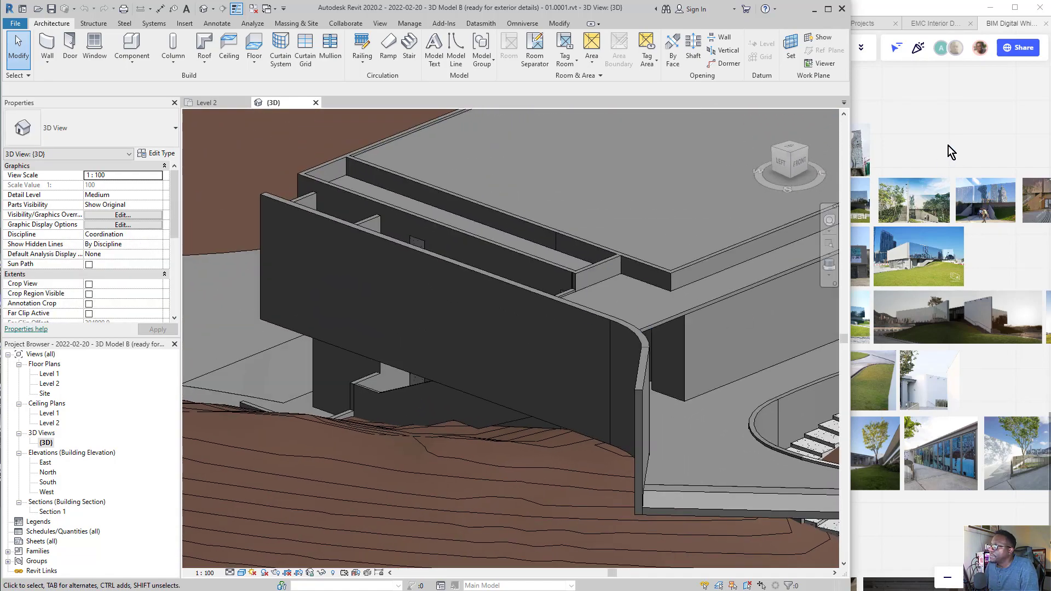
Switch to the Miro whiteboard and examine the courtyard railing and the straight balcony-edge railing in the aerial exterior photo
{"action": "left_click", "coordinate": [948, 146]}
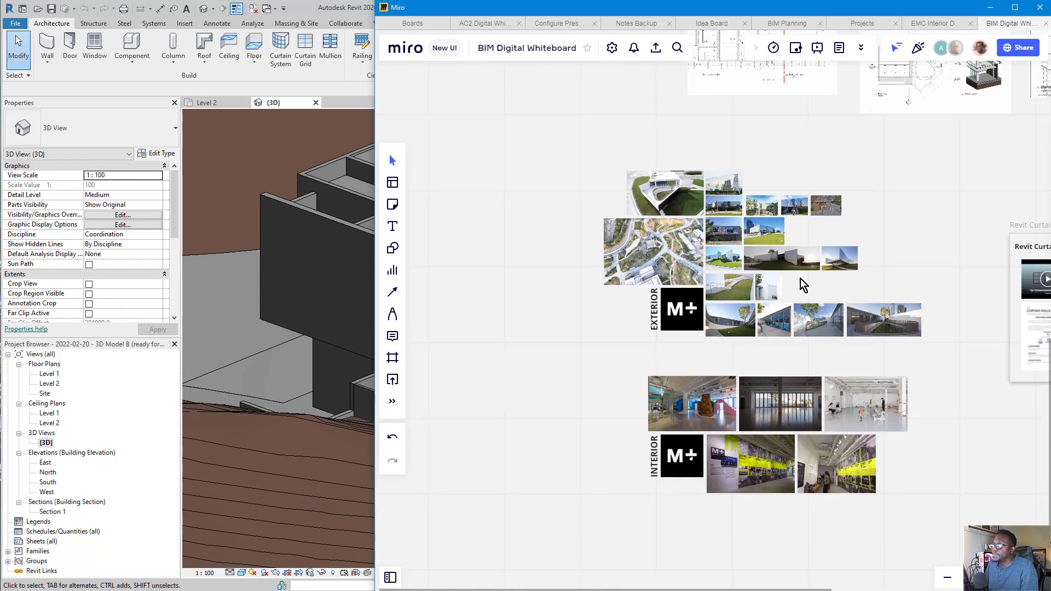
{"action": "right_click_drag", "start_coordinate": [804, 284], "coordinate": [769, 228]}
{"action": "scroll", "coordinate": [645, 173], "scroll_direction": "up", "scroll_amount": 10}
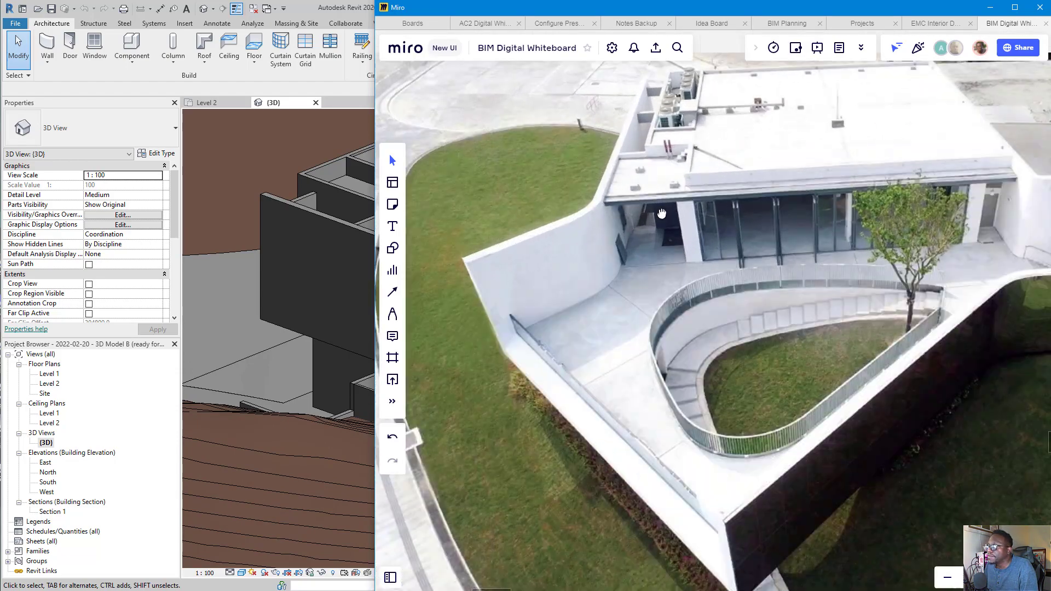
{"action": "right_click_drag", "start_coordinate": [661, 213], "coordinate": [661, 235]}
{"action": "scroll", "coordinate": [657, 235], "scroll_direction": "down", "scroll_amount": 1}
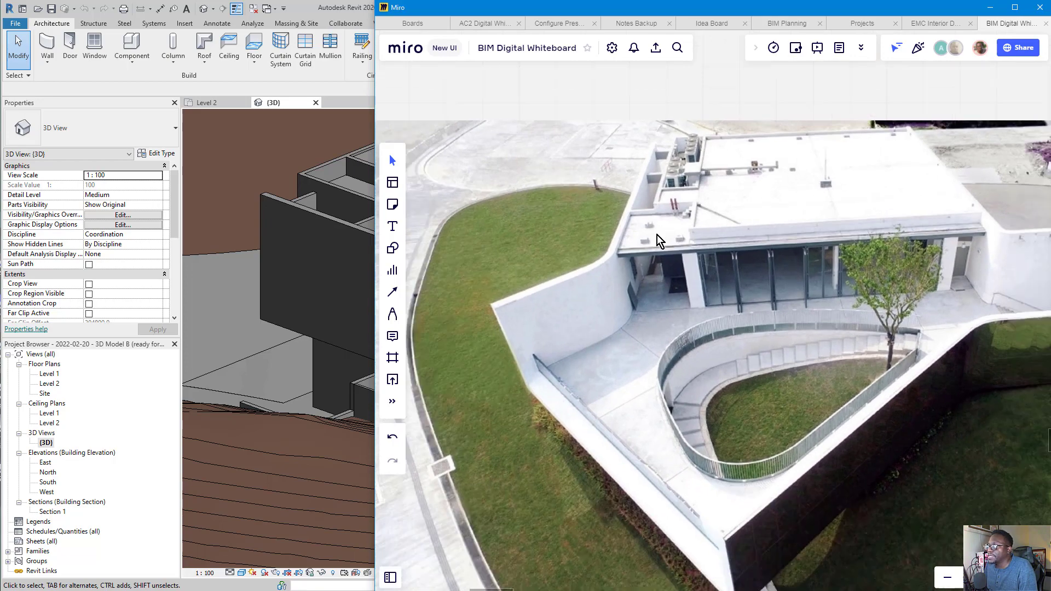
{"action": "right_click_drag", "start_coordinate": [711, 280], "coordinate": [669, 253]}
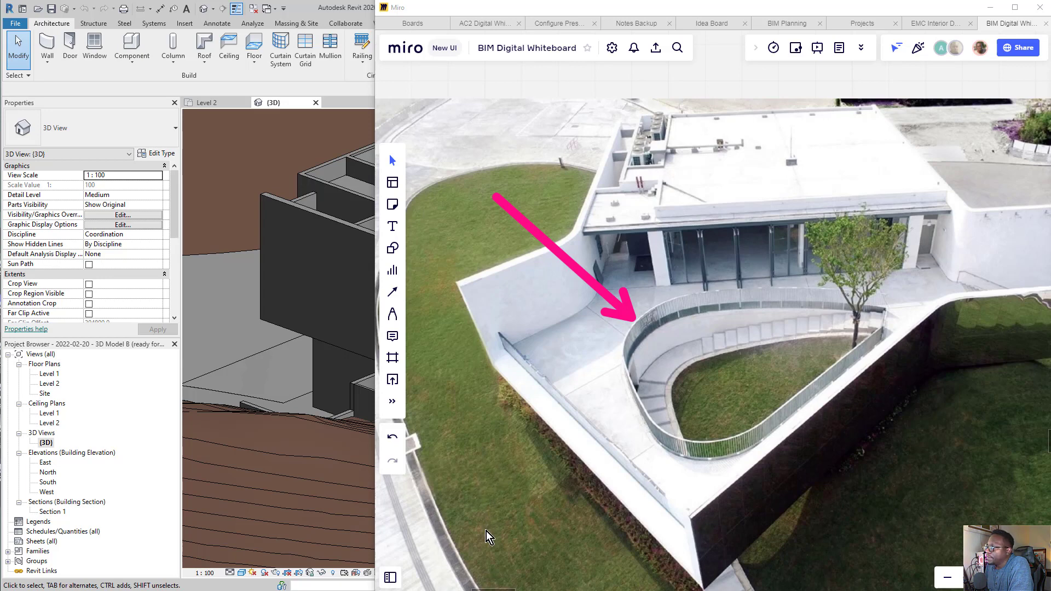
{"action": "left_click_drag", "start_coordinate": [482, 543], "coordinate": [589, 432]}
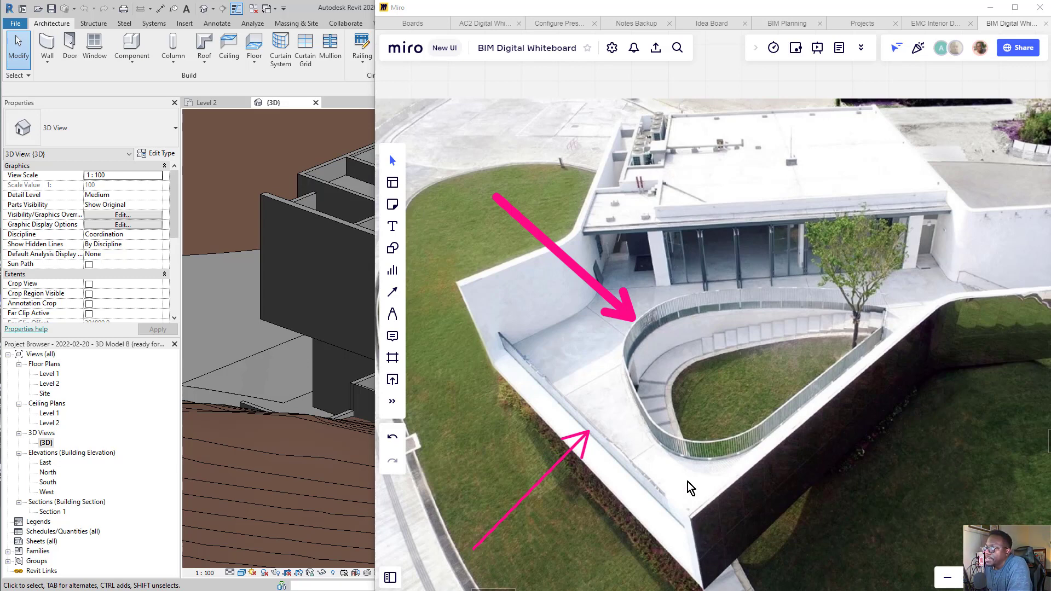
{"action": "key", "text": "ctrl+shift+5"}
{"action": "left_click_drag", "start_coordinate": [539, 408], "coordinate": [603, 549]}
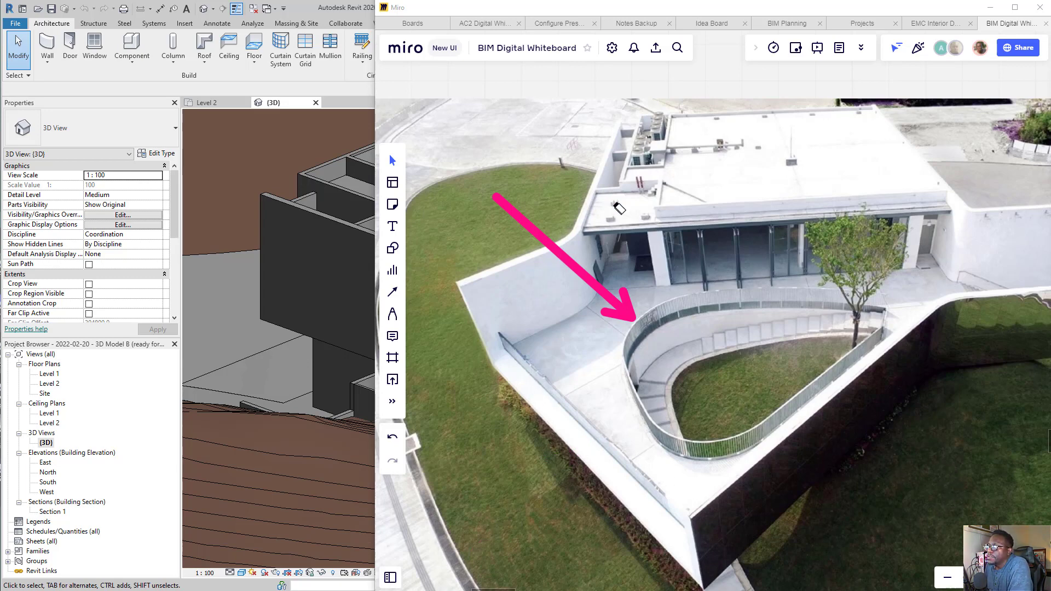
{"action": "left_click_drag", "start_coordinate": [619, 208], "coordinate": [513, 374]}
Examine the sloped concrete wing wall beside the lower entrance in the photo of the mirrored façade with pedestrians
{"action": "scroll", "coordinate": [534, 301], "scroll_direction": "down", "scroll_amount": 5}
{"action": "middle_click_drag", "start_coordinate": [850, 296], "coordinate": [627, 248]}
{"action": "scroll", "coordinate": [628, 248], "scroll_direction": "down", "scroll_amount": 1}
{"action": "scroll", "coordinate": [782, 383], "scroll_direction": "up", "scroll_amount": 8}
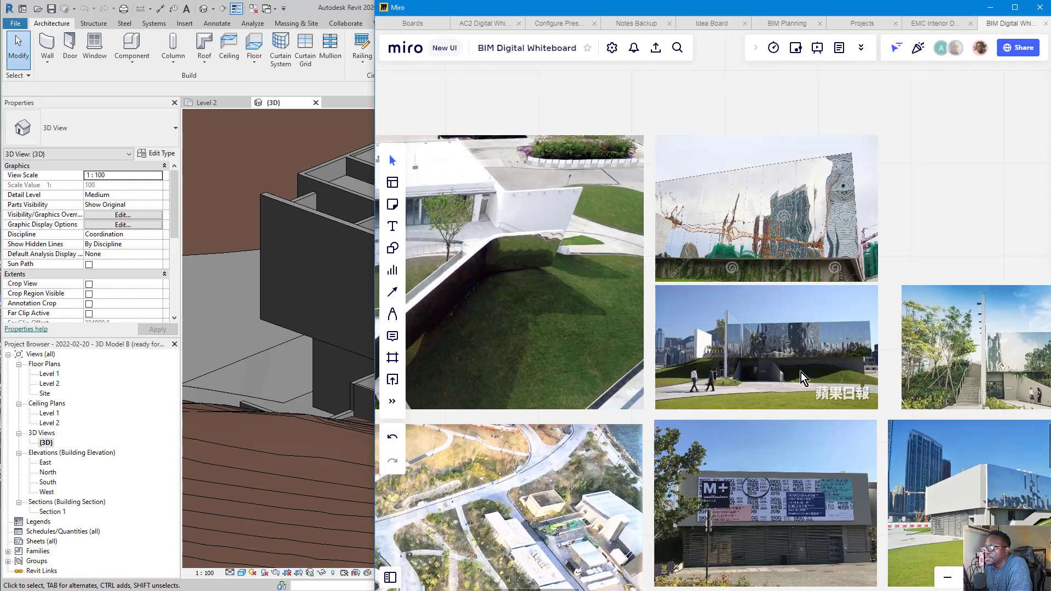
{"action": "key", "text": "ctrl+shift+3"}
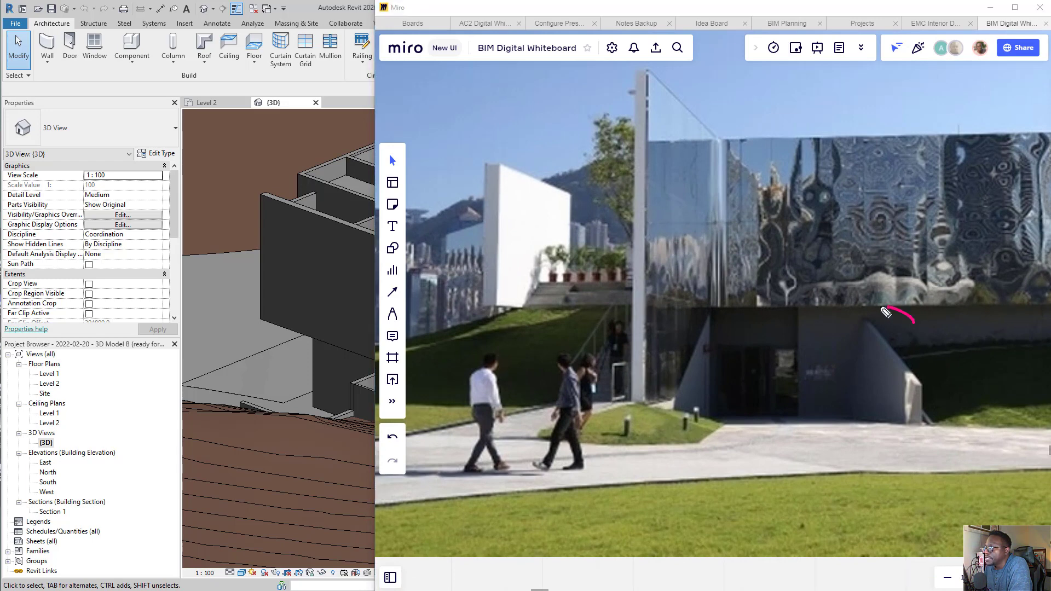
{"action": "mouse_move", "coordinate": [914, 322]}
{"action": "left_mouse_down"}
{"action": "mouse_move", "coordinate": [875, 457]}
{"action": "mouse_move", "coordinate": [898, 280]}
{"action": "mouse_move", "coordinate": [828, 296]}
{"action": "left_mouse_up"}
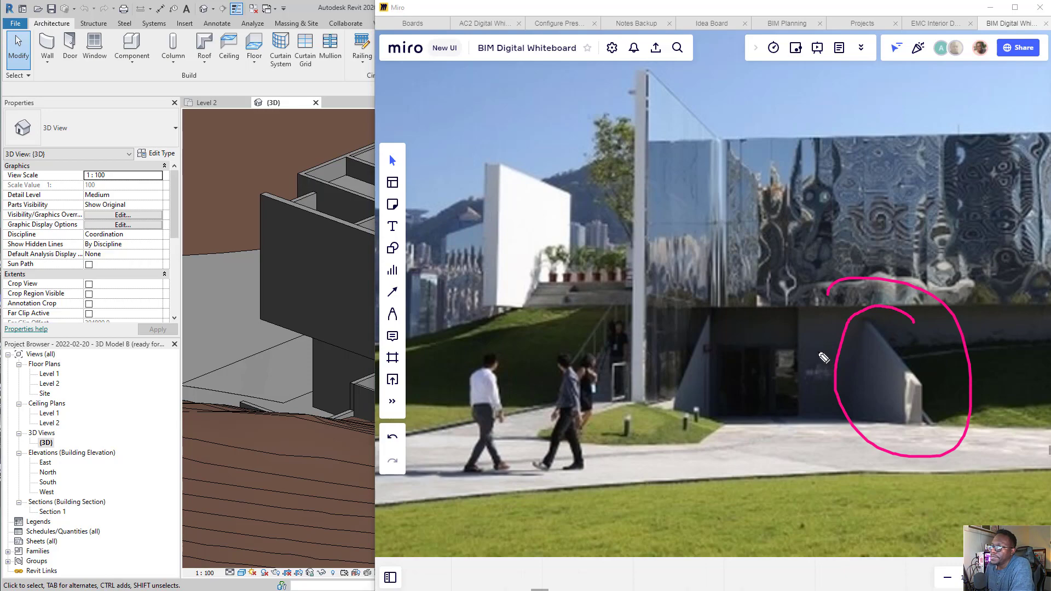
{"action": "left_click_drag", "start_coordinate": [822, 253], "coordinate": [878, 391]}
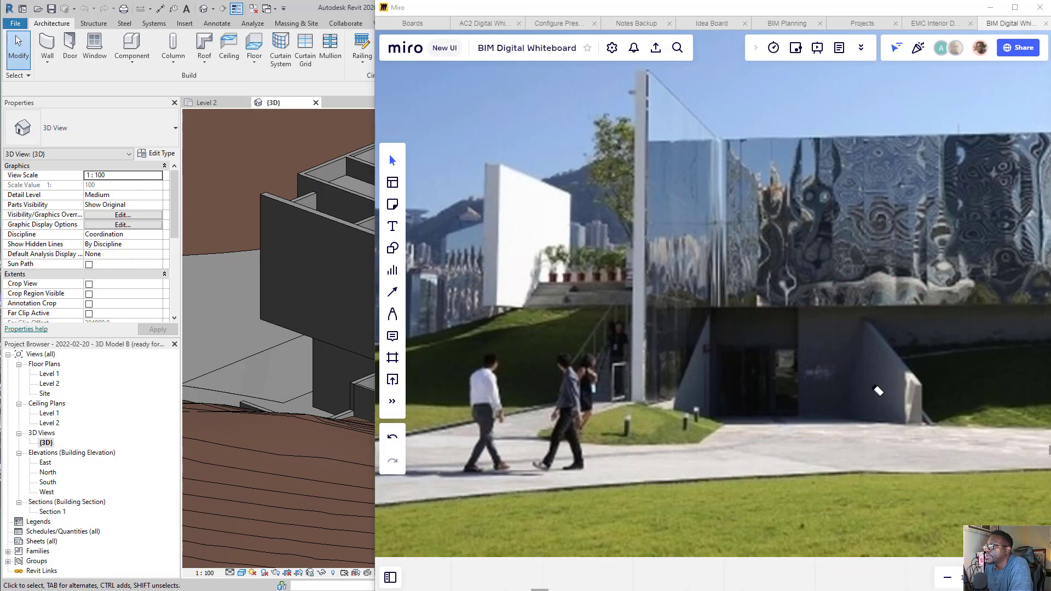
{"action": "scroll", "coordinate": [828, 353], "scroll_direction": "down", "scroll_amount": 5}
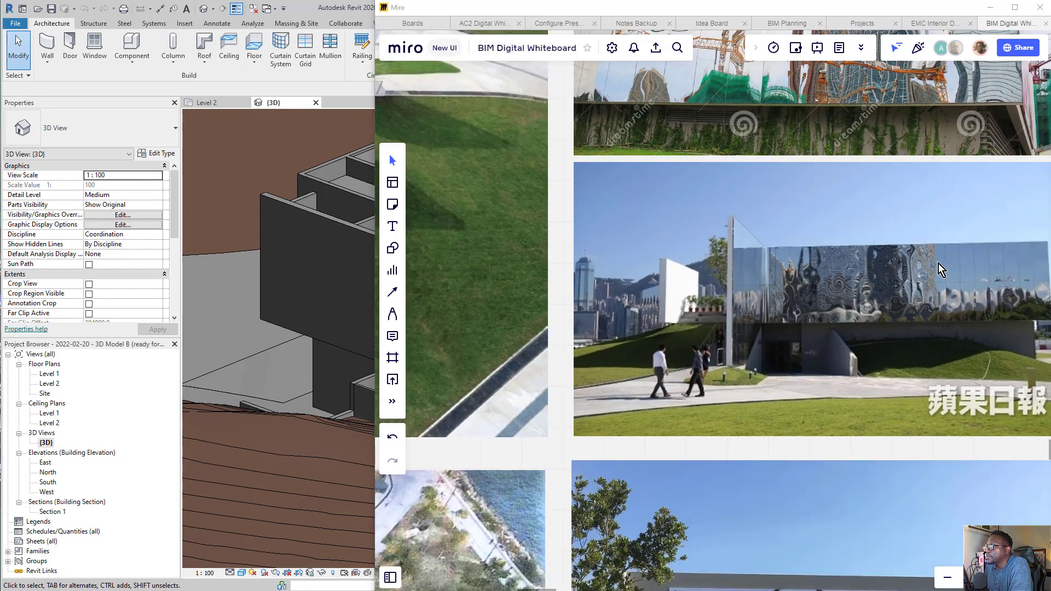
Examine the mirrored panel cladding on the upper façade in the same photo
{"action": "scroll", "coordinate": [934, 259], "scroll_direction": "up", "scroll_amount": 5}
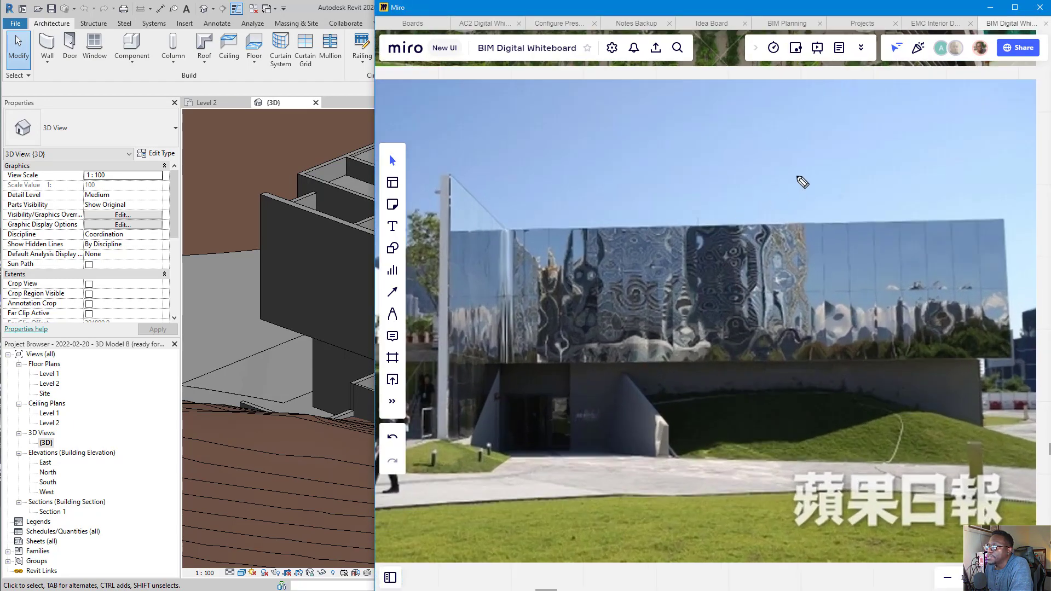
{"action": "left_click_drag", "start_coordinate": [912, 133], "coordinate": [837, 247]}
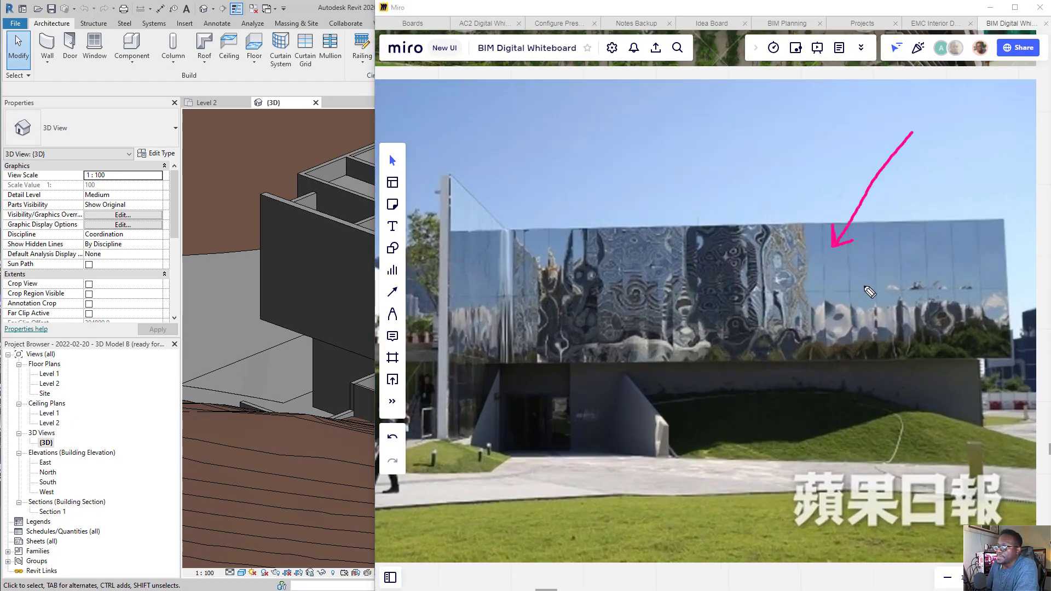
{"action": "key", "text": "e"}
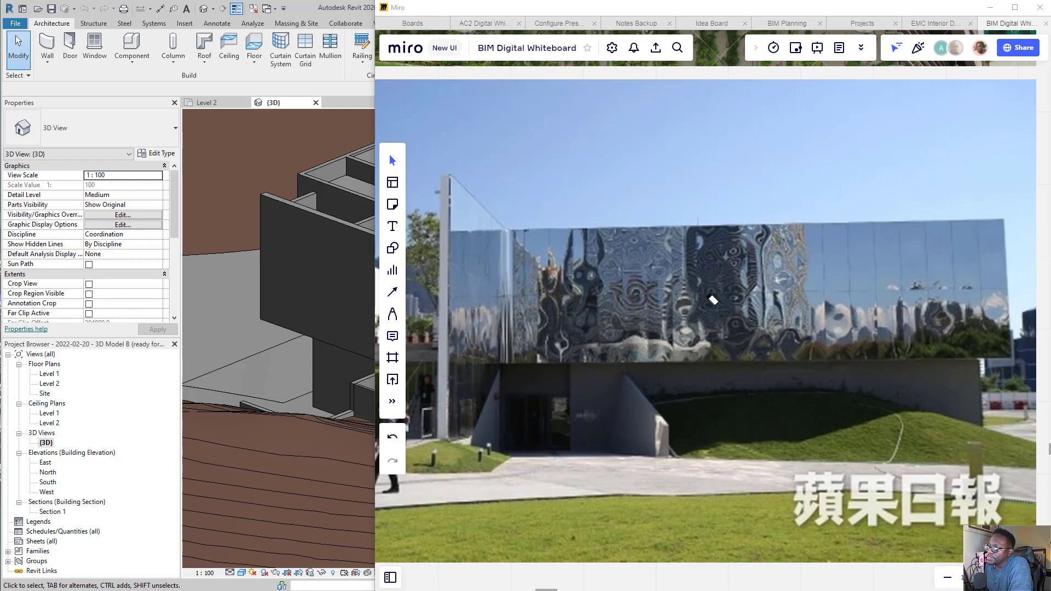
{"action": "key", "text": "Escape"}
Examine the mirrored side façade and exterior stair in the photo of the building beside the sloping lawn
{"action": "scroll", "coordinate": [843, 325], "scroll_direction": "down", "scroll_amount": 1}
{"action": "scroll", "coordinate": [843, 331], "scroll_direction": "down", "scroll_amount": 2}
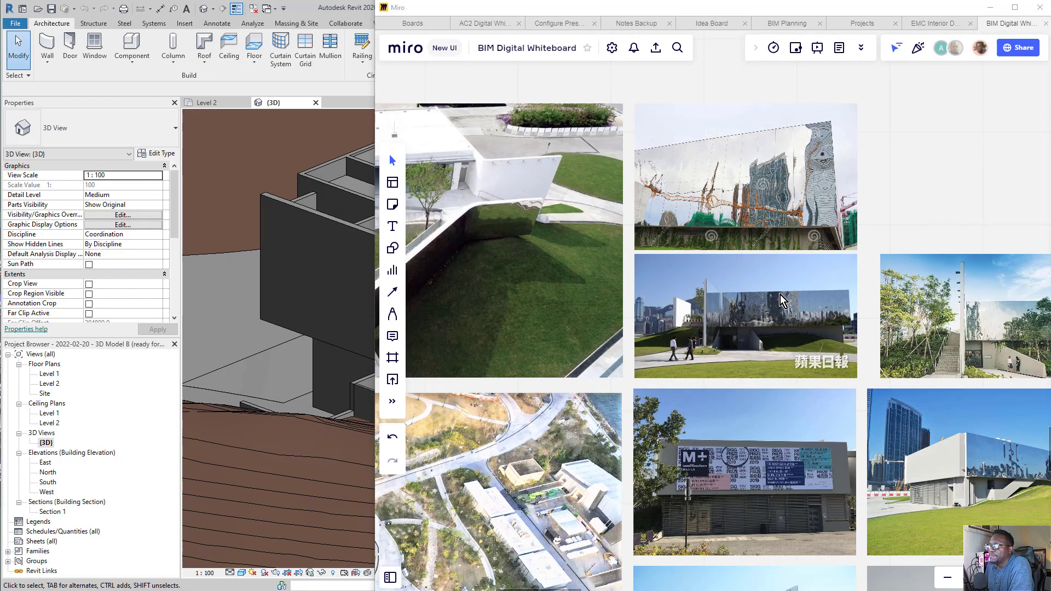
{"action": "scroll", "coordinate": [782, 300], "scroll_direction": "down", "scroll_amount": 2}
{"action": "middle_click_drag", "start_coordinate": [789, 452], "coordinate": [610, 313]}
{"action": "scroll", "coordinate": [766, 257], "scroll_direction": "up", "scroll_amount": 6}
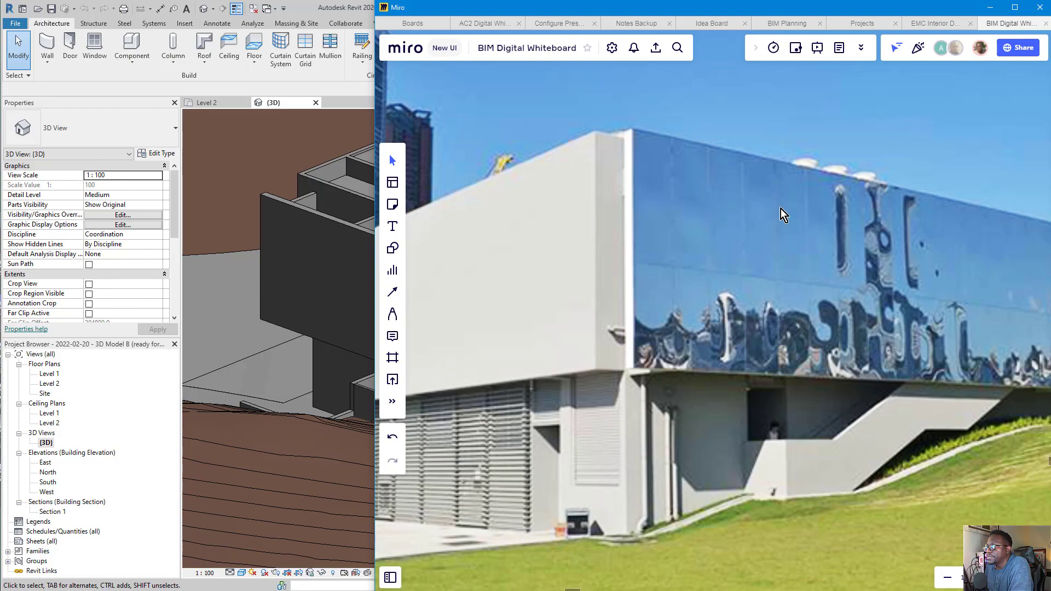
{"action": "middle_click_drag", "start_coordinate": [782, 213], "coordinate": [624, 199]}
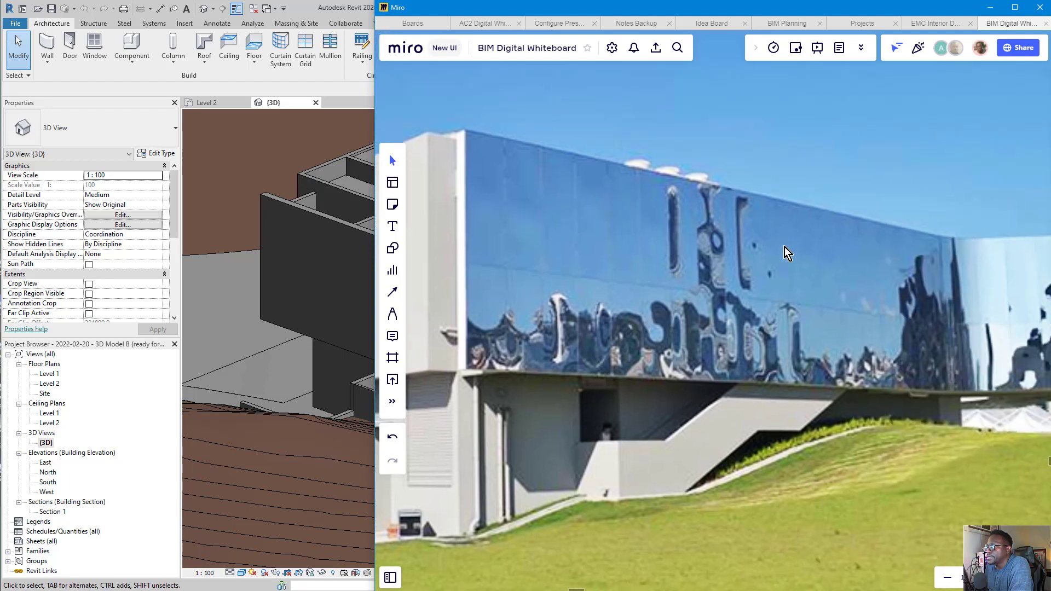
{"action": "scroll", "coordinate": [810, 283], "scroll_direction": "down", "scroll_amount": 5}
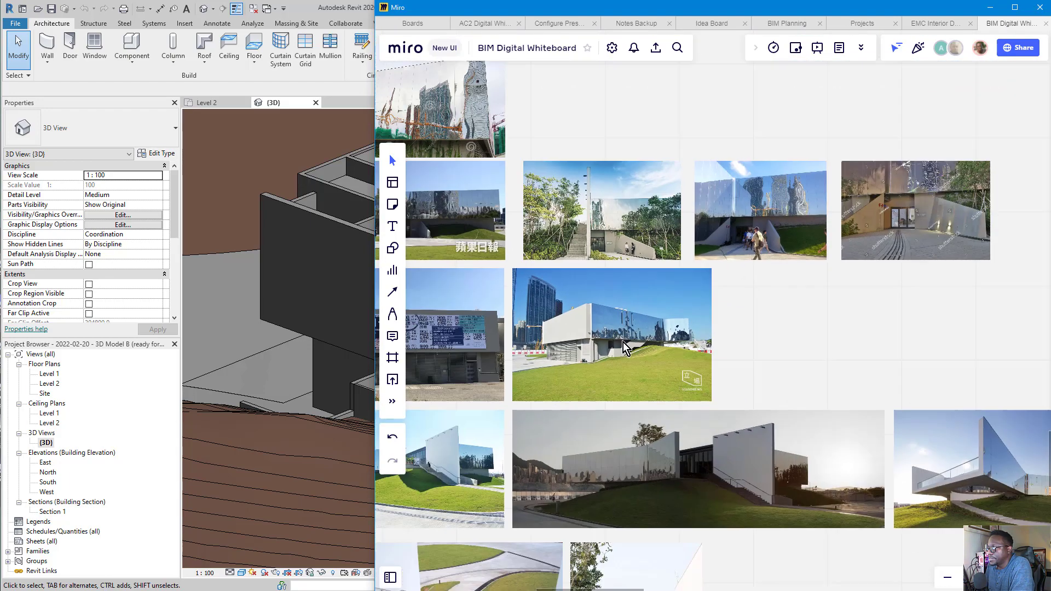
Examine the remaining exterior reference photos, focusing on the glass railing along the cantilevered balcony and the stair below it
{"action": "middle_click_drag", "start_coordinate": [642, 418], "coordinate": [800, 204]}
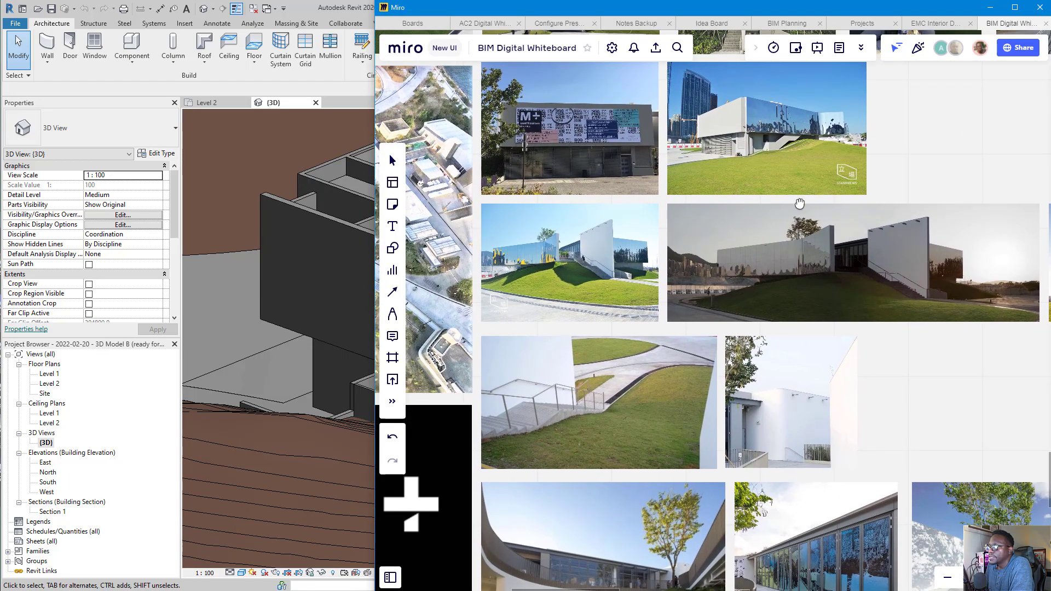
{"action": "scroll", "coordinate": [795, 228], "scroll_direction": "down", "scroll_amount": 2}
{"action": "middle_click_drag", "start_coordinate": [646, 220], "coordinate": [773, 336]}
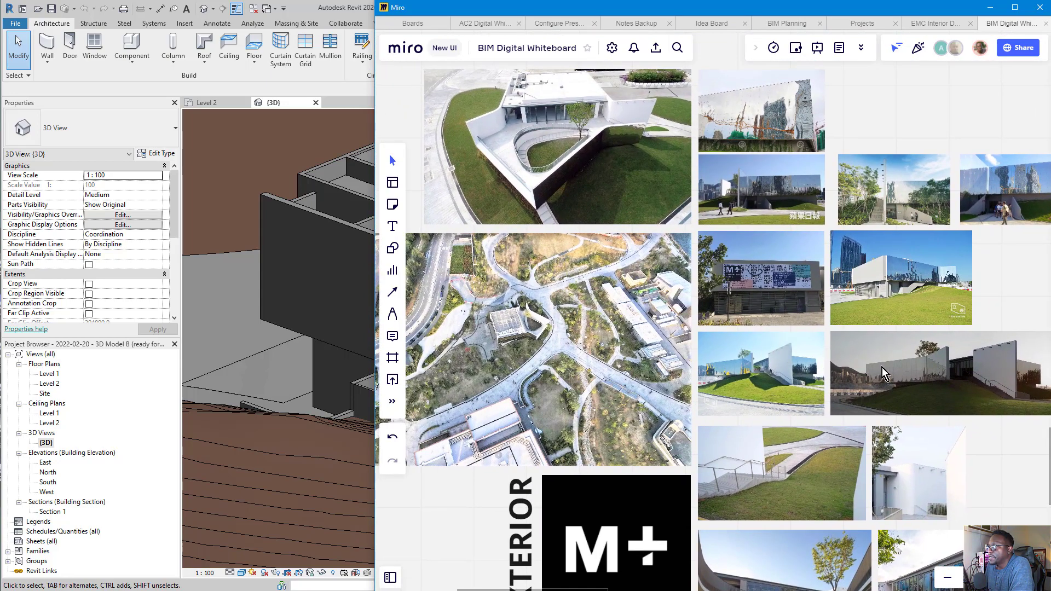
{"action": "middle_click_drag", "start_coordinate": [881, 367], "coordinate": [559, 223]}
{"action": "middle_click_drag", "start_coordinate": [766, 320], "coordinate": [899, 182]}
{"action": "middle_click_drag", "start_coordinate": [751, 218], "coordinate": [709, 368]}
{"action": "scroll", "coordinate": [924, 276], "scroll_direction": "up", "scroll_amount": 8}
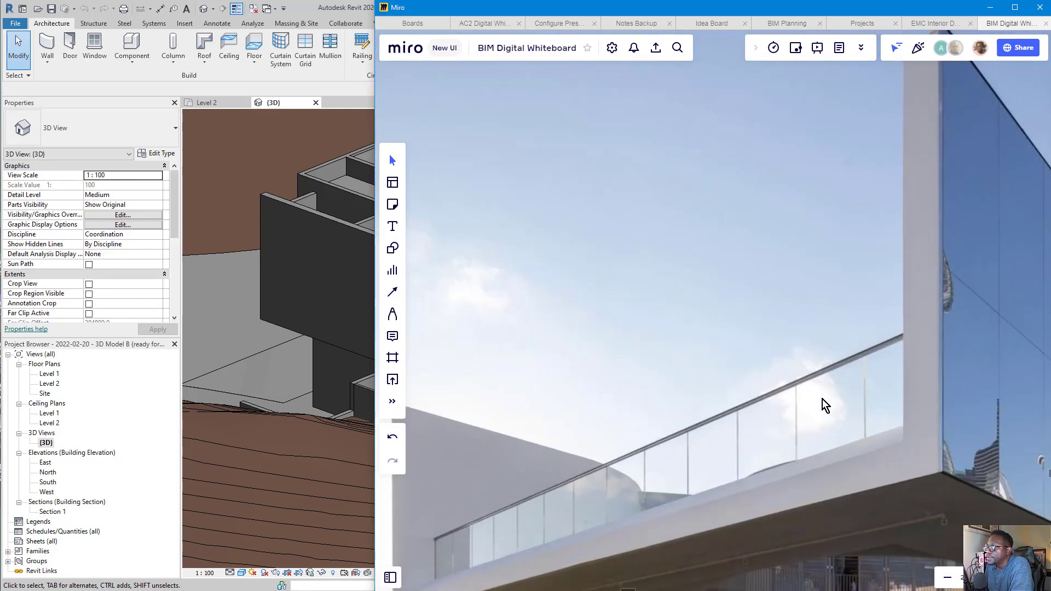
{"action": "scroll", "coordinate": [765, 305], "scroll_direction": "down", "scroll_amount": 5}
{"action": "middle_click_drag", "start_coordinate": [762, 310], "coordinate": [769, 342]}
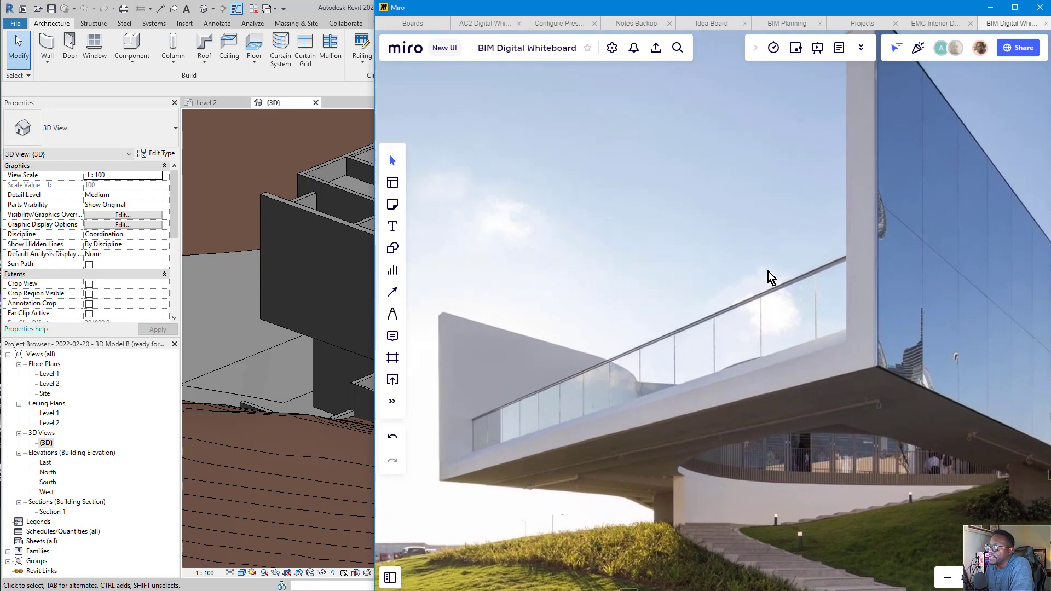
{"action": "mouse_move", "coordinate": [755, 169]}
{"action": "left_mouse_down"}
{"action": "mouse_move", "coordinate": [723, 334]}
{"action": "mouse_move", "coordinate": [747, 321]}
{"action": "left_mouse_up"}
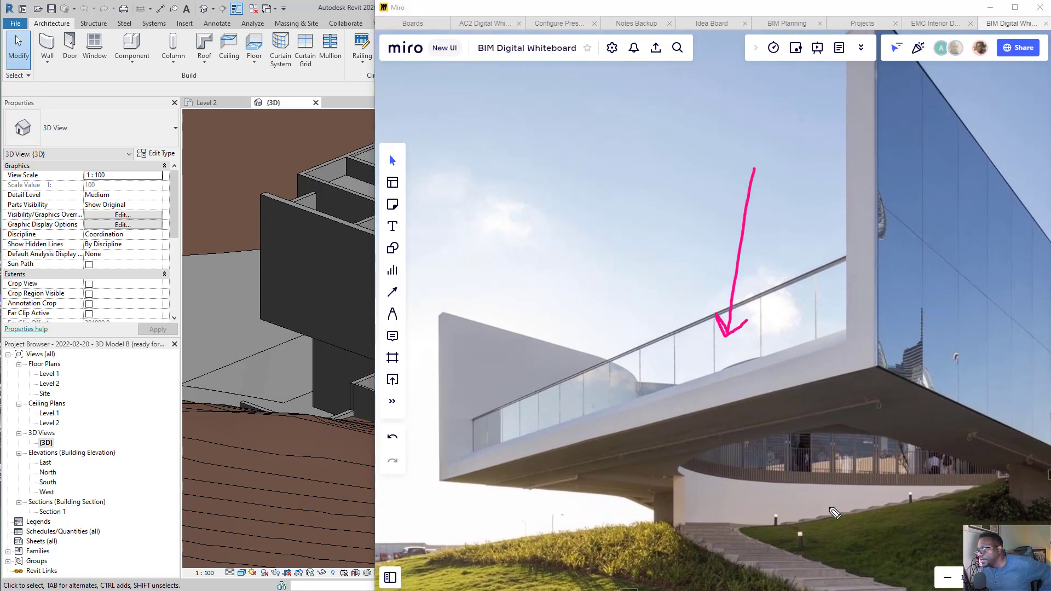
{"action": "mouse_move", "coordinate": [847, 562]}
{"action": "left_mouse_down"}
{"action": "mouse_move", "coordinate": [836, 466]}
{"action": "mouse_move", "coordinate": [883, 511]}
{"action": "left_mouse_up"}
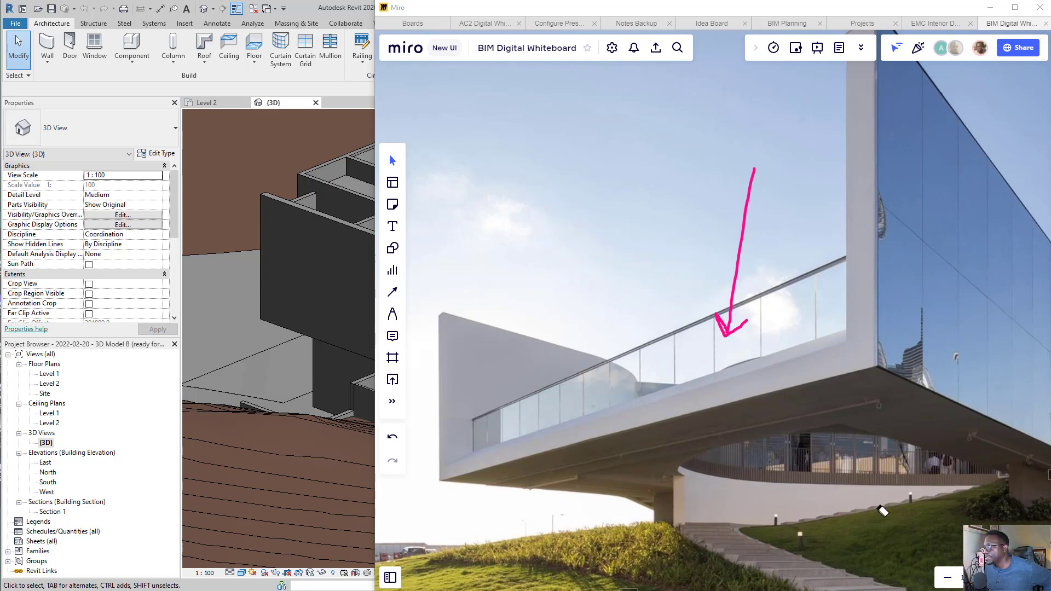
{"action": "left_click_drag", "start_coordinate": [727, 305], "coordinate": [633, 347]}
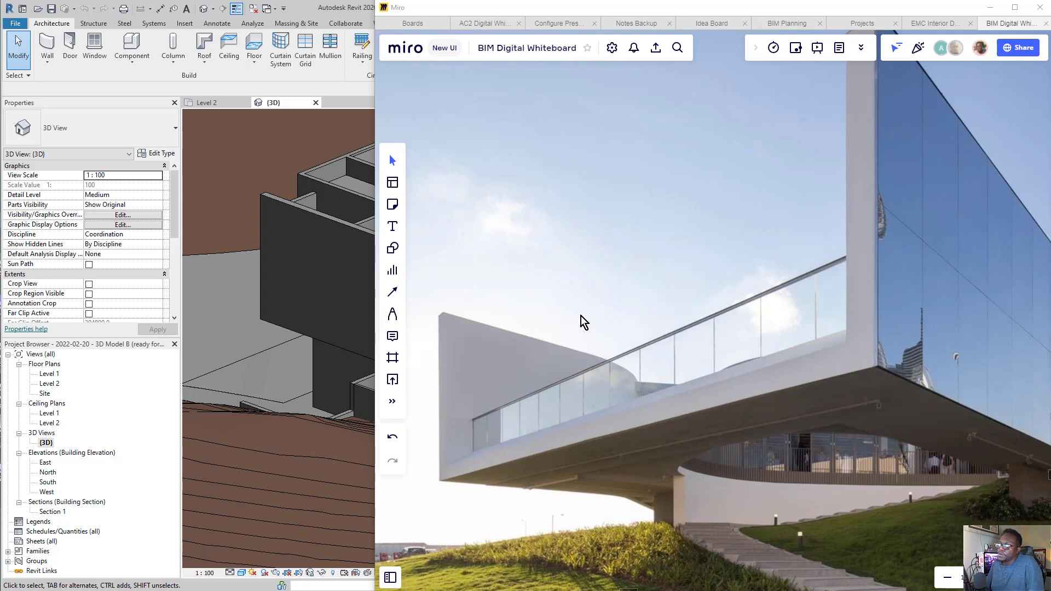
Switch to Revit and examine the balcony front edge and curved courtyard opening in the 3D model
{"action": "left_click", "coordinate": [288, 231]}
{"action": "scroll", "coordinate": [466, 304], "scroll_direction": "down", "scroll_amount": 4}
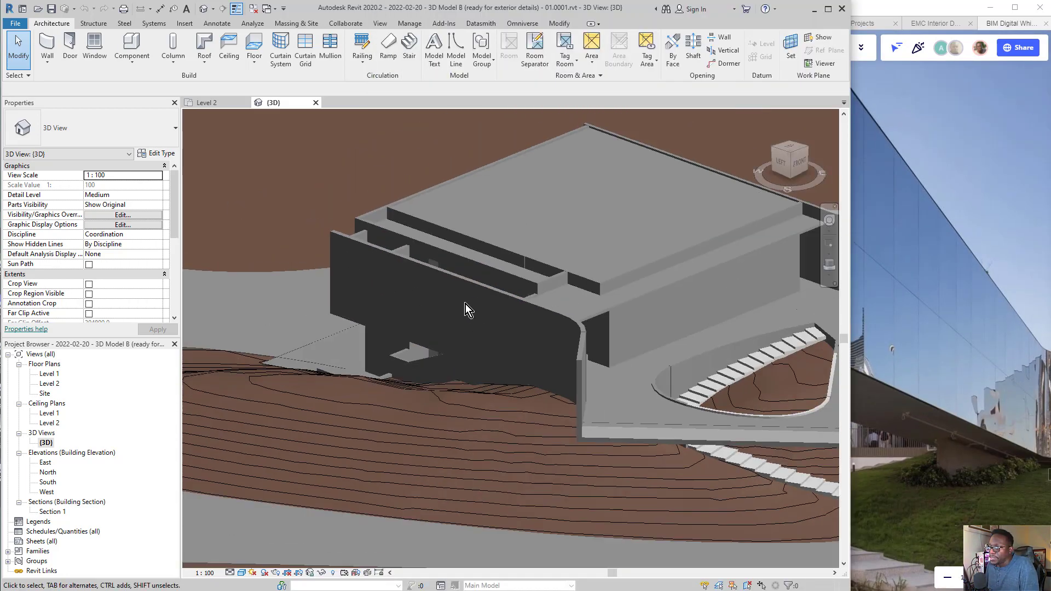
{"action": "middle_click_drag", "start_coordinate": [739, 350], "coordinate": [570, 306]}
{"action": "scroll", "coordinate": [355, 370], "scroll_direction": "up", "scroll_amount": 3}
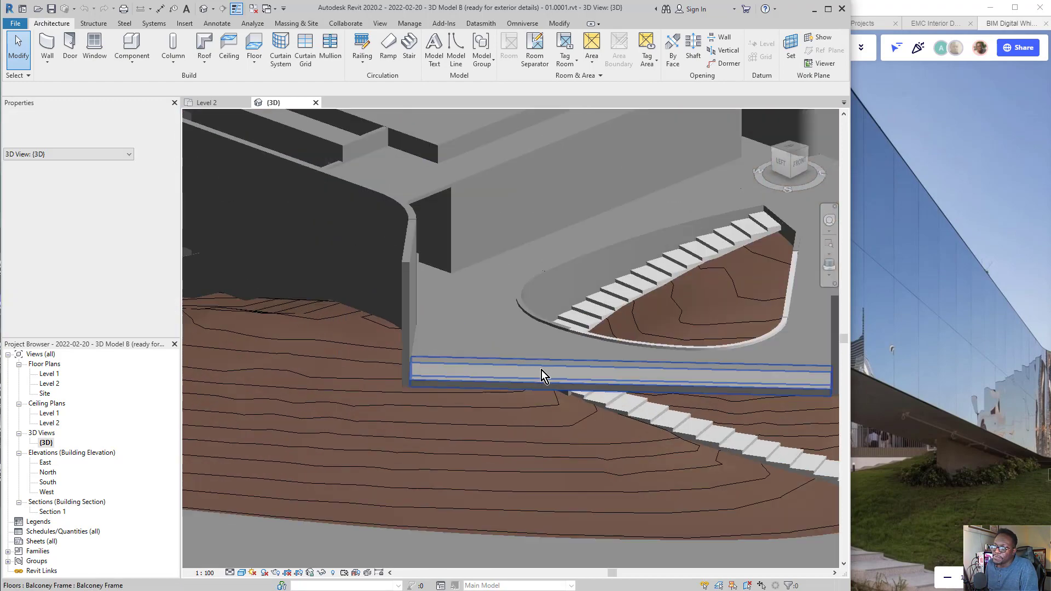
{"action": "scroll", "coordinate": [489, 385], "scroll_direction": "up", "scroll_amount": 2}
{"action": "middle_click_drag", "start_coordinate": [504, 355], "coordinate": [438, 332]}
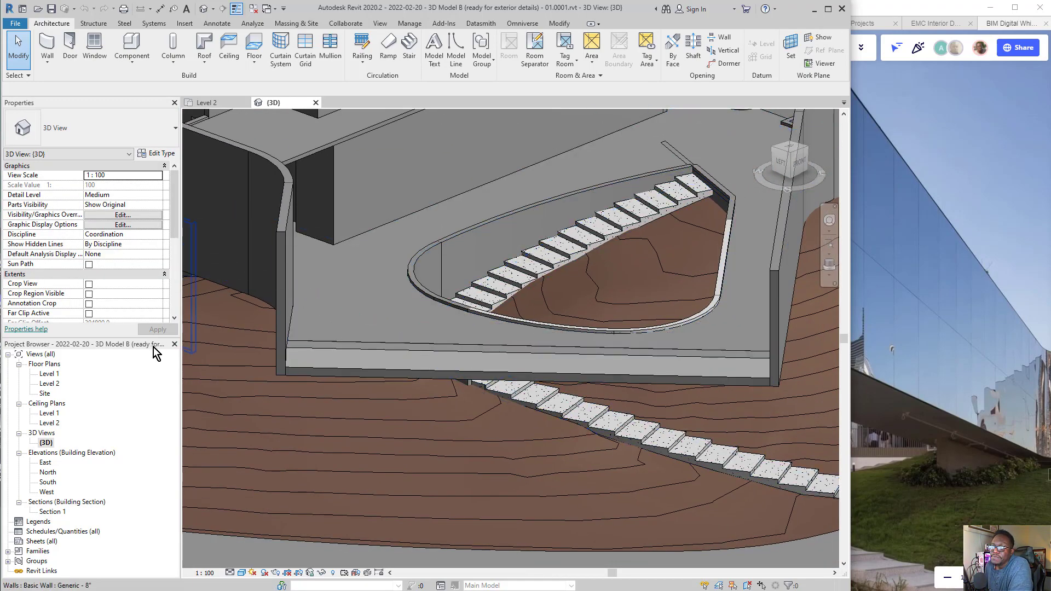
Open the Level 2 floor plan and focus on the diagonal balcony edge between the two angled walls
{"action": "double_click", "coordinate": [51, 383]}
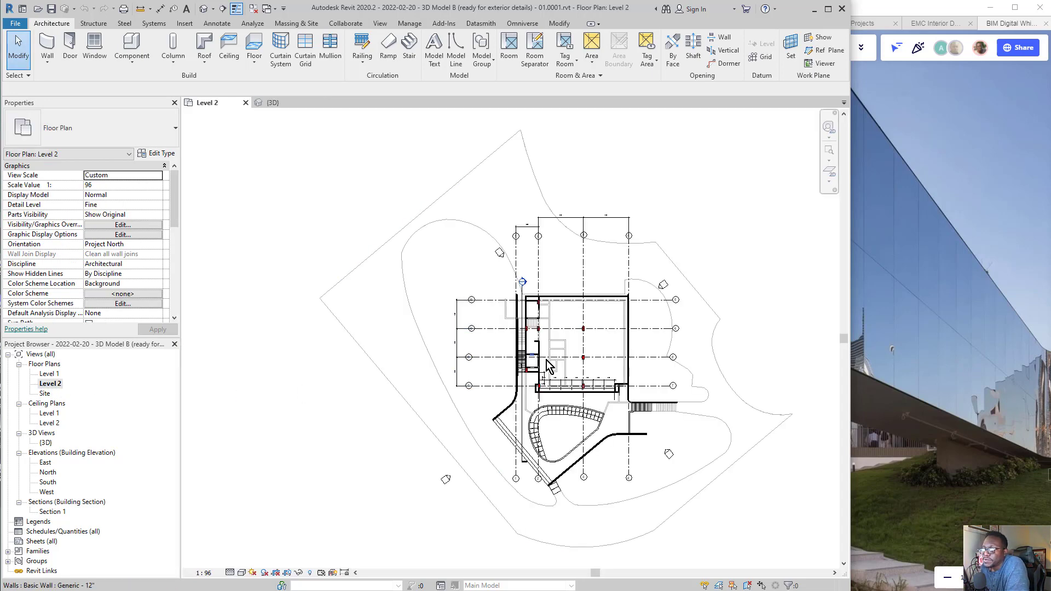
{"action": "scroll", "coordinate": [559, 459], "scroll_direction": "up", "scroll_amount": 4}
{"action": "scroll", "coordinate": [534, 517], "scroll_direction": "up", "scroll_amount": 3}
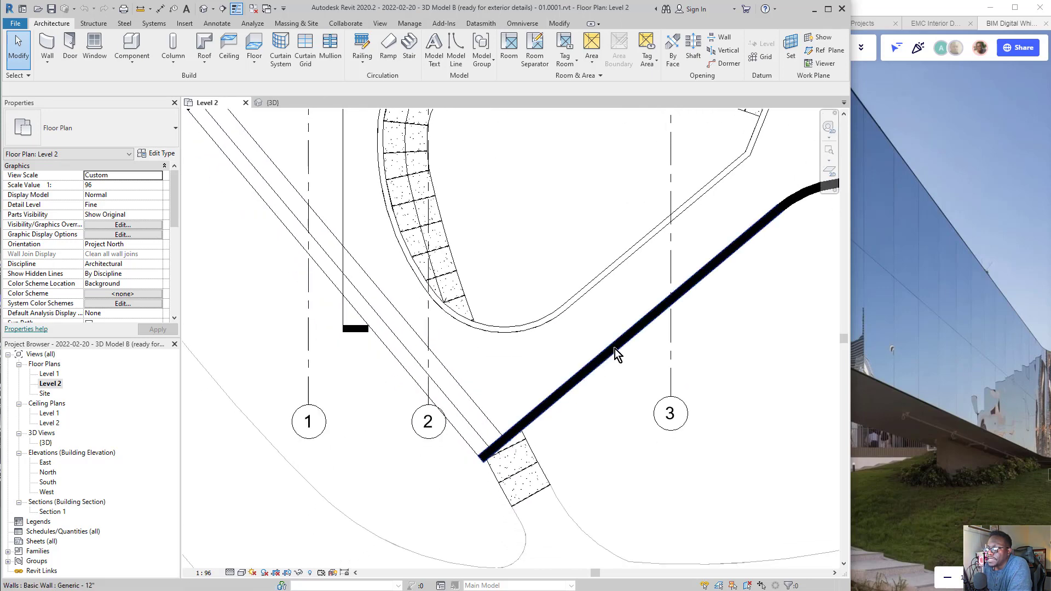
{"action": "scroll", "coordinate": [588, 365], "scroll_direction": "down", "scroll_amount": 4}
{"action": "scroll", "coordinate": [544, 430], "scroll_direction": "up", "scroll_amount": 1}
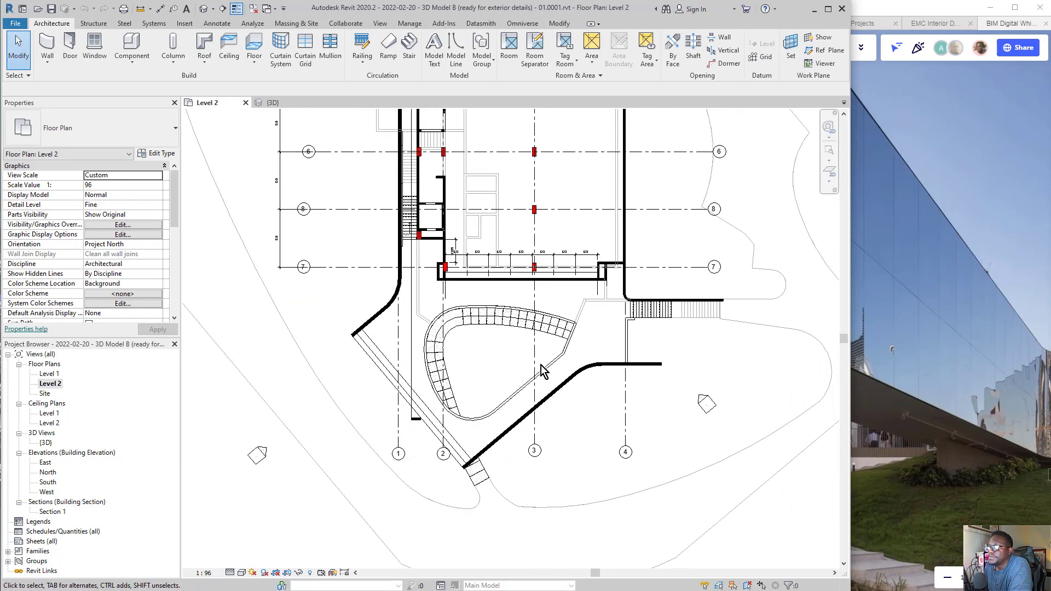
{"action": "scroll", "coordinate": [406, 438], "scroll_direction": "up", "scroll_amount": 3}
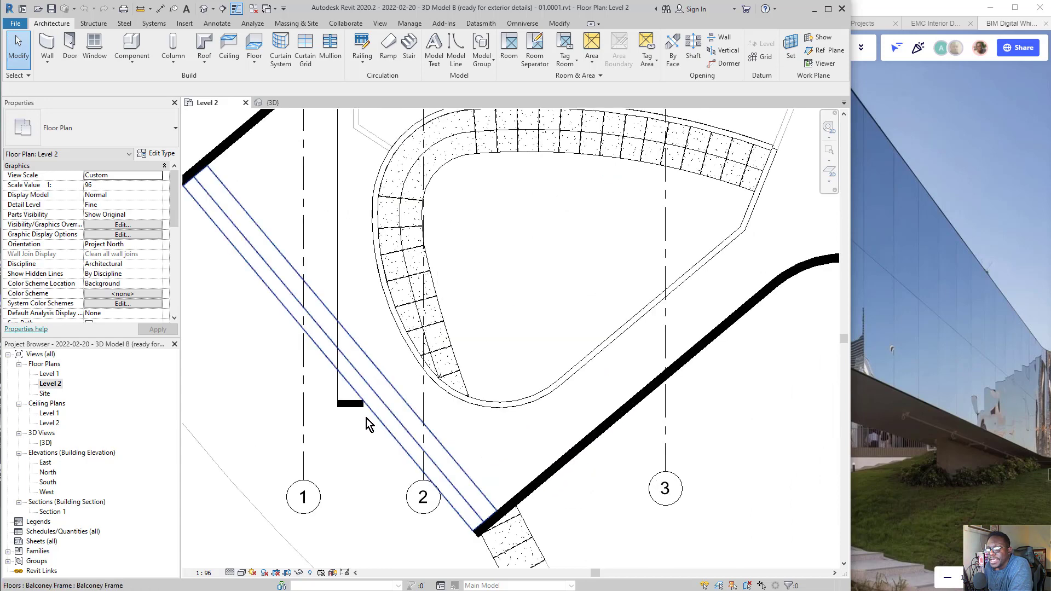
{"action": "scroll", "coordinate": [323, 409], "scroll_direction": "down", "scroll_amount": 1}
{"action": "middle_click_drag", "start_coordinate": [323, 409], "coordinate": [417, 409]}
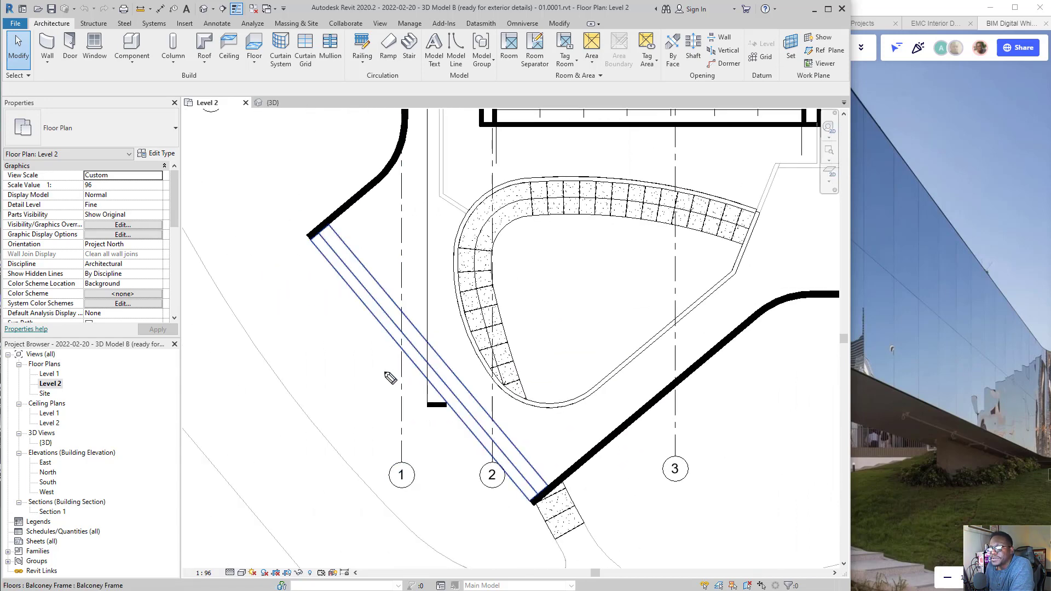
{"action": "left_click_drag", "start_coordinate": [314, 225], "coordinate": [332, 252]}
{"action": "left_click_drag", "start_coordinate": [368, 294], "coordinate": [539, 491]}
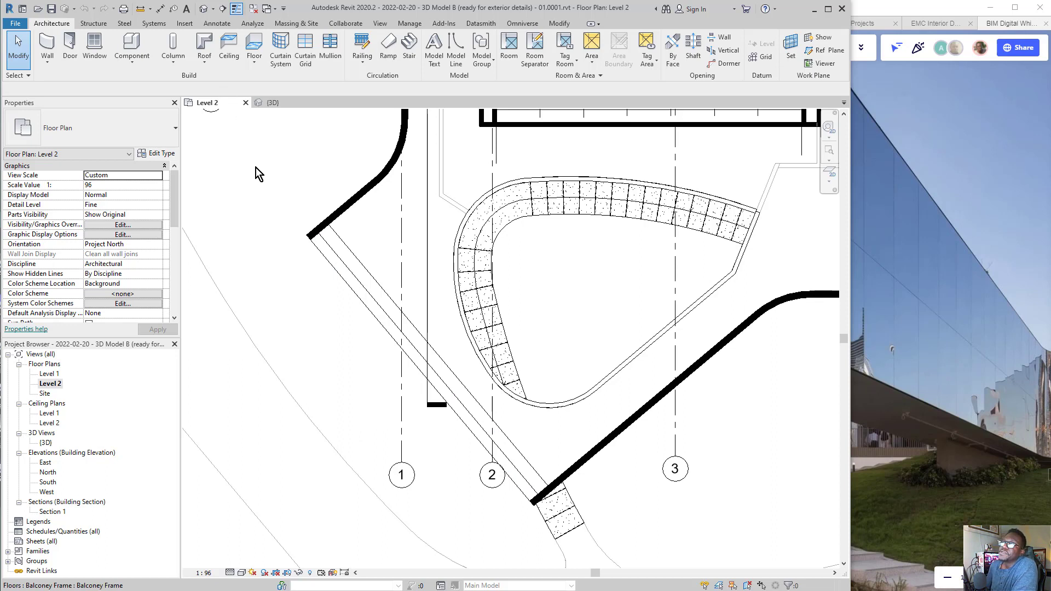
{"action": "mouse_move", "coordinate": [146, 271]}
{"action": "left_mouse_down"}
{"action": "mouse_move", "coordinate": [33, 4]}
{"action": "mouse_move", "coordinate": [58, 31]}
{"action": "left_mouse_up"}
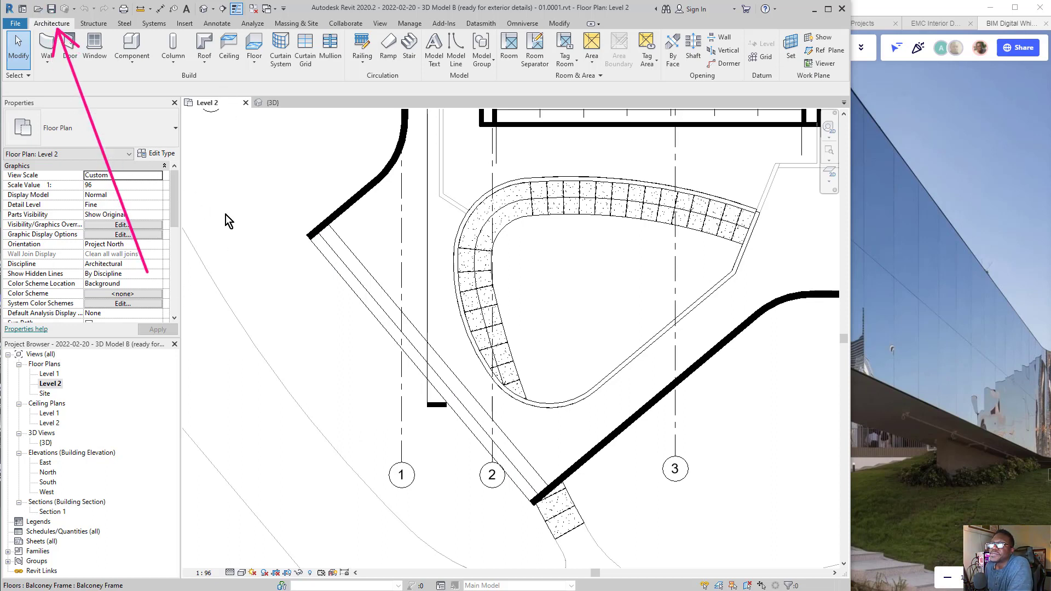
Start a sketched-path railing in the Level 2 plan using the Glass Panel - Bottom Fill type
{"action": "mouse_move", "coordinate": [277, 282]}
{"action": "left_mouse_down"}
{"action": "mouse_move", "coordinate": [348, 106]}
{"action": "mouse_move", "coordinate": [357, 38]}
{"action": "left_mouse_up"}
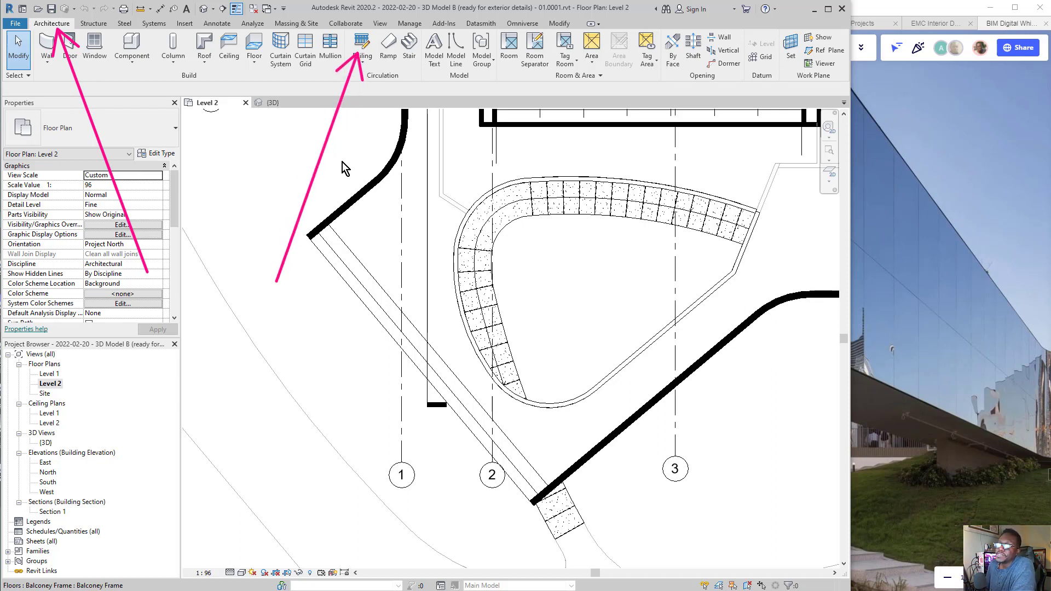
{"action": "mouse_move", "coordinate": [362, 162]}
{"action": "left_mouse_down"}
{"action": "mouse_move", "coordinate": [265, 131]}
{"action": "mouse_move", "coordinate": [8, 111]}
{"action": "left_mouse_up"}
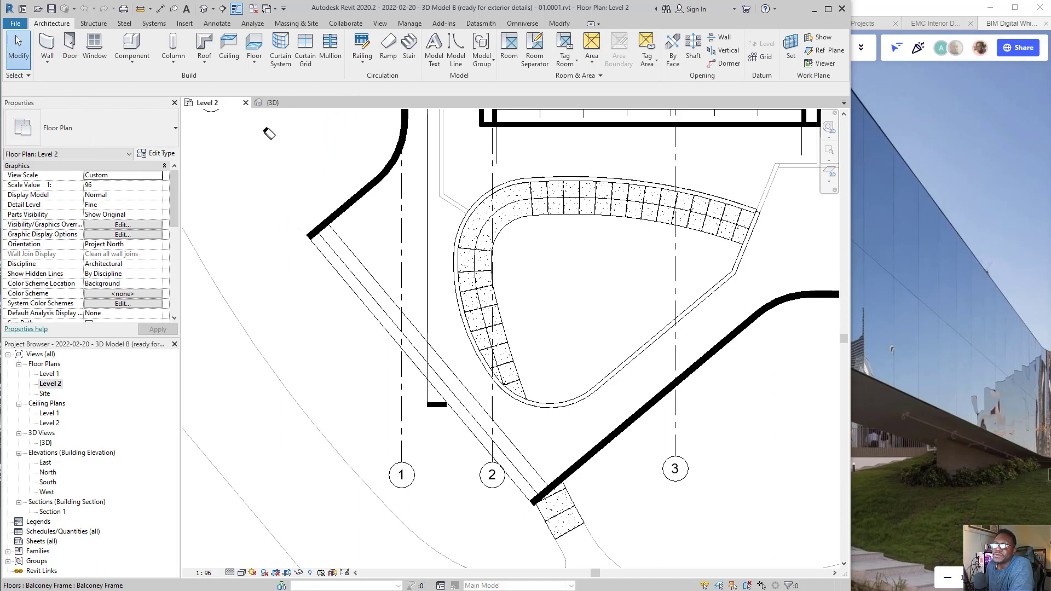
{"action": "left_click", "coordinate": [363, 63]}
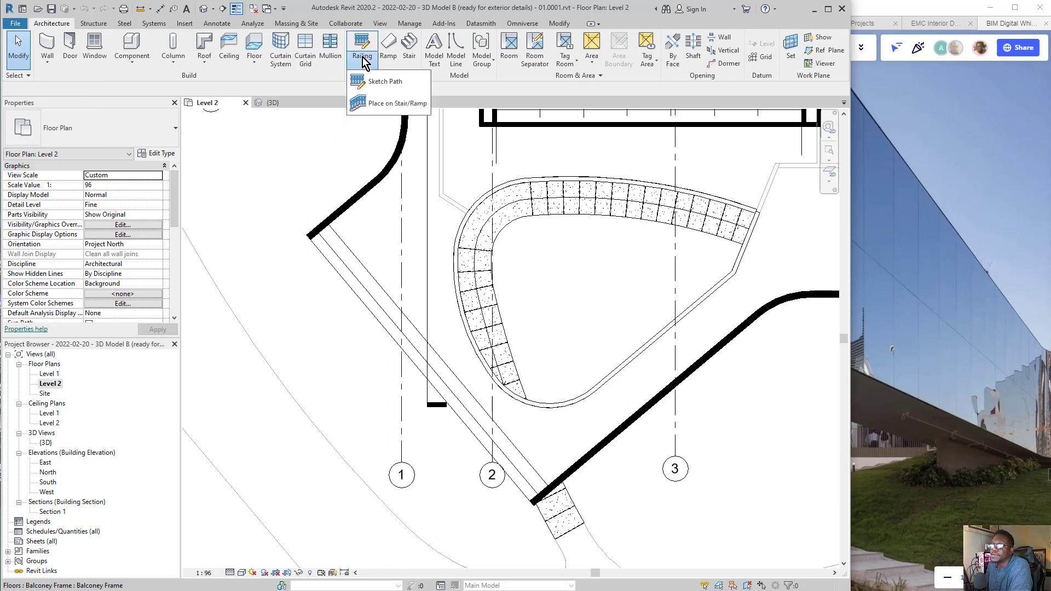
{"action": "left_click", "coordinate": [404, 87]}
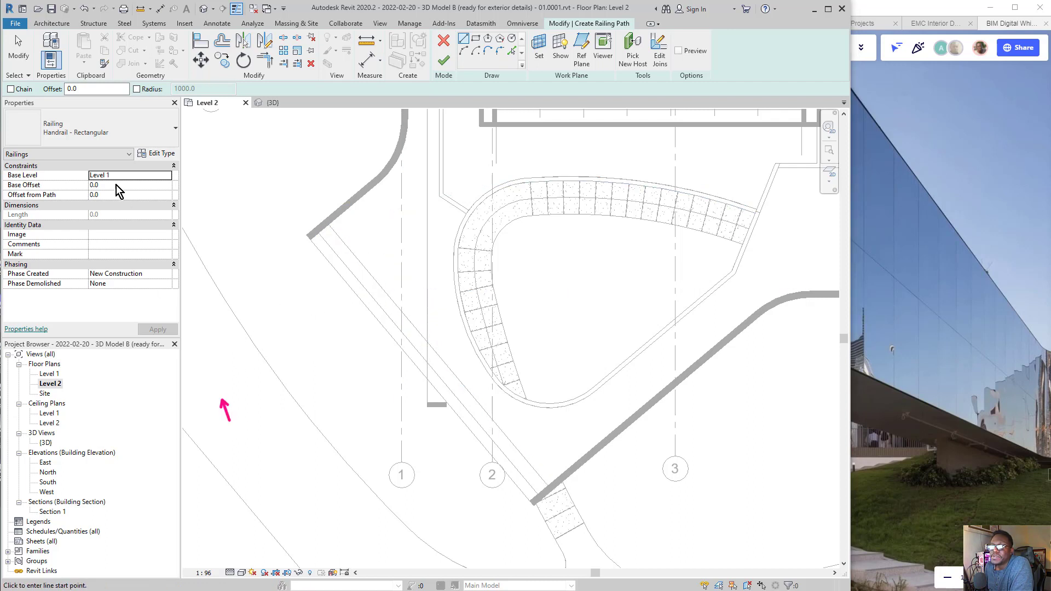
{"action": "mouse_move", "coordinate": [230, 420]}
{"action": "left_mouse_down"}
{"action": "mouse_move", "coordinate": [91, 149]}
{"action": "mouse_move", "coordinate": [77, 141]}
{"action": "left_mouse_up"}
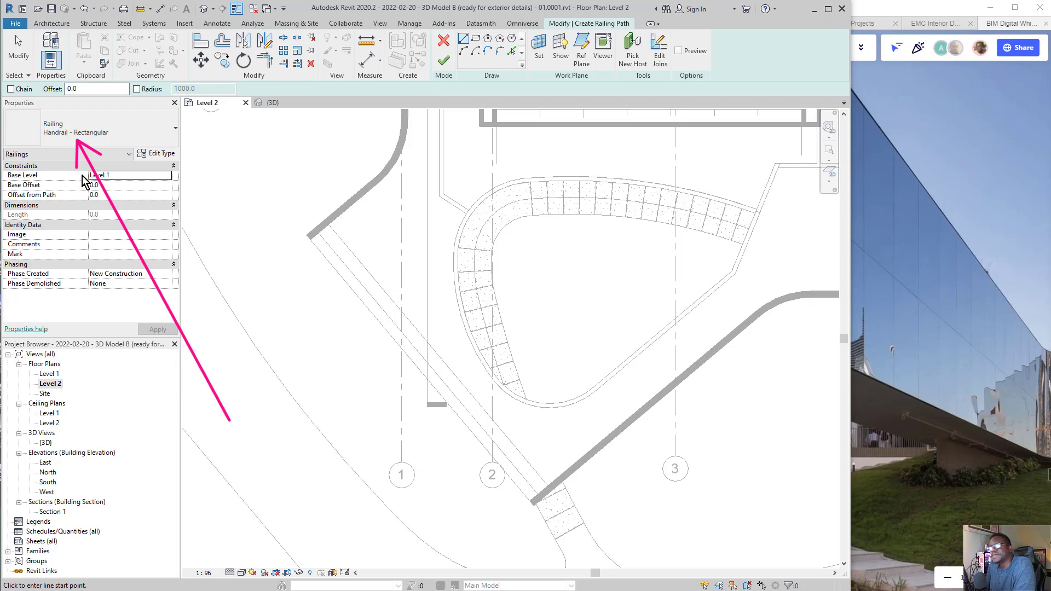
{"action": "left_click_drag", "start_coordinate": [162, 195], "coordinate": [38, 255]}
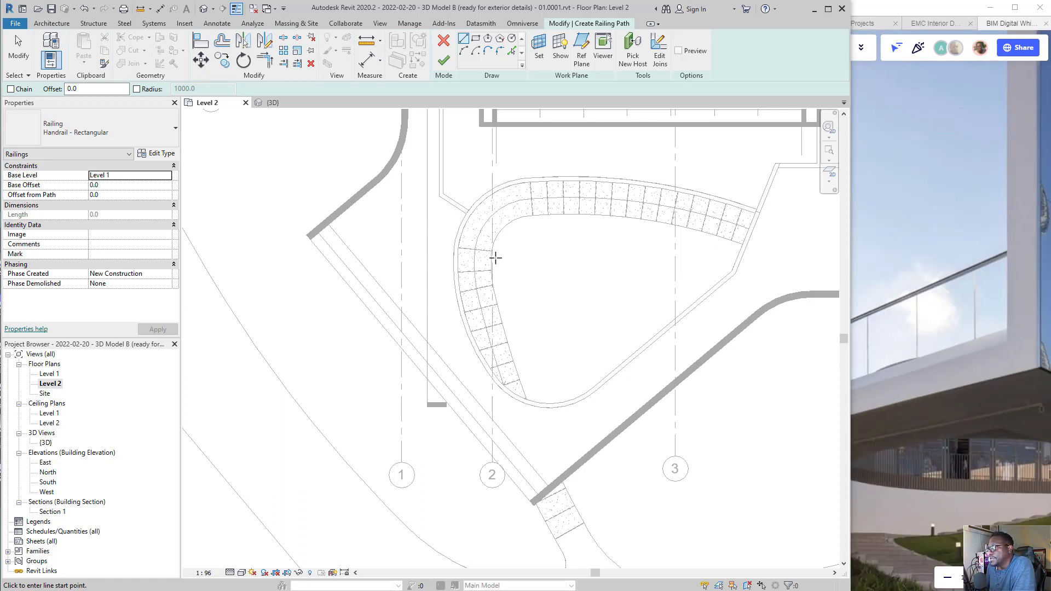
{"action": "left_click_drag", "start_coordinate": [412, 311], "coordinate": [938, 327]}
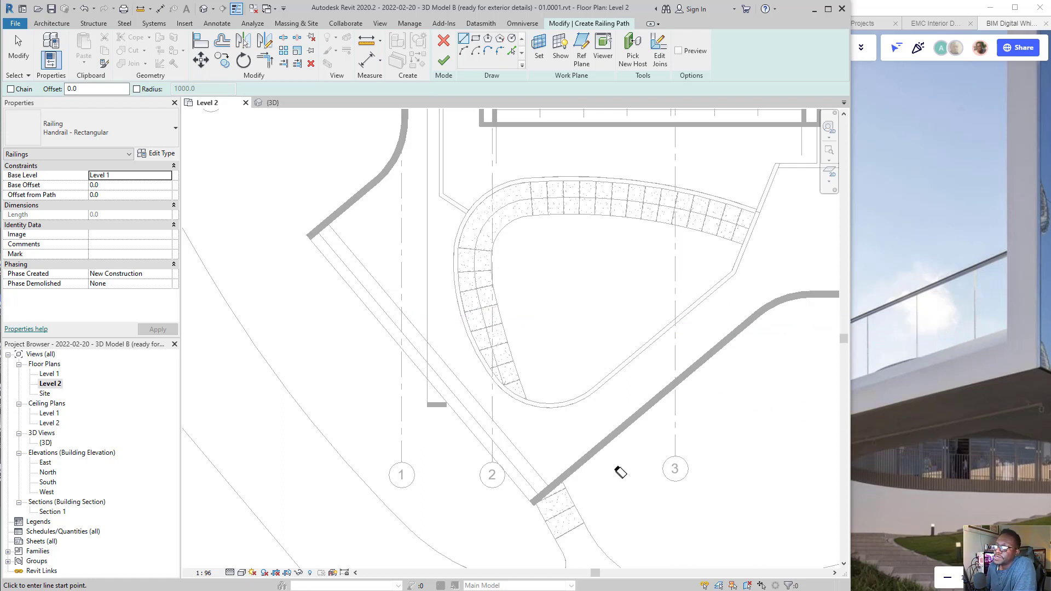
{"action": "left_click", "coordinate": [110, 137]}
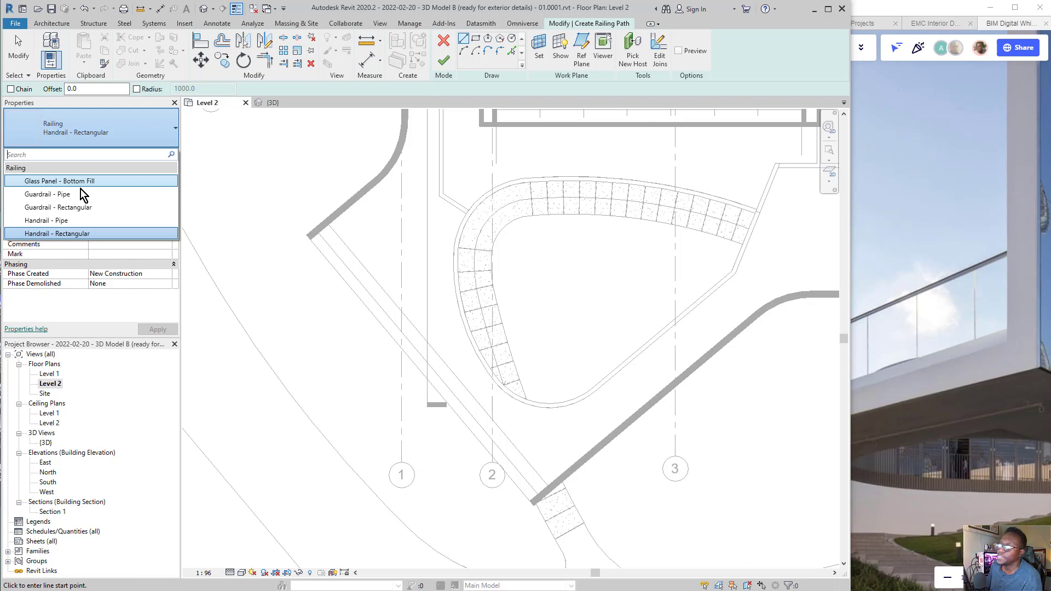
{"action": "left_click", "coordinate": [110, 183]}
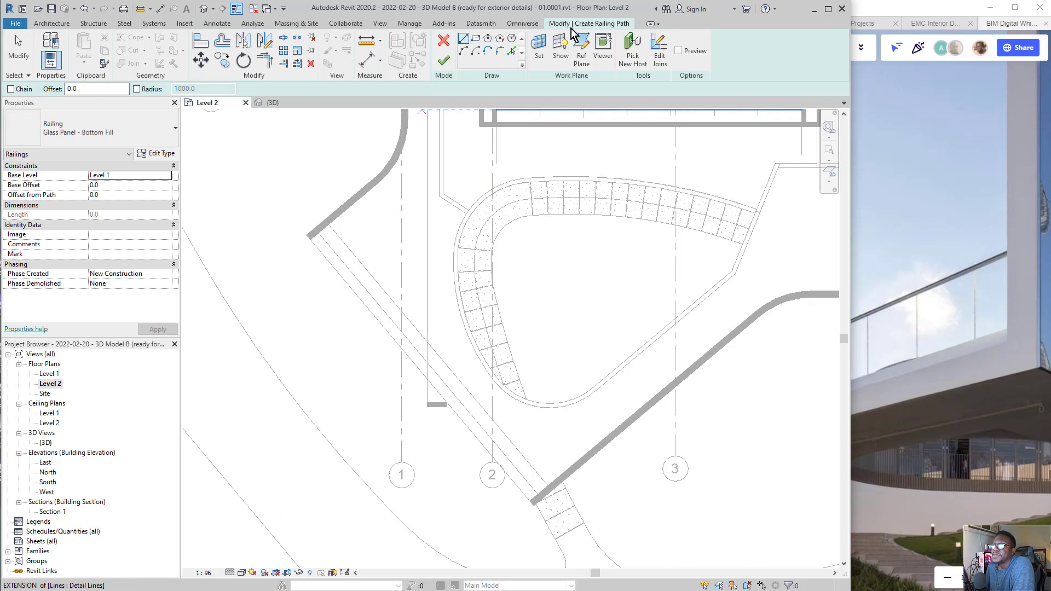
Sketch the railing path about 16,290 mm long along the balcony's inner diagonal line between the two angled walls and finish the railing
{"action": "left_click", "coordinate": [329, 224]}
{"action": "left_click", "coordinate": [543, 481]}
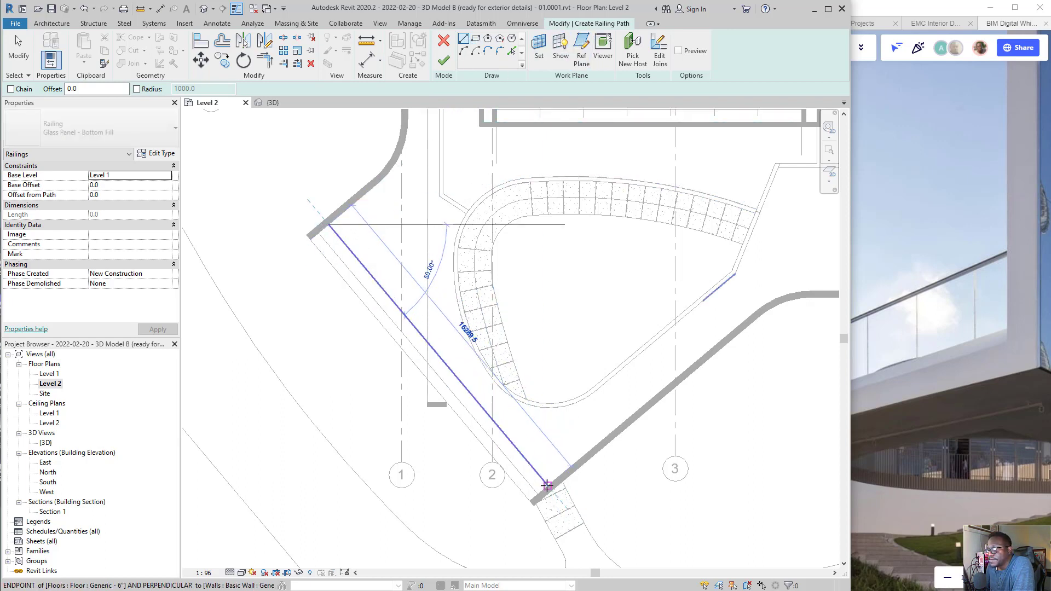
{"action": "left_click", "coordinate": [443, 63]}
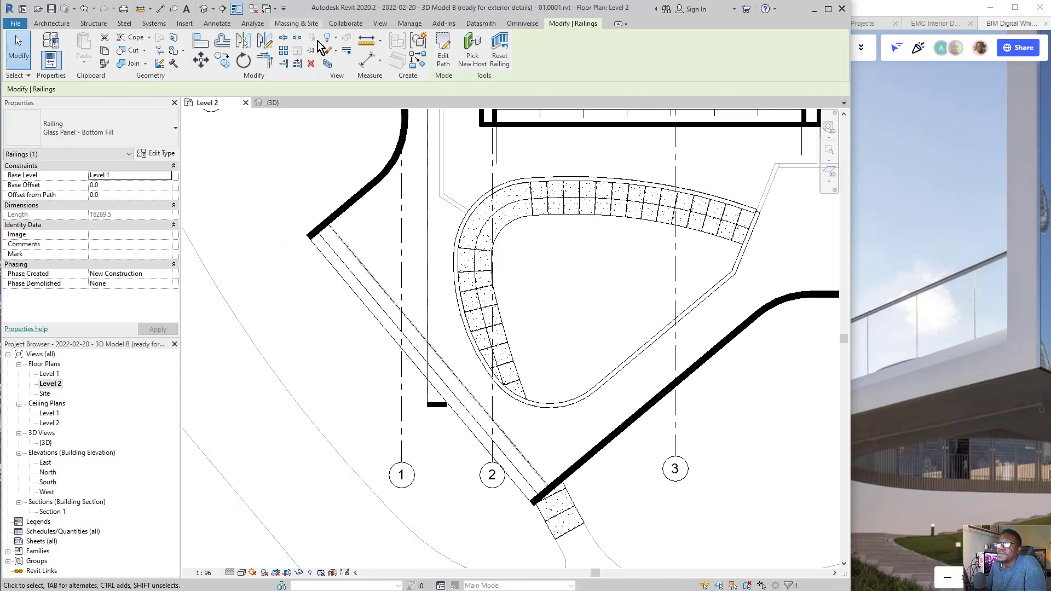
In the 3D view, set the new glass railing's base level to Level 2
{"action": "left_click", "coordinate": [280, 104]}
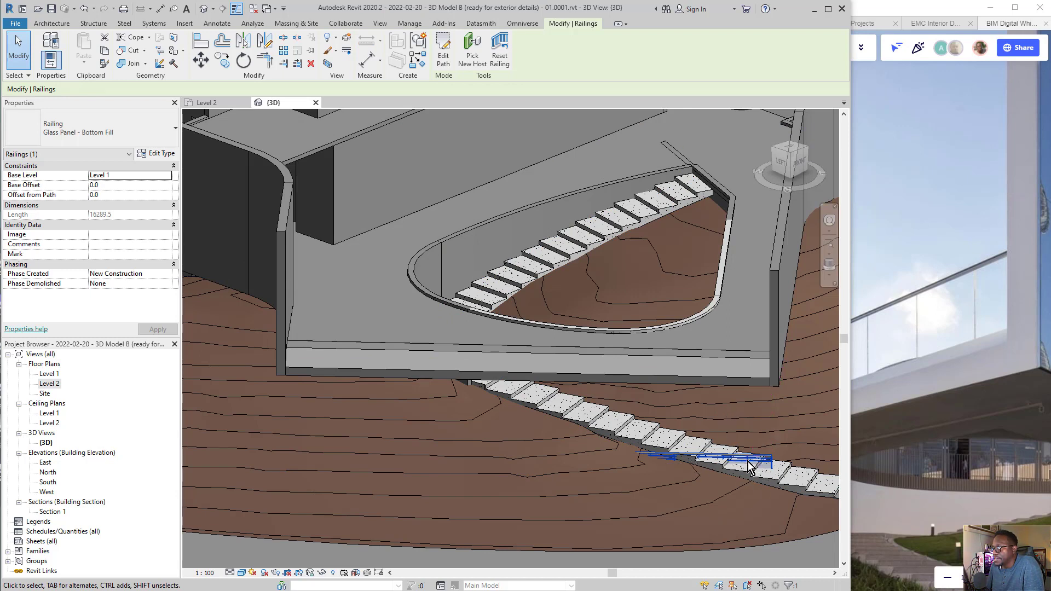
{"action": "mouse_move", "coordinate": [338, 557]}
{"action": "left_mouse_down"}
{"action": "mouse_move", "coordinate": [166, 236]}
{"action": "mouse_move", "coordinate": [107, 182]}
{"action": "left_mouse_up"}
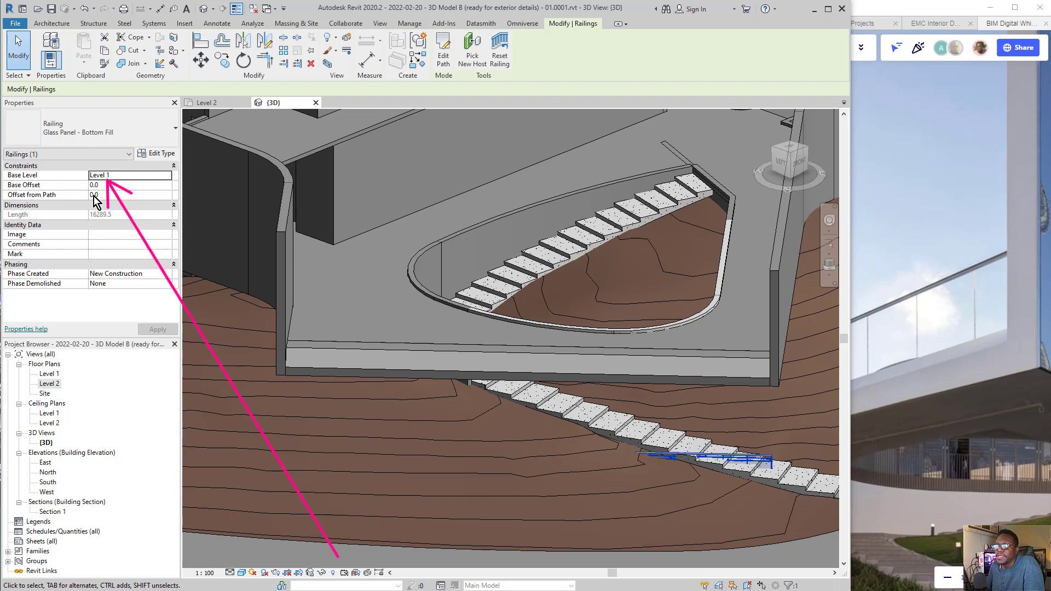
{"action": "left_click", "coordinate": [123, 176]}
{"action": "left_click", "coordinate": [167, 175]}
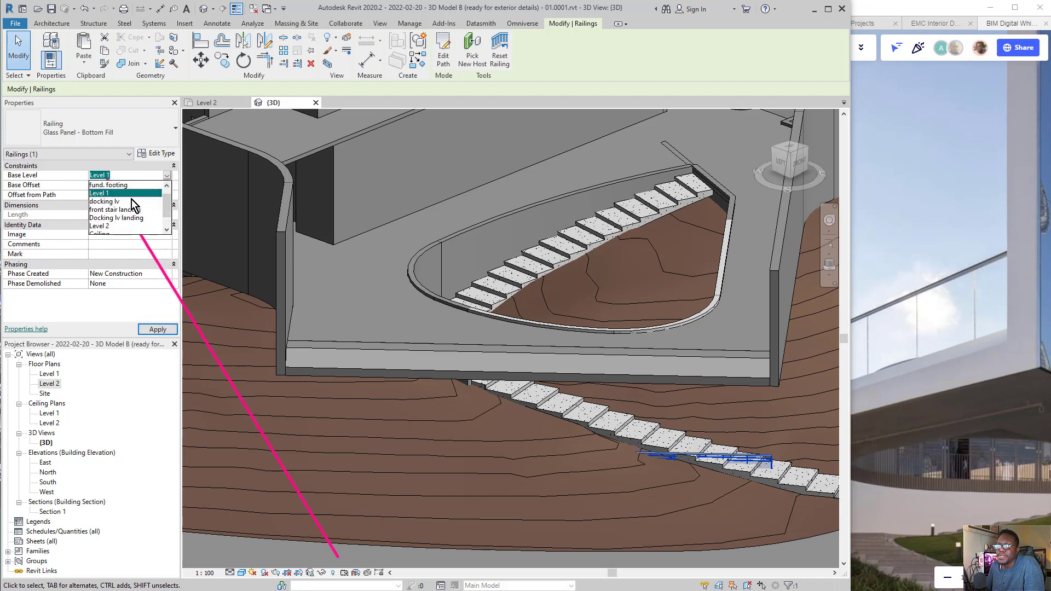
{"action": "left_click", "coordinate": [101, 226]}
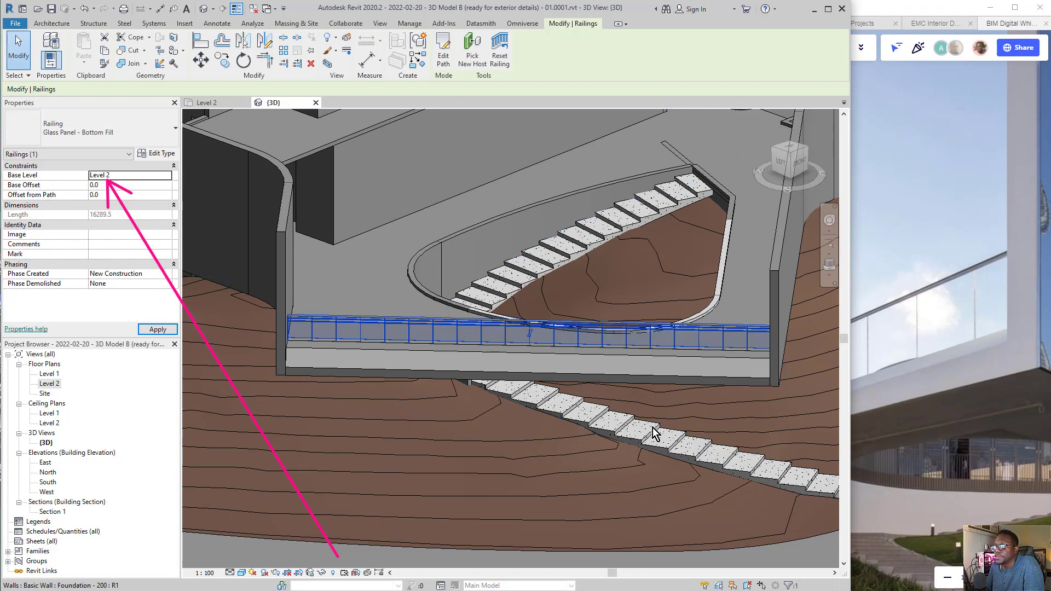
Compare the balcony railing with the reference photo and open the non-continuous rail structure of its type
{"action": "scroll", "coordinate": [548, 337], "scroll_direction": "up", "scroll_amount": 3}
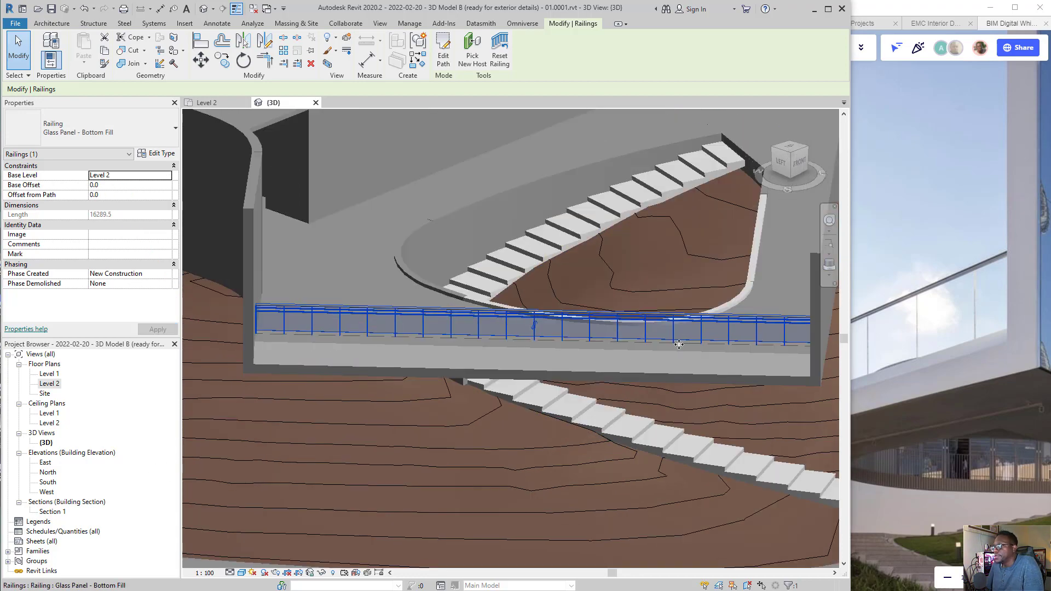
{"action": "mouse_move", "coordinate": [484, 332]}
{"action": "middle_mouse_down", "text": "shift"}
{"action": "mouse_move", "coordinate": [488, 372]}
{"action": "mouse_move", "coordinate": [457, 381]}
{"action": "mouse_move", "coordinate": [524, 334]}
{"action": "middle_mouse_up", "text": "shift"}
{"action": "scroll", "coordinate": [452, 376], "scroll_direction": "down", "scroll_amount": 2}
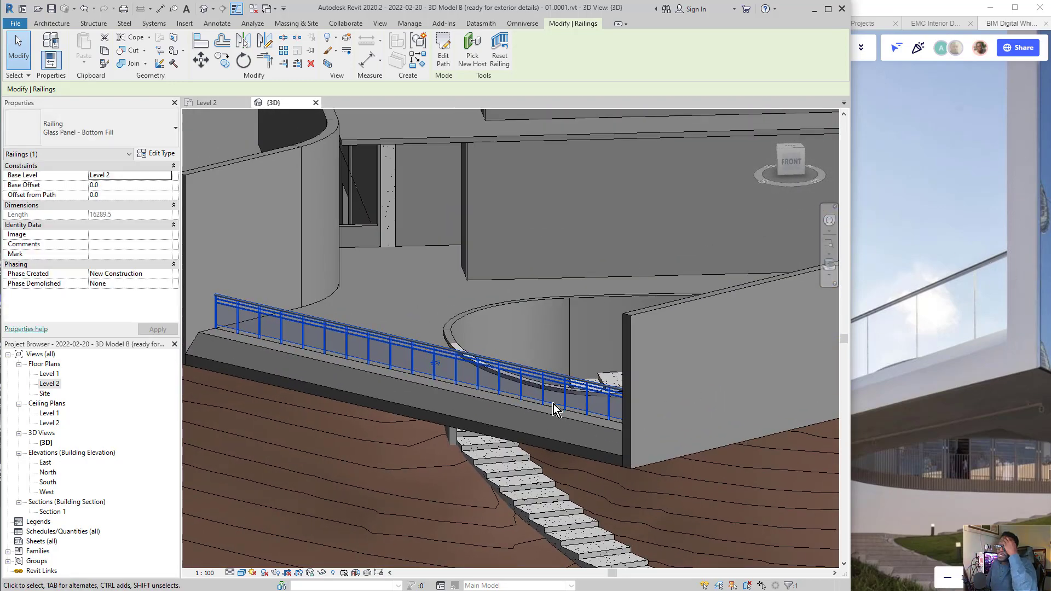
{"action": "mouse_move", "coordinate": [556, 397]}
{"action": "left_mouse_down"}
{"action": "mouse_move", "coordinate": [990, 338]}
{"action": "mouse_move", "coordinate": [951, 319]}
{"action": "left_mouse_up"}
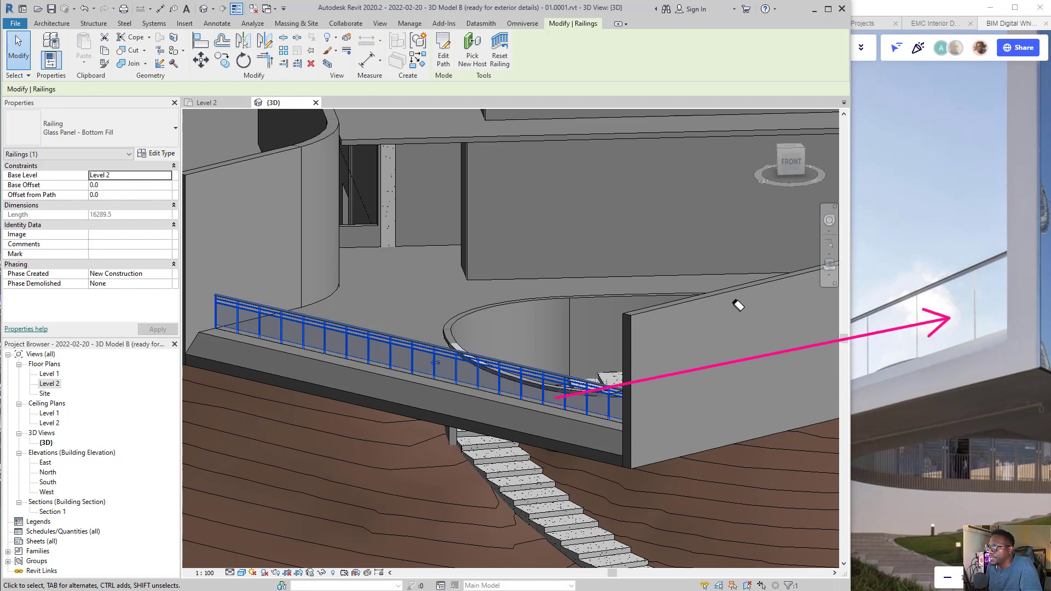
{"action": "left_click_drag", "start_coordinate": [738, 306], "coordinate": [860, 414]}
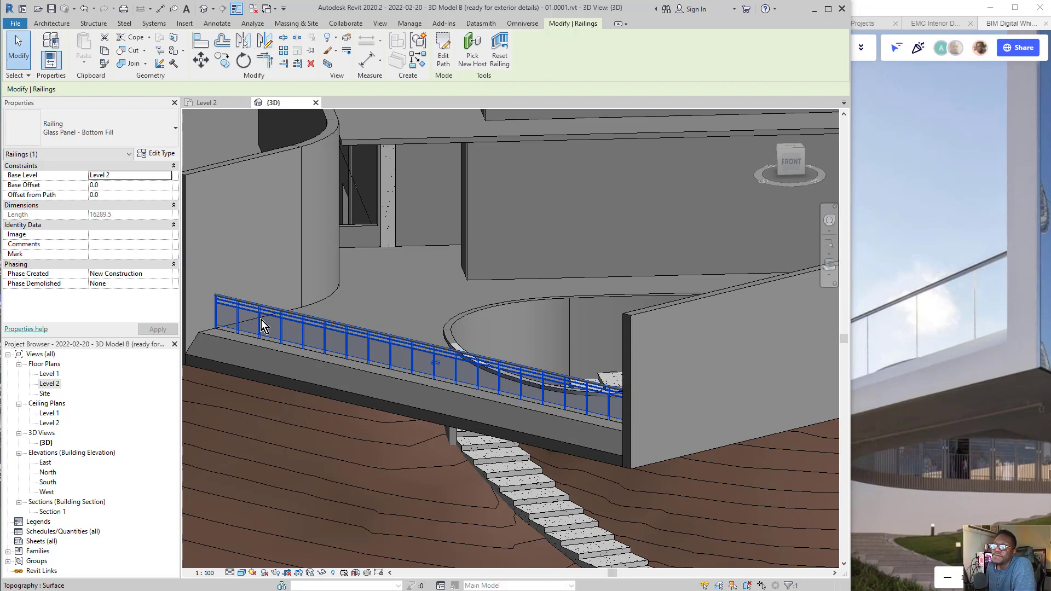
{"action": "left_click_drag", "start_coordinate": [228, 331], "coordinate": [159, 164]}
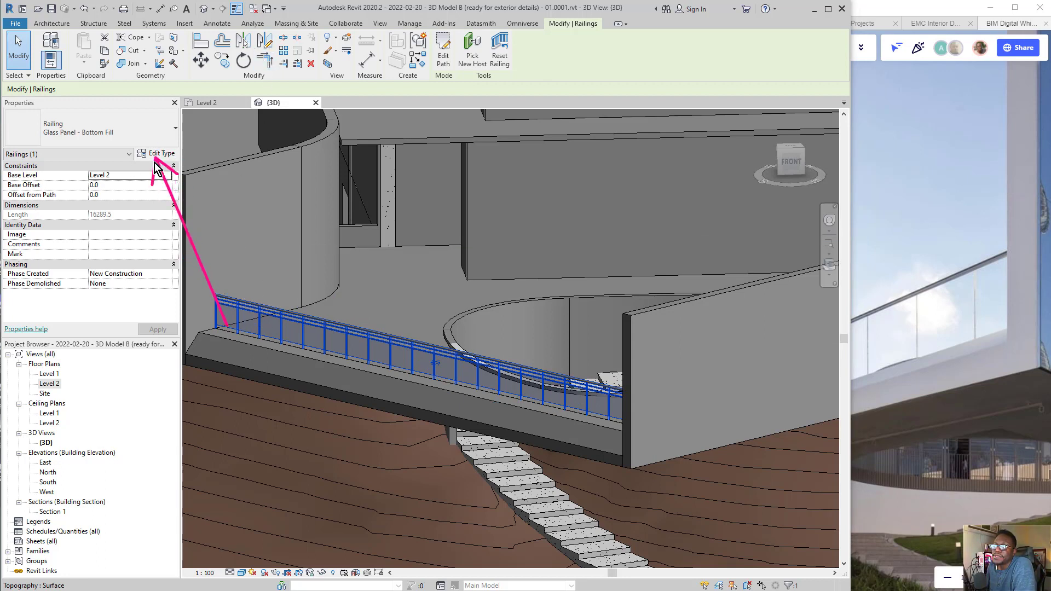
{"action": "left_click", "coordinate": [149, 154]}
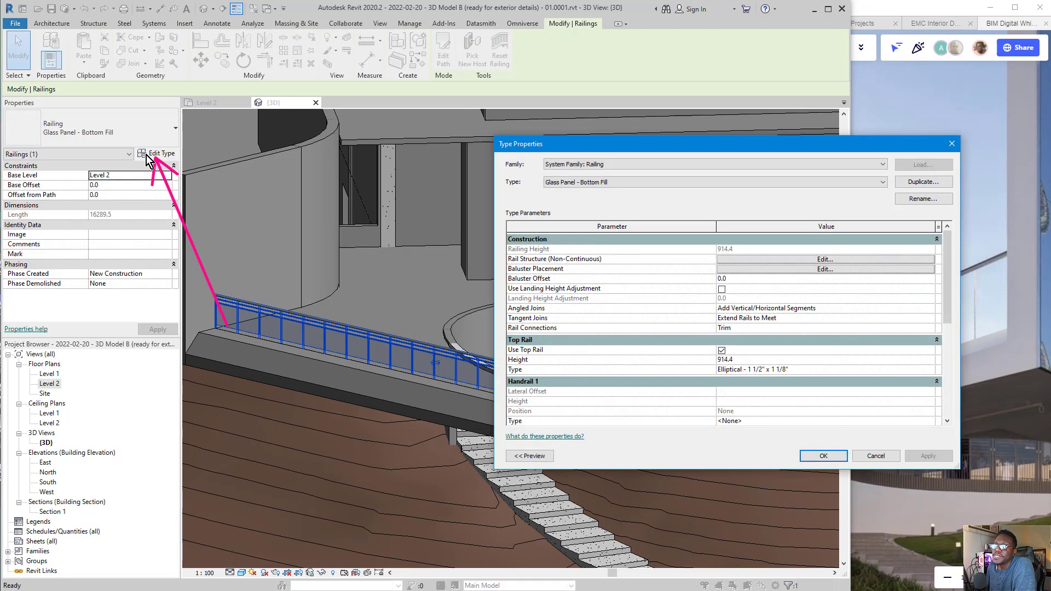
{"action": "left_click_drag", "start_coordinate": [132, 186], "coordinate": [275, 230]}
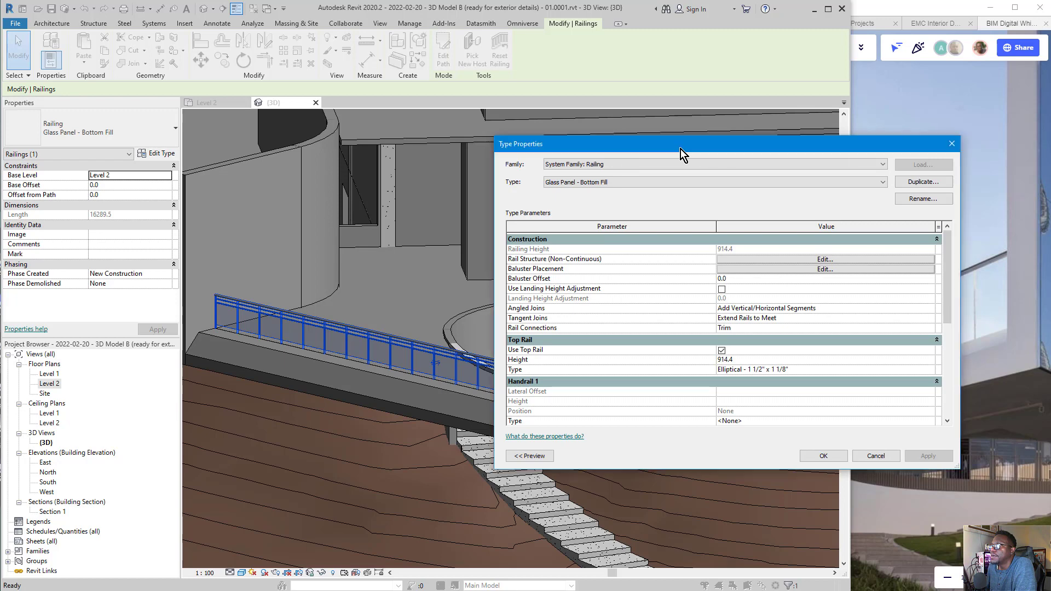
{"action": "left_click_drag", "start_coordinate": [718, 149], "coordinate": [521, 141]}
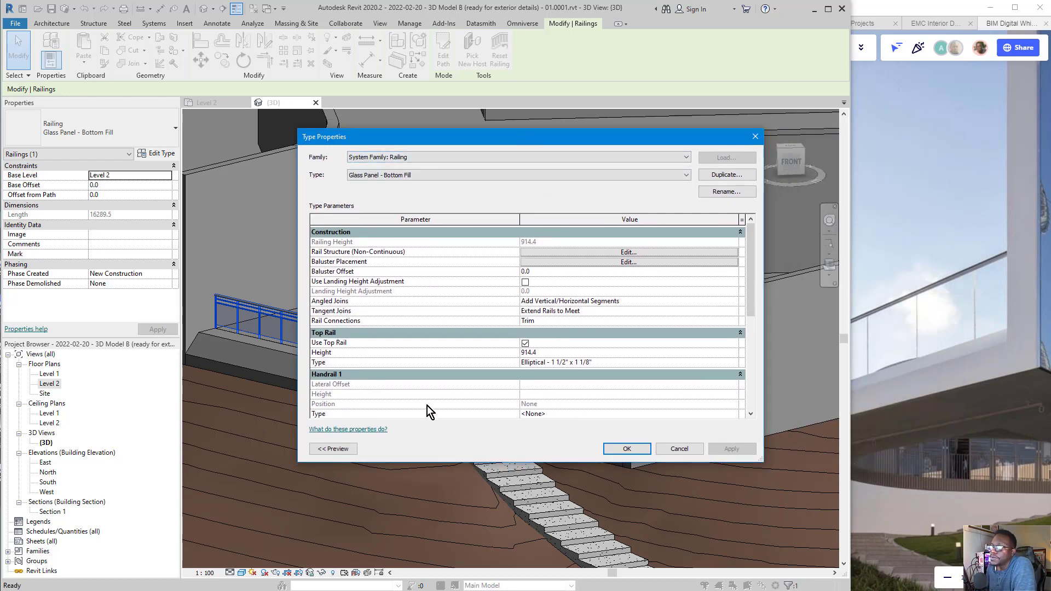
{"action": "left_click_drag", "start_coordinate": [222, 254], "coordinate": [312, 253]}
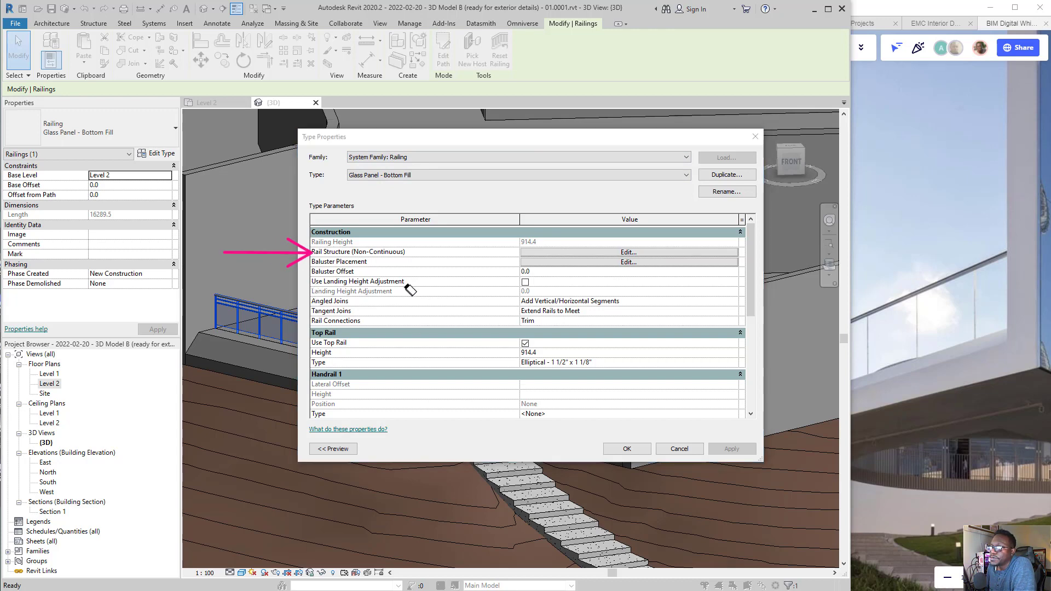
{"action": "left_click", "coordinate": [564, 251]}
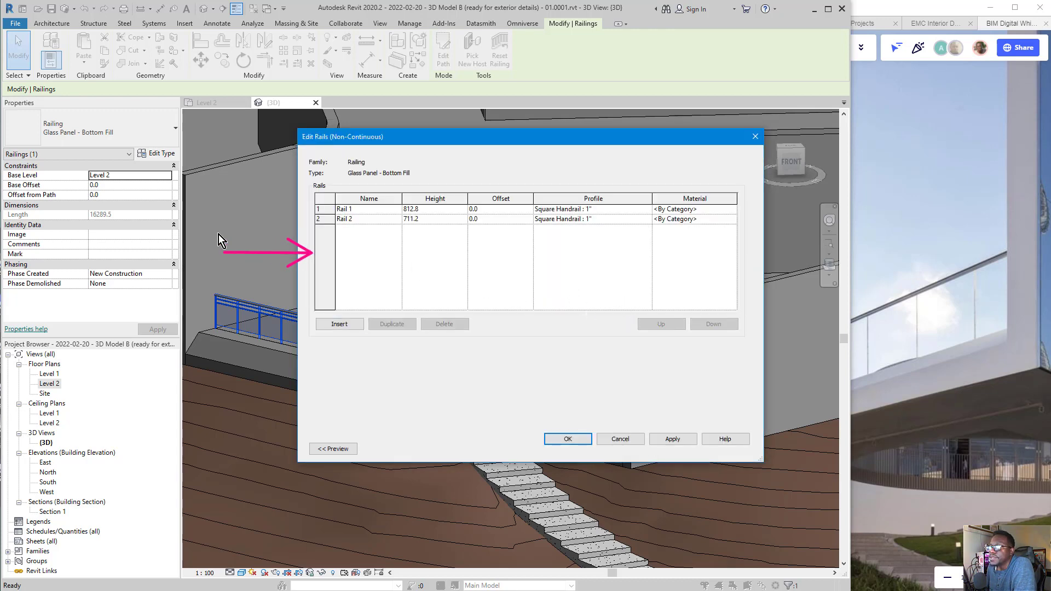
Examine the heights, profiles and materials of Rail 1 and Rail 2 and match them to the rails in the model
{"action": "key", "text": "ctrl+shift+5"}
{"action": "left_click_drag", "start_coordinate": [277, 218], "coordinate": [290, 328]}
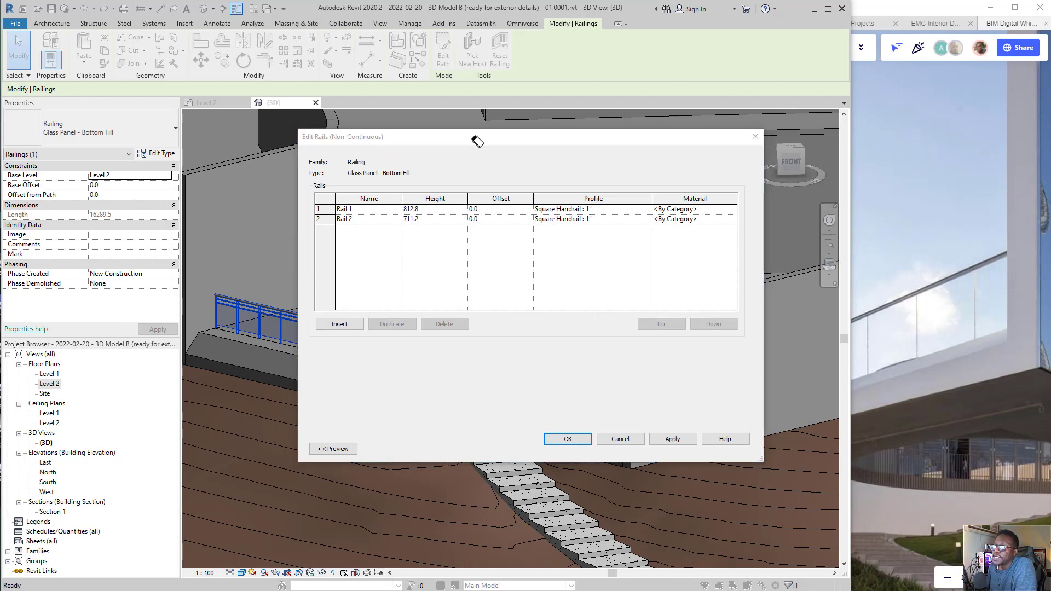
{"action": "left_click_drag", "start_coordinate": [458, 144], "coordinate": [663, 173]}
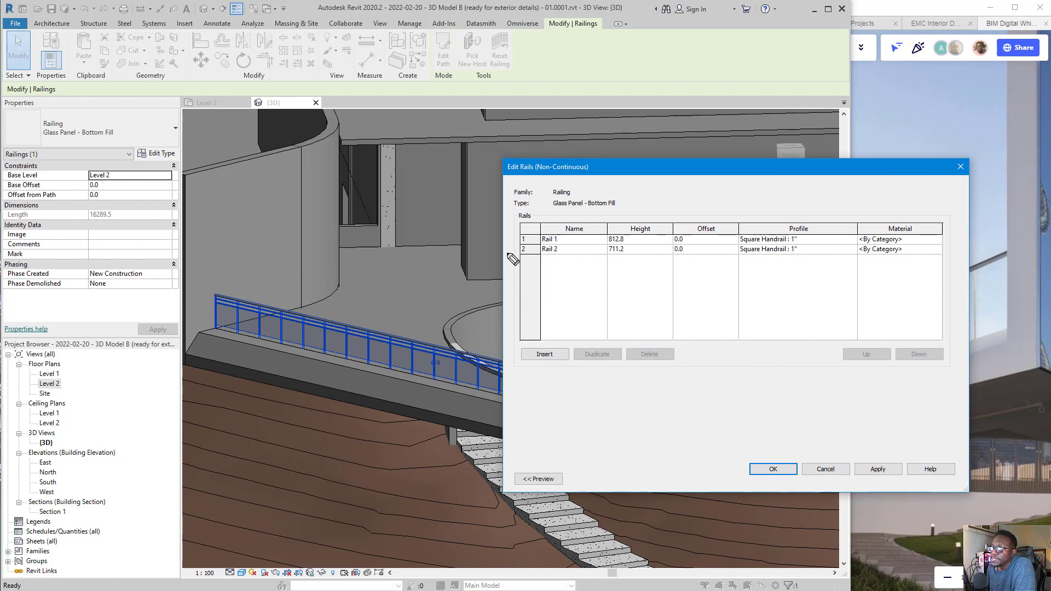
{"action": "mouse_move", "coordinate": [526, 240]}
{"action": "left_mouse_down"}
{"action": "mouse_move", "coordinate": [310, 209]}
{"action": "mouse_move", "coordinate": [237, 233]}
{"action": "mouse_move", "coordinate": [202, 276]}
{"action": "left_mouse_up"}
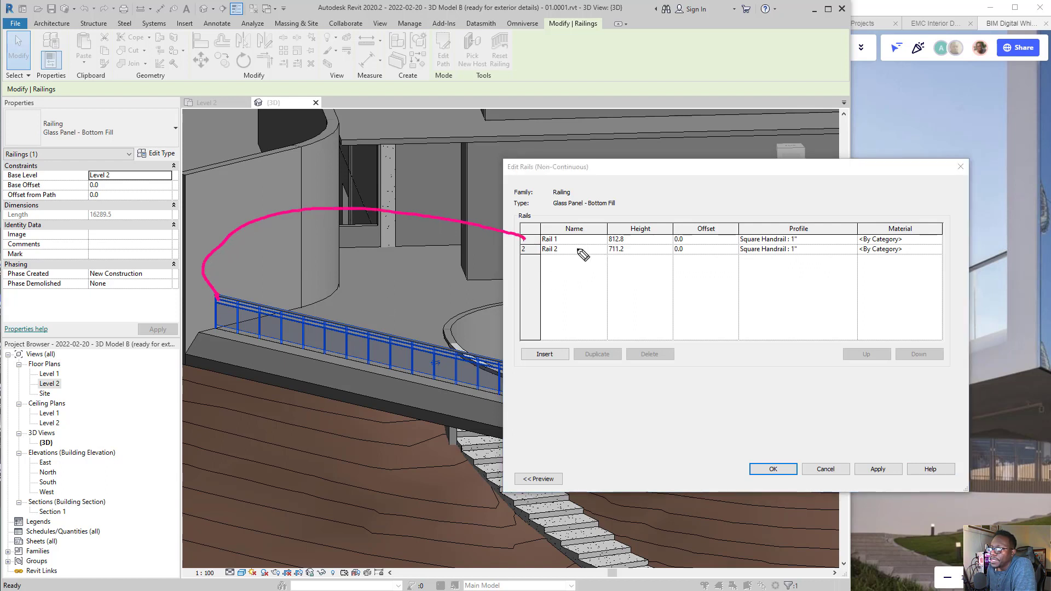
{"action": "mouse_move", "coordinate": [523, 253]}
{"action": "left_mouse_down"}
{"action": "mouse_move", "coordinate": [470, 290]}
{"action": "mouse_move", "coordinate": [311, 363]}
{"action": "mouse_move", "coordinate": [301, 332]}
{"action": "left_mouse_up"}
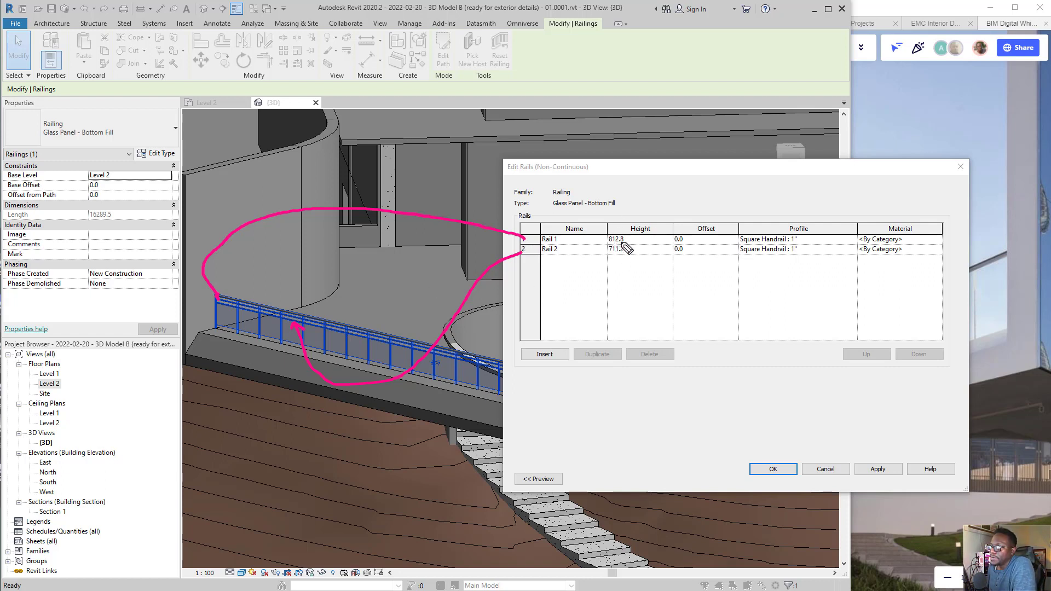
{"action": "left_click_drag", "start_coordinate": [605, 245], "coordinate": [622, 242]}
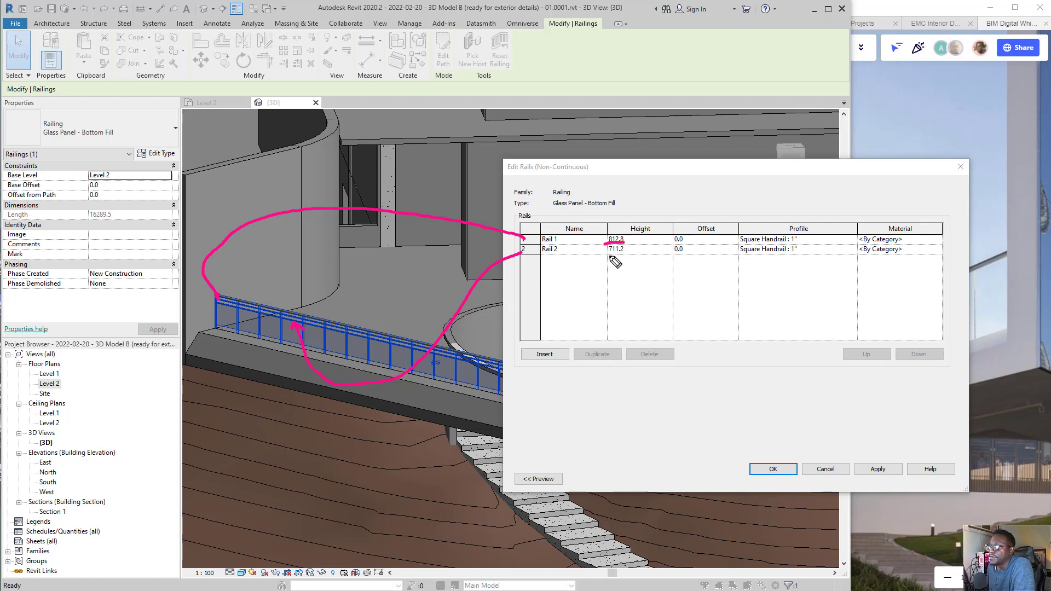
{"action": "left_click_drag", "start_coordinate": [606, 254], "coordinate": [624, 253]}
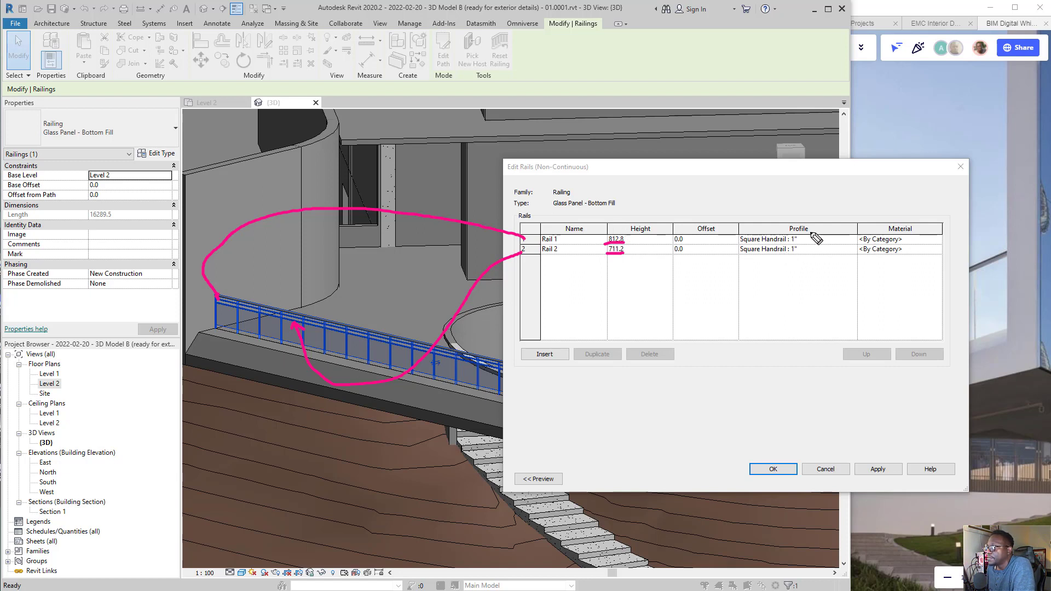
{"action": "mouse_move", "coordinate": [787, 232]}
{"action": "left_mouse_down"}
{"action": "mouse_move", "coordinate": [720, 269]}
{"action": "mouse_move", "coordinate": [819, 265]}
{"action": "mouse_move", "coordinate": [753, 215]}
{"action": "left_mouse_up"}
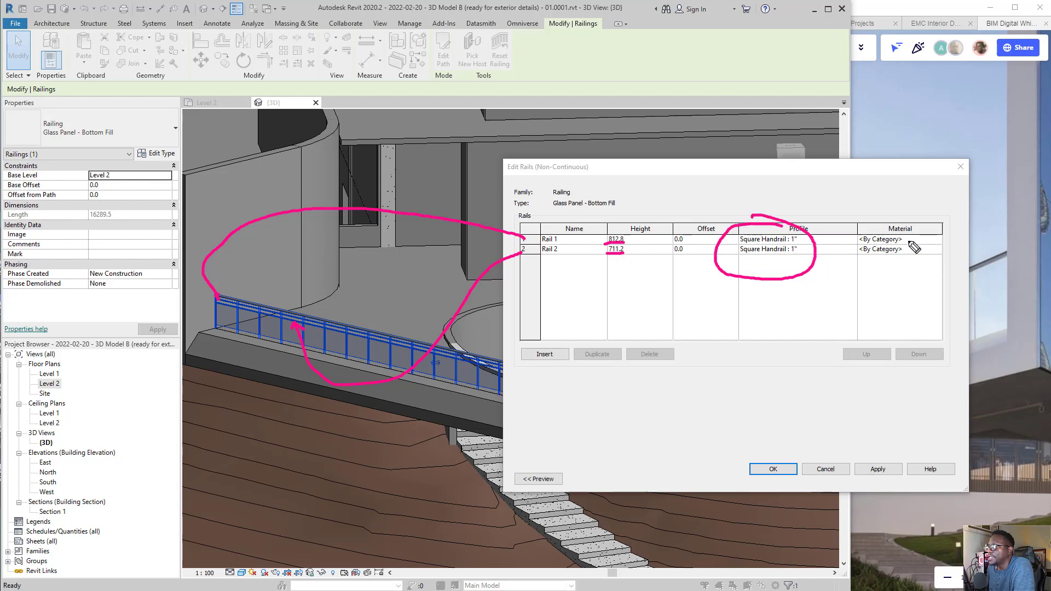
{"action": "mouse_move", "coordinate": [908, 226]}
{"action": "left_mouse_down"}
{"action": "mouse_move", "coordinate": [848, 247]}
{"action": "mouse_move", "coordinate": [863, 233]}
{"action": "left_mouse_up"}
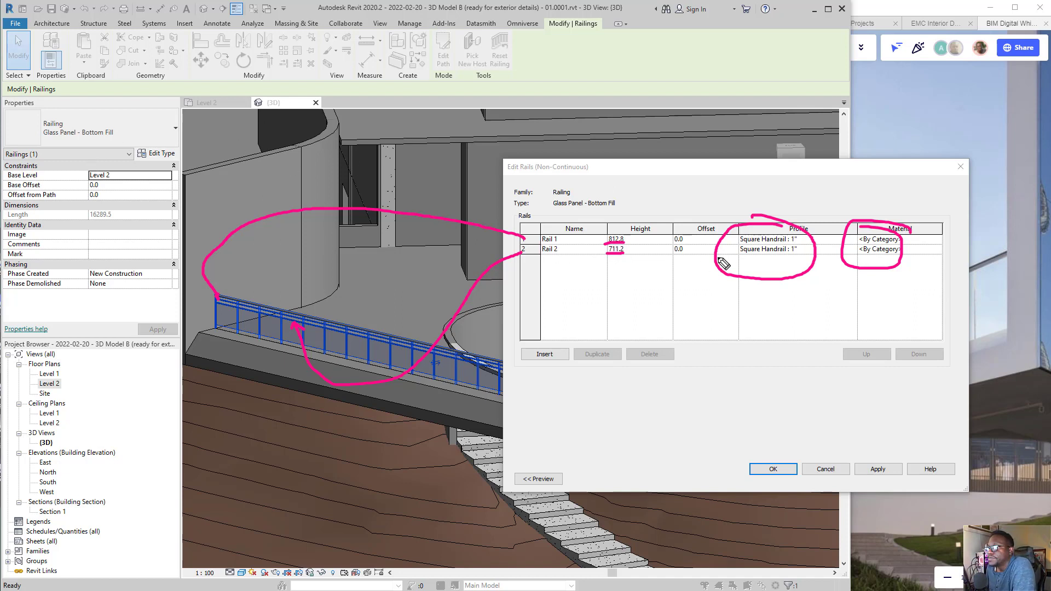
{"action": "key", "text": "ctrl+shift+5"}
{"action": "mouse_move", "coordinate": [765, 237]}
{"action": "left_mouse_down"}
{"action": "mouse_move", "coordinate": [872, 224]}
{"action": "mouse_move", "coordinate": [881, 214]}
{"action": "left_mouse_up"}
{"action": "left_click_drag", "start_coordinate": [622, 209], "coordinate": [619, 273]}
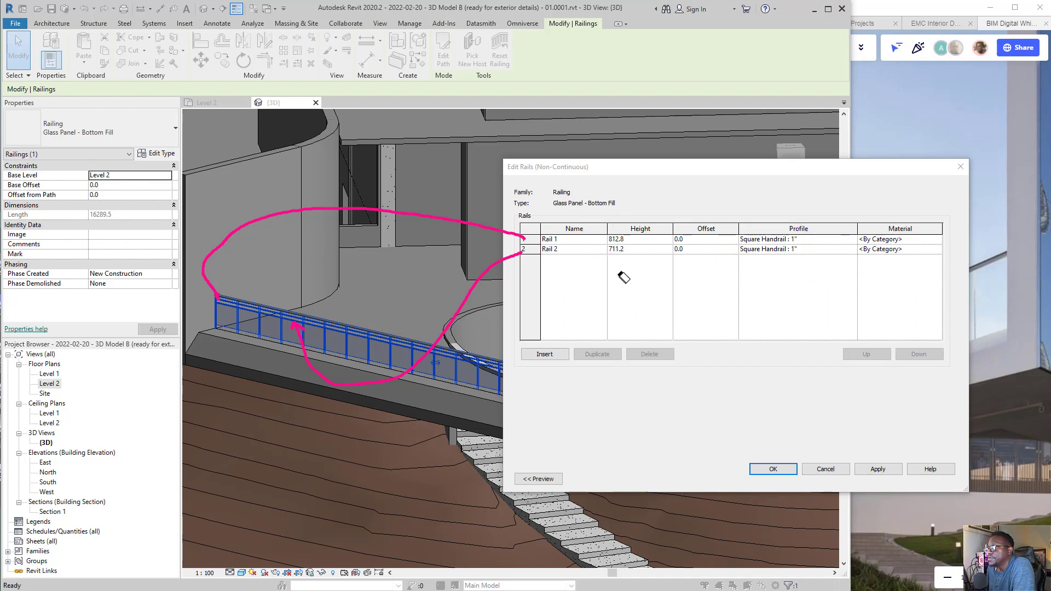
{"action": "left_click", "coordinate": [830, 185]}
{"action": "mouse_move", "coordinate": [768, 169]}
{"action": "left_mouse_down"}
{"action": "mouse_move", "coordinate": [612, 231]}
{"action": "mouse_move", "coordinate": [598, 180]}
{"action": "left_mouse_up"}
{"action": "left_click", "coordinate": [454, 387]}
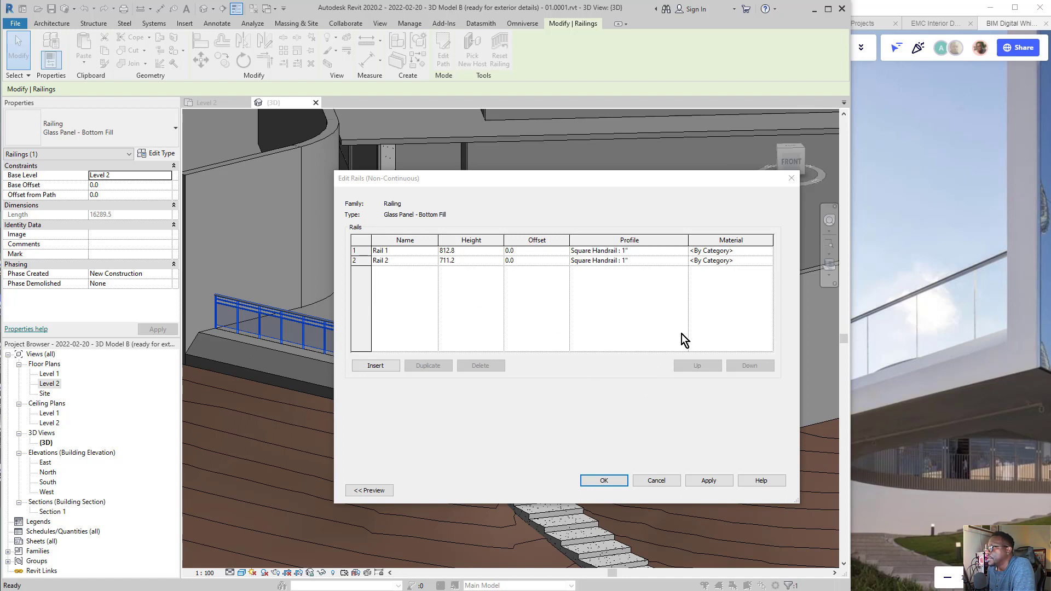
Show the preview alongside the rail structure and examine the rails, glass panel and posts of the railing type
{"action": "mouse_move", "coordinate": [810, 236]}
{"action": "left_mouse_down"}
{"action": "mouse_move", "coordinate": [913, 323]}
{"action": "mouse_move", "coordinate": [927, 303]}
{"action": "left_mouse_up"}
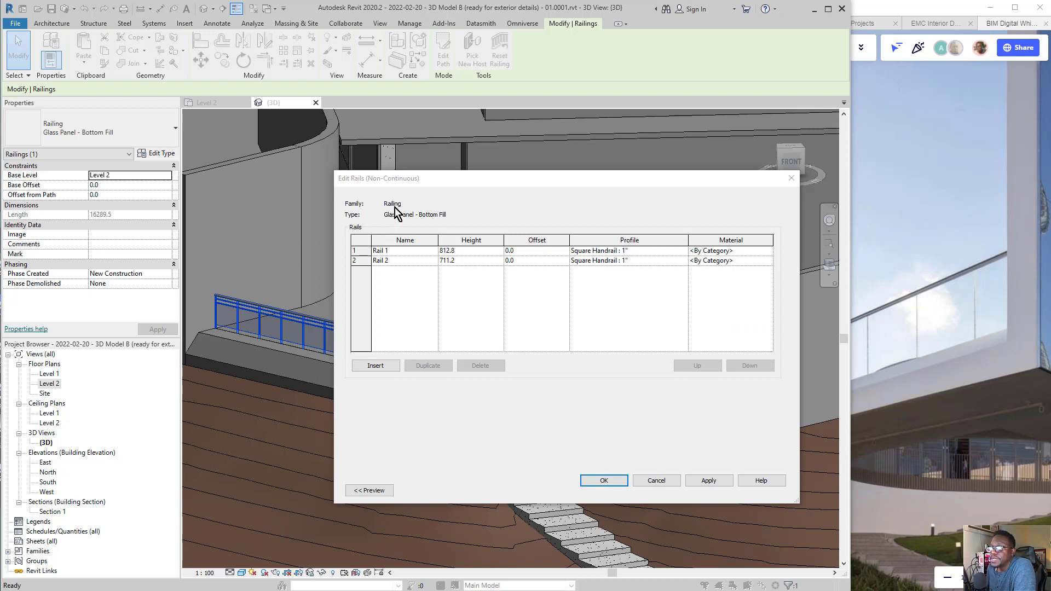
{"action": "left_click_drag", "start_coordinate": [473, 179], "coordinate": [619, 153]}
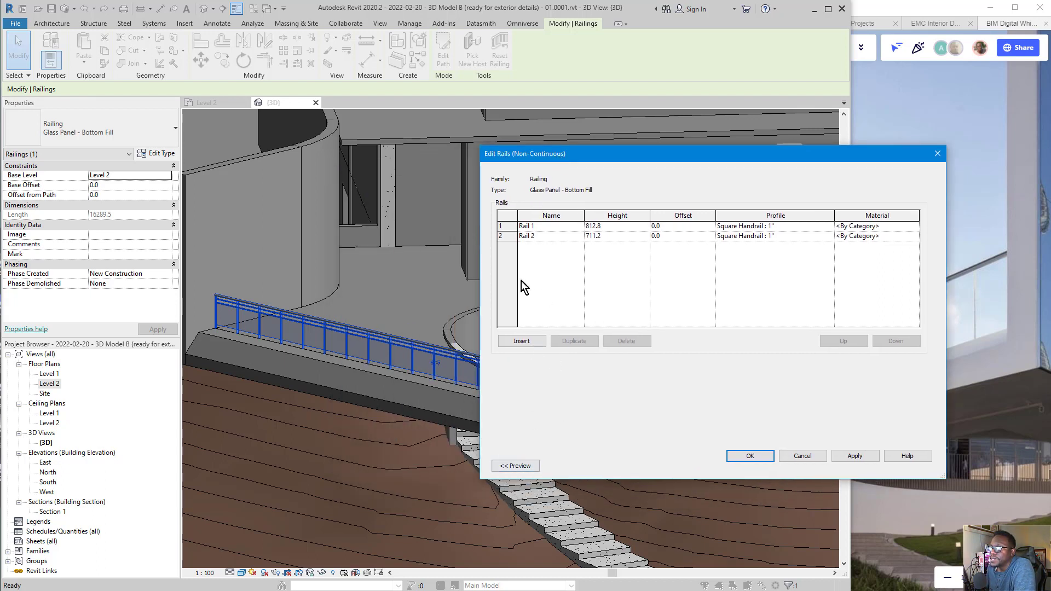
{"action": "left_click", "coordinate": [505, 467]}
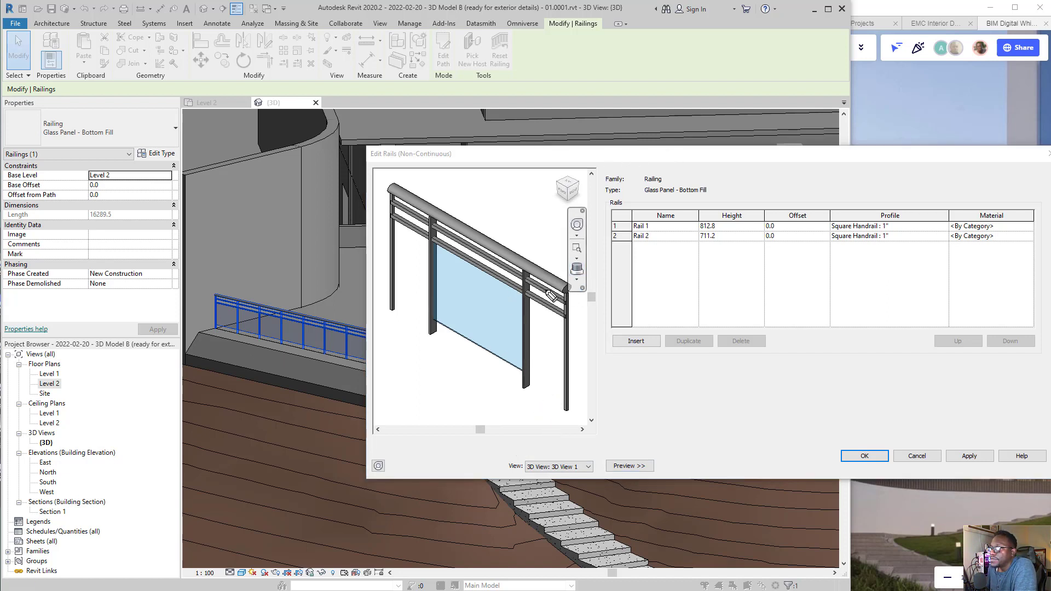
{"action": "left_click_drag", "start_coordinate": [548, 286], "coordinate": [537, 292]}
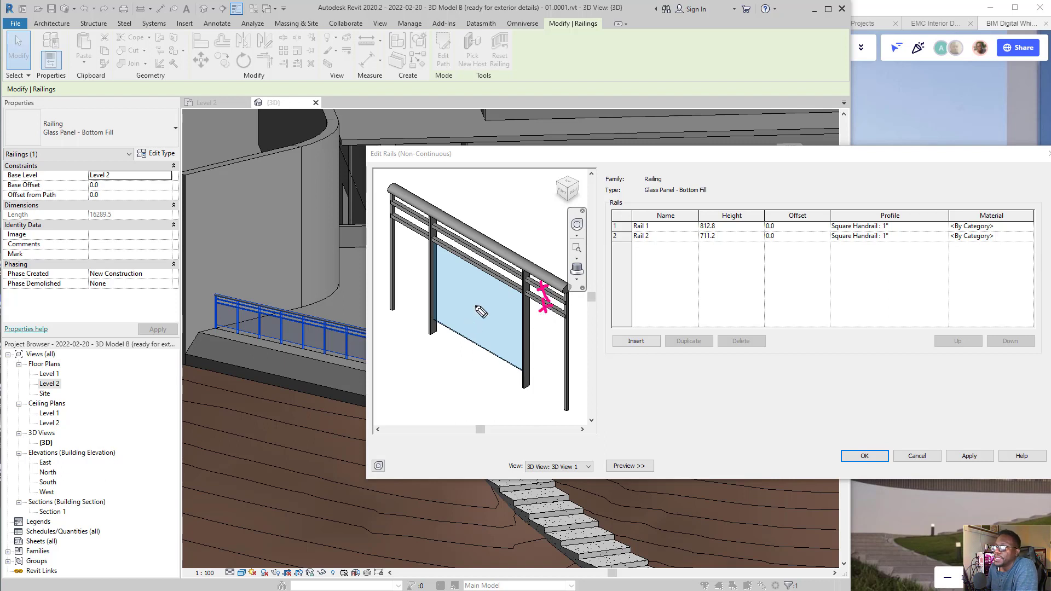
{"action": "mouse_move", "coordinate": [462, 293]}
{"action": "left_mouse_down"}
{"action": "mouse_move", "coordinate": [474, 311]}
{"action": "mouse_move", "coordinate": [509, 293]}
{"action": "left_mouse_up"}
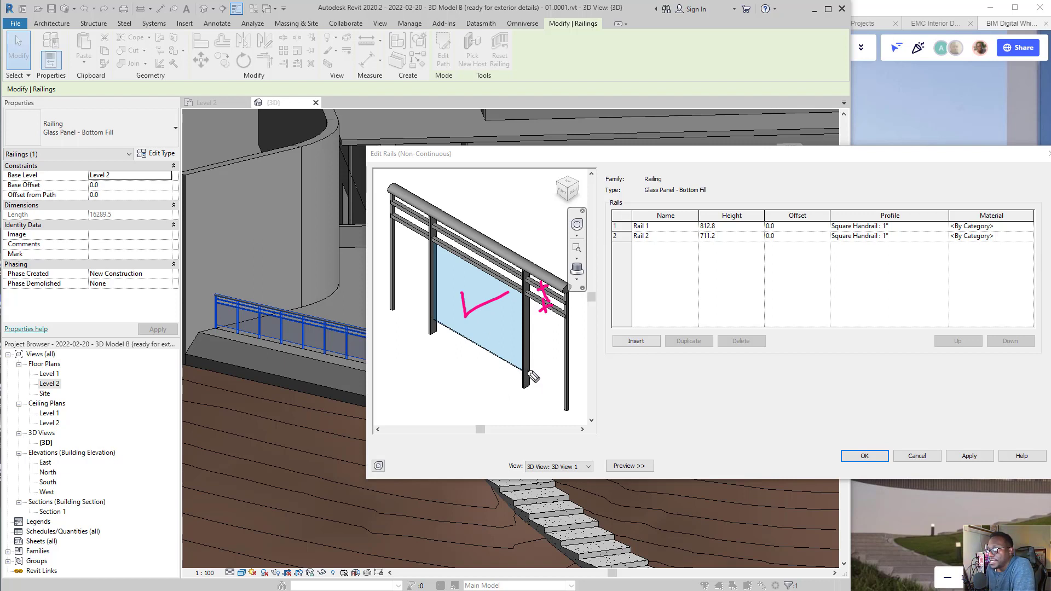
{"action": "left_click_drag", "start_coordinate": [524, 368], "coordinate": [543, 358]}
{"action": "mouse_move", "coordinate": [421, 256]}
{"action": "left_mouse_down"}
{"action": "mouse_move", "coordinate": [546, 382]}
{"action": "mouse_move", "coordinate": [538, 331]}
{"action": "left_mouse_up"}
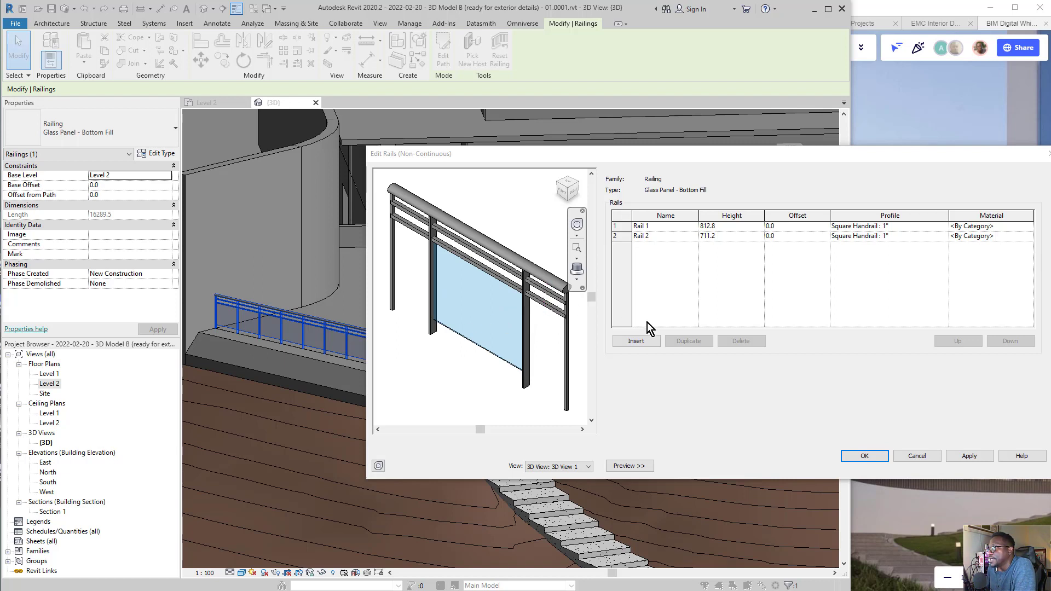
Delete both Rail 2 and Rail 1 from the non-continuous rail structure, accept the change of height reference, and apply
{"action": "left_click", "coordinate": [617, 235]}
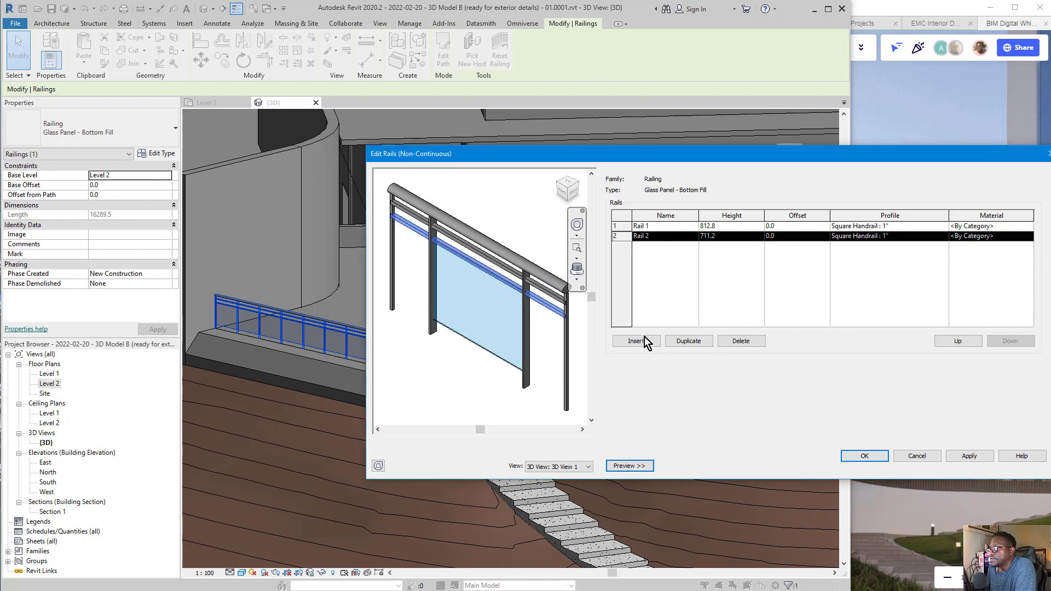
{"action": "left_click", "coordinate": [742, 341]}
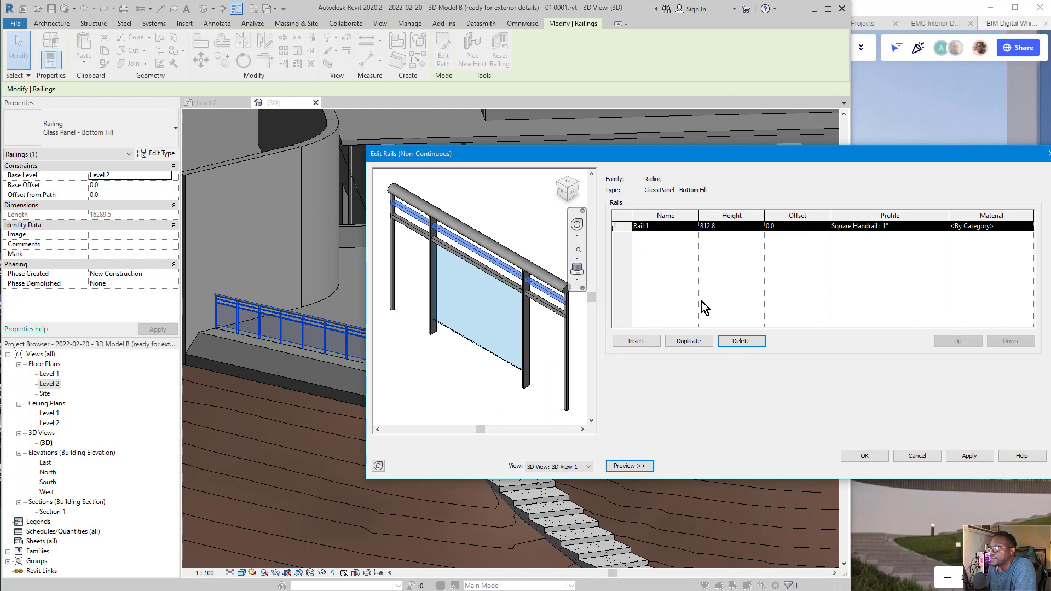
{"action": "left_click", "coordinate": [740, 341]}
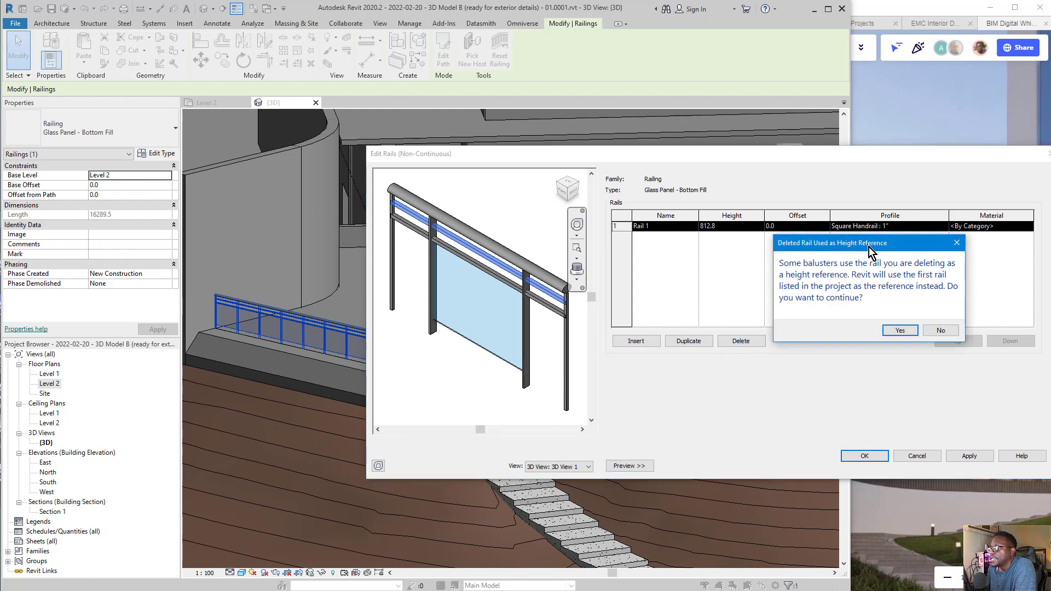
{"action": "left_click_drag", "start_coordinate": [869, 246], "coordinate": [691, 215]}
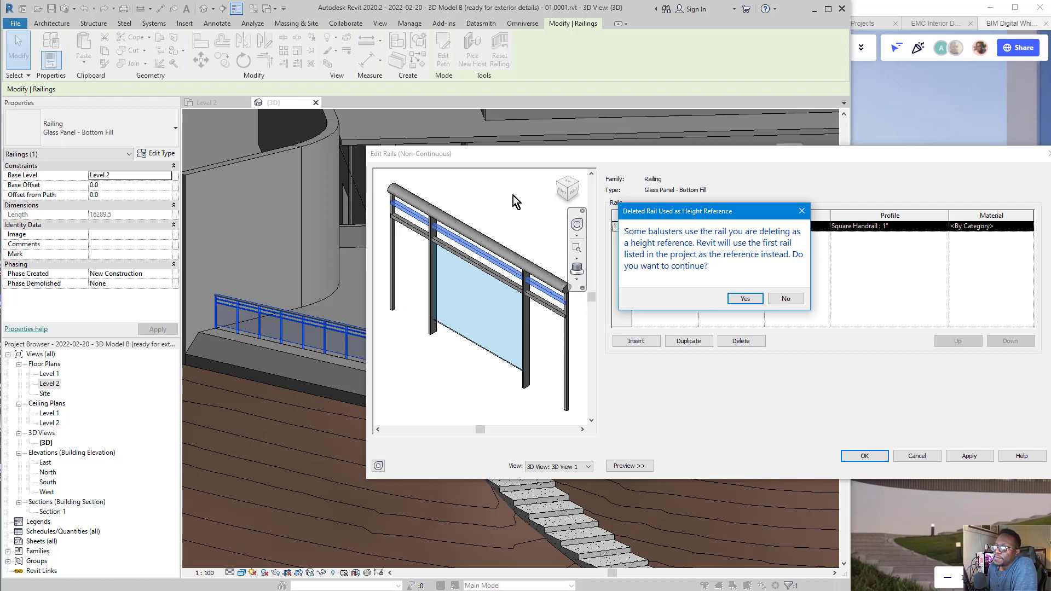
{"action": "left_click_drag", "start_coordinate": [513, 194], "coordinate": [498, 252]}
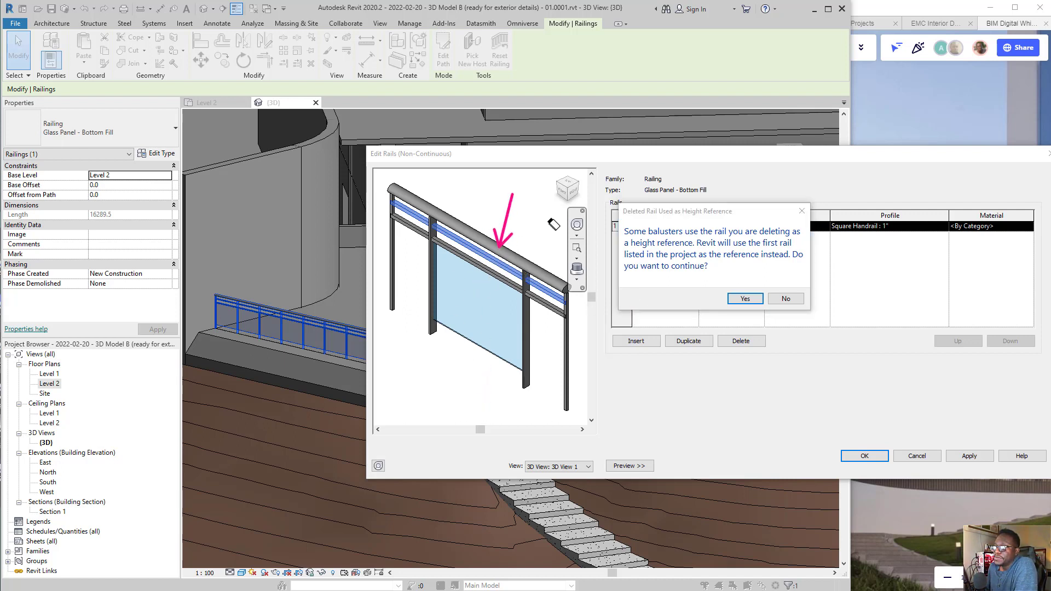
{"action": "left_click_drag", "start_coordinate": [554, 224], "coordinate": [559, 303]}
{"action": "left_click", "coordinate": [745, 298]}
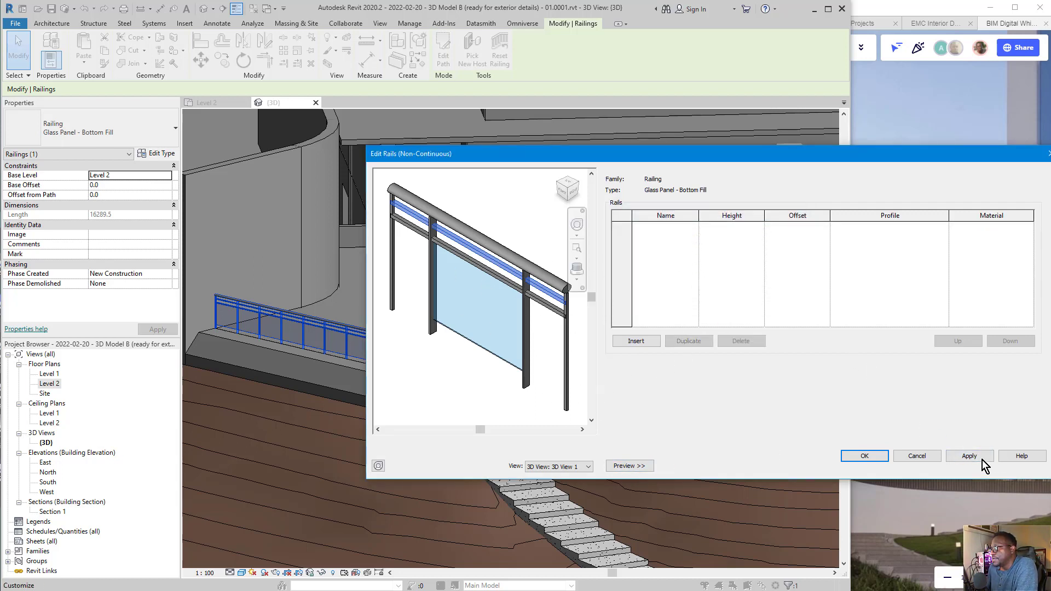
{"action": "left_click", "coordinate": [969, 456]}
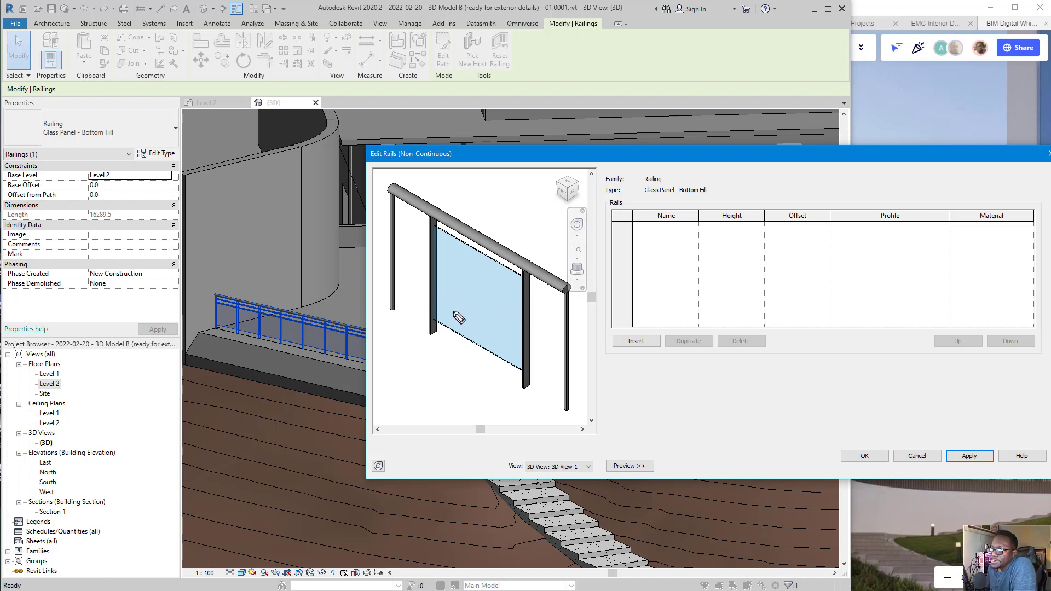
Check the remaining glass panel and posts in the preview and accept the rail structure edits
{"action": "left_click_drag", "start_coordinate": [459, 282], "coordinate": [502, 286]}
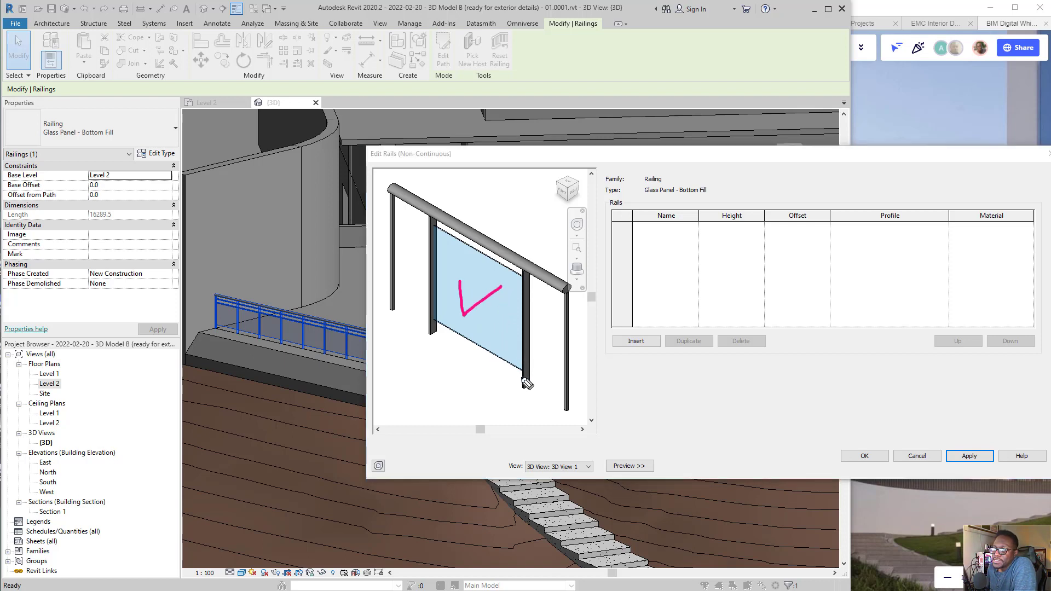
{"action": "mouse_move", "coordinate": [528, 408]}
{"action": "left_mouse_down"}
{"action": "mouse_move", "coordinate": [542, 311]}
{"action": "mouse_move", "coordinate": [521, 411]}
{"action": "mouse_move", "coordinate": [546, 385]}
{"action": "left_mouse_up"}
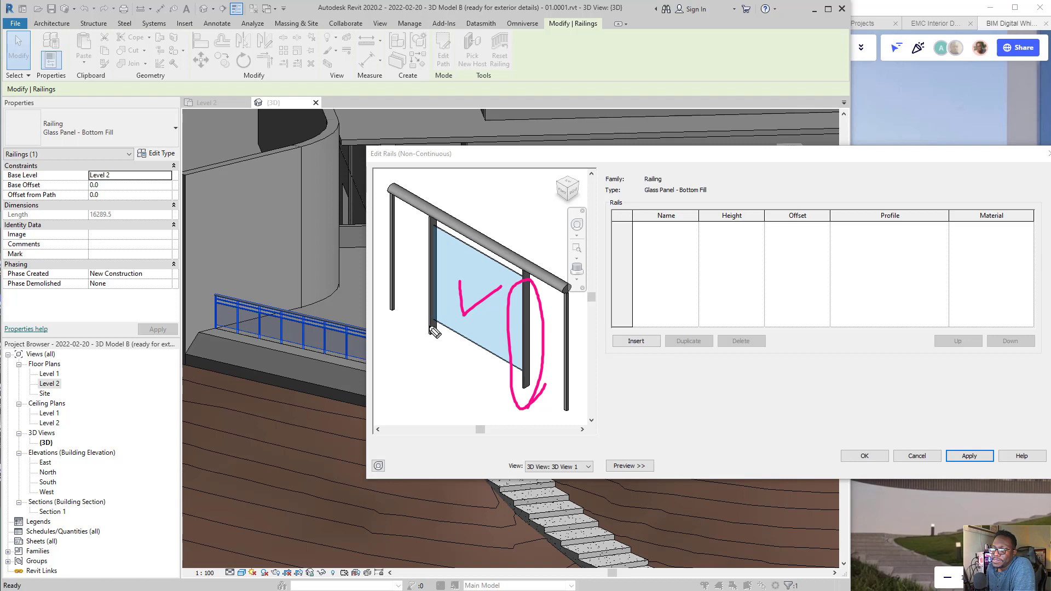
{"action": "key", "text": "ctrl+shift+5"}
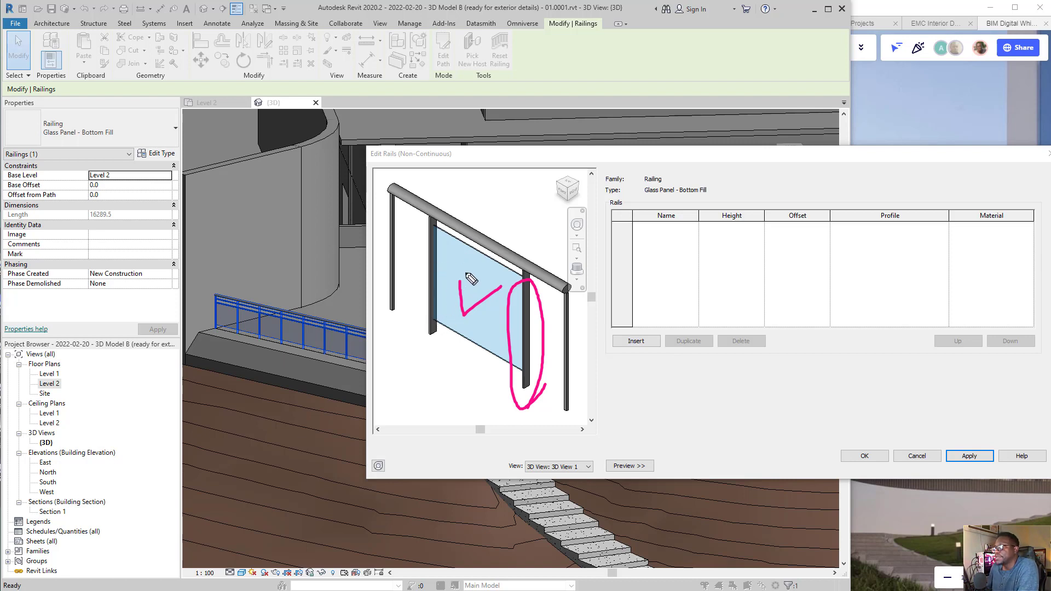
{"action": "left_click_drag", "start_coordinate": [467, 276], "coordinate": [512, 347]}
{"action": "left_click", "coordinate": [516, 351]}
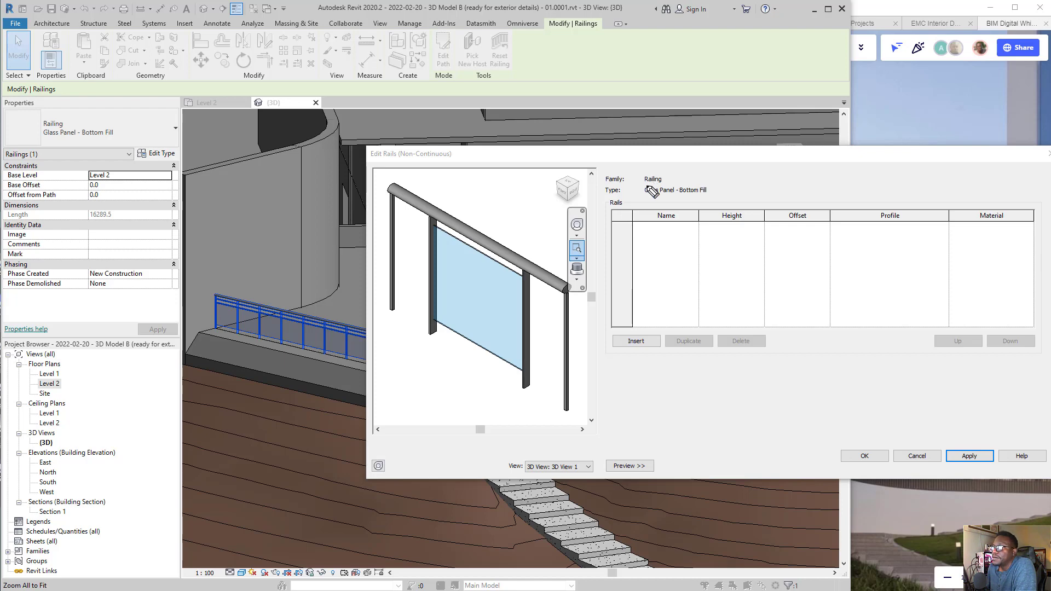
{"action": "mouse_move", "coordinate": [640, 186]}
{"action": "left_mouse_down"}
{"action": "mouse_move", "coordinate": [670, 179]}
{"action": "mouse_move", "coordinate": [670, 229]}
{"action": "left_mouse_up"}
{"action": "key", "text": "ctrl+shift+5"}
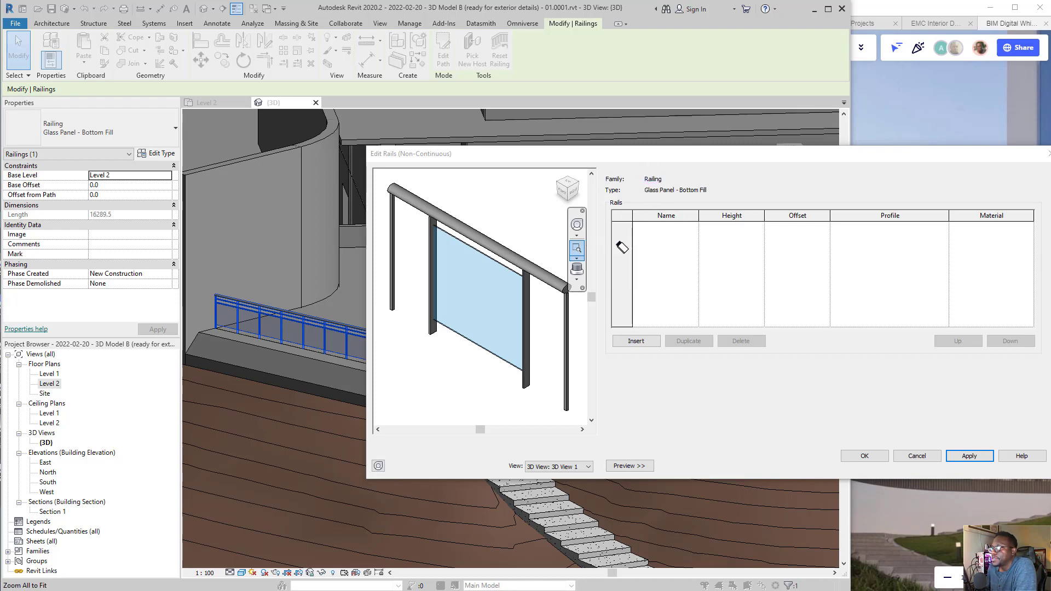
{"action": "left_click", "coordinate": [876, 457]}
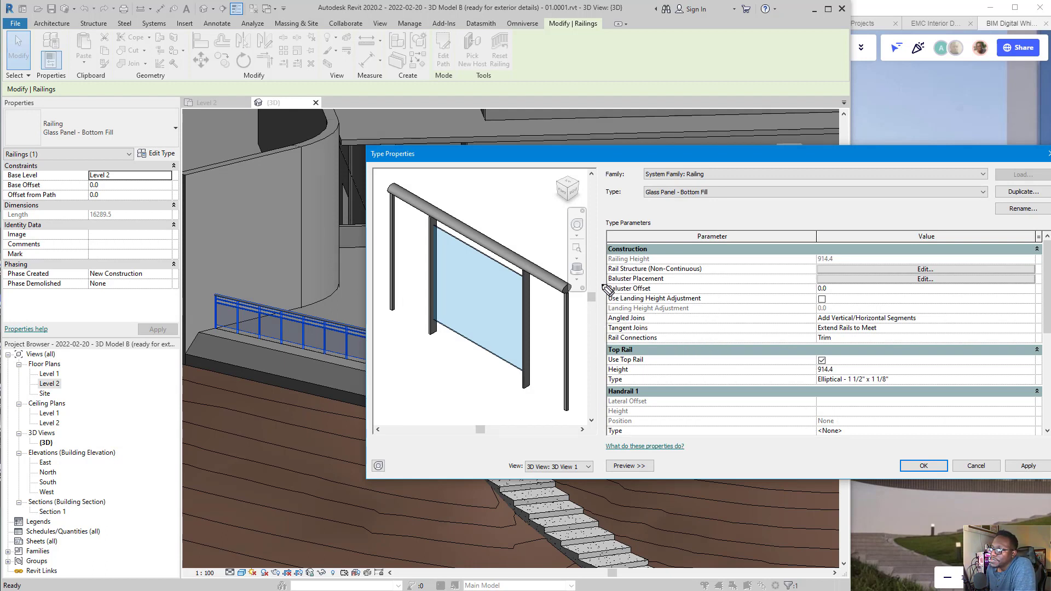
Relate the type's Baluster Placement setting to the glass panel, flat upright and end post in the preview
{"action": "mouse_move", "coordinate": [607, 289]}
{"action": "left_mouse_down"}
{"action": "mouse_move", "coordinate": [674, 282]}
{"action": "mouse_move", "coordinate": [605, 270]}
{"action": "mouse_move", "coordinate": [604, 287]}
{"action": "mouse_move", "coordinate": [497, 298]}
{"action": "mouse_move", "coordinate": [514, 298]}
{"action": "left_mouse_up"}
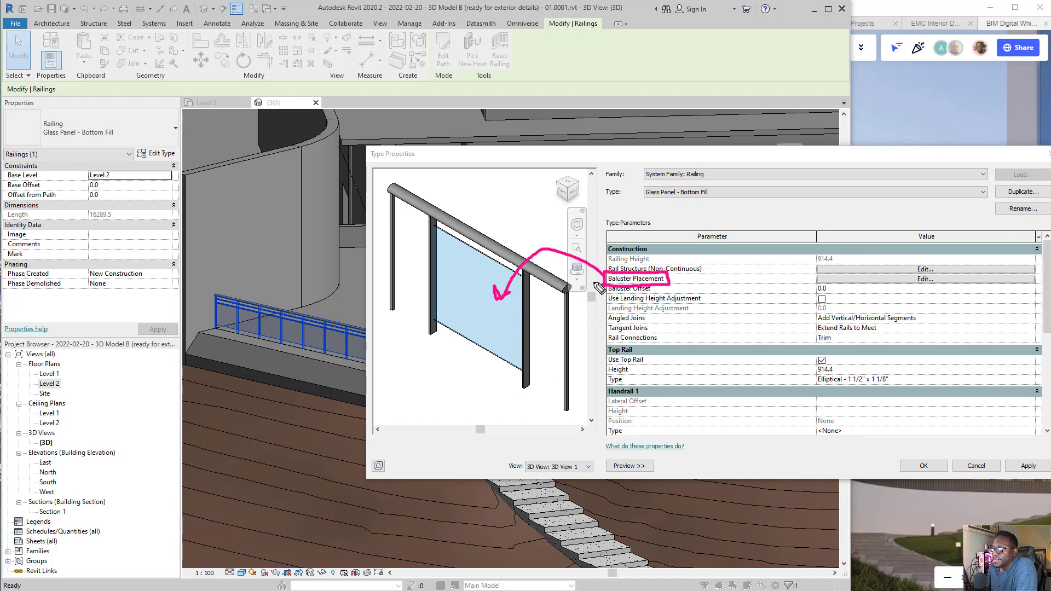
{"action": "mouse_move", "coordinate": [607, 291]}
{"action": "left_mouse_down"}
{"action": "mouse_move", "coordinate": [570, 353]}
{"action": "mouse_move", "coordinate": [583, 354]}
{"action": "left_mouse_up"}
{"action": "left_click_drag", "start_coordinate": [607, 289], "coordinate": [543, 345]}
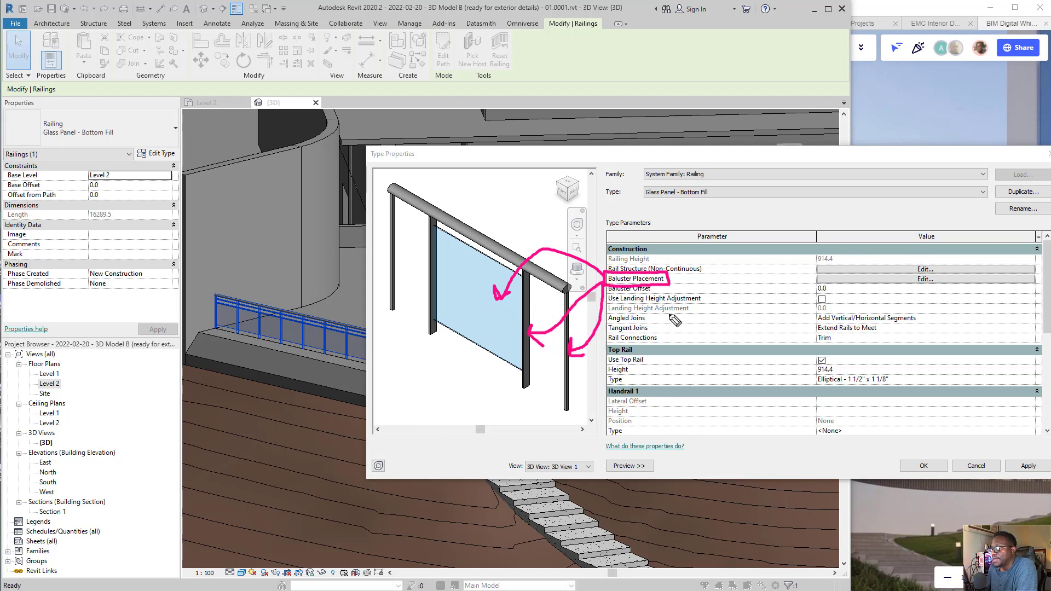
{"action": "key", "text": "ctrl+shift+5"}
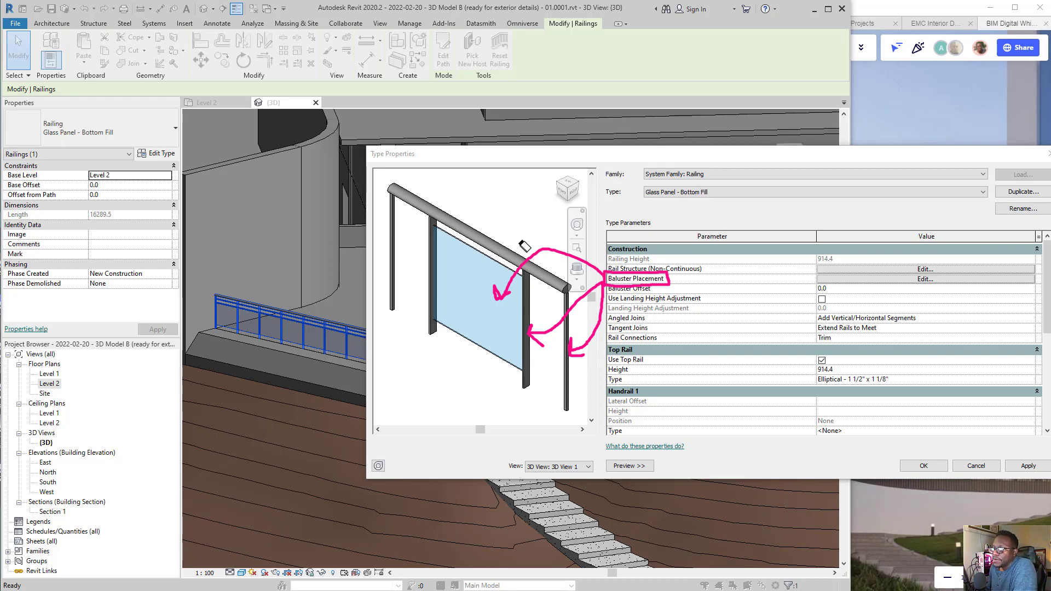
{"action": "left_click_drag", "start_coordinate": [523, 300], "coordinate": [606, 357]}
{"action": "left_click", "coordinate": [678, 283]}
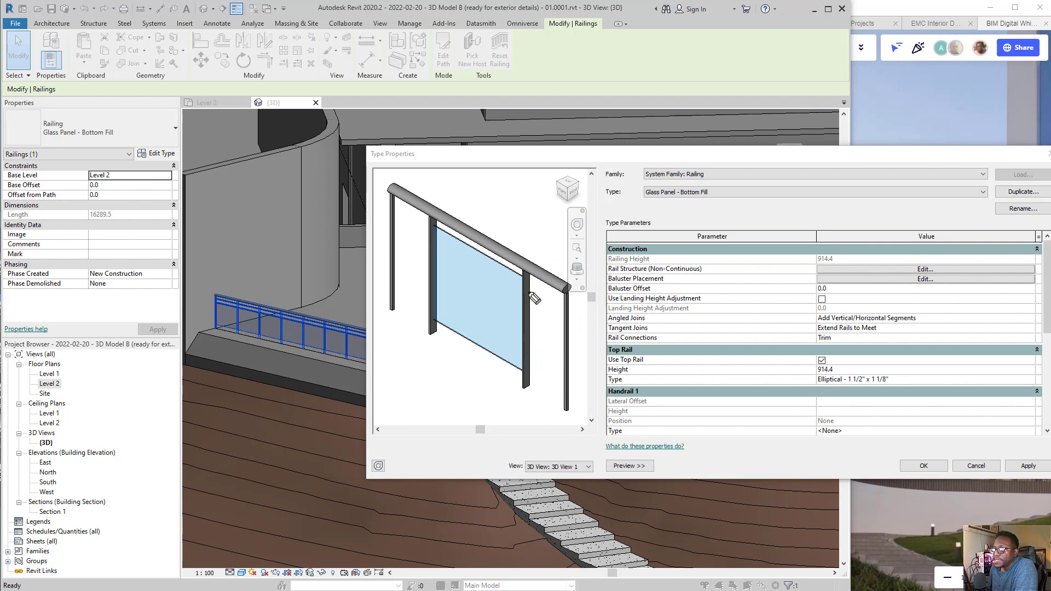
Compare the gaps above and below the preview's glass panel with the balcony glass in the reference photo
{"action": "mouse_move", "coordinate": [487, 244]}
{"action": "left_mouse_down"}
{"action": "mouse_move", "coordinate": [492, 258]}
{"action": "mouse_move", "coordinate": [483, 244]}
{"action": "left_mouse_up"}
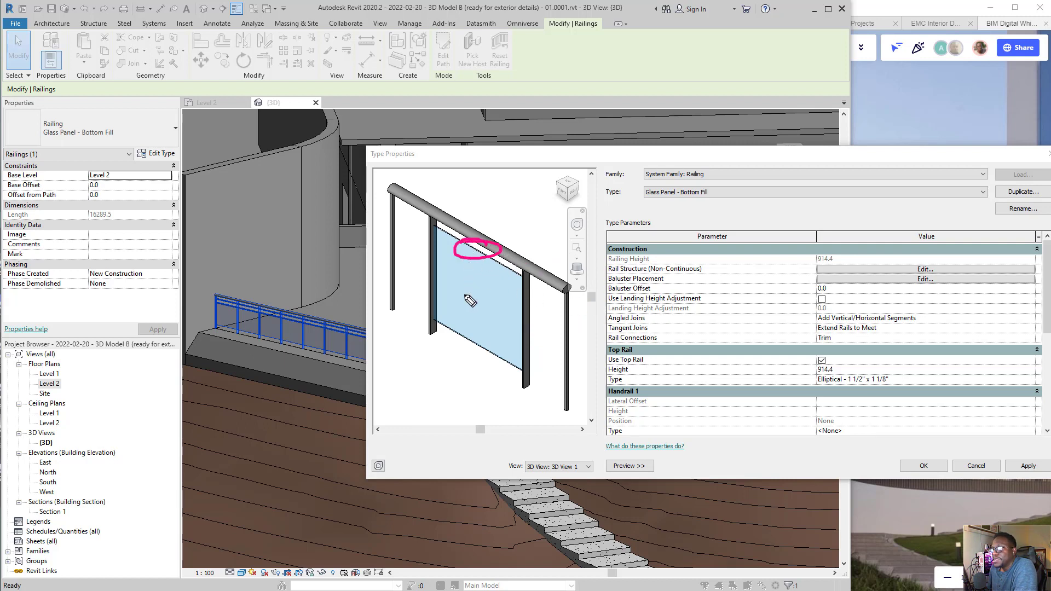
{"action": "mouse_move", "coordinate": [474, 357]}
{"action": "left_mouse_down"}
{"action": "mouse_move", "coordinate": [463, 332]}
{"action": "mouse_move", "coordinate": [457, 361]}
{"action": "mouse_move", "coordinate": [447, 360]}
{"action": "left_mouse_up"}
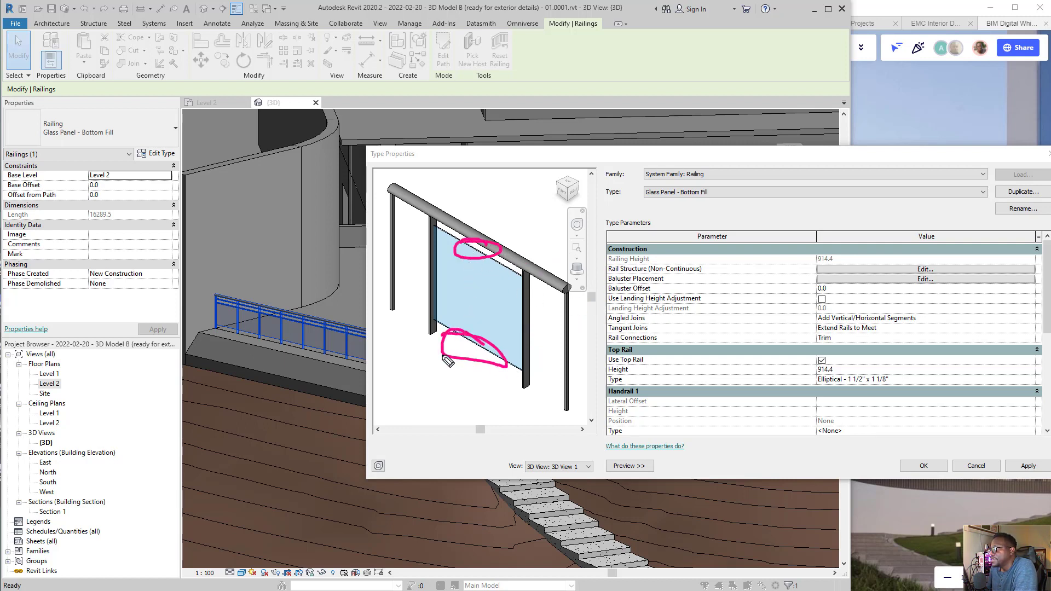
{"action": "left_click", "coordinate": [475, 364]}
{"action": "left_click", "coordinate": [481, 253]}
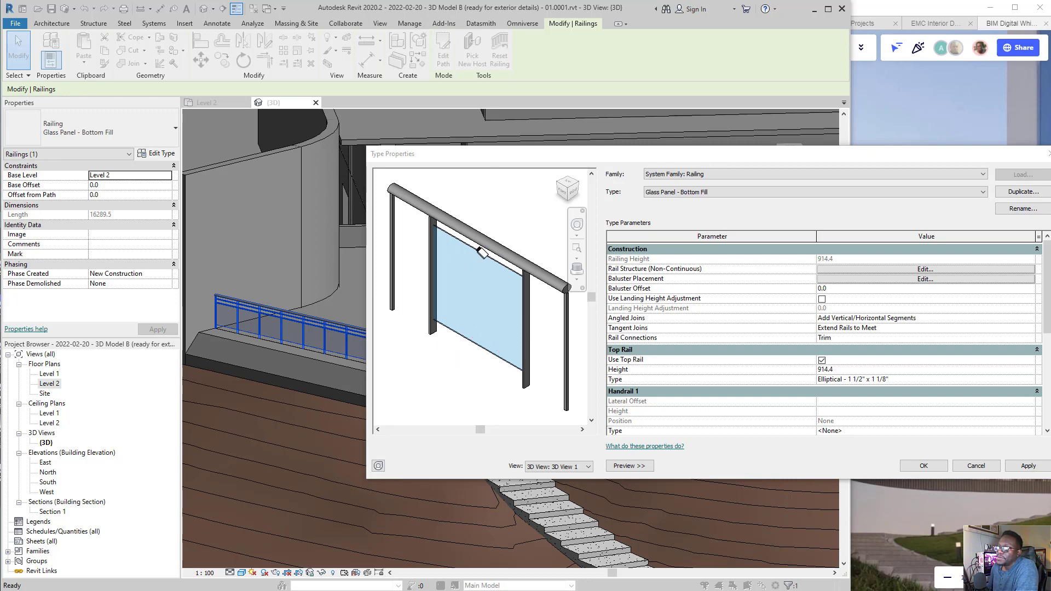
{"action": "left_click_drag", "start_coordinate": [813, 155], "coordinate": [547, 138]}
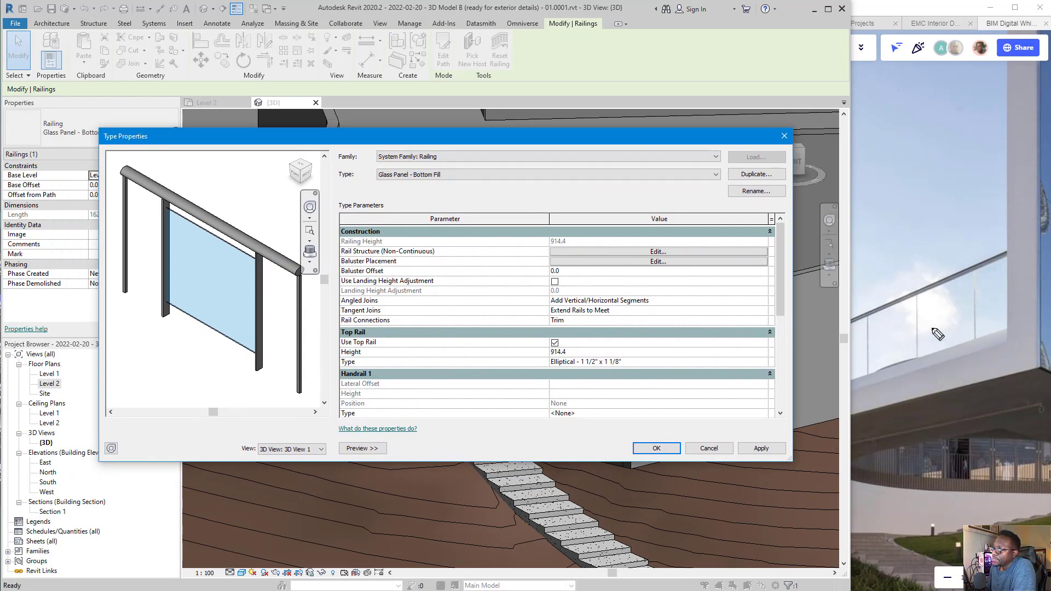
{"action": "mouse_move", "coordinate": [933, 288]}
{"action": "left_mouse_down"}
{"action": "mouse_move", "coordinate": [914, 379]}
{"action": "mouse_move", "coordinate": [982, 279]}
{"action": "mouse_move", "coordinate": [930, 305]}
{"action": "left_mouse_up"}
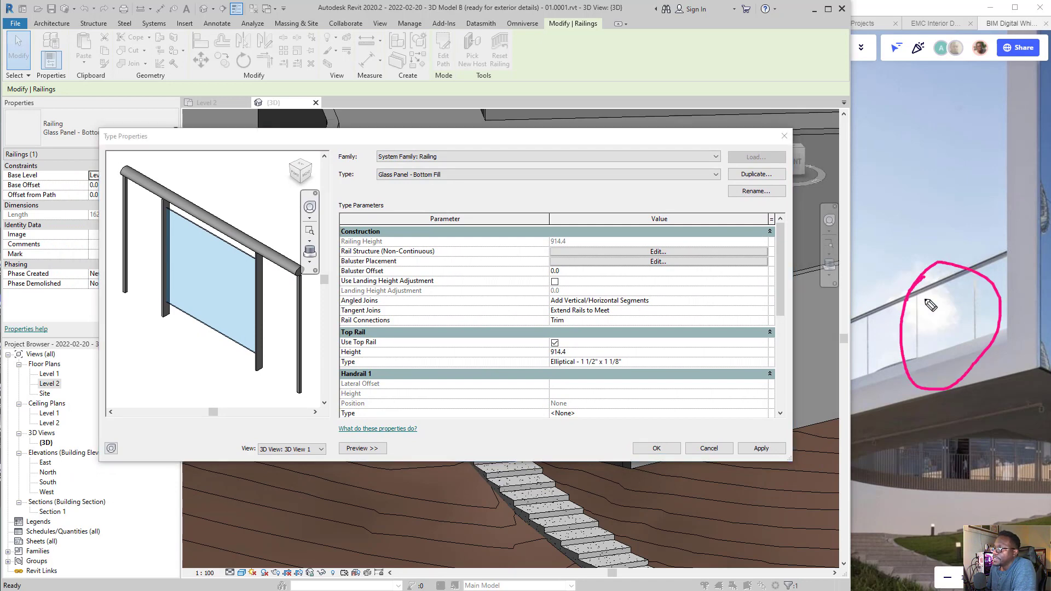
{"action": "key", "text": "ctrl+shift+5"}
{"action": "left_click_drag", "start_coordinate": [908, 233], "coordinate": [998, 366]}
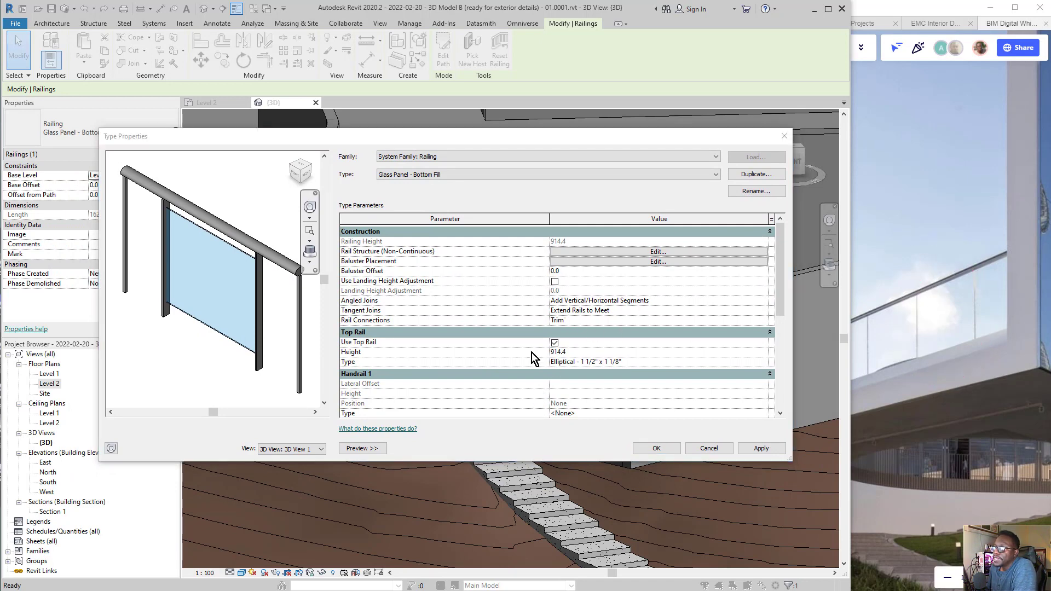
Open the baluster placement settings of the Glass Panel - Bottom Fill railing type for editing
{"action": "left_click_drag", "start_coordinate": [504, 407], "coordinate": [607, 267]}
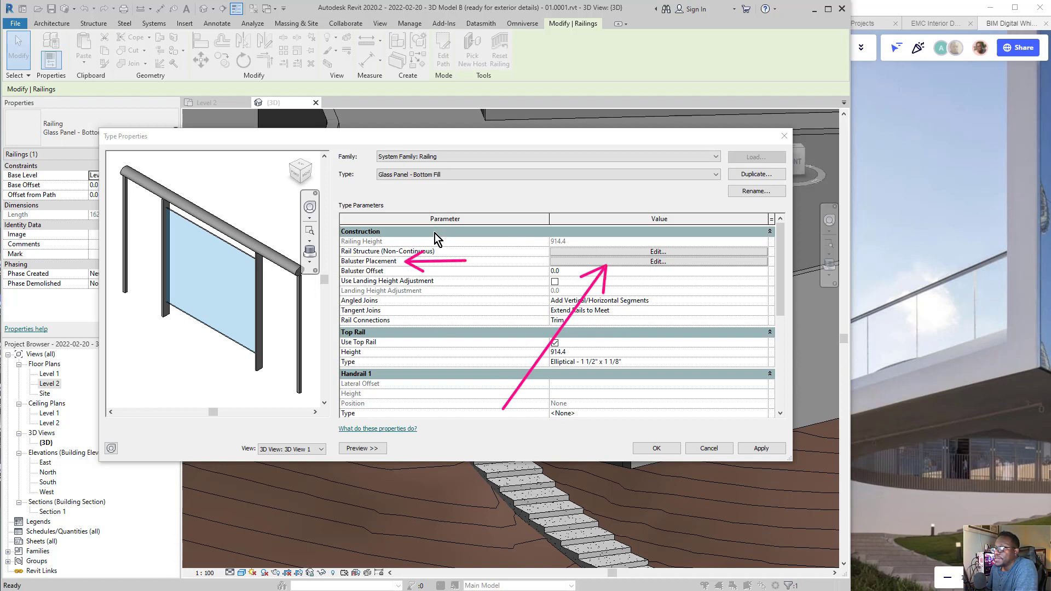
{"action": "key", "text": "ctrl+shift+5"}
{"action": "left_click_drag", "start_coordinate": [435, 233], "coordinate": [668, 370]}
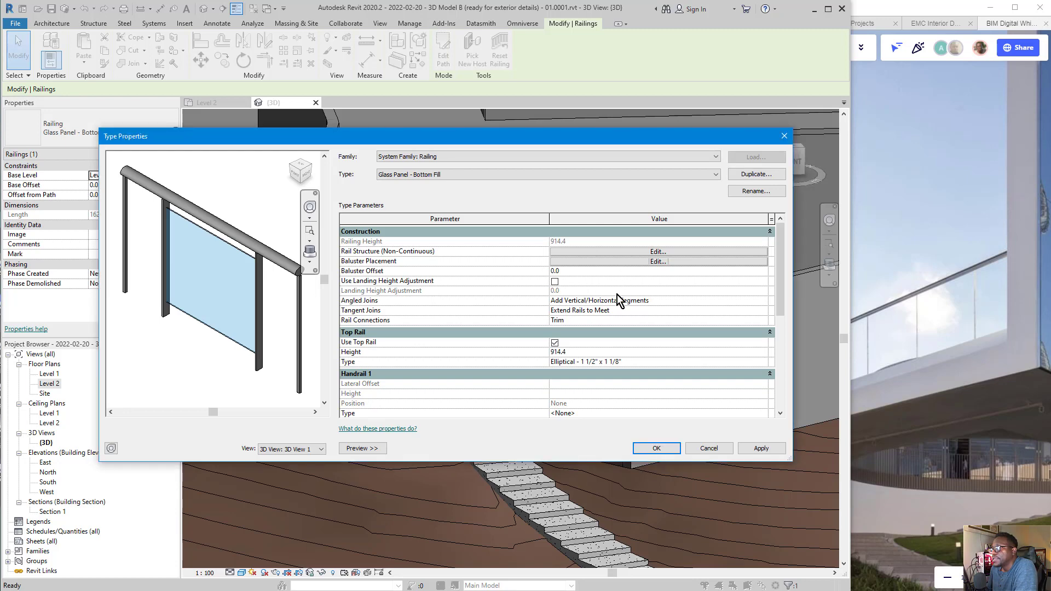
{"action": "left_click", "coordinate": [654, 262]}
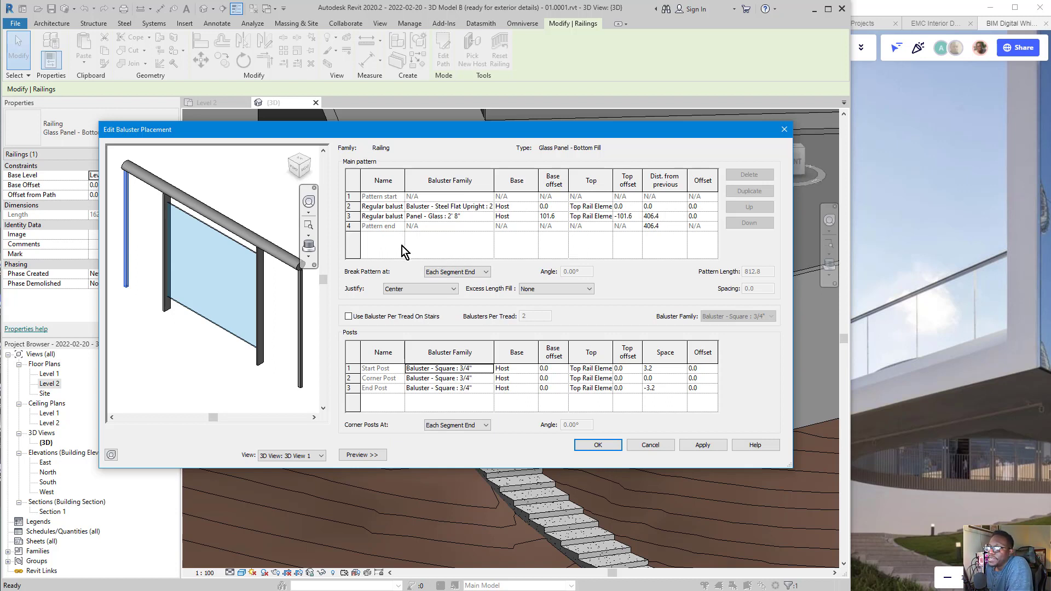
Examine the base and top offsets of the glass panel in the main pattern and match them to the preview's gaps
{"action": "left_click_drag", "start_coordinate": [271, 214], "coordinate": [342, 219]}
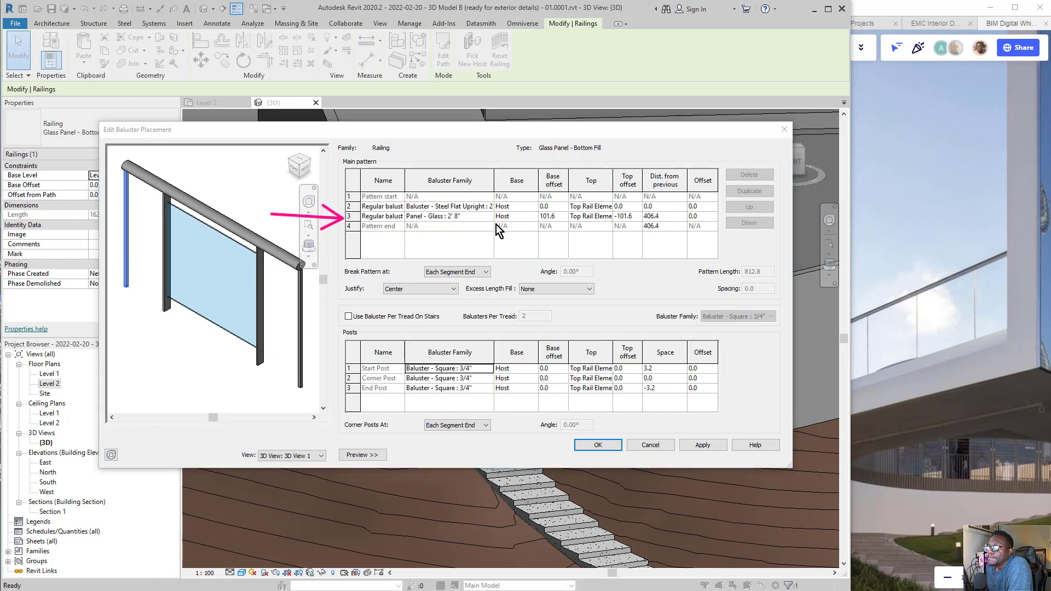
{"action": "left_click_drag", "start_coordinate": [516, 216], "coordinate": [539, 216]}
{"action": "left_click_drag", "start_coordinate": [661, 215], "coordinate": [633, 217]}
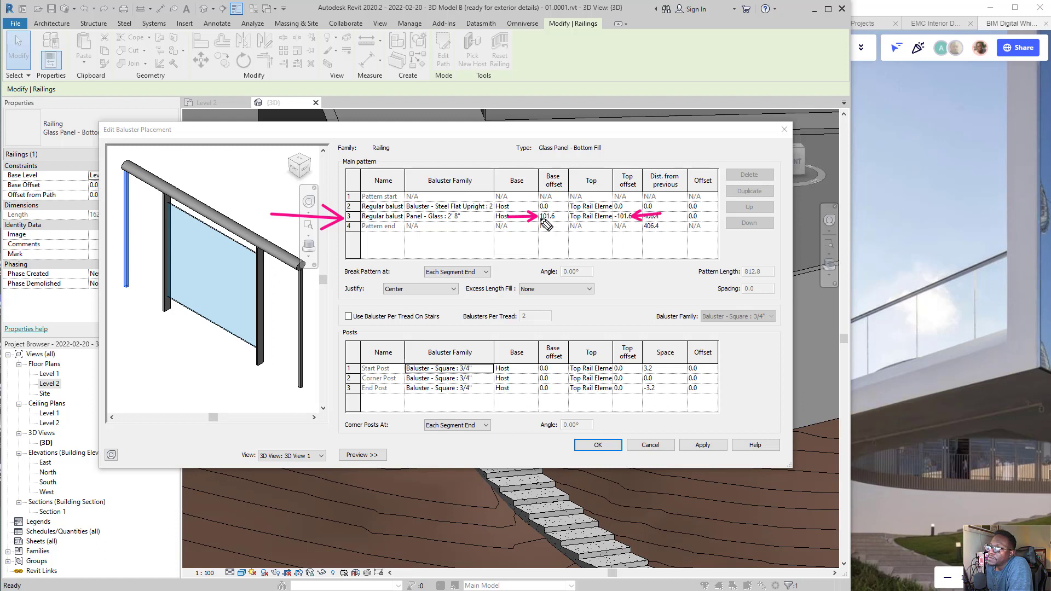
{"action": "left_click_drag", "start_coordinate": [540, 221], "coordinate": [543, 222]}
{"action": "mouse_move", "coordinate": [548, 224]}
{"action": "left_mouse_down"}
{"action": "mouse_move", "coordinate": [436, 339]}
{"action": "mouse_move", "coordinate": [242, 343]}
{"action": "mouse_move", "coordinate": [252, 348]}
{"action": "left_mouse_up"}
{"action": "mouse_move", "coordinate": [616, 221]}
{"action": "left_mouse_down"}
{"action": "mouse_move", "coordinate": [286, 411]}
{"action": "mouse_move", "coordinate": [204, 275]}
{"action": "mouse_move", "coordinate": [232, 240]}
{"action": "left_mouse_up"}
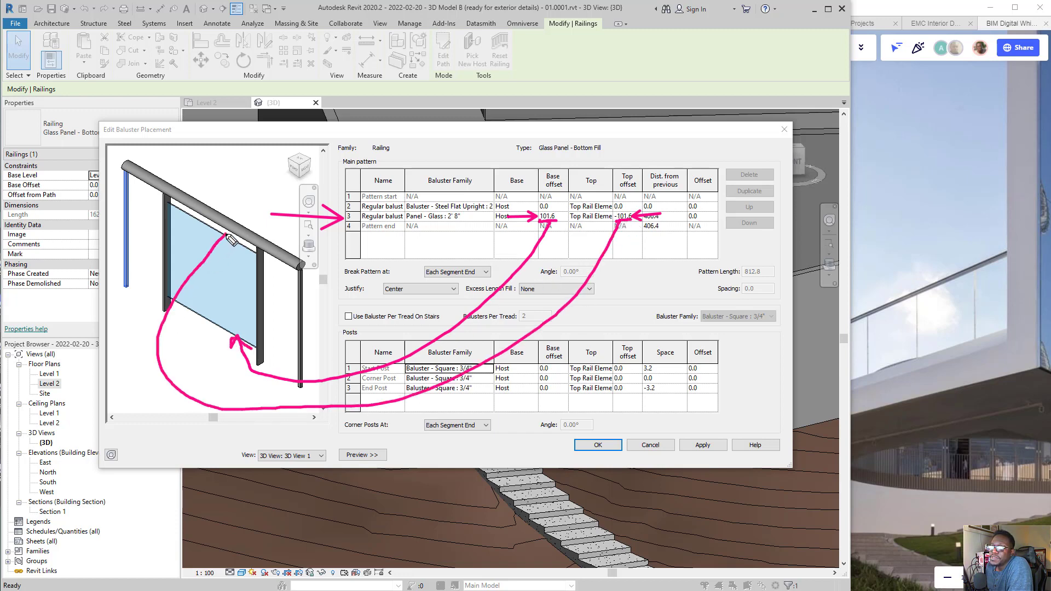
Set the glass panel's base offset and top offset to 0 in the main pattern and apply the change
{"action": "mouse_move", "coordinate": [201, 242]}
{"action": "right_mouse_down"}
{"action": "mouse_move", "coordinate": [250, 327]}
{"action": "mouse_move", "coordinate": [543, 332]}
{"action": "mouse_move", "coordinate": [629, 214]}
{"action": "mouse_move", "coordinate": [629, 227]}
{"action": "mouse_move", "coordinate": [567, 230]}
{"action": "right_mouse_up"}
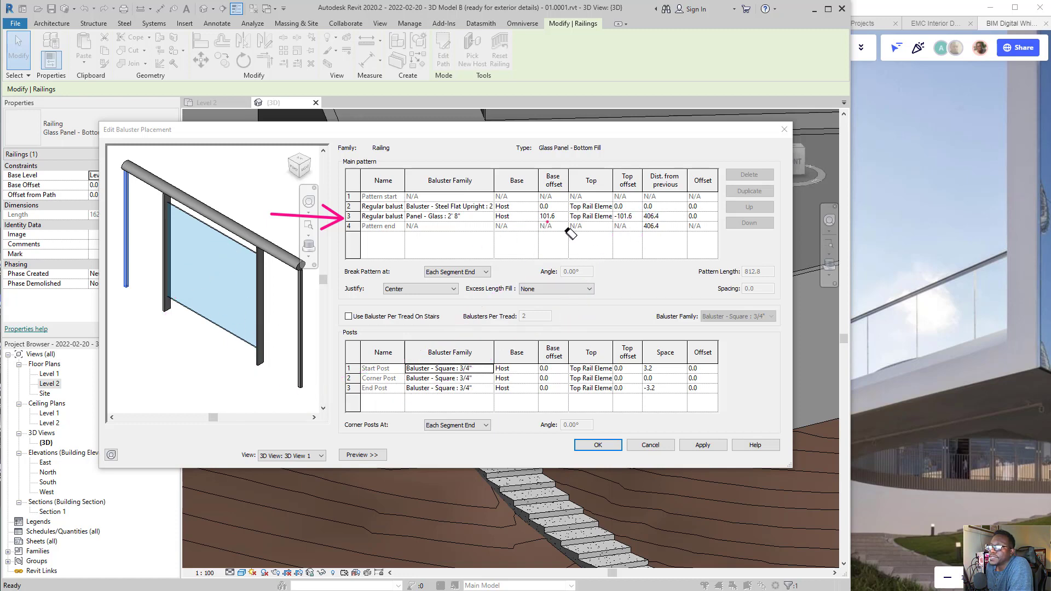
{"action": "right_click_drag", "start_coordinate": [309, 228], "coordinate": [407, 229]}
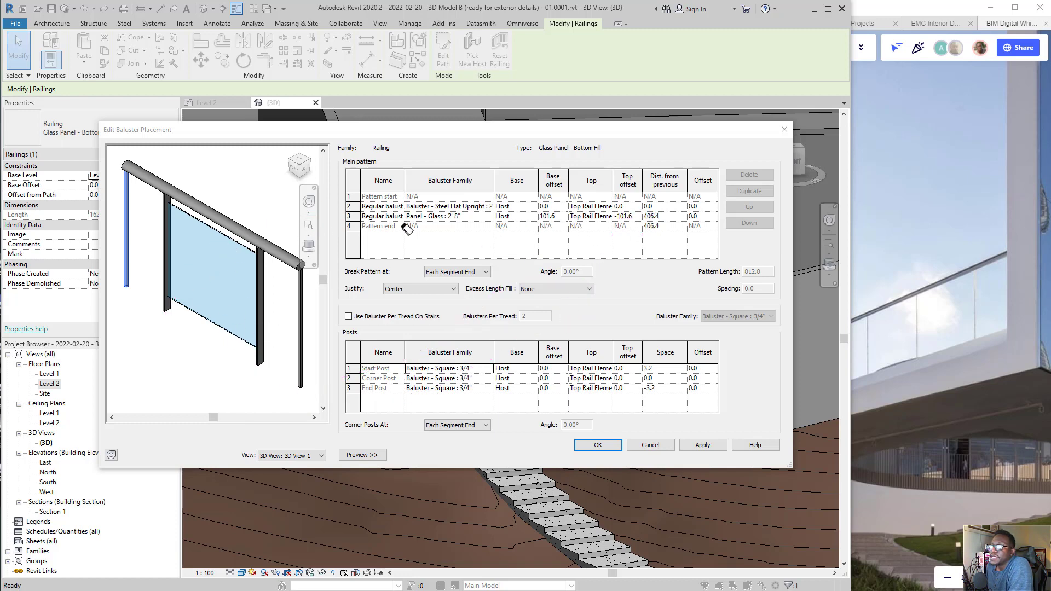
{"action": "left_click", "coordinate": [546, 216]}
{"action": "type", "text": "0"}
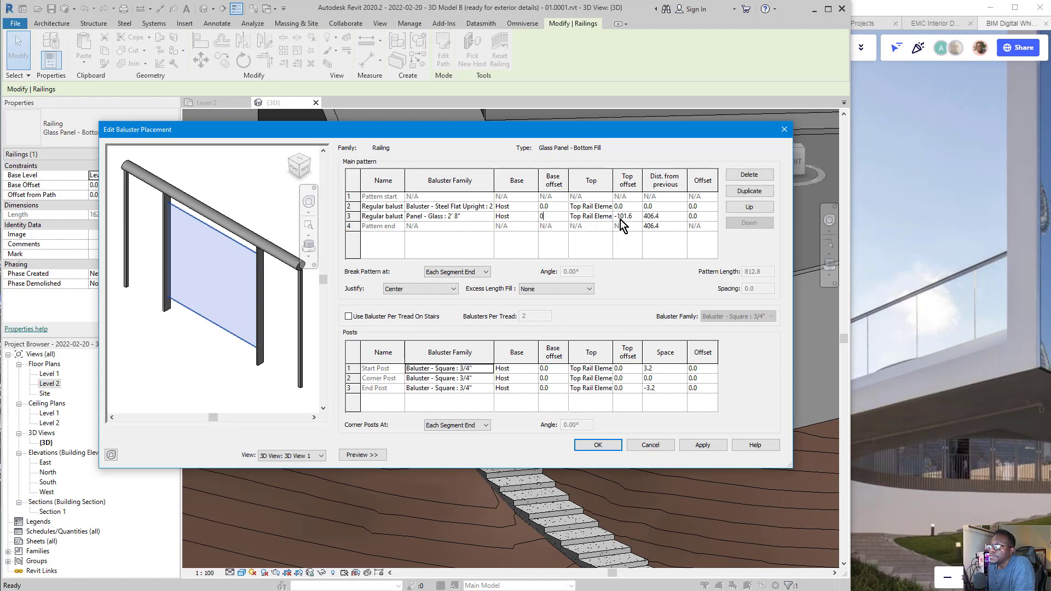
{"action": "left_click", "coordinate": [628, 217]}
{"action": "type", "text": "0"}
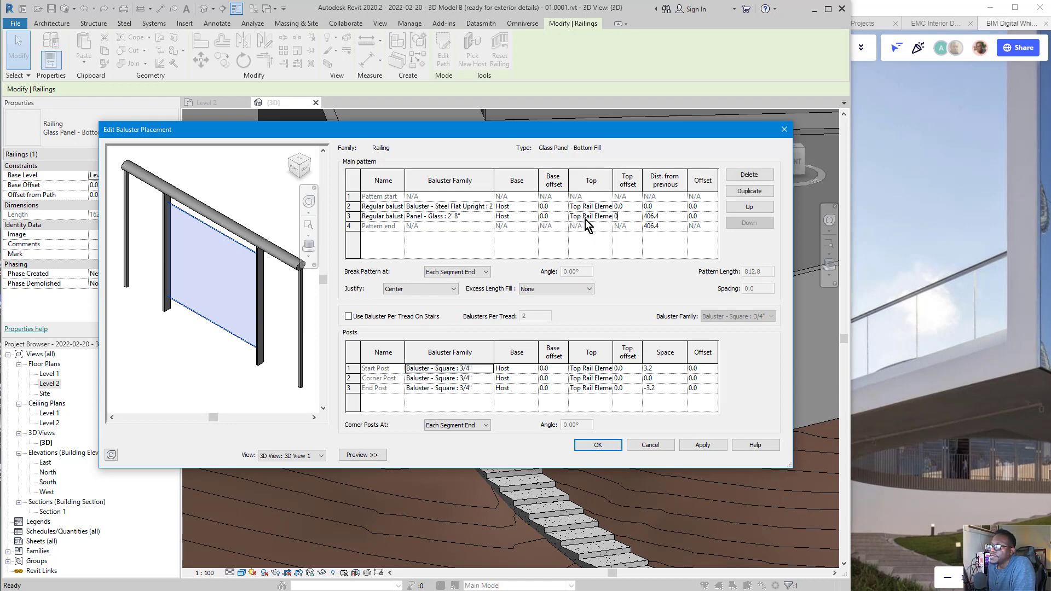
{"action": "left_click", "coordinate": [711, 448]}
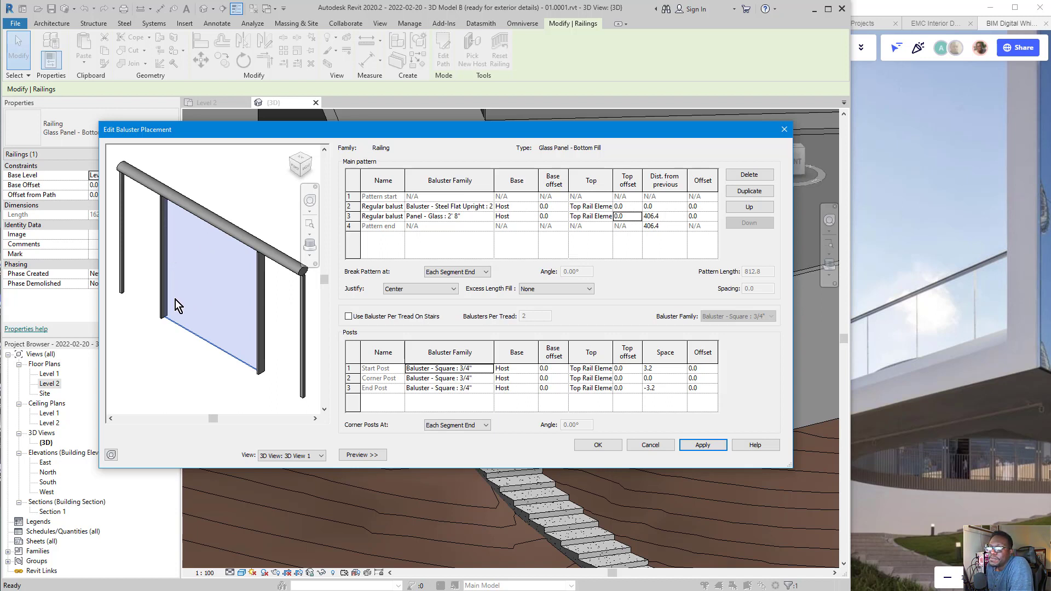
Examine the flat uprights on either side of the glass panel in the baluster placement preview
{"action": "key", "text": "ctrl+shift+3"}
{"action": "mouse_move", "coordinate": [183, 330]}
{"action": "left_mouse_down"}
{"action": "mouse_move", "coordinate": [164, 291]}
{"action": "mouse_move", "coordinate": [181, 297]}
{"action": "left_mouse_up"}
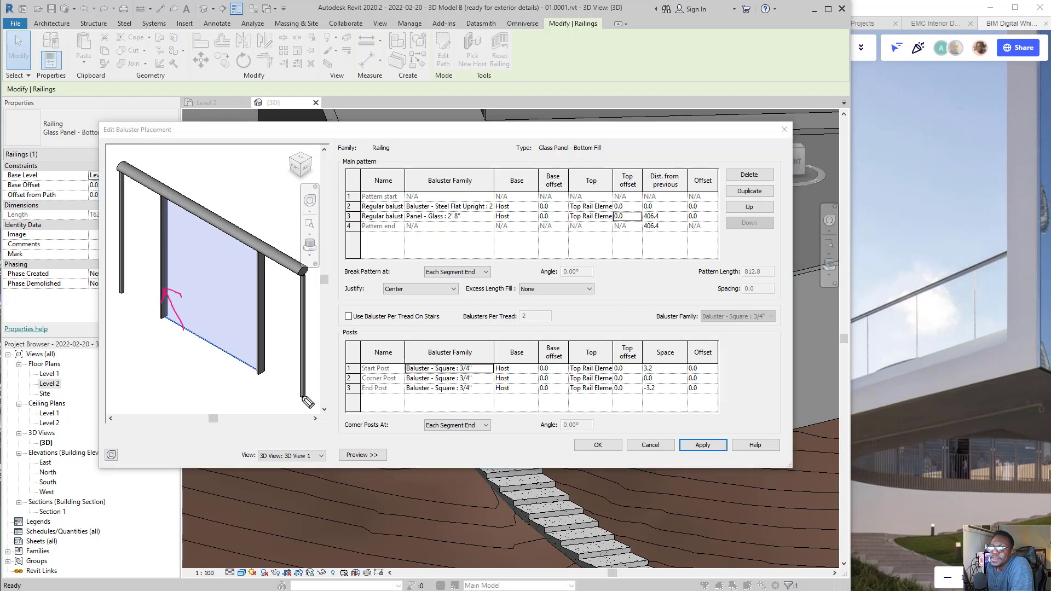
{"action": "mouse_move", "coordinate": [283, 385]}
{"action": "left_mouse_down"}
{"action": "mouse_move", "coordinate": [264, 346]}
{"action": "mouse_move", "coordinate": [278, 352]}
{"action": "mouse_move", "coordinate": [261, 337]}
{"action": "mouse_move", "coordinate": [154, 298]}
{"action": "left_mouse_up"}
{"action": "key", "text": "ctrl+shift+5"}
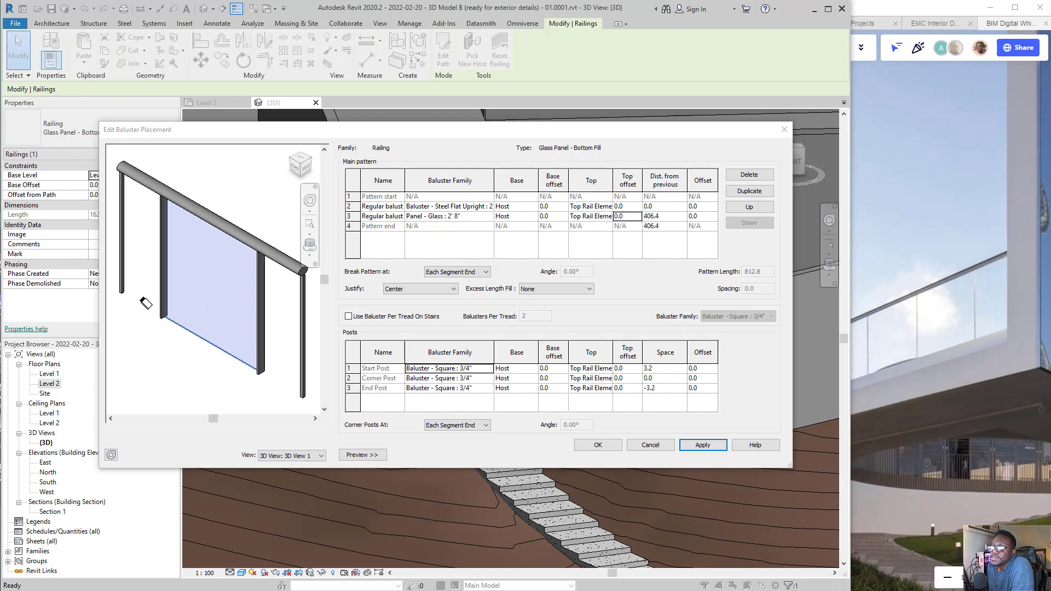
{"action": "key", "text": "ctrl+shift+2"}
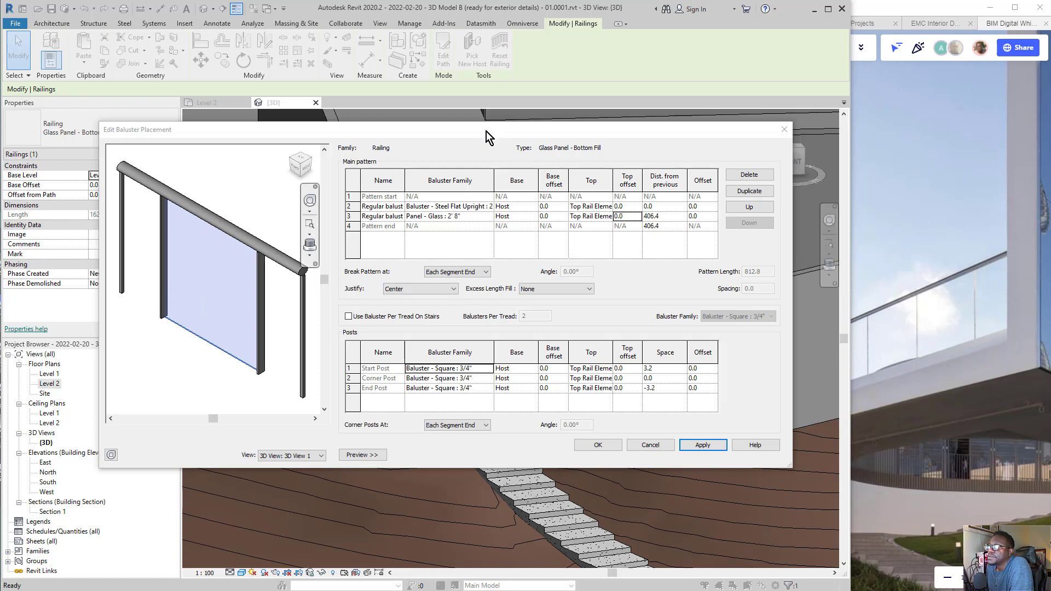
{"action": "mouse_move", "coordinate": [486, 137]}
{"action": "left_mouse_down"}
{"action": "mouse_move", "coordinate": [561, 143]}
{"action": "mouse_move", "coordinate": [478, 127]}
{"action": "left_mouse_up"}
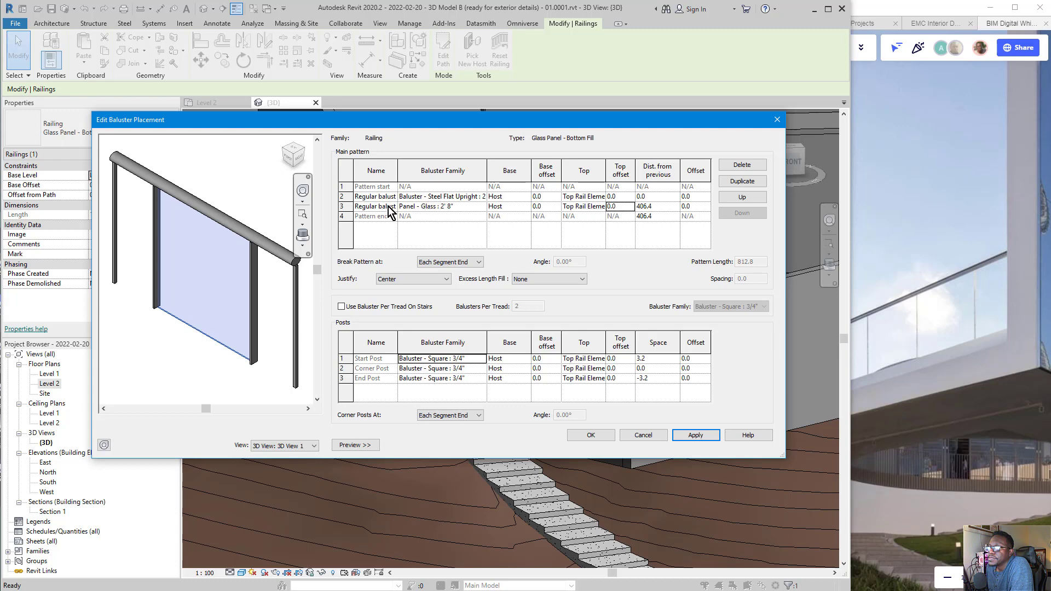
Delete the Steel Flat Upright baluster from the main pattern and apply the change
{"action": "left_click", "coordinate": [372, 198]}
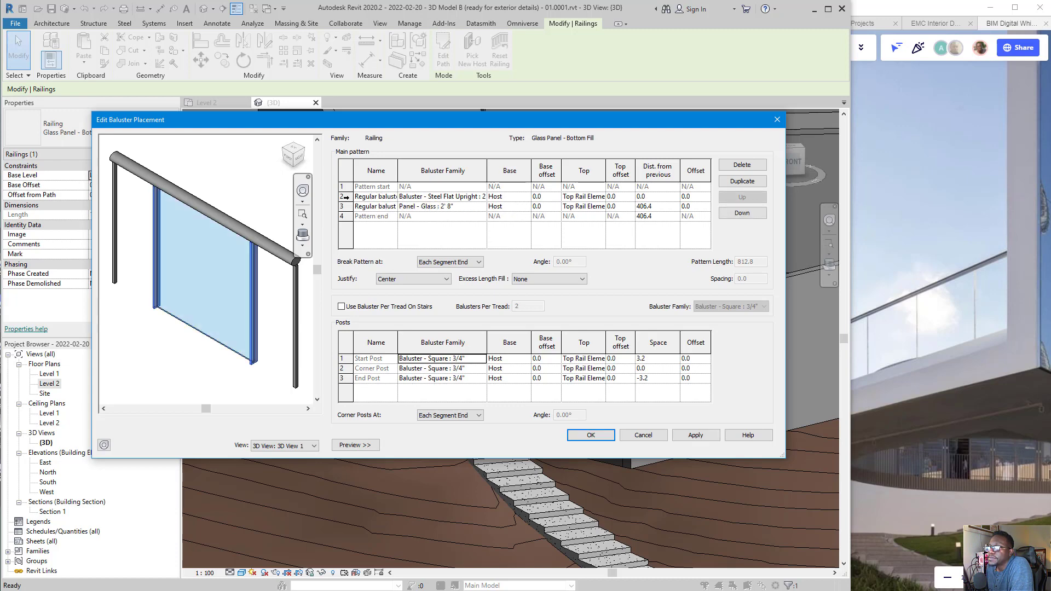
{"action": "left_click", "coordinate": [346, 197]}
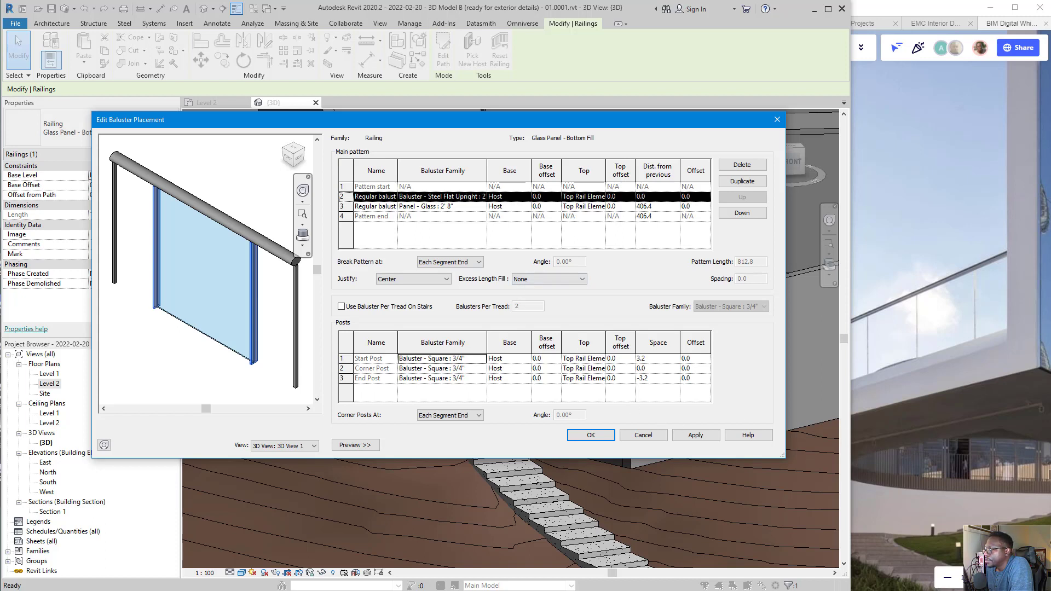
{"action": "left_click", "coordinate": [695, 435]}
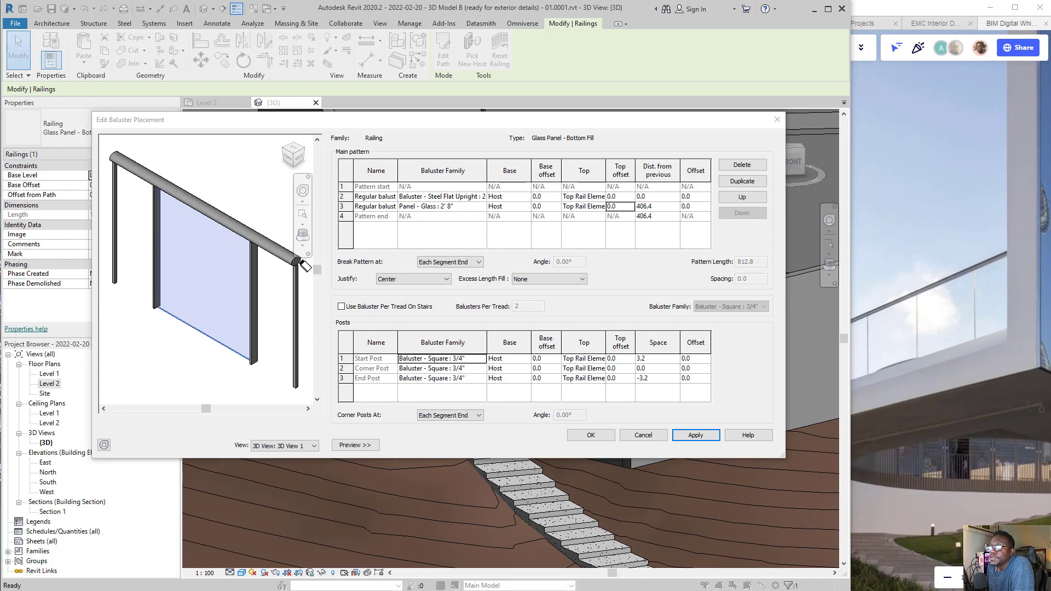
{"action": "left_click", "coordinate": [343, 196]}
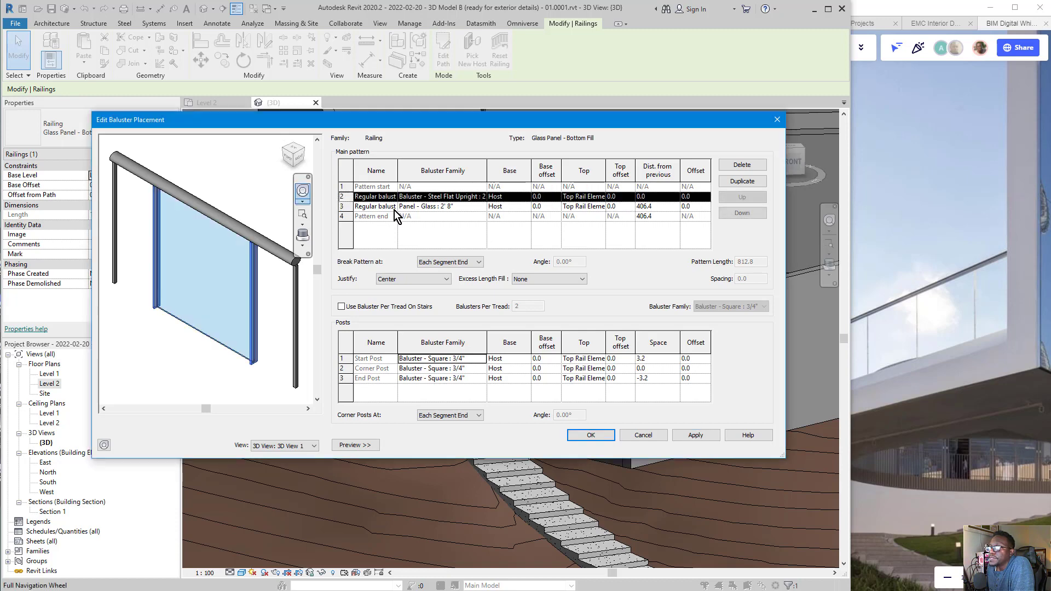
{"action": "left_click", "coordinate": [743, 165]}
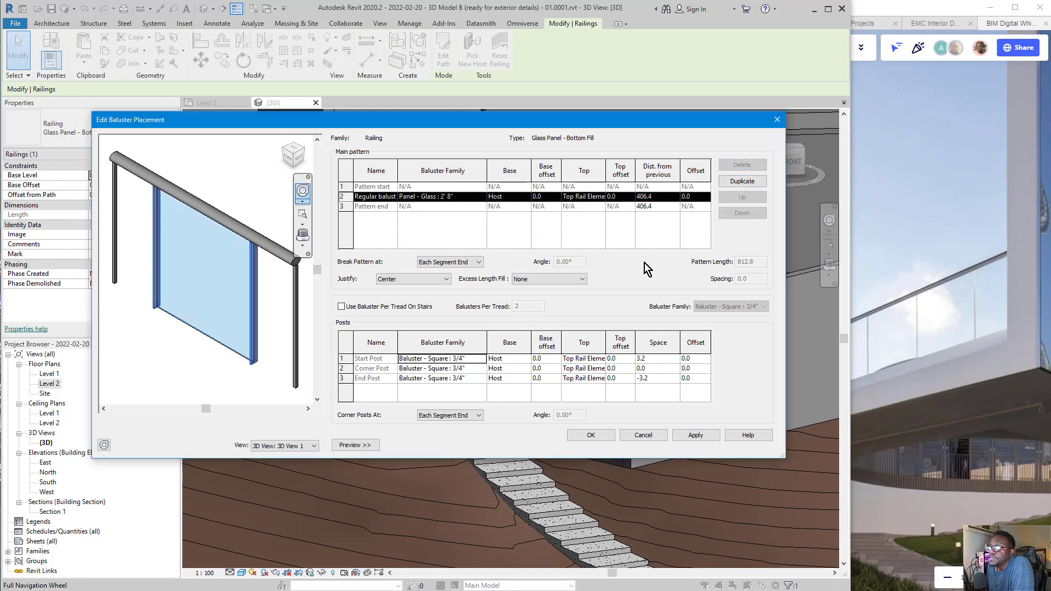
{"action": "left_click", "coordinate": [695, 435]}
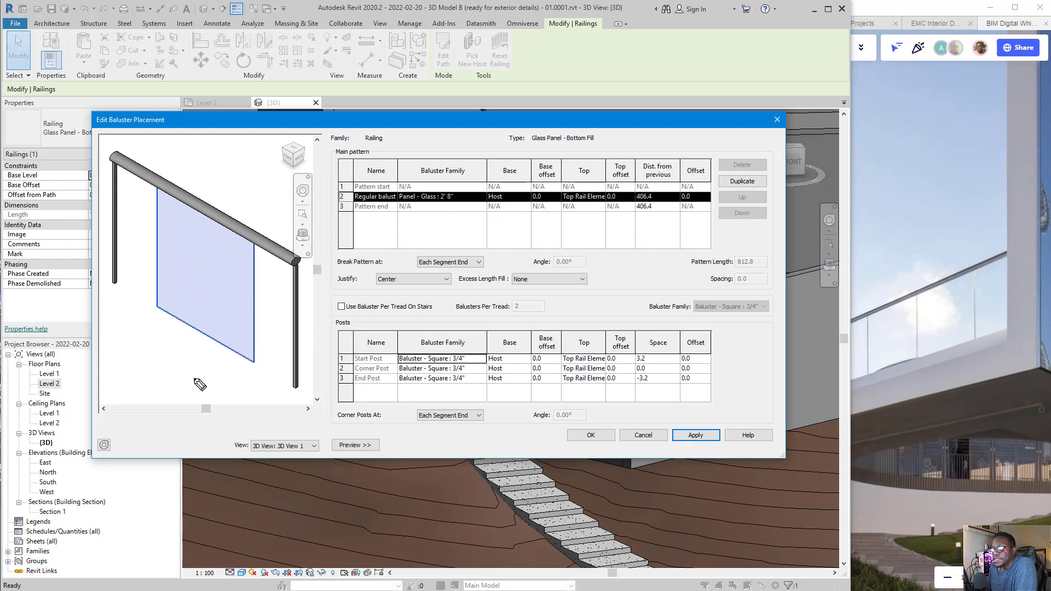
Check the square start and end posts beside the glass panel in the preview and accept the baluster placement
{"action": "left_click_drag", "start_coordinate": [226, 382], "coordinate": [290, 366]}
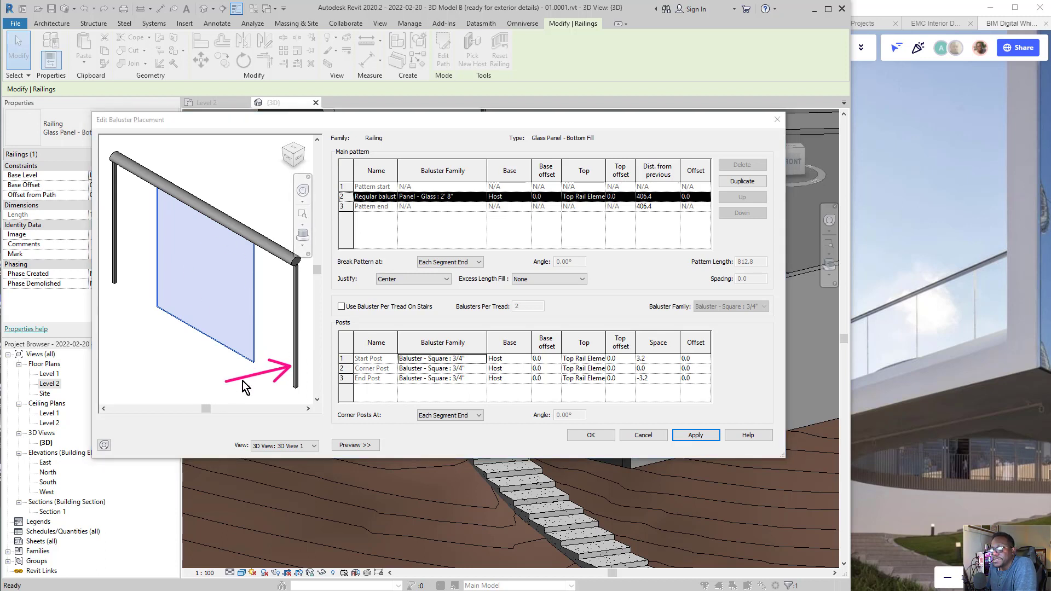
{"action": "left_click_drag", "start_coordinate": [148, 379], "coordinate": [111, 278]}
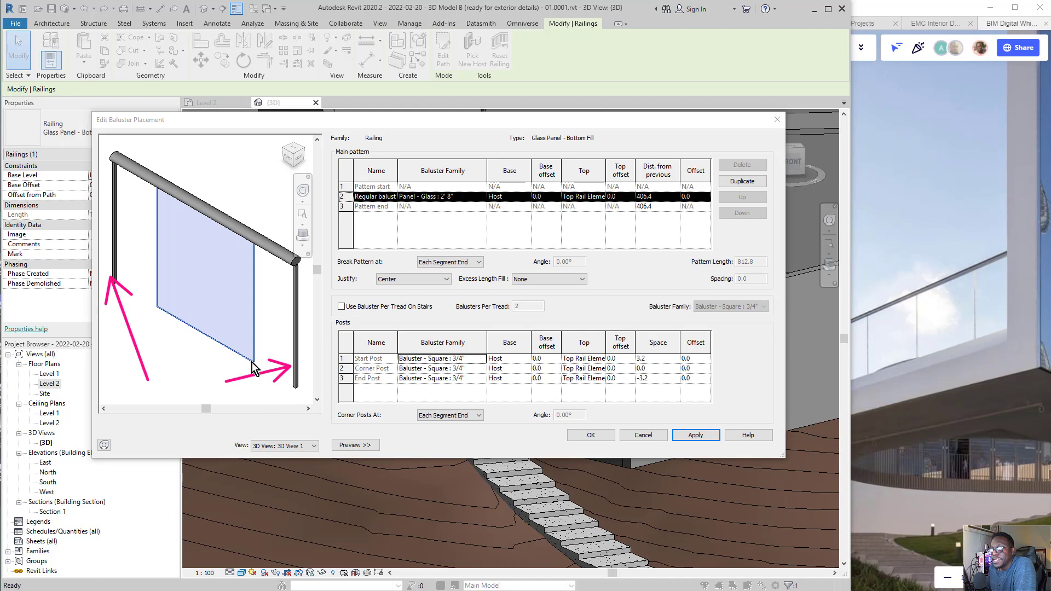
{"action": "key", "text": "ctrl+shift+5"}
{"action": "left_click_drag", "start_coordinate": [261, 354], "coordinate": [257, 408]}
{"action": "left_click_drag", "start_coordinate": [116, 319], "coordinate": [153, 292]}
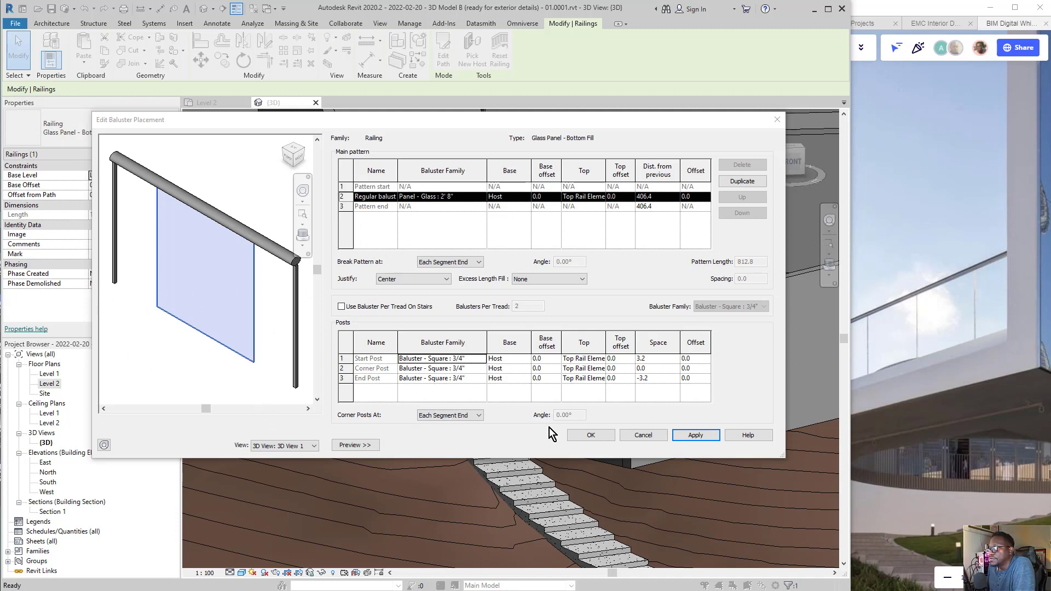
{"action": "left_click", "coordinate": [593, 443]}
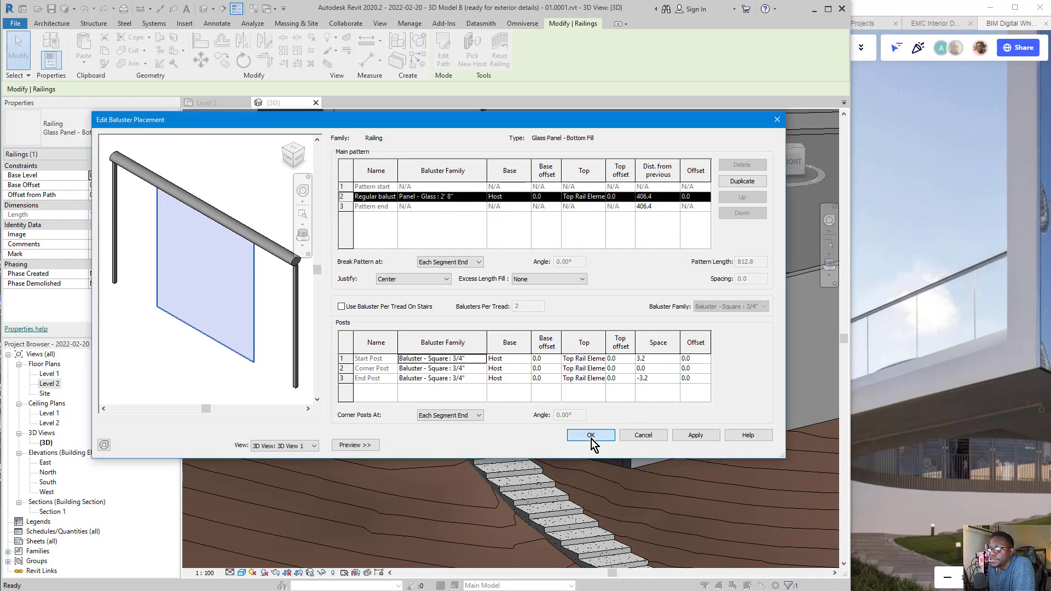
{"action": "left_click", "coordinate": [591, 438]}
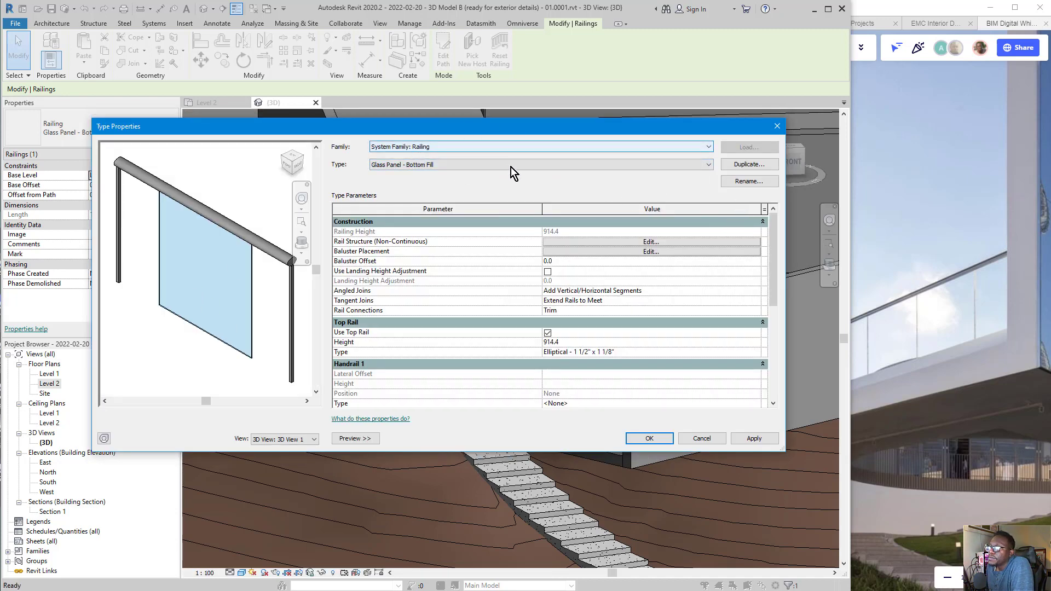
Duplicate the railing type as "Glass PanelRailing M+" and accept the type properties
{"action": "left_click", "coordinate": [740, 165]}
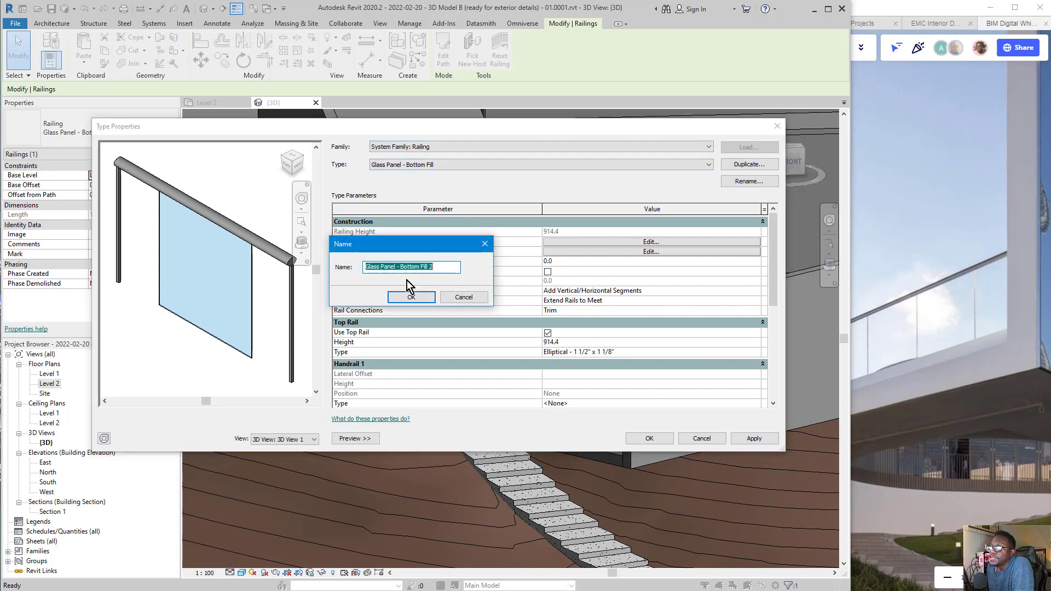
{"action": "left_click", "coordinate": [441, 267]}
{"action": "left_click_drag", "start_coordinate": [441, 267], "coordinate": [386, 277]}
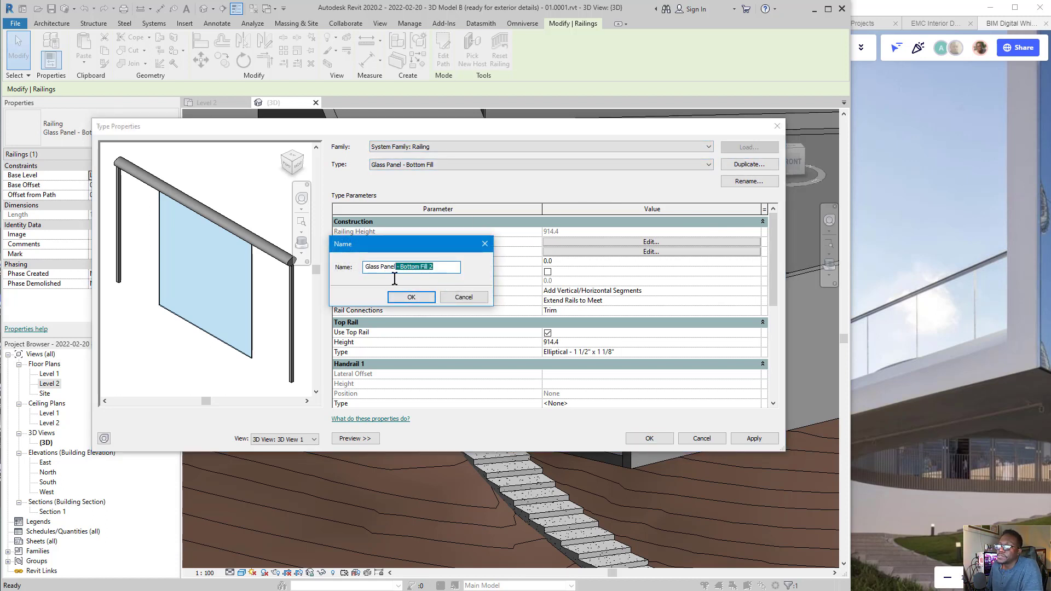
{"action": "key", "text": "BackSpace"}
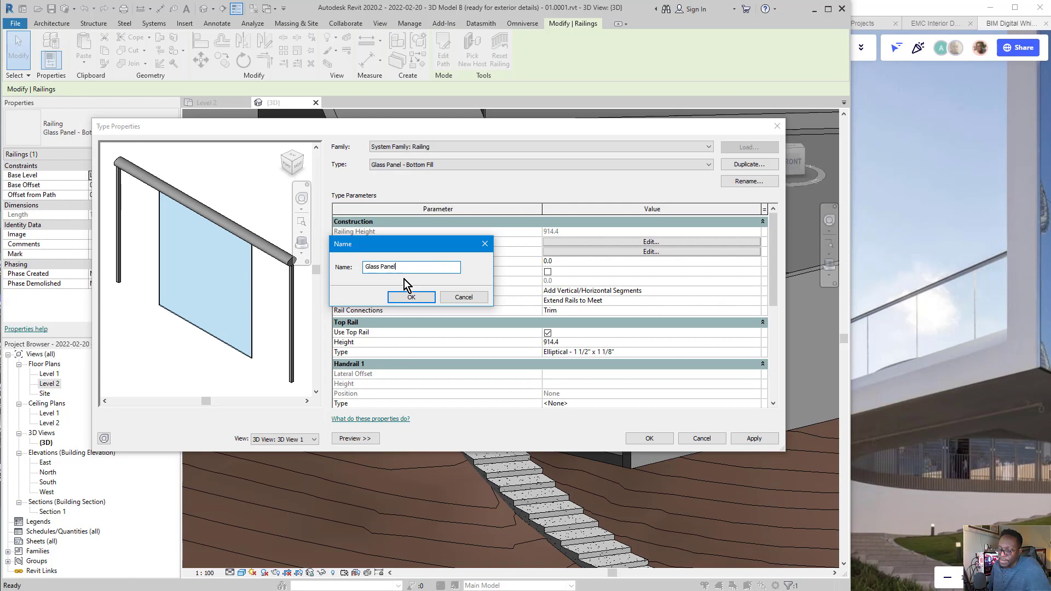
{"action": "type", "text": "Raili"}
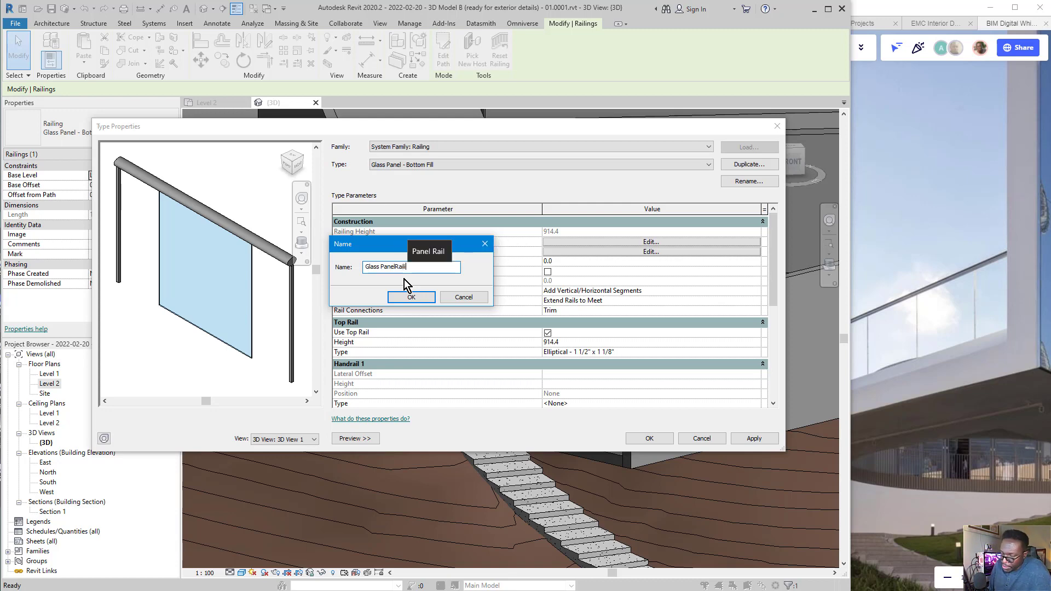
{"action": "type", "text": "ng M+"}
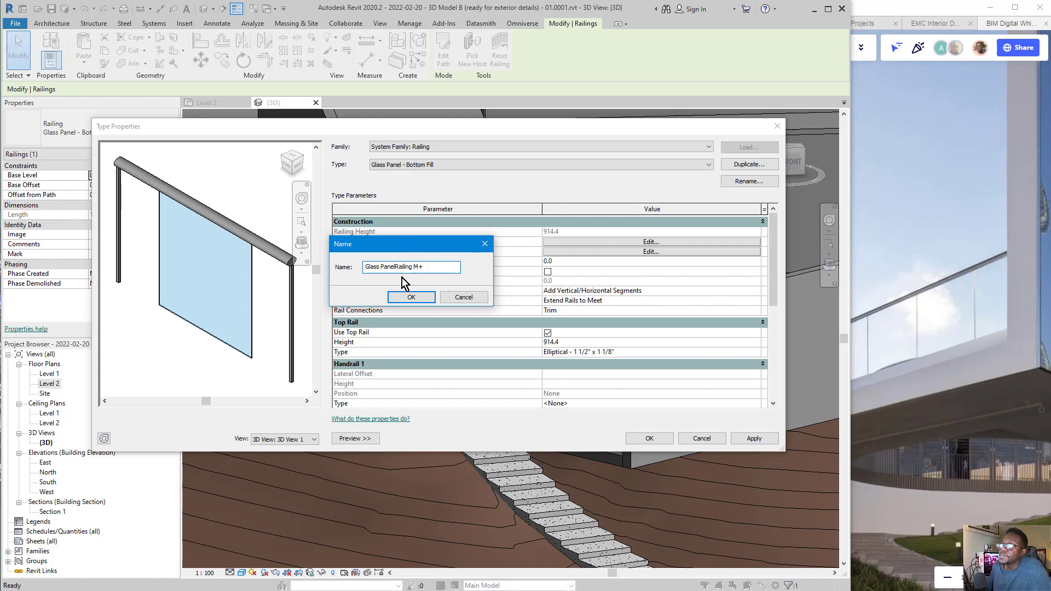
{"action": "left_click", "coordinate": [413, 295]}
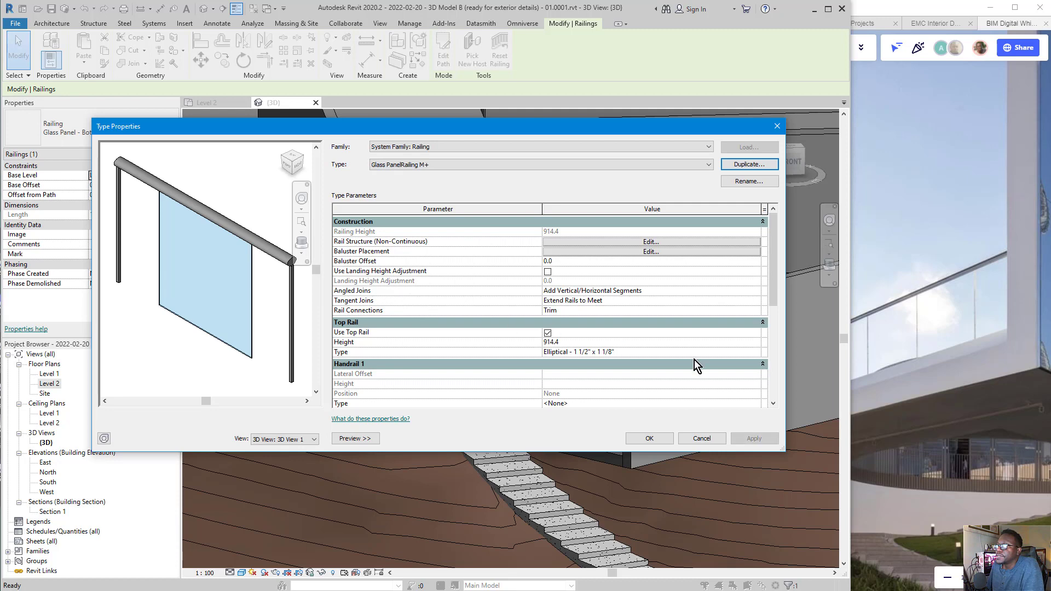
{"action": "left_click", "coordinate": [651, 441]}
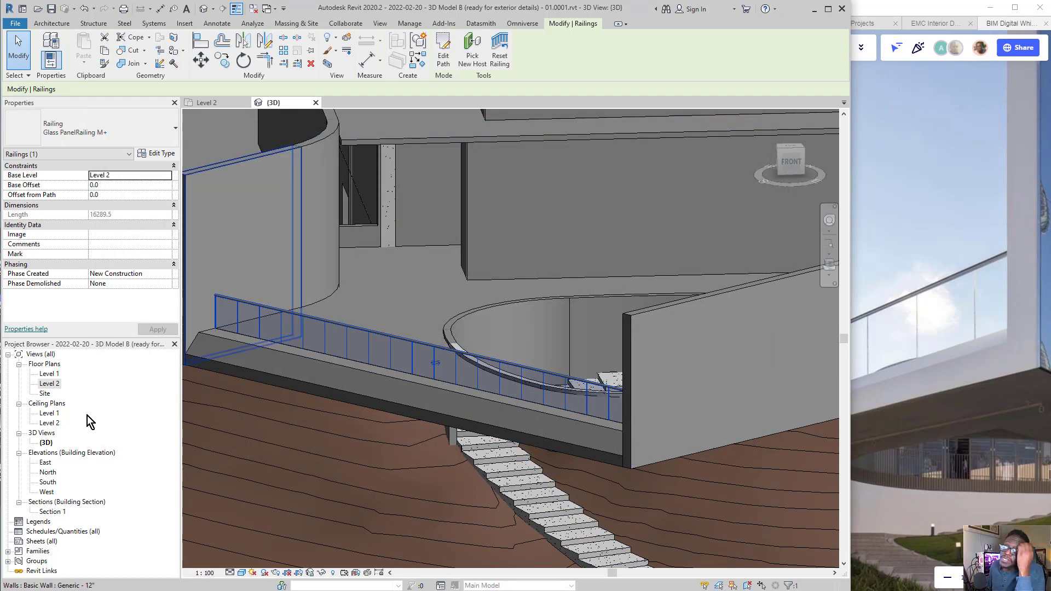
Check the type assigned to the selected balcony railing and relate its glass panels to the reference photo
{"action": "left_click_drag", "start_coordinate": [87, 443], "coordinate": [76, 142]}
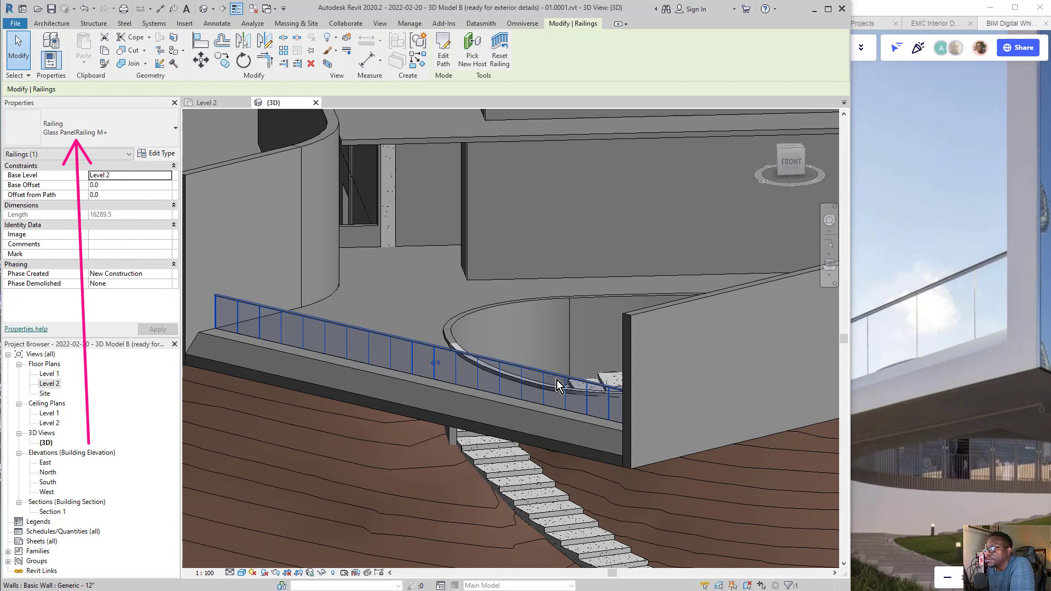
{"action": "left_click_drag", "start_coordinate": [594, 366], "coordinate": [887, 323]}
{"action": "key", "text": "ctrl+shift+5"}
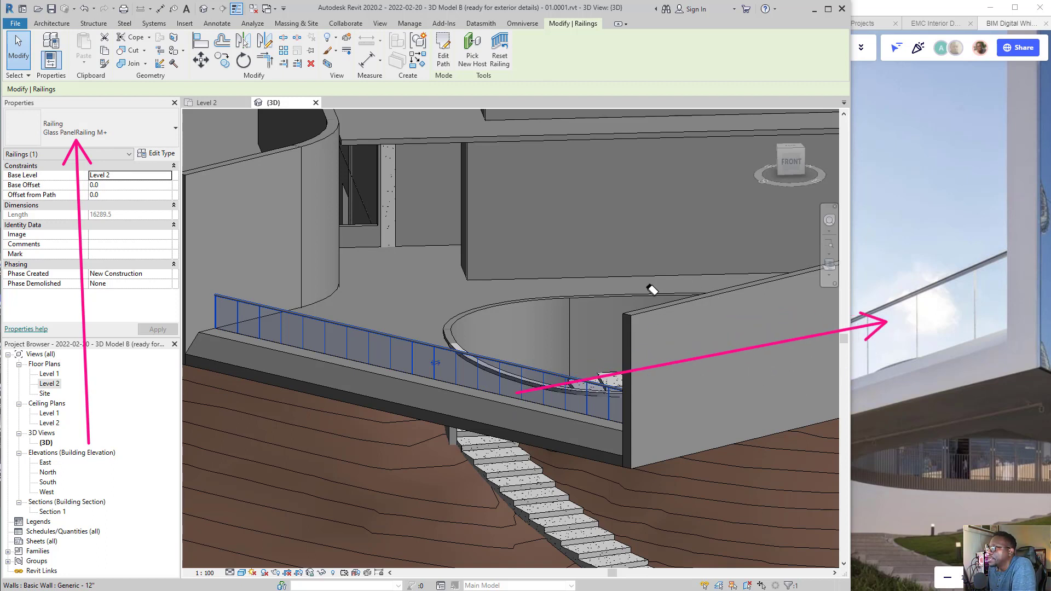
{"action": "left_click_drag", "start_coordinate": [652, 288], "coordinate": [753, 376]}
{"action": "left_click_drag", "start_coordinate": [75, 160], "coordinate": [49, 245]}
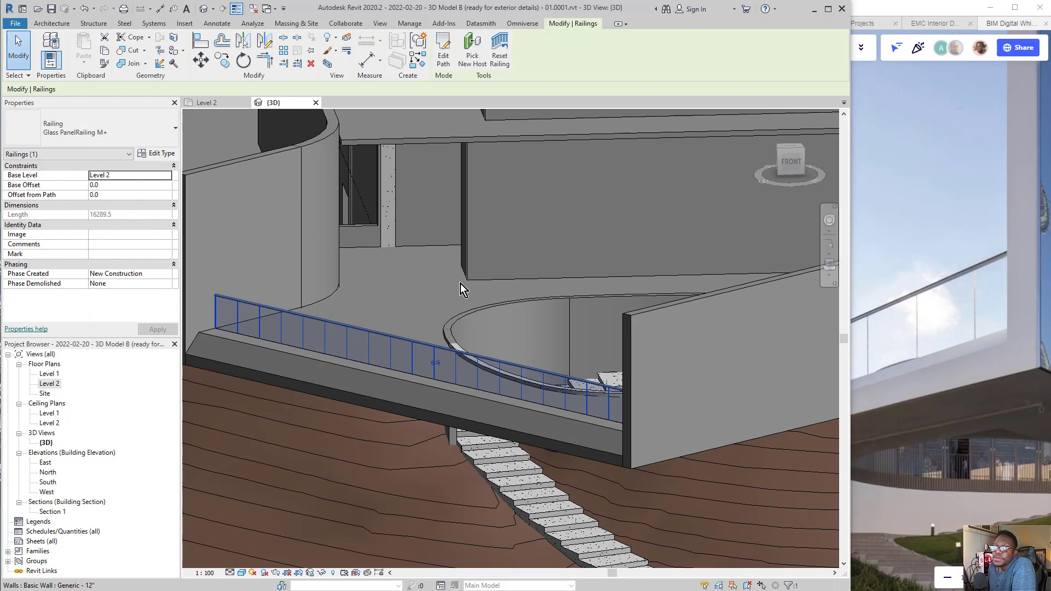
Inspect the Level 2 balcony railing up close and compare its panel divisions with those in the reference photo
{"action": "scroll", "coordinate": [457, 387], "scroll_direction": "up", "scroll_amount": 4}
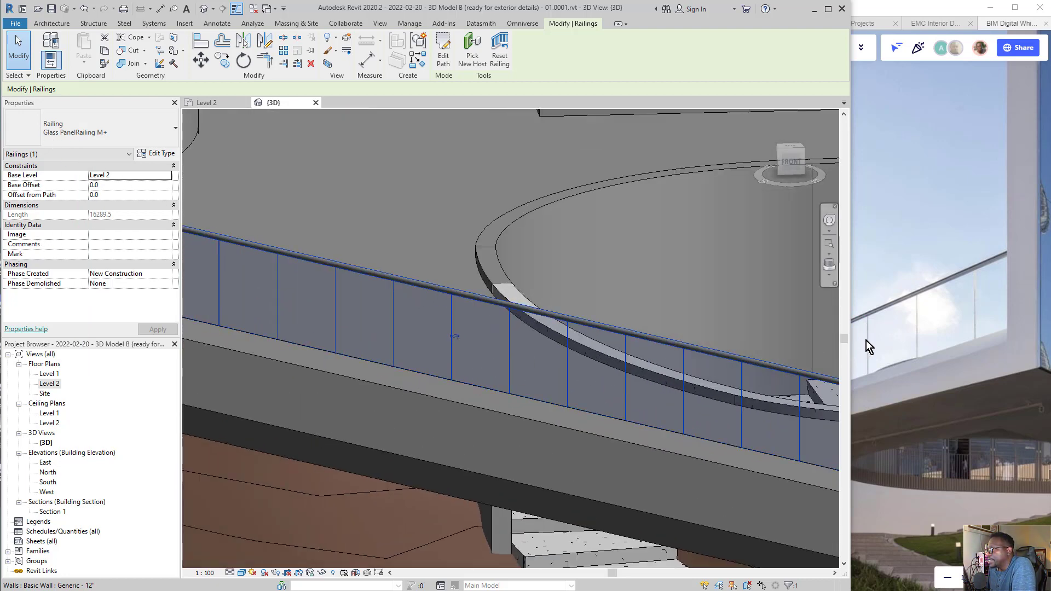
{"action": "scroll", "coordinate": [521, 369], "scroll_direction": "down", "scroll_amount": 3}
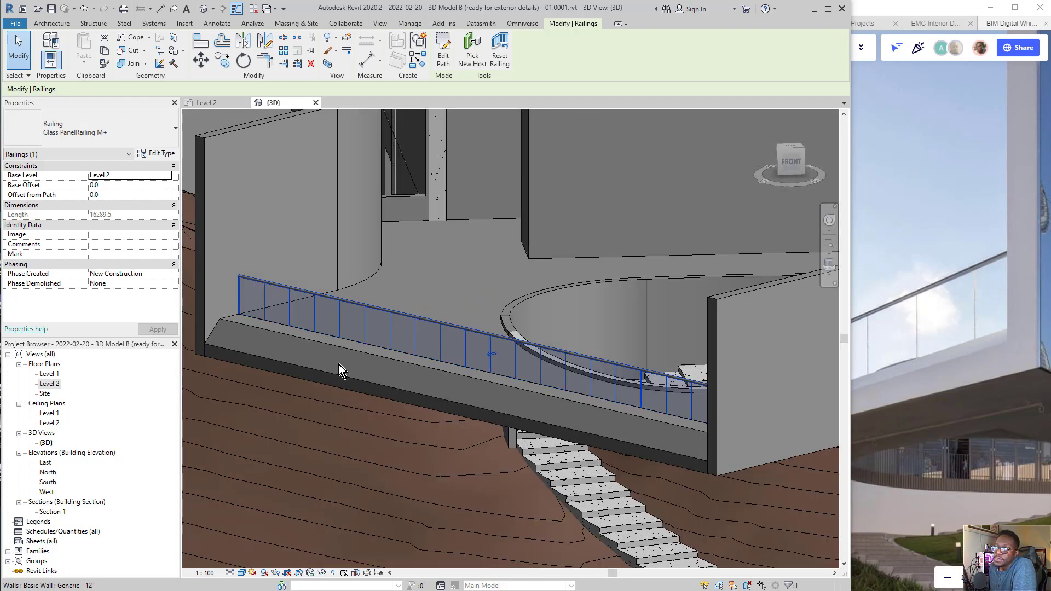
{"action": "scroll", "coordinate": [350, 394], "scroll_direction": "down", "scroll_amount": 3}
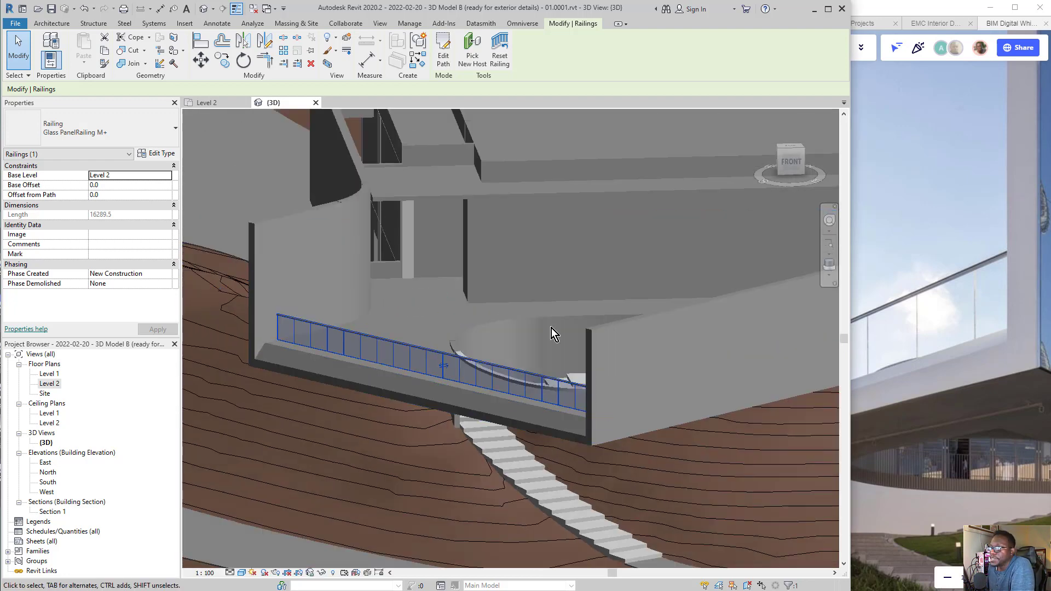
{"action": "scroll", "coordinate": [531, 326], "scroll_direction": "up", "scroll_amount": 5}
{"action": "scroll", "coordinate": [515, 326], "scroll_direction": "up", "scroll_amount": 2}
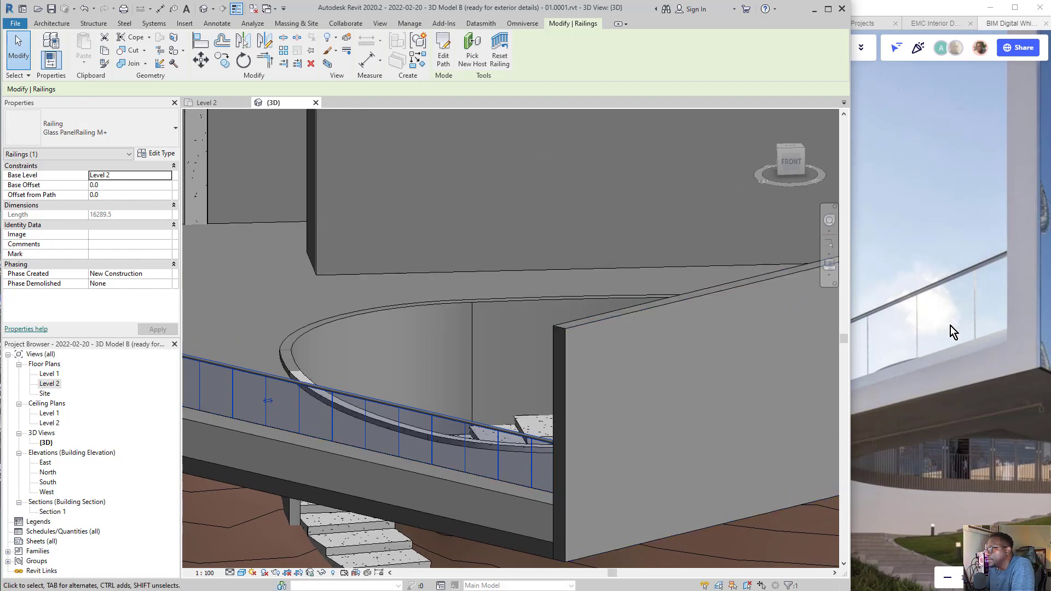
{"action": "scroll", "coordinate": [383, 358], "scroll_direction": "down", "scroll_amount": 1}
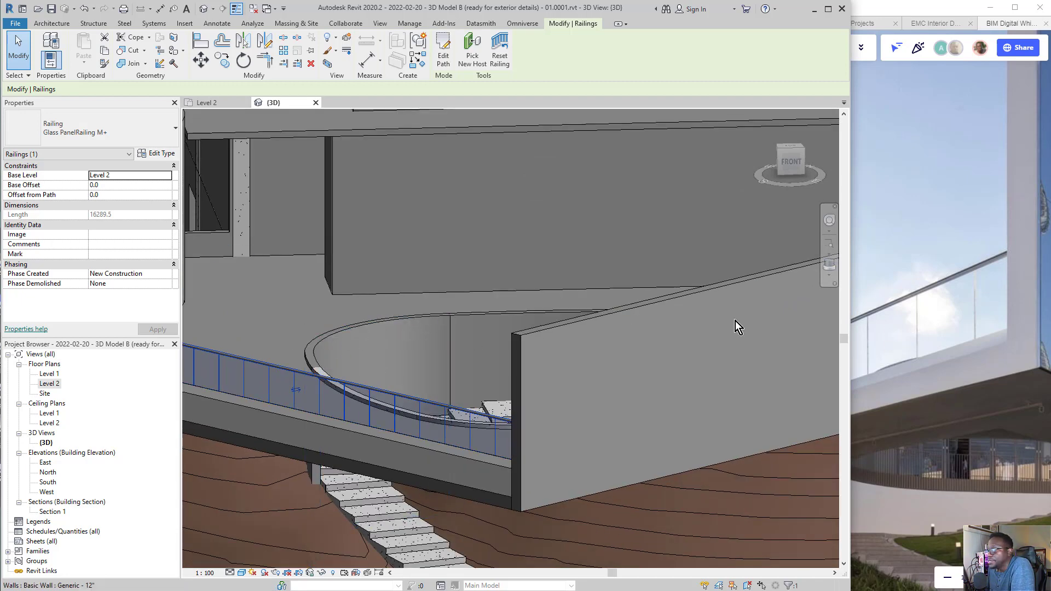
Switch to the Miro board and examine the exterior reference photo of the vertical-baluster railing around the tree and stair opening
{"action": "scroll", "coordinate": [909, 295], "scroll_direction": "down", "scroll_amount": 3}
{"action": "scroll", "coordinate": [933, 295], "scroll_direction": "down", "scroll_amount": 2}
{"action": "left_click", "coordinate": [929, 290]}
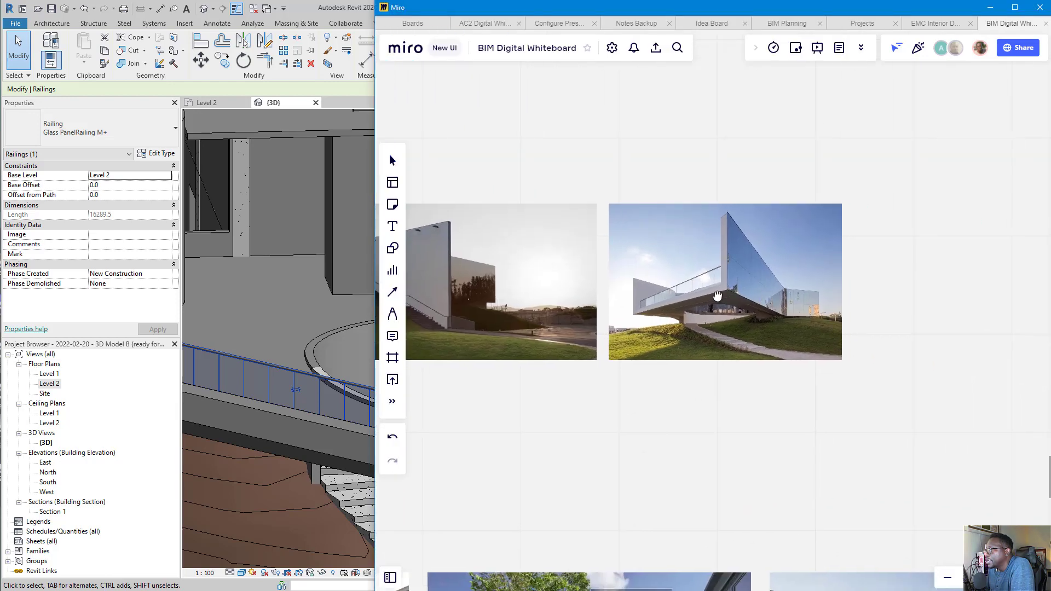
{"action": "middle_click_drag", "start_coordinate": [689, 305], "coordinate": [944, 82]}
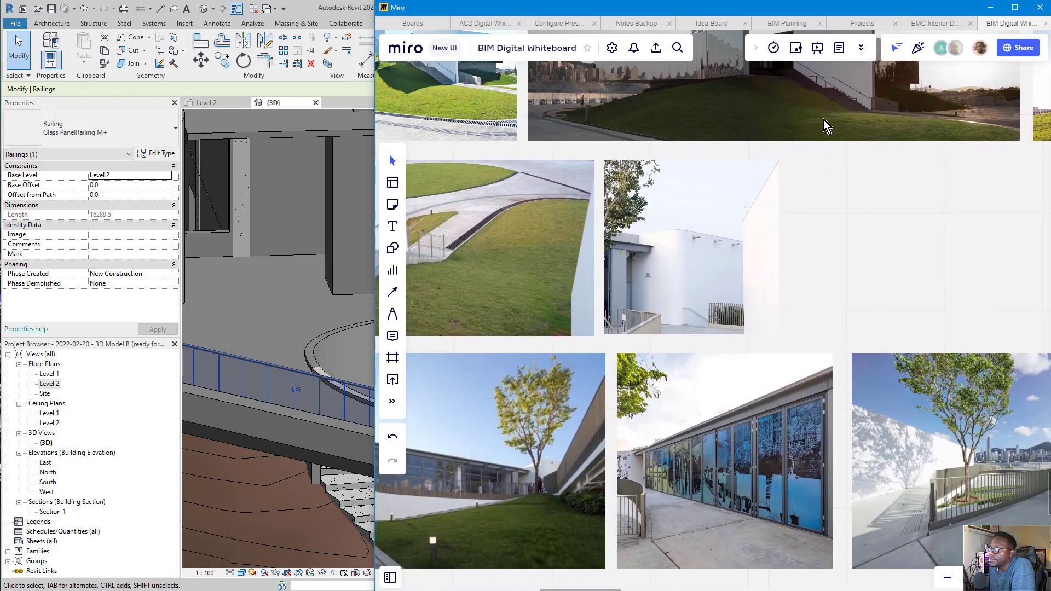
{"action": "scroll", "coordinate": [786, 129], "scroll_direction": "down", "scroll_amount": 2}
{"action": "scroll", "coordinate": [931, 390], "scroll_direction": "up", "scroll_amount": 10}
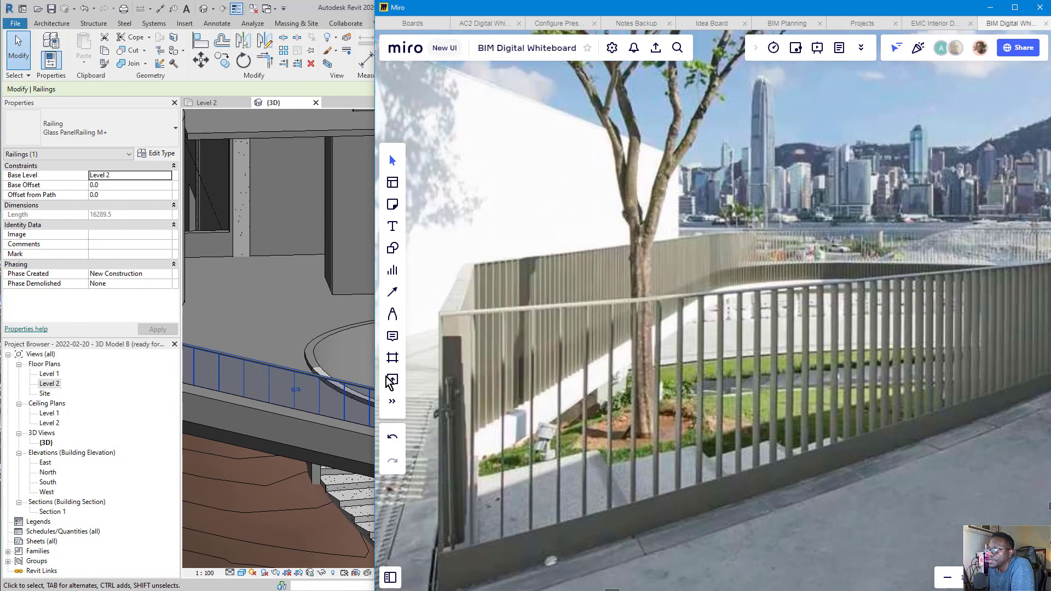
Return to the Revit 3D view and inspect the Level 2 glass railing alongside the curved stair-opening wall
{"action": "left_click", "coordinate": [284, 386]}
{"action": "scroll", "coordinate": [438, 425], "scroll_direction": "up", "scroll_amount": 3}
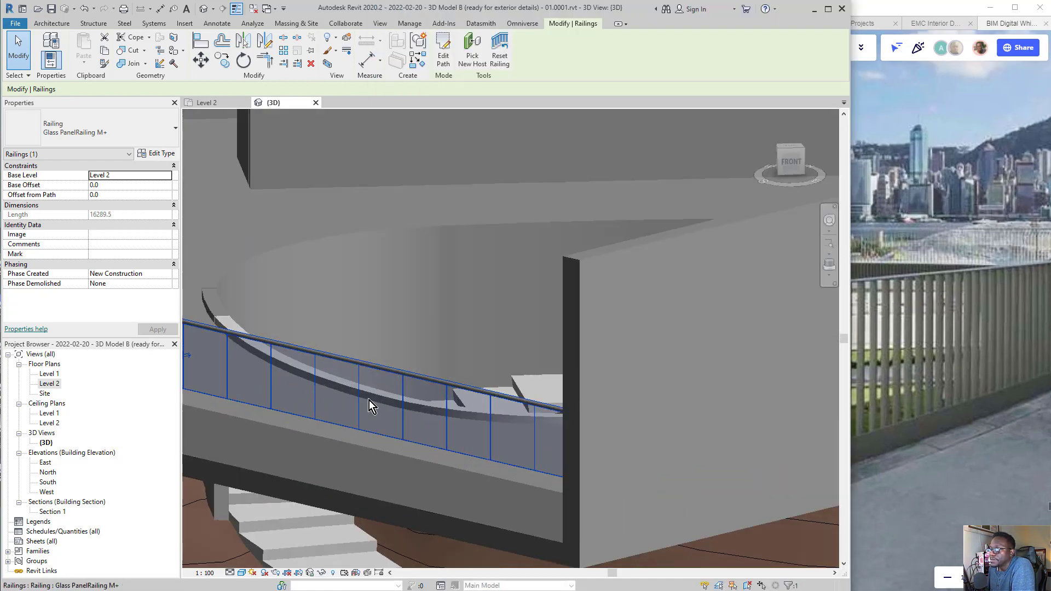
{"action": "middle_click_drag", "start_coordinate": [426, 359], "coordinate": [427, 442]}
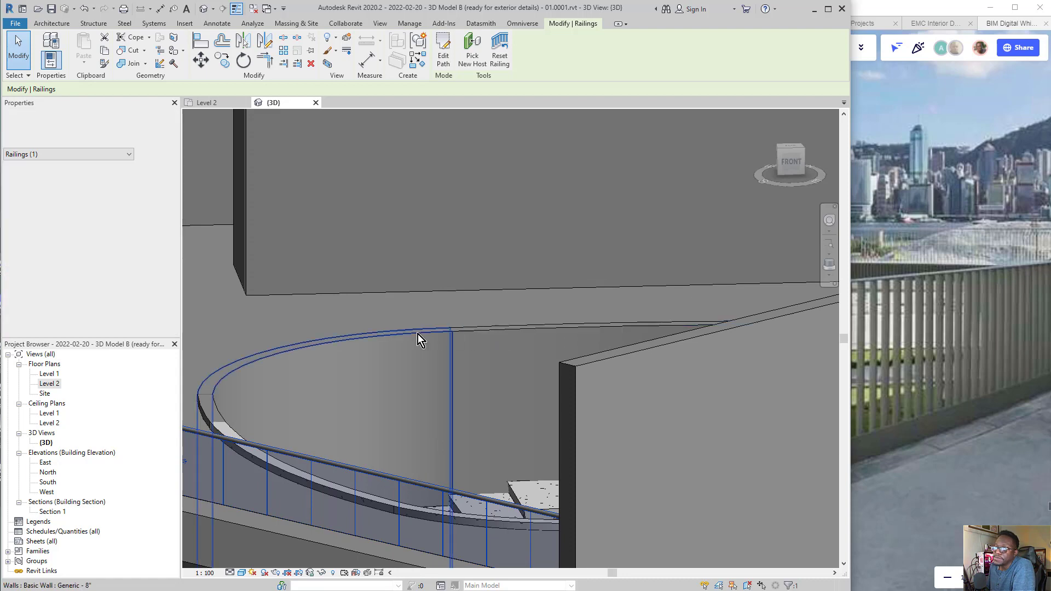
{"action": "scroll", "coordinate": [457, 379], "scroll_direction": "down", "scroll_amount": 3}
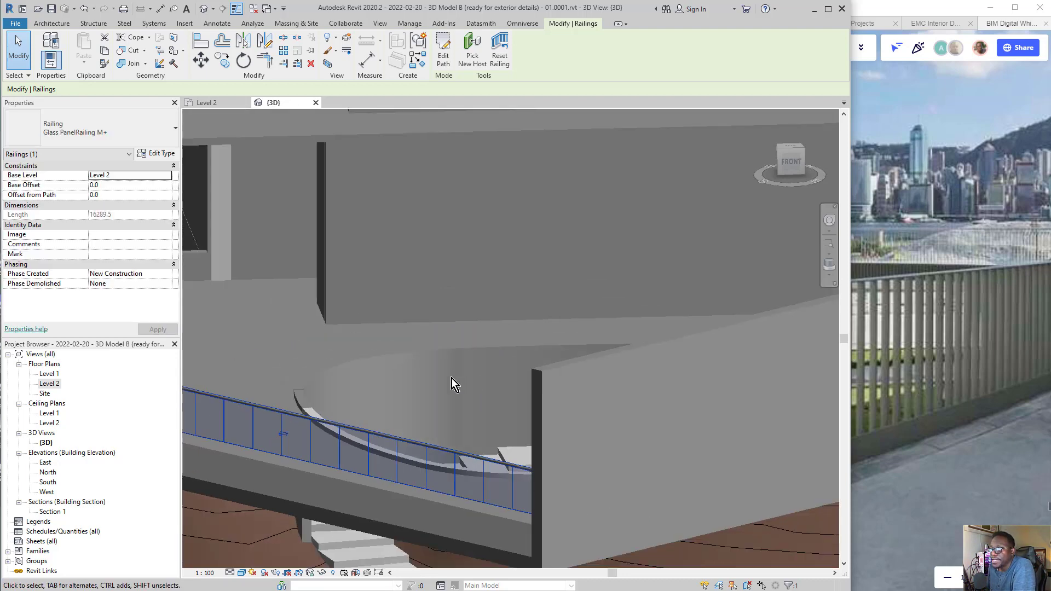
{"action": "middle_click_drag", "start_coordinate": [383, 356], "coordinate": [447, 347]}
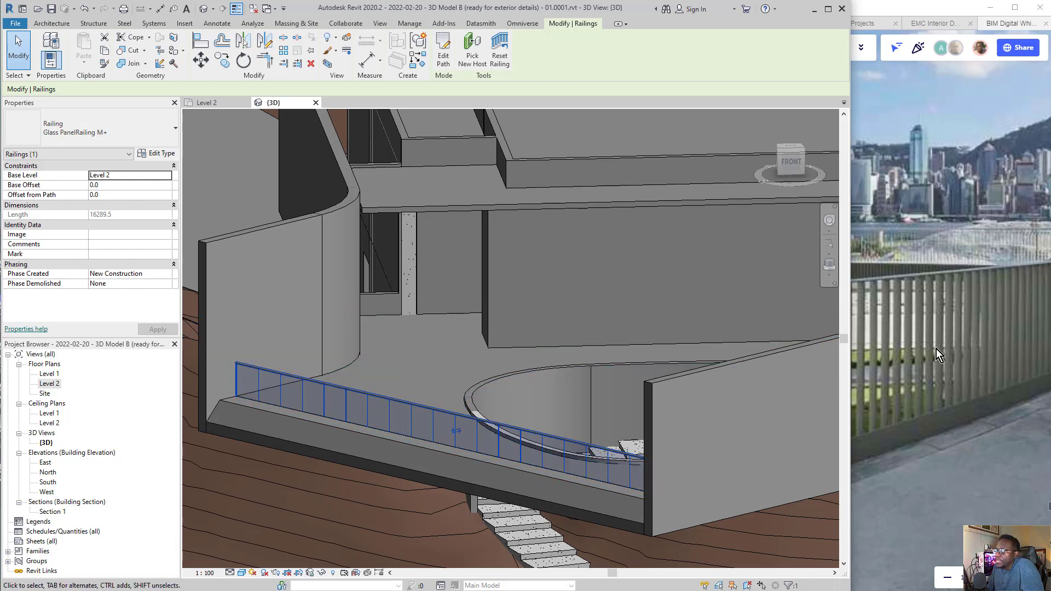
{"action": "scroll", "coordinate": [251, 410], "scroll_direction": "up", "scroll_amount": 6}
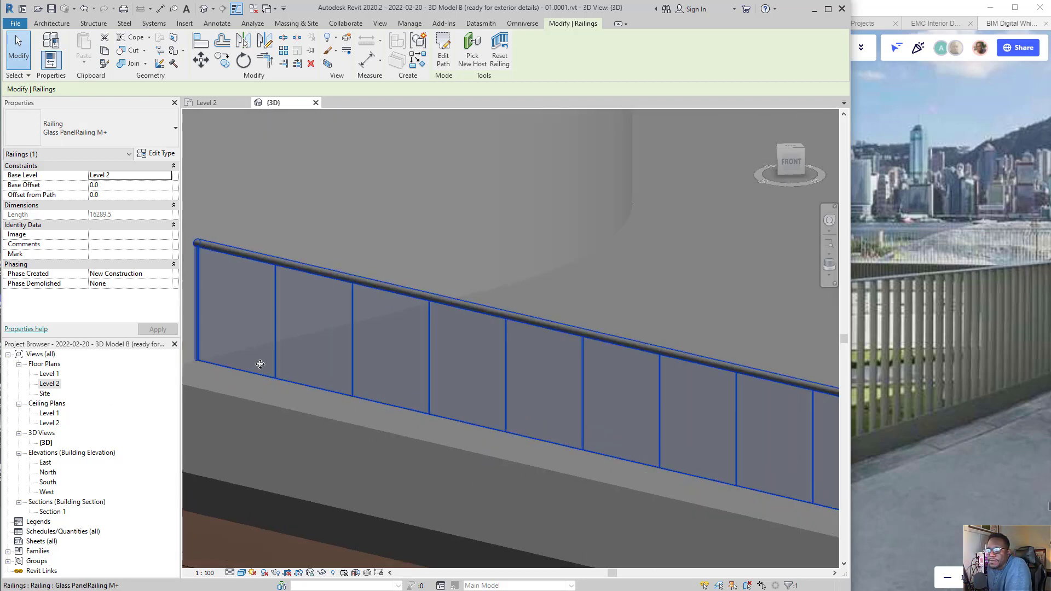
{"action": "scroll", "coordinate": [340, 301], "scroll_direction": "down", "scroll_amount": 6}
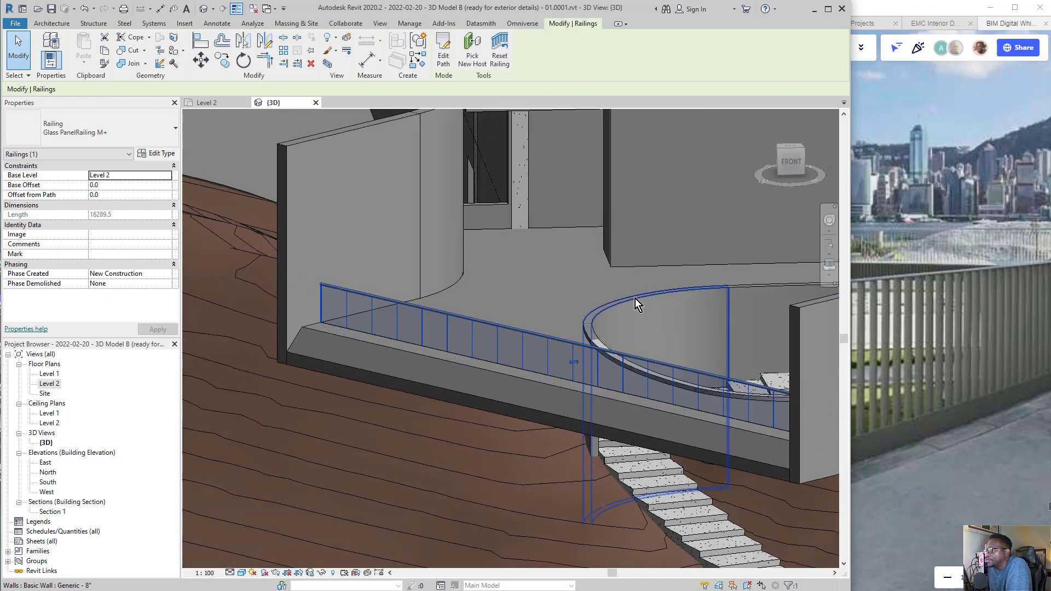
Switch to the Miro board and examine the balcony edge railings in the Section 2 (Cantilever) drawing
{"action": "left_click", "coordinate": [935, 391]}
{"action": "scroll", "coordinate": [741, 271], "scroll_direction": "down", "scroll_amount": 15}
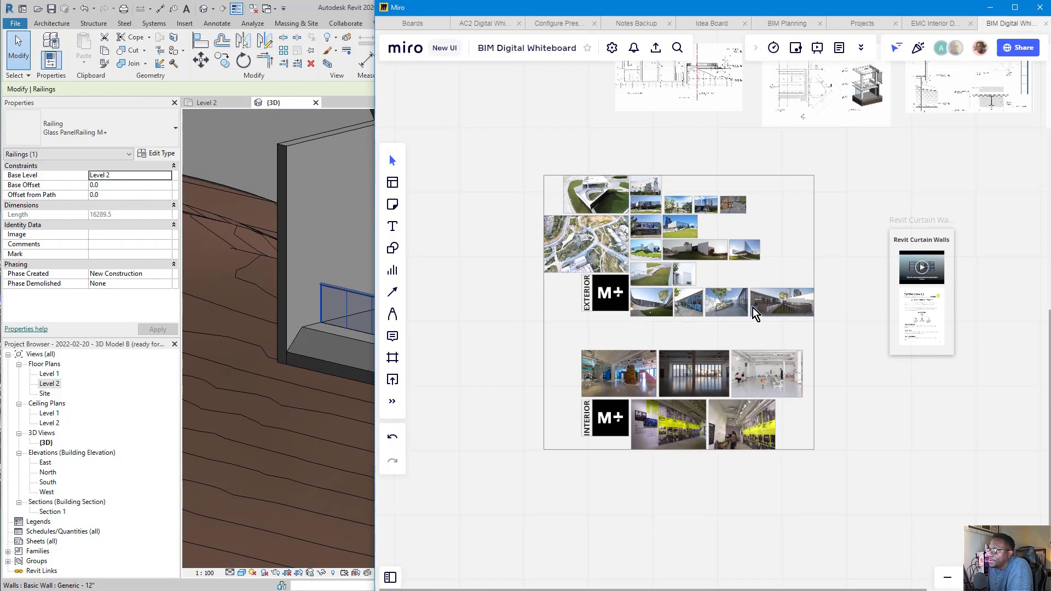
{"action": "scroll", "coordinate": [754, 312], "scroll_direction": "down", "scroll_amount": 1}
{"action": "middle_click_drag", "start_coordinate": [798, 213], "coordinate": [673, 421]}
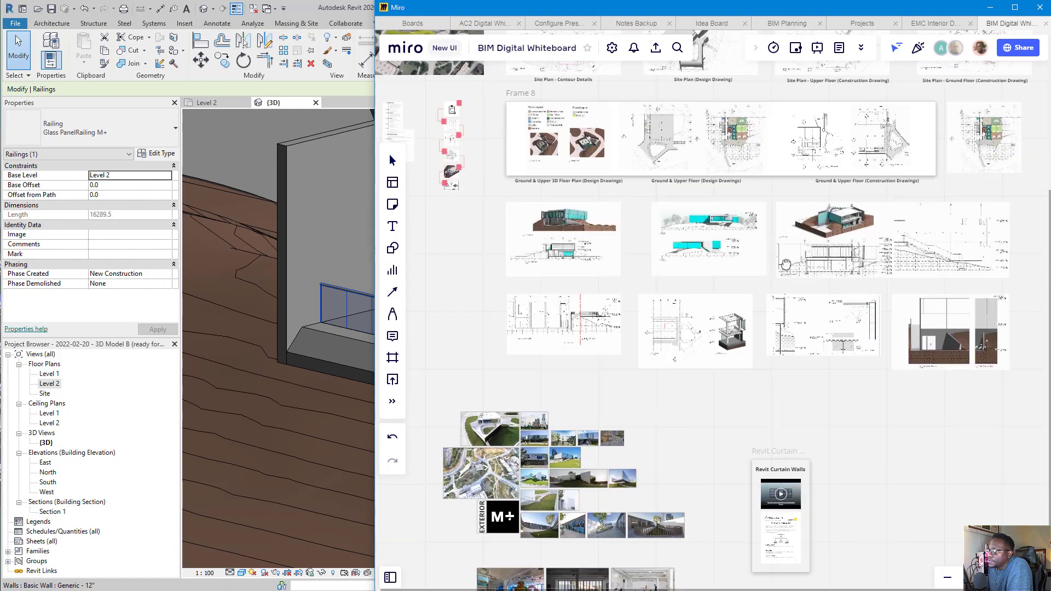
{"action": "mouse_move", "coordinate": [750, 271]}
{"action": "middle_mouse_down"}
{"action": "mouse_move", "coordinate": [614, 323]}
{"action": "mouse_move", "coordinate": [586, 361]}
{"action": "middle_mouse_up"}
{"action": "mouse_move", "coordinate": [669, 263]}
{"action": "middle_mouse_down"}
{"action": "mouse_move", "coordinate": [685, 333]}
{"action": "mouse_move", "coordinate": [881, 312]}
{"action": "mouse_move", "coordinate": [882, 288]}
{"action": "middle_mouse_up"}
{"action": "scroll", "coordinate": [645, 435], "scroll_direction": "up", "scroll_amount": 10}
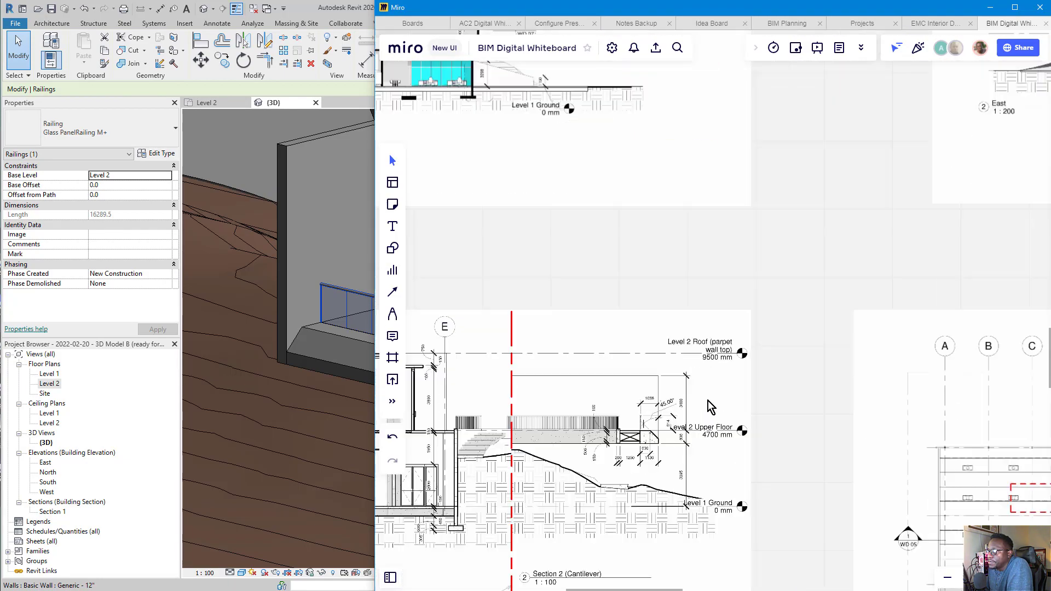
{"action": "scroll", "coordinate": [632, 442], "scroll_direction": "up", "scroll_amount": 5}
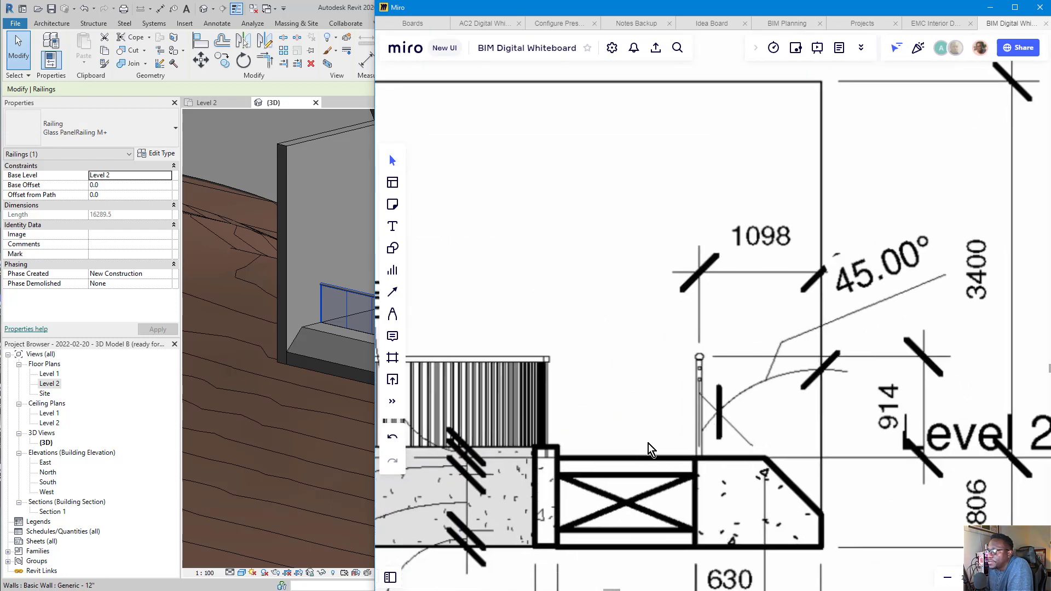
{"action": "scroll", "coordinate": [650, 446], "scroll_direction": "down", "scroll_amount": 2}
Compare the top heights of the balcony's glass railing and the stair opening's baluster railing in the section drawing
{"action": "mouse_move", "coordinate": [755, 371]}
{"action": "left_mouse_down"}
{"action": "mouse_move", "coordinate": [655, 359]}
{"action": "mouse_move", "coordinate": [688, 368]}
{"action": "left_mouse_up"}
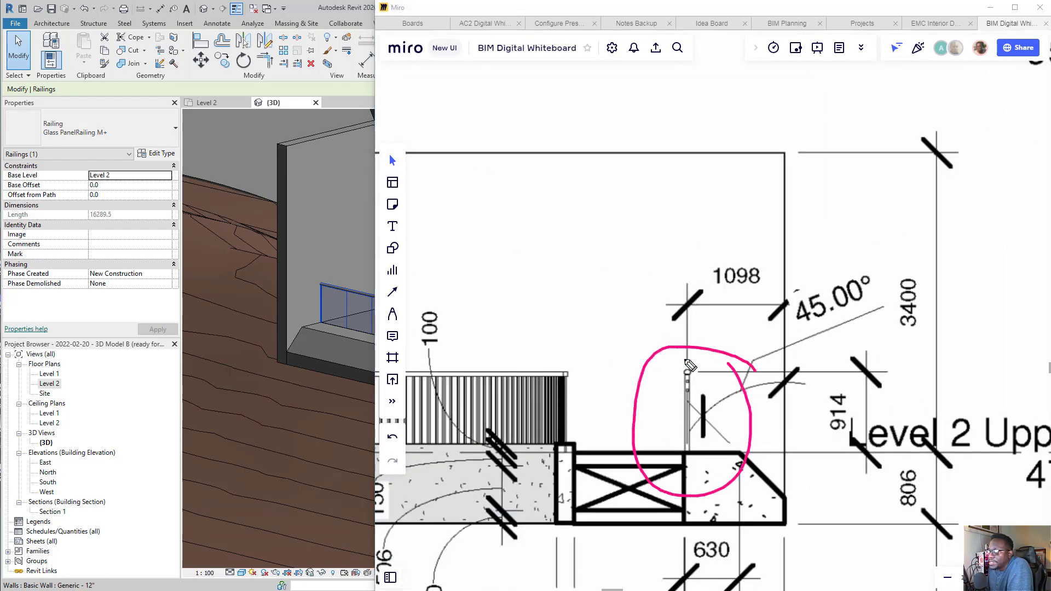
{"action": "left_click_drag", "start_coordinate": [585, 359], "coordinate": [596, 383]}
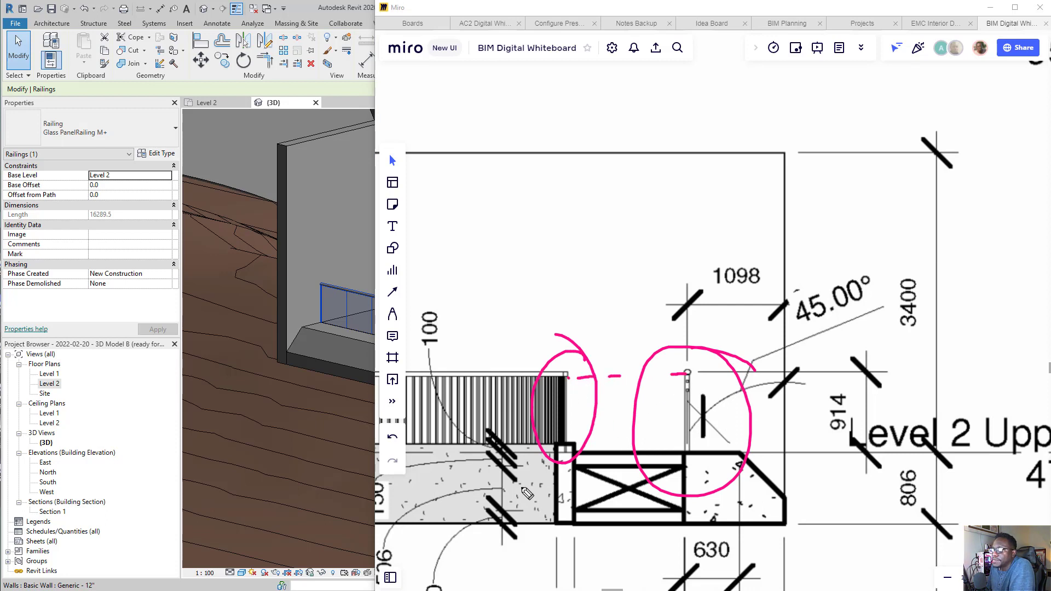
{"action": "mouse_move", "coordinate": [532, 340]}
{"action": "left_mouse_down"}
{"action": "mouse_move", "coordinate": [622, 430]}
{"action": "mouse_move", "coordinate": [637, 371]}
{"action": "mouse_move", "coordinate": [565, 387]}
{"action": "left_mouse_up"}
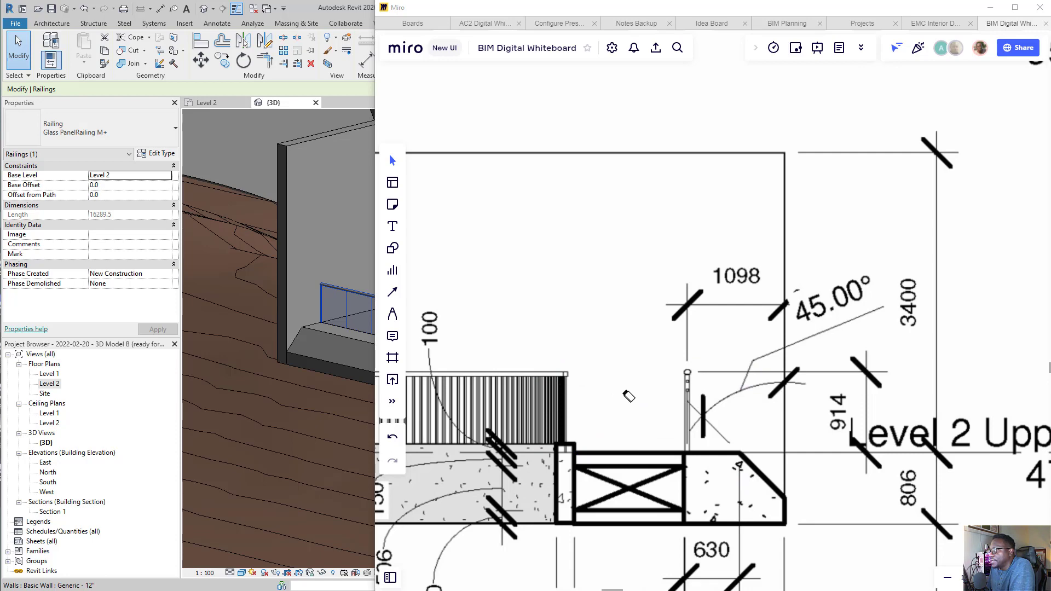
Return to Revit, check the railing height in the Glass PanelRailing M+ type properties, and view the curved stair opening
{"action": "left_click", "coordinate": [372, 307]}
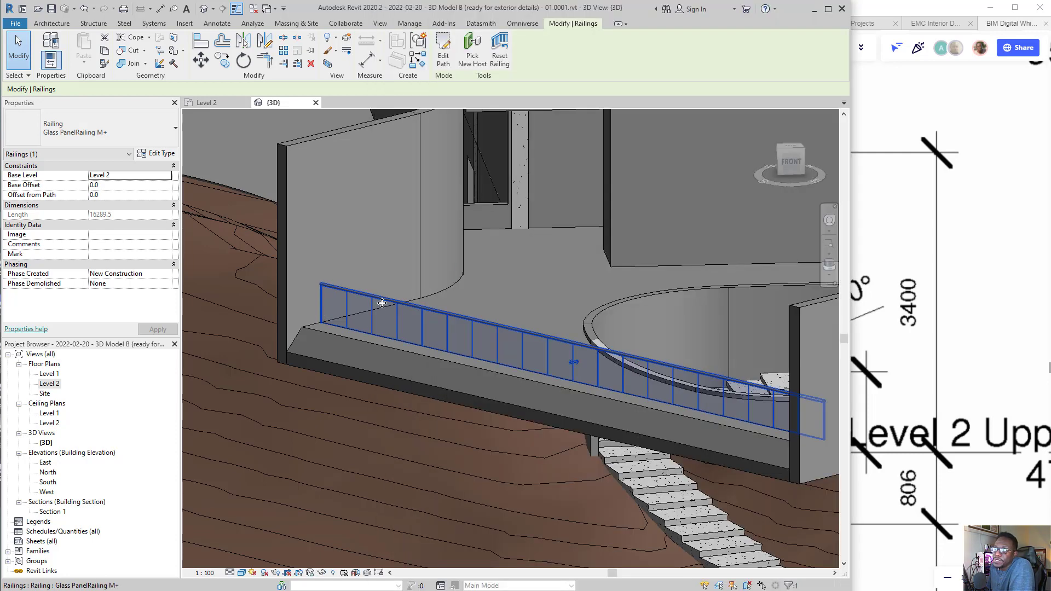
{"action": "left_click", "coordinate": [166, 158]}
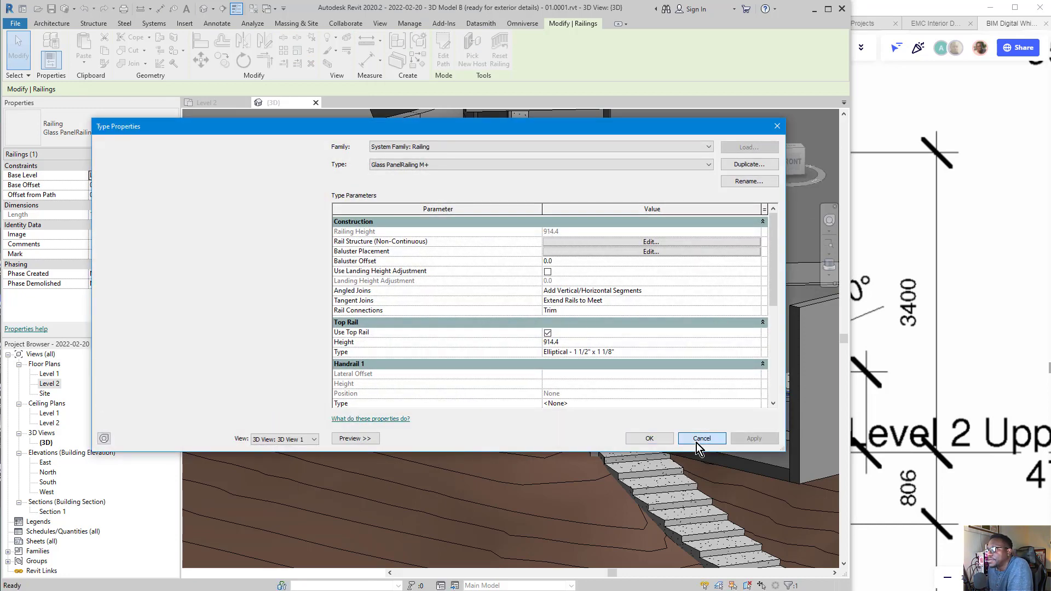
{"action": "left_click", "coordinate": [701, 438]}
{"action": "middle_click_drag", "start_coordinate": [547, 288], "coordinate": [471, 371], "text": "shift"}
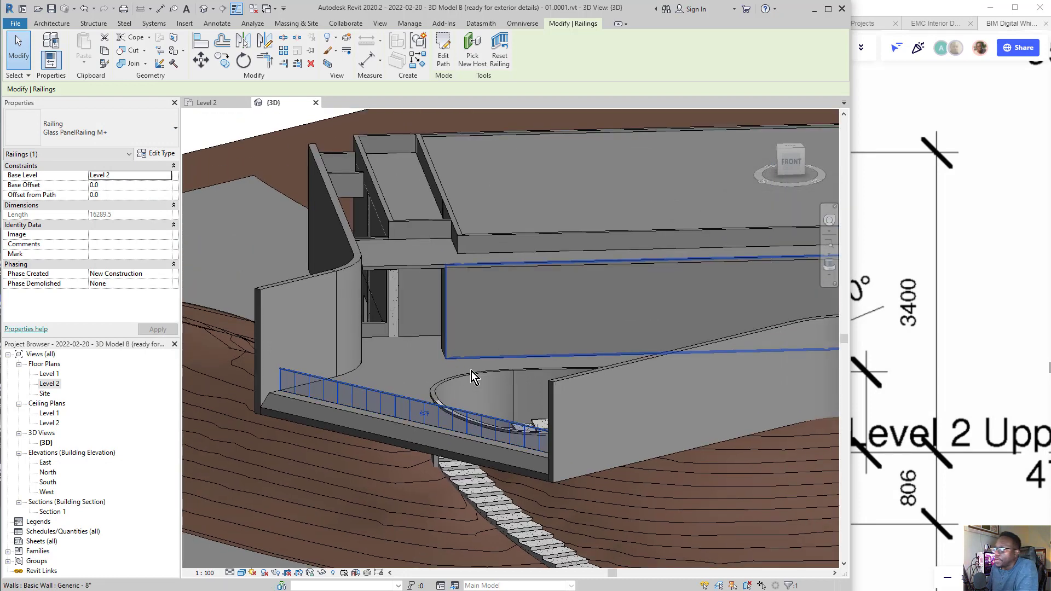
{"action": "scroll", "coordinate": [488, 386], "scroll_direction": "up", "scroll_amount": 5}
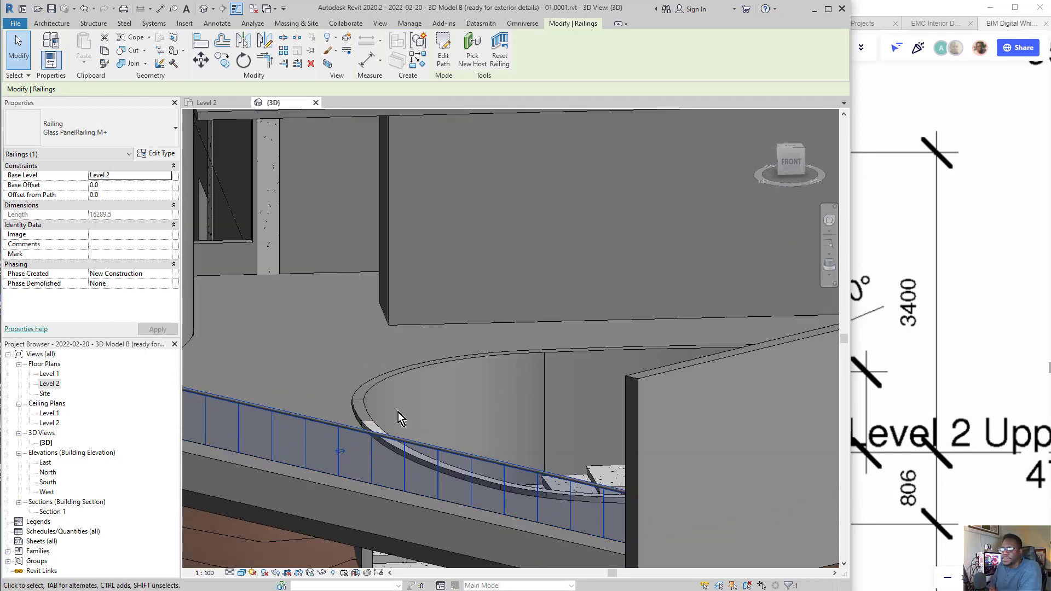
{"action": "left_click", "coordinate": [55, 377]}
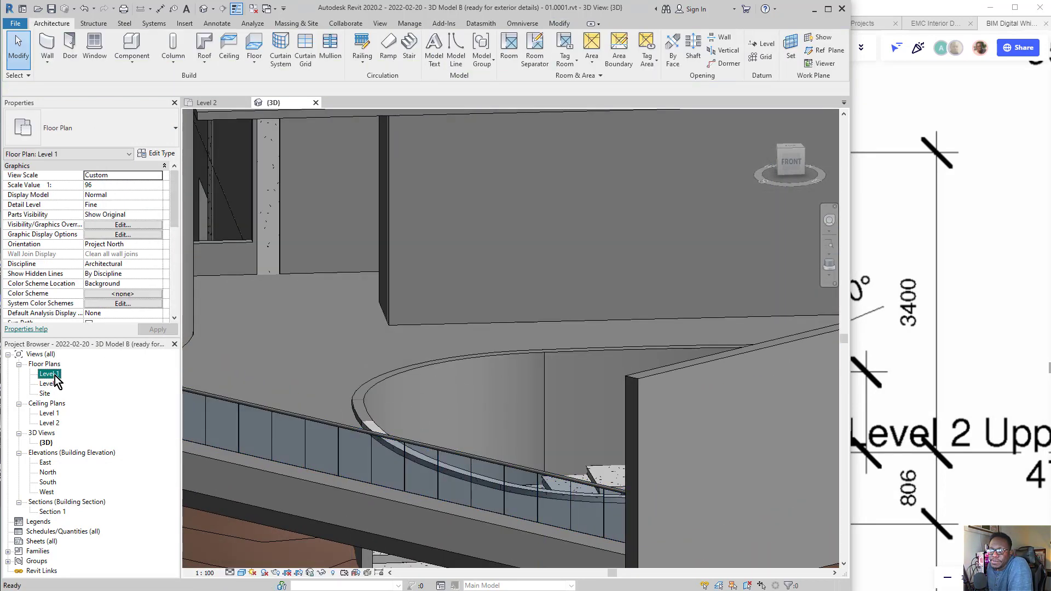
{"action": "double_click", "coordinate": [55, 376]}
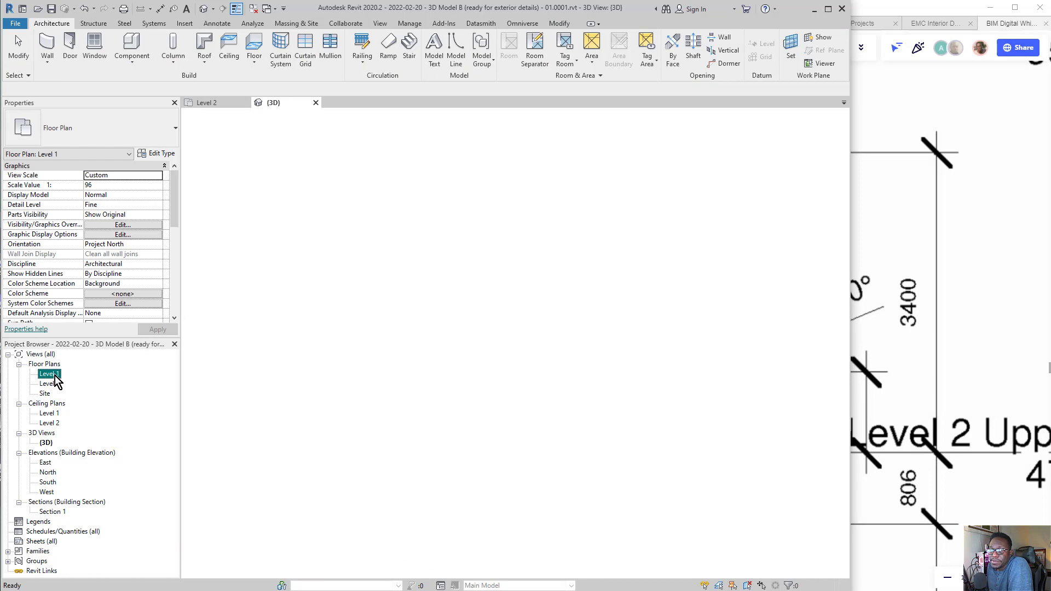
{"action": "scroll", "coordinate": [521, 385], "scroll_direction": "up", "scroll_amount": 8}
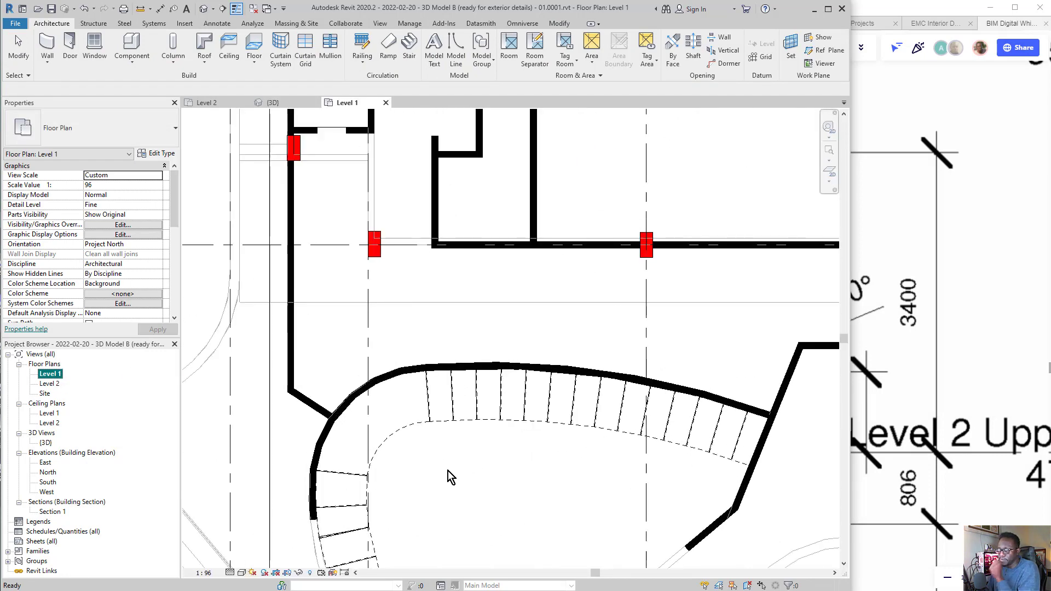
{"action": "left_click", "coordinate": [343, 382]}
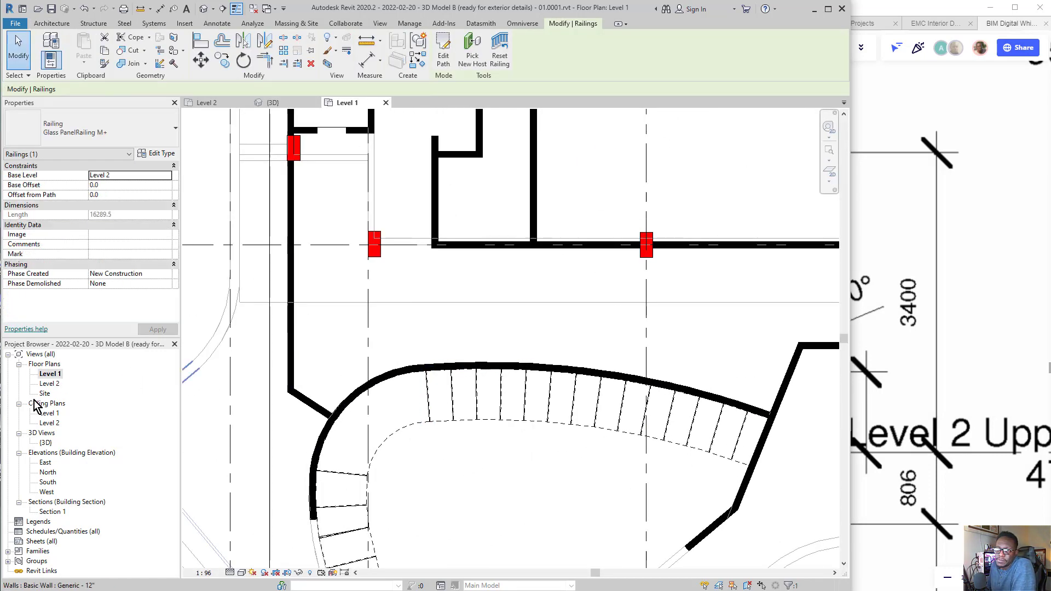
Open the Level 2 floor plan and start a new railing with the Sketch Path option
{"action": "double_click", "coordinate": [55, 384]}
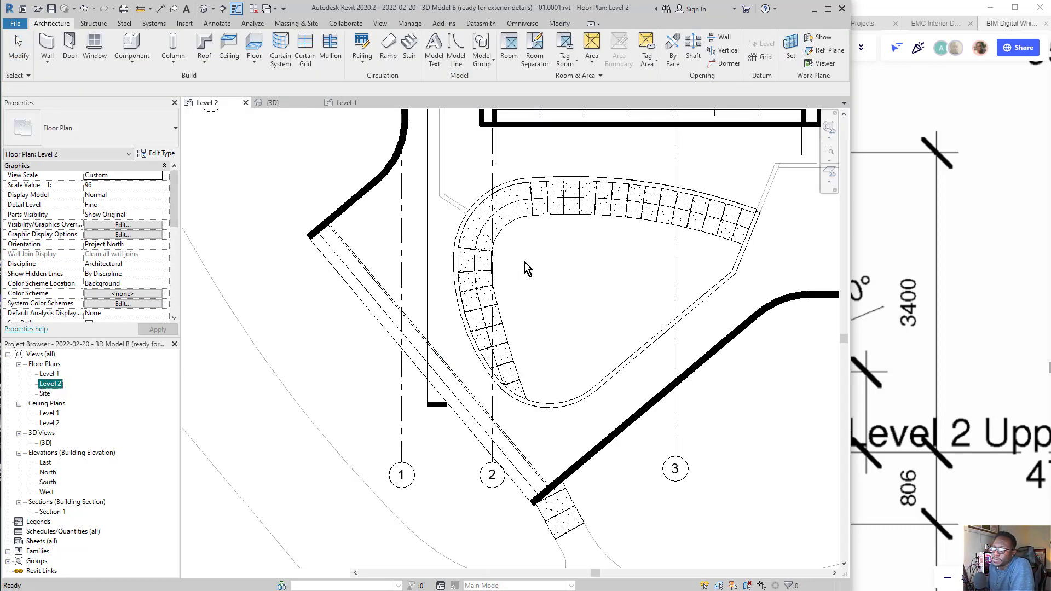
{"action": "left_click", "coordinate": [754, 214]}
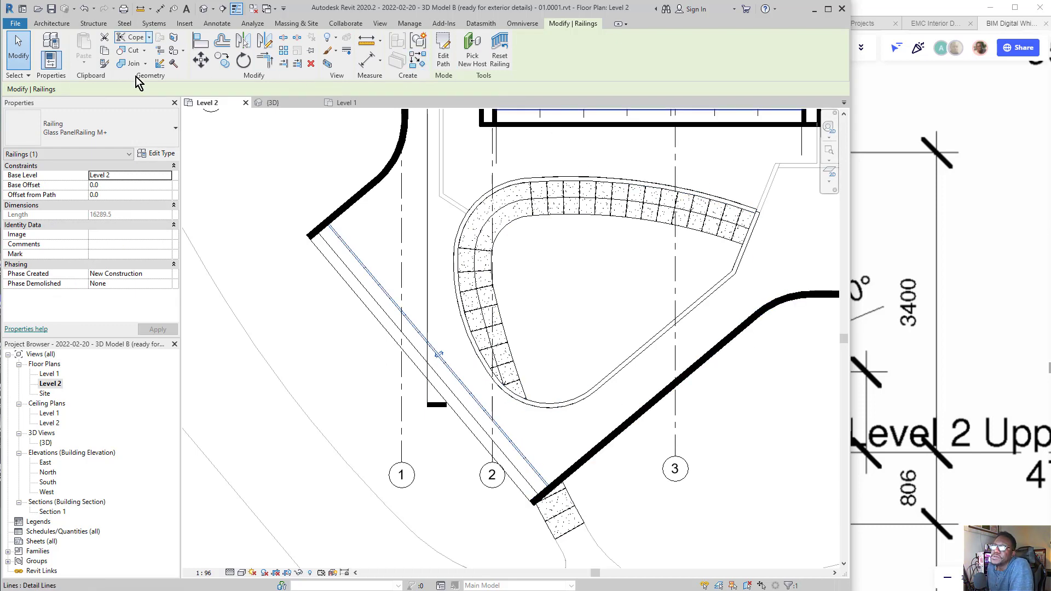
{"action": "mouse_move", "coordinate": [116, 288]}
{"action": "left_mouse_down"}
{"action": "mouse_move", "coordinate": [89, 122]}
{"action": "mouse_move", "coordinate": [60, 33]}
{"action": "left_mouse_up"}
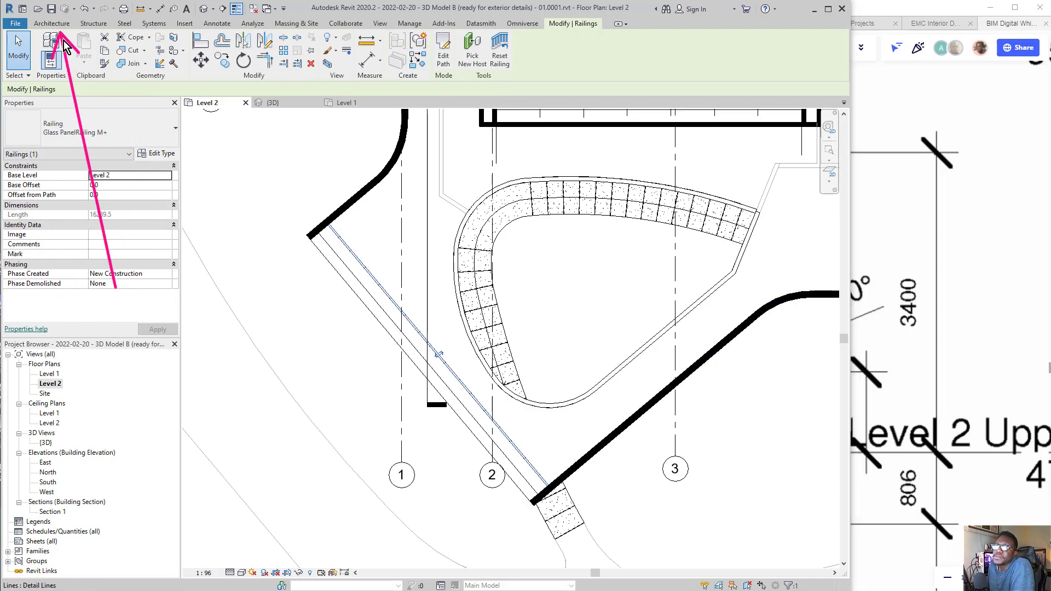
{"action": "left_click", "coordinate": [51, 23]}
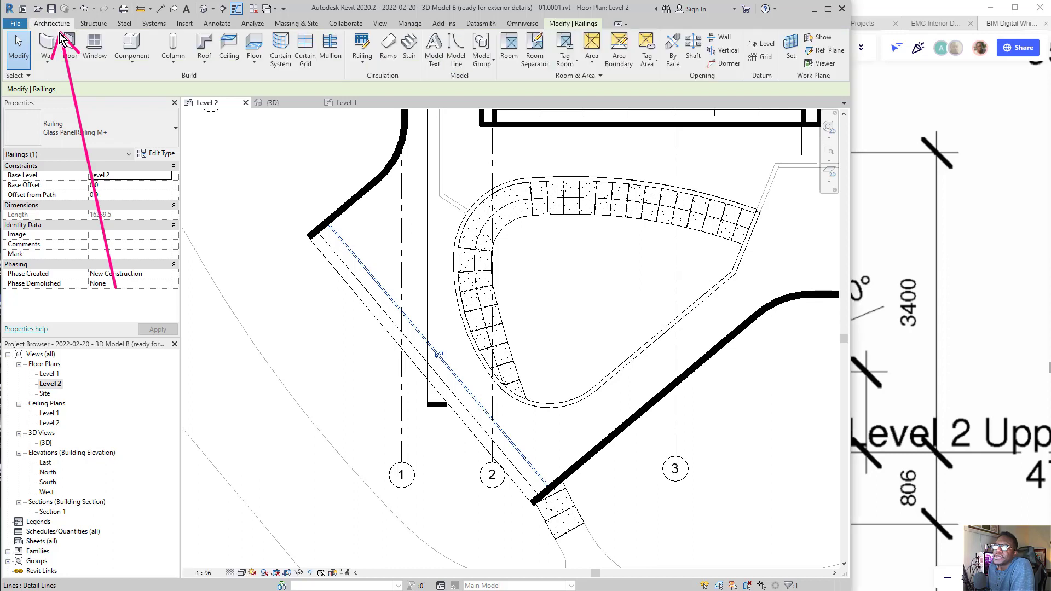
{"action": "left_click_drag", "start_coordinate": [327, 211], "coordinate": [363, 59]}
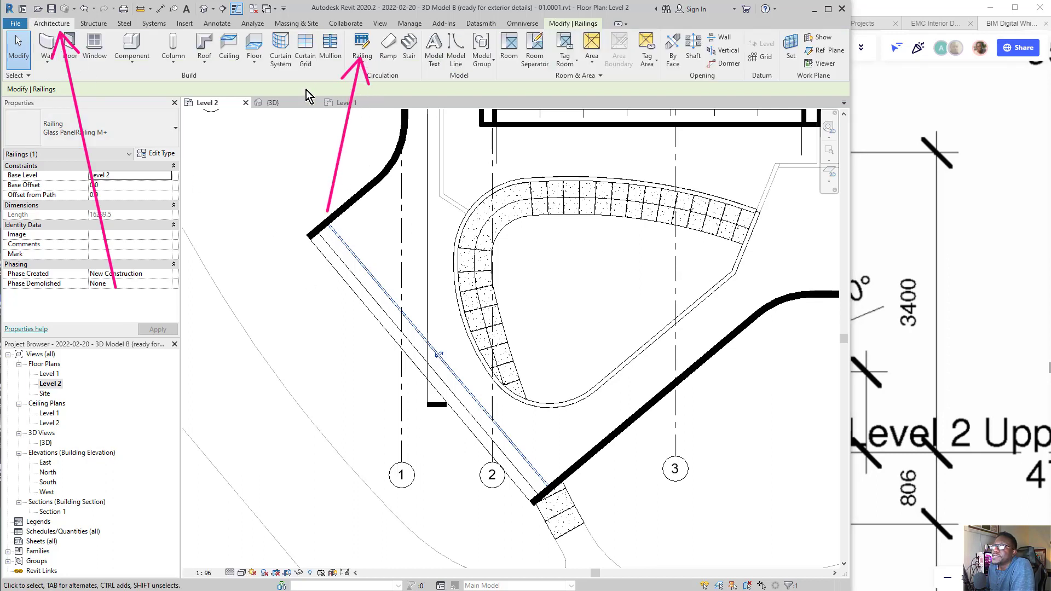
{"action": "left_click_drag", "start_coordinate": [301, 79], "coordinate": [381, 100]}
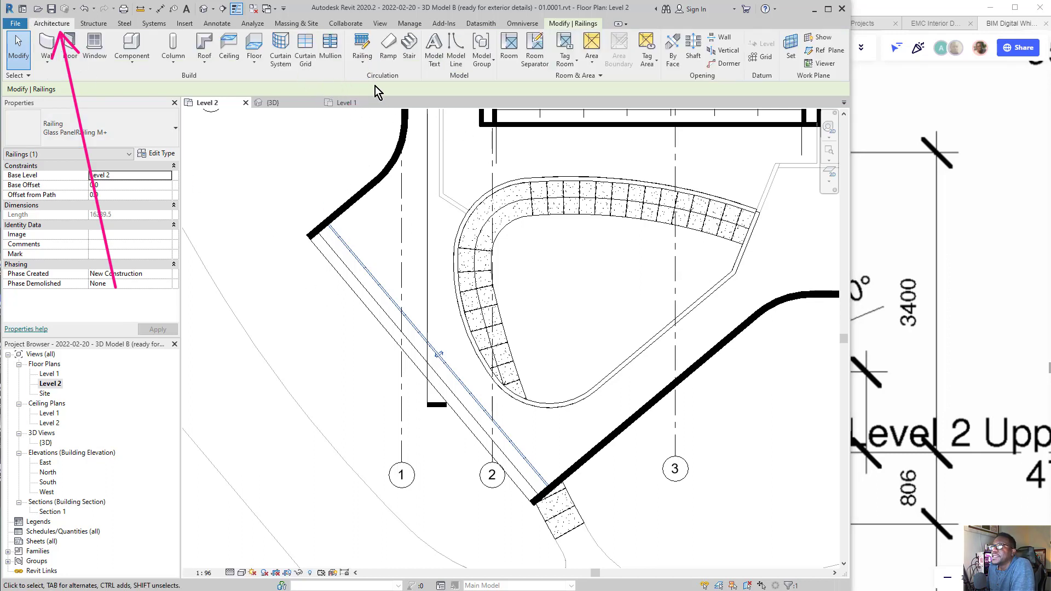
{"action": "left_click", "coordinate": [363, 60]}
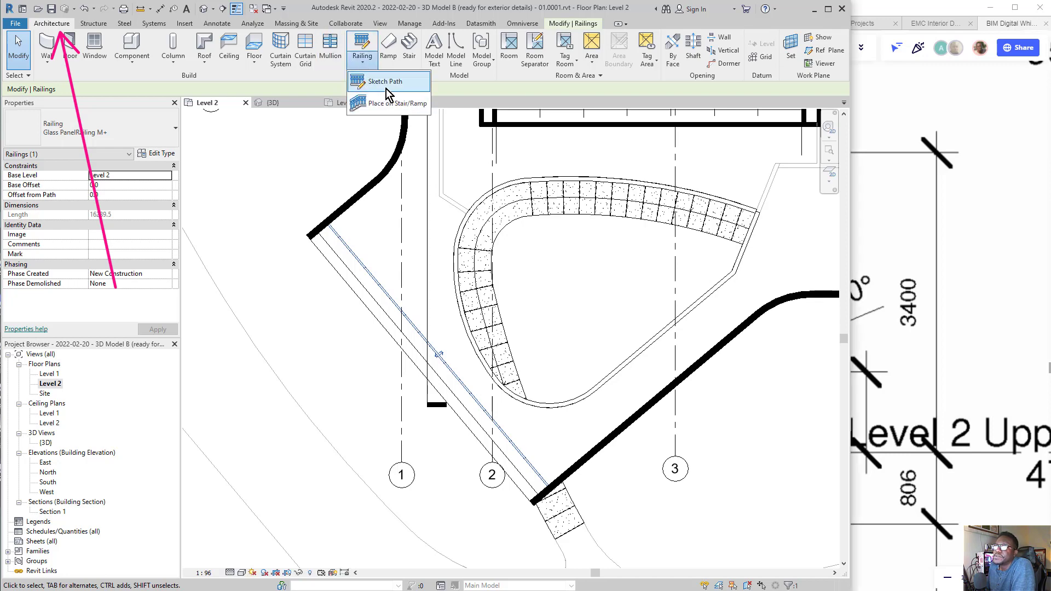
{"action": "left_click", "coordinate": [386, 82]}
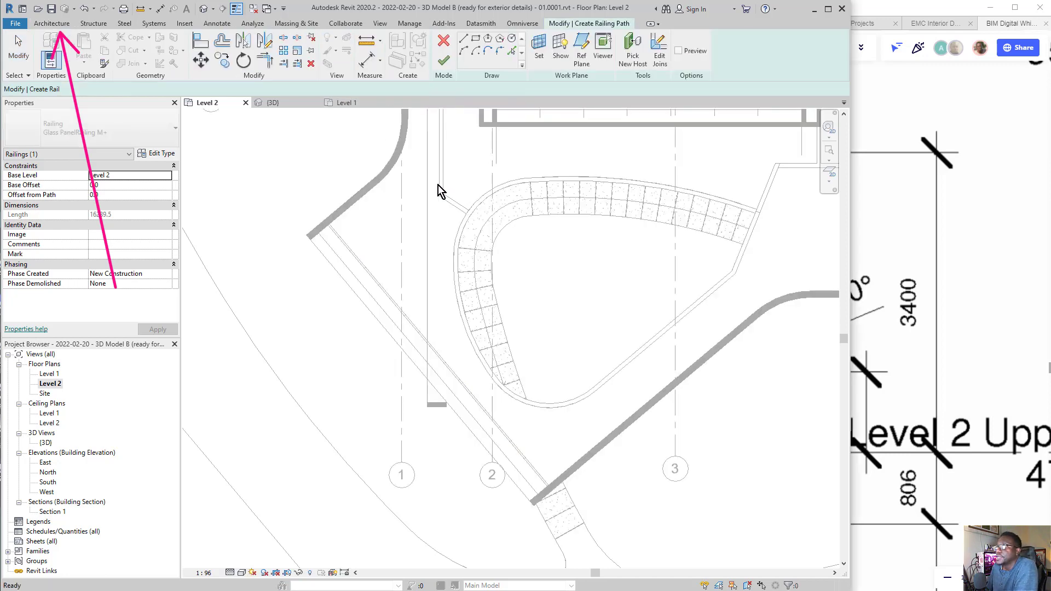
Using Pick Lines with an offset of 100, create the railing path along the long curved wall beside the stair's upper run
{"action": "scroll", "coordinate": [492, 208], "scroll_direction": "up", "scroll_amount": 3}
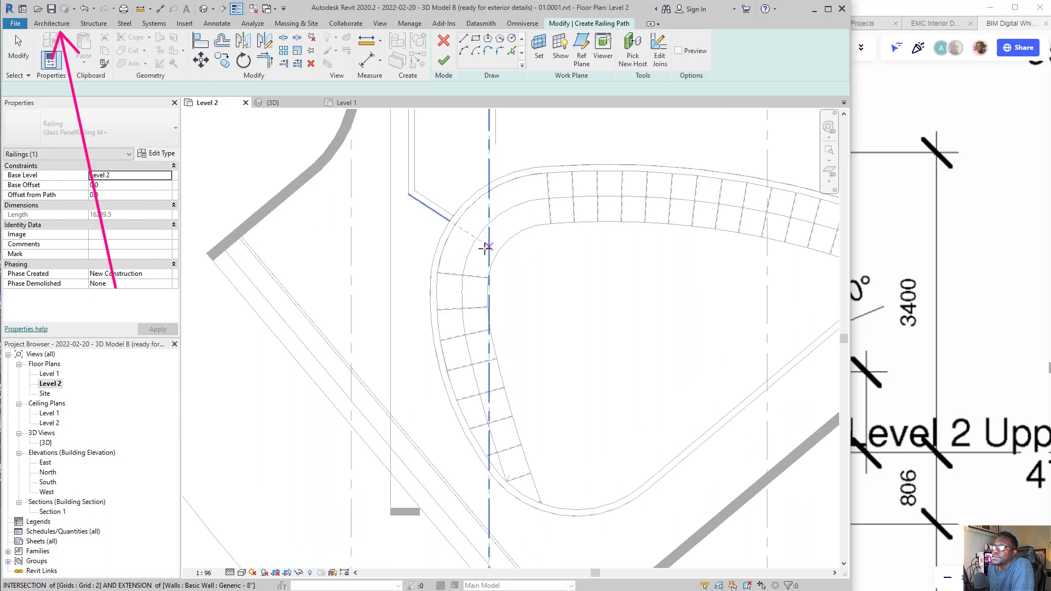
{"action": "mouse_move", "coordinate": [503, 179]}
{"action": "left_mouse_down"}
{"action": "mouse_move", "coordinate": [499, 112]}
{"action": "mouse_move", "coordinate": [514, 61]}
{"action": "left_mouse_up"}
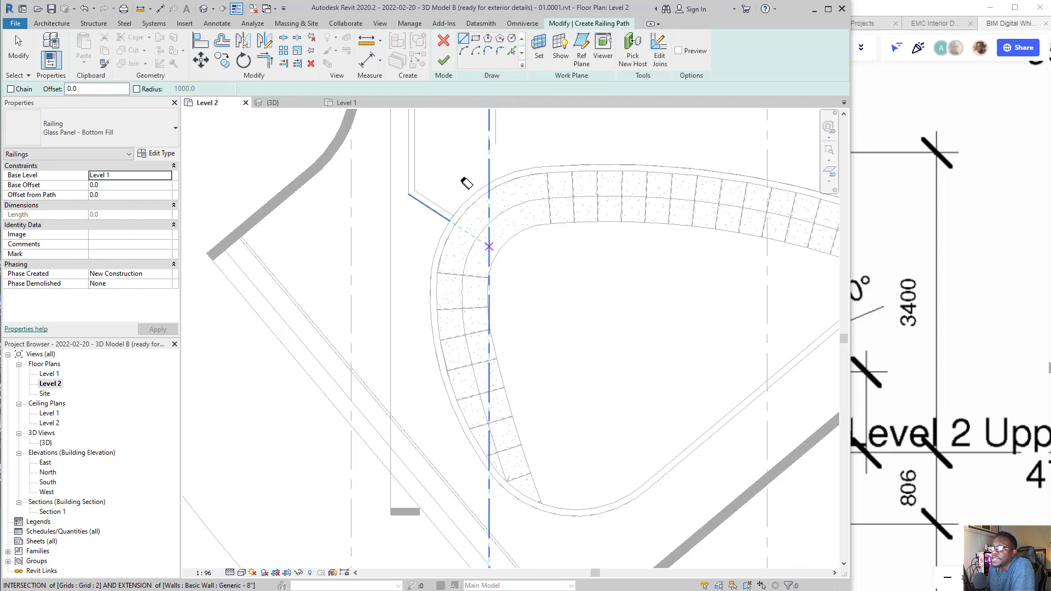
{"action": "left_click", "coordinate": [512, 51]}
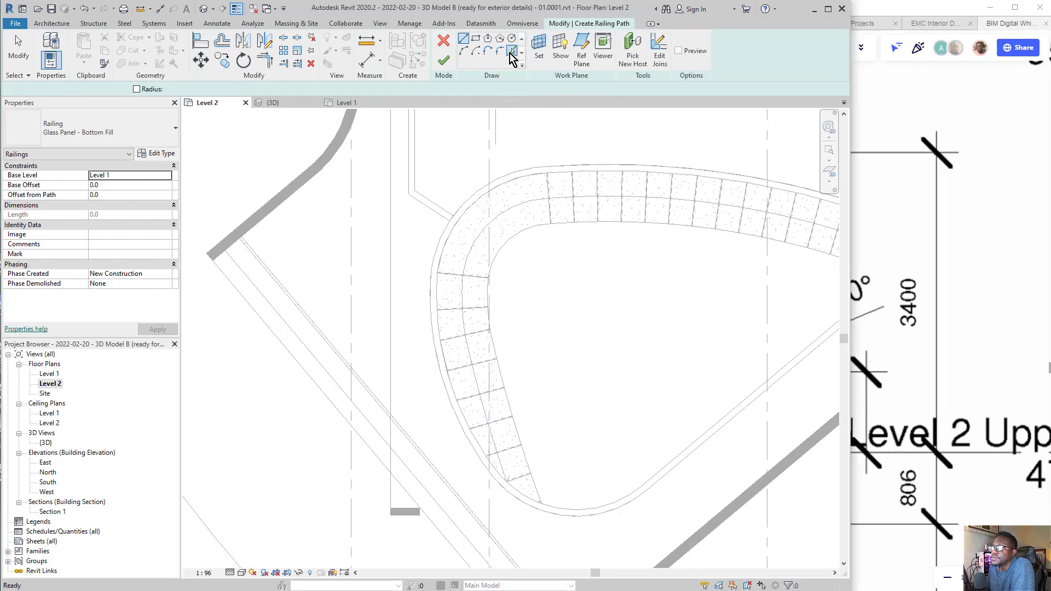
{"action": "scroll", "coordinate": [547, 170], "scroll_direction": "up", "scroll_amount": 4}
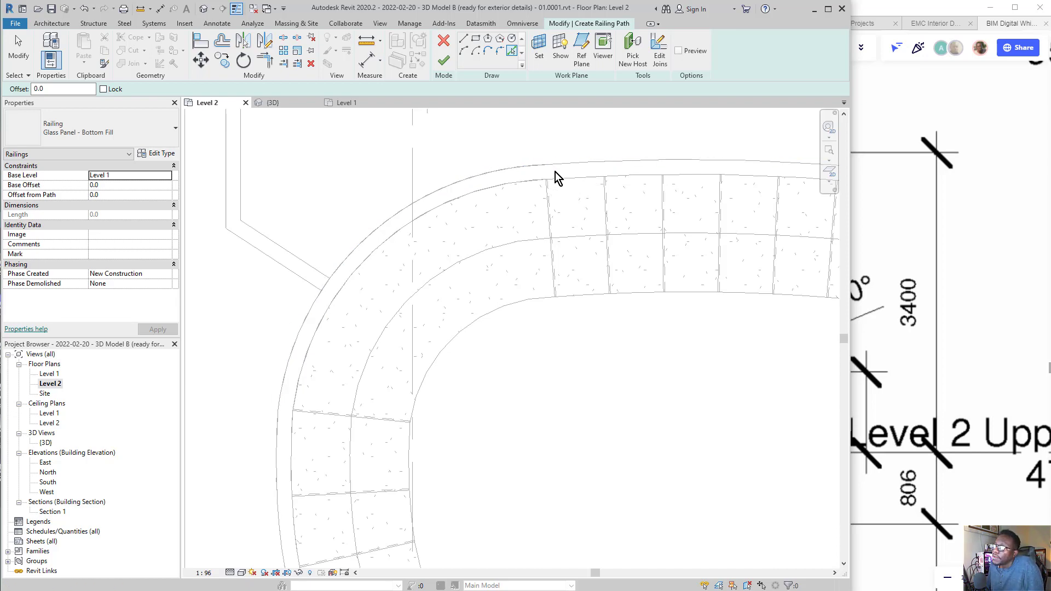
{"action": "scroll", "coordinate": [475, 181], "scroll_direction": "down", "scroll_amount": 4}
{"action": "scroll", "coordinate": [474, 181], "scroll_direction": "down", "scroll_amount": 2}
{"action": "scroll", "coordinate": [564, 186], "scroll_direction": "up", "scroll_amount": 5}
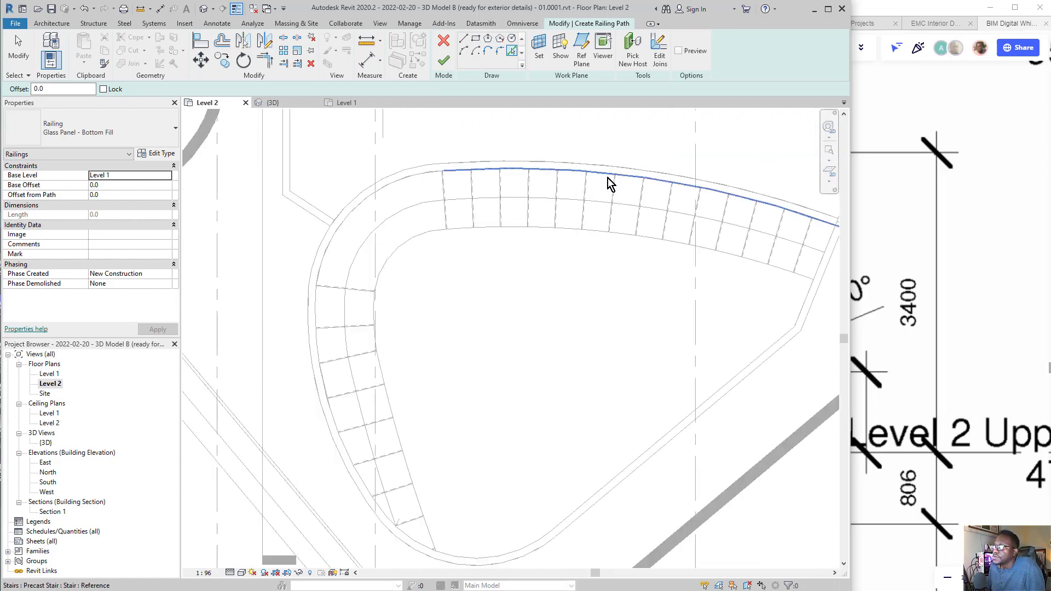
{"action": "scroll", "coordinate": [588, 174], "scroll_direction": "down", "scroll_amount": 4}
{"action": "scroll", "coordinate": [728, 209], "scroll_direction": "up", "scroll_amount": 3}
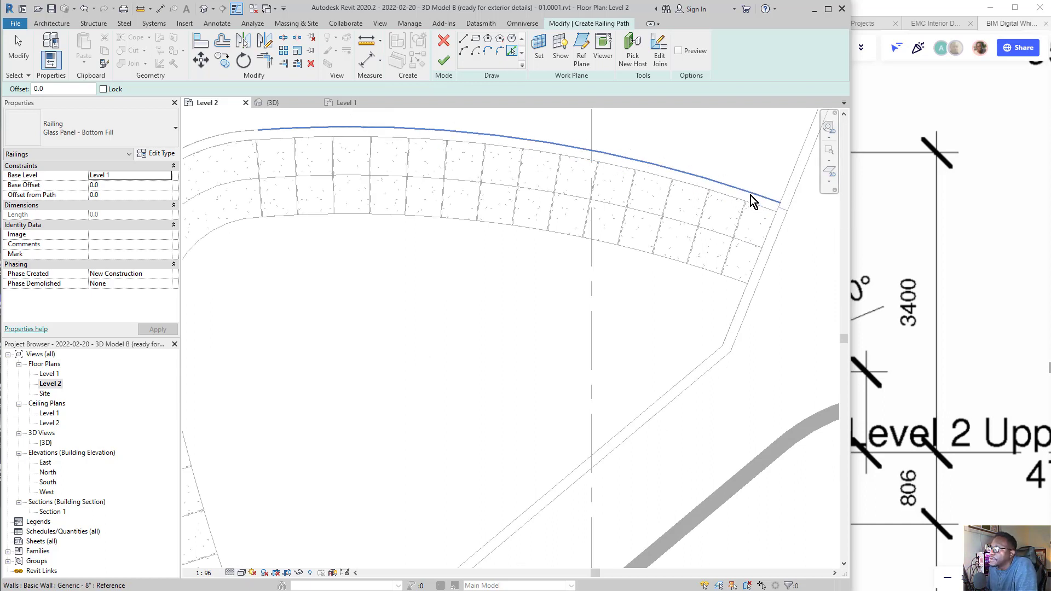
{"action": "left_click", "coordinate": [37, 88]}
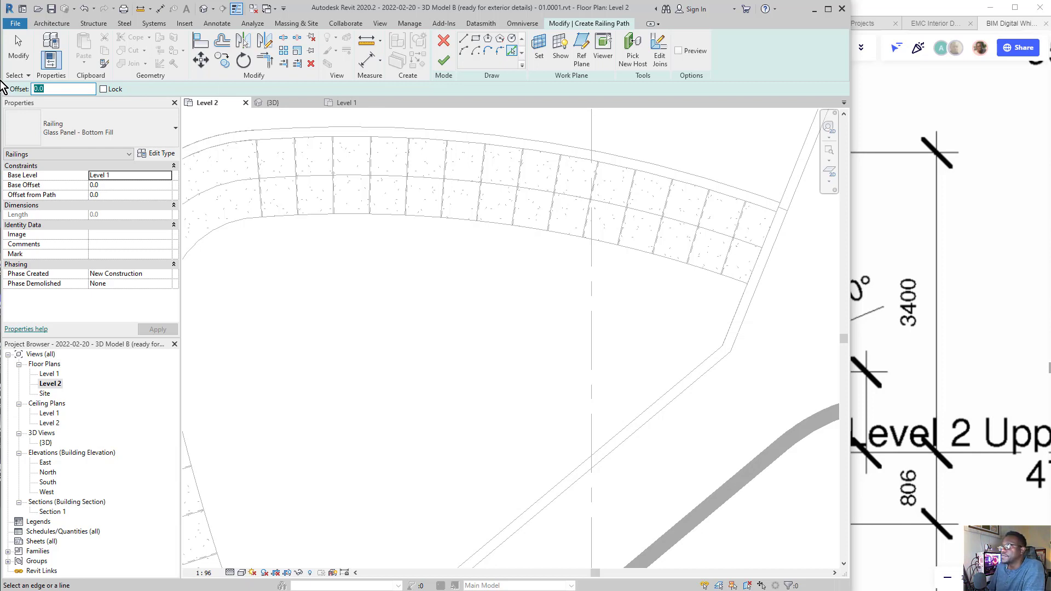
{"action": "type", "text": "100"}
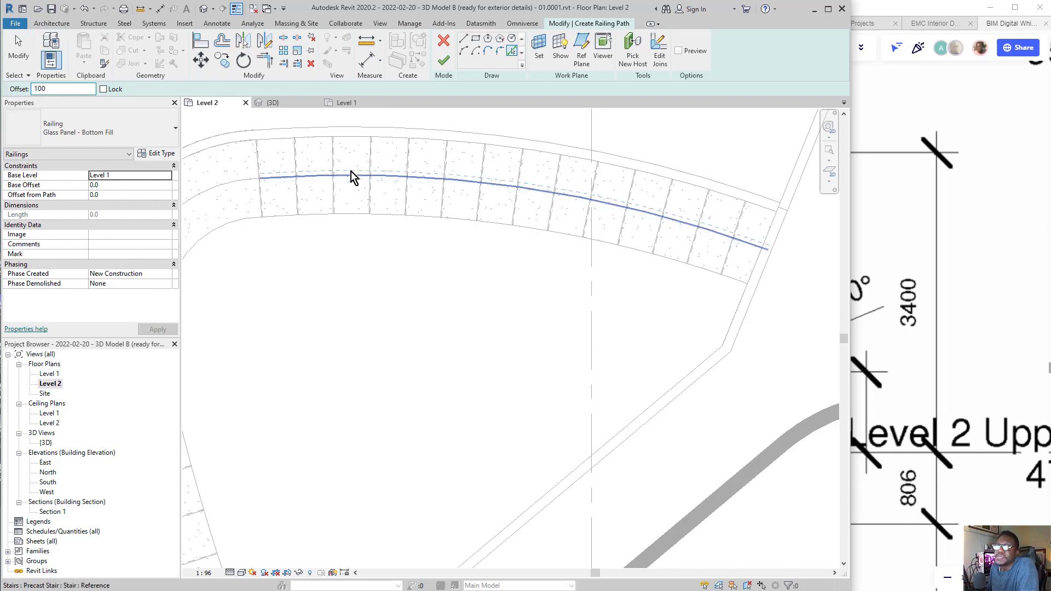
{"action": "left_click", "coordinate": [643, 172]}
Continue the path at the same offset around the opening's rounded corner and along the curved wall beside the stair's lower run
{"action": "middle_click_drag", "start_coordinate": [225, 150], "coordinate": [537, 169]}
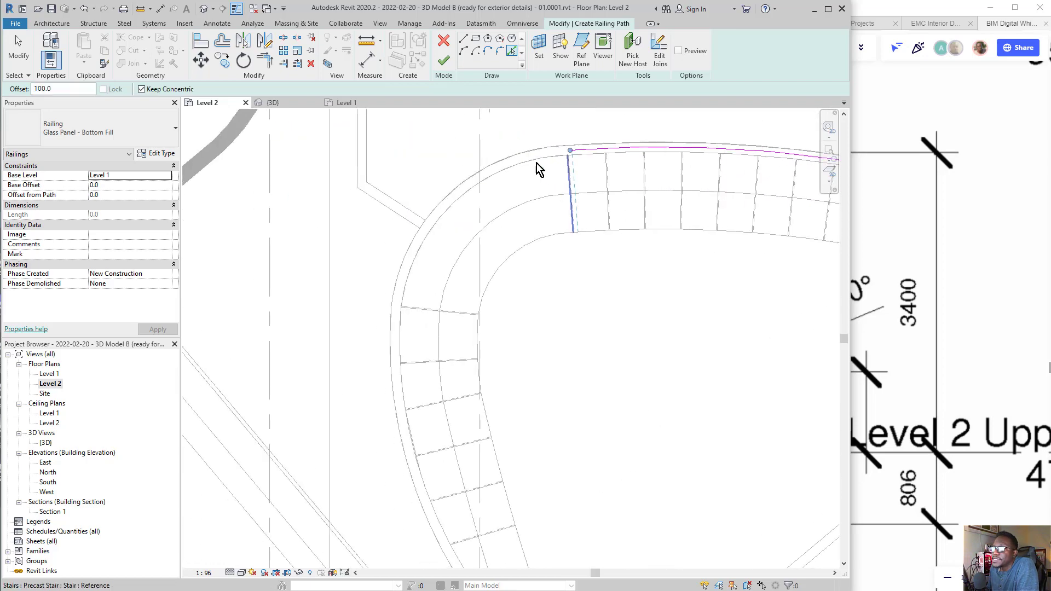
{"action": "left_click", "coordinate": [531, 163]}
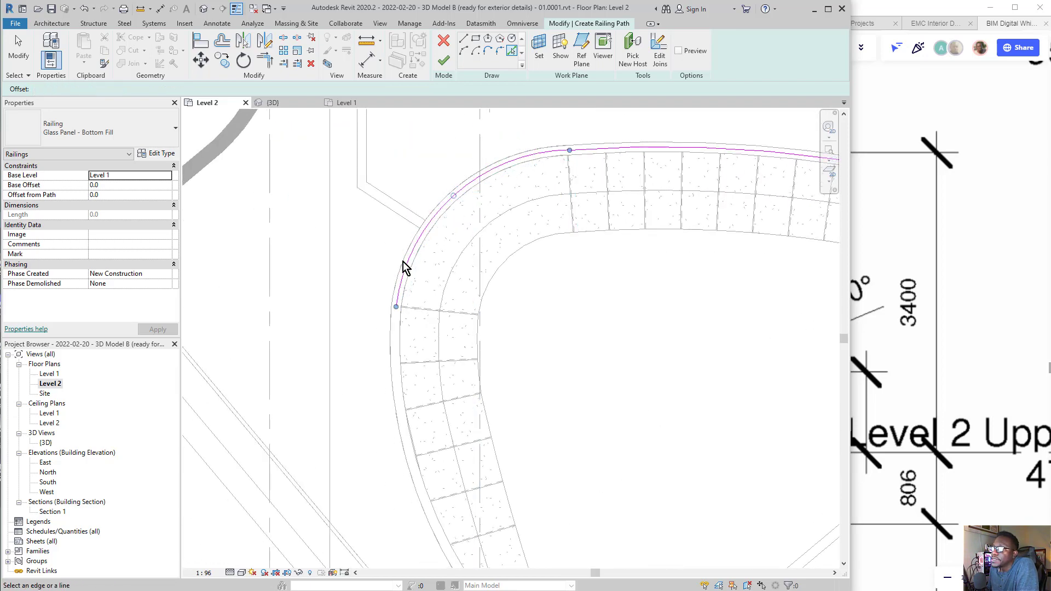
{"action": "middle_click_drag", "start_coordinate": [404, 270], "coordinate": [404, 230]}
{"action": "left_click", "coordinate": [412, 267]}
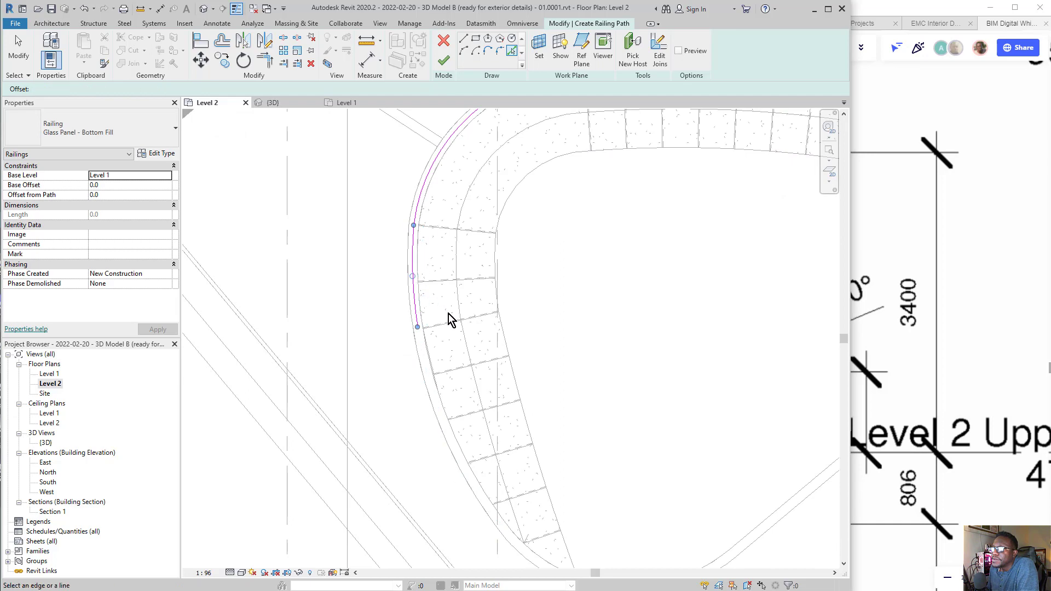
{"action": "middle_click_drag", "start_coordinate": [434, 319], "coordinate": [418, 165]}
{"action": "left_click", "coordinate": [419, 254]}
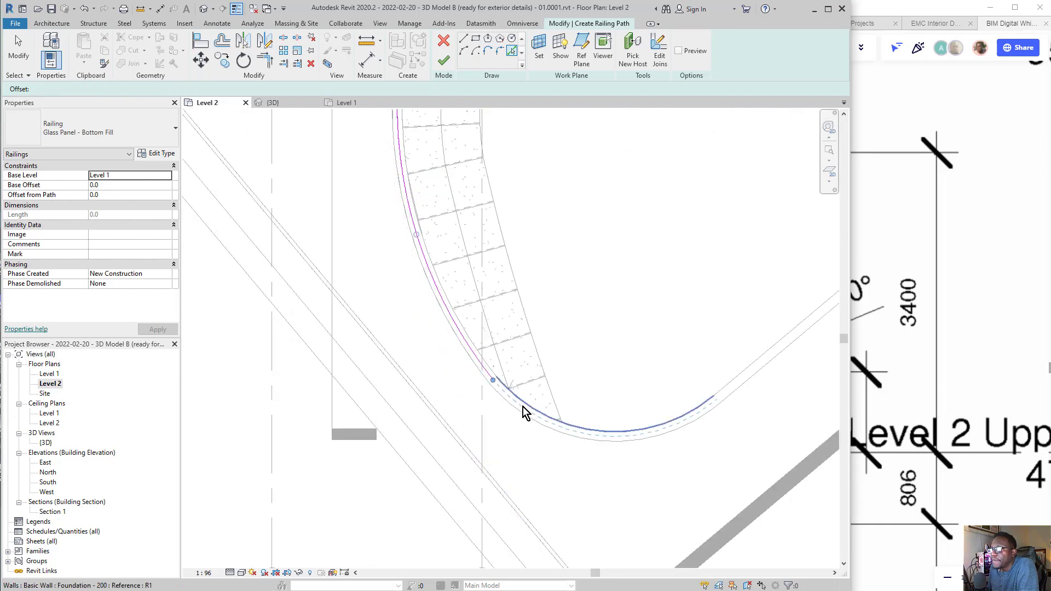
Extend the railing path around the opening's rounded lower end and along the straight diagonal wall
{"action": "left_click", "coordinate": [602, 429]}
{"action": "left_click", "coordinate": [746, 380]}
{"action": "middle_click_drag", "start_coordinate": [746, 380], "coordinate": [228, 530]}
{"action": "mouse_move", "coordinate": [544, 257]}
{"action": "middle_mouse_down"}
{"action": "mouse_move", "coordinate": [500, 458]}
{"action": "mouse_move", "coordinate": [490, 457]}
{"action": "middle_mouse_up"}
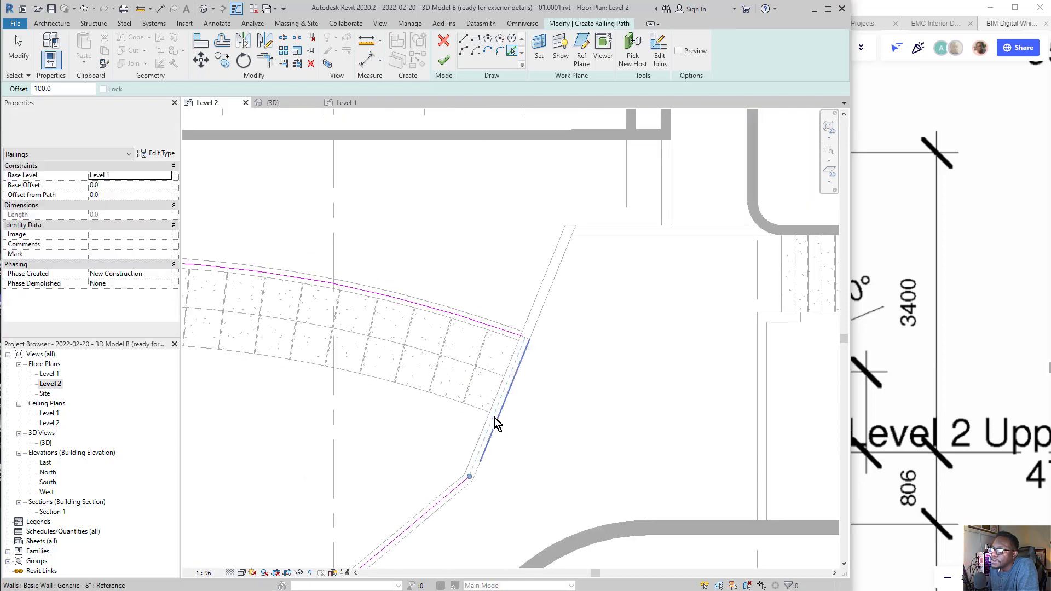
Pick the short angled end wall as a railing path line with the 100 offset
{"action": "scroll", "coordinate": [469, 488], "scroll_direction": "up", "scroll_amount": 3}
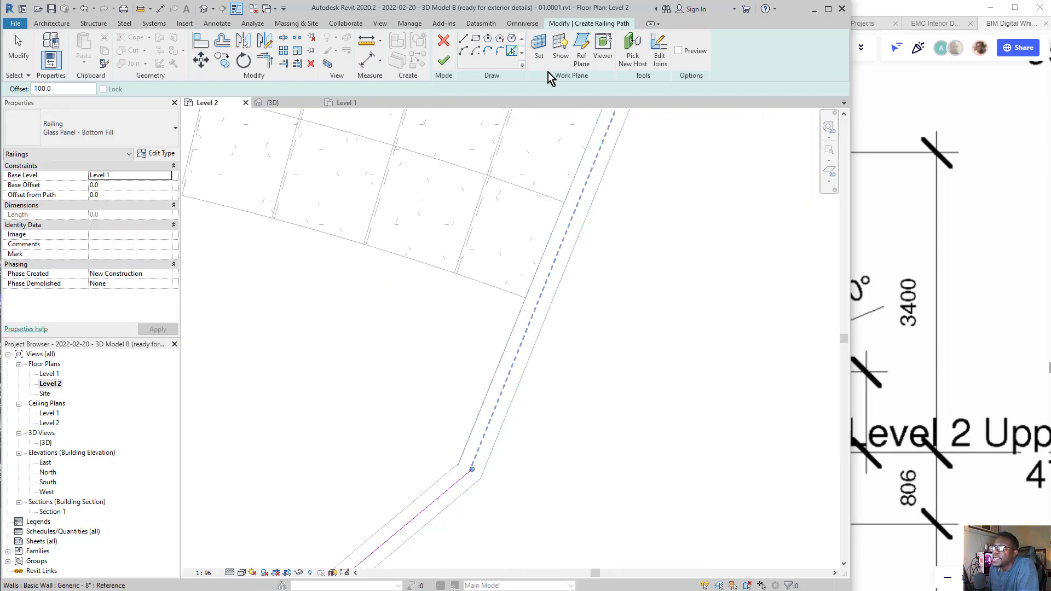
{"action": "scroll", "coordinate": [552, 268], "scroll_direction": "down", "scroll_amount": 2}
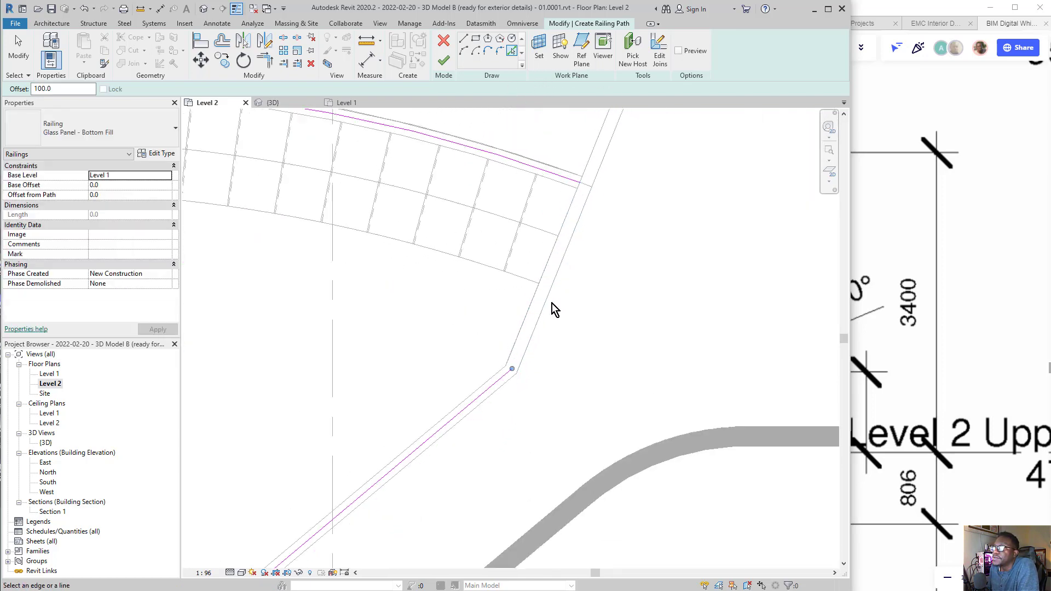
{"action": "scroll", "coordinate": [545, 327], "scroll_direction": "up", "scroll_amount": 1}
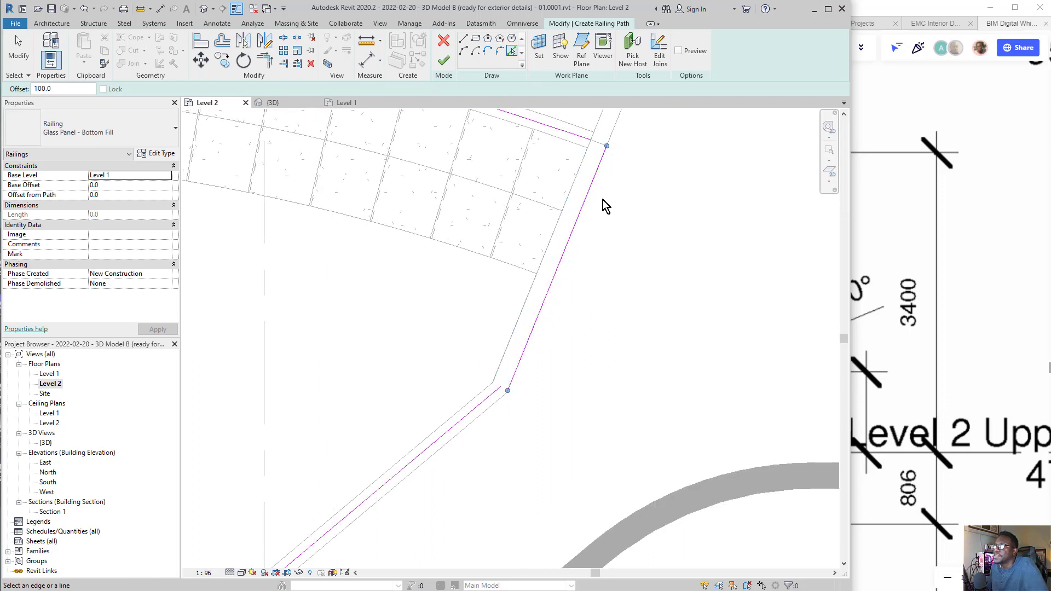
{"action": "left_click", "coordinate": [532, 353]}
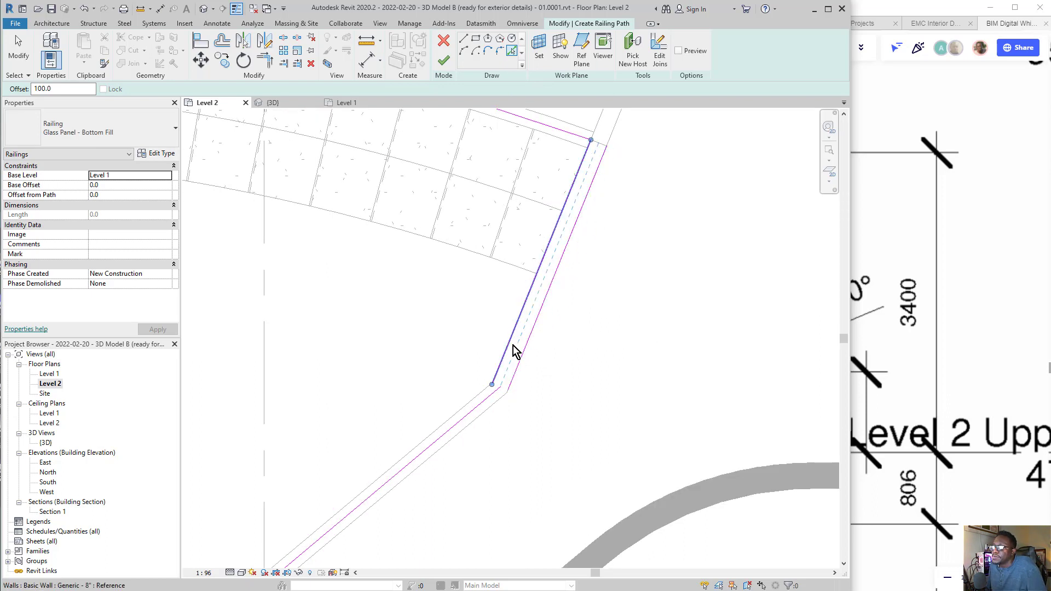
{"action": "left_click", "coordinate": [521, 354]}
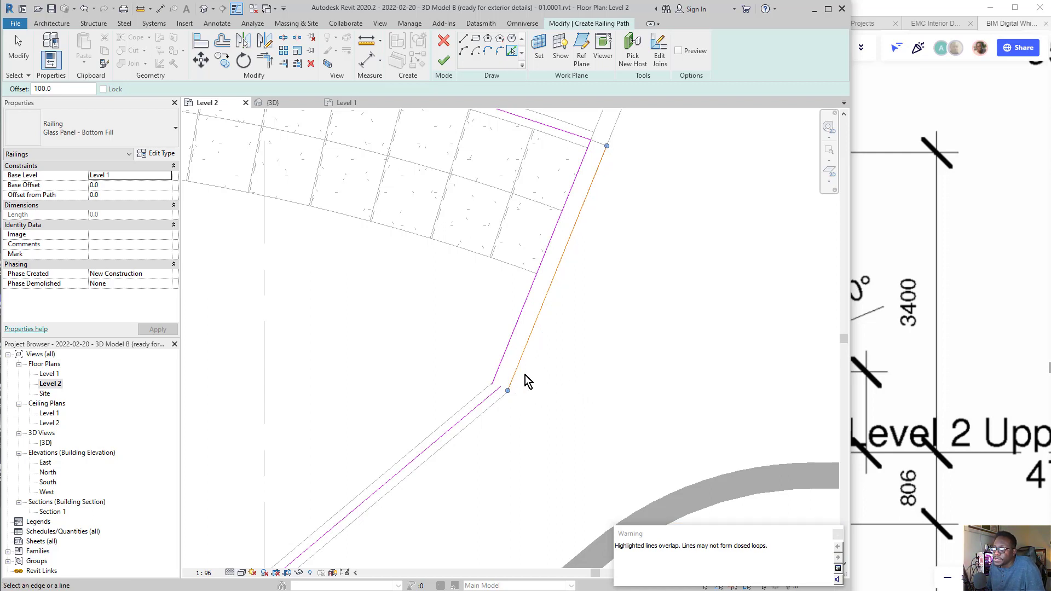
{"action": "key", "text": "Escape"}
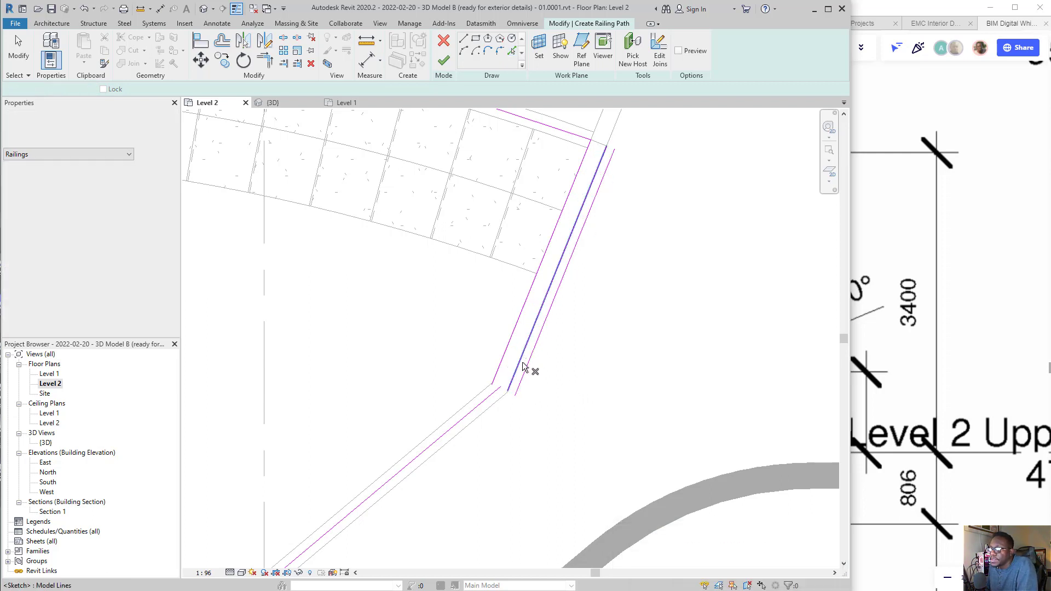
{"action": "key", "text": "Escape"}
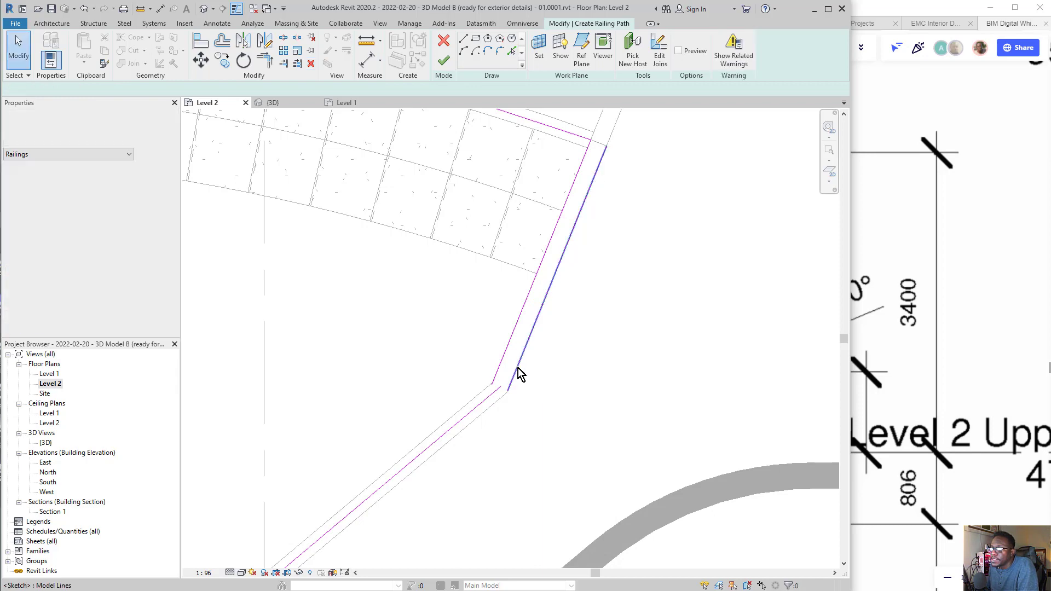
Delete the misplaced outer path line at the short end wall and align the remaining line with the wall's centre, meeting the diagonal line
{"action": "scroll", "coordinate": [517, 372], "scroll_direction": "up", "scroll_amount": 2}
{"action": "left_click", "coordinate": [520, 381]}
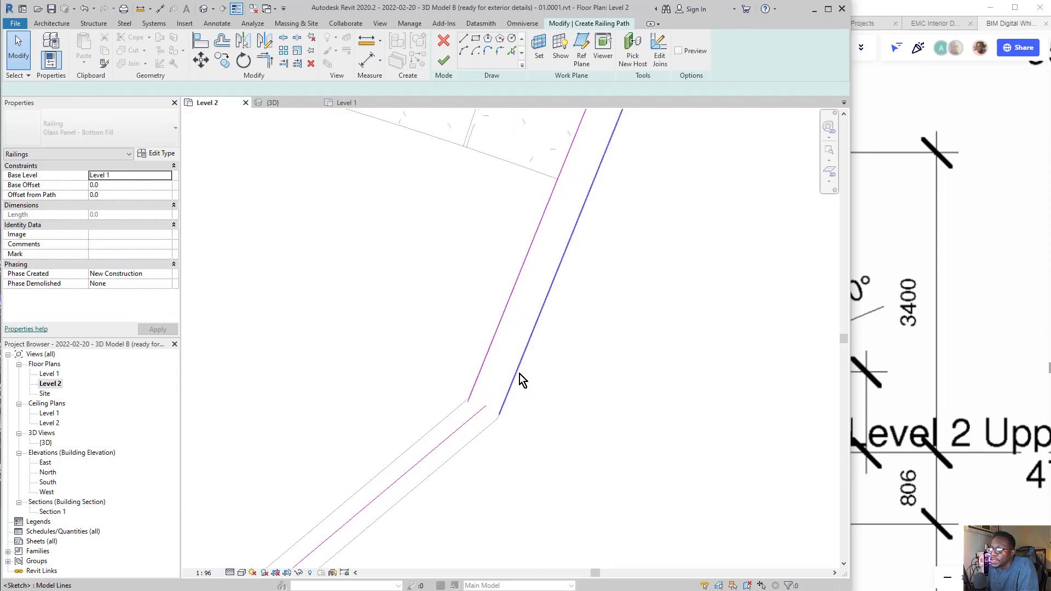
{"action": "key", "text": "Delete"}
{"action": "mouse_move", "coordinate": [500, 345]}
{"action": "left_mouse_down"}
{"action": "mouse_move", "coordinate": [516, 357]}
{"action": "mouse_move", "coordinate": [526, 404]}
{"action": "left_mouse_up"}
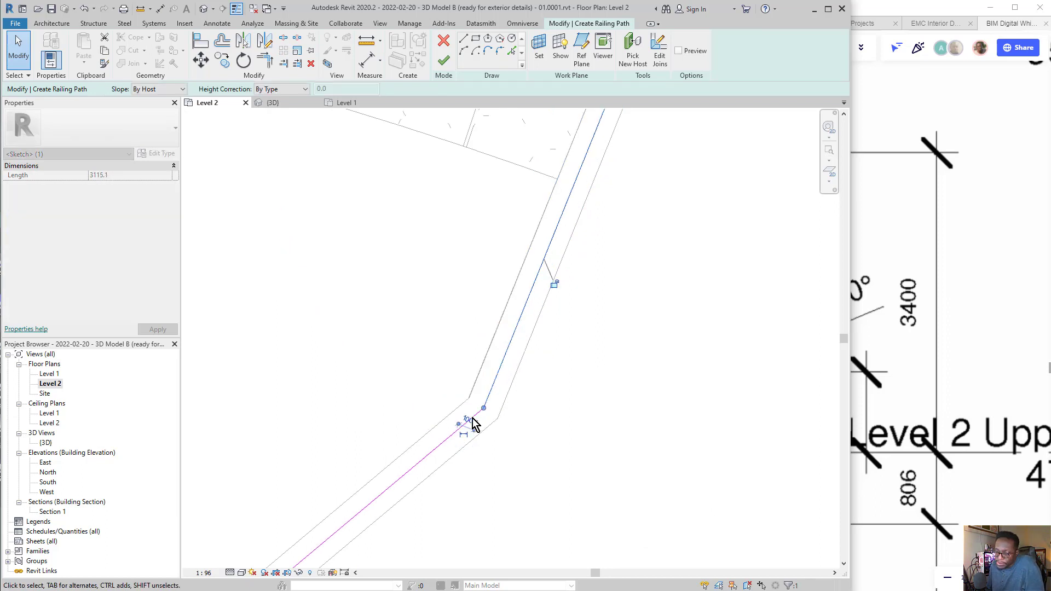
{"action": "scroll", "coordinate": [474, 435], "scroll_direction": "up", "scroll_amount": 2}
{"action": "left_click", "coordinate": [552, 450]}
Shorten the end wall's path line to about 1340 mm, stopping it at the stair's edge to leave the stair access open
{"action": "scroll", "coordinate": [477, 397], "scroll_direction": "down", "scroll_amount": 4}
{"action": "middle_click_drag", "start_coordinate": [532, 244], "coordinate": [480, 367]}
{"action": "left_click", "coordinate": [541, 236]}
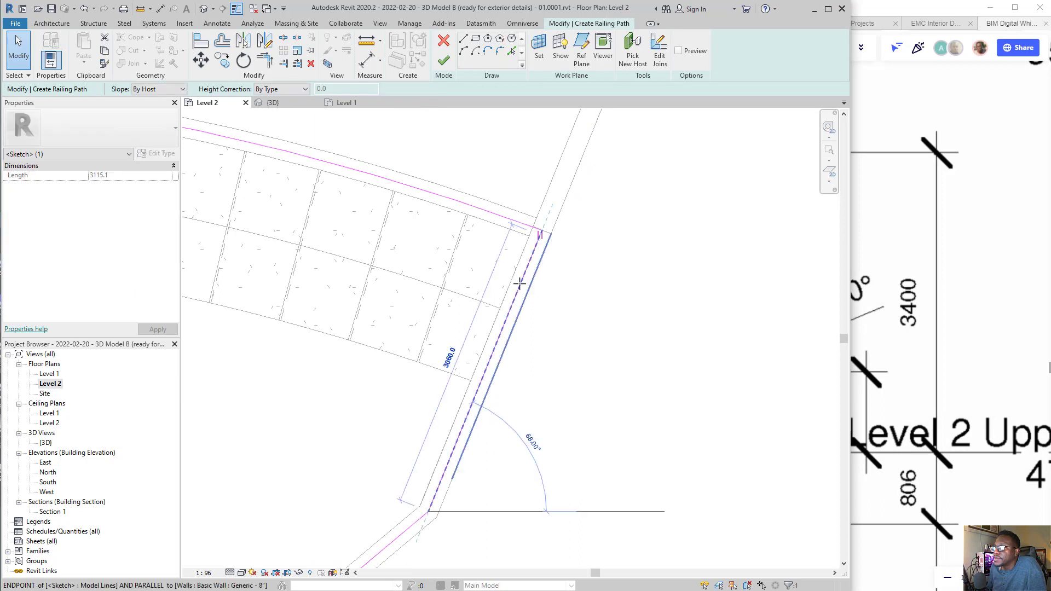
{"action": "left_click_drag", "start_coordinate": [542, 234], "coordinate": [481, 392]}
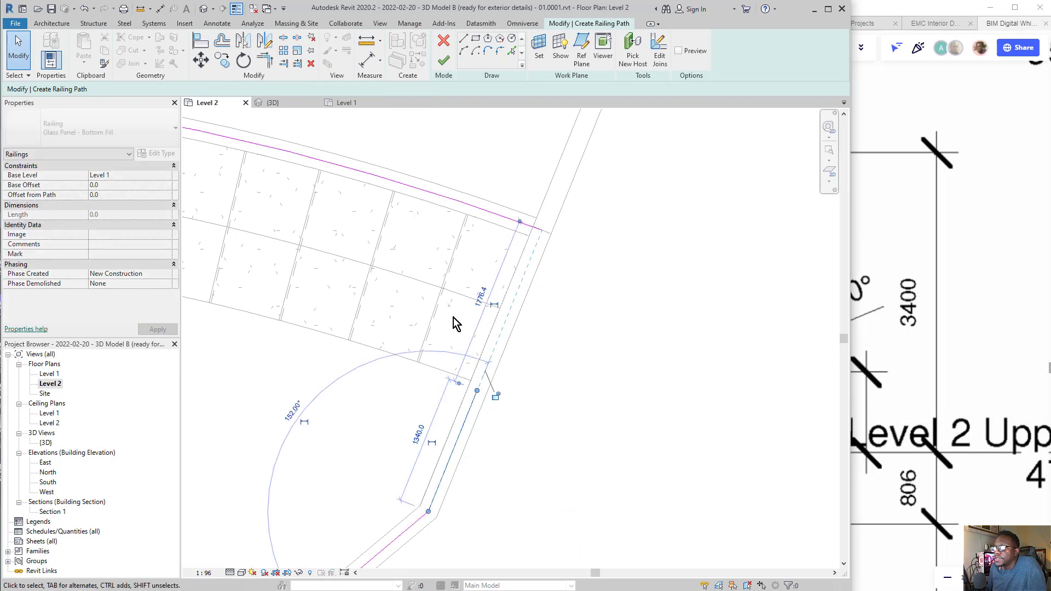
{"action": "mouse_move", "coordinate": [653, 373]}
{"action": "left_mouse_down"}
{"action": "mouse_move", "coordinate": [509, 314]}
{"action": "mouse_move", "coordinate": [363, 278]}
{"action": "left_mouse_up"}
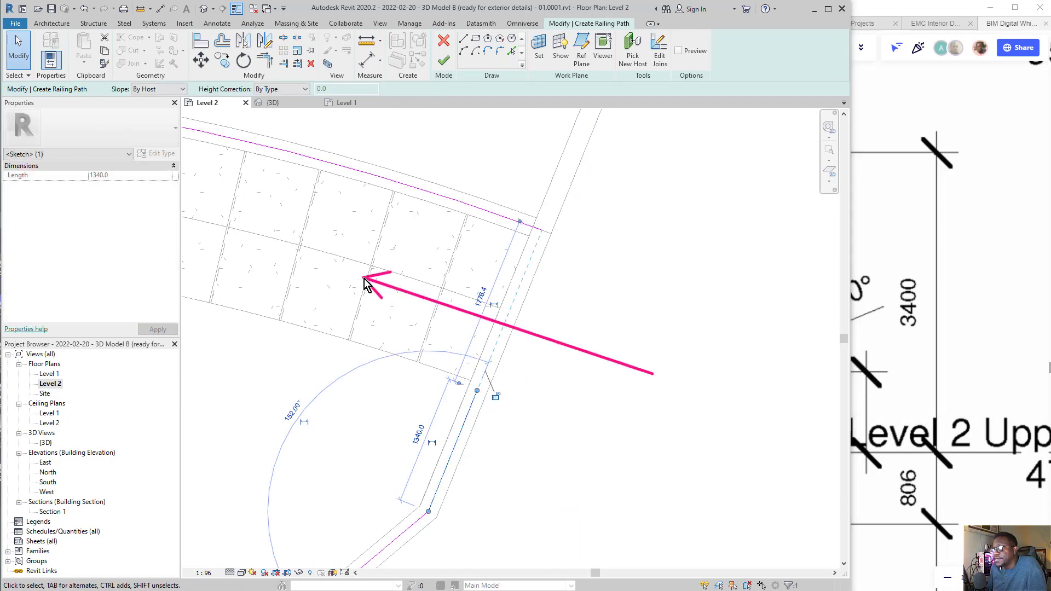
{"action": "left_click_drag", "start_coordinate": [495, 294], "coordinate": [536, 387]}
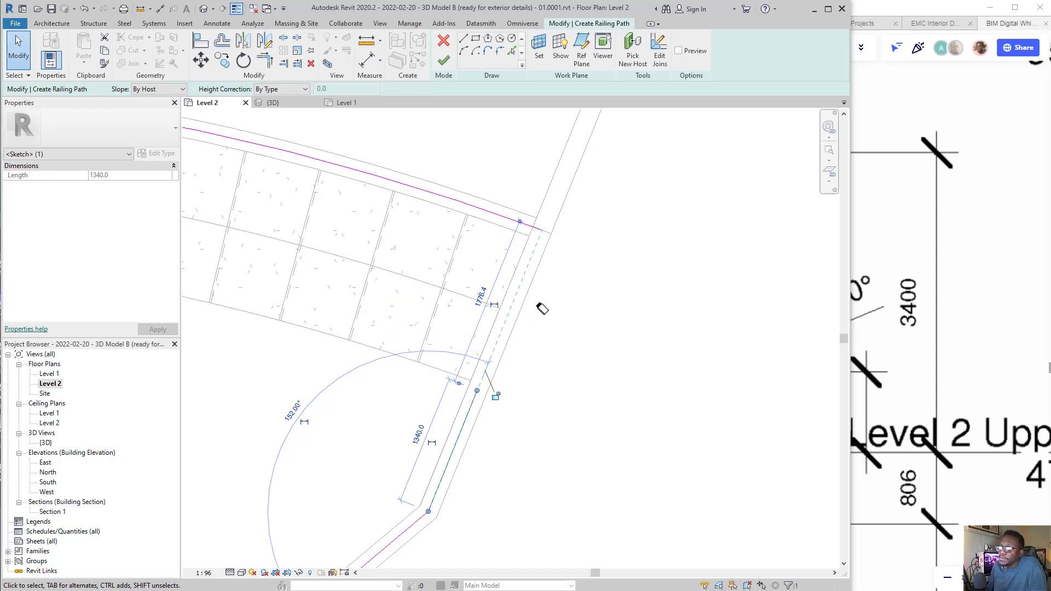
Try to finish the railing path sketch around the stair opening, and return to editing the sketch
{"action": "scroll", "coordinate": [382, 280], "scroll_direction": "down", "scroll_amount": 3}
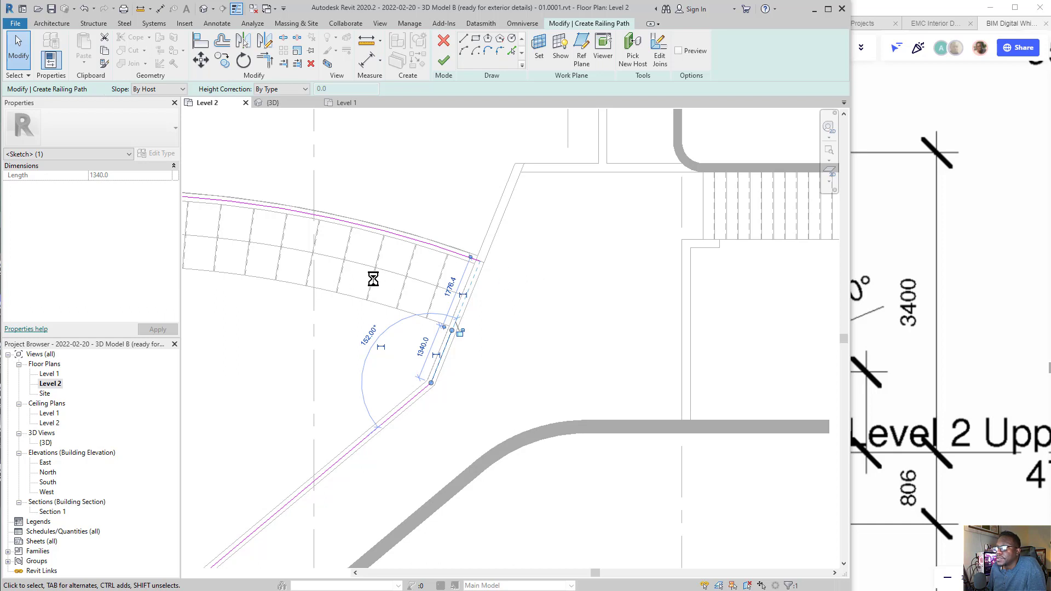
{"action": "scroll", "coordinate": [373, 278], "scroll_direction": "down", "scroll_amount": 3}
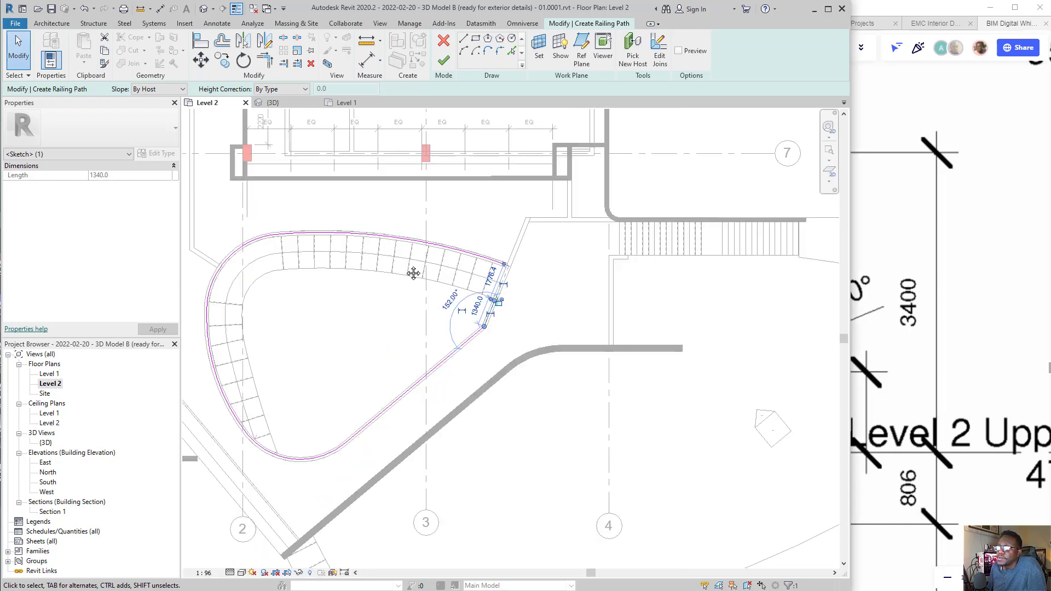
{"action": "middle_click_drag", "start_coordinate": [413, 273], "coordinate": [524, 254]}
{"action": "left_click", "coordinate": [444, 62]}
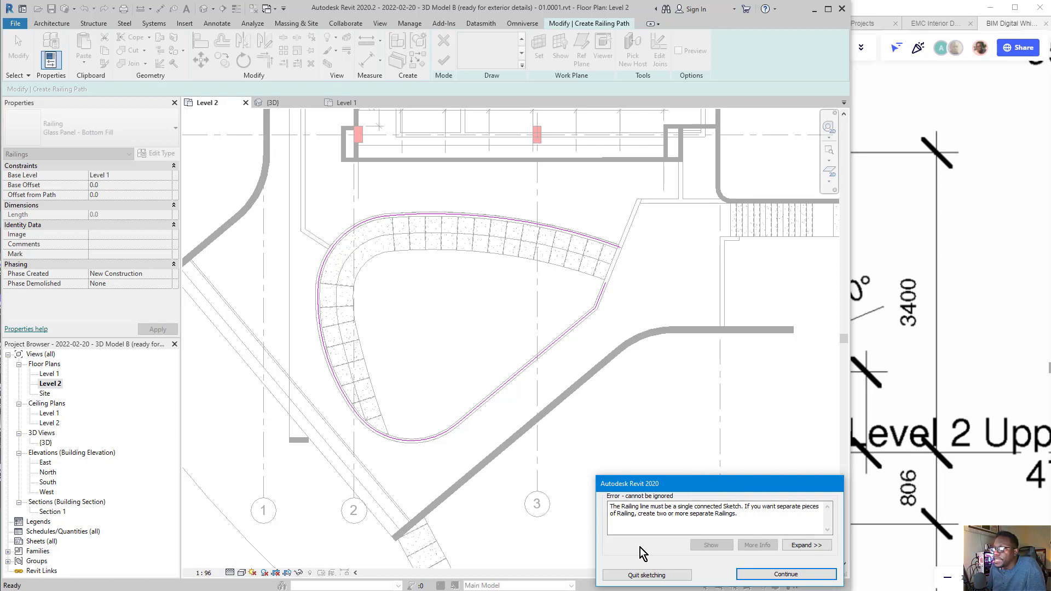
{"action": "left_click", "coordinate": [711, 466]}
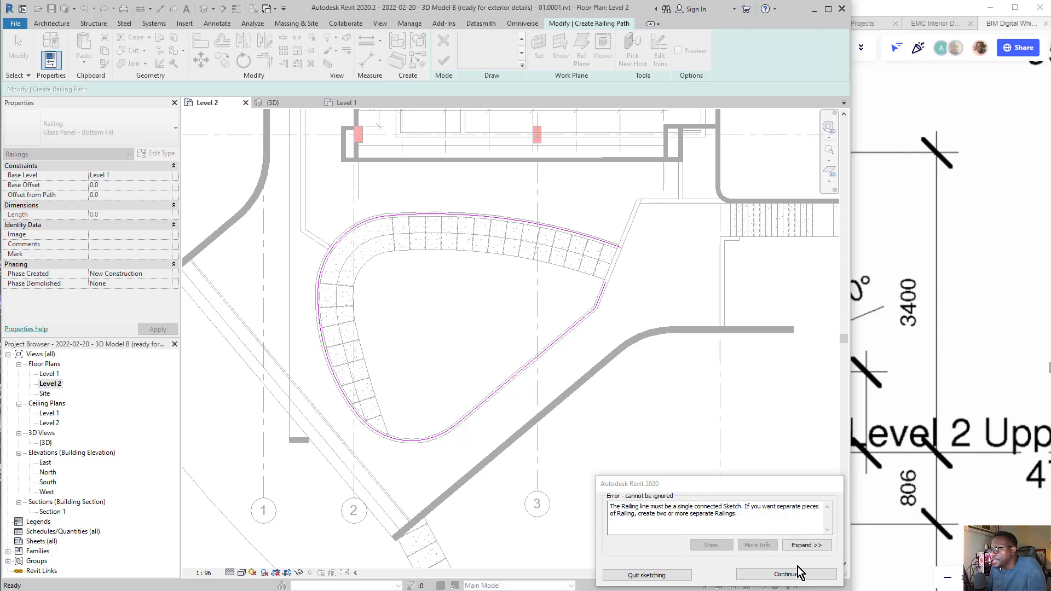
{"action": "left_click", "coordinate": [756, 575]}
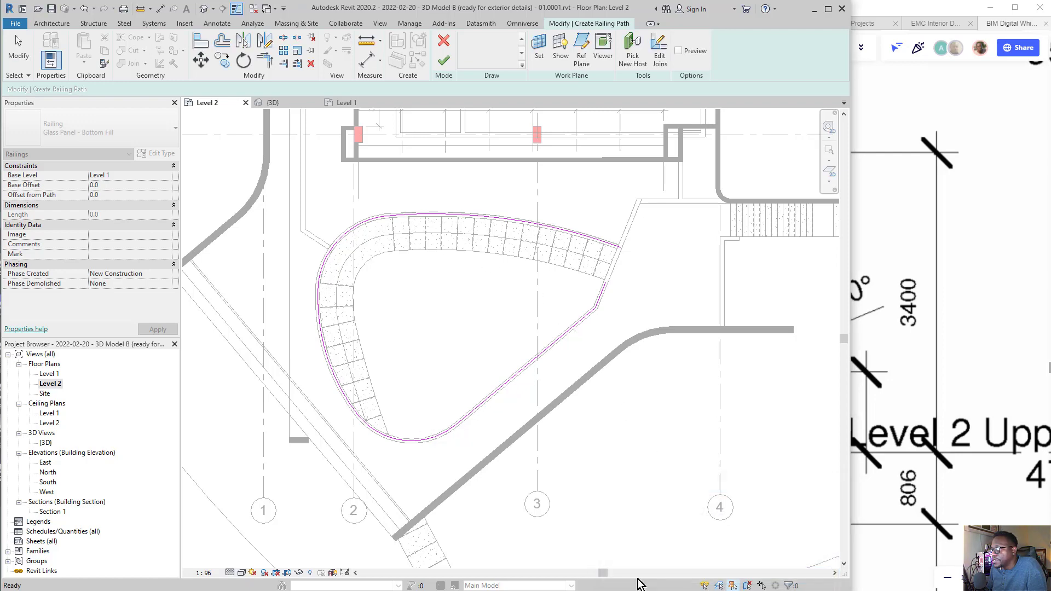
{"action": "scroll", "coordinate": [441, 429], "scroll_direction": "up", "scroll_amount": 3}
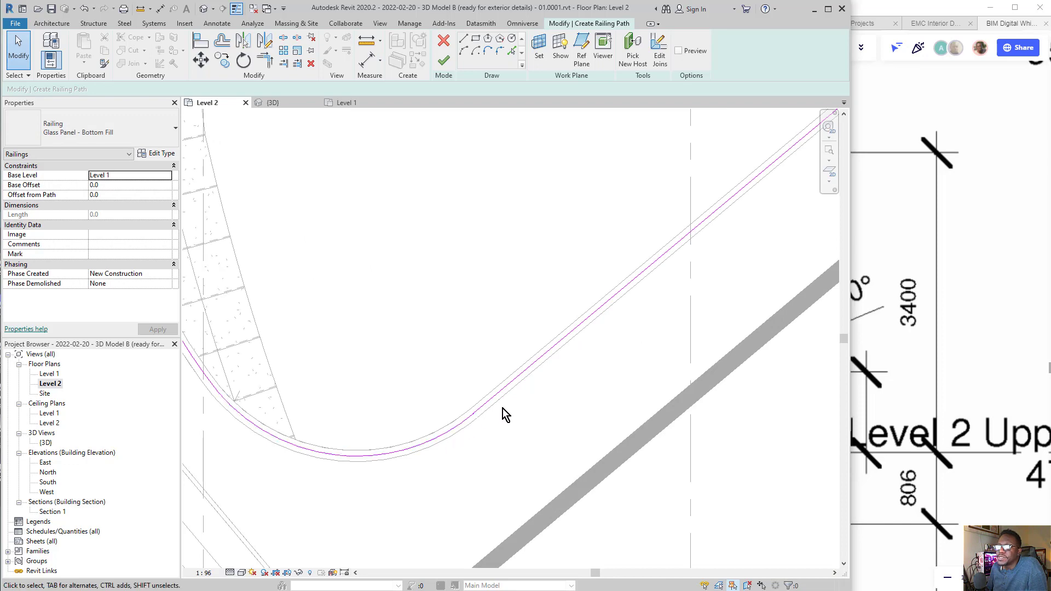
{"action": "scroll", "coordinate": [394, 441], "scroll_direction": "down", "scroll_amount": 3}
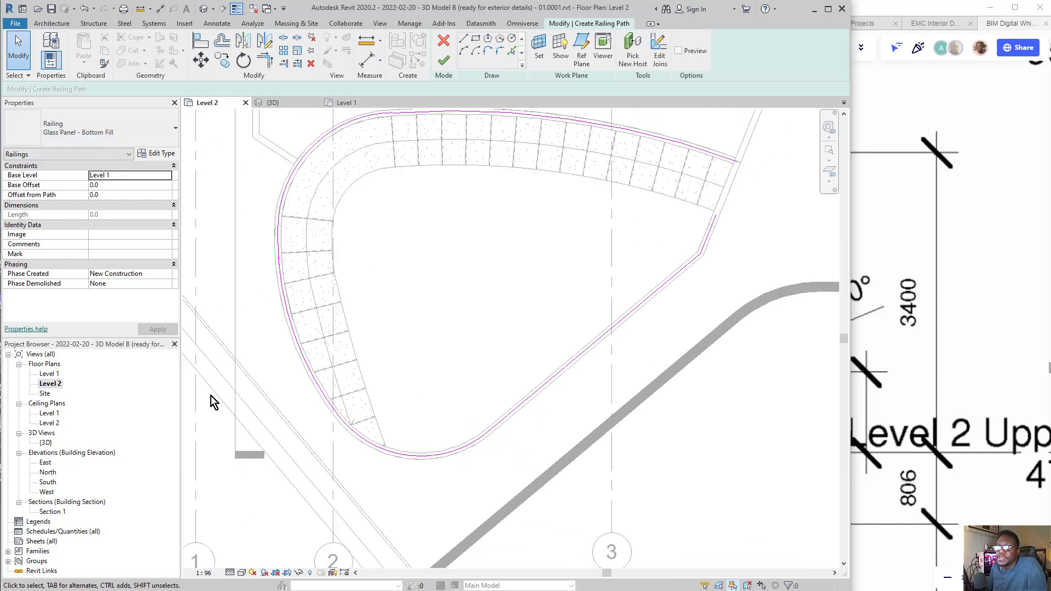
{"action": "mouse_move", "coordinate": [259, 468]}
{"action": "left_mouse_down"}
{"action": "mouse_move", "coordinate": [150, 191]}
{"action": "mouse_move", "coordinate": [114, 193]}
{"action": "left_mouse_up"}
{"action": "key", "text": "ctrl+shift+5"}
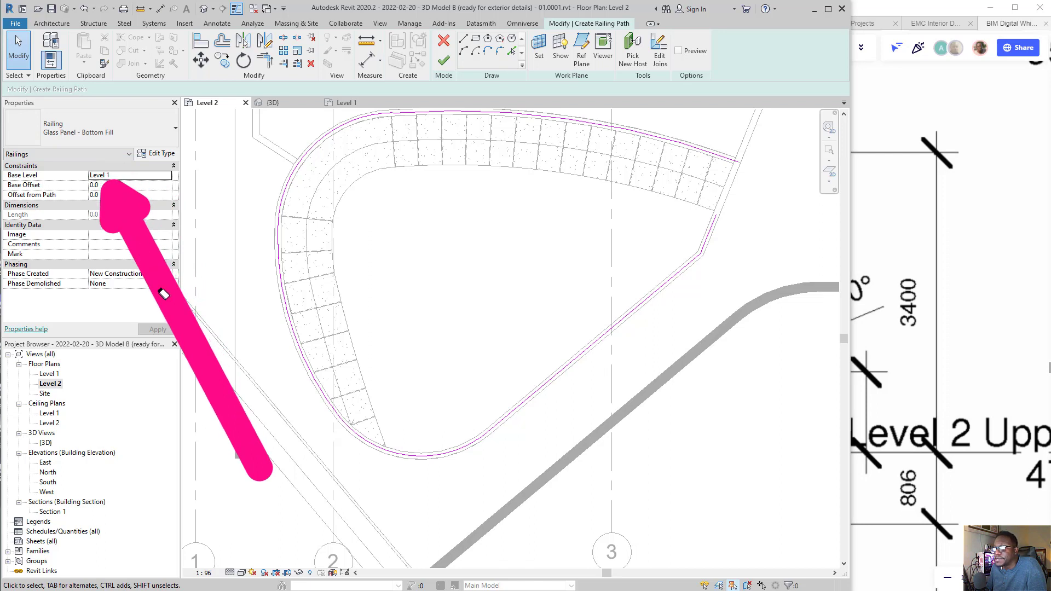
{"action": "left_click", "coordinate": [163, 294]}
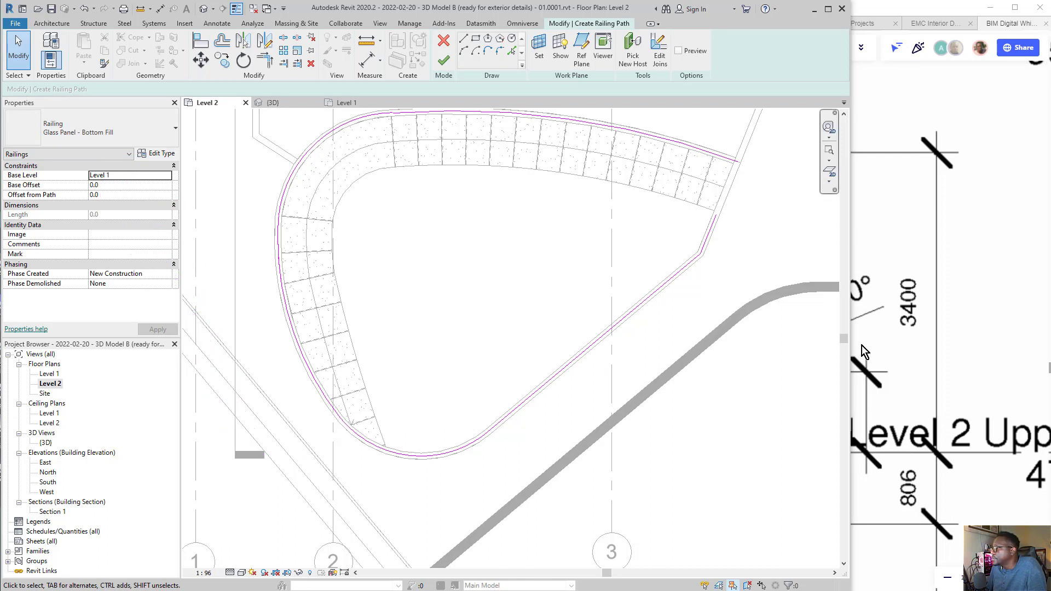
Set the railing's base level to Level 2
{"action": "mouse_move", "coordinate": [272, 567]}
{"action": "left_mouse_down"}
{"action": "mouse_move", "coordinate": [198, 384]}
{"action": "mouse_move", "coordinate": [98, 184]}
{"action": "left_mouse_up"}
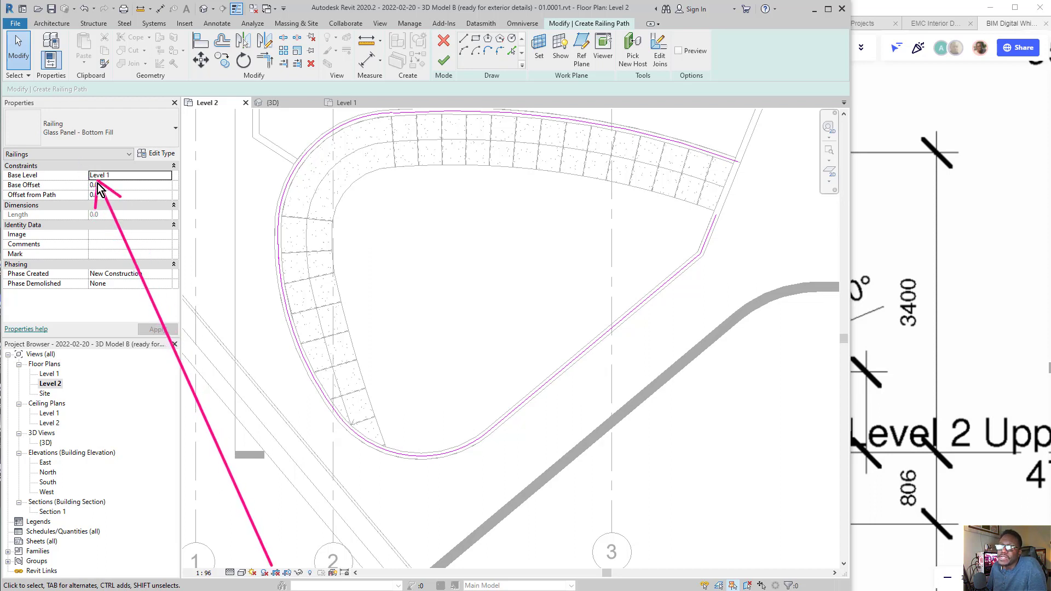
{"action": "left_click", "coordinate": [143, 175]}
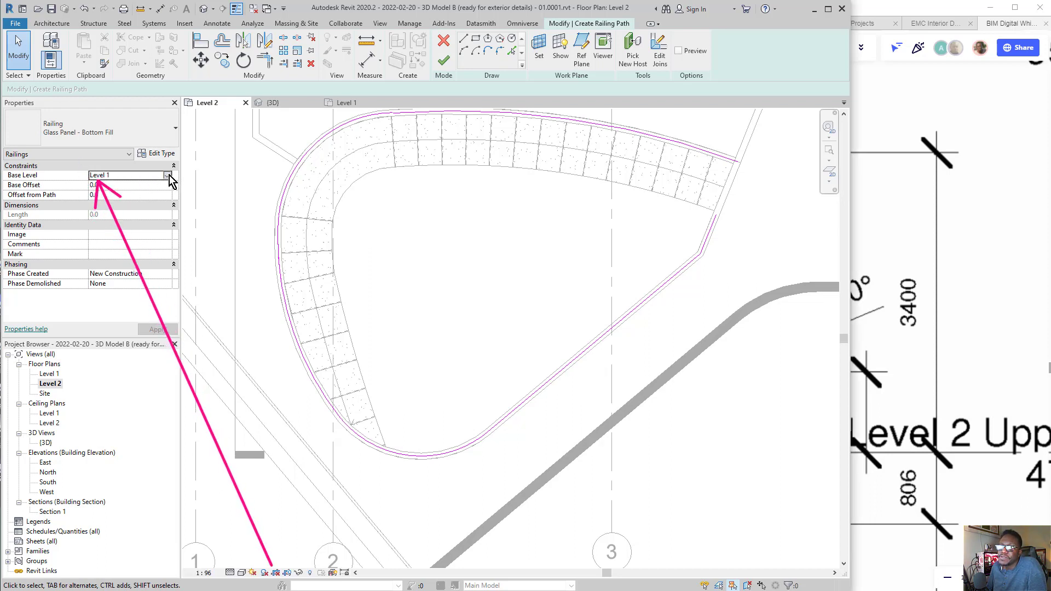
{"action": "left_click", "coordinate": [168, 175]}
{"action": "scroll", "coordinate": [113, 236], "scroll_direction": "down", "scroll_amount": 1}
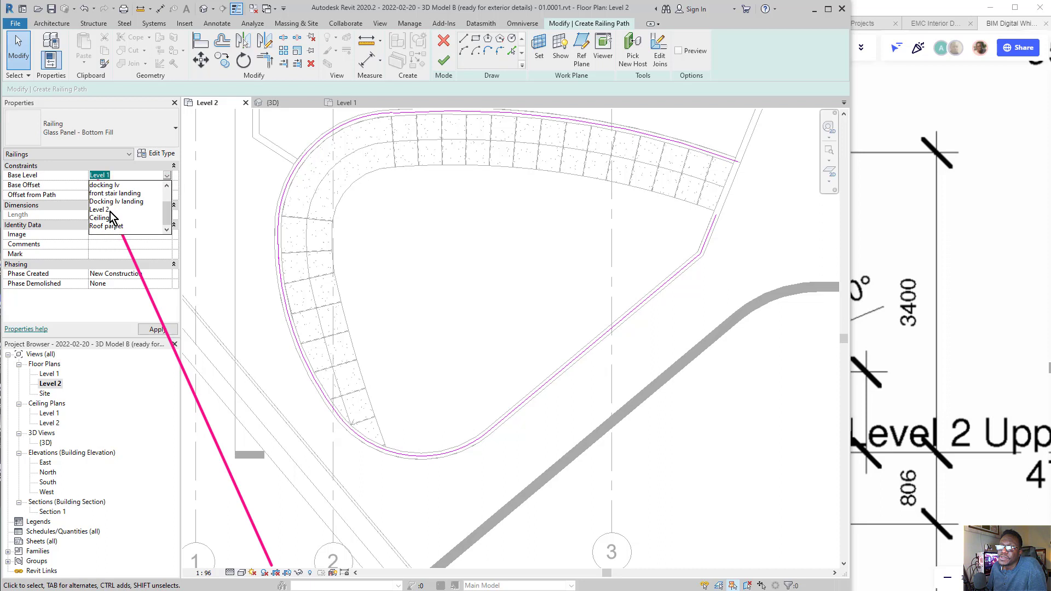
{"action": "left_click", "coordinate": [109, 210]}
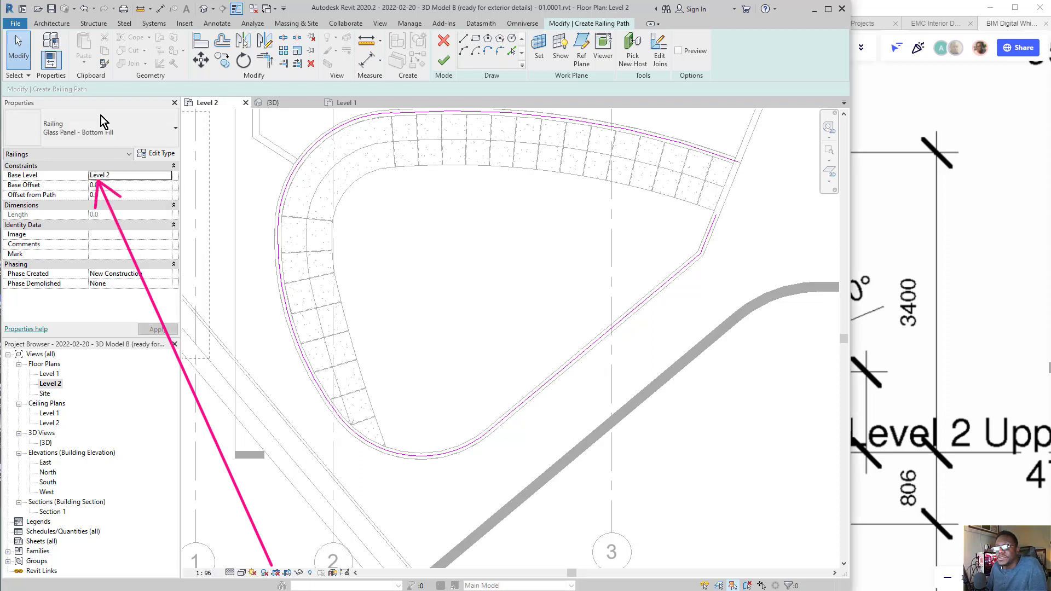
{"action": "left_click_drag", "start_coordinate": [153, 283], "coordinate": [90, 142]}
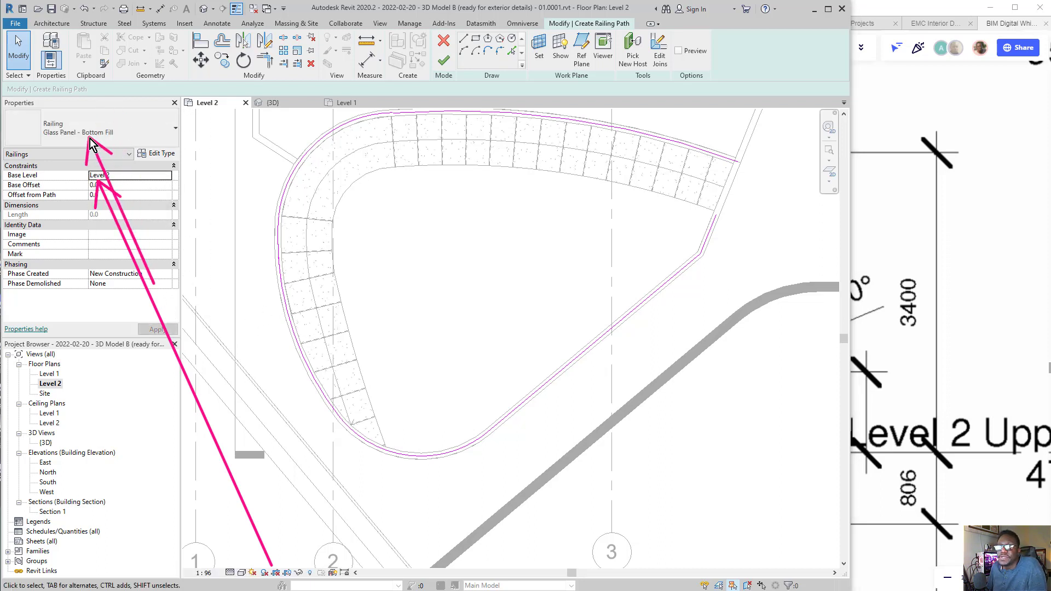
{"action": "mouse_move", "coordinate": [126, 202]}
{"action": "left_mouse_down"}
{"action": "mouse_move", "coordinate": [47, 208]}
{"action": "mouse_move", "coordinate": [243, 226]}
{"action": "left_mouse_up"}
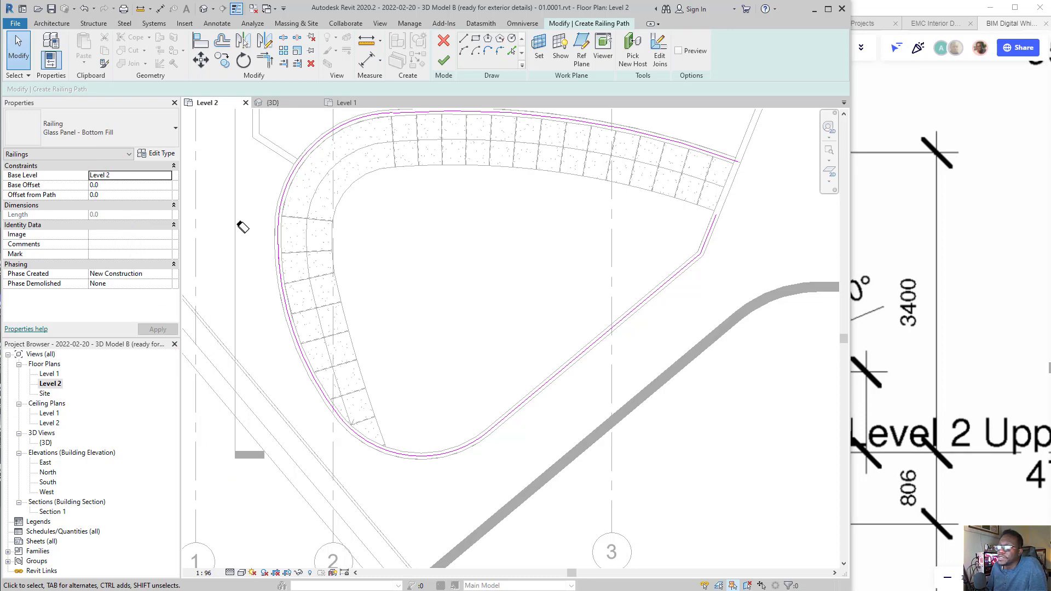
Check the balustrade in the reference photo on the whiteboard and change the railing type to Guardrail - Pipe
{"action": "scroll", "coordinate": [940, 319], "scroll_direction": "down", "scroll_amount": 6}
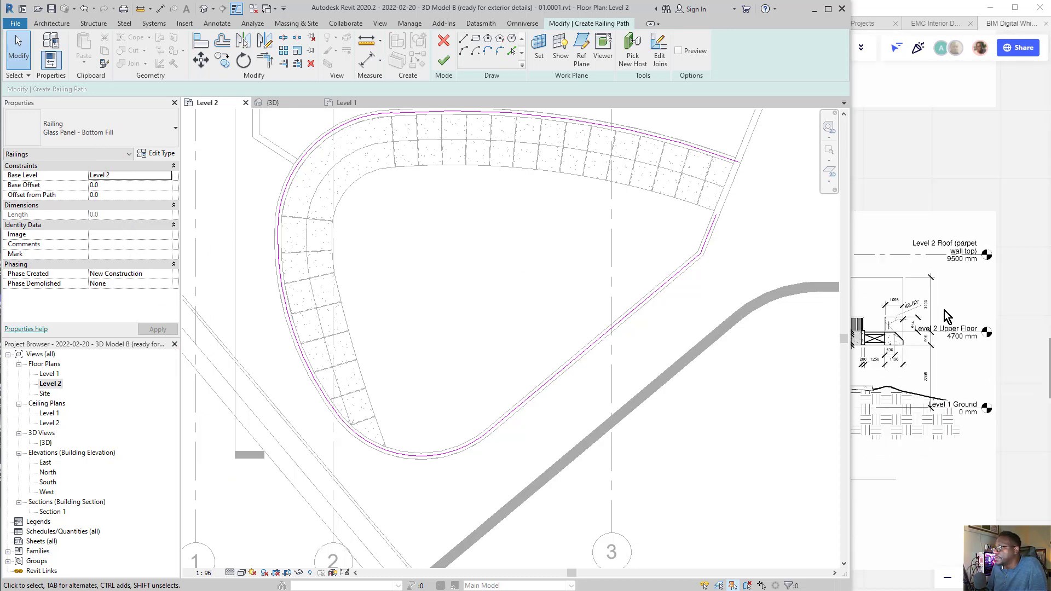
{"action": "scroll", "coordinate": [951, 473], "scroll_direction": "up", "scroll_amount": 5}
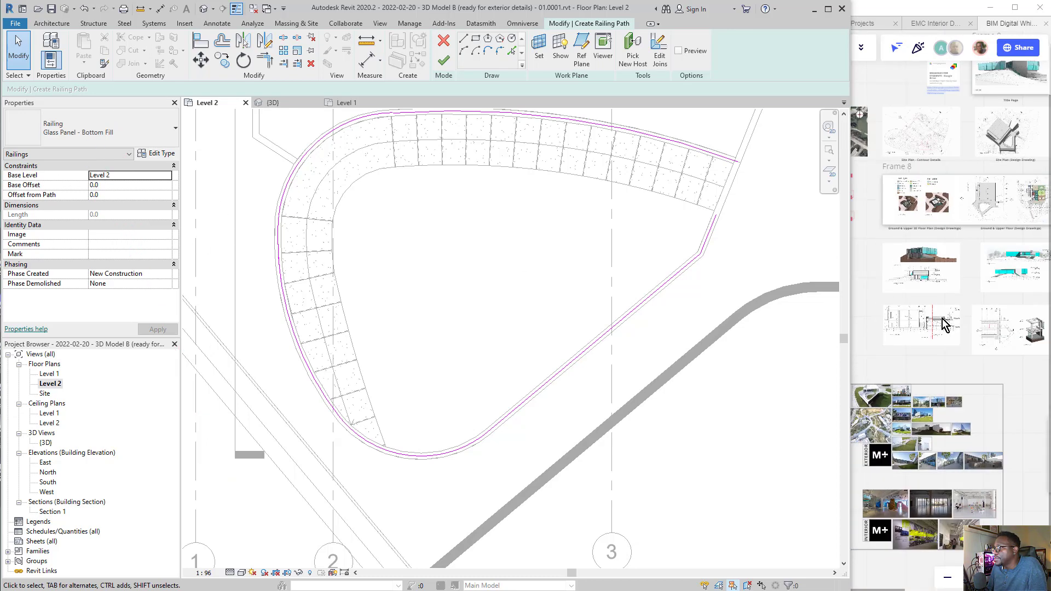
{"action": "scroll", "coordinate": [985, 454], "scroll_direction": "up", "scroll_amount": 8}
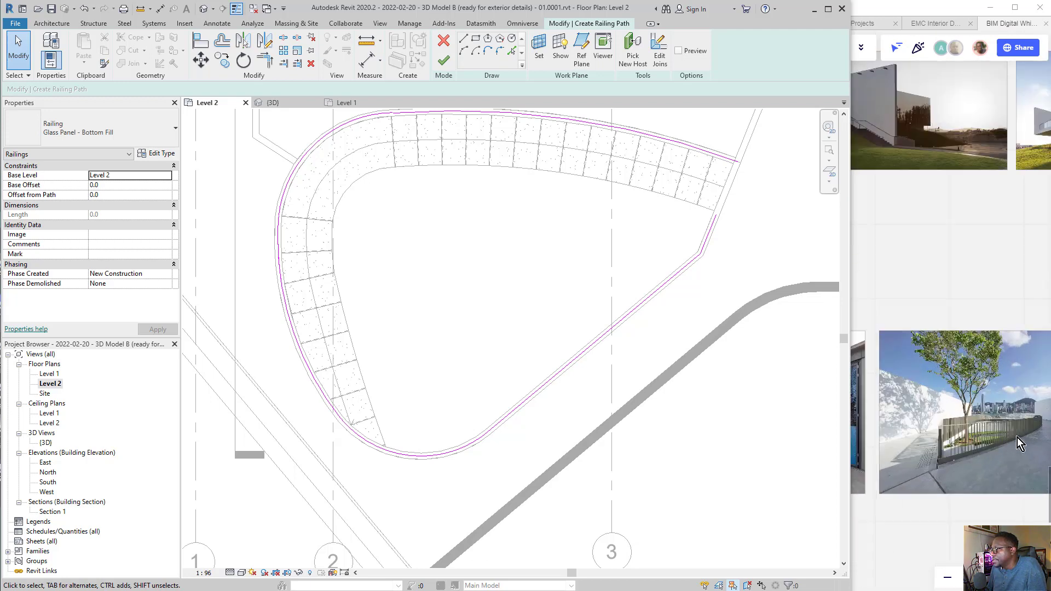
{"action": "scroll", "coordinate": [939, 517], "scroll_direction": "up", "scroll_amount": 2}
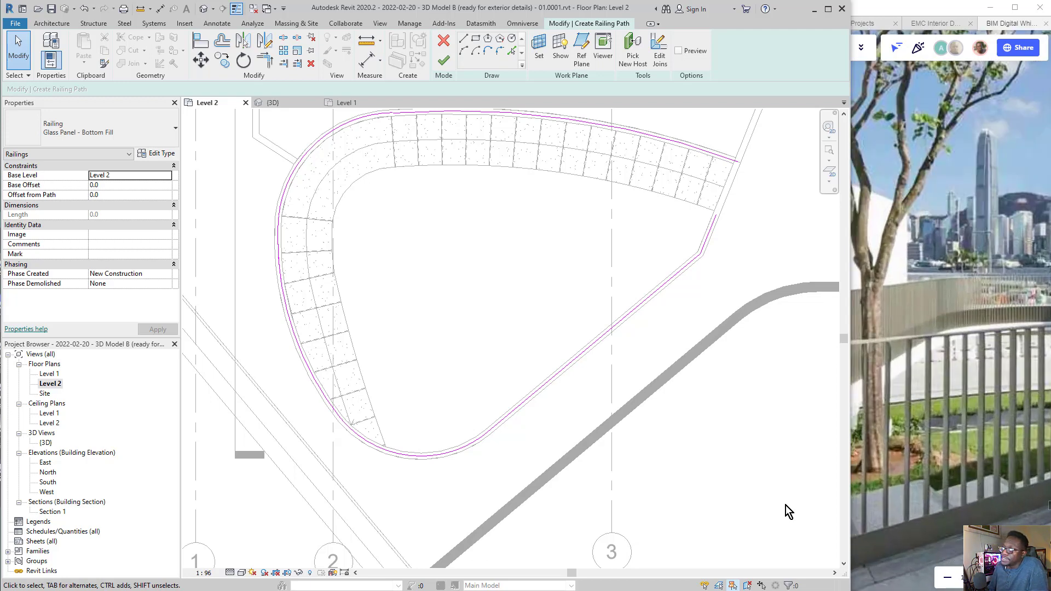
{"action": "left_click", "coordinate": [111, 144]}
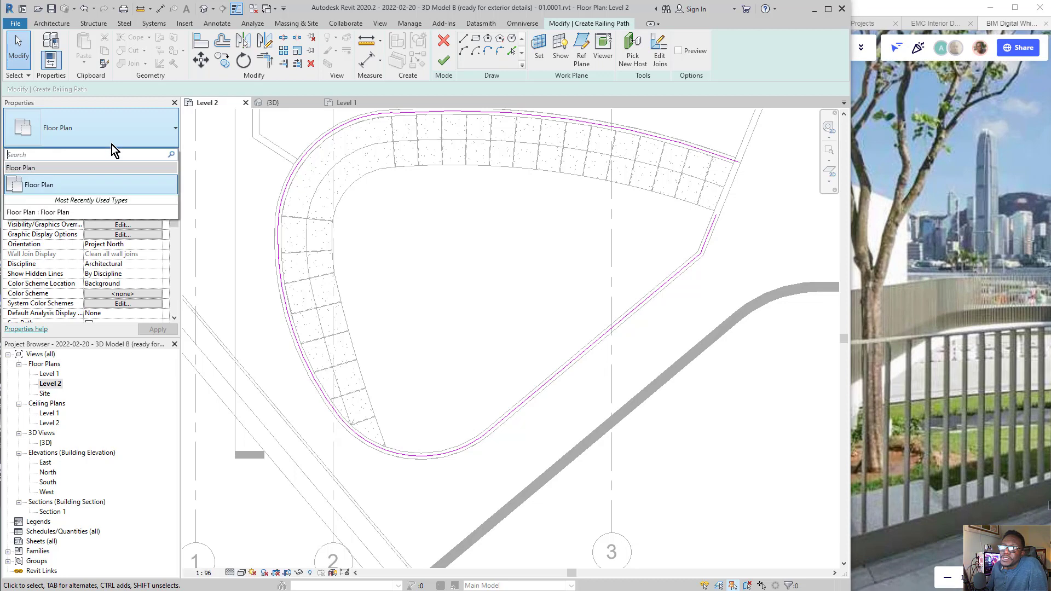
{"action": "left_click", "coordinate": [116, 133]}
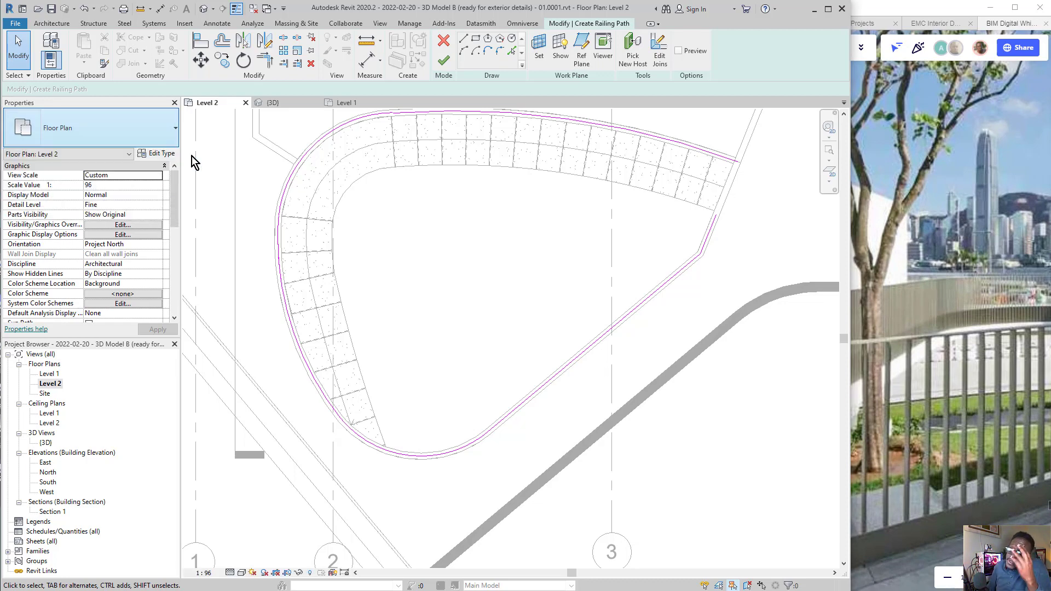
{"action": "left_click", "coordinate": [252, 205]}
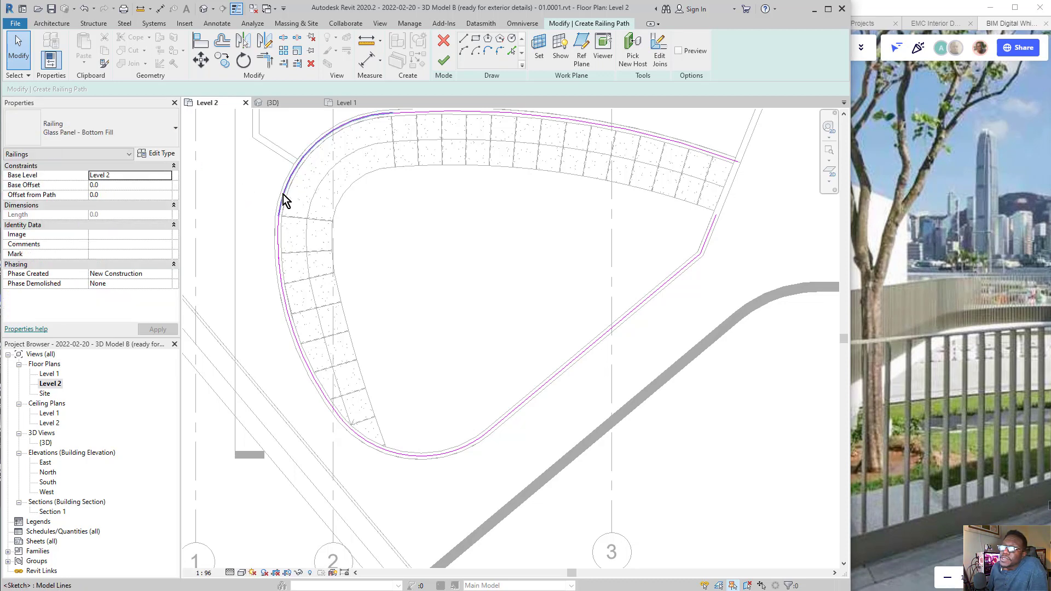
{"action": "left_click", "coordinate": [107, 132]}
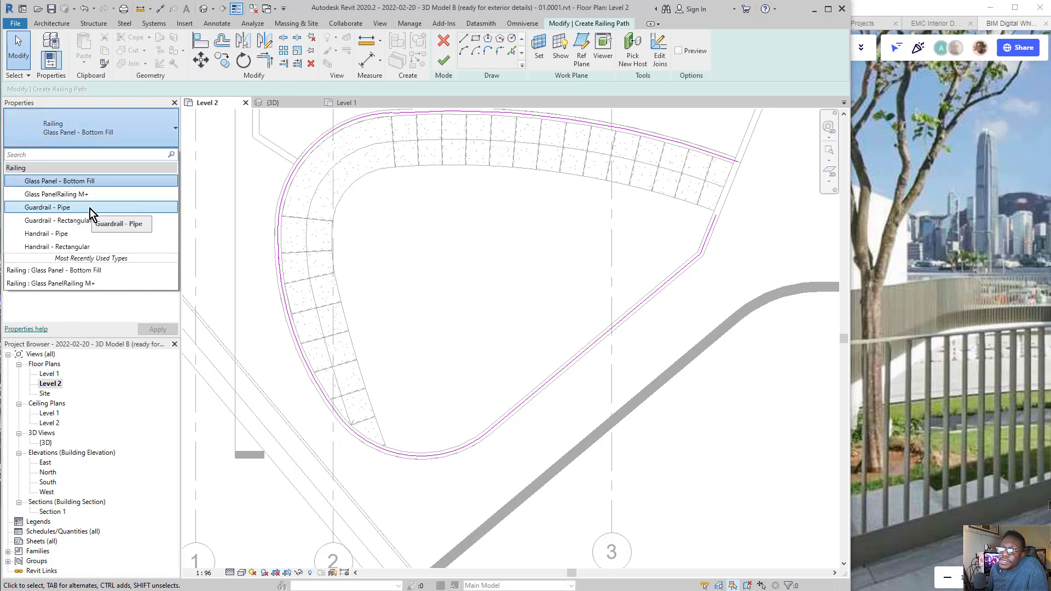
{"action": "left_click", "coordinate": [50, 207]}
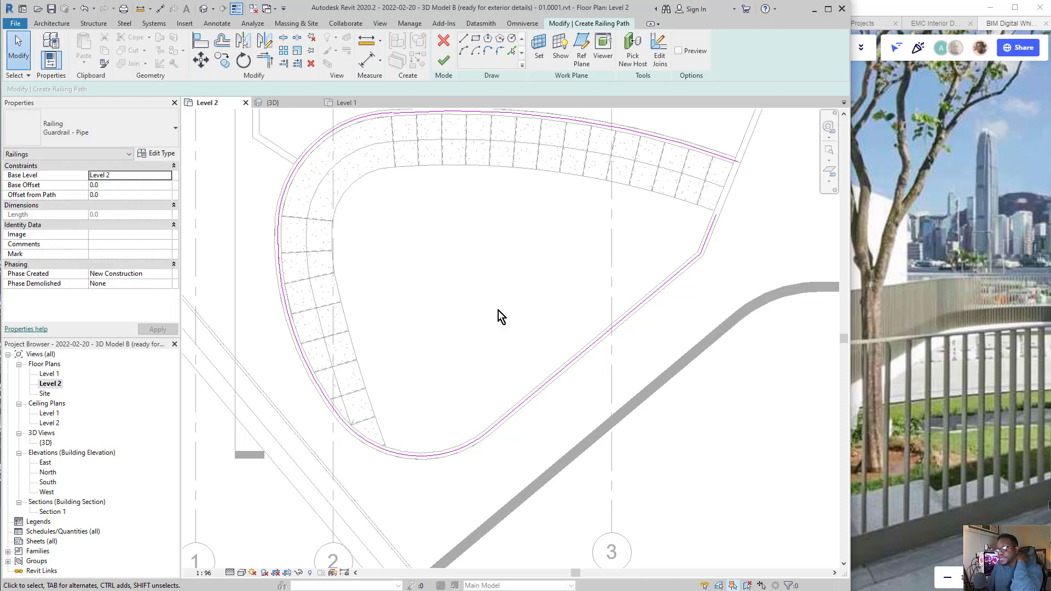
Pull back the upper end of the path arc beside the stair's lower flight, shortening it to about 3045 mm
{"action": "scroll", "coordinate": [494, 441], "scroll_direction": "up", "scroll_amount": 10}
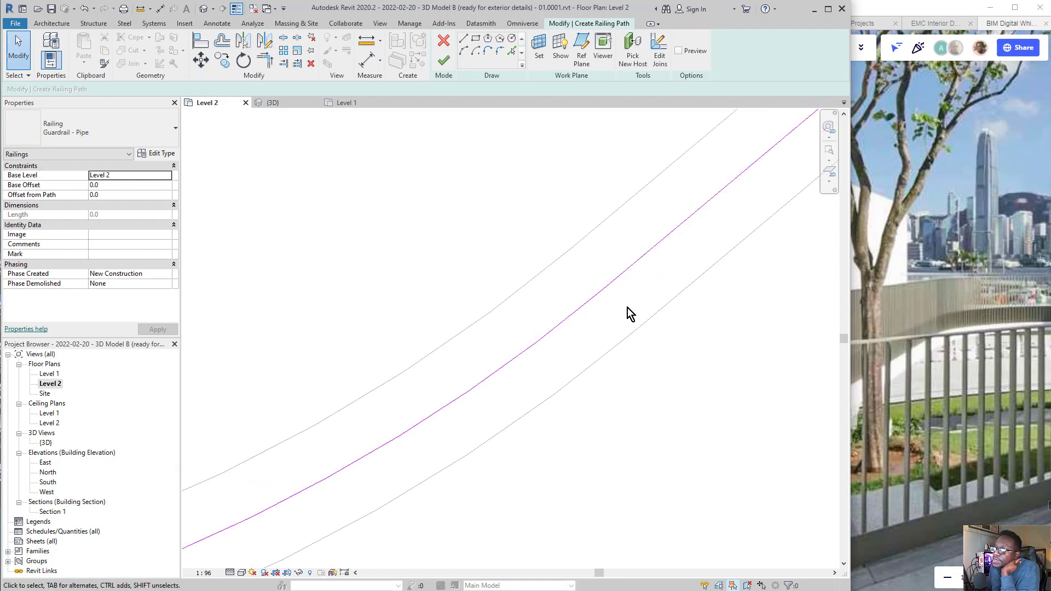
{"action": "scroll", "coordinate": [629, 313], "scroll_direction": "down", "scroll_amount": 3}
{"action": "scroll", "coordinate": [624, 314], "scroll_direction": "down", "scroll_amount": 3}
{"action": "middle_click_drag", "start_coordinate": [386, 278], "coordinate": [495, 471]}
{"action": "middle_click_drag", "start_coordinate": [376, 236], "coordinate": [384, 392]}
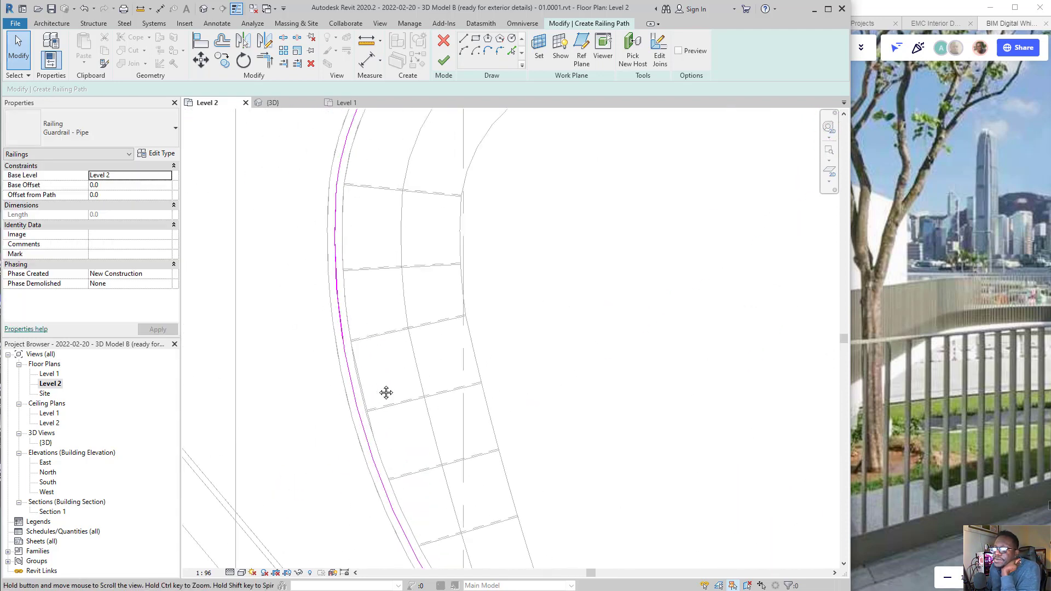
{"action": "scroll", "coordinate": [338, 294], "scroll_direction": "up", "scroll_amount": 3}
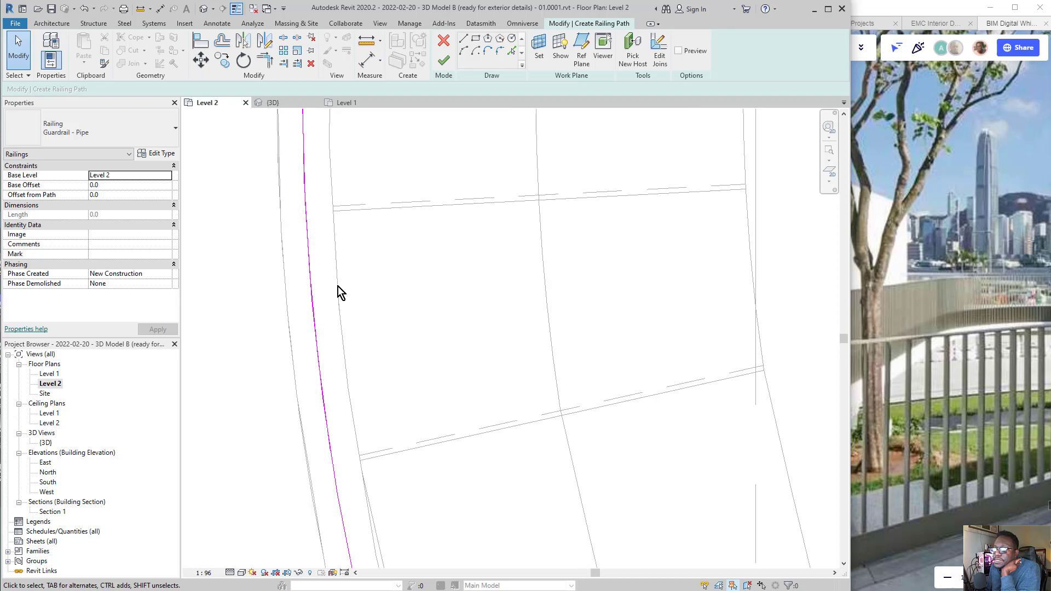
{"action": "left_click", "coordinate": [315, 305]}
{"action": "scroll", "coordinate": [328, 312], "scroll_direction": "down", "scroll_amount": 4}
{"action": "scroll", "coordinate": [320, 210], "scroll_direction": "up", "scroll_amount": 1}
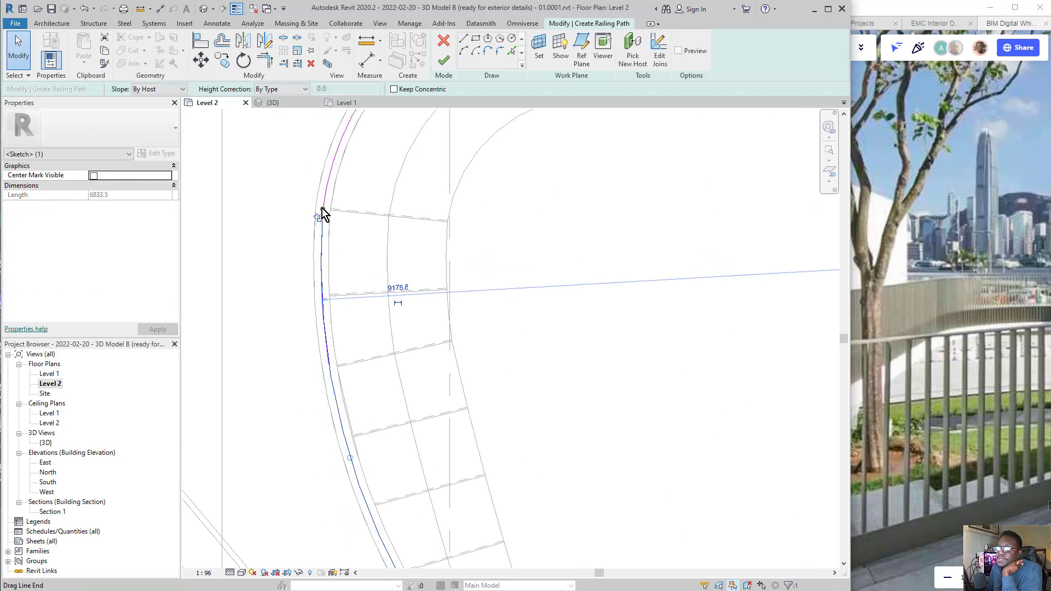
{"action": "left_click_drag", "start_coordinate": [354, 486], "coordinate": [358, 484]}
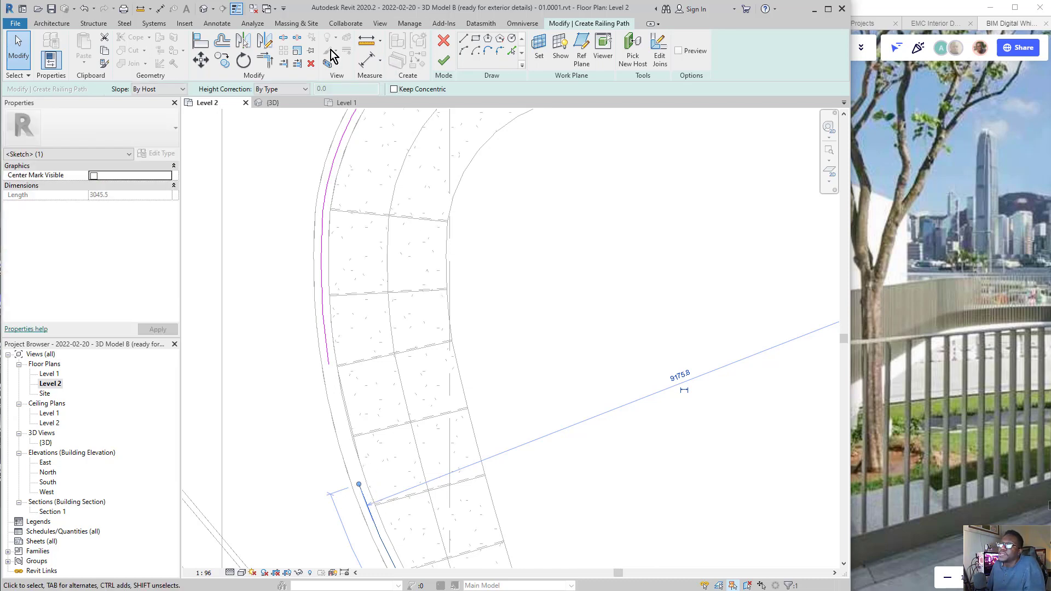
Trim/extend the shortened arc and the short arc above it so that they meet at a corner
{"action": "left_click", "coordinate": [265, 61]}
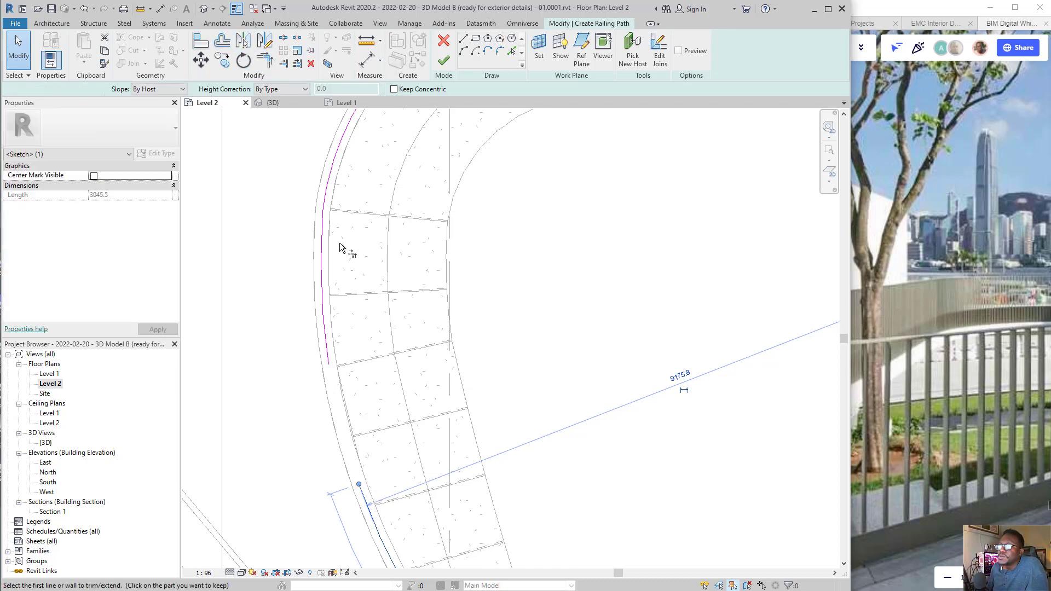
{"action": "left_click", "coordinate": [332, 357]}
{"action": "left_click", "coordinate": [369, 504]}
{"action": "scroll", "coordinate": [305, 417], "scroll_direction": "down", "scroll_amount": 5}
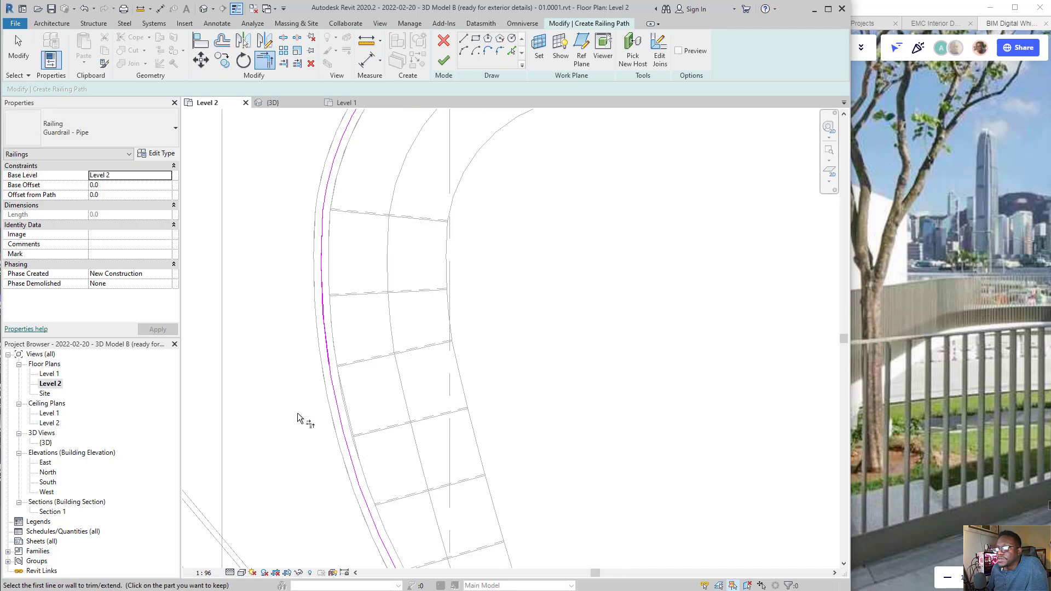
Try to finish the railing path sketch with the rejoined arcs, and return to editing the sketch
{"action": "scroll", "coordinate": [524, 132], "scroll_direction": "up", "scroll_amount": 8}
{"action": "scroll", "coordinate": [462, 343], "scroll_direction": "down", "scroll_amount": 5}
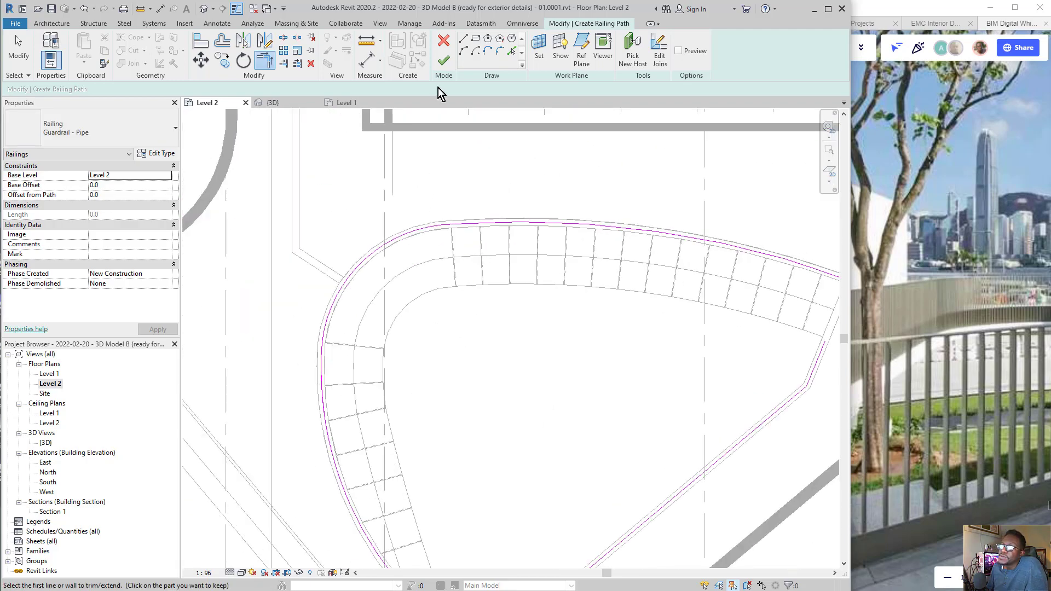
{"action": "left_click", "coordinate": [444, 60]}
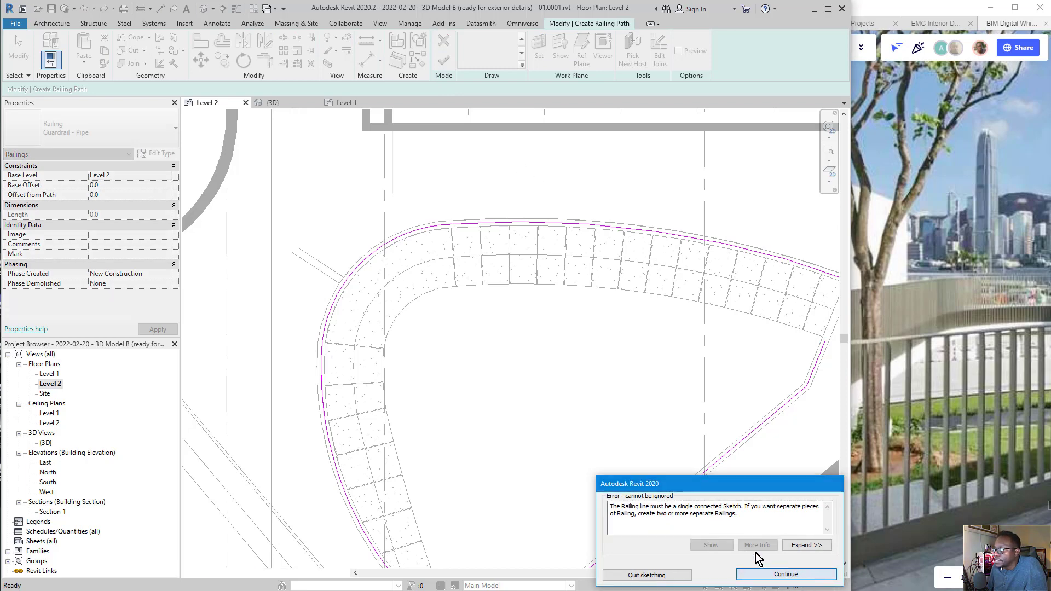
{"action": "left_click", "coordinate": [788, 574]}
Examine the rounded corner arc and the long arc along the upper flight for gaps at their end points
{"action": "scroll", "coordinate": [393, 244], "scroll_direction": "up", "scroll_amount": 4}
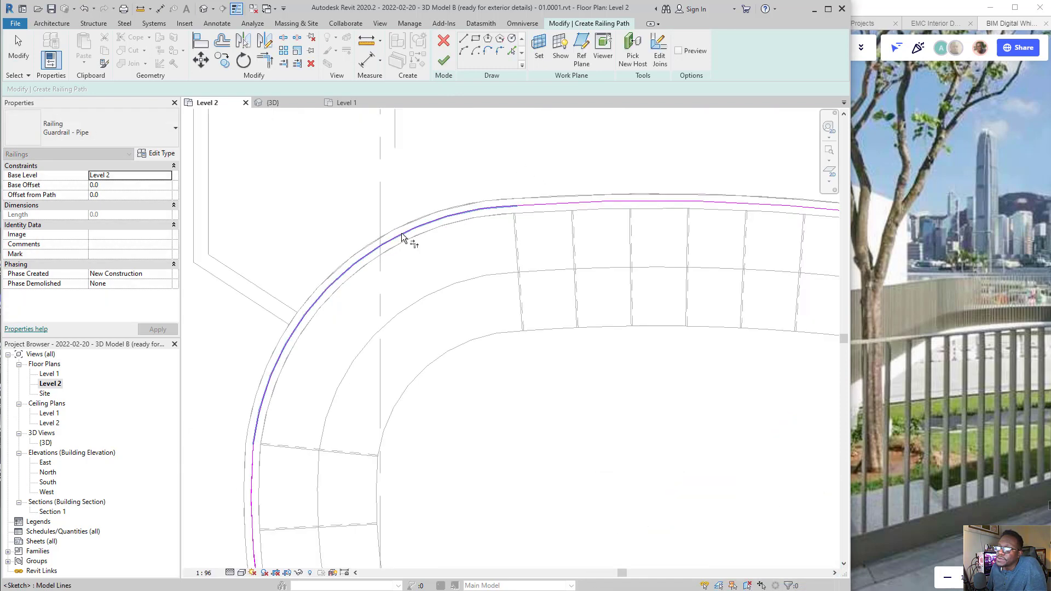
{"action": "left_click", "coordinate": [420, 235]}
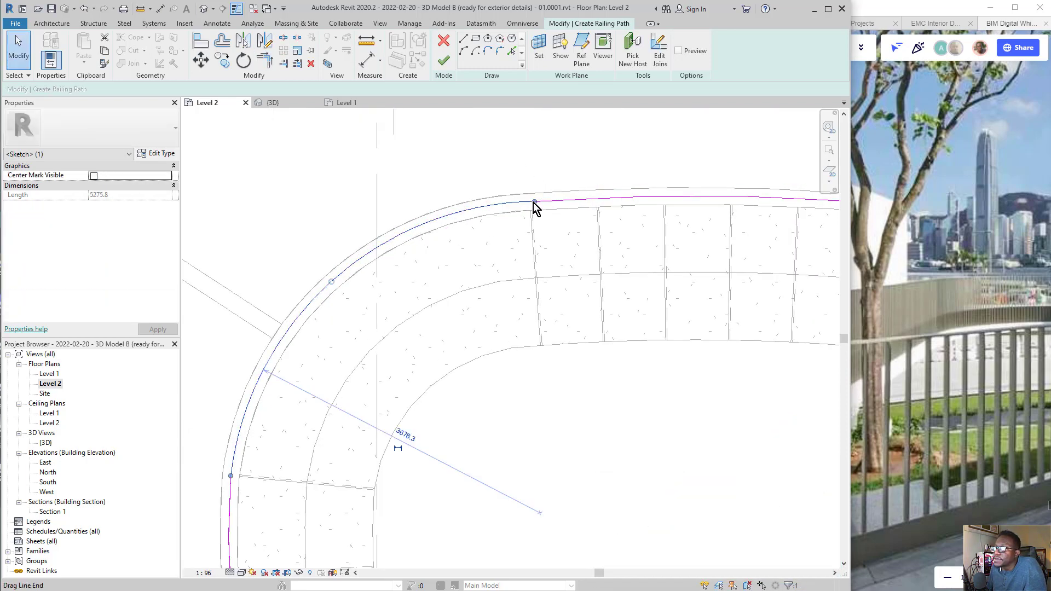
{"action": "left_click", "coordinate": [566, 202]}
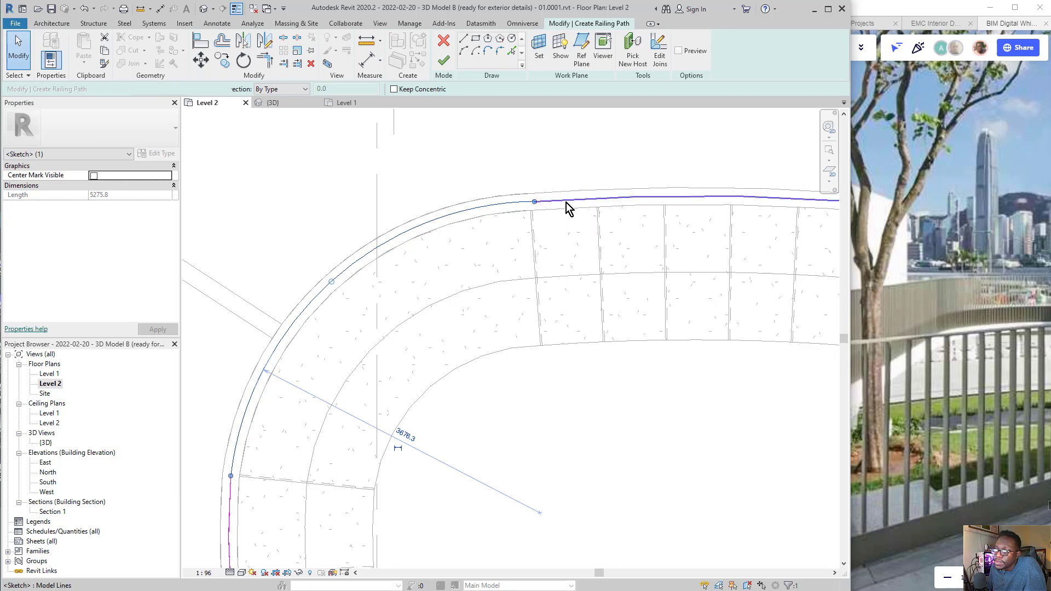
{"action": "scroll", "coordinate": [274, 259], "scroll_direction": "down", "scroll_amount": 3}
{"action": "scroll", "coordinate": [715, 300], "scroll_direction": "up", "scroll_amount": 5}
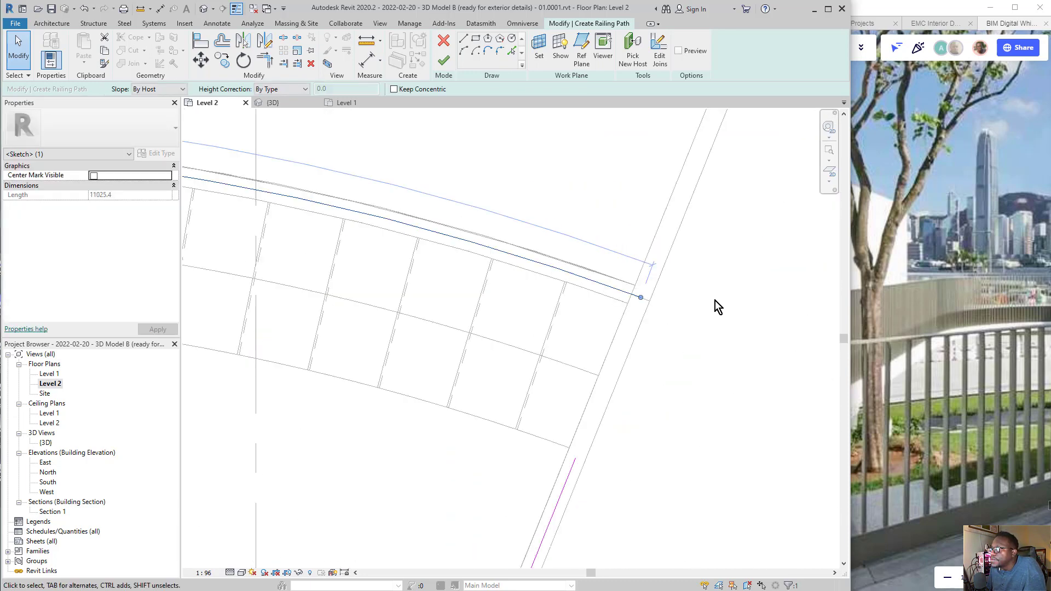
{"action": "scroll", "coordinate": [730, 335], "scroll_direction": "down", "scroll_amount": 3}
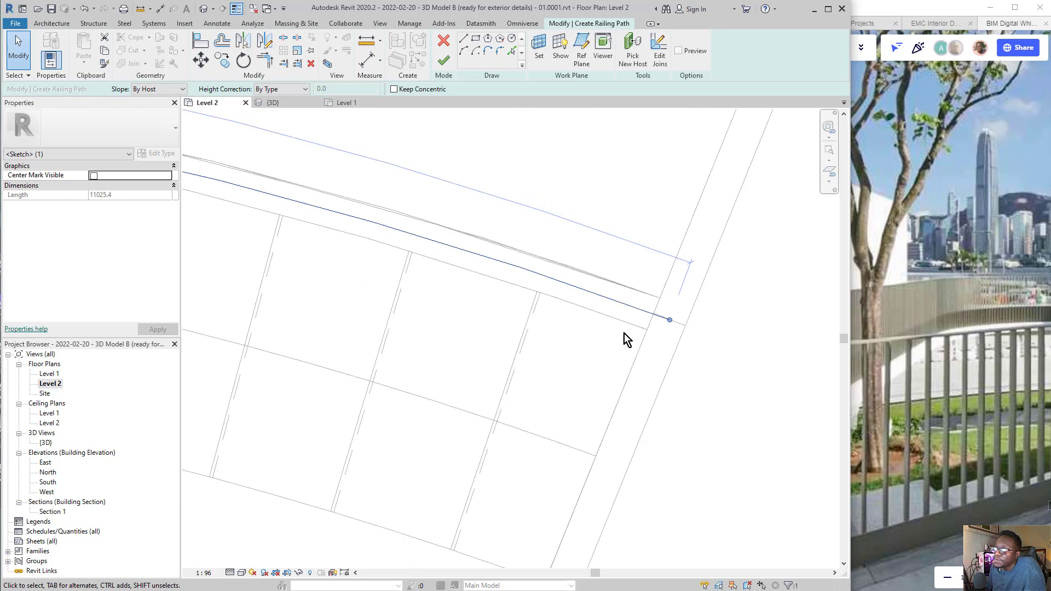
{"action": "middle_click_drag", "start_coordinate": [624, 337], "coordinate": [767, 368]}
{"action": "middle_click_drag", "start_coordinate": [332, 366], "coordinate": [660, 377]}
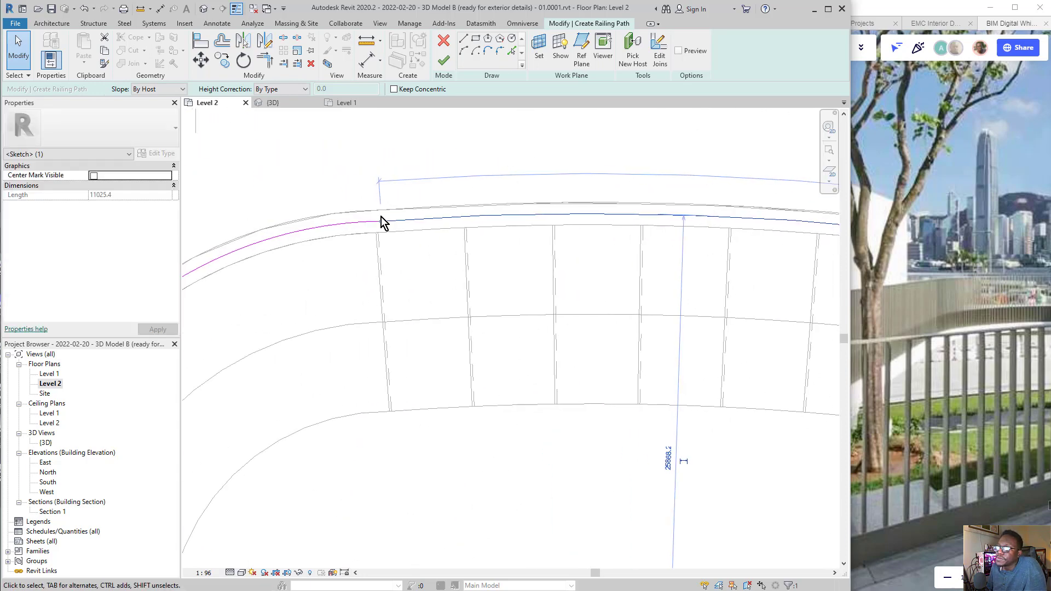
{"action": "scroll", "coordinate": [368, 220], "scroll_direction": "up", "scroll_amount": 6}
{"action": "key", "text": "Escape"}
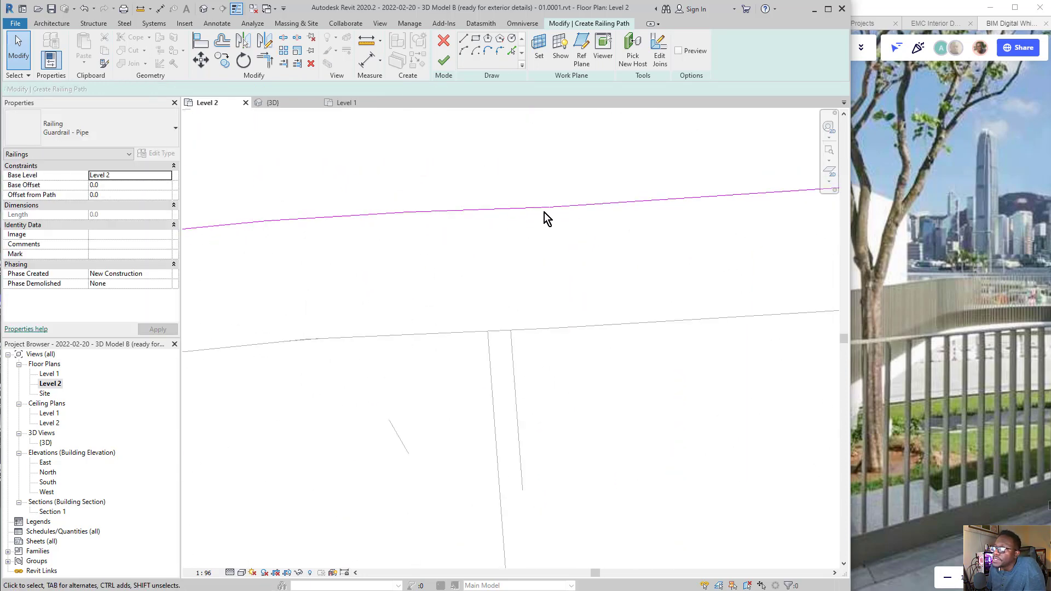
{"action": "scroll", "coordinate": [553, 207], "scroll_direction": "up", "scroll_amount": 3}
{"action": "scroll", "coordinate": [605, 256], "scroll_direction": "down", "scroll_amount": 6}
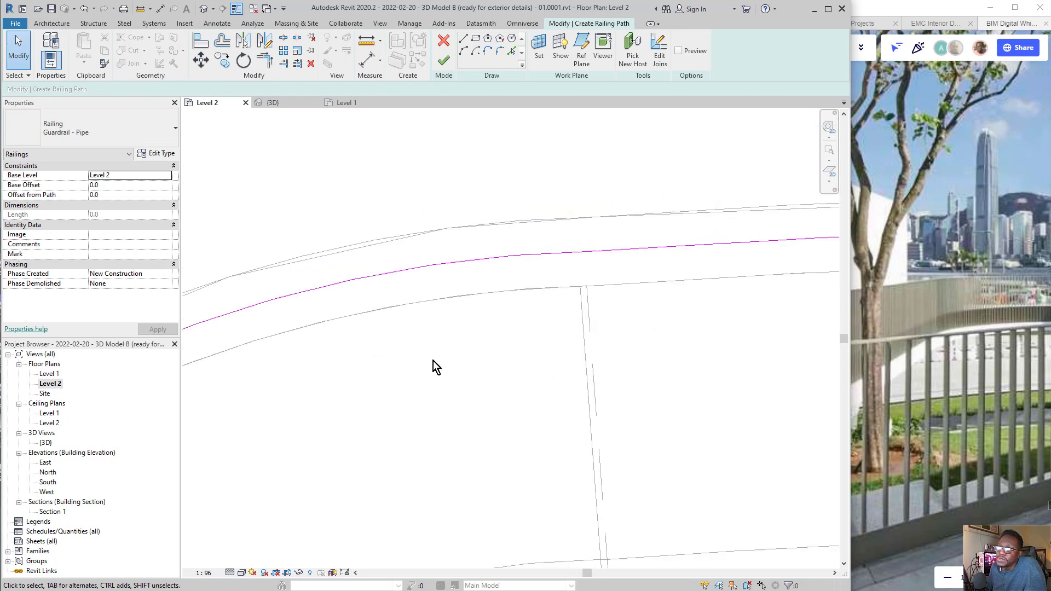
Pull back the upper end of the overlapping path arc along the stair's lower flight, shortening it to about 3682 mm
{"action": "middle_click_drag", "start_coordinate": [432, 360], "coordinate": [651, 208]}
{"action": "scroll", "coordinate": [641, 215], "scroll_direction": "down", "scroll_amount": 5}
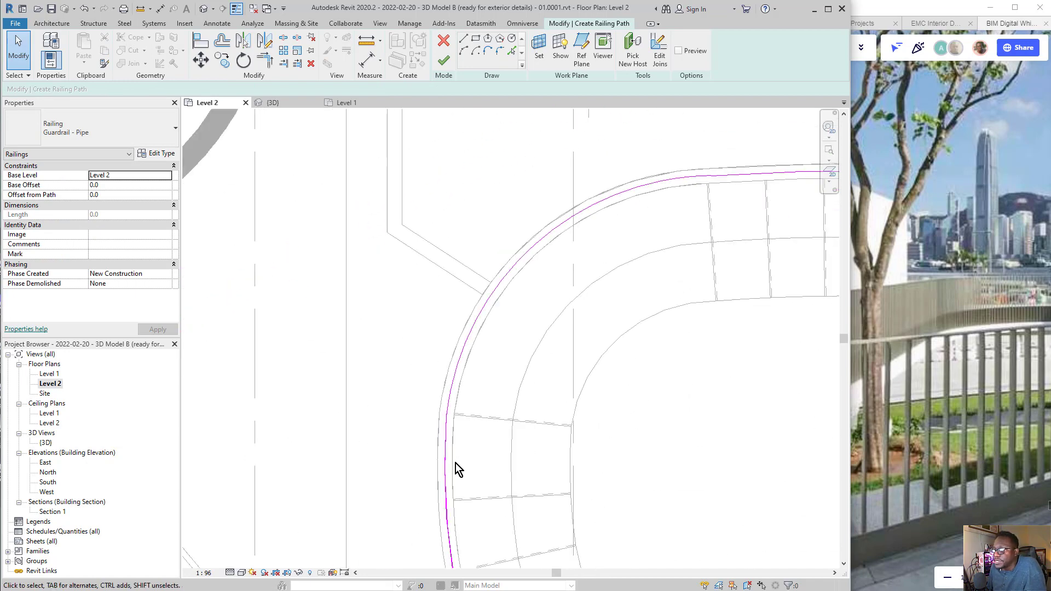
{"action": "middle_click_drag", "start_coordinate": [451, 401], "coordinate": [460, 237]}
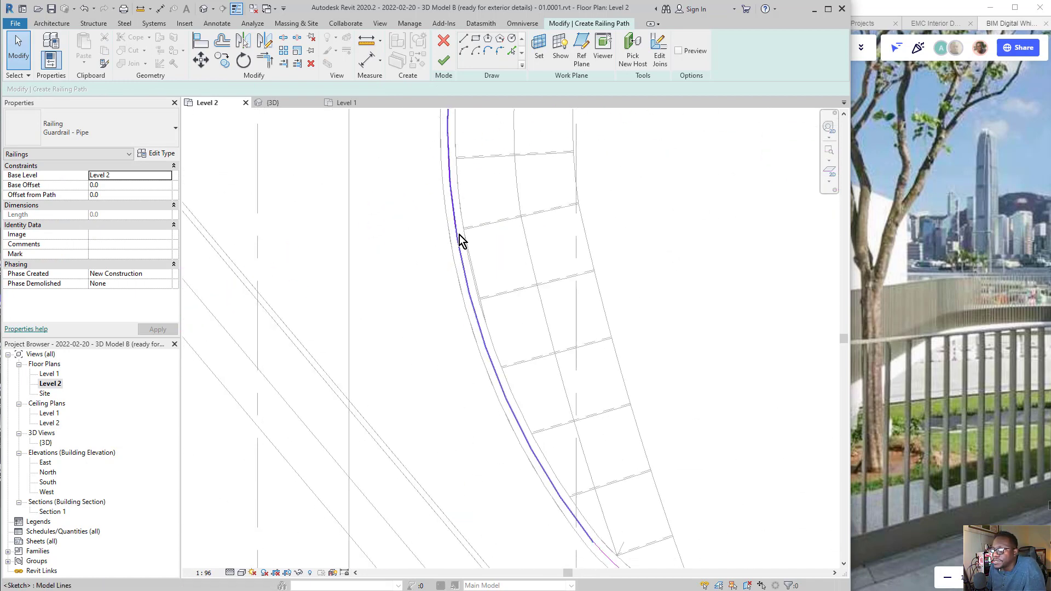
{"action": "left_click", "coordinate": [471, 324]}
{"action": "scroll", "coordinate": [458, 184], "scroll_direction": "up", "scroll_amount": 2}
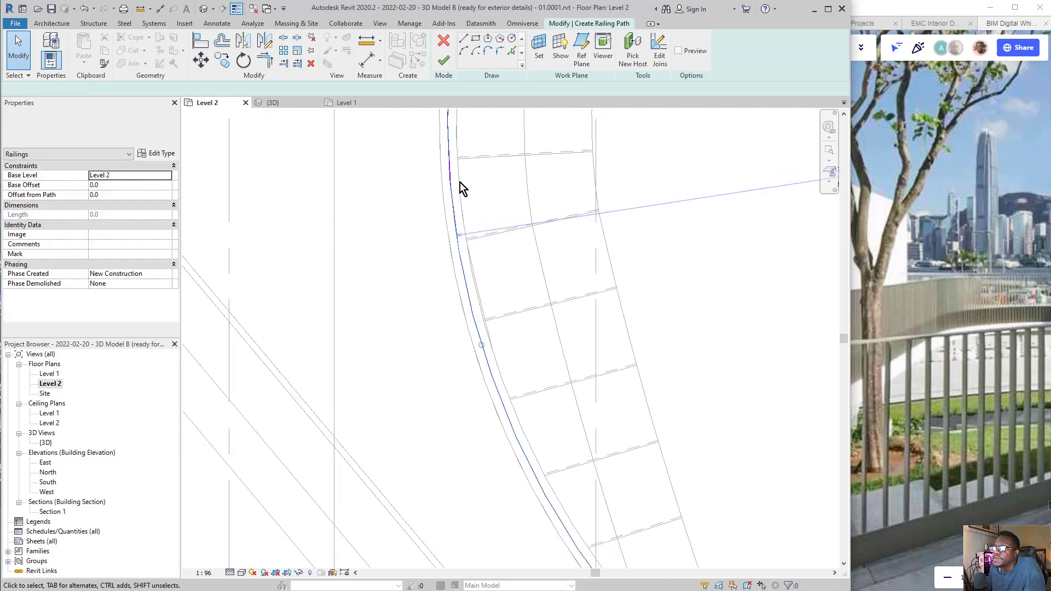
{"action": "scroll", "coordinate": [460, 186], "scroll_direction": "down", "scroll_amount": 3}
{"action": "scroll", "coordinate": [453, 164], "scroll_direction": "up", "scroll_amount": 3}
{"action": "left_click", "coordinate": [457, 159]}
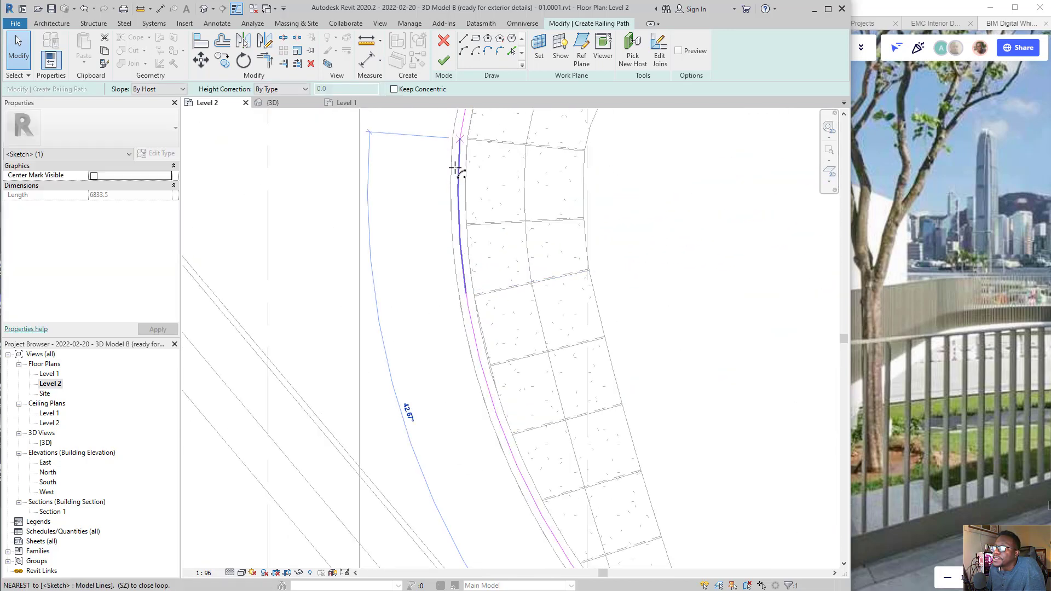
{"action": "key", "text": "Delete"}
{"action": "scroll", "coordinate": [493, 383], "scroll_direction": "up", "scroll_amount": 3}
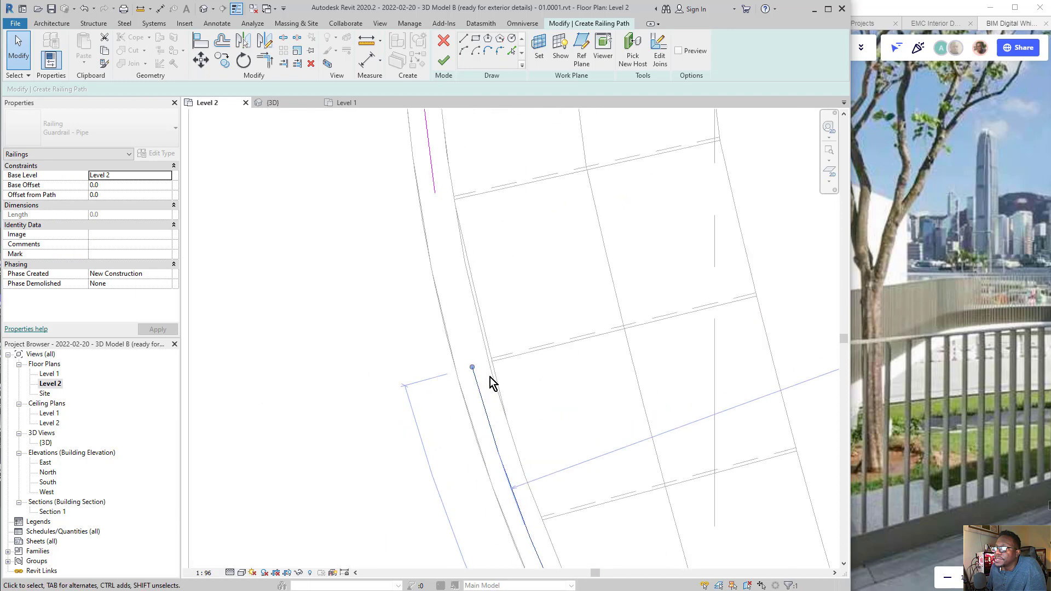
Trim/extend the shortened arc to meet the path arc above it, and try to finish the railing path sketch
{"action": "left_click", "coordinate": [491, 379]}
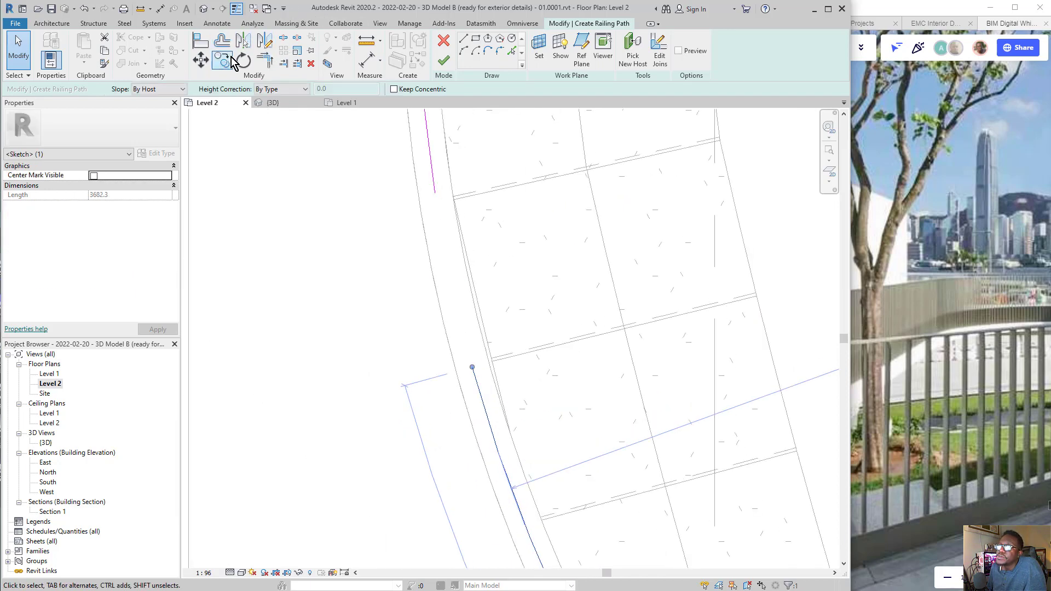
{"action": "left_click", "coordinate": [265, 60]}
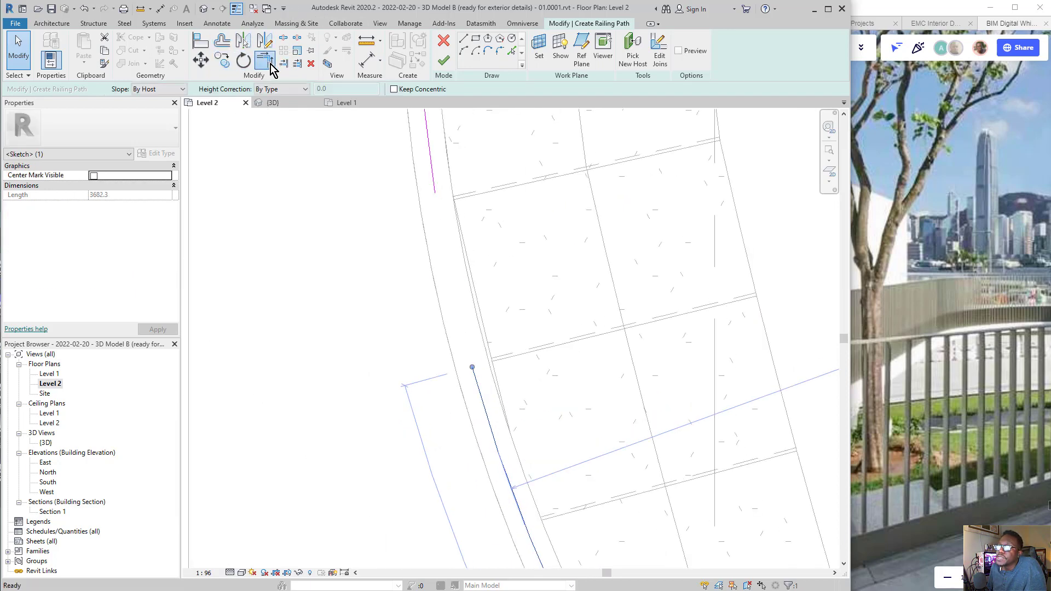
{"action": "left_click", "coordinate": [481, 391]}
{"action": "left_click", "coordinate": [435, 180]}
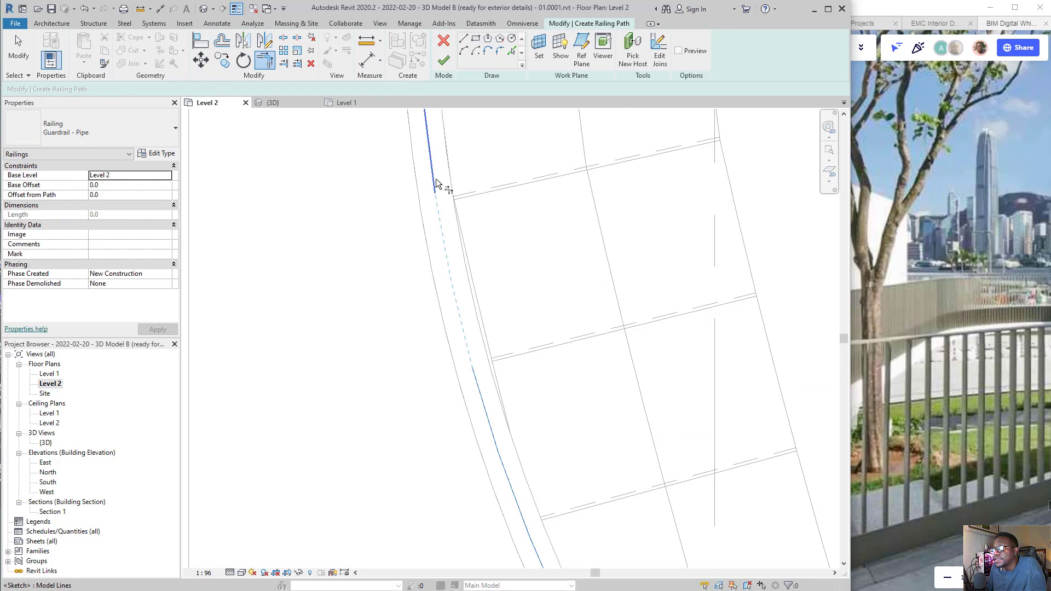
{"action": "left_click", "coordinate": [443, 60]}
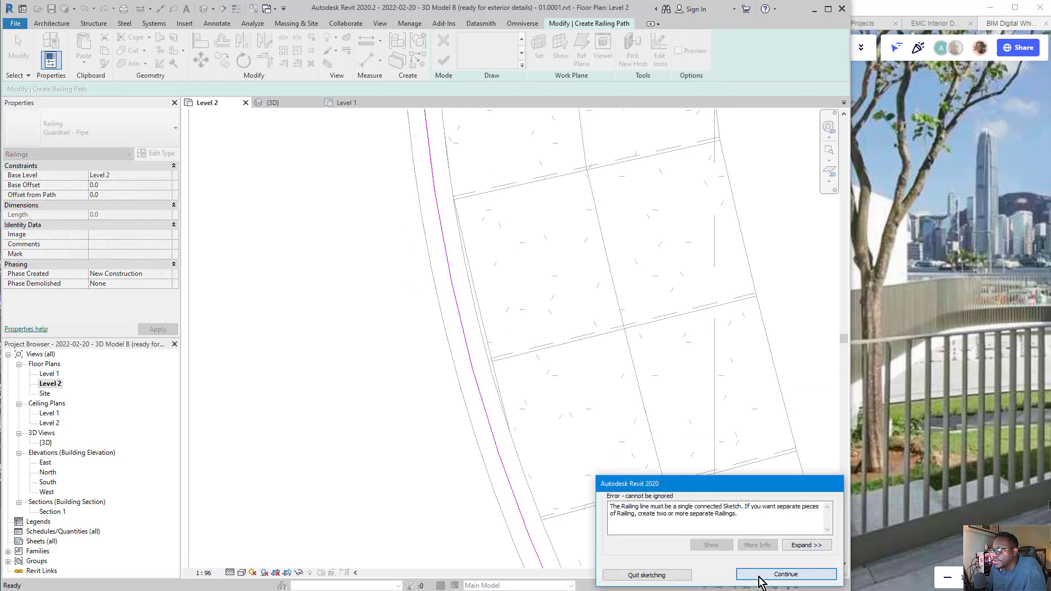
{"action": "left_click", "coordinate": [759, 576]}
Pull back the stair-side end of the bottom bend arc so it no longer overlaps the neighbouring path arc
{"action": "scroll", "coordinate": [463, 312], "scroll_direction": "down", "scroll_amount": 4}
{"action": "scroll", "coordinate": [575, 402], "scroll_direction": "up", "scroll_amount": 3}
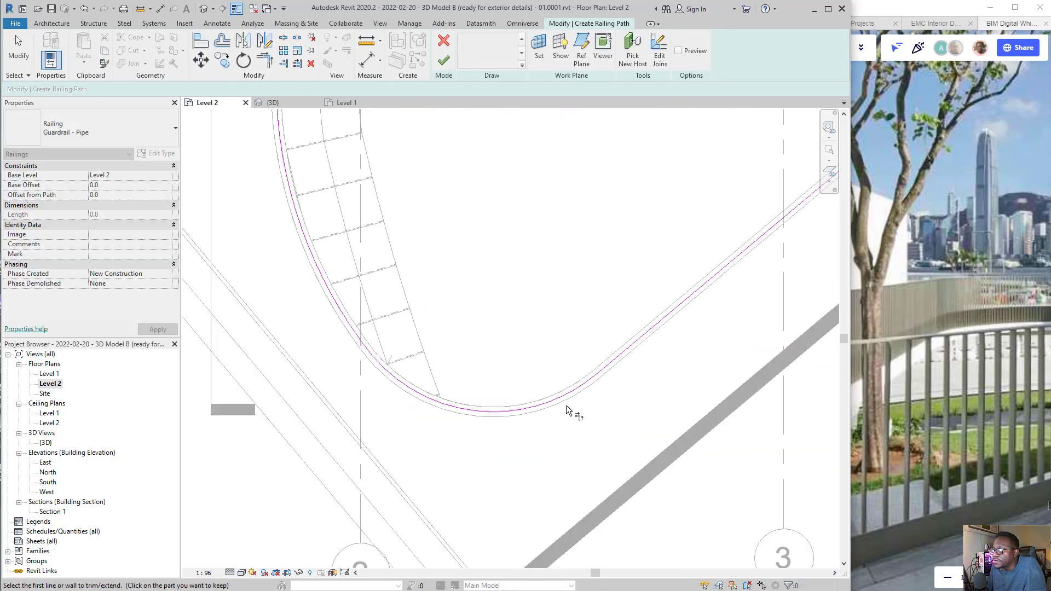
{"action": "scroll", "coordinate": [567, 407], "scroll_direction": "up", "scroll_amount": 2}
{"action": "key", "text": "Escape"}
{"action": "left_click", "coordinate": [587, 378]}
{"action": "scroll", "coordinate": [457, 405], "scroll_direction": "down", "scroll_amount": 1}
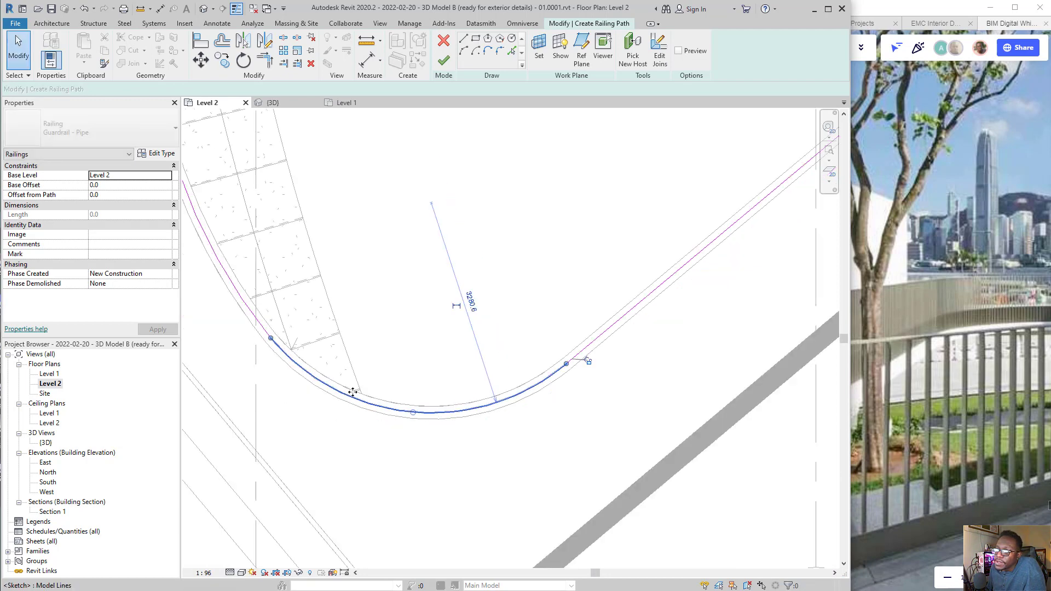
{"action": "middle_click_drag", "start_coordinate": [352, 392], "coordinate": [372, 388]}
{"action": "scroll", "coordinate": [300, 348], "scroll_direction": "up", "scroll_amount": 1}
{"action": "left_click_drag", "start_coordinate": [288, 331], "coordinate": [352, 399]}
Trim/extend the bottom bend arc and the lower-flight arc so that they meet at a corner
{"action": "key", "text": "t"}
{"action": "key", "text": "r"}
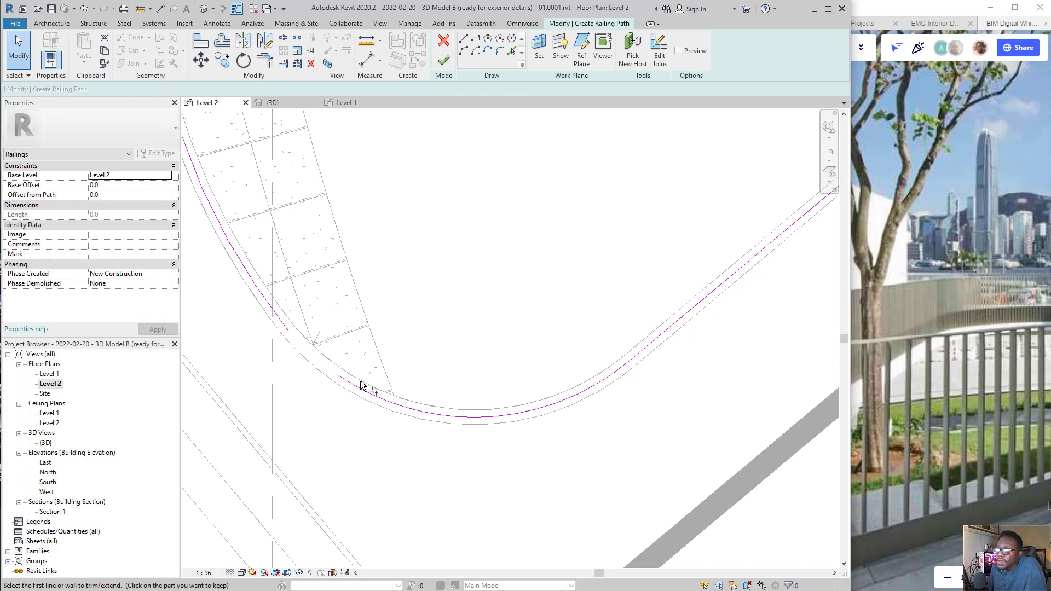
{"action": "left_click", "coordinate": [352, 384]}
{"action": "left_click", "coordinate": [290, 335]}
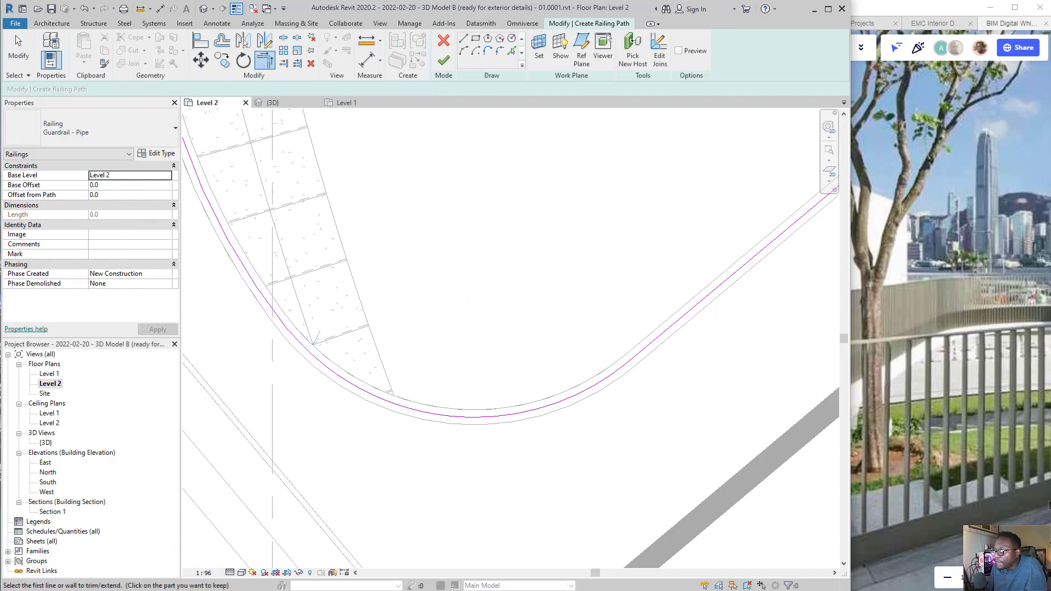
{"action": "scroll", "coordinate": [265, 321], "scroll_direction": "up", "scroll_amount": 4}
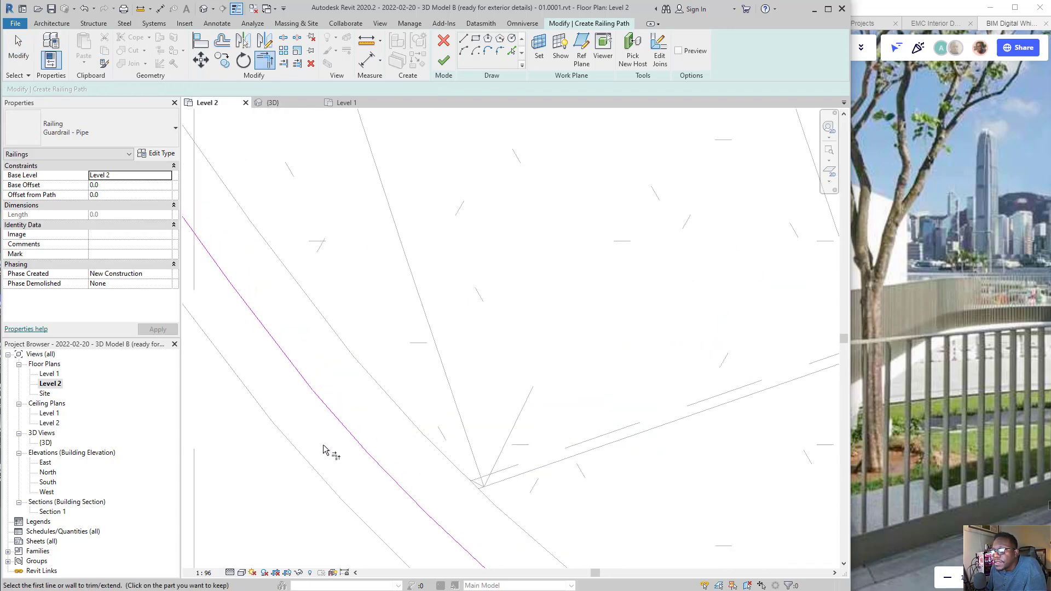
Finish the railing path sketch and inspect the new railing around the stair opening in 3D
{"action": "key", "text": "Escape"}
{"action": "scroll", "coordinate": [657, 453], "scroll_direction": "down", "scroll_amount": 4}
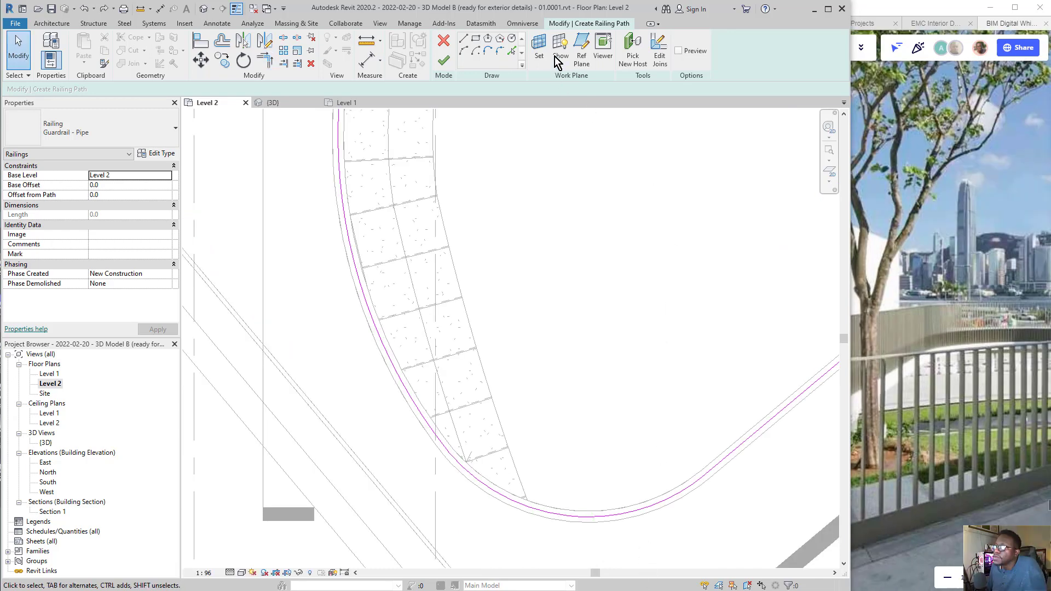
{"action": "left_click", "coordinate": [445, 61]}
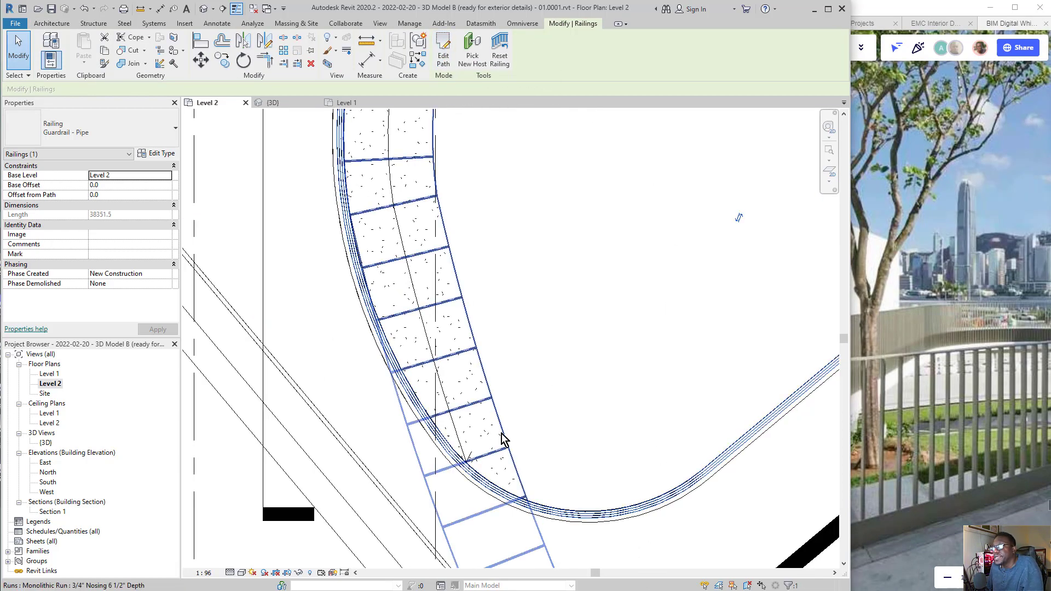
{"action": "left_click", "coordinate": [299, 105]}
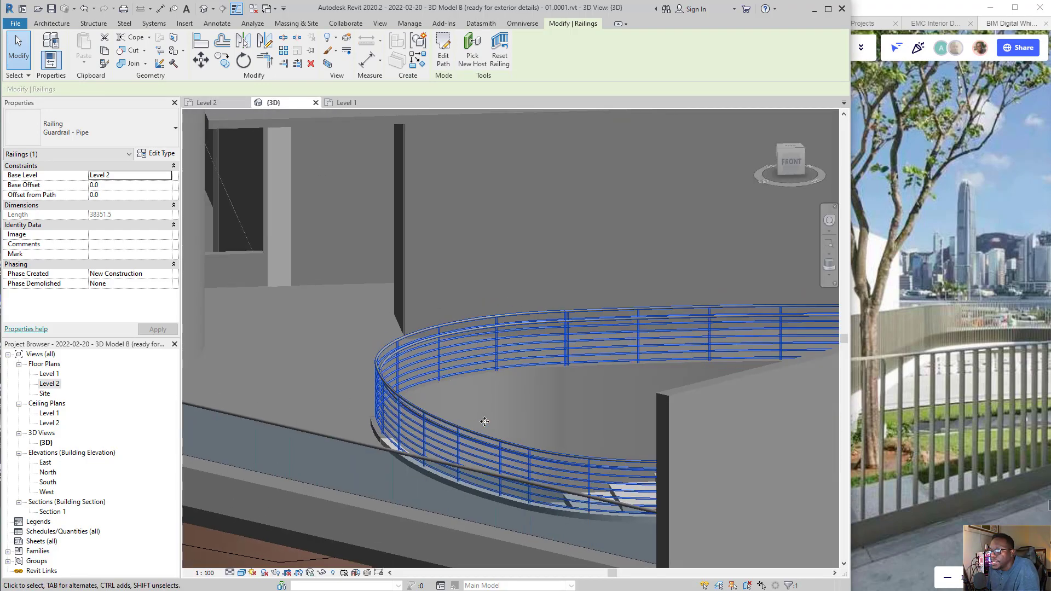
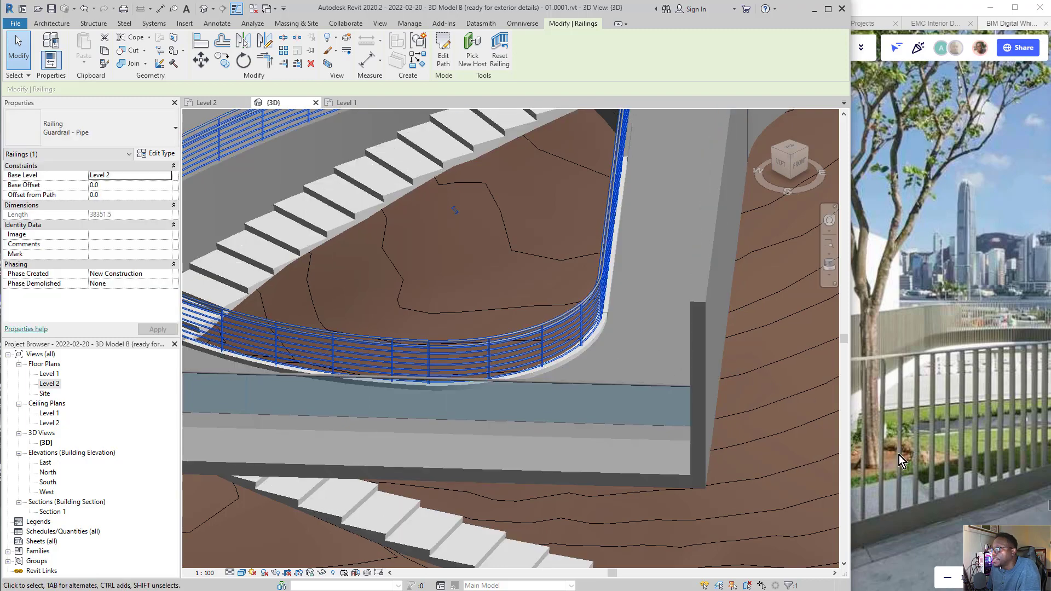
{"action": "middle_click_drag", "start_coordinate": [540, 355], "coordinate": [575, 365]}
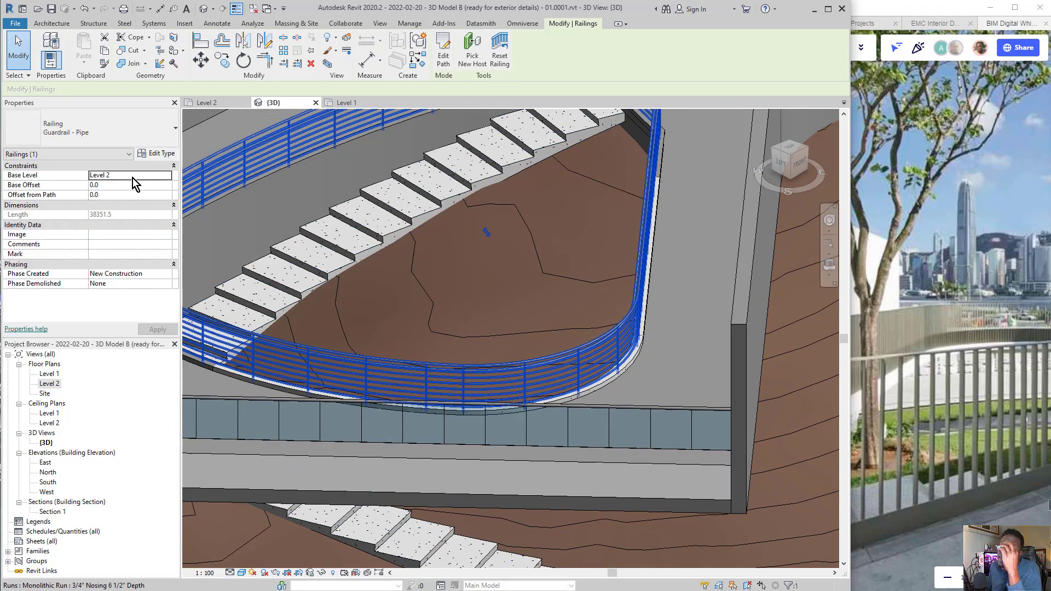
Duplicate the selected railing's Guardrail - Pipe type under the name "M+ Balcony Rails"
{"action": "left_click_drag", "start_coordinate": [219, 406], "coordinate": [154, 159]}
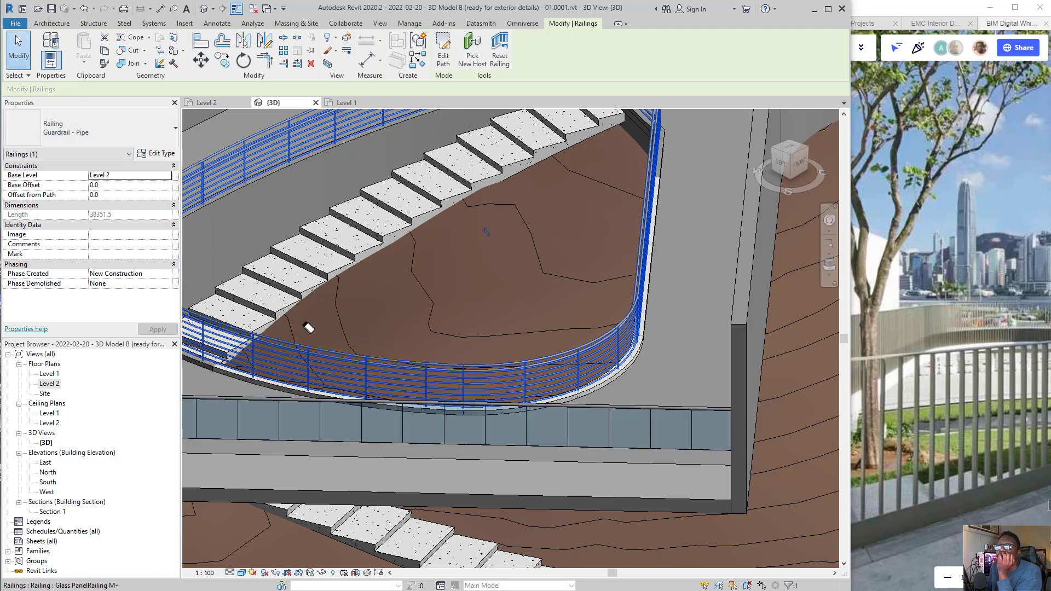
{"action": "left_click", "coordinate": [157, 155]}
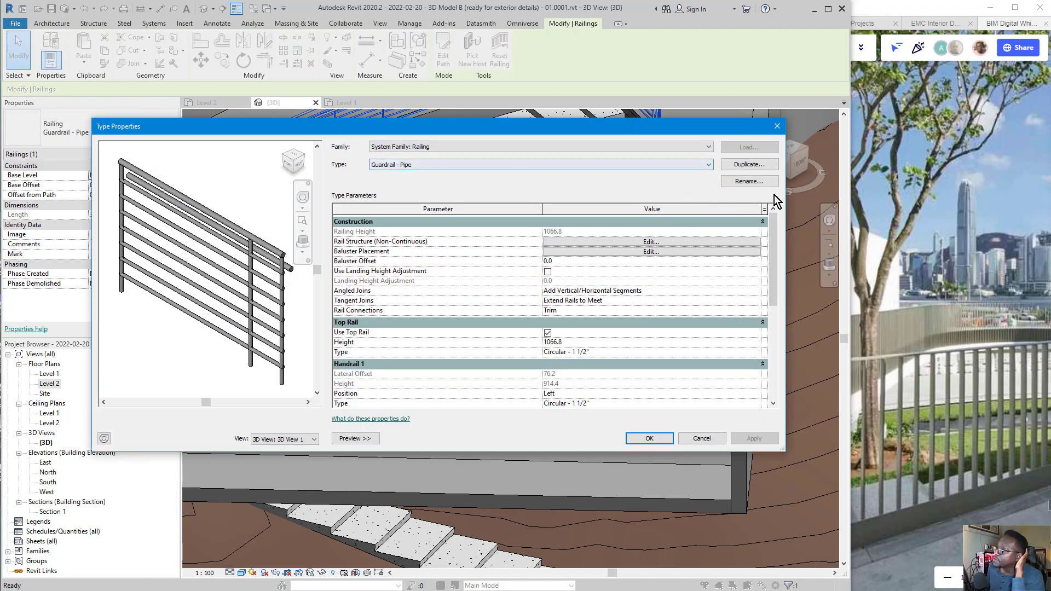
{"action": "left_click_drag", "start_coordinate": [424, 333], "coordinate": [395, 178]}
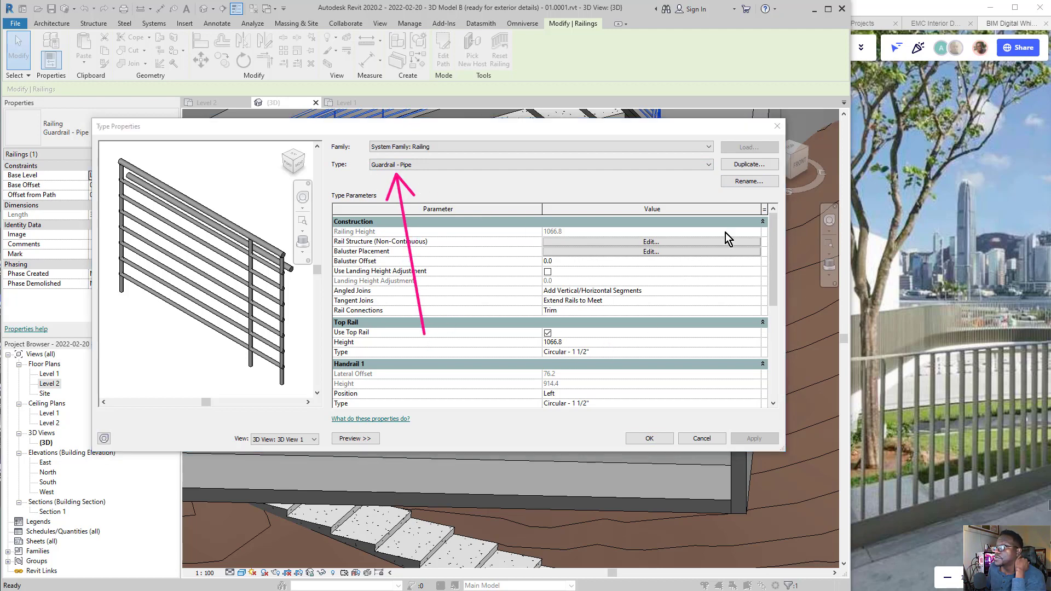
{"action": "left_click_drag", "start_coordinate": [623, 343], "coordinate": [738, 168]}
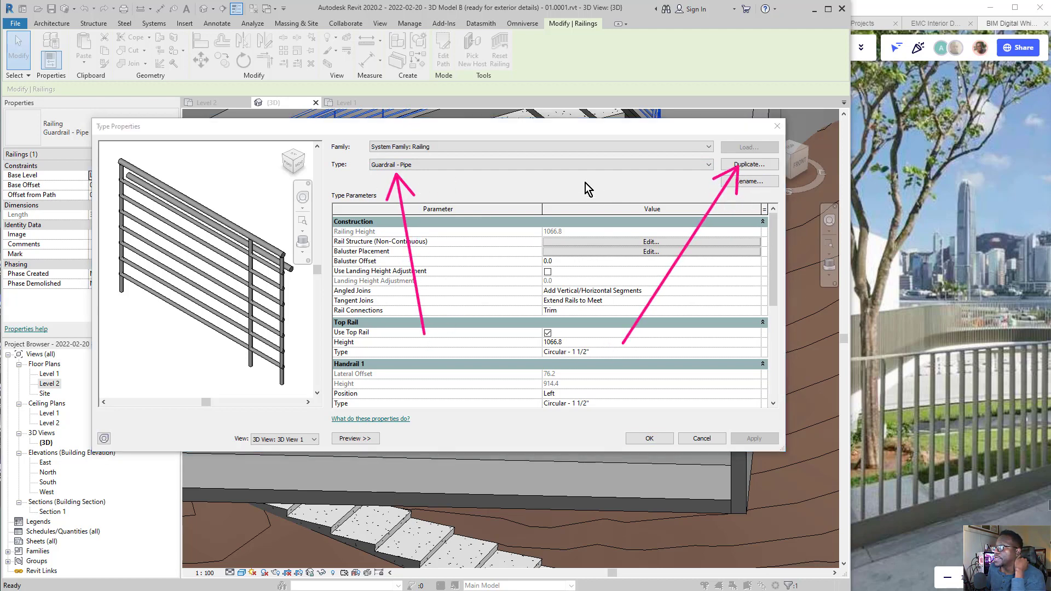
{"action": "mouse_move", "coordinate": [763, 297]}
{"action": "left_mouse_down"}
{"action": "mouse_move", "coordinate": [429, 260]}
{"action": "mouse_move", "coordinate": [319, 236]}
{"action": "left_mouse_up"}
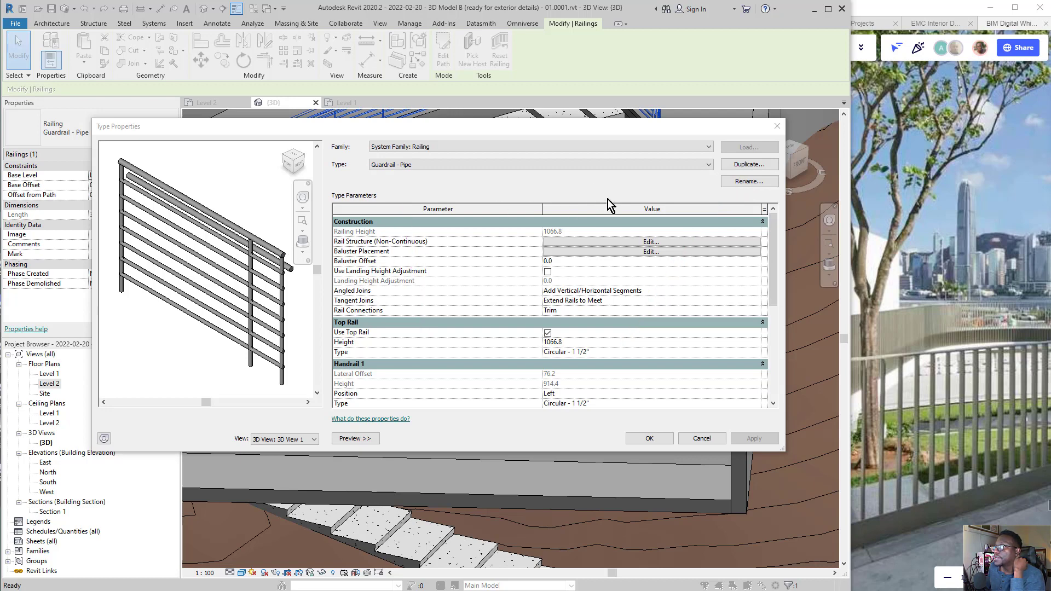
{"action": "left_click", "coordinate": [731, 168]}
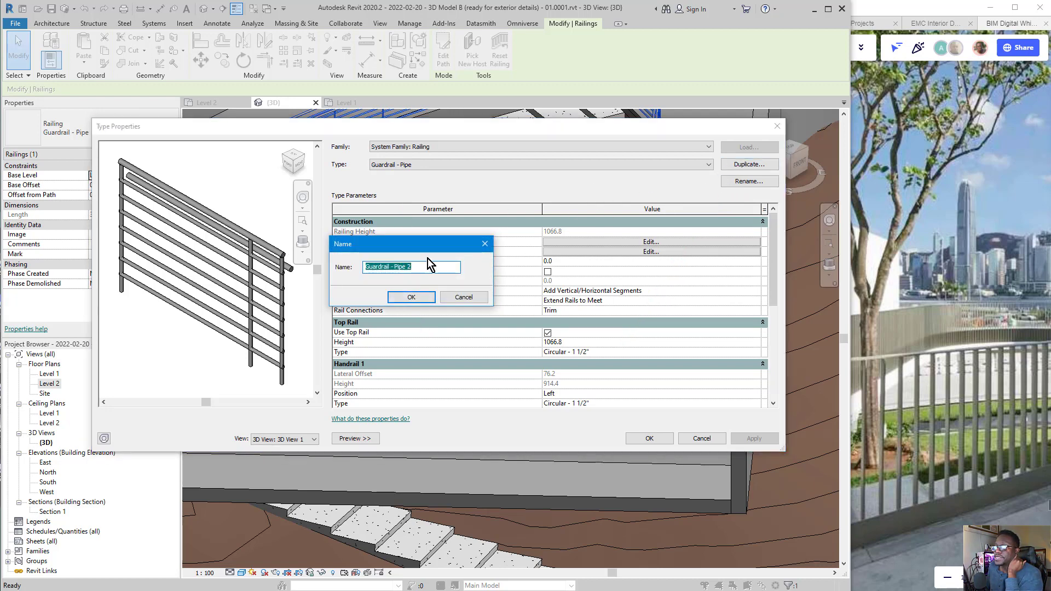
{"action": "left_click_drag", "start_coordinate": [407, 264], "coordinate": [356, 279]}
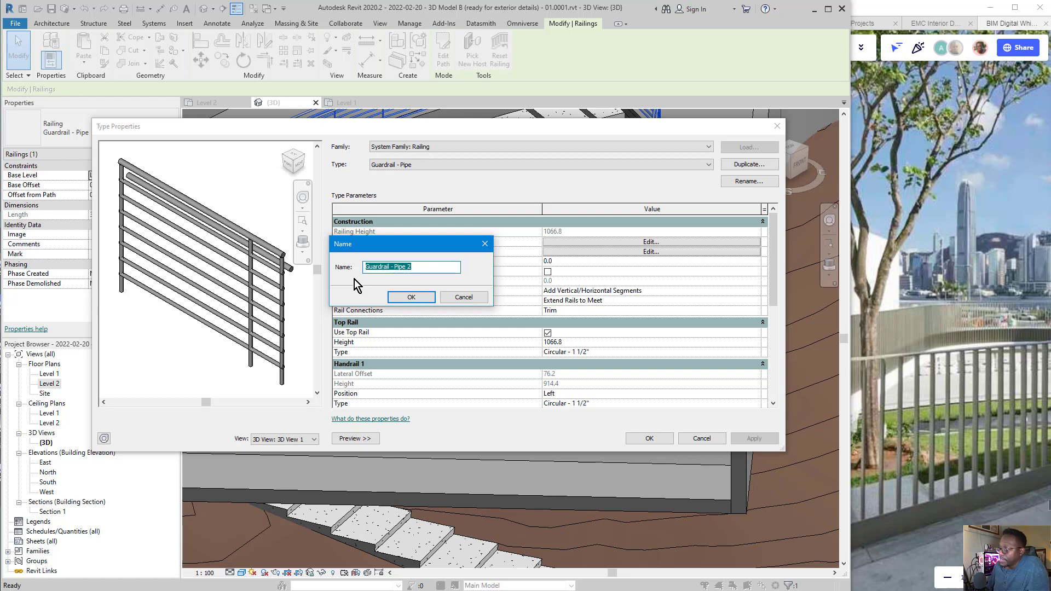
{"action": "type", "text": "M"}
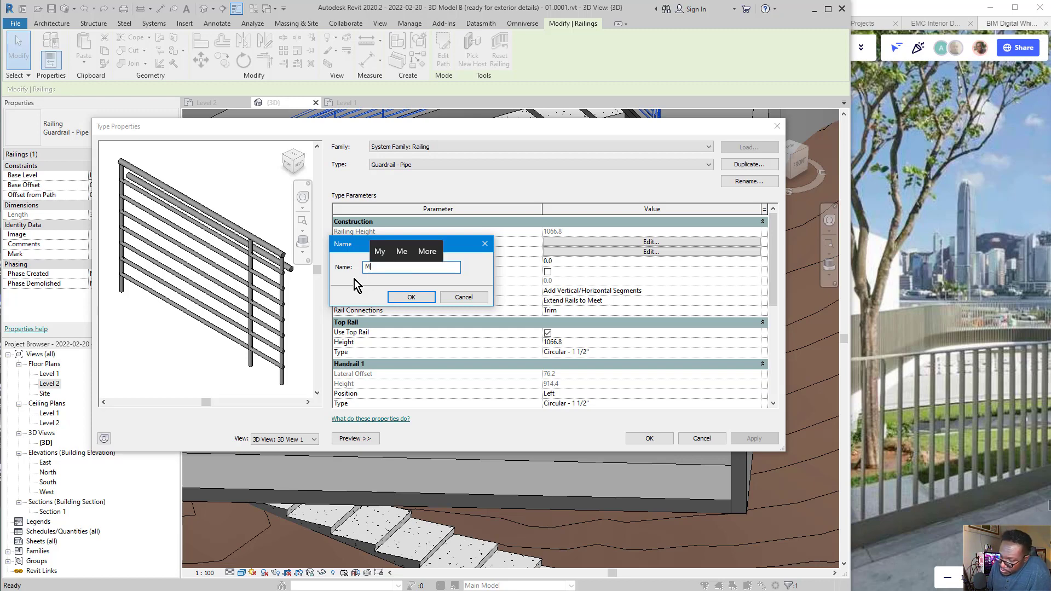
{"action": "type", "text": "+ Interior"}
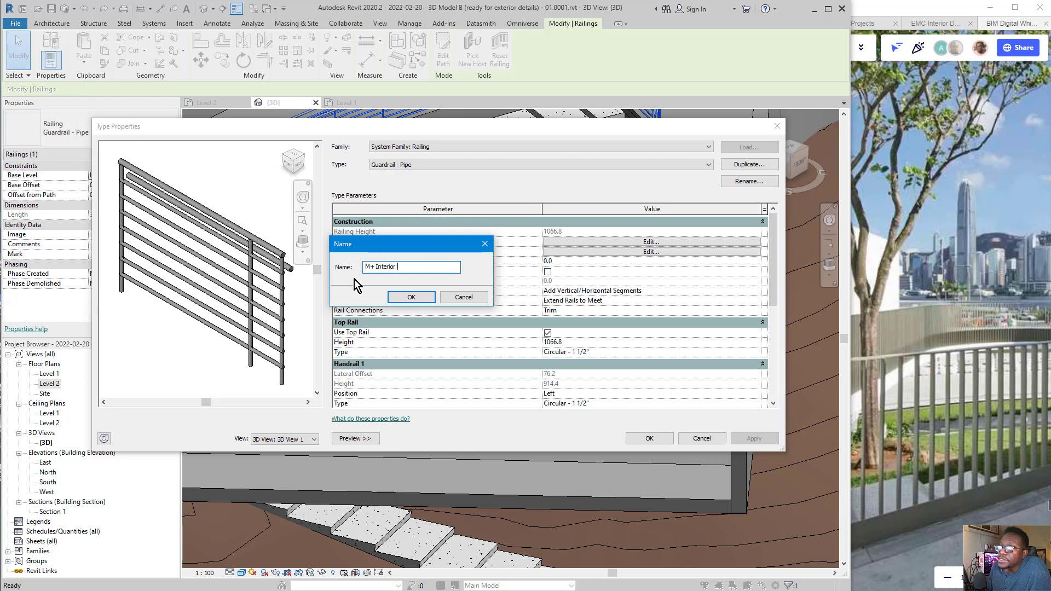
{"action": "key", "text": "BackSpace"}
{"action": "key", "text": "BackSpace"}
{"action": "key", "text": "BackSpace"}
{"action": "key", "text": "BackSpace"}
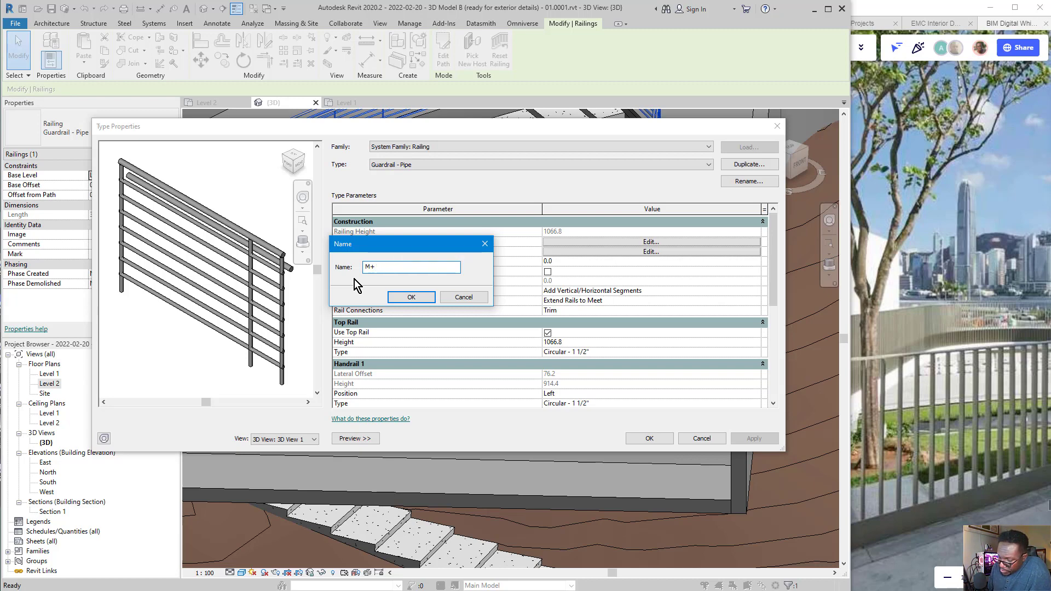
{"action": "type", "text": "Balcony "}
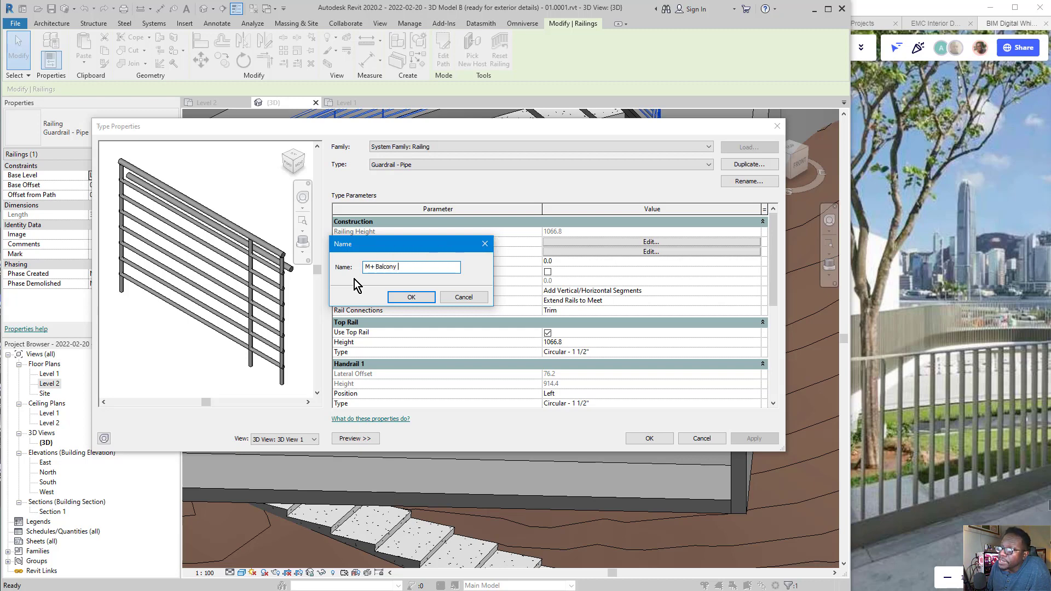
{"action": "type", "text": "Rails"}
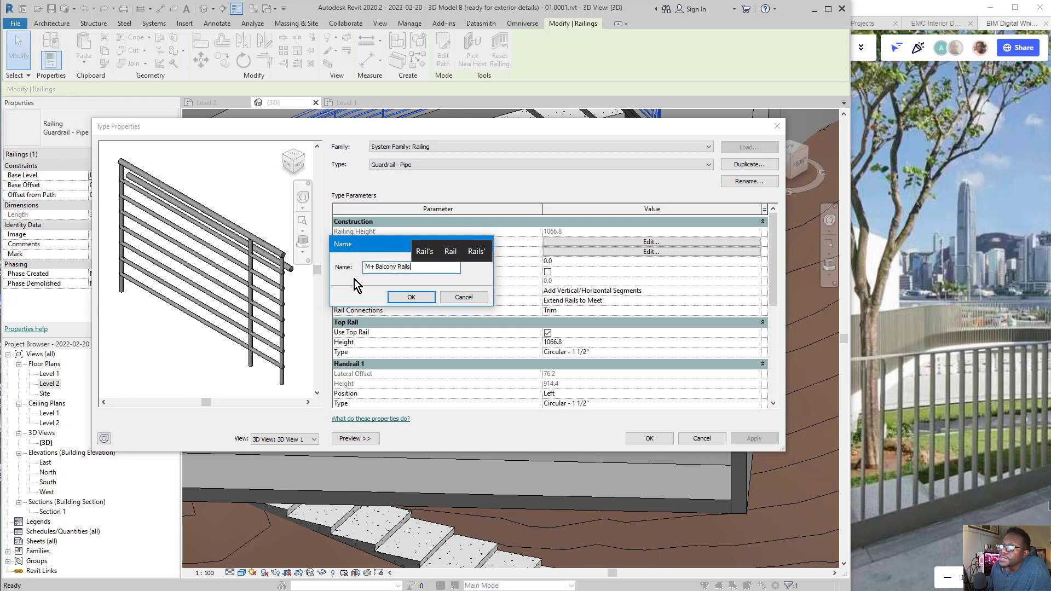
{"action": "left_click", "coordinate": [420, 298]}
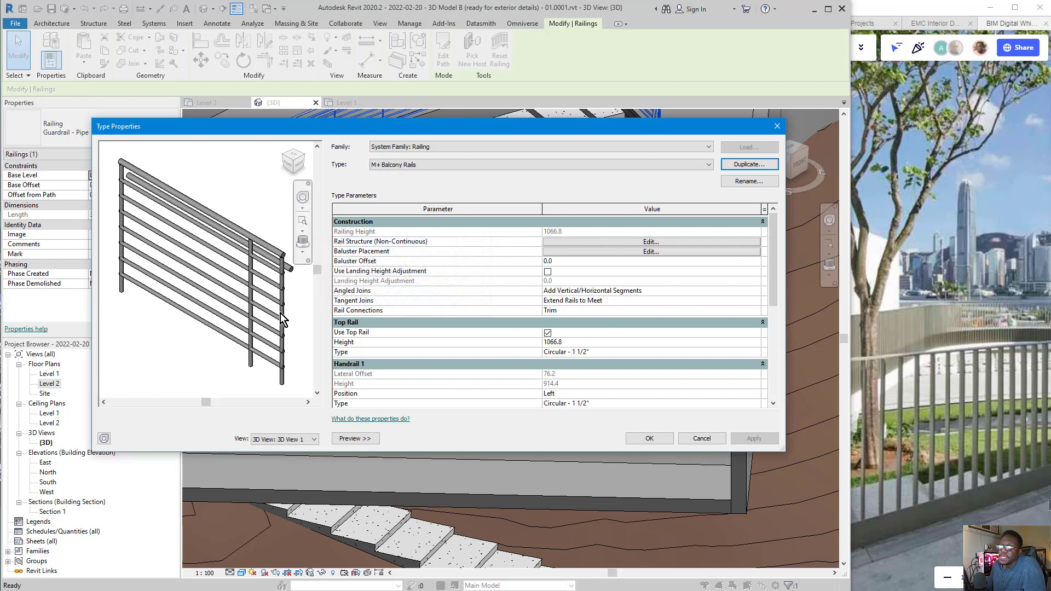
Delete all the rails, Rail 1 to Rail 7, from the M+ Balcony Rails non-continuous rail structure
{"action": "left_click_drag", "start_coordinate": [247, 463], "coordinate": [232, 458]}
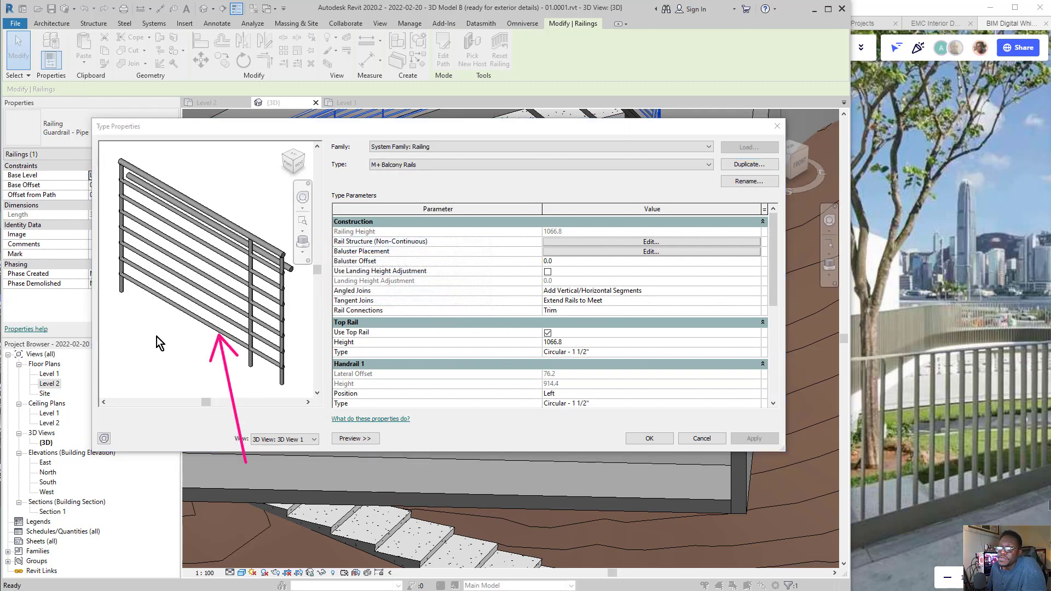
{"action": "left_click_drag", "start_coordinate": [157, 337], "coordinate": [311, 378]}
{"action": "left_click", "coordinate": [601, 242]}
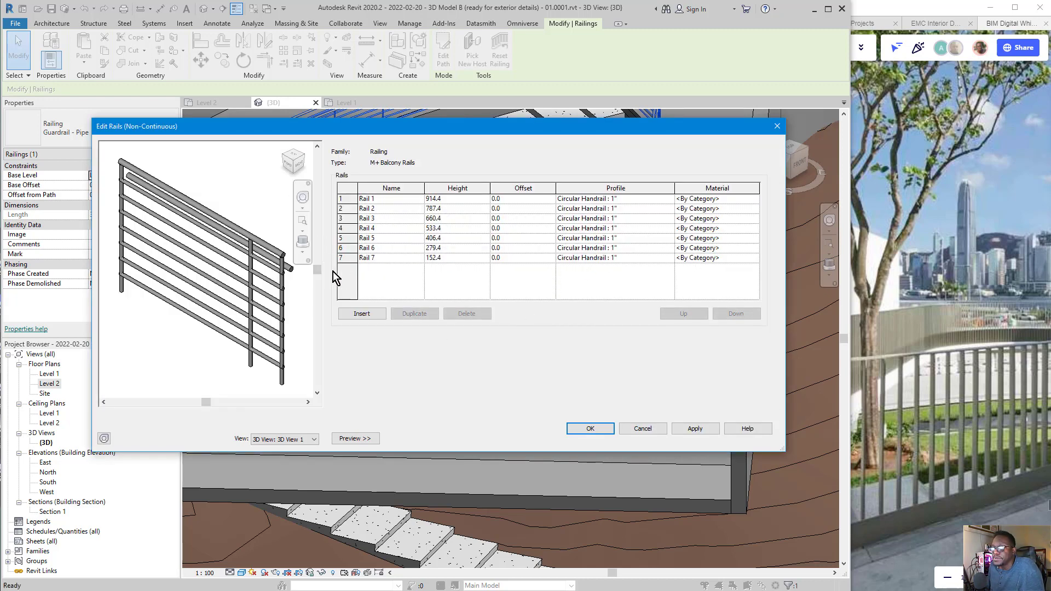
{"action": "left_click", "coordinate": [343, 258]}
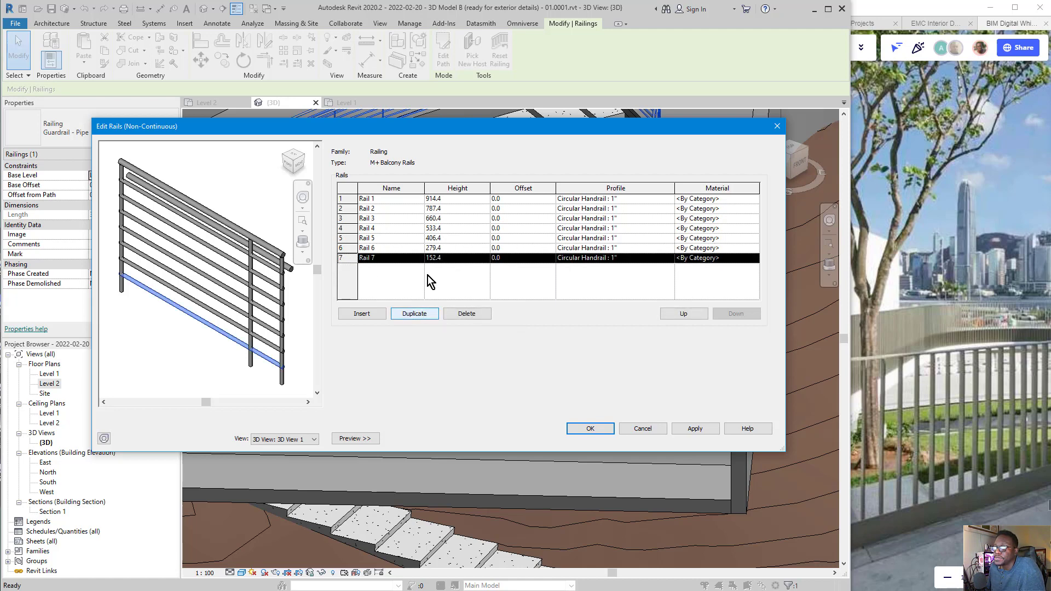
{"action": "left_click", "coordinate": [343, 198]}
{"action": "left_click", "coordinate": [473, 317]}
{"action": "left_click", "coordinate": [473, 316]}
{"action": "left_click", "coordinate": [473, 316]}
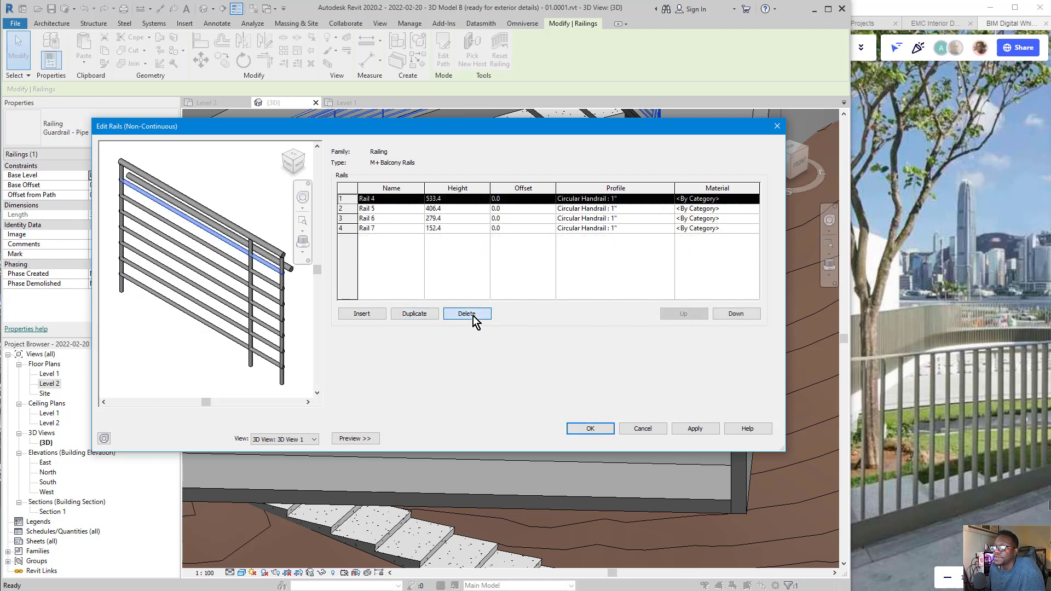
{"action": "left_click", "coordinate": [473, 316]}
{"action": "left_click", "coordinate": [473, 316]}
{"action": "left_click", "coordinate": [473, 316]}
{"action": "left_click", "coordinate": [473, 316]}
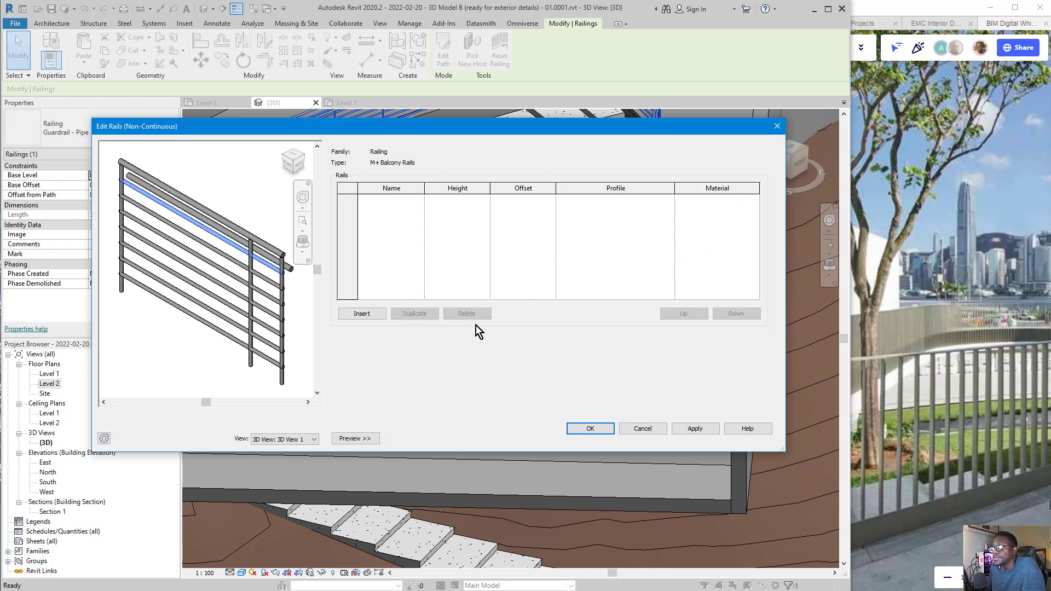
{"action": "left_click", "coordinate": [701, 432]}
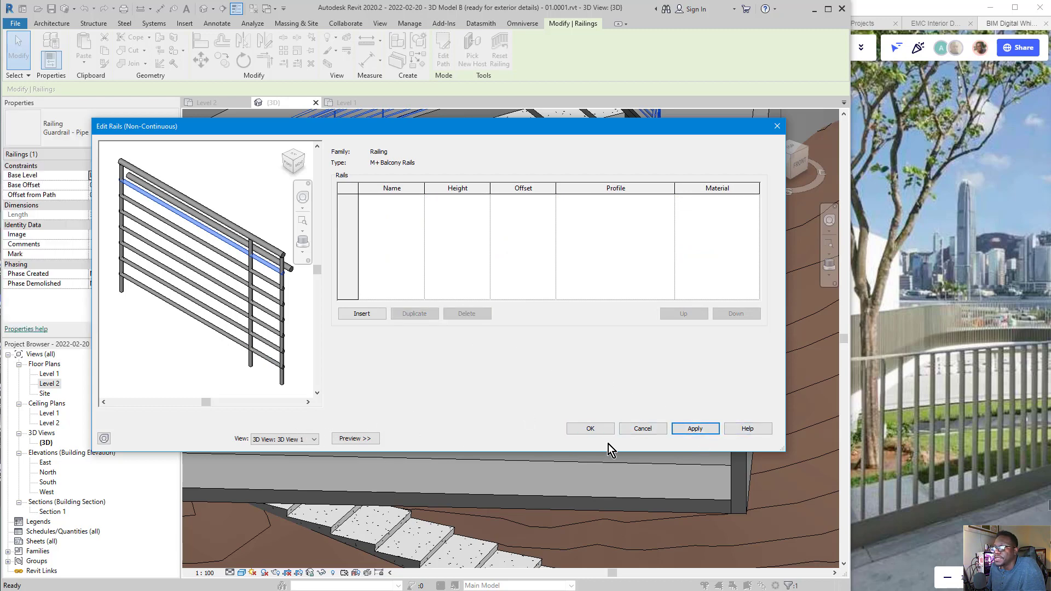
{"action": "left_click", "coordinate": [597, 435]}
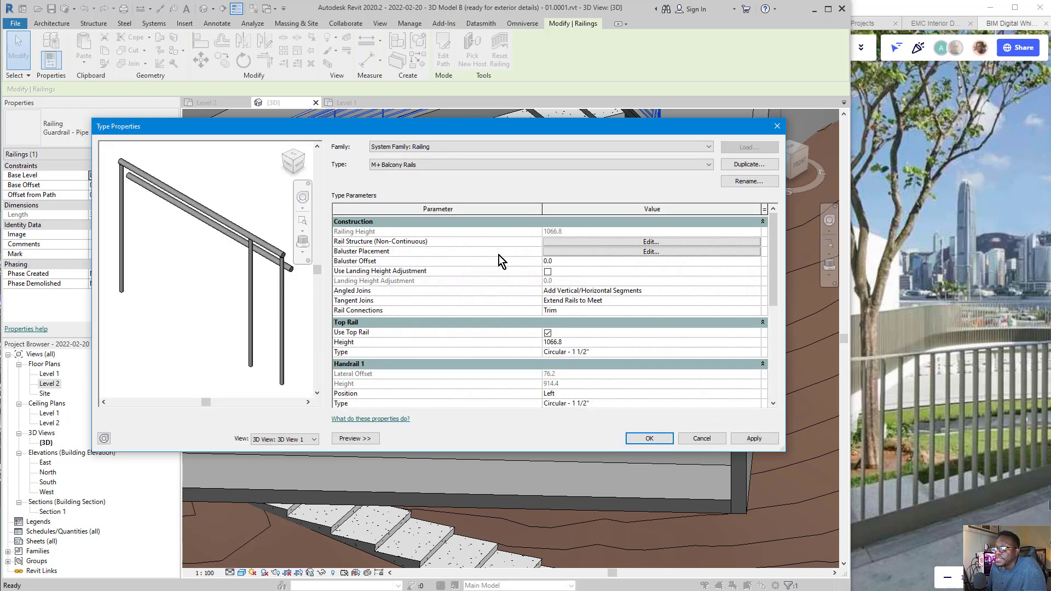
Set the regular baluster's distance from previous to 150 in the baluster placement and apply it
{"action": "left_click", "coordinate": [615, 253]}
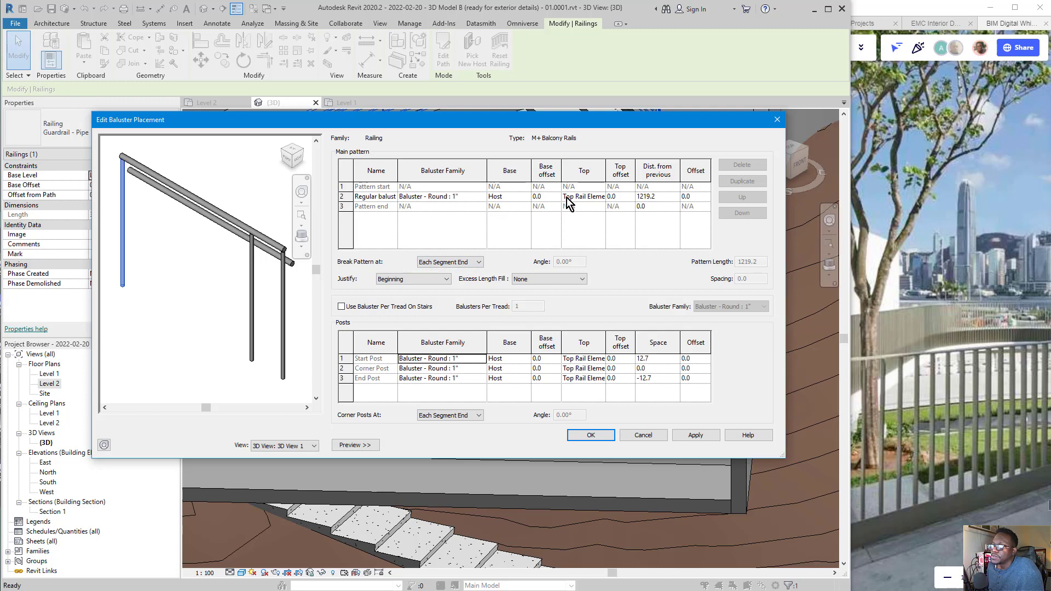
{"action": "left_click_drag", "start_coordinate": [636, 311], "coordinate": [646, 206]}
{"action": "left_click", "coordinate": [678, 199]}
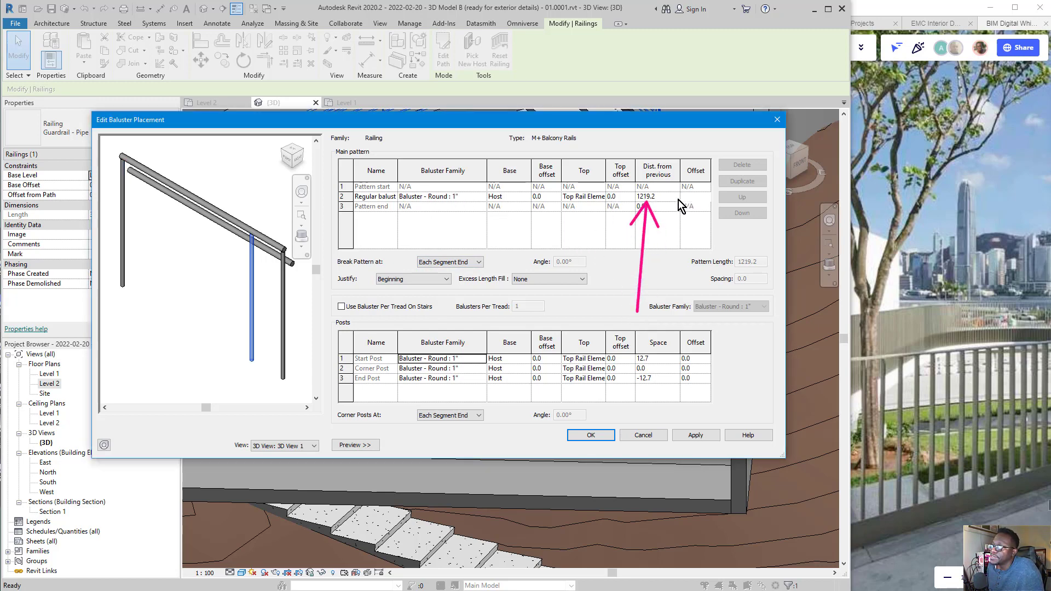
{"action": "left_click", "coordinate": [674, 198]}
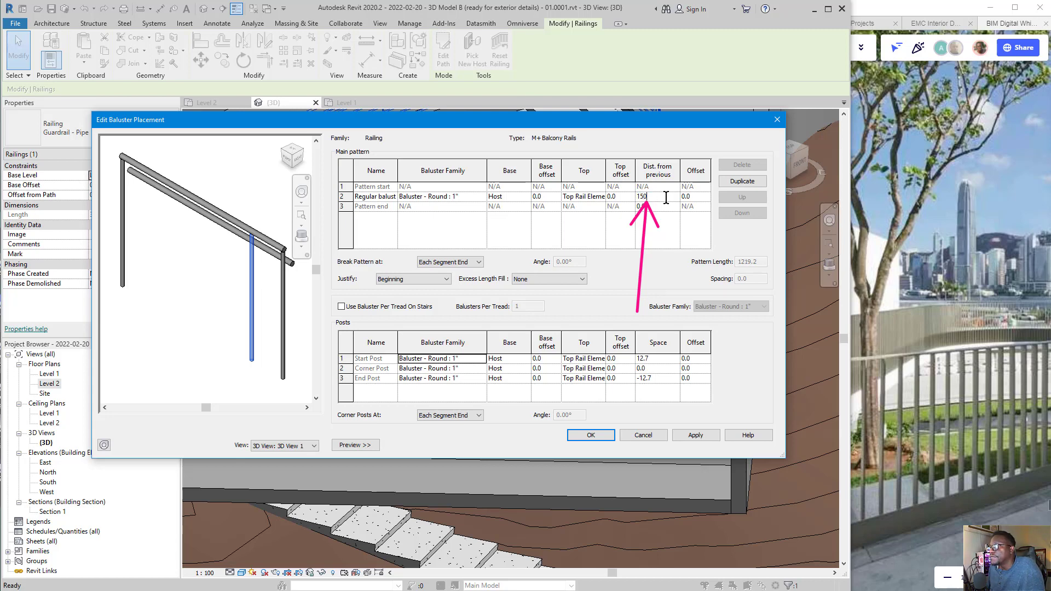
{"action": "left_click", "coordinate": [660, 206]}
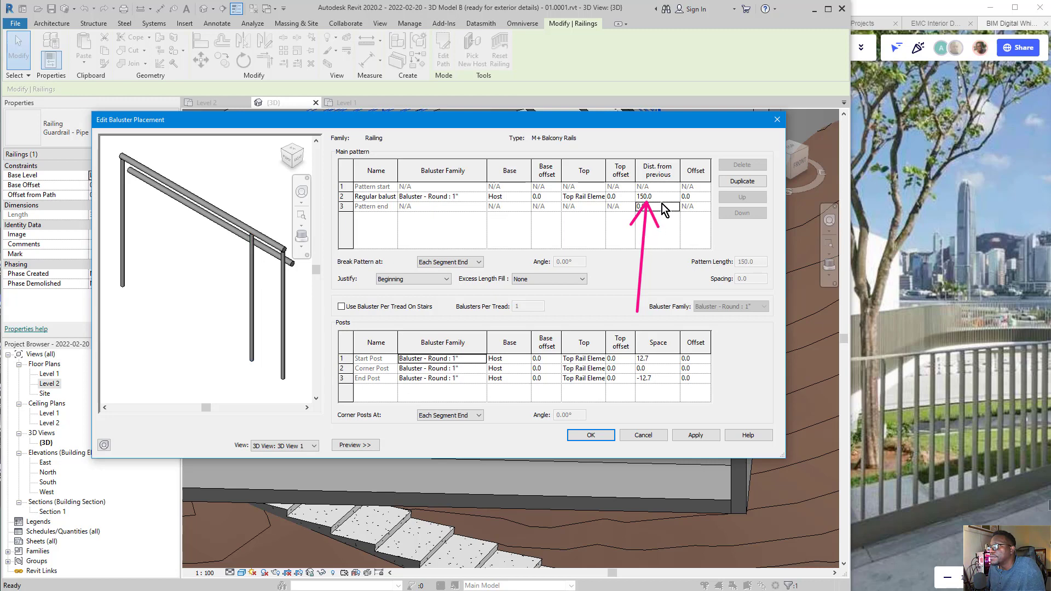
{"action": "left_click", "coordinate": [694, 435]}
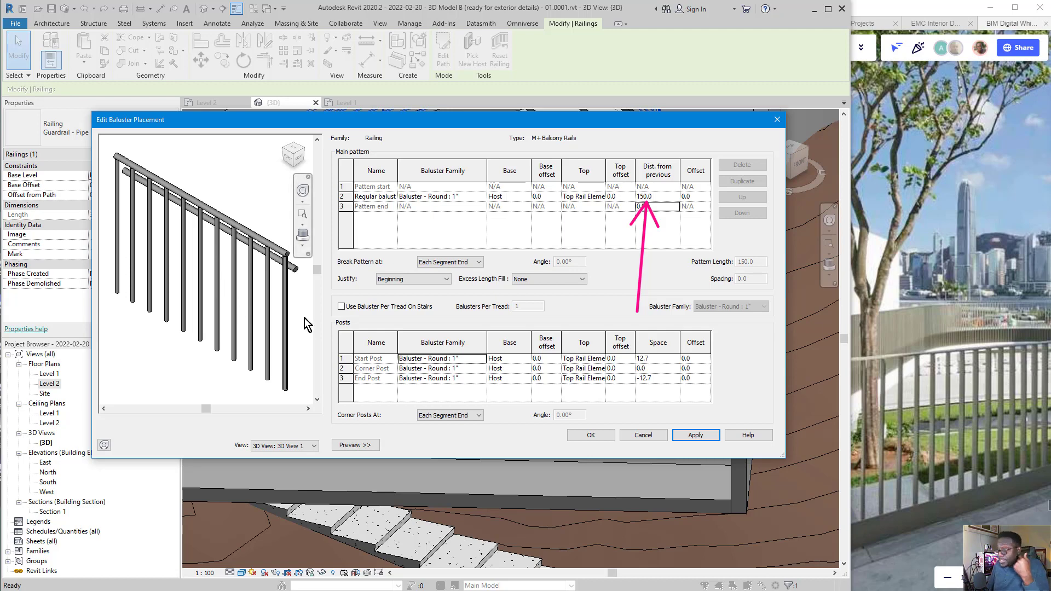
{"action": "left_click_drag", "start_coordinate": [341, 432], "coordinate": [289, 372]}
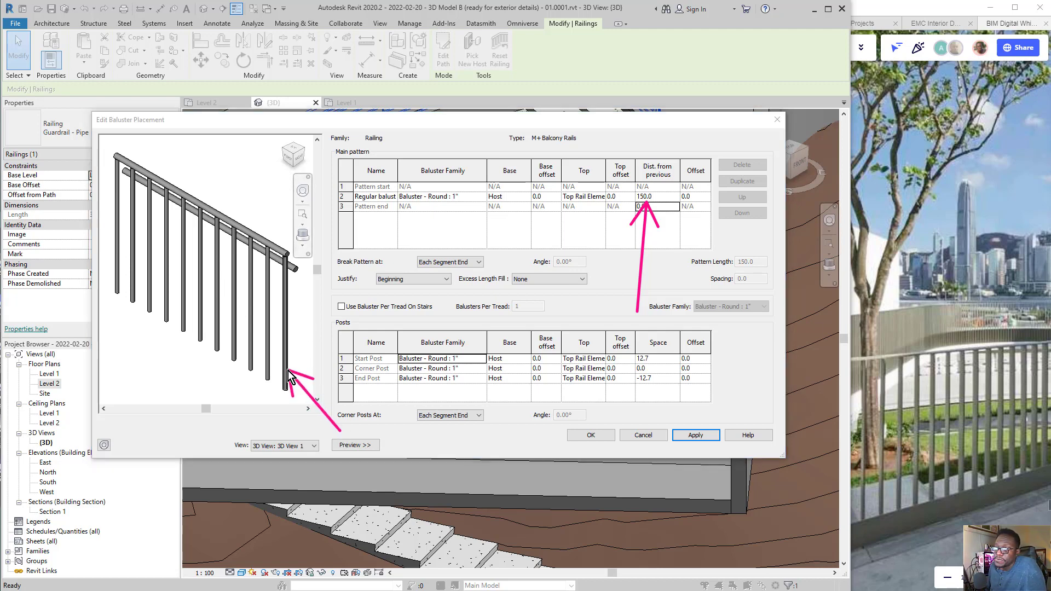
{"action": "left_click_drag", "start_coordinate": [655, 397], "coordinate": [904, 403]}
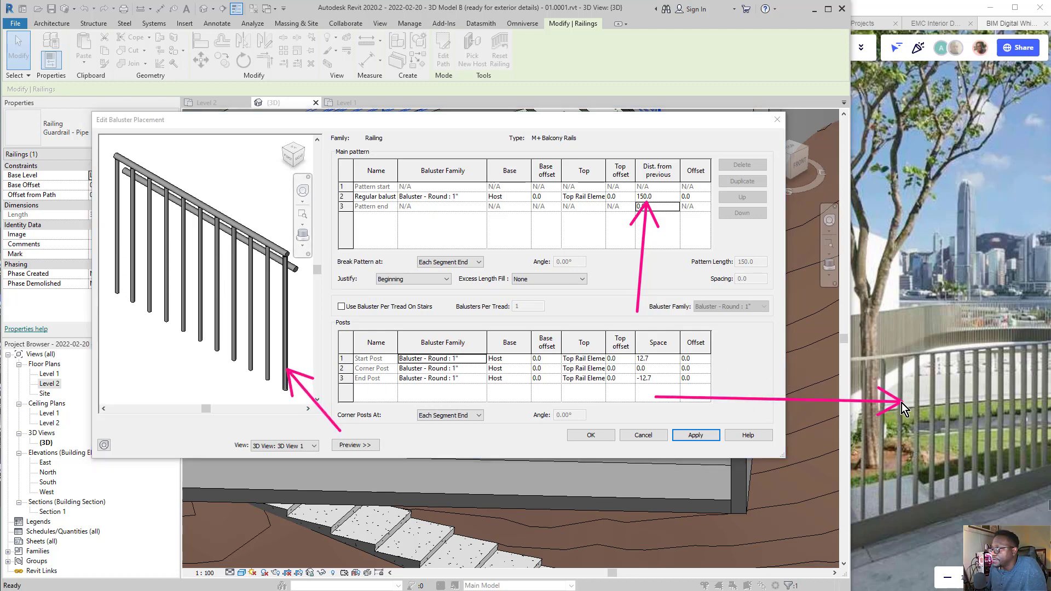
{"action": "mouse_move", "coordinate": [741, 344]}
{"action": "left_mouse_down"}
{"action": "mouse_move", "coordinate": [421, 410]}
{"action": "mouse_move", "coordinate": [662, 241]}
{"action": "mouse_move", "coordinate": [463, 280]}
{"action": "left_mouse_up"}
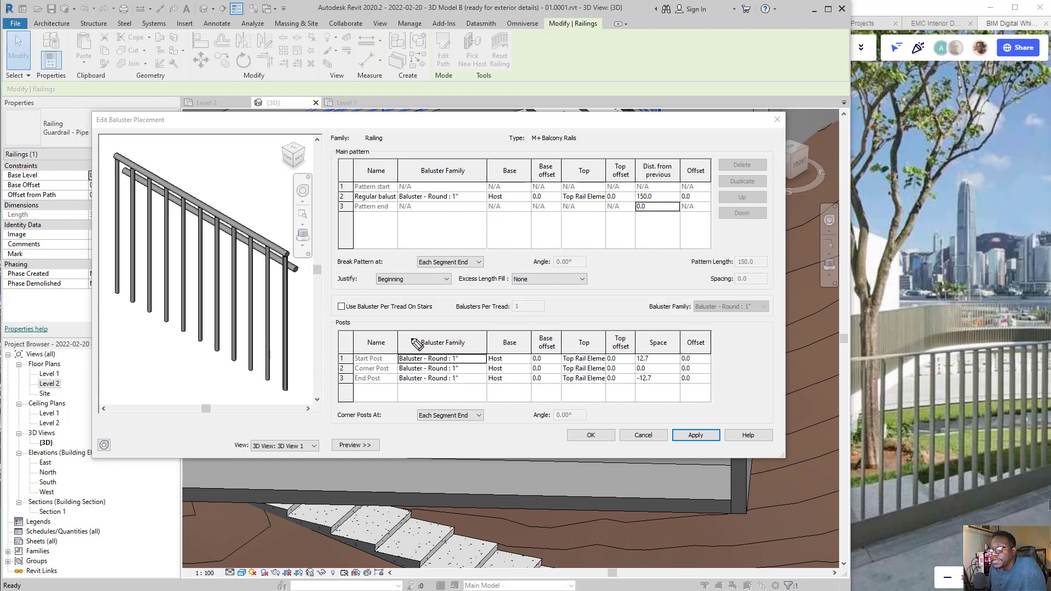
{"action": "mouse_move", "coordinate": [382, 344]}
{"action": "left_mouse_down"}
{"action": "mouse_move", "coordinate": [364, 405]}
{"action": "mouse_move", "coordinate": [377, 349]}
{"action": "left_mouse_up"}
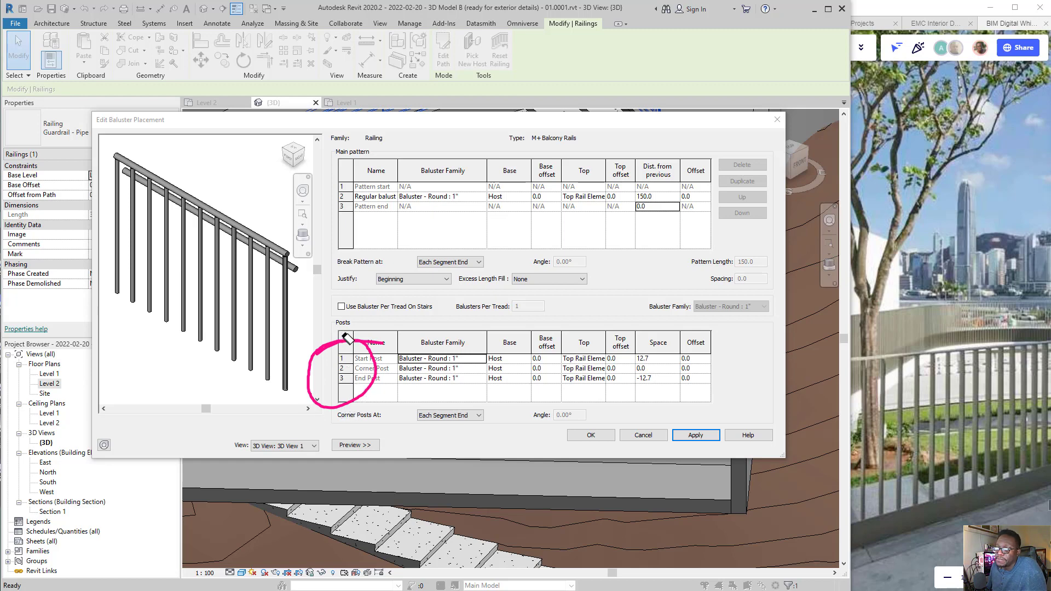
{"action": "mouse_move", "coordinate": [352, 363]}
{"action": "left_mouse_down"}
{"action": "mouse_move", "coordinate": [381, 361]}
{"action": "mouse_move", "coordinate": [362, 374]}
{"action": "mouse_move", "coordinate": [382, 372]}
{"action": "mouse_move", "coordinate": [381, 384]}
{"action": "left_mouse_up"}
{"action": "mouse_move", "coordinate": [452, 387]}
{"action": "left_mouse_down"}
{"action": "mouse_move", "coordinate": [469, 370]}
{"action": "mouse_move", "coordinate": [383, 368]}
{"action": "mouse_move", "coordinate": [480, 371]}
{"action": "left_mouse_up"}
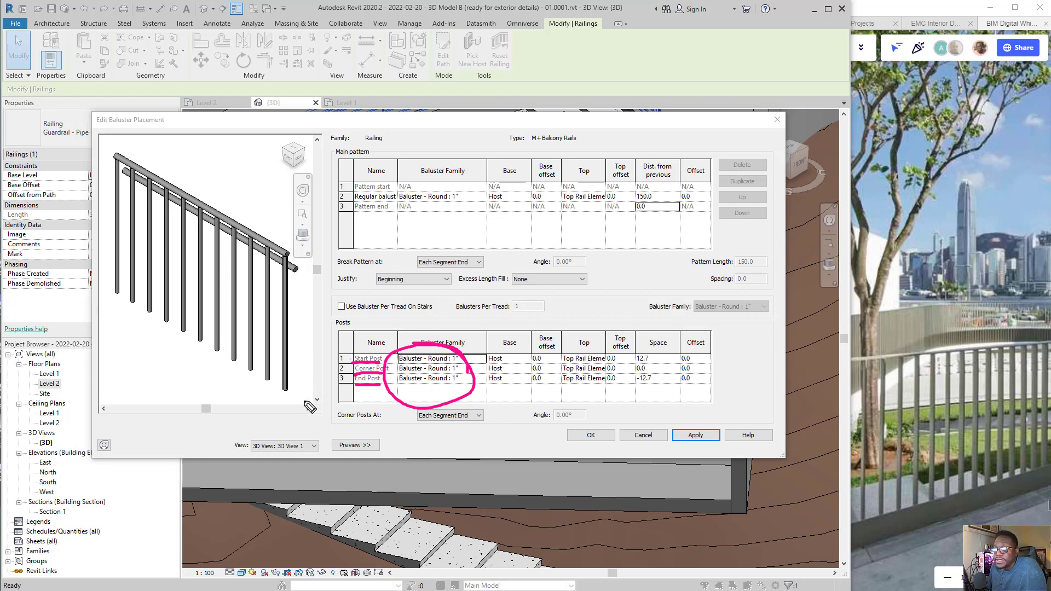
{"action": "mouse_move", "coordinate": [414, 356]}
{"action": "left_mouse_down"}
{"action": "mouse_move", "coordinate": [326, 367]}
{"action": "mouse_move", "coordinate": [367, 379]}
{"action": "left_mouse_up"}
Assign the Baluster - Steel Flat Upright : 2" x 1/2" family to the start, corner and end posts and apply it
{"action": "left_click", "coordinate": [477, 360]}
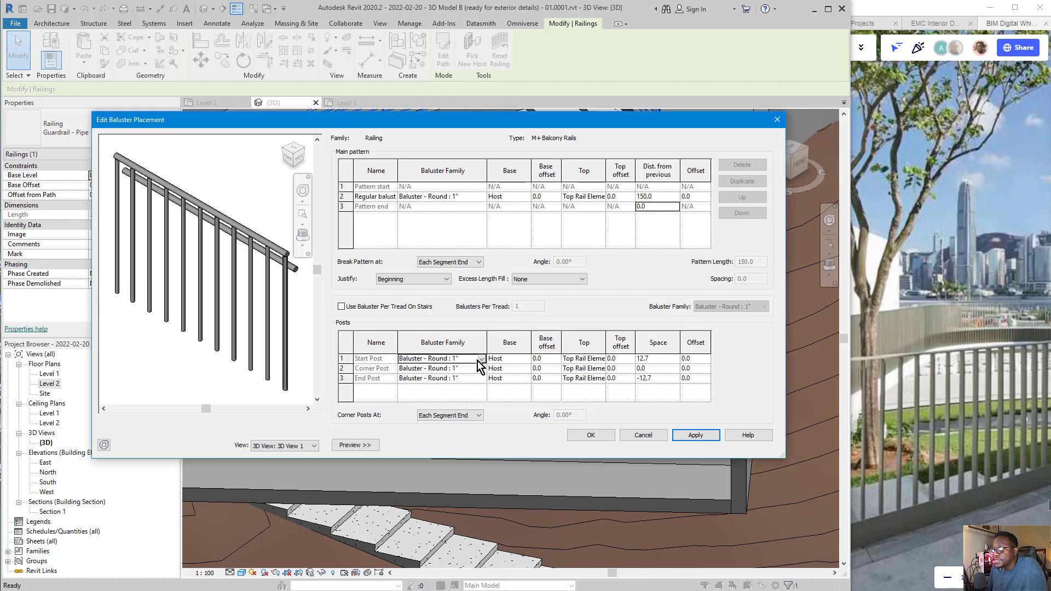
{"action": "left_click", "coordinate": [481, 359]}
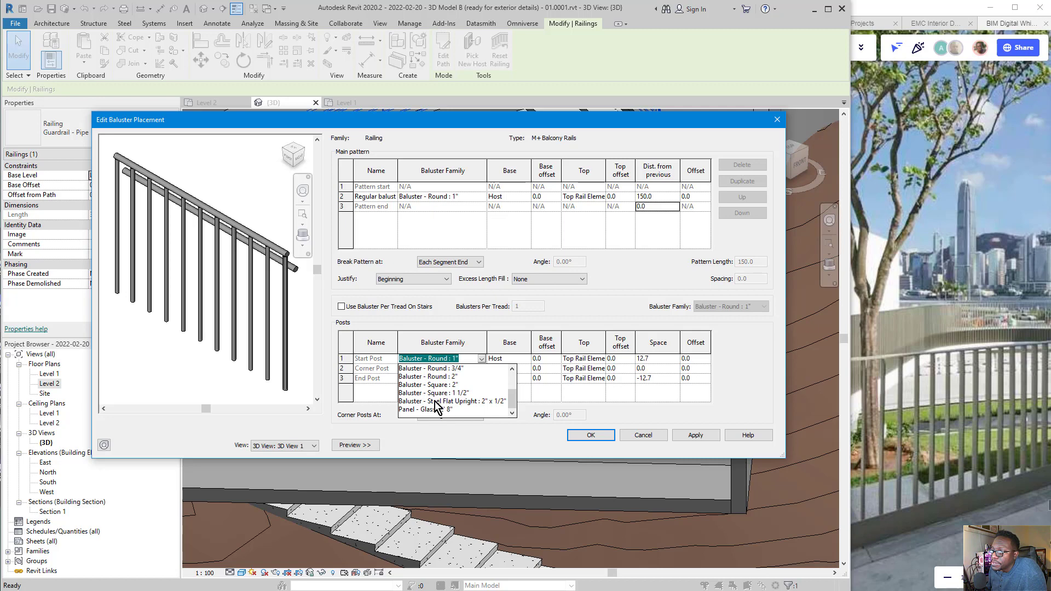
{"action": "scroll", "coordinate": [459, 405], "scroll_direction": "up", "scroll_amount": 2}
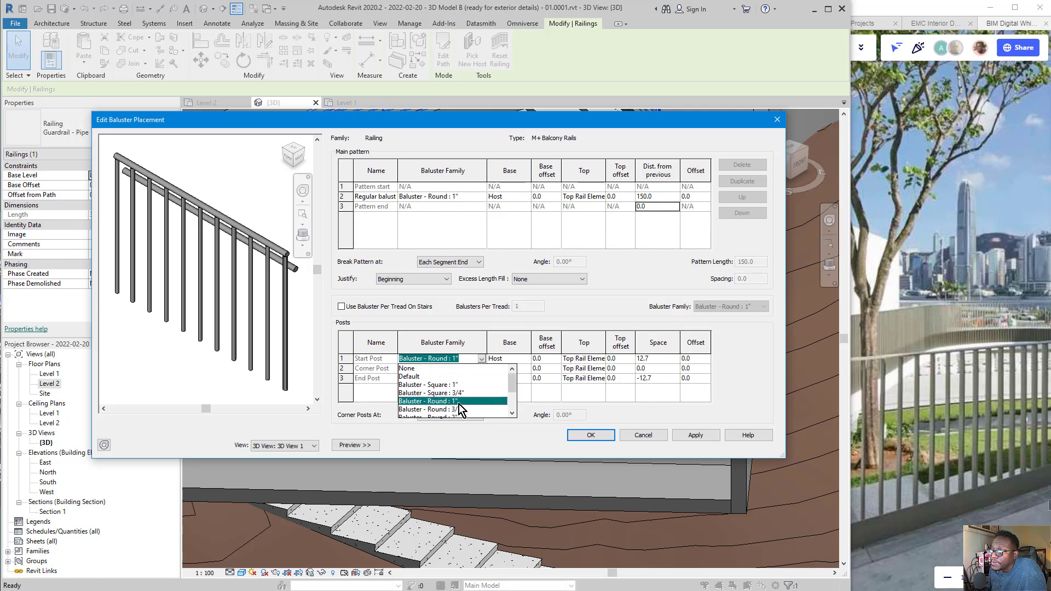
{"action": "scroll", "coordinate": [461, 402], "scroll_direction": "down", "scroll_amount": 2}
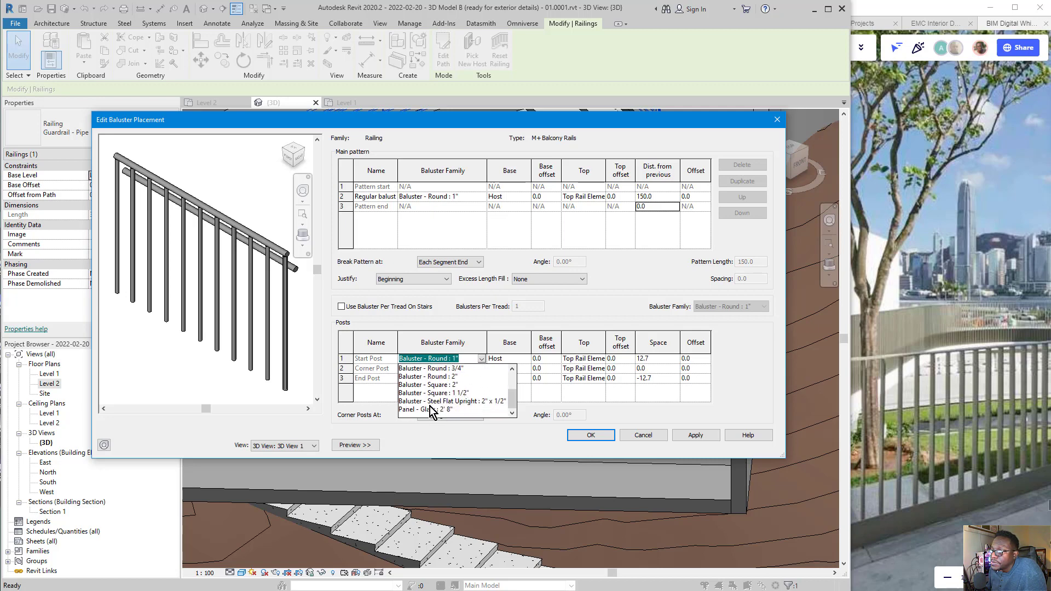
{"action": "left_click", "coordinate": [483, 403]}
{"action": "left_click", "coordinate": [485, 368]}
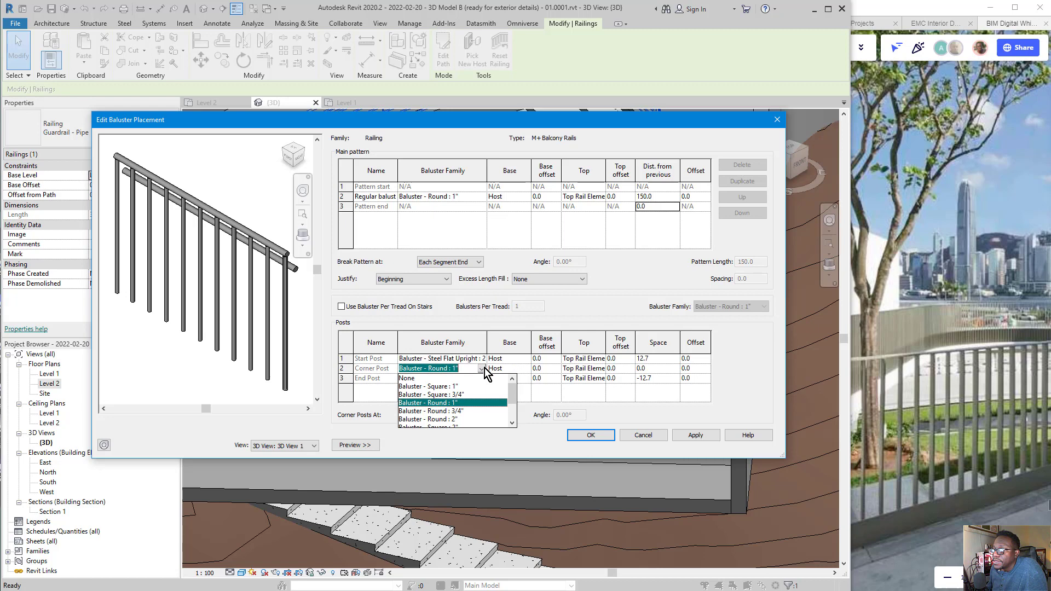
{"action": "scroll", "coordinate": [465, 412], "scroll_direction": "down", "scroll_amount": 3}
{"action": "left_click", "coordinate": [474, 414]}
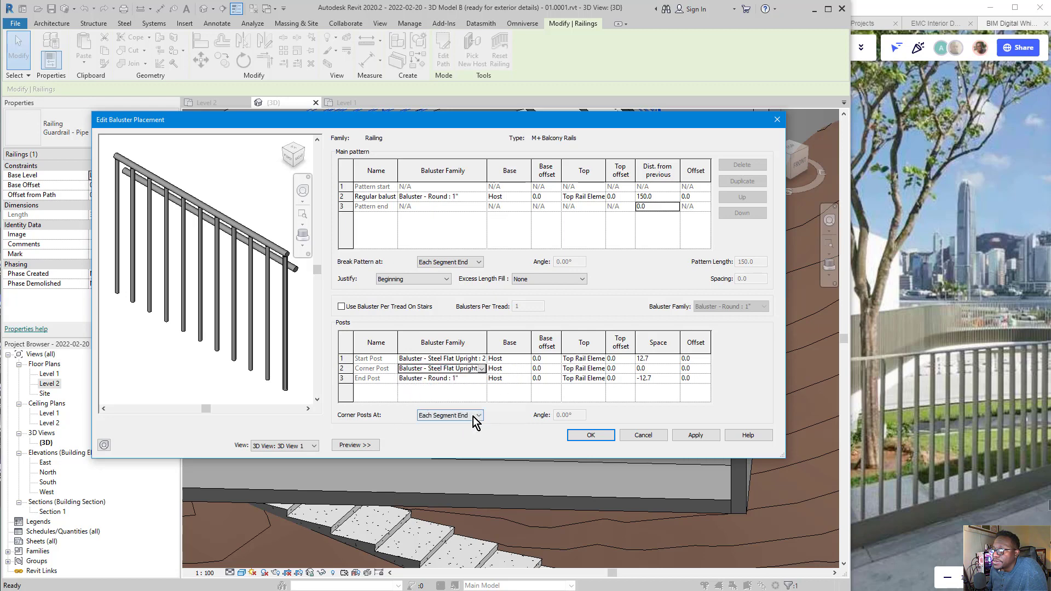
{"action": "left_click", "coordinate": [482, 378]}
{"action": "scroll", "coordinate": [468, 428], "scroll_direction": "down", "scroll_amount": 3}
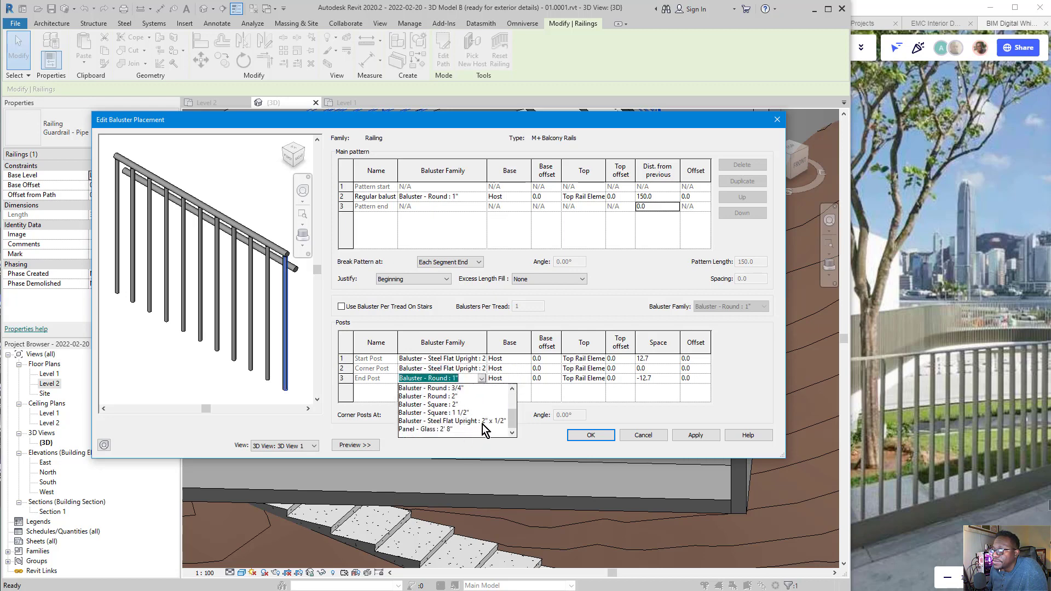
{"action": "left_click", "coordinate": [482, 422]}
{"action": "left_click", "coordinate": [689, 438]}
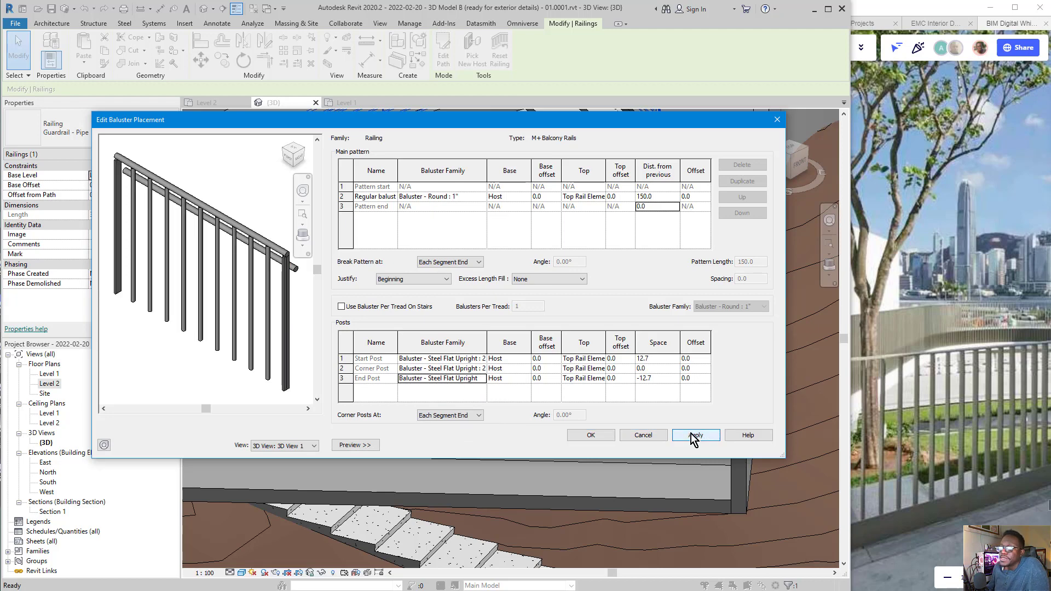
Recheck the baluster families assigned to the end, corner and start posts against the available options
{"action": "left_click", "coordinate": [481, 378]}
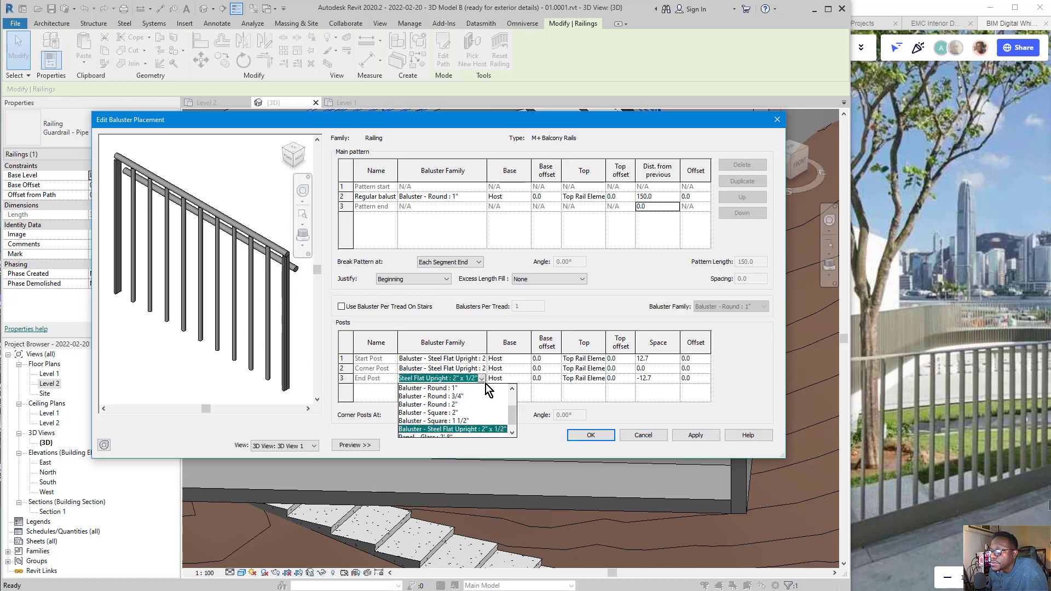
{"action": "left_click", "coordinate": [485, 383]}
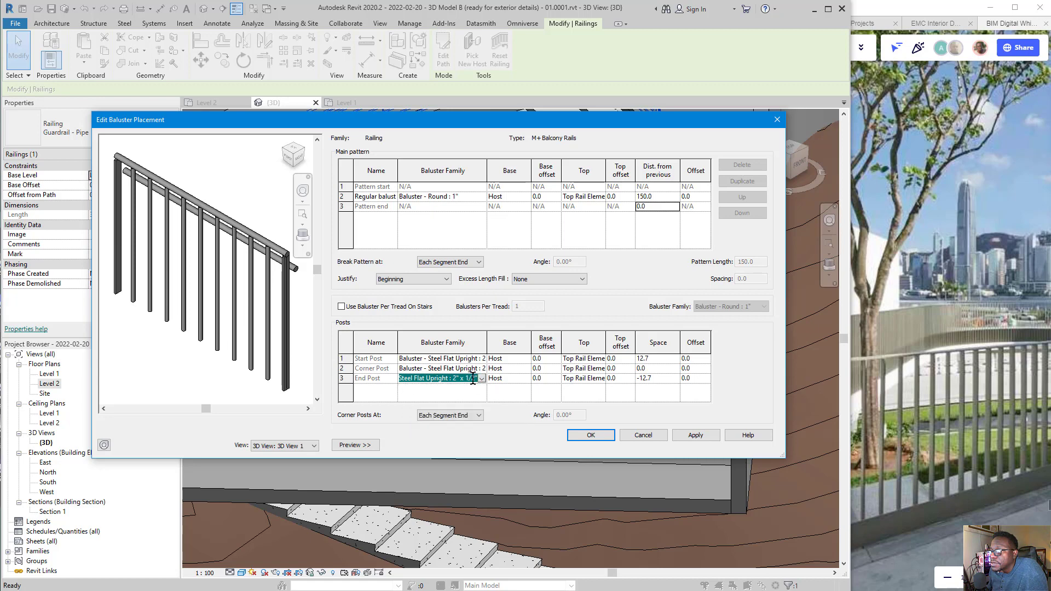
{"action": "left_click", "coordinate": [465, 368]}
{"action": "left_click", "coordinate": [482, 369]}
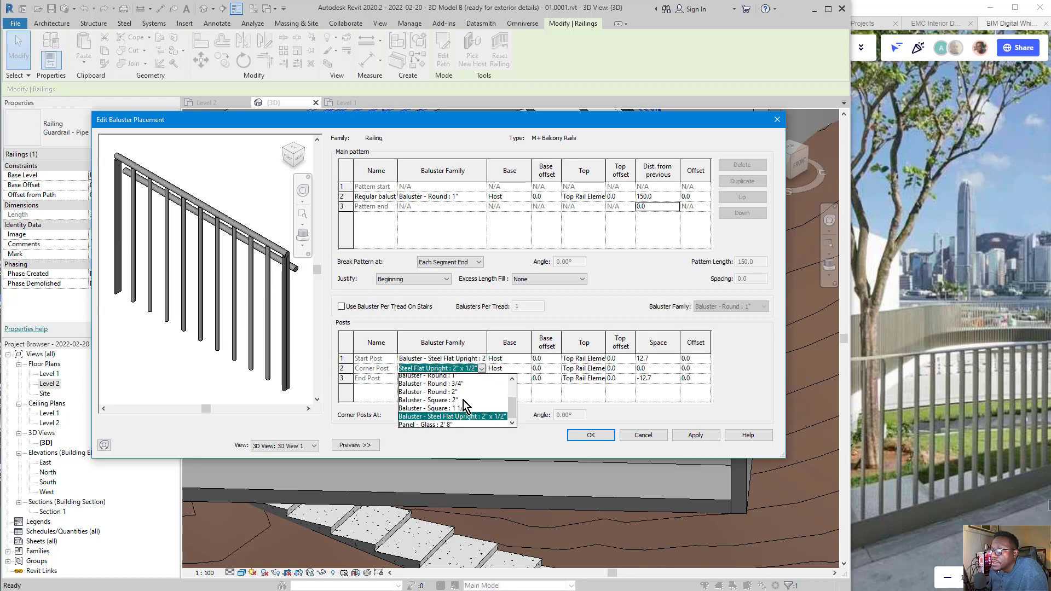
{"action": "left_click", "coordinate": [456, 412]}
{"action": "left_click", "coordinate": [462, 360]}
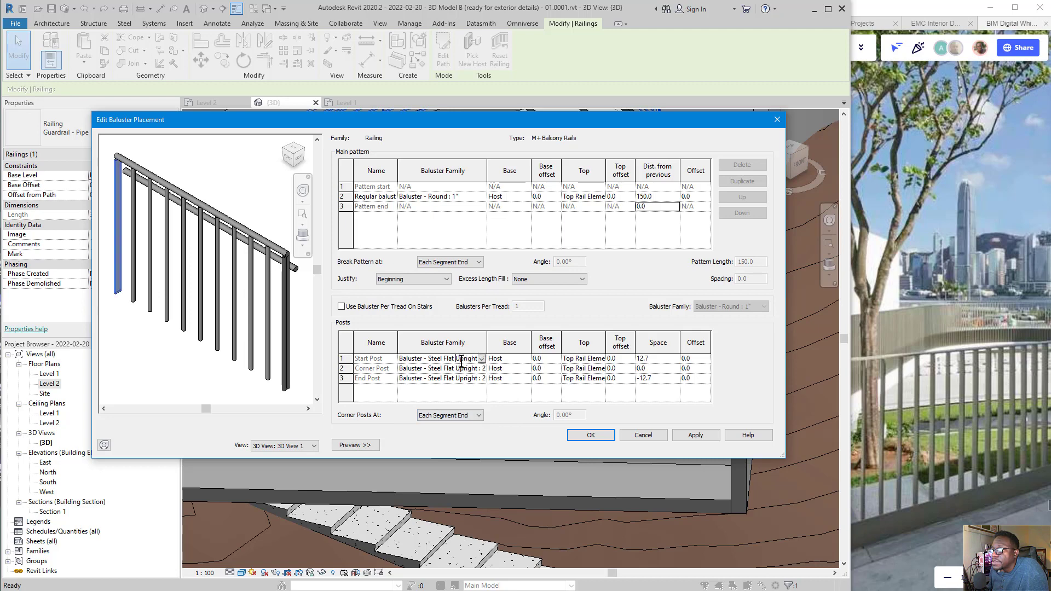
{"action": "left_click", "coordinate": [697, 438]}
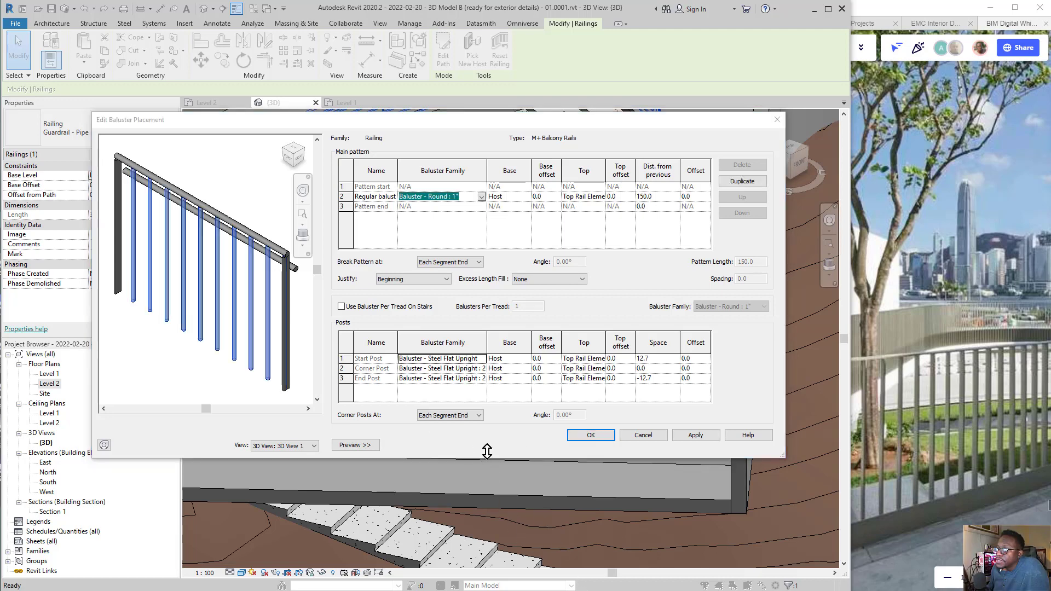
Change the regular baluster's family to Baluster - Steel Flat Upright in the main pattern and apply it
{"action": "left_click_drag", "start_coordinate": [390, 390], "coordinate": [388, 201]}
{"action": "left_click", "coordinate": [469, 284]}
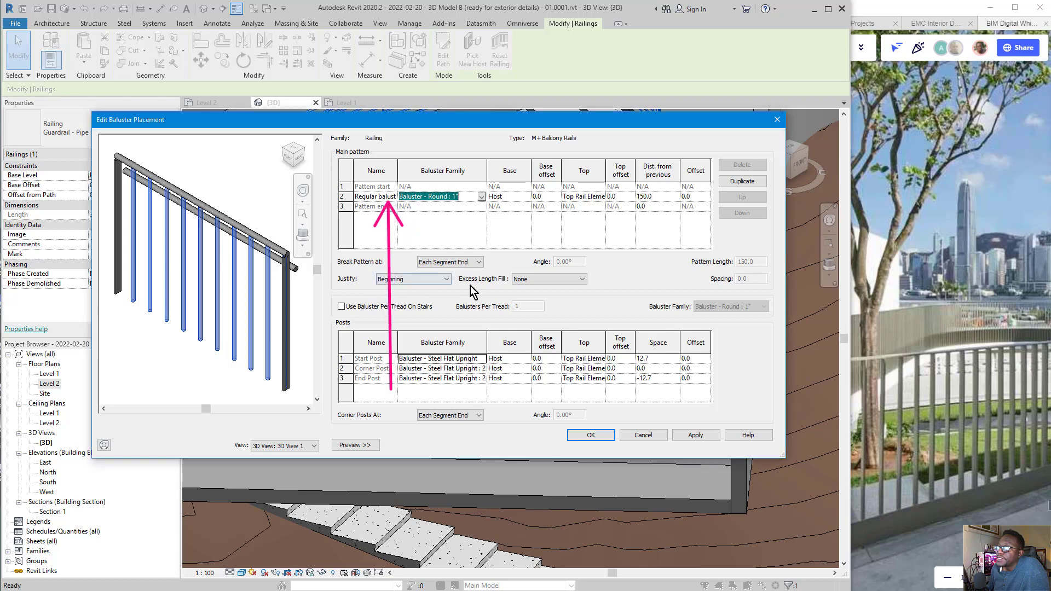
{"action": "left_click", "coordinate": [345, 197]}
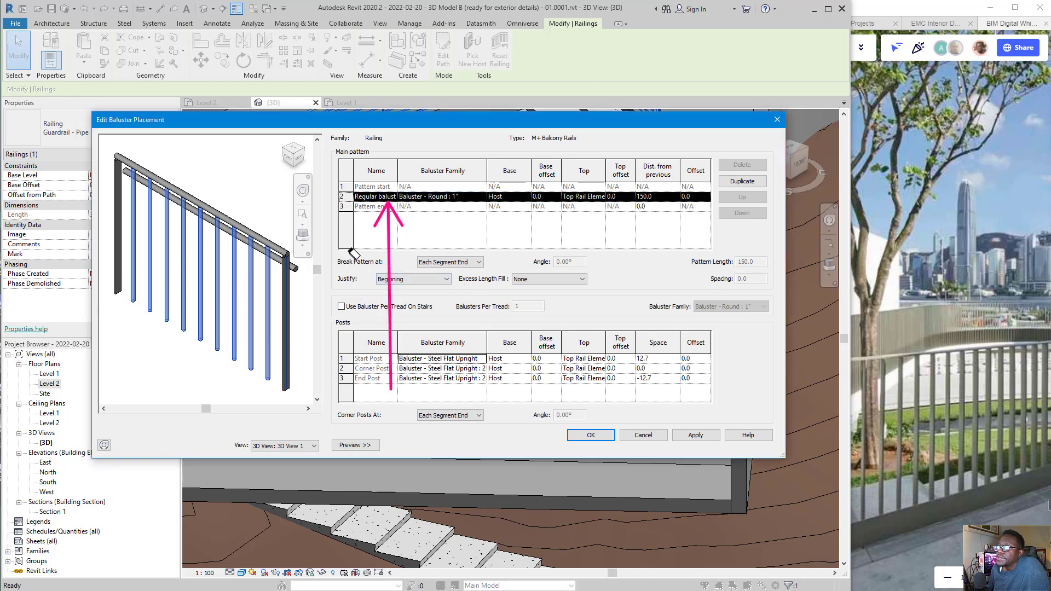
{"action": "left_click", "coordinate": [461, 198]}
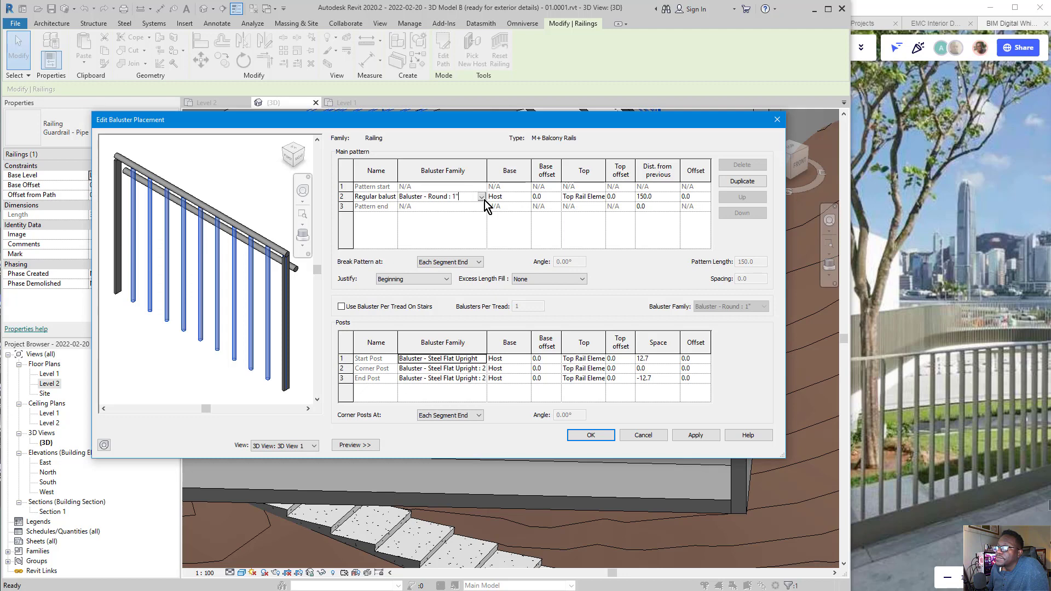
{"action": "left_click", "coordinate": [482, 197]}
{"action": "scroll", "coordinate": [463, 235], "scroll_direction": "down", "scroll_amount": 2}
{"action": "left_click", "coordinate": [461, 240]}
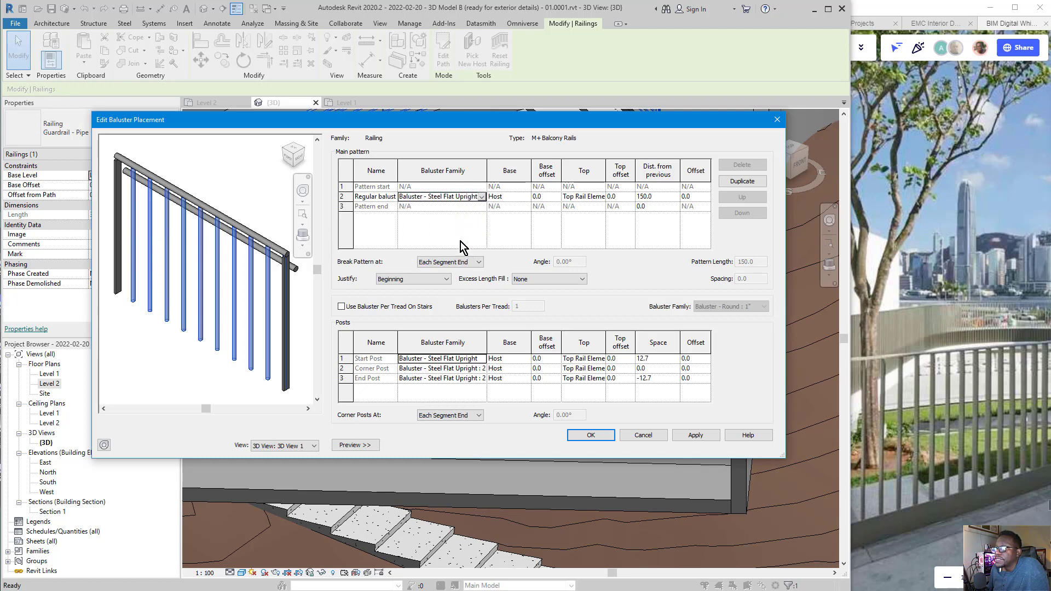
{"action": "left_click", "coordinate": [717, 436]}
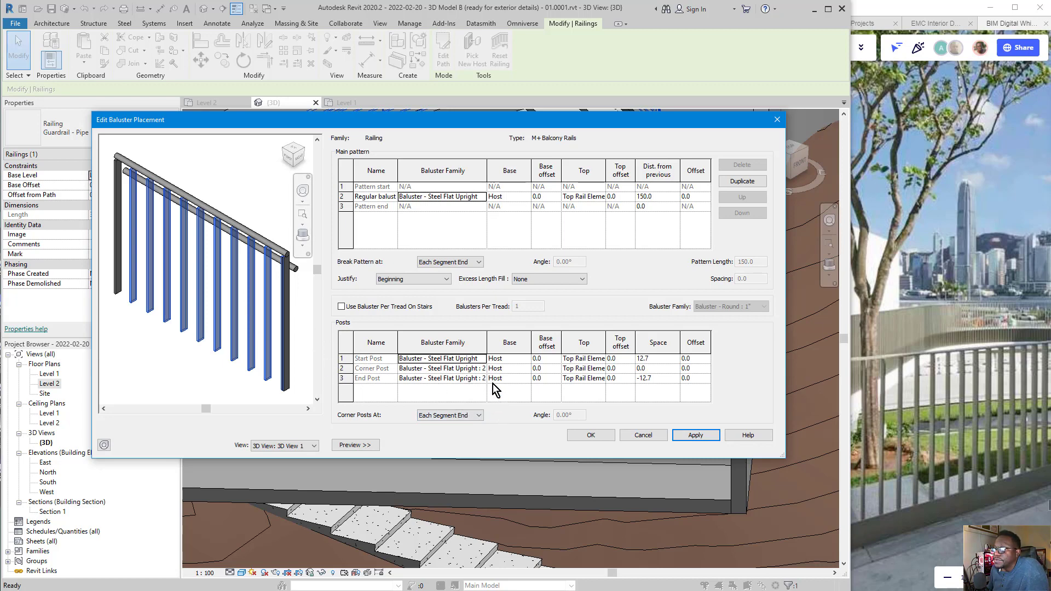
Accept the baluster placement settings for M+ Balcony Rails and return to the railing's type properties
{"action": "left_click_drag", "start_coordinate": [440, 397], "coordinate": [298, 276]}
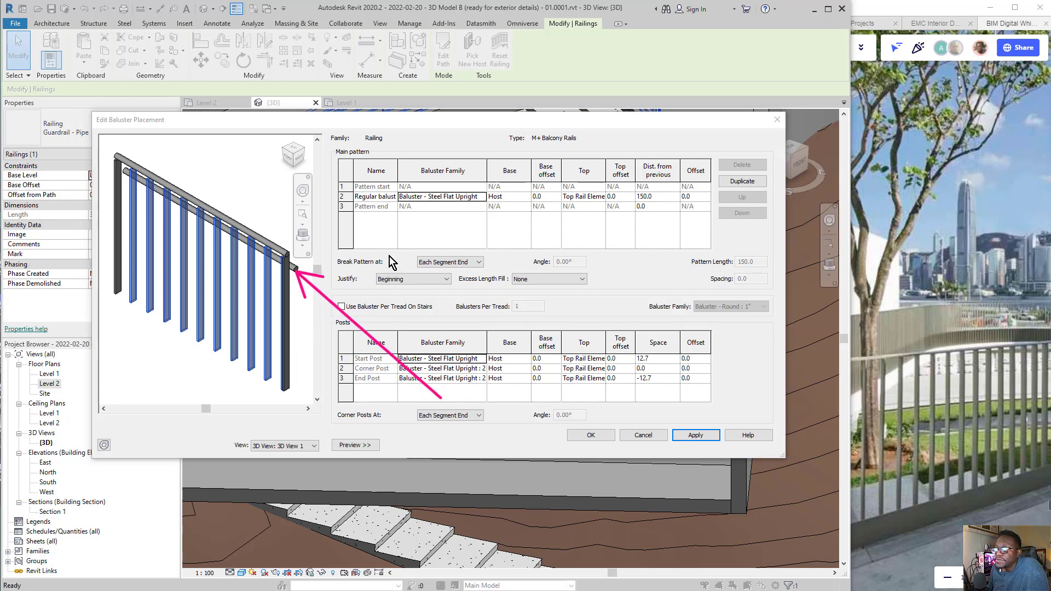
{"action": "left_click", "coordinate": [589, 436]}
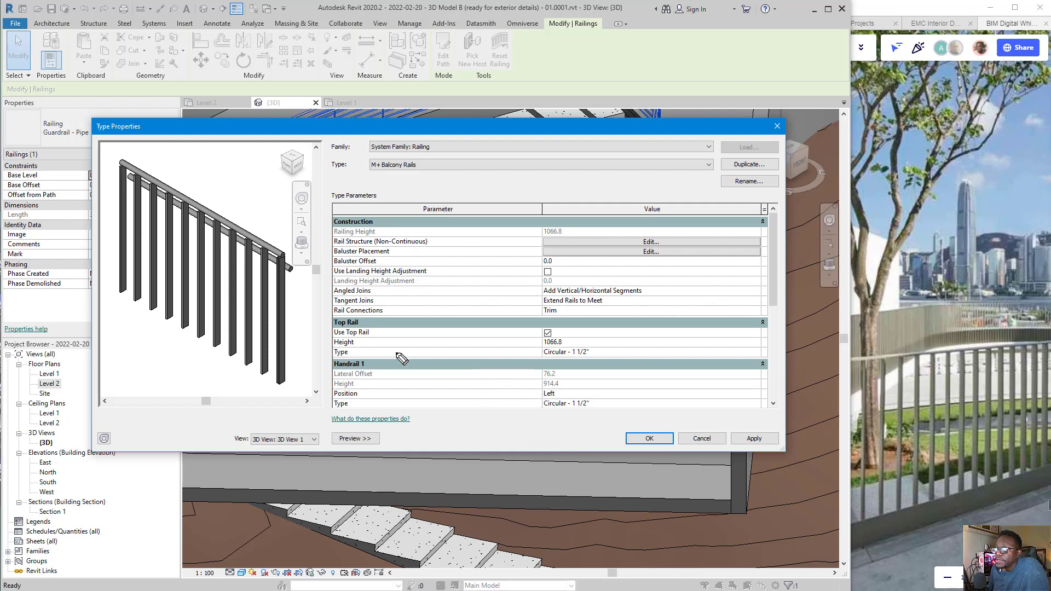
{"action": "mouse_move", "coordinate": [298, 257]}
{"action": "left_mouse_down"}
{"action": "mouse_move", "coordinate": [280, 271]}
{"action": "mouse_move", "coordinate": [290, 258]}
{"action": "left_mouse_up"}
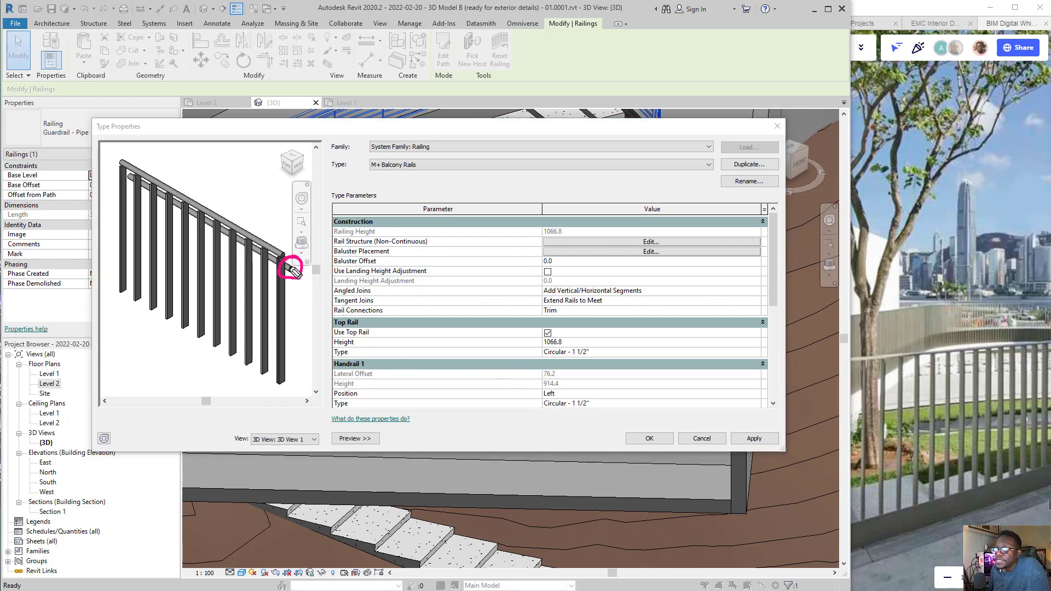
{"action": "left_click_drag", "start_coordinate": [339, 332], "coordinate": [301, 282]}
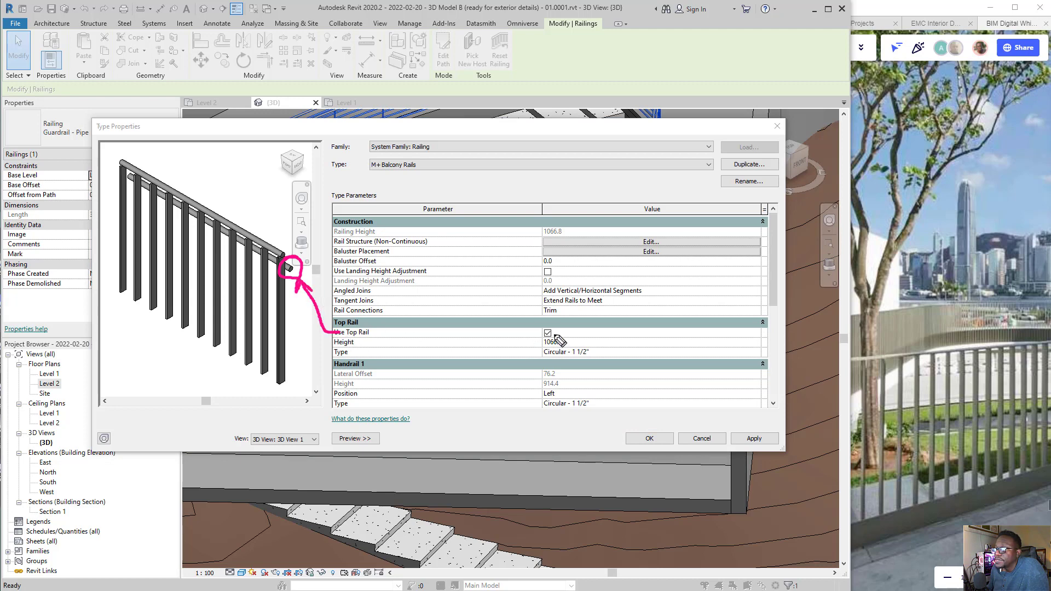
{"action": "mouse_move", "coordinate": [554, 335]}
{"action": "left_mouse_down"}
{"action": "mouse_move", "coordinate": [533, 358]}
{"action": "mouse_move", "coordinate": [550, 335]}
{"action": "left_mouse_up"}
{"action": "left_click_drag", "start_coordinate": [505, 307], "coordinate": [563, 401]}
{"action": "key", "text": "Escape"}
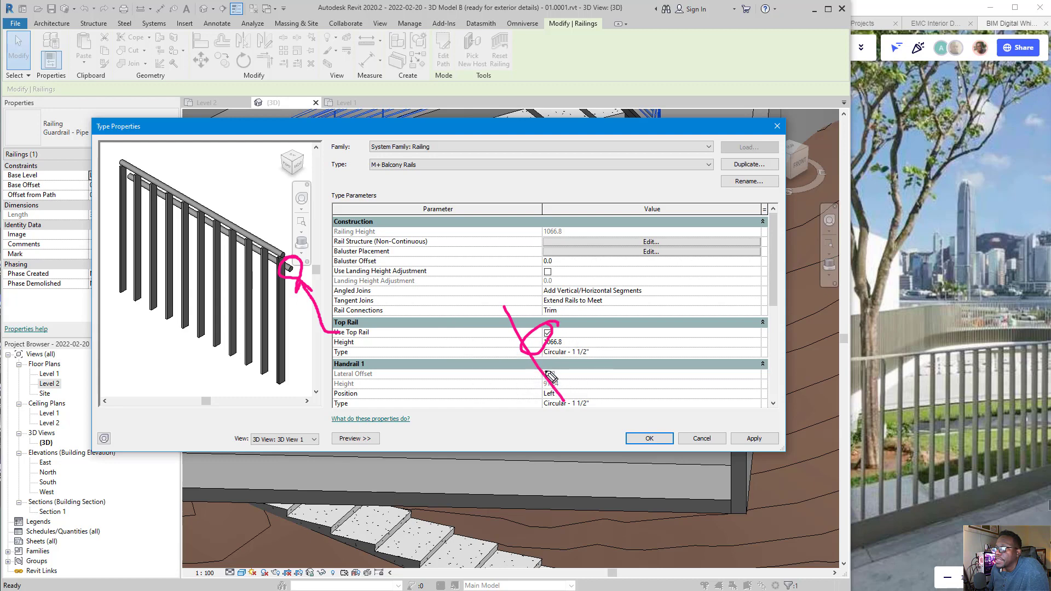
{"action": "key", "text": "ctrl+shift+5"}
{"action": "mouse_move", "coordinate": [545, 323]}
{"action": "left_mouse_down"}
{"action": "mouse_move", "coordinate": [307, 295]}
{"action": "mouse_move", "coordinate": [290, 268]}
{"action": "left_mouse_up"}
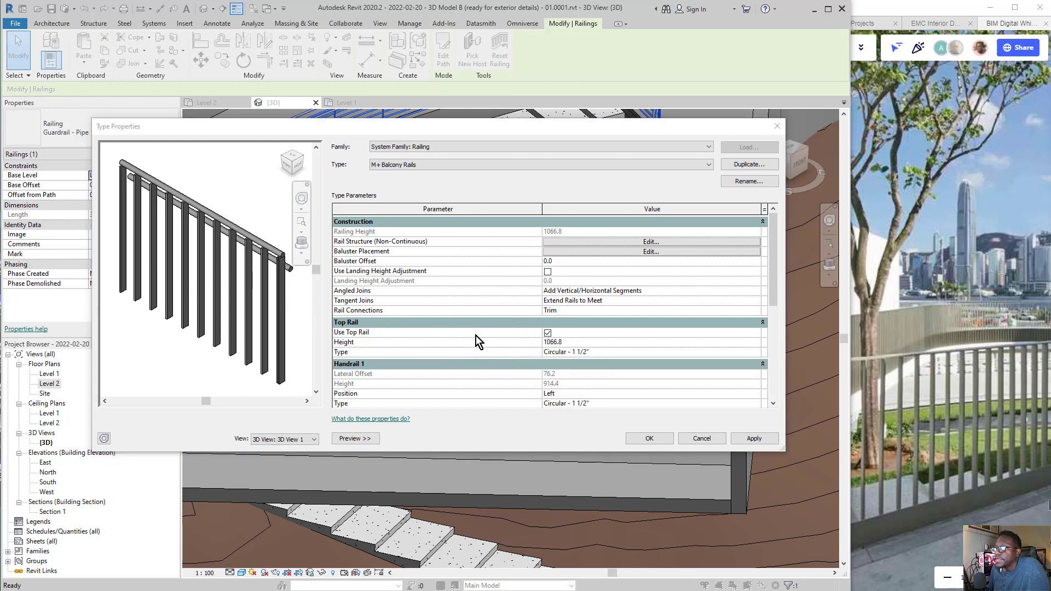
Try turning off the top rail for the M+ Balcony Rails type, and re-enable it after applying the change
{"action": "left_click", "coordinate": [547, 332]}
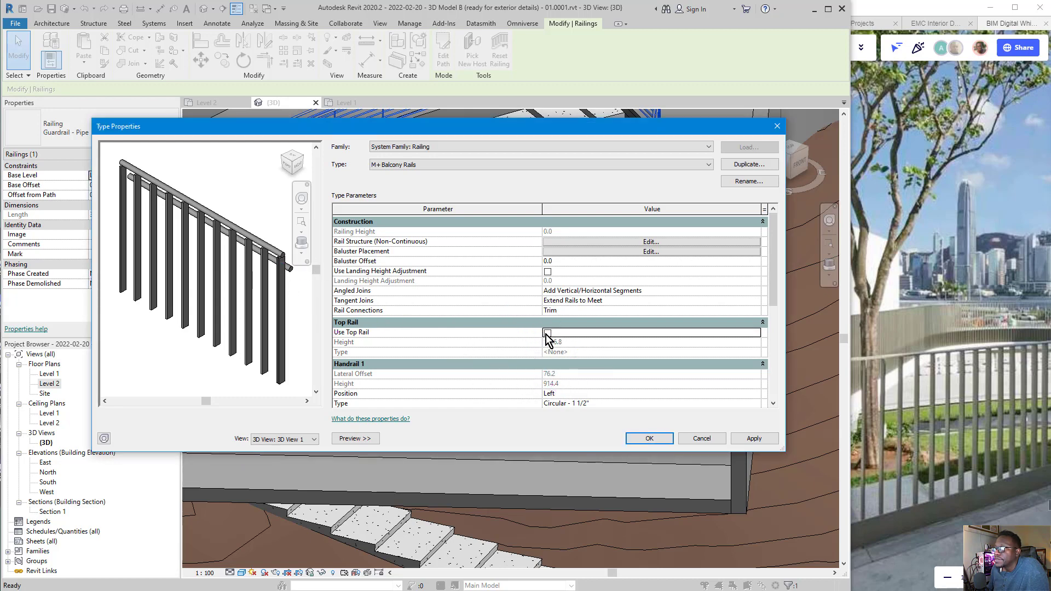
{"action": "left_click", "coordinate": [742, 438]}
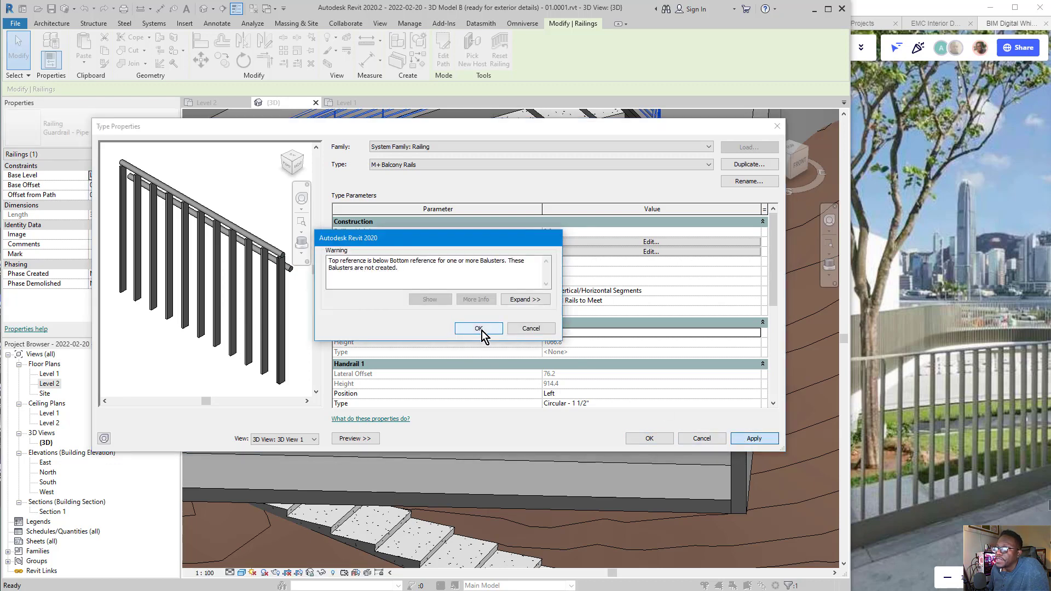
{"action": "left_click", "coordinate": [480, 329]}
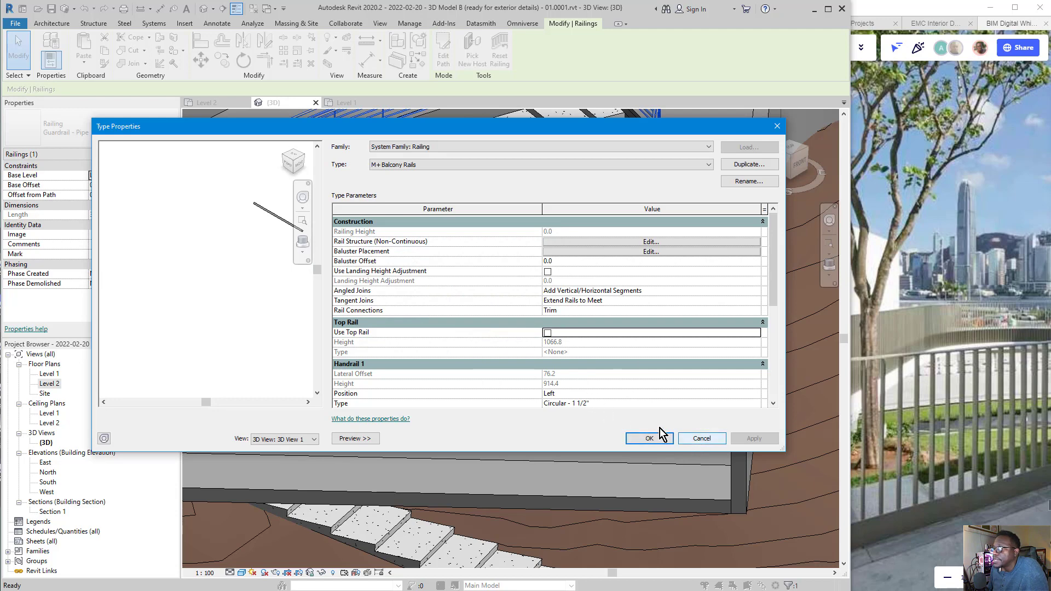
{"action": "key", "text": "space"}
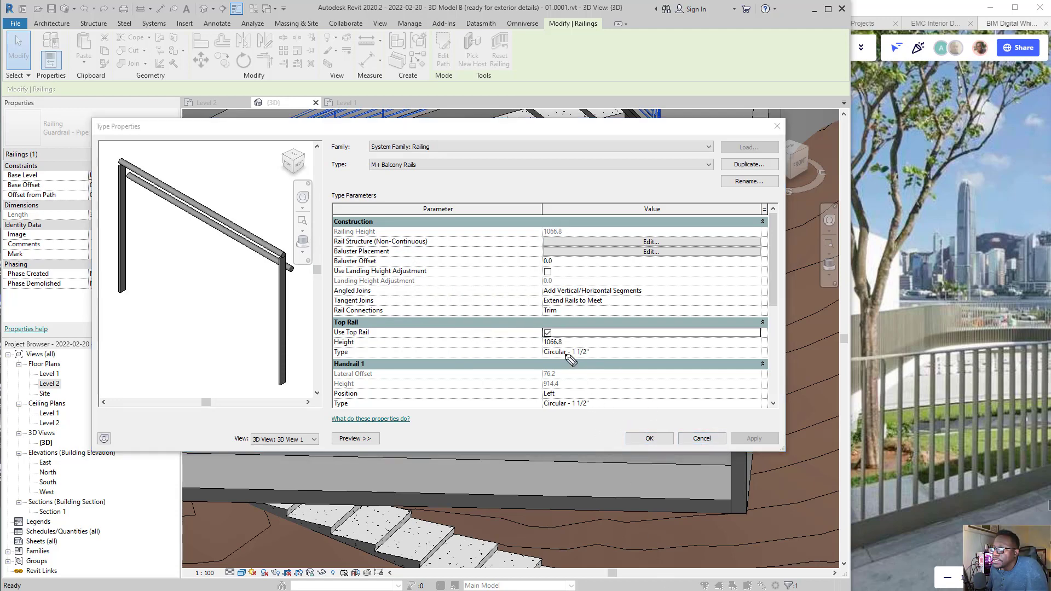
{"action": "mouse_move", "coordinate": [579, 330]}
{"action": "left_mouse_down"}
{"action": "mouse_move", "coordinate": [546, 335]}
{"action": "mouse_move", "coordinate": [563, 332]}
{"action": "left_mouse_up"}
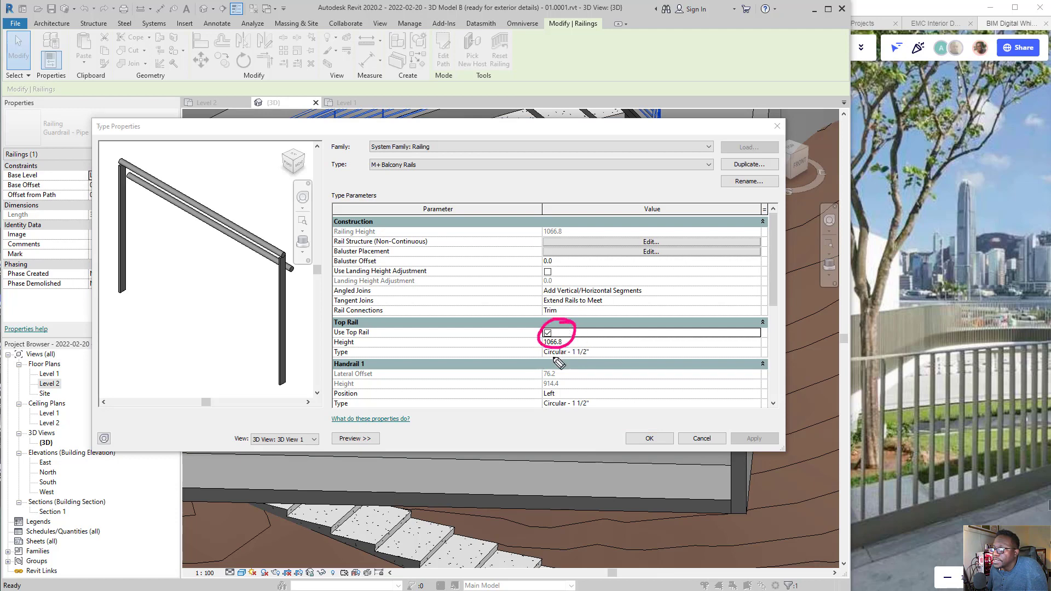
{"action": "key", "text": "ctrl+shift+2"}
{"action": "left_click", "coordinate": [606, 383]}
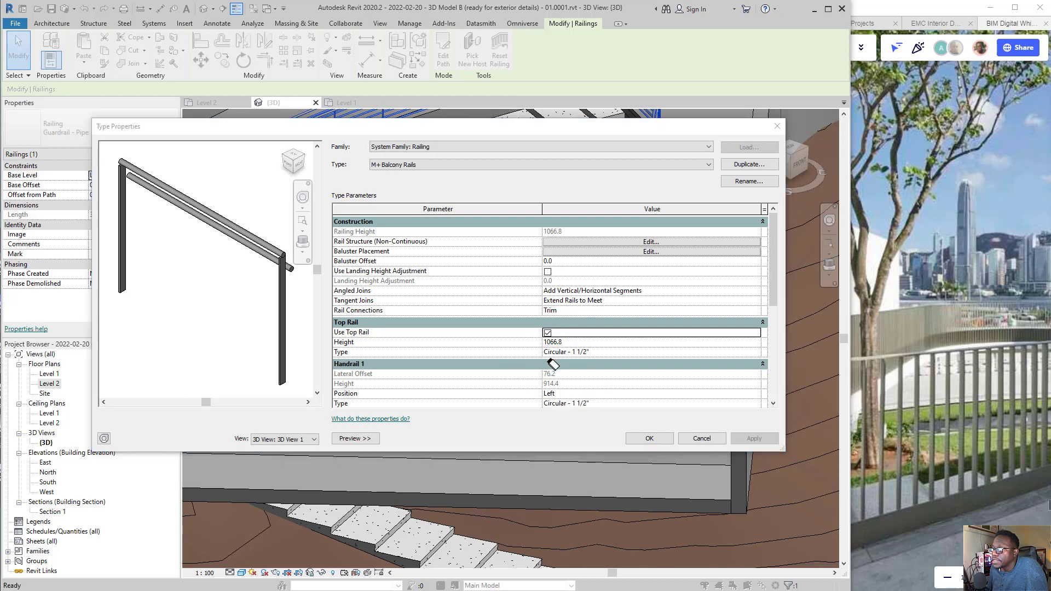
Set the Handrail 1 position to None for the M+ Balcony Rails type and apply it
{"action": "scroll", "coordinate": [549, 364], "scroll_direction": "down", "scroll_amount": 2}
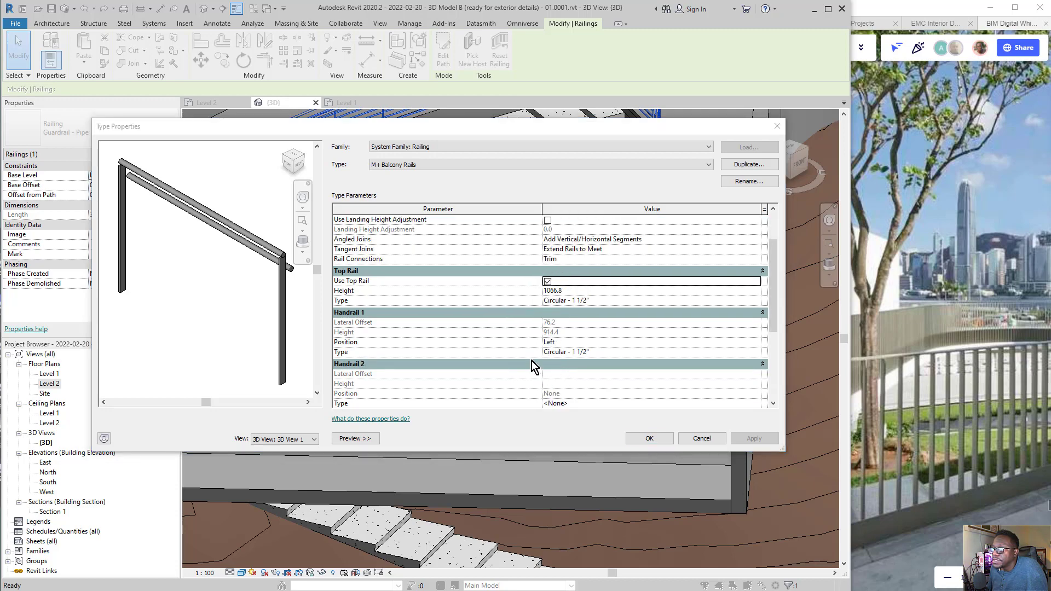
{"action": "scroll", "coordinate": [547, 367], "scroll_direction": "down", "scroll_amount": 1}
{"action": "scroll", "coordinate": [583, 375], "scroll_direction": "up", "scroll_amount": 1}
{"action": "mouse_move", "coordinate": [582, 342]}
{"action": "left_mouse_down"}
{"action": "mouse_move", "coordinate": [528, 345]}
{"action": "mouse_move", "coordinate": [304, 277]}
{"action": "left_mouse_up"}
{"action": "mouse_move", "coordinate": [299, 189]}
{"action": "left_mouse_down"}
{"action": "mouse_move", "coordinate": [235, 219]}
{"action": "mouse_move", "coordinate": [250, 223]}
{"action": "left_mouse_up"}
{"action": "key", "text": "ctrl+shift+5"}
{"action": "mouse_move", "coordinate": [235, 186]}
{"action": "left_mouse_down"}
{"action": "mouse_move", "coordinate": [353, 264]}
{"action": "mouse_move", "coordinate": [598, 359]}
{"action": "left_mouse_up"}
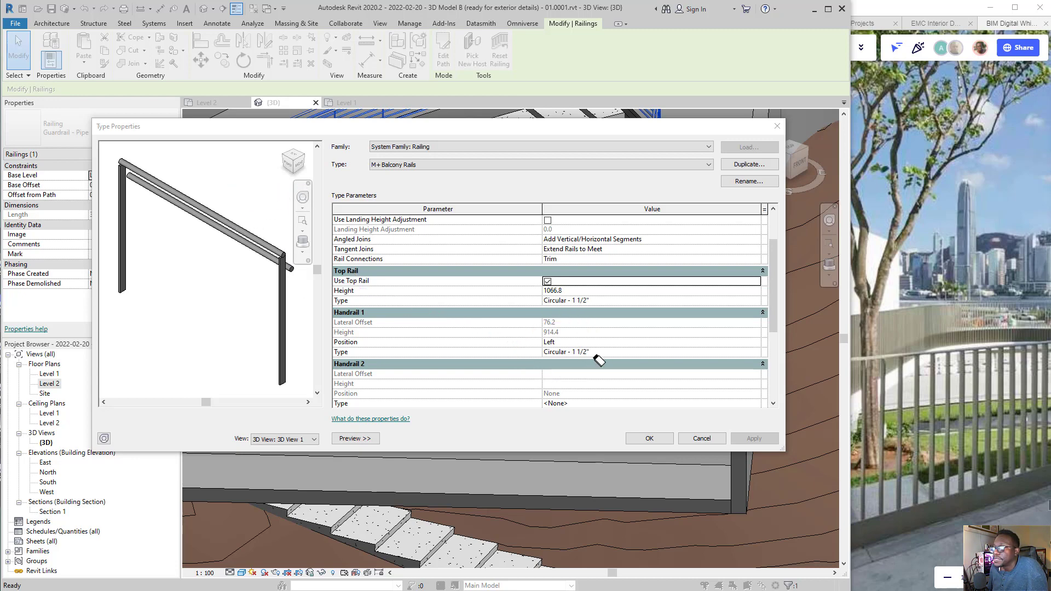
{"action": "left_click", "coordinate": [757, 343]}
{"action": "left_click", "coordinate": [756, 343]}
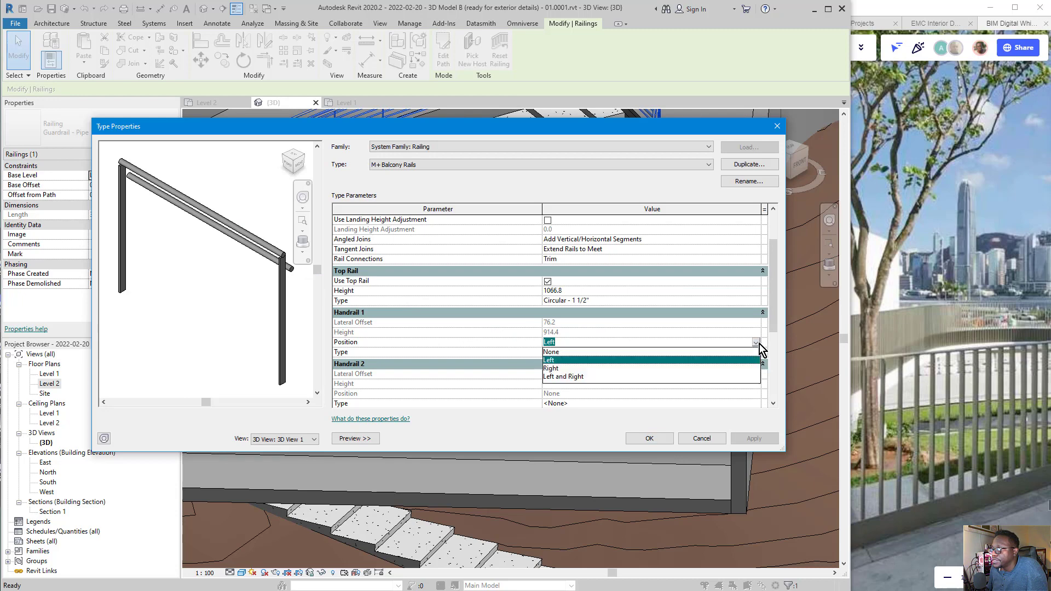
{"action": "left_click", "coordinate": [558, 352]}
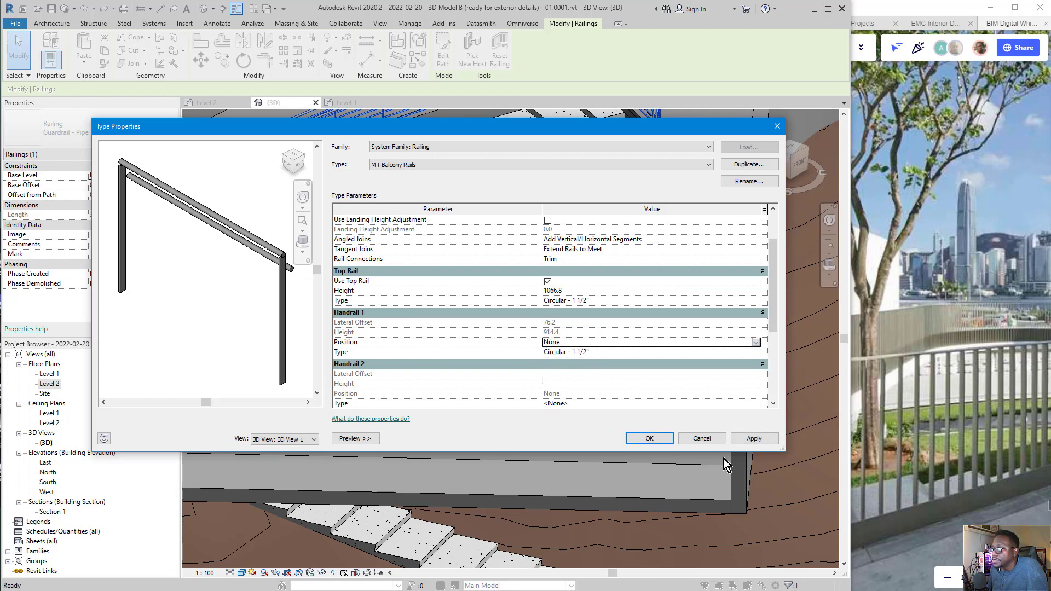
{"action": "left_click", "coordinate": [753, 440]}
{"action": "left_click", "coordinate": [479, 328]}
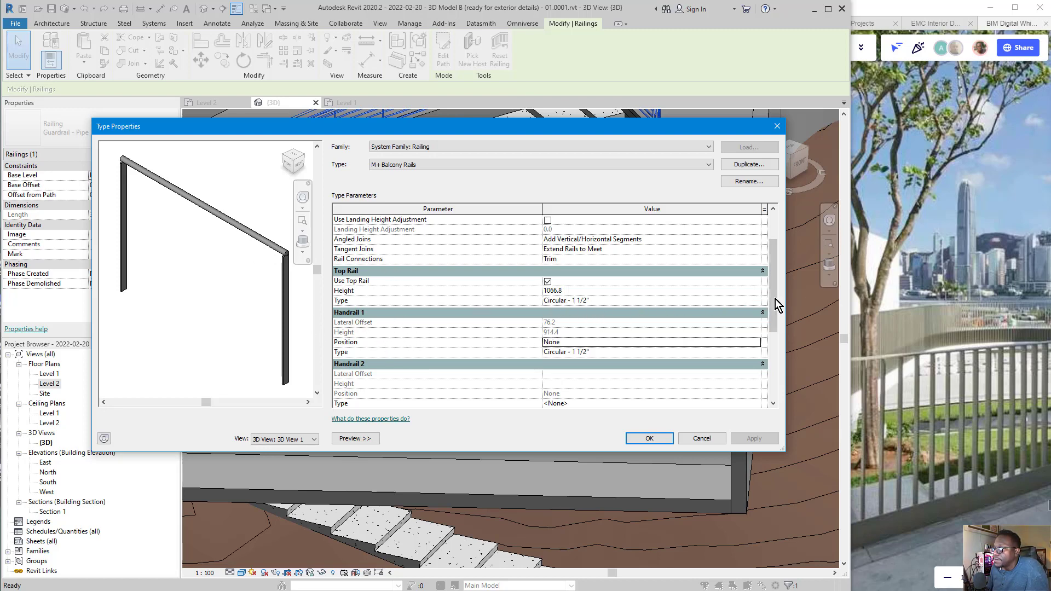
{"action": "left_click", "coordinate": [758, 302]}
{"action": "left_click", "coordinate": [757, 301]}
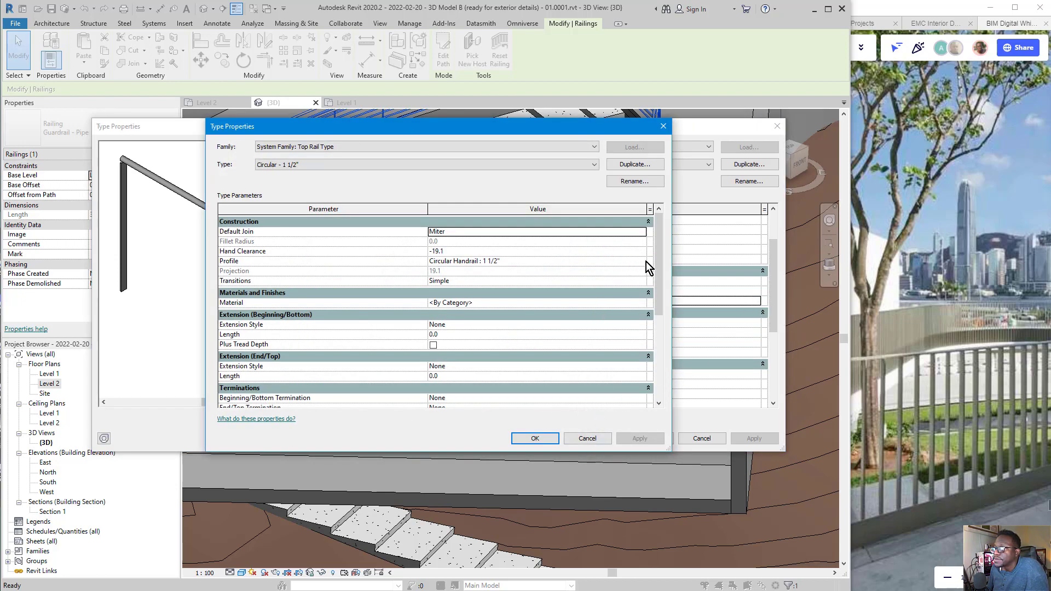
{"action": "left_click", "coordinate": [586, 442]}
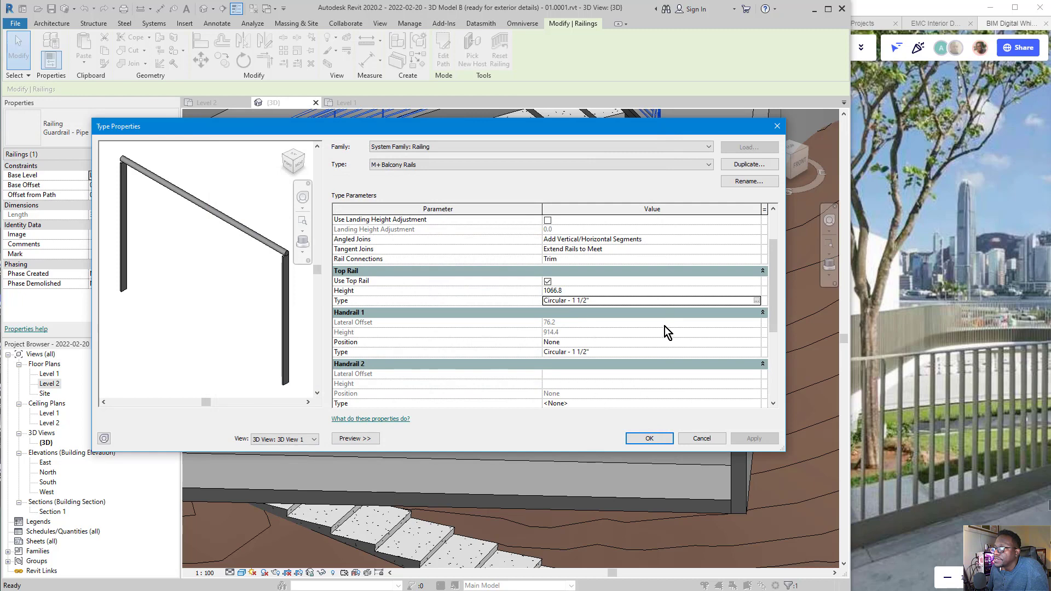
Open the top rail's type properties, try the Square Handrail : 1" profile, and apply Rectangular Handrail : 2" x 3" instead
{"action": "left_click", "coordinate": [757, 300]}
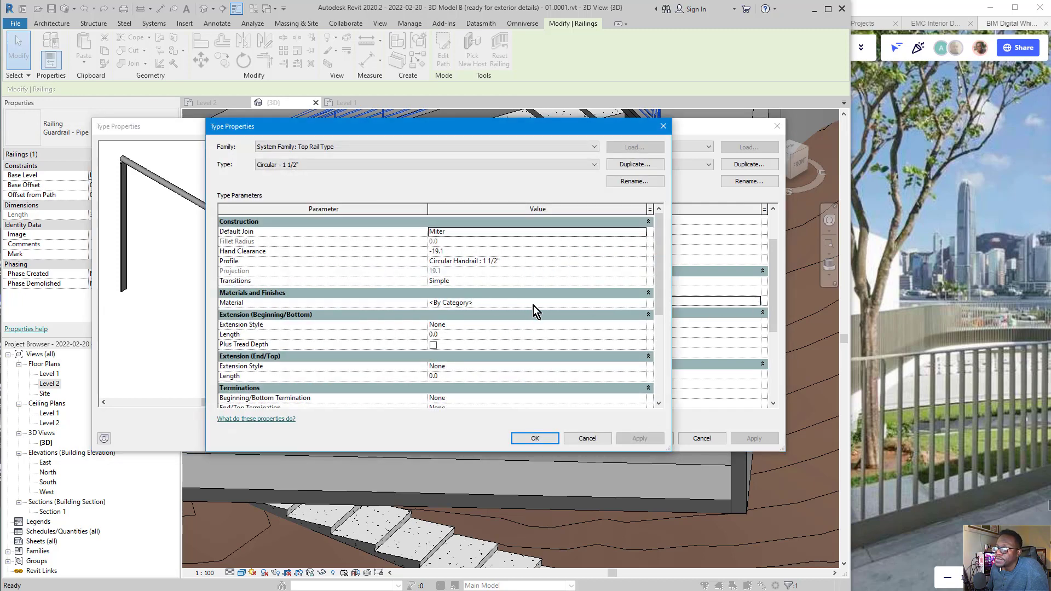
{"action": "left_click", "coordinate": [641, 262]}
{"action": "left_click", "coordinate": [641, 261]}
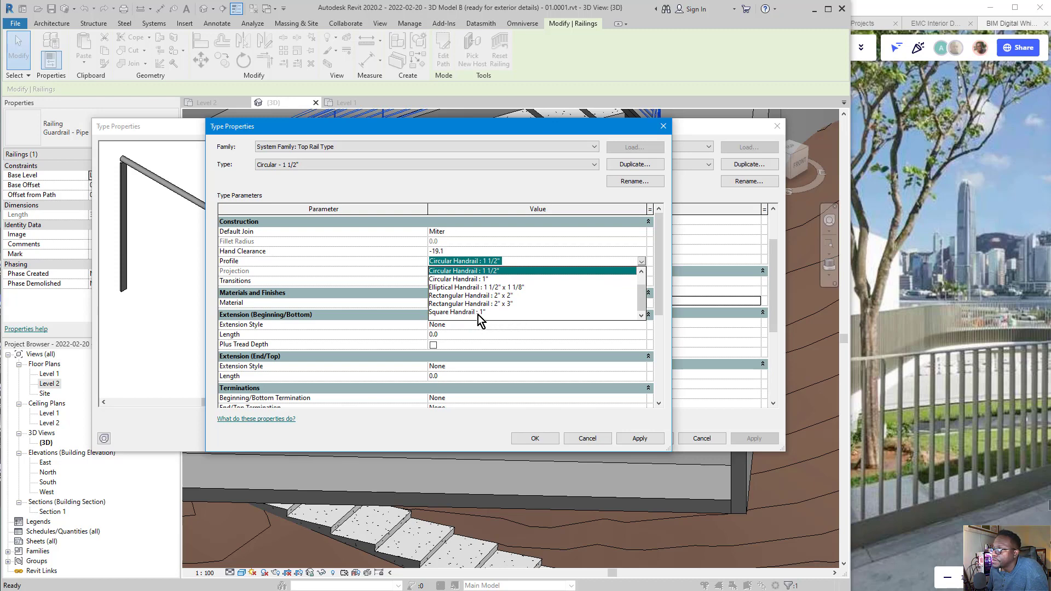
{"action": "left_click", "coordinate": [478, 312]}
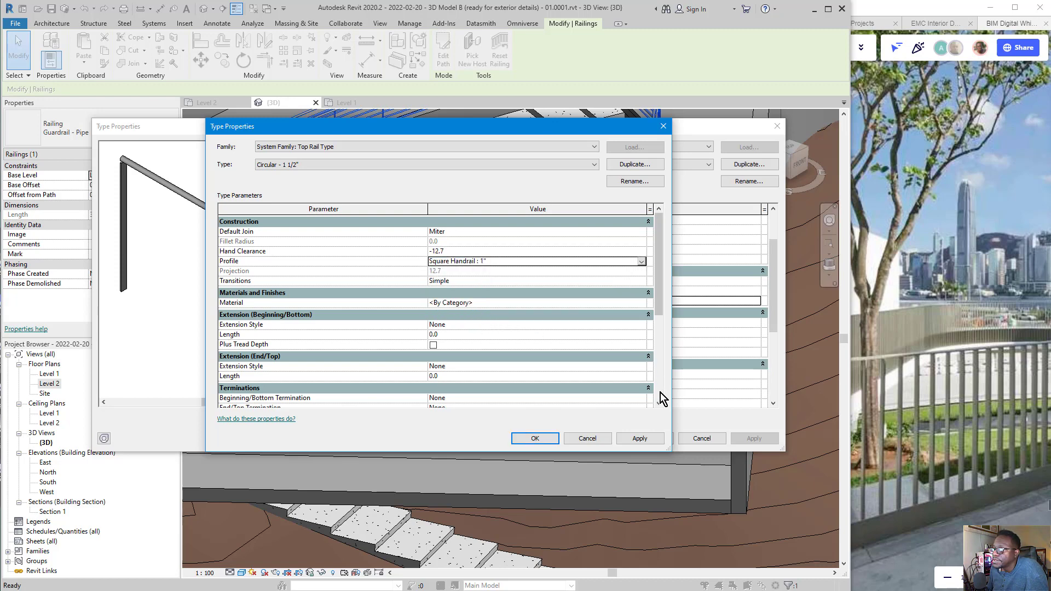
{"action": "left_click", "coordinate": [646, 262]}
{"action": "scroll", "coordinate": [527, 313], "scroll_direction": "up", "scroll_amount": 2}
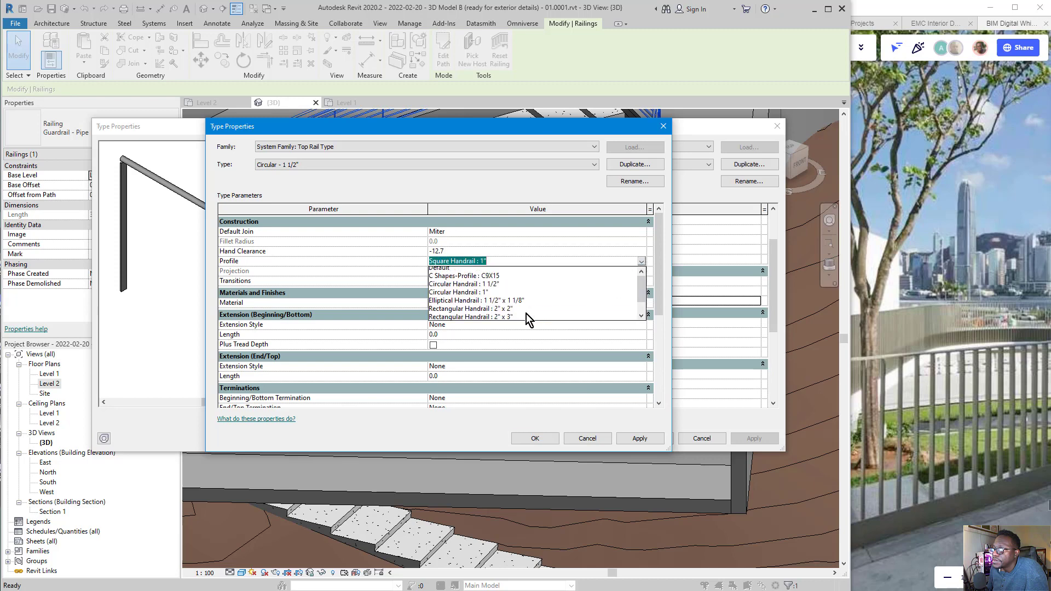
{"action": "scroll", "coordinate": [524, 313], "scroll_direction": "down", "scroll_amount": 2}
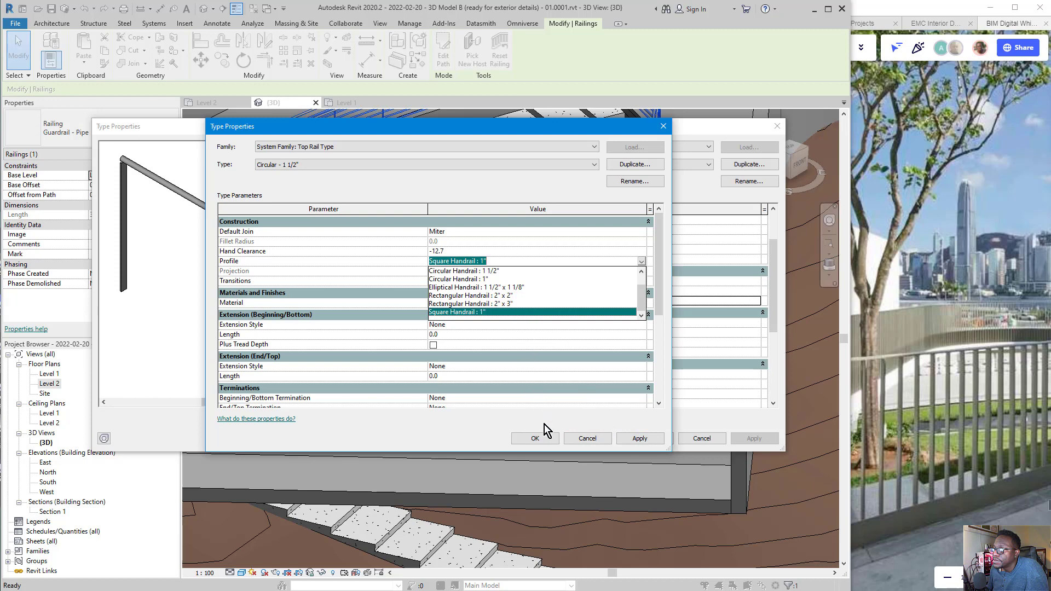
{"action": "left_click", "coordinate": [511, 304]}
{"action": "left_click", "coordinate": [639, 440]}
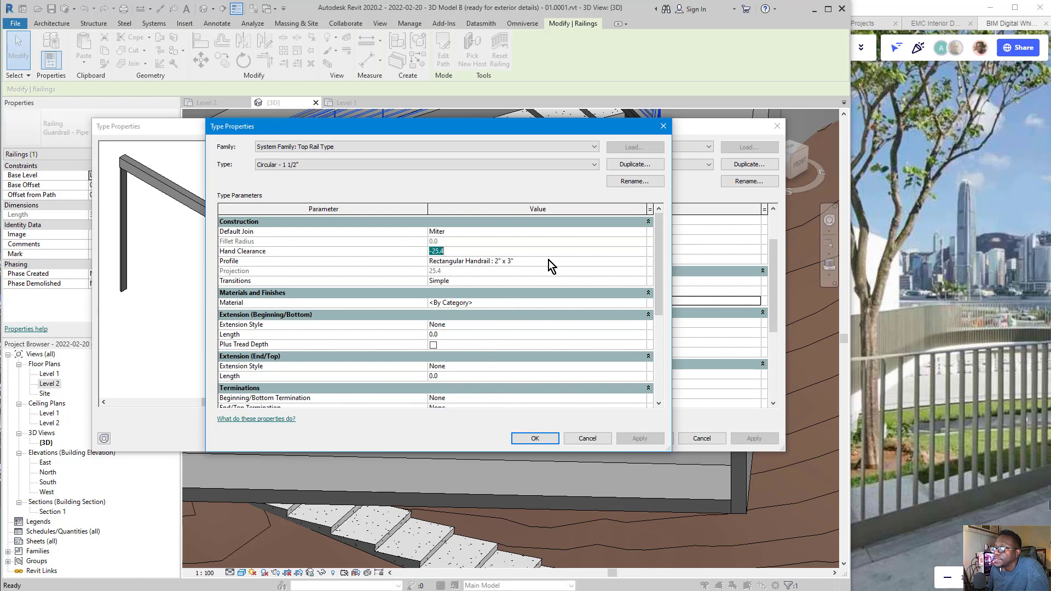
Try the Rectangular Handrail : 2" x 2" profile on the Circular - 1 1/2" top rail type and apply it
{"action": "left_click", "coordinate": [631, 262]}
{"action": "left_click", "coordinate": [642, 261]}
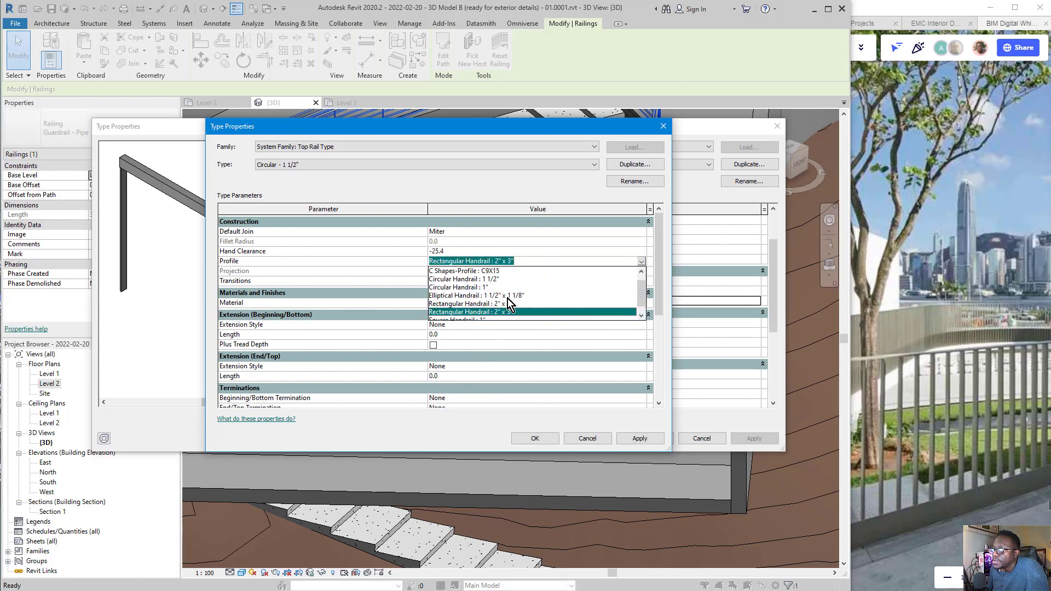
{"action": "scroll", "coordinate": [495, 313], "scroll_direction": "down", "scroll_amount": 1}
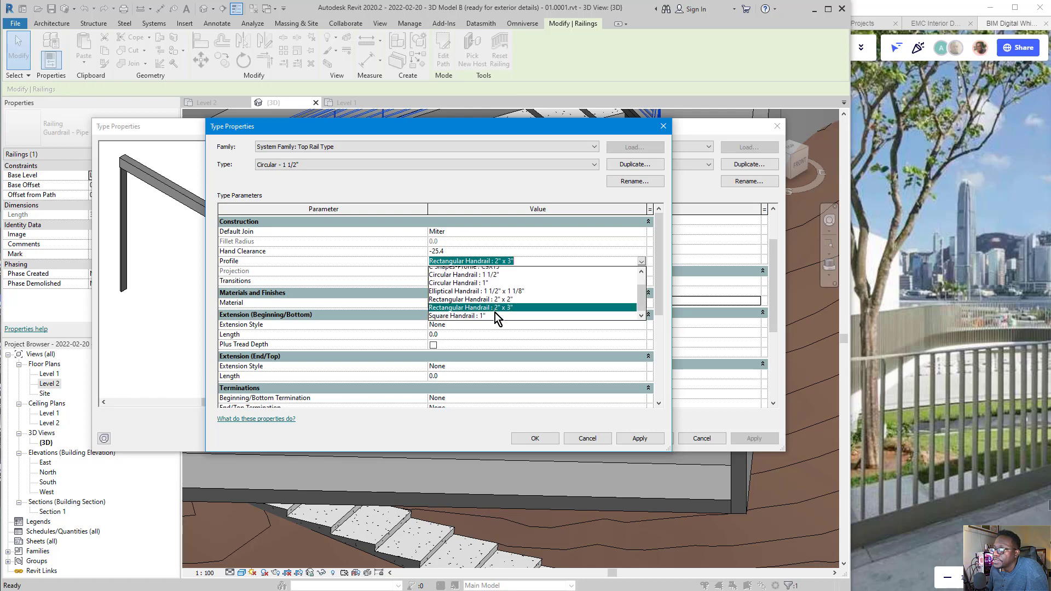
{"action": "left_click", "coordinate": [514, 295]}
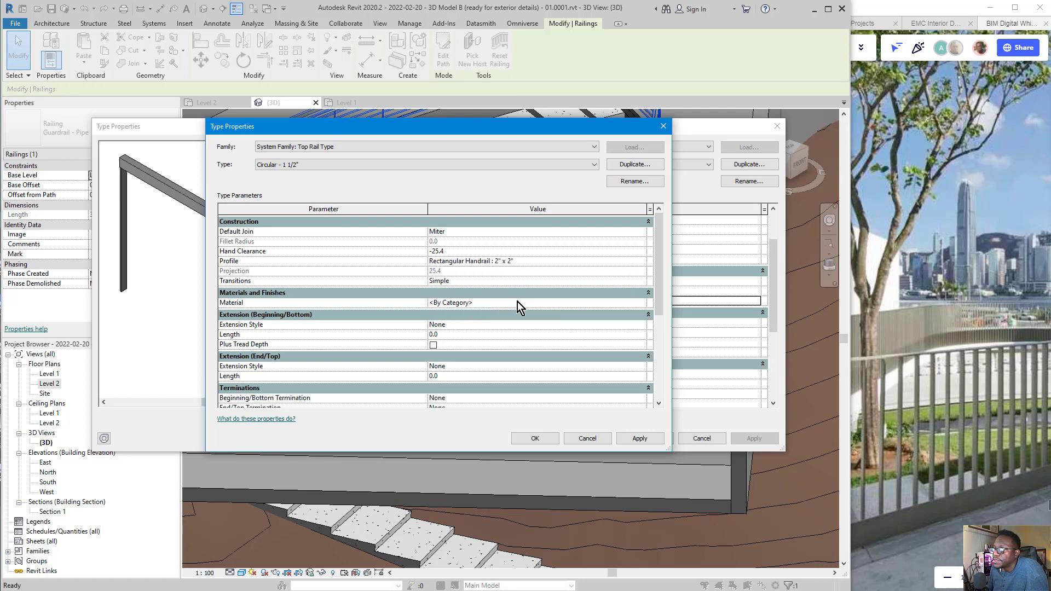
{"action": "left_click", "coordinate": [629, 438]}
Set the top rail type's profile to Elliptical Handrail : 1 1/2" x 1 1/8" and apply it
{"action": "left_click", "coordinate": [641, 262]}
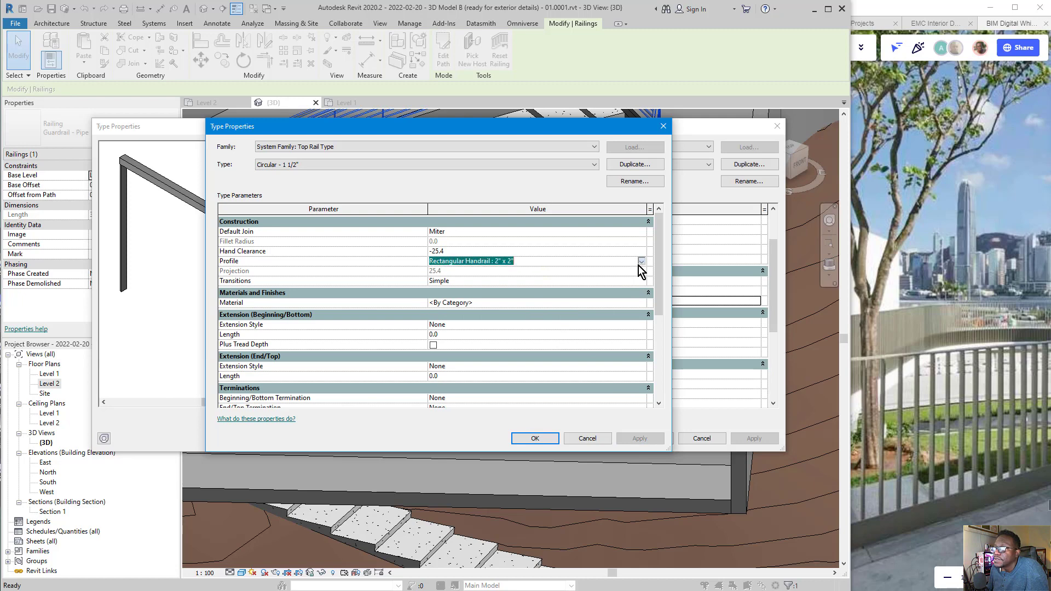
{"action": "left_click", "coordinate": [531, 303]}
{"action": "left_click", "coordinate": [629, 438]}
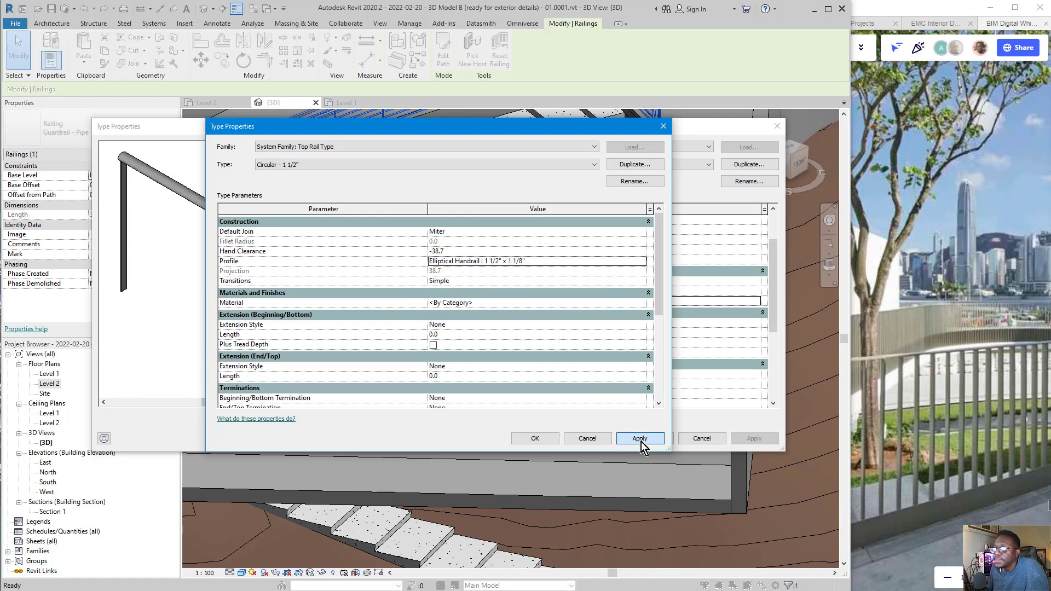
Apply the Elliptical Handrail : 1 1/2" x 1 1/8" profile to the top rail type and apply the M+ Balcony Rails type changes
{"action": "left_click", "coordinate": [535, 439]}
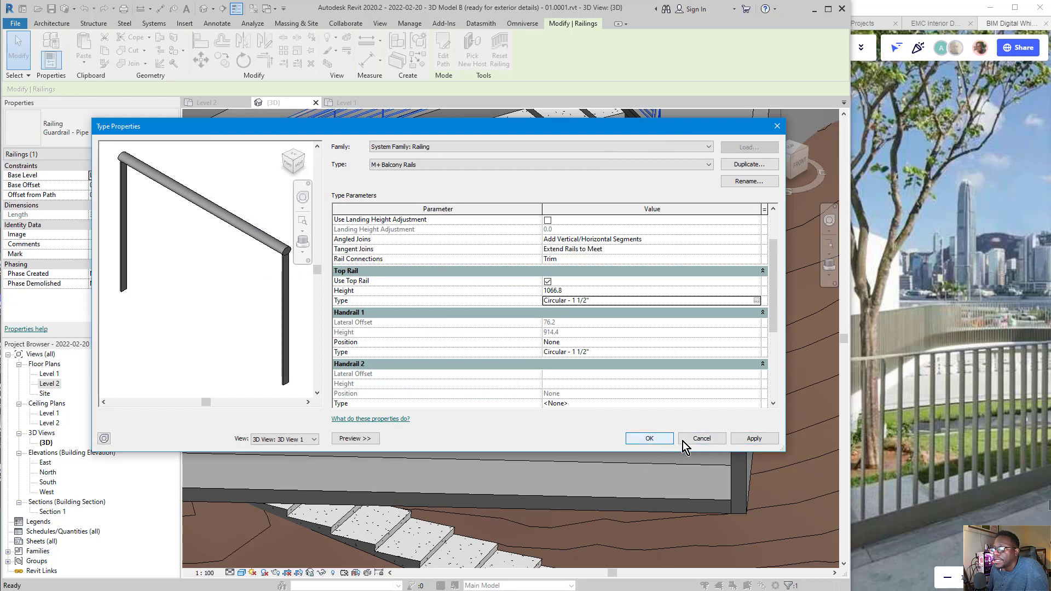
{"action": "left_click", "coordinate": [762, 442]}
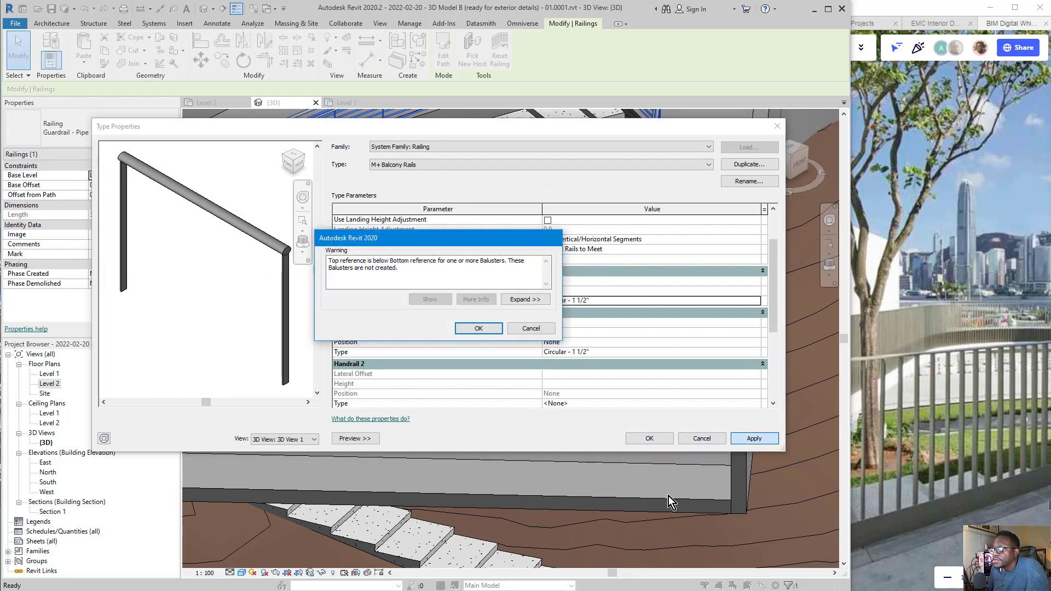
{"action": "left_click", "coordinate": [485, 329]}
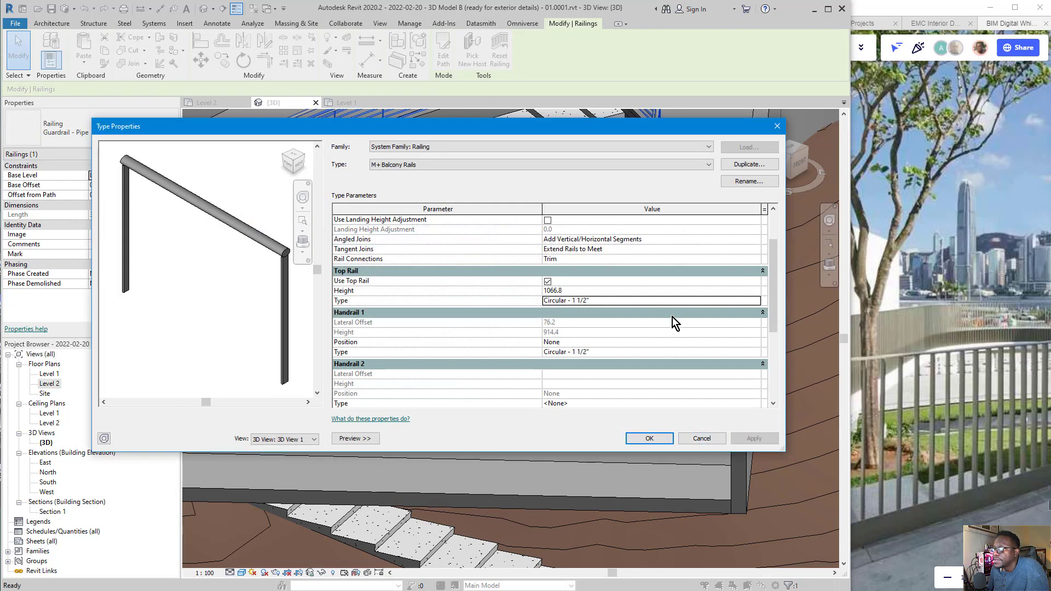
Set the M+ Balcony Rails top rail height to 915 and accept its baluster placement settings
{"action": "left_click", "coordinate": [651, 252]}
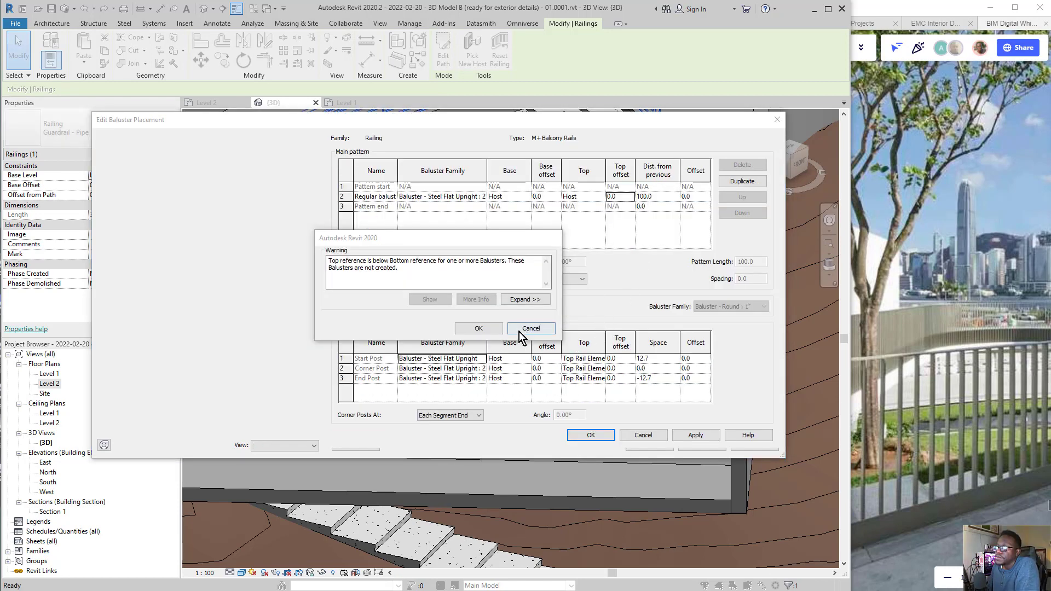
{"action": "left_click", "coordinate": [479, 328]}
{"action": "left_click", "coordinate": [596, 433]}
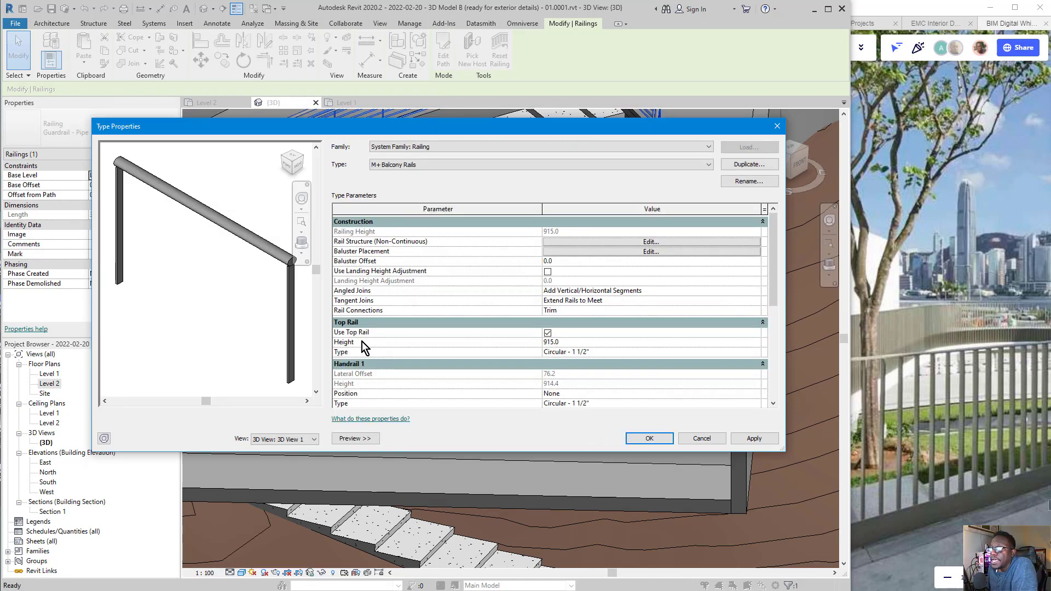
Set the regular baluster's top offset to 914 in the baluster placement and accept the M+ Balcony Rails type changes
{"action": "mouse_move", "coordinate": [260, 264]}
{"action": "left_mouse_down"}
{"action": "mouse_move", "coordinate": [159, 277]}
{"action": "mouse_move", "coordinate": [213, 263]}
{"action": "left_mouse_up"}
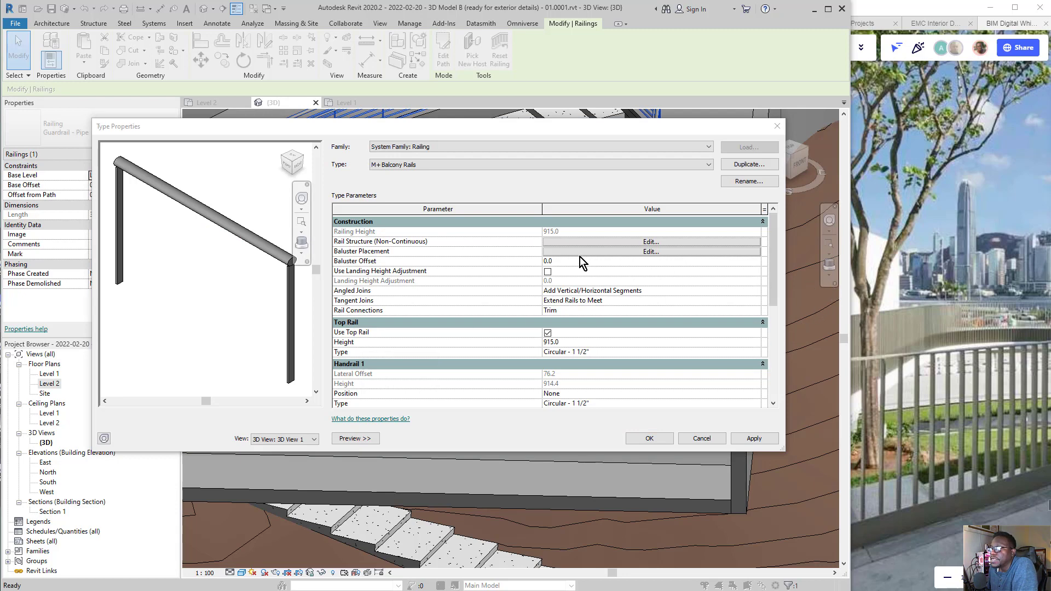
{"action": "left_click", "coordinate": [640, 252]}
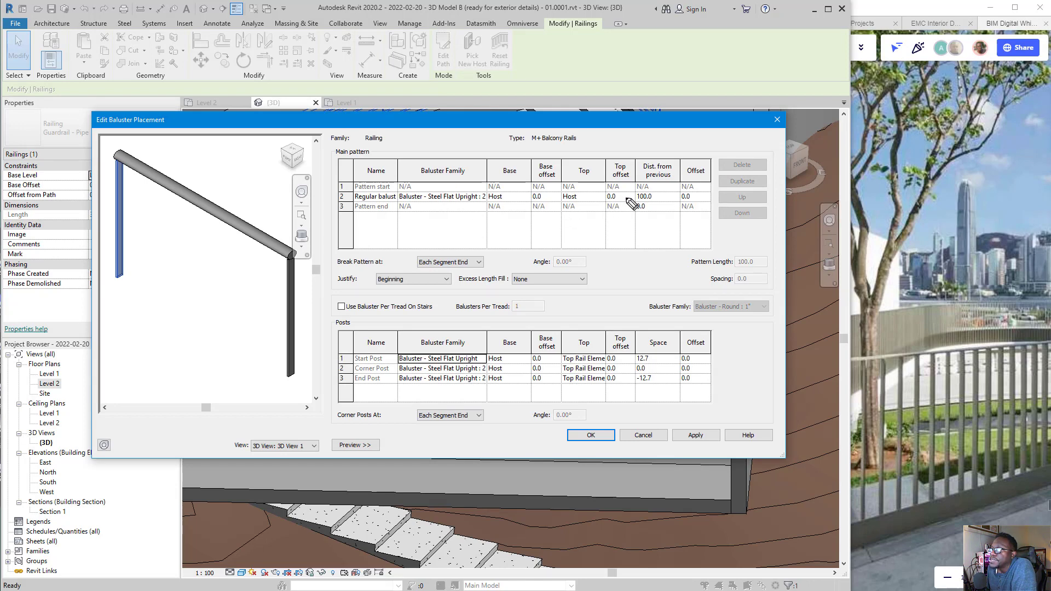
{"action": "left_click_drag", "start_coordinate": [625, 193], "coordinate": [628, 205]}
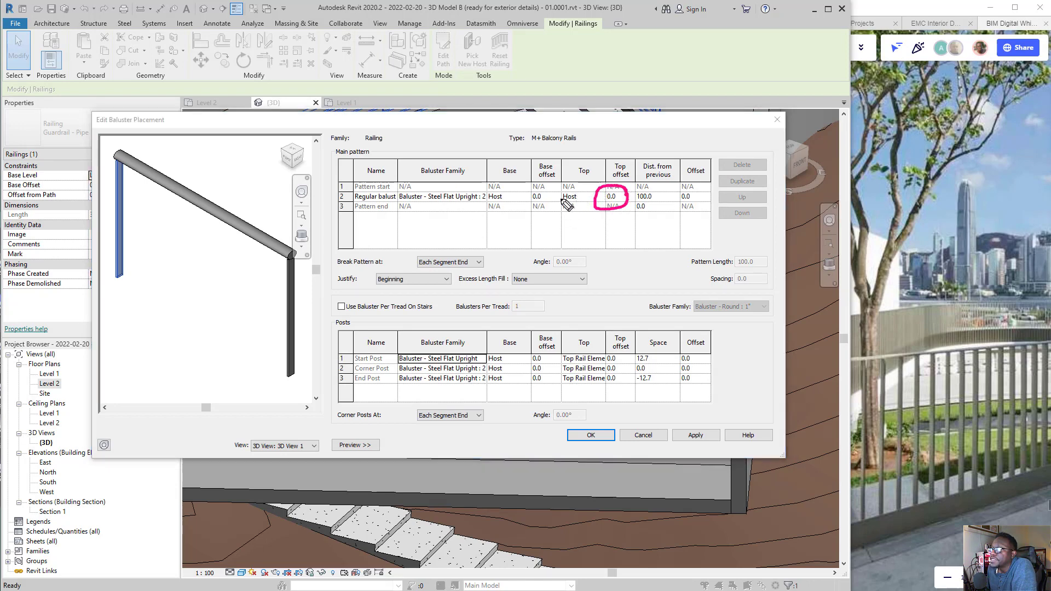
{"action": "left_click_drag", "start_coordinate": [557, 193], "coordinate": [535, 212]}
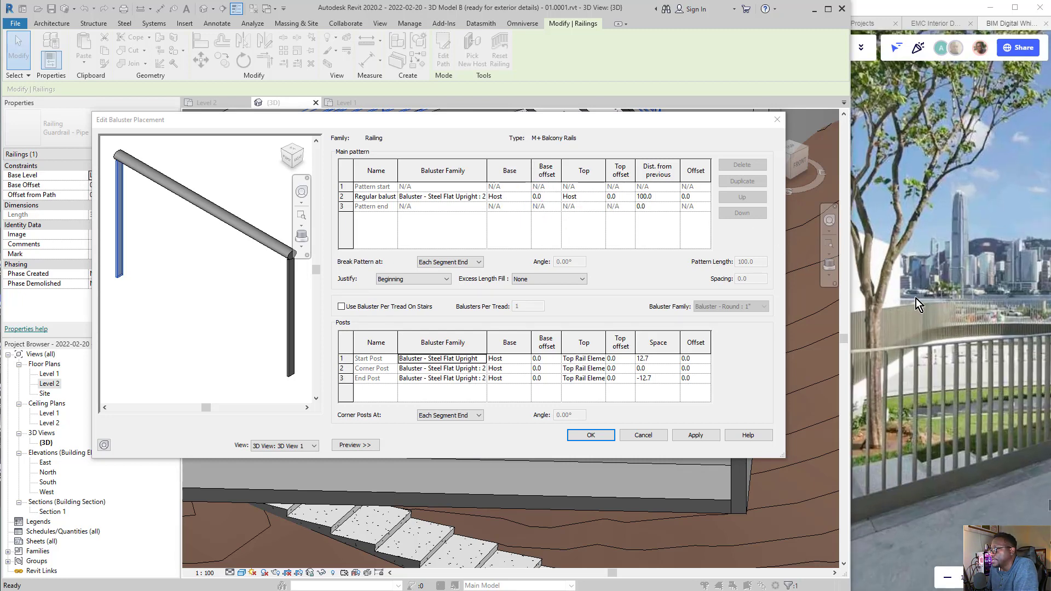
{"action": "left_click", "coordinate": [616, 197]}
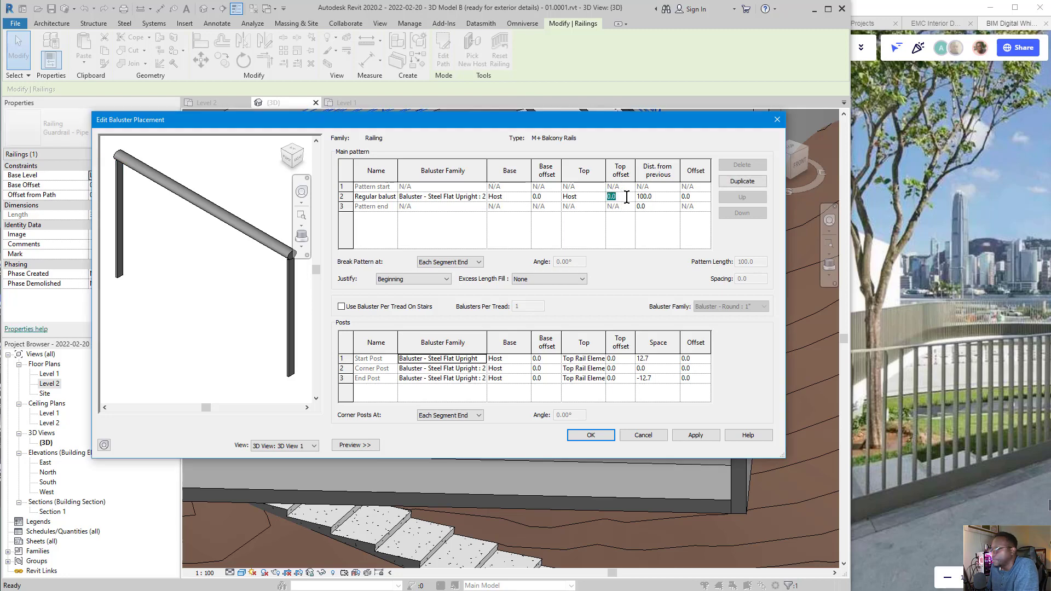
{"action": "type", "text": "9"}
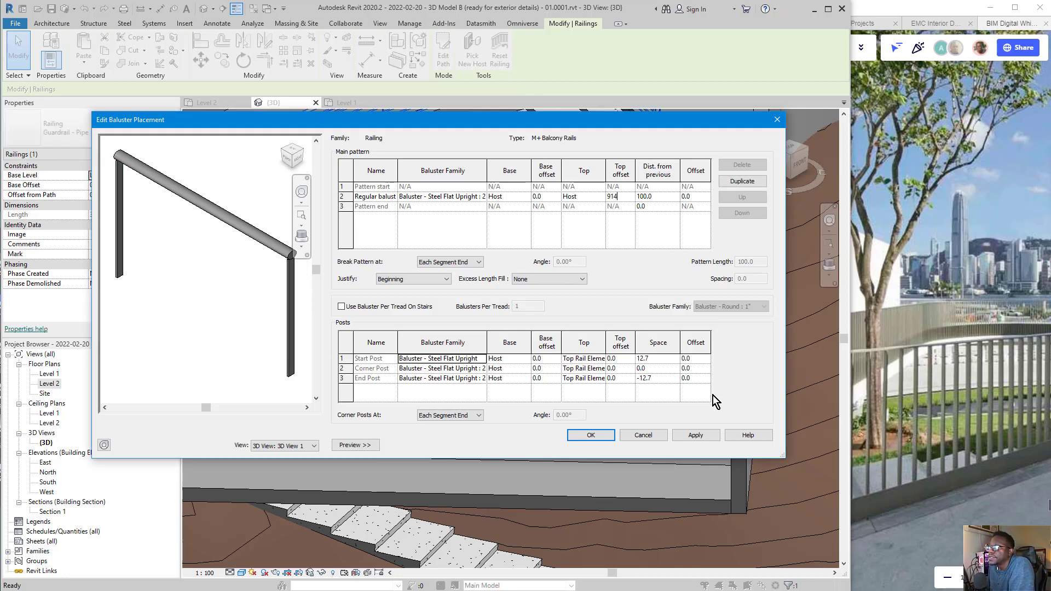
{"action": "type", "text": "14"}
{"action": "left_click", "coordinate": [701, 433]}
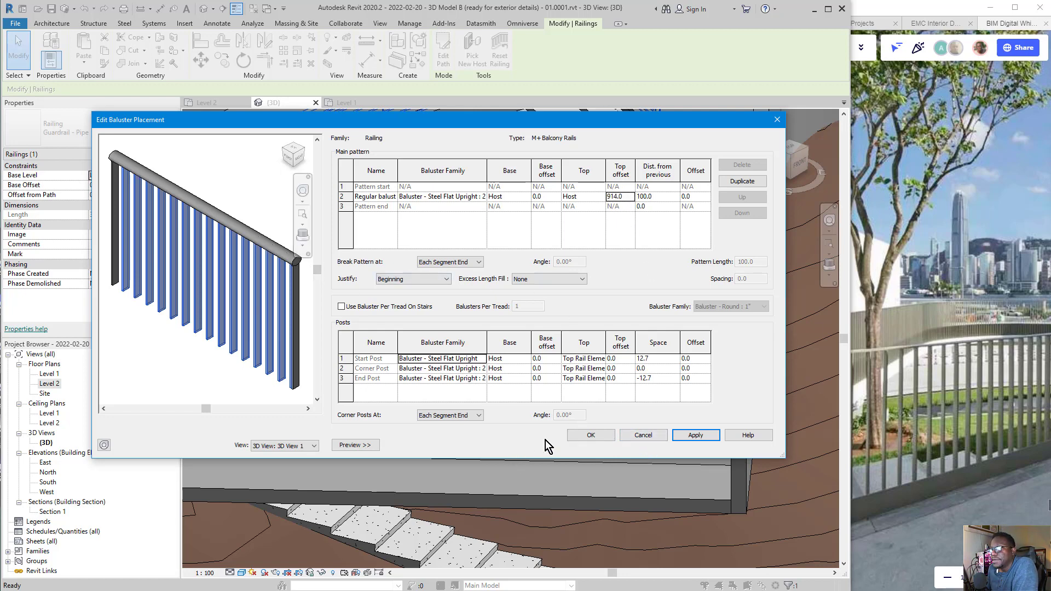
{"action": "left_click", "coordinate": [591, 435]}
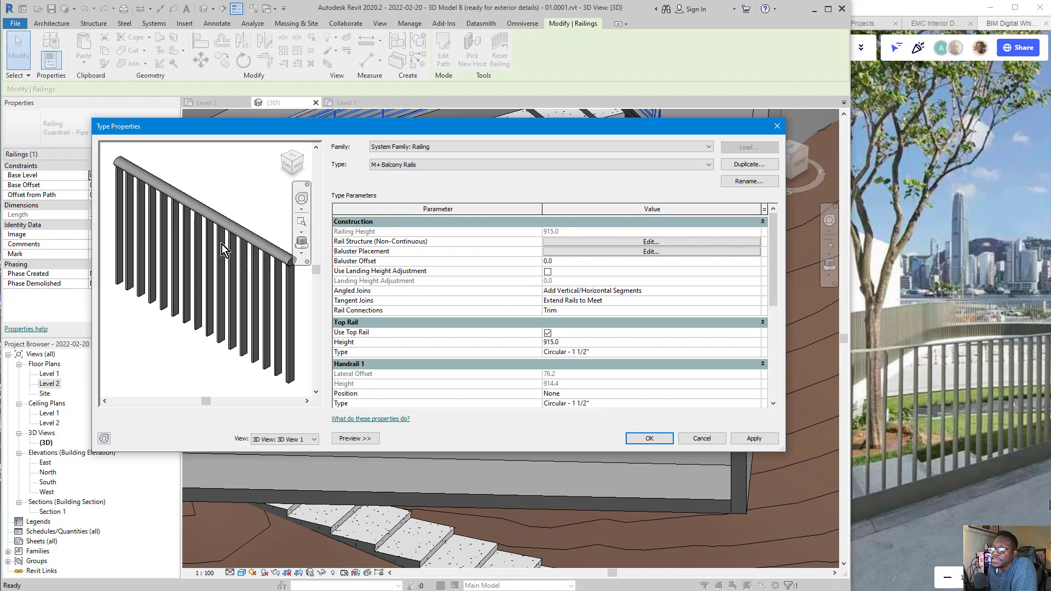
{"action": "left_click", "coordinate": [650, 438]}
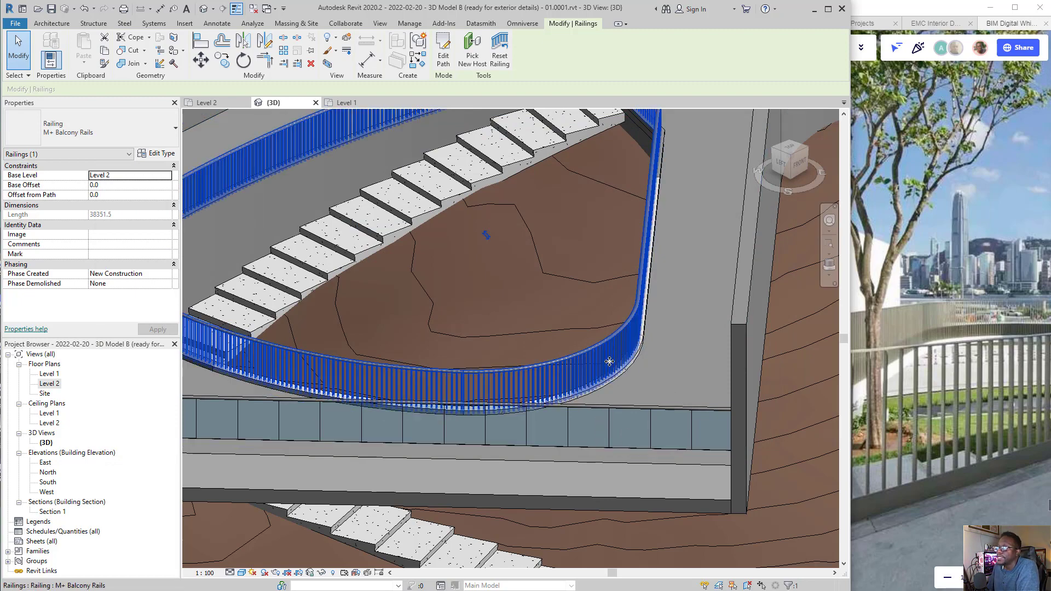
{"action": "scroll", "coordinate": [625, 352], "scroll_direction": "down", "scroll_amount": 3}
{"action": "key", "text": "Escape"}
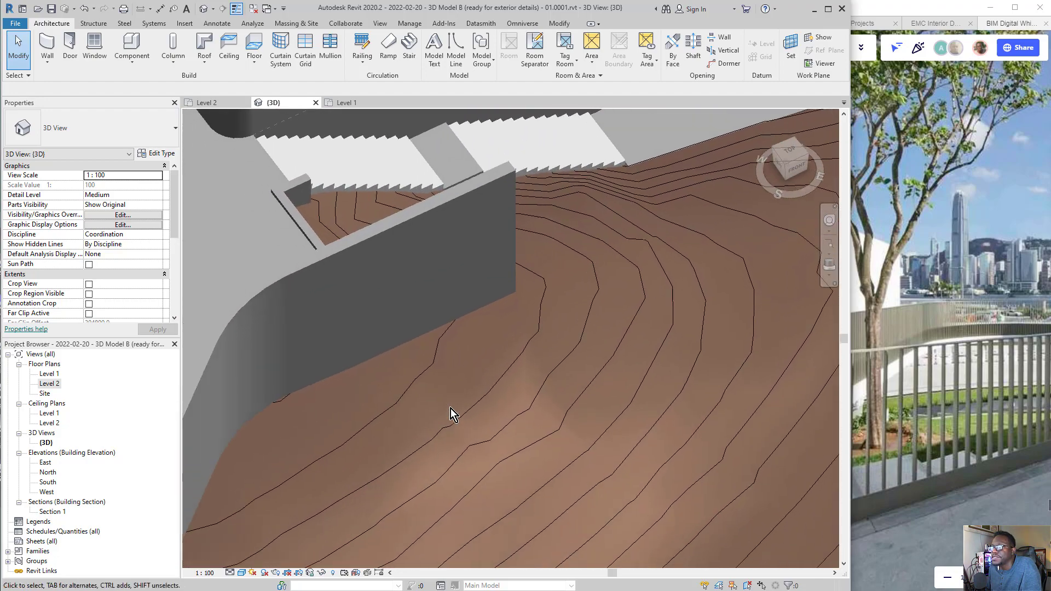
Switch to the online whiteboard and examine the exterior reference photos for the handrail beside the outdoor stair
{"action": "scroll", "coordinate": [925, 338], "scroll_direction": "down", "scroll_amount": 5}
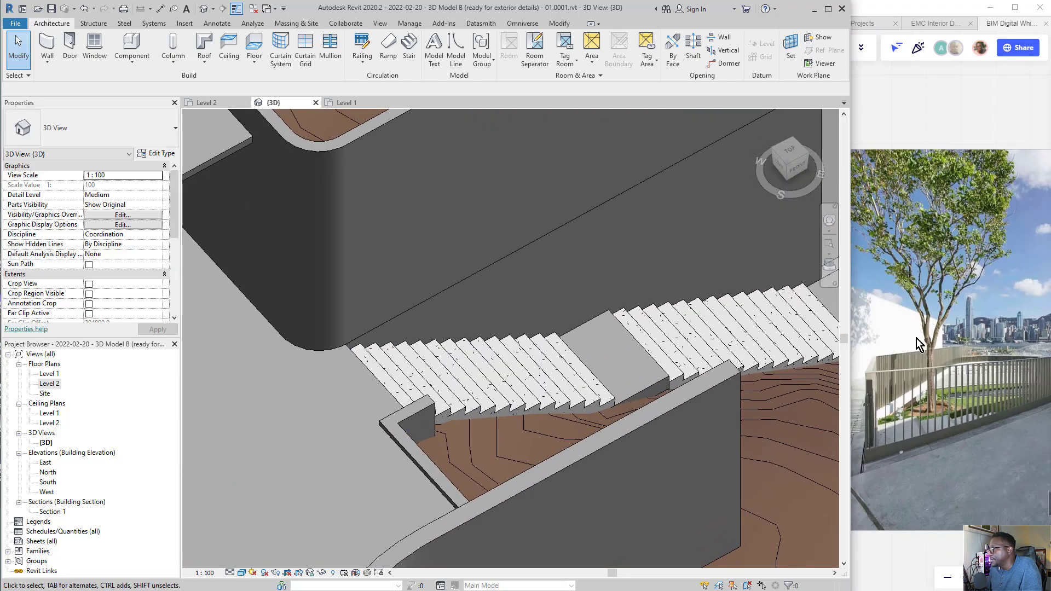
{"action": "scroll", "coordinate": [932, 337], "scroll_direction": "down", "scroll_amount": 6}
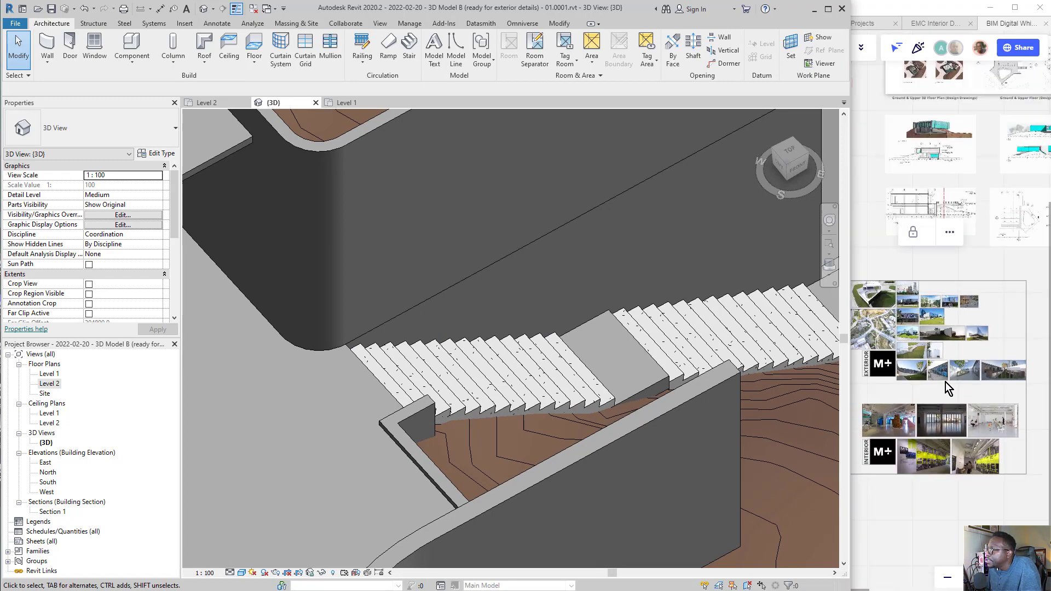
{"action": "scroll", "coordinate": [879, 323], "scroll_direction": "up", "scroll_amount": 10}
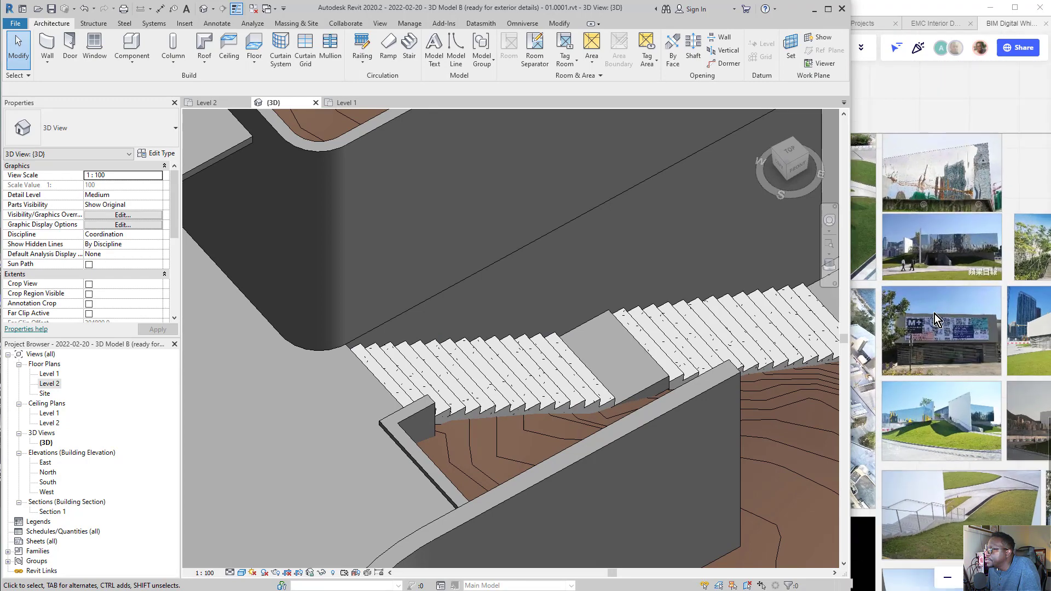
{"action": "scroll", "coordinate": [906, 263], "scroll_direction": "down", "scroll_amount": 5}
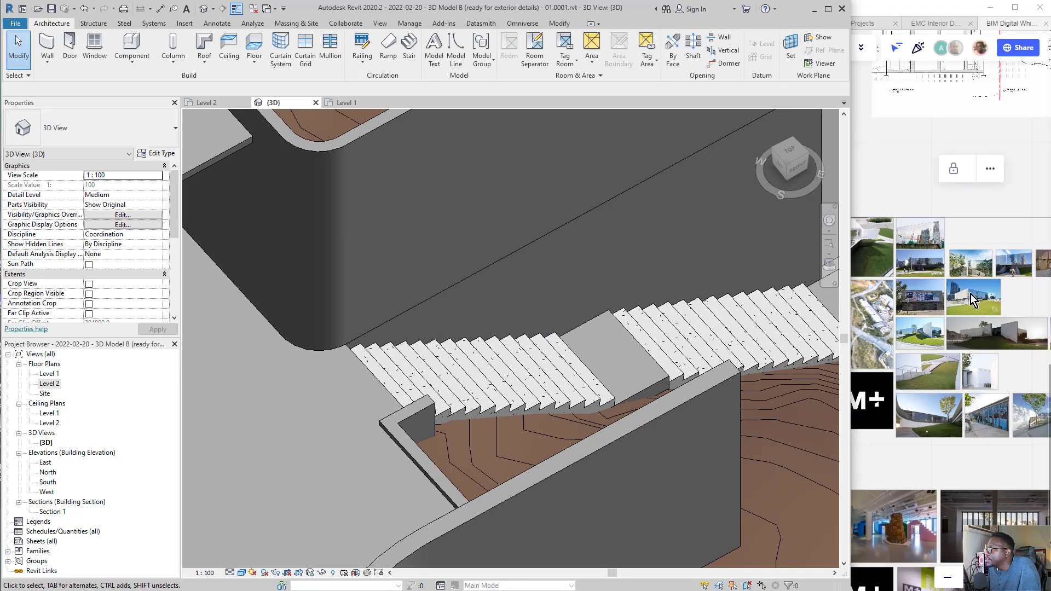
{"action": "scroll", "coordinate": [970, 294], "scroll_direction": "up", "scroll_amount": 7}
{"action": "scroll", "coordinate": [933, 288], "scroll_direction": "down", "scroll_amount": 5}
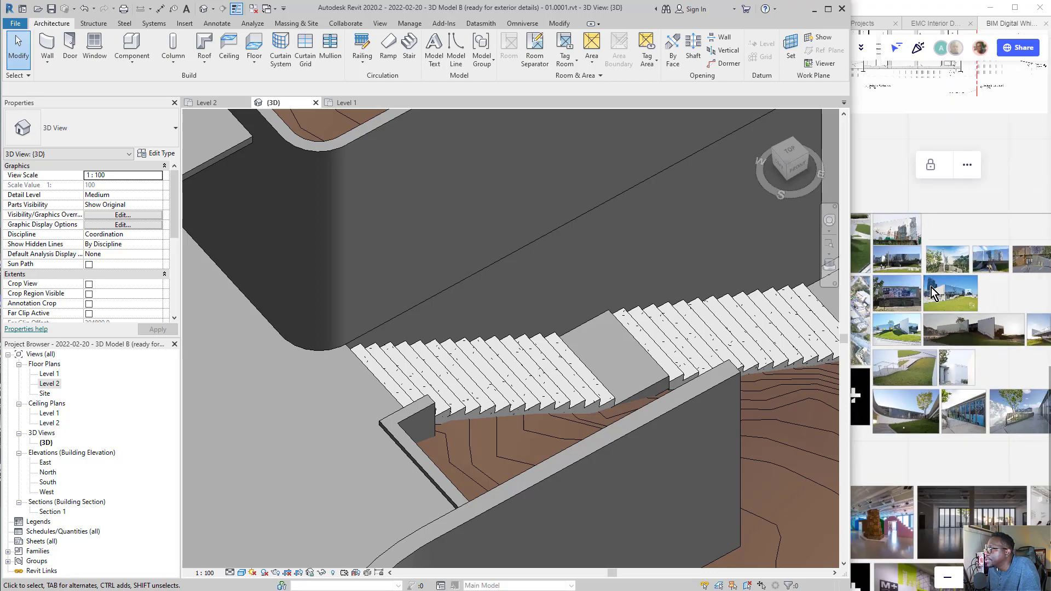
{"action": "scroll", "coordinate": [919, 317], "scroll_direction": "up", "scroll_amount": 8}
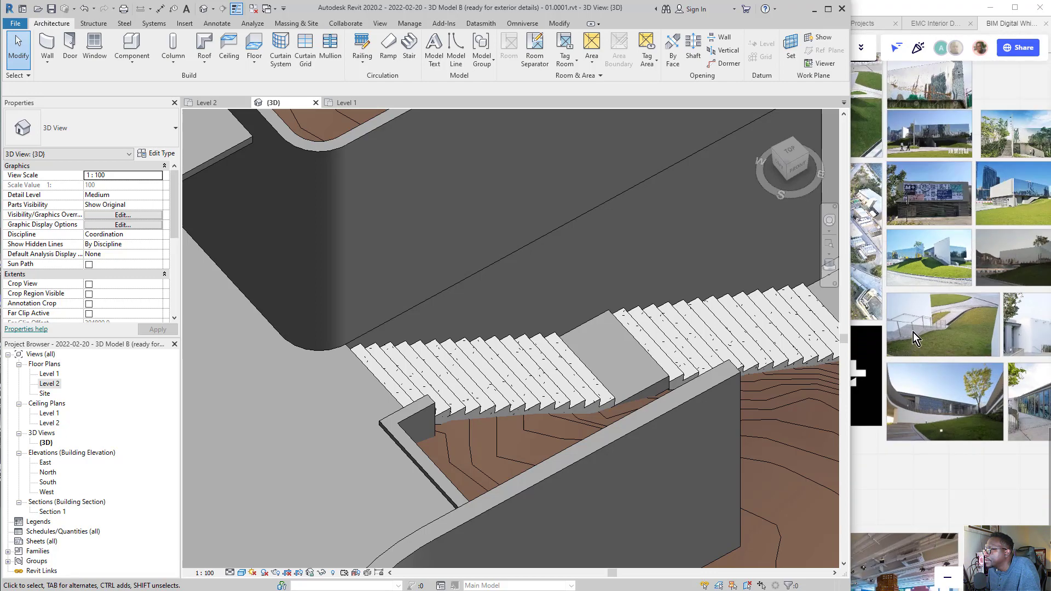
{"action": "scroll", "coordinate": [926, 355], "scroll_direction": "up", "scroll_amount": 1}
{"action": "left_click", "coordinate": [968, 354]}
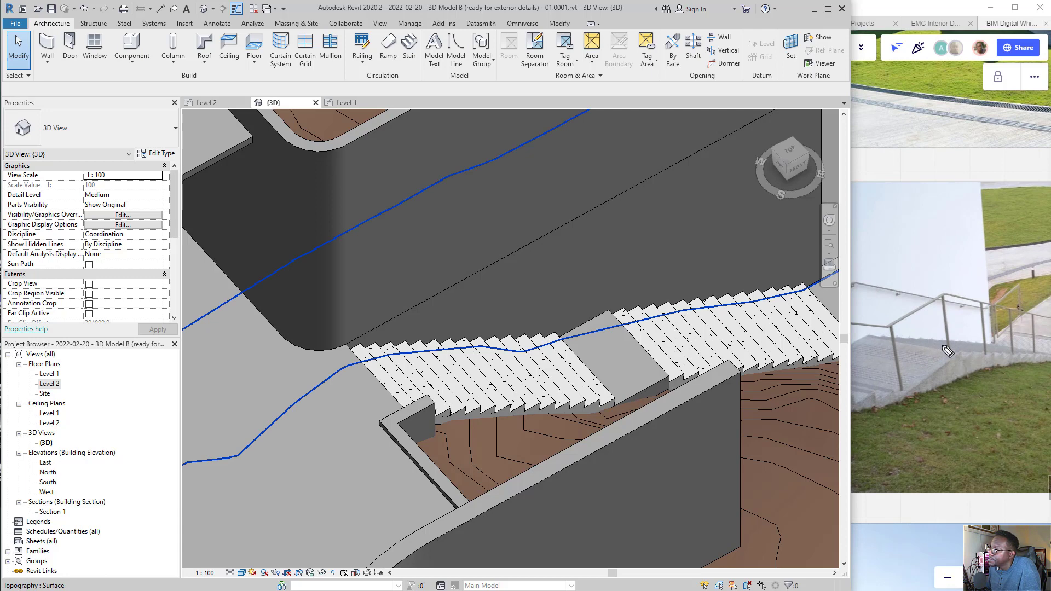
{"action": "mouse_move", "coordinate": [979, 270]}
{"action": "left_mouse_down"}
{"action": "mouse_move", "coordinate": [1015, 329]}
{"action": "mouse_move", "coordinate": [904, 356]}
{"action": "mouse_move", "coordinate": [754, 312]}
{"action": "mouse_move", "coordinate": [657, 335]}
{"action": "mouse_move", "coordinate": [633, 362]}
{"action": "left_mouse_up"}
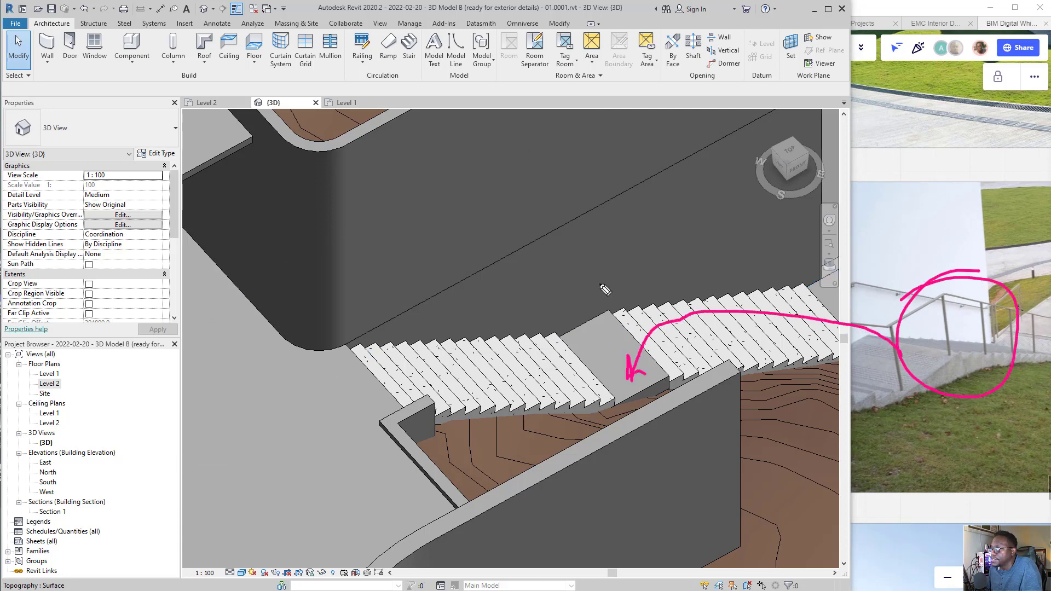
{"action": "mouse_move", "coordinate": [593, 320]}
{"action": "left_mouse_down"}
{"action": "mouse_move", "coordinate": [898, 315]}
{"action": "mouse_move", "coordinate": [946, 257]}
{"action": "left_mouse_up"}
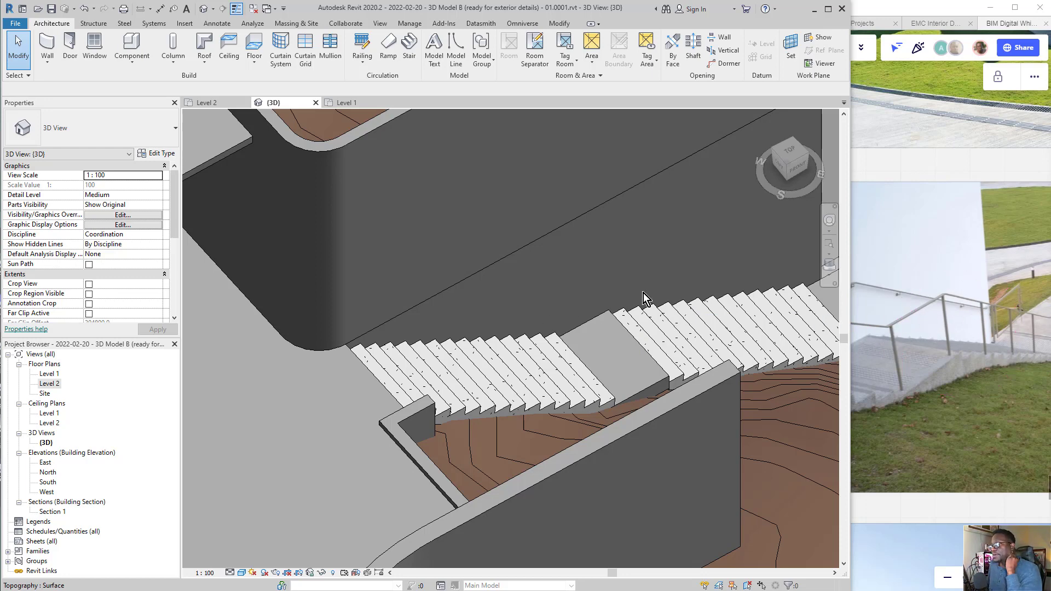
Return to the Revit 3D view and examine the two precast stair flights and the landing between them beside the tall wall
{"action": "scroll", "coordinate": [652, 292], "scroll_direction": "down", "scroll_amount": 5}
{"action": "scroll", "coordinate": [506, 407], "scroll_direction": "up", "scroll_amount": 5}
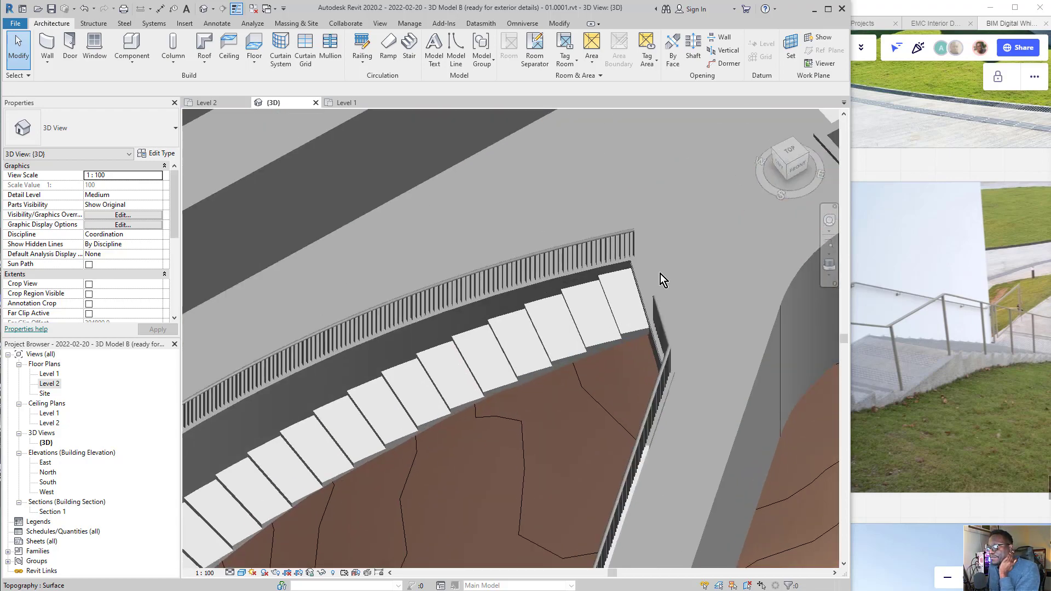
{"action": "scroll", "coordinate": [580, 231], "scroll_direction": "down", "scroll_amount": 4}
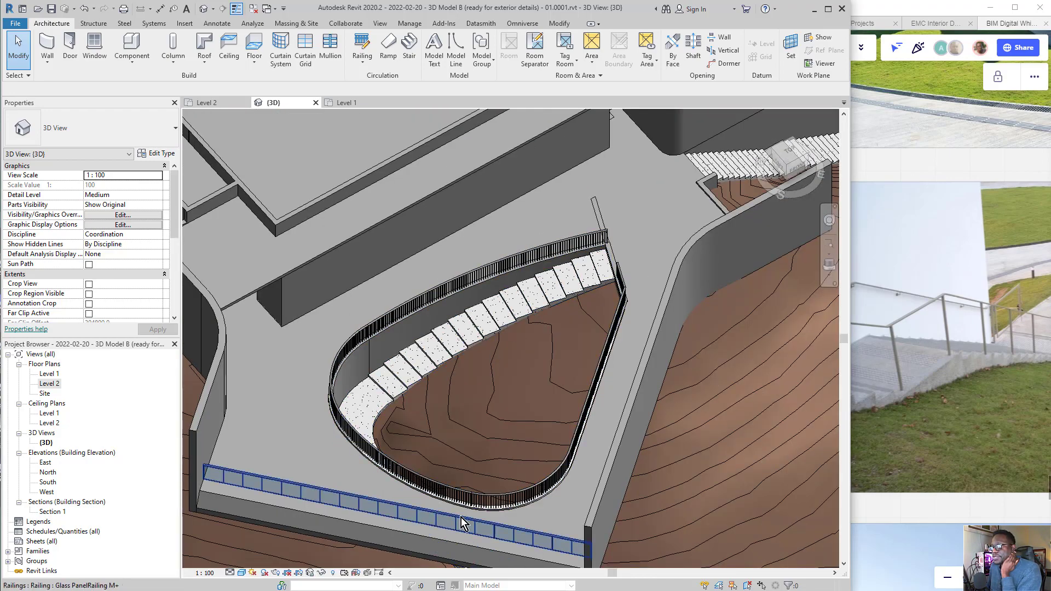
{"action": "middle_click_drag", "start_coordinate": [656, 317], "coordinate": [503, 405]}
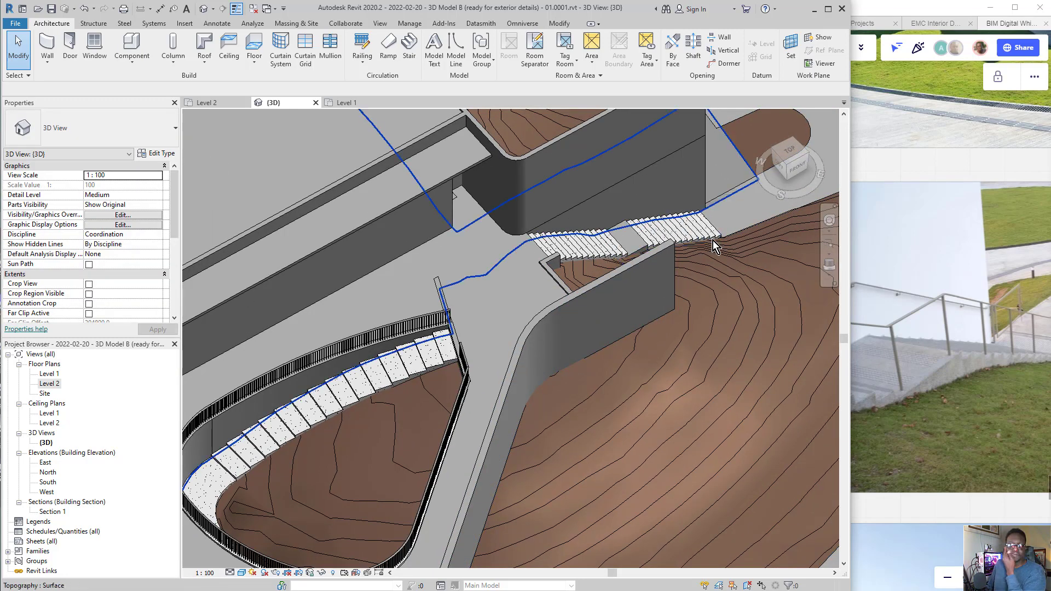
{"action": "scroll", "coordinate": [687, 238], "scroll_direction": "up", "scroll_amount": 3}
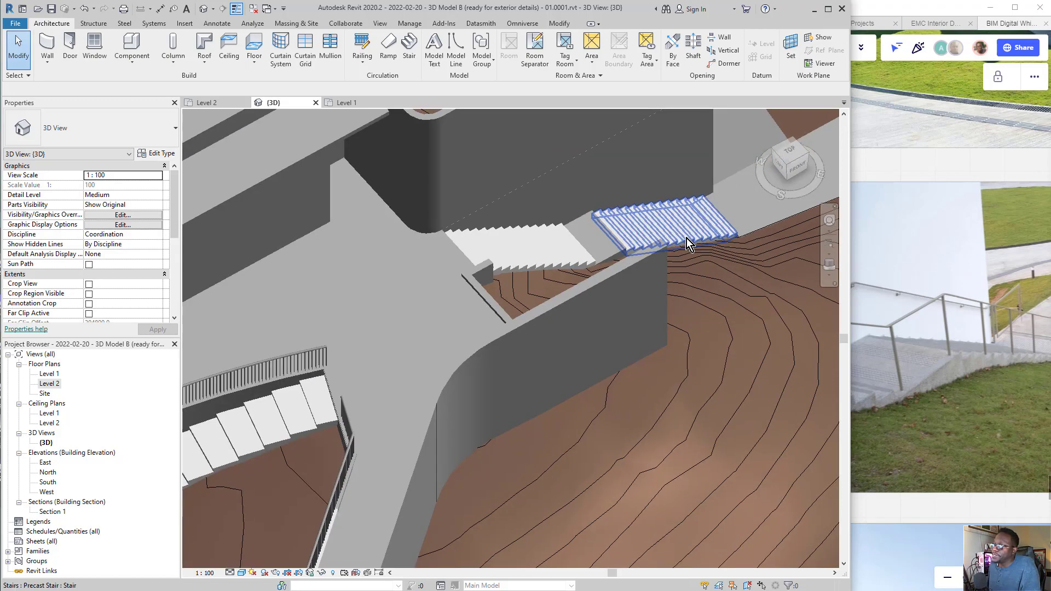
{"action": "middle_click_drag", "start_coordinate": [673, 247], "coordinate": [616, 514], "text": "shift"}
{"action": "middle_click_drag", "start_coordinate": [586, 442], "coordinate": [586, 423], "text": "shift"}
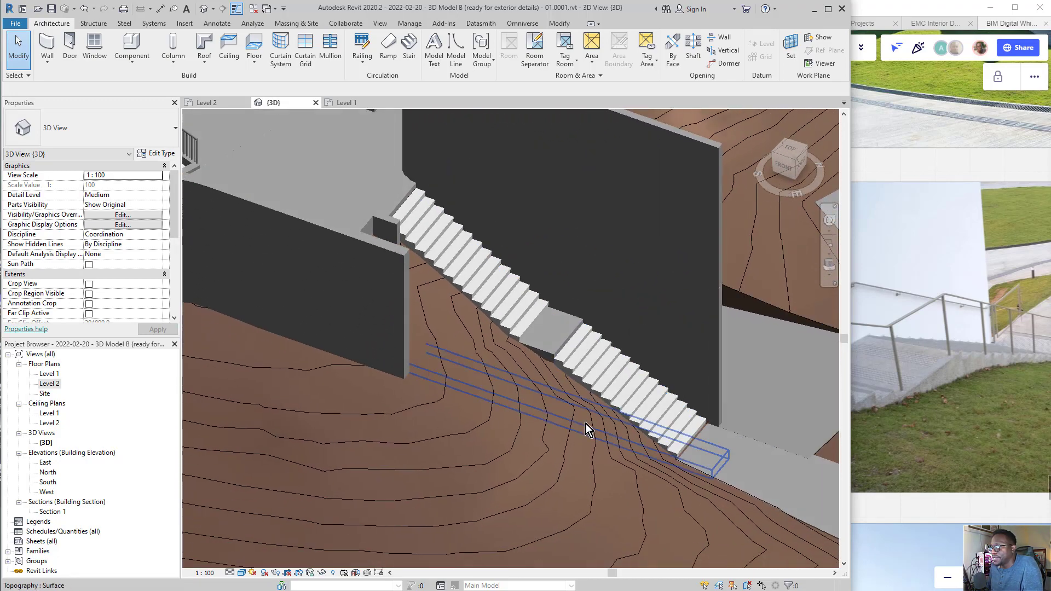
{"action": "scroll", "coordinate": [553, 339], "scroll_direction": "up", "scroll_amount": 1}
{"action": "middle_click_drag", "start_coordinate": [553, 340], "coordinate": [542, 381]}
{"action": "scroll", "coordinate": [599, 370], "scroll_direction": "up", "scroll_amount": 1}
{"action": "middle_click_drag", "start_coordinate": [583, 423], "coordinate": [584, 422], "text": "shift"}
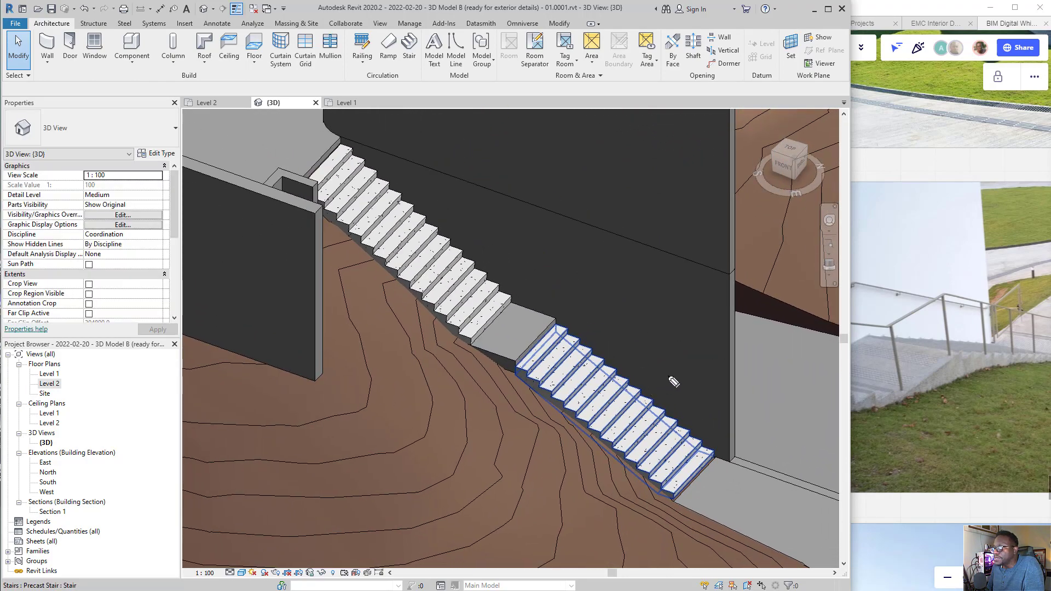
{"action": "mouse_move", "coordinate": [673, 382]}
{"action": "left_mouse_down"}
{"action": "mouse_move", "coordinate": [535, 359]}
{"action": "mouse_move", "coordinate": [710, 369]}
{"action": "mouse_move", "coordinate": [629, 366]}
{"action": "left_mouse_up"}
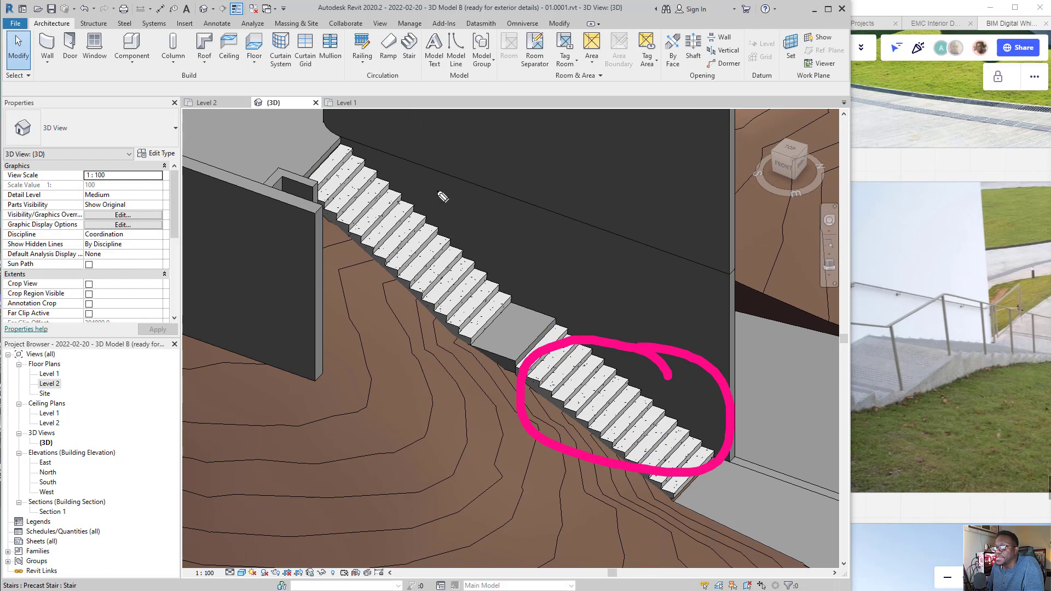
{"action": "mouse_move", "coordinate": [432, 175]}
{"action": "left_mouse_down"}
{"action": "mouse_move", "coordinate": [421, 295]}
{"action": "mouse_move", "coordinate": [345, 163]}
{"action": "left_mouse_up"}
{"action": "left_click", "coordinate": [404, 243]}
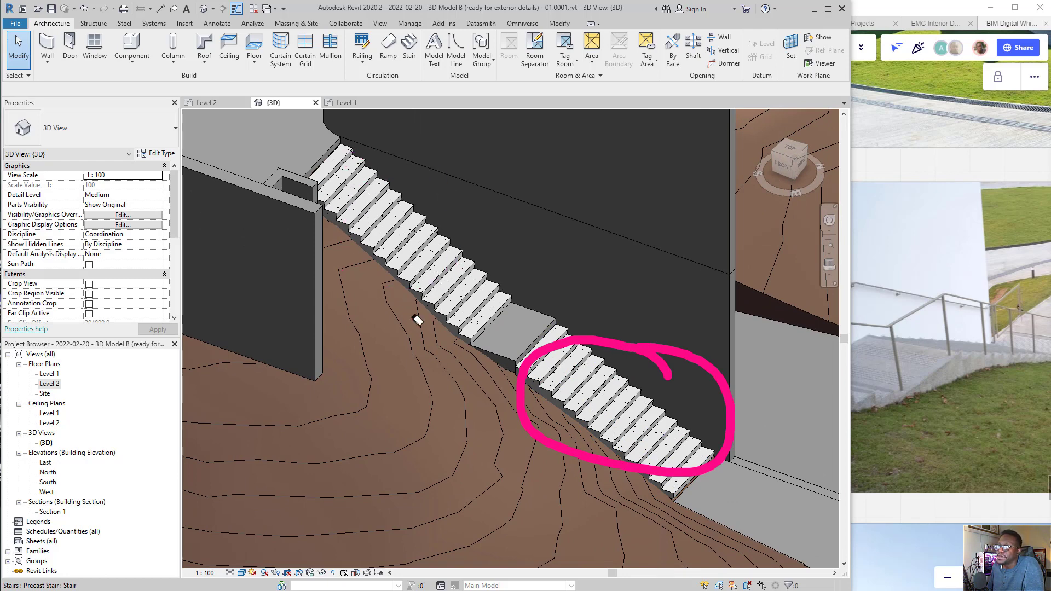
{"action": "left_click", "coordinate": [609, 389]}
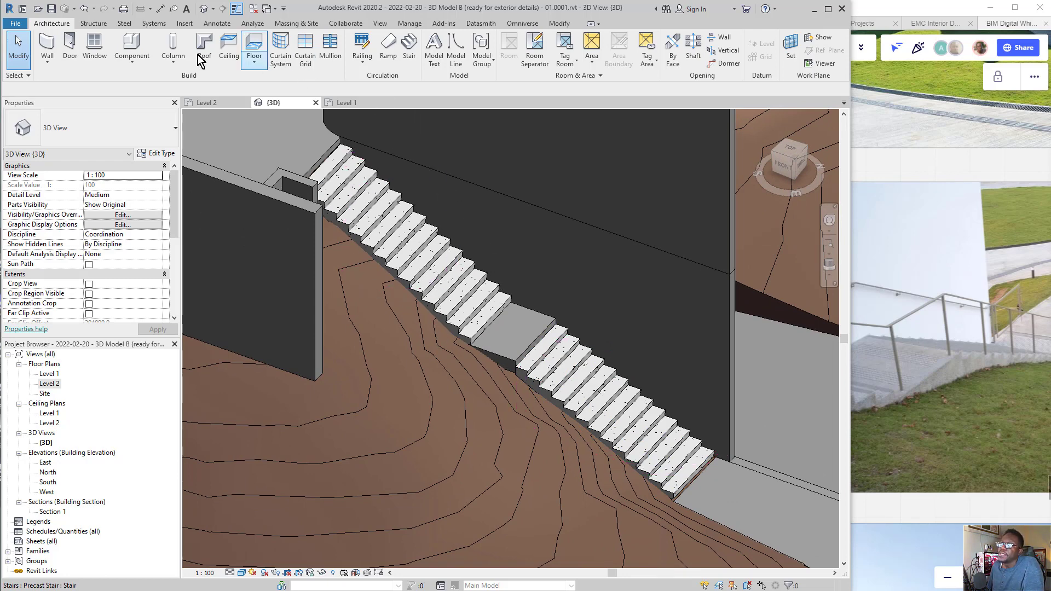
Try to place Guardrail - Pipe railings on the upper precast stair flight
{"action": "left_click", "coordinate": [361, 64]}
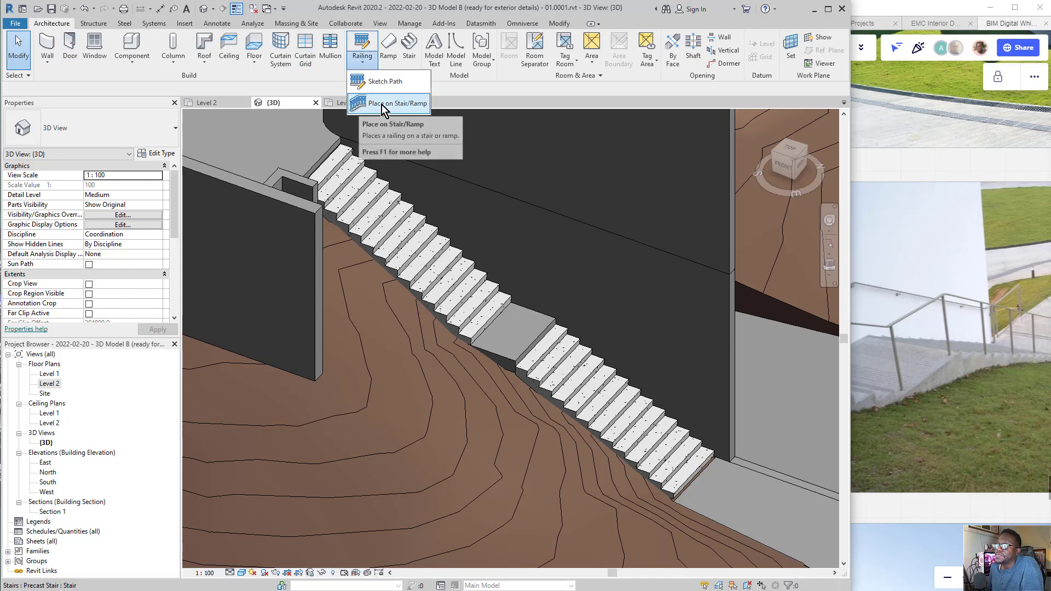
{"action": "left_click", "coordinate": [395, 104]}
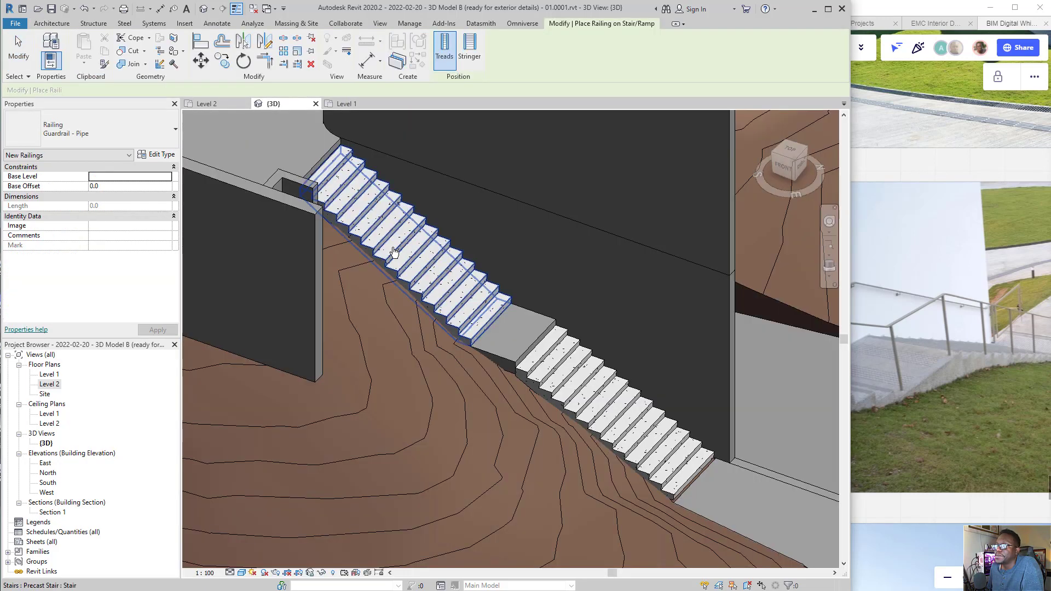
{"action": "left_click", "coordinate": [386, 265]}
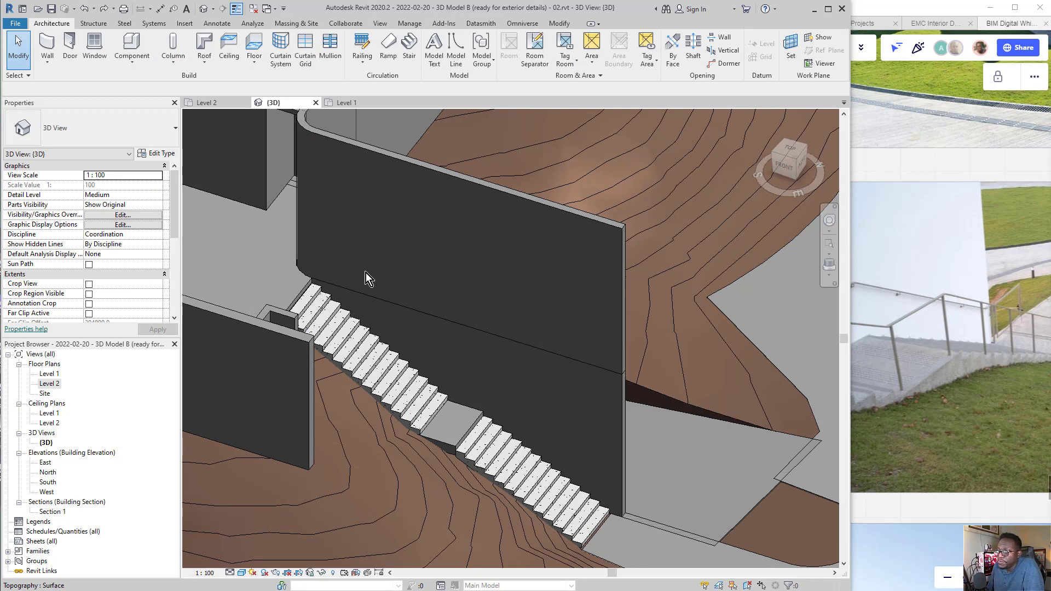
Examine the properties of the lower stair flight, the landing floor and the upper stair flight beside the tall wall
{"action": "scroll", "coordinate": [425, 330], "scroll_direction": "up", "scroll_amount": 2}
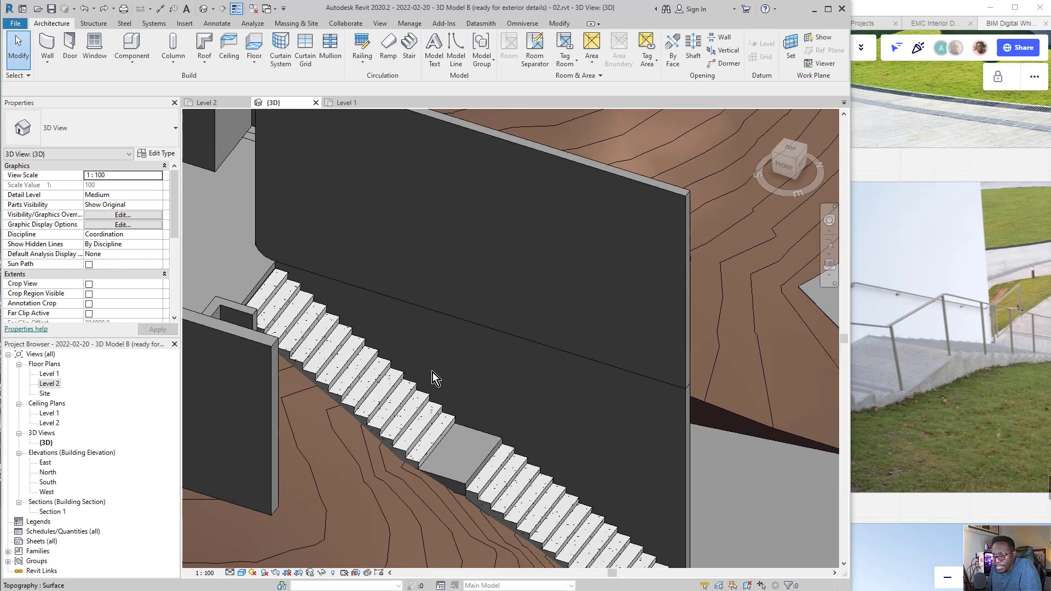
{"action": "scroll", "coordinate": [429, 372], "scroll_direction": "up", "scroll_amount": 1}
{"action": "middle_click_drag", "start_coordinate": [429, 372], "coordinate": [406, 373], "text": "shift"}
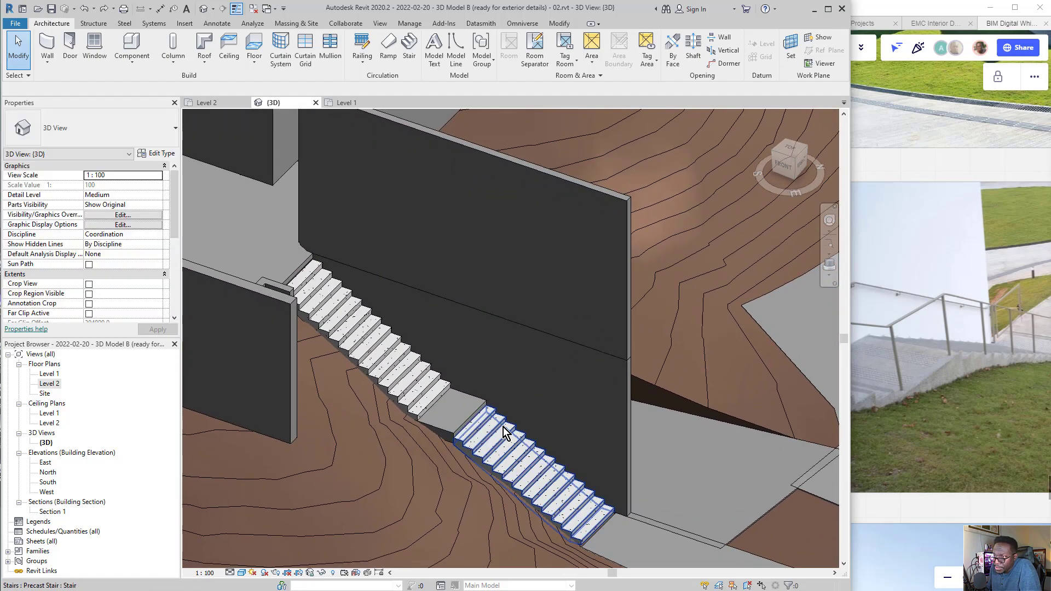
{"action": "left_click", "coordinate": [504, 427]}
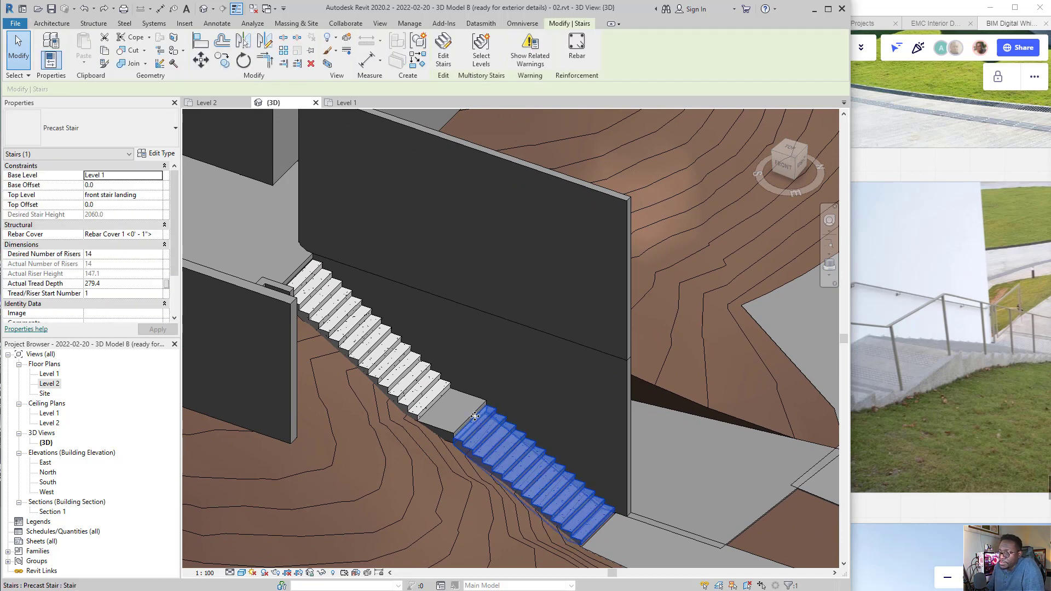
{"action": "left_click", "coordinate": [448, 431]}
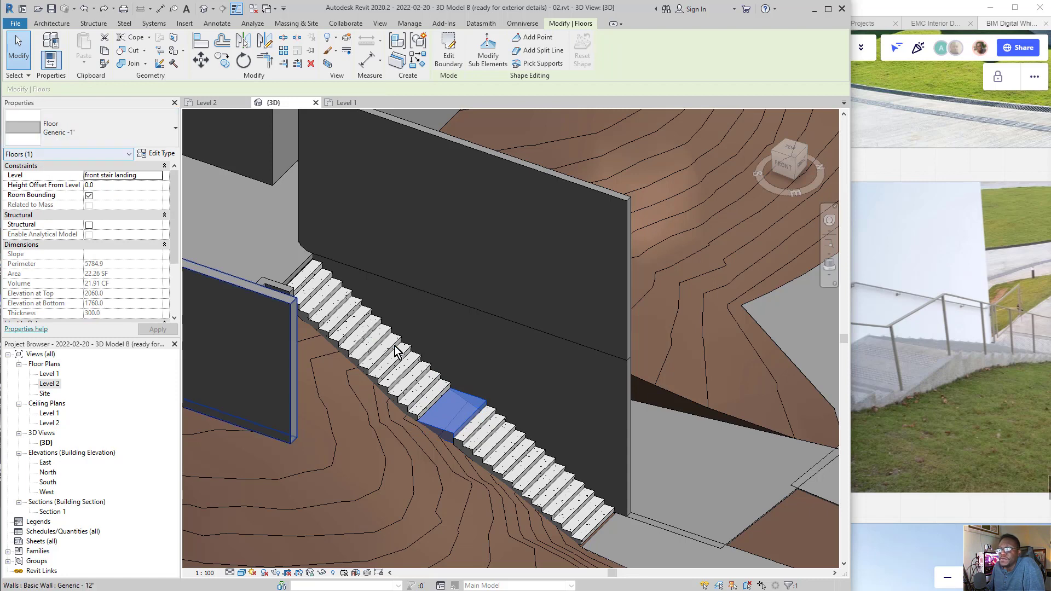
{"action": "left_click", "coordinate": [380, 343]}
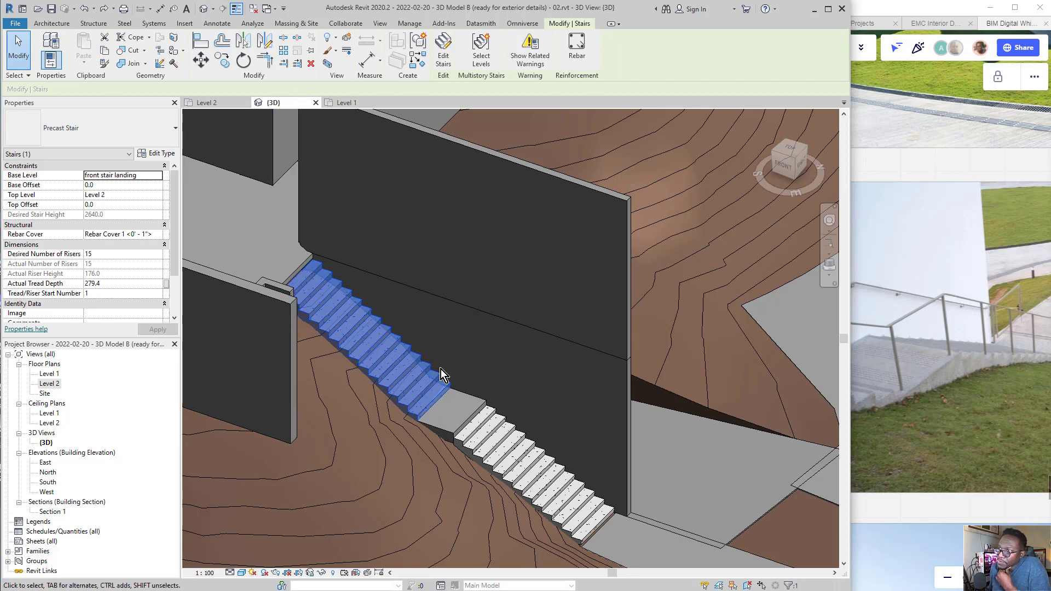
{"action": "left_click", "coordinate": [51, 23]}
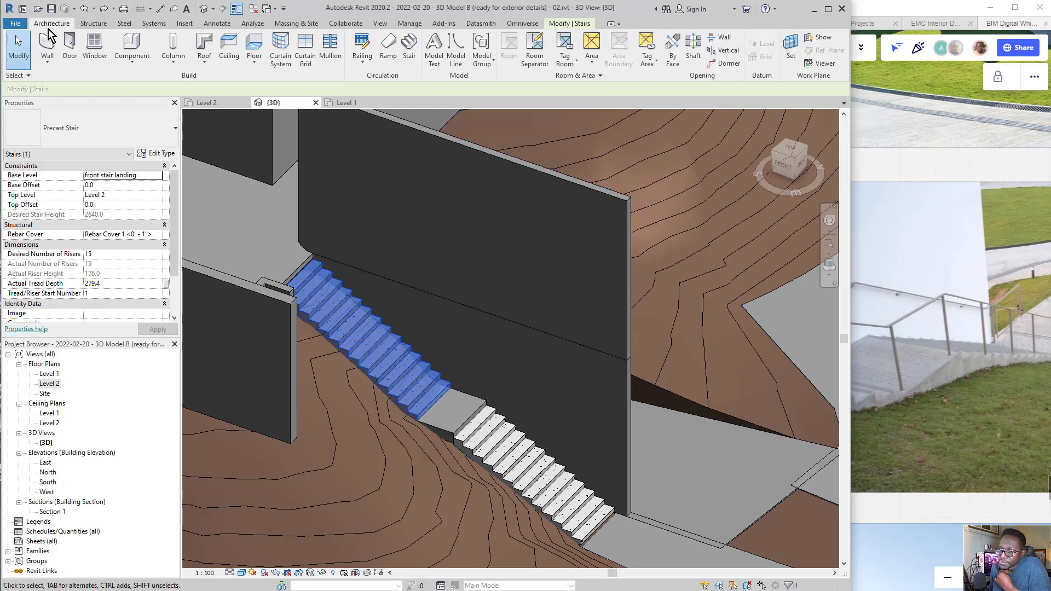
{"action": "left_click", "coordinate": [360, 48]}
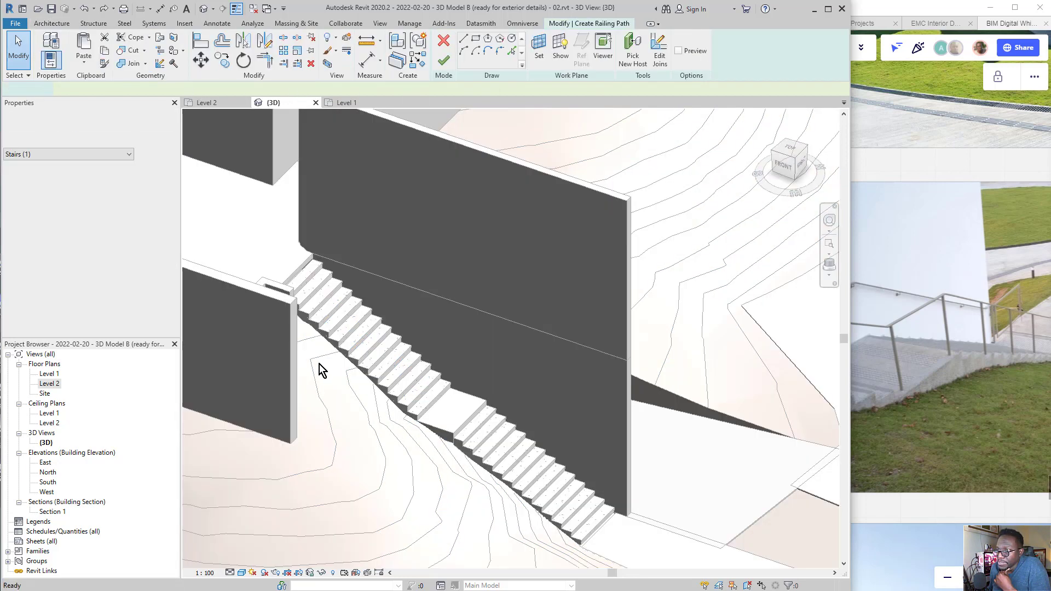
{"action": "left_click", "coordinate": [62, 23]}
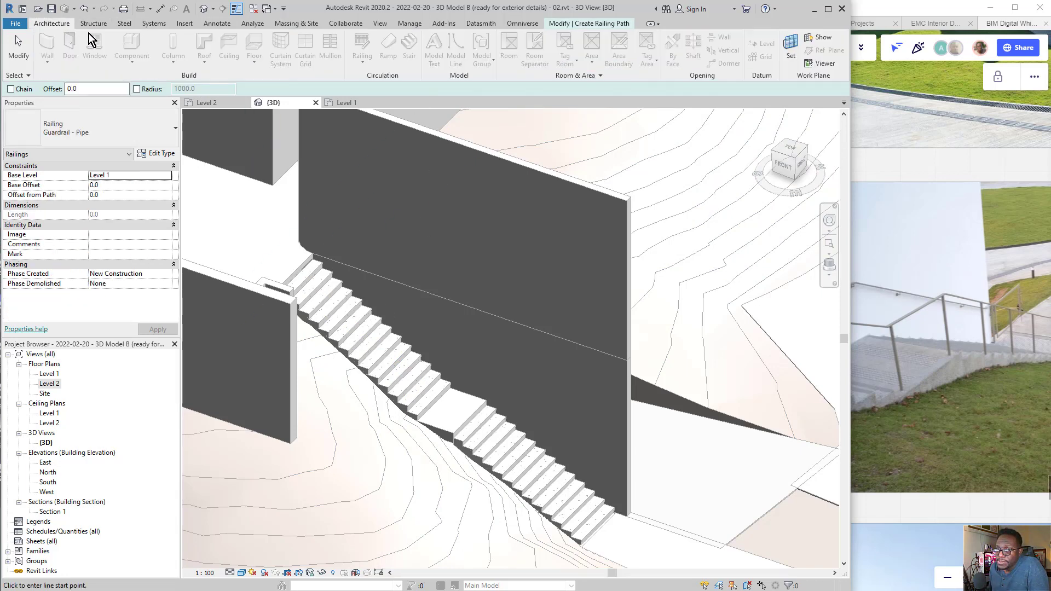
{"action": "key", "text": "Escape"}
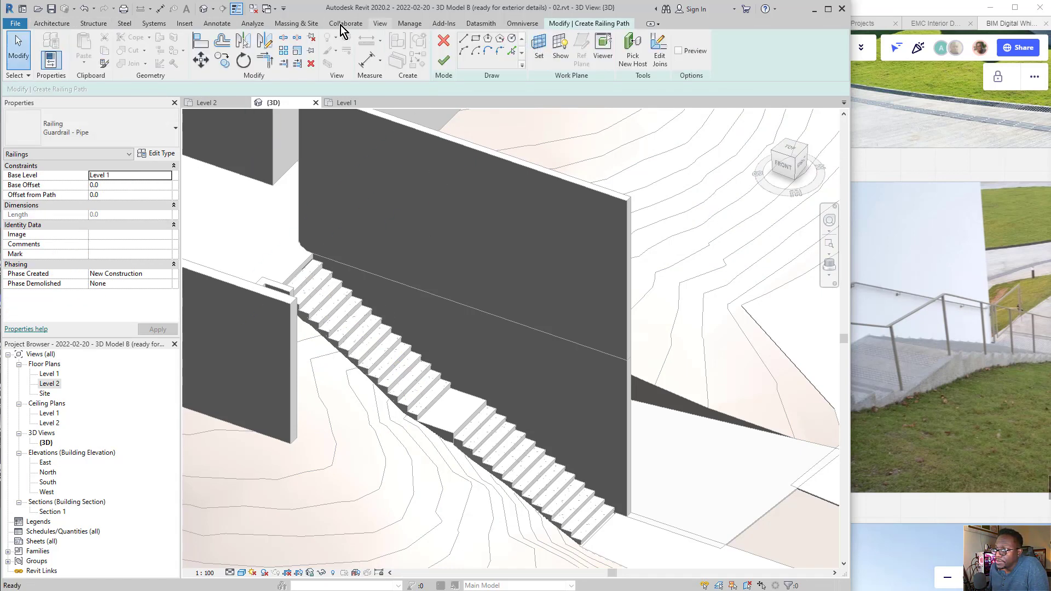
{"action": "left_click", "coordinate": [444, 40]}
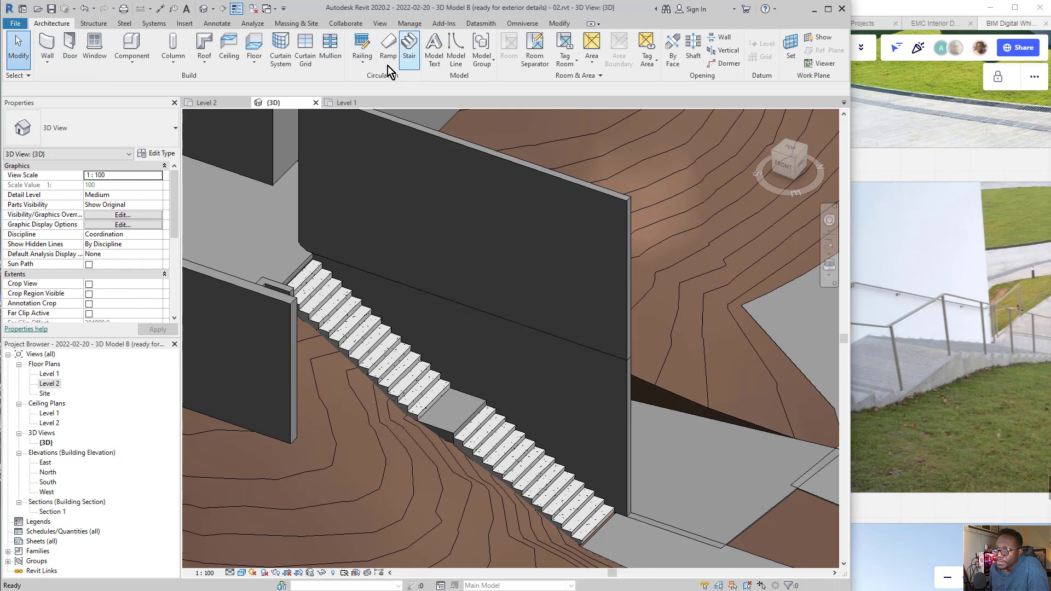
Place Guardrail - Pipe railings on the treads of the upper precast stair flight
{"action": "left_click", "coordinate": [362, 60]}
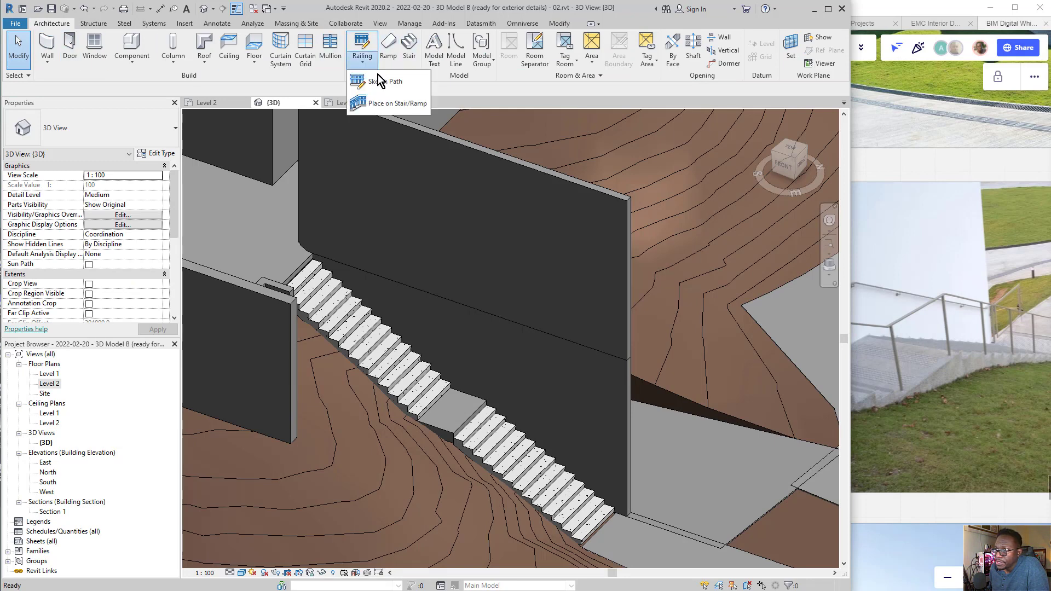
{"action": "left_click", "coordinate": [386, 104]}
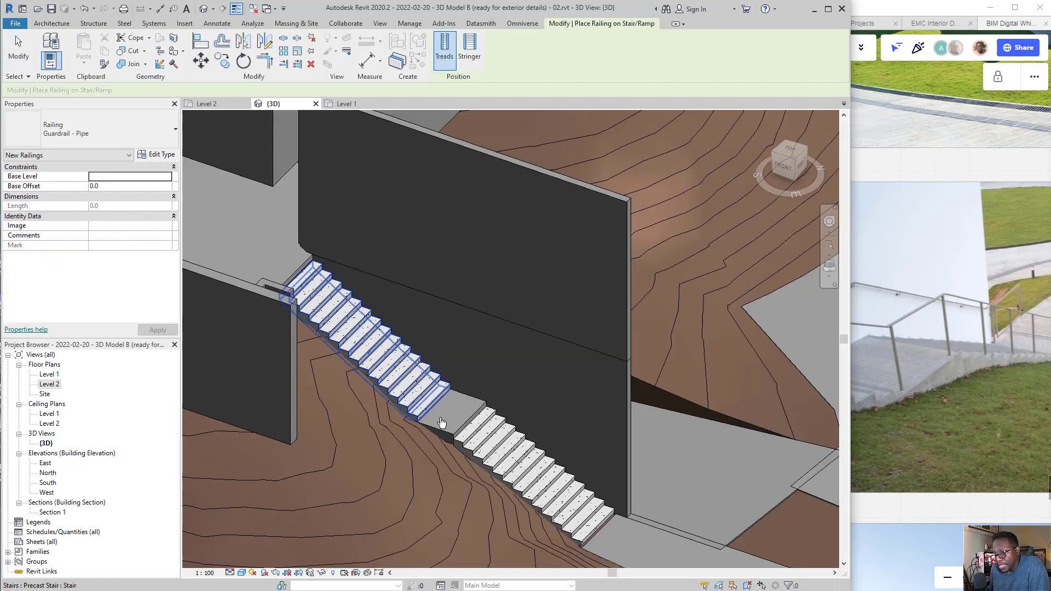
{"action": "scroll", "coordinate": [442, 434], "scroll_direction": "up", "scroll_amount": 4}
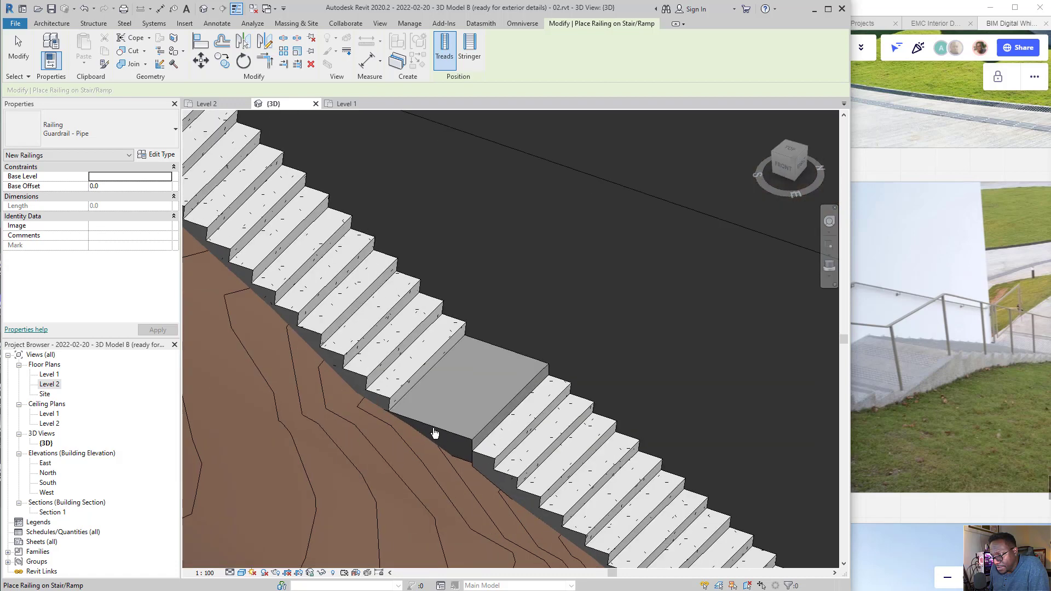
{"action": "scroll", "coordinate": [434, 417], "scroll_direction": "down", "scroll_amount": 3}
{"action": "left_click", "coordinate": [365, 368]}
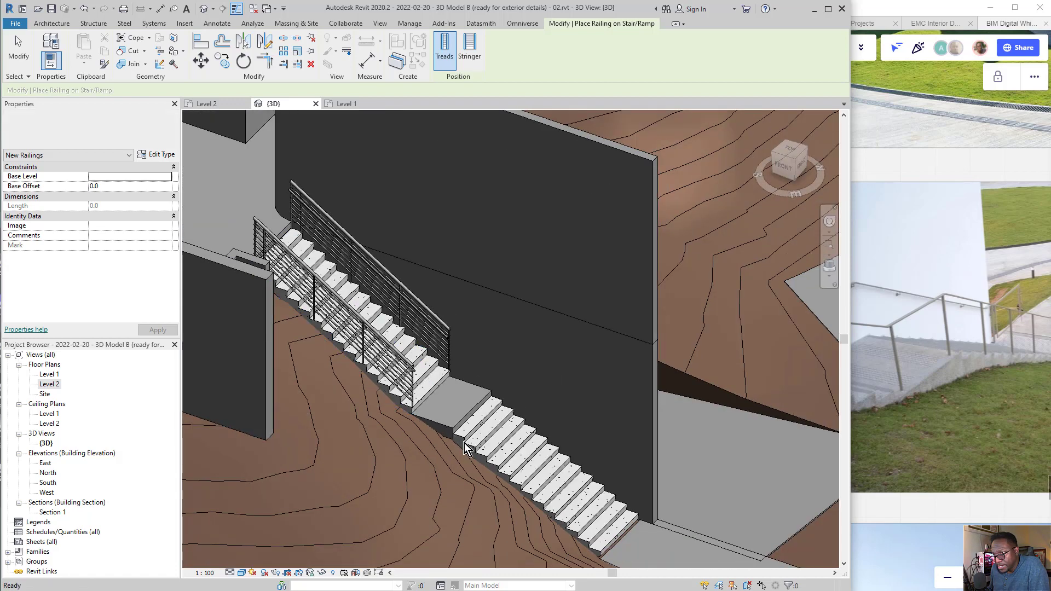
Place Guardrail - Pipe railings on the lower precast stair flight between the landing and the ground
{"action": "left_click", "coordinate": [476, 452]}
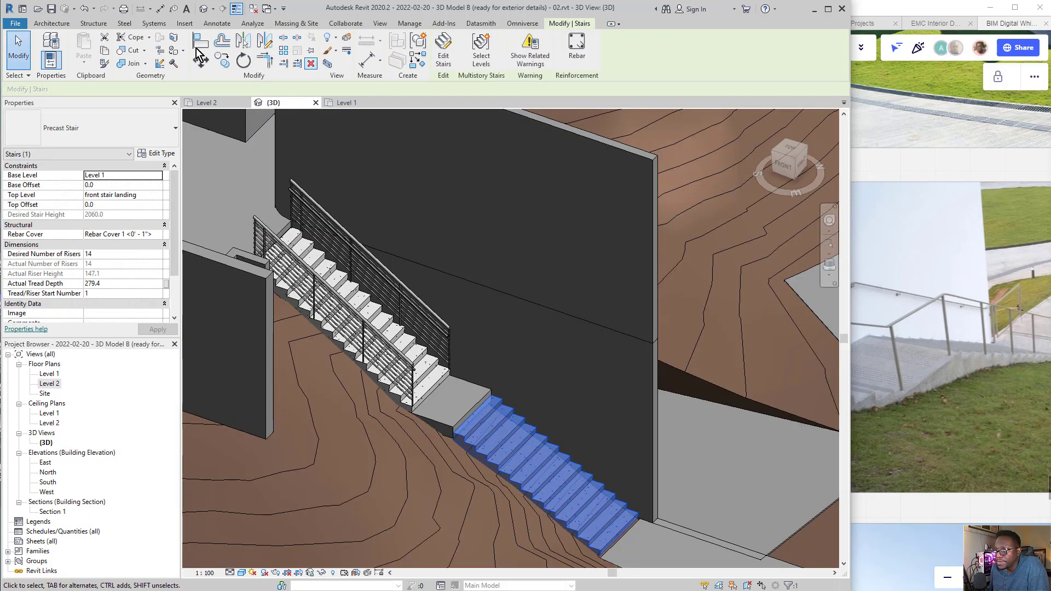
{"action": "left_click", "coordinate": [51, 23]}
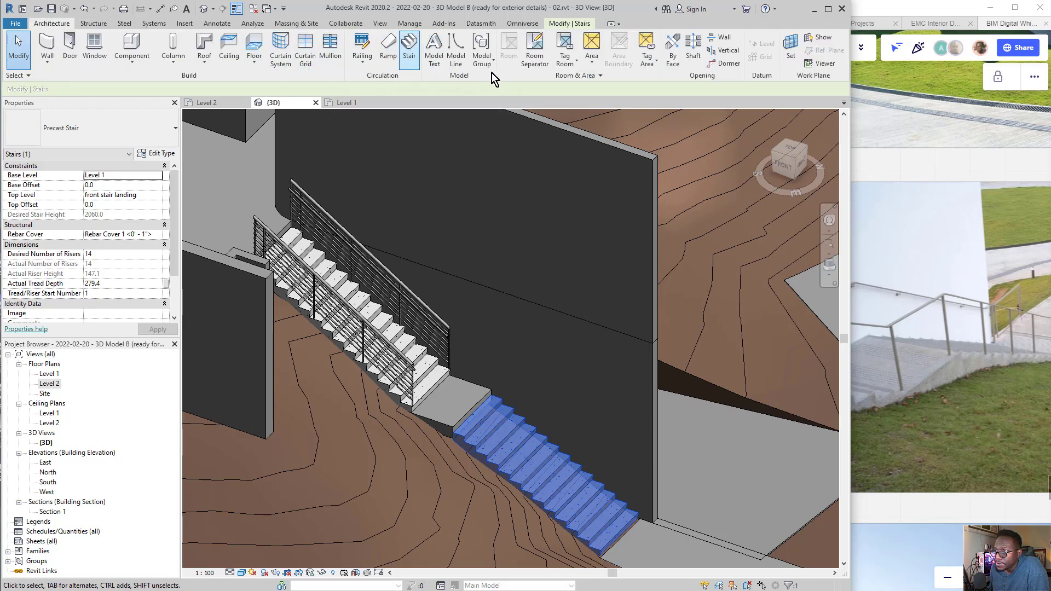
{"action": "left_click", "coordinate": [360, 69]}
{"action": "left_click", "coordinate": [406, 101]}
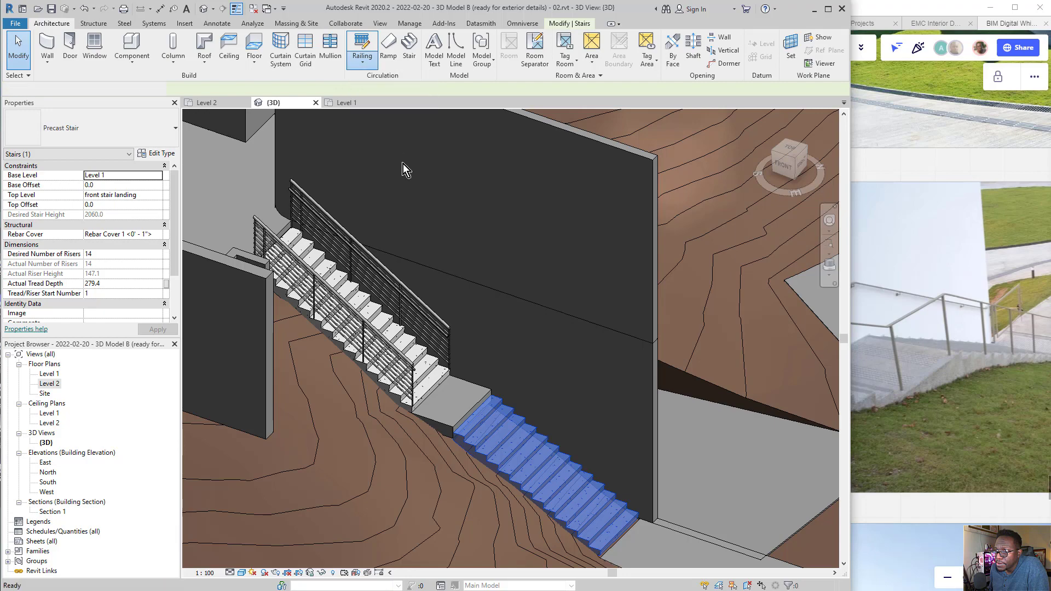
{"action": "left_click", "coordinate": [491, 461]}
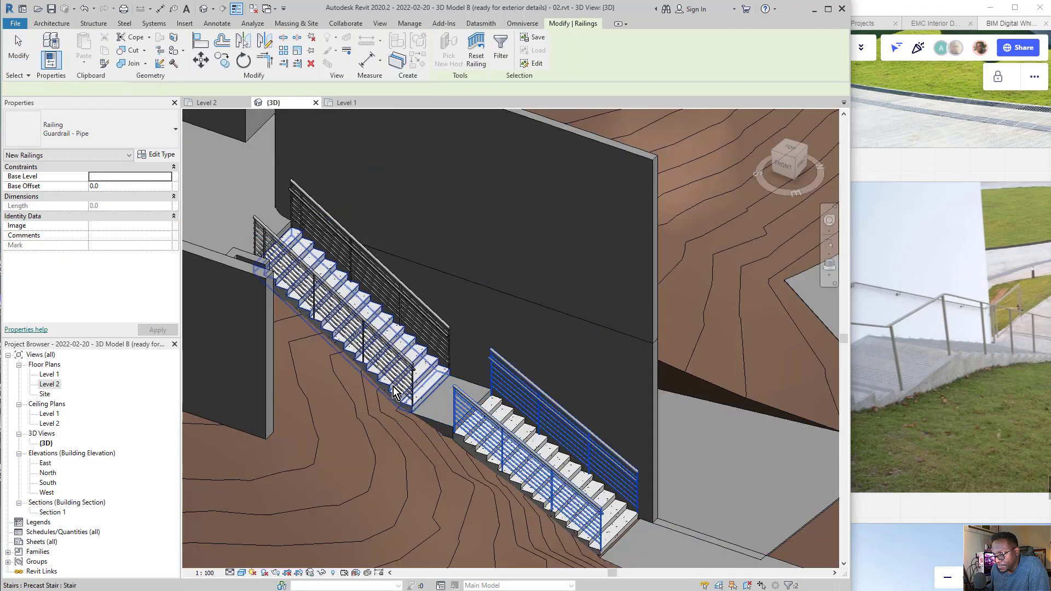
Examine the gap between the upper and lower flight railings at the landing, marking it up temporarily on screen
{"action": "scroll", "coordinate": [445, 396], "scroll_direction": "up", "scroll_amount": 3}
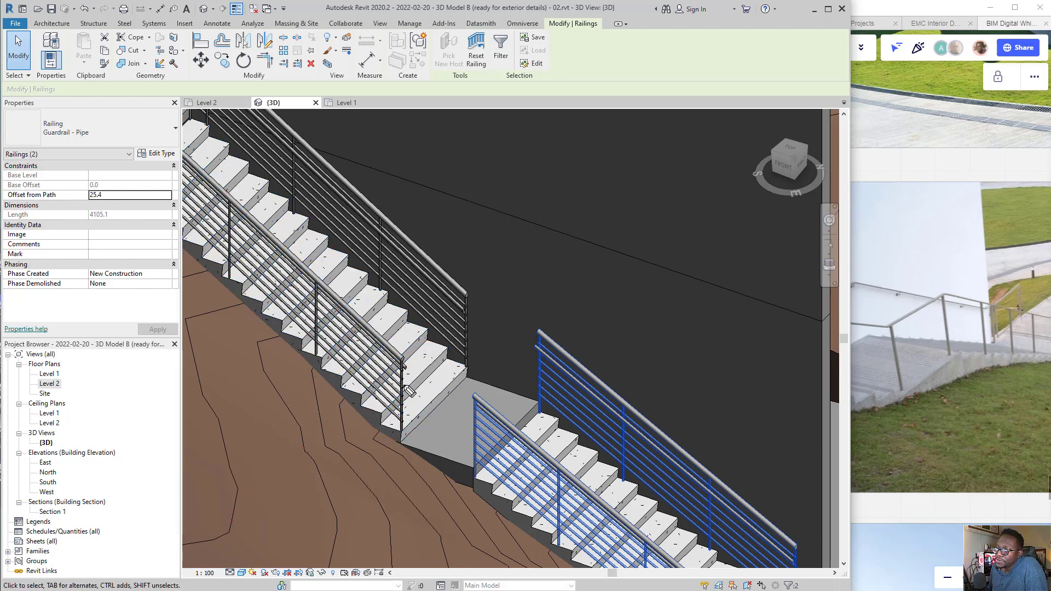
{"action": "mouse_move", "coordinate": [398, 385]}
{"action": "left_mouse_down"}
{"action": "mouse_move", "coordinate": [479, 391]}
{"action": "mouse_move", "coordinate": [470, 459]}
{"action": "left_mouse_up"}
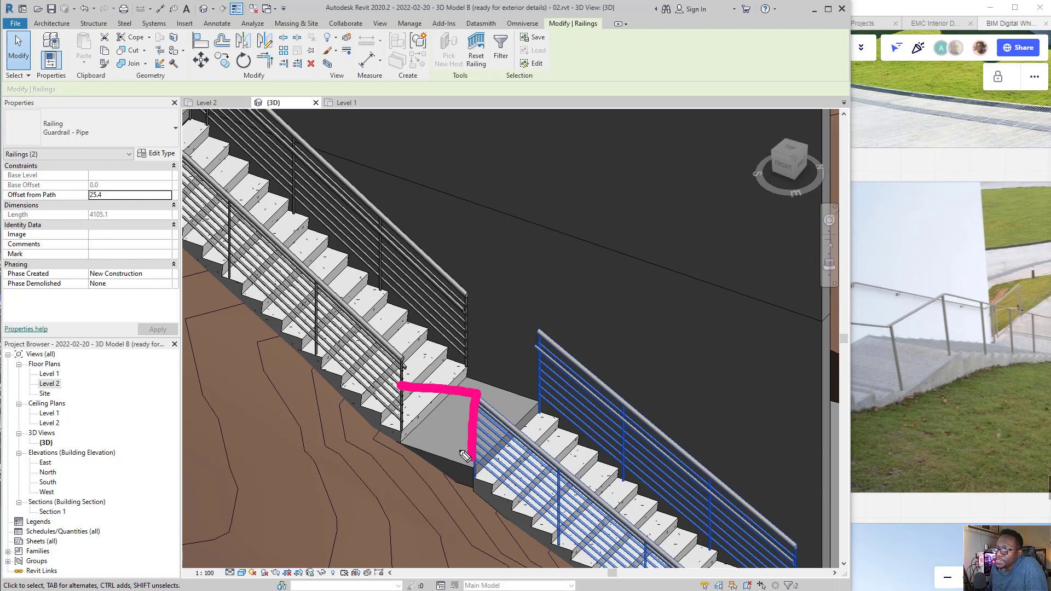
{"action": "mouse_move", "coordinate": [425, 367]}
{"action": "left_mouse_down"}
{"action": "mouse_move", "coordinate": [391, 402]}
{"action": "mouse_move", "coordinate": [401, 406]}
{"action": "left_mouse_up"}
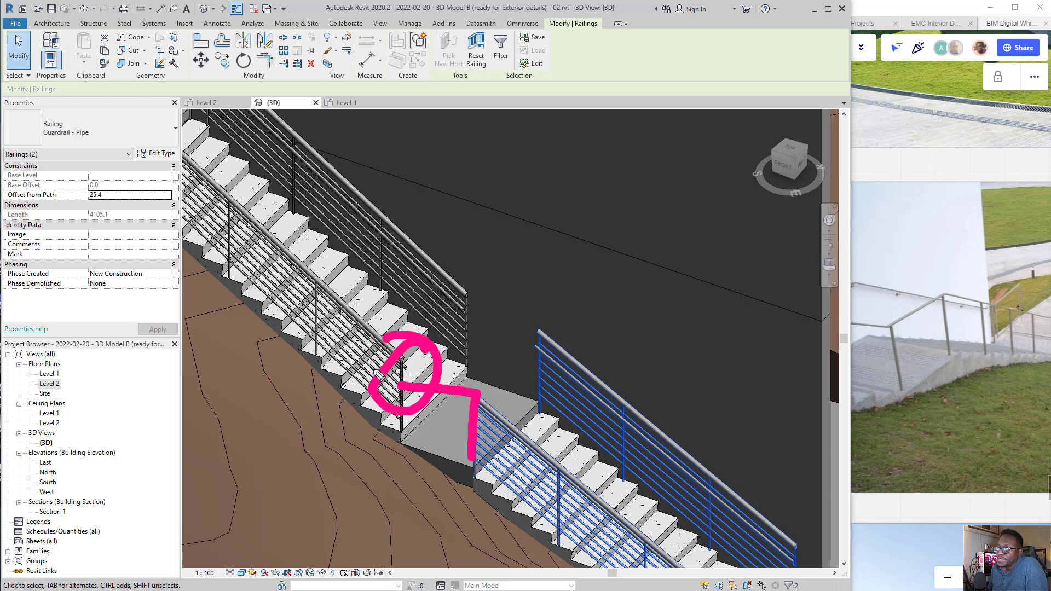
{"action": "key", "text": "ctrl+shift+5"}
{"action": "left_click_drag", "start_coordinate": [382, 277], "coordinate": [396, 410]}
{"action": "left_click_drag", "start_coordinate": [488, 420], "coordinate": [457, 372]}
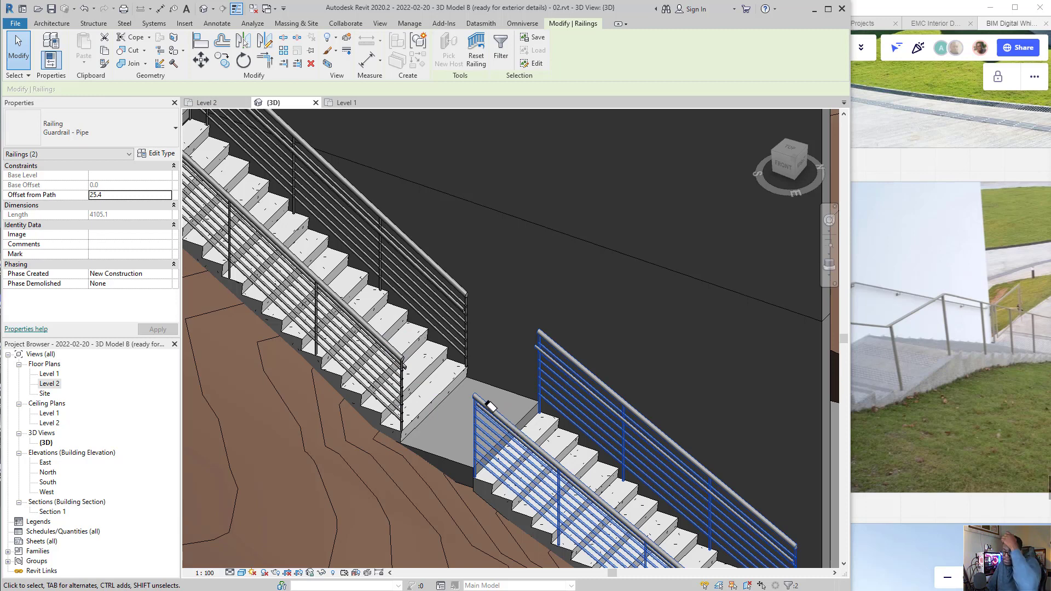
{"action": "scroll", "coordinate": [494, 395], "scroll_direction": "down", "scroll_amount": 5}
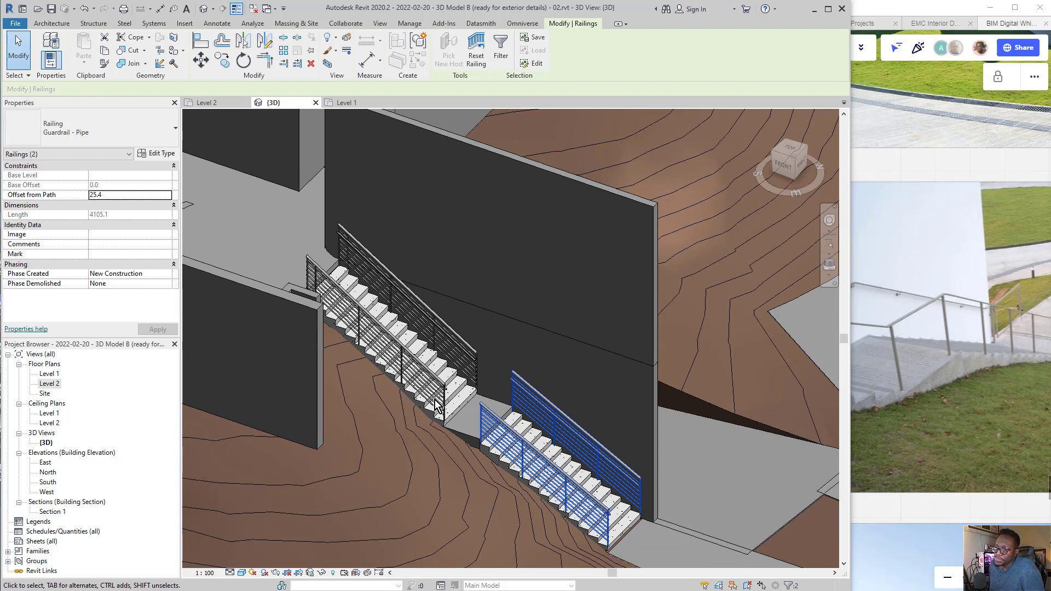
Undo the railings placed on both stair flights and return to the bare stairs beside the tall wall
{"action": "key", "text": "Escape"}
{"action": "scroll", "coordinate": [469, 403], "scroll_direction": "up", "scroll_amount": 10}
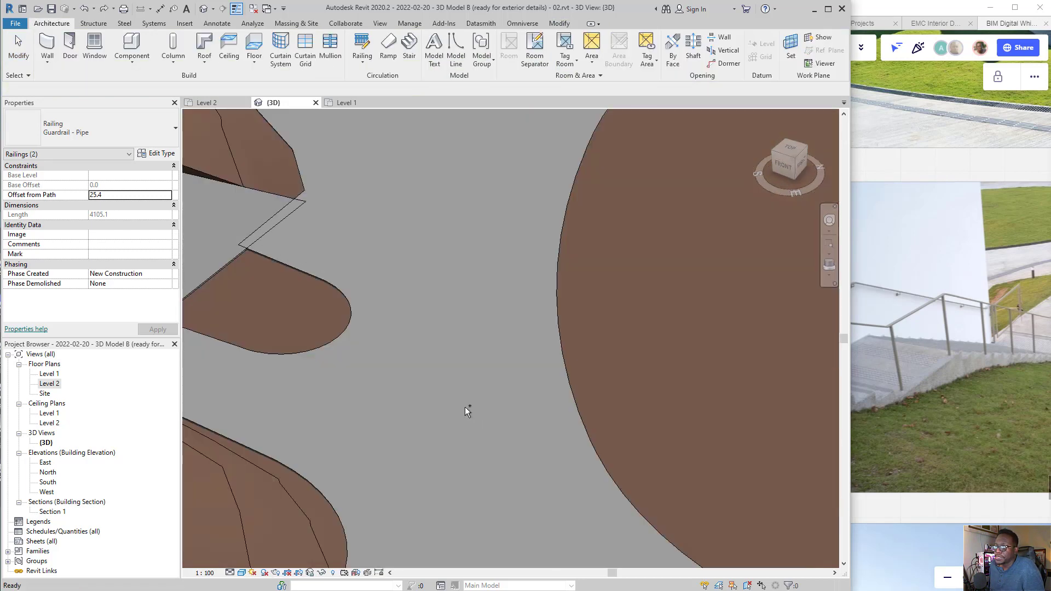
{"action": "key", "text": "Escape"}
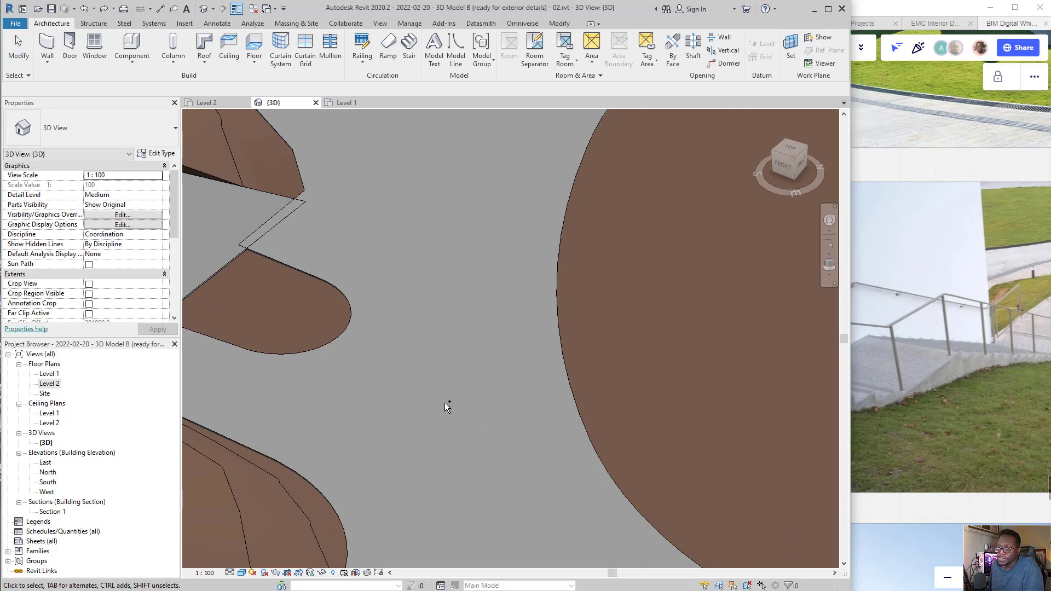
{"action": "scroll", "coordinate": [415, 370], "scroll_direction": "down", "scroll_amount": 5}
{"action": "scroll", "coordinate": [204, 293], "scroll_direction": "up", "scroll_amount": 1}
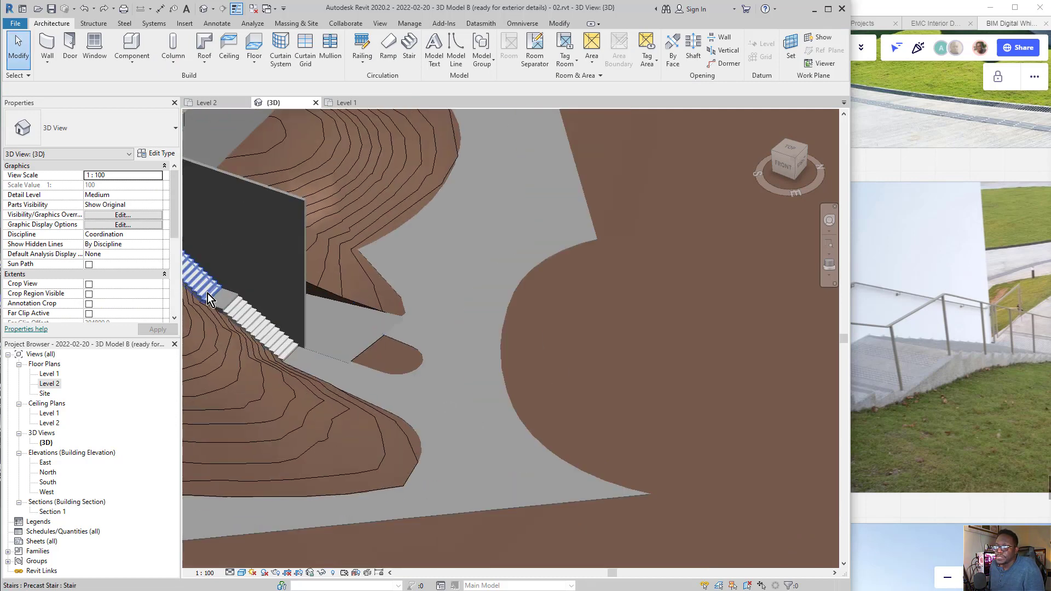
{"action": "middle_click_drag", "start_coordinate": [299, 313], "coordinate": [526, 366]}
{"action": "scroll", "coordinate": [429, 342], "scroll_direction": "up", "scroll_amount": 6}
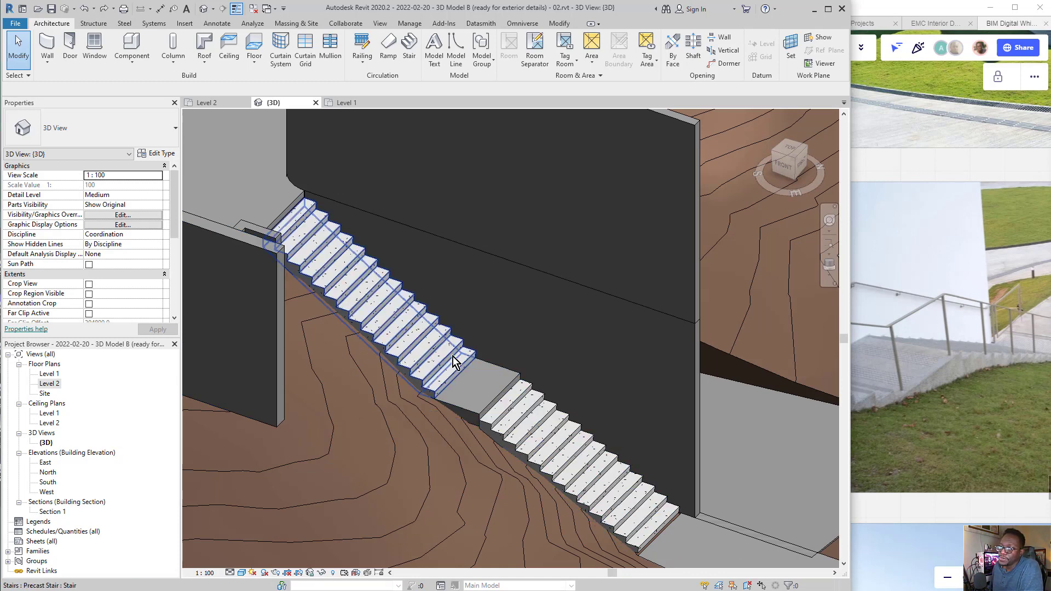
Delete the upper and lower precast stair flights, keeping the landing floor between them
{"action": "left_click", "coordinate": [382, 334]}
{"action": "key", "text": "Delete"}
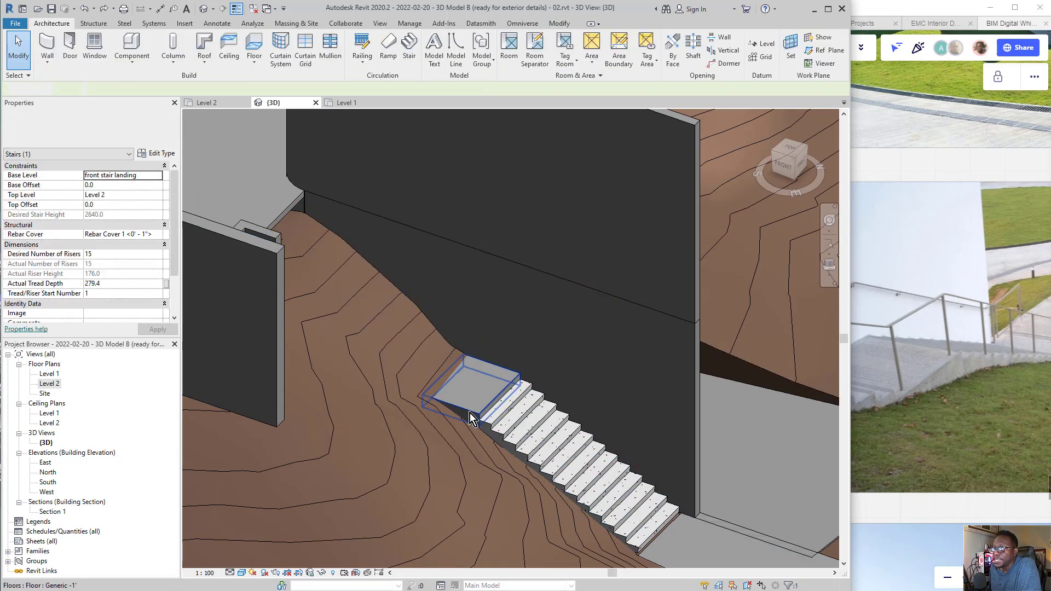
{"action": "left_click", "coordinate": [537, 443]}
{"action": "key", "text": "Delete"}
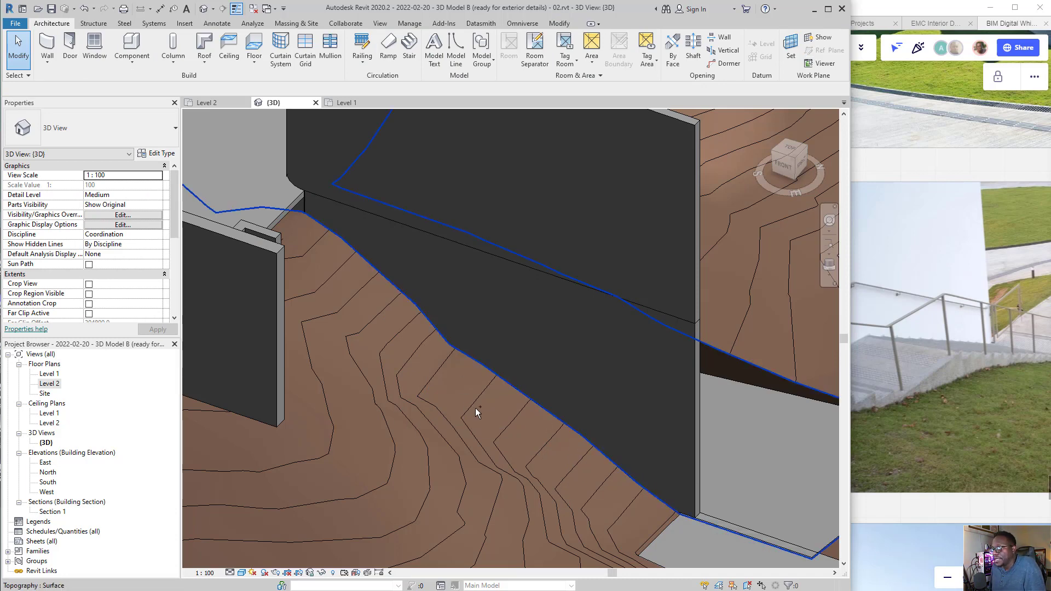
{"action": "key", "text": "ctrl+z"}
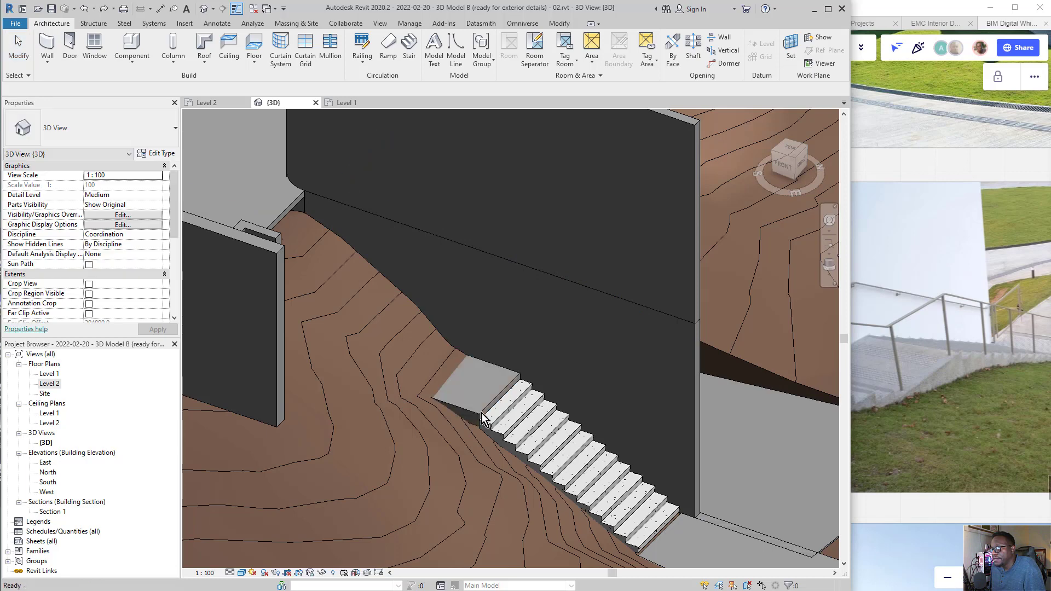
{"action": "left_click", "coordinate": [510, 445]}
{"action": "key", "text": "Delete"}
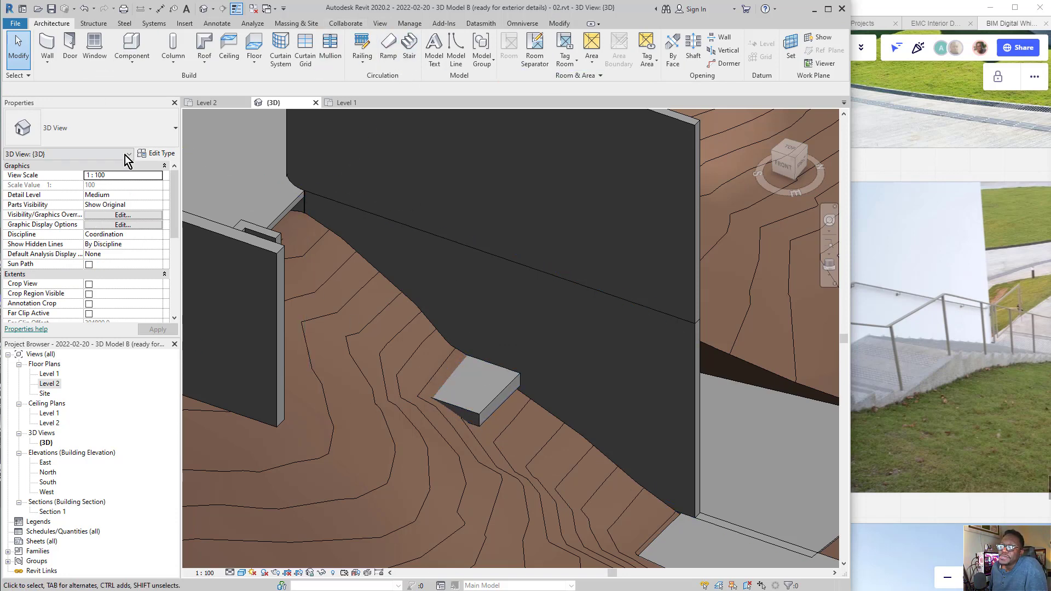
Start a precast stair in the Level 2 floor plan with its top level set to Level 2
{"action": "double_click", "coordinate": [49, 384]}
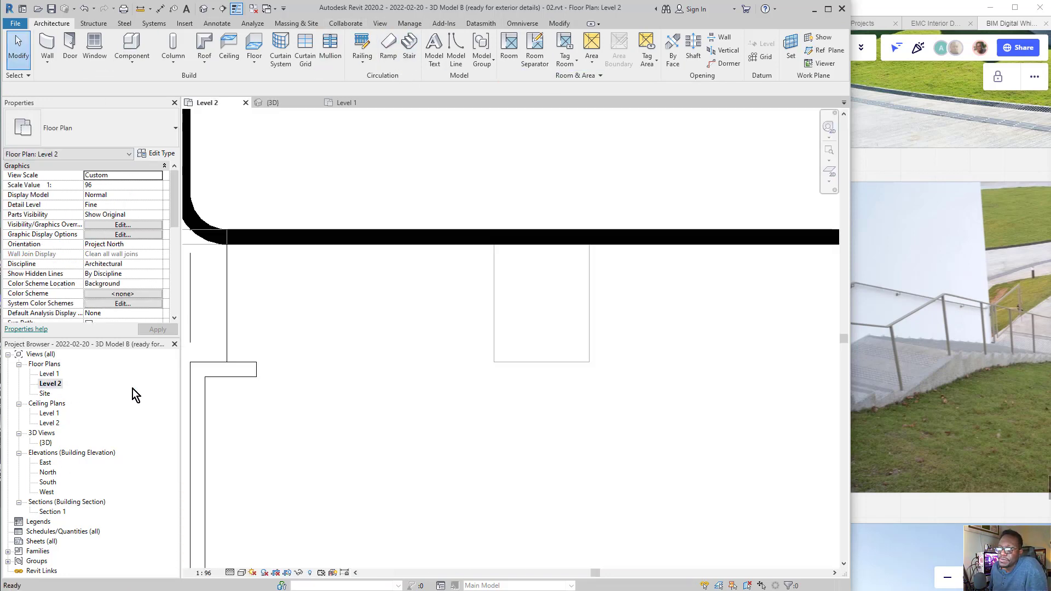
{"action": "middle_click_drag", "start_coordinate": [609, 270], "coordinate": [556, 261]}
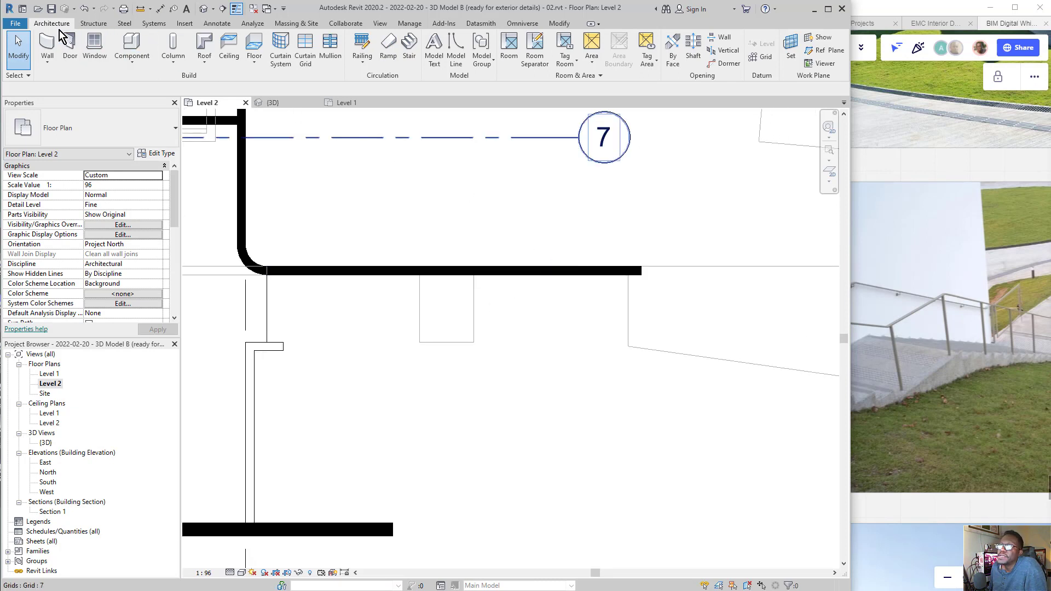
{"action": "left_click", "coordinate": [409, 44]}
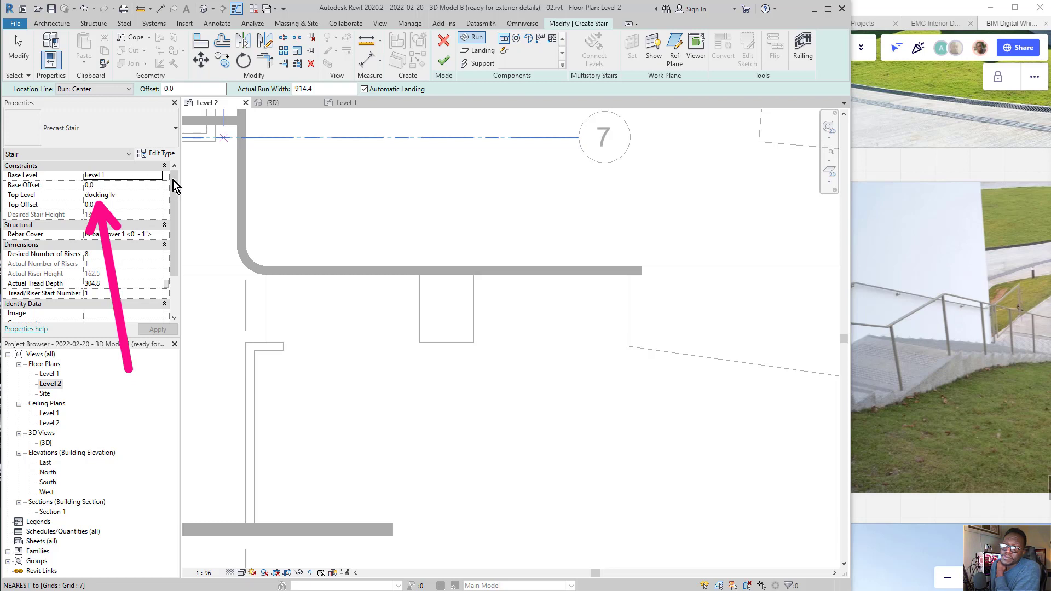
{"action": "left_click", "coordinate": [160, 198]}
{"action": "left_click", "coordinate": [158, 196]}
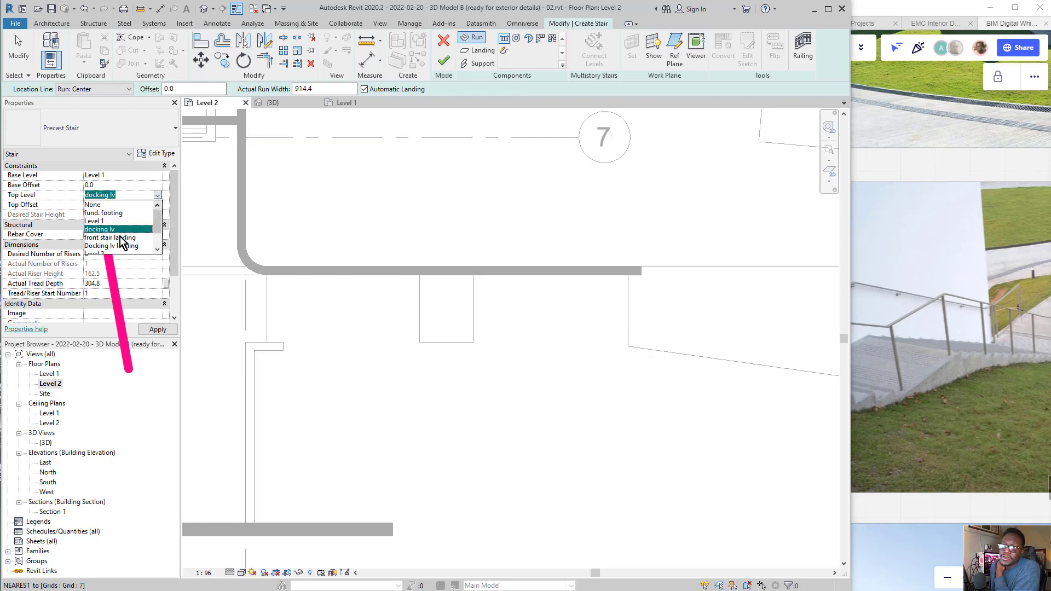
{"action": "scroll", "coordinate": [110, 253], "scroll_direction": "down", "scroll_amount": 1}
{"action": "left_click", "coordinate": [108, 230]}
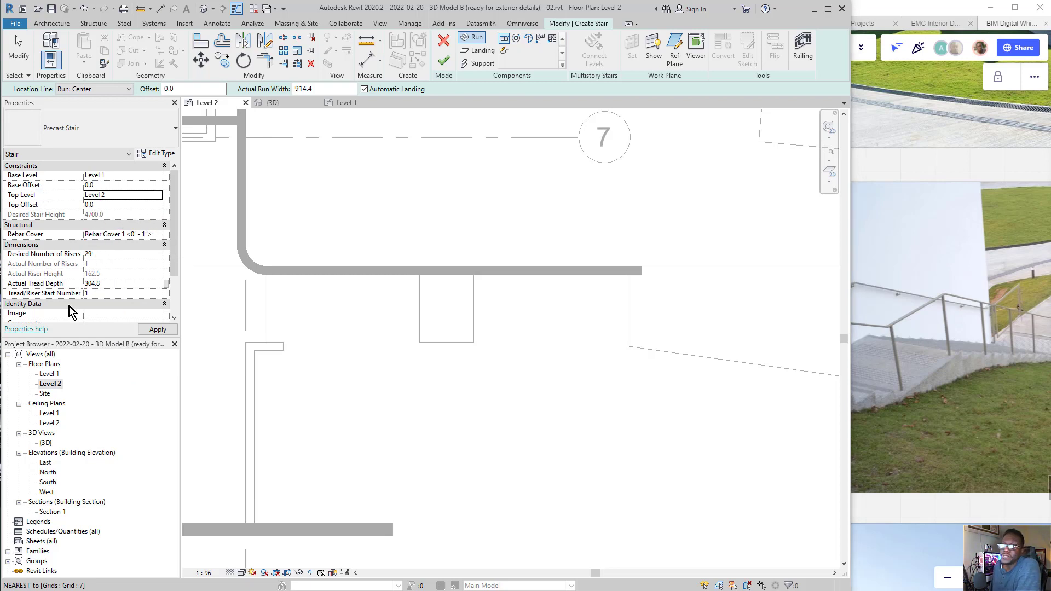
{"action": "left_click_drag", "start_coordinate": [71, 383], "coordinate": [50, 143]}
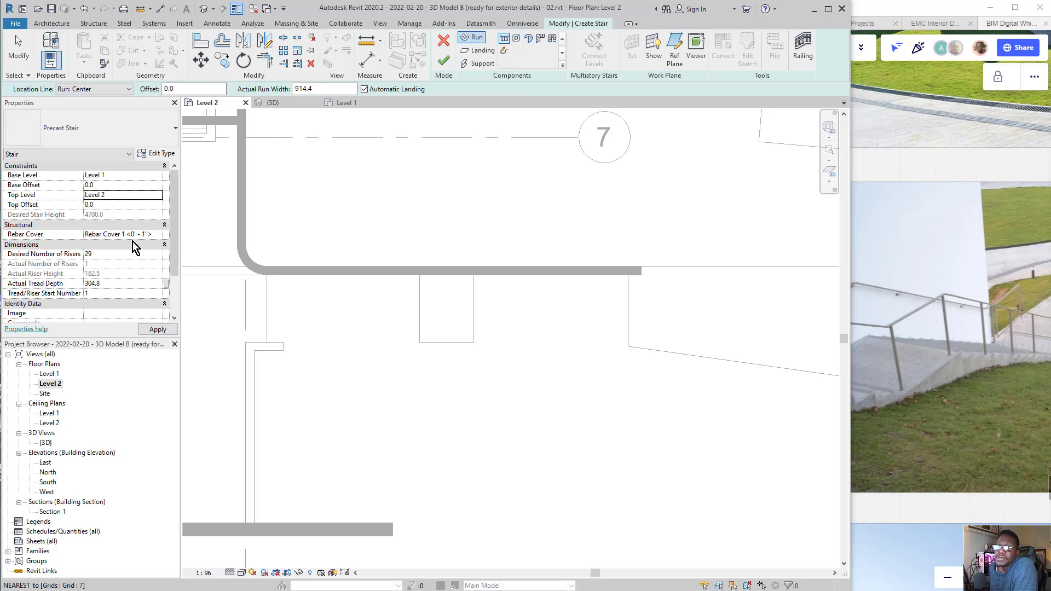
{"action": "scroll", "coordinate": [138, 252], "scroll_direction": "down", "scroll_amount": 3}
{"action": "scroll", "coordinate": [134, 241], "scroll_direction": "up", "scroll_amount": 3}
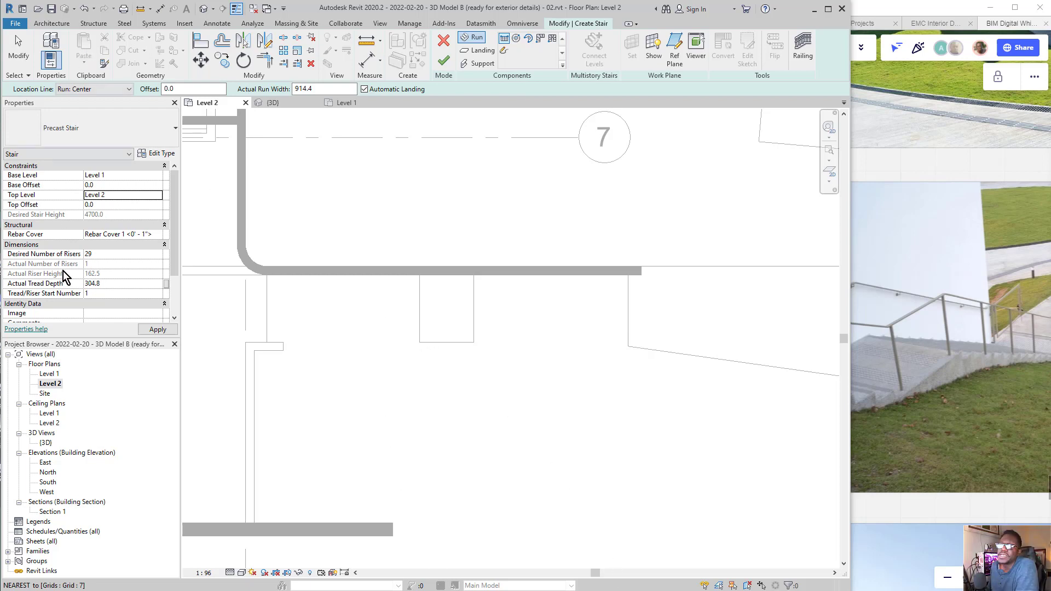
{"action": "mouse_move", "coordinate": [137, 255]}
{"action": "left_mouse_down"}
{"action": "mouse_move", "coordinate": [121, 130]}
{"action": "mouse_move", "coordinate": [80, 103]}
{"action": "left_mouse_up"}
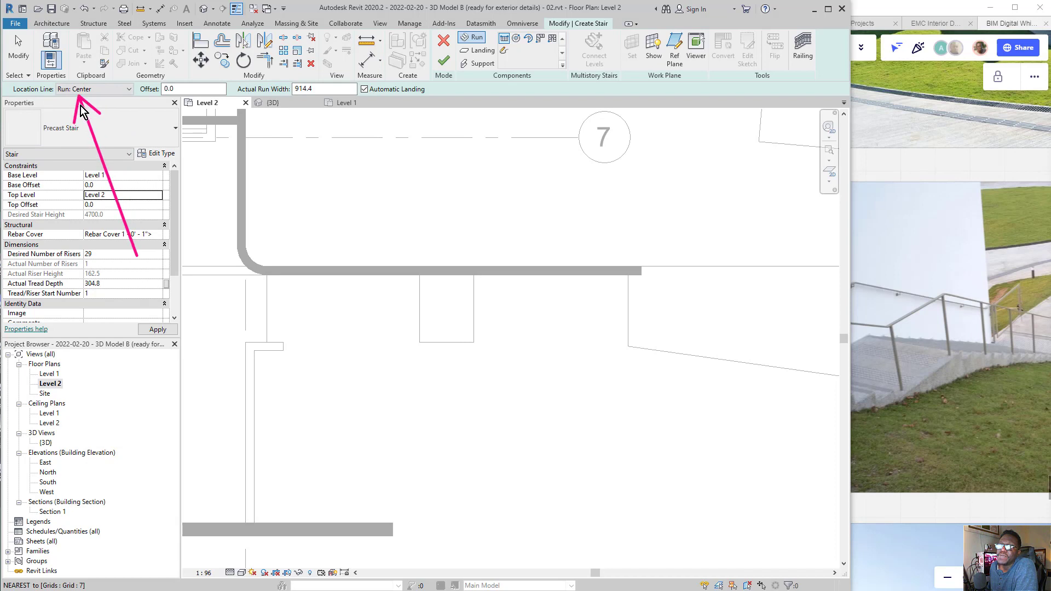
Draw the lower stair run about 3962 mm long against the tall wall's outer face, using the Run: Right location line
{"action": "left_click", "coordinate": [124, 89]}
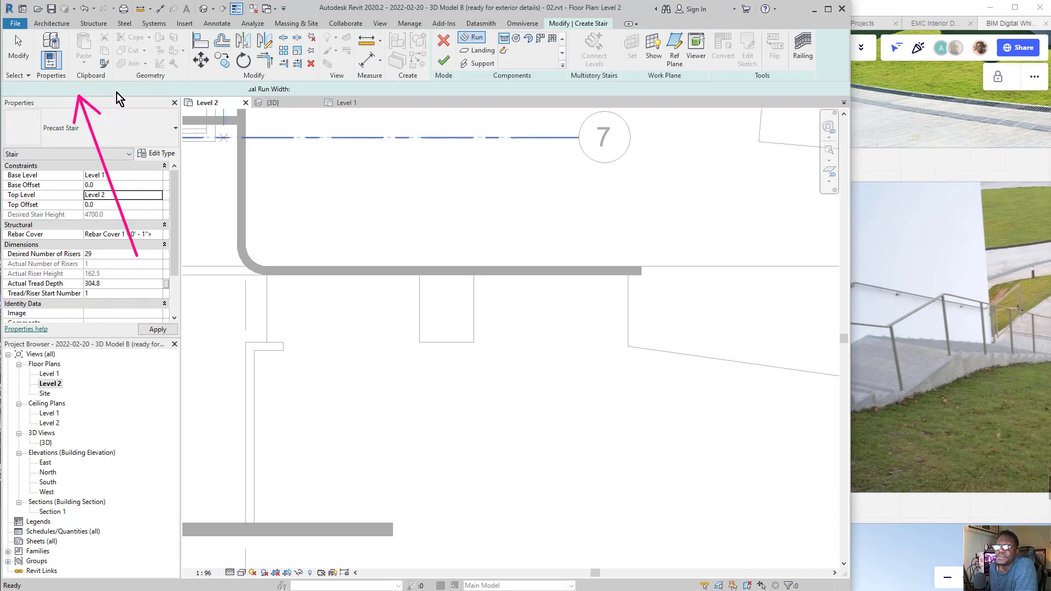
{"action": "left_click", "coordinate": [129, 89]}
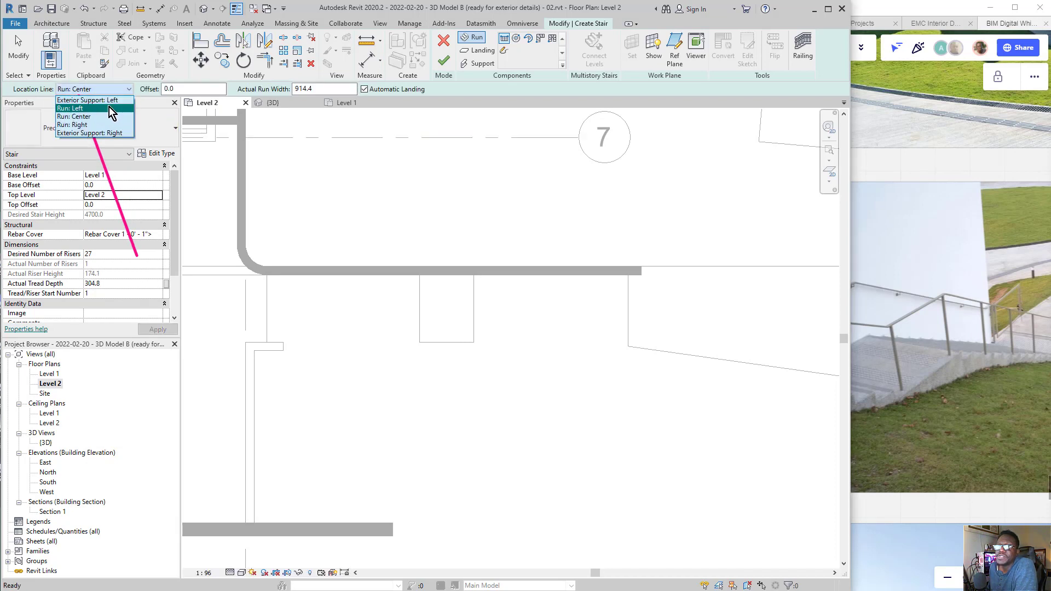
{"action": "left_click", "coordinate": [110, 108]}
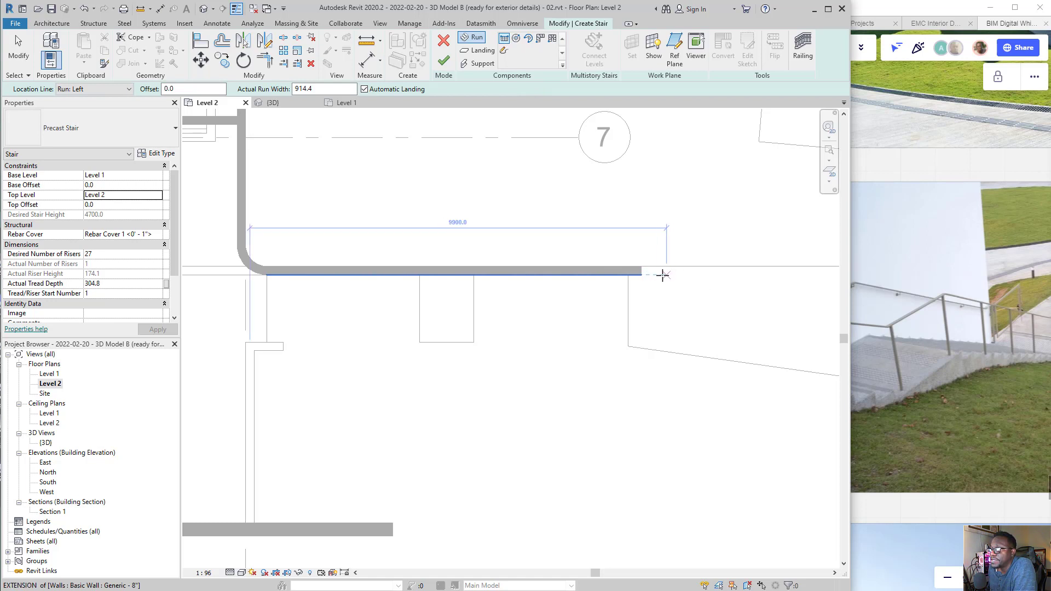
{"action": "left_click", "coordinate": [663, 275]}
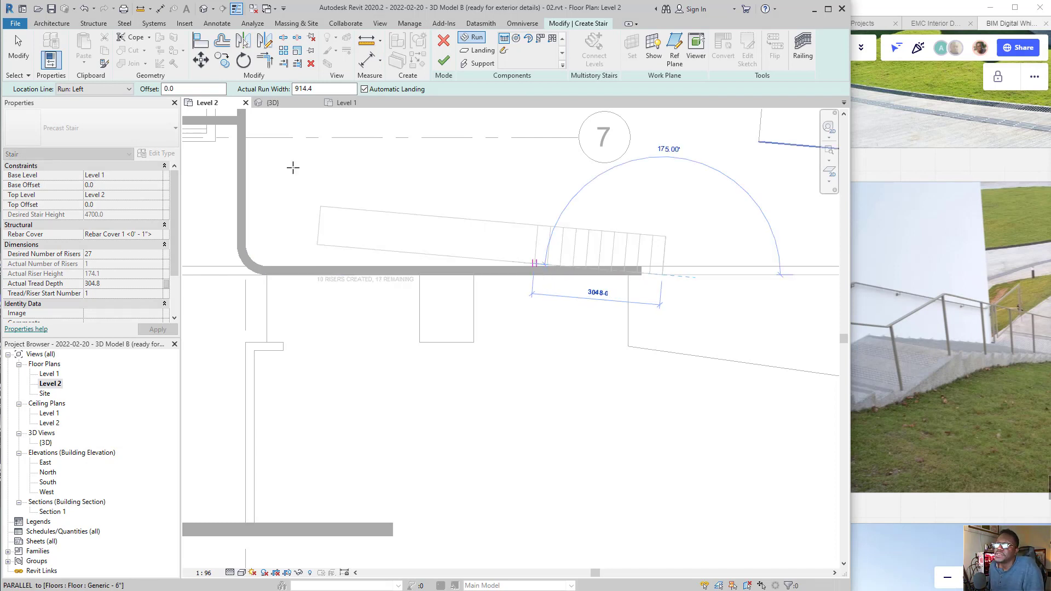
{"action": "left_click", "coordinate": [122, 90]}
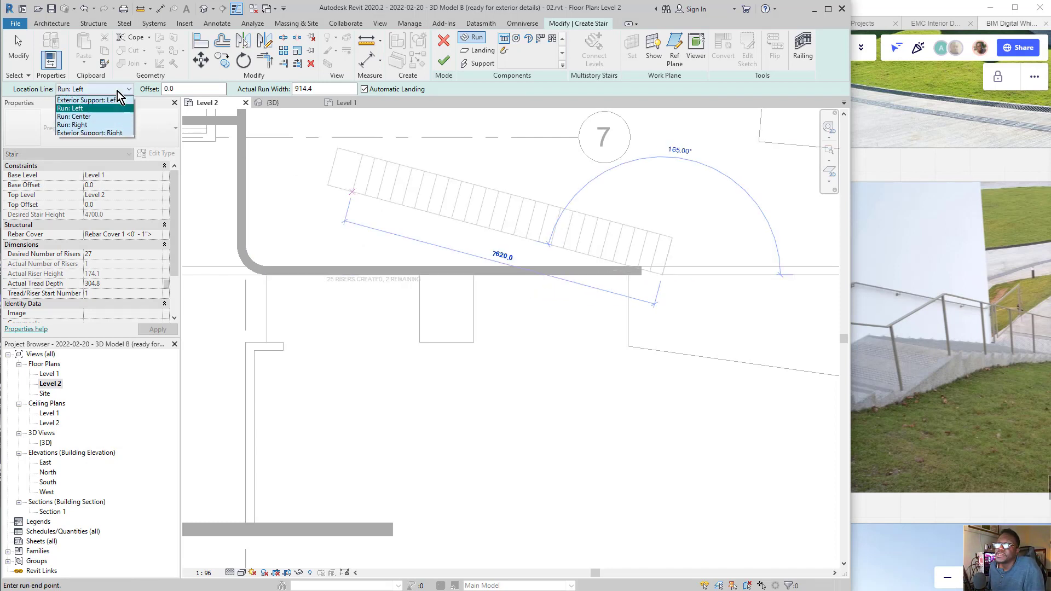
{"action": "left_click", "coordinate": [96, 125]}
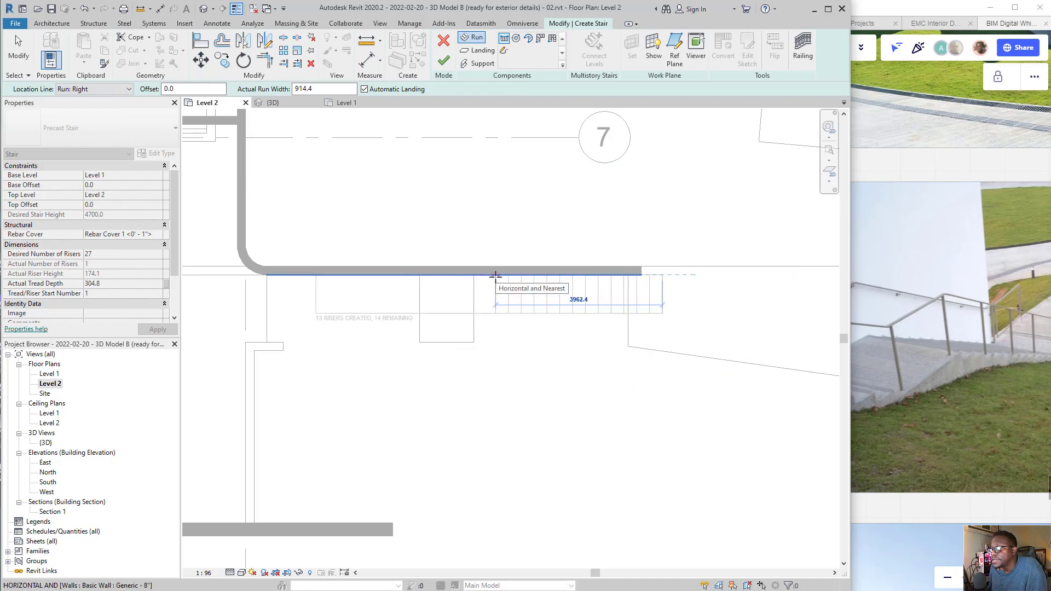
{"action": "left_click", "coordinate": [496, 276]}
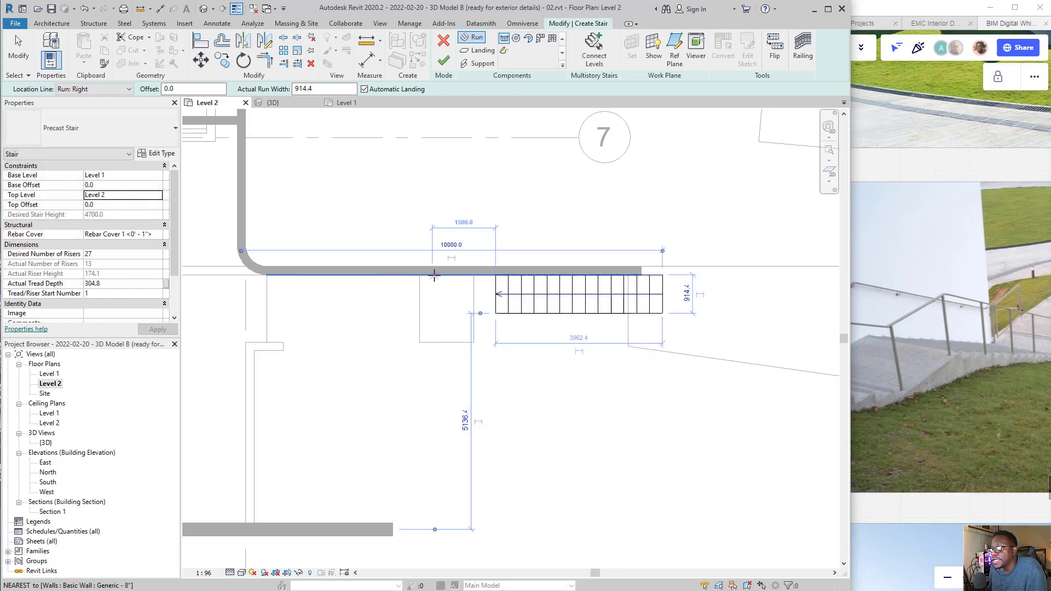
Draw the upper run about 4267 mm long along the same wall face, leaving about 1600 mm for the automatic landing
{"action": "left_click", "coordinate": [430, 275]}
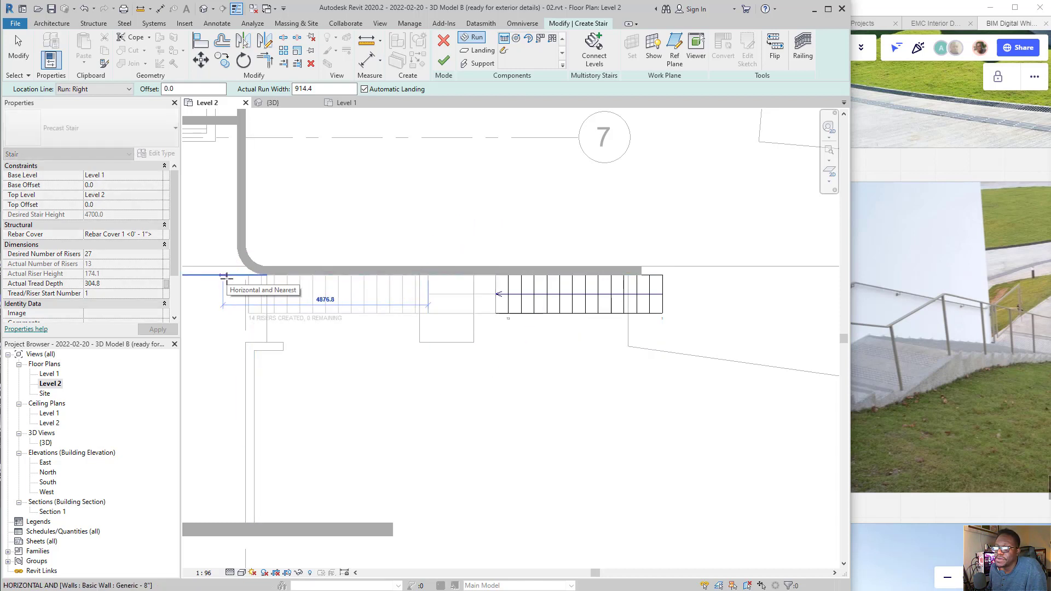
{"action": "scroll", "coordinate": [227, 279], "scroll_direction": "up", "scroll_amount": 3}
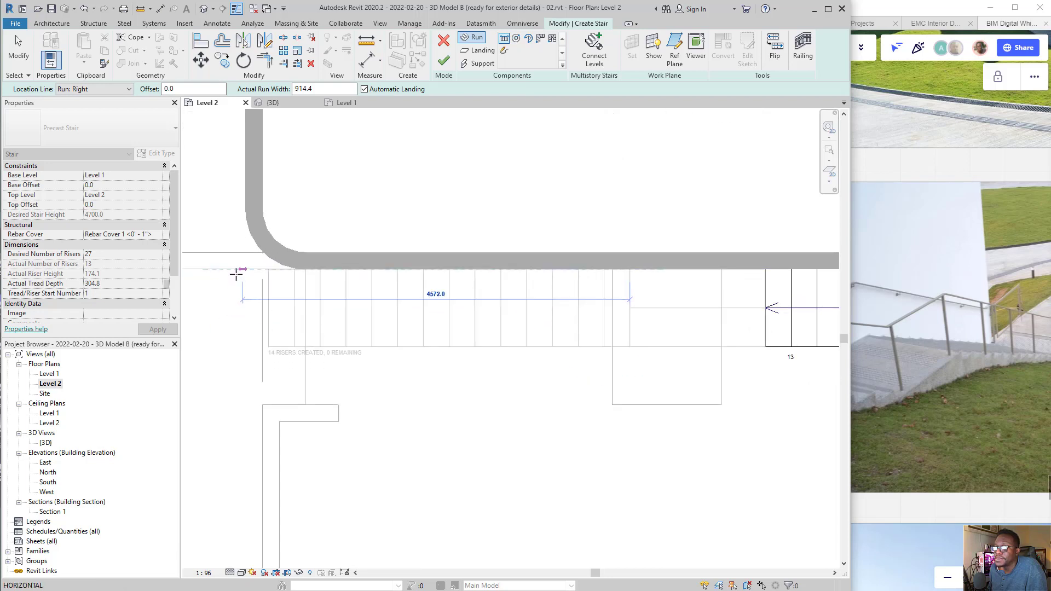
{"action": "left_click", "coordinate": [236, 274]}
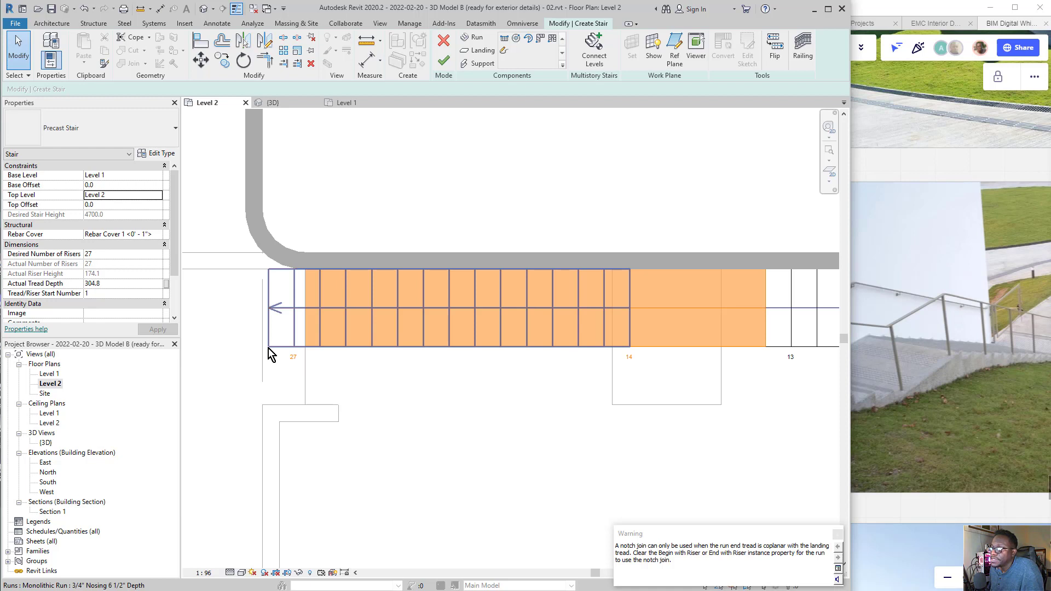
Widen the lower stair run to about 1610 mm, out to the edge of the existing landing floor
{"action": "scroll", "coordinate": [271, 348], "scroll_direction": "down", "scroll_amount": 4}
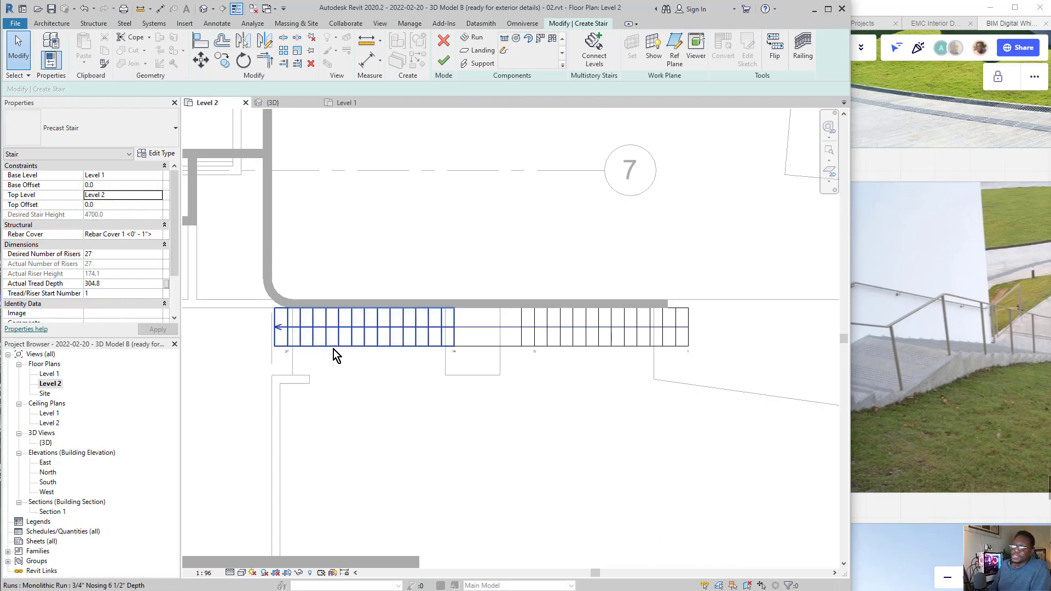
{"action": "left_click", "coordinate": [493, 351]}
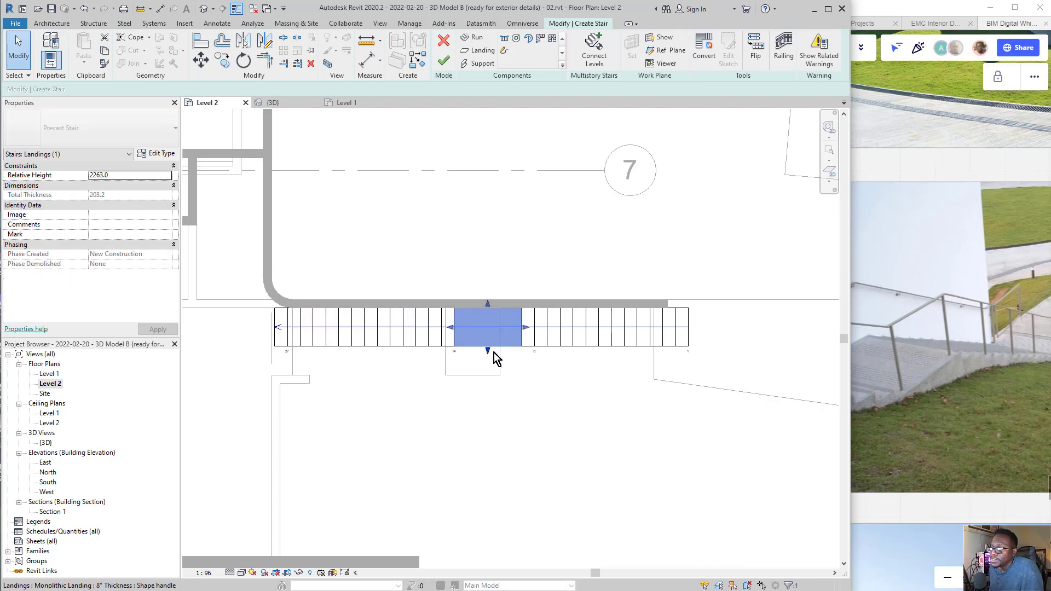
{"action": "scroll", "coordinate": [524, 355], "scroll_direction": "up", "scroll_amount": 2}
{"action": "left_click", "coordinate": [556, 339]}
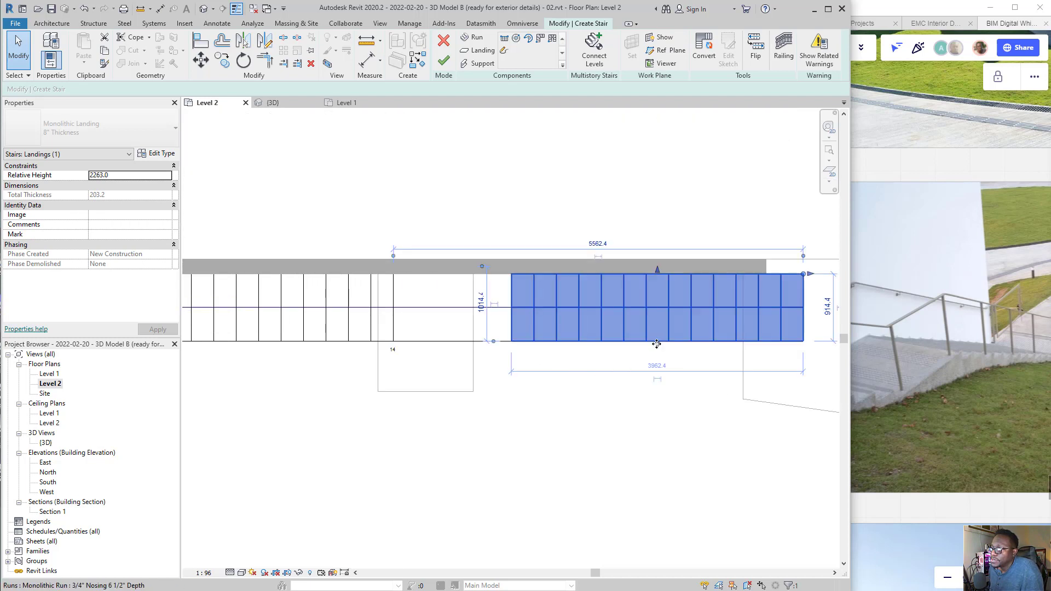
{"action": "left_click", "coordinate": [658, 387]}
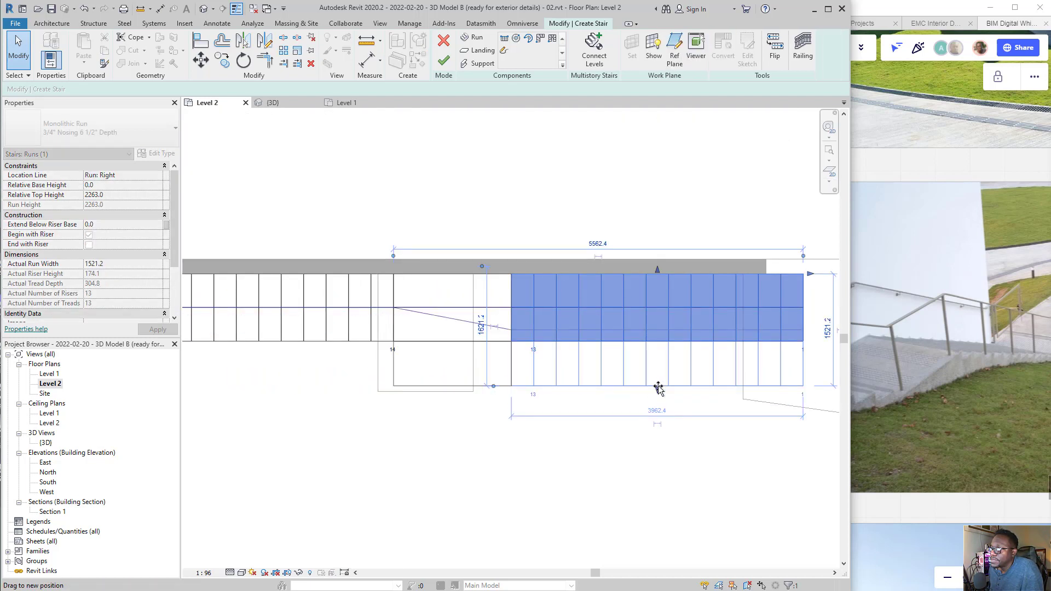
{"action": "left_click_drag", "start_coordinate": [657, 387], "coordinate": [657, 393]}
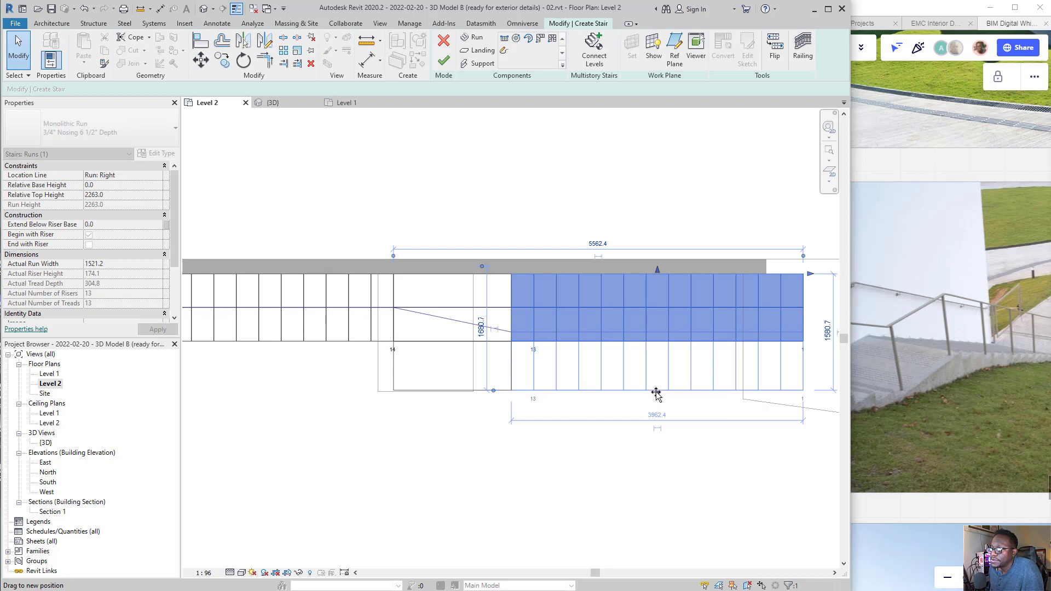
Widen the upper stair run to about 1610 mm to line up with the lower run, and finish the stair
{"action": "left_click", "coordinate": [314, 342]}
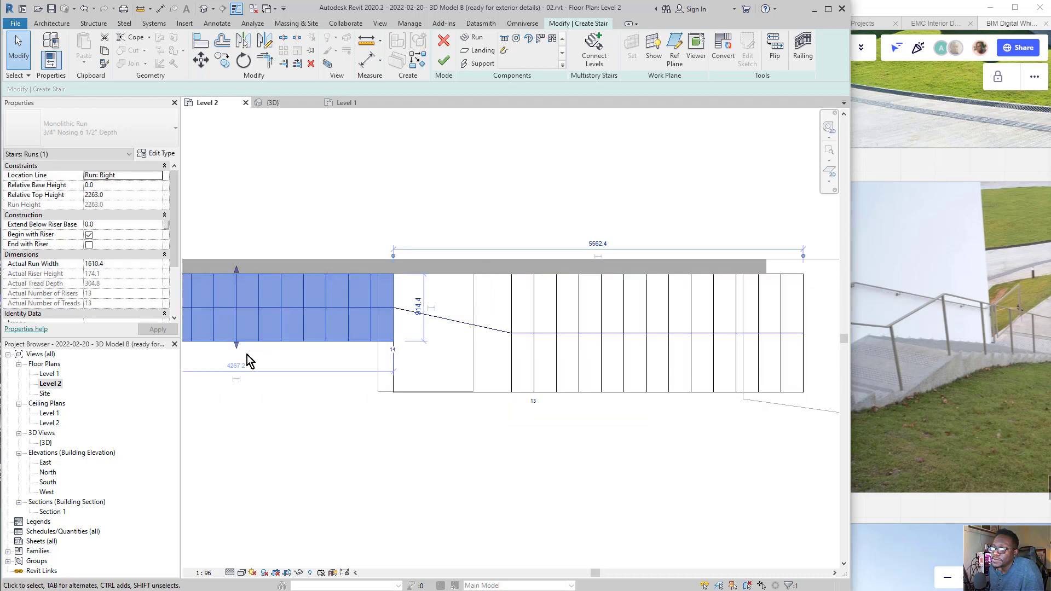
{"action": "left_click_drag", "start_coordinate": [241, 352], "coordinate": [240, 399]}
{"action": "scroll", "coordinate": [528, 368], "scroll_direction": "down", "scroll_amount": 3}
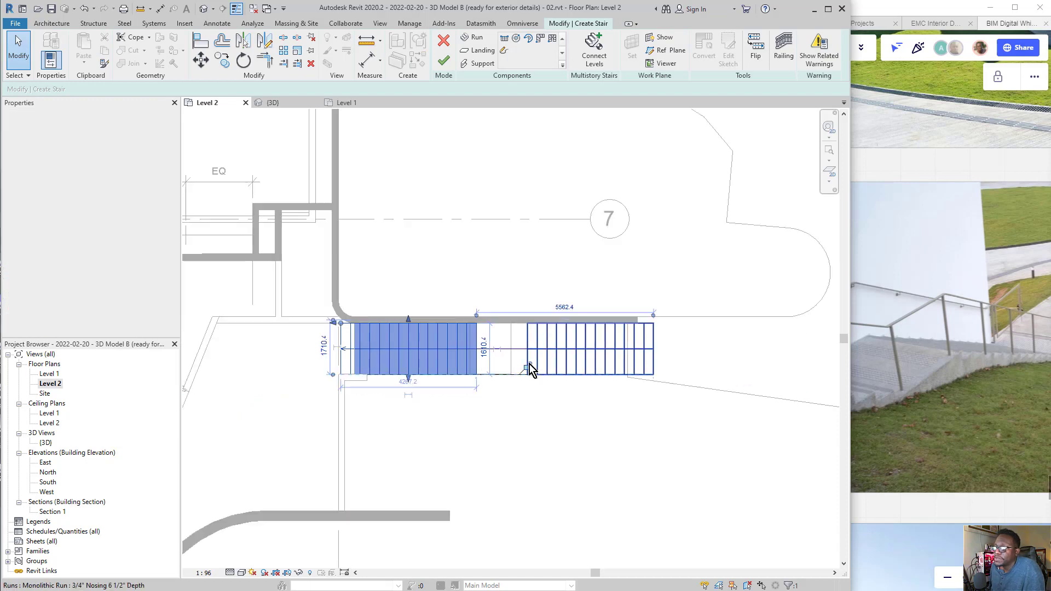
{"action": "left_click", "coordinate": [514, 416]}
{"action": "scroll", "coordinate": [368, 359], "scroll_direction": "up", "scroll_amount": 3}
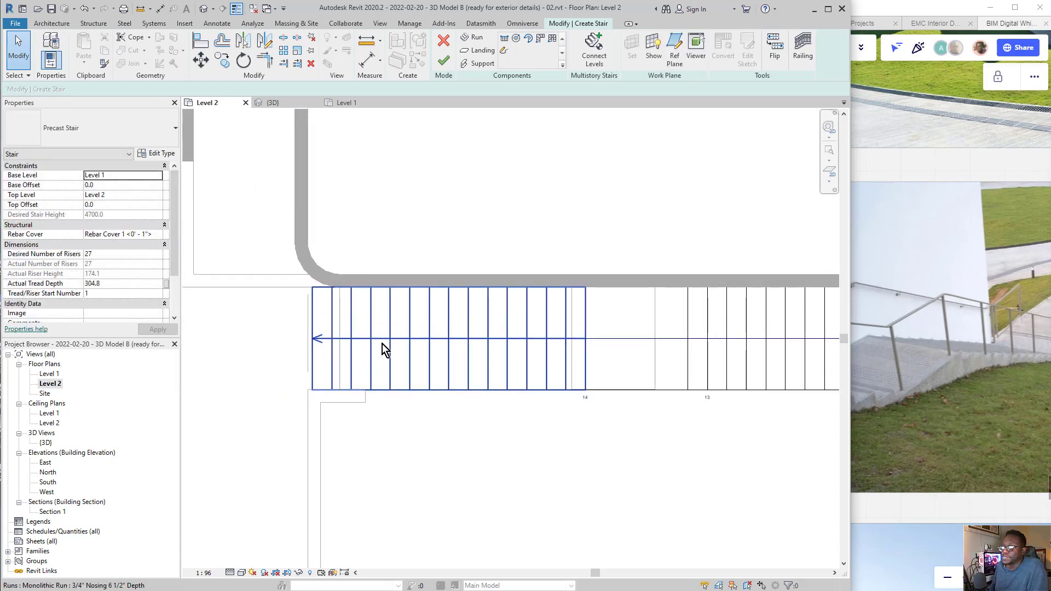
{"action": "left_click", "coordinate": [382, 343]}
{"action": "scroll", "coordinate": [335, 320], "scroll_direction": "down", "scroll_amount": 2}
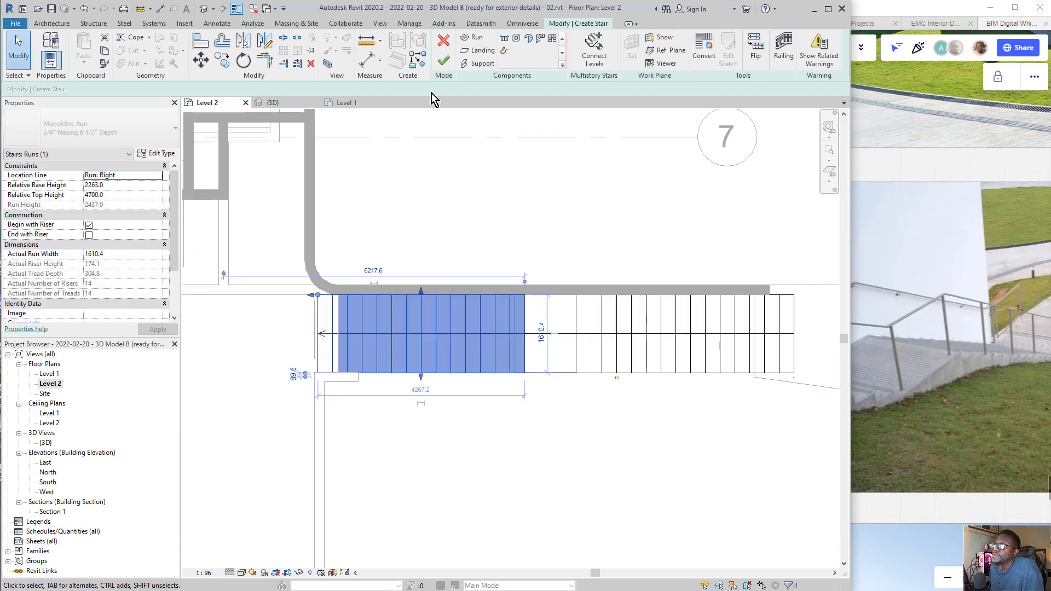
{"action": "left_click", "coordinate": [444, 66]}
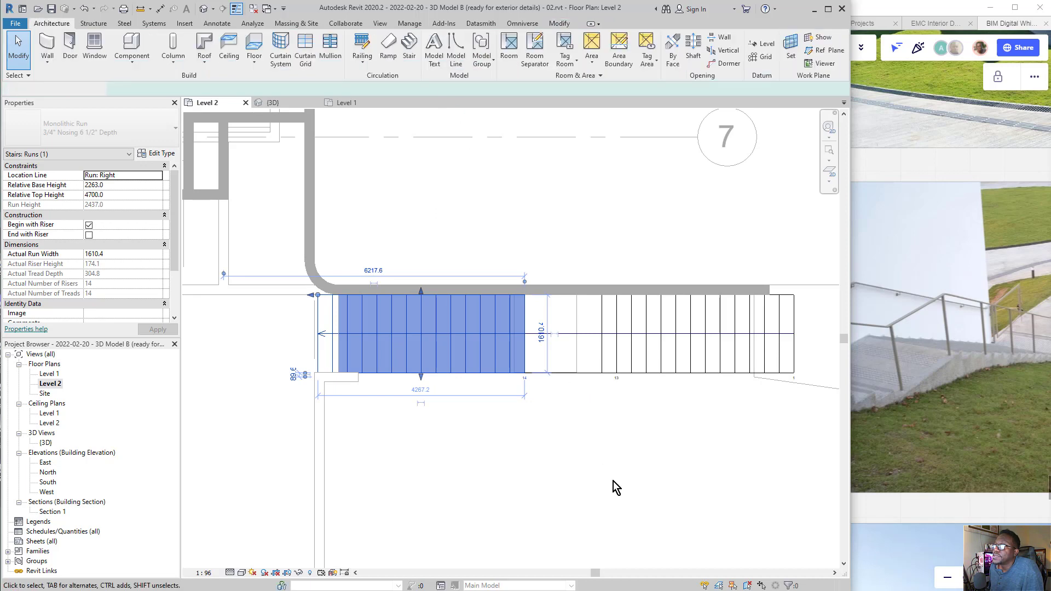
Nudge the whole stair along the wall, away from the rounded corner, to line its top up with the upper floor edge
{"action": "left_click", "coordinate": [609, 351]}
{"action": "key", "text": "Right"}
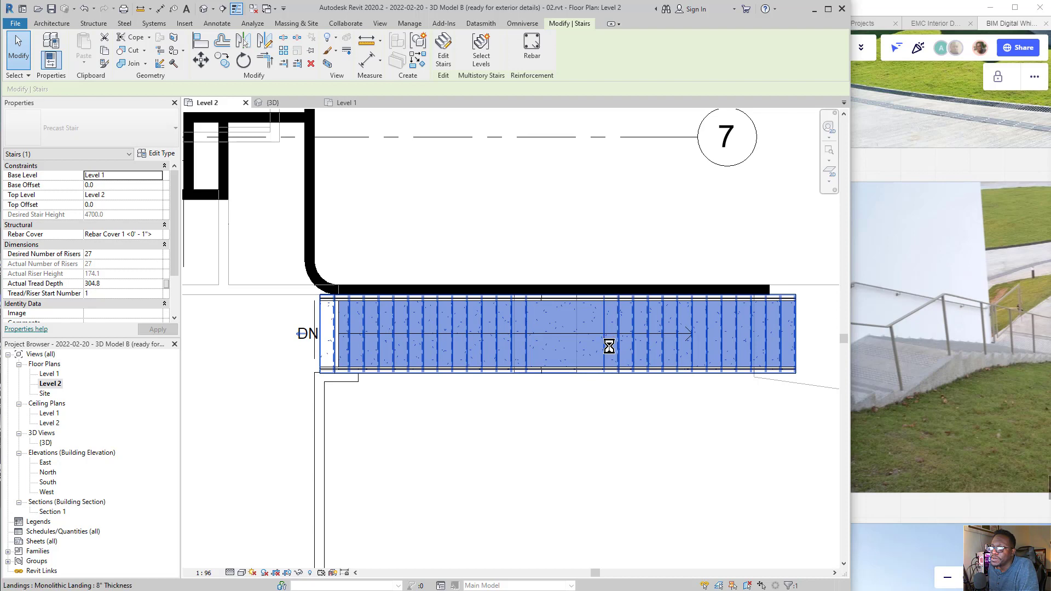
{"action": "key", "text": "Right"}
{"action": "key", "text": "Right"}
{"action": "key", "text": "Right"}
{"action": "key", "text": "Right"}
{"action": "key", "text": "Right"}
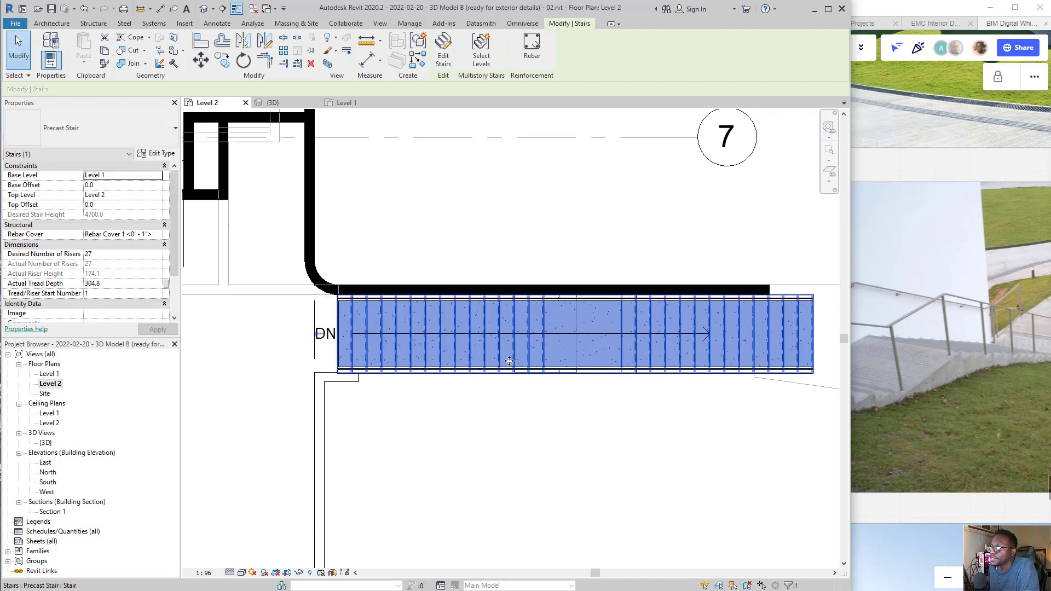
{"action": "key", "text": "Right"}
{"action": "key", "text": "Right"}
{"action": "key", "text": "Right"}
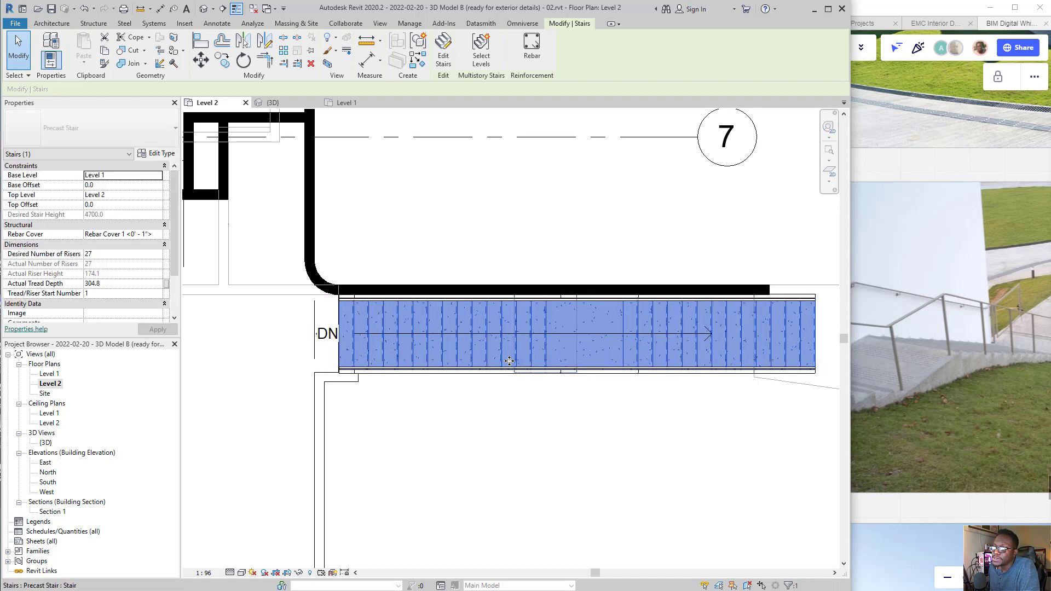
{"action": "key", "text": "Left"}
{"action": "key", "text": "Left"}
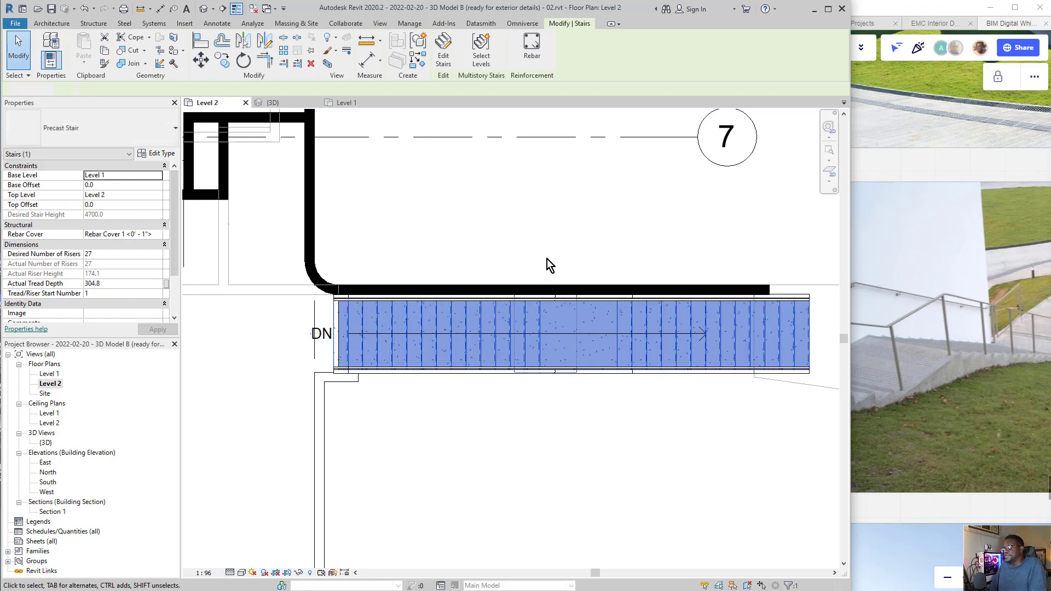
{"action": "key", "text": "Escape"}
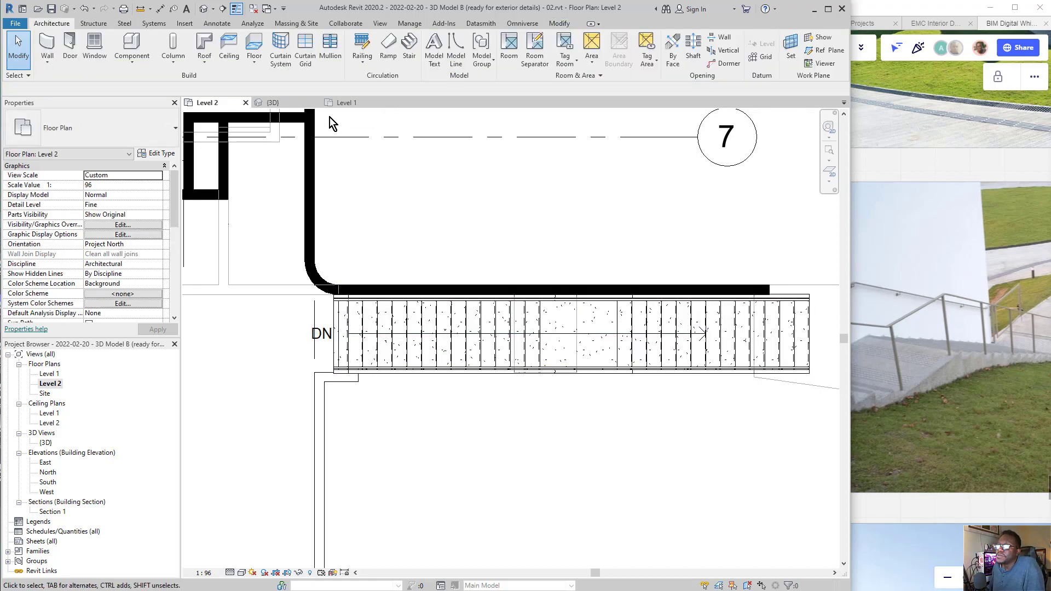
Examine the rebuilt stair and its railings across the landing in the 3D view
{"action": "left_click", "coordinate": [295, 104]}
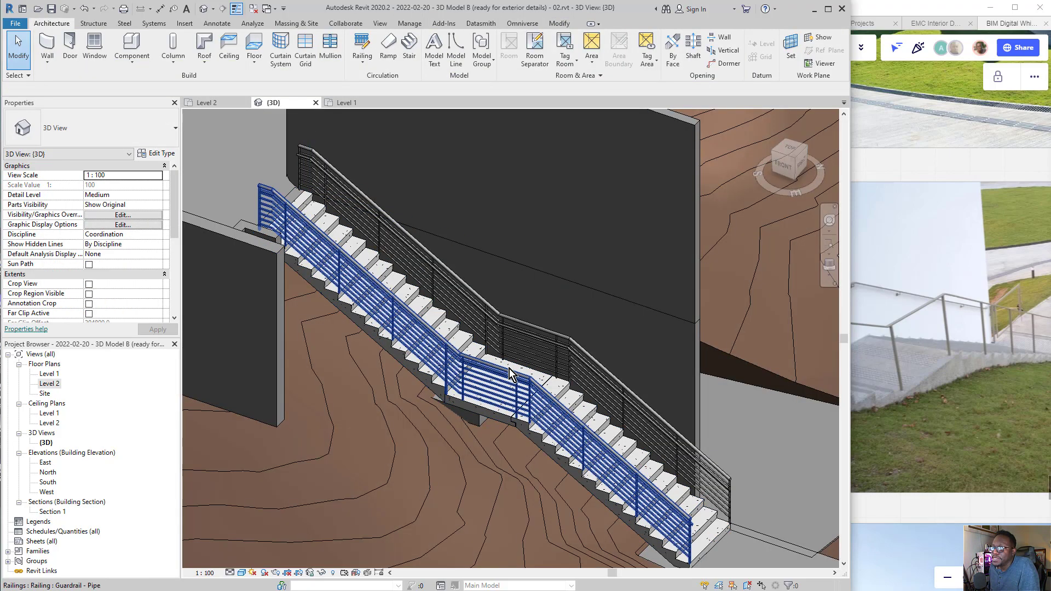
{"action": "middle_click_drag", "start_coordinate": [534, 397], "coordinate": [492, 436], "text": "shift"}
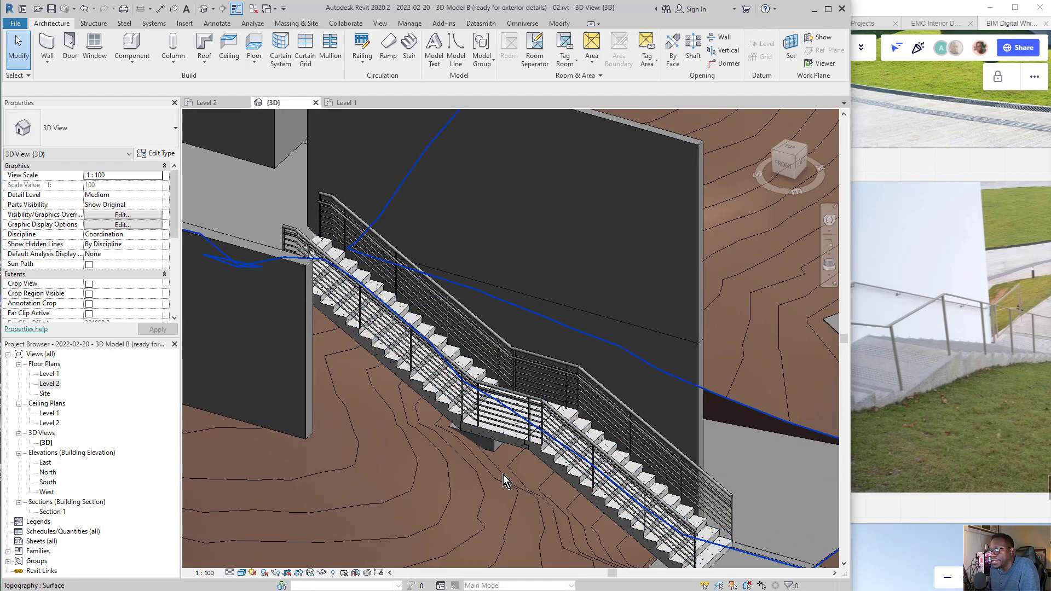
Delete the old floor slab beneath the stair's middle landing
{"action": "middle_click_drag", "start_coordinate": [504, 474], "coordinate": [462, 338], "text": "shift"}
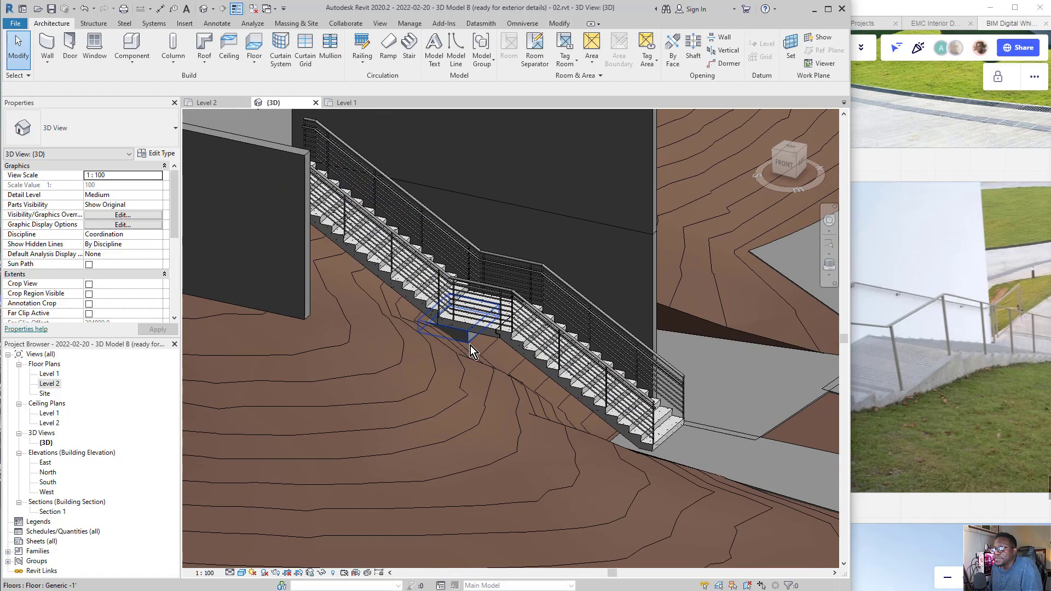
{"action": "left_click", "coordinate": [470, 346]}
{"action": "key", "text": "Escape"}
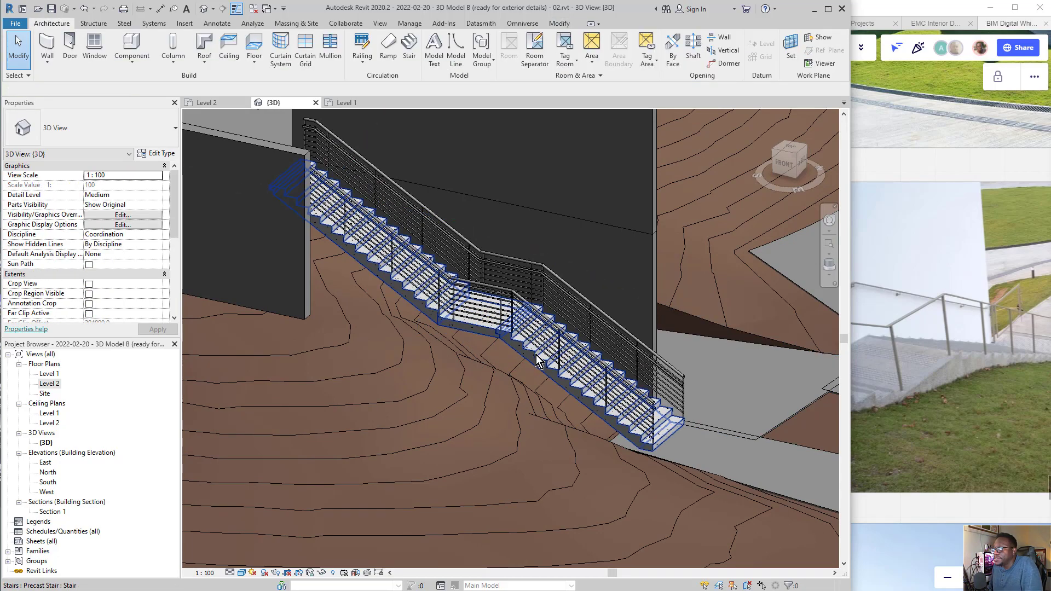
Examine the stair and its railings from the upper floor edge down to the ground in the 3D view
{"action": "middle_click_drag", "start_coordinate": [483, 343], "coordinate": [502, 366], "text": "shift"}
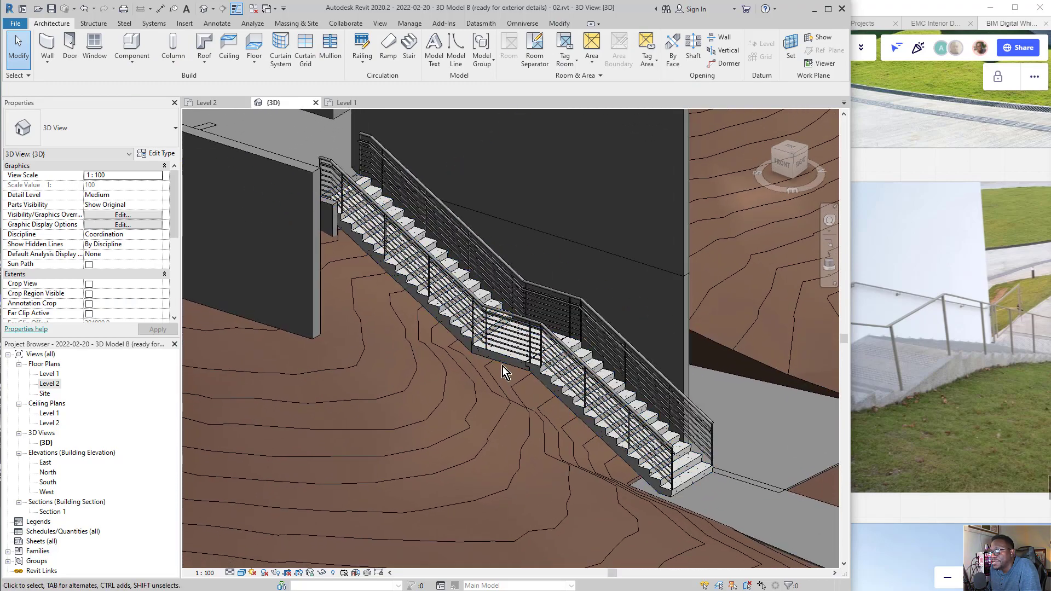
{"action": "middle_click_drag", "start_coordinate": [359, 237], "coordinate": [459, 337]}
{"action": "scroll", "coordinate": [592, 457], "scroll_direction": "up", "scroll_amount": 2}
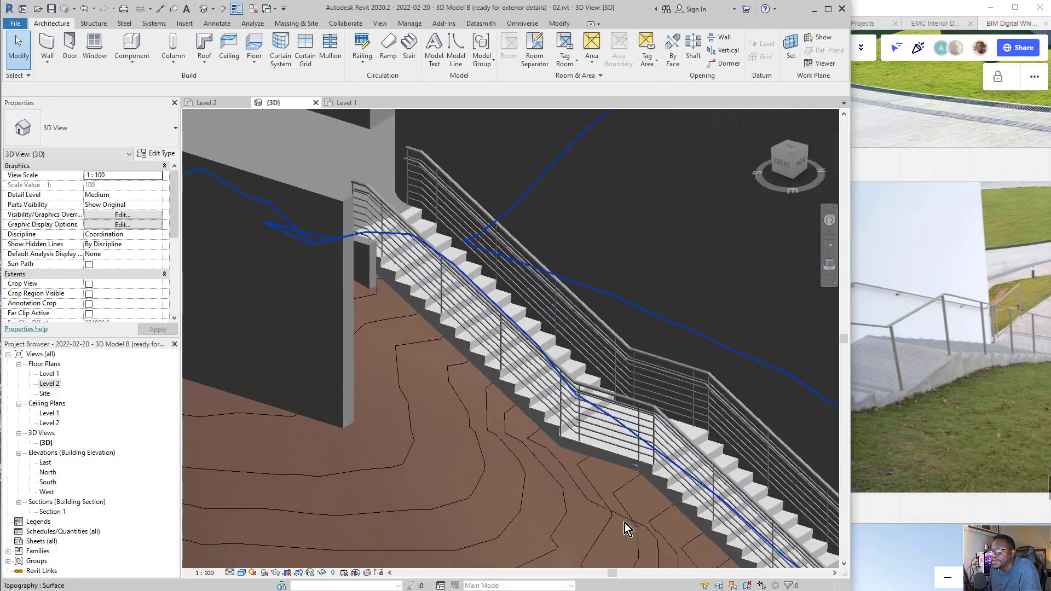
{"action": "scroll", "coordinate": [625, 523], "scroll_direction": "down", "scroll_amount": 3}
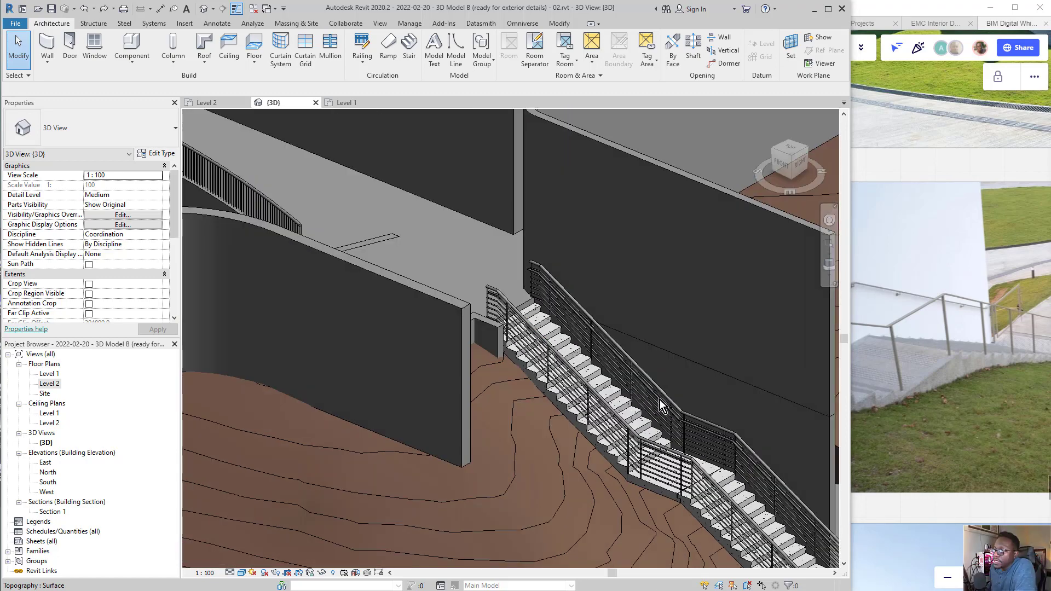
{"action": "middle_click_drag", "start_coordinate": [569, 317], "coordinate": [493, 269]}
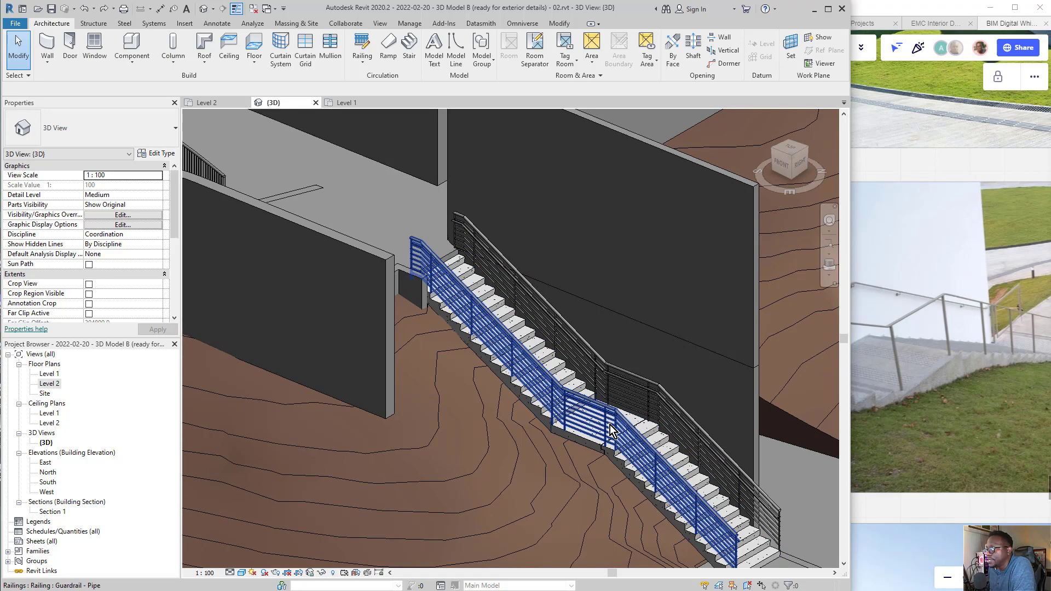
{"action": "middle_click_drag", "start_coordinate": [610, 426], "coordinate": [577, 379]}
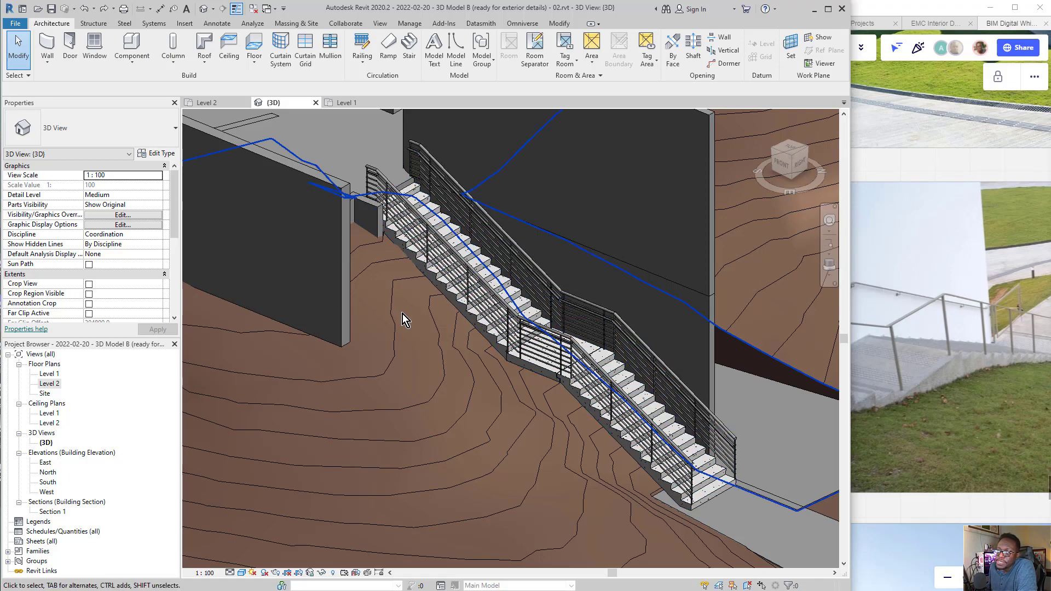
{"action": "scroll", "coordinate": [534, 345], "scroll_direction": "up", "scroll_amount": 2}
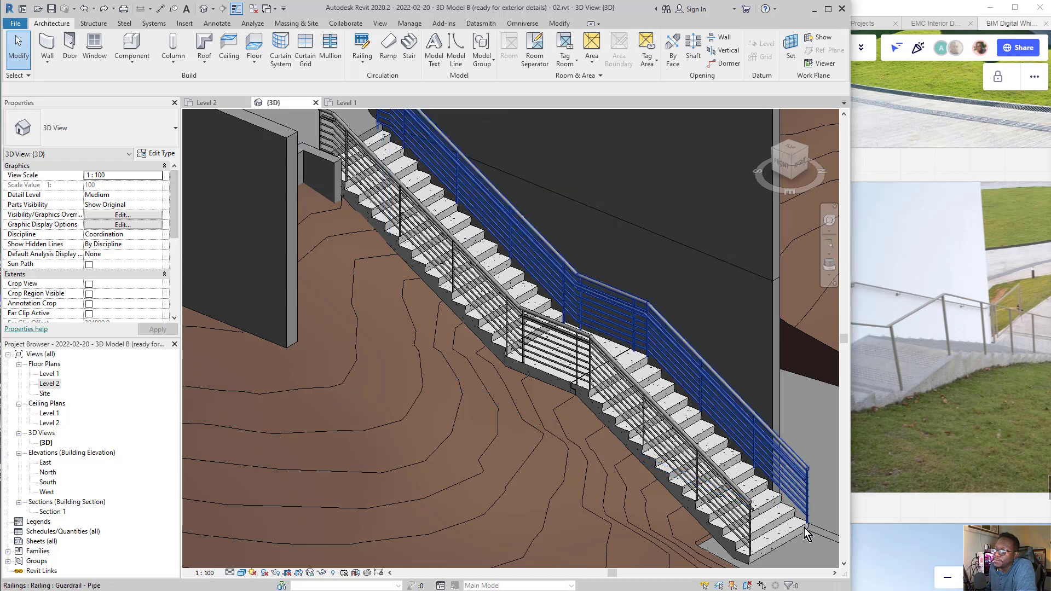
Set the precast stair's actual tread depth to 250 mm and accept the minimum tread depth warning
{"action": "left_click", "coordinate": [781, 538]}
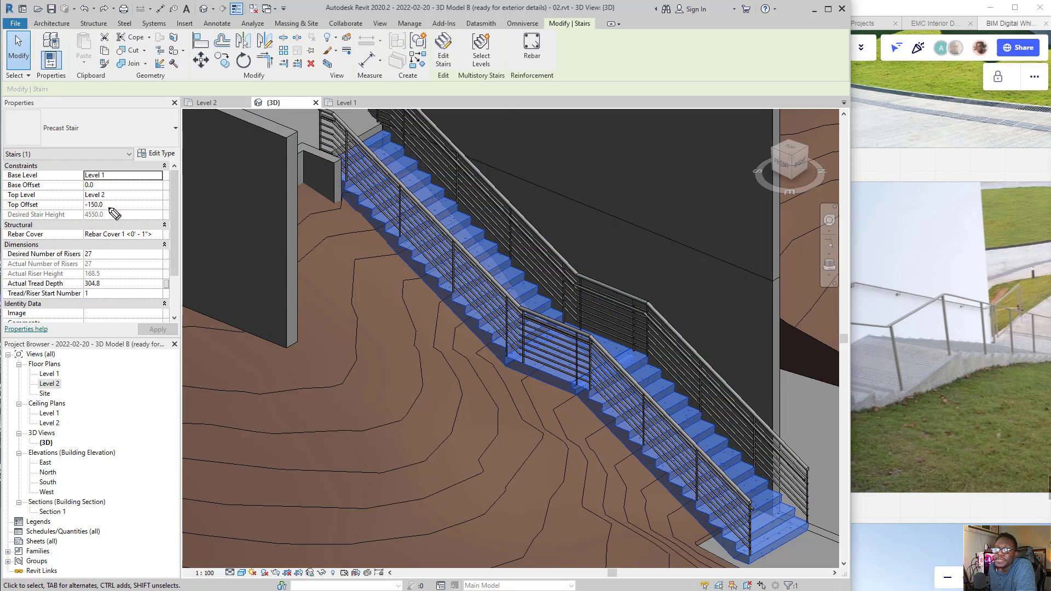
{"action": "left_click_drag", "start_coordinate": [78, 210], "coordinate": [110, 210]}
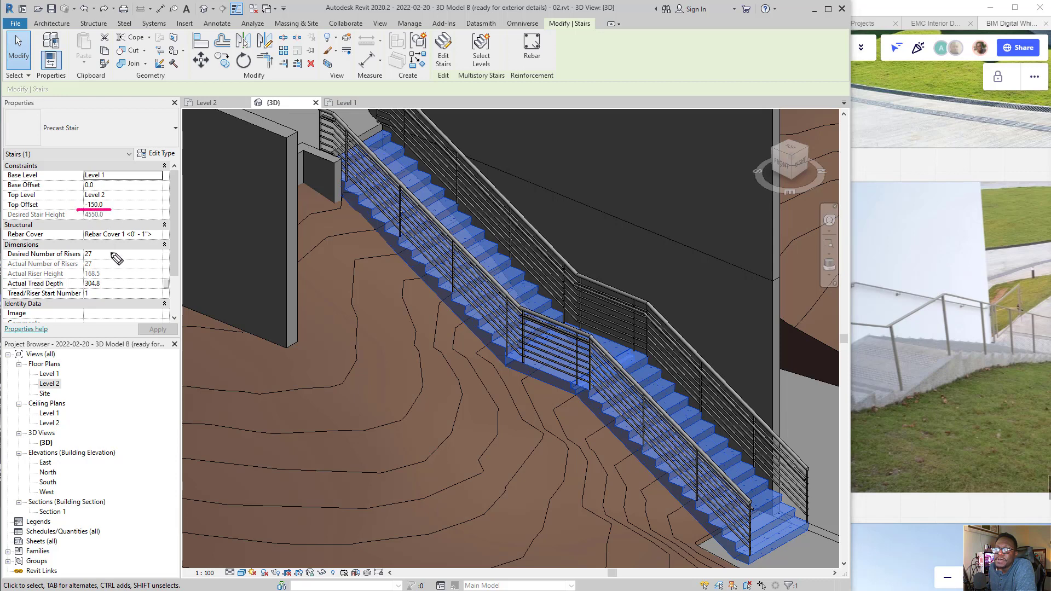
{"action": "mouse_move", "coordinate": [76, 267]}
{"action": "left_mouse_down"}
{"action": "mouse_move", "coordinate": [100, 248]}
{"action": "mouse_move", "coordinate": [87, 304]}
{"action": "mouse_move", "coordinate": [109, 269]}
{"action": "left_mouse_up"}
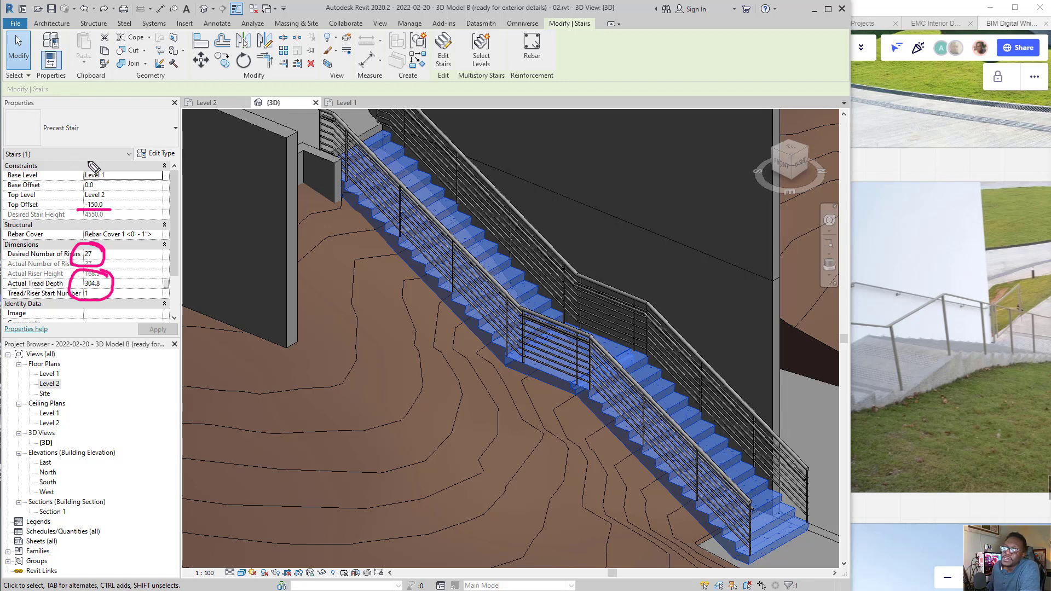
{"action": "left_click_drag", "start_coordinate": [95, 189], "coordinate": [82, 325]}
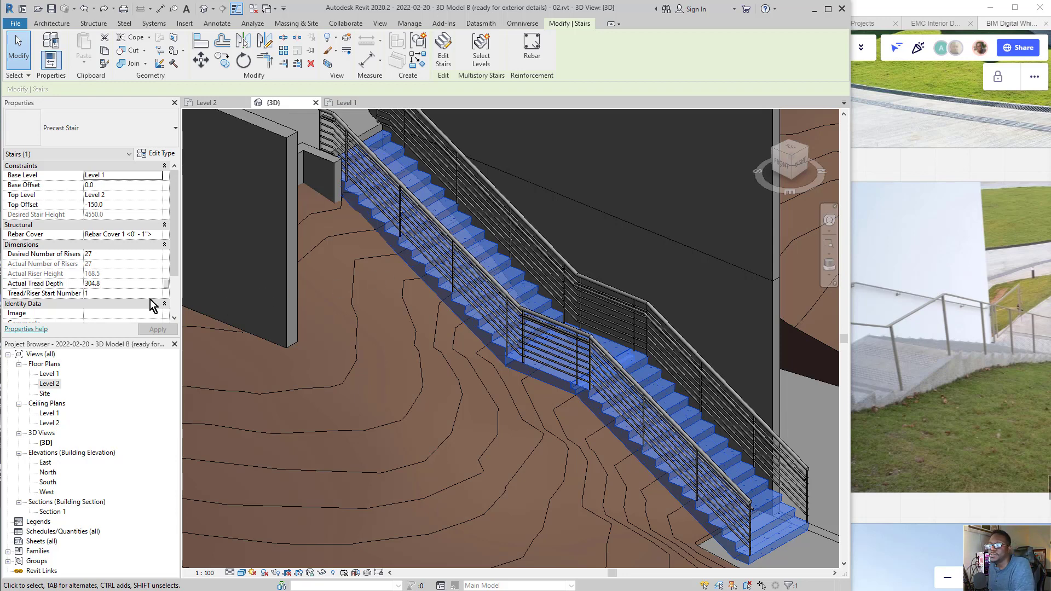
{"action": "left_click", "coordinate": [116, 283]}
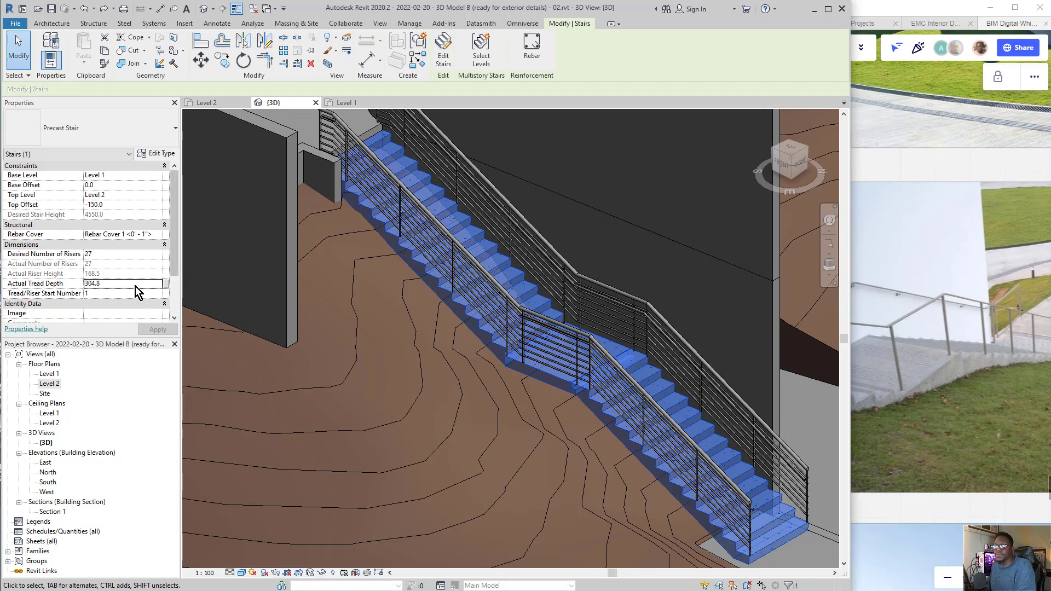
{"action": "double_click", "coordinate": [114, 287]}
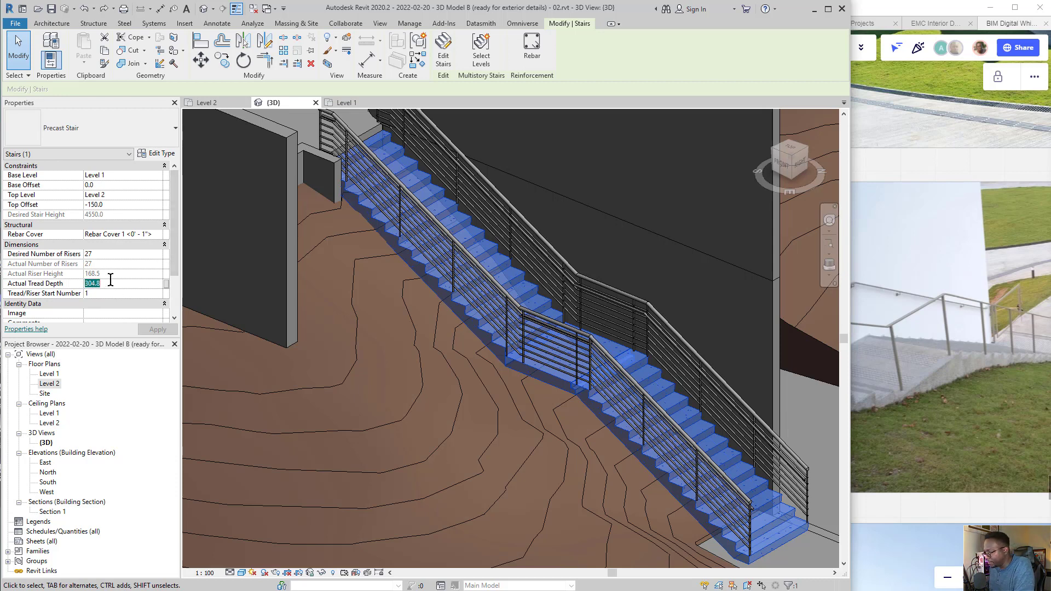
{"action": "type", "text": "250.0"}
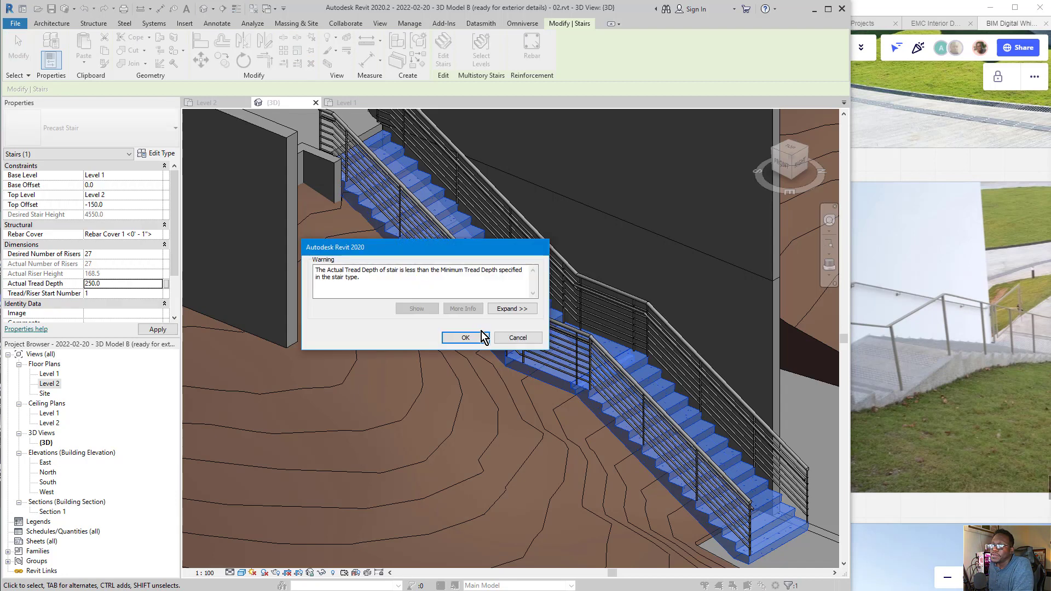
{"action": "left_click", "coordinate": [469, 339]}
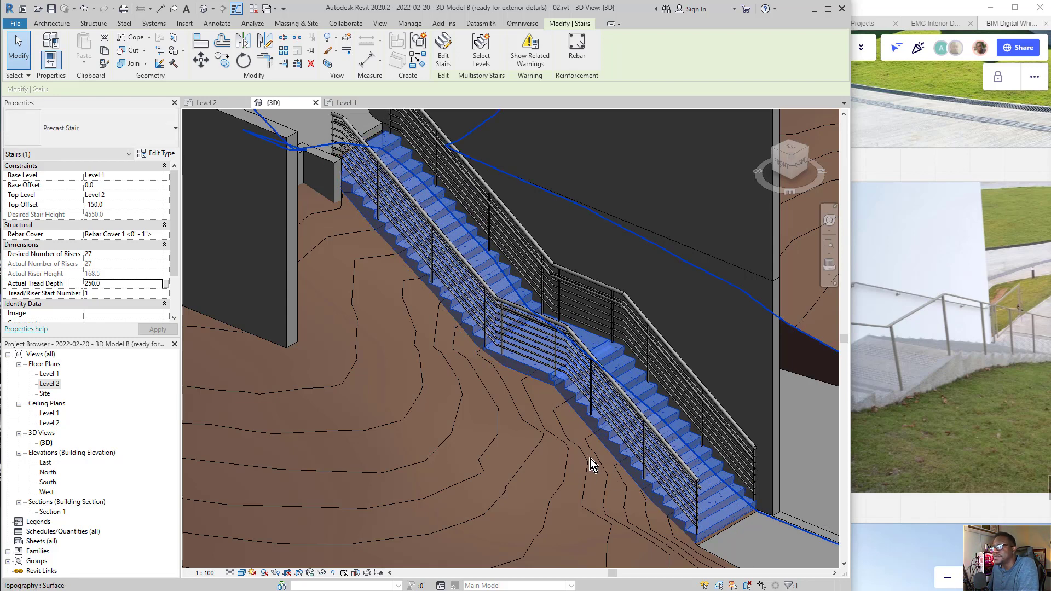
Set the stair's actual tread depth to 260 mm and deselect the stair
{"action": "left_click", "coordinate": [107, 284]}
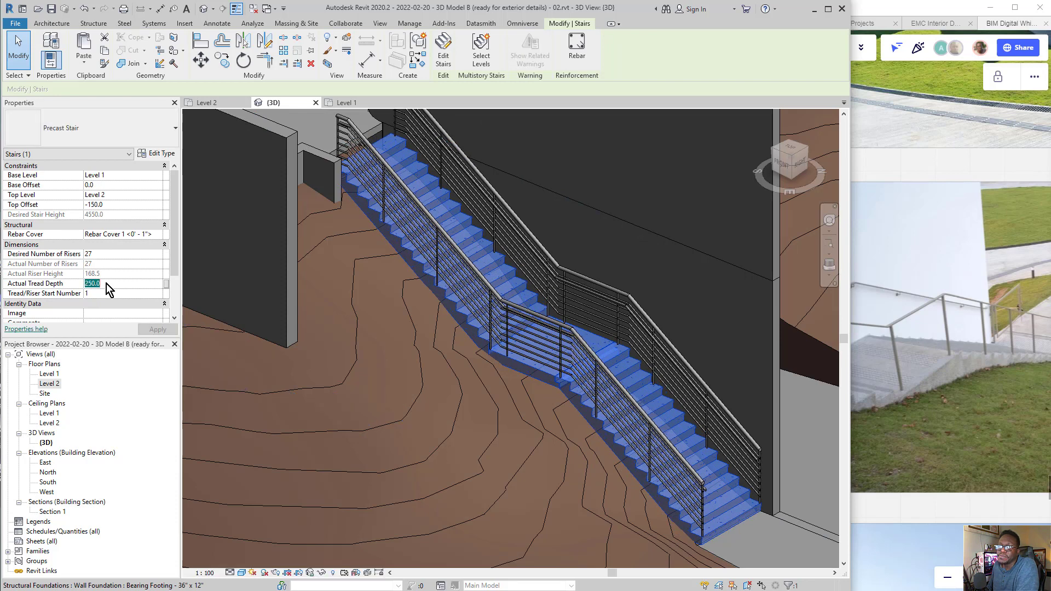
{"action": "type", "text": "26"}
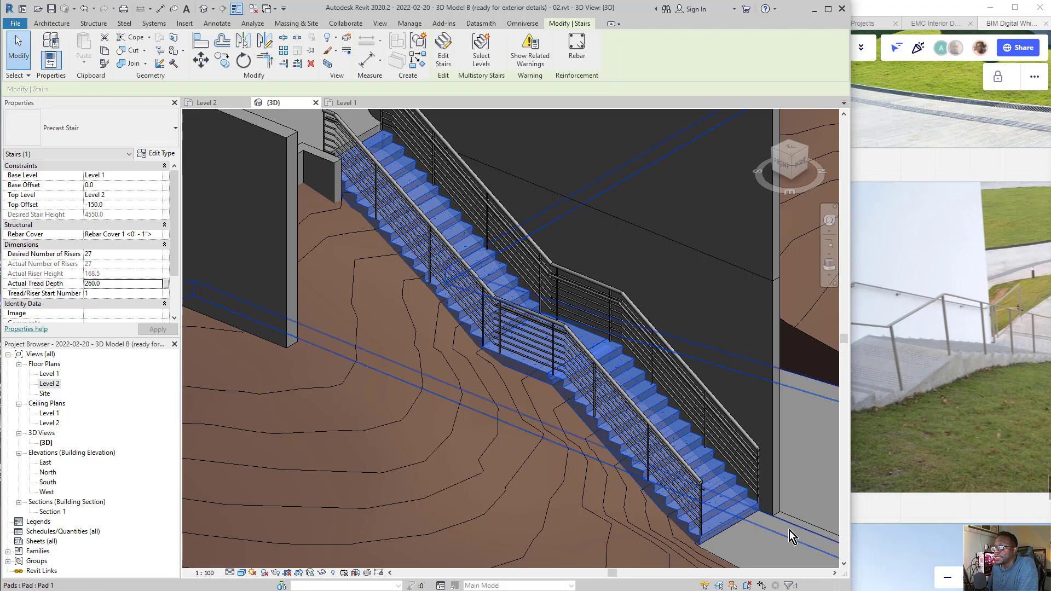
{"action": "scroll", "coordinate": [524, 418], "scroll_direction": "down", "scroll_amount": 2}
{"action": "key", "text": "Escape"}
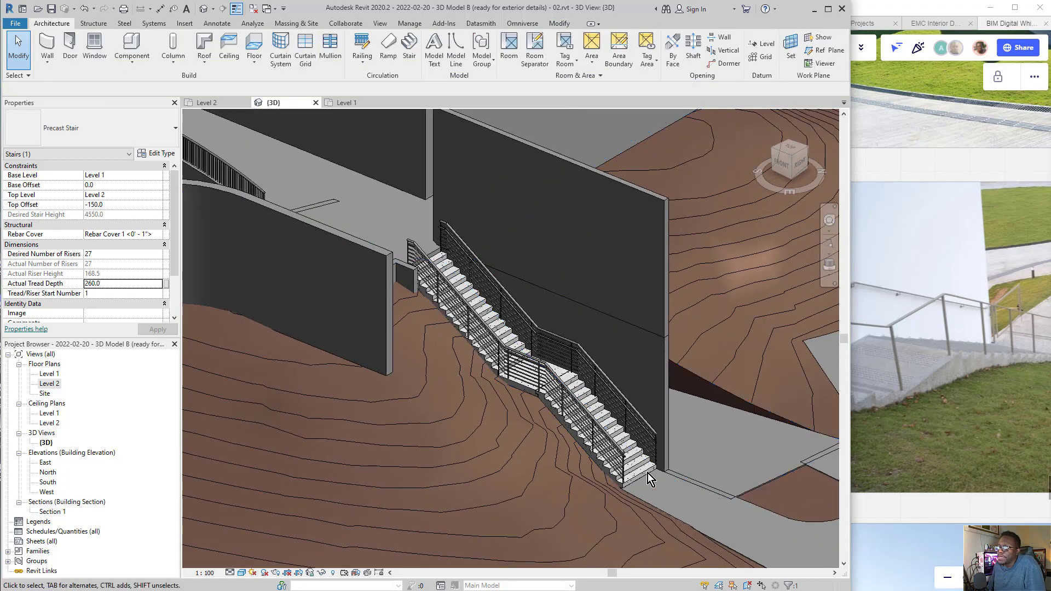
Duplicate the Guardrail - Pipe type of the stair's outer railing as "M+ Entrance Rails"
{"action": "middle_click_drag", "start_coordinate": [530, 378], "coordinate": [649, 426], "text": "shift"}
{"action": "scroll", "coordinate": [659, 426], "scroll_direction": "up", "scroll_amount": 2}
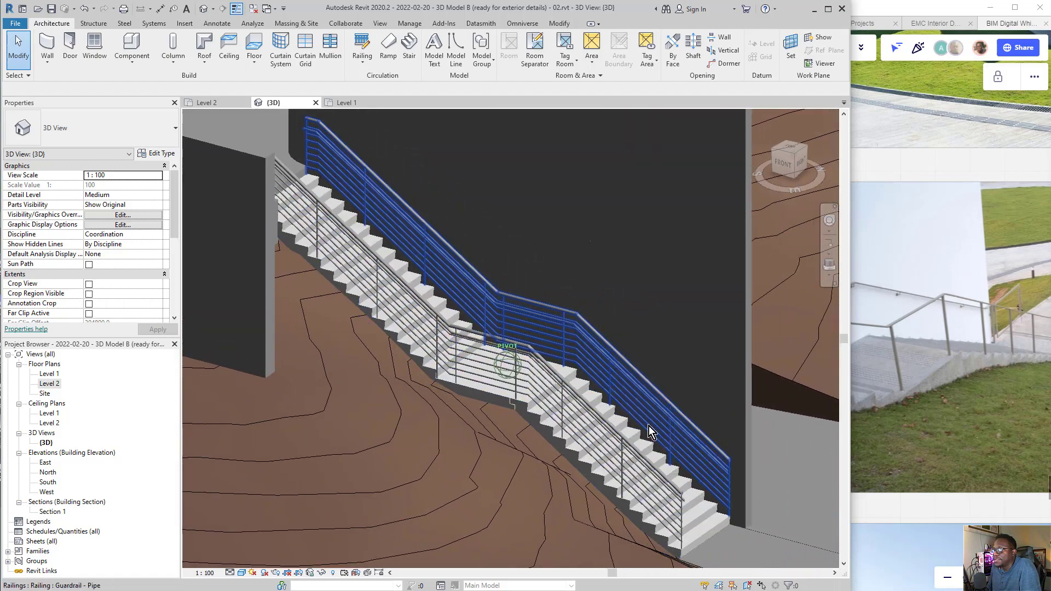
{"action": "middle_click_drag", "start_coordinate": [452, 301], "coordinate": [581, 351], "text": "shift"}
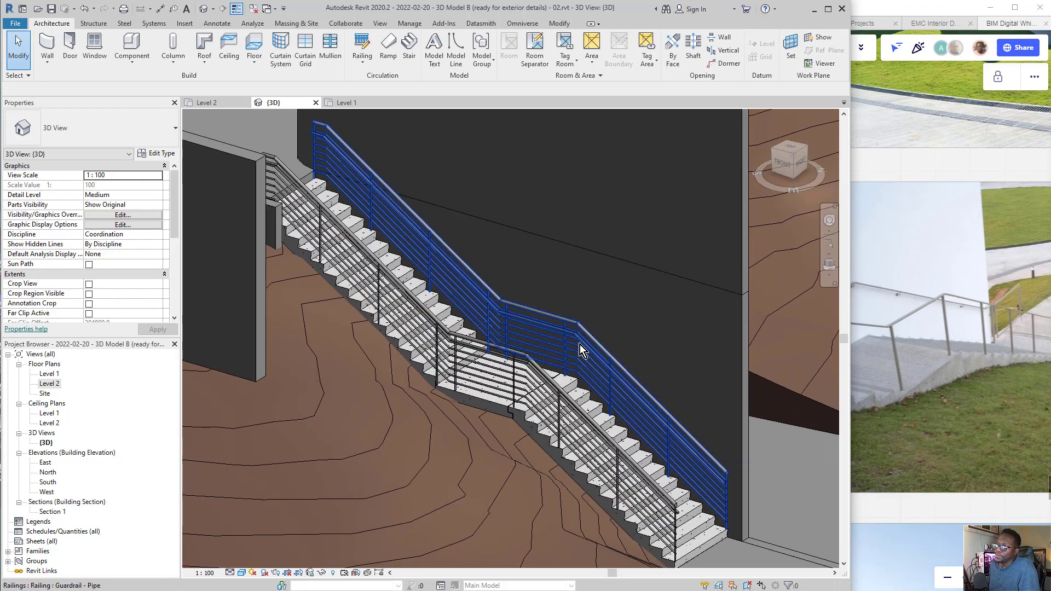
{"action": "left_click", "coordinate": [493, 348]}
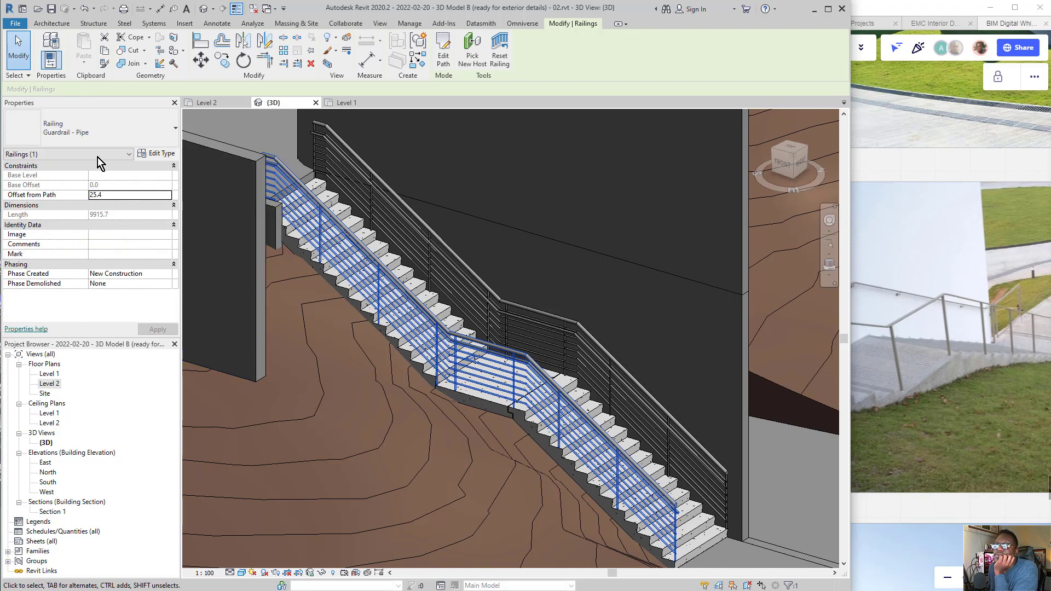
{"action": "left_click", "coordinate": [161, 154]}
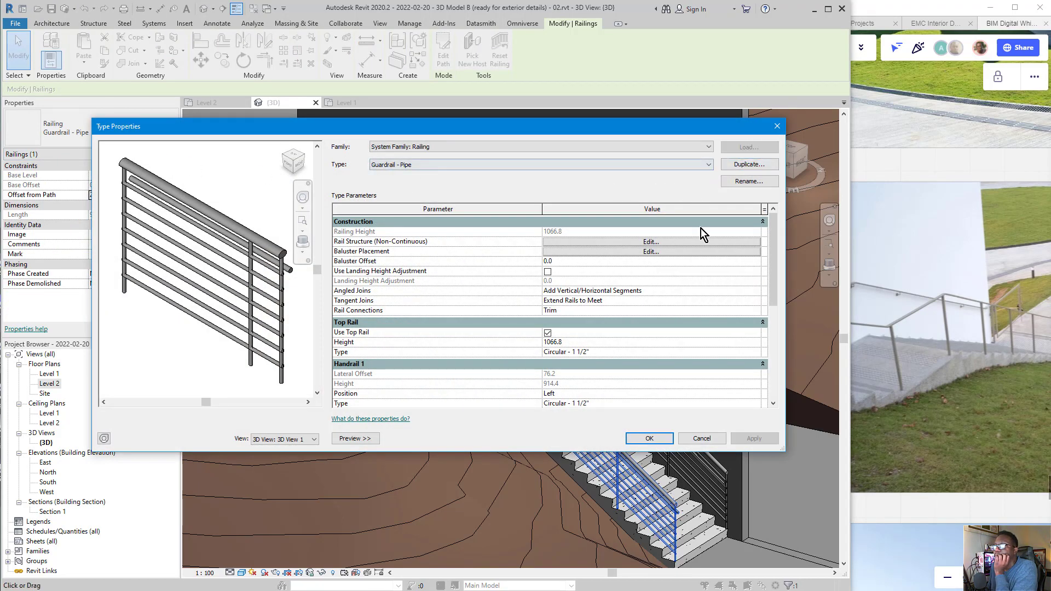
{"action": "left_click", "coordinate": [747, 164]}
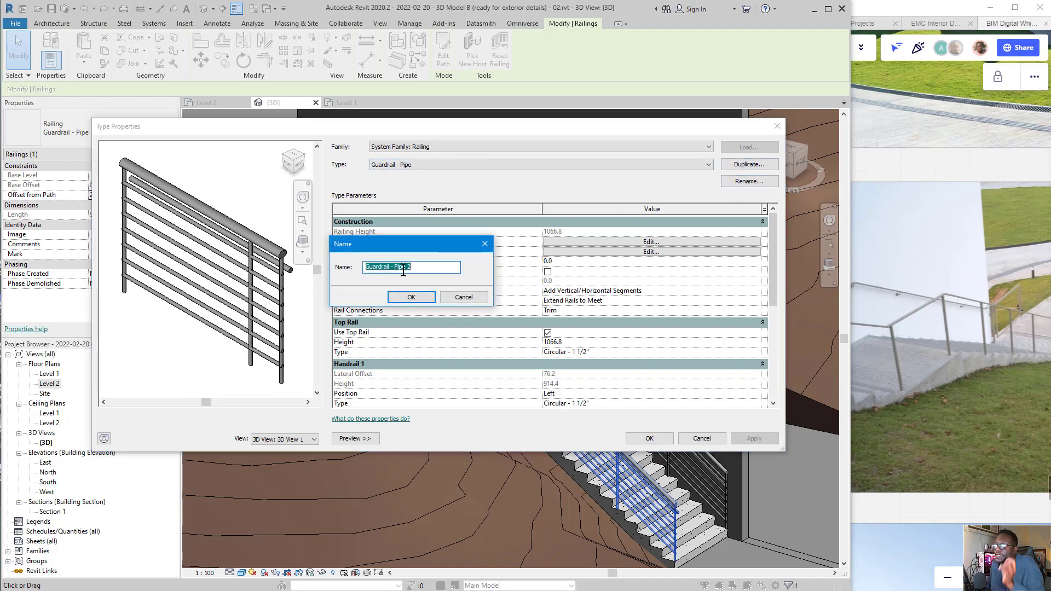
{"action": "type", "text": "M+"}
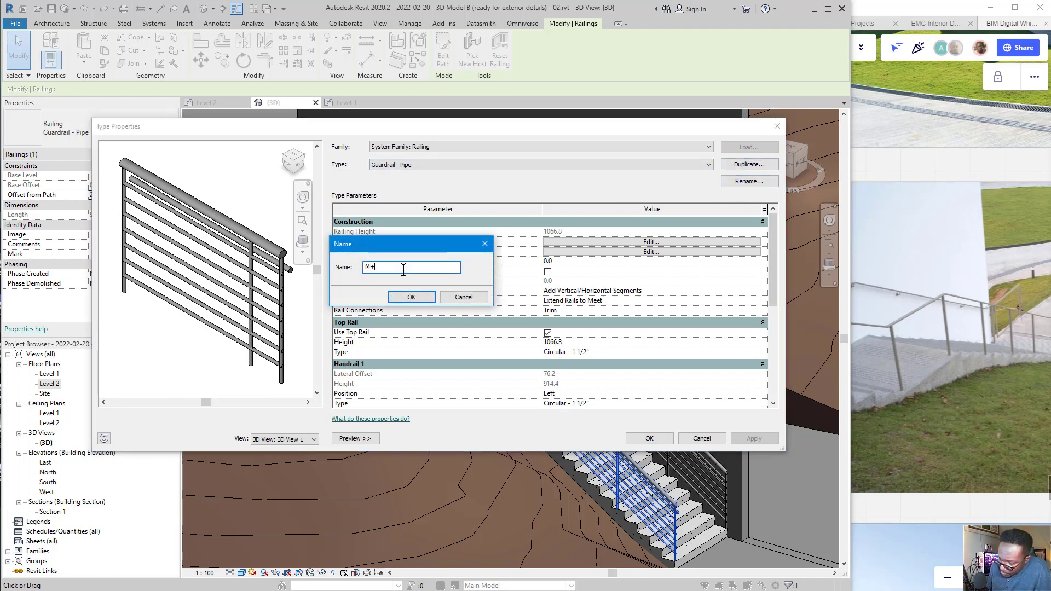
{"action": "type", "text": " Entrance"}
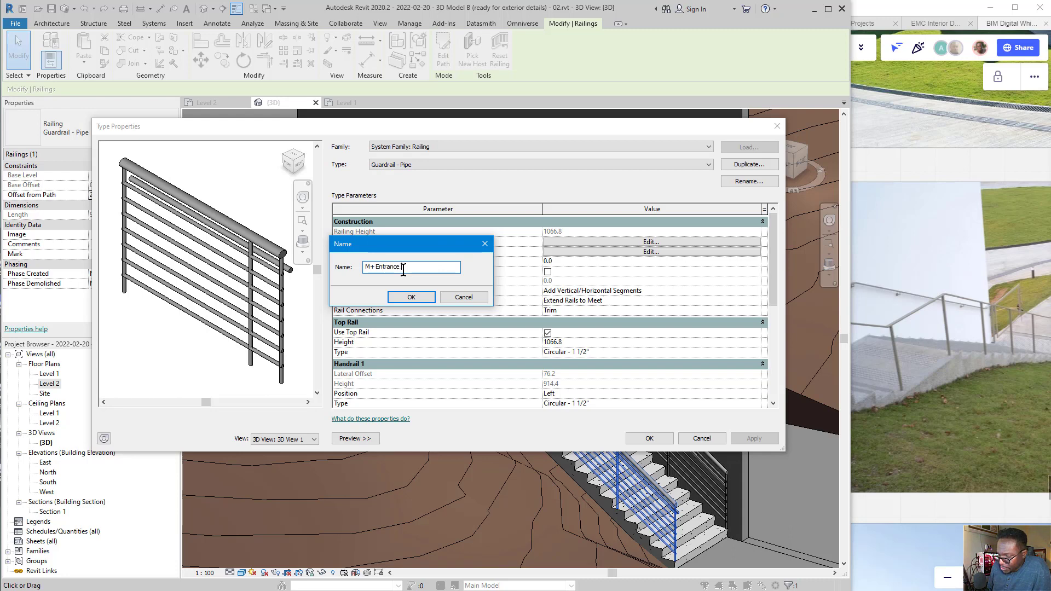
{"action": "type", "text": " Rails"}
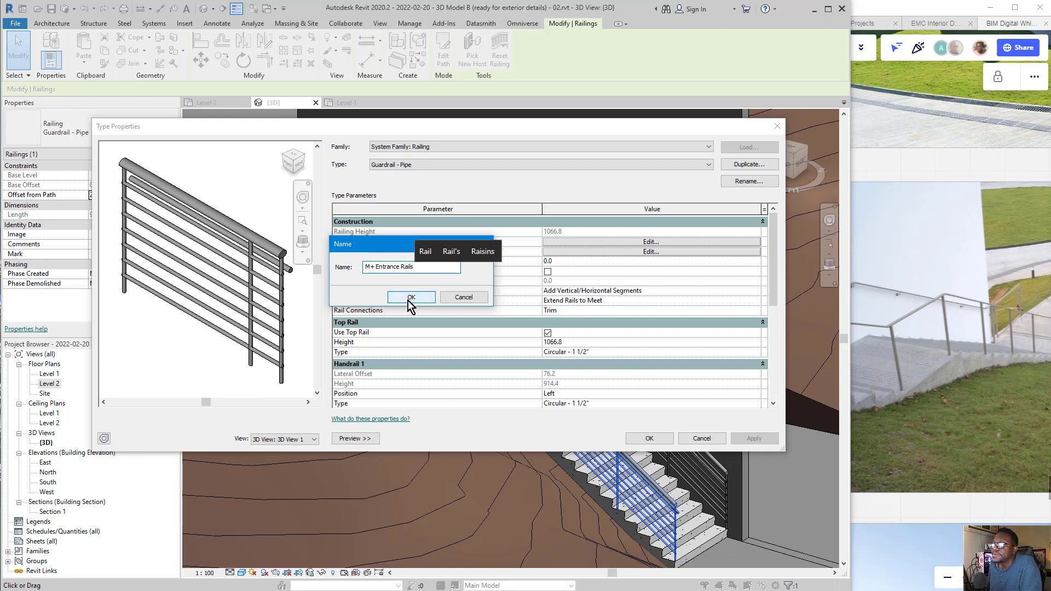
{"action": "left_click", "coordinate": [411, 296]}
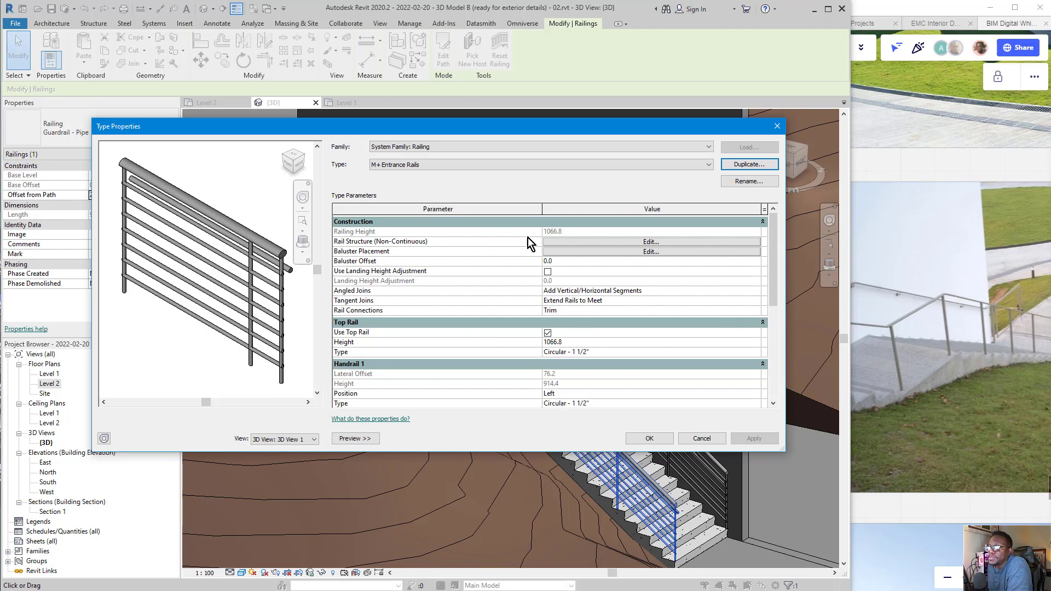
Delete all seven horizontal rails, Rail 1 to Rail 7, from the non-continuous rail structure of M+ Entrance Rails
{"action": "left_click", "coordinate": [571, 243]}
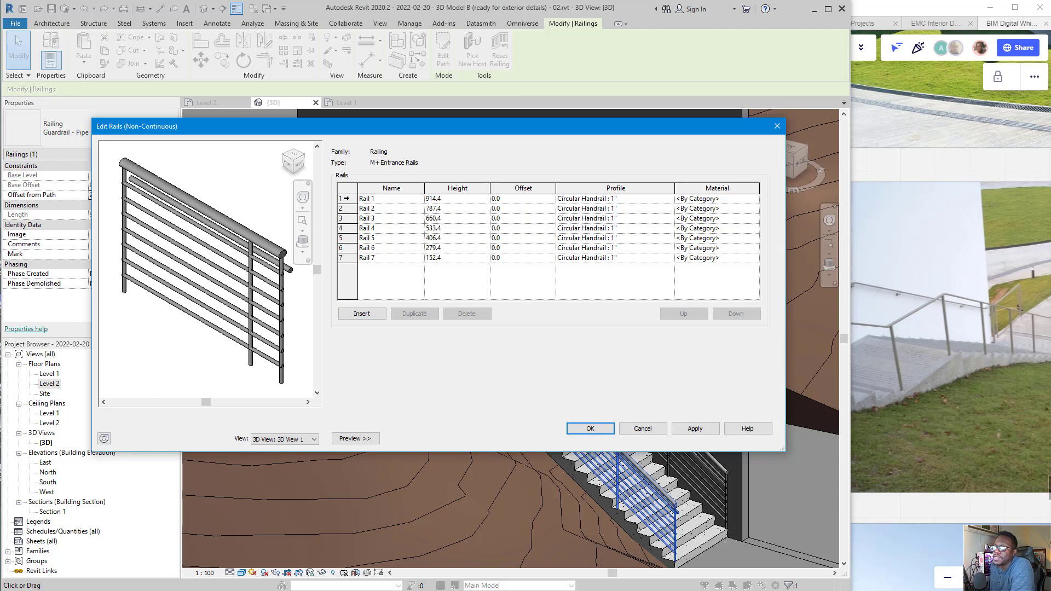
{"action": "left_click", "coordinate": [341, 198]}
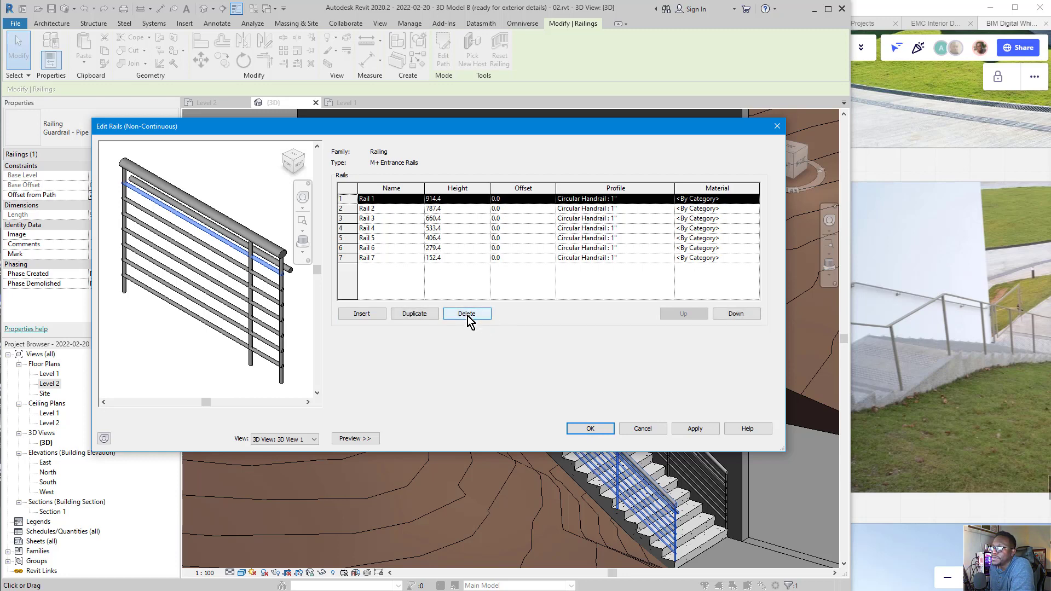
{"action": "left_click", "coordinate": [468, 315]}
{"action": "left_click", "coordinate": [468, 316]}
{"action": "left_click", "coordinate": [468, 316]}
{"action": "left_click", "coordinate": [468, 316]}
{"action": "left_click", "coordinate": [468, 316]}
{"action": "left_click", "coordinate": [467, 316]}
{"action": "left_click", "coordinate": [467, 316]}
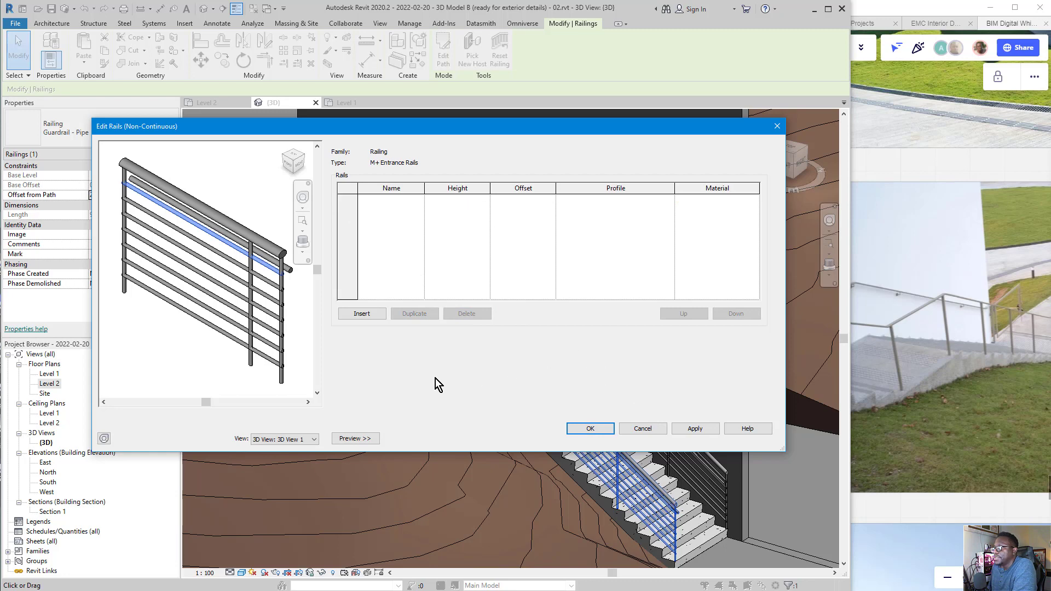
{"action": "mouse_move", "coordinate": [431, 376]}
{"action": "left_mouse_down"}
{"action": "mouse_move", "coordinate": [928, 377]}
{"action": "mouse_move", "coordinate": [882, 350]}
{"action": "mouse_move", "coordinate": [889, 360]}
{"action": "left_mouse_up"}
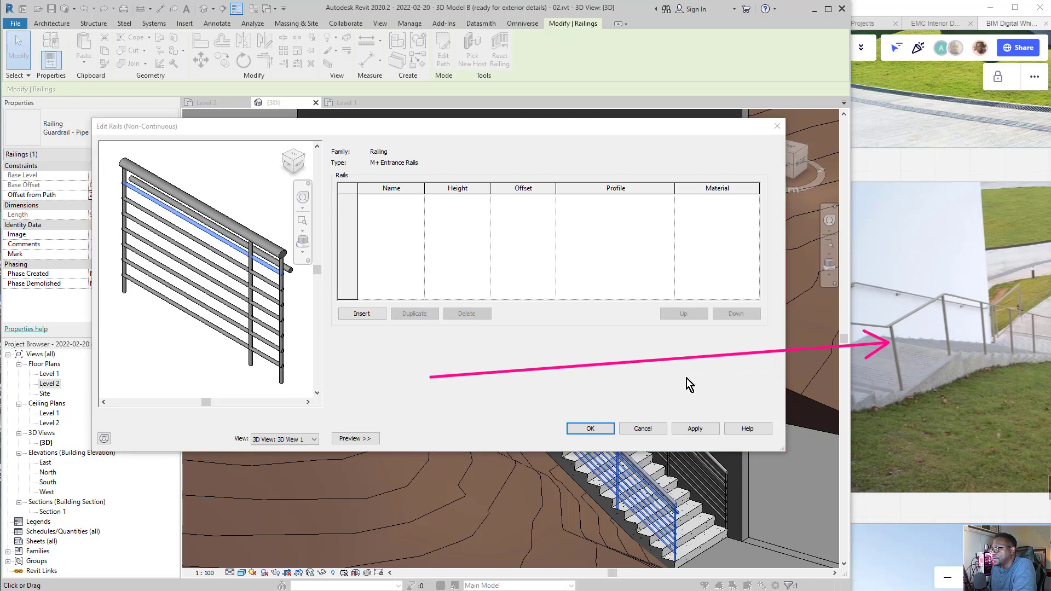
{"action": "left_click_drag", "start_coordinate": [564, 274], "coordinate": [852, 504]}
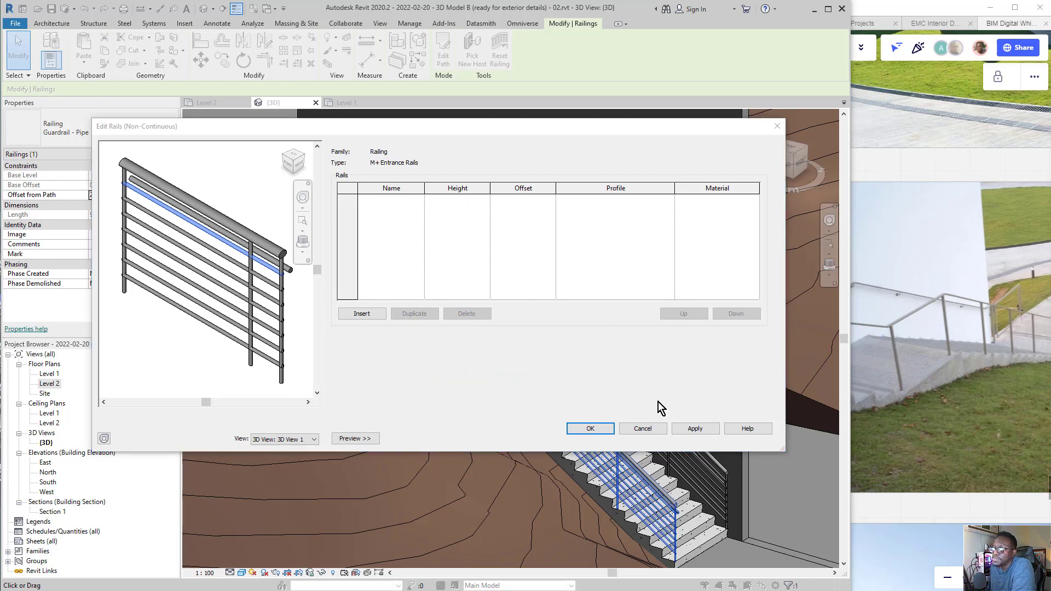
{"action": "left_click", "coordinate": [583, 430]}
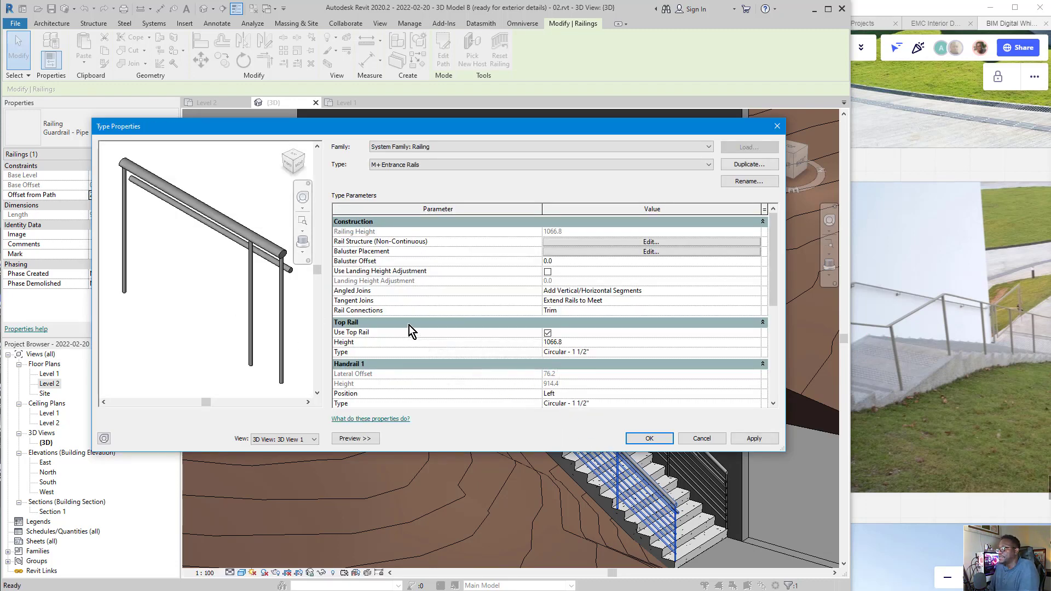
{"action": "scroll", "coordinate": [651, 336], "scroll_direction": "down", "scroll_amount": 1}
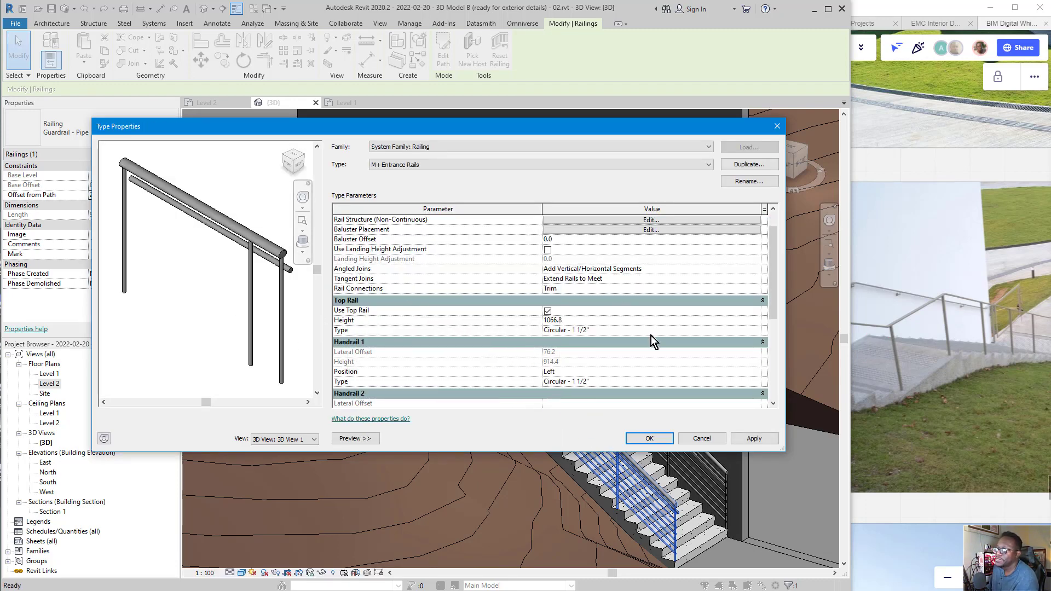
Set the Handrail 1 position of M+ Entrance Rails to None and accept the type changes
{"action": "scroll", "coordinate": [615, 361], "scroll_direction": "down", "scroll_amount": 1}
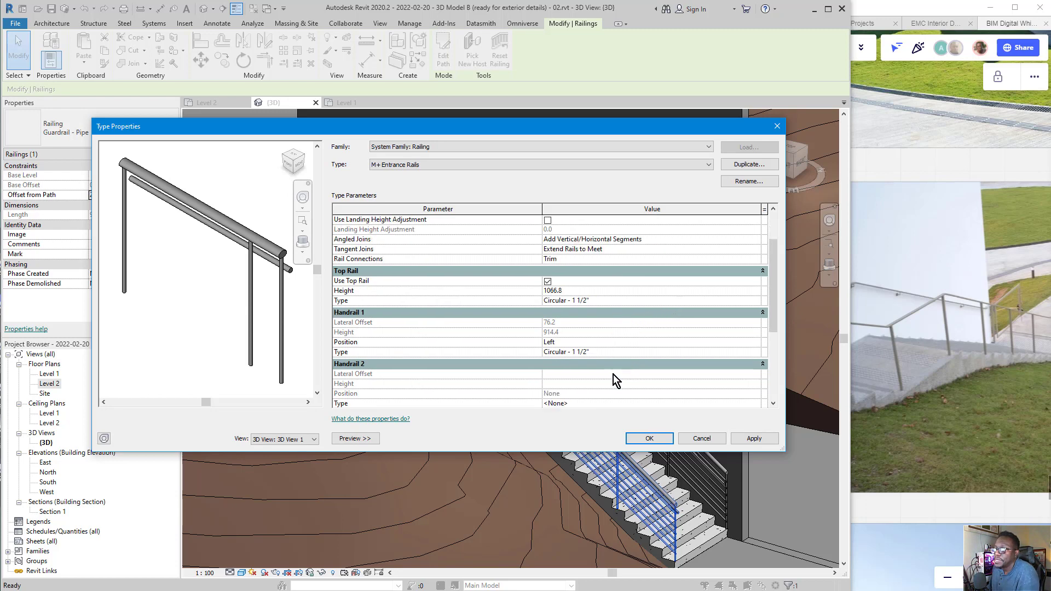
{"action": "left_click", "coordinate": [724, 342]}
{"action": "left_click", "coordinate": [755, 342]}
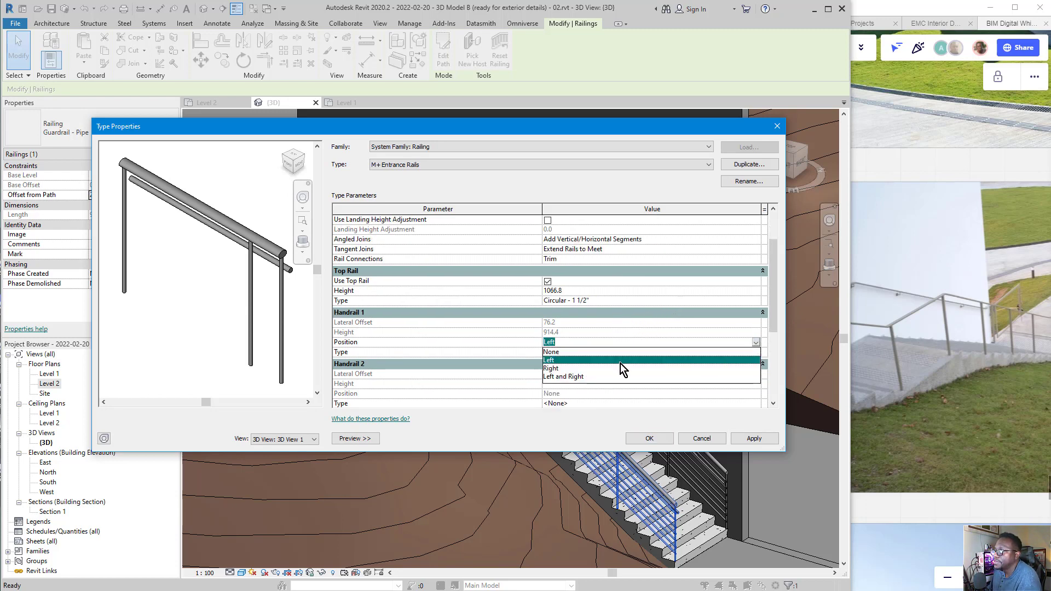
{"action": "left_click", "coordinate": [557, 353]}
{"action": "left_click", "coordinate": [740, 438]}
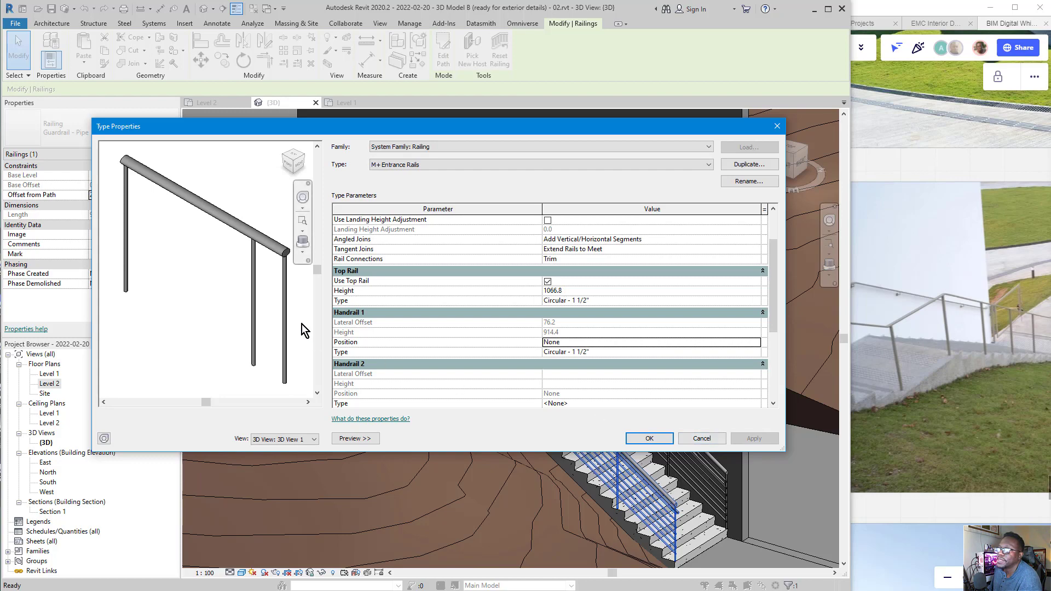
{"action": "left_click_drag", "start_coordinate": [496, 126], "coordinate": [499, 138]}
{"action": "left_click_drag", "start_coordinate": [587, 144], "coordinate": [782, 392]}
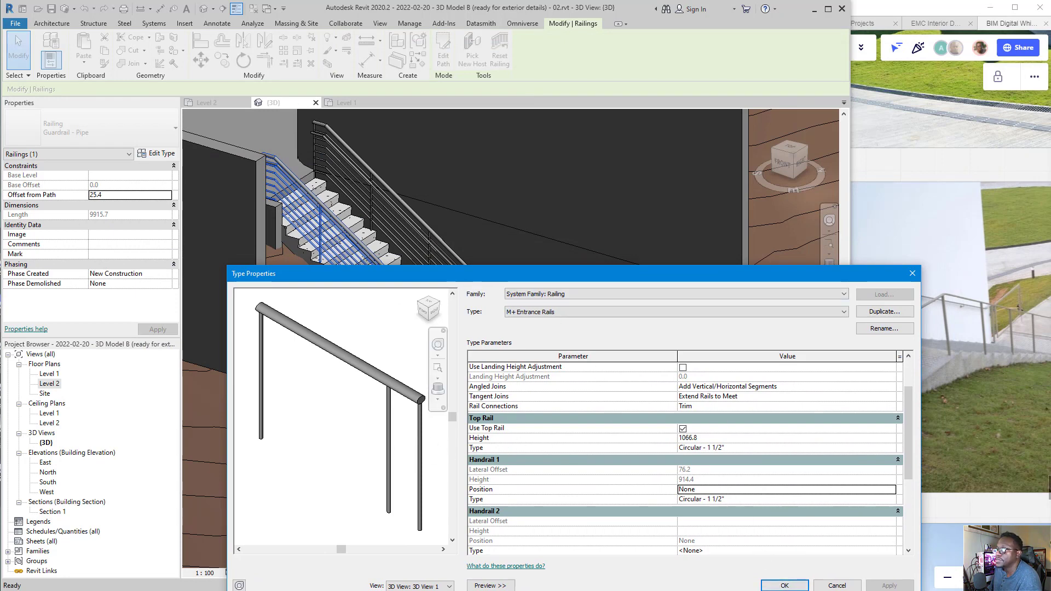
{"action": "left_click", "coordinate": [778, 586]}
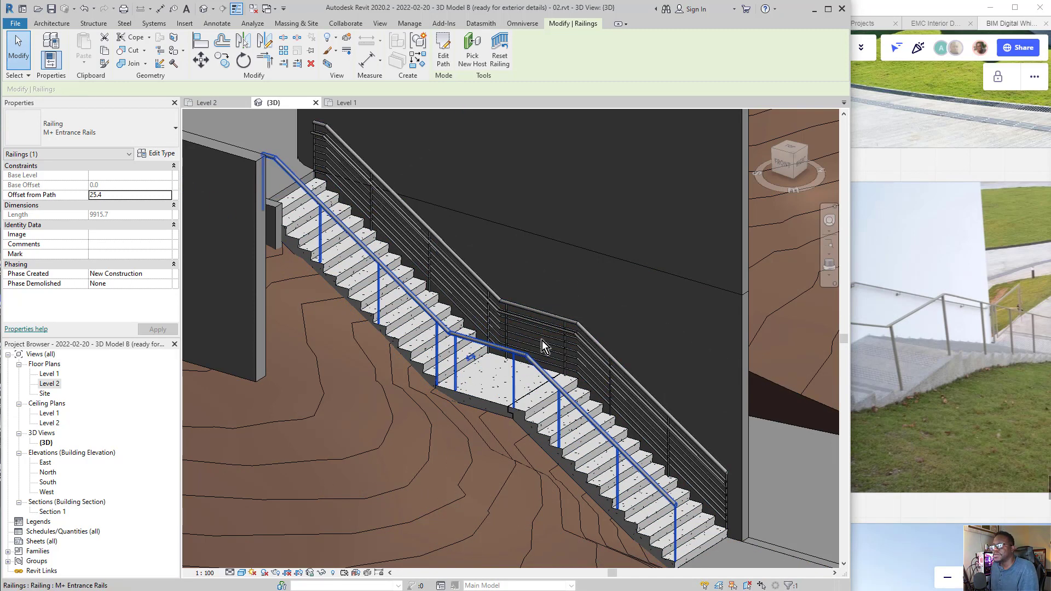
Change the type of the stair's wall-side railing to M+ Entrance Rails and clear the selection
{"action": "left_click", "coordinate": [551, 326]}
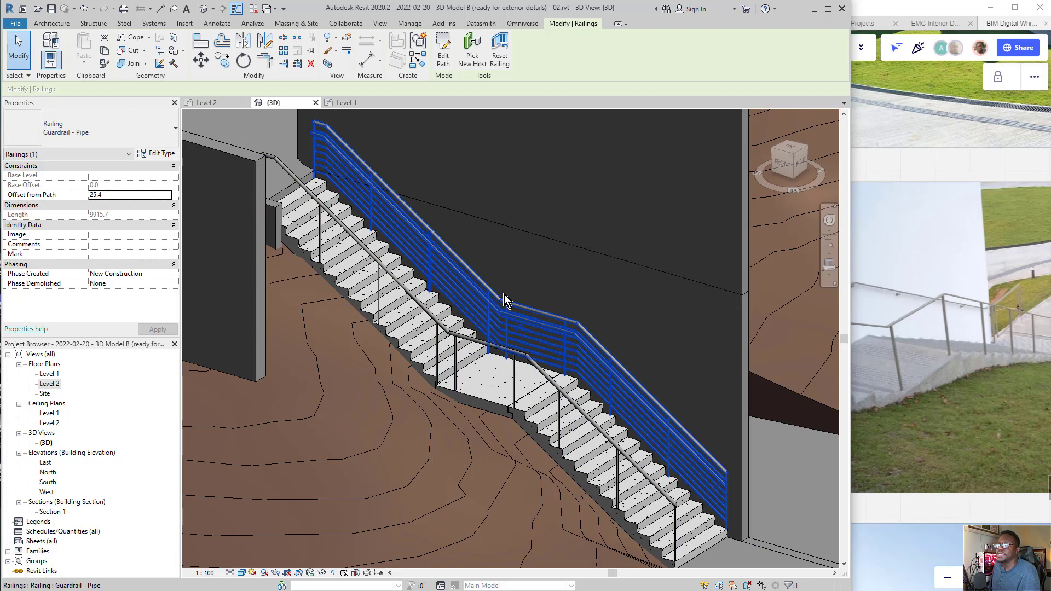
{"action": "left_click", "coordinate": [135, 124]}
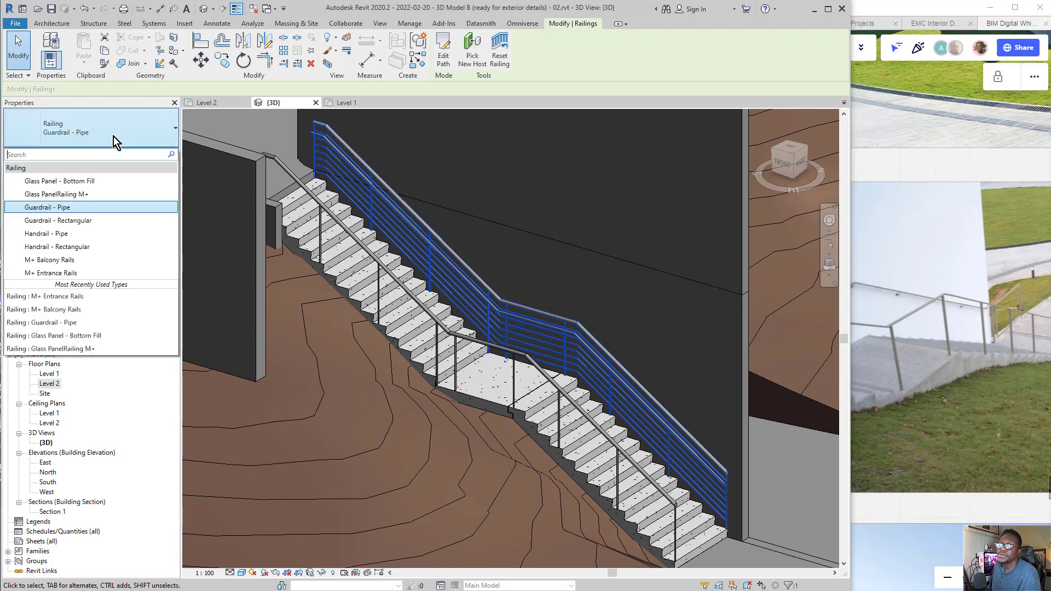
{"action": "left_click", "coordinate": [84, 195]}
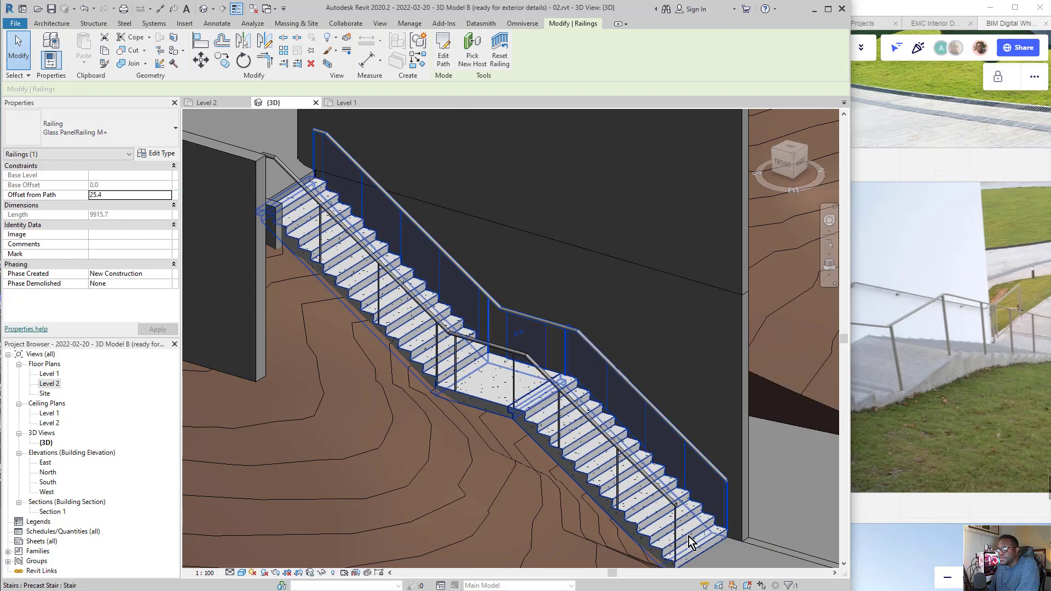
{"action": "left_click", "coordinate": [104, 135]}
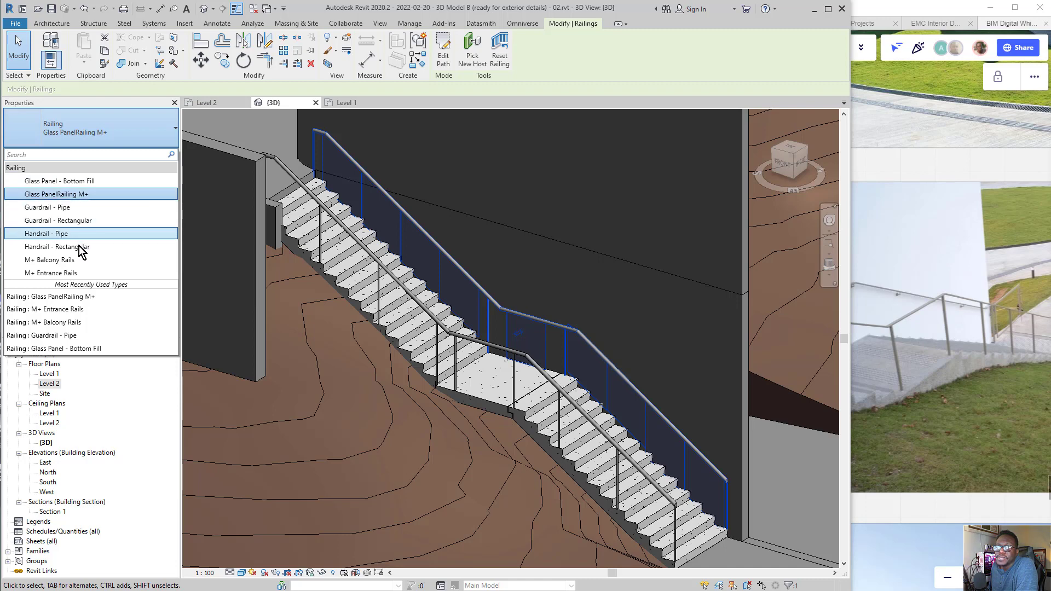
{"action": "left_click", "coordinate": [71, 273]}
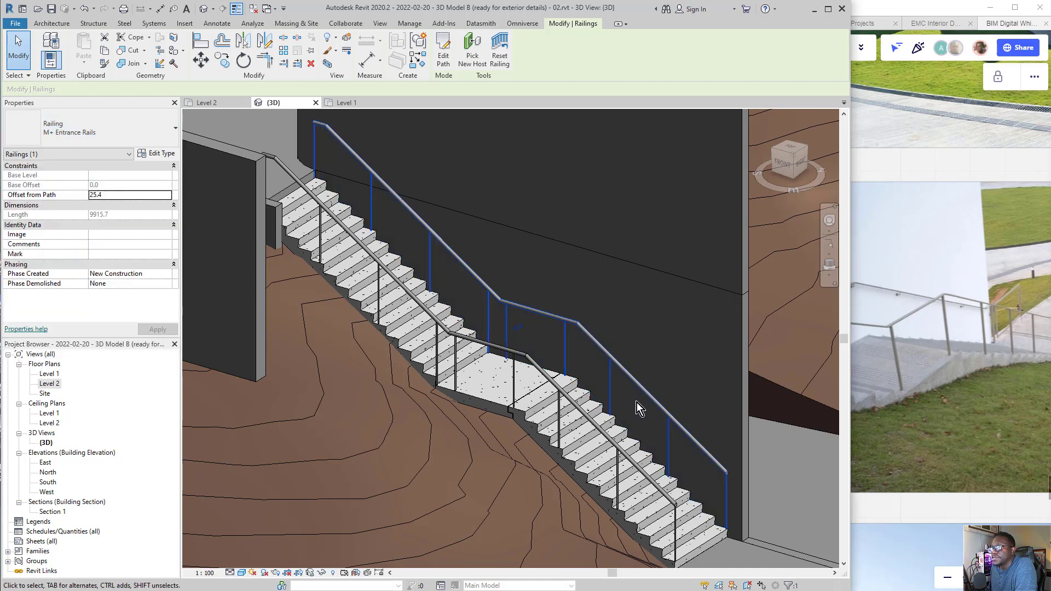
{"action": "left_click", "coordinate": [611, 471]}
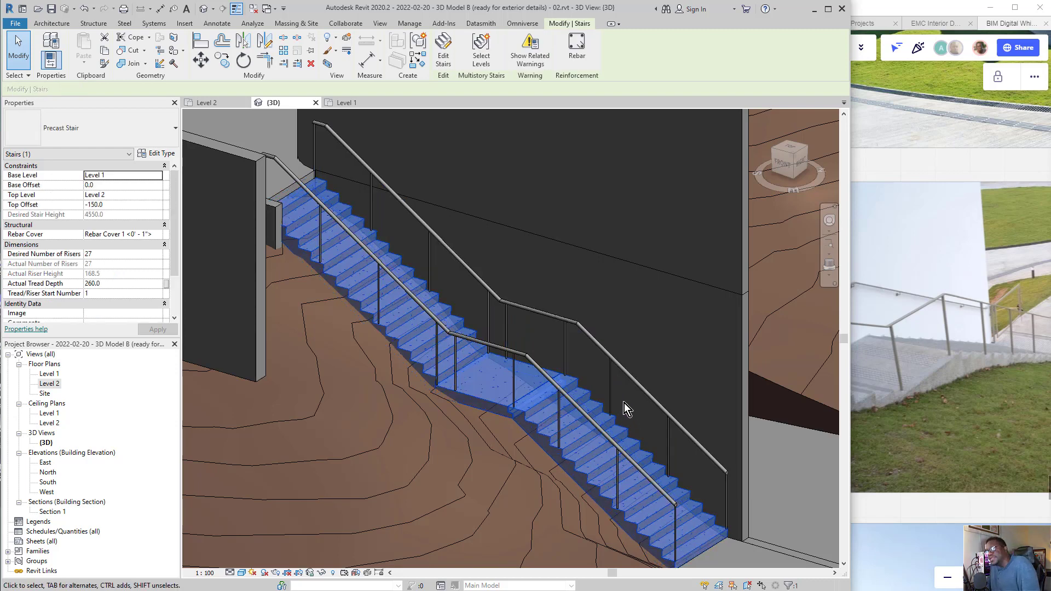
{"action": "key", "text": "Escape"}
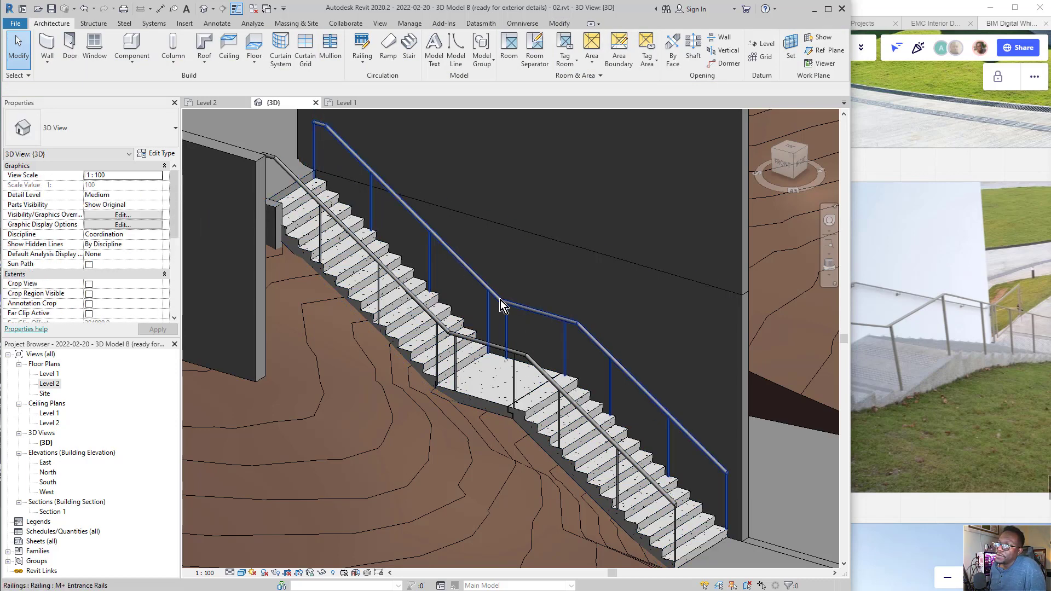
Duplicate the wall-side railing's type as "M+ Entrance Rails (no bal)"
{"action": "left_click", "coordinate": [501, 300]}
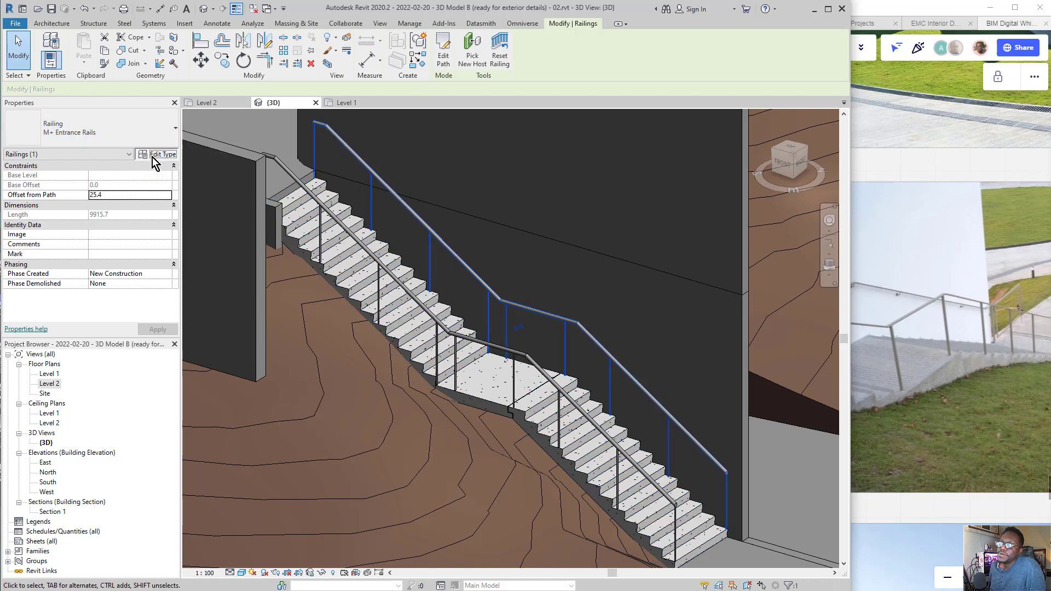
{"action": "left_click", "coordinate": [153, 155]}
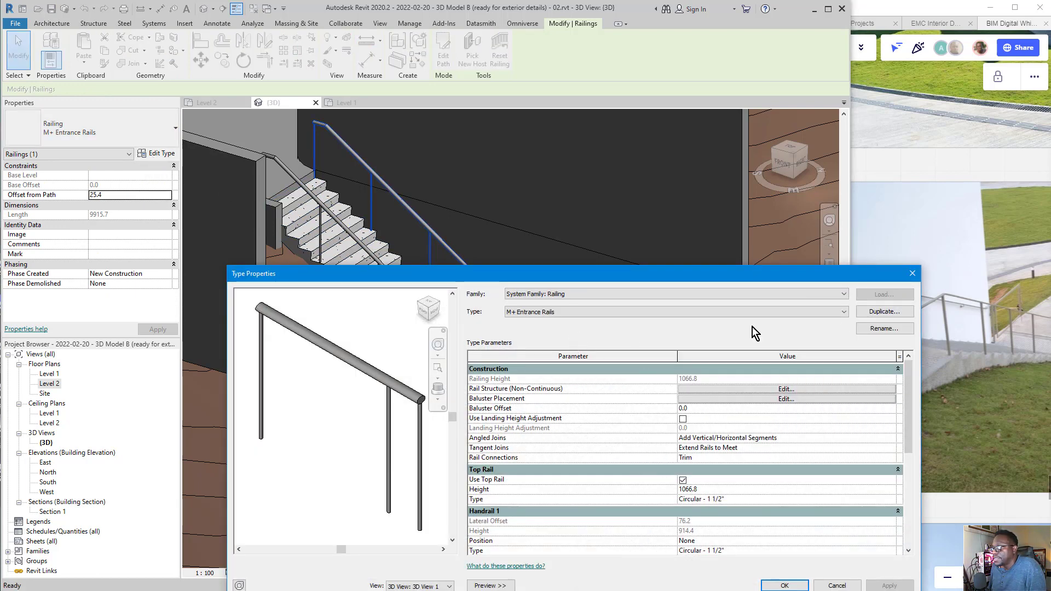
{"action": "left_click", "coordinate": [884, 313]}
{"action": "left_click", "coordinate": [420, 267]}
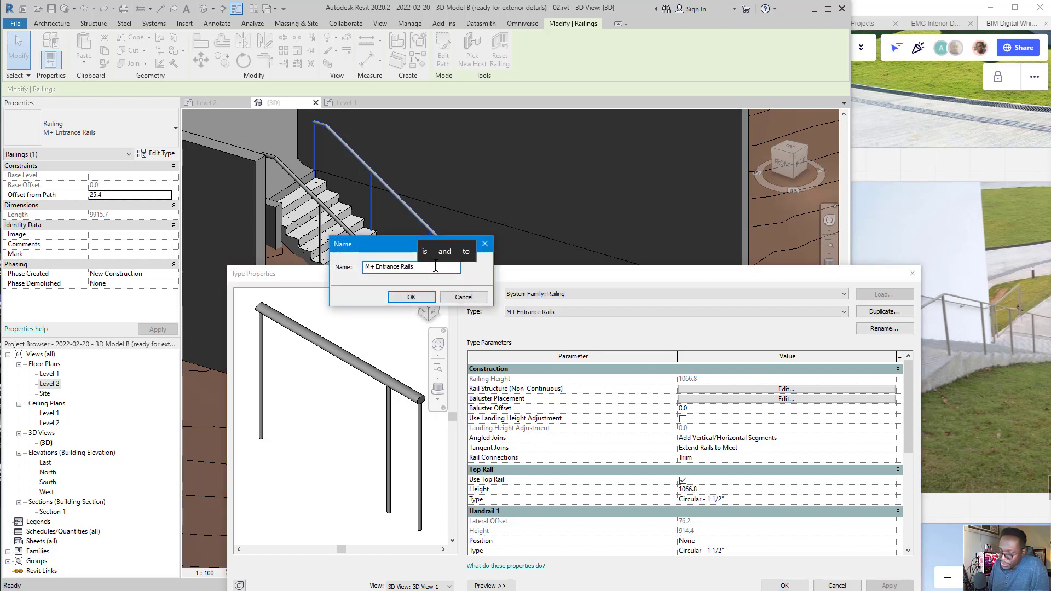
{"action": "type", "text": "(no "}
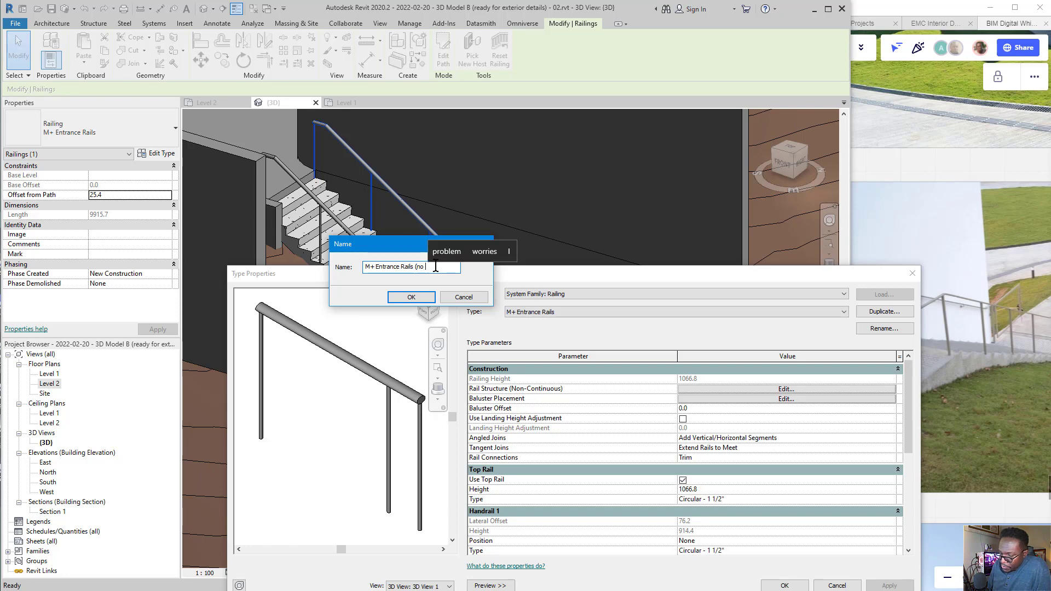
{"action": "type", "text": "bal)"}
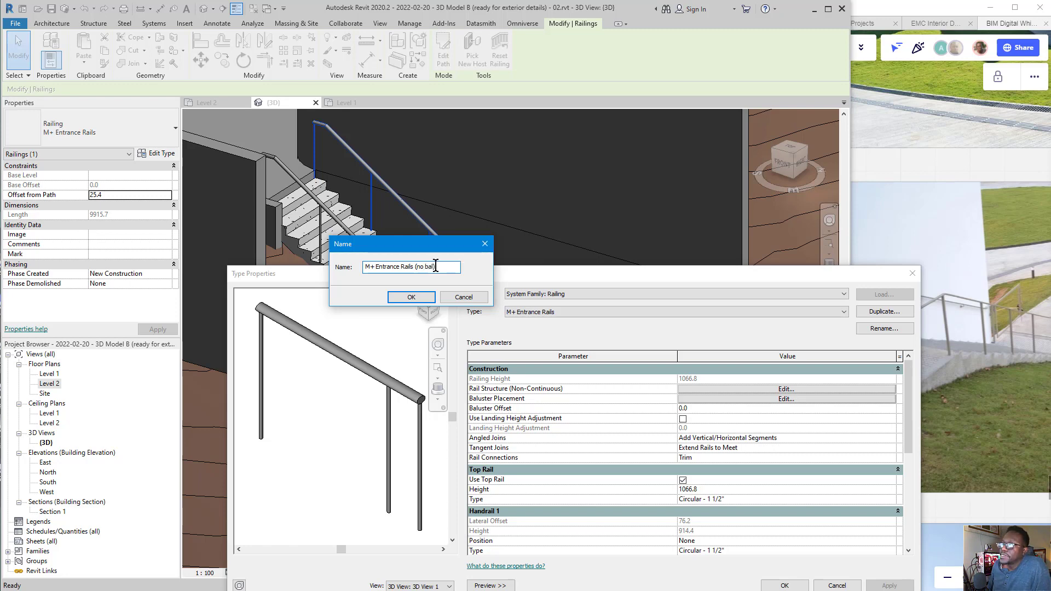
{"action": "left_click", "coordinate": [415, 297]}
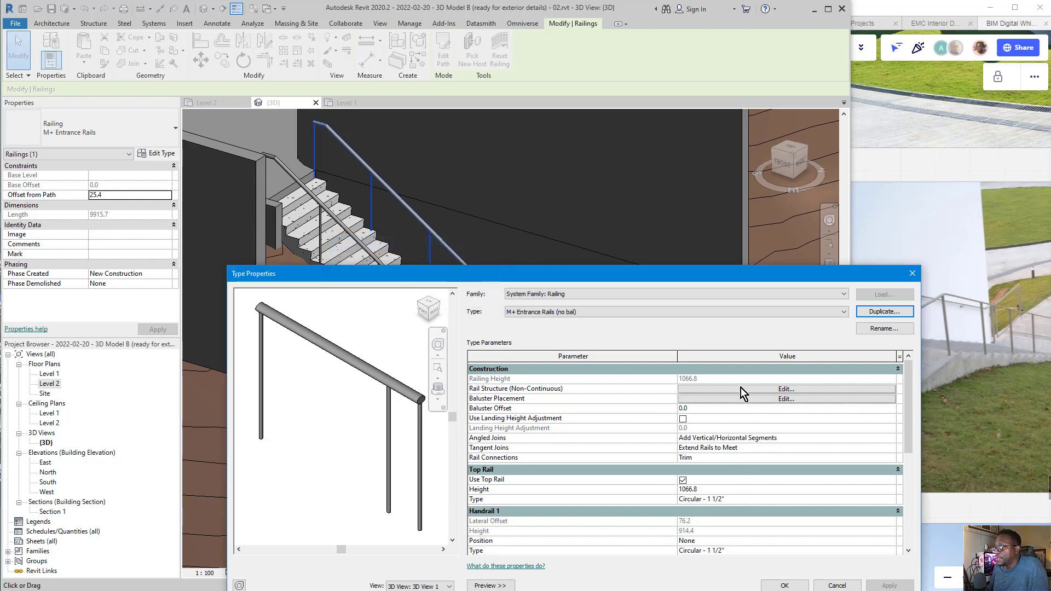
Set the regular baluster's family to None in the main baluster pattern of M+ Entrance Rails (no bal)
{"action": "left_click", "coordinate": [740, 401]}
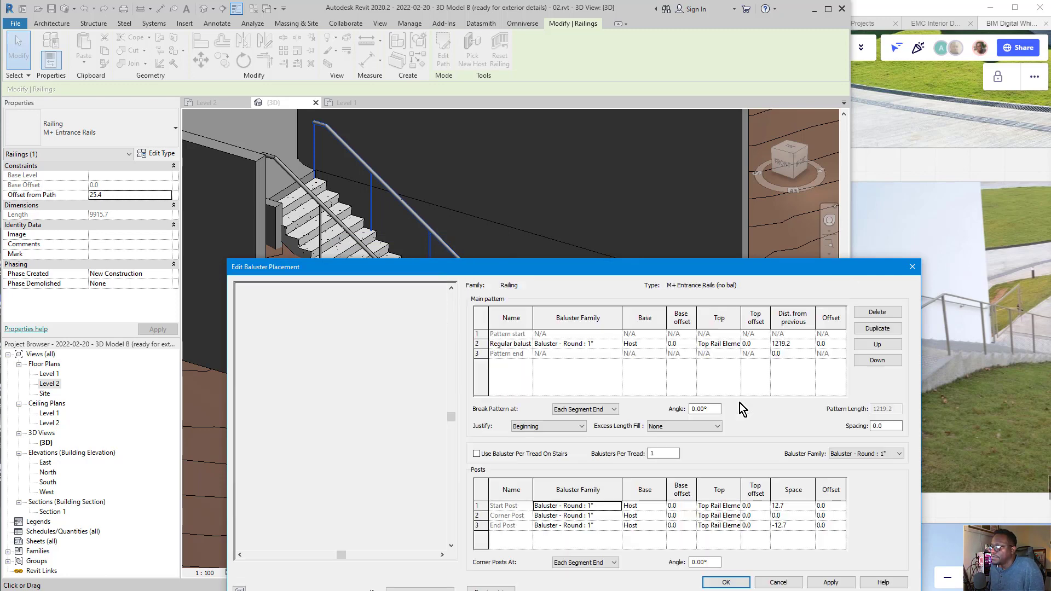
{"action": "left_click", "coordinate": [477, 343]}
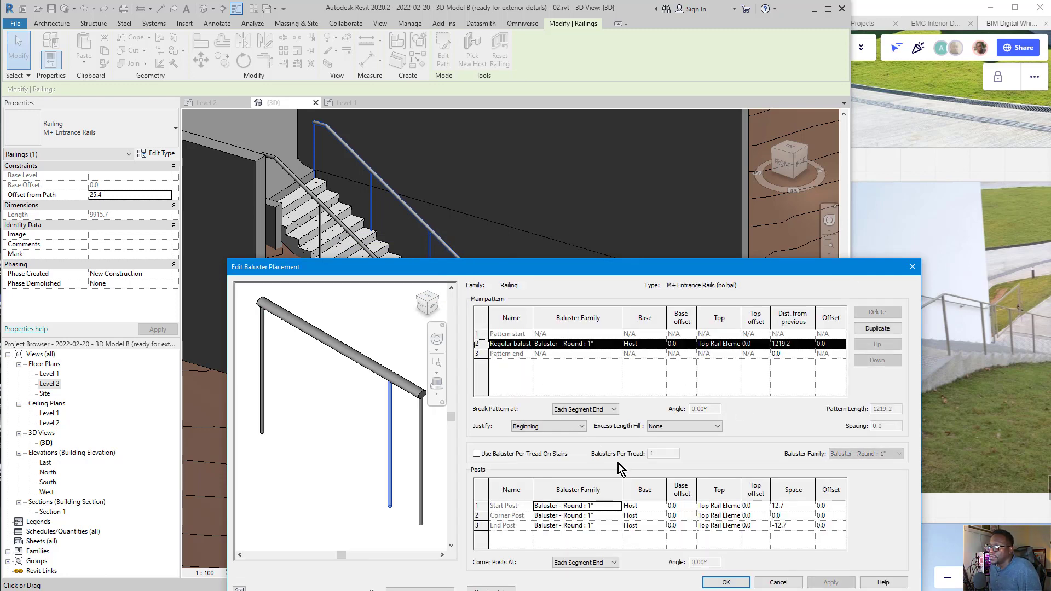
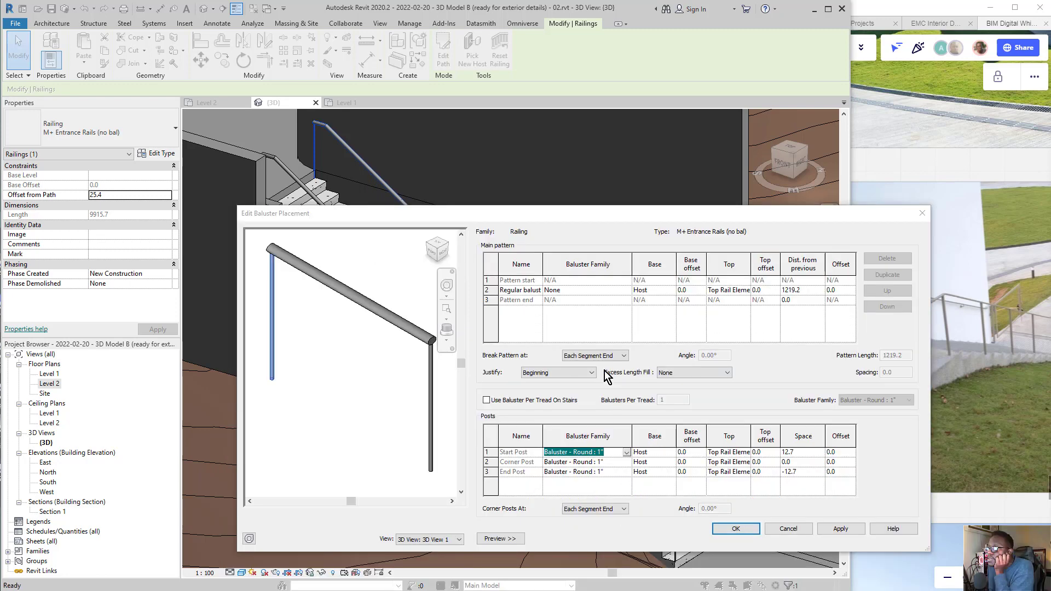
{"action": "left_click", "coordinate": [591, 290]}
{"action": "left_click", "coordinate": [626, 290]}
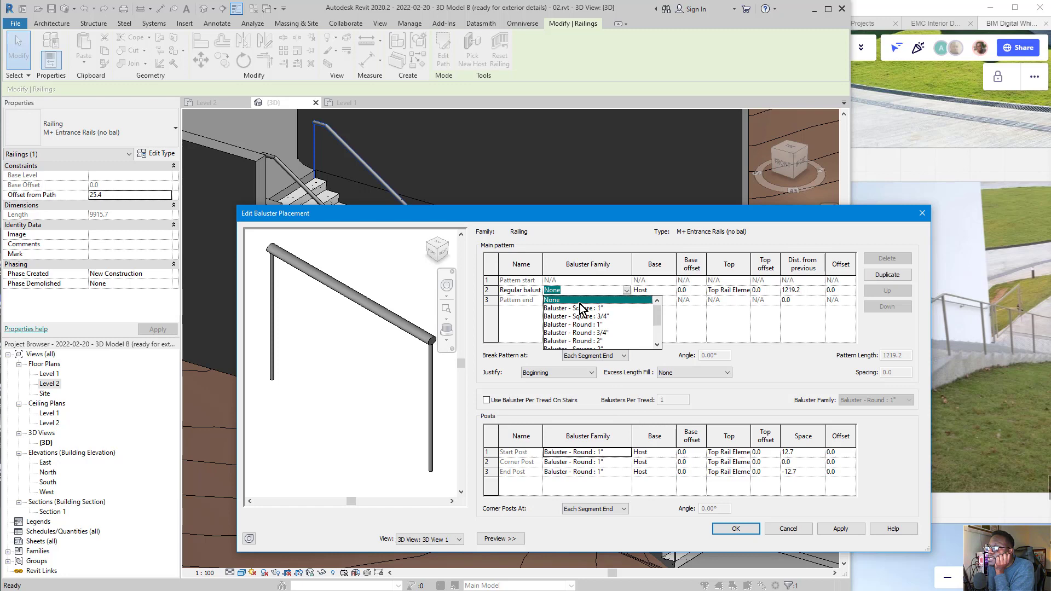
{"action": "left_click", "coordinate": [554, 303]}
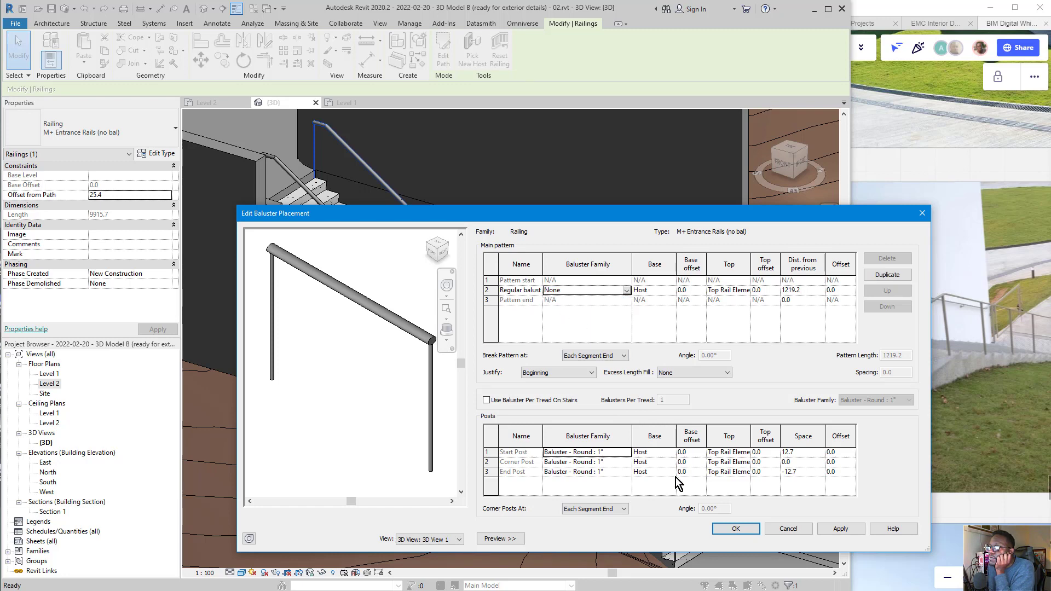
Set the start, corner and end posts' baluster family to None and accept the railing type changes
{"action": "left_click", "coordinate": [626, 453]}
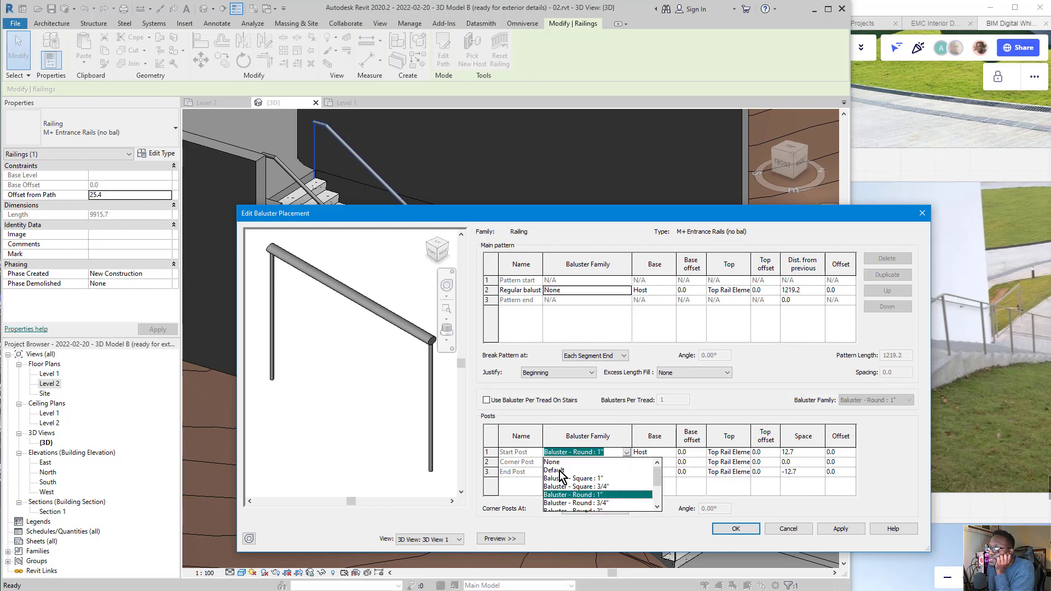
{"action": "left_click", "coordinate": [553, 462]}
{"action": "left_click", "coordinate": [628, 464]}
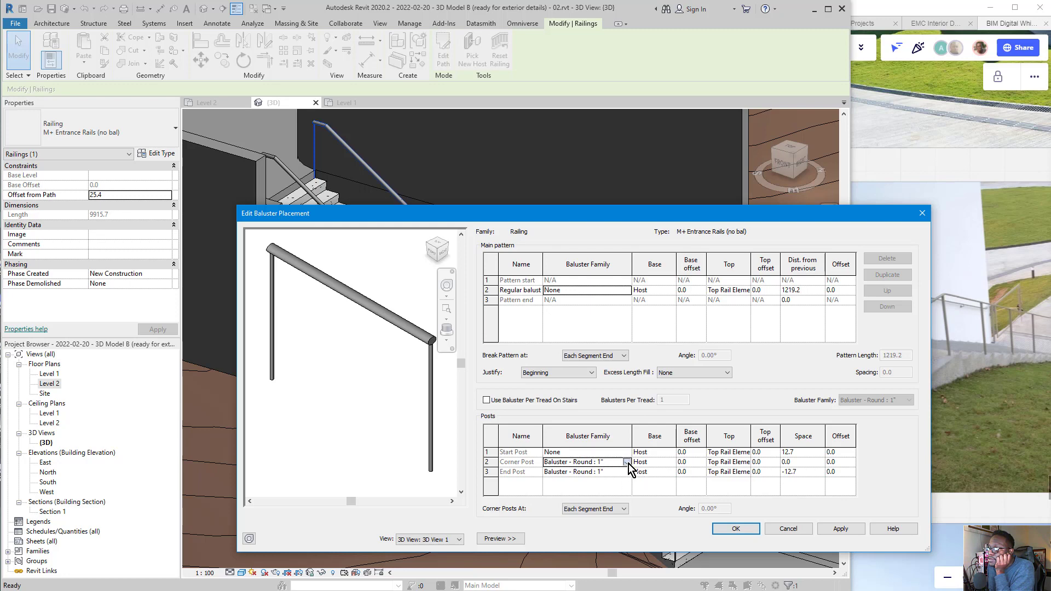
{"action": "left_click", "coordinate": [627, 463]}
{"action": "left_click", "coordinate": [569, 473]}
{"action": "left_click", "coordinate": [627, 473]}
{"action": "left_click", "coordinate": [588, 481]}
{"action": "left_click", "coordinate": [736, 529]}
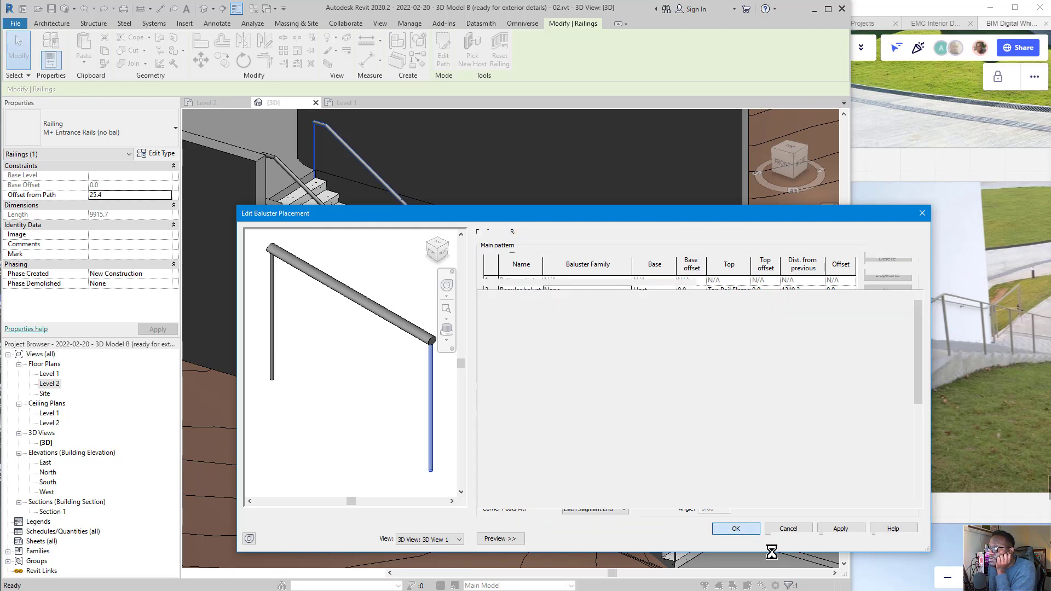
{"action": "left_click", "coordinate": [809, 532]}
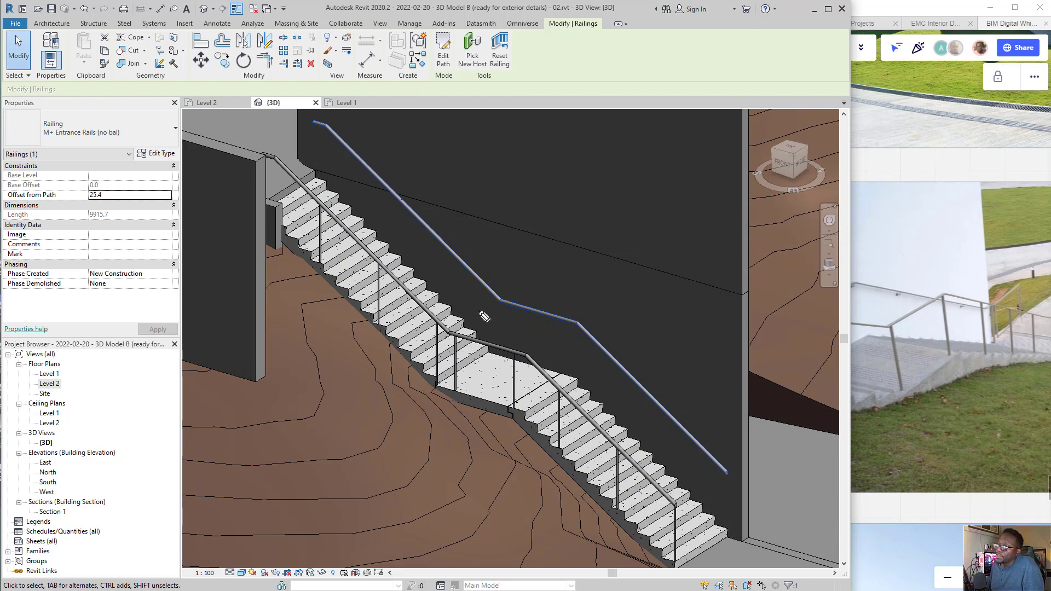
Examine the cut terrain edge beside the stair's high wall in the 3D view, where the retaining wall belongs
{"action": "mouse_move", "coordinate": [559, 317]}
{"action": "left_mouse_down"}
{"action": "mouse_move", "coordinate": [630, 281]}
{"action": "mouse_move", "coordinate": [874, 262]}
{"action": "left_mouse_up"}
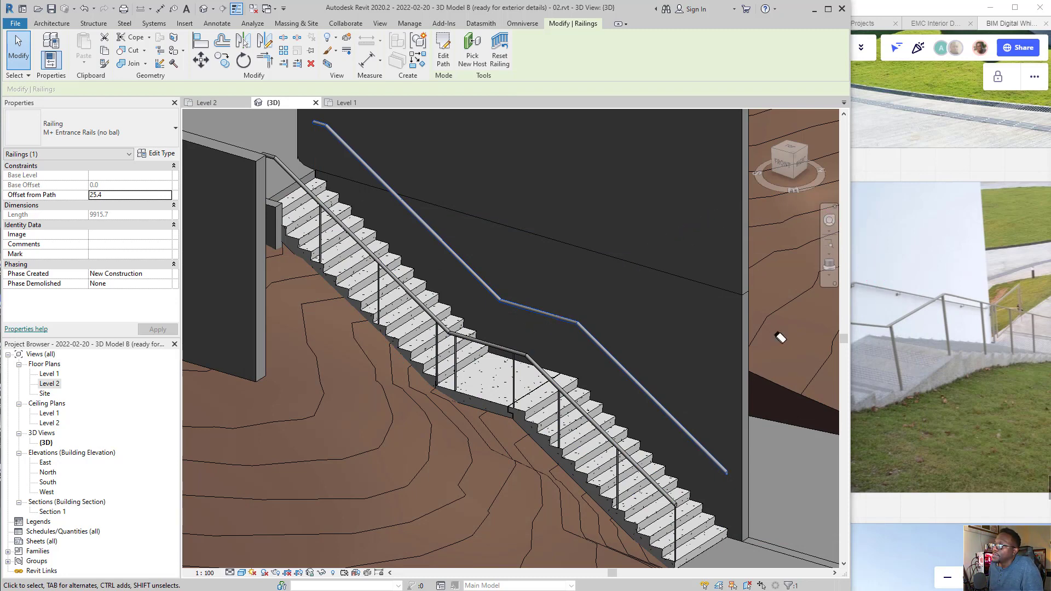
{"action": "scroll", "coordinate": [372, 310], "scroll_direction": "down", "scroll_amount": 10}
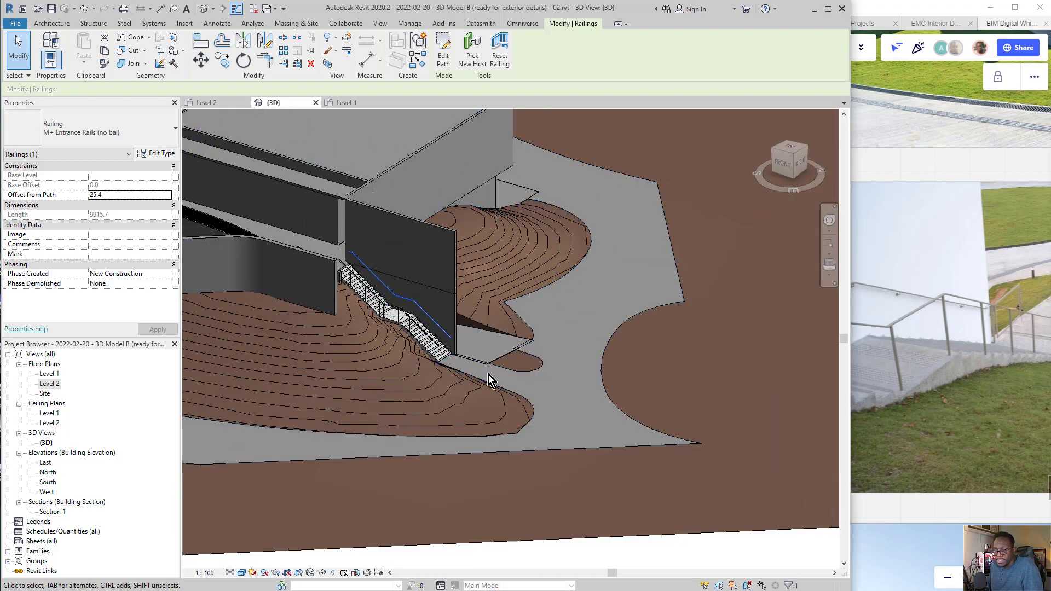
{"action": "mouse_move", "coordinate": [381, 342]}
{"action": "middle_mouse_down"}
{"action": "mouse_move", "coordinate": [485, 372]}
{"action": "mouse_move", "coordinate": [457, 358]}
{"action": "mouse_move", "coordinate": [370, 379]}
{"action": "mouse_move", "coordinate": [553, 383]}
{"action": "mouse_move", "coordinate": [645, 399]}
{"action": "mouse_move", "coordinate": [684, 419]}
{"action": "mouse_move", "coordinate": [674, 415]}
{"action": "middle_mouse_up"}
{"action": "scroll", "coordinate": [666, 410], "scroll_direction": "up", "scroll_amount": 5}
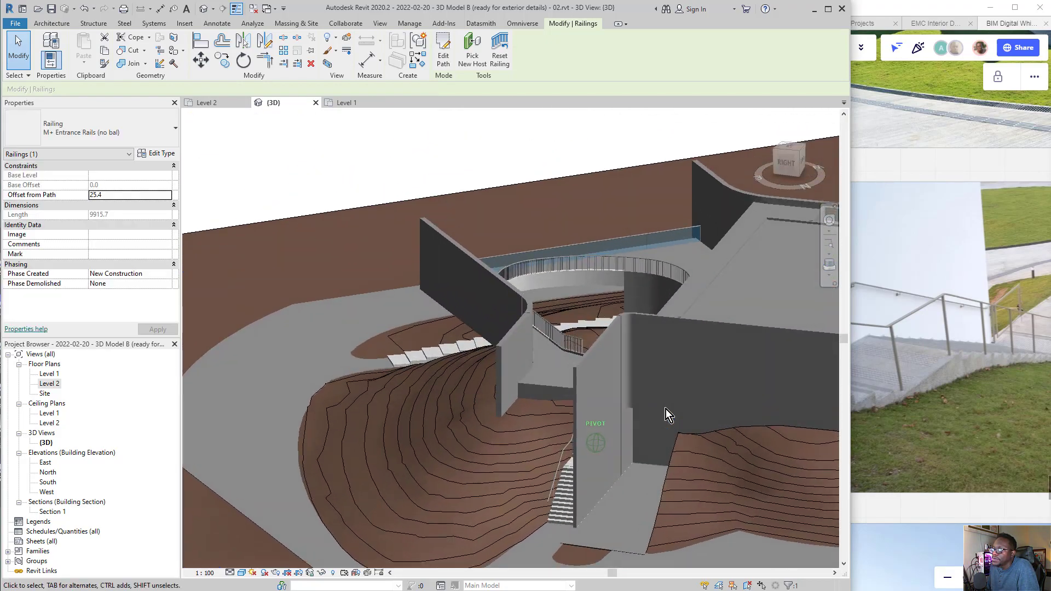
{"action": "scroll", "coordinate": [668, 406], "scroll_direction": "down", "scroll_amount": 4}
{"action": "mouse_move", "coordinate": [668, 407]}
{"action": "middle_mouse_down", "text": "shift"}
{"action": "mouse_move", "coordinate": [396, 380]}
{"action": "mouse_move", "coordinate": [415, 372]}
{"action": "mouse_move", "coordinate": [431, 390]}
{"action": "mouse_move", "coordinate": [427, 412]}
{"action": "middle_mouse_up", "text": "shift"}
{"action": "scroll", "coordinate": [425, 416], "scroll_direction": "up", "scroll_amount": 6}
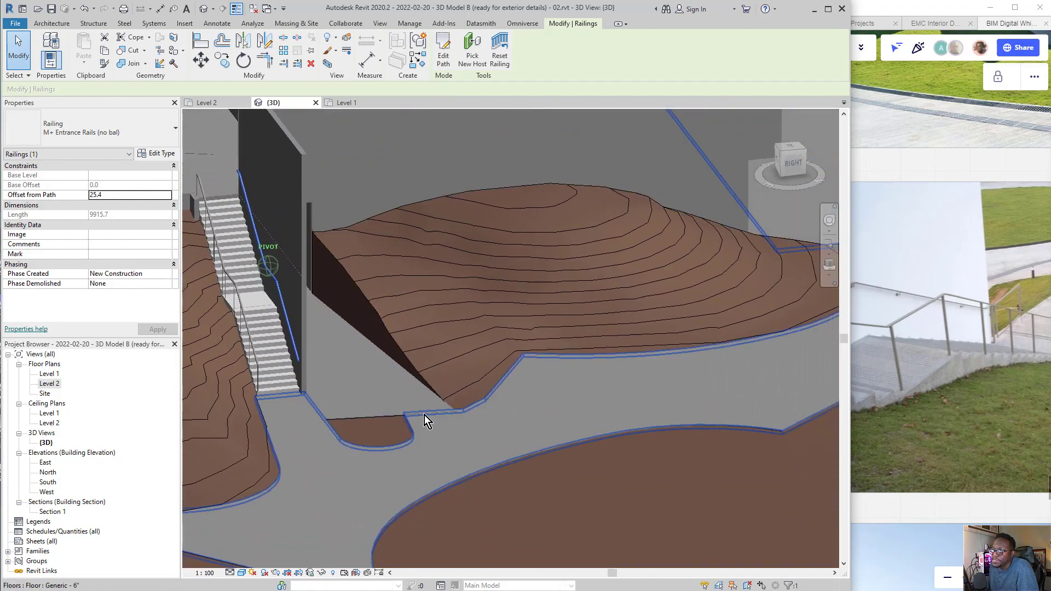
{"action": "mouse_move", "coordinate": [517, 393]}
{"action": "left_mouse_down"}
{"action": "mouse_move", "coordinate": [383, 236]}
{"action": "mouse_move", "coordinate": [295, 359]}
{"action": "mouse_move", "coordinate": [468, 289]}
{"action": "left_mouse_up"}
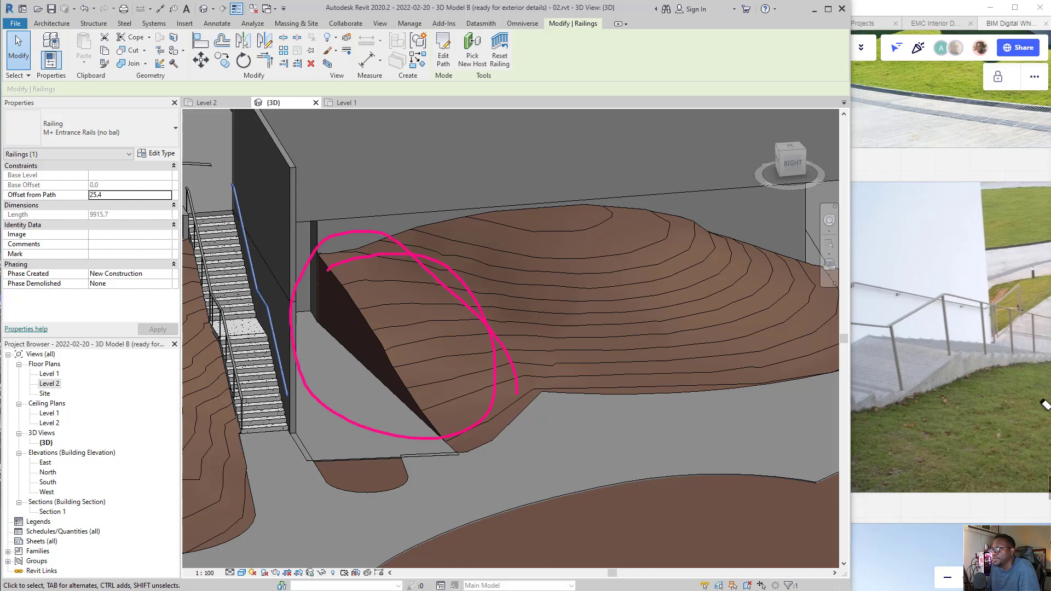
Switch to the Miro board and examine the M+ exterior photos showing the sloped retaining wall beside the entrance
{"action": "scroll", "coordinate": [925, 375], "scroll_direction": "down", "scroll_amount": 10}
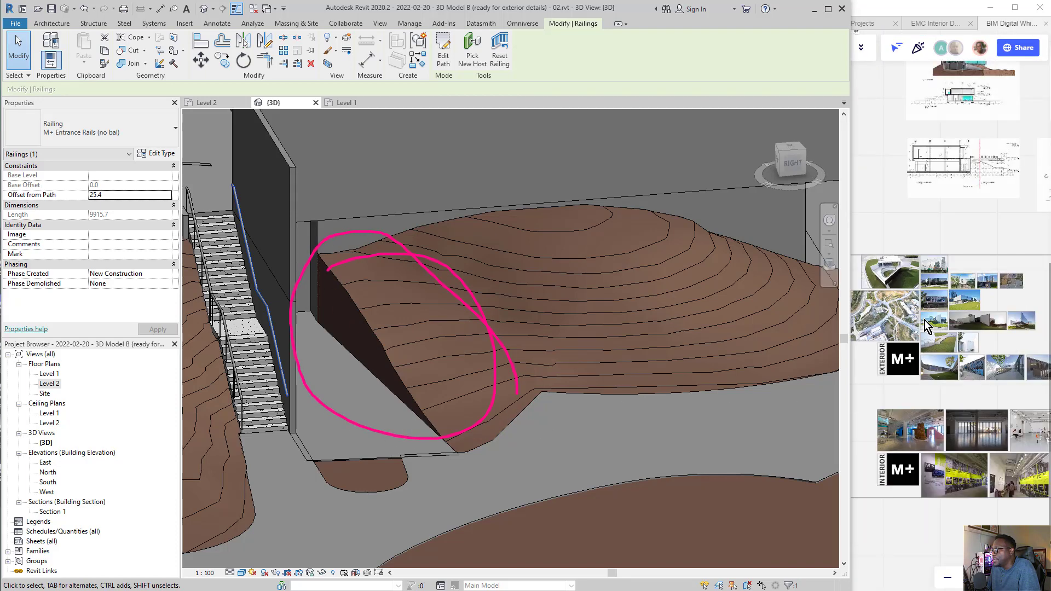
{"action": "scroll", "coordinate": [929, 399], "scroll_direction": "up", "scroll_amount": 8}
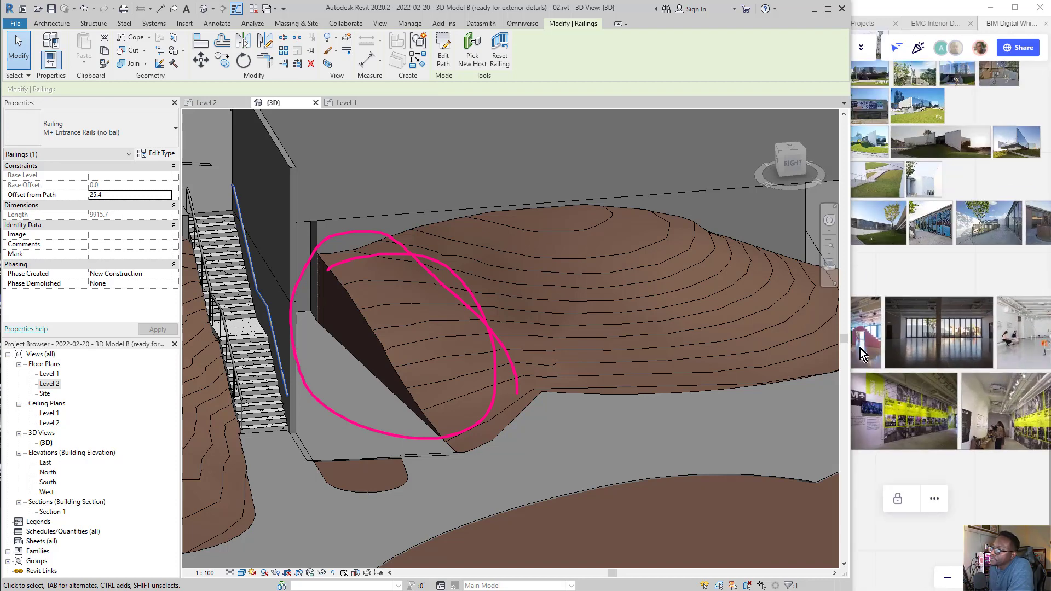
{"action": "scroll", "coordinate": [956, 335], "scroll_direction": "down", "scroll_amount": 5}
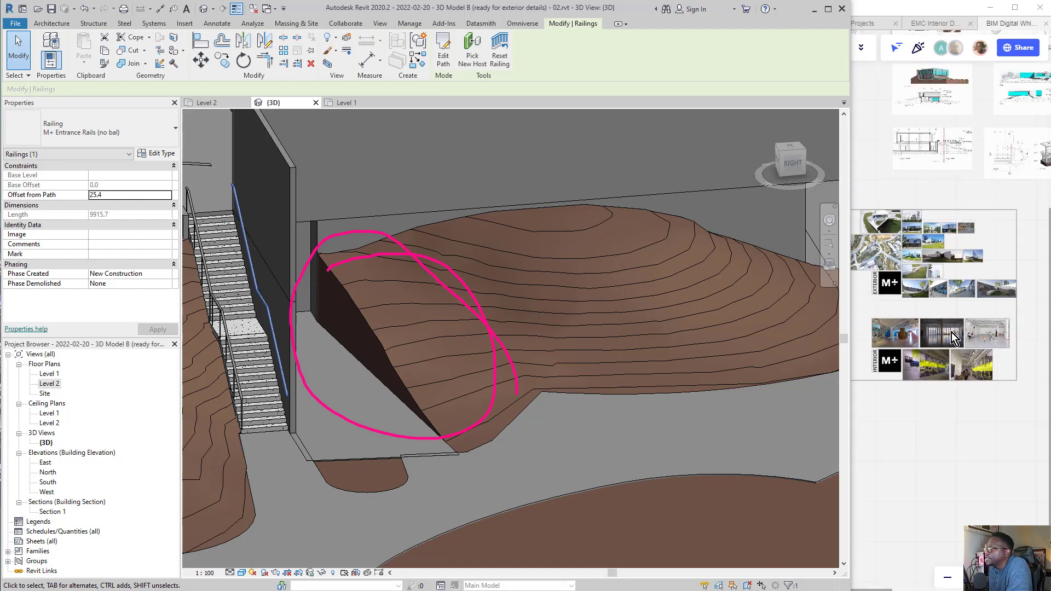
{"action": "scroll", "coordinate": [954, 234], "scroll_direction": "up", "scroll_amount": 5}
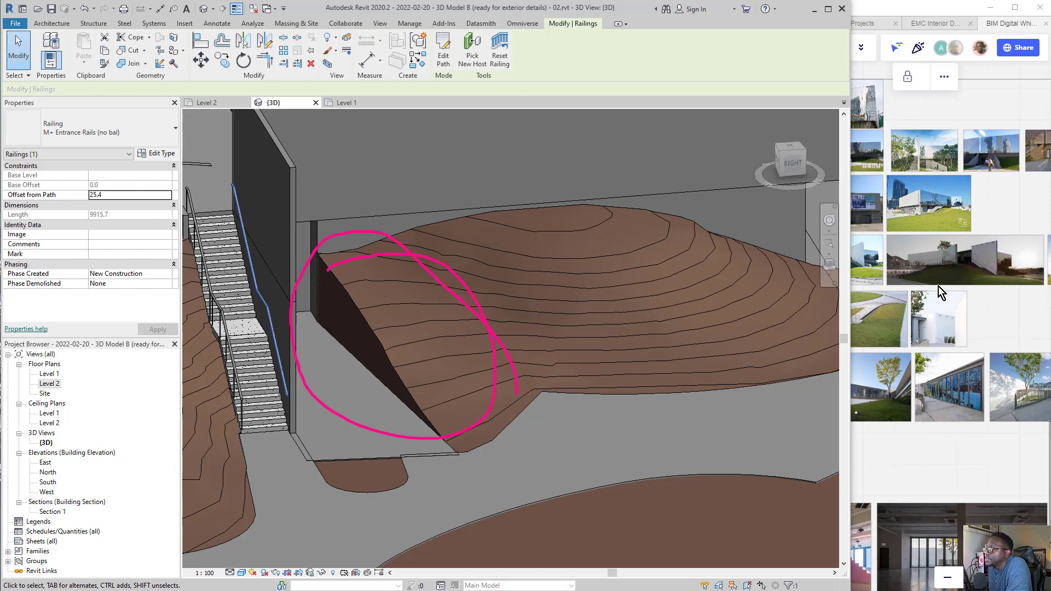
{"action": "scroll", "coordinate": [929, 298], "scroll_direction": "up", "scroll_amount": 5}
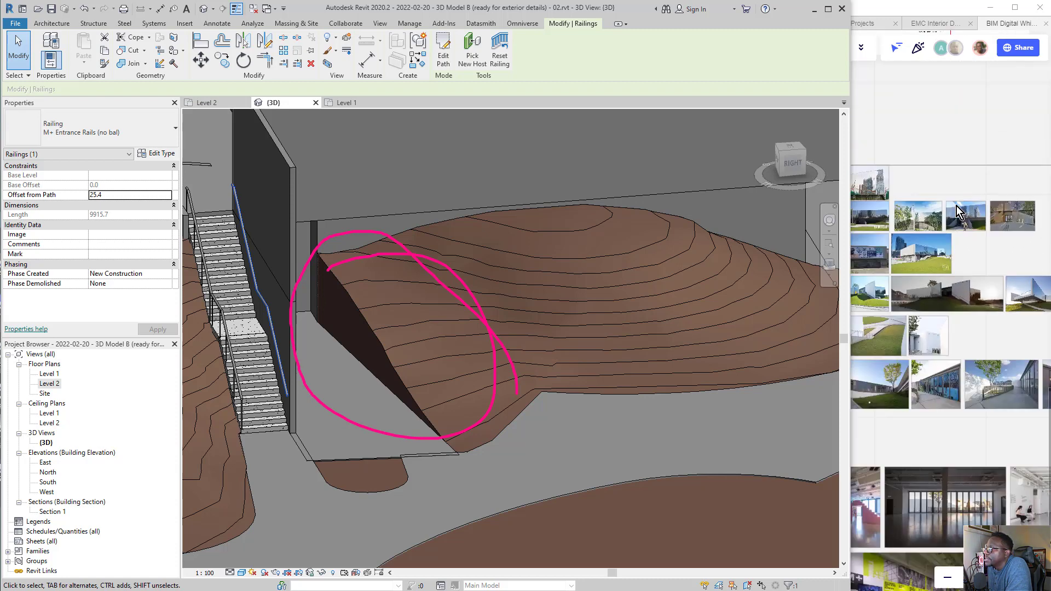
{"action": "scroll", "coordinate": [981, 239], "scroll_direction": "up", "scroll_amount": 5}
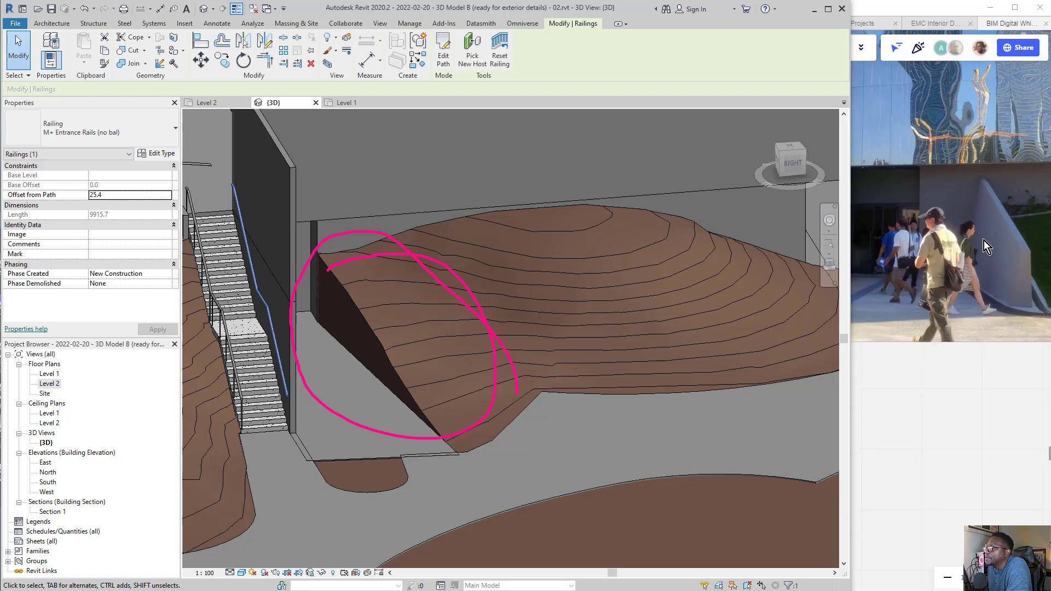
{"action": "scroll", "coordinate": [995, 231], "scroll_direction": "down", "scroll_amount": 5}
{"action": "scroll", "coordinate": [900, 238], "scroll_direction": "up", "scroll_amount": 5}
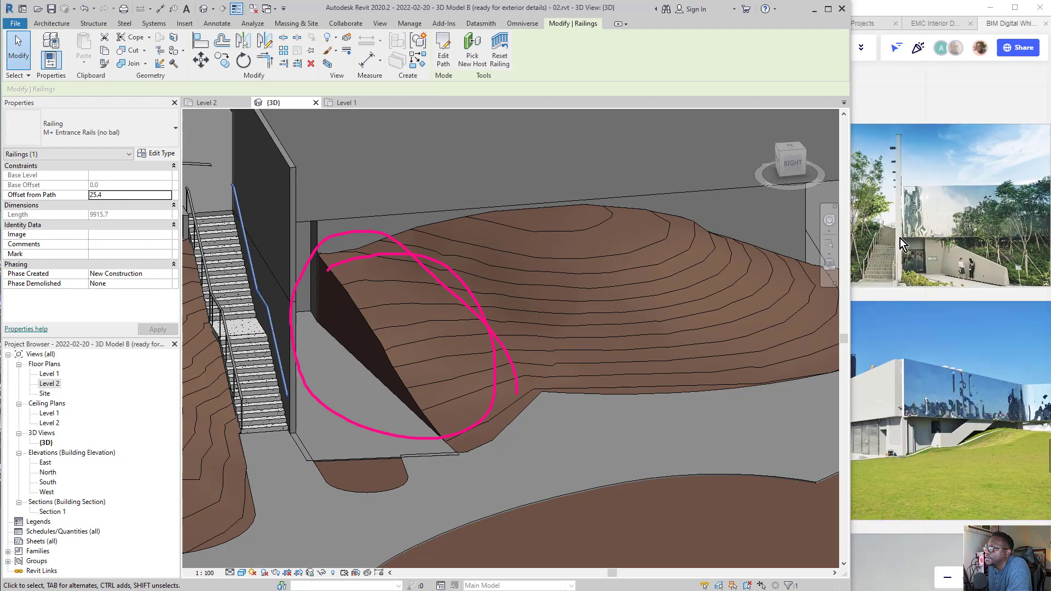
{"action": "scroll", "coordinate": [928, 270], "scroll_direction": "down", "scroll_amount": 3}
{"action": "scroll", "coordinate": [1034, 288], "scroll_direction": "up", "scroll_amount": 3}
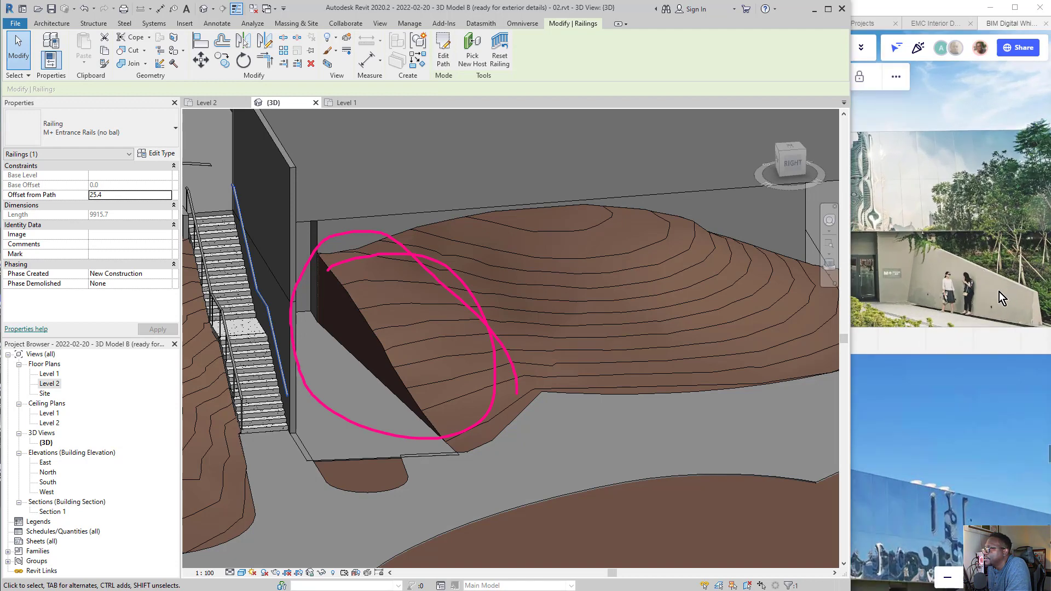
{"action": "scroll", "coordinate": [1013, 282], "scroll_direction": "down", "scroll_amount": 2}
{"action": "scroll", "coordinate": [1016, 281], "scroll_direction": "up", "scroll_amount": 1}
{"action": "mouse_move", "coordinate": [980, 234]}
{"action": "left_mouse_down"}
{"action": "mouse_move", "coordinate": [890, 304]}
{"action": "mouse_move", "coordinate": [1039, 342]}
{"action": "mouse_move", "coordinate": [909, 232]}
{"action": "left_mouse_up"}
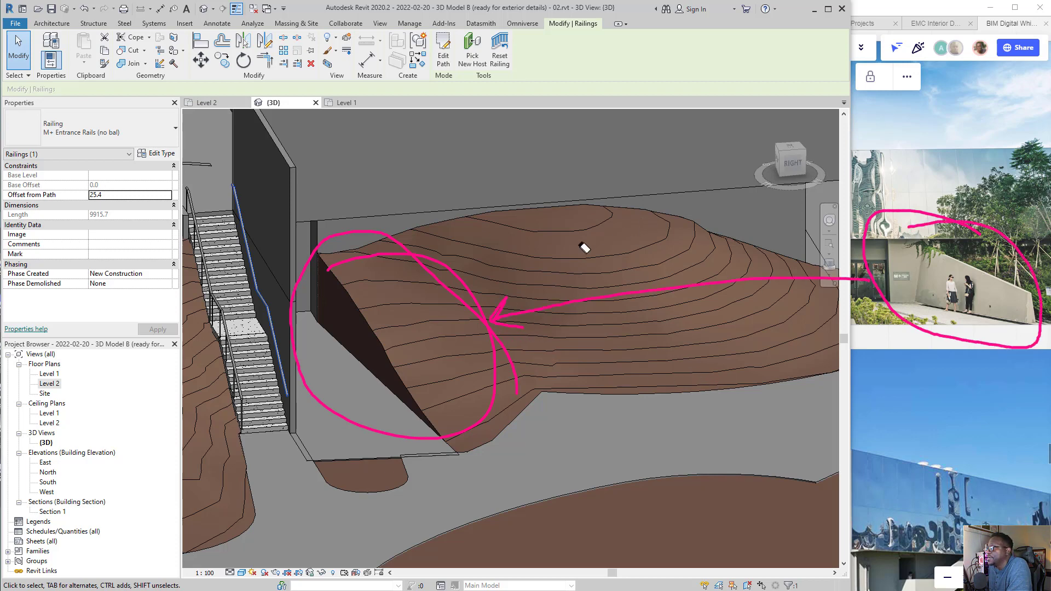
{"action": "left_click_drag", "start_coordinate": [581, 245], "coordinate": [848, 231]}
Find the Detail 3 (Retain Wall Elevation) drawing among the board's construction details and examine the retaining wall's shape
{"action": "scroll", "coordinate": [938, 245], "scroll_direction": "down", "scroll_amount": 10}
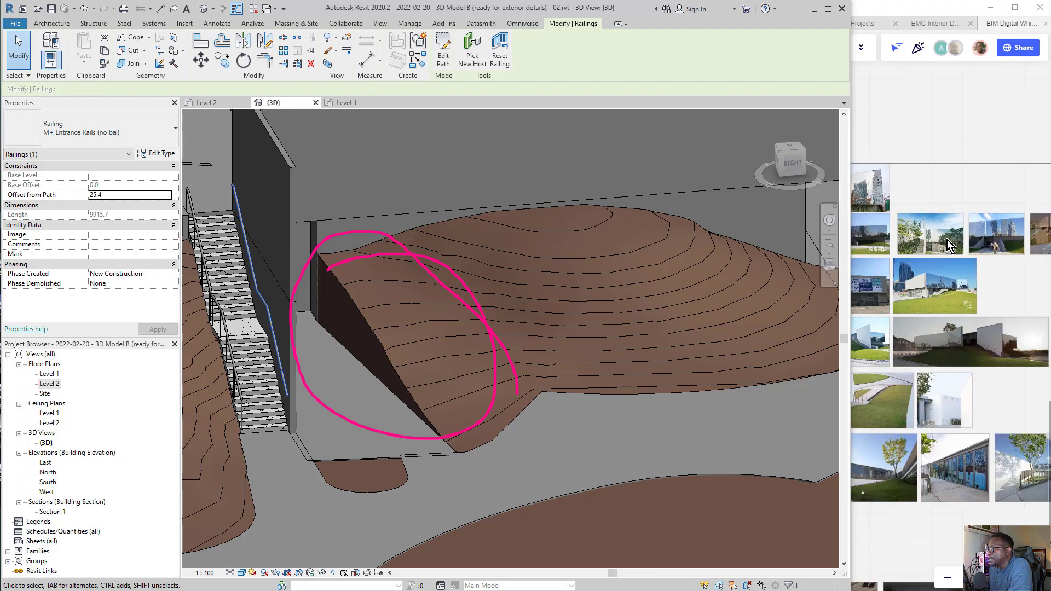
{"action": "scroll", "coordinate": [955, 323], "scroll_direction": "down", "scroll_amount": 3}
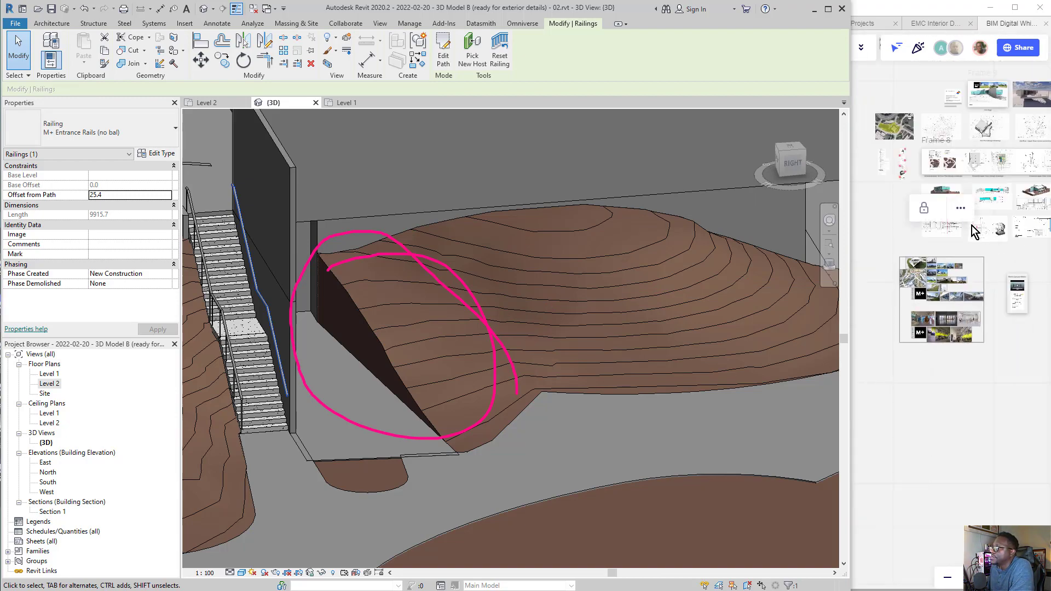
{"action": "scroll", "coordinate": [933, 235], "scroll_direction": "down", "scroll_amount": 4}
{"action": "scroll", "coordinate": [1027, 222], "scroll_direction": "up", "scroll_amount": 4}
{"action": "scroll", "coordinate": [964, 274], "scroll_direction": "up", "scroll_amount": 10}
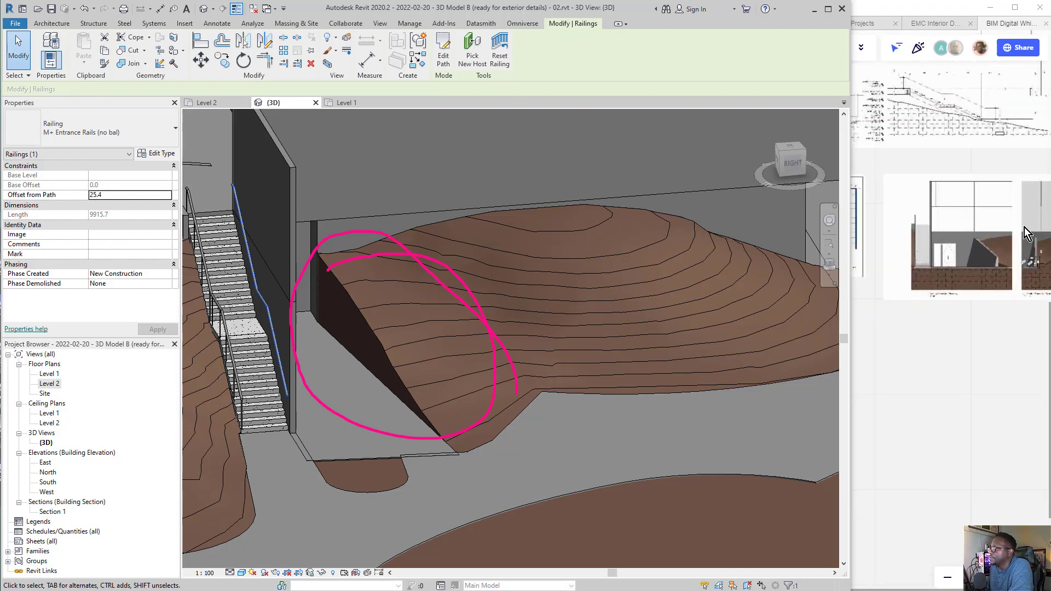
{"action": "scroll", "coordinate": [968, 288], "scroll_direction": "down", "scroll_amount": 4}
{"action": "left_click", "coordinate": [931, 297]}
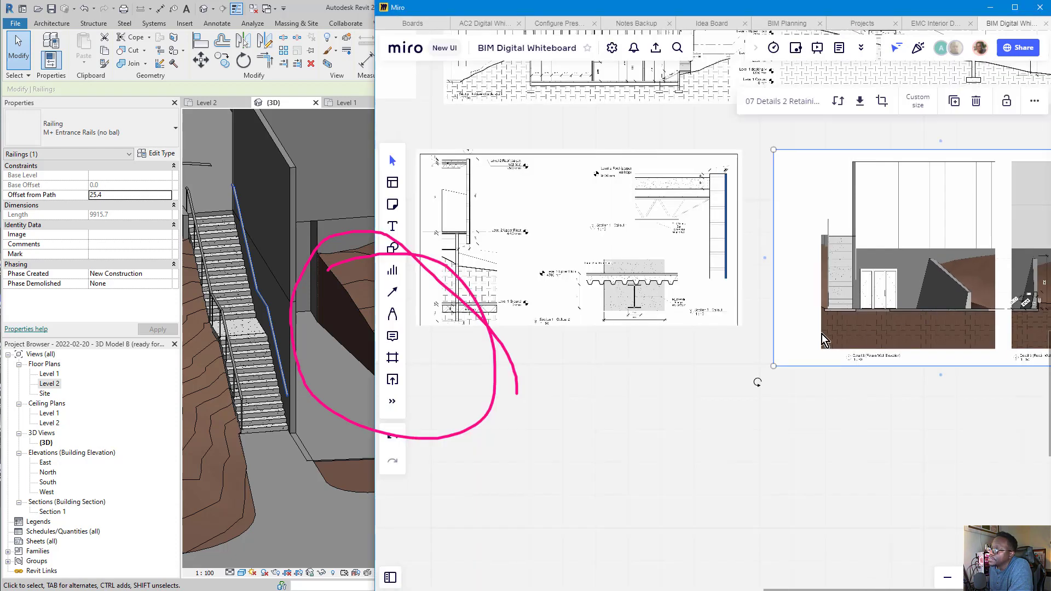
{"action": "scroll", "coordinate": [823, 334], "scroll_direction": "down", "scroll_amount": 2}
{"action": "scroll", "coordinate": [969, 263], "scroll_direction": "up", "scroll_amount": 5}
{"action": "scroll", "coordinate": [793, 376], "scroll_direction": "up", "scroll_amount": 5}
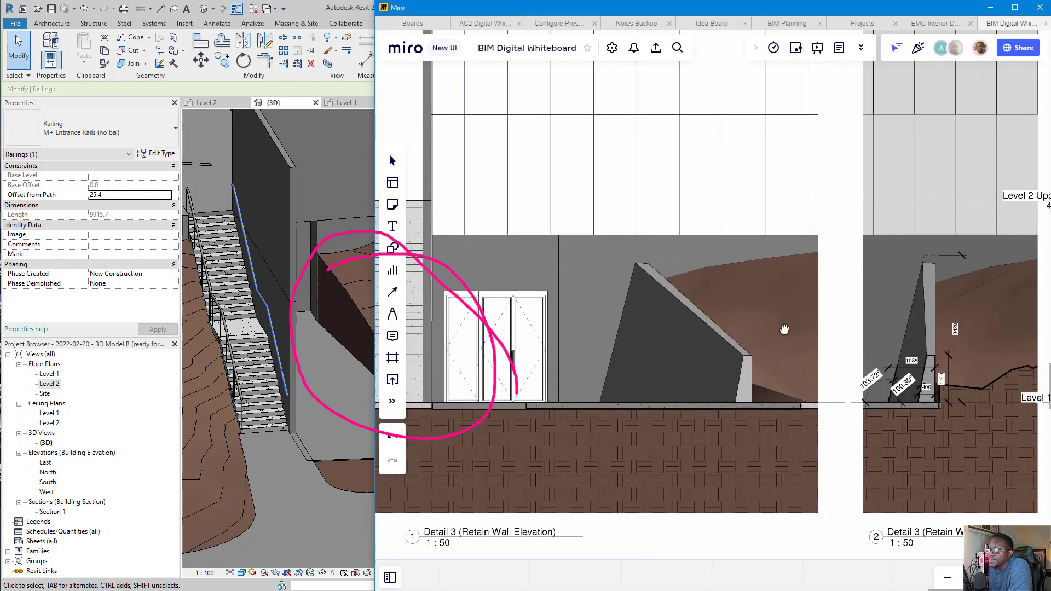
{"action": "scroll", "coordinate": [322, 336], "scroll_direction": "down", "scroll_amount": 3}
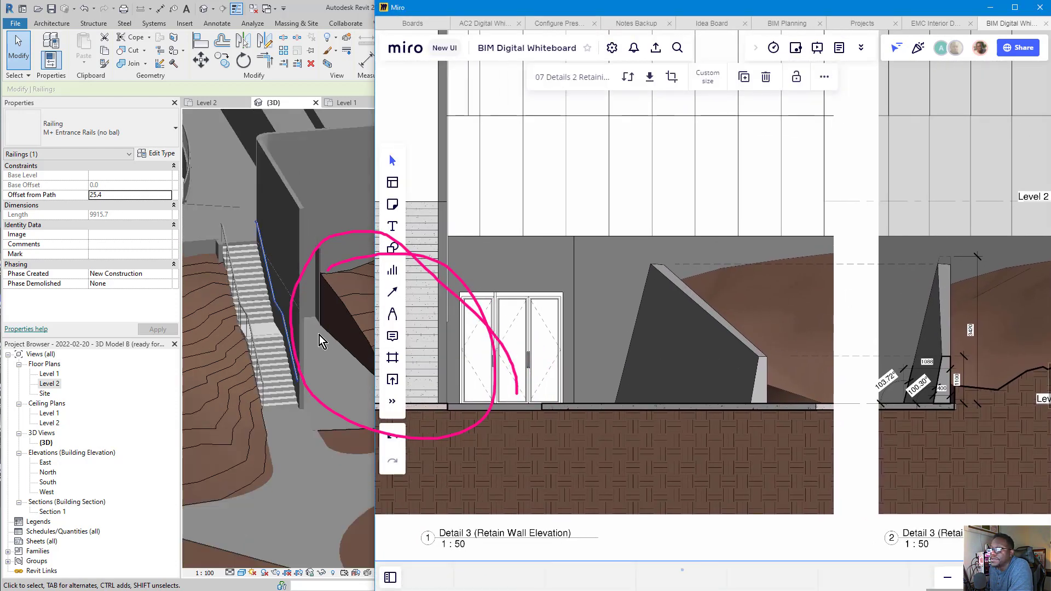
Switch back to Revit and compare the terrain edge beside the stair wall with the retaining wall elevation in Miro
{"action": "middle_click_drag", "start_coordinate": [289, 337], "coordinate": [289, 336]}
{"action": "scroll", "coordinate": [282, 341], "scroll_direction": "up", "scroll_amount": 4}
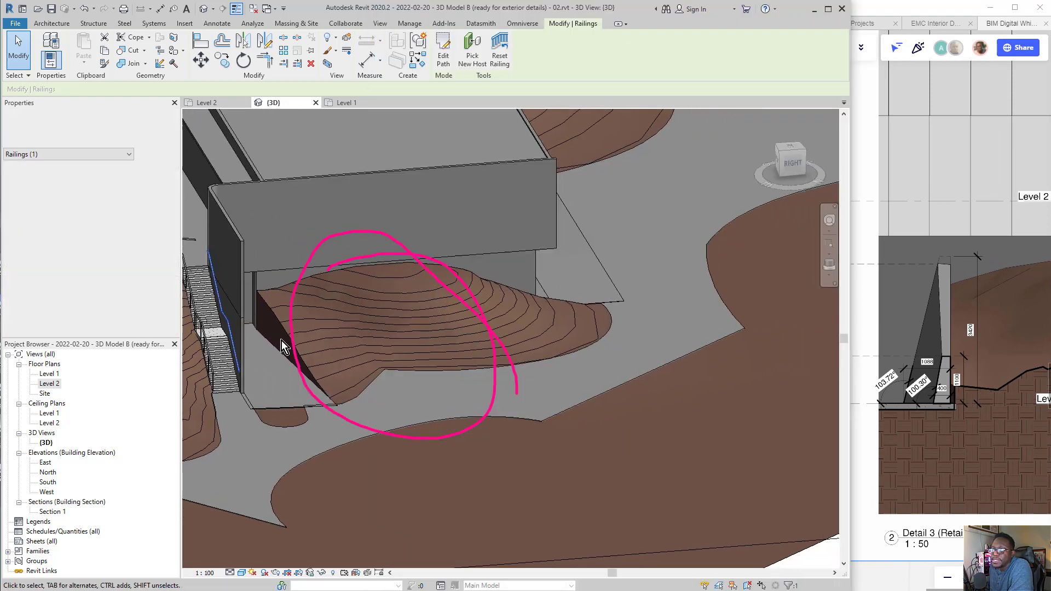
{"action": "left_click_drag", "start_coordinate": [388, 213], "coordinate": [521, 364]}
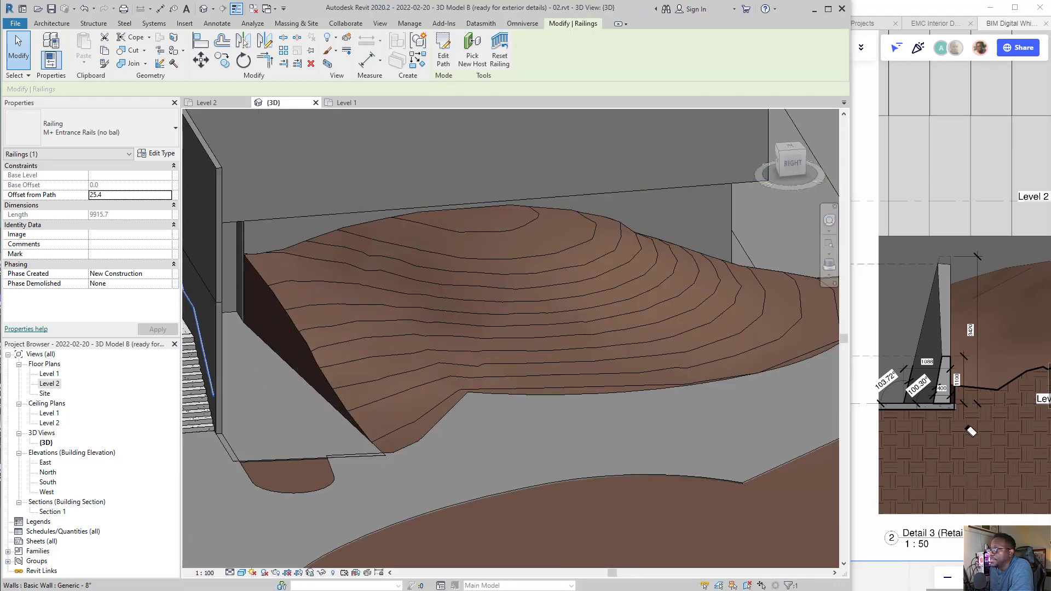
{"action": "left_click", "coordinate": [878, 528]}
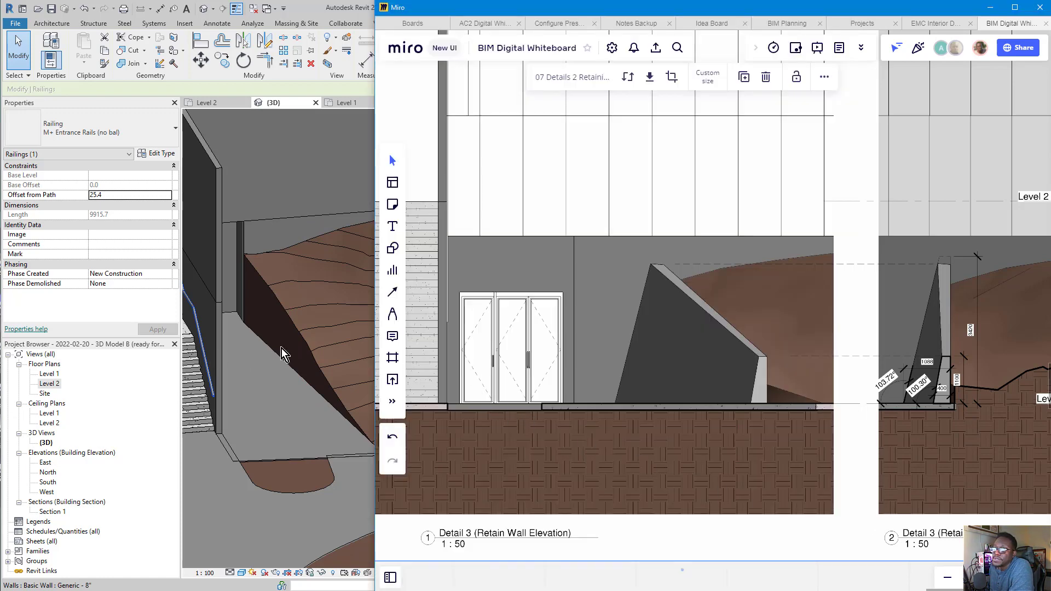
{"action": "mouse_move", "coordinate": [233, 234]}
{"action": "left_mouse_down"}
{"action": "mouse_move", "coordinate": [380, 338]}
{"action": "mouse_move", "coordinate": [356, 423]}
{"action": "mouse_move", "coordinate": [247, 338]}
{"action": "mouse_move", "coordinate": [237, 234]}
{"action": "left_mouse_up"}
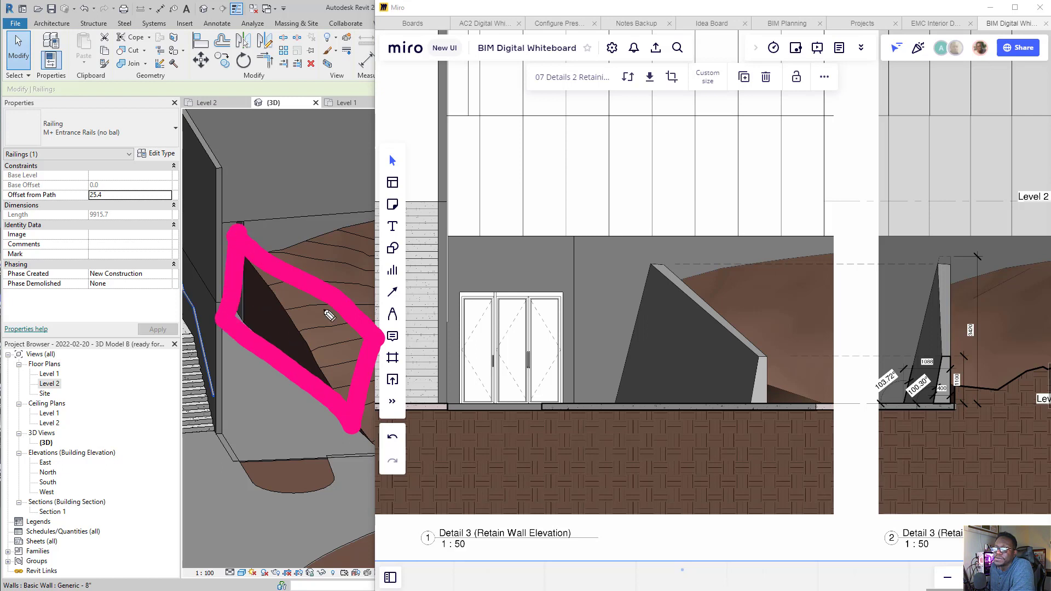
{"action": "mouse_move", "coordinate": [309, 304]}
{"action": "left_mouse_down"}
{"action": "mouse_move", "coordinate": [378, 276]}
{"action": "mouse_move", "coordinate": [650, 328]}
{"action": "mouse_move", "coordinate": [607, 280]}
{"action": "left_mouse_up"}
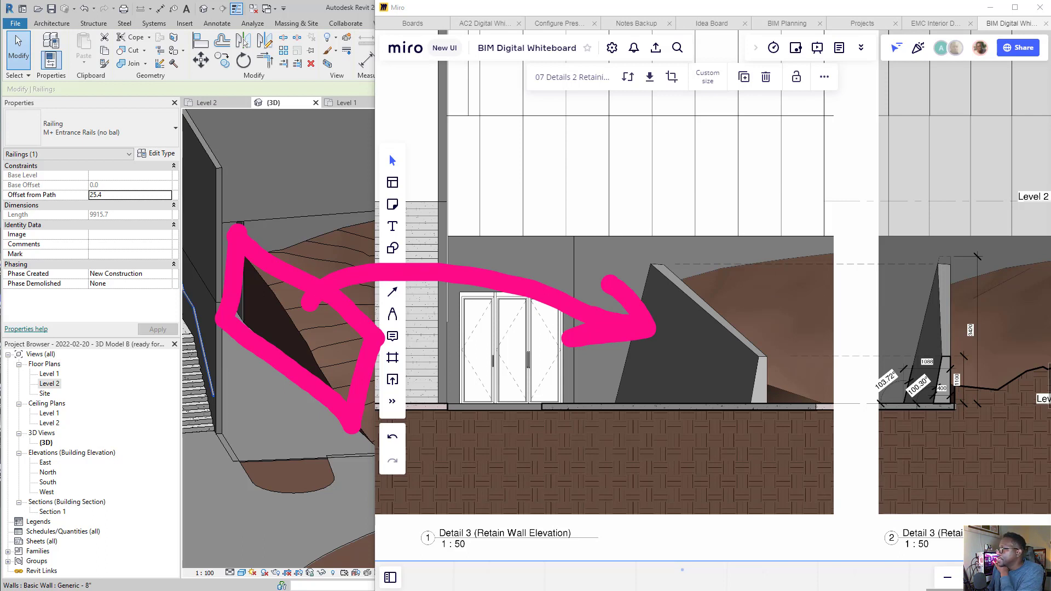
{"action": "key", "text": "ctrl+shift+7"}
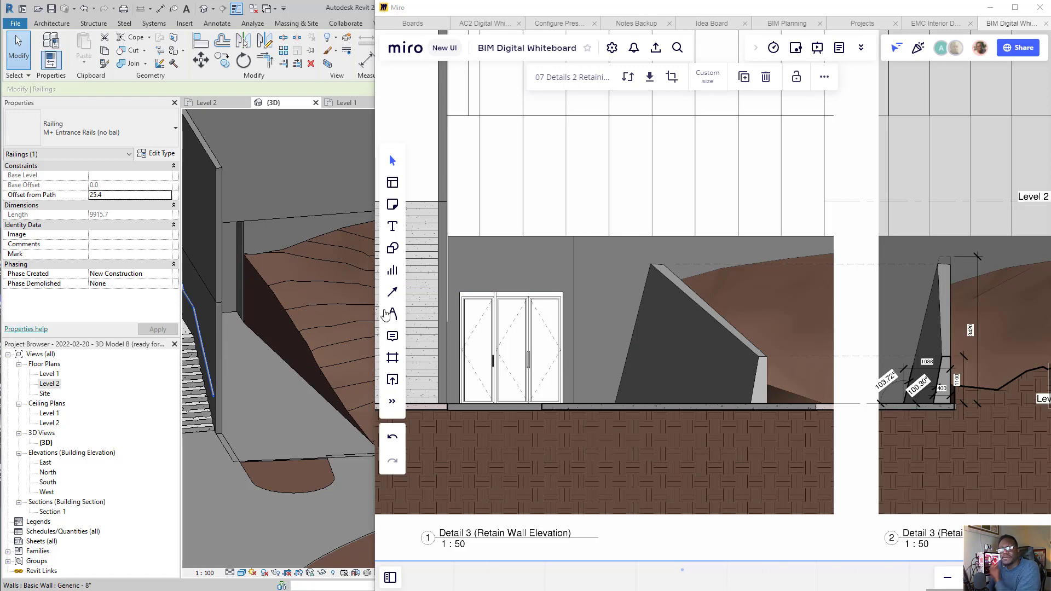
Examine the retaining wall area on the Site Plan - Upper Floor (Construction Drawing) of the Miro board
{"action": "scroll", "coordinate": [879, 334], "scroll_direction": "down", "scroll_amount": 3}
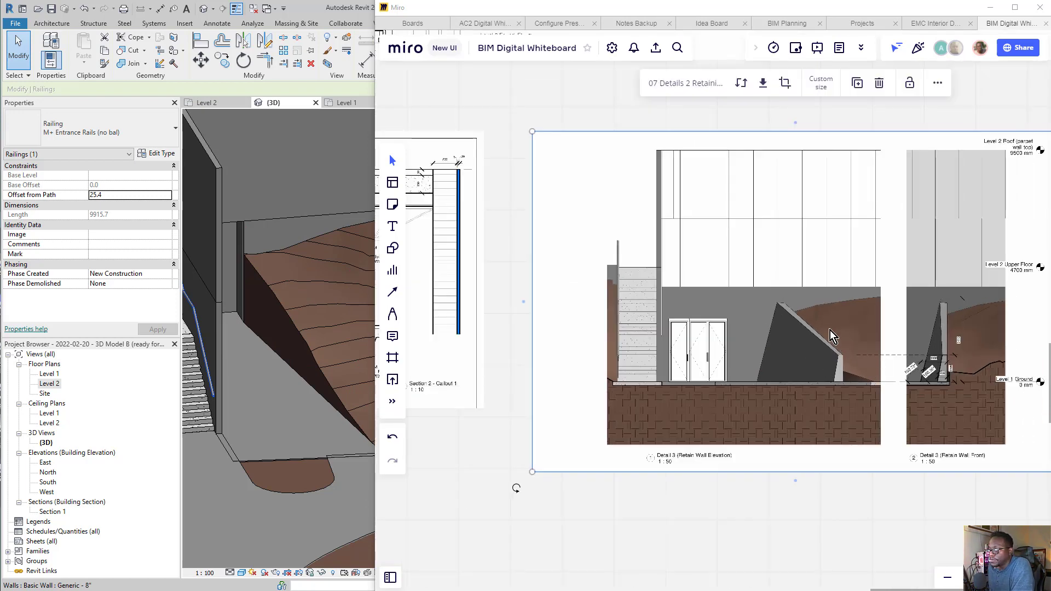
{"action": "scroll", "coordinate": [869, 338], "scroll_direction": "down", "scroll_amount": 10}
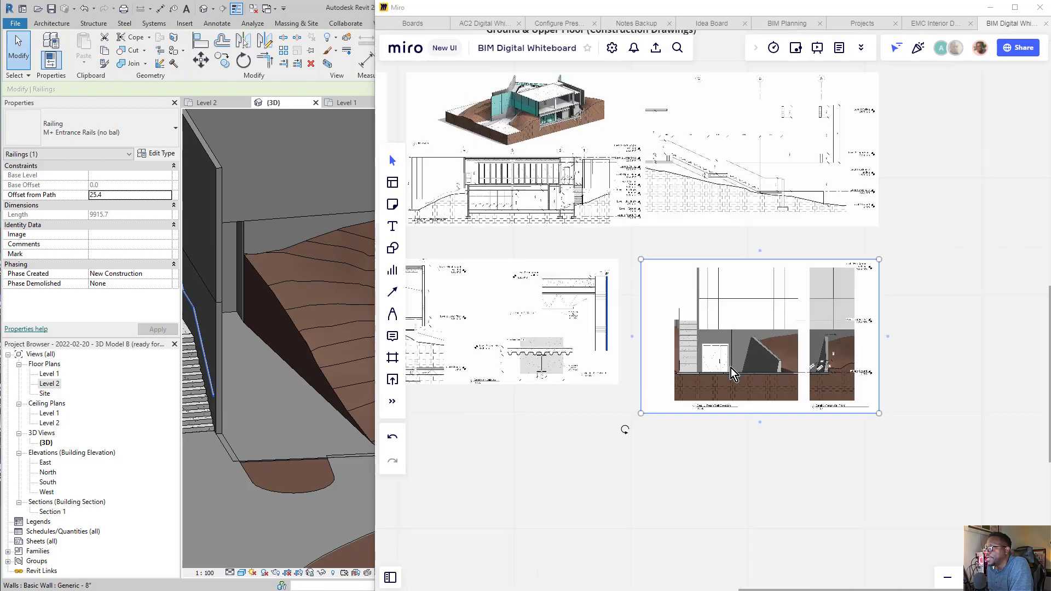
{"action": "scroll", "coordinate": [747, 301], "scroll_direction": "up", "scroll_amount": 5}
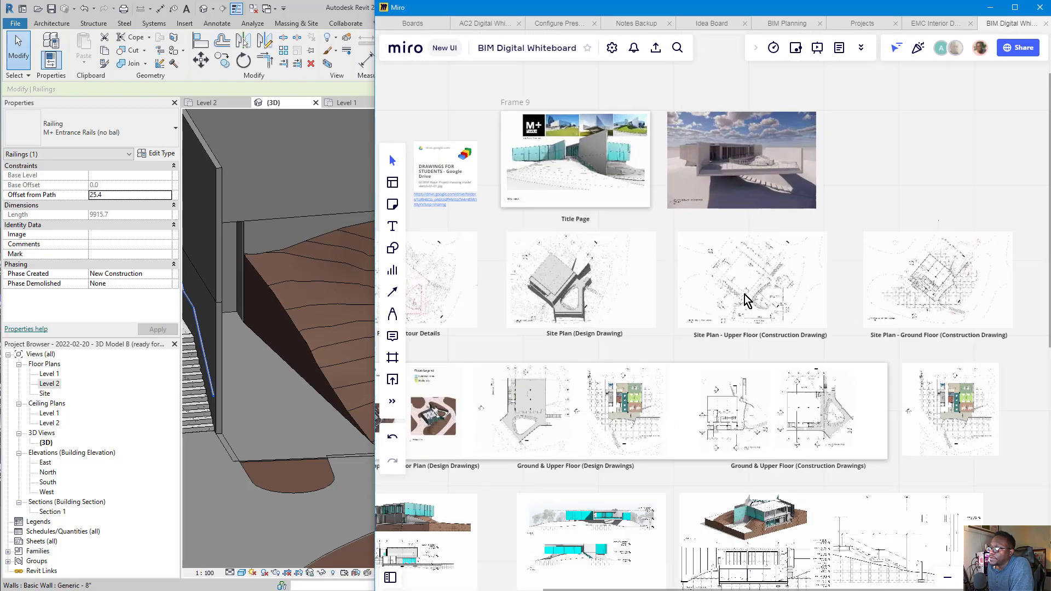
{"action": "scroll", "coordinate": [778, 246], "scroll_direction": "up", "scroll_amount": 3}
{"action": "scroll", "coordinate": [781, 268], "scroll_direction": "up", "scroll_amount": 5}
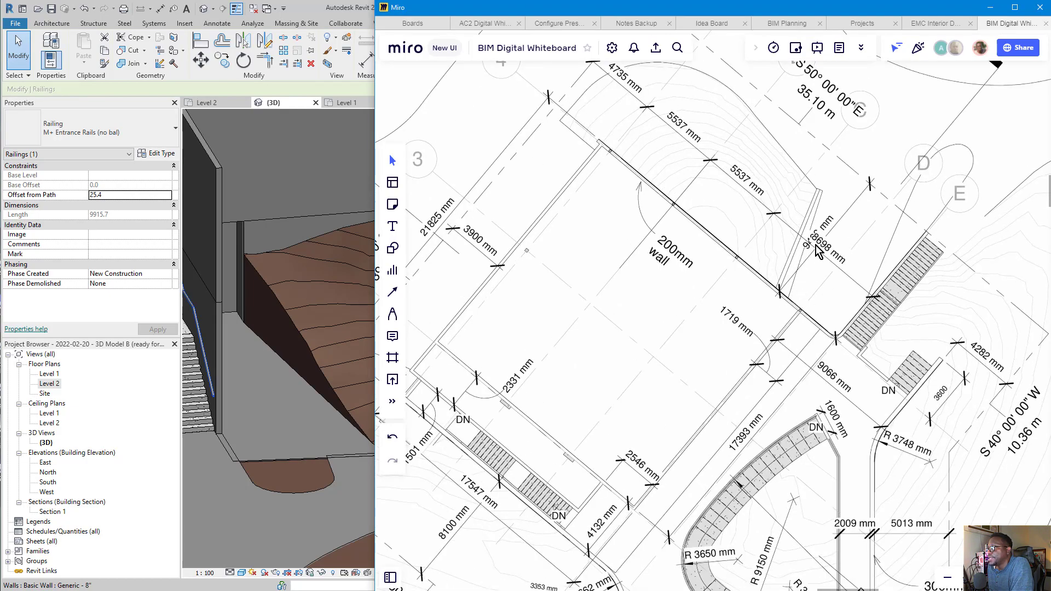
{"action": "scroll", "coordinate": [722, 240], "scroll_direction": "down", "scroll_amount": 6}
Read the retaining wall's plan dimensions and angle on the Site Plan - Ground Floor (Construction Drawing)
{"action": "middle_click_drag", "start_coordinate": [870, 222], "coordinate": [527, 244]}
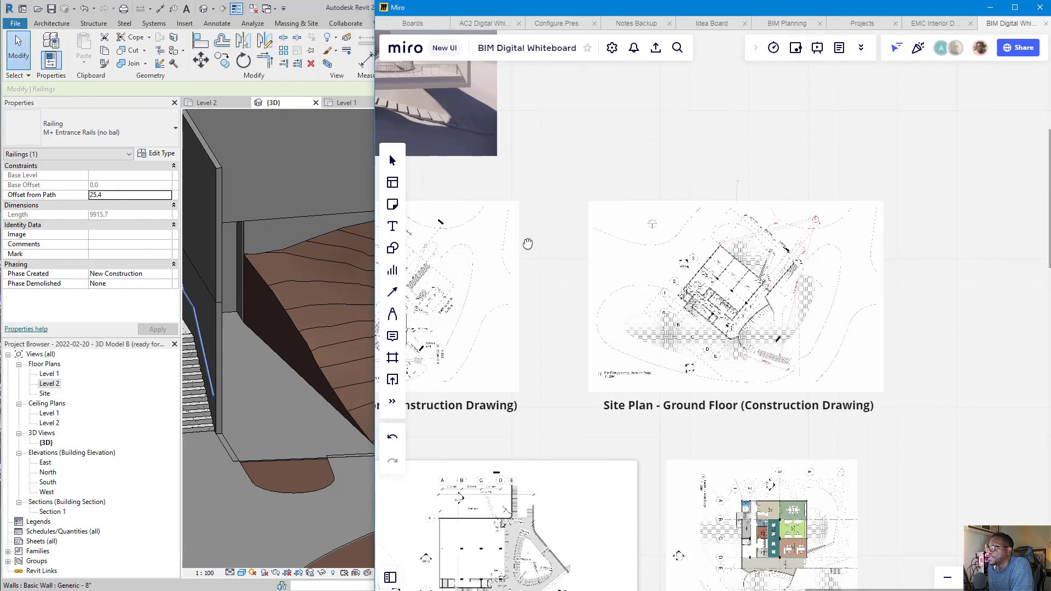
{"action": "scroll", "coordinate": [759, 267], "scroll_direction": "up", "scroll_amount": 2}
{"action": "scroll", "coordinate": [759, 272], "scroll_direction": "up", "scroll_amount": 5}
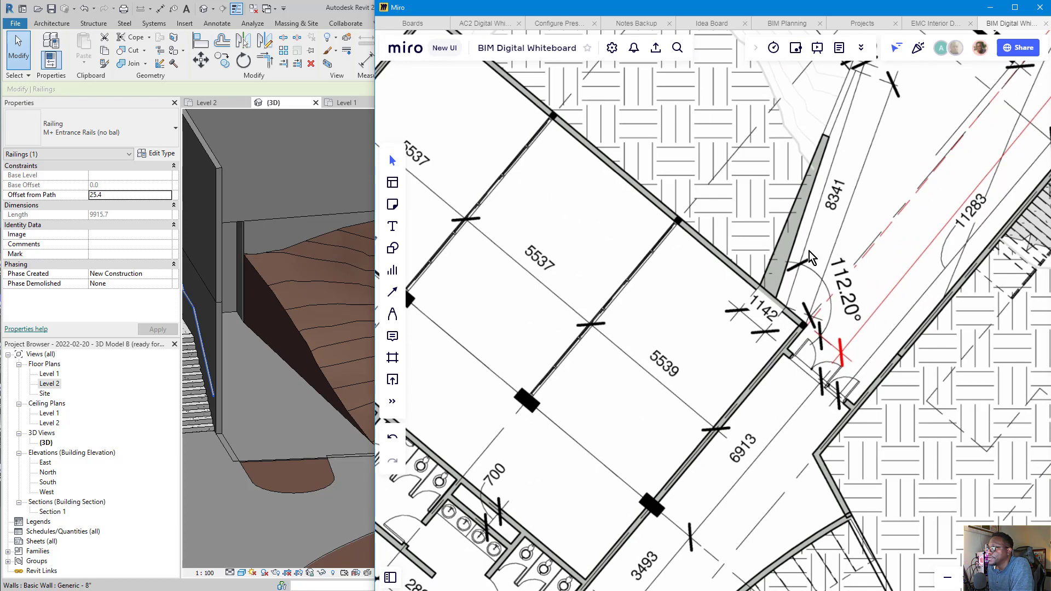
{"action": "scroll", "coordinate": [734, 331], "scroll_direction": "up", "scroll_amount": 2}
{"action": "middle_click_drag", "start_coordinate": [734, 331], "coordinate": [719, 392]}
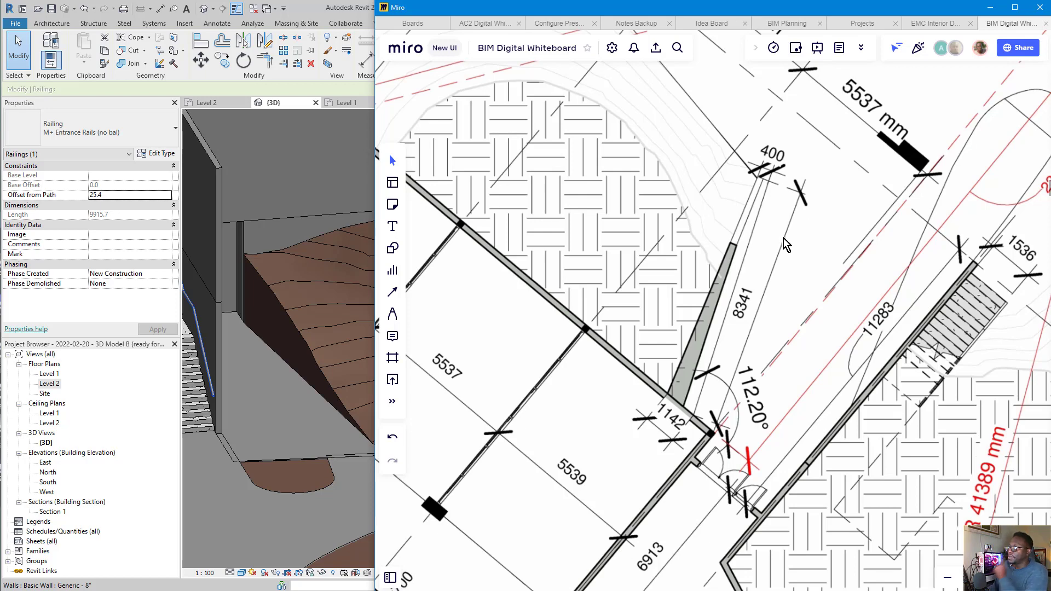
{"action": "scroll", "coordinate": [764, 241], "scroll_direction": "down", "scroll_amount": 1}
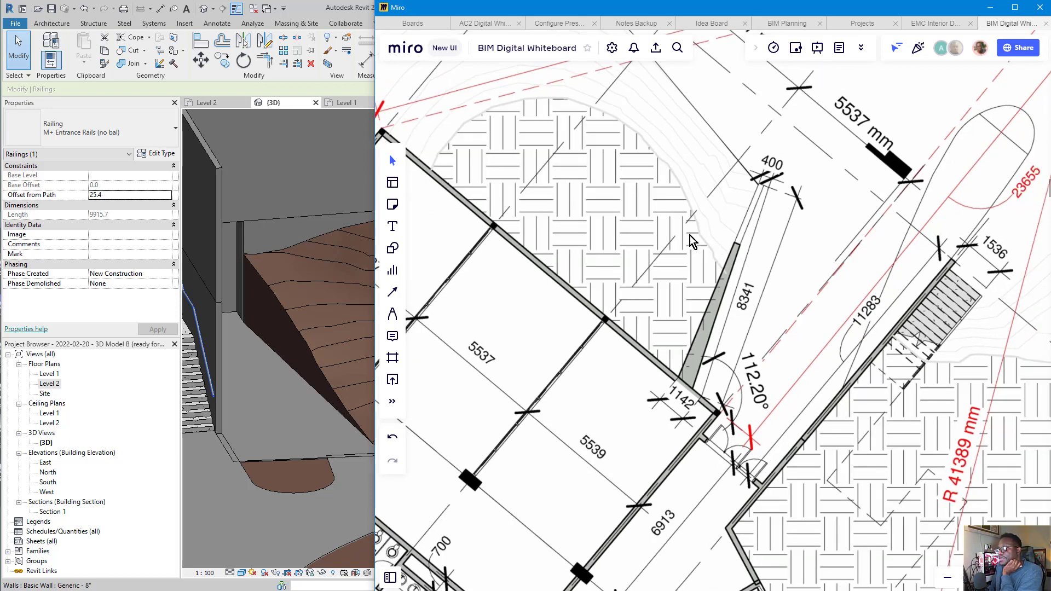
{"action": "scroll", "coordinate": [660, 273], "scroll_direction": "down", "scroll_amount": 10}
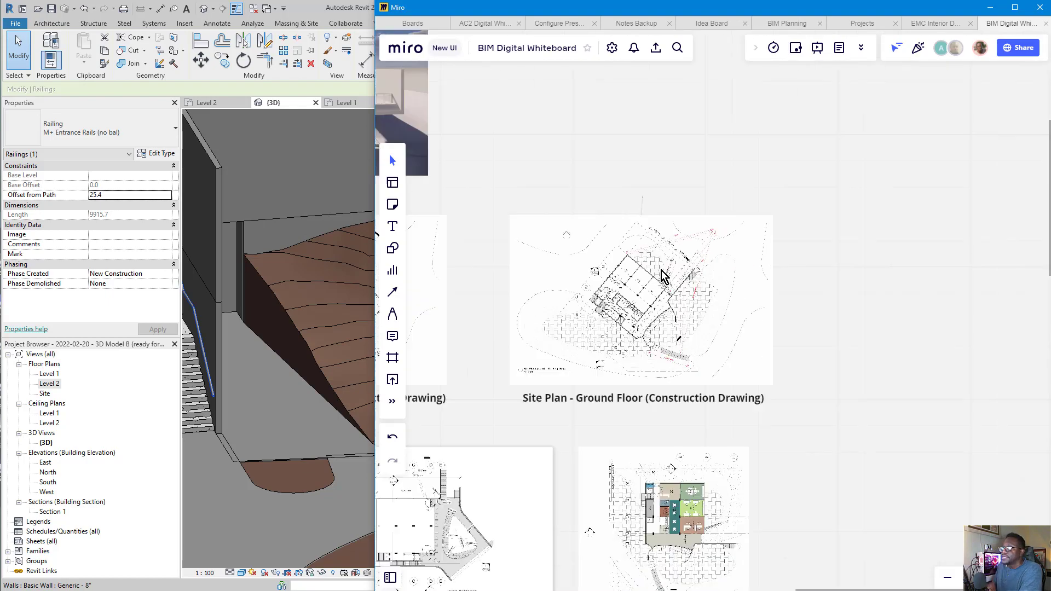
Examine the retaining wall's section detail on the Miro board for its heights, base widths and end angles
{"action": "scroll", "coordinate": [594, 471], "scroll_direction": "down", "scroll_amount": 3}
{"action": "scroll", "coordinate": [705, 411], "scroll_direction": "up", "scroll_amount": 10}
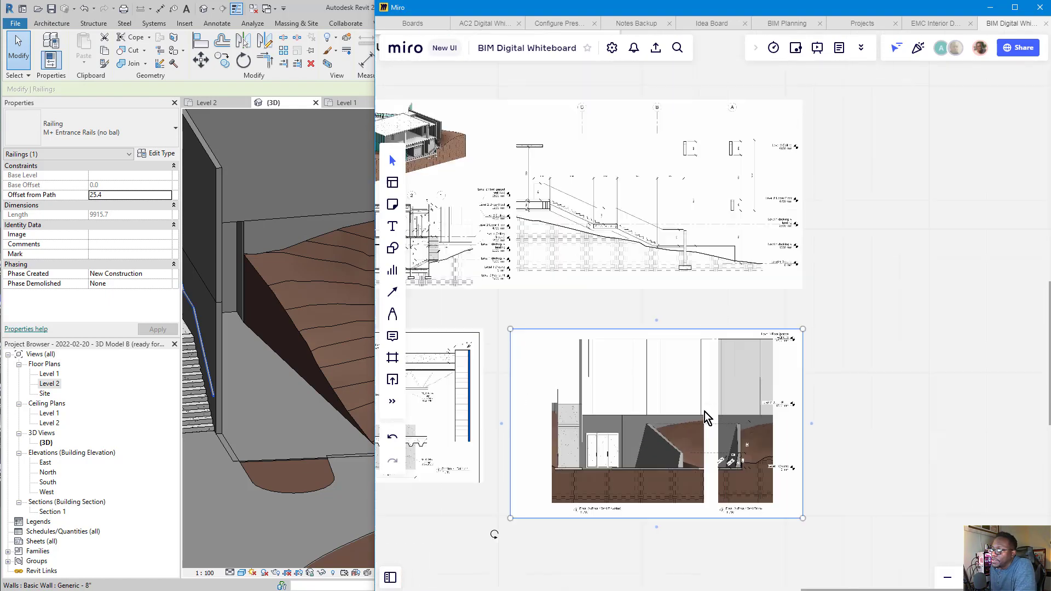
{"action": "scroll", "coordinate": [737, 506], "scroll_direction": "up", "scroll_amount": 4}
{"action": "middle_click_drag", "start_coordinate": [716, 438], "coordinate": [615, 483]}
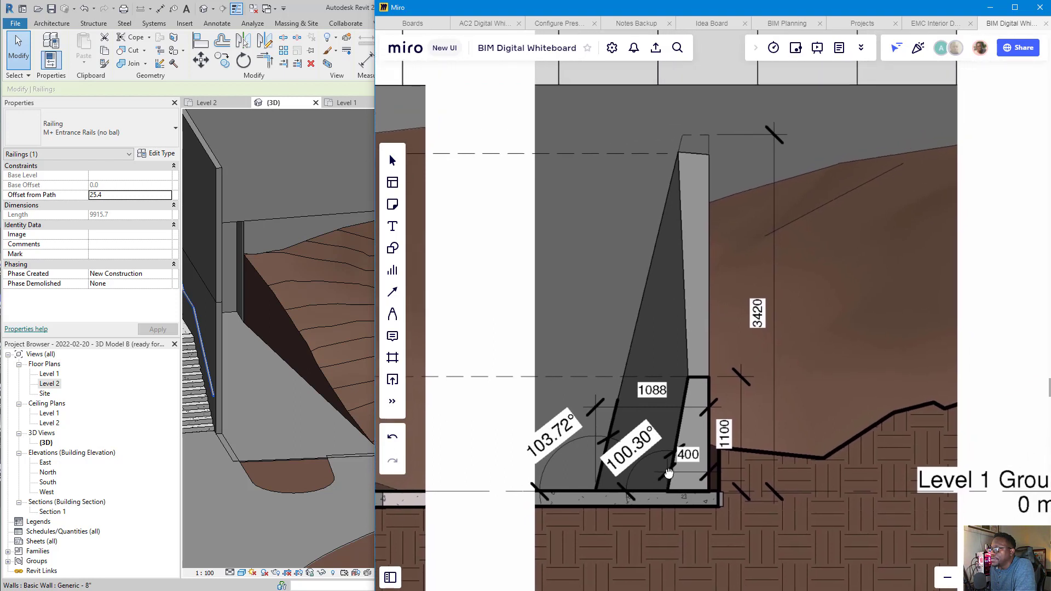
{"action": "key", "text": "p"}
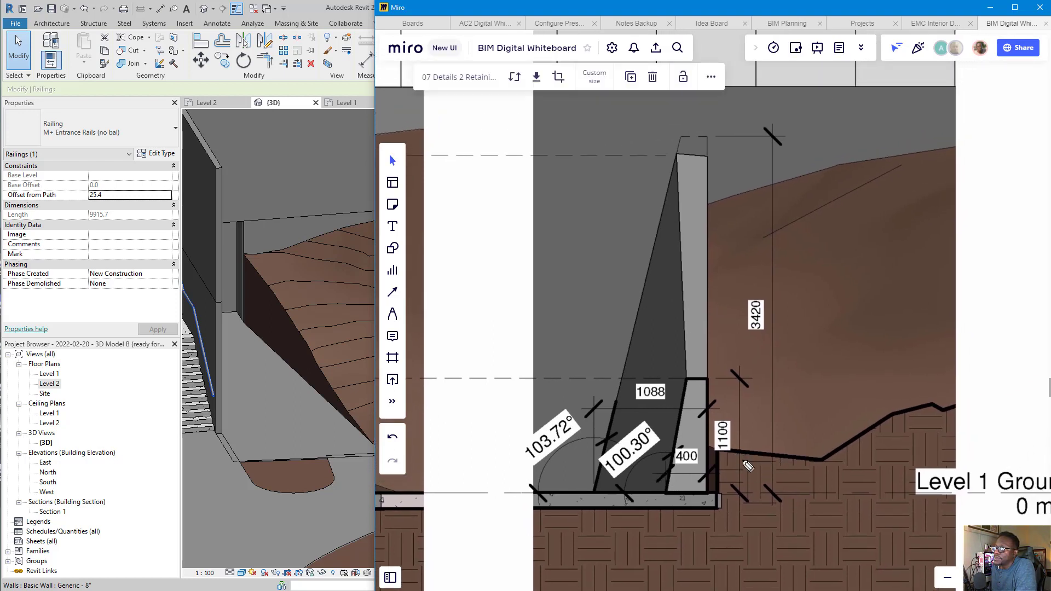
{"action": "mouse_move", "coordinate": [789, 496]}
{"action": "left_mouse_down"}
{"action": "mouse_move", "coordinate": [774, 122]}
{"action": "mouse_move", "coordinate": [444, 405]}
{"action": "left_mouse_up"}
{"action": "left_click_drag", "start_coordinate": [448, 469], "coordinate": [762, 346]}
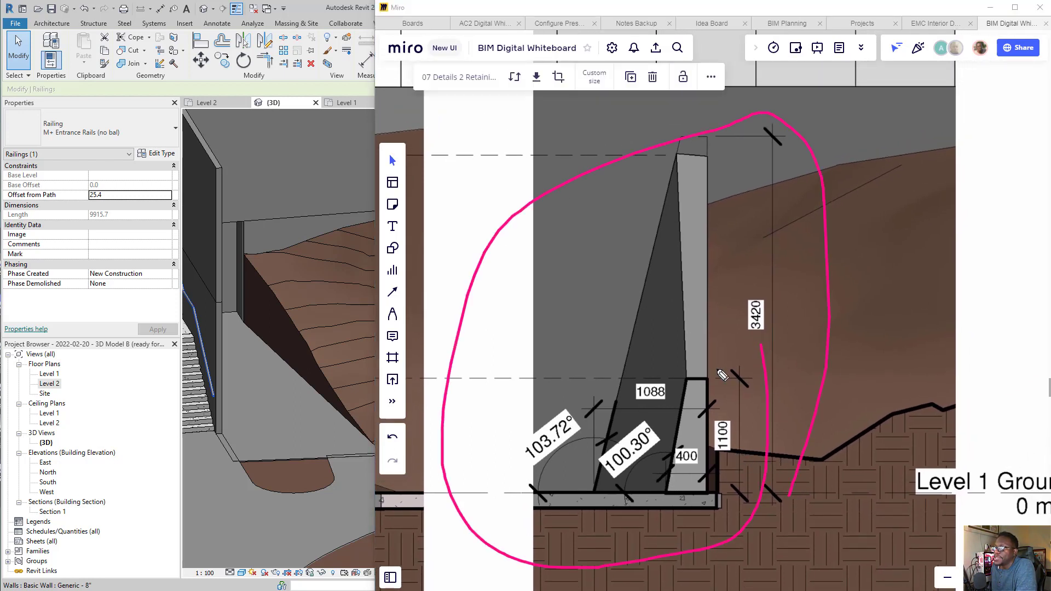
{"action": "mouse_move", "coordinate": [519, 285]}
{"action": "left_mouse_down"}
{"action": "mouse_move", "coordinate": [667, 303]}
{"action": "mouse_move", "coordinate": [612, 323]}
{"action": "left_mouse_up"}
{"action": "left_click_drag", "start_coordinate": [602, 260], "coordinate": [640, 300]}
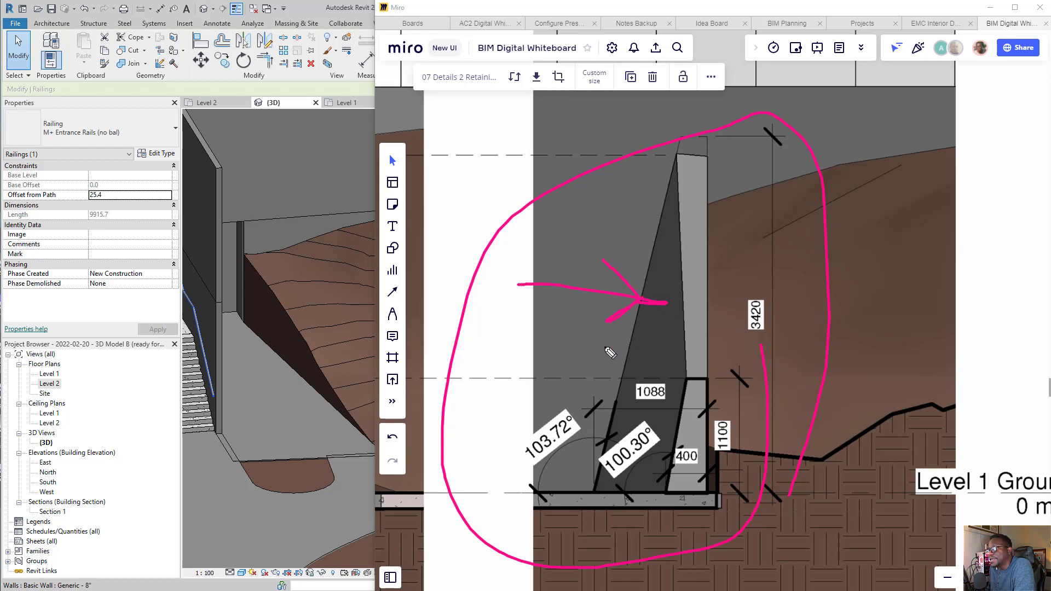
{"action": "mouse_move", "coordinate": [512, 369]}
{"action": "left_mouse_down"}
{"action": "mouse_move", "coordinate": [682, 409]}
{"action": "mouse_move", "coordinate": [648, 407]}
{"action": "left_mouse_up"}
{"action": "mouse_move", "coordinate": [649, 406]}
{"action": "left_mouse_down"}
{"action": "mouse_move", "coordinate": [675, 404]}
{"action": "mouse_move", "coordinate": [662, 371]}
{"action": "left_mouse_up"}
{"action": "mouse_move", "coordinate": [639, 465]}
{"action": "left_mouse_down"}
{"action": "mouse_move", "coordinate": [620, 427]}
{"action": "mouse_move", "coordinate": [617, 456]}
{"action": "left_mouse_up"}
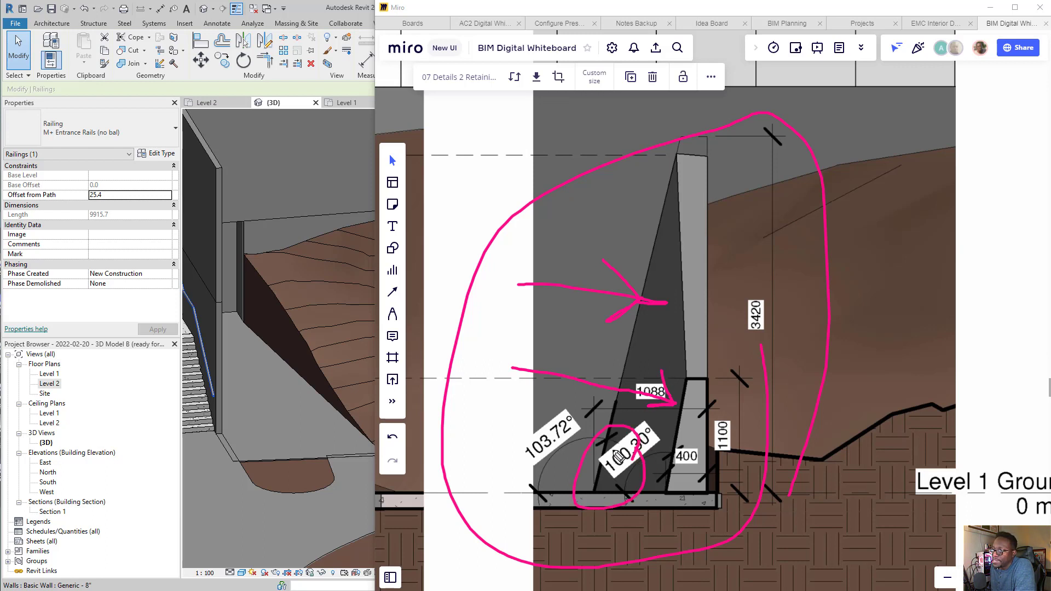
{"action": "left_click_drag", "start_coordinate": [534, 381], "coordinate": [547, 430]}
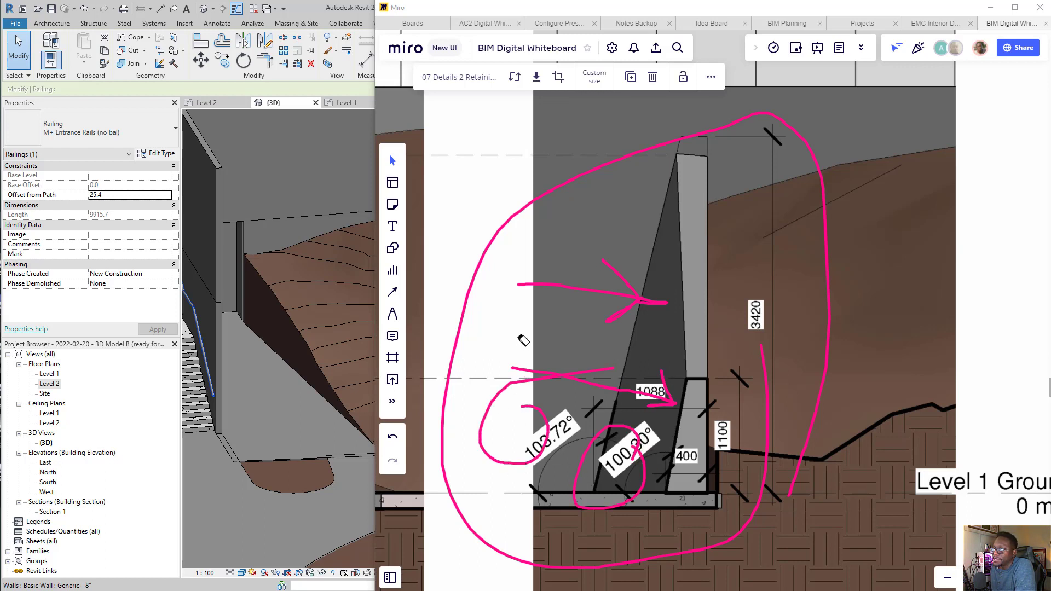
{"action": "mouse_move", "coordinate": [519, 337]}
{"action": "left_mouse_down"}
{"action": "mouse_move", "coordinate": [581, 445]}
{"action": "mouse_move", "coordinate": [628, 235]}
{"action": "mouse_move", "coordinate": [734, 343]}
{"action": "left_mouse_up"}
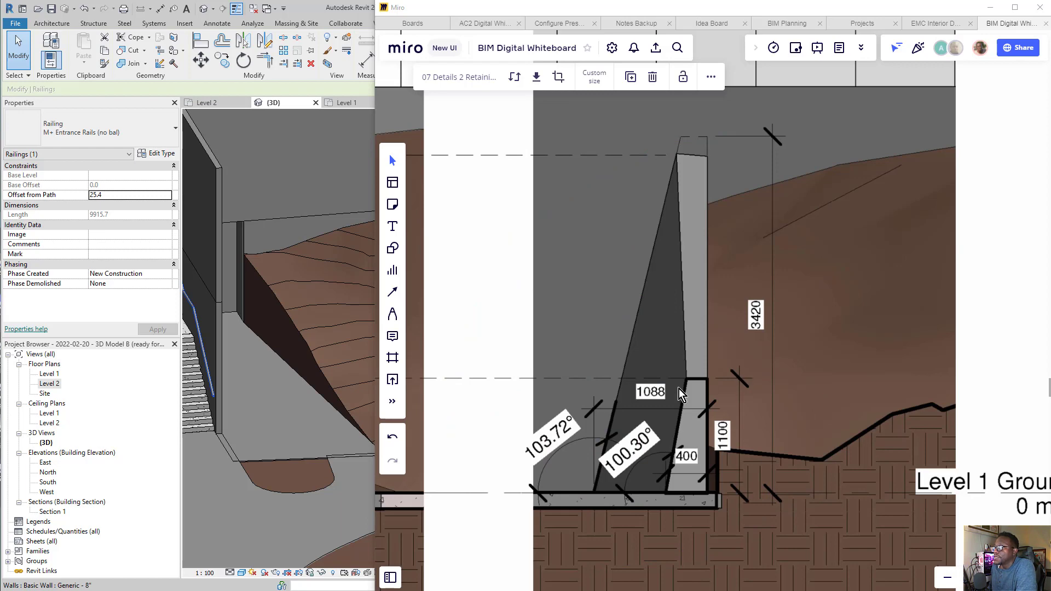
Switch back to Revit and inspect the exposed terrain edge beside the entrance stair wall in the 3D view
{"action": "scroll", "coordinate": [244, 329], "scroll_direction": "down", "scroll_amount": 4}
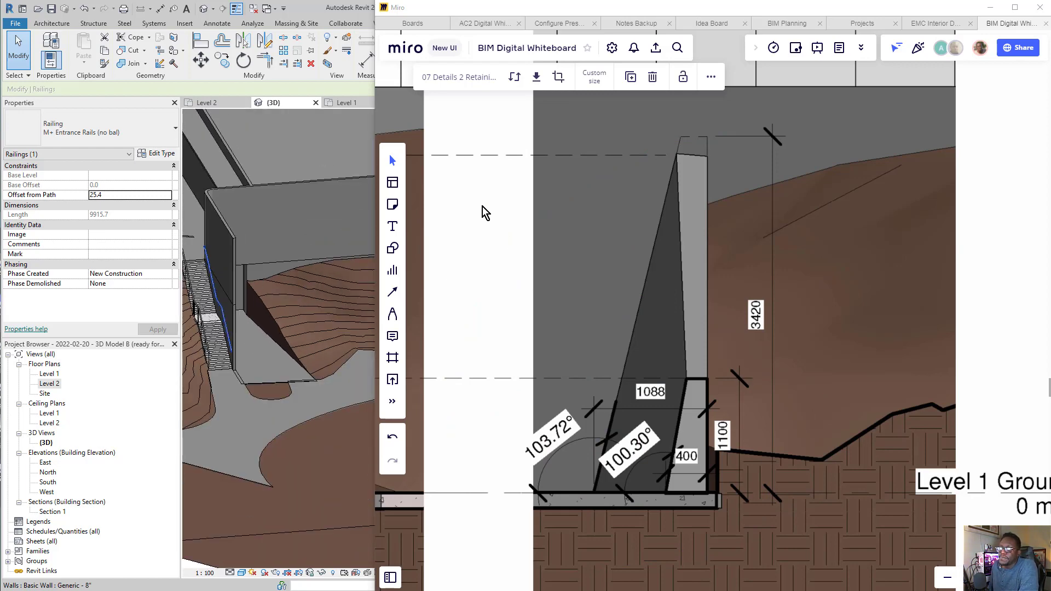
{"action": "left_click", "coordinate": [338, 161]}
{"action": "scroll", "coordinate": [941, 364], "scroll_direction": "down", "scroll_amount": 5}
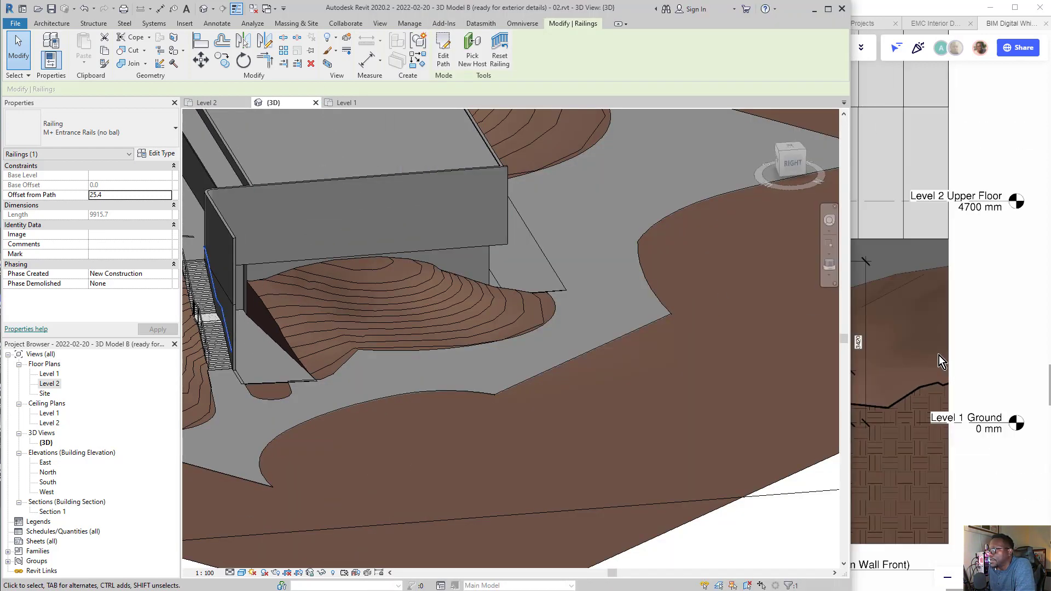
{"action": "scroll", "coordinate": [890, 370], "scroll_direction": "up", "scroll_amount": 2}
{"action": "scroll", "coordinate": [991, 379], "scroll_direction": "down", "scroll_amount": 3}
{"action": "scroll", "coordinate": [942, 362], "scroll_direction": "up", "scroll_amount": 6}
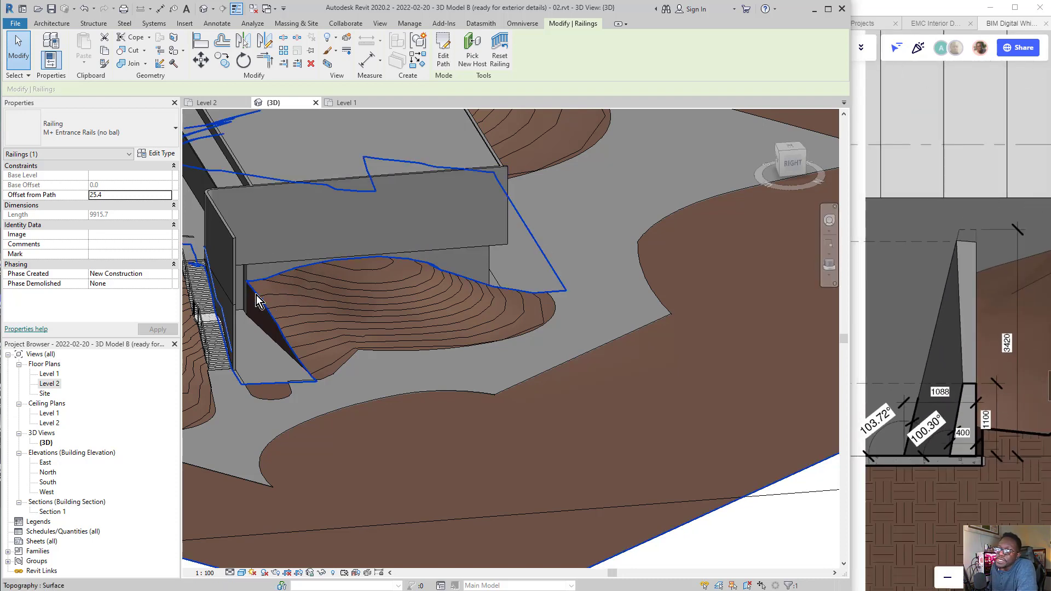
{"action": "scroll", "coordinate": [256, 295], "scroll_direction": "up", "scroll_amount": 5}
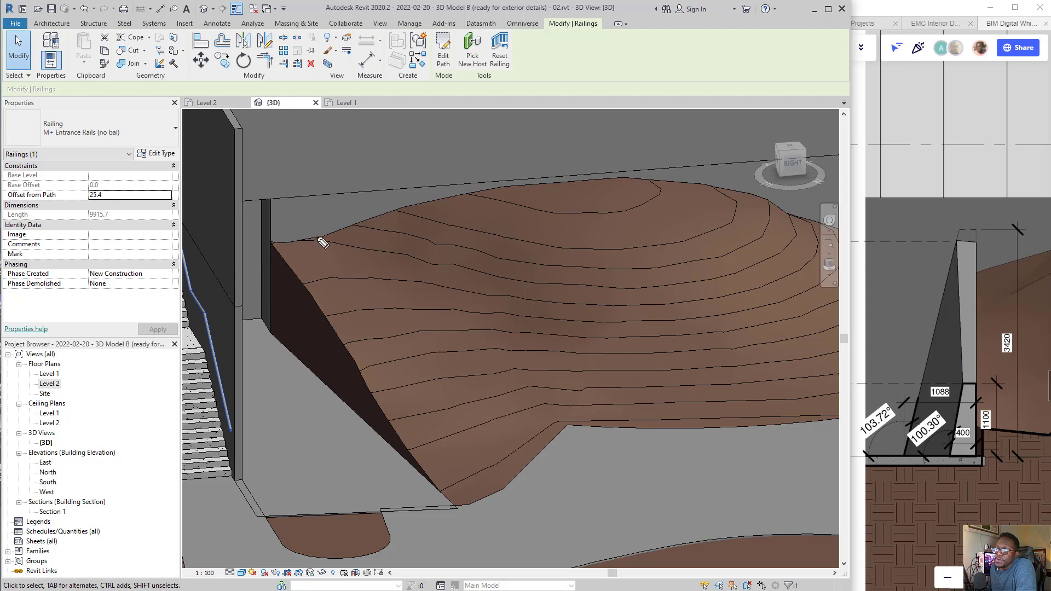
{"action": "mouse_move", "coordinate": [289, 235]}
{"action": "left_mouse_down"}
{"action": "mouse_move", "coordinate": [252, 328]}
{"action": "mouse_move", "coordinate": [300, 330]}
{"action": "mouse_move", "coordinate": [291, 235]}
{"action": "mouse_move", "coordinate": [277, 235]}
{"action": "mouse_move", "coordinate": [268, 296]}
{"action": "left_mouse_up"}
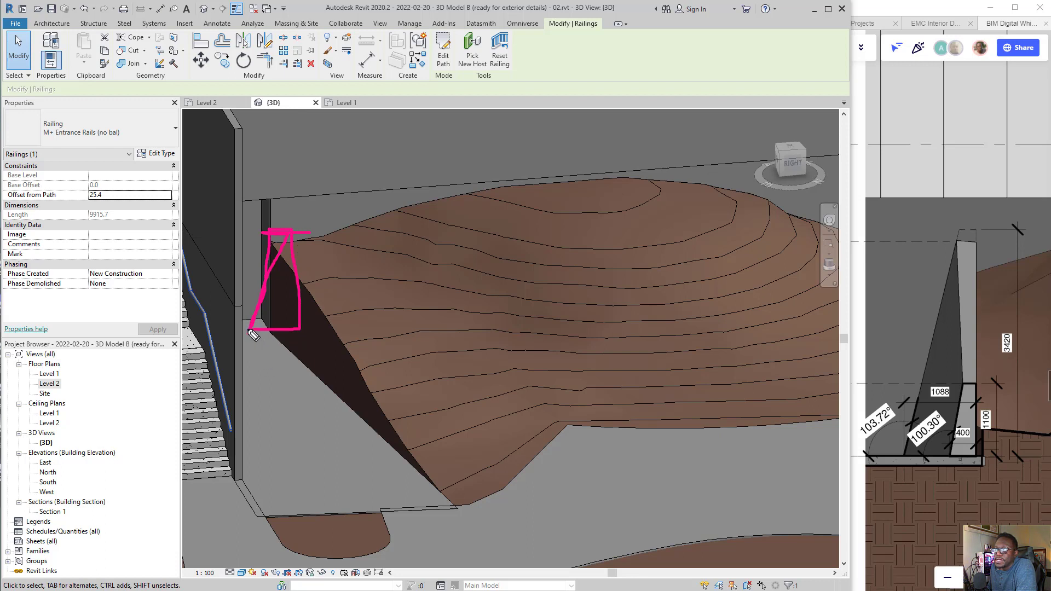
{"action": "left_click_drag", "start_coordinate": [249, 332], "coordinate": [415, 469]}
{"action": "mouse_move", "coordinate": [263, 224]}
{"action": "left_mouse_down"}
{"action": "mouse_move", "coordinate": [289, 280]}
{"action": "mouse_move", "coordinate": [381, 396]}
{"action": "mouse_move", "coordinate": [403, 461]}
{"action": "mouse_move", "coordinate": [428, 470]}
{"action": "left_mouse_up"}
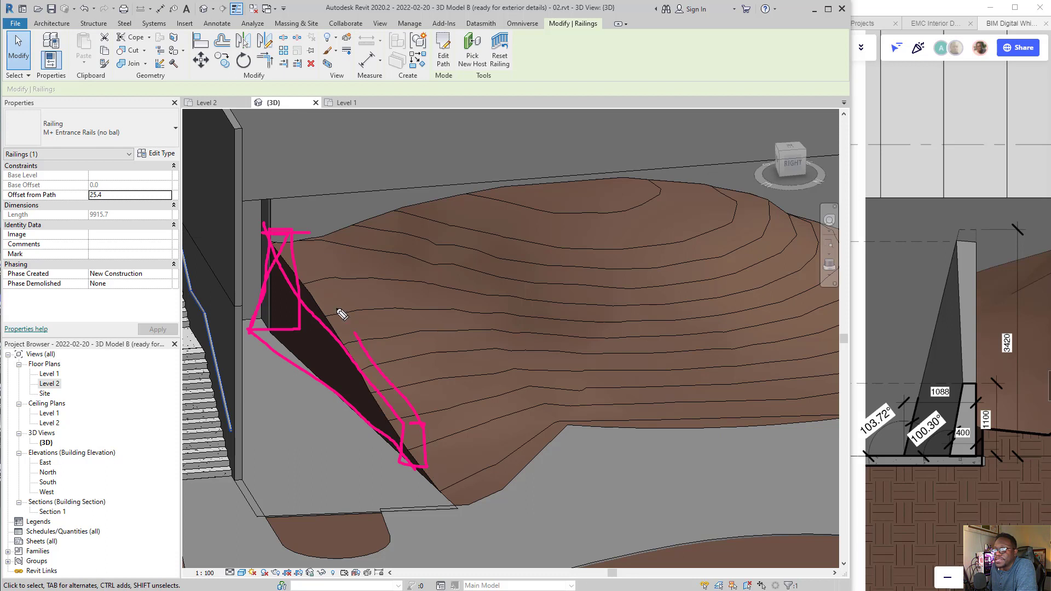
{"action": "left_click_drag", "start_coordinate": [269, 237], "coordinate": [392, 426]}
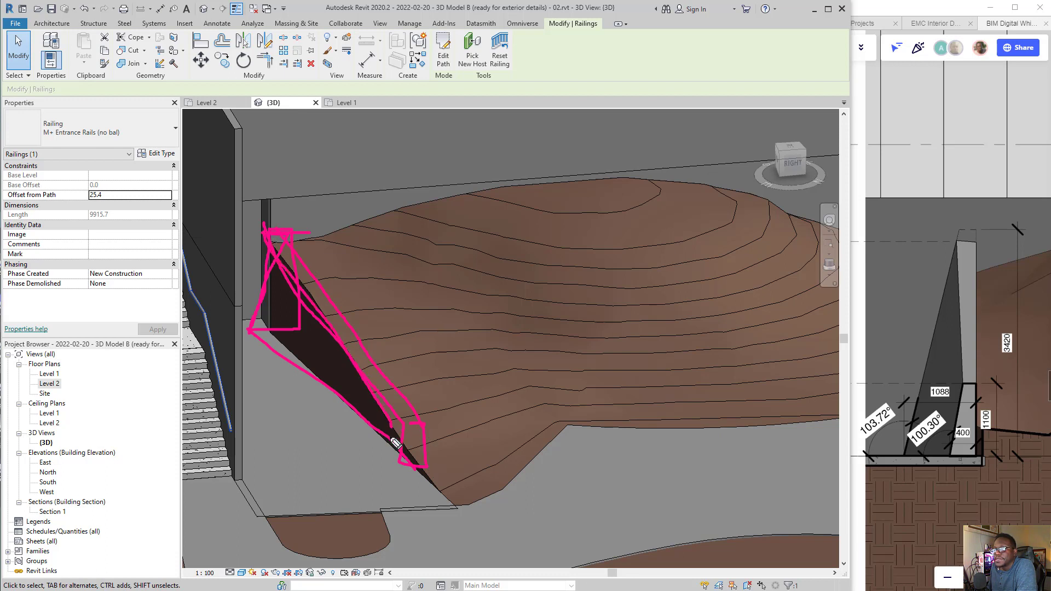
{"action": "mouse_move", "coordinate": [281, 372]}
{"action": "left_mouse_down"}
{"action": "mouse_move", "coordinate": [244, 331]}
{"action": "mouse_move", "coordinate": [276, 238]}
{"action": "left_mouse_up"}
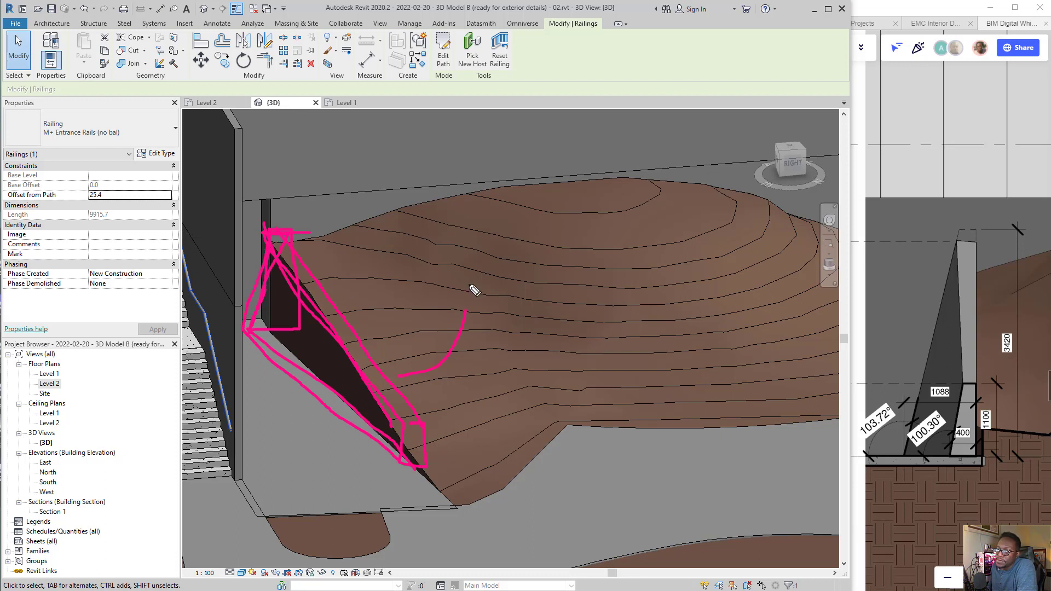
{"action": "left_click_drag", "start_coordinate": [474, 290], "coordinate": [458, 299]}
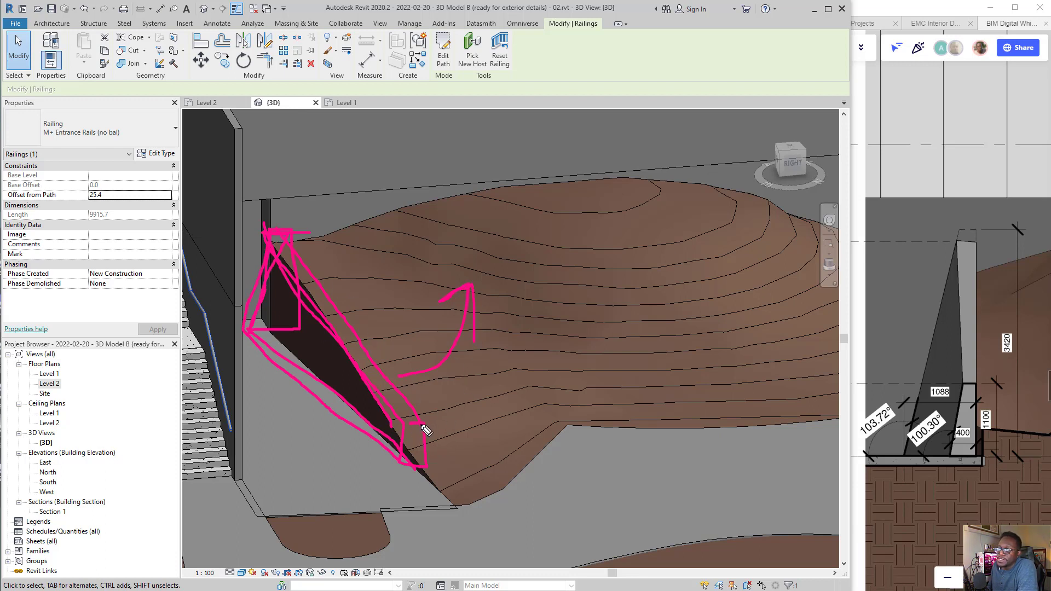
{"action": "mouse_move", "coordinate": [274, 241]}
{"action": "left_mouse_down"}
{"action": "mouse_move", "coordinate": [542, 386]}
{"action": "mouse_move", "coordinate": [552, 452]}
{"action": "mouse_move", "coordinate": [279, 306]}
{"action": "left_mouse_up"}
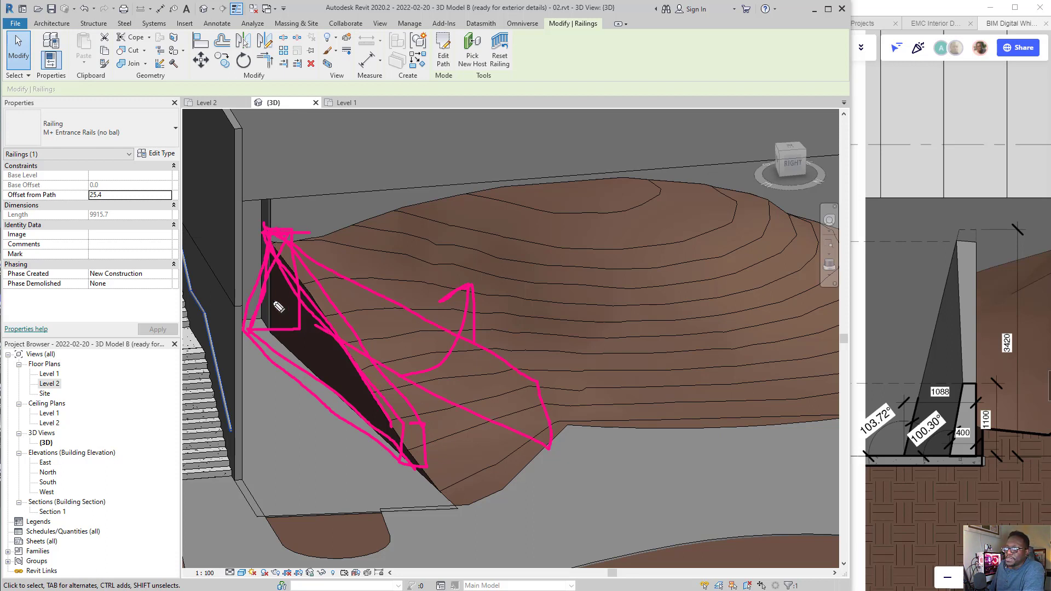
{"action": "key", "text": "ctrl+shift+5"}
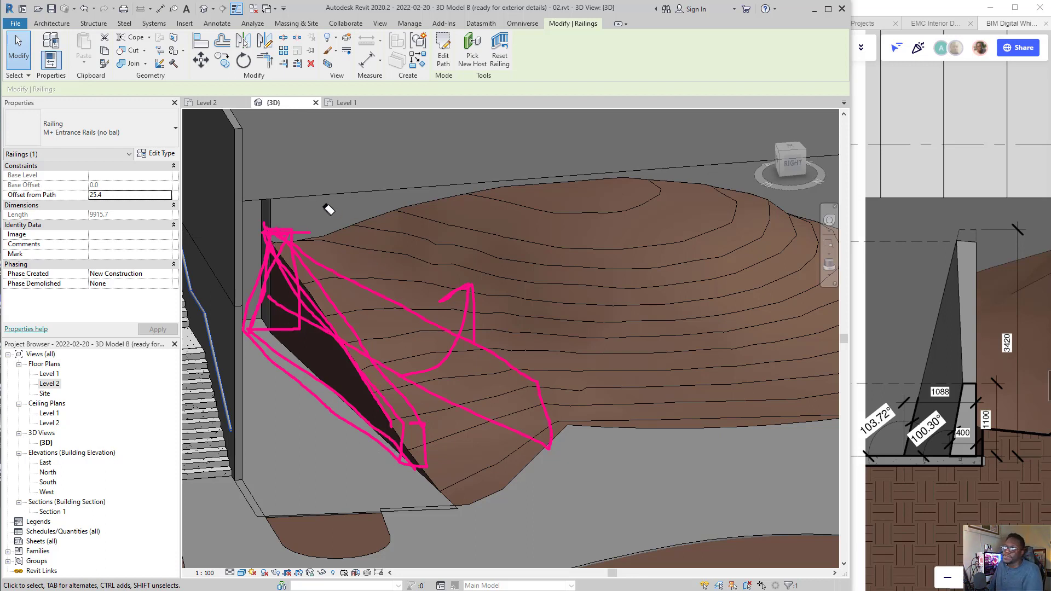
{"action": "mouse_move", "coordinate": [327, 207]}
{"action": "left_mouse_down"}
{"action": "mouse_move", "coordinate": [499, 300]}
{"action": "mouse_move", "coordinate": [266, 327]}
{"action": "mouse_move", "coordinate": [230, 321]}
{"action": "left_mouse_up"}
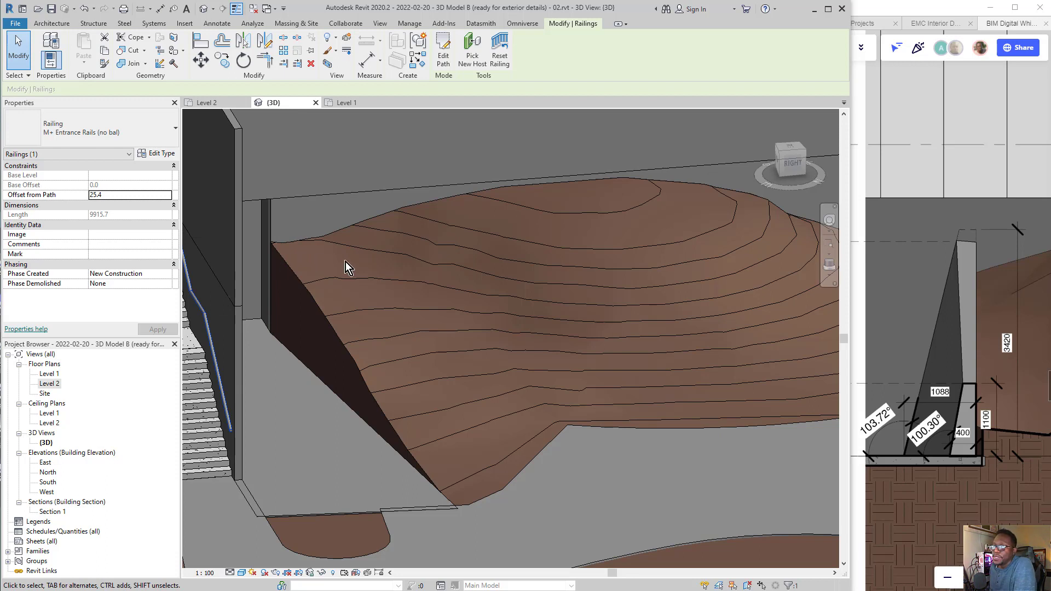
{"action": "key", "text": "ctrl+shift+3"}
{"action": "mouse_move", "coordinate": [304, 230]}
{"action": "left_mouse_down"}
{"action": "mouse_move", "coordinate": [280, 332]}
{"action": "mouse_move", "coordinate": [319, 331]}
{"action": "mouse_move", "coordinate": [324, 249]}
{"action": "mouse_move", "coordinate": [322, 224]}
{"action": "mouse_move", "coordinate": [304, 221]}
{"action": "left_mouse_up"}
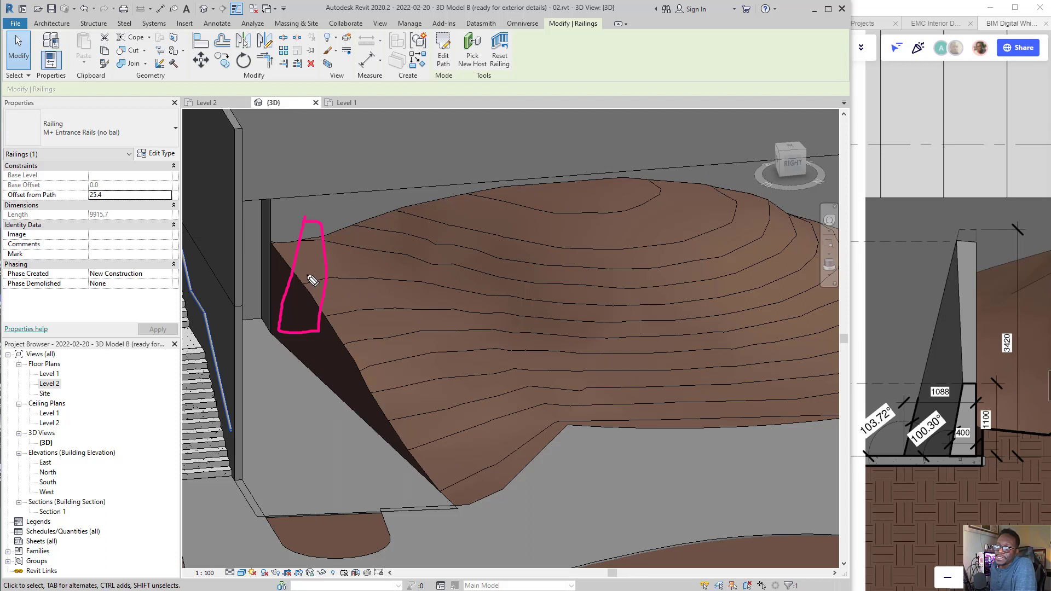
{"action": "key", "text": "ctrl+shift+5"}
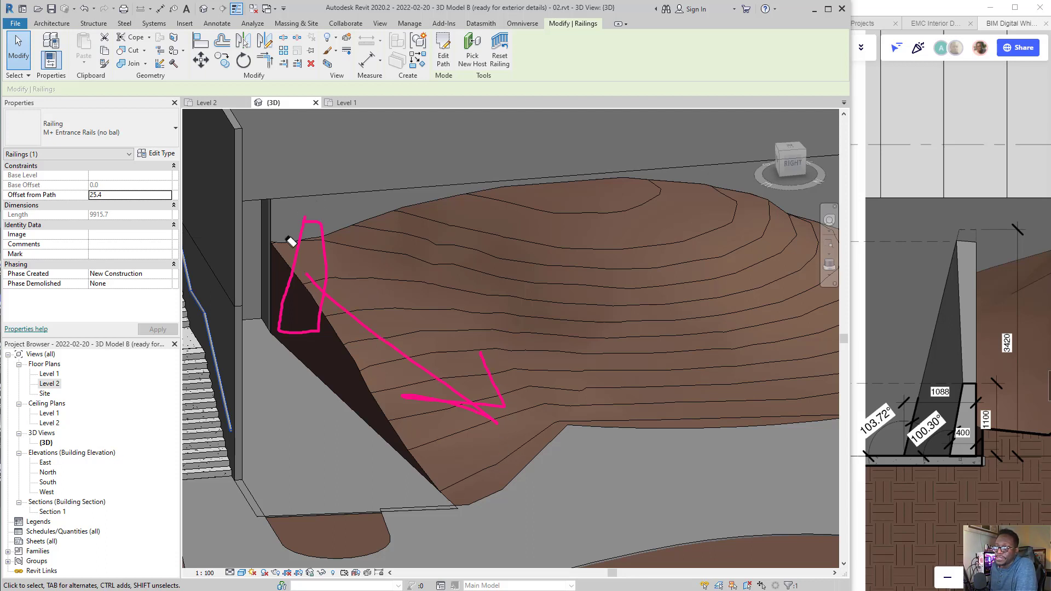
{"action": "left_click_drag", "start_coordinate": [287, 238], "coordinate": [563, 392]}
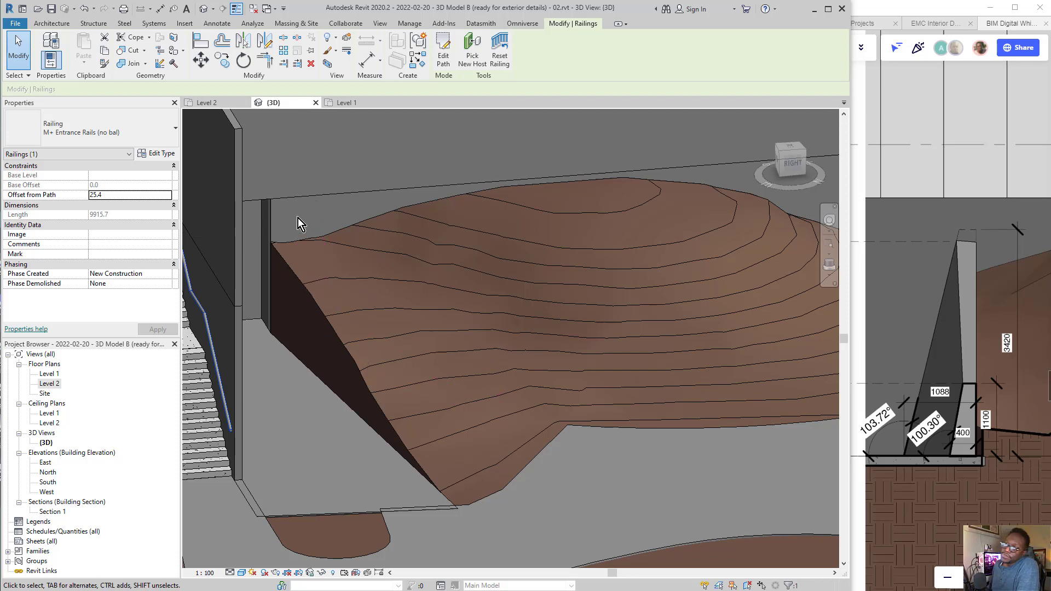
Set the work plane by picking the face of the building wall behind the terrain mound, where the retaining wall starts
{"action": "left_click", "coordinate": [52, 23]}
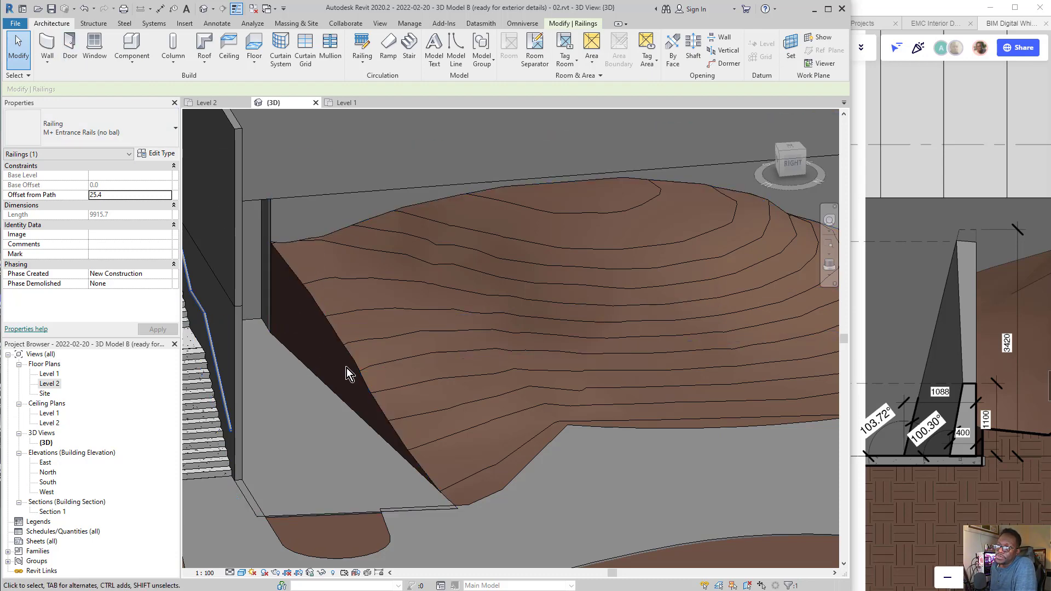
{"action": "left_click_drag", "start_coordinate": [300, 359], "coordinate": [297, 219]}
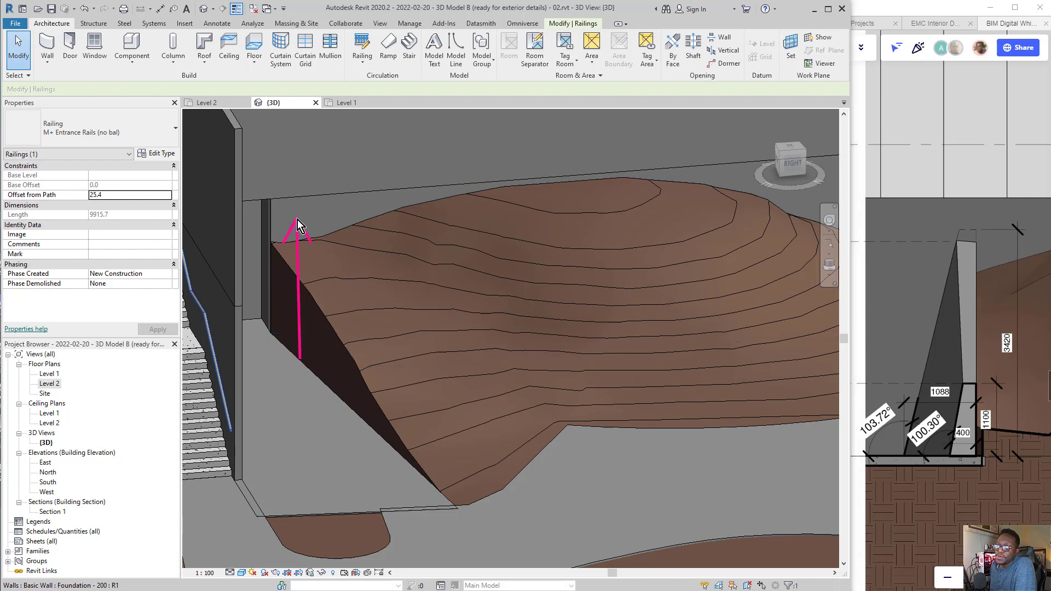
{"action": "mouse_move", "coordinate": [474, 459]}
{"action": "left_mouse_down"}
{"action": "mouse_move", "coordinate": [676, 138]}
{"action": "mouse_move", "coordinate": [784, 48]}
{"action": "left_mouse_up"}
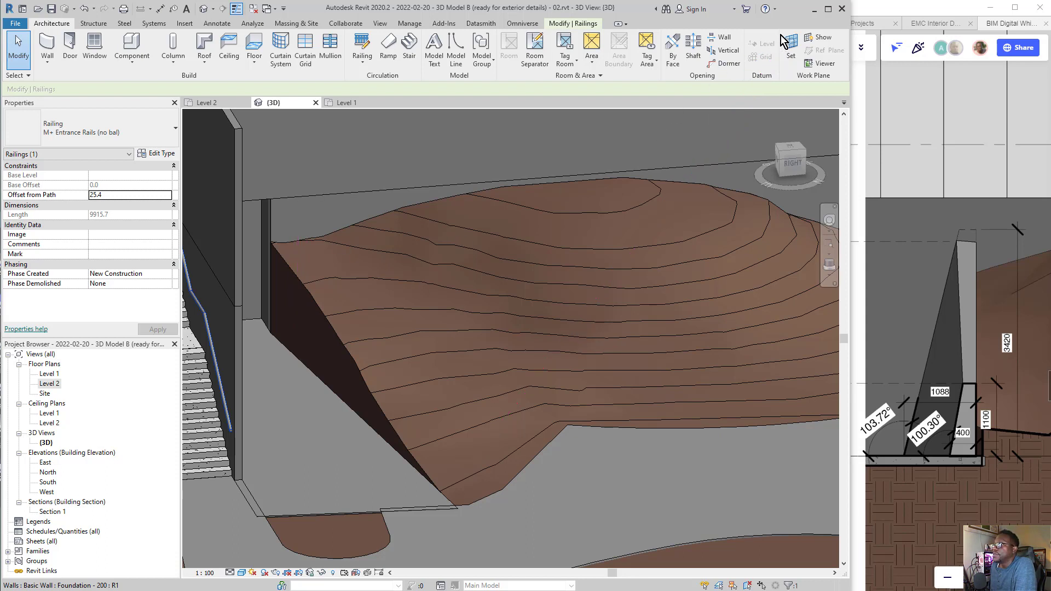
{"action": "left_click", "coordinate": [792, 45]}
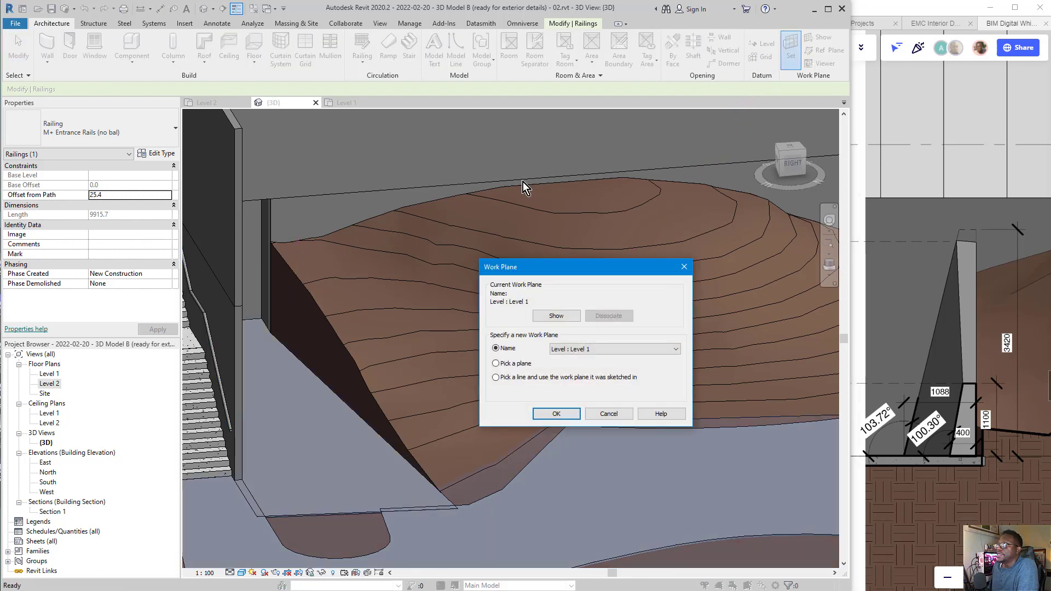
{"action": "mouse_move", "coordinate": [470, 519]}
{"action": "left_mouse_down"}
{"action": "mouse_move", "coordinate": [507, 376]}
{"action": "mouse_move", "coordinate": [314, 215]}
{"action": "left_mouse_up"}
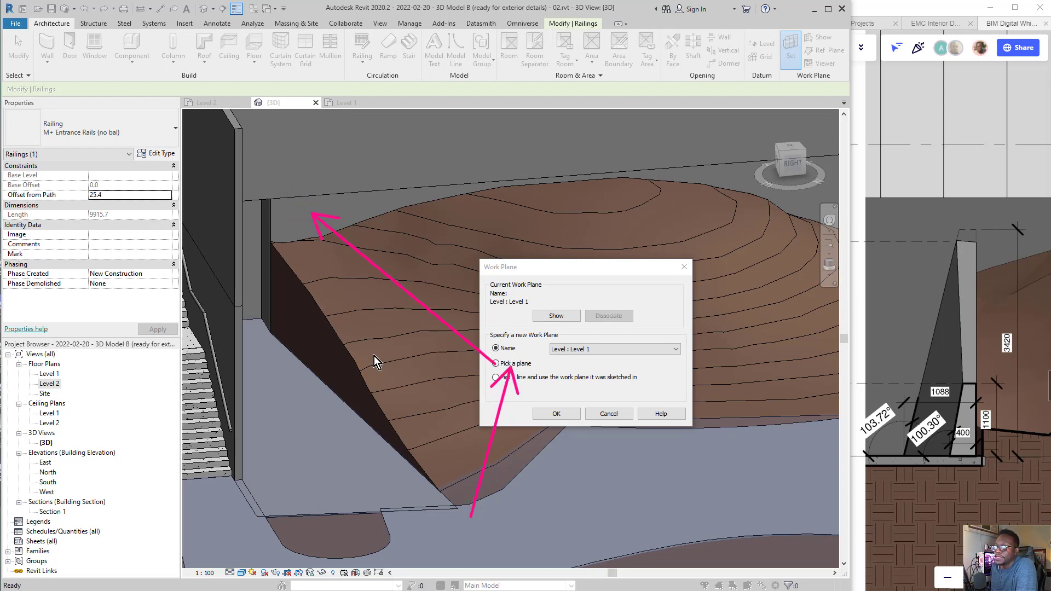
{"action": "left_click_drag", "start_coordinate": [430, 284], "coordinate": [563, 472]}
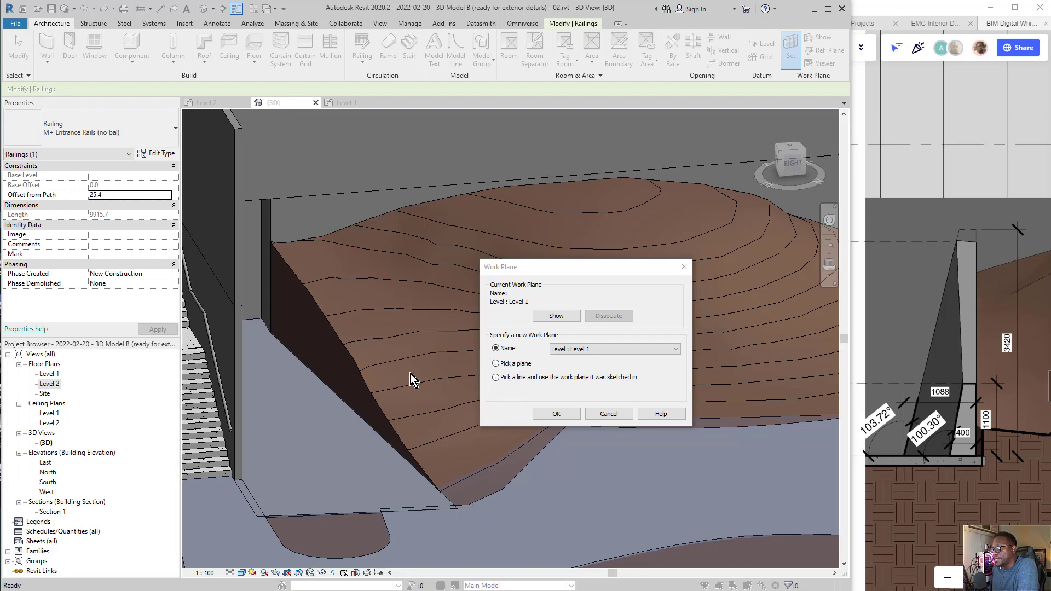
{"action": "left_click", "coordinate": [495, 364]}
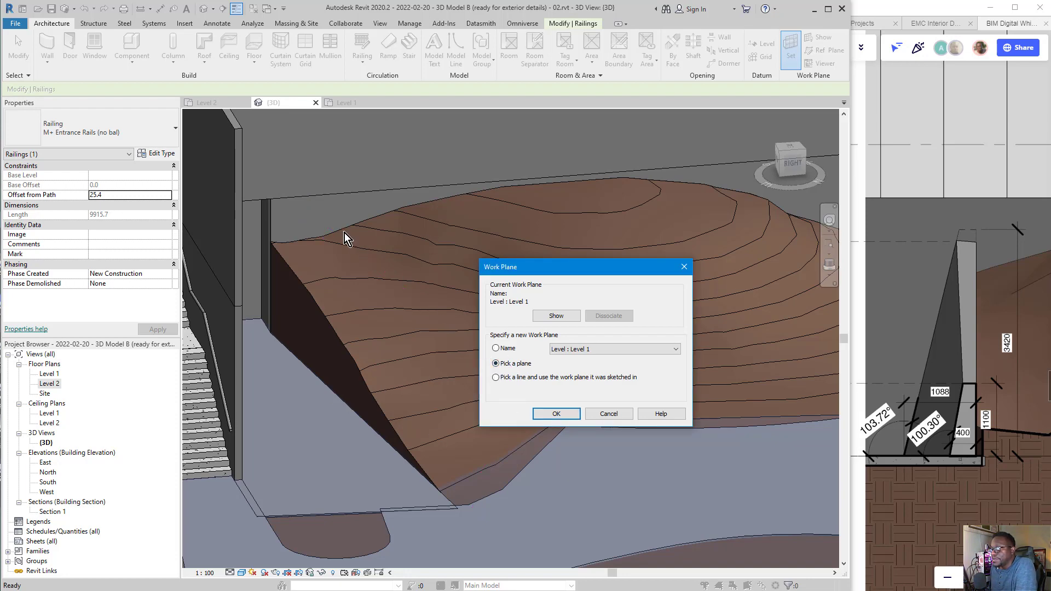
{"action": "left_click", "coordinate": [566, 419]}
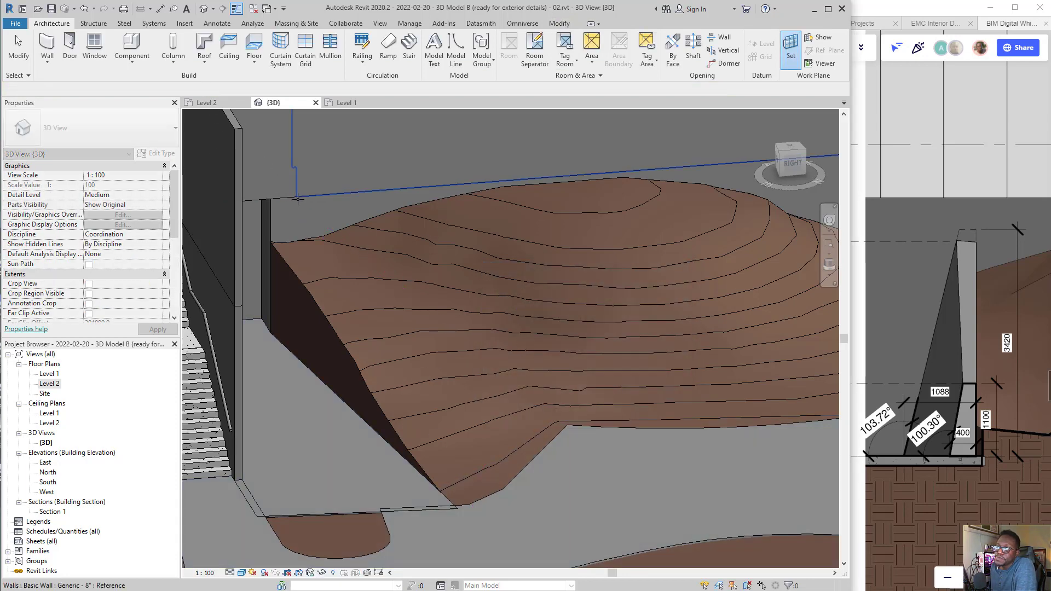
{"action": "left_click", "coordinate": [270, 230]}
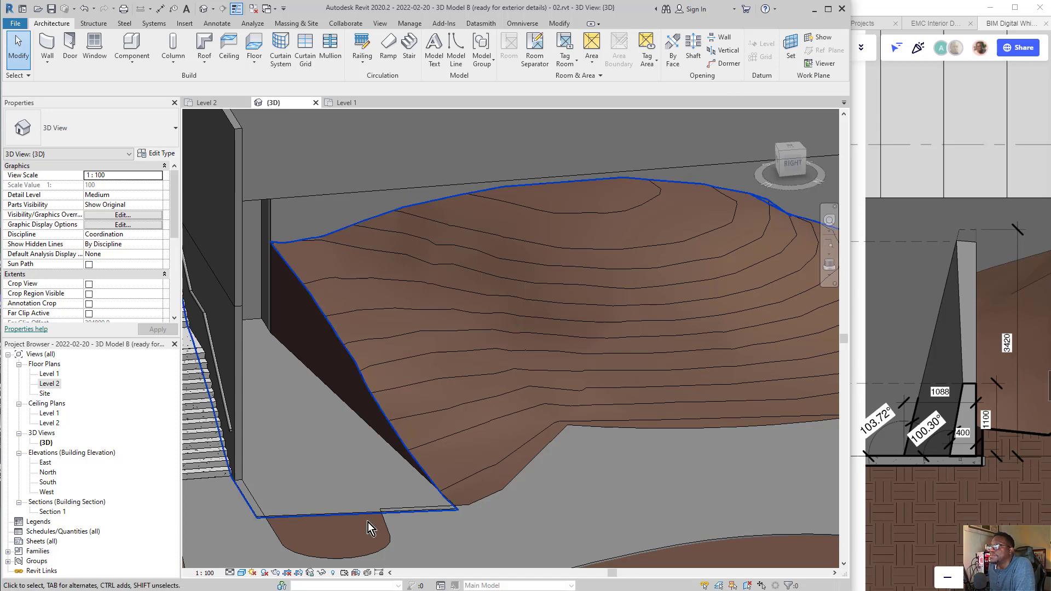
Show the active work plane in the 3D view
{"action": "mouse_move", "coordinate": [315, 523]}
{"action": "left_mouse_down"}
{"action": "mouse_move", "coordinate": [826, 68]}
{"action": "mouse_move", "coordinate": [809, 42]}
{"action": "left_mouse_up"}
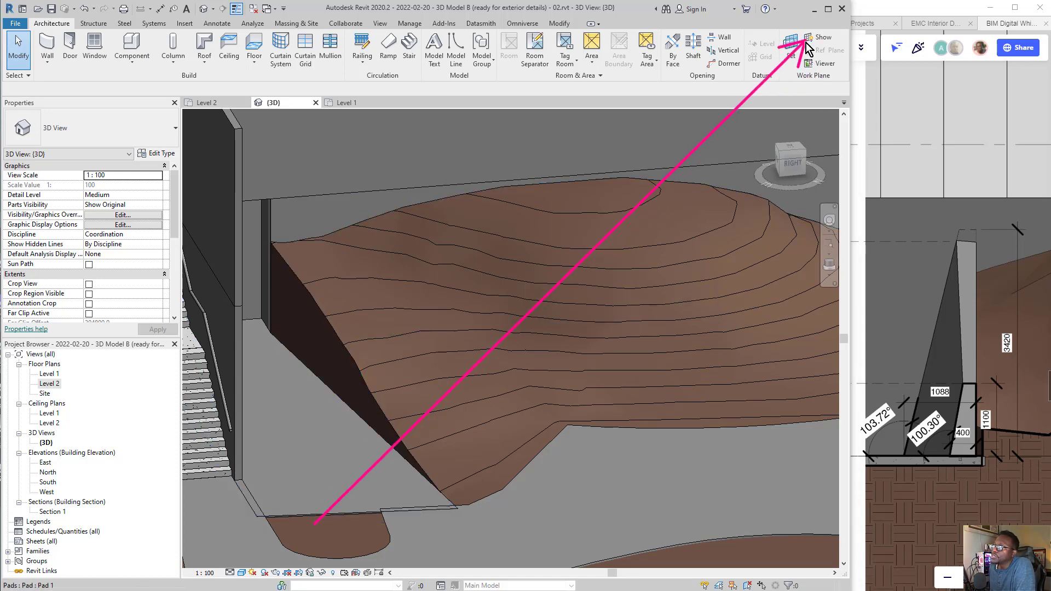
{"action": "key", "text": "ctrl+shift+5"}
{"action": "left_click_drag", "start_coordinate": [720, 167], "coordinate": [684, 80]}
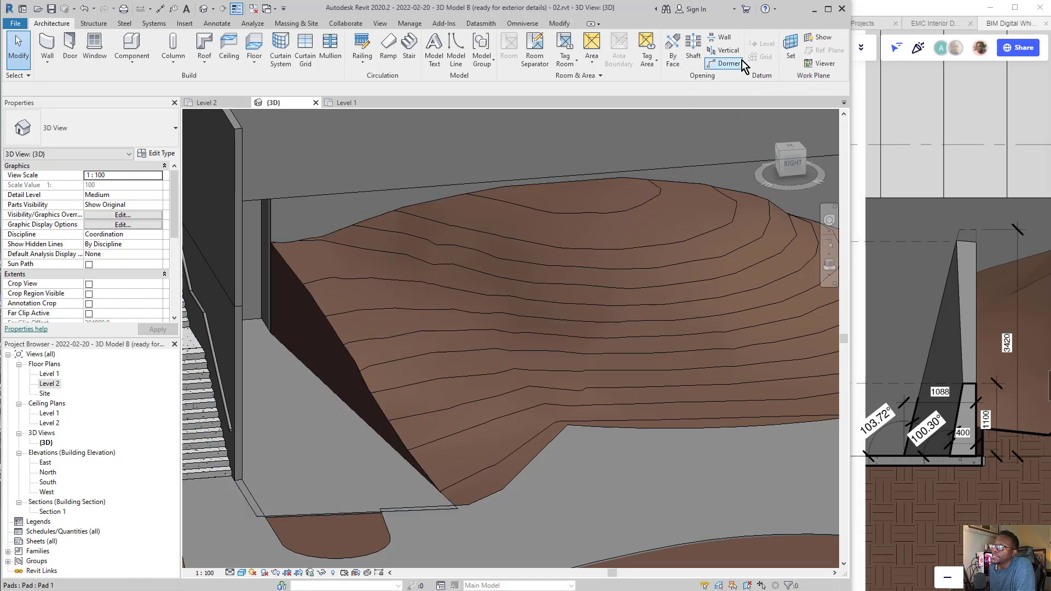
{"action": "left_click", "coordinate": [820, 42]}
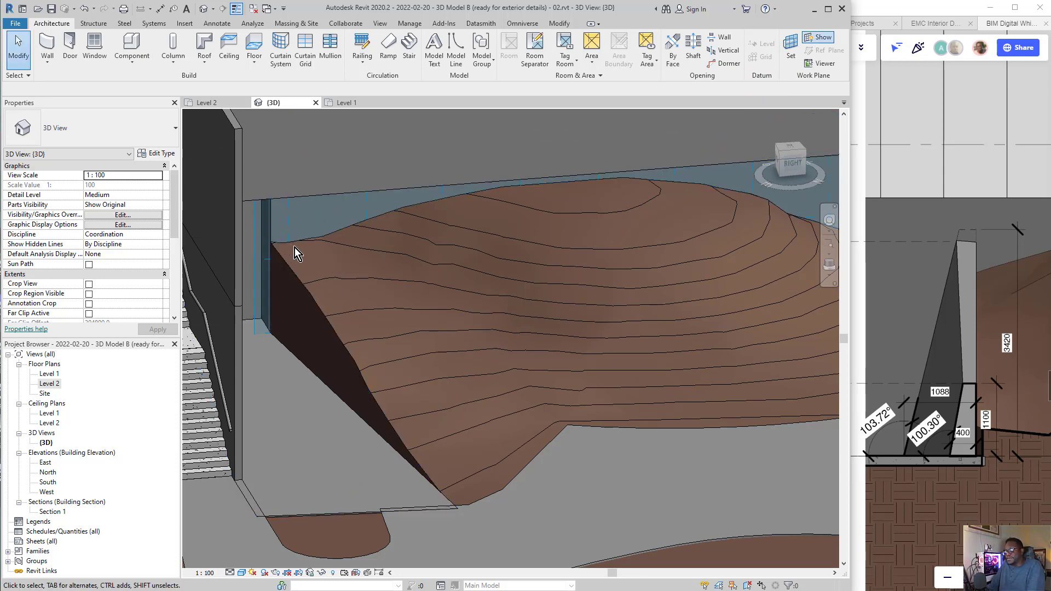
Hide the terrain mound and the remaining topography surface beside the entrance stair as individual elements in the 3D view
{"action": "left_click", "coordinate": [375, 285]}
{"action": "right_click", "coordinate": [376, 283]}
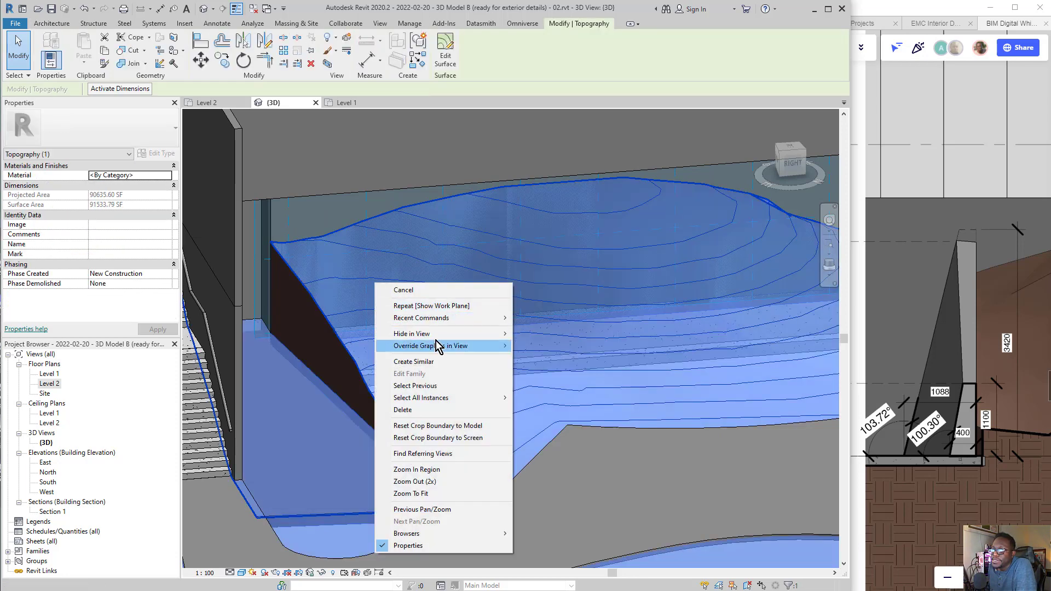
{"action": "mouse_move", "coordinate": [438, 334]}
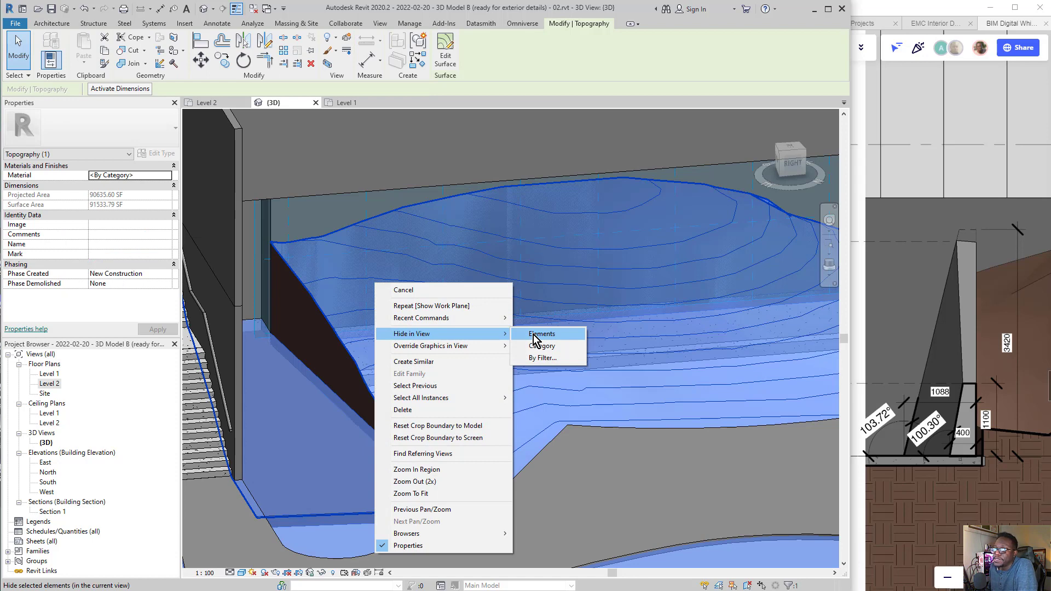
{"action": "left_click", "coordinate": [533, 334]}
{"action": "left_click", "coordinate": [336, 333]}
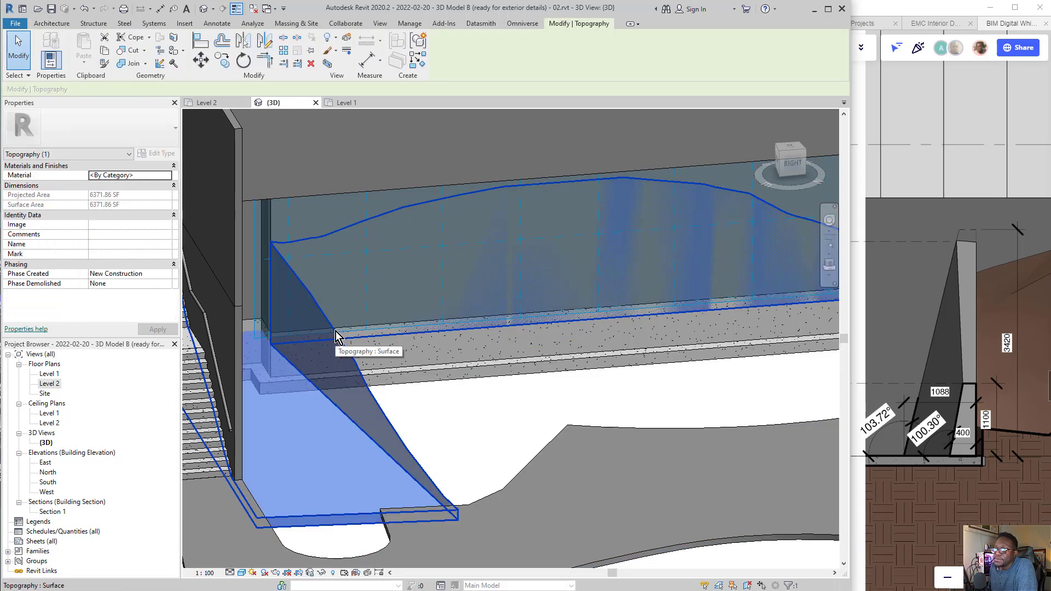
{"action": "right_click", "coordinate": [336, 331]}
{"action": "mouse_move", "coordinate": [423, 382]}
{"action": "left_click", "coordinate": [501, 383]}
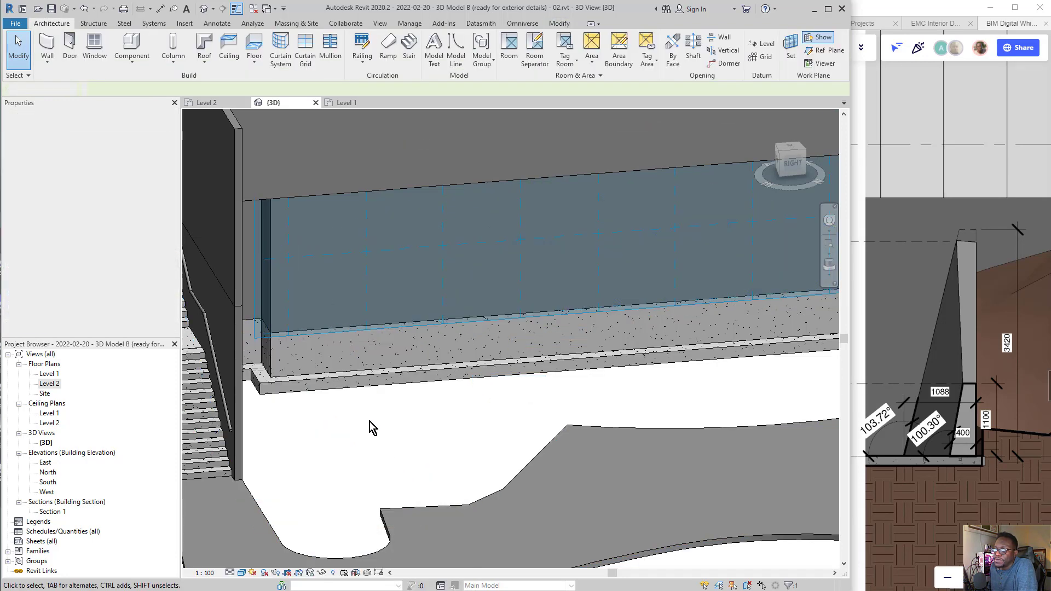
Start a Model In-Place component at the exposed building wall and choose Walls as its family category
{"action": "middle_click_drag", "start_coordinate": [340, 226], "coordinate": [344, 301]}
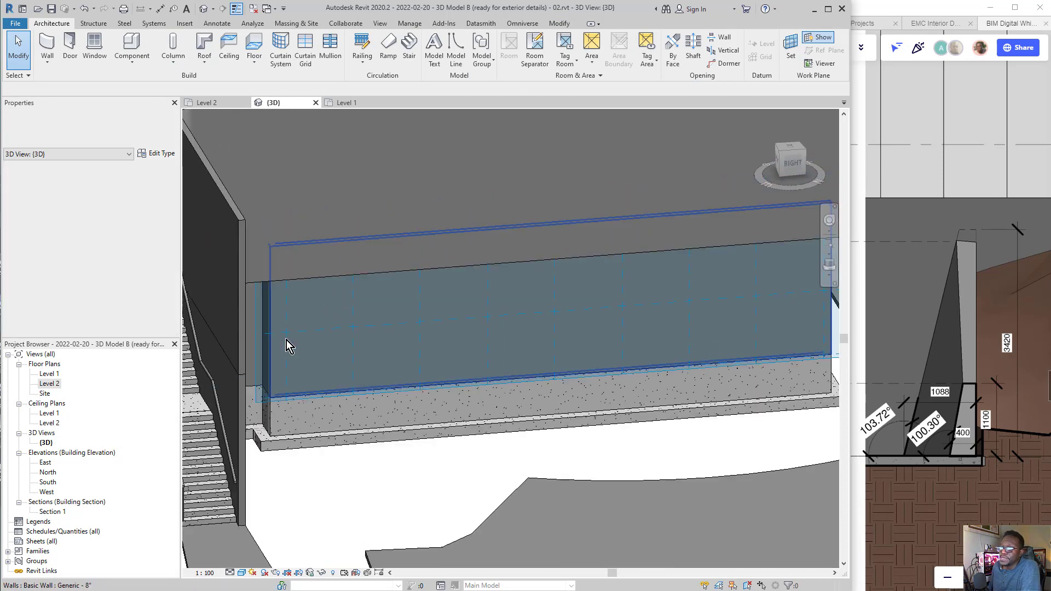
{"action": "scroll", "coordinate": [287, 341], "scroll_direction": "up", "scroll_amount": 2}
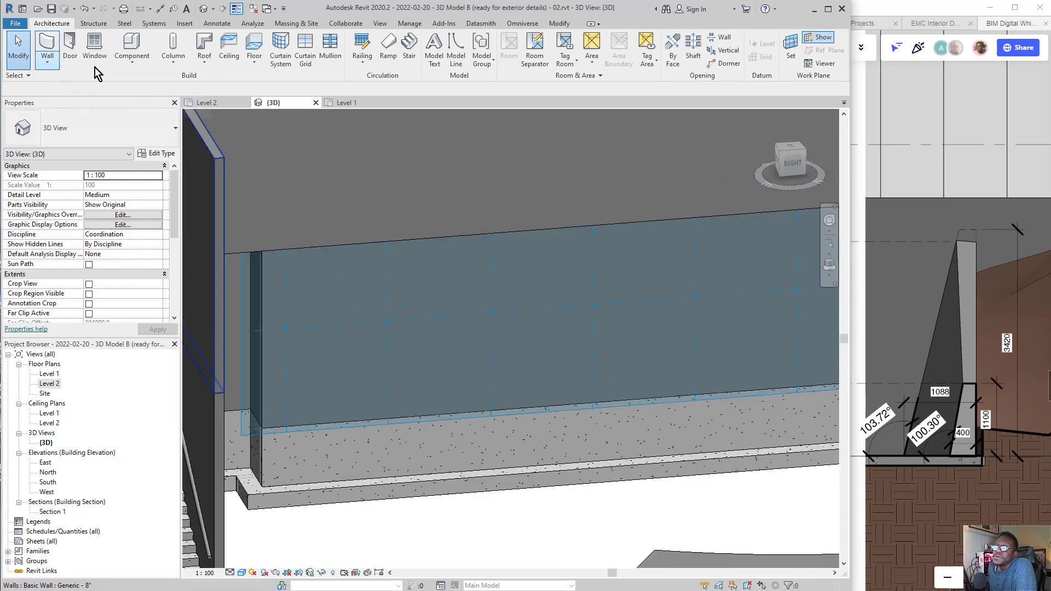
{"action": "left_click", "coordinate": [141, 68]}
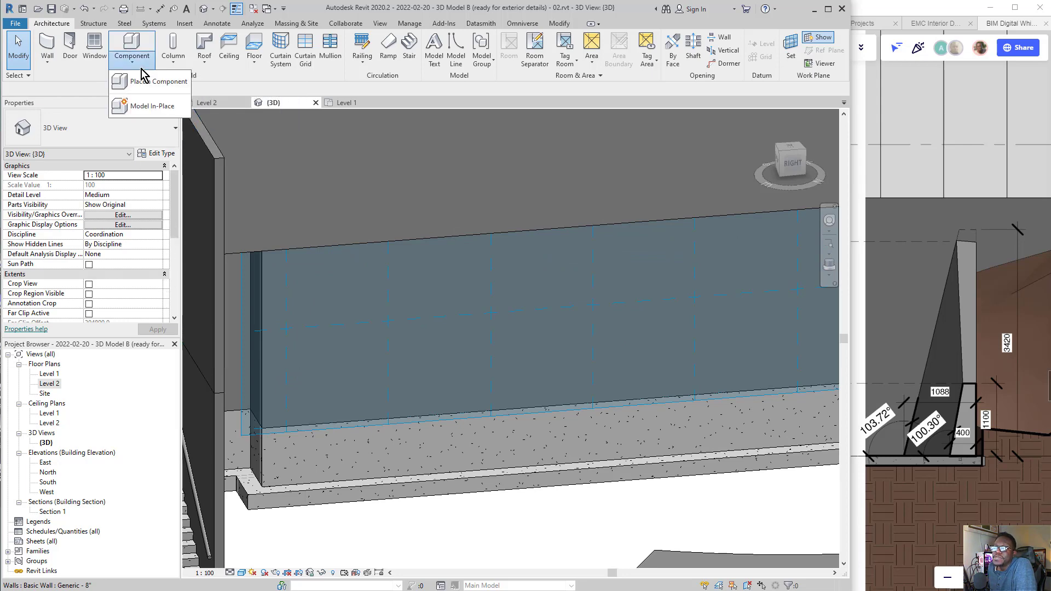
{"action": "left_click", "coordinate": [157, 110]}
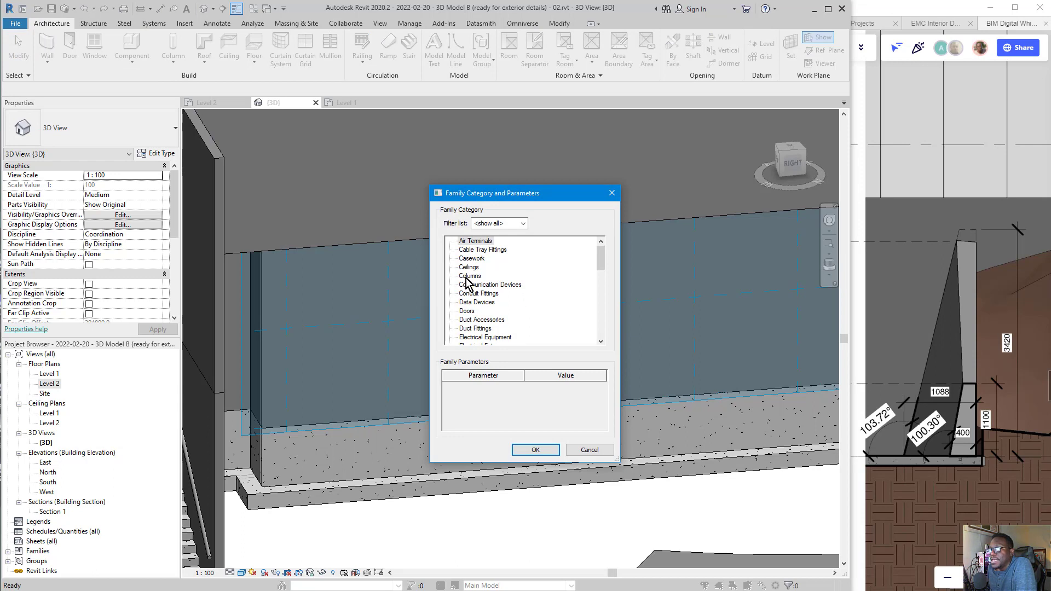
{"action": "scroll", "coordinate": [543, 309], "scroll_direction": "down", "scroll_amount": 5}
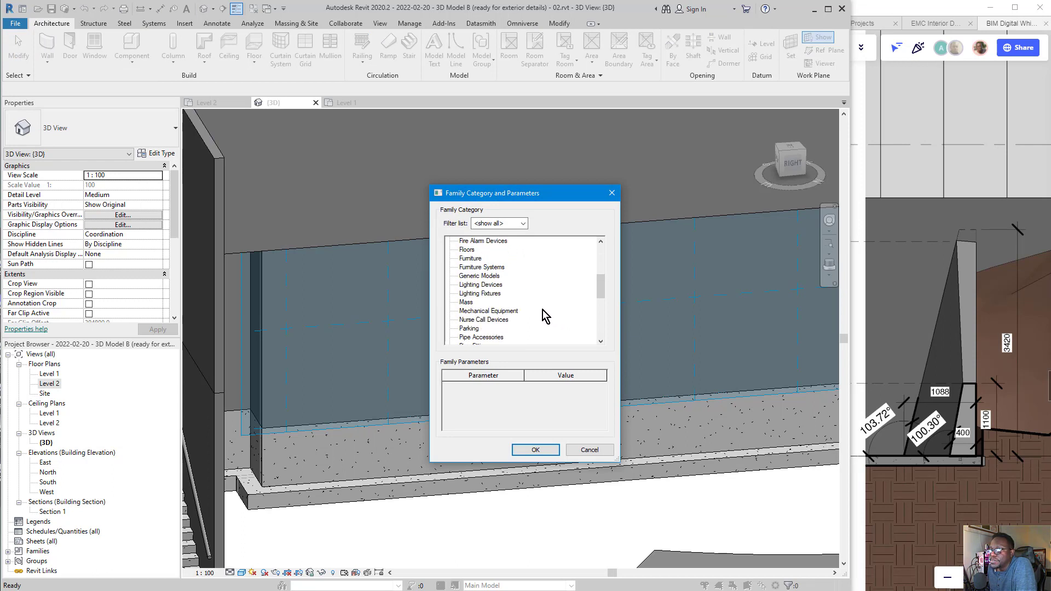
{"action": "scroll", "coordinate": [542, 310], "scroll_direction": "down", "scroll_amount": 6}
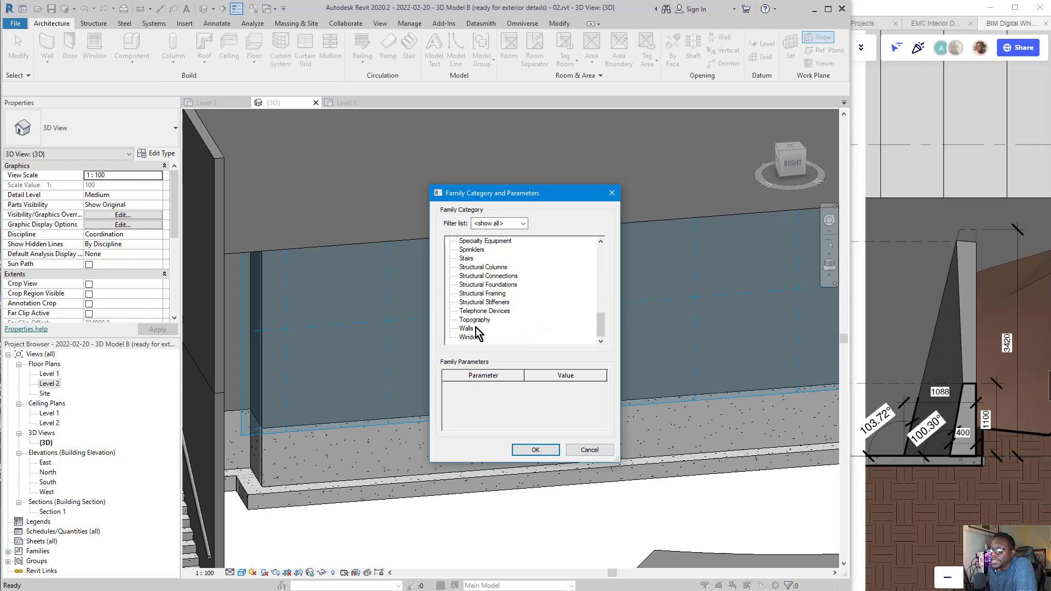
{"action": "left_click", "coordinate": [474, 329]}
{"action": "left_click_drag", "start_coordinate": [491, 199], "coordinate": [579, 113]}
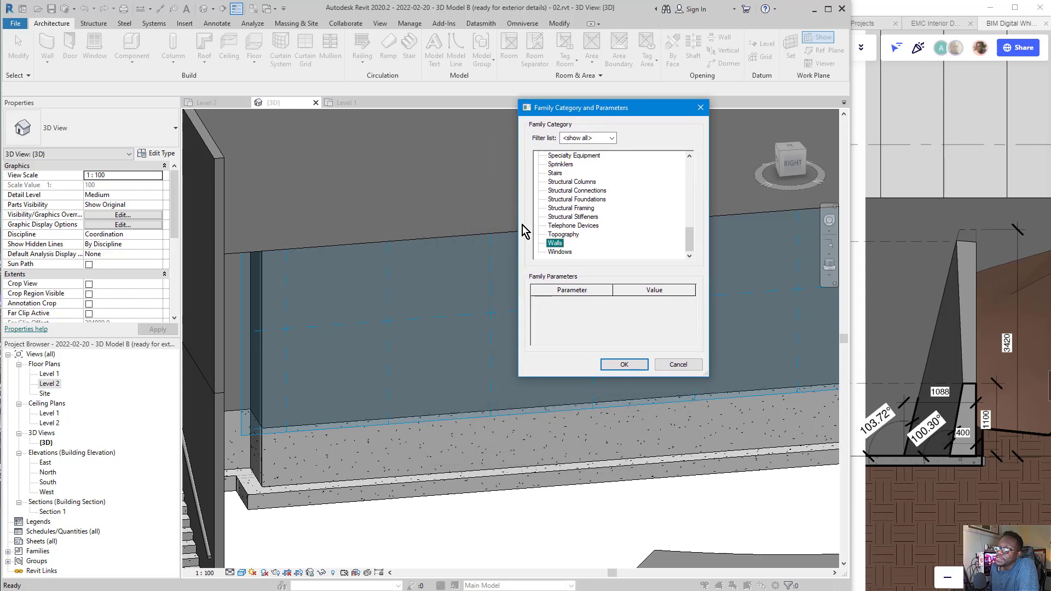
{"action": "left_click_drag", "start_coordinate": [263, 430], "coordinate": [272, 407]}
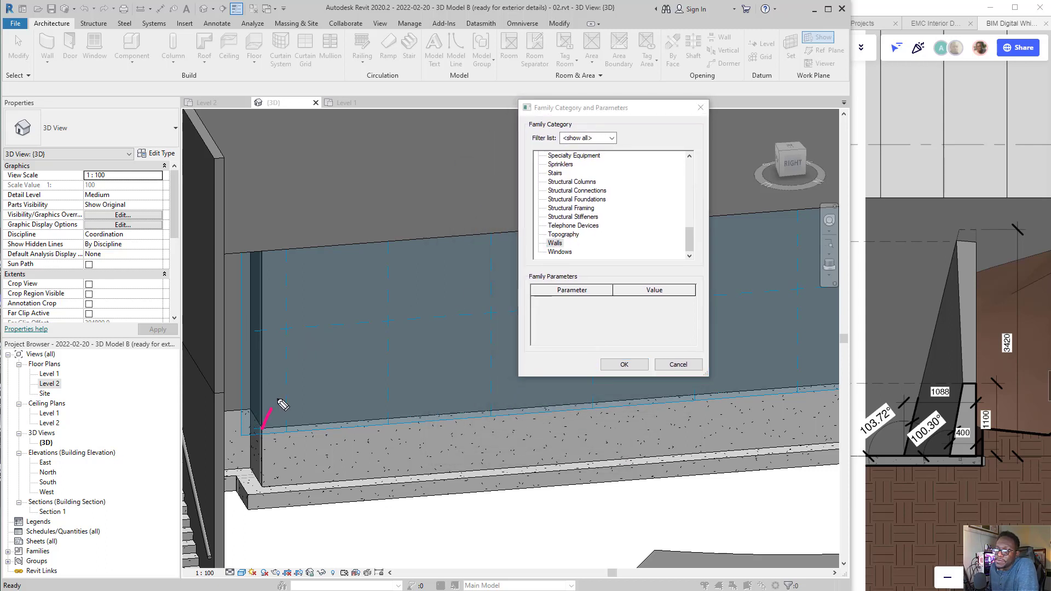
{"action": "mouse_move", "coordinate": [303, 339]}
{"action": "left_mouse_down"}
{"action": "mouse_move", "coordinate": [317, 296]}
{"action": "mouse_move", "coordinate": [350, 362]}
{"action": "mouse_move", "coordinate": [341, 421]}
{"action": "mouse_move", "coordinate": [267, 431]}
{"action": "left_mouse_up"}
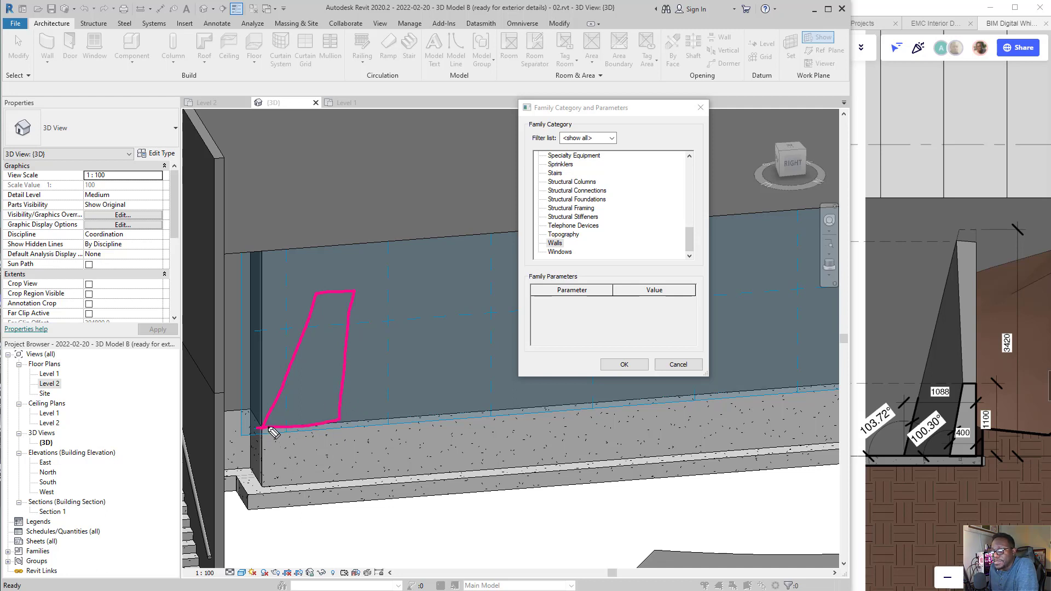
{"action": "left_click_drag", "start_coordinate": [268, 429], "coordinate": [397, 496]}
{"action": "left_click_drag", "start_coordinate": [311, 294], "coordinate": [485, 407]}
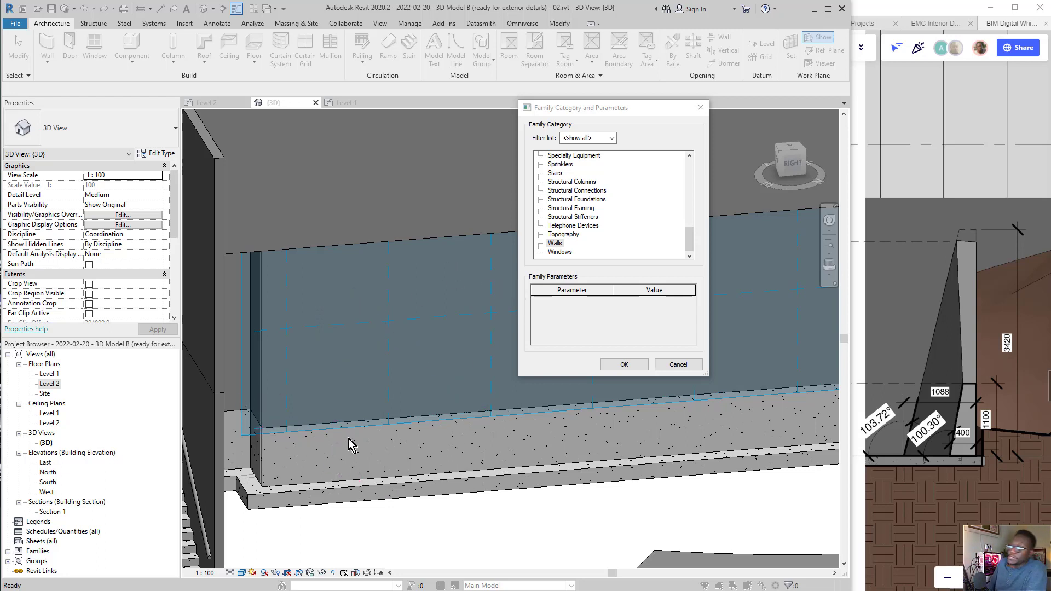
Accept the Walls category and name the in-place family "Ret Wall"
{"action": "left_click", "coordinate": [556, 243]}
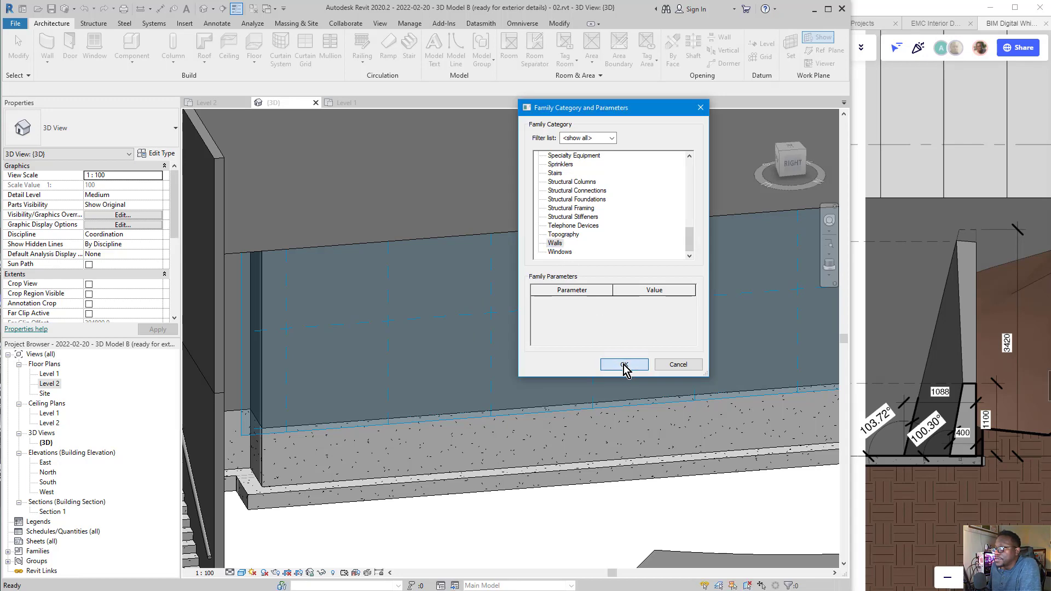
{"action": "left_click", "coordinate": [624, 364]}
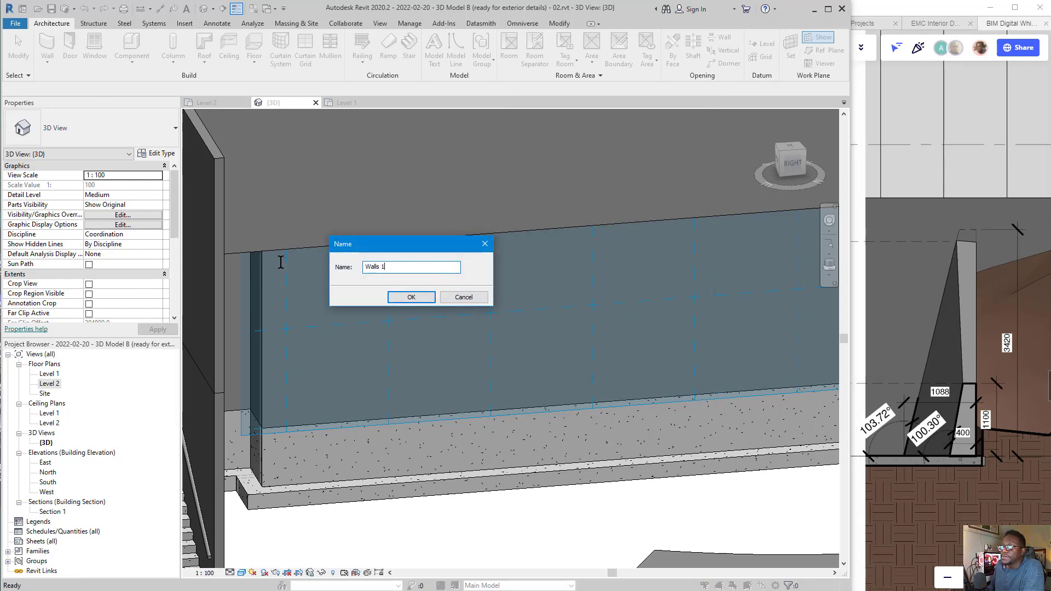
{"action": "type", "text": "Ret Wall"}
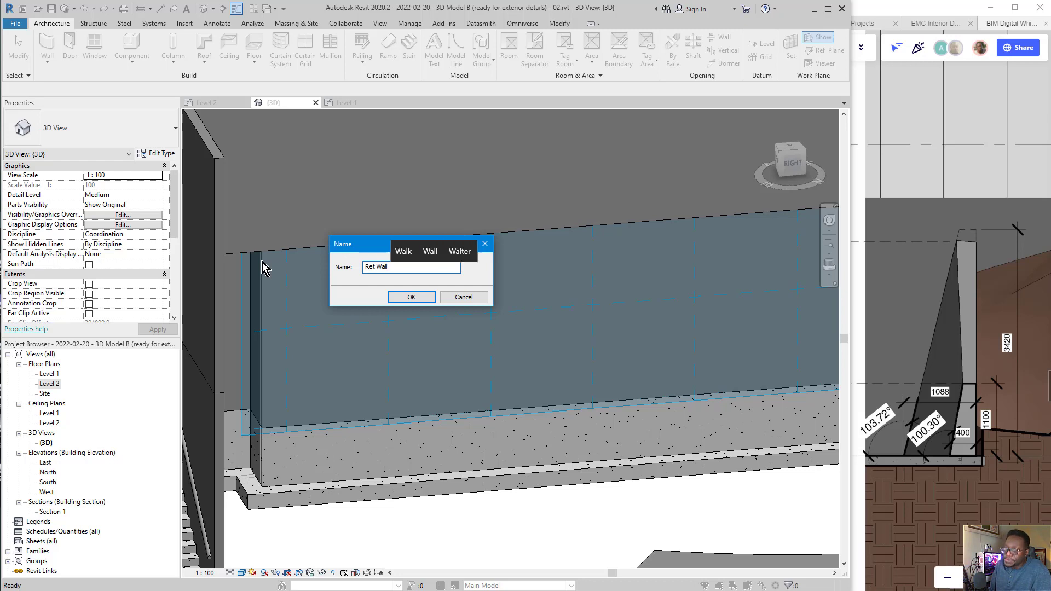
{"action": "left_click", "coordinate": [403, 298]}
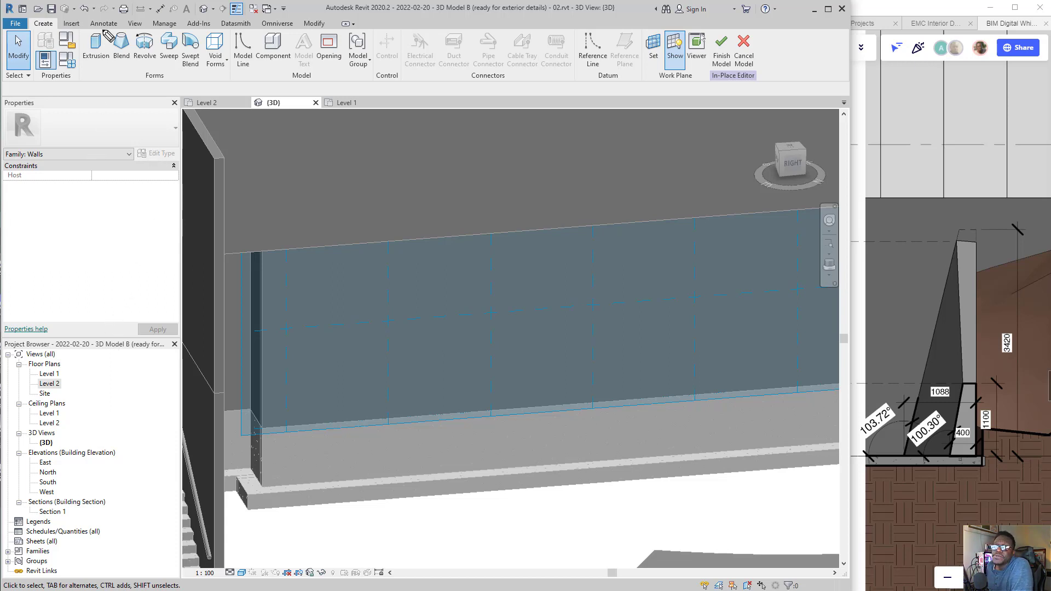
{"action": "left_click_drag", "start_coordinate": [105, 25], "coordinate": [73, 78]}
{"action": "left_click_drag", "start_coordinate": [71, 24], "coordinate": [110, 83]}
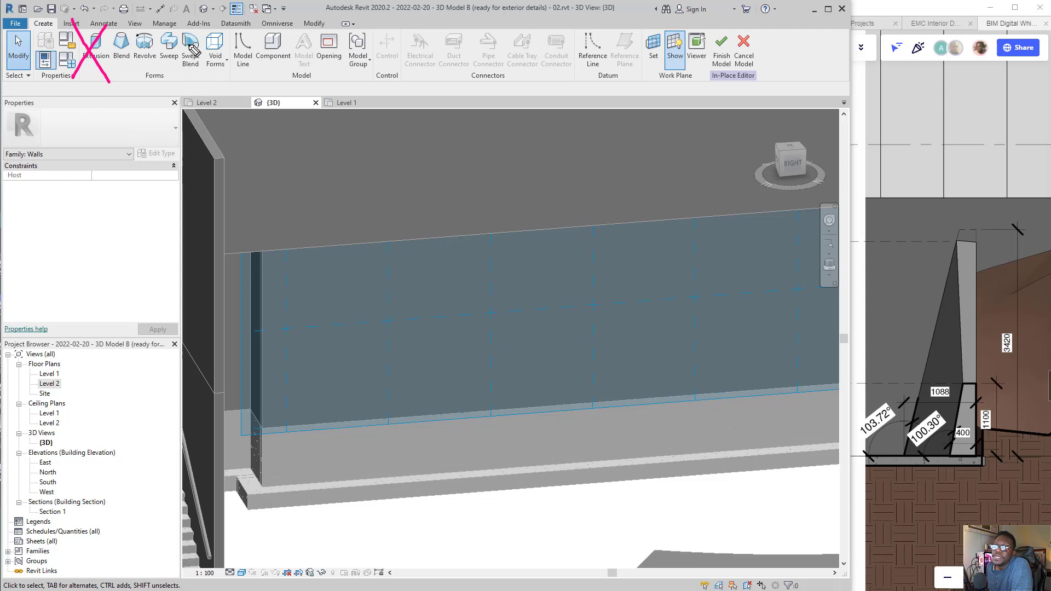
{"action": "mouse_move", "coordinate": [187, 40]}
{"action": "left_mouse_down"}
{"action": "mouse_move", "coordinate": [188, 68]}
{"action": "mouse_move", "coordinate": [246, 20]}
{"action": "left_mouse_up"}
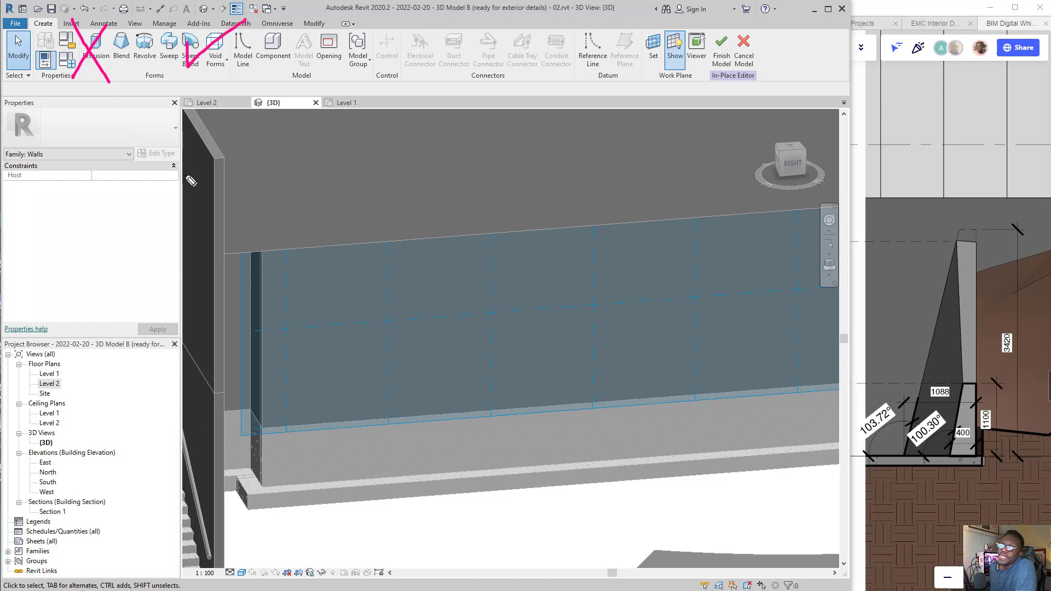
{"action": "mouse_move", "coordinate": [8, 4]}
{"action": "left_mouse_down"}
{"action": "mouse_move", "coordinate": [199, 42]}
{"action": "mouse_move", "coordinate": [188, 32]}
{"action": "left_mouse_up"}
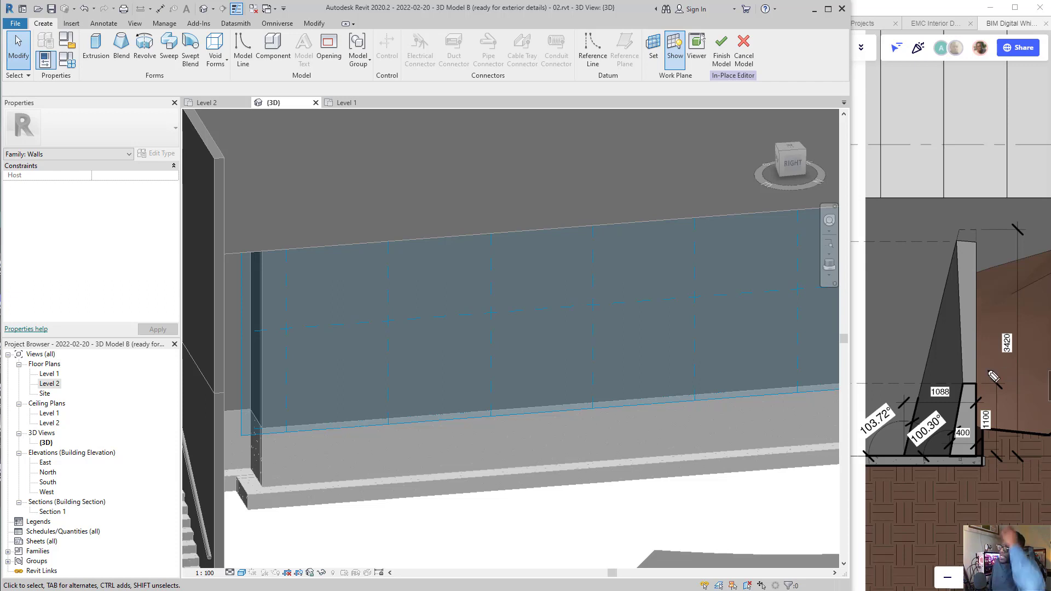
{"action": "mouse_move", "coordinate": [965, 233]}
{"action": "left_mouse_down"}
{"action": "mouse_move", "coordinate": [909, 458]}
{"action": "mouse_move", "coordinate": [988, 256]}
{"action": "left_mouse_up"}
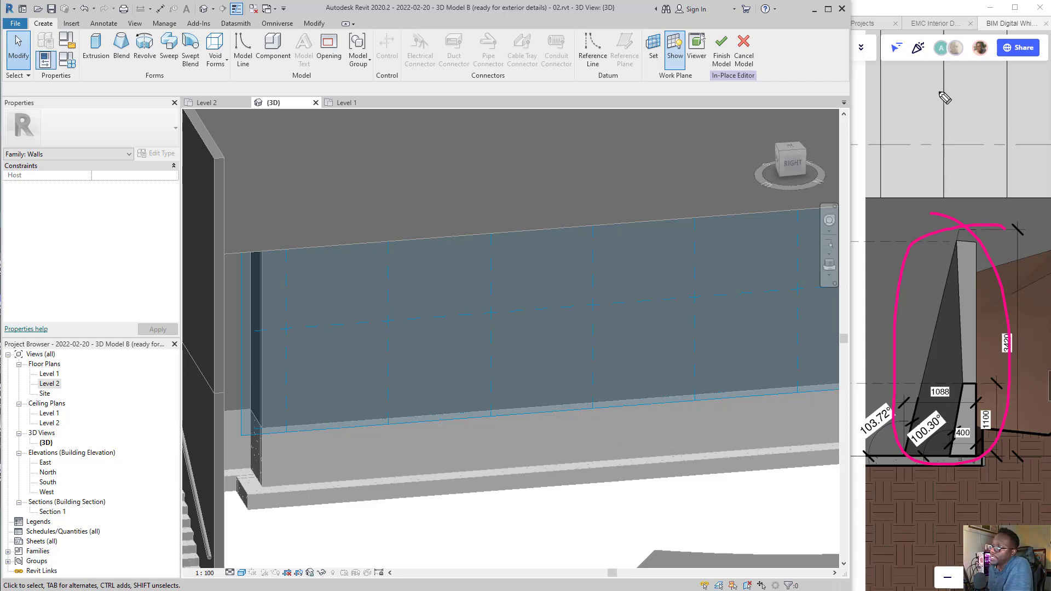
{"action": "left_click", "coordinate": [995, 383]}
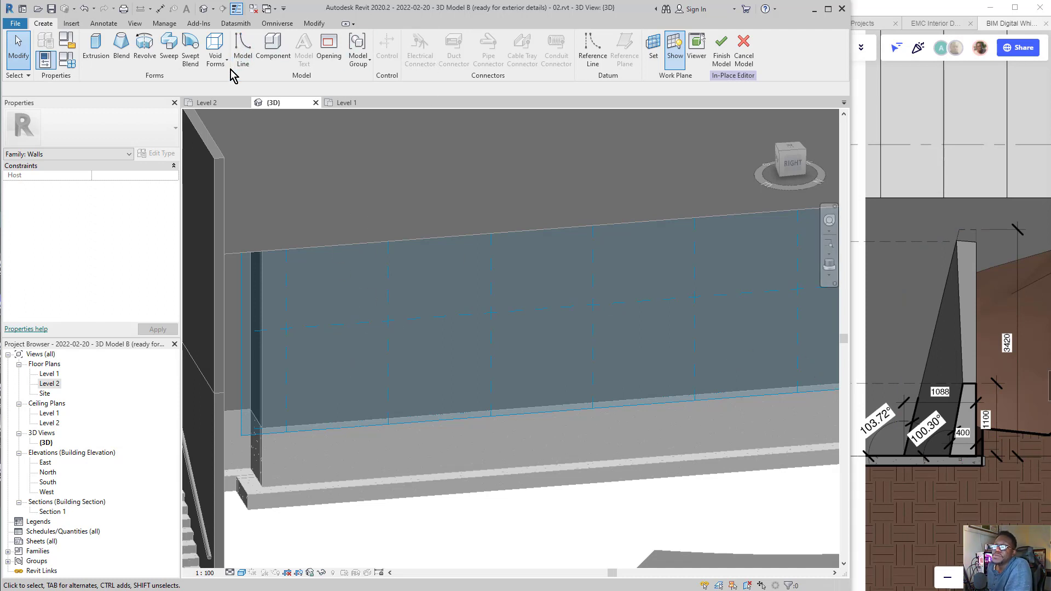
Start a Swept Blend form for the tapering retaining wall
{"action": "left_click", "coordinate": [196, 54]}
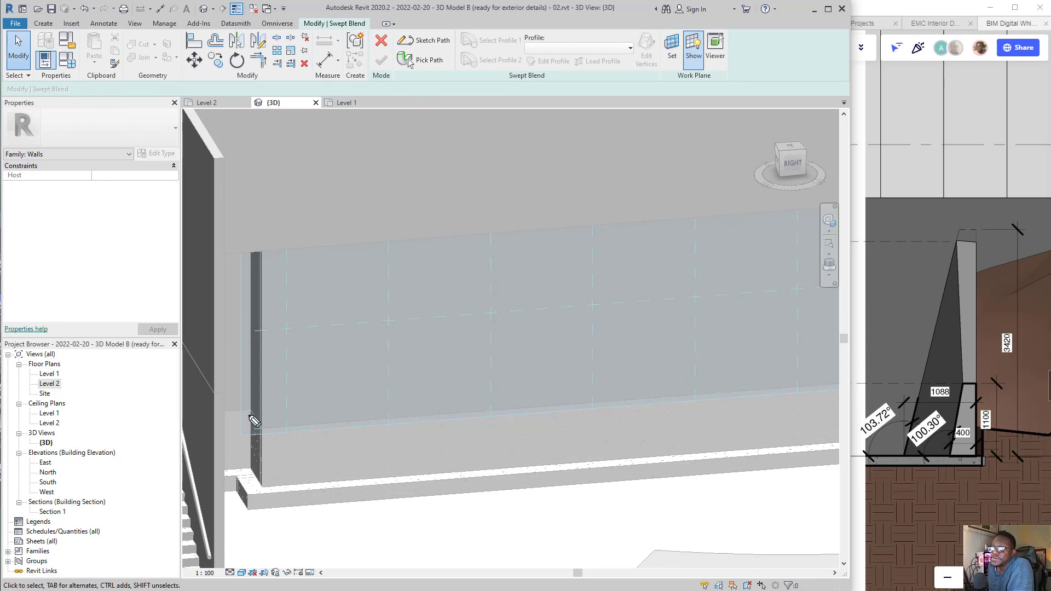
{"action": "mouse_move", "coordinate": [266, 427]}
{"action": "left_mouse_down"}
{"action": "mouse_move", "coordinate": [297, 425]}
{"action": "mouse_move", "coordinate": [281, 422]}
{"action": "left_mouse_up"}
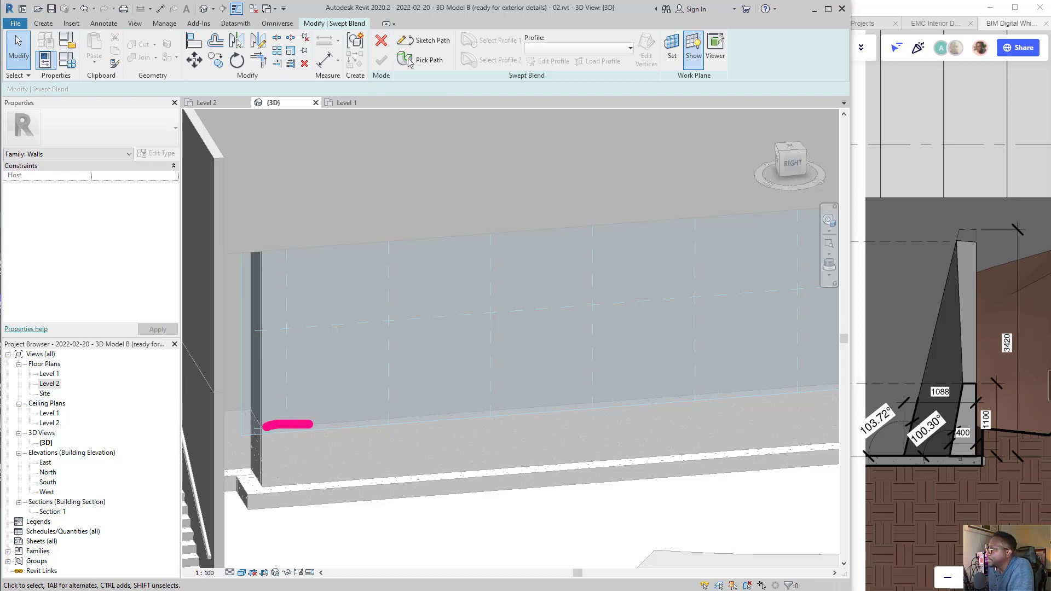
{"action": "mouse_move", "coordinate": [264, 426]}
{"action": "left_mouse_down"}
{"action": "mouse_move", "coordinate": [297, 319]}
{"action": "mouse_move", "coordinate": [311, 359]}
{"action": "mouse_move", "coordinate": [311, 426]}
{"action": "left_mouse_up"}
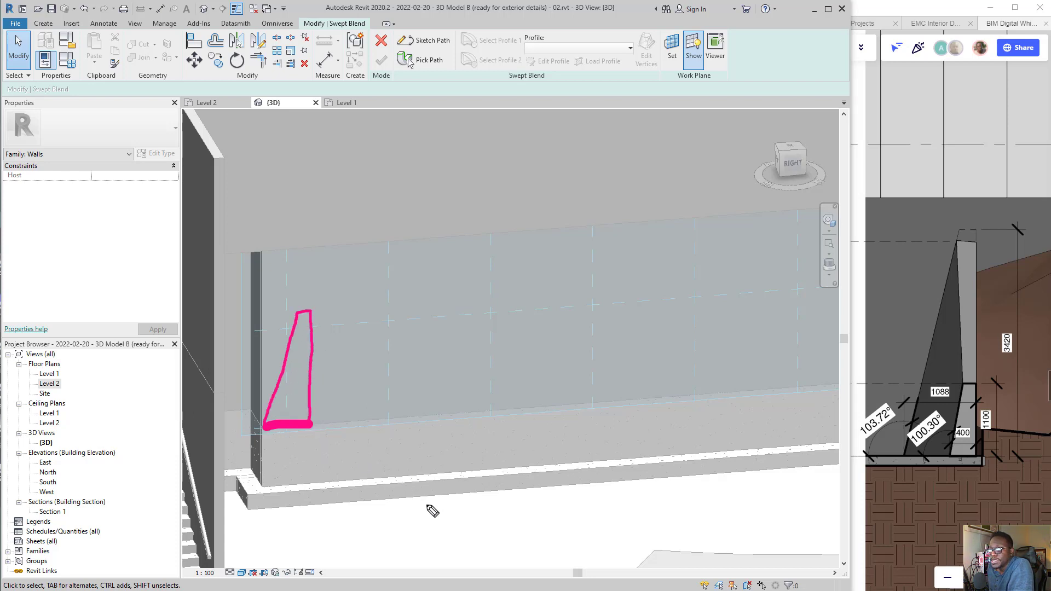
{"action": "mouse_move", "coordinate": [403, 514]}
{"action": "left_mouse_down"}
{"action": "mouse_move", "coordinate": [426, 515]}
{"action": "mouse_move", "coordinate": [408, 515]}
{"action": "mouse_move", "coordinate": [407, 478]}
{"action": "mouse_move", "coordinate": [426, 468]}
{"action": "mouse_move", "coordinate": [429, 514]}
{"action": "left_mouse_up"}
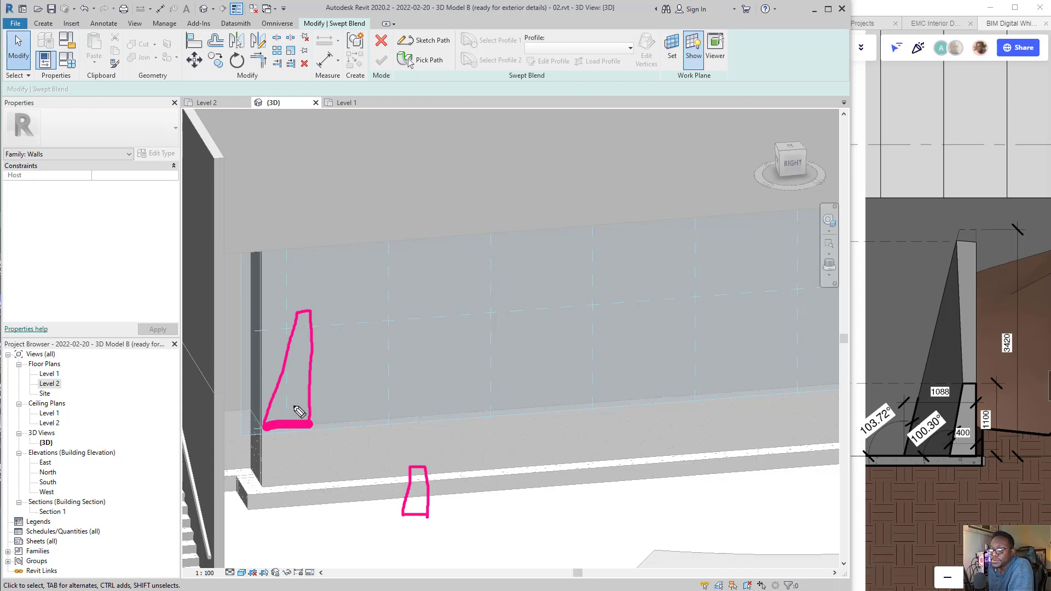
{"action": "mouse_move", "coordinate": [296, 432]}
{"action": "left_mouse_down"}
{"action": "mouse_move", "coordinate": [404, 500]}
{"action": "mouse_move", "coordinate": [381, 494]}
{"action": "left_mouse_up"}
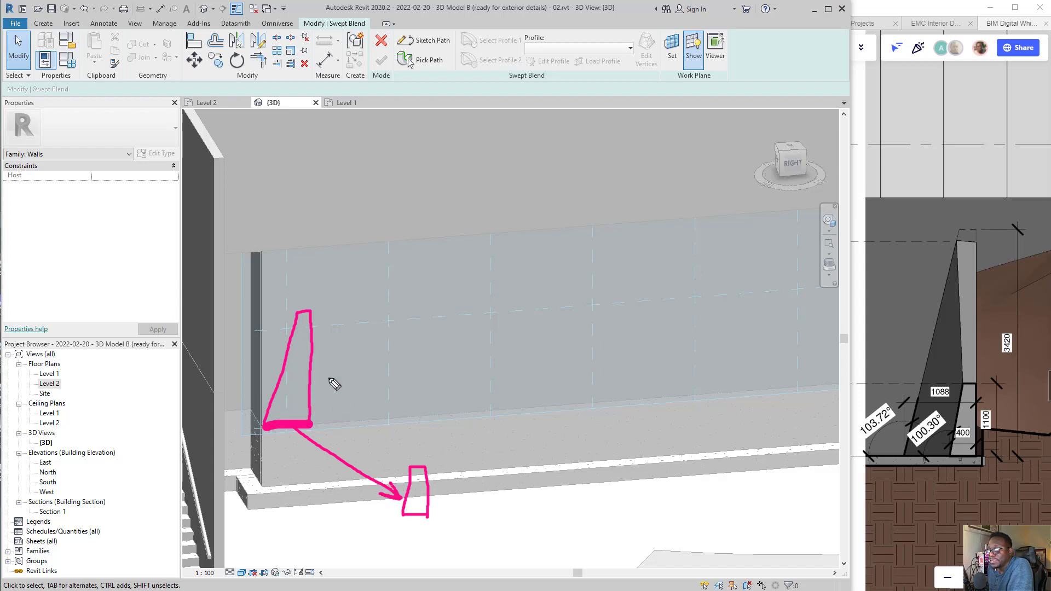
{"action": "left_click_drag", "start_coordinate": [310, 307], "coordinate": [419, 448]}
{"action": "mouse_move", "coordinate": [299, 321]}
{"action": "left_mouse_down"}
{"action": "mouse_move", "coordinate": [340, 389]}
{"action": "mouse_move", "coordinate": [418, 477]}
{"action": "left_mouse_up"}
{"action": "mouse_move", "coordinate": [270, 431]}
{"action": "left_mouse_down"}
{"action": "mouse_move", "coordinate": [347, 485]}
{"action": "mouse_move", "coordinate": [406, 501]}
{"action": "left_mouse_up"}
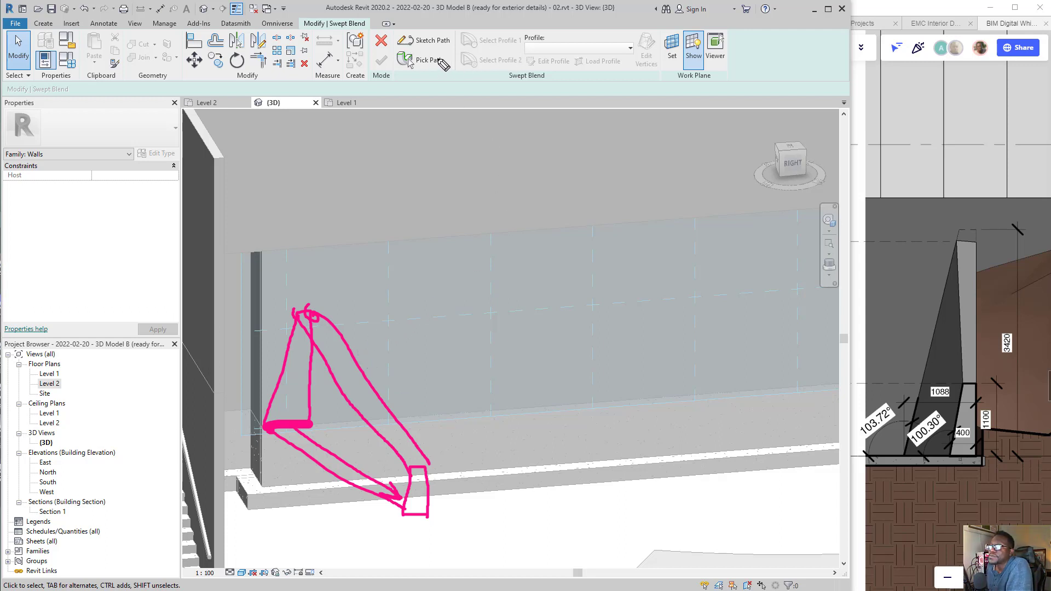
{"action": "left_click_drag", "start_coordinate": [399, 48], "coordinate": [513, 49]}
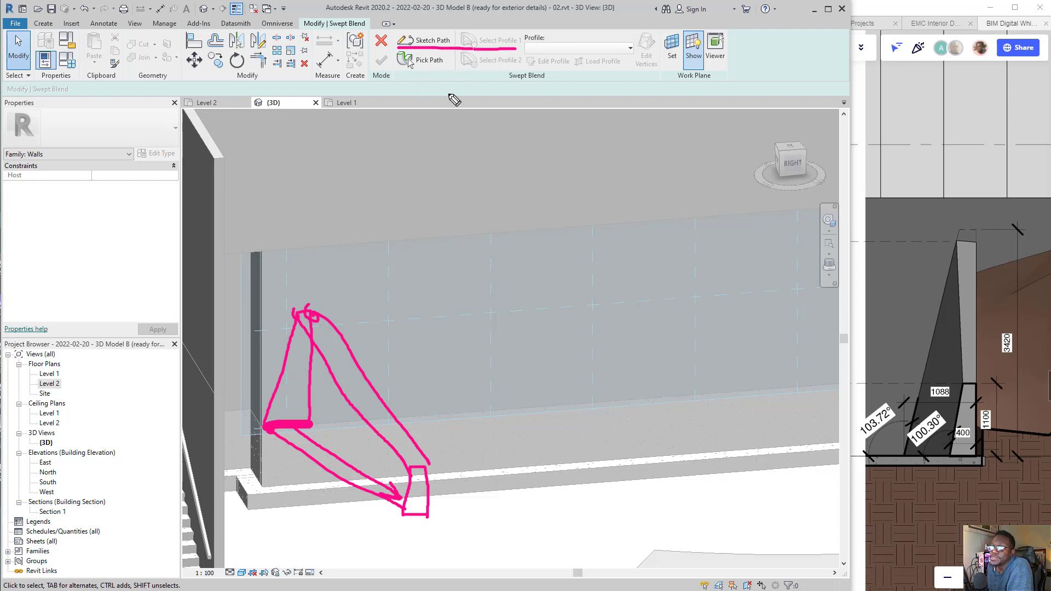
{"action": "mouse_move", "coordinate": [492, 51]}
{"action": "left_mouse_down"}
{"action": "mouse_move", "coordinate": [332, 177]}
{"action": "mouse_move", "coordinate": [287, 310]}
{"action": "left_mouse_up"}
{"action": "mouse_move", "coordinate": [499, 69]}
{"action": "left_mouse_down"}
{"action": "mouse_move", "coordinate": [513, 69]}
{"action": "mouse_move", "coordinate": [542, 251]}
{"action": "mouse_move", "coordinate": [486, 460]}
{"action": "mouse_move", "coordinate": [442, 475]}
{"action": "mouse_move", "coordinate": [454, 482]}
{"action": "left_mouse_up"}
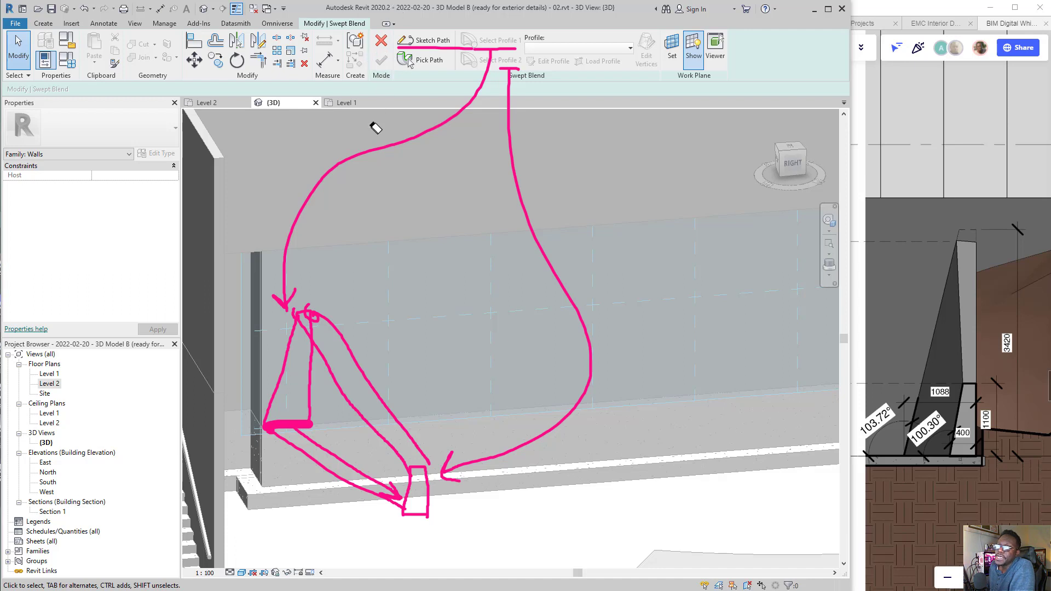
{"action": "mouse_move", "coordinate": [376, 128]}
{"action": "left_mouse_down"}
{"action": "mouse_move", "coordinate": [476, 54]}
{"action": "mouse_move", "coordinate": [504, 94]}
{"action": "mouse_move", "coordinate": [509, 69]}
{"action": "left_mouse_up"}
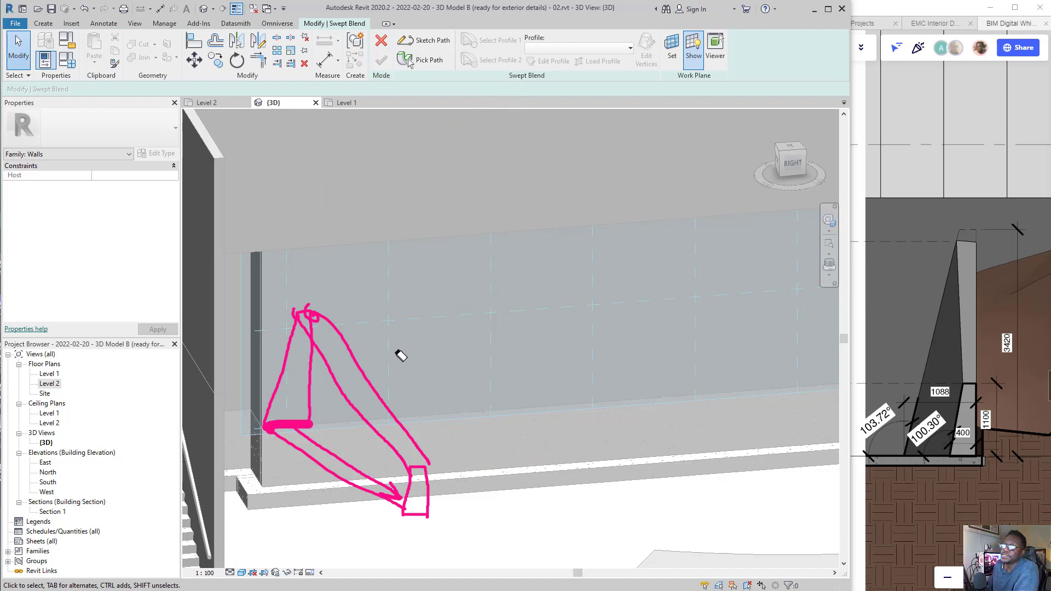
{"action": "mouse_move", "coordinate": [402, 356]}
{"action": "left_mouse_down"}
{"action": "mouse_move", "coordinate": [267, 356]}
{"action": "mouse_move", "coordinate": [446, 531]}
{"action": "mouse_move", "coordinate": [424, 512]}
{"action": "mouse_move", "coordinate": [421, 532]}
{"action": "left_mouse_up"}
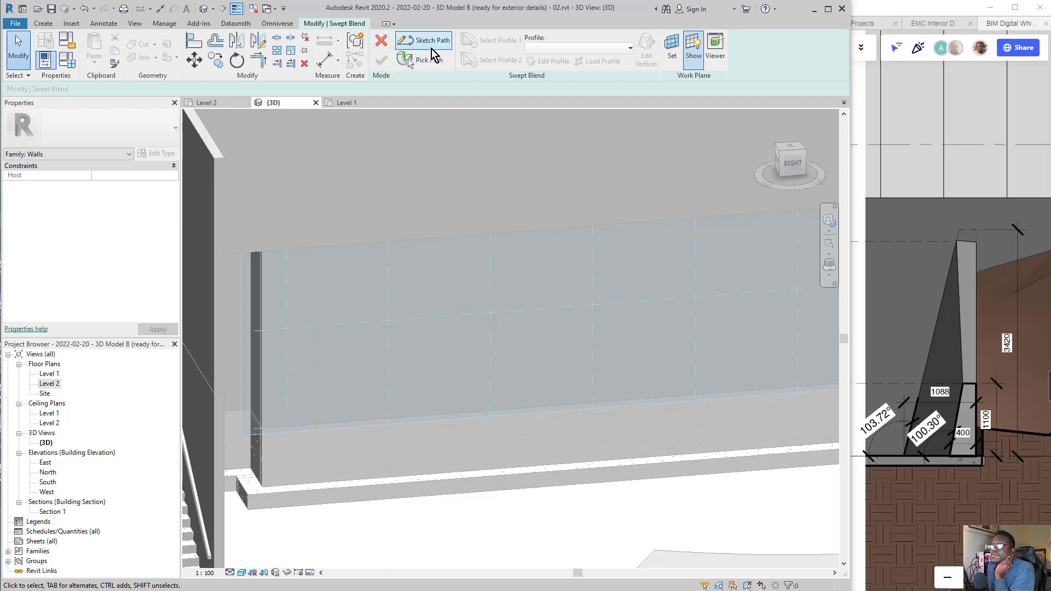
Try to sketch the swept blend's path on the work plane of the building wall face
{"action": "left_click", "coordinate": [430, 44]}
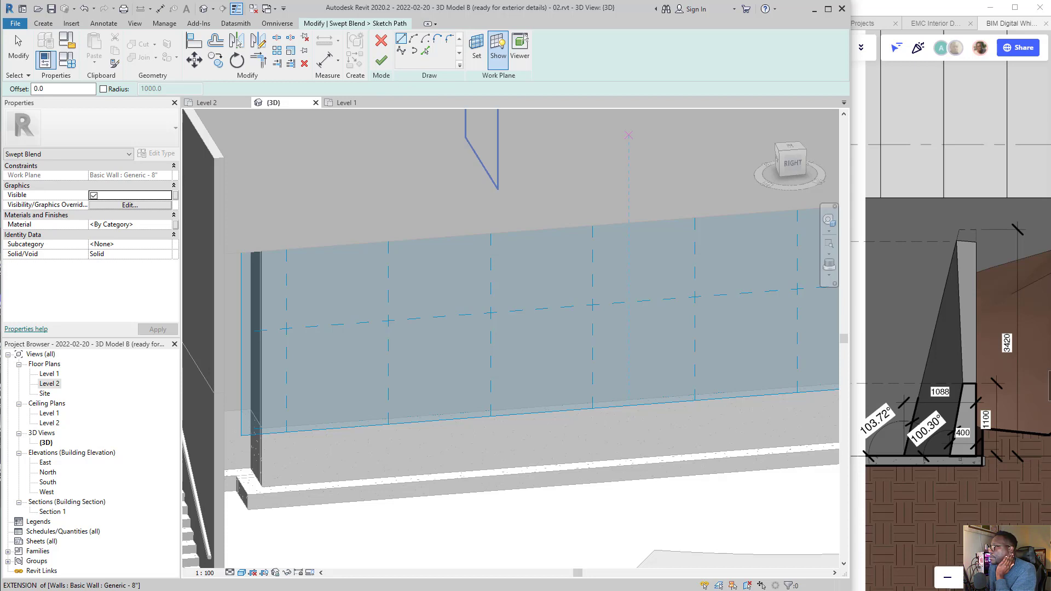
{"action": "key", "text": "ctrl+z"}
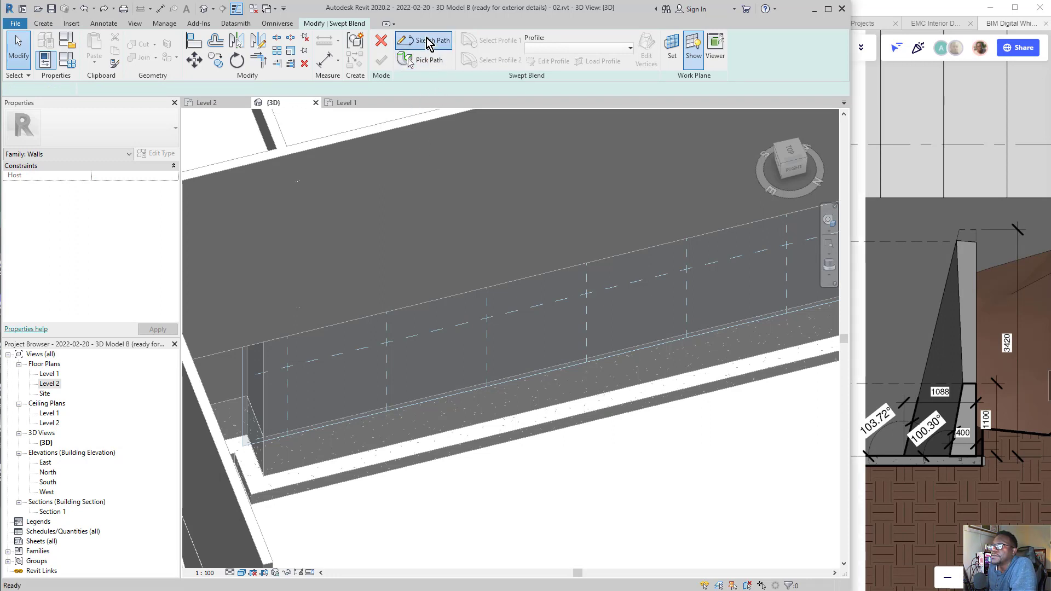
Start sketching the path of the swept blend
{"action": "left_click", "coordinate": [429, 40]}
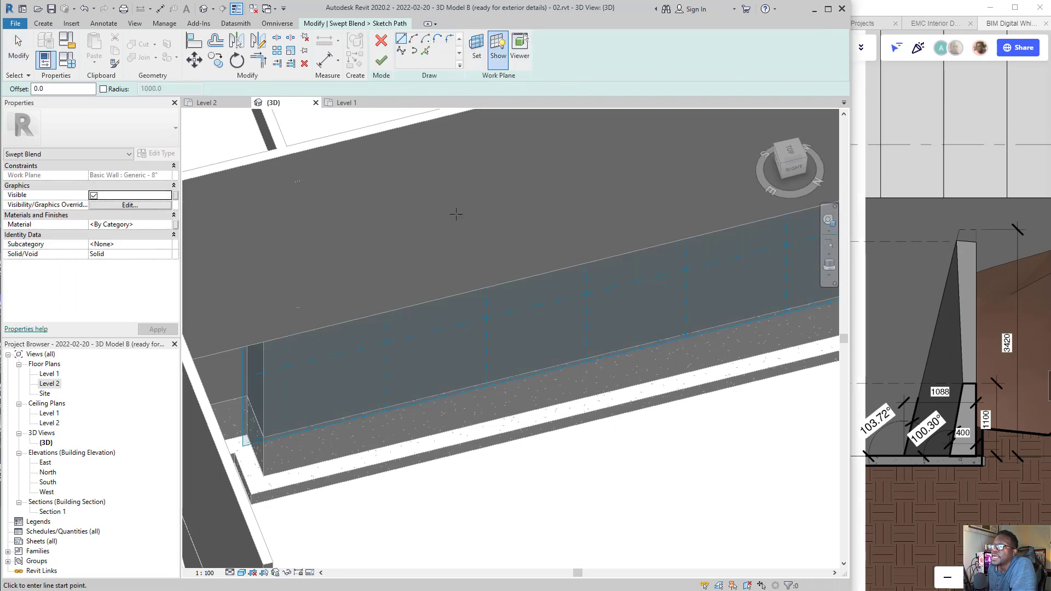
{"action": "left_click_drag", "start_coordinate": [448, 279], "coordinate": [472, 64]}
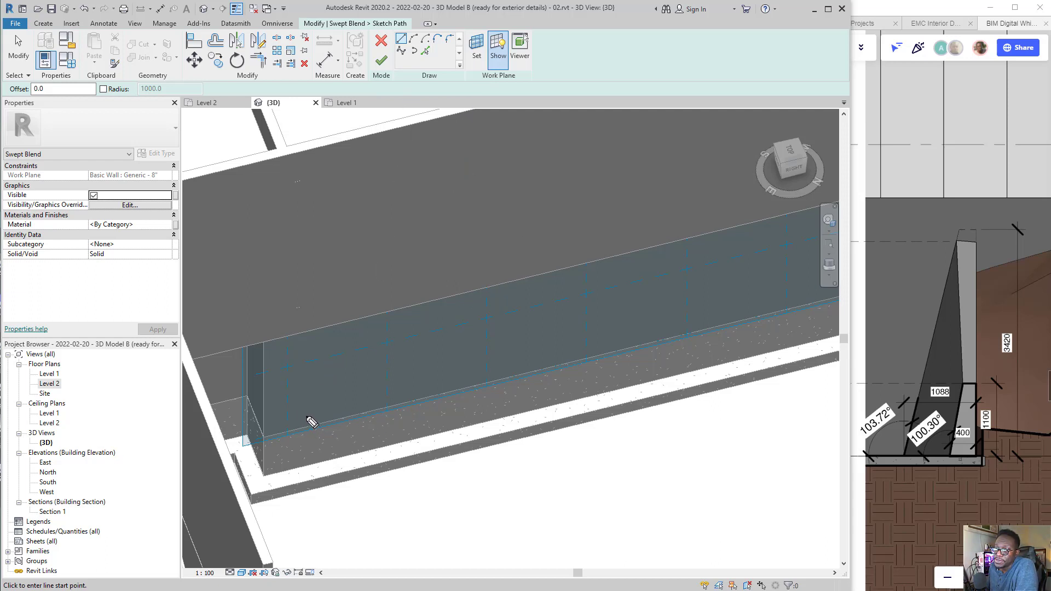
{"action": "mouse_move", "coordinate": [333, 448]}
{"action": "left_mouse_down"}
{"action": "mouse_move", "coordinate": [401, 515]}
{"action": "mouse_move", "coordinate": [398, 540]}
{"action": "mouse_move", "coordinate": [433, 538]}
{"action": "mouse_move", "coordinate": [425, 514]}
{"action": "left_mouse_up"}
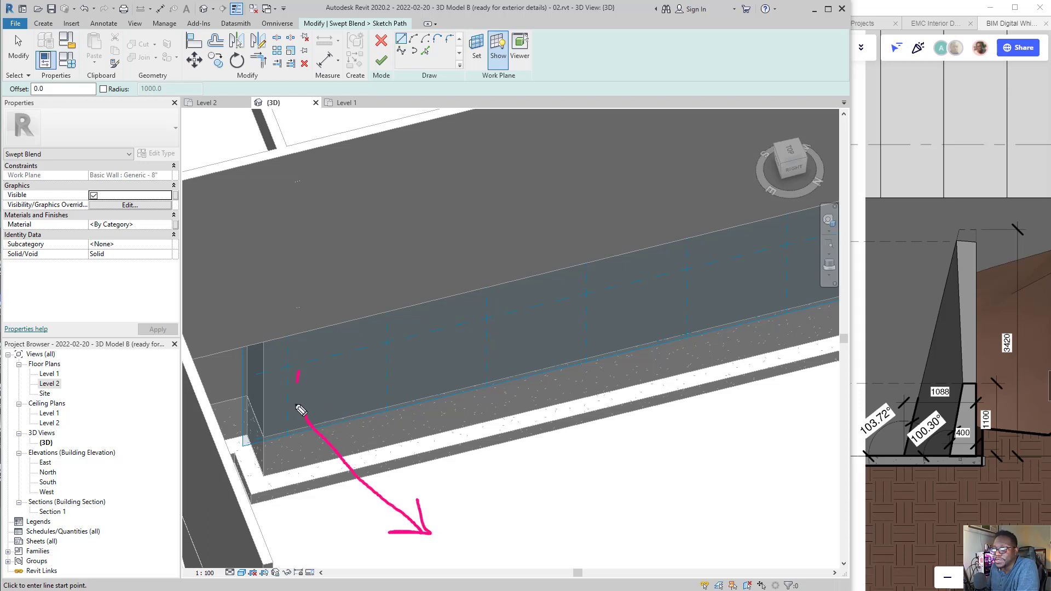
{"action": "left_click_drag", "start_coordinate": [290, 452], "coordinate": [321, 446]}
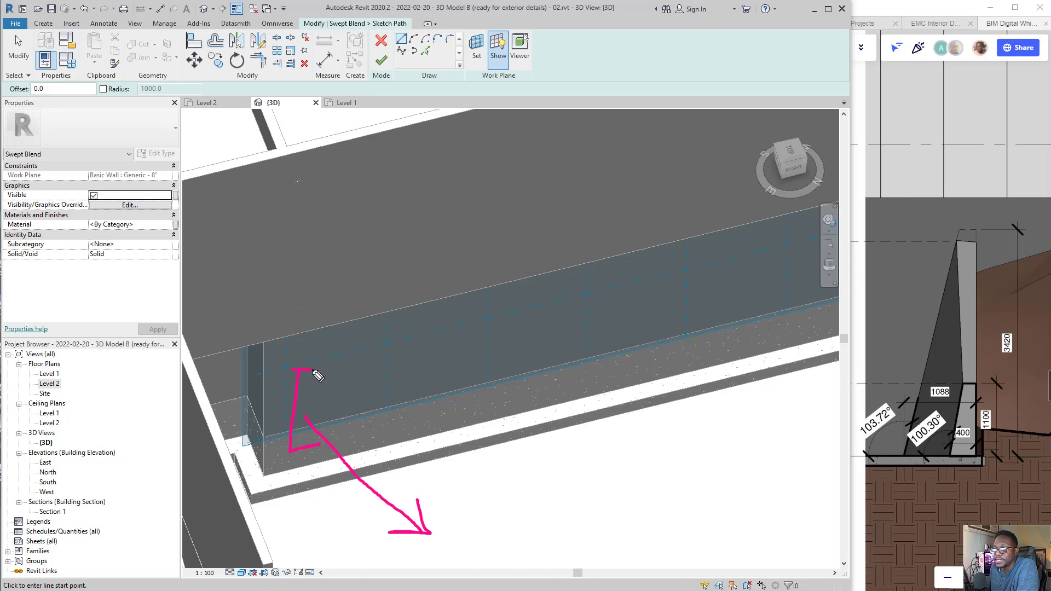
{"action": "mouse_move", "coordinate": [436, 506]}
{"action": "left_mouse_down"}
{"action": "mouse_move", "coordinate": [432, 556]}
{"action": "mouse_move", "coordinate": [457, 559]}
{"action": "mouse_move", "coordinate": [450, 508]}
{"action": "mouse_move", "coordinate": [435, 499]}
{"action": "left_mouse_up"}
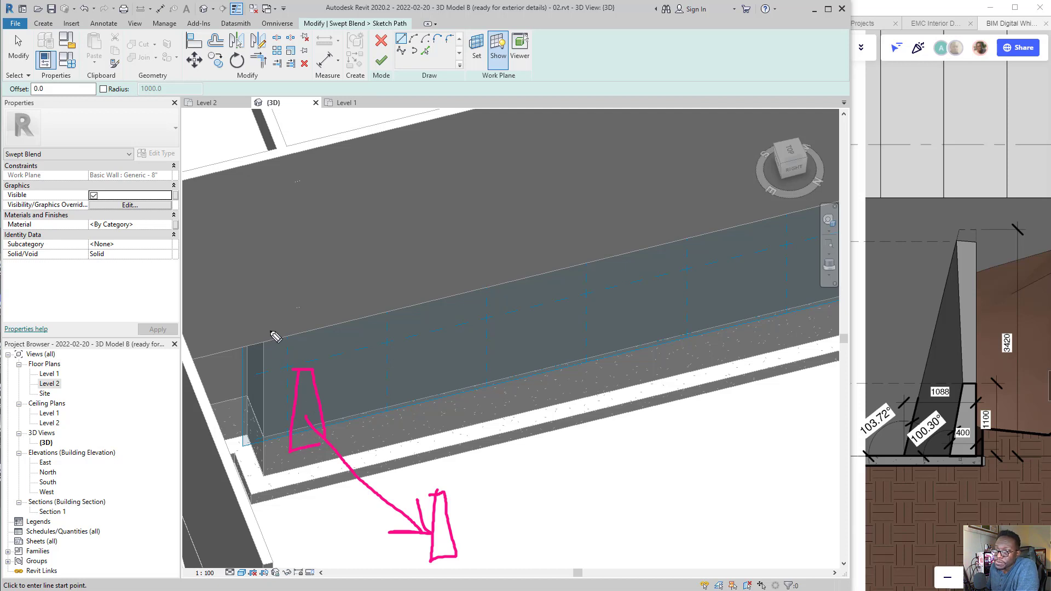
{"action": "mouse_move", "coordinate": [276, 336]}
{"action": "left_mouse_down"}
{"action": "mouse_move", "coordinate": [458, 546]}
{"action": "mouse_move", "coordinate": [333, 450]}
{"action": "left_mouse_up"}
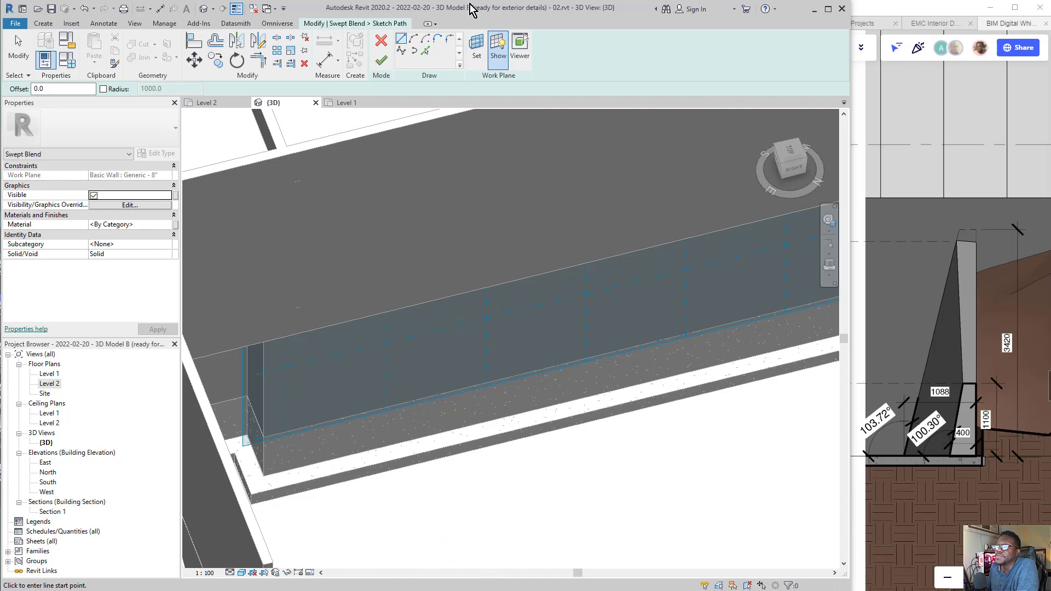
{"action": "mouse_move", "coordinate": [446, 222]}
{"action": "left_mouse_down"}
{"action": "mouse_move", "coordinate": [481, 100]}
{"action": "mouse_move", "coordinate": [476, 70]}
{"action": "left_mouse_up"}
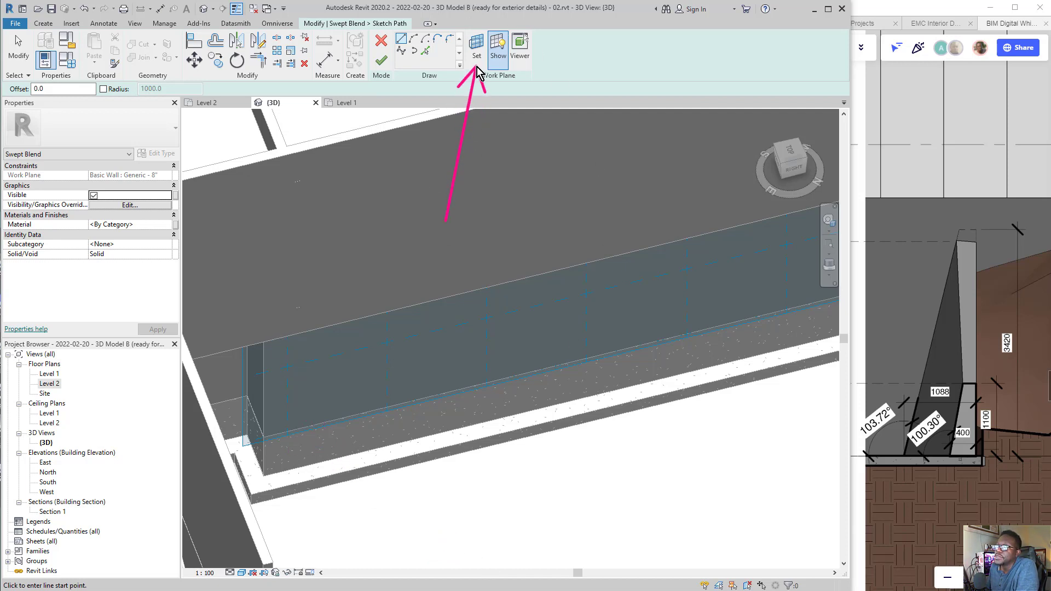
Set the path sketch's work plane to Level : Level 1 and turn on the work plane display
{"action": "left_click", "coordinate": [476, 48]}
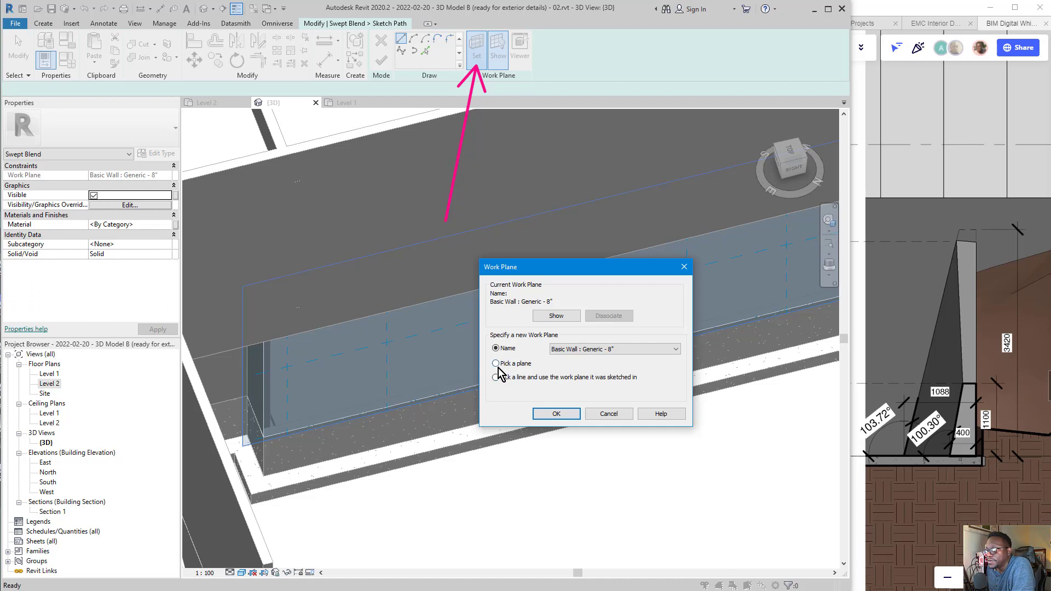
{"action": "left_click", "coordinate": [675, 349]}
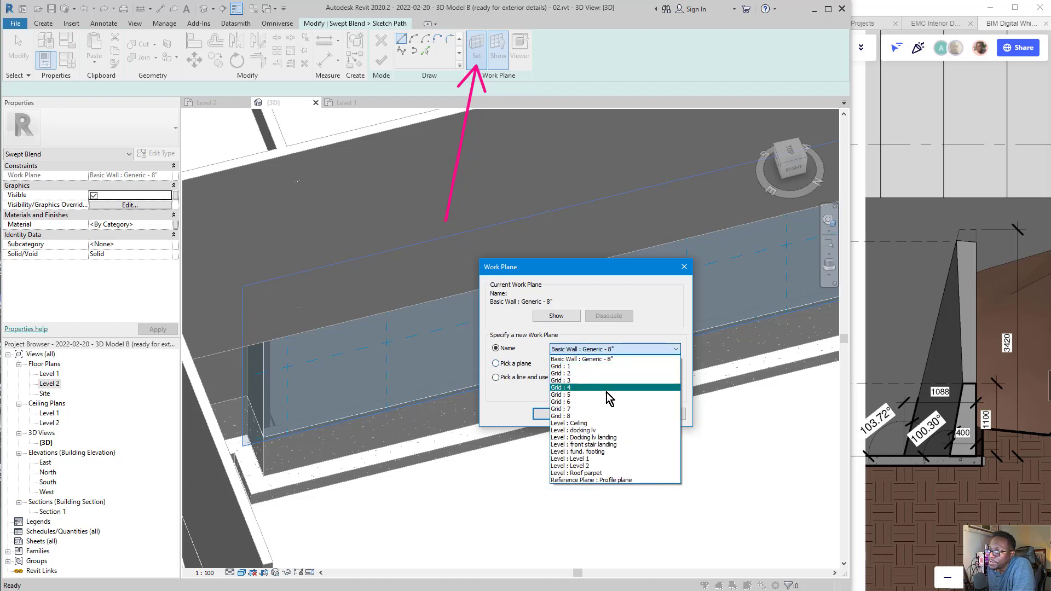
{"action": "left_click", "coordinate": [586, 460]}
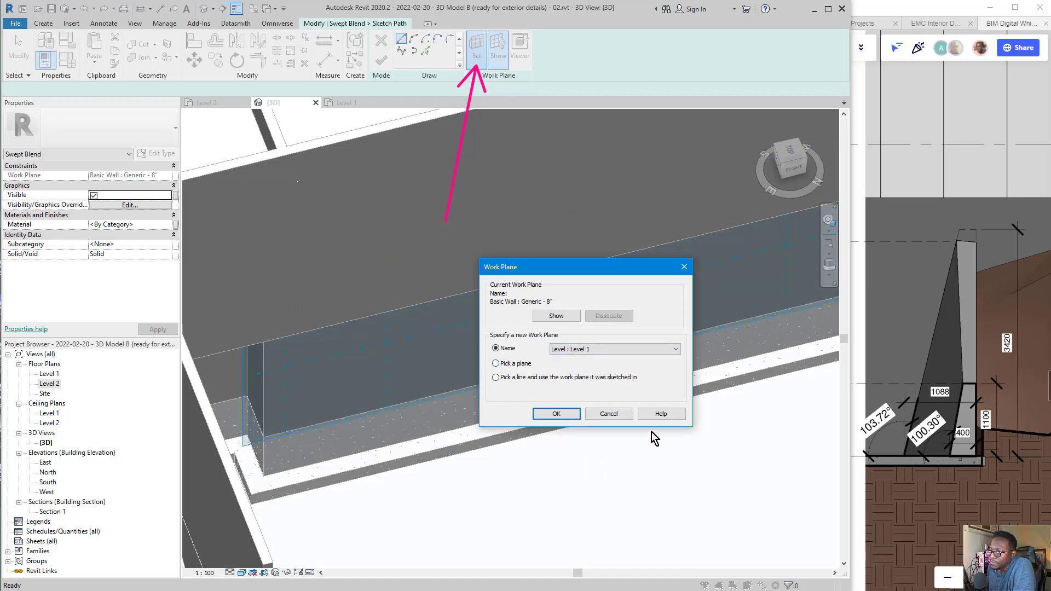
{"action": "left_click", "coordinate": [556, 414]}
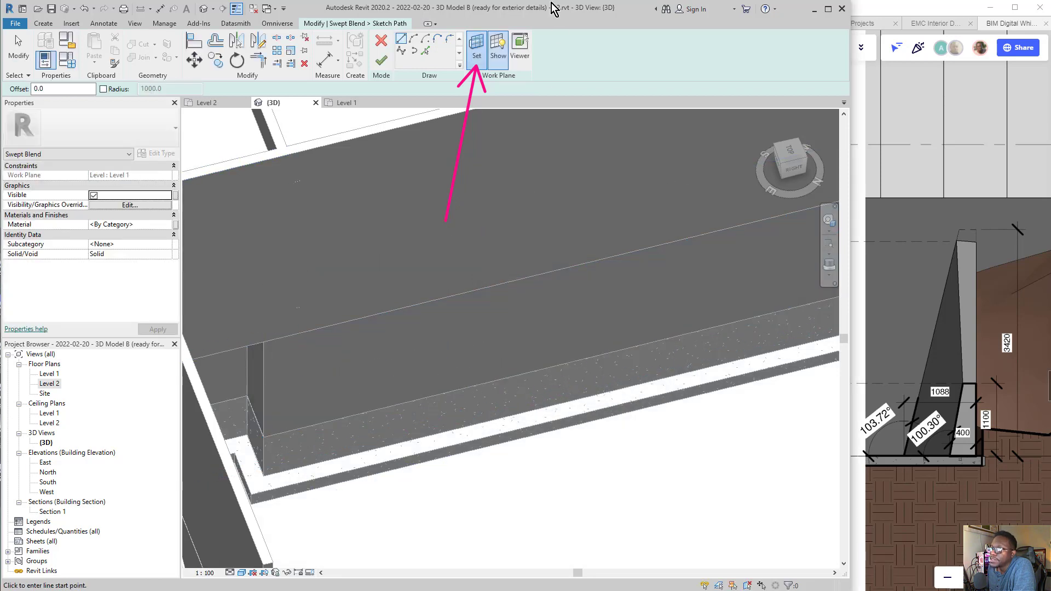
{"action": "scroll", "coordinate": [533, 298], "scroll_direction": "down", "scroll_amount": 5}
{"action": "scroll", "coordinate": [533, 299], "scroll_direction": "down", "scroll_amount": 3}
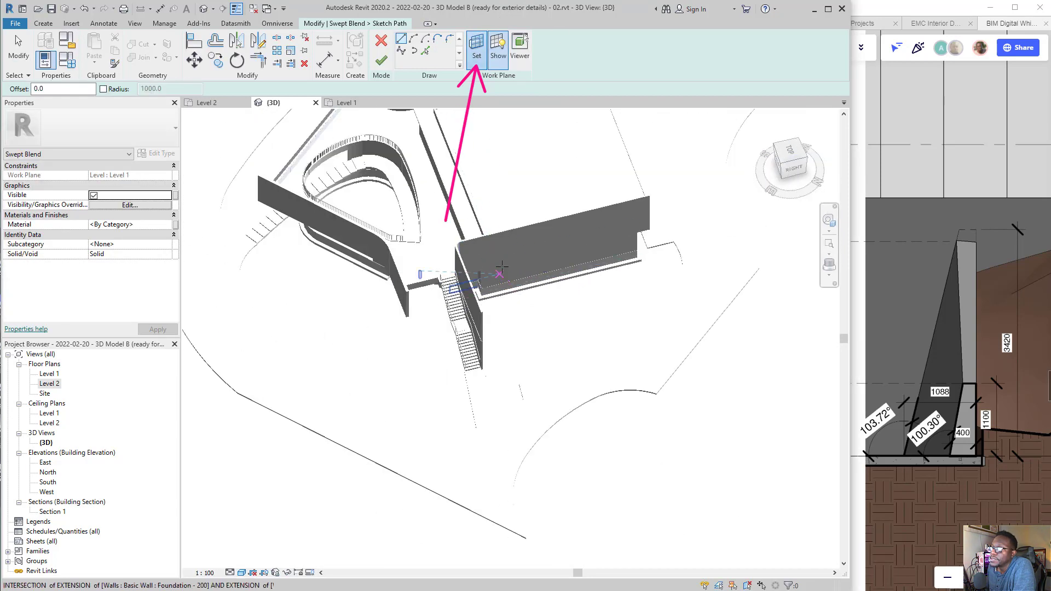
{"action": "scroll", "coordinate": [469, 281], "scroll_direction": "up", "scroll_amount": 8}
{"action": "middle_click_drag", "start_coordinate": [513, 408], "coordinate": [488, 366]}
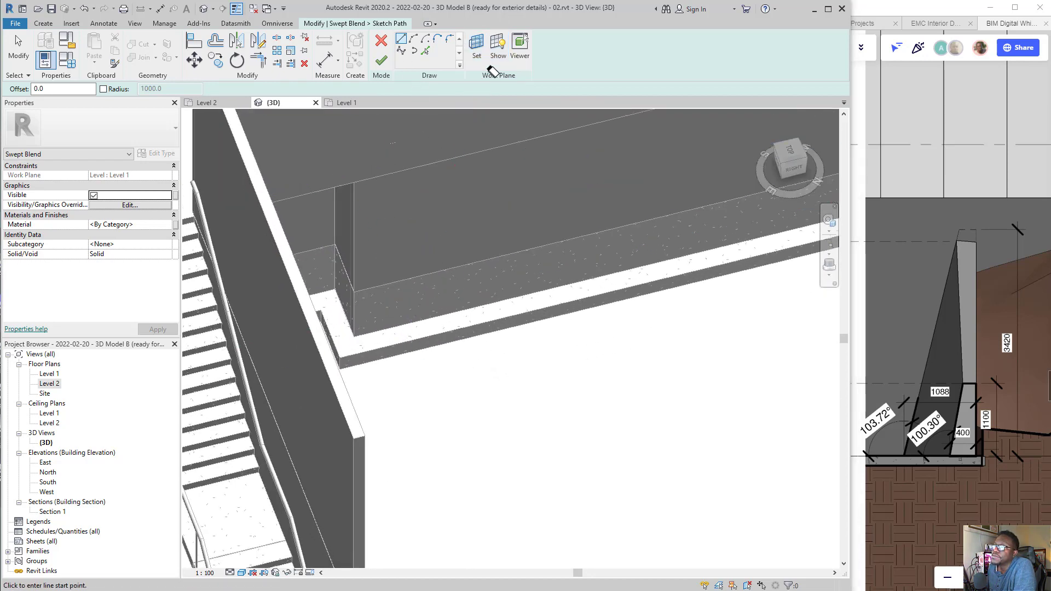
{"action": "left_click", "coordinate": [498, 48]}
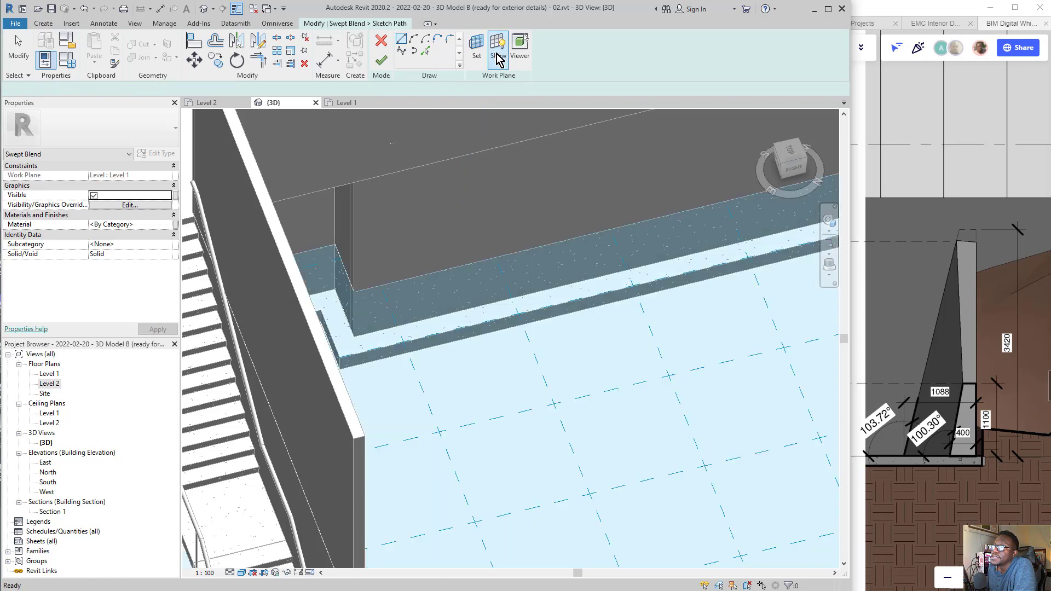
Sketch a straight path line about 4800 mm long outward from the building wall, about 900 mm from the wall's corner
{"action": "scroll", "coordinate": [441, 173], "scroll_direction": "down", "scroll_amount": 5}
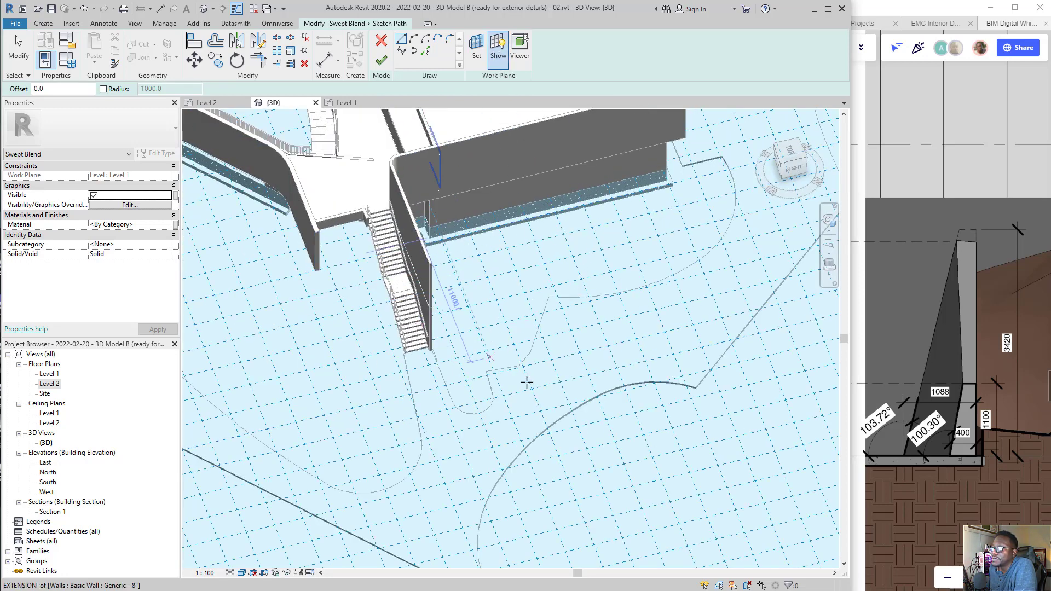
{"action": "scroll", "coordinate": [447, 248], "scroll_direction": "up", "scroll_amount": 5}
{"action": "scroll", "coordinate": [446, 248], "scroll_direction": "up", "scroll_amount": 2}
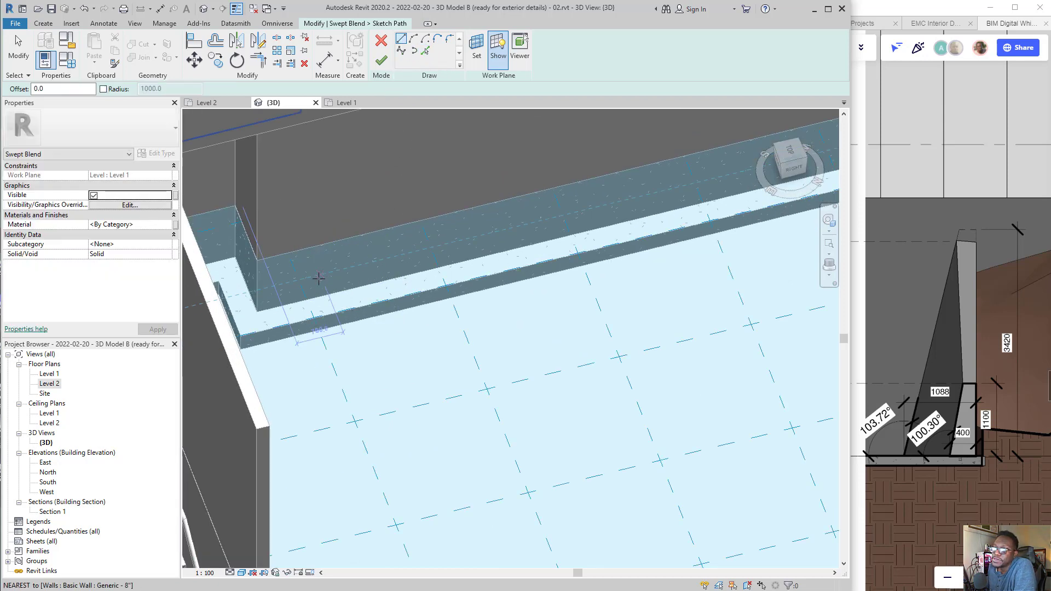
{"action": "left_click", "coordinate": [323, 245]}
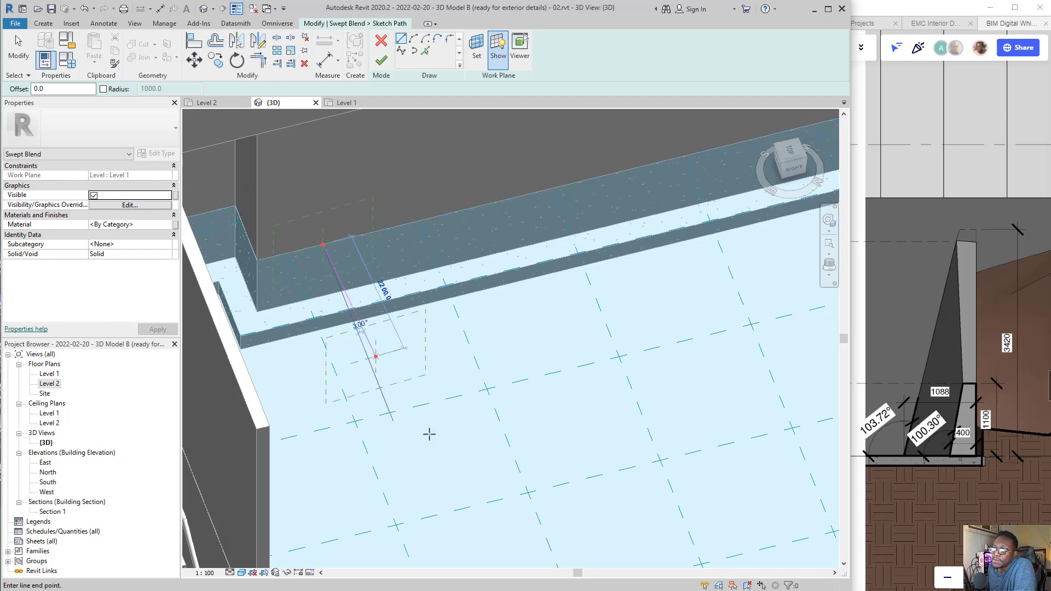
{"action": "left_click", "coordinate": [420, 492]}
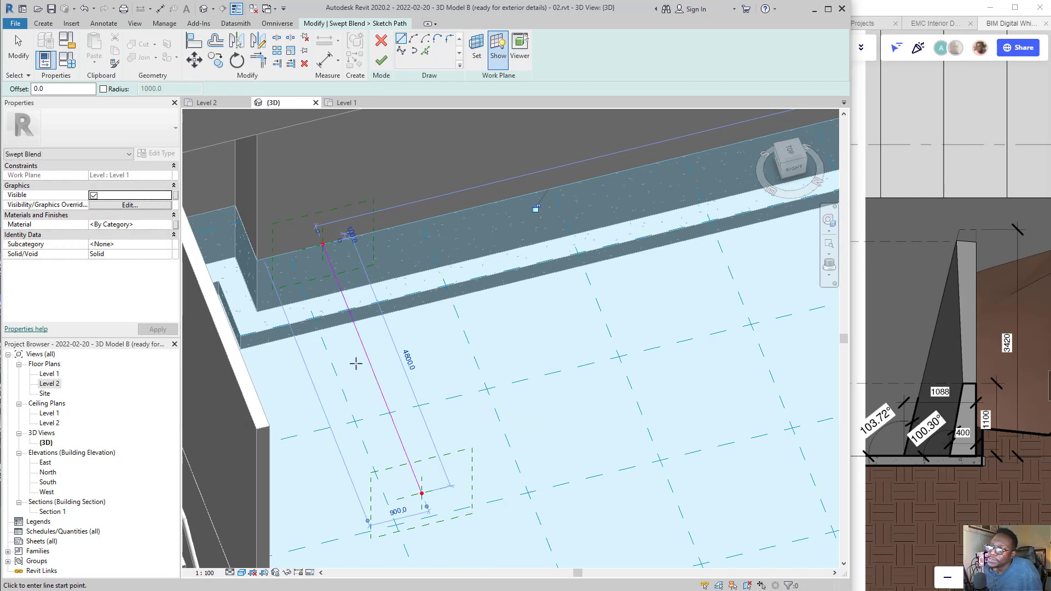
{"action": "mouse_move", "coordinate": [359, 367]}
{"action": "middle_mouse_down", "text": "shift"}
{"action": "mouse_move", "coordinate": [377, 346]}
{"action": "mouse_move", "coordinate": [391, 379]}
{"action": "mouse_move", "coordinate": [347, 299]}
{"action": "middle_mouse_up", "text": "shift"}
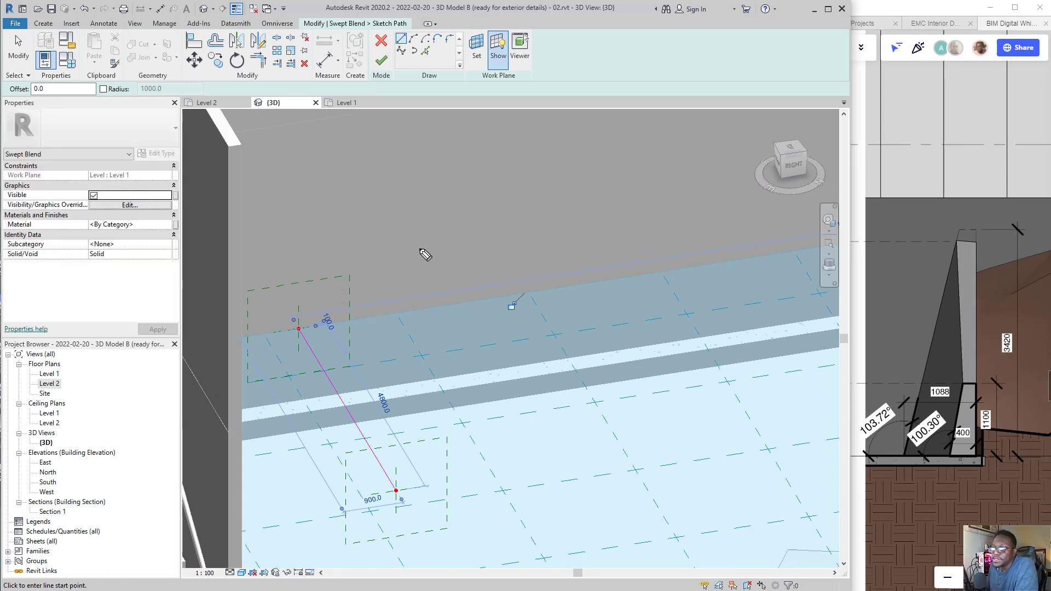
{"action": "mouse_move", "coordinate": [447, 230]}
{"action": "left_mouse_down"}
{"action": "mouse_move", "coordinate": [339, 287]}
{"action": "mouse_move", "coordinate": [374, 275]}
{"action": "left_mouse_up"}
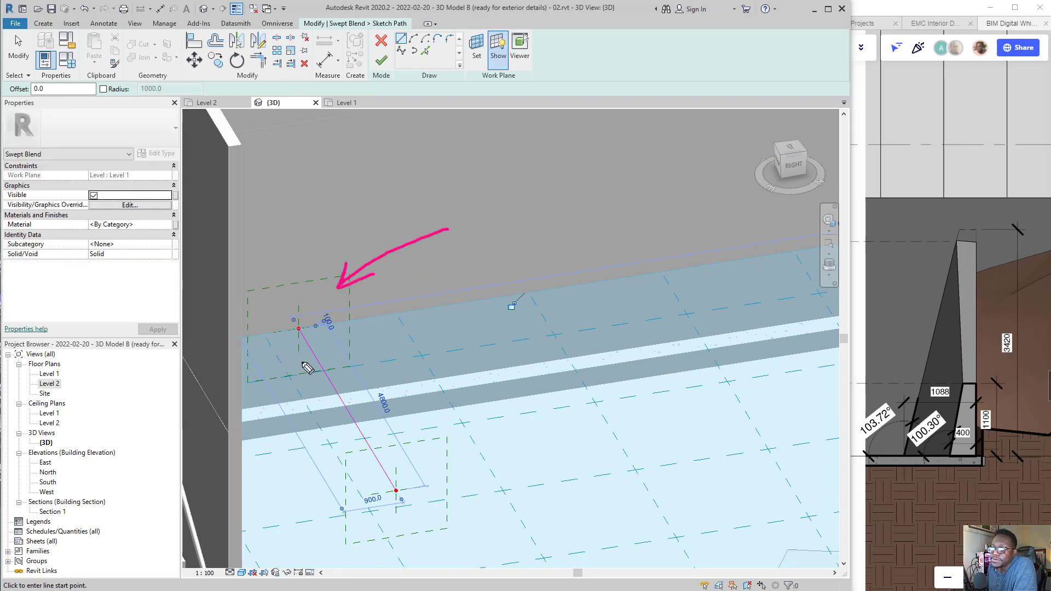
{"action": "mouse_move", "coordinate": [272, 378]}
{"action": "left_mouse_down"}
{"action": "mouse_move", "coordinate": [288, 289]}
{"action": "mouse_move", "coordinate": [310, 282]}
{"action": "mouse_move", "coordinate": [318, 340]}
{"action": "mouse_move", "coordinate": [271, 379]}
{"action": "left_mouse_up"}
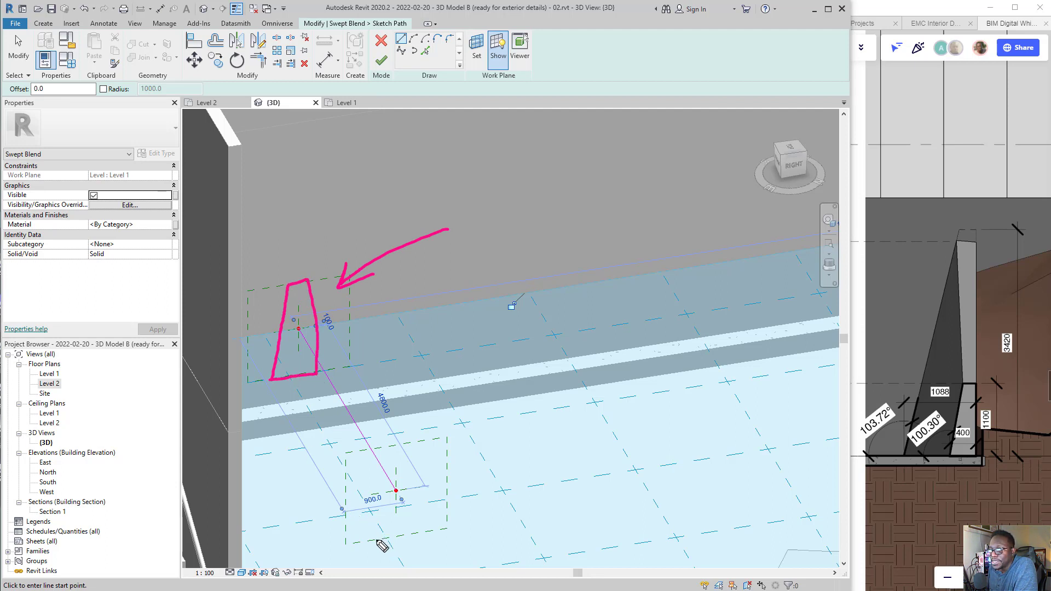
{"action": "mouse_move", "coordinate": [377, 541]}
{"action": "left_mouse_down"}
{"action": "mouse_move", "coordinate": [383, 468]}
{"action": "mouse_move", "coordinate": [404, 476]}
{"action": "mouse_move", "coordinate": [409, 532]}
{"action": "mouse_move", "coordinate": [370, 536]}
{"action": "left_mouse_up"}
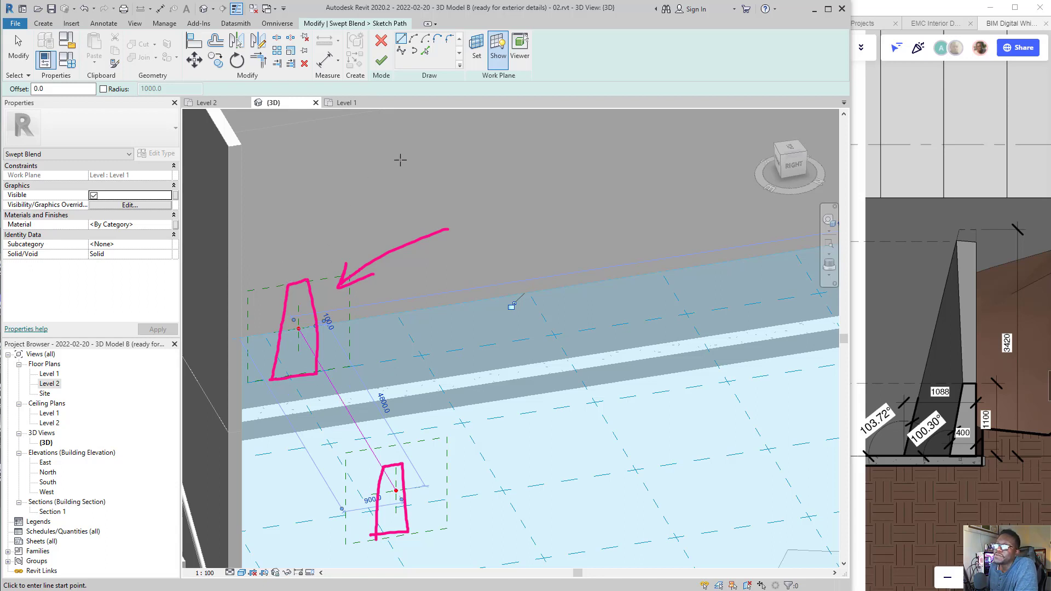
{"action": "left_click_drag", "start_coordinate": [277, 275], "coordinate": [355, 260]}
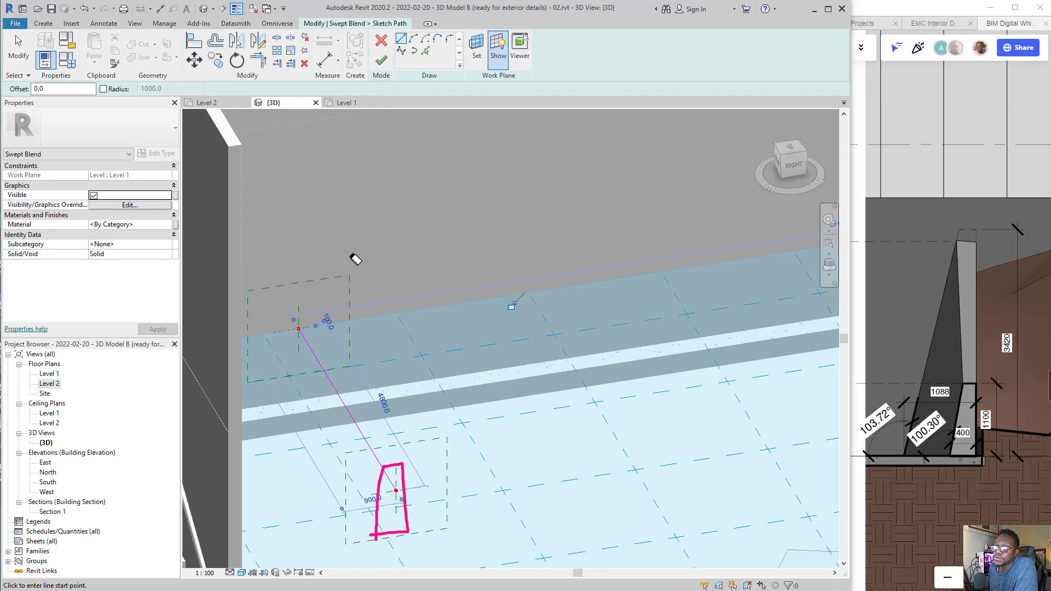
{"action": "left_click_drag", "start_coordinate": [321, 391], "coordinate": [329, 492]}
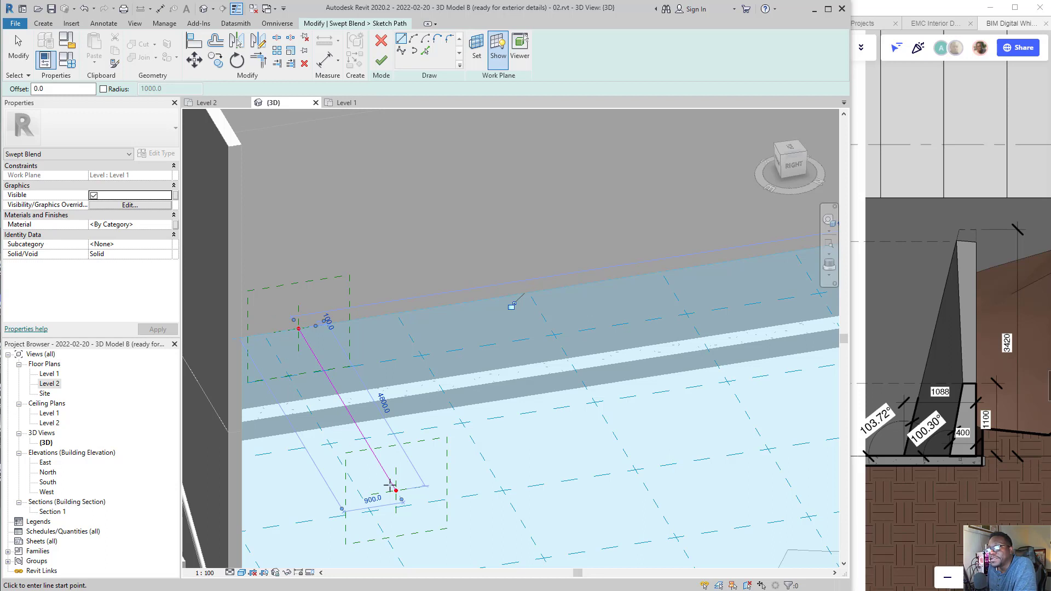
Finish the swept blend's path sketch
{"action": "left_click", "coordinate": [381, 60]}
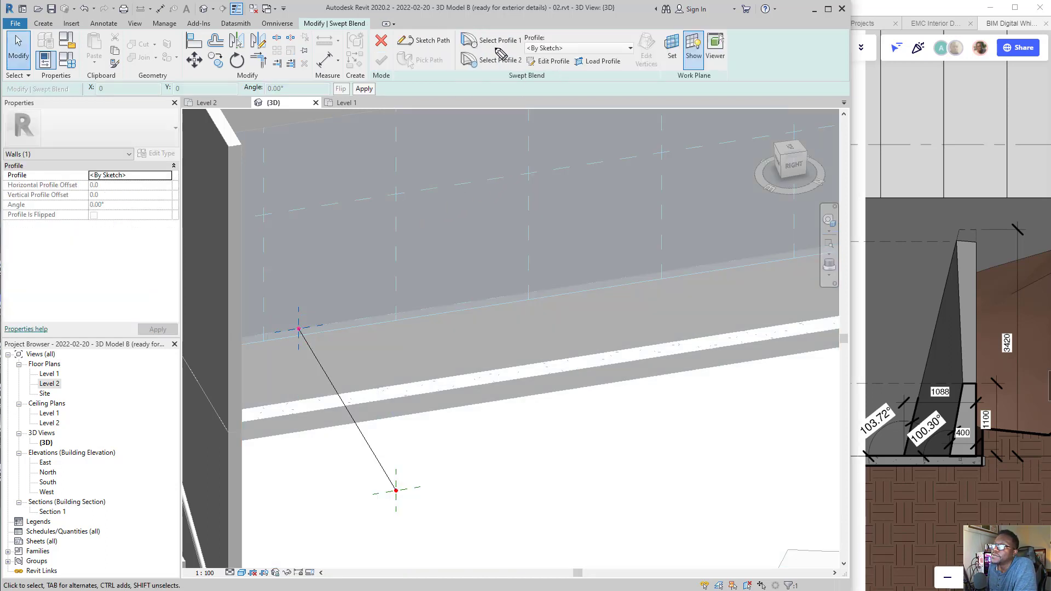
{"action": "left_click_drag", "start_coordinate": [480, 47], "coordinate": [521, 50]}
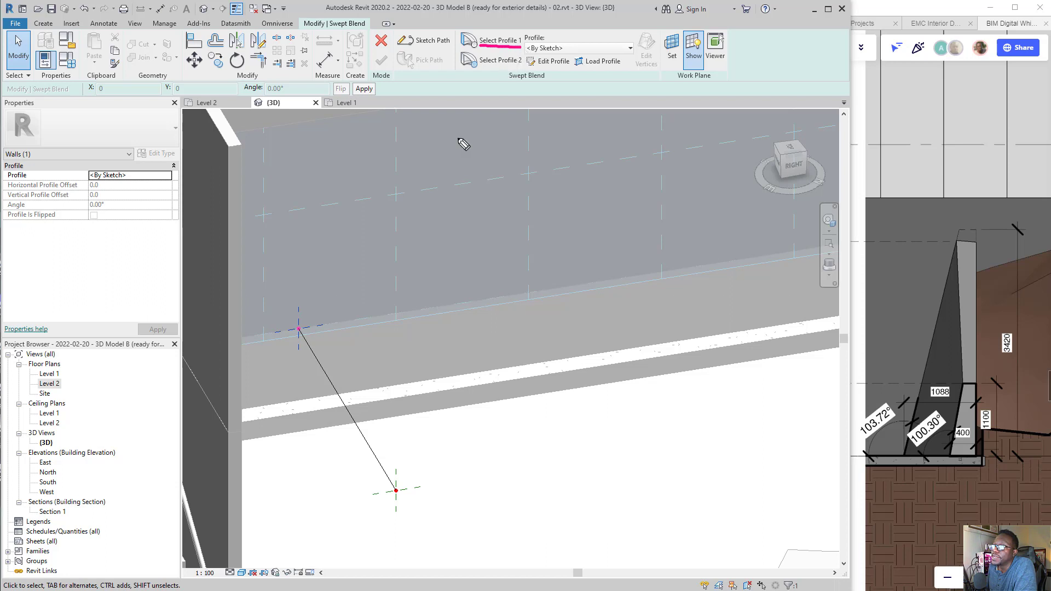
{"action": "mouse_move", "coordinate": [294, 227]}
{"action": "left_mouse_down"}
{"action": "mouse_move", "coordinate": [280, 329]}
{"action": "mouse_move", "coordinate": [322, 327]}
{"action": "mouse_move", "coordinate": [331, 323]}
{"action": "mouse_move", "coordinate": [320, 217]}
{"action": "left_mouse_up"}
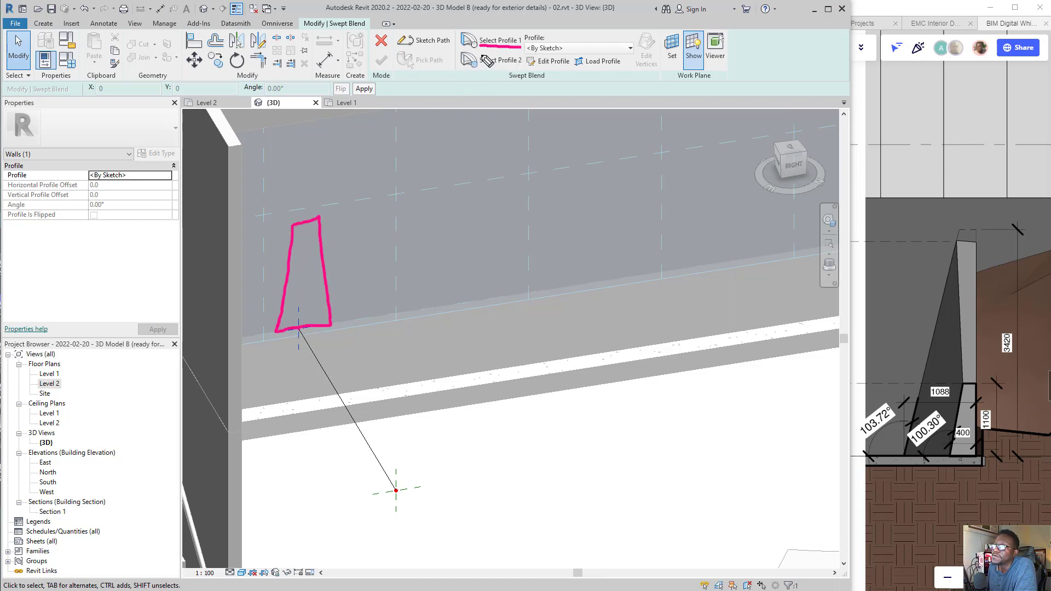
{"action": "mouse_move", "coordinate": [482, 48]}
{"action": "left_mouse_down"}
{"action": "mouse_move", "coordinate": [363, 145]}
{"action": "mouse_move", "coordinate": [322, 212]}
{"action": "left_mouse_up"}
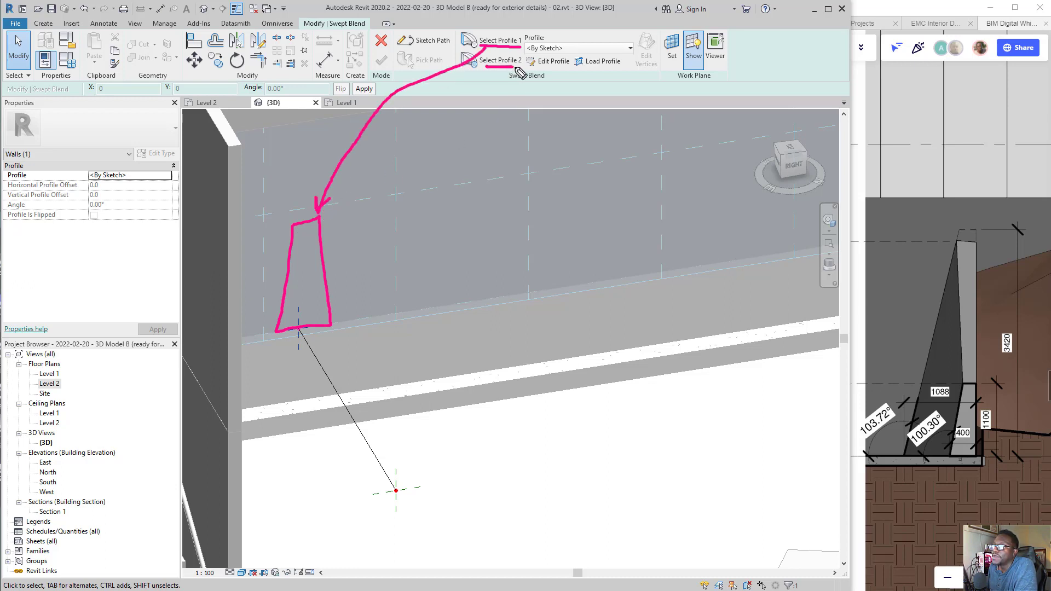
{"action": "mouse_move", "coordinate": [504, 67]}
{"action": "left_mouse_down"}
{"action": "mouse_move", "coordinate": [509, 189]}
{"action": "mouse_move", "coordinate": [426, 434]}
{"action": "mouse_move", "coordinate": [408, 452]}
{"action": "left_mouse_up"}
{"action": "left_click_drag", "start_coordinate": [390, 481], "coordinate": [385, 498]}
{"action": "mouse_move", "coordinate": [398, 460]}
{"action": "left_mouse_down"}
{"action": "mouse_move", "coordinate": [414, 445]}
{"action": "mouse_move", "coordinate": [411, 491]}
{"action": "mouse_move", "coordinate": [386, 500]}
{"action": "left_mouse_up"}
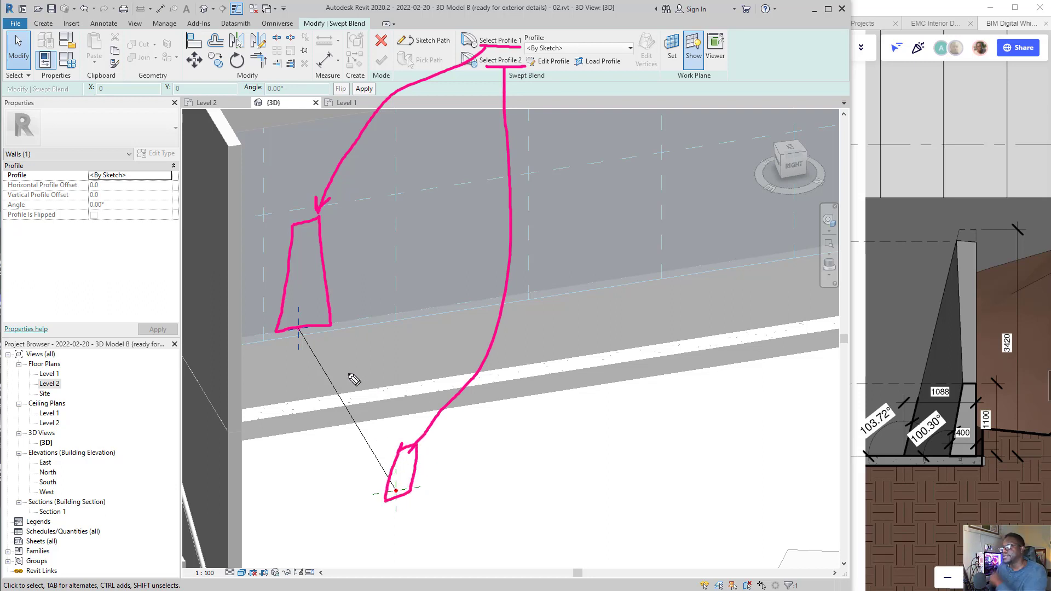
{"action": "left_click_drag", "start_coordinate": [277, 332], "coordinate": [384, 499]}
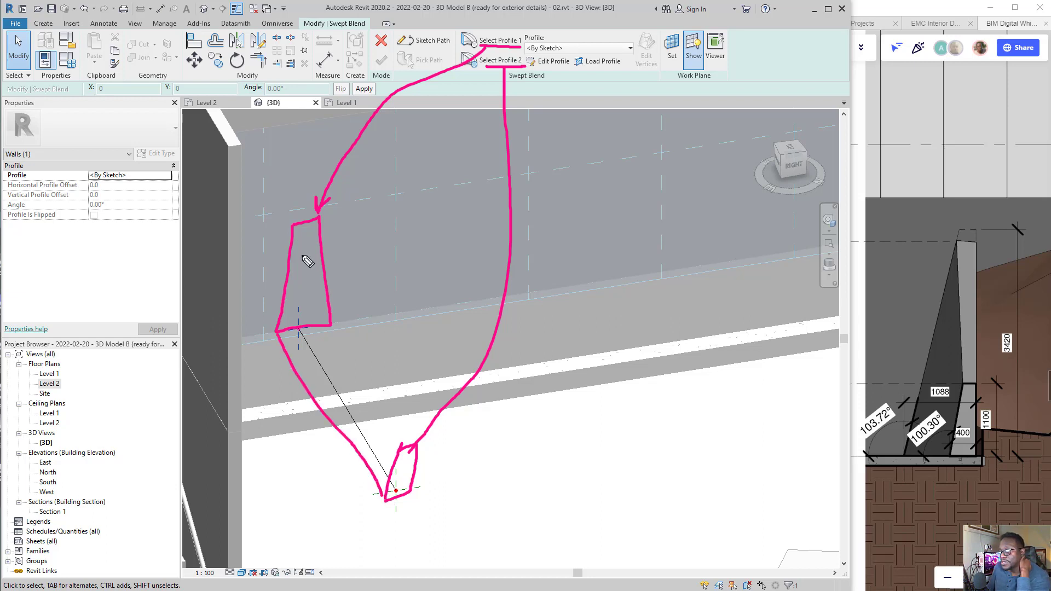
{"action": "left_click_drag", "start_coordinate": [290, 228], "coordinate": [420, 480]}
{"action": "left_click_drag", "start_coordinate": [317, 218], "coordinate": [403, 430]}
{"action": "mouse_move", "coordinate": [377, 262]}
{"action": "left_mouse_down"}
{"action": "mouse_move", "coordinate": [319, 474]}
{"action": "mouse_move", "coordinate": [410, 422]}
{"action": "mouse_move", "coordinate": [347, 454]}
{"action": "left_mouse_up"}
{"action": "mouse_move", "coordinate": [453, 30]}
{"action": "left_mouse_down"}
{"action": "mouse_move", "coordinate": [533, 82]}
{"action": "mouse_move", "coordinate": [500, 87]}
{"action": "left_mouse_up"}
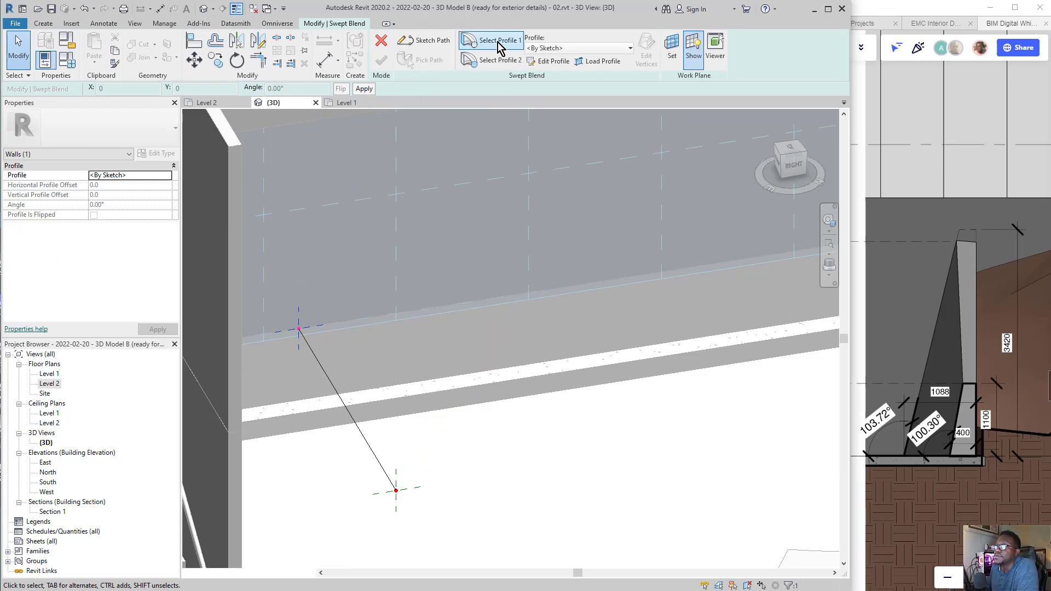
Select Profile 1 at the building wall end of the path and open its profile sketch for editing
{"action": "scroll", "coordinate": [302, 343], "scroll_direction": "up", "scroll_amount": 3}
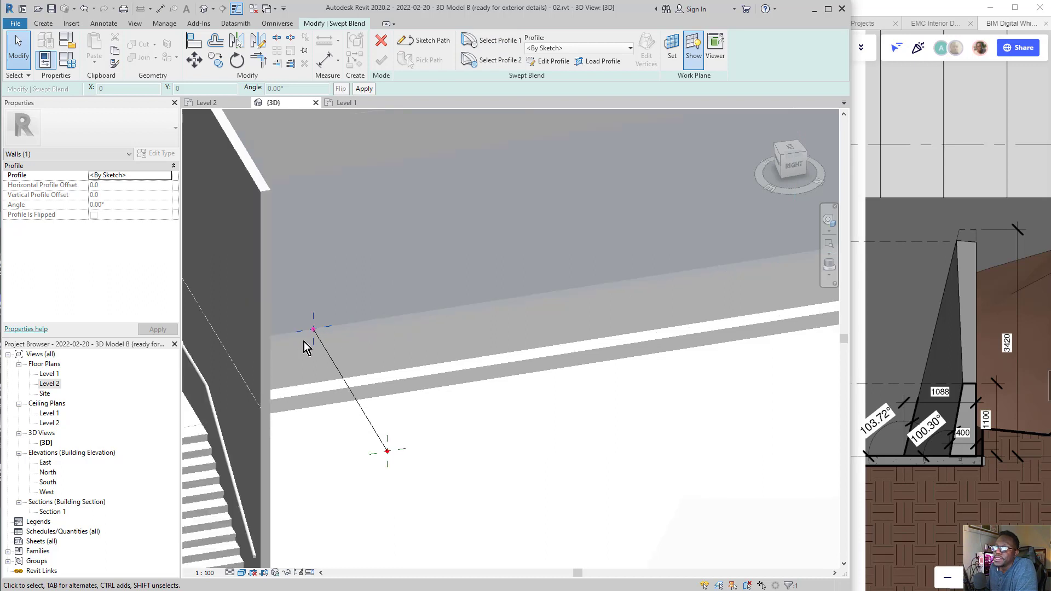
{"action": "mouse_move", "coordinate": [366, 317]}
{"action": "middle_mouse_down"}
{"action": "mouse_move", "coordinate": [465, 328]}
{"action": "mouse_move", "coordinate": [401, 314]}
{"action": "mouse_move", "coordinate": [371, 329]}
{"action": "middle_mouse_up"}
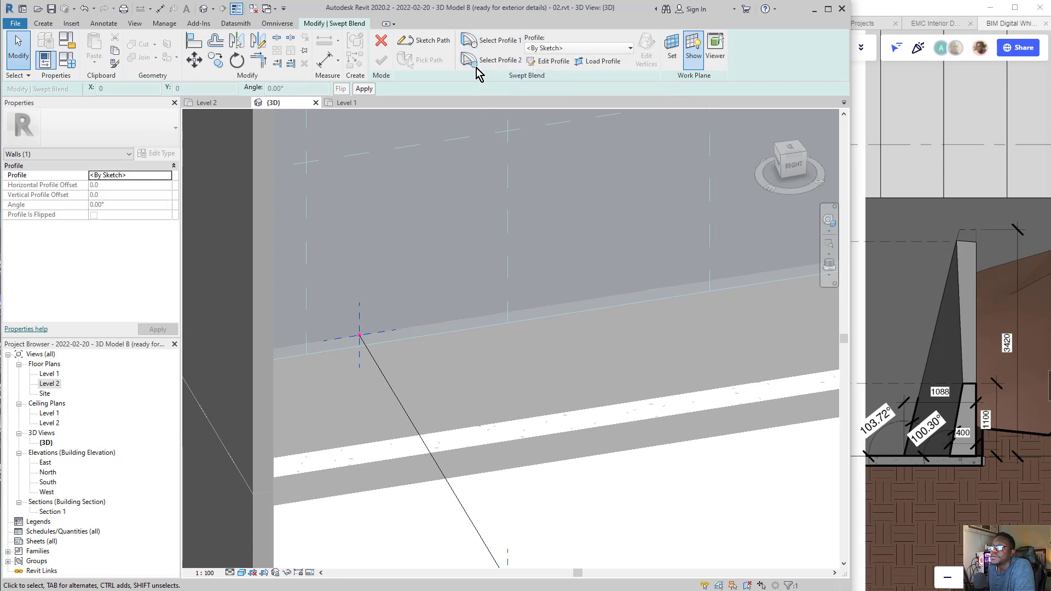
{"action": "left_click", "coordinate": [481, 43]}
{"action": "left_click_drag", "start_coordinate": [529, 66], "coordinate": [562, 66]}
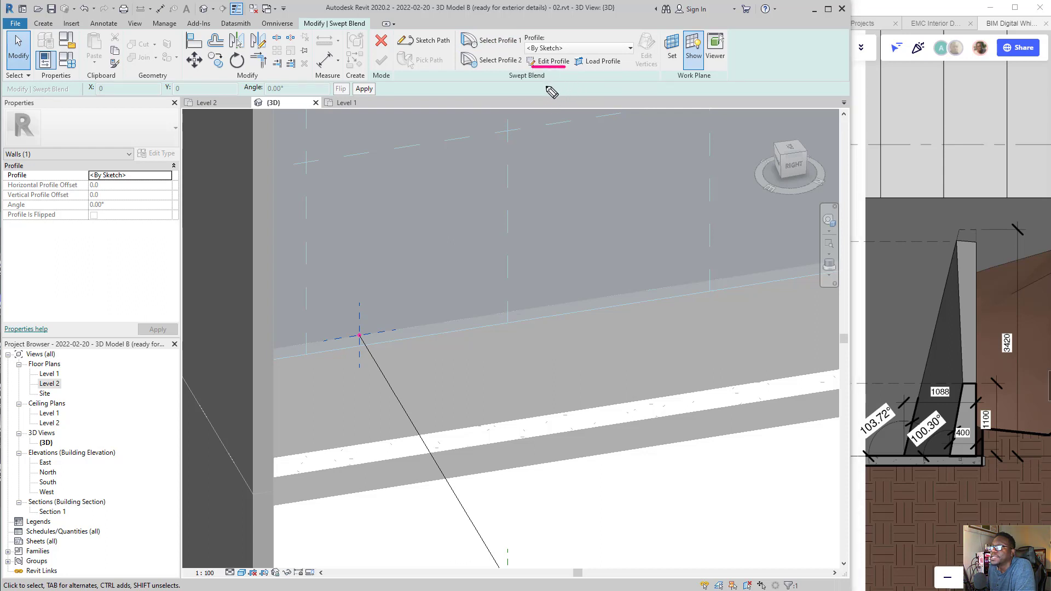
{"action": "left_click", "coordinate": [541, 63]}
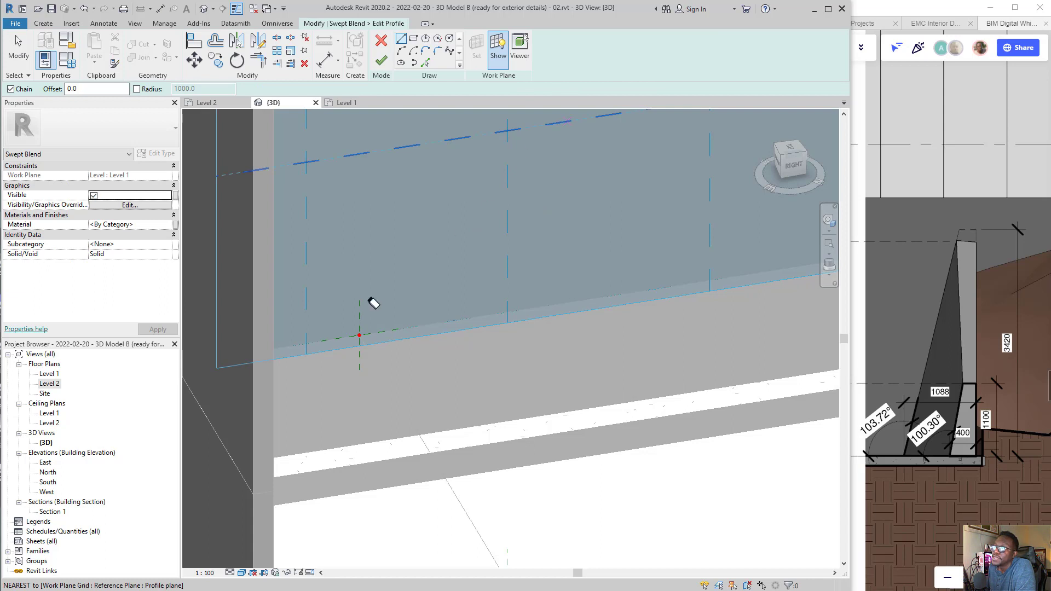
Examine the retaining wall's larger end profile in the reference drawing, including its base width, height and slope angle
{"action": "scroll", "coordinate": [297, 218], "scroll_direction": "down", "scroll_amount": 4}
{"action": "scroll", "coordinate": [365, 301], "scroll_direction": "up", "scroll_amount": 3}
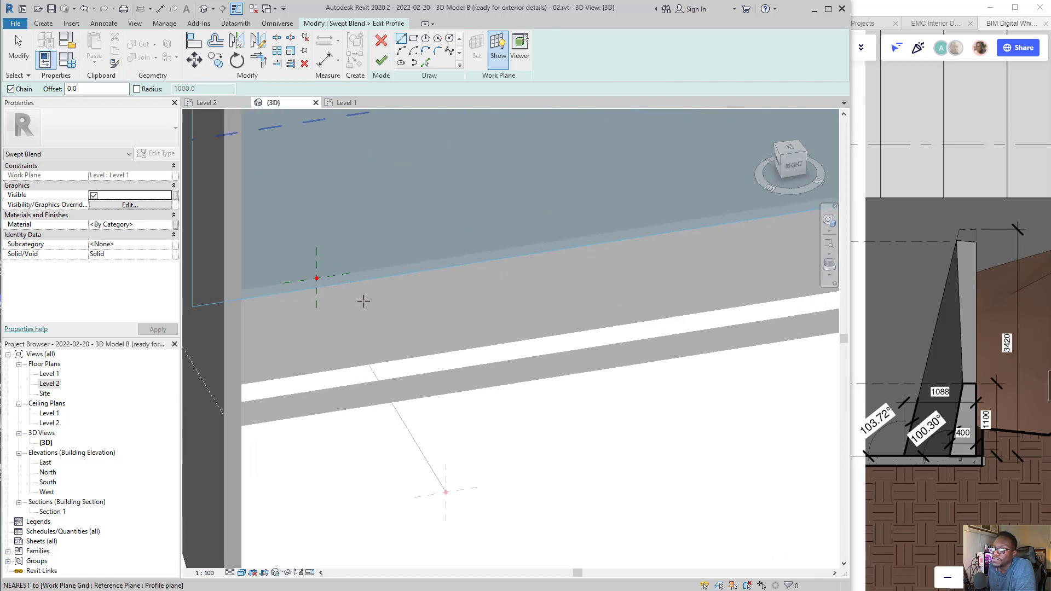
{"action": "mouse_move", "coordinate": [371, 246]}
{"action": "left_mouse_down"}
{"action": "mouse_move", "coordinate": [270, 297]}
{"action": "mouse_move", "coordinate": [331, 216]}
{"action": "left_mouse_up"}
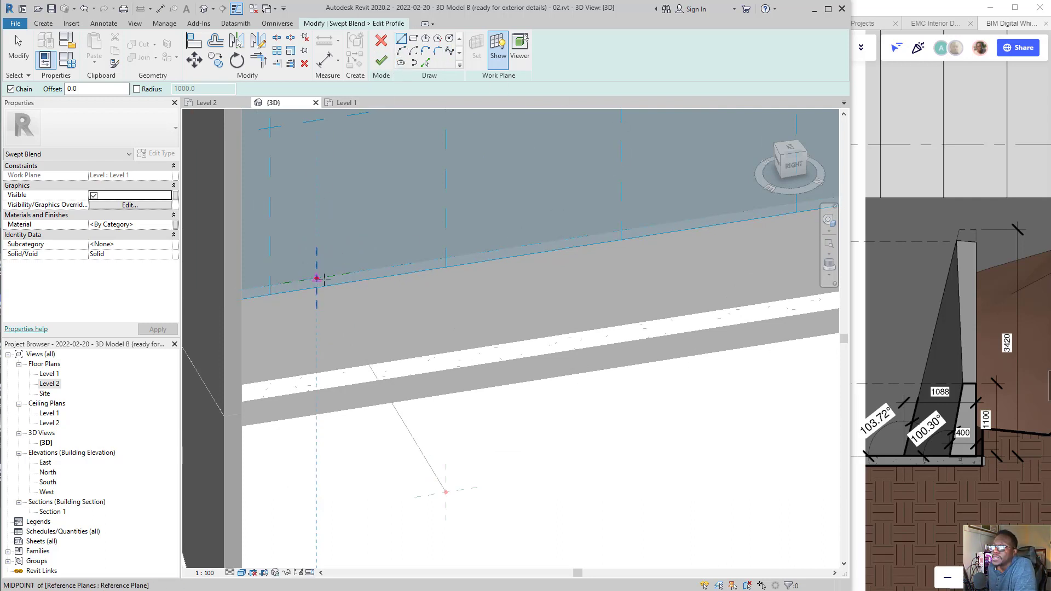
{"action": "scroll", "coordinate": [935, 382], "scroll_direction": "down", "scroll_amount": 1}
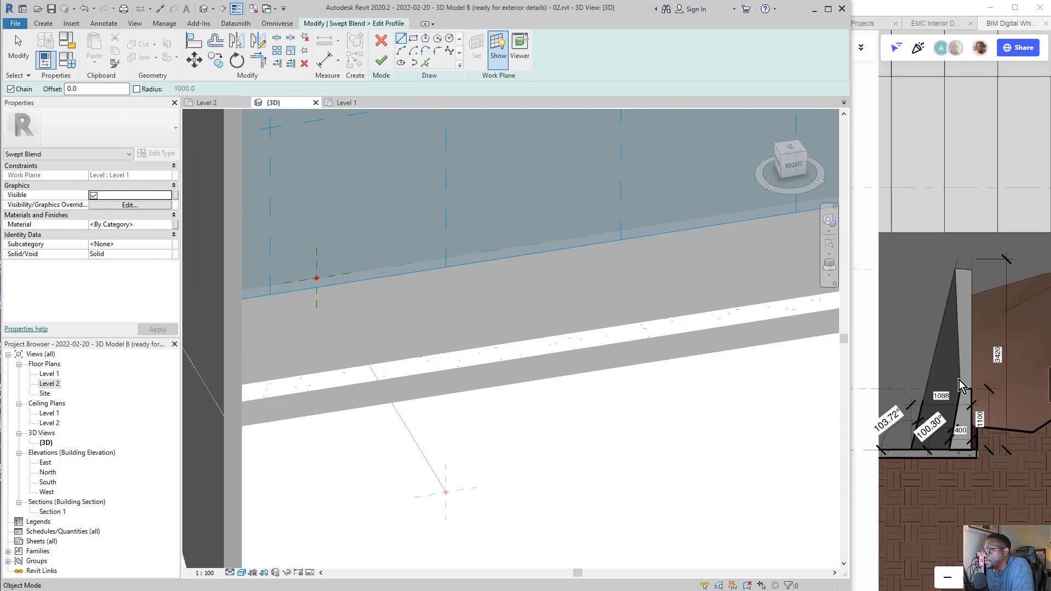
{"action": "scroll", "coordinate": [959, 380], "scroll_direction": "up", "scroll_amount": 2}
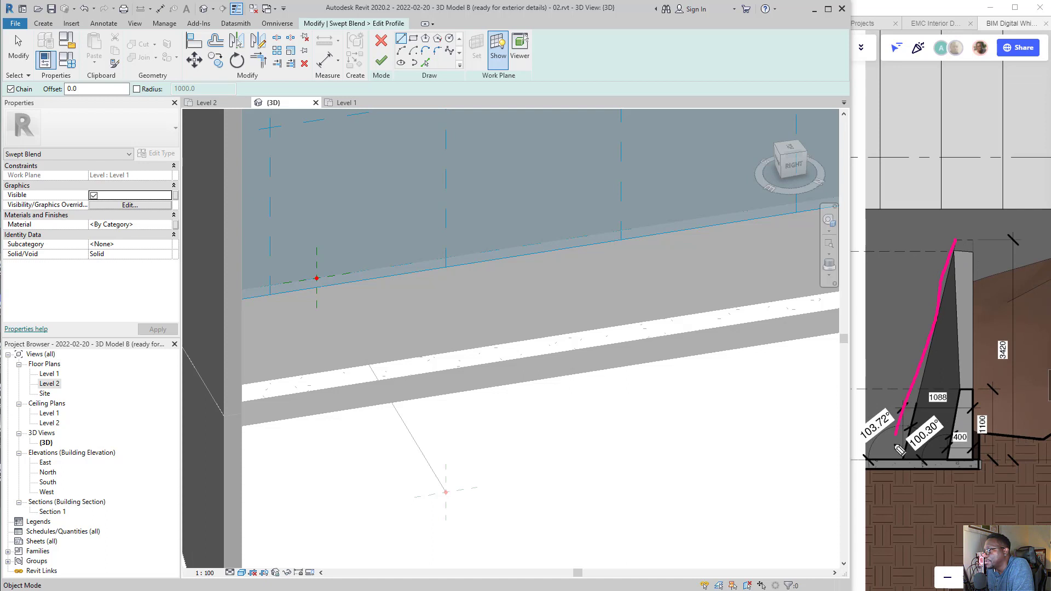
{"action": "left_click_drag", "start_coordinate": [905, 464], "coordinate": [973, 463]}
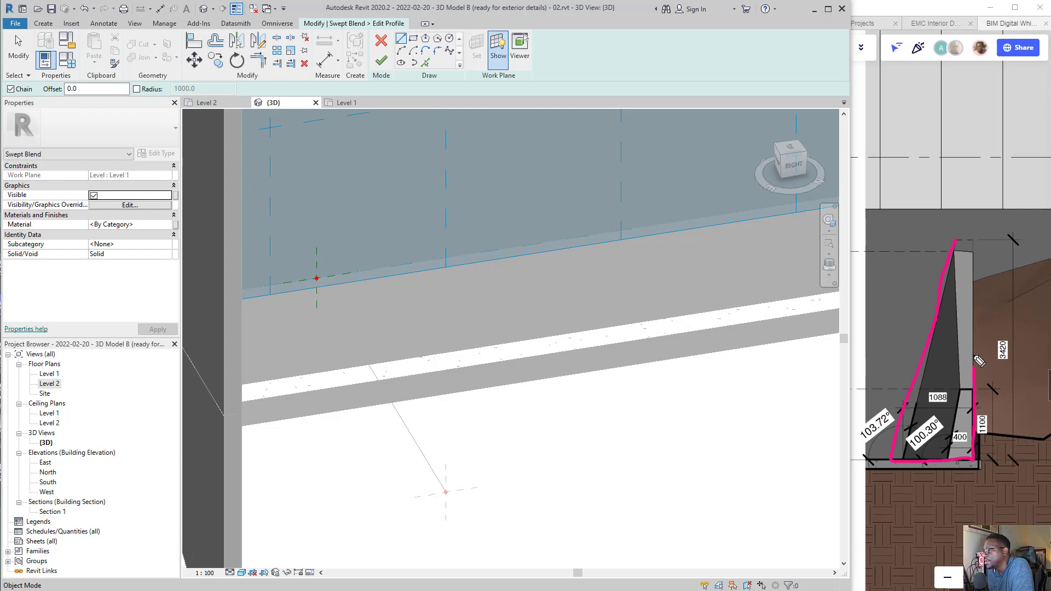
{"action": "left_click_drag", "start_coordinate": [975, 365], "coordinate": [971, 261]}
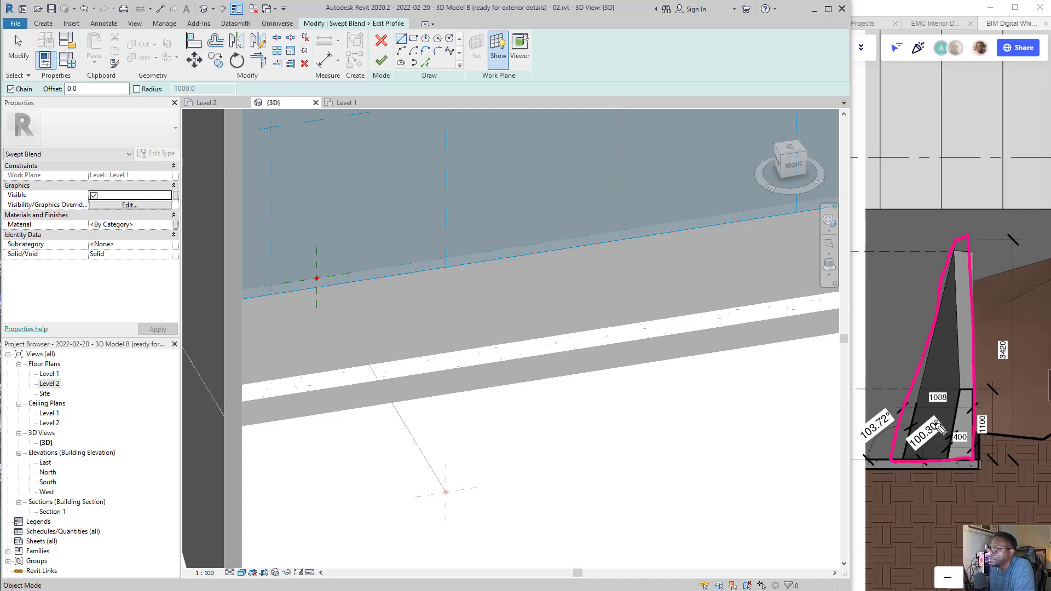
{"action": "mouse_move", "coordinate": [985, 375]}
{"action": "left_mouse_down"}
{"action": "mouse_move", "coordinate": [1026, 337]}
{"action": "mouse_move", "coordinate": [977, 364]}
{"action": "left_mouse_up"}
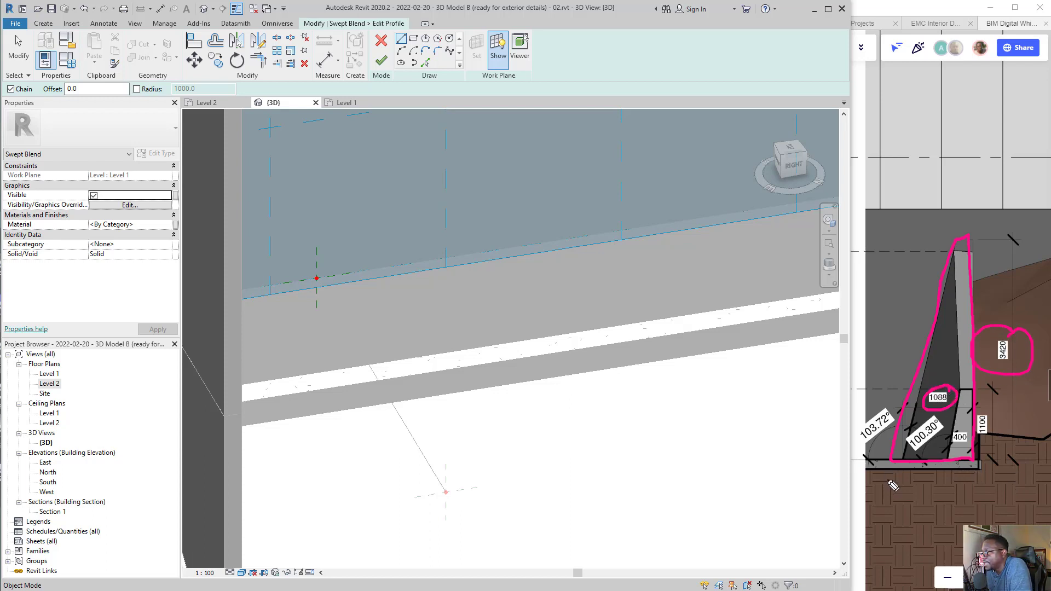
{"action": "left_click_drag", "start_coordinate": [891, 407], "coordinate": [898, 411]}
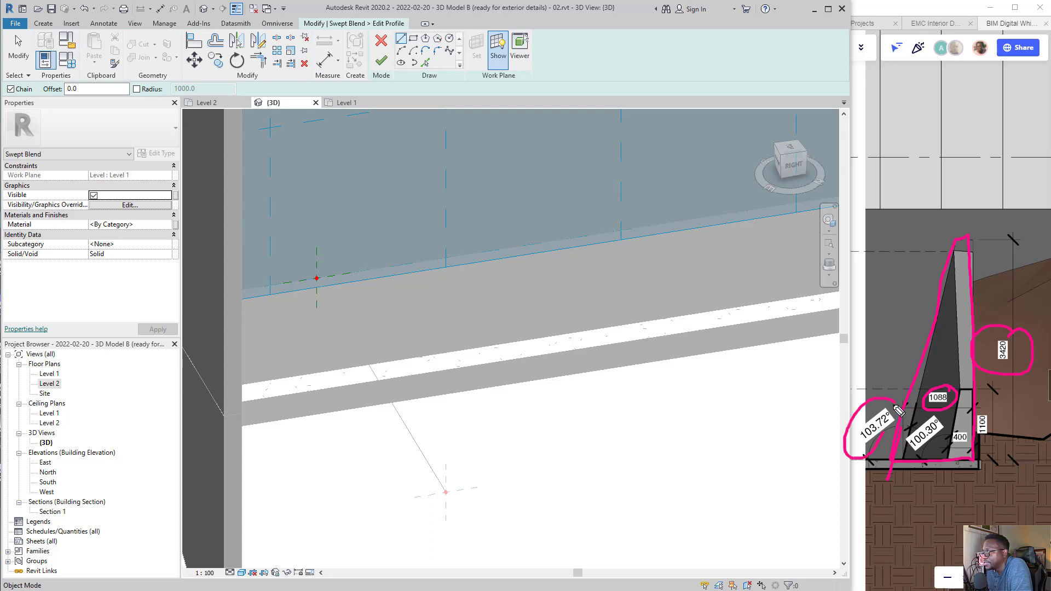
{"action": "mouse_move", "coordinate": [847, 336]}
{"action": "left_mouse_down"}
{"action": "mouse_move", "coordinate": [991, 353]}
{"action": "mouse_move", "coordinate": [902, 463]}
{"action": "left_mouse_up"}
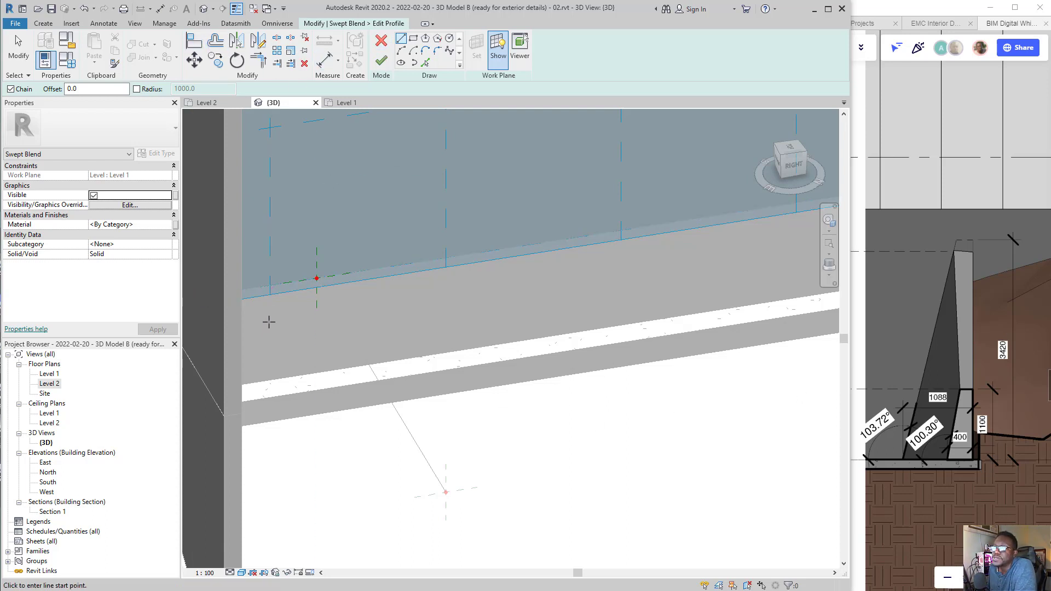
Sketch a 1088 mm horizontal base line for Profile 1 along the profile plane's reference line, starting beside the path's end point
{"action": "left_click", "coordinate": [294, 282]}
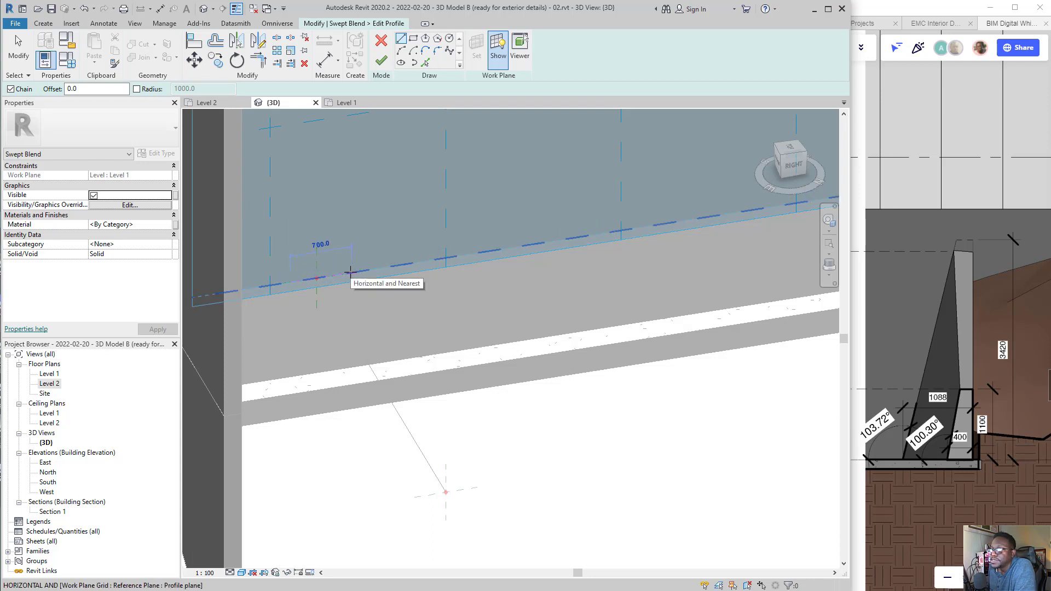
{"action": "type", "text": "10"}
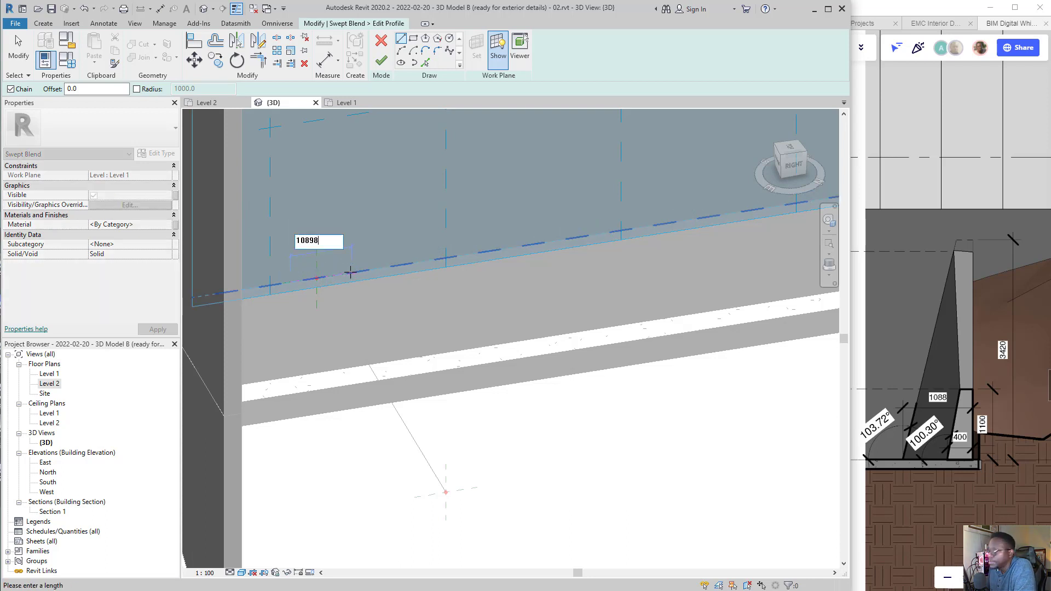
{"action": "type", "text": "898"}
{"action": "key", "text": "BackSpace"}
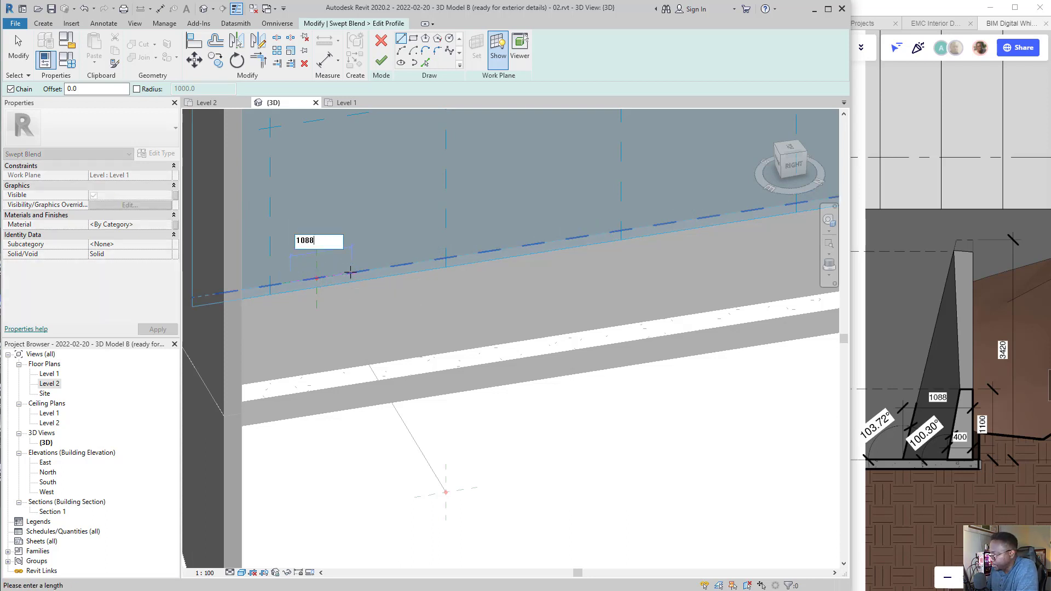
{"action": "key", "text": "Return"}
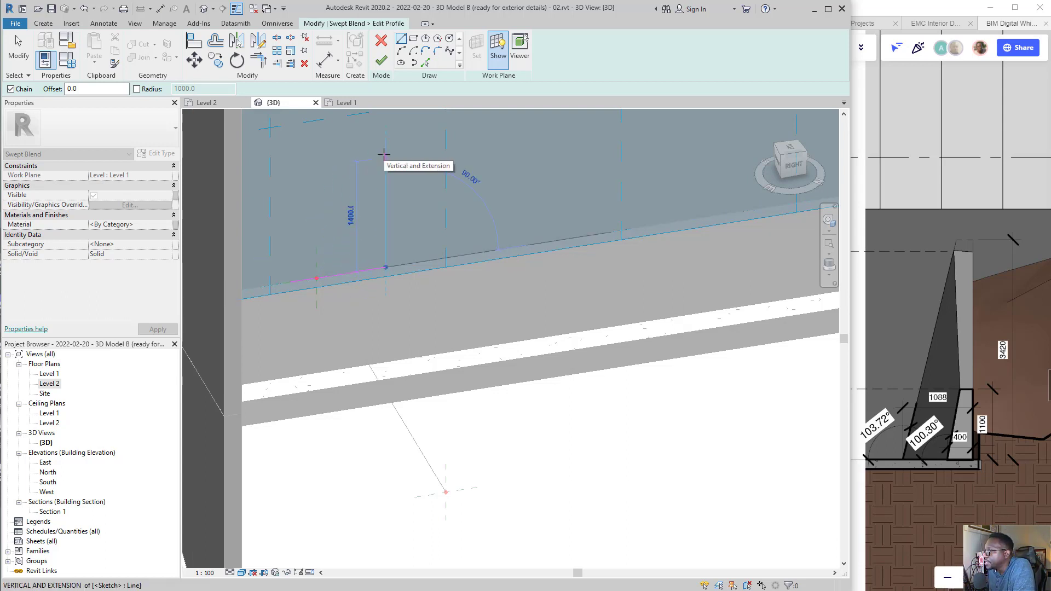
Sketch a 3420 mm vertical line upward from the base line's end and end the line chain
{"action": "type", "text": "3420"}
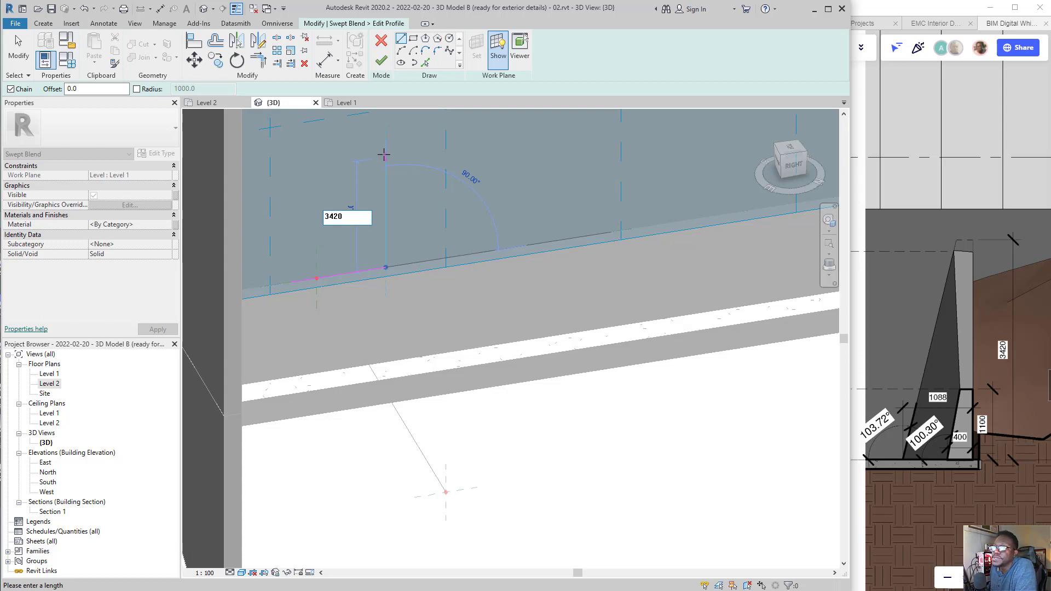
{"action": "key", "text": "Return"}
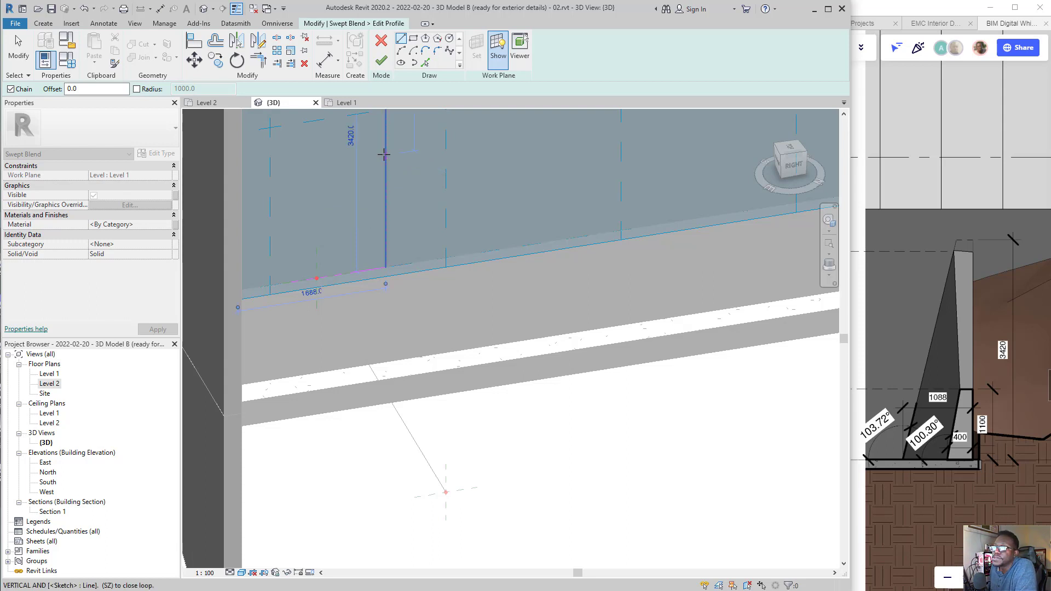
{"action": "scroll", "coordinate": [363, 316], "scroll_direction": "down", "scroll_amount": 3}
{"action": "scroll", "coordinate": [361, 235], "scroll_direction": "up", "scroll_amount": 3}
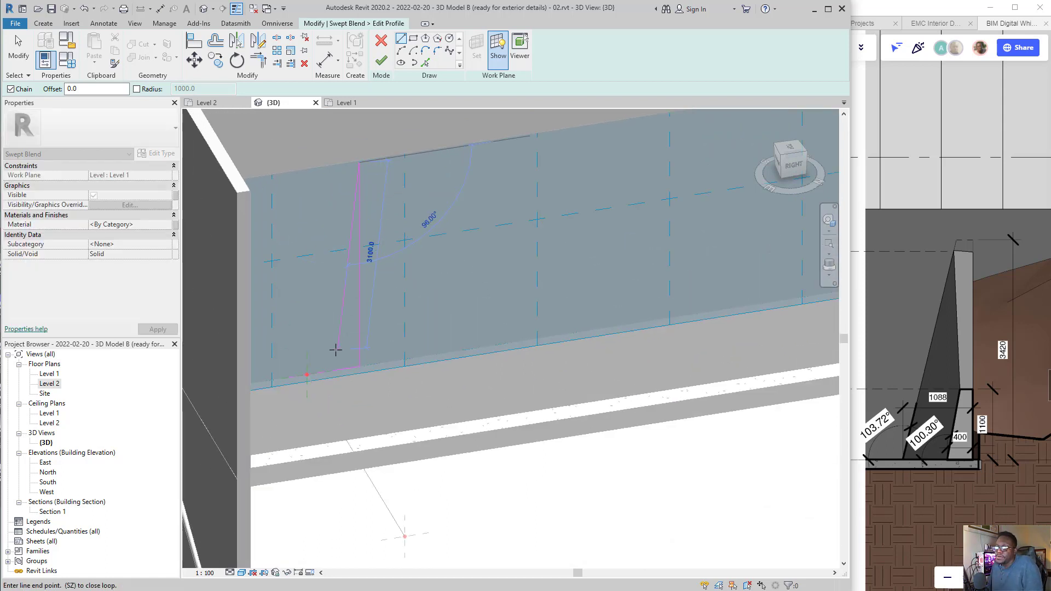
{"action": "key", "text": "Escape"}
Sketch a slanted line about 2800 mm long upward from the base line's starting point, leaning toward the vertical line
{"action": "left_click", "coordinate": [289, 376]}
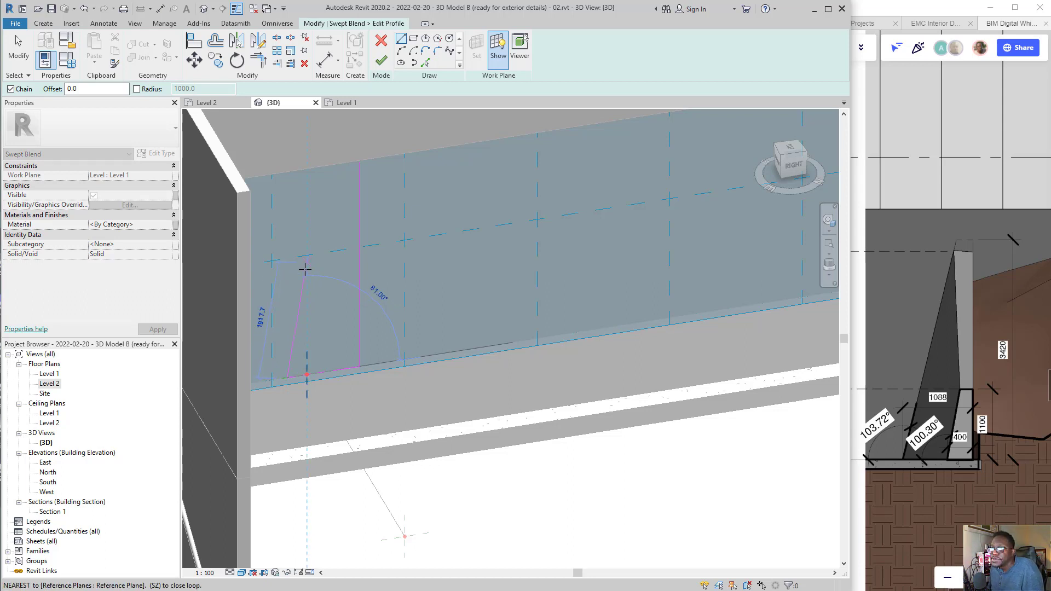
{"action": "left_click", "coordinate": [320, 208]}
{"action": "key", "text": "Escape"}
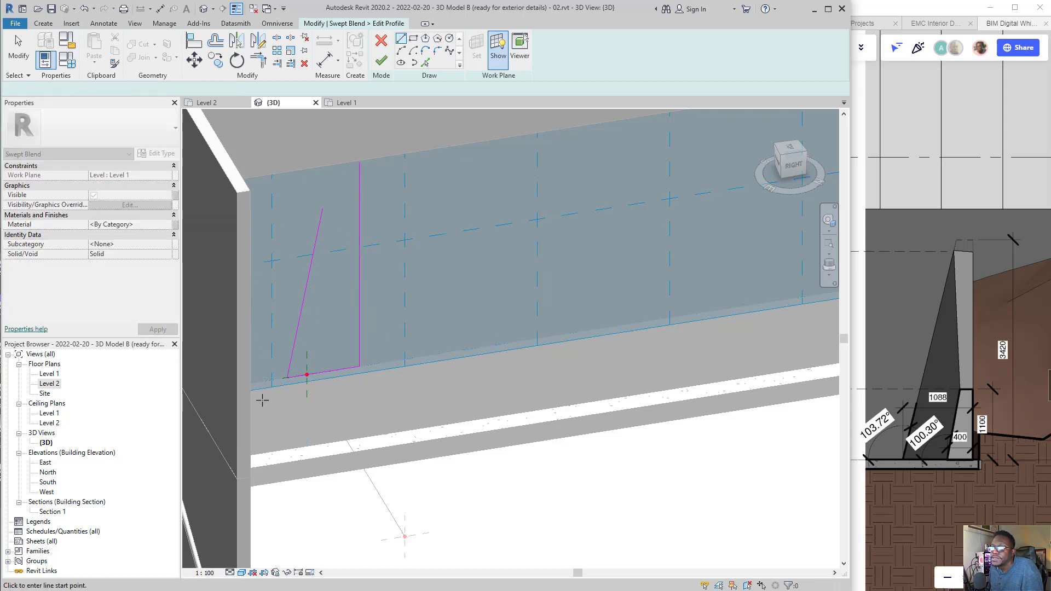
Place an angular dimension on the outer side of the profile, between the edge at the building's base and the slanted line
{"action": "scroll", "coordinate": [328, 383], "scroll_direction": "up", "scroll_amount": 2}
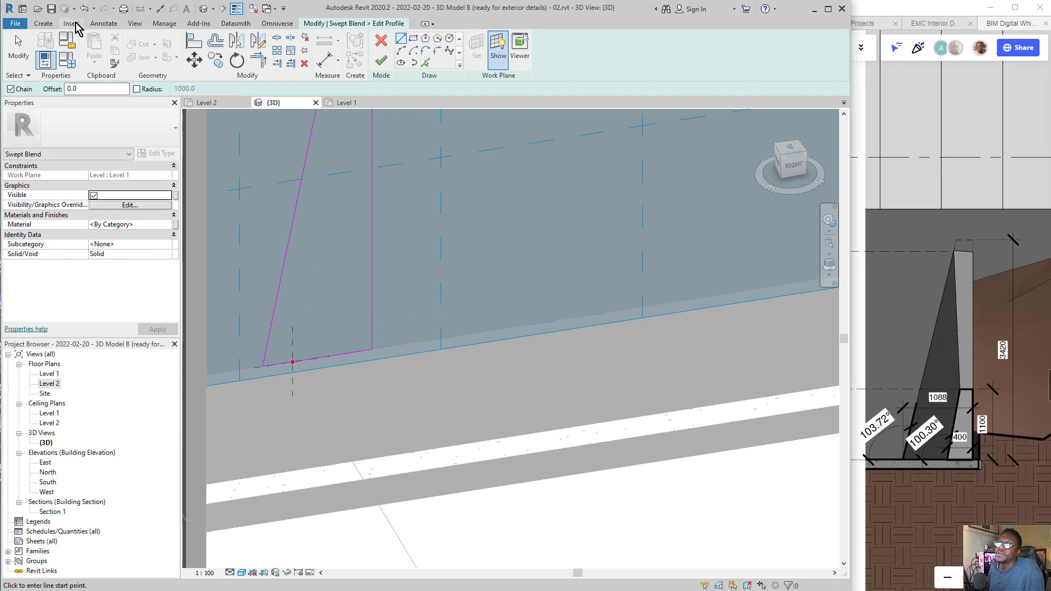
{"action": "left_click", "coordinate": [103, 23]}
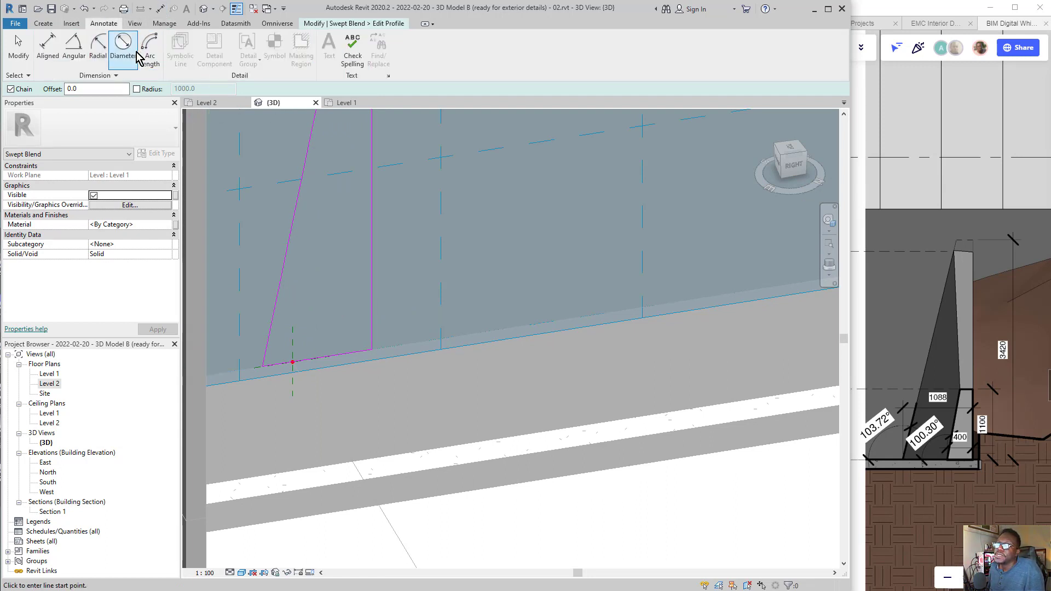
{"action": "left_click", "coordinate": [76, 47]}
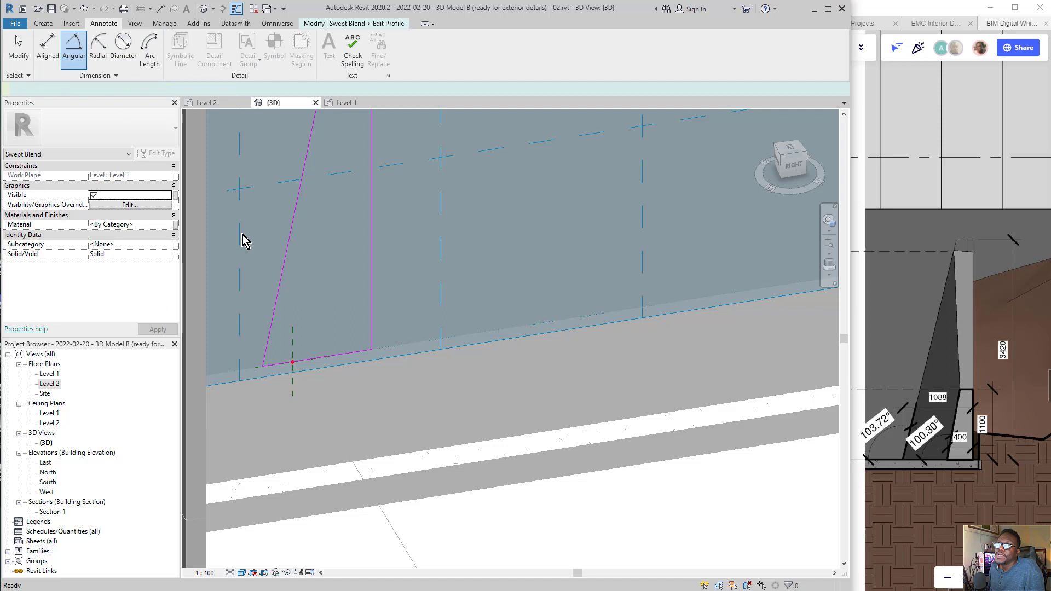
{"action": "left_click", "coordinate": [234, 377]}
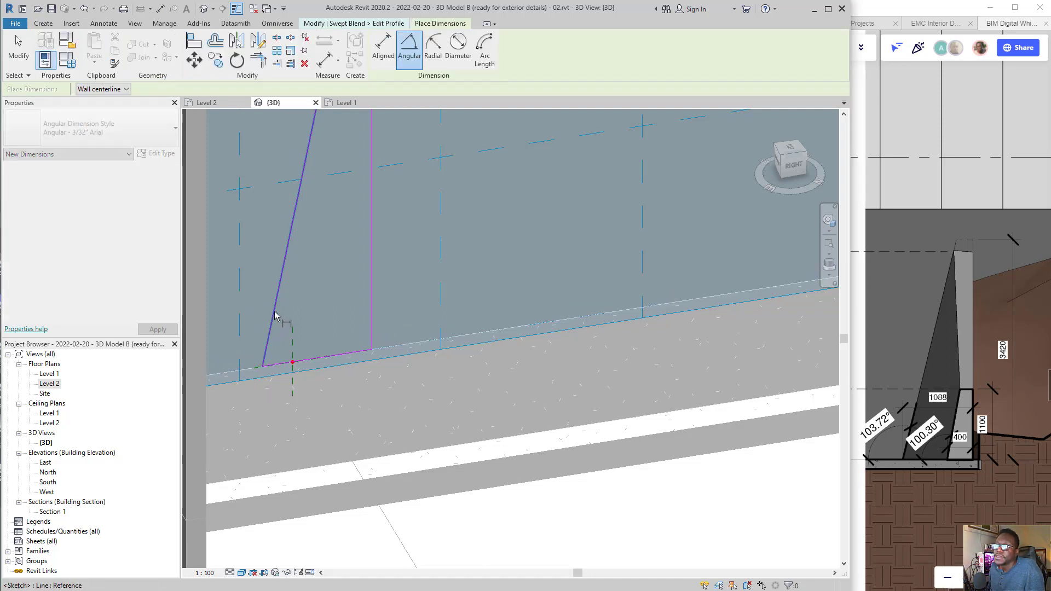
{"action": "left_click", "coordinate": [272, 322]}
{"action": "left_click", "coordinate": [254, 304]}
{"action": "middle_click_drag", "start_coordinate": [261, 325], "coordinate": [433, 334]}
{"action": "key", "text": "Escape"}
{"action": "key", "text": "Escape"}
Set the slanted line's angular dimension to 103.72°
{"action": "left_click", "coordinate": [453, 251]}
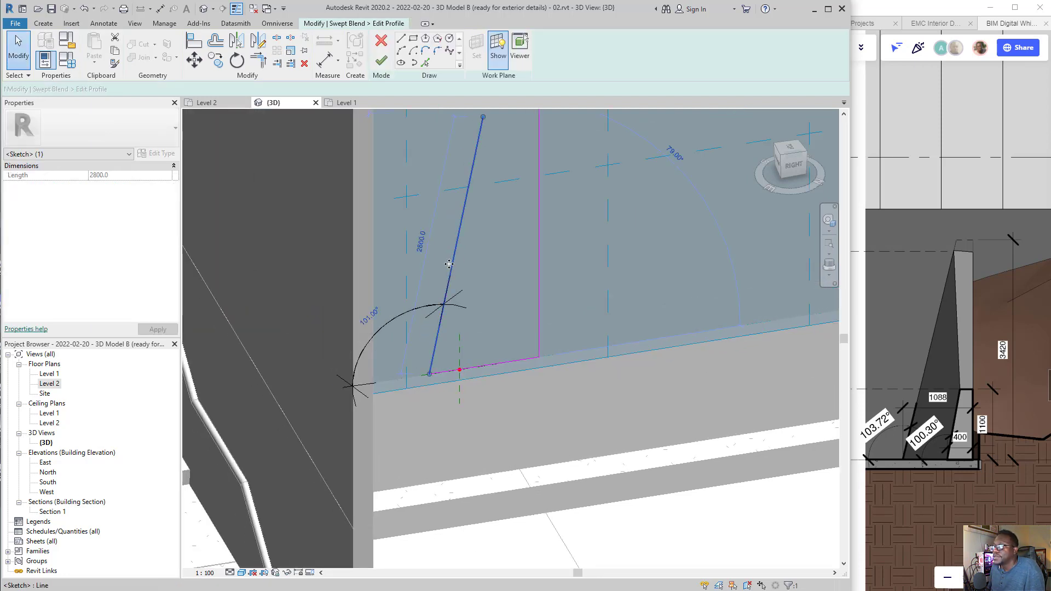
{"action": "left_click", "coordinate": [377, 317]}
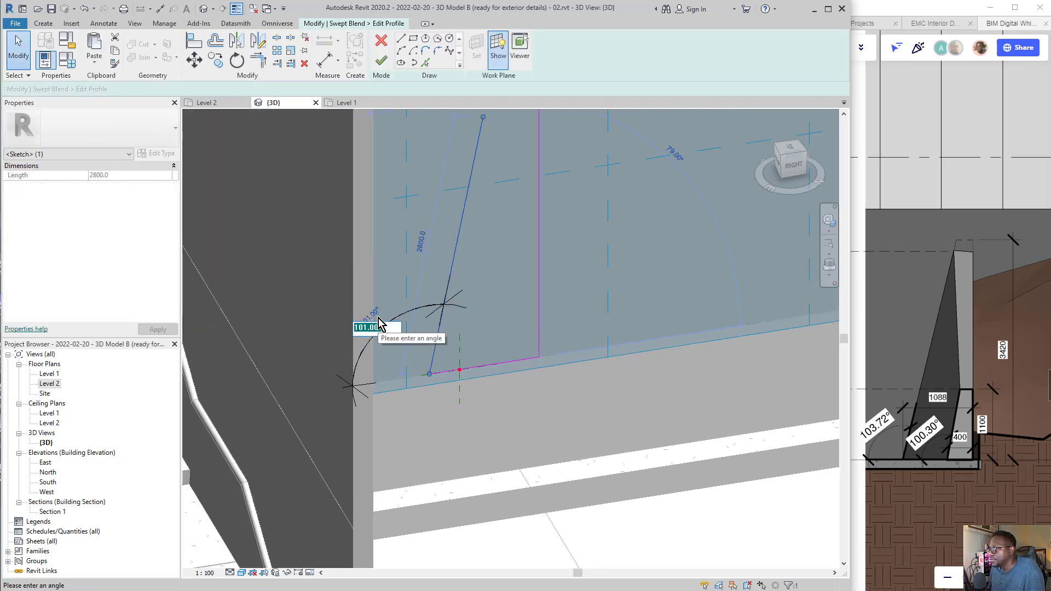
{"action": "type", "text": "1"}
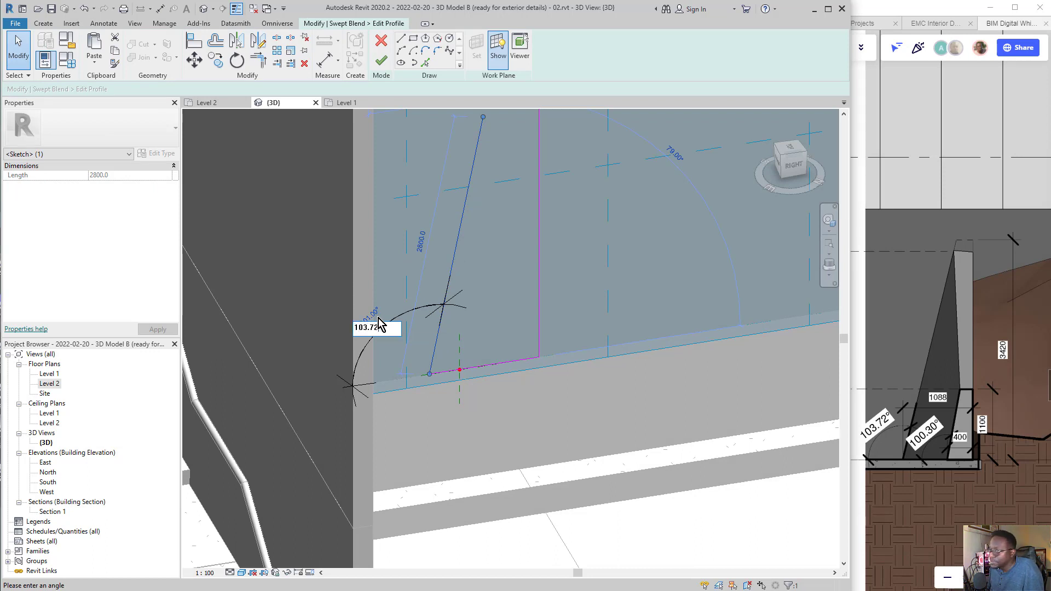
{"action": "type", "text": "03.72"}
{"action": "key", "text": "Return"}
{"action": "scroll", "coordinate": [475, 405], "scroll_direction": "down", "scroll_amount": 2}
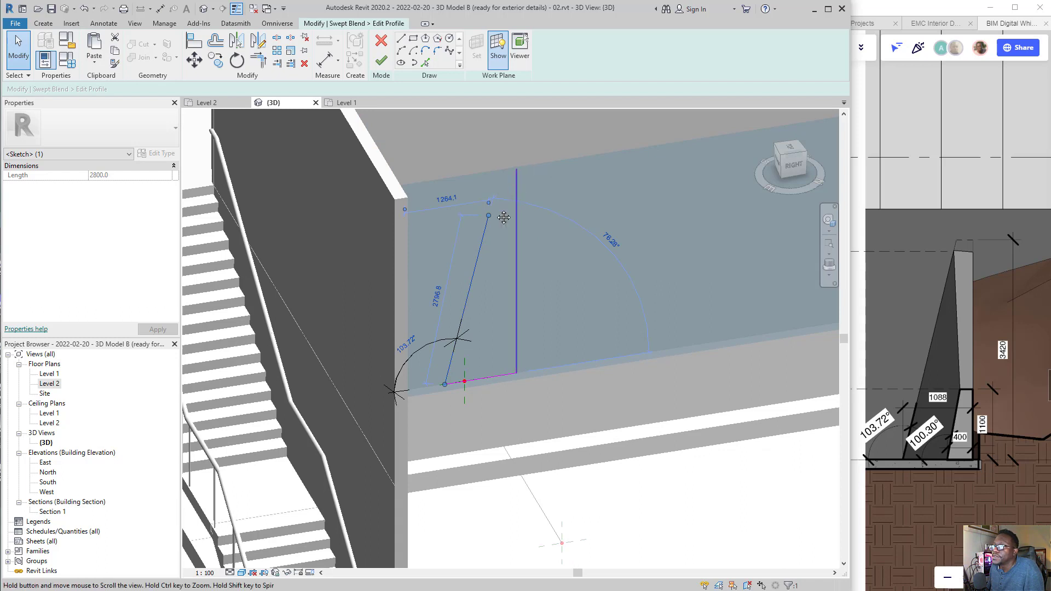
{"action": "scroll", "coordinate": [504, 218], "scroll_direction": "up", "scroll_amount": 2}
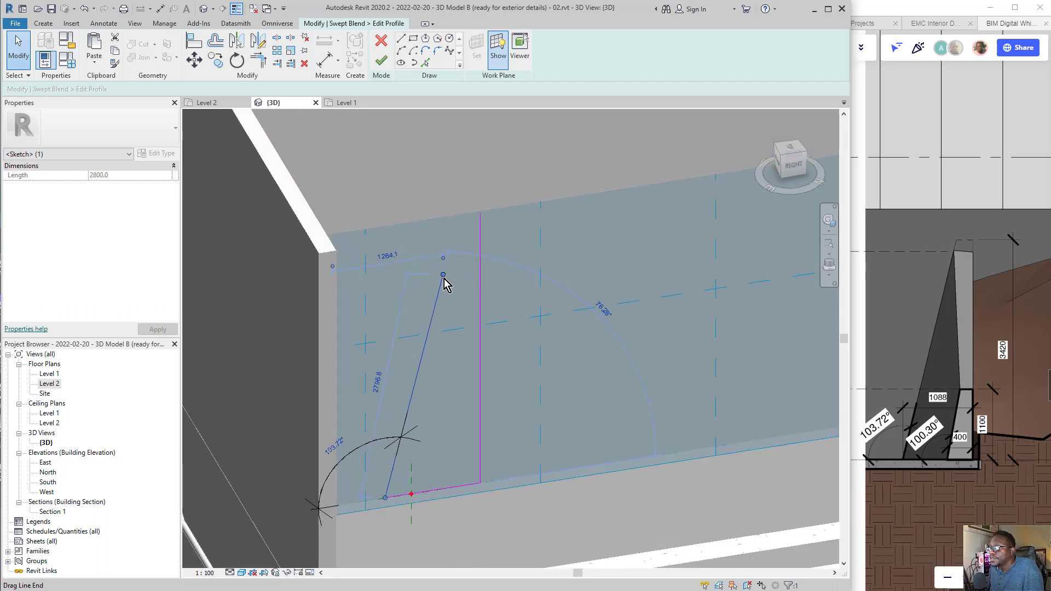
Sketch a short horizontal line from the vertical line's upper end across above the slanted line
{"action": "left_click", "coordinate": [402, 38]}
{"action": "scroll", "coordinate": [479, 214], "scroll_direction": "up", "scroll_amount": 1}
{"action": "left_click", "coordinate": [480, 213]}
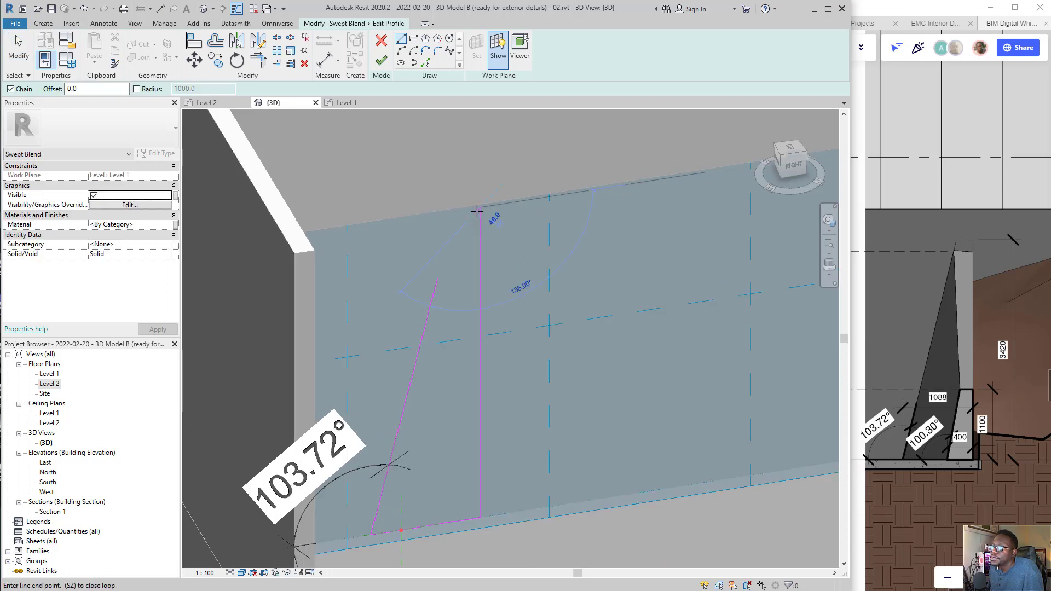
{"action": "left_click", "coordinate": [418, 217]}
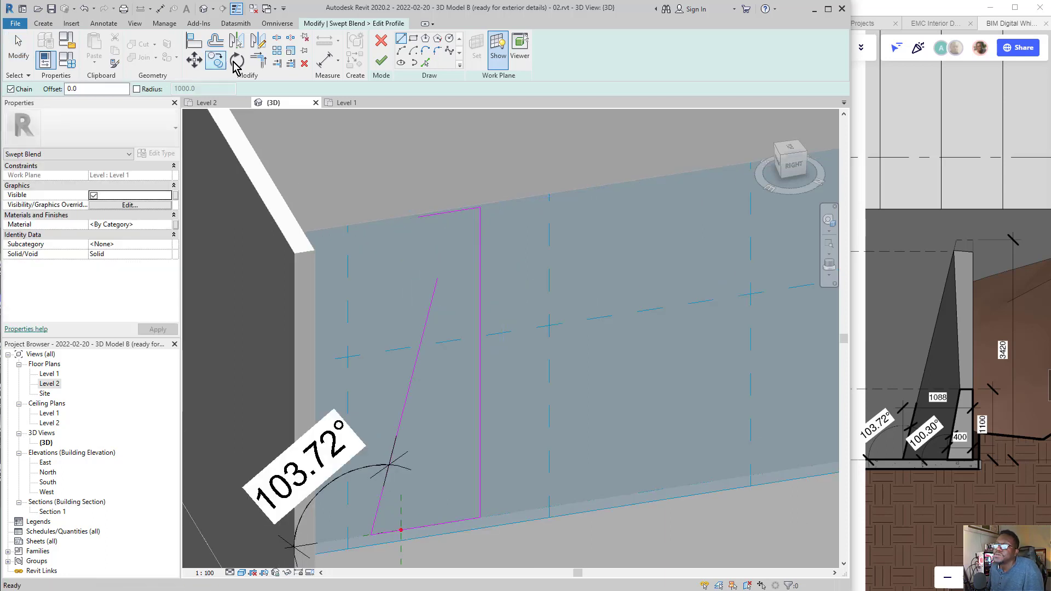
Trim/extend the slanted line and the short top line to a corner to close the Profile 1 outline
{"action": "left_click", "coordinate": [257, 60]}
{"action": "left_click", "coordinate": [435, 287]}
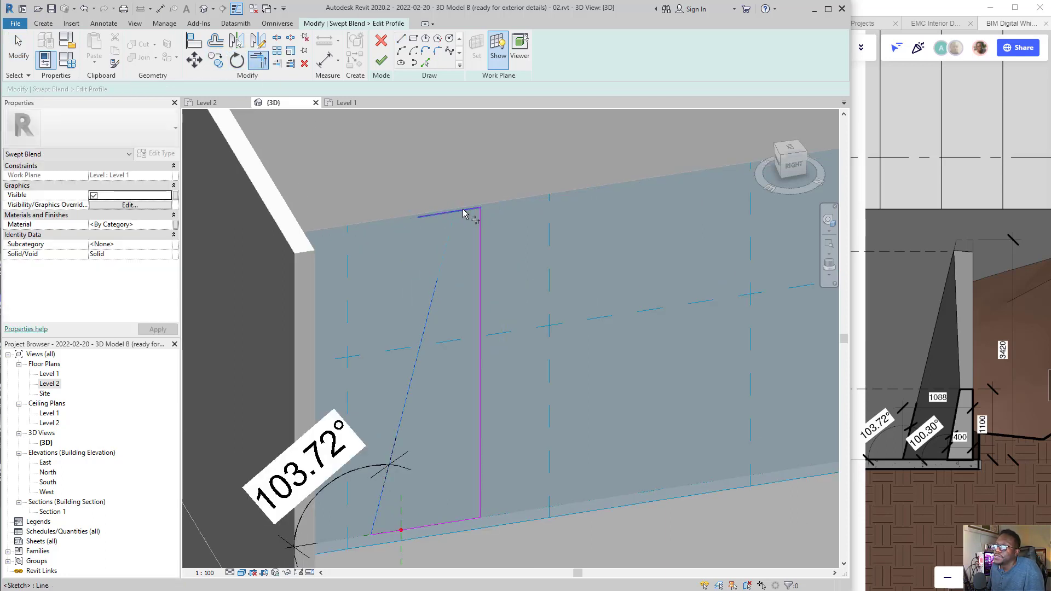
{"action": "left_click", "coordinate": [463, 212]}
{"action": "scroll", "coordinate": [496, 262], "scroll_direction": "down", "scroll_amount": 2}
{"action": "mouse_move", "coordinate": [513, 363]}
{"action": "middle_mouse_down"}
{"action": "mouse_move", "coordinate": [512, 396]}
{"action": "mouse_move", "coordinate": [516, 356]}
{"action": "mouse_move", "coordinate": [445, 360]}
{"action": "mouse_move", "coordinate": [471, 323]}
{"action": "mouse_move", "coordinate": [481, 350]}
{"action": "middle_mouse_up"}
{"action": "key", "text": "Escape"}
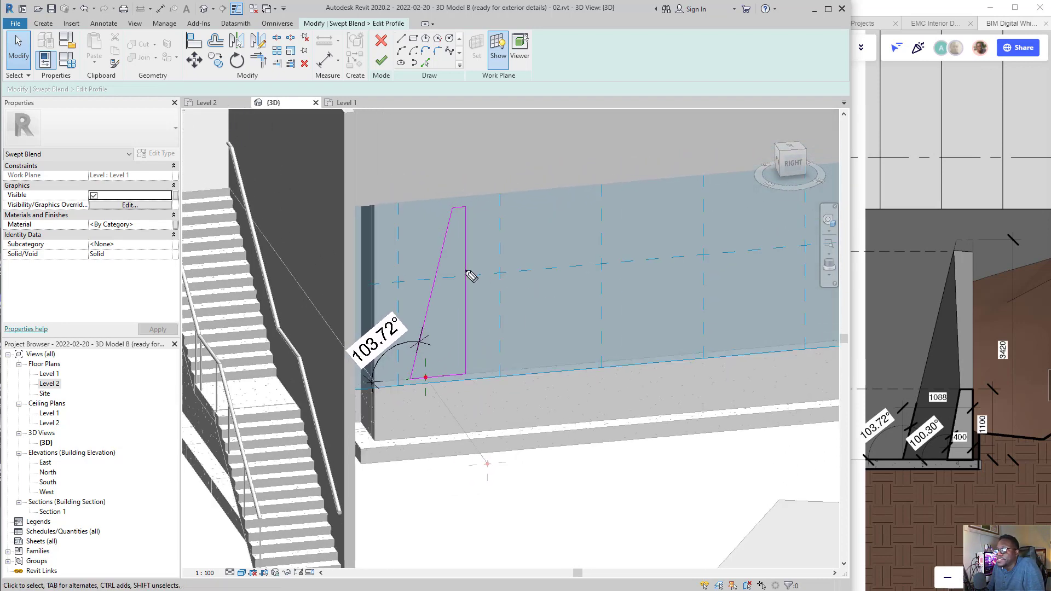
{"action": "mouse_move", "coordinate": [466, 270]}
{"action": "left_mouse_down"}
{"action": "mouse_move", "coordinate": [495, 243]}
{"action": "mouse_move", "coordinate": [746, 233]}
{"action": "mouse_move", "coordinate": [939, 304]}
{"action": "left_mouse_up"}
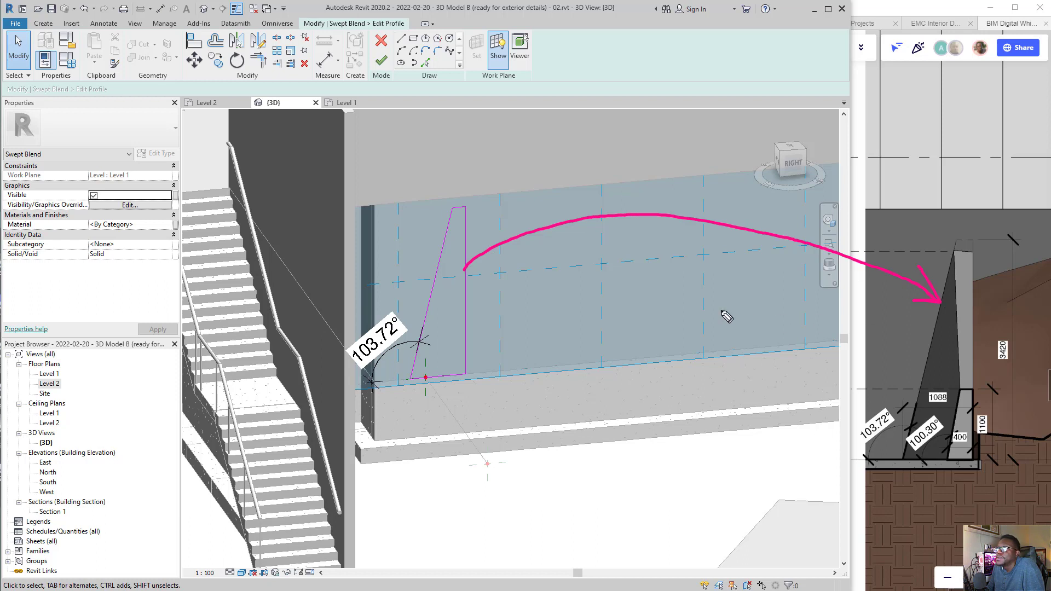
Finish the sketch of the swept blend's first profile
{"action": "left_click", "coordinate": [381, 60]}
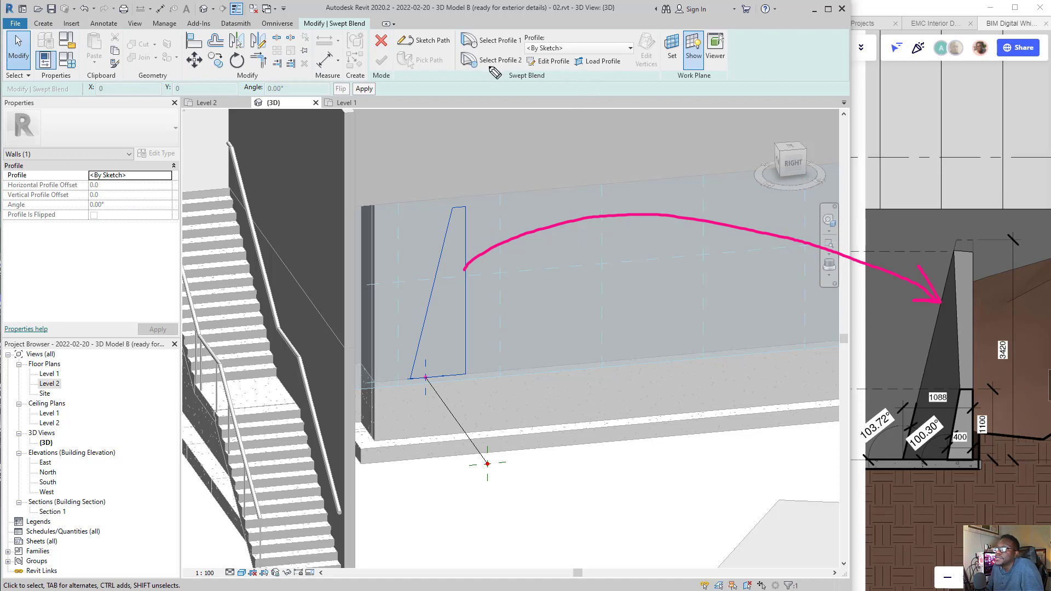
{"action": "left_click_drag", "start_coordinate": [487, 67], "coordinate": [523, 66]}
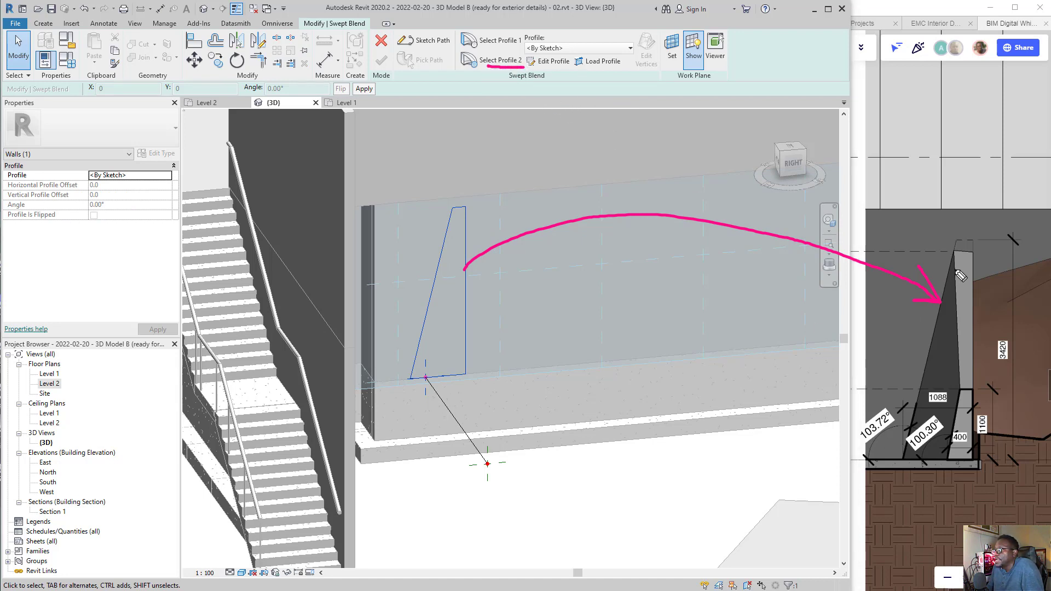
{"action": "left_click_drag", "start_coordinate": [816, 327], "coordinate": [966, 232]}
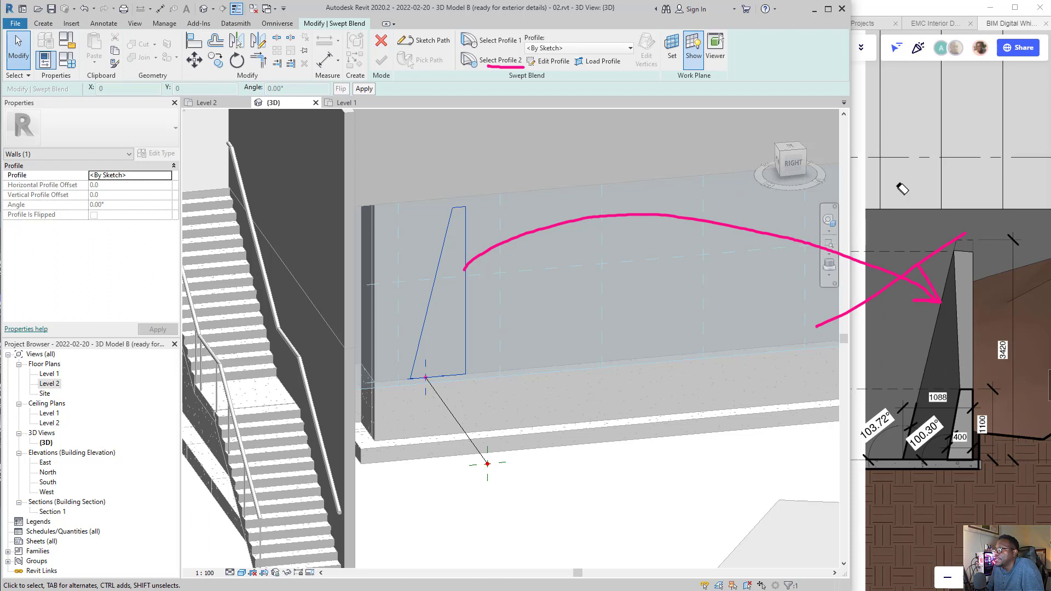
{"action": "left_click_drag", "start_coordinate": [899, 185], "coordinate": [962, 265]}
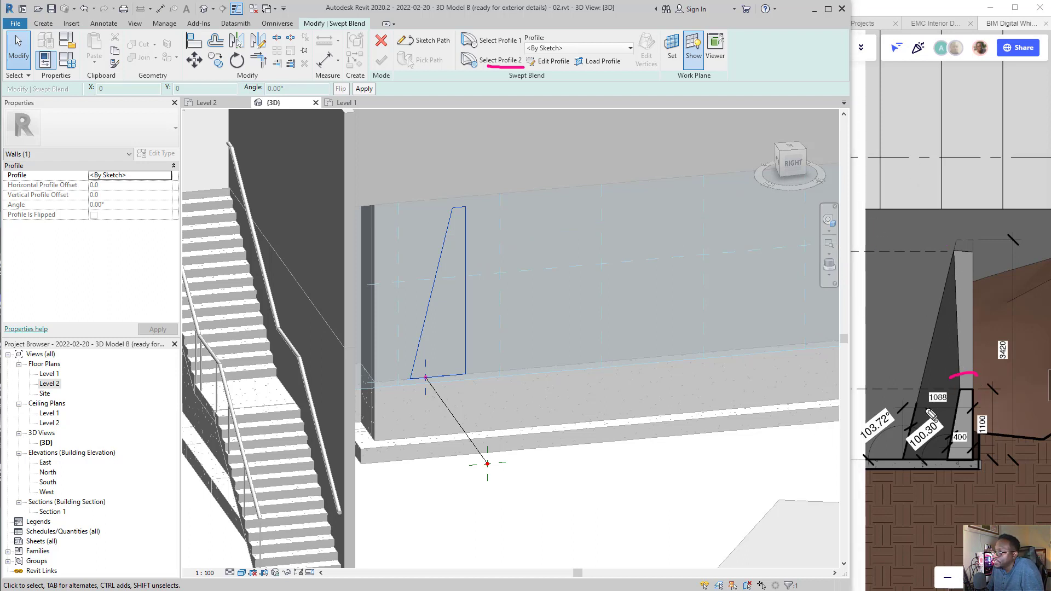
{"action": "mouse_move", "coordinate": [929, 412]}
{"action": "left_mouse_down"}
{"action": "mouse_move", "coordinate": [1013, 492]}
{"action": "mouse_move", "coordinate": [918, 454]}
{"action": "left_mouse_up"}
{"action": "left_click_drag", "start_coordinate": [971, 270], "coordinate": [974, 489]}
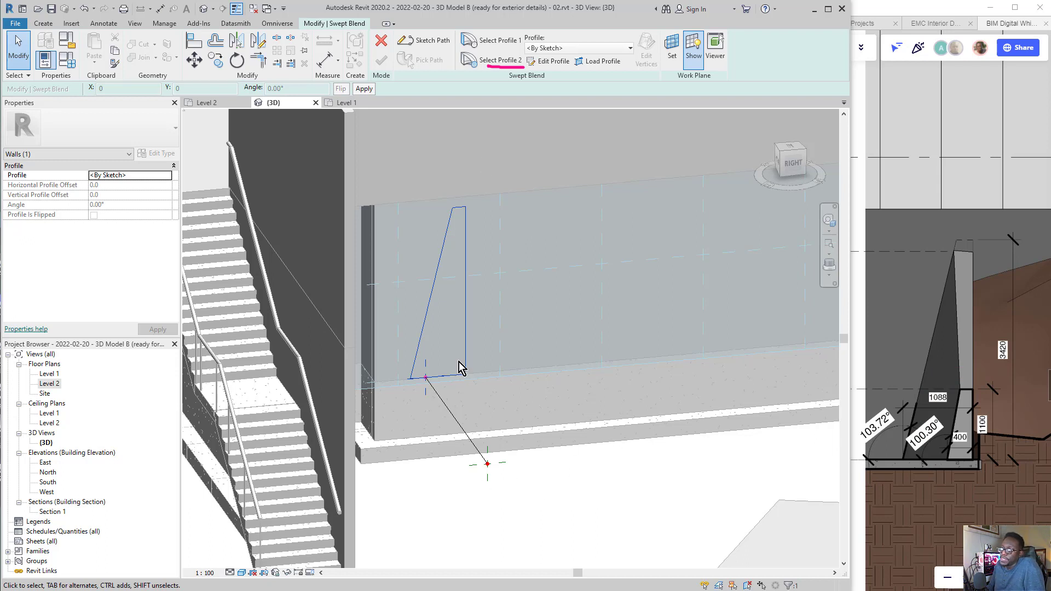
{"action": "left_click", "coordinate": [552, 61]}
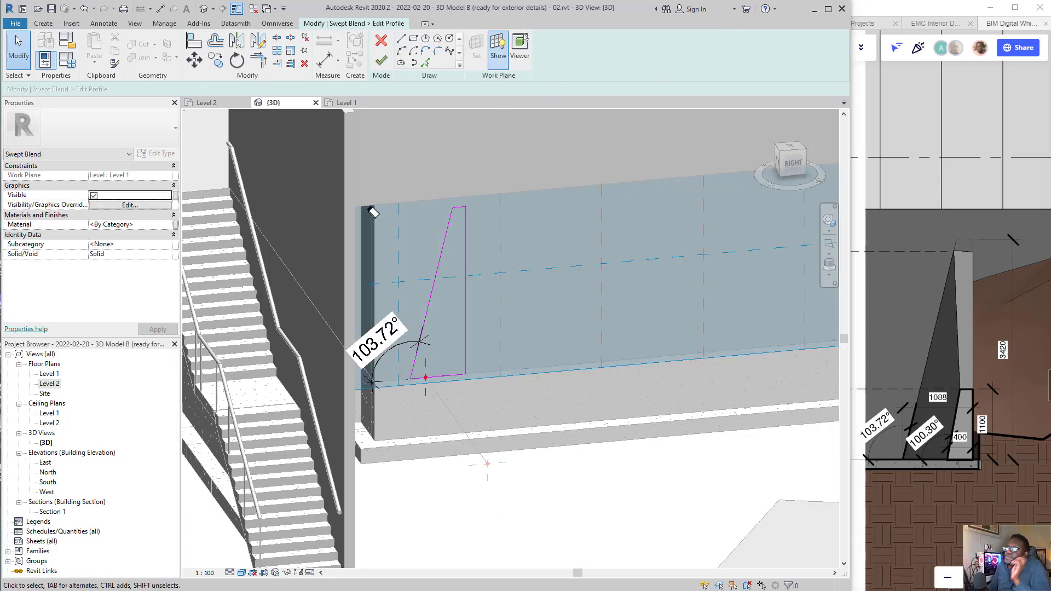
{"action": "left_click", "coordinate": [401, 38]}
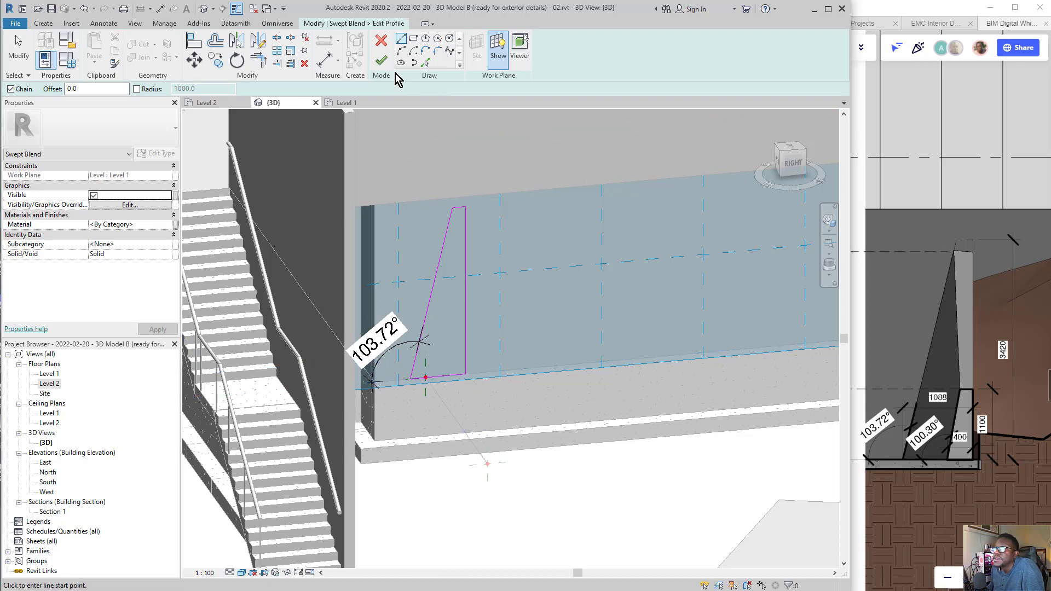
{"action": "left_click", "coordinate": [381, 61]}
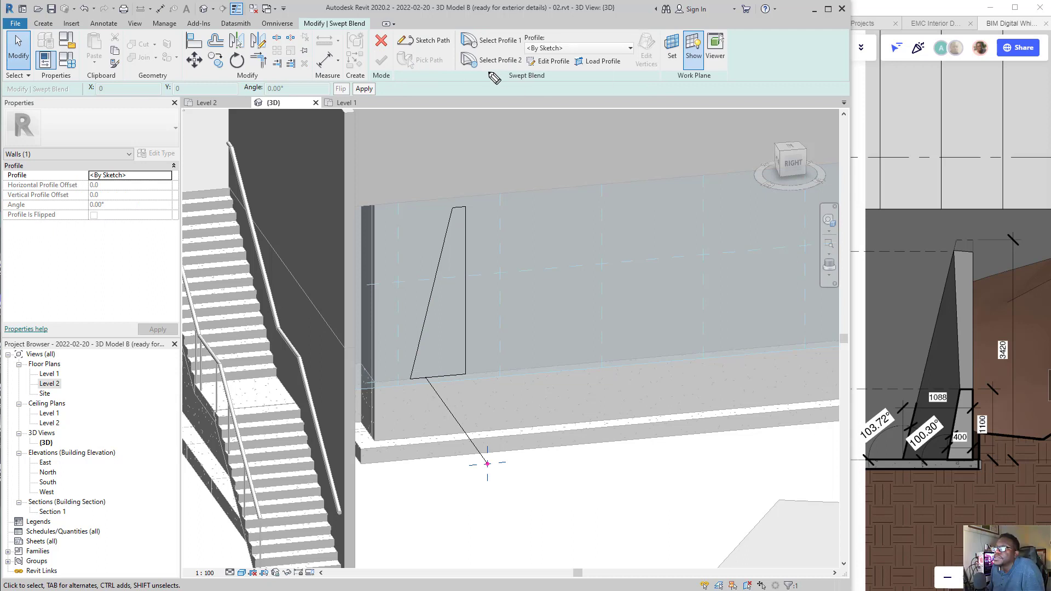
{"action": "left_click_drag", "start_coordinate": [474, 70], "coordinate": [527, 69]}
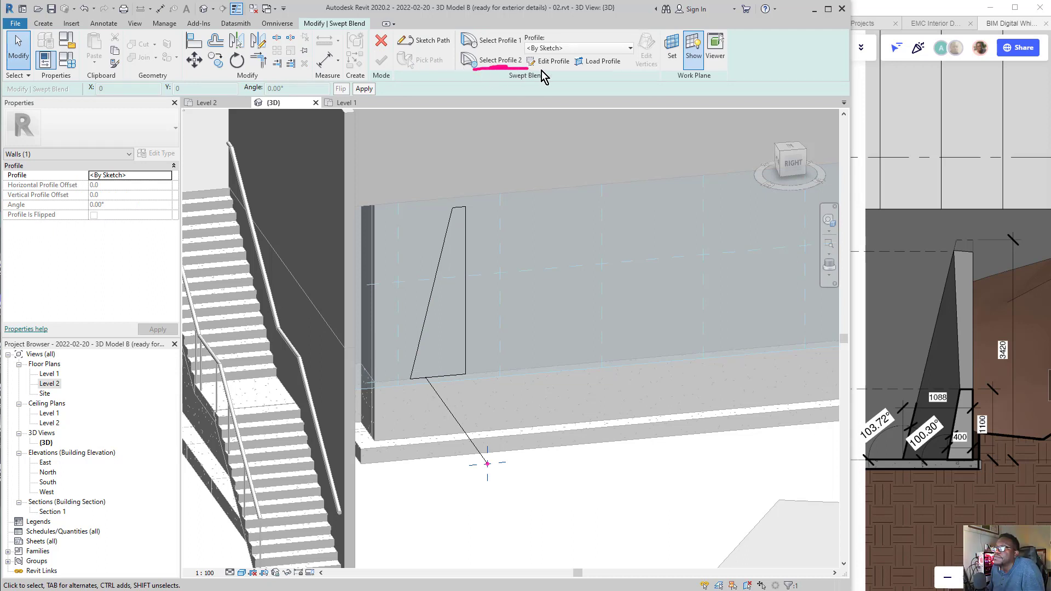
{"action": "left_click", "coordinate": [554, 62]}
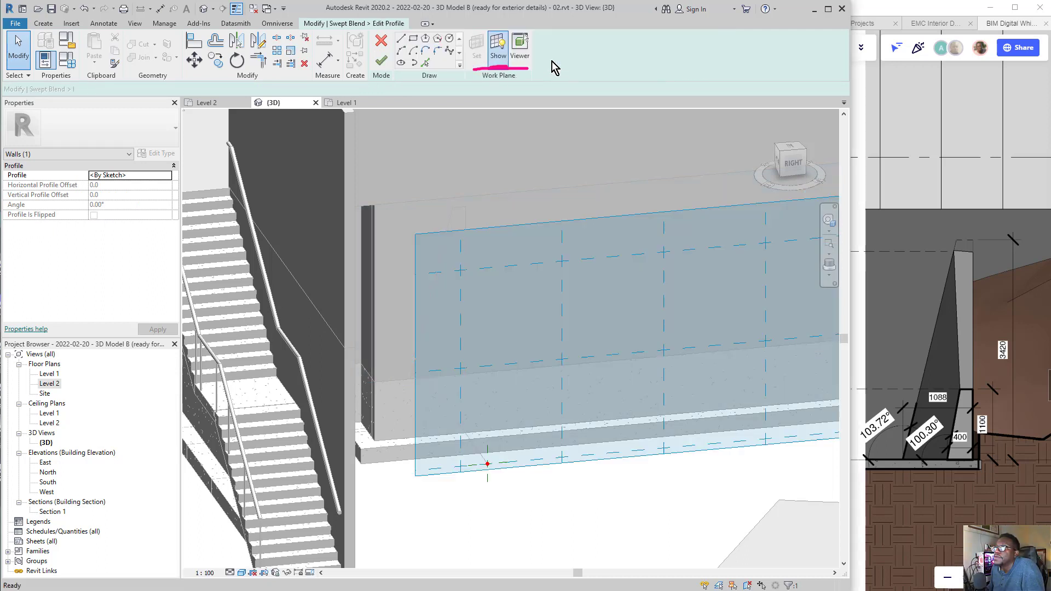
{"action": "scroll", "coordinate": [485, 361], "scroll_direction": "down", "scroll_amount": 1}
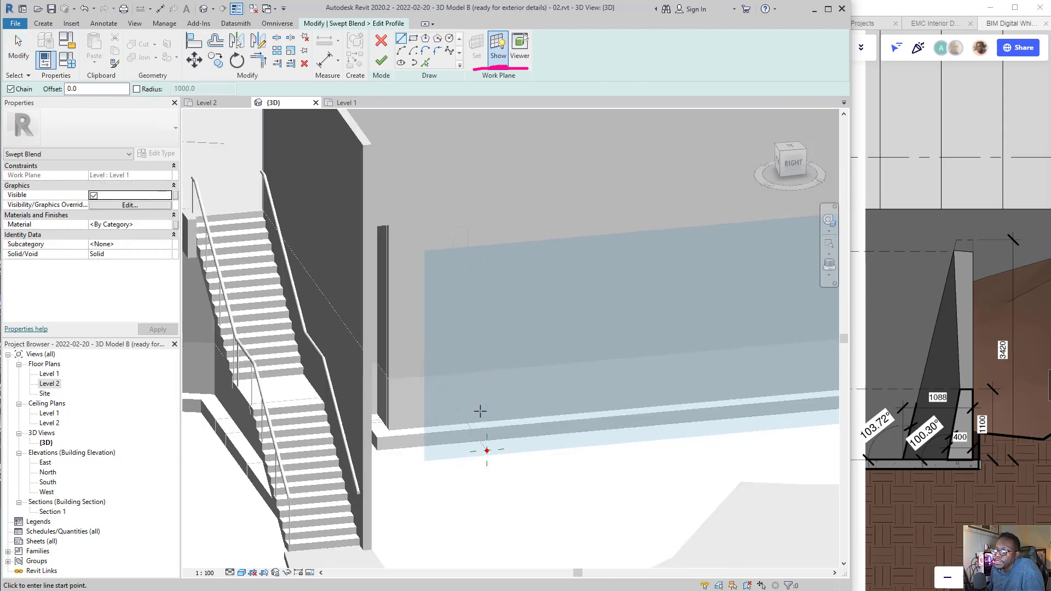
{"action": "mouse_move", "coordinate": [504, 411]}
{"action": "middle_mouse_down"}
{"action": "mouse_move", "coordinate": [424, 354]}
{"action": "mouse_move", "coordinate": [445, 394]}
{"action": "mouse_move", "coordinate": [508, 419]}
{"action": "middle_mouse_up"}
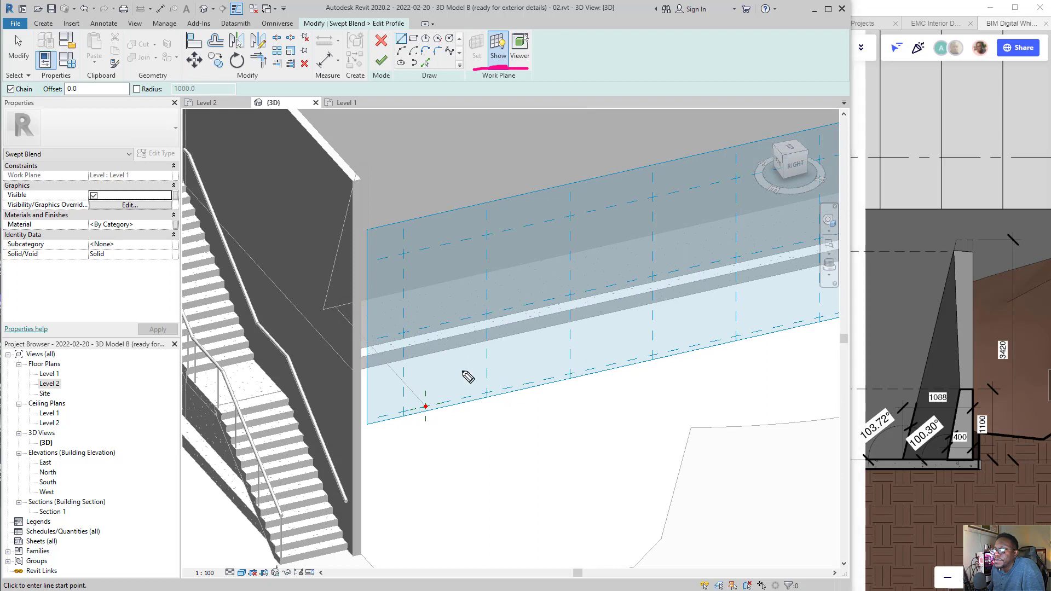
{"action": "mouse_move", "coordinate": [482, 400]}
{"action": "left_mouse_down"}
{"action": "mouse_move", "coordinate": [465, 450]}
{"action": "mouse_move", "coordinate": [415, 385]}
{"action": "left_mouse_up"}
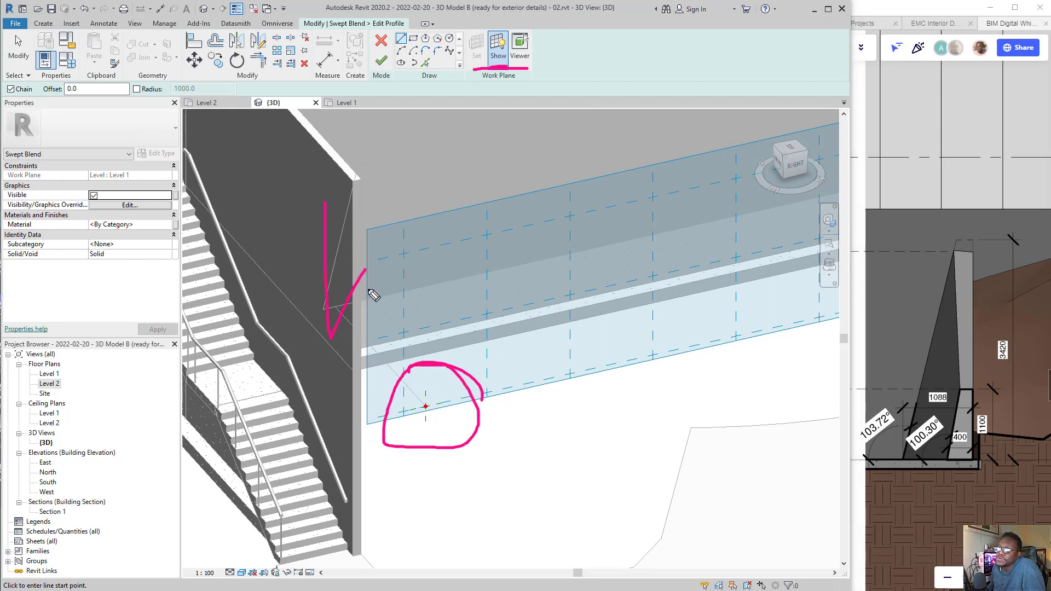
{"action": "mouse_move", "coordinate": [413, 156]}
{"action": "left_mouse_down"}
{"action": "mouse_move", "coordinate": [335, 307]}
{"action": "mouse_move", "coordinate": [341, 190]}
{"action": "mouse_move", "coordinate": [343, 366]}
{"action": "mouse_move", "coordinate": [434, 417]}
{"action": "left_mouse_up"}
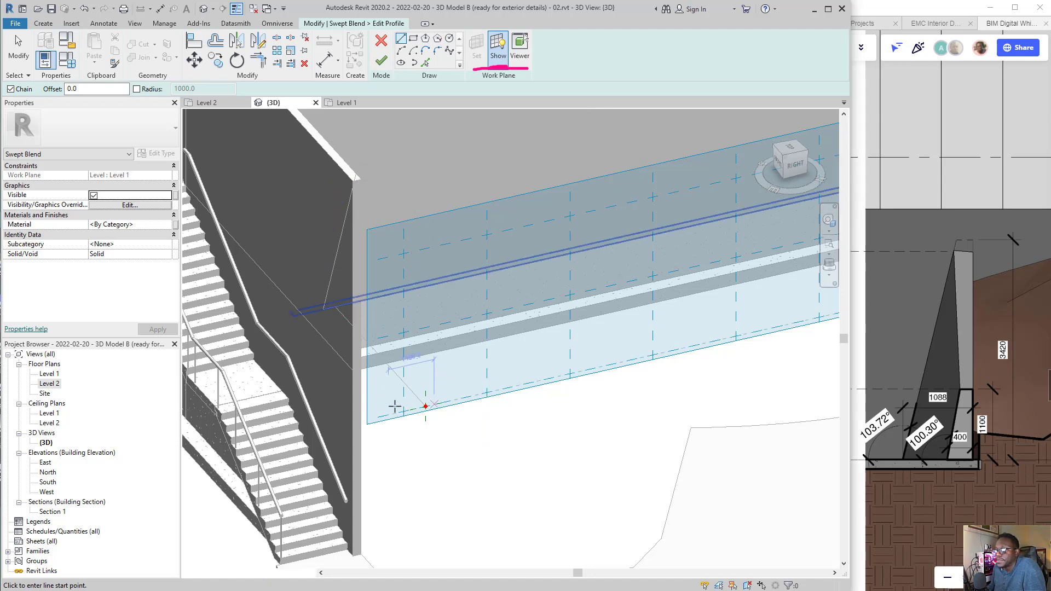
{"action": "mouse_move", "coordinate": [364, 376]}
{"action": "middle_mouse_down", "text": "shift"}
{"action": "mouse_move", "coordinate": [317, 380]}
{"action": "mouse_move", "coordinate": [364, 388]}
{"action": "middle_mouse_up", "text": "shift"}
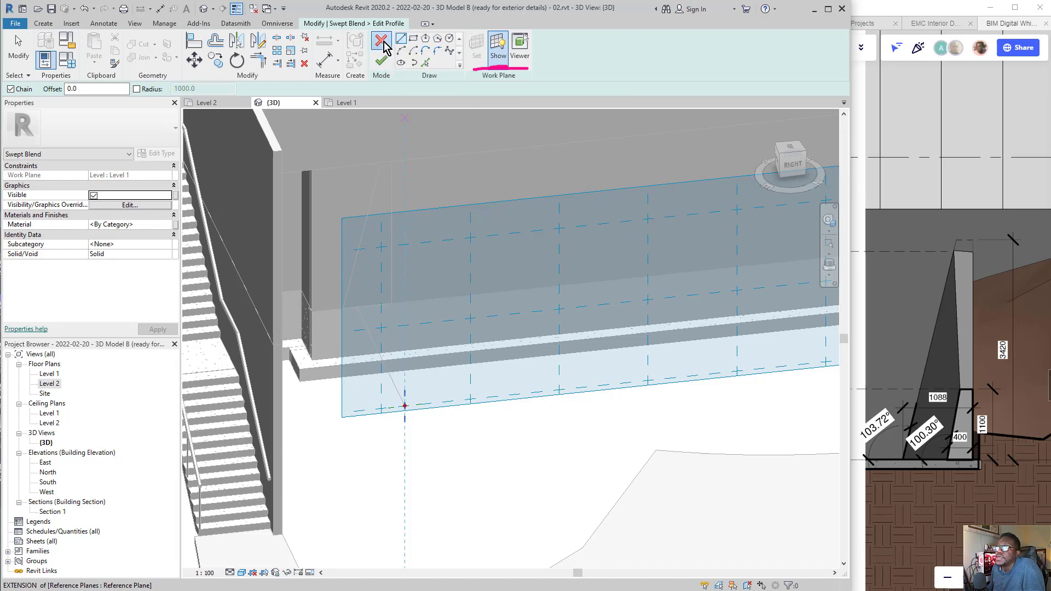
{"action": "left_click", "coordinate": [381, 60]}
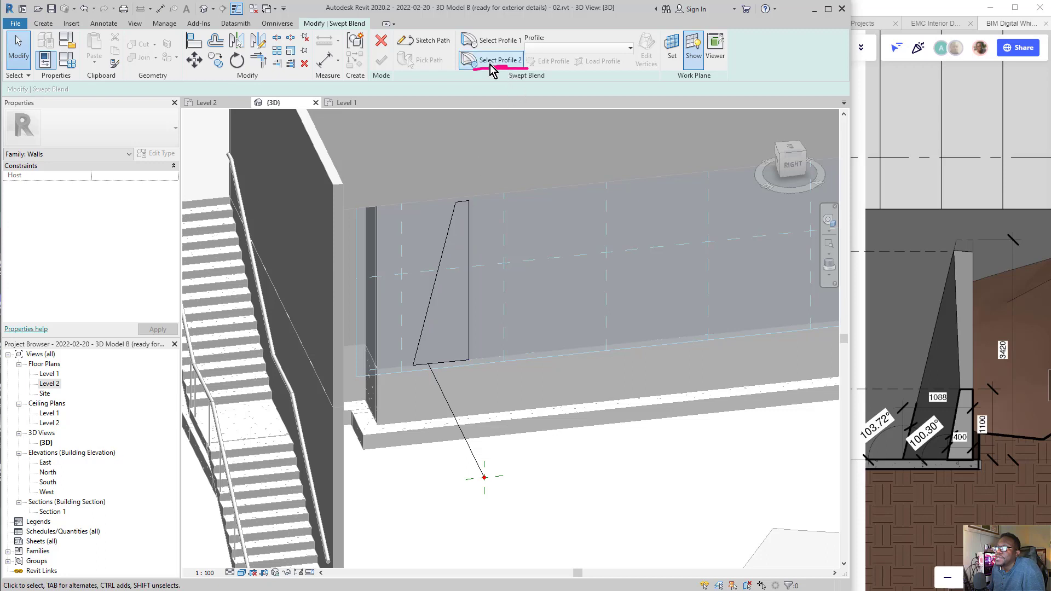
Reopen the sketch of the swept blend's first profile for editing
{"action": "left_click", "coordinate": [493, 40]}
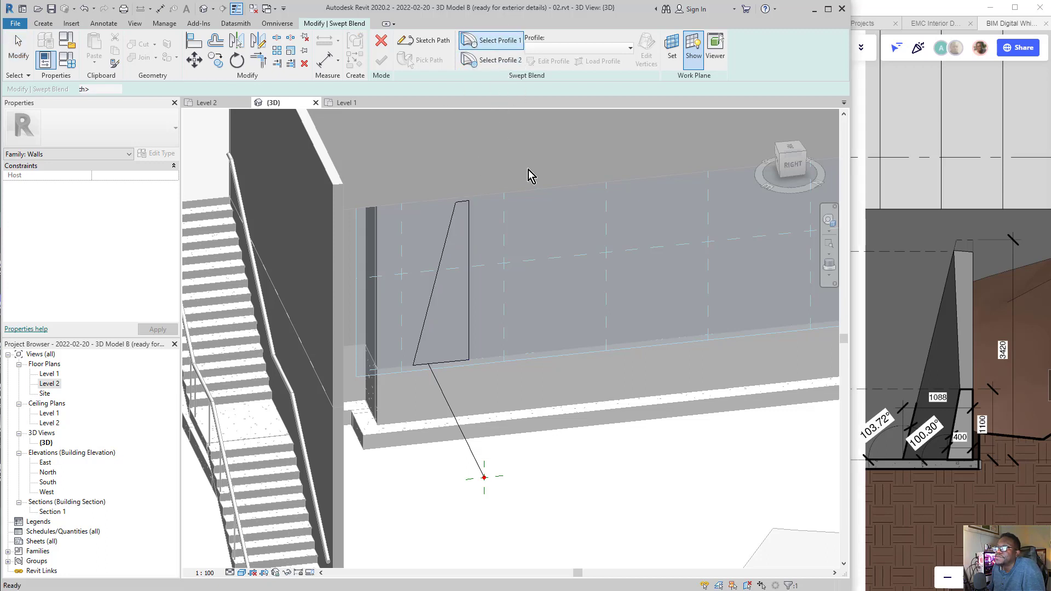
{"action": "left_click", "coordinate": [547, 61]}
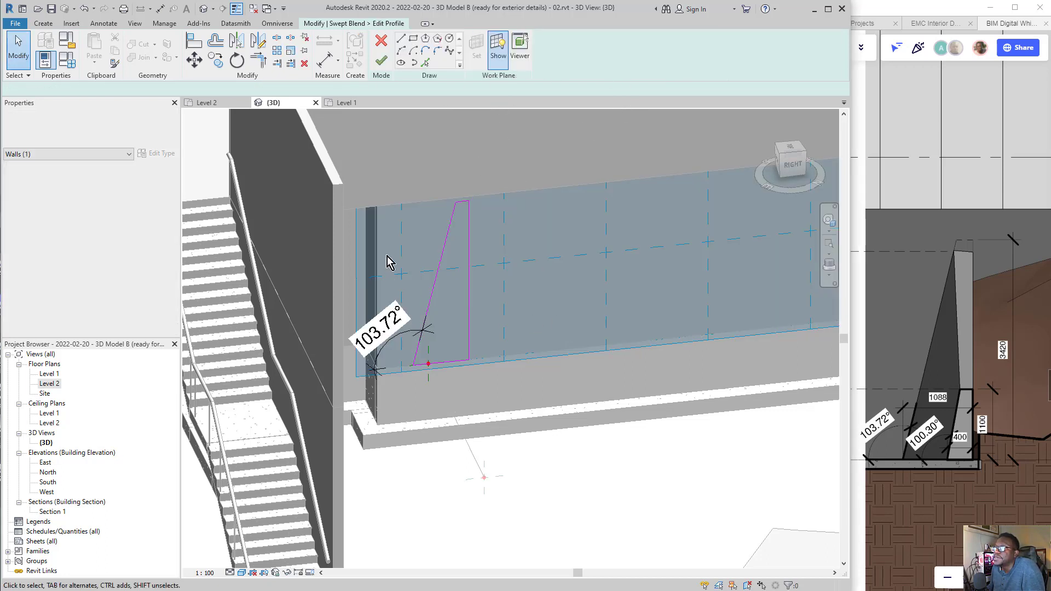
{"action": "left_click_drag", "start_coordinate": [397, 191], "coordinate": [512, 382]}
{"action": "scroll", "coordinate": [420, 369], "scroll_direction": "up", "scroll_amount": 6}
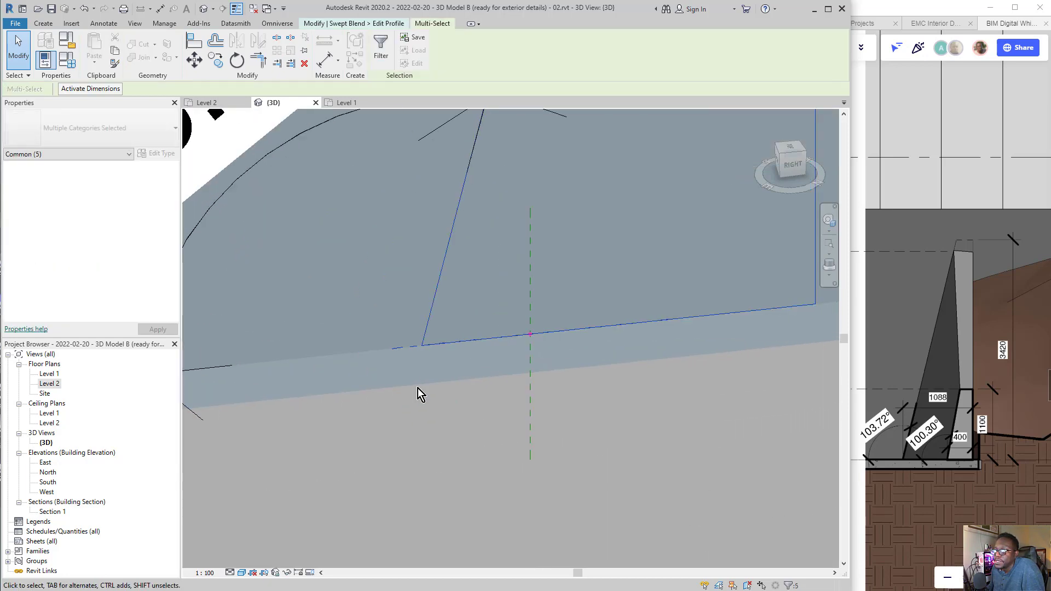
{"action": "left_click", "coordinate": [418, 397]}
{"action": "scroll", "coordinate": [409, 361], "scroll_direction": "down", "scroll_amount": 5}
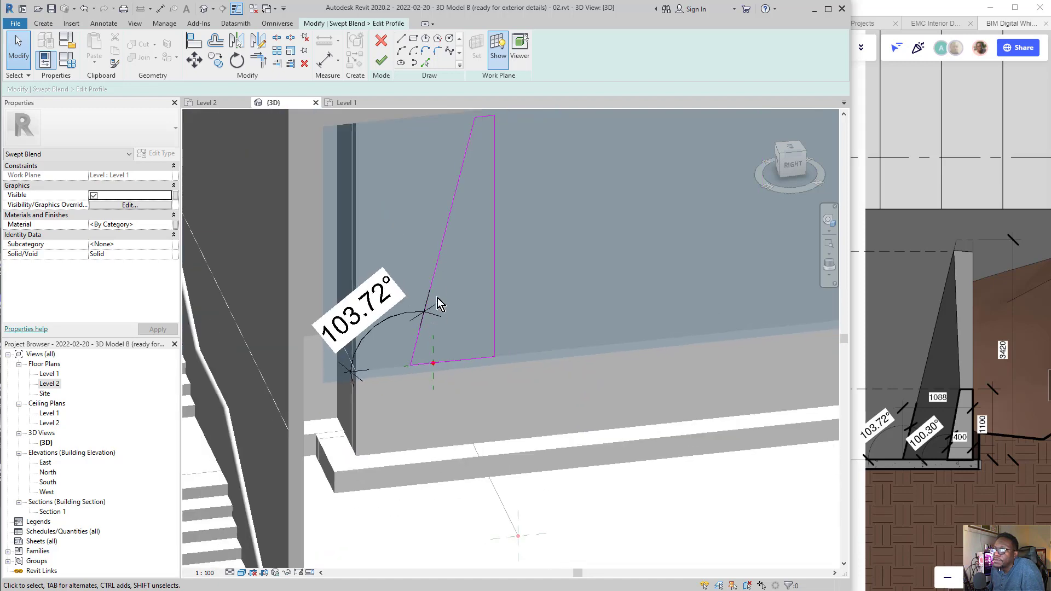
{"action": "scroll", "coordinate": [431, 188], "scroll_direction": "down", "scroll_amount": 2}
Move the whole tapered first profile so the base corner below its vertical edge sits on the path's start point, and finish the sketch
{"action": "left_click_drag", "start_coordinate": [410, 143], "coordinate": [531, 403]}
{"action": "scroll", "coordinate": [474, 337], "scroll_direction": "up", "scroll_amount": 2}
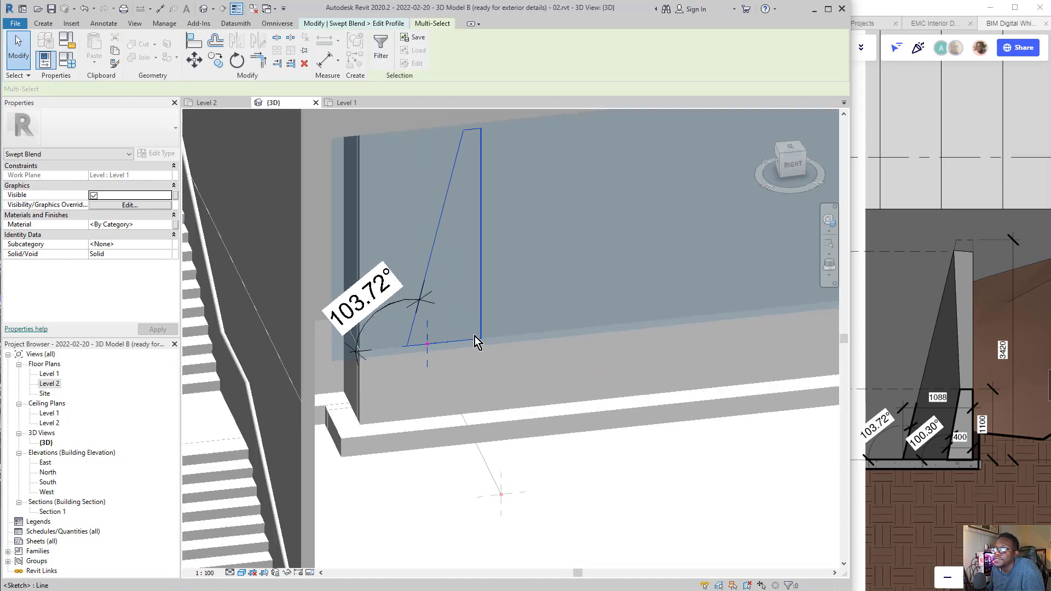
{"action": "scroll", "coordinate": [475, 341], "scroll_direction": "up", "scroll_amount": 1}
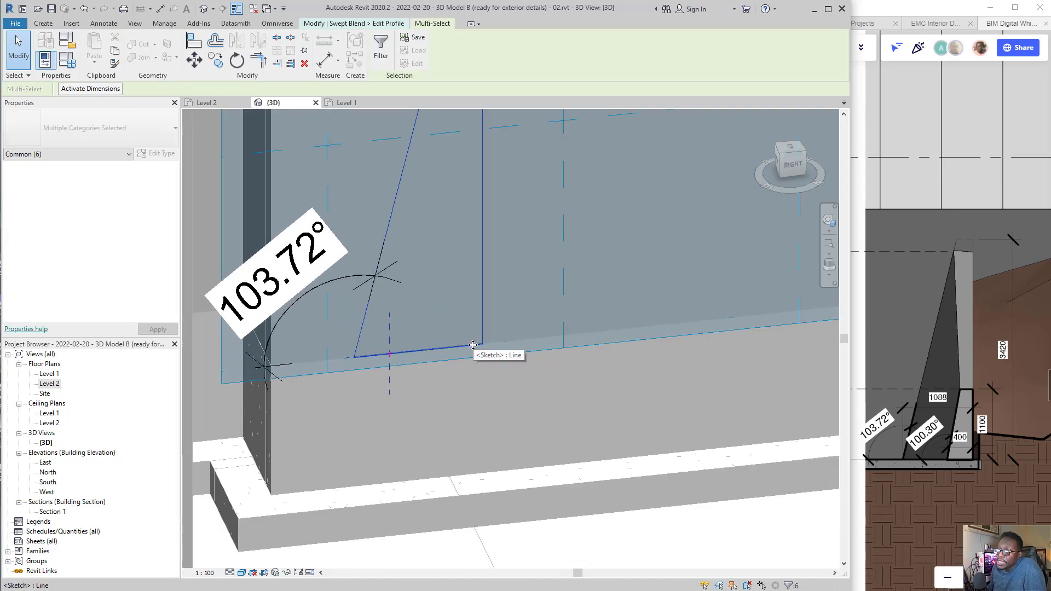
{"action": "key", "text": "m"}
{"action": "key", "text": "v"}
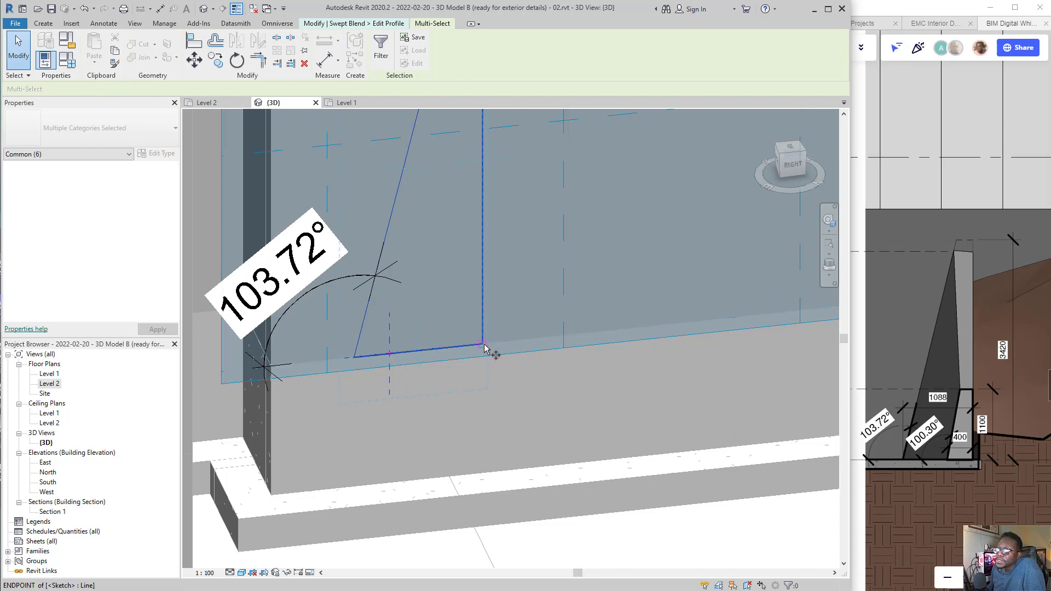
{"action": "left_click", "coordinate": [483, 344]}
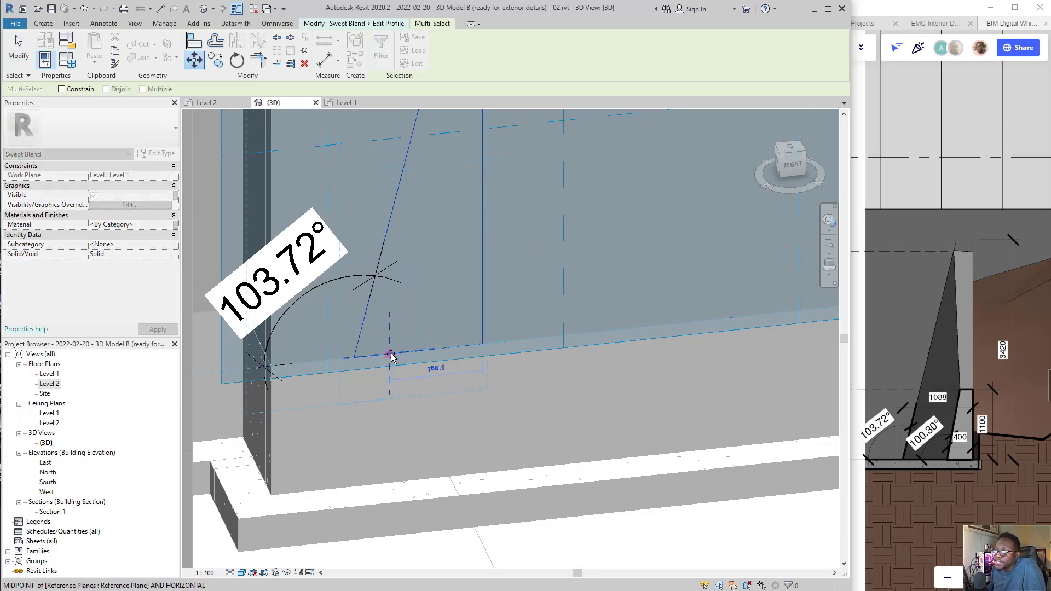
{"action": "left_click", "coordinate": [391, 355]}
{"action": "scroll", "coordinate": [483, 422], "scroll_direction": "down", "scroll_amount": 3}
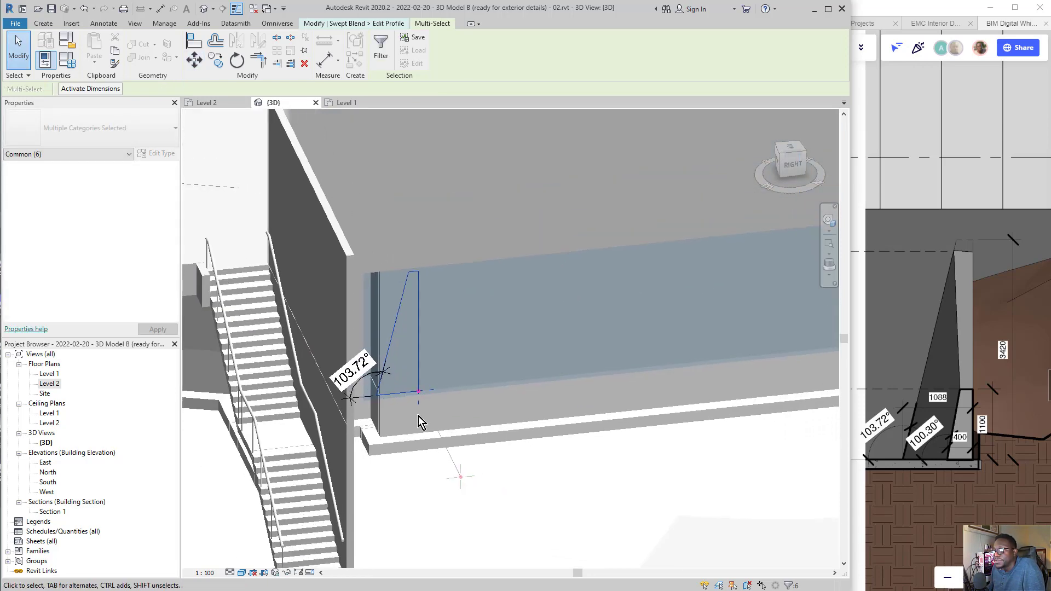
{"action": "scroll", "coordinate": [458, 418], "scroll_direction": "up", "scroll_amount": 3}
{"action": "left_click_drag", "start_coordinate": [471, 388], "coordinate": [411, 379]}
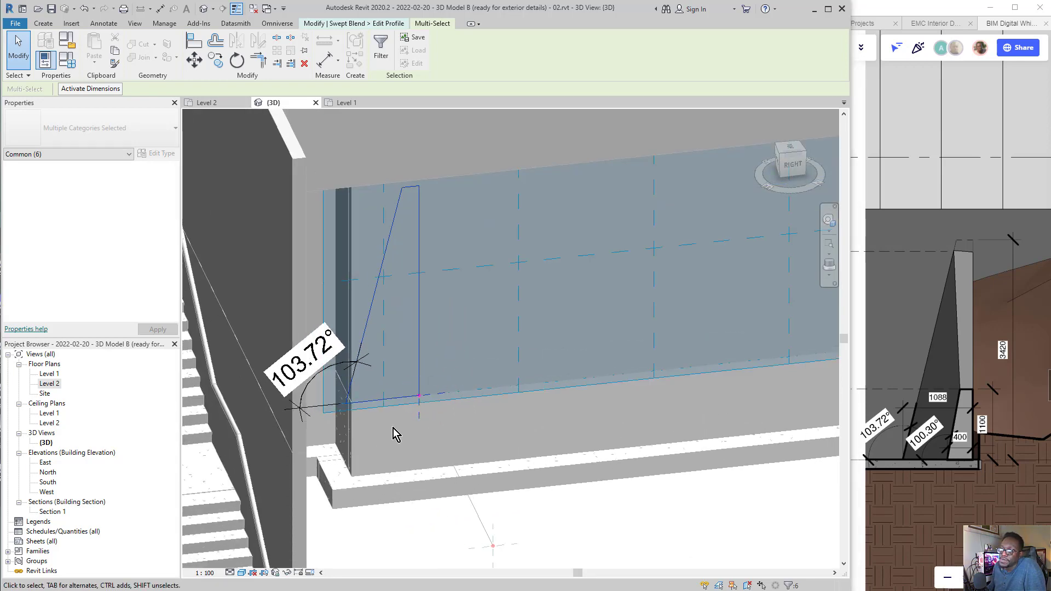
{"action": "scroll", "coordinate": [492, 421], "scroll_direction": "up", "scroll_amount": 1}
{"action": "scroll", "coordinate": [468, 400], "scroll_direction": "down", "scroll_amount": 1}
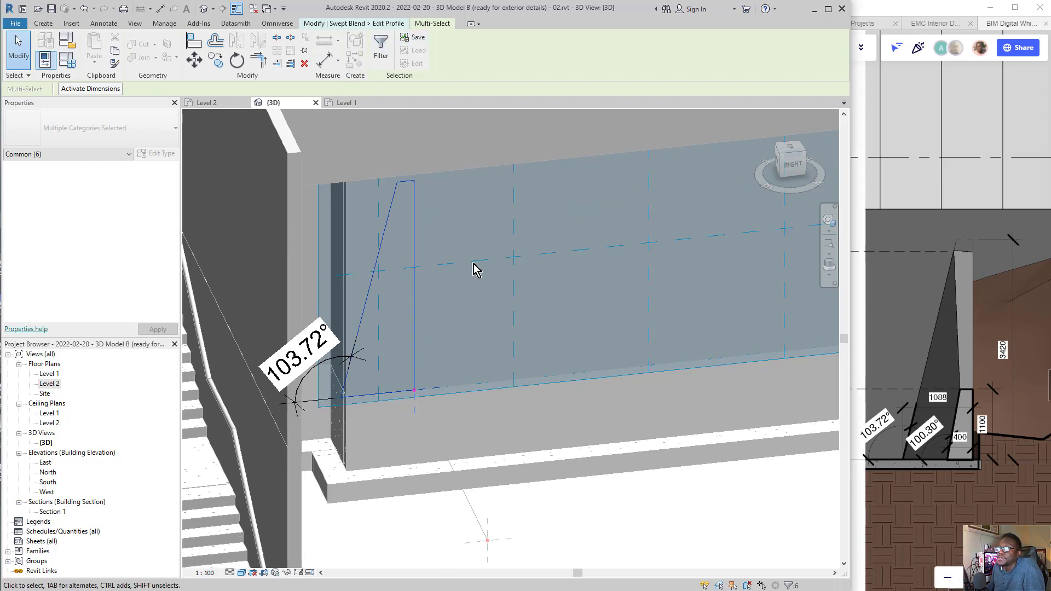
{"action": "left_click", "coordinate": [401, 25]}
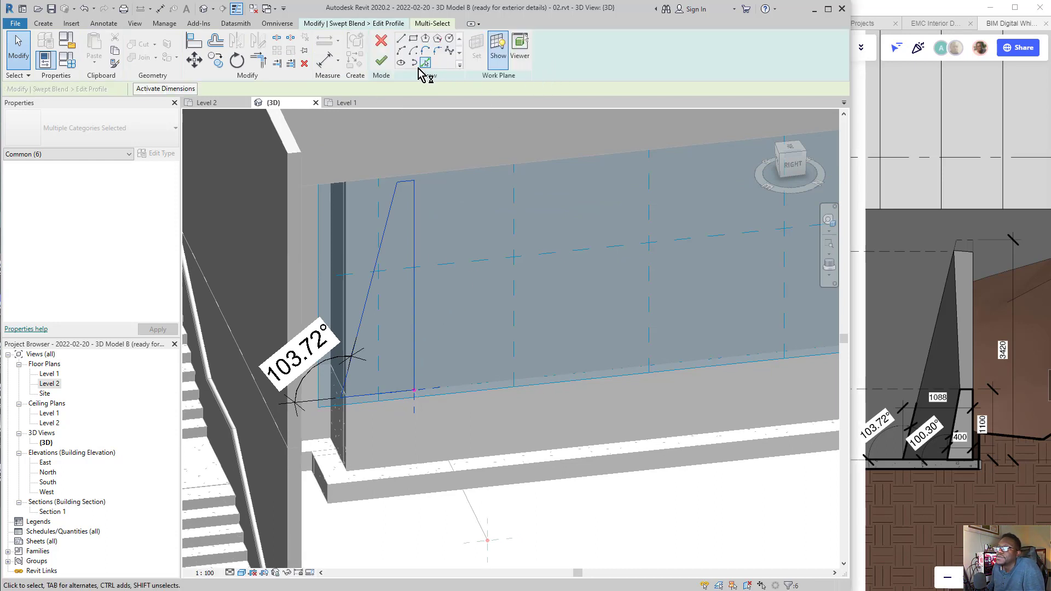
{"action": "left_click", "coordinate": [383, 63]}
Open the sketch of the swept blend's second profile for editing, ready to draw lines at the path's free end
{"action": "left_click", "coordinate": [489, 60]}
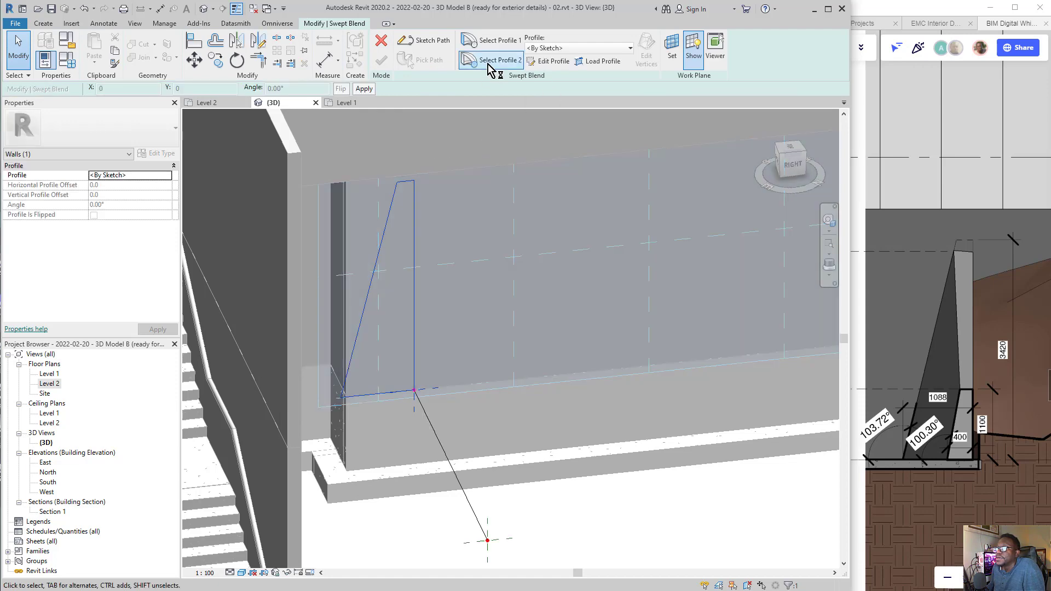
{"action": "left_click", "coordinate": [547, 62]}
{"action": "middle_click_drag", "start_coordinate": [542, 429], "coordinate": [594, 317]}
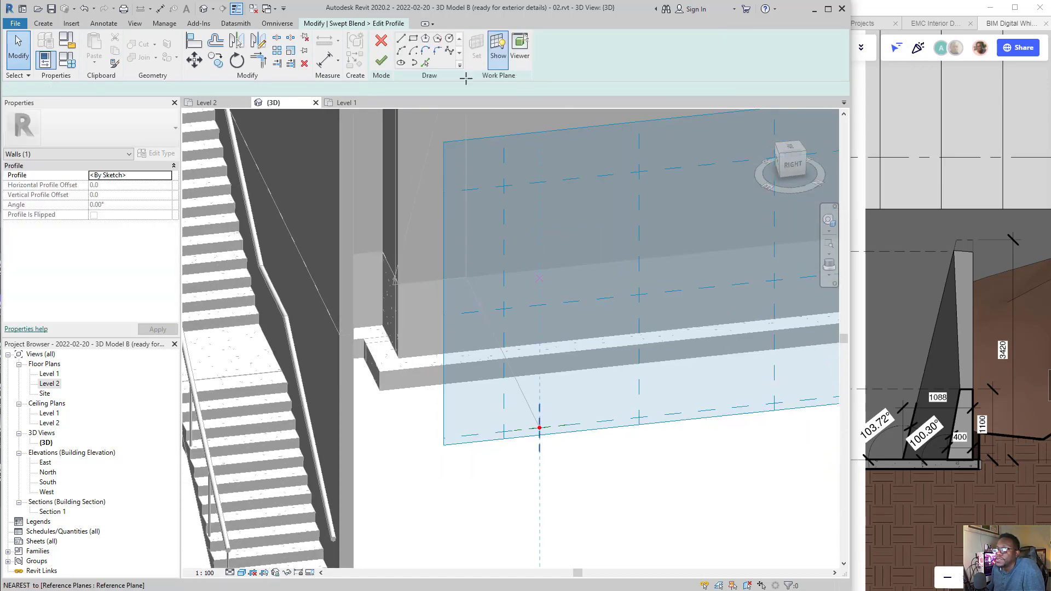
{"action": "left_click", "coordinate": [399, 41]}
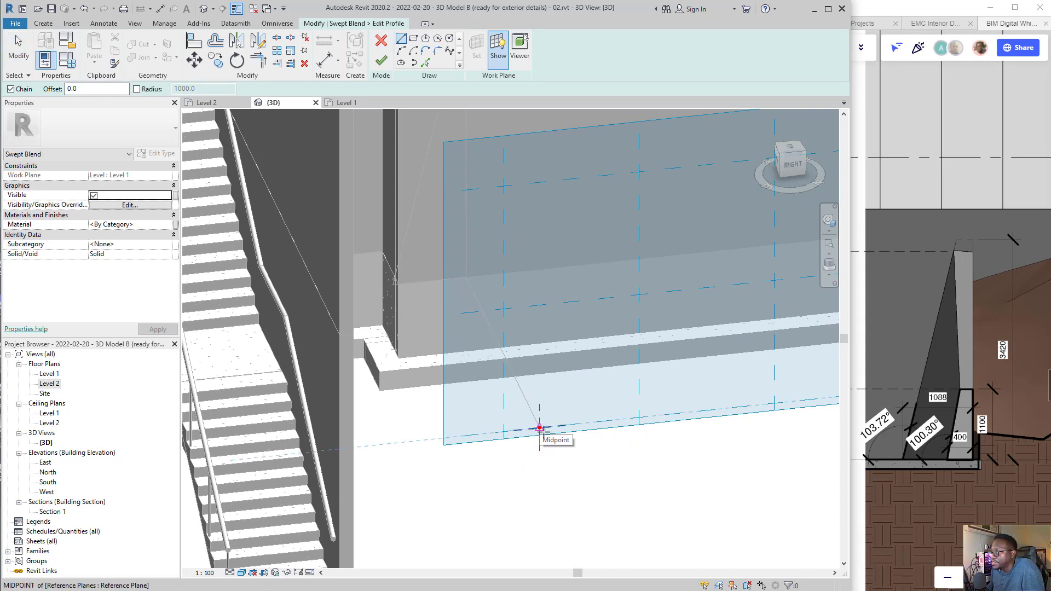
{"action": "left_click_drag", "start_coordinate": [972, 428], "coordinate": [946, 434]}
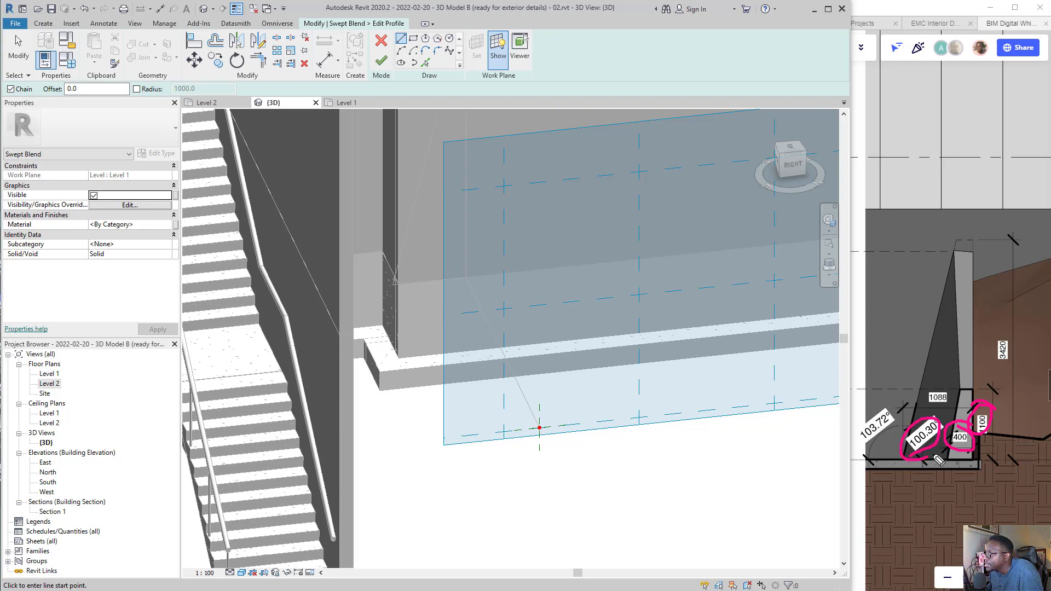
{"action": "left_click_drag", "start_coordinate": [924, 377], "coordinate": [939, 417]}
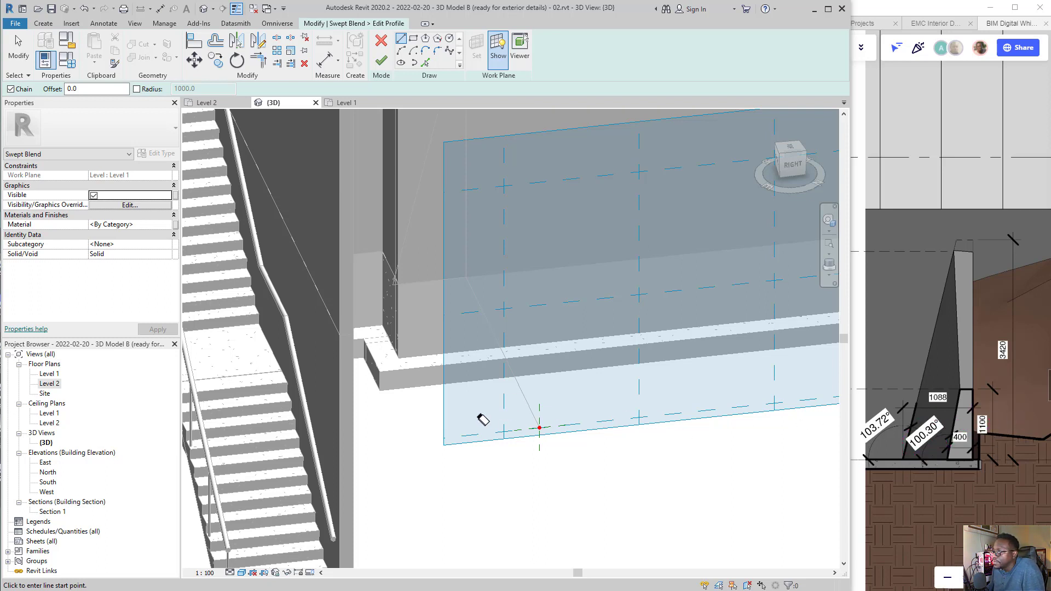
Draw a 400 long base line from the path's end point toward the stairs, then a sloping line about 1900 long up from its far end
{"action": "left_click", "coordinate": [539, 428]}
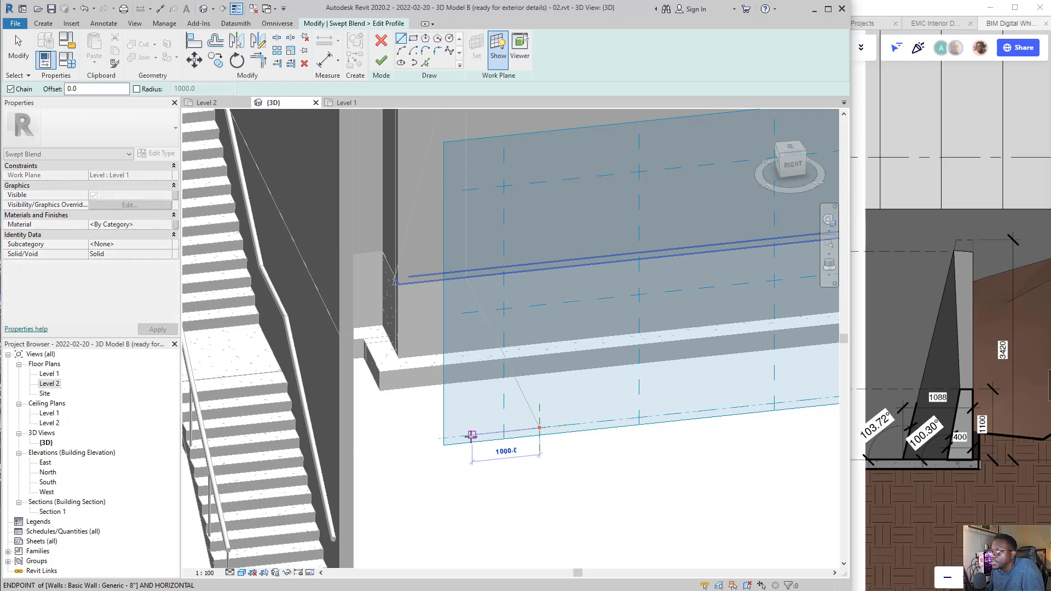
{"action": "type", "text": "4"}
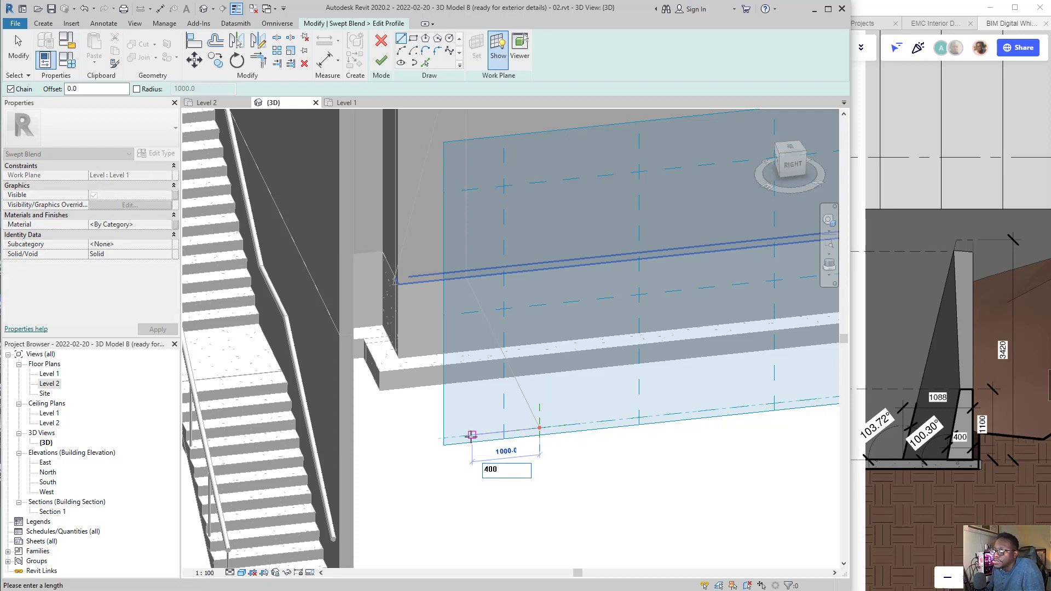
{"action": "type", "text": "00"}
{"action": "key", "text": "Return"}
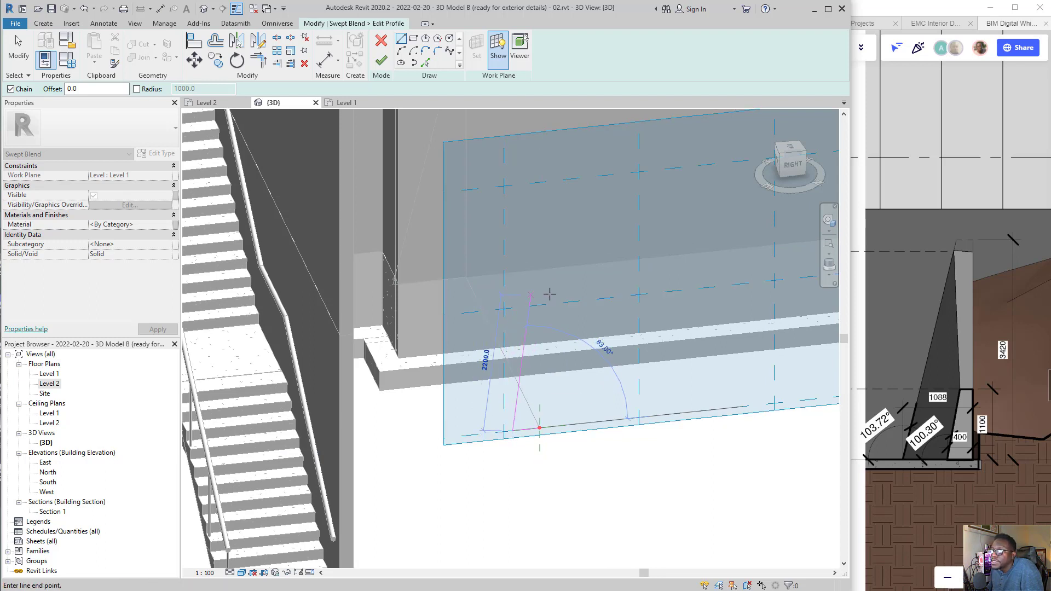
{"action": "left_click", "coordinate": [545, 312]}
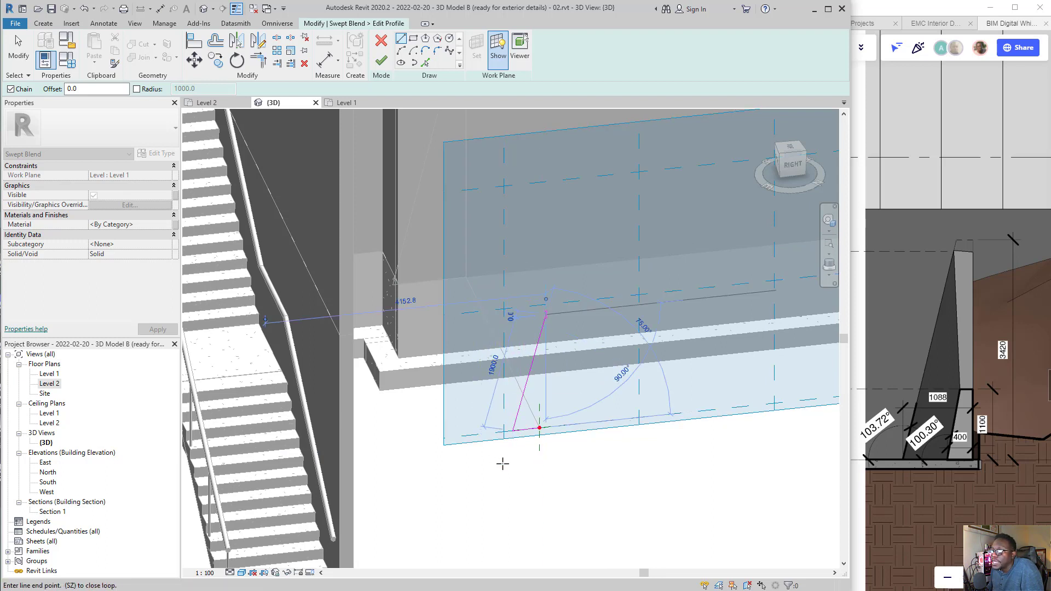
Draw a vertical line 1100 high from the path's end point and a horizontal top line about 400 long across the sloping line
{"action": "left_click", "coordinate": [539, 427]}
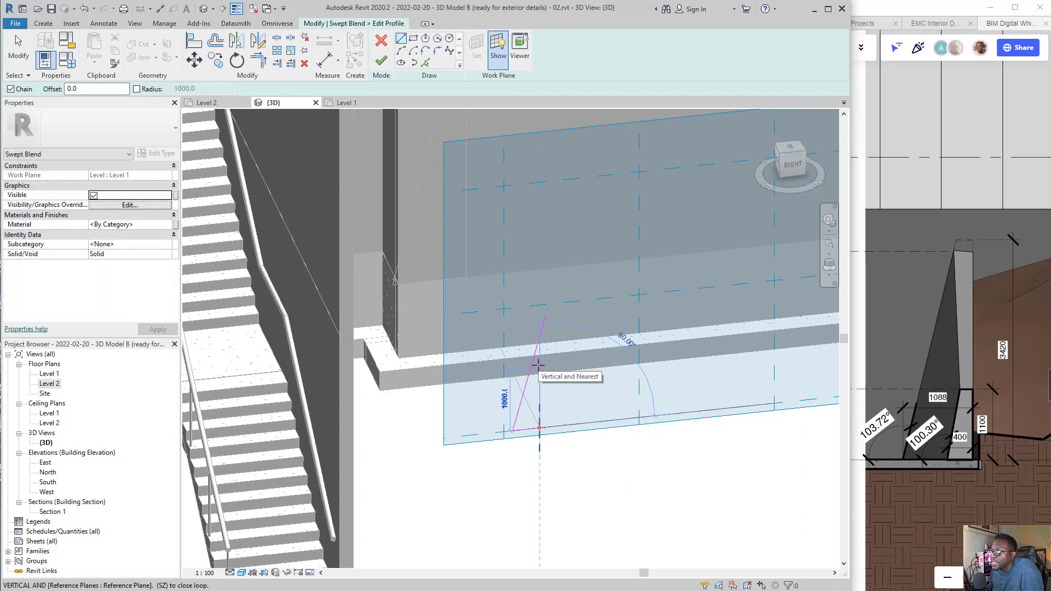
{"action": "type", "text": "1"}
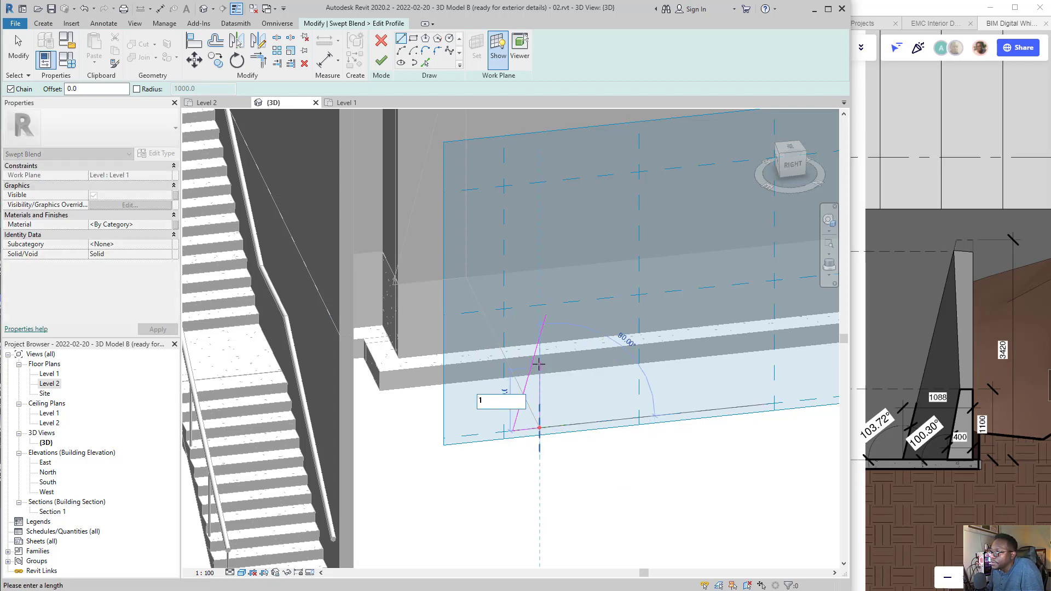
{"action": "type", "text": "100"}
{"action": "key", "text": "Return"}
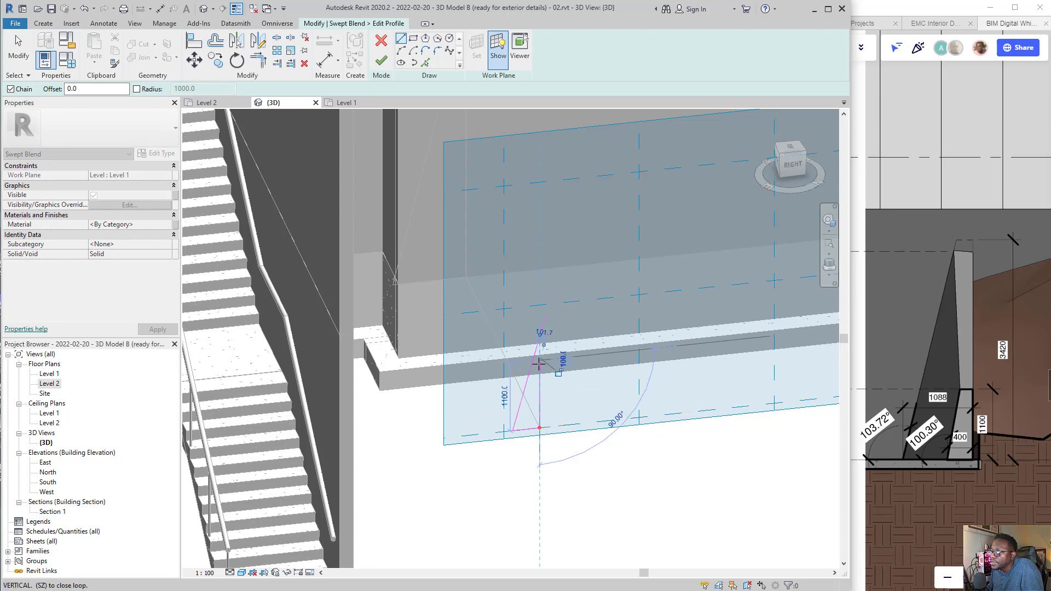
{"action": "scroll", "coordinate": [516, 368], "scroll_direction": "up", "scroll_amount": 2}
{"action": "scroll", "coordinate": [515, 369], "scroll_direction": "up", "scroll_amount": 1}
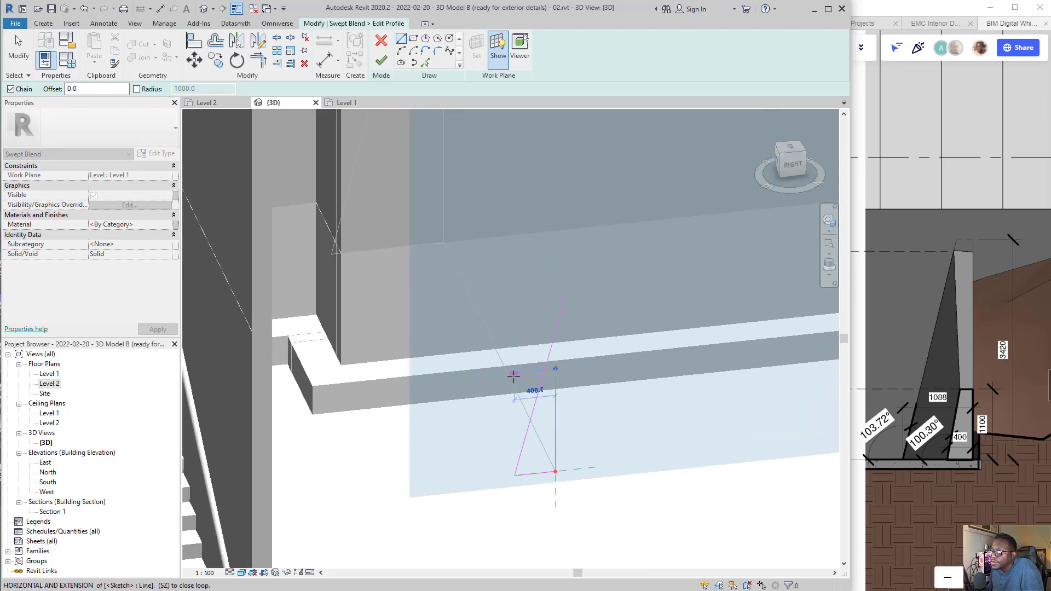
{"action": "left_click", "coordinate": [512, 375]}
{"action": "key", "text": "Escape"}
{"action": "key", "text": "Escape"}
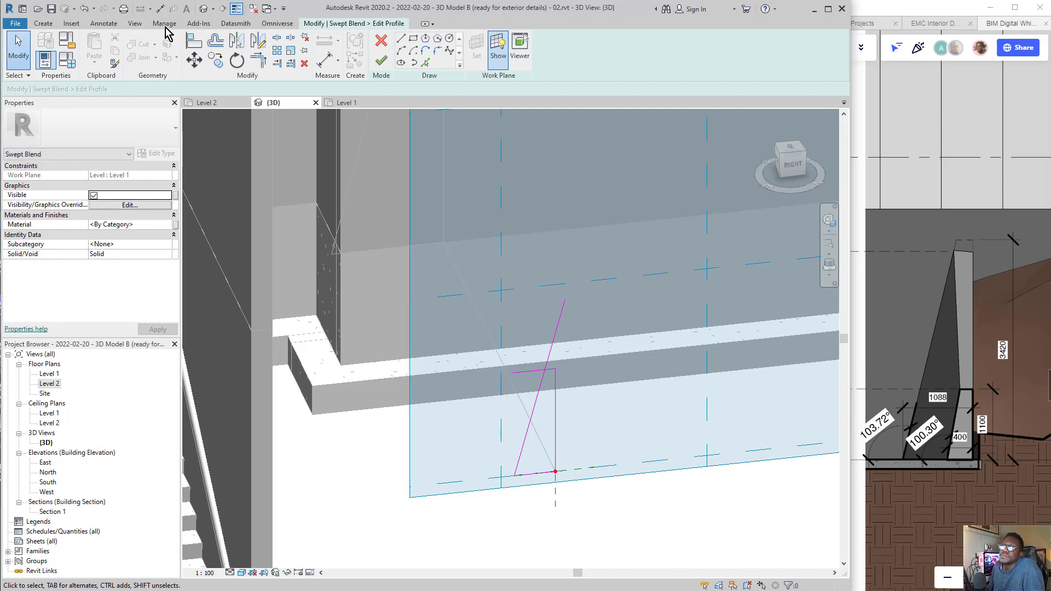
Place an angular dimension on the outer side between the second profile's sloping line and its base line
{"action": "left_click", "coordinate": [324, 59]}
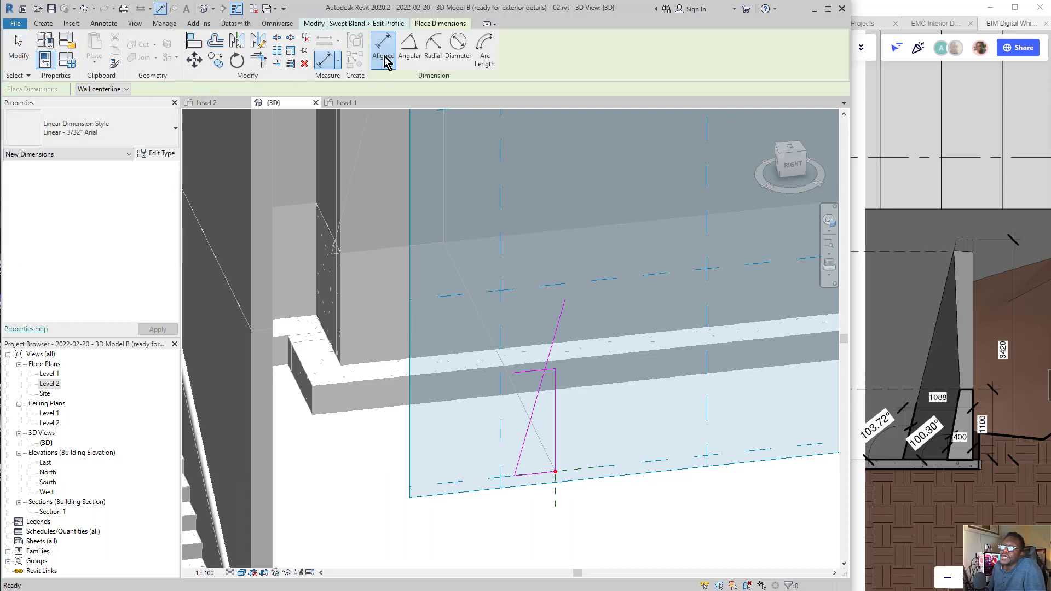
{"action": "left_click", "coordinate": [409, 49]}
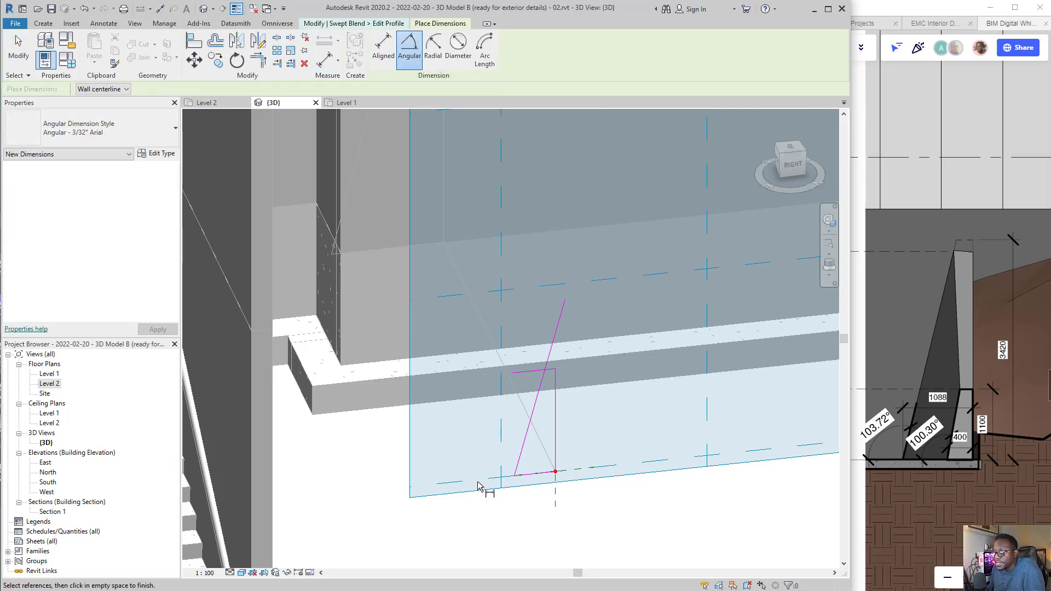
{"action": "left_click", "coordinate": [517, 466]}
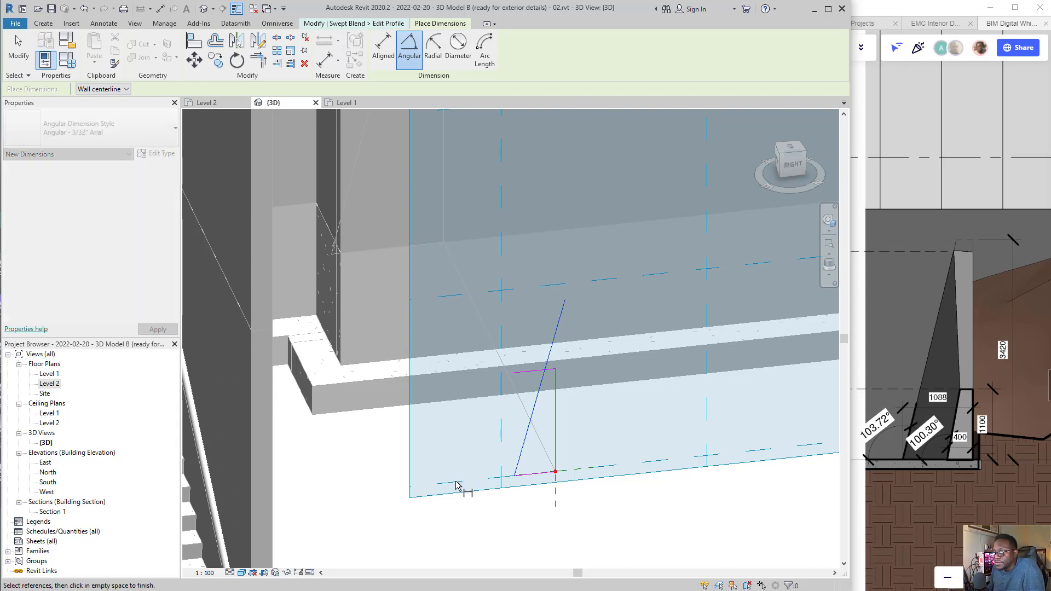
{"action": "key", "text": "Escape"}
{"action": "key", "text": "Escape"}
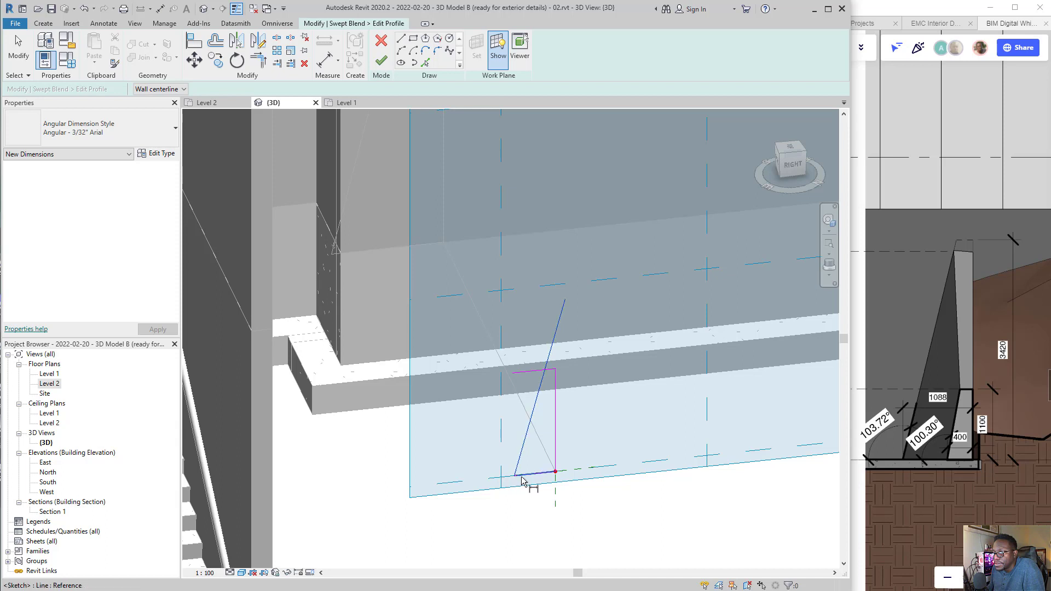
{"action": "left_click", "coordinate": [522, 450]}
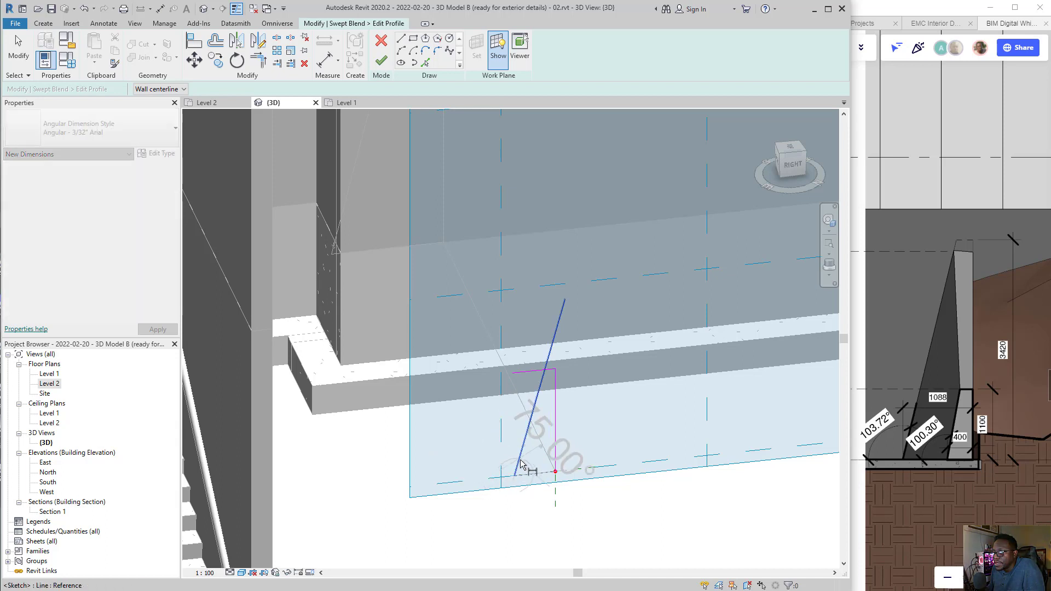
{"action": "left_click", "coordinate": [528, 474]}
{"action": "left_click", "coordinate": [465, 441]}
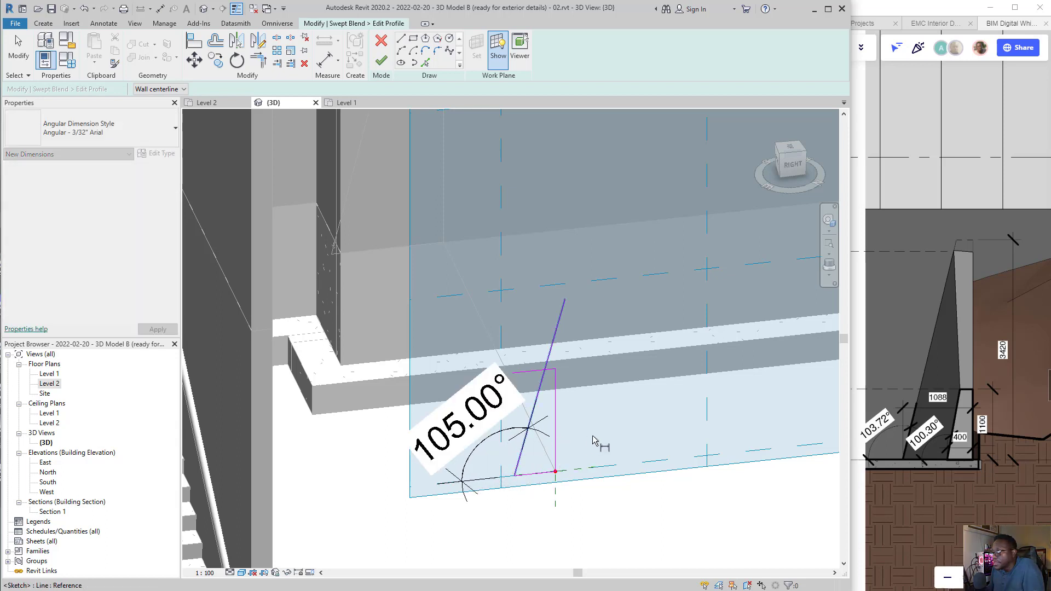
{"action": "key", "text": "Escape"}
{"action": "key", "text": "Escape"}
Set the angle of the second profile's sloping line to 100.3°
{"action": "left_click", "coordinate": [532, 395]}
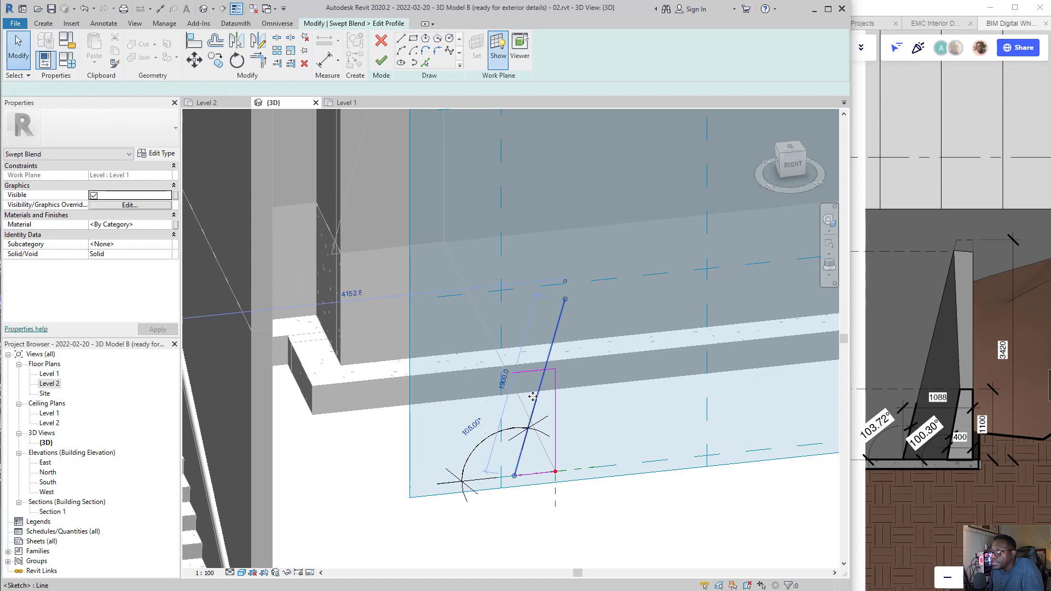
{"action": "left_click", "coordinate": [471, 428]}
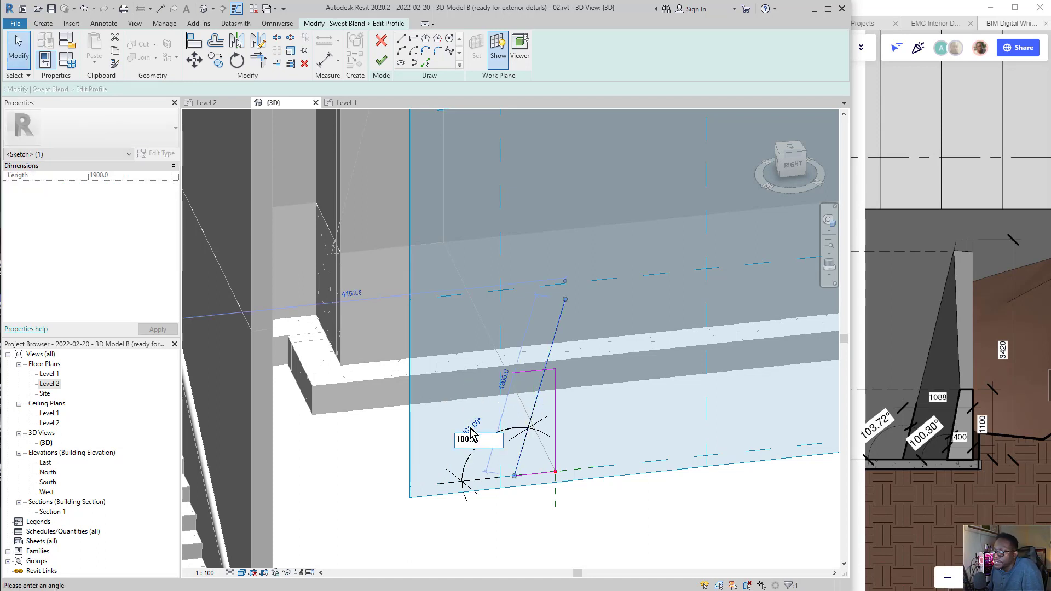
{"action": "type", "text": "100.3"}
{"action": "key", "text": "Return"}
{"action": "key", "text": "Escape"}
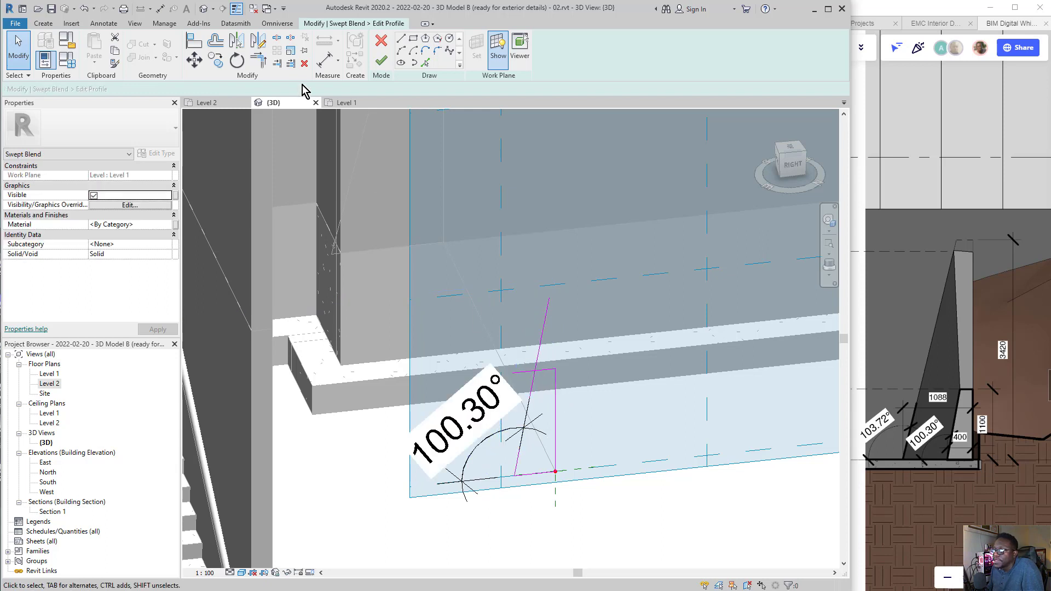
Trim the sloping line and the top line of the second profile so they meet in a corner
{"action": "left_click", "coordinate": [258, 59]}
{"action": "left_click", "coordinate": [535, 373]}
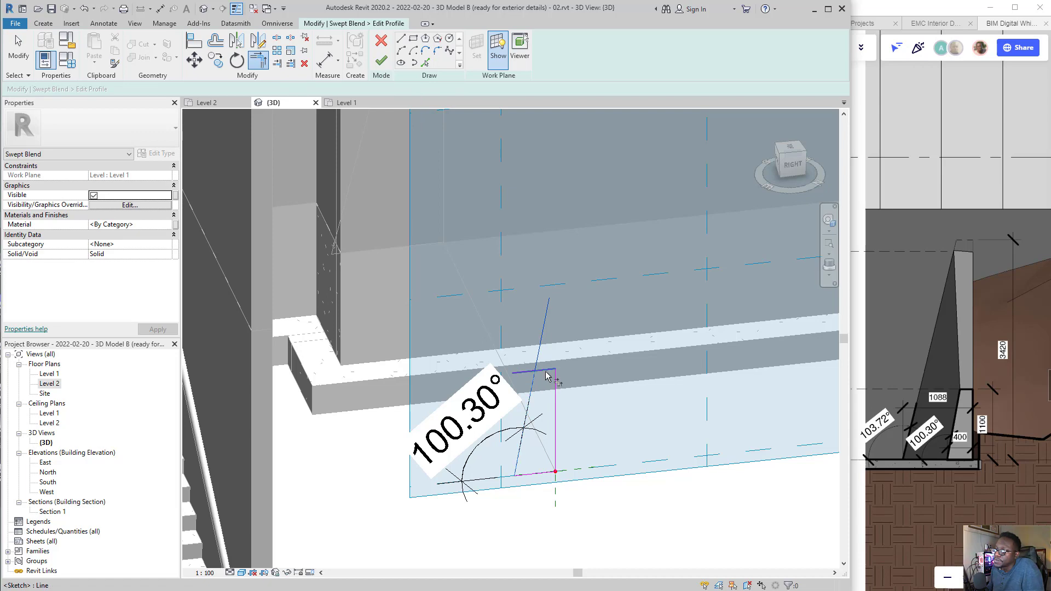
{"action": "left_click", "coordinate": [546, 376]}
{"action": "key", "text": "Escape"}
Delete the angular dimension from the second profile and finish its sketch
{"action": "left_click", "coordinate": [508, 436]}
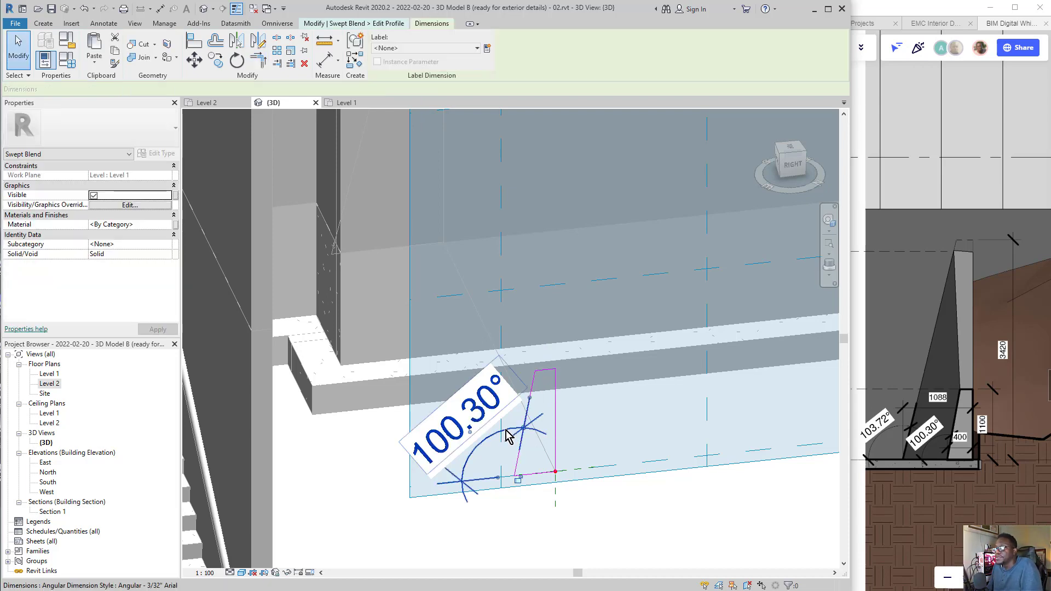
{"action": "key", "text": "Delete"}
{"action": "scroll", "coordinate": [559, 392], "scroll_direction": "down", "scroll_amount": 2}
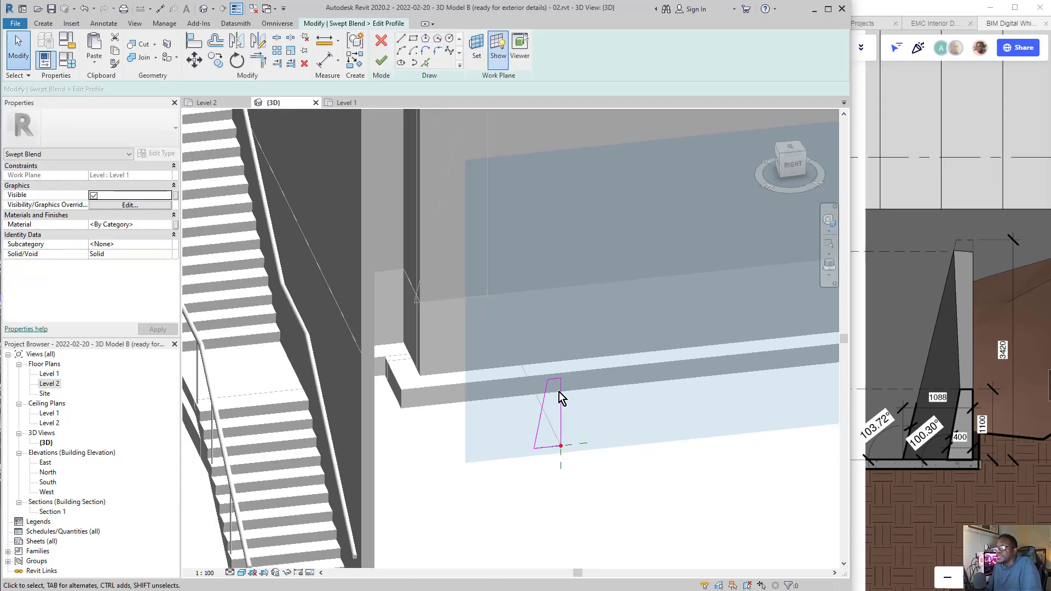
{"action": "left_click", "coordinate": [385, 64]}
{"action": "scroll", "coordinate": [612, 422], "scroll_direction": "down", "scroll_amount": 3}
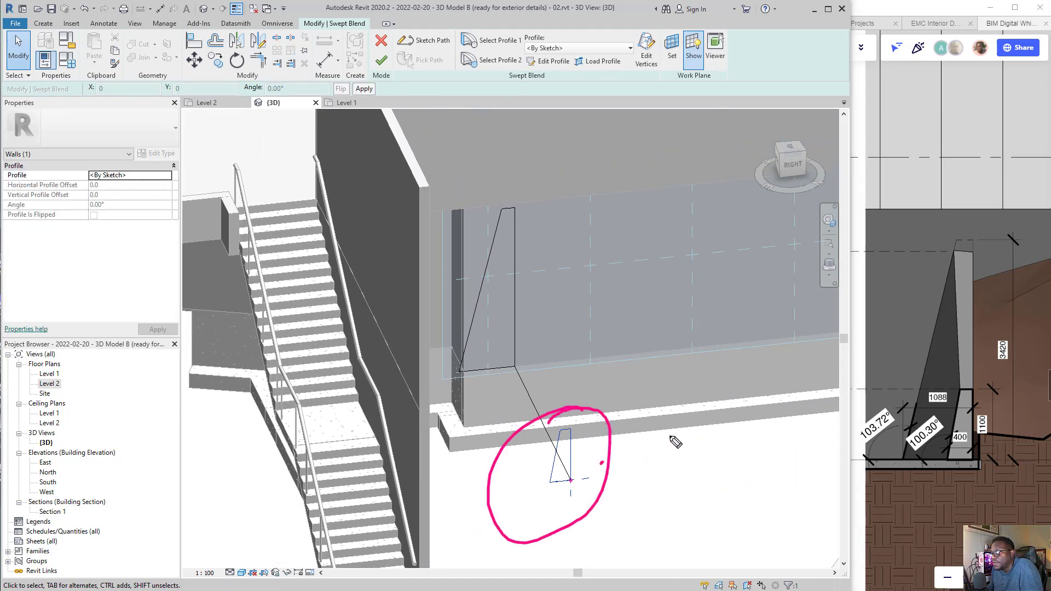
Finish the swept blend to generate the tapered wall between the two profiles
{"action": "left_click_drag", "start_coordinate": [675, 441], "coordinate": [947, 443]}
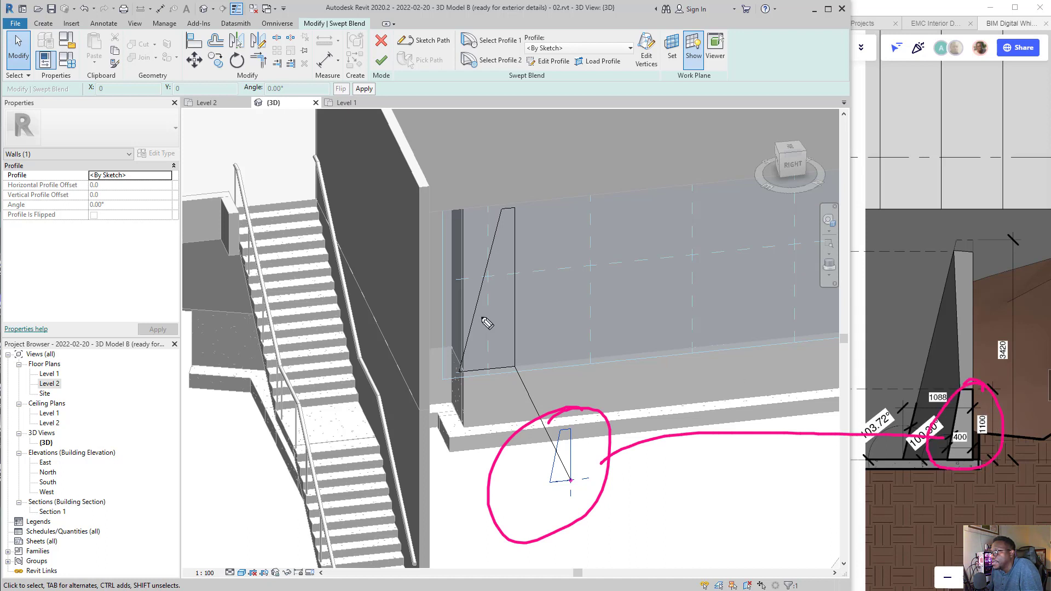
{"action": "mouse_move", "coordinate": [547, 195]}
{"action": "left_mouse_down"}
{"action": "mouse_move", "coordinate": [484, 382]}
{"action": "mouse_move", "coordinate": [542, 185]}
{"action": "left_mouse_up"}
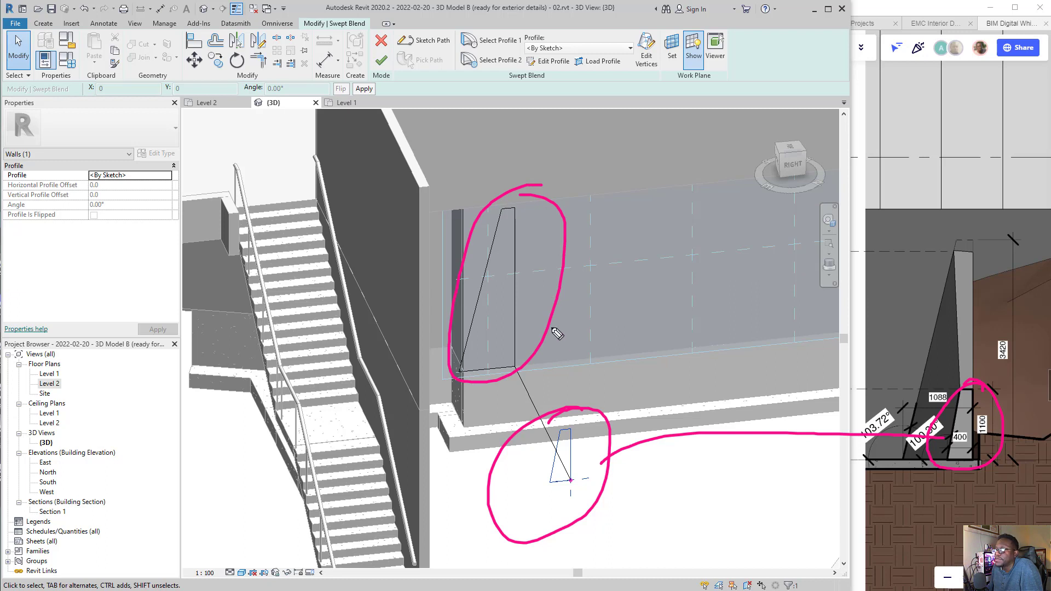
{"action": "left_click_drag", "start_coordinate": [557, 298], "coordinate": [895, 310]}
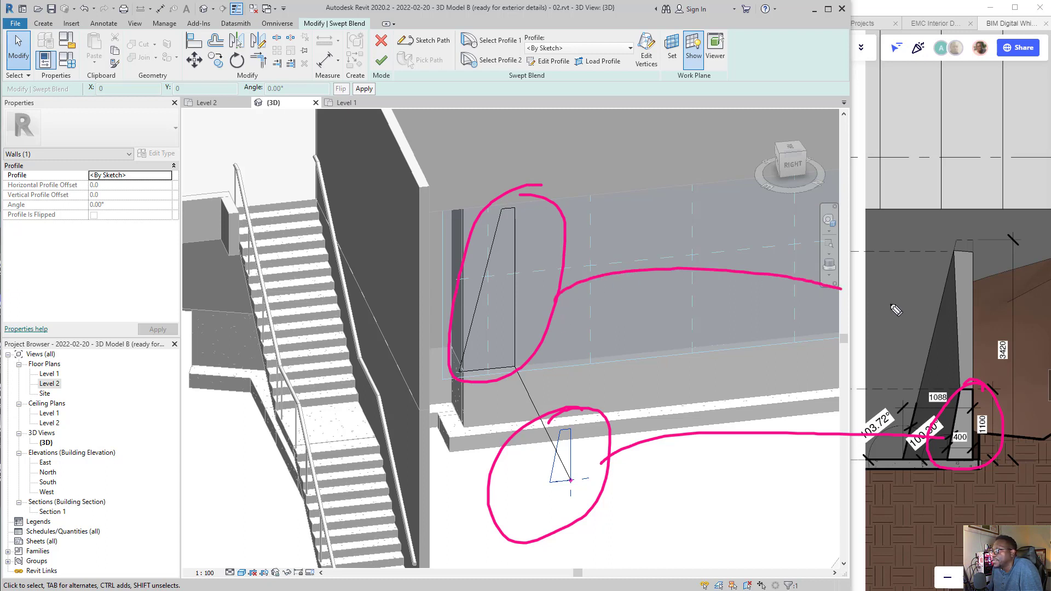
{"action": "left_click", "coordinate": [382, 61]}
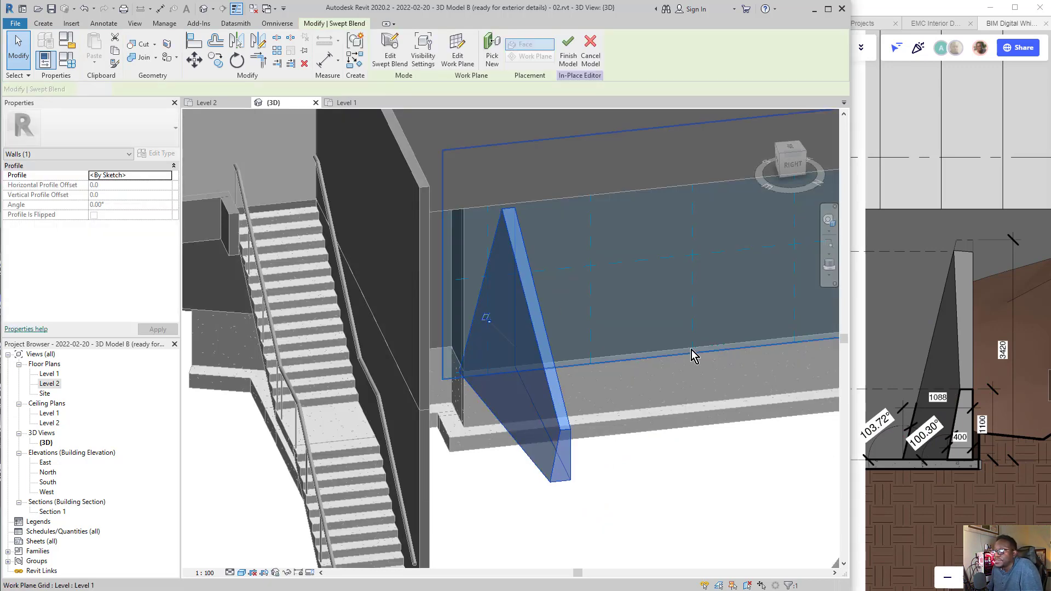
{"action": "middle_click_drag", "start_coordinate": [575, 360], "coordinate": [539, 393], "text": "shift"}
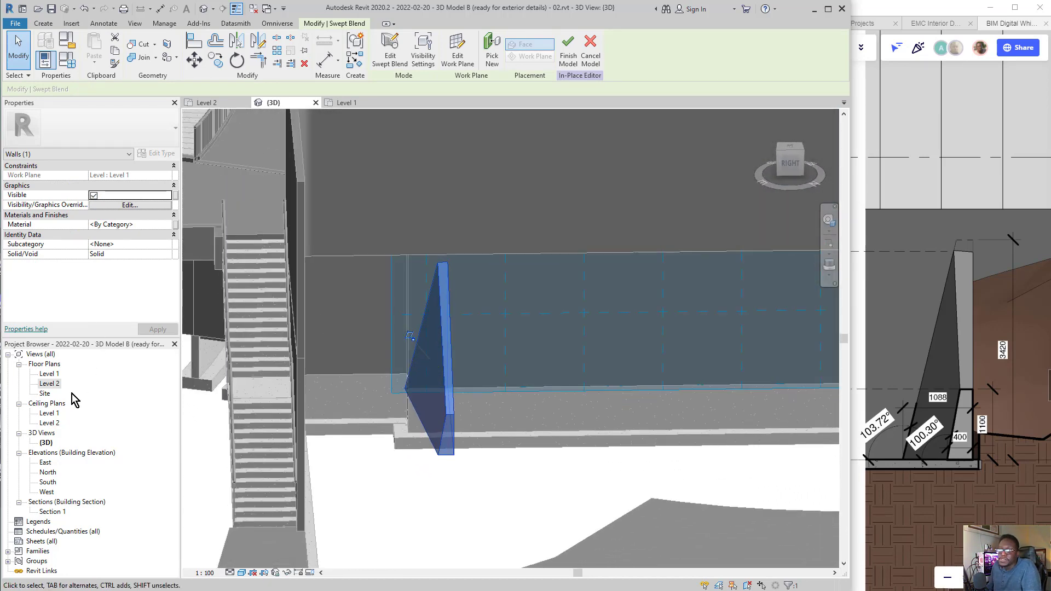
Open the Level 2 floor plan and examine the tapered wall's position near grid line 7
{"action": "left_click", "coordinate": [48, 385]}
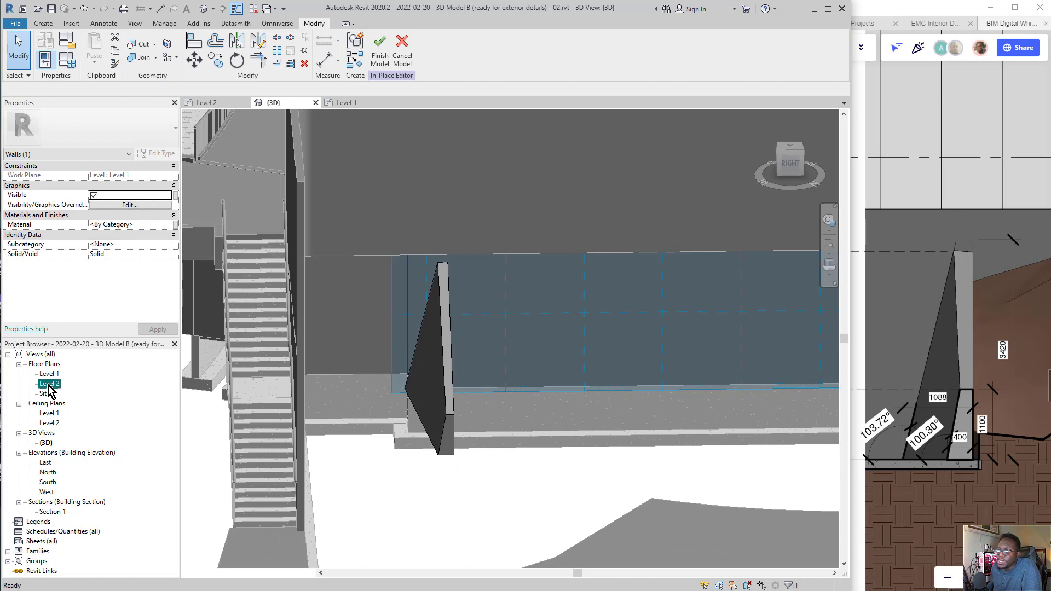
{"action": "double_click", "coordinate": [49, 384]}
{"action": "scroll", "coordinate": [521, 367], "scroll_direction": "down", "scroll_amount": 4}
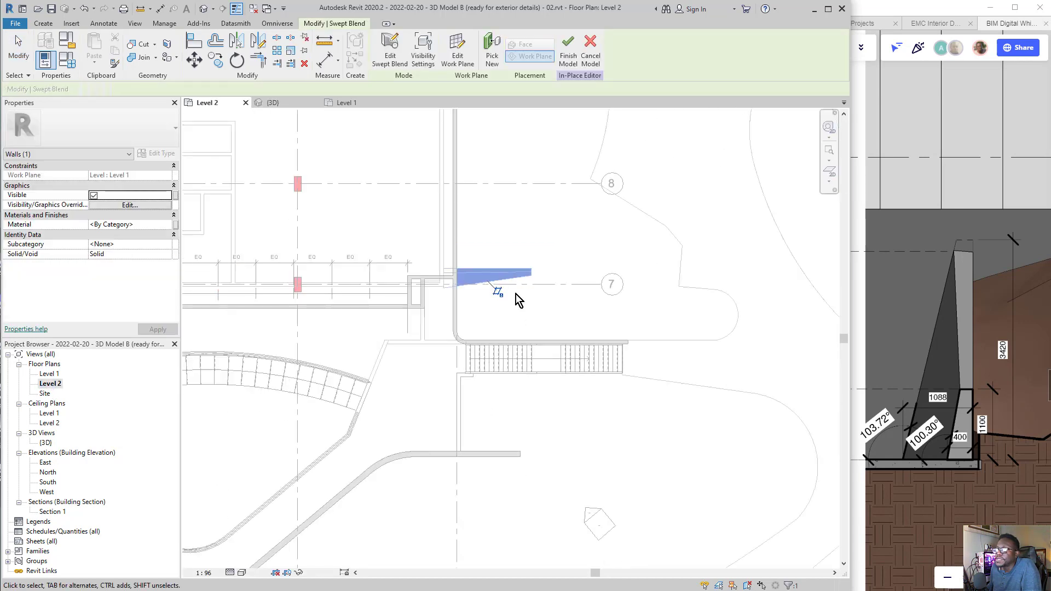
{"action": "scroll", "coordinate": [493, 290], "scroll_direction": "up", "scroll_amount": 2}
{"action": "scroll", "coordinate": [479, 288], "scroll_direction": "up", "scroll_amount": 3}
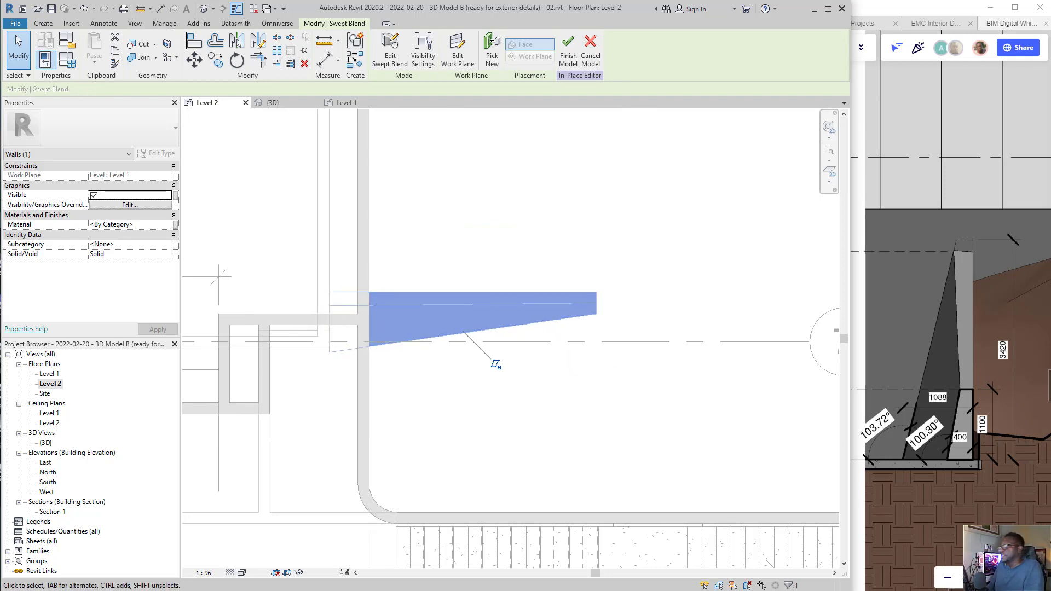
Check the retaining wall's plan angle on the Miro reference floor plan, and finish the in-place wall model in Revit
{"action": "scroll", "coordinate": [936, 335], "scroll_direction": "down", "scroll_amount": 6}
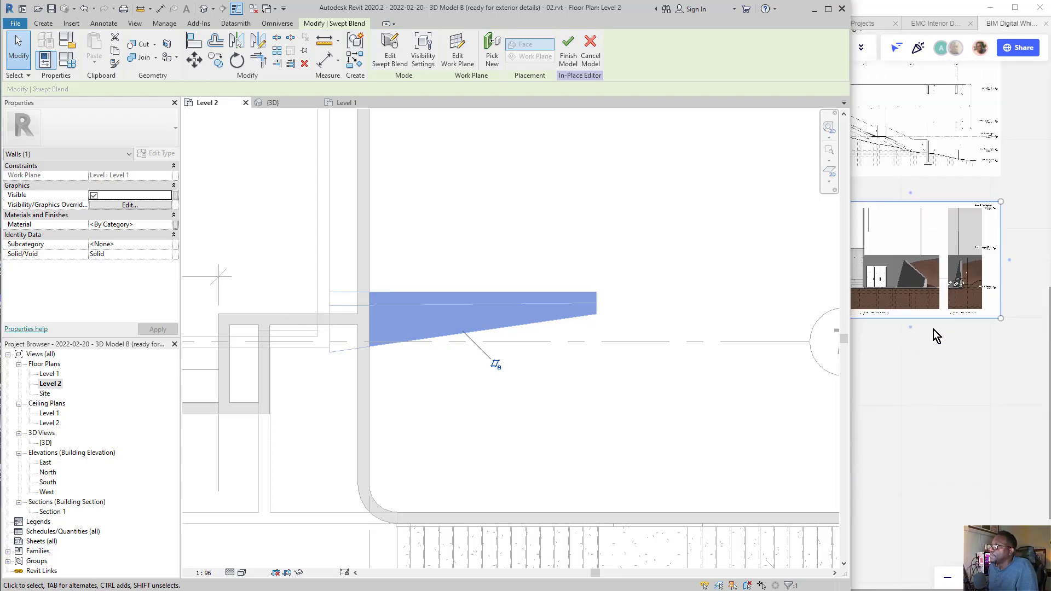
{"action": "scroll", "coordinate": [929, 355], "scroll_direction": "down", "scroll_amount": 5}
{"action": "scroll", "coordinate": [926, 260], "scroll_direction": "up", "scroll_amount": 3}
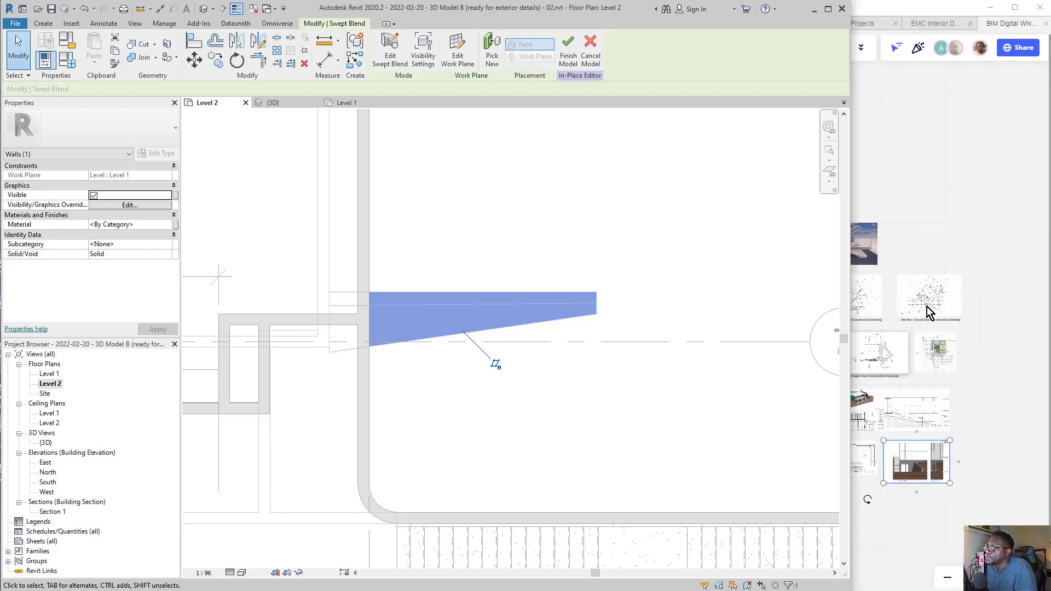
{"action": "scroll", "coordinate": [928, 312], "scroll_direction": "up", "scroll_amount": 10}
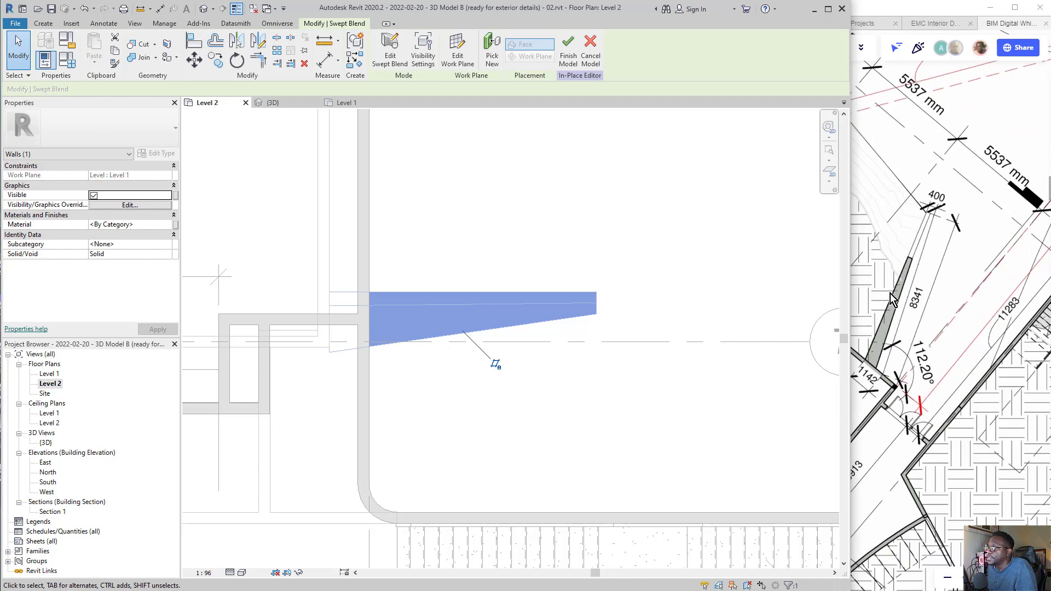
{"action": "scroll", "coordinate": [891, 300], "scroll_direction": "up", "scroll_amount": 1}
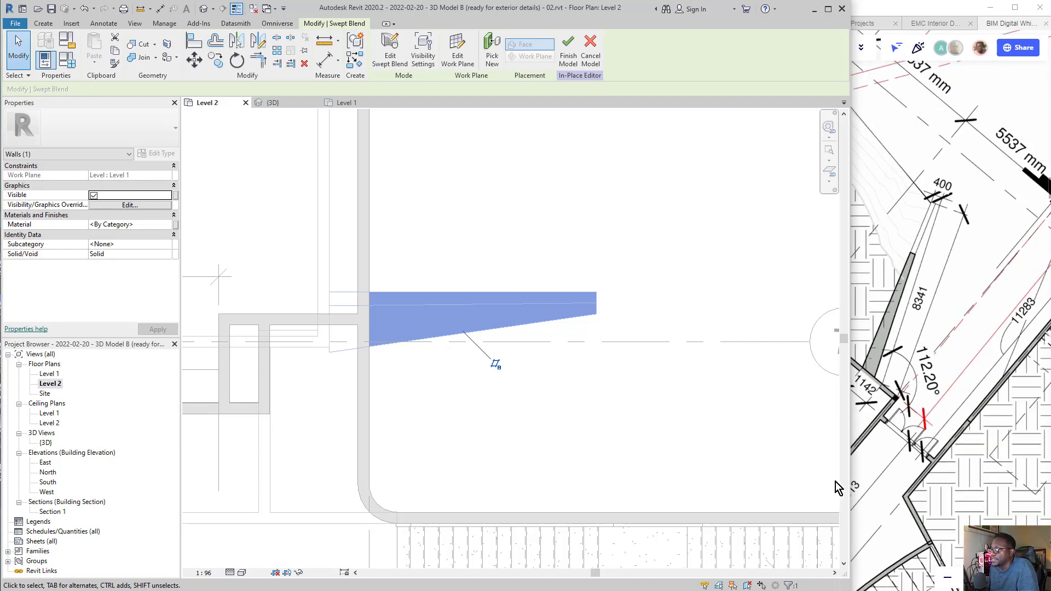
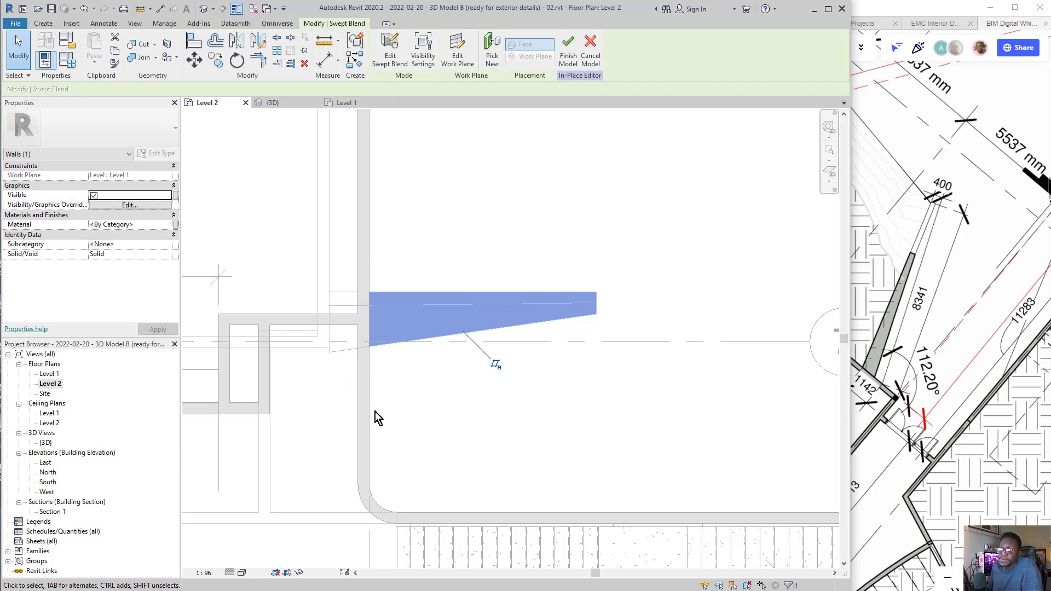
{"action": "left_click", "coordinate": [356, 355]}
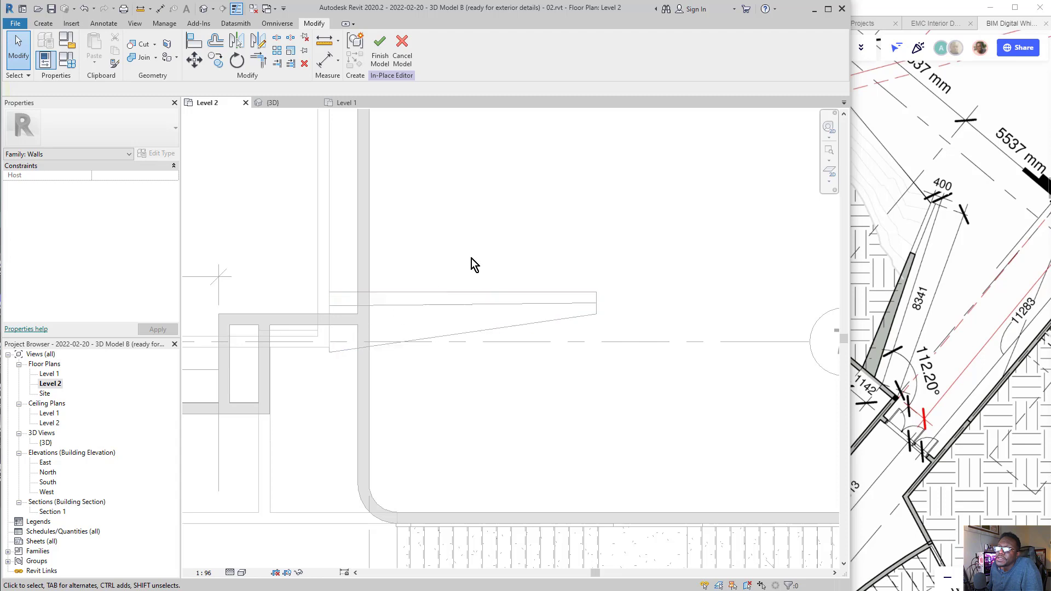
{"action": "left_click", "coordinate": [381, 61]}
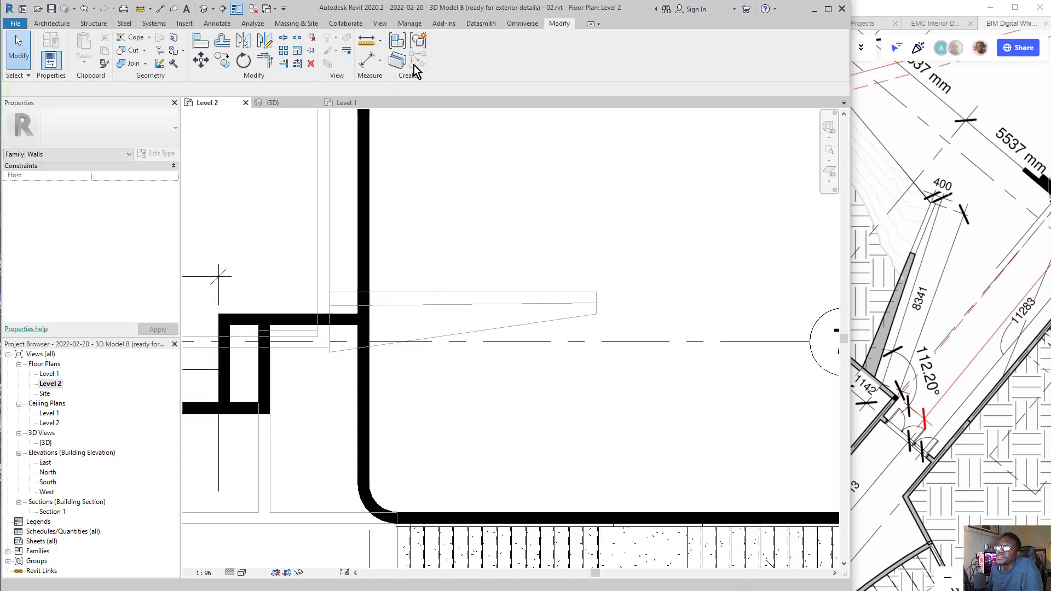
Draw a vertical detail line about 2000 mm long downward from the tapered wall's lower corner near grid line 7
{"action": "left_click", "coordinate": [409, 305]}
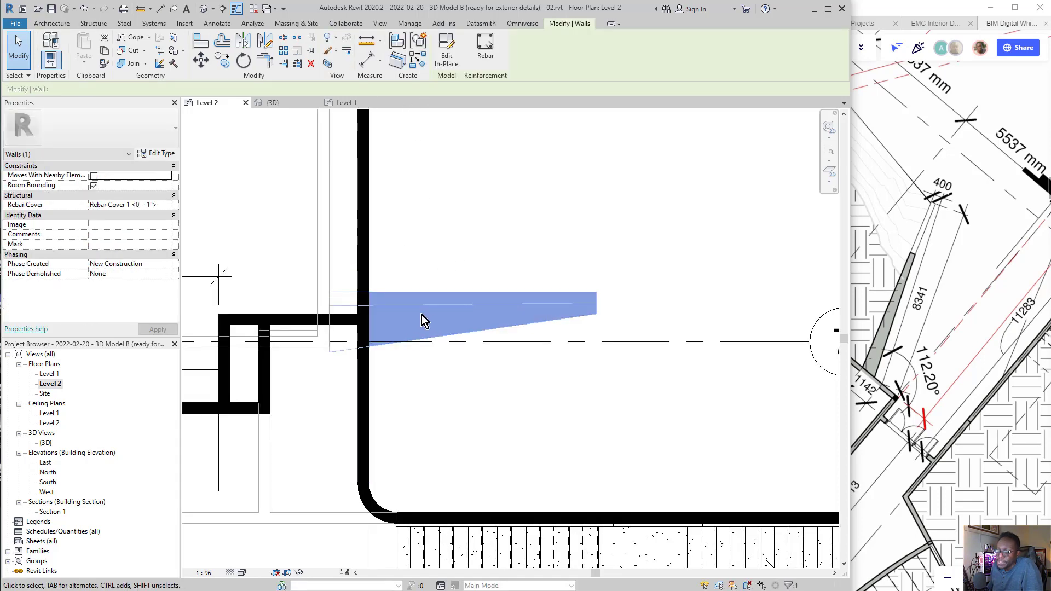
{"action": "key", "text": "d"}
{"action": "key", "text": "l"}
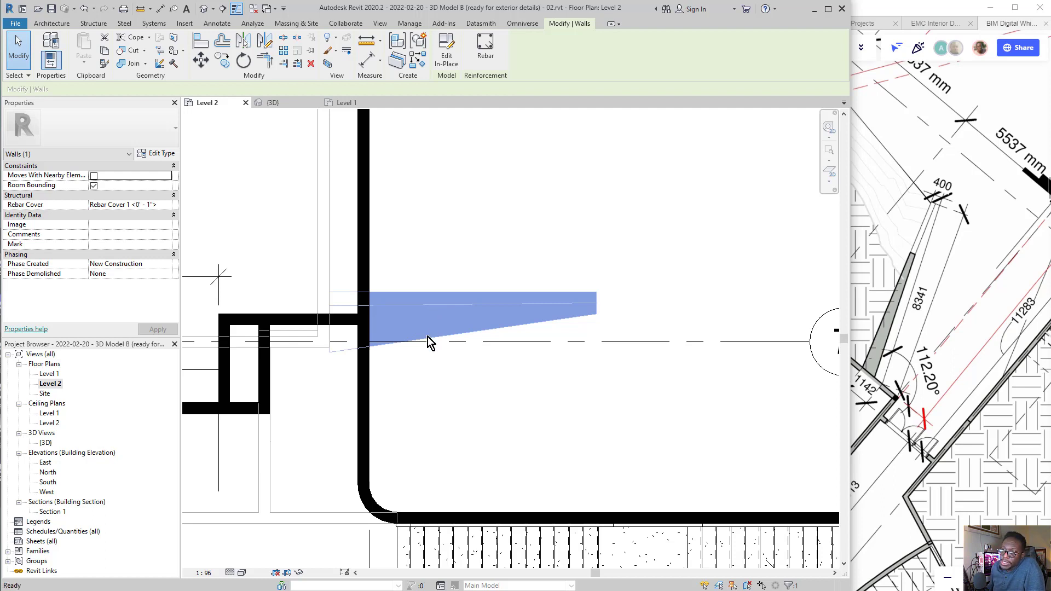
{"action": "left_click", "coordinate": [328, 353]}
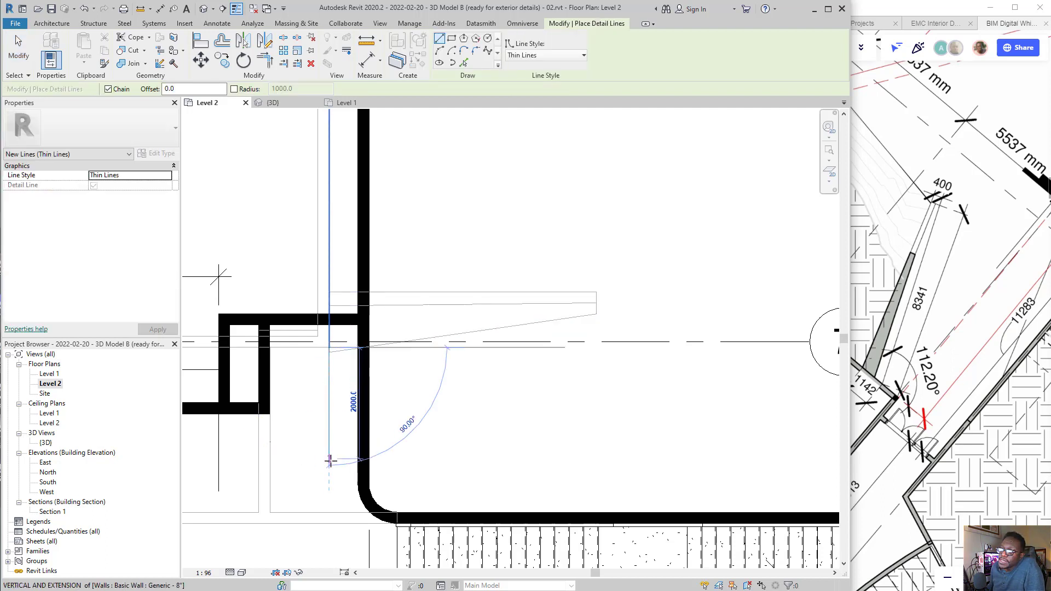
{"action": "key", "text": "Escape"}
{"action": "left_click", "coordinate": [329, 346]}
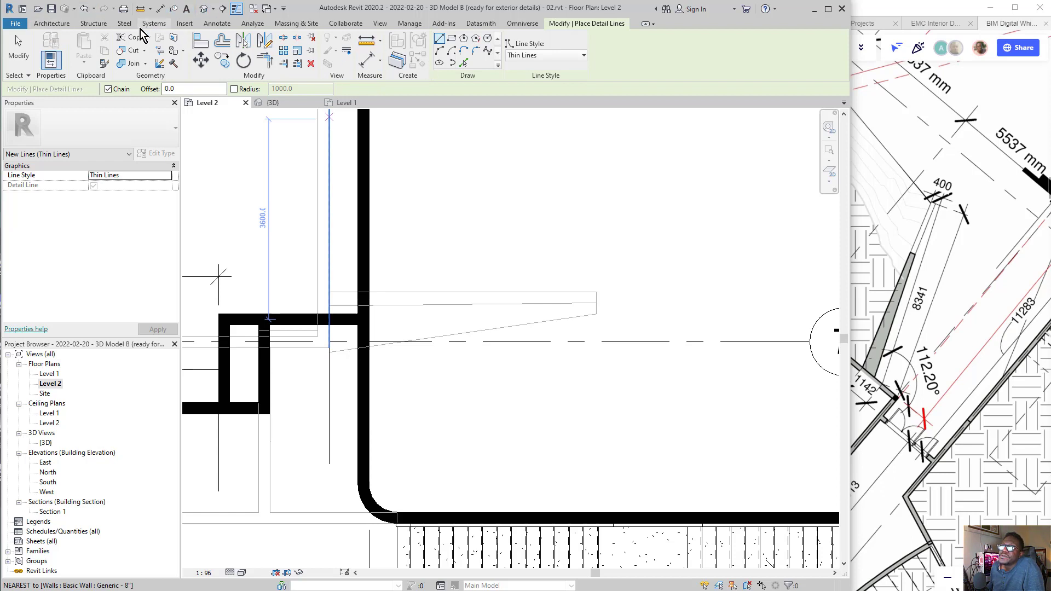
Add an angular dimension between the tapered wall's lower sloping edge and the vertical detail line
{"action": "left_click", "coordinate": [218, 24]}
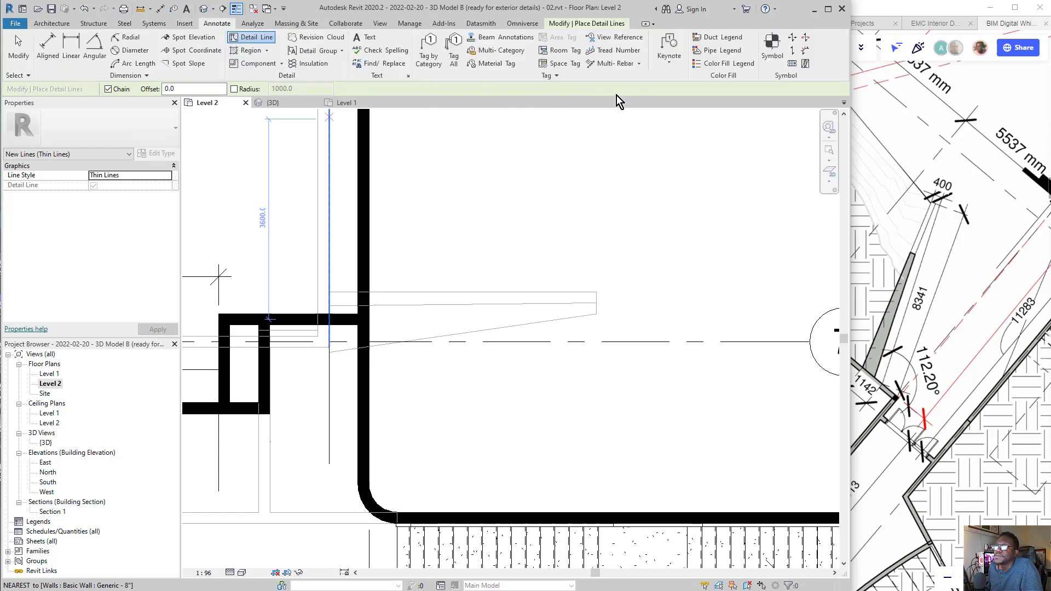
{"action": "left_click", "coordinate": [106, 59]}
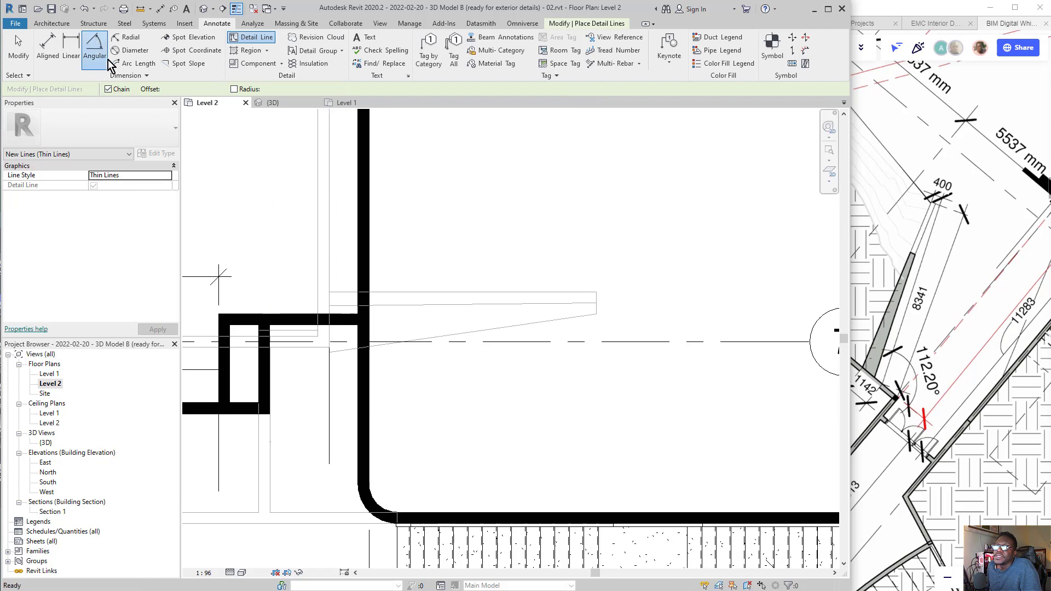
{"action": "left_click", "coordinate": [444, 337]}
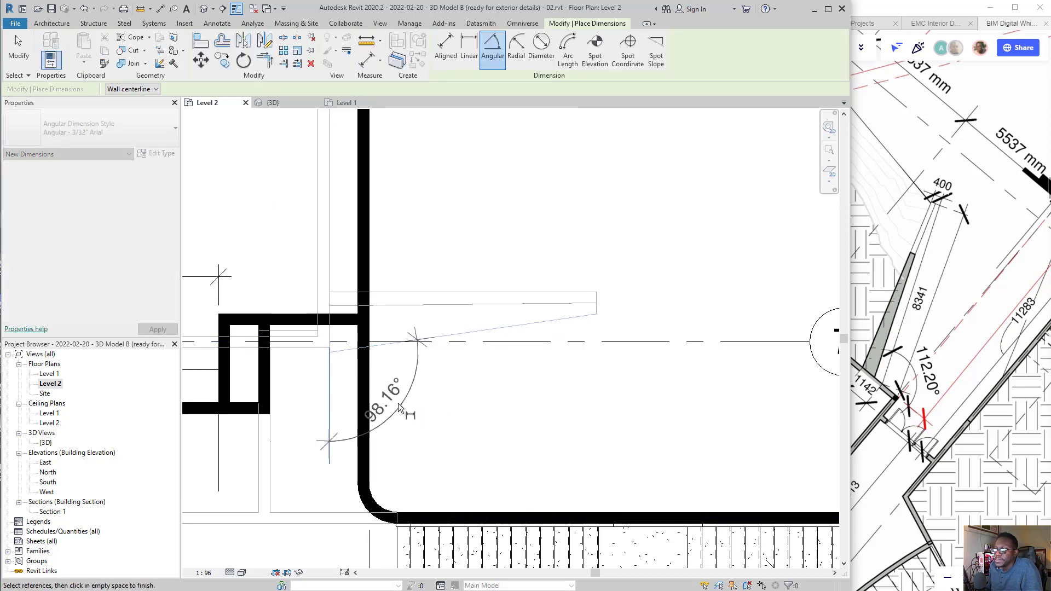
{"action": "left_click", "coordinate": [422, 416]}
{"action": "key", "text": "Escape"}
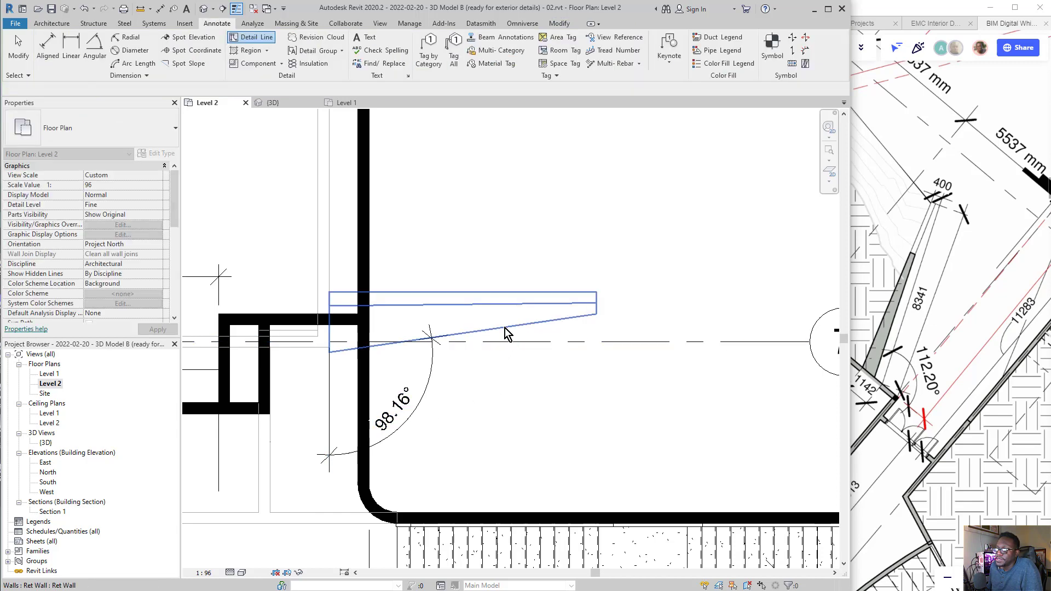
Rotate the tapered wall by setting its angle to the vertical detail line to 112.20°
{"action": "left_click", "coordinate": [504, 327]}
{"action": "left_click", "coordinate": [411, 412]}
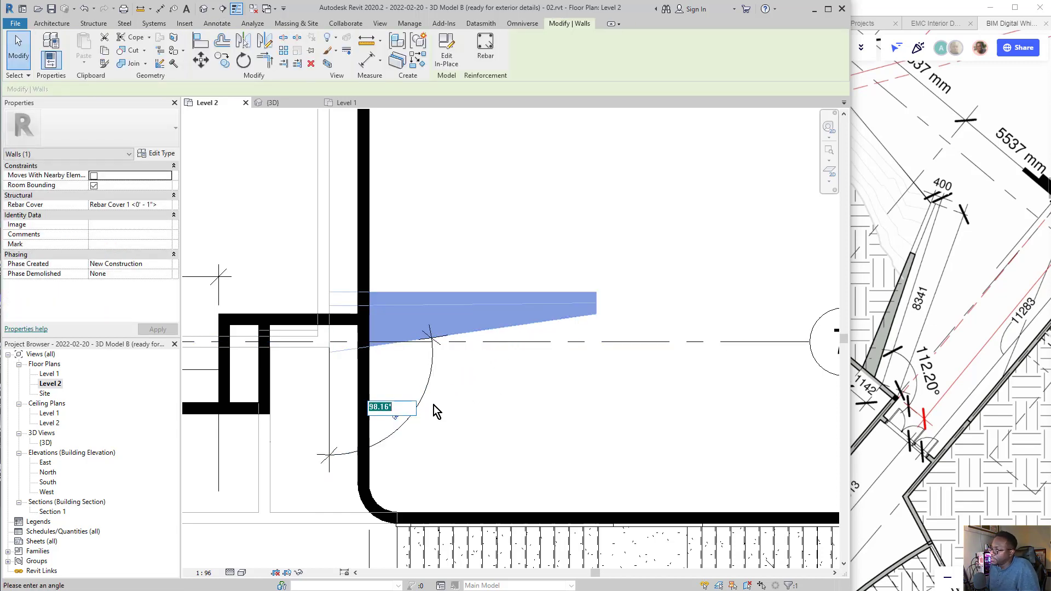
{"action": "type", "text": "112"}
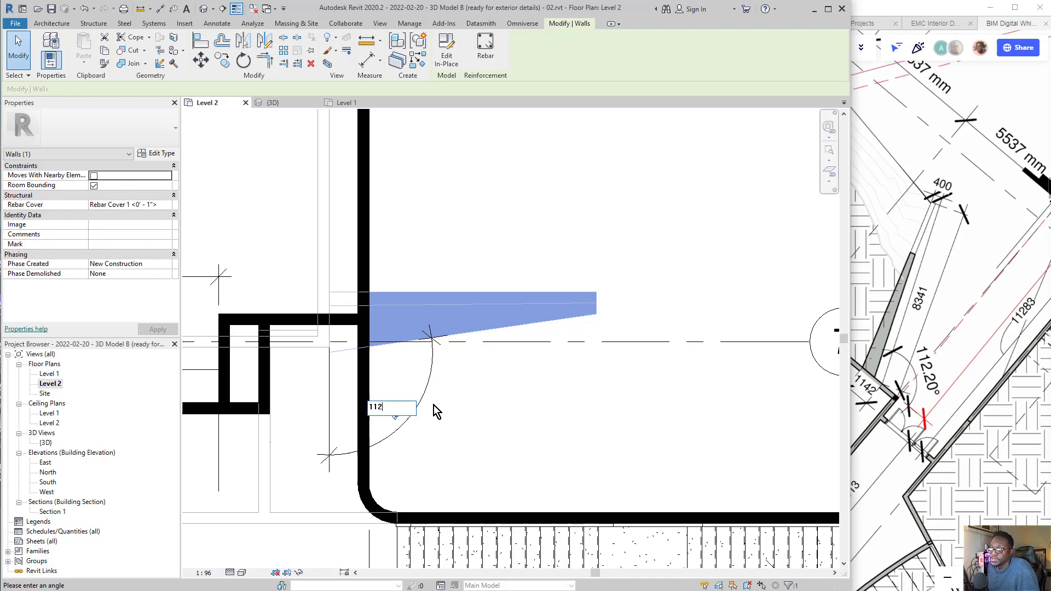
{"action": "type", "text": ".20"}
{"action": "key", "text": "Return"}
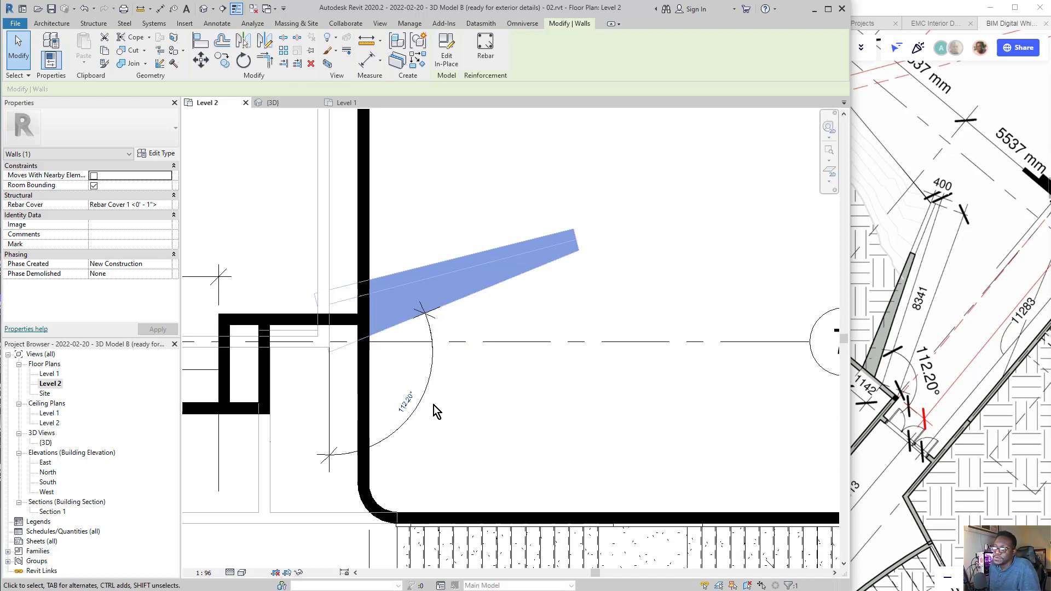
{"action": "key", "text": "Escape"}
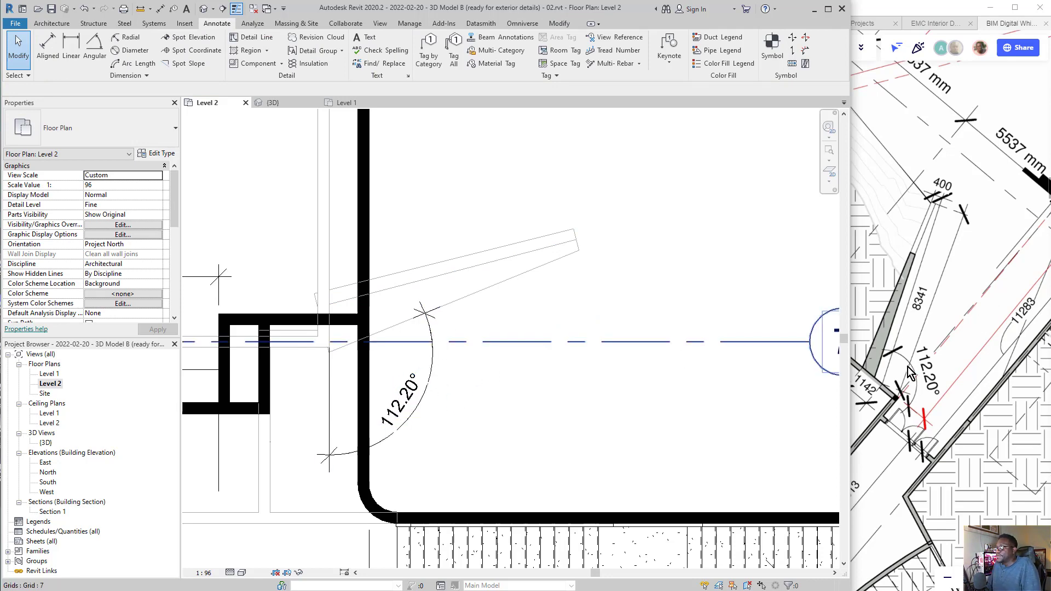
Switch to the Miro reference plan and examine how the retaining wall is offset from the building's corner
{"action": "scroll", "coordinate": [909, 372], "scroll_direction": "down", "scroll_amount": 5}
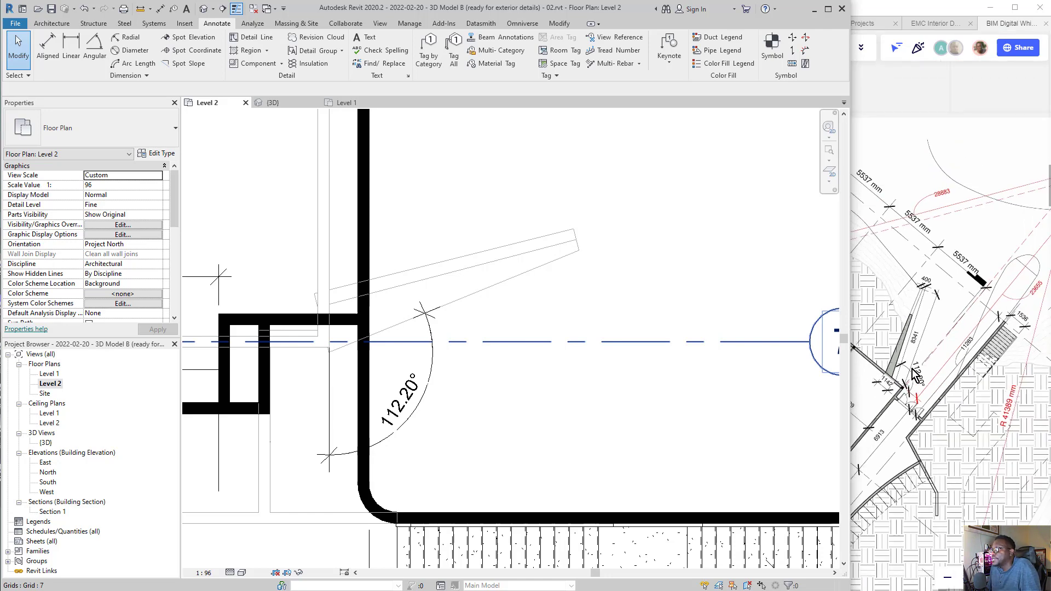
{"action": "scroll", "coordinate": [914, 350], "scroll_direction": "up", "scroll_amount": 3}
{"action": "left_click", "coordinate": [881, 432]}
{"action": "scroll", "coordinate": [887, 432], "scroll_direction": "up", "scroll_amount": 4}
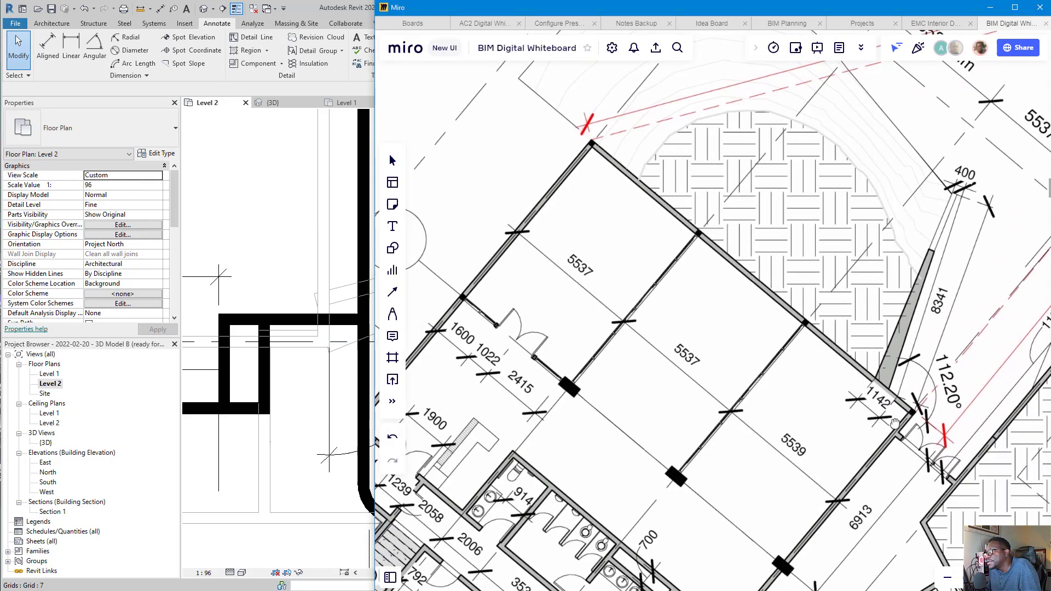
{"action": "scroll", "coordinate": [919, 423], "scroll_direction": "up", "scroll_amount": 3}
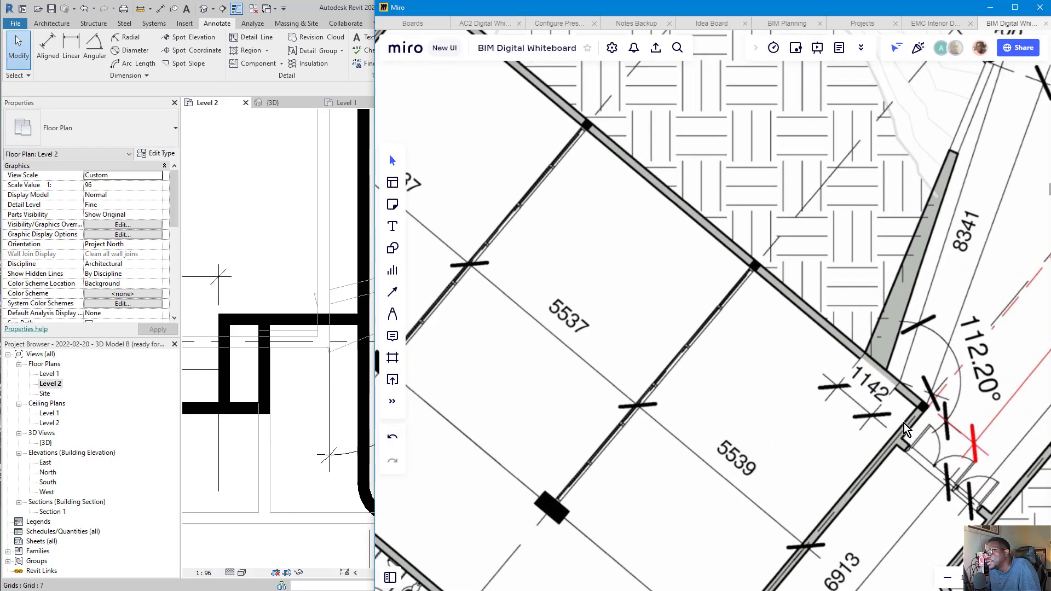
{"action": "middle_click_drag", "start_coordinate": [896, 414], "coordinate": [819, 373]}
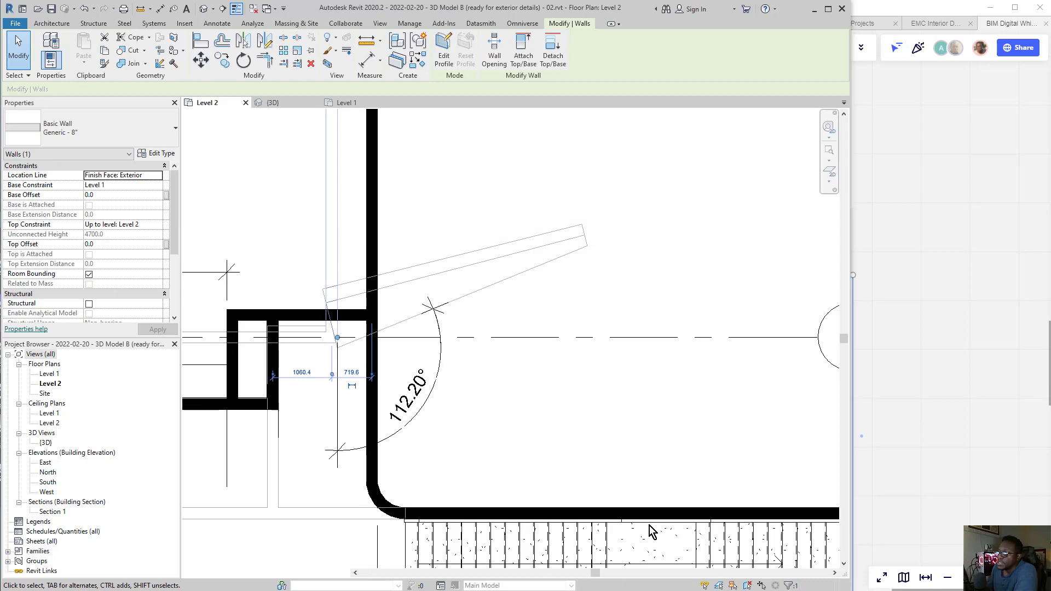
Examine the retaining wall elevation detail on the Miro board, focusing on the horizontal dimension above the wall and its two reference points
{"action": "left_click", "coordinate": [966, 407]}
{"action": "scroll", "coordinate": [832, 189], "scroll_direction": "down", "scroll_amount": 2}
{"action": "scroll", "coordinate": [727, 435], "scroll_direction": "up", "scroll_amount": 4}
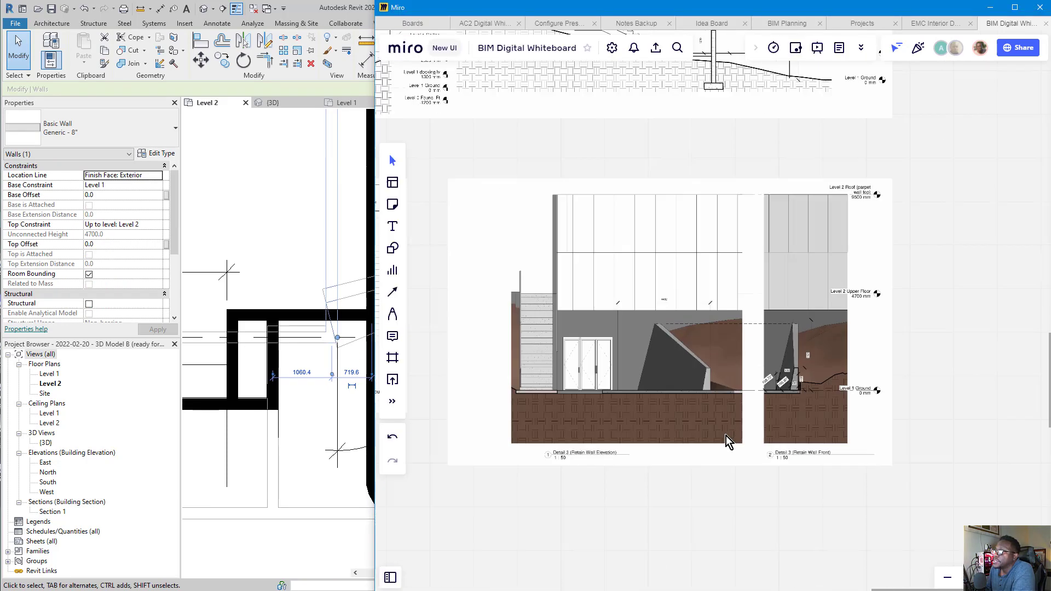
{"action": "scroll", "coordinate": [575, 306], "scroll_direction": "up", "scroll_amount": 2}
{"action": "scroll", "coordinate": [687, 284], "scroll_direction": "up", "scroll_amount": 2}
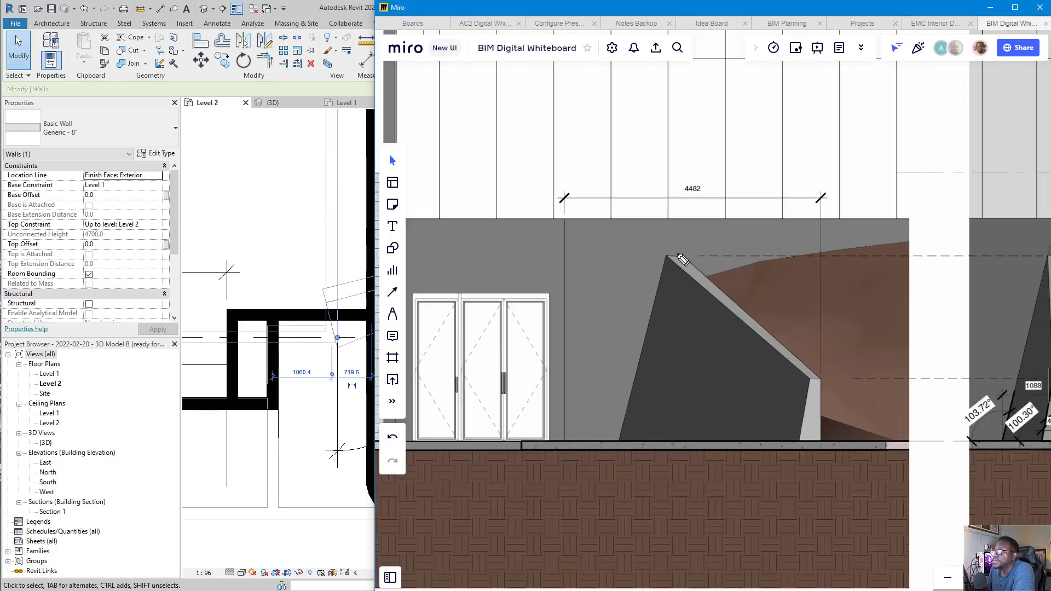
{"action": "mouse_move", "coordinate": [731, 172]}
{"action": "left_mouse_down"}
{"action": "mouse_move", "coordinate": [748, 176]}
{"action": "mouse_move", "coordinate": [661, 179]}
{"action": "left_mouse_up"}
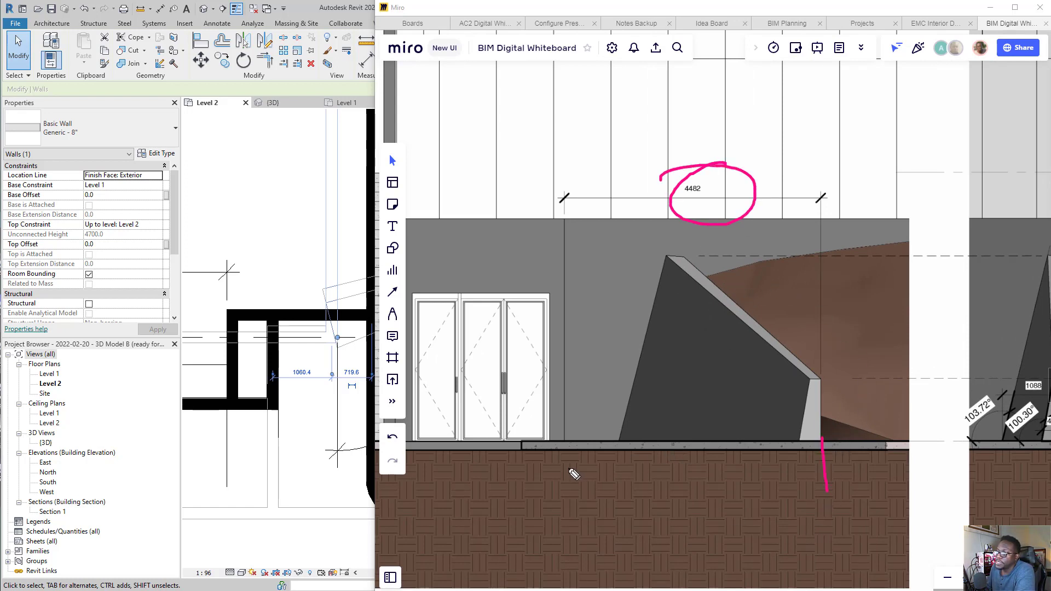
{"action": "left_click_drag", "start_coordinate": [570, 494], "coordinate": [568, 495]}
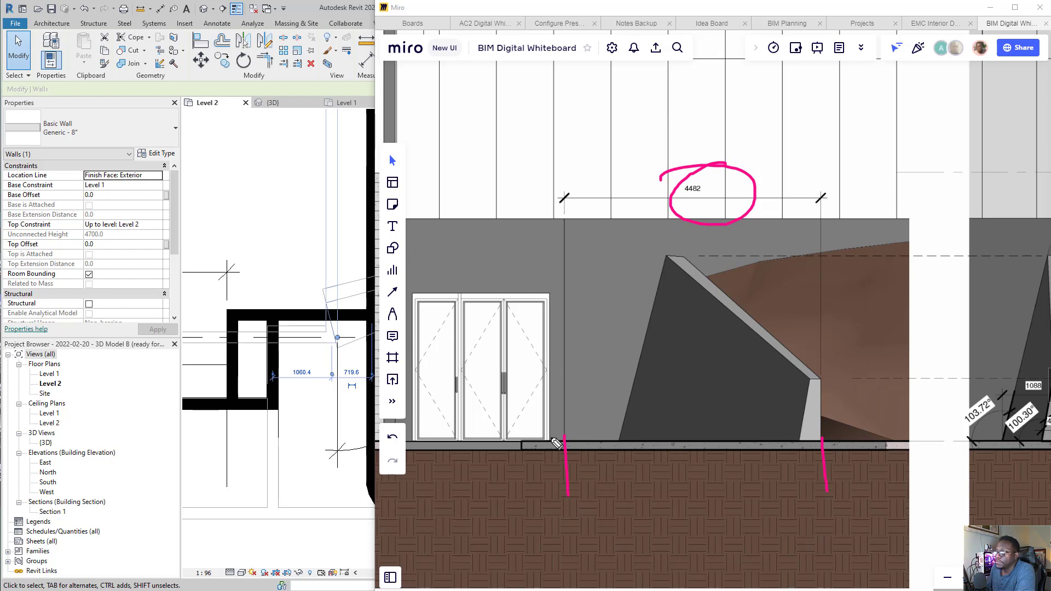
{"action": "left_click_drag", "start_coordinate": [746, 214], "coordinate": [731, 183]}
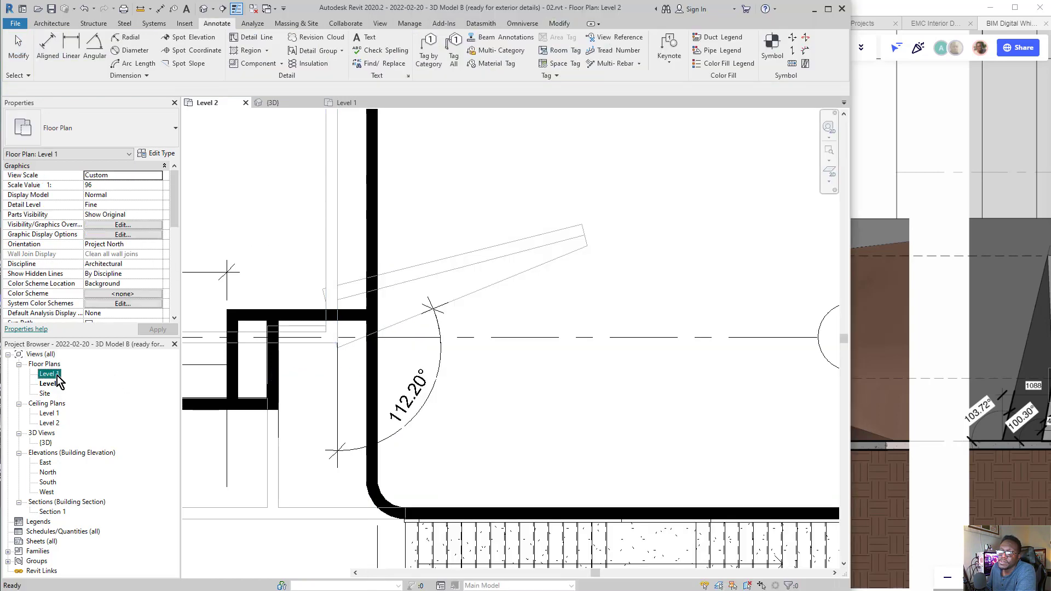
In Revit's Level 1 plan, dimension from the wall face along grid line 7 to the tapered wall's far end and compare it with the elevation detail
{"action": "scroll", "coordinate": [412, 352], "scroll_direction": "down", "scroll_amount": 3}
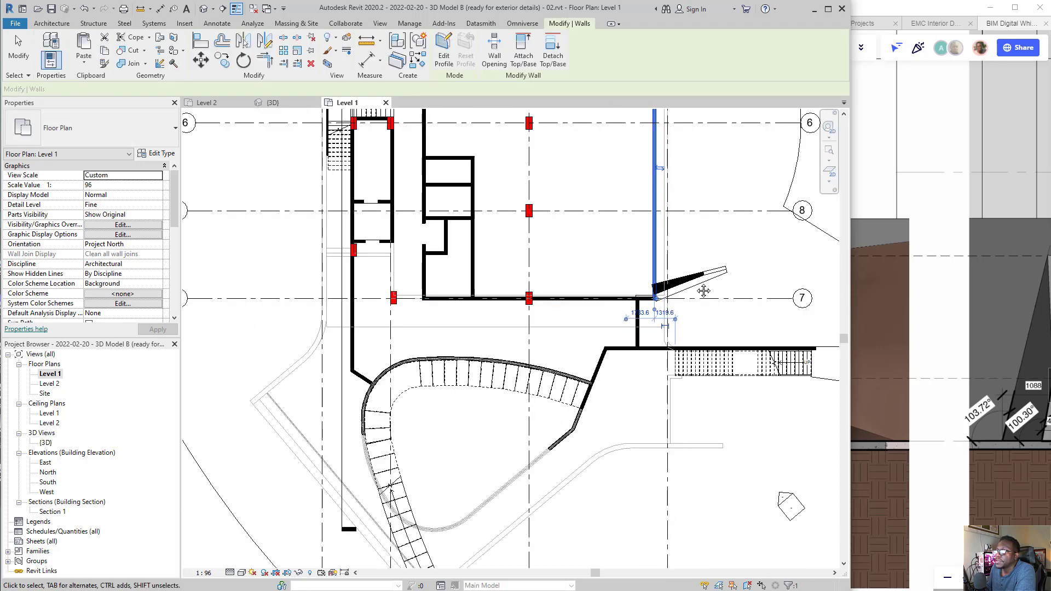
{"action": "middle_click_drag", "start_coordinate": [670, 298], "coordinate": [493, 307]}
{"action": "scroll", "coordinate": [531, 311], "scroll_direction": "up", "scroll_amount": 4}
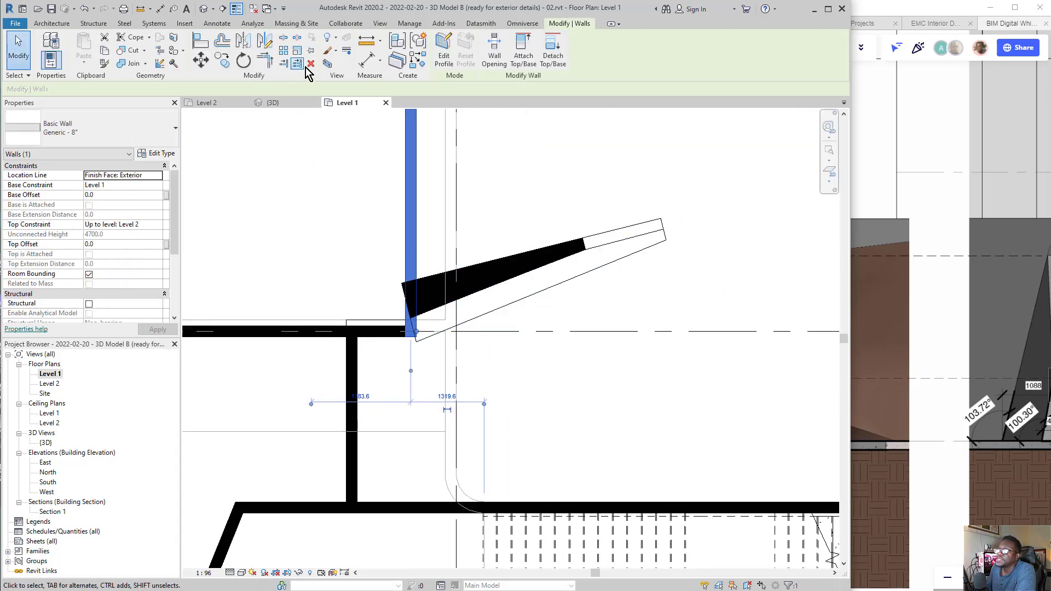
{"action": "left_click", "coordinate": [368, 61]}
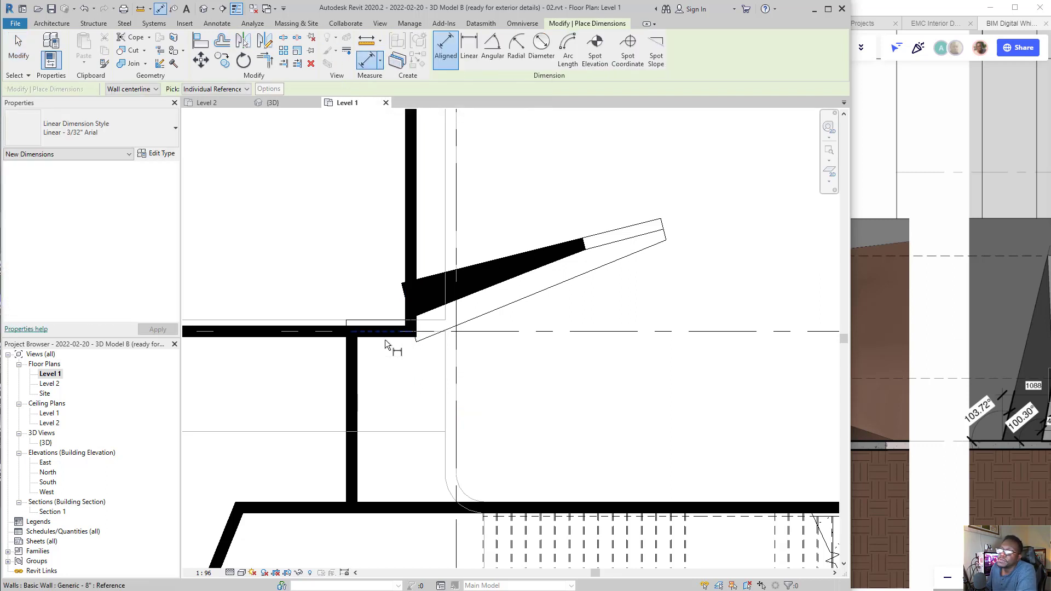
{"action": "left_click", "coordinate": [386, 340]}
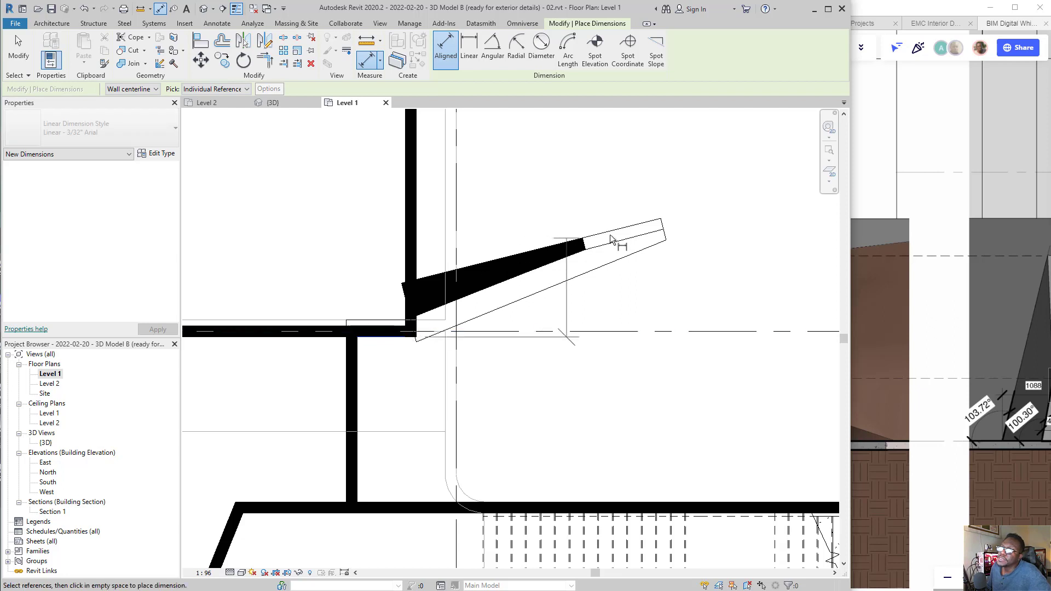
{"action": "left_click", "coordinate": [664, 225]}
{"action": "left_click", "coordinate": [765, 349]}
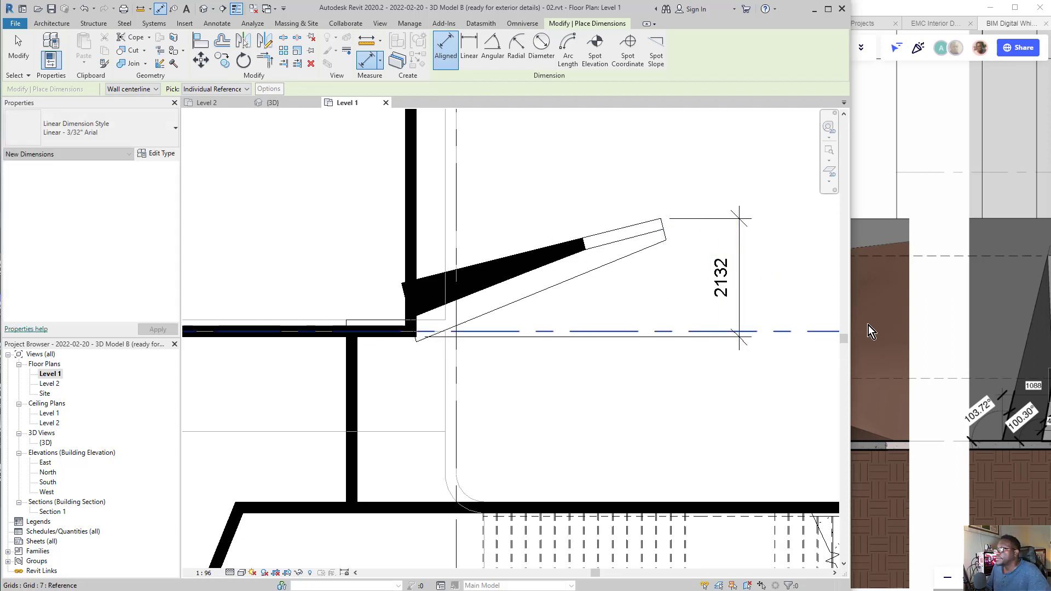
{"action": "left_click", "coordinate": [916, 322]}
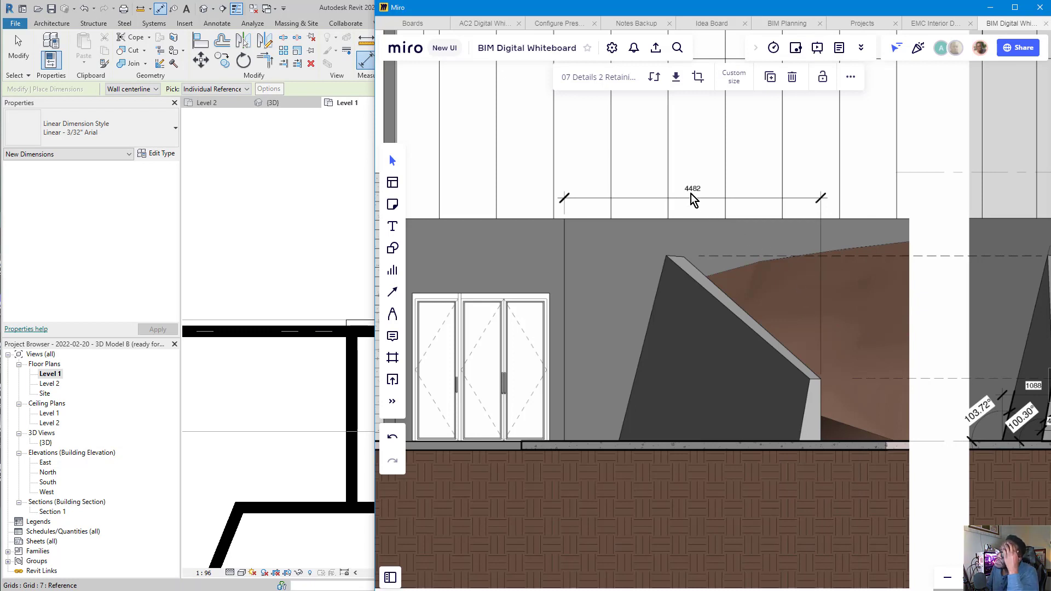
{"action": "left_click", "coordinate": [292, 196]}
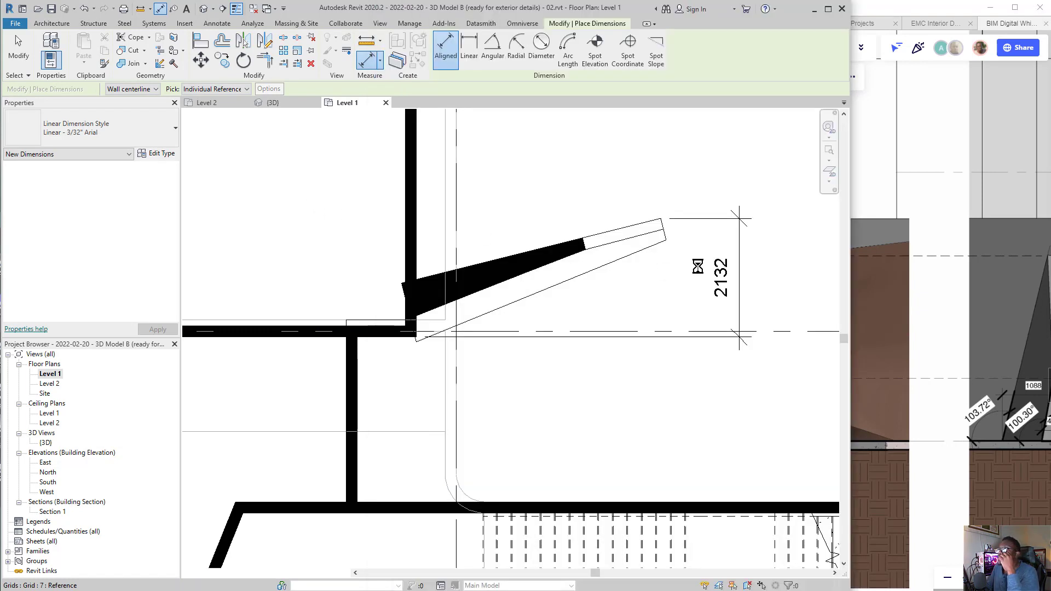
Move the tapered wall by setting the dimension between the wall face along grid line 7 and its far end to 4482
{"action": "key", "text": "Escape"}
{"action": "key", "text": "Escape"}
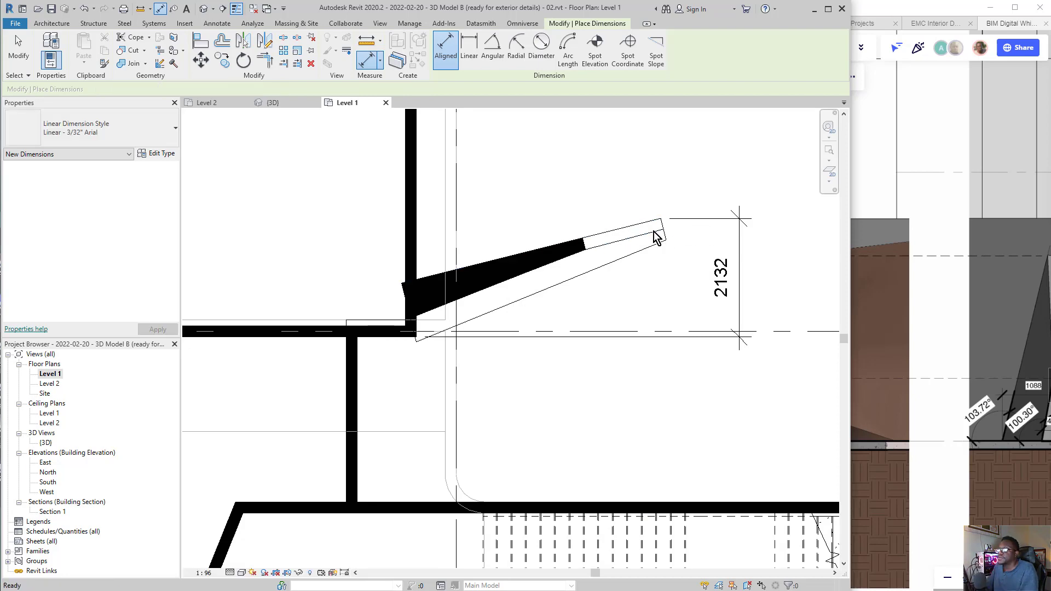
{"action": "left_click", "coordinate": [662, 228]}
{"action": "left_click", "coordinate": [733, 285]}
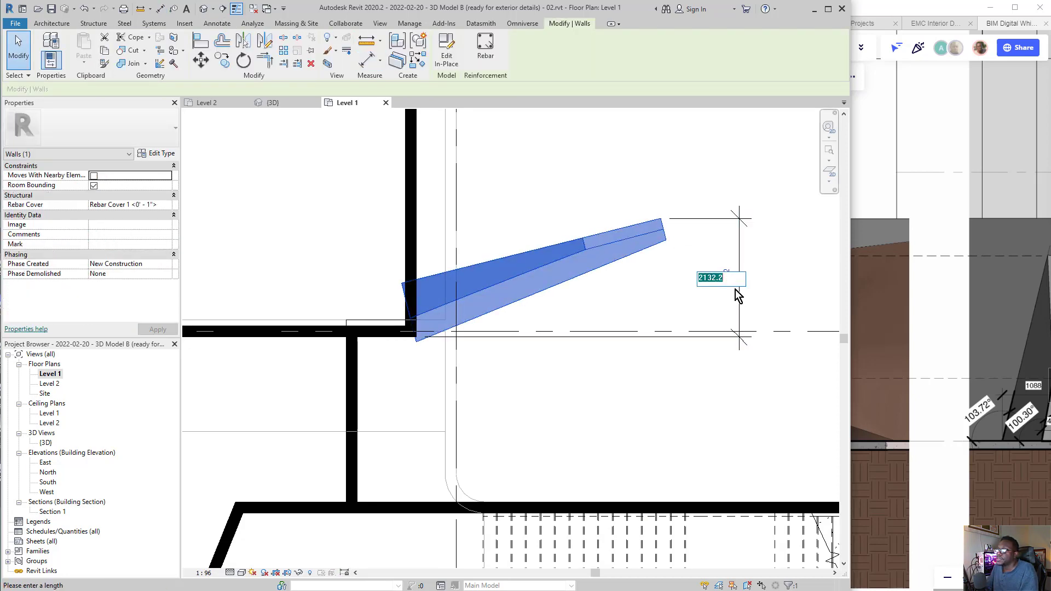
{"action": "type", "text": "4482"}
{"action": "key", "text": "Return"}
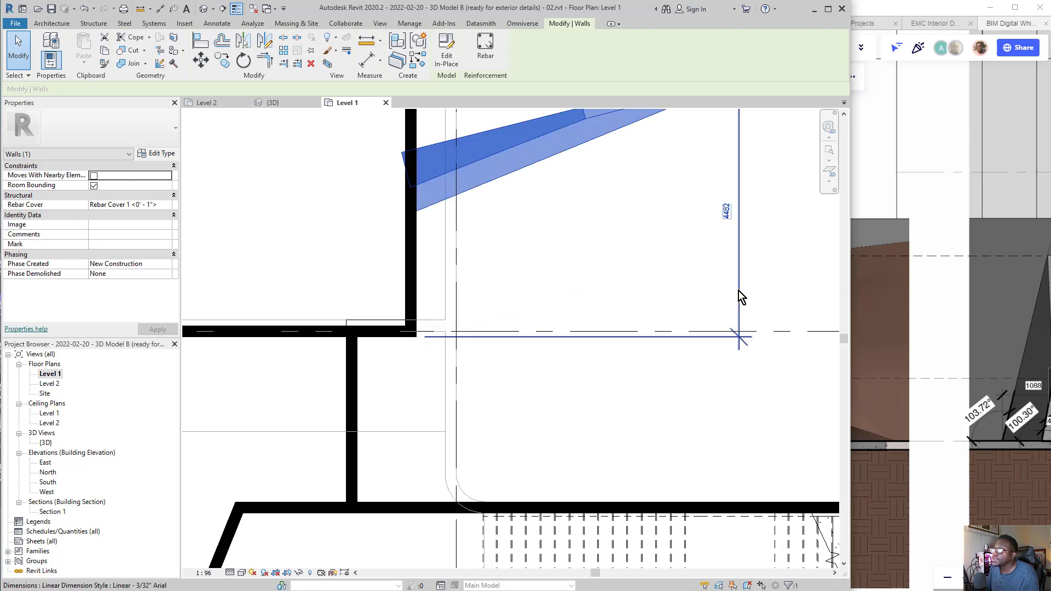
{"action": "left_click", "coordinate": [504, 442]}
{"action": "scroll", "coordinate": [502, 433], "scroll_direction": "down", "scroll_amount": 2}
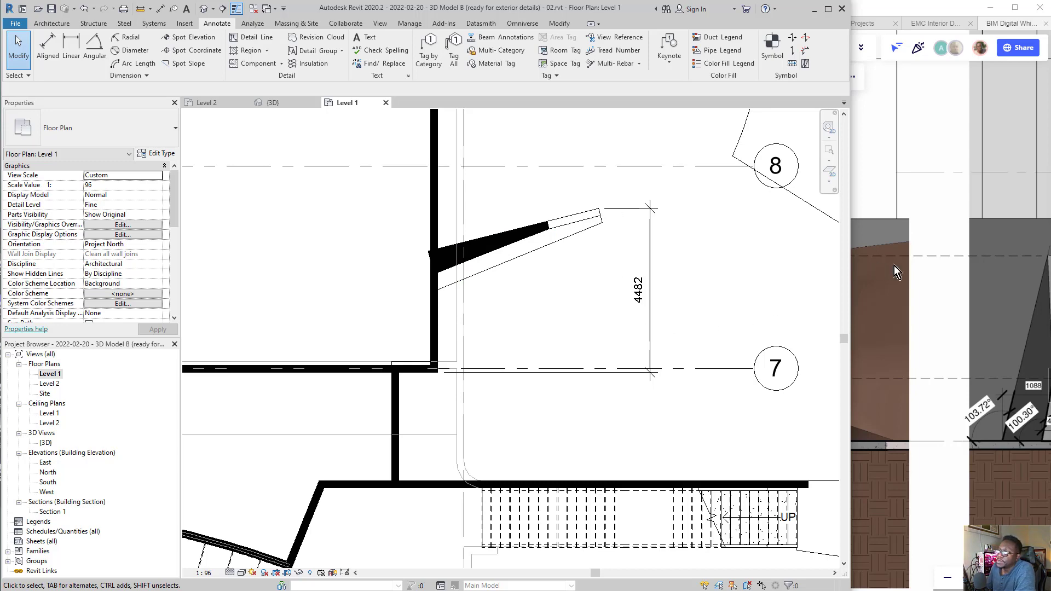
Open the 3D view and inspect the tapered wall's new position against the building from above
{"action": "left_click", "coordinate": [285, 104]}
{"action": "mouse_move", "coordinate": [538, 507]}
{"action": "middle_mouse_down", "text": "shift"}
{"action": "mouse_move", "coordinate": [533, 530]}
{"action": "mouse_move", "coordinate": [524, 176]}
{"action": "mouse_move", "coordinate": [333, 82]}
{"action": "mouse_move", "coordinate": [427, 137]}
{"action": "middle_mouse_up", "text": "shift"}
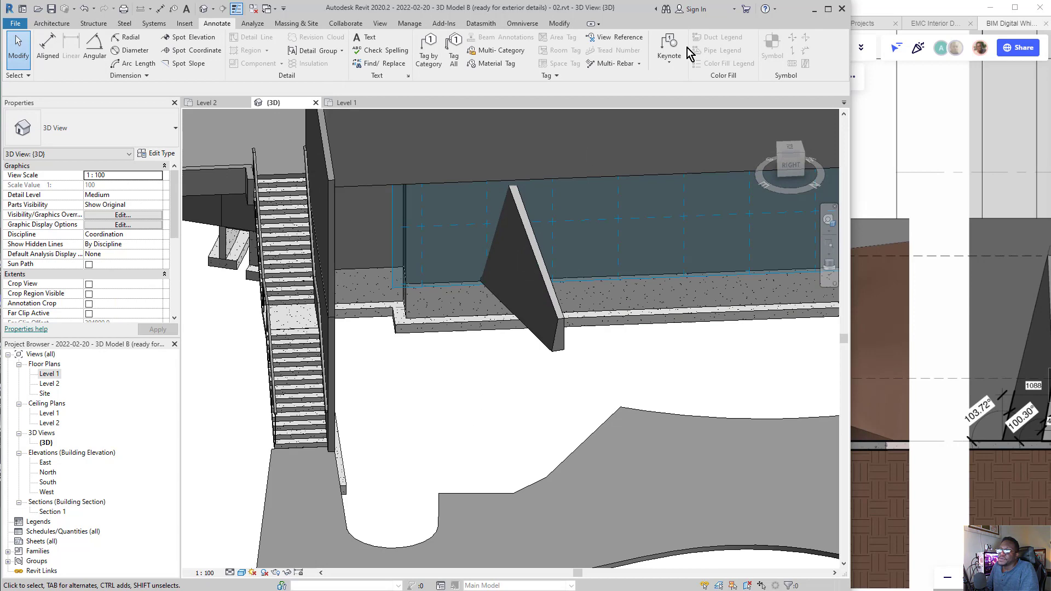
{"action": "middle_click_drag", "start_coordinate": [433, 414], "coordinate": [399, 450]}
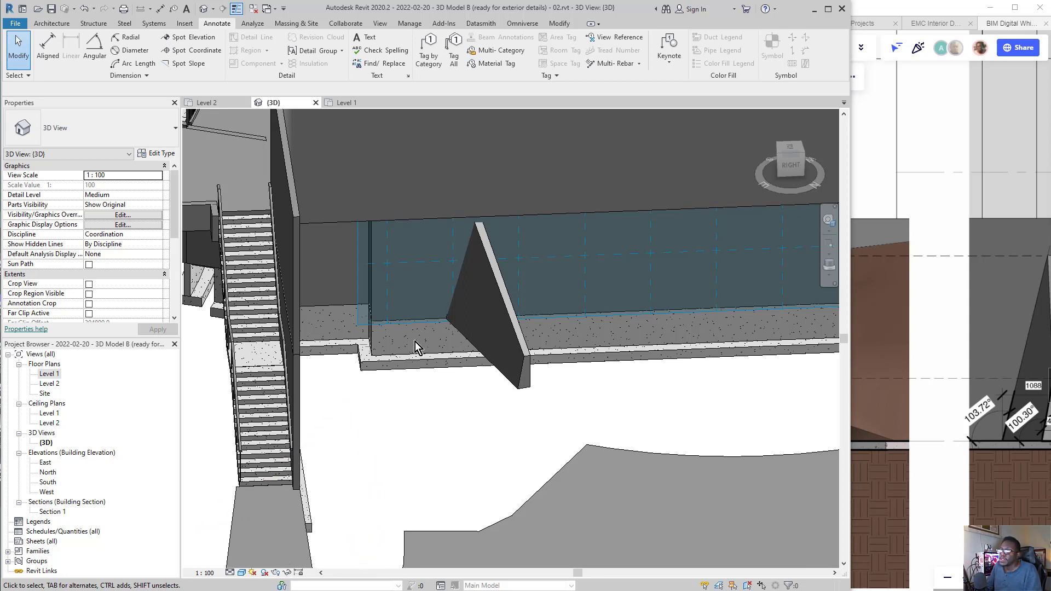
{"action": "mouse_move", "coordinate": [420, 330]}
{"action": "left_mouse_down"}
{"action": "mouse_move", "coordinate": [388, 448]}
{"action": "mouse_move", "coordinate": [283, 563]}
{"action": "left_mouse_up"}
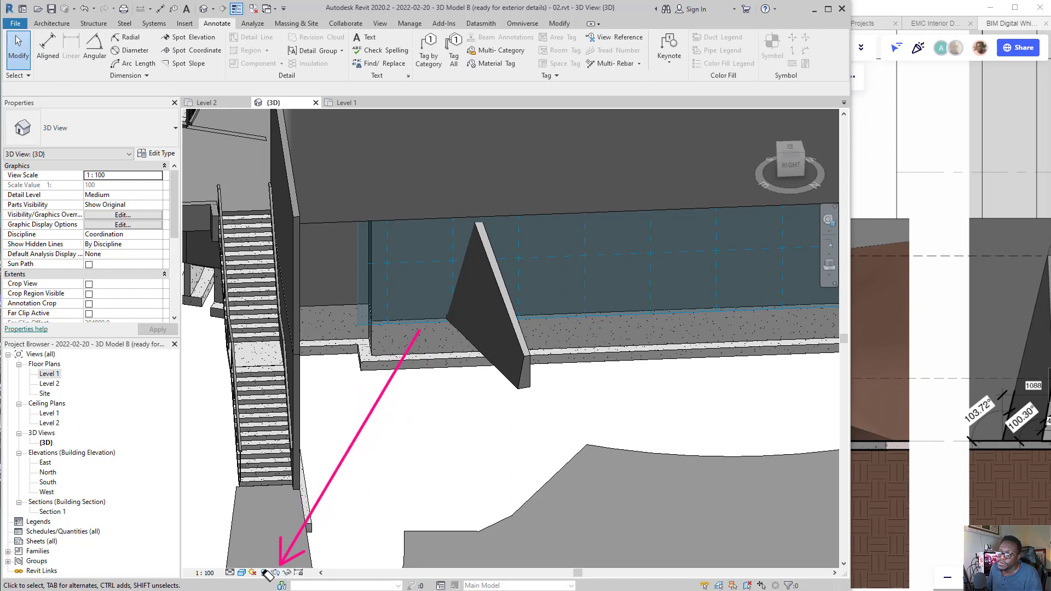
{"action": "left_click", "coordinate": [276, 573]}
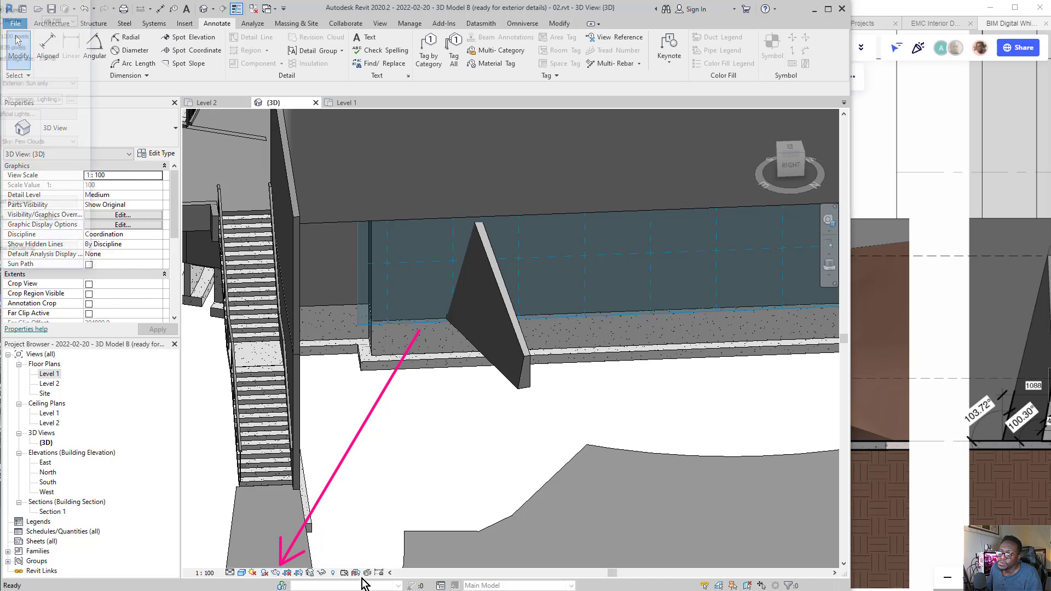
{"action": "key", "text": "ctrl+shift+5"}
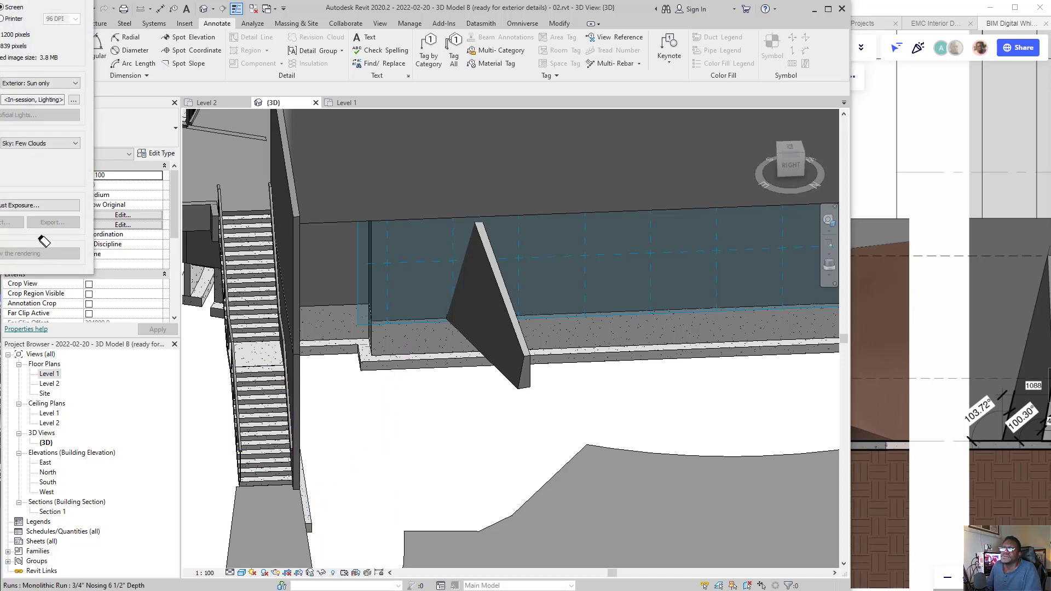
{"action": "key", "text": "Escape"}
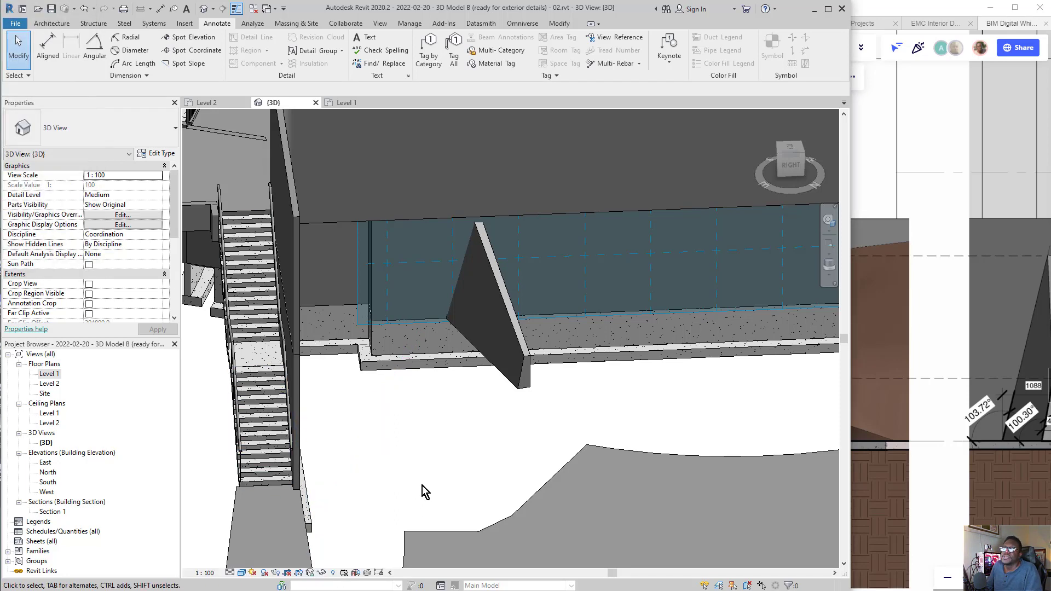
Reveal the hidden elements in the 3D view, unhide the large contoured topography surface, and leave the reveal mode
{"action": "mouse_move", "coordinate": [427, 355]}
{"action": "left_mouse_down"}
{"action": "mouse_move", "coordinate": [381, 512]}
{"action": "mouse_move", "coordinate": [335, 568]}
{"action": "left_mouse_up"}
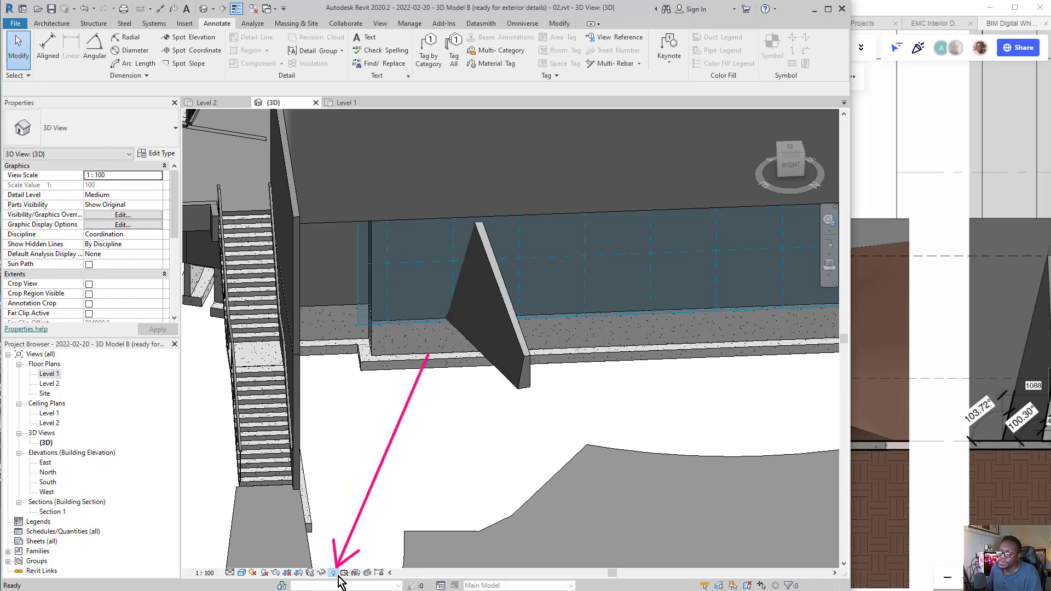
{"action": "left_click", "coordinate": [333, 573]}
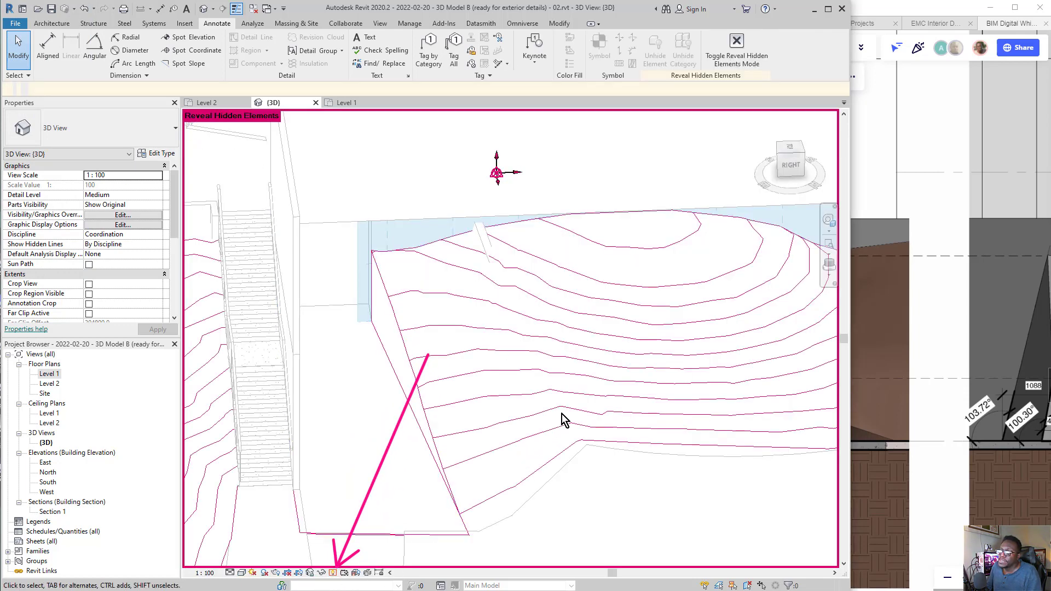
{"action": "left_click", "coordinate": [580, 394]}
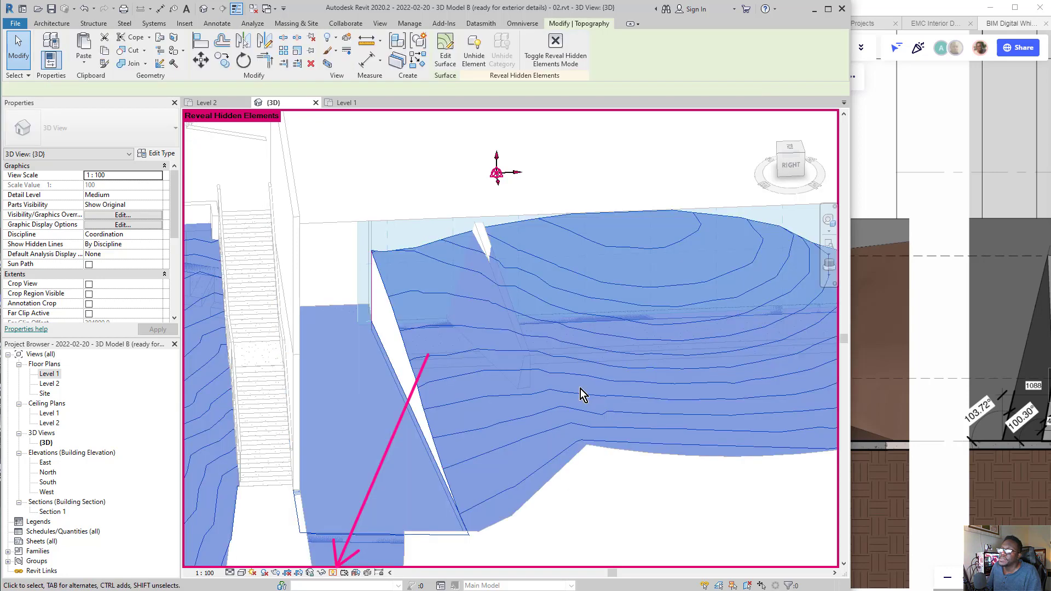
{"action": "left_click_drag", "start_coordinate": [473, 405], "coordinate": [482, 67]}
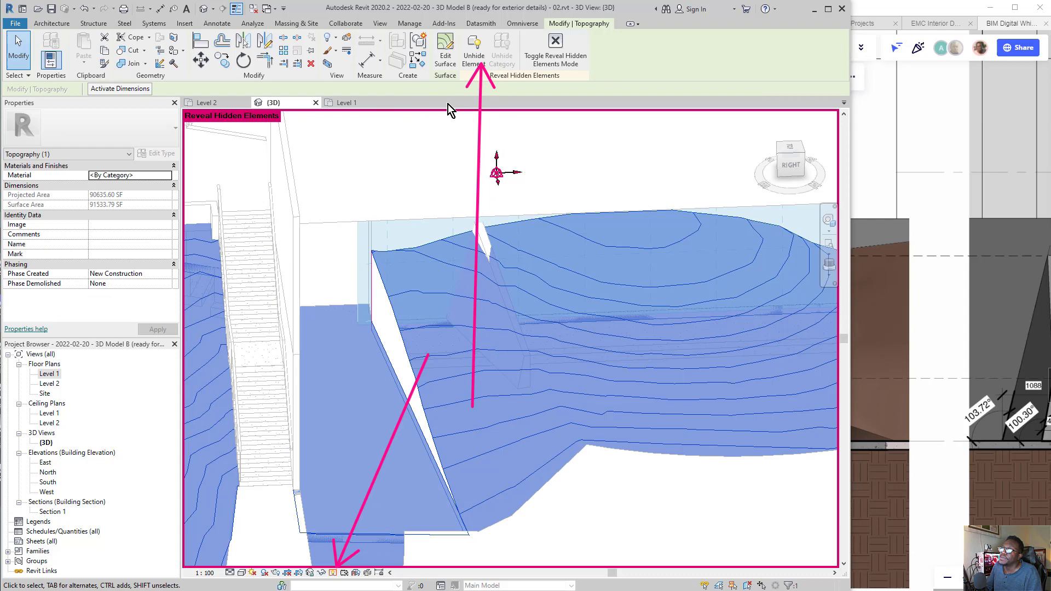
{"action": "left_click", "coordinate": [473, 51]}
{"action": "left_click_drag", "start_coordinate": [545, 251], "coordinate": [548, 68]}
{"action": "left_click", "coordinate": [550, 61]}
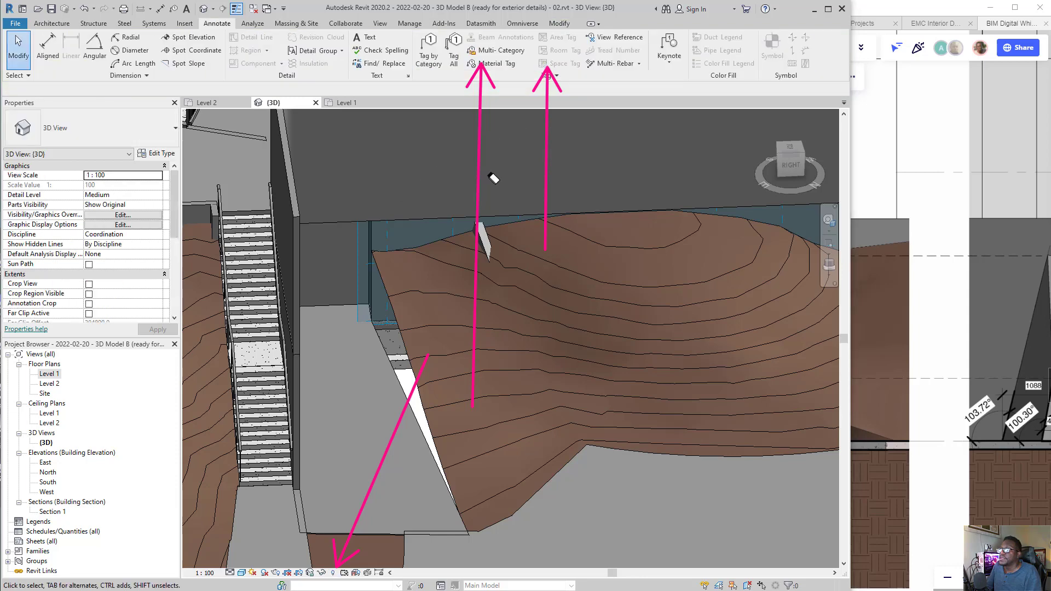
{"action": "mouse_move", "coordinate": [494, 178]}
{"action": "left_mouse_down"}
{"action": "mouse_move", "coordinate": [505, 293]}
{"action": "mouse_move", "coordinate": [416, 562]}
{"action": "left_mouse_up"}
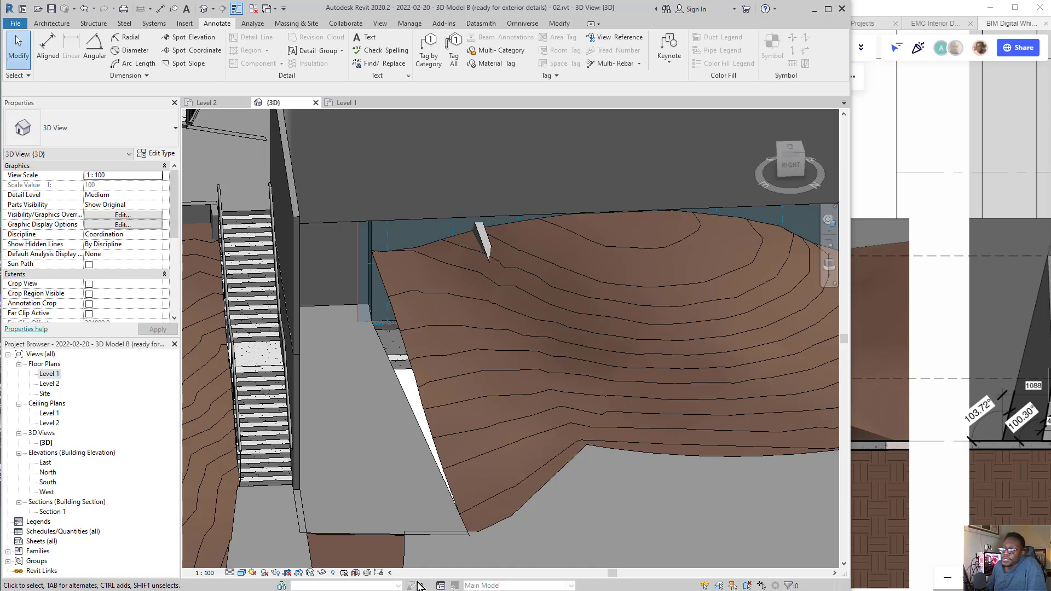
Check the revealed hidden elements around the gap beside the hill, then select the smaller topography surface next to the stairs in the normal view
{"action": "left_click", "coordinate": [333, 573]}
{"action": "left_click", "coordinate": [395, 353]}
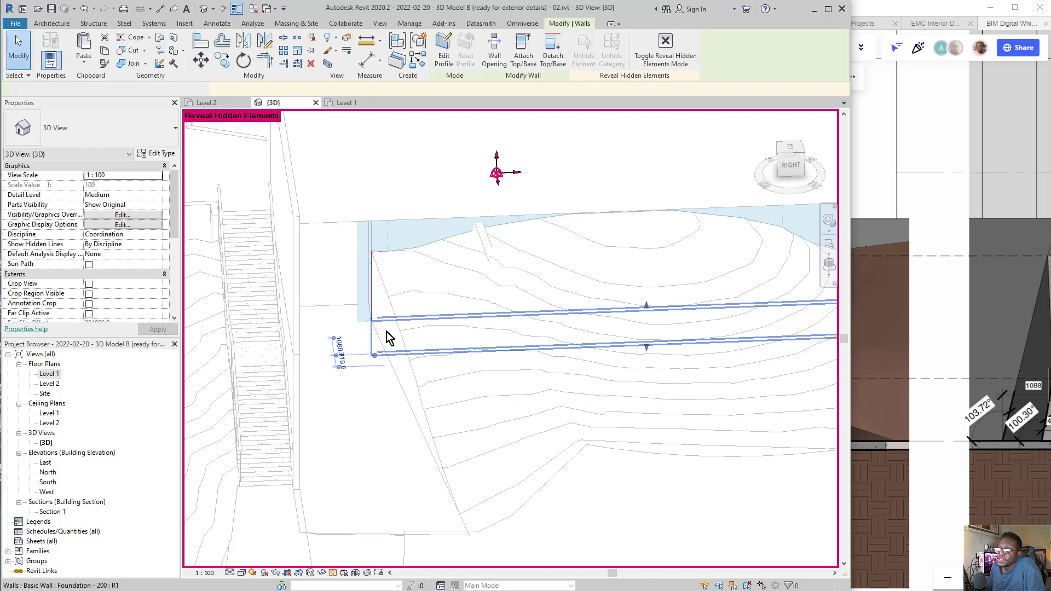
{"action": "key", "text": "Escape"}
{"action": "left_click", "coordinate": [395, 324]}
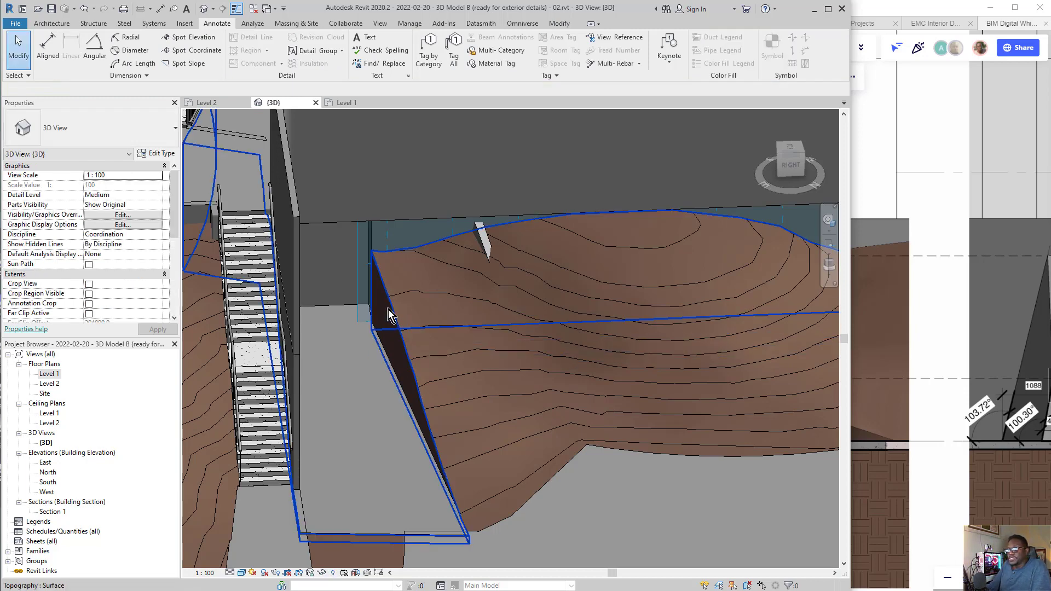
{"action": "left_click", "coordinate": [389, 310]}
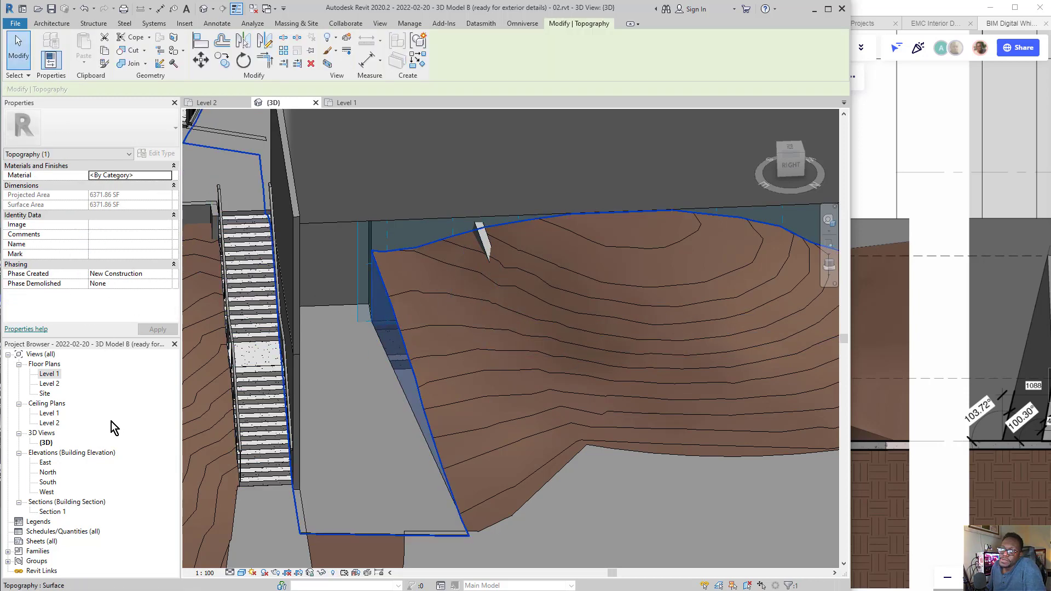
Open the Level 2 floor plan at the tapered wall between grid lines 7 and 8, with the topography deselected
{"action": "double_click", "coordinate": [50, 384]}
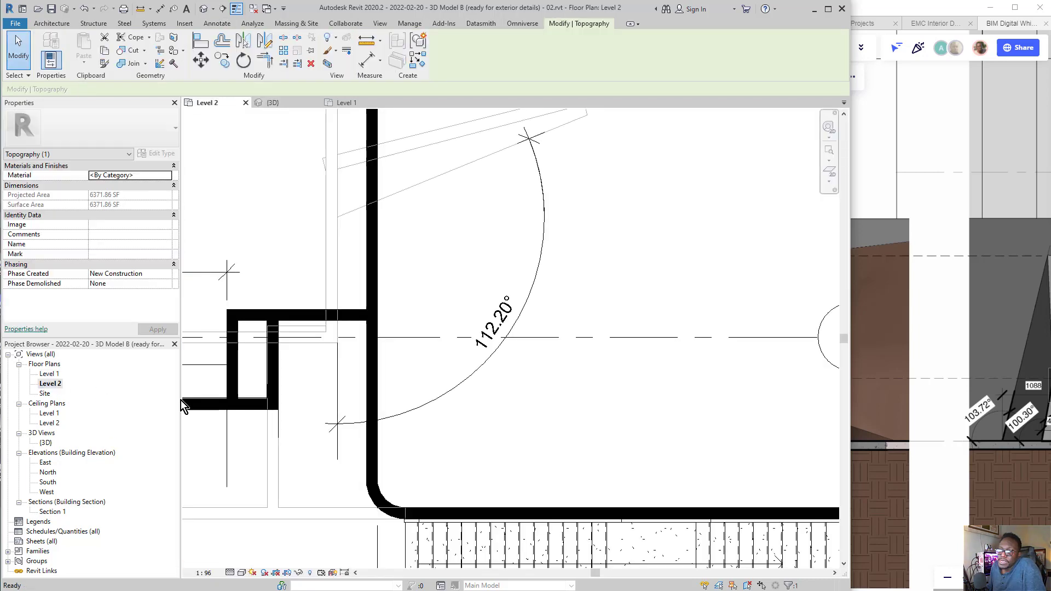
{"action": "middle_click_drag", "start_coordinate": [562, 245], "coordinate": [569, 329]}
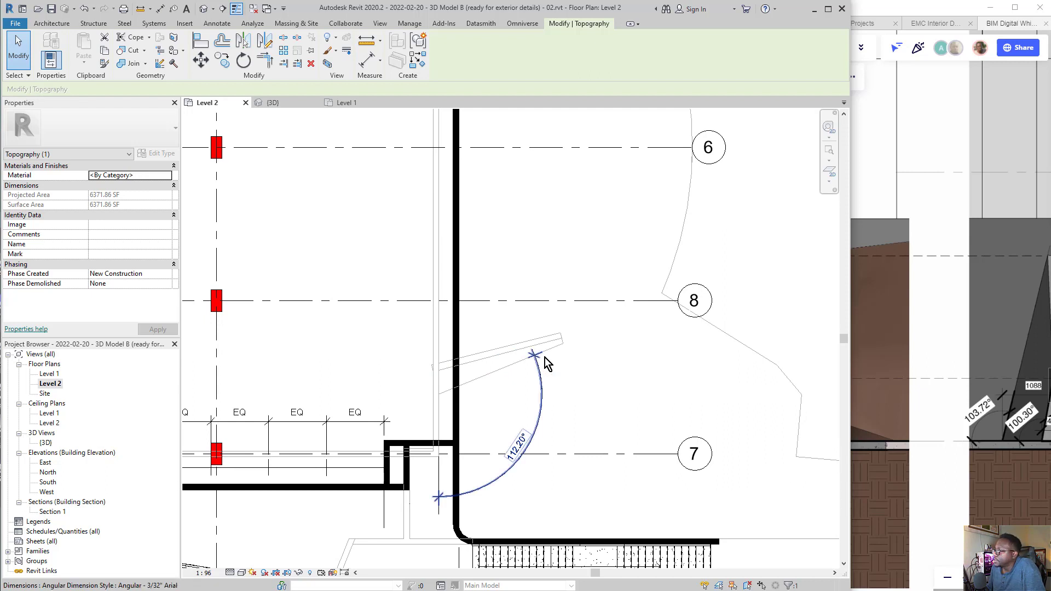
{"action": "scroll", "coordinate": [569, 370], "scroll_direction": "down", "scroll_amount": 4}
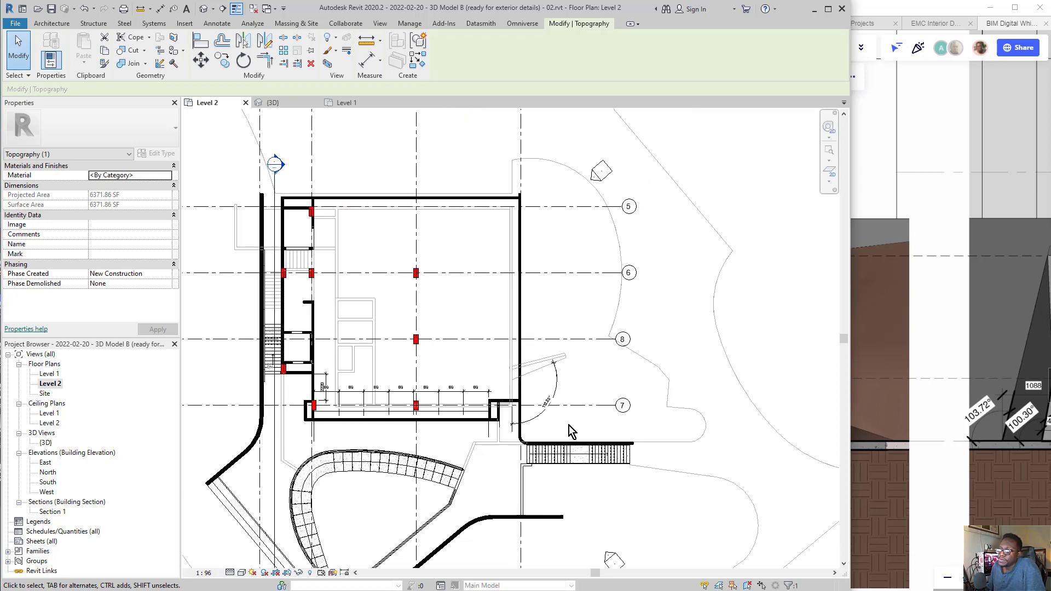
{"action": "left_click", "coordinate": [568, 429]}
{"action": "left_click", "coordinate": [57, 374]}
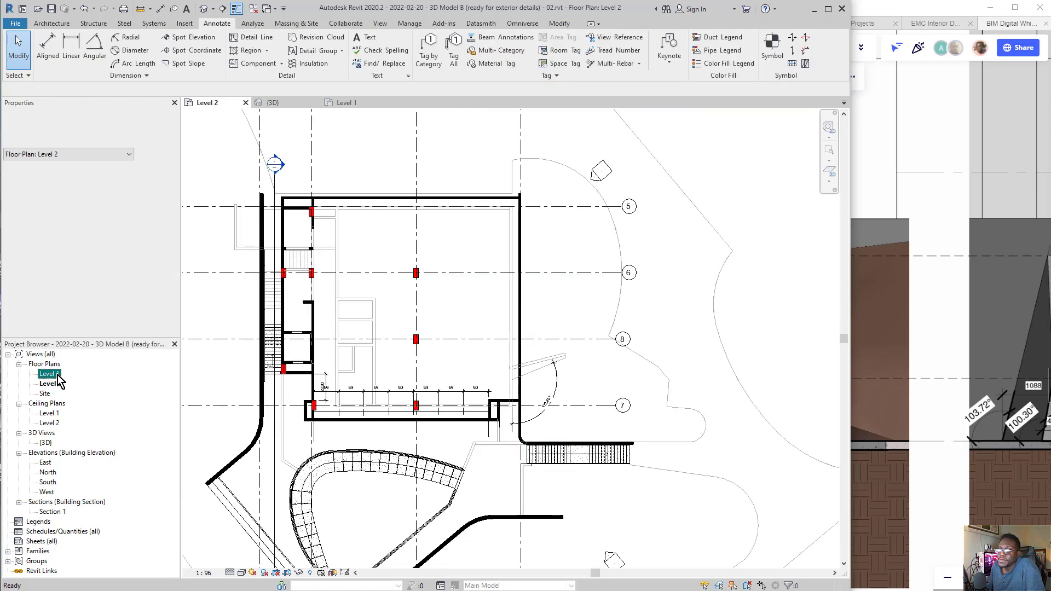
{"action": "double_click", "coordinate": [51, 384]}
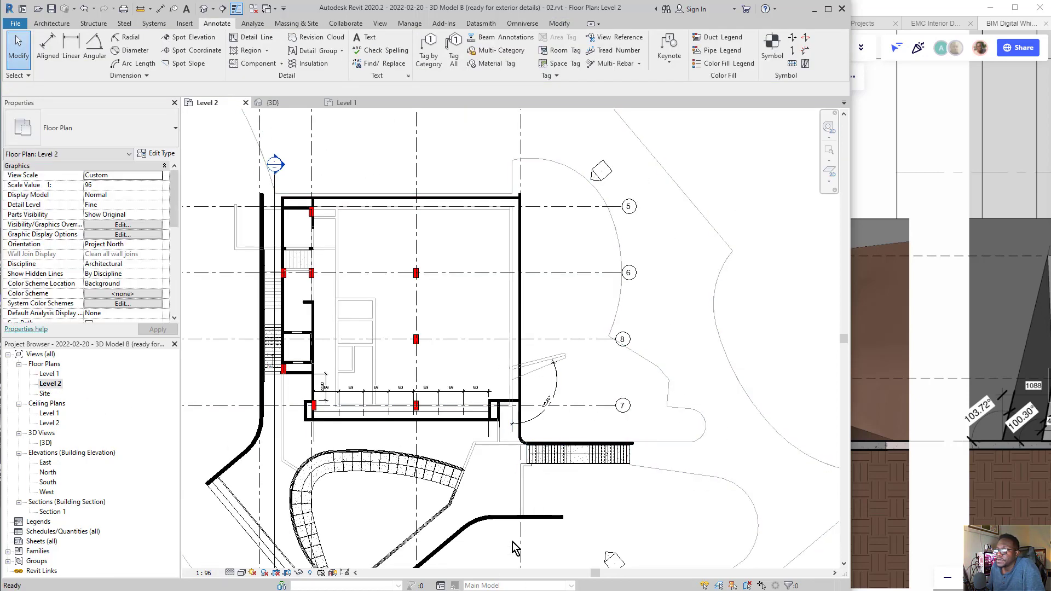
{"action": "scroll", "coordinate": [617, 347], "scroll_direction": "up", "scroll_amount": 2}
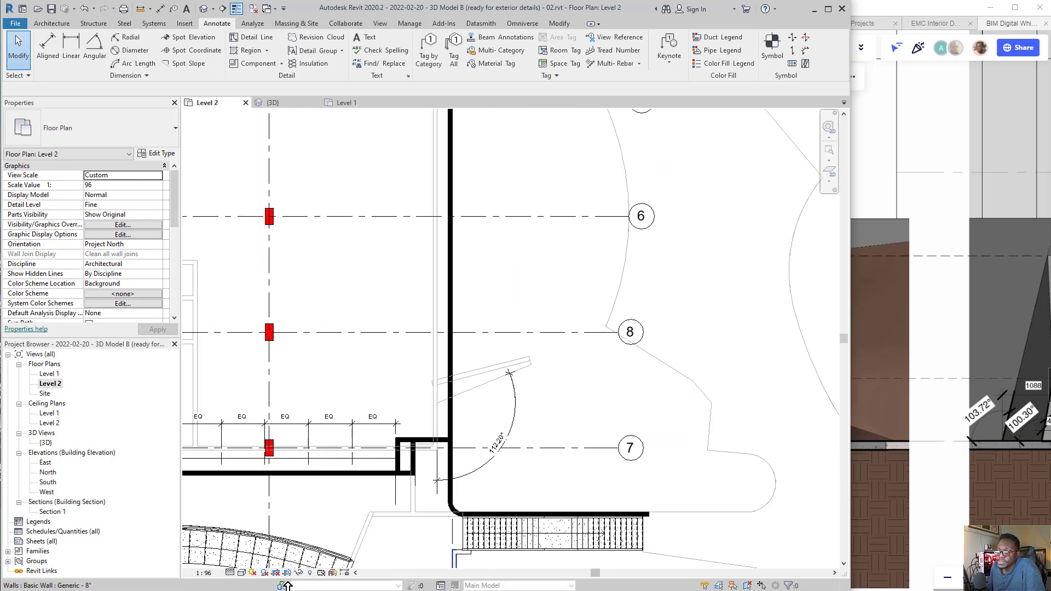
Reveal the hidden elements in the Level 2 plan, unhide the Topography category via the surface at grid line 7, and leave the reveal mode
{"action": "left_click", "coordinate": [309, 573]}
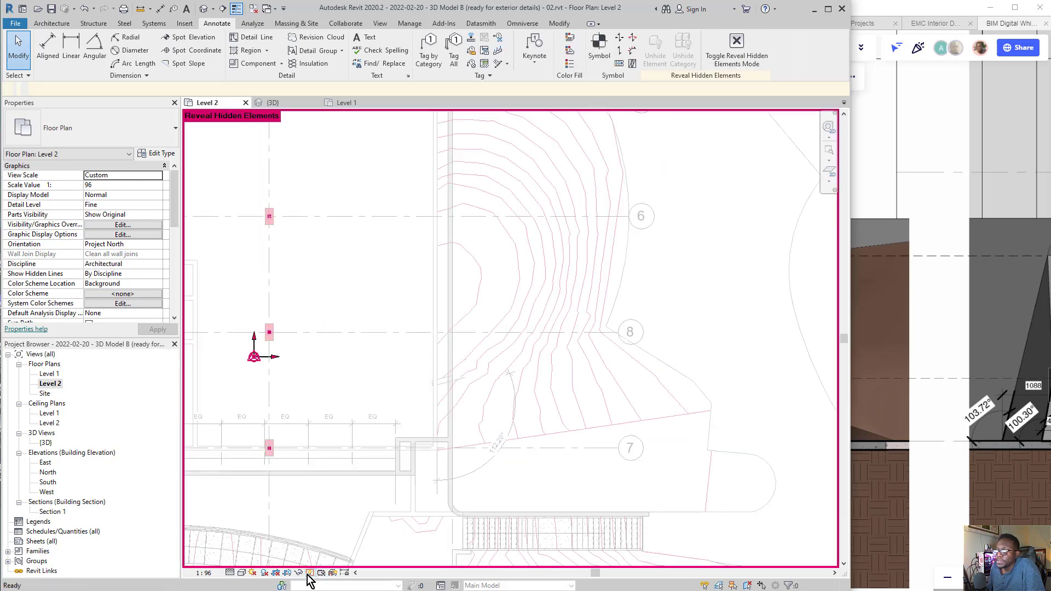
{"action": "scroll", "coordinate": [659, 423], "scroll_direction": "up", "scroll_amount": 1}
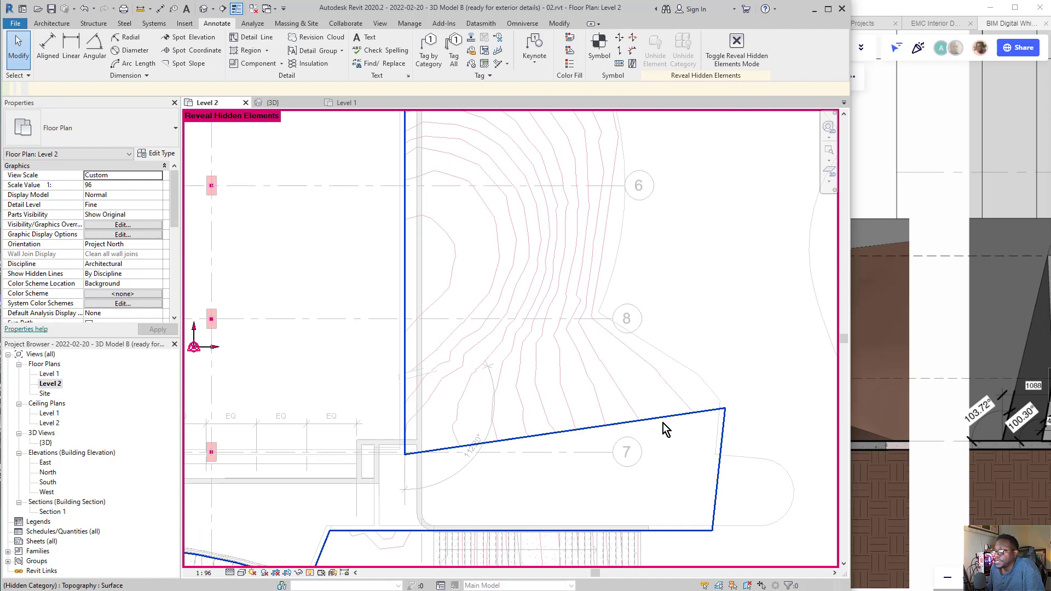
{"action": "left_click", "coordinate": [662, 423]}
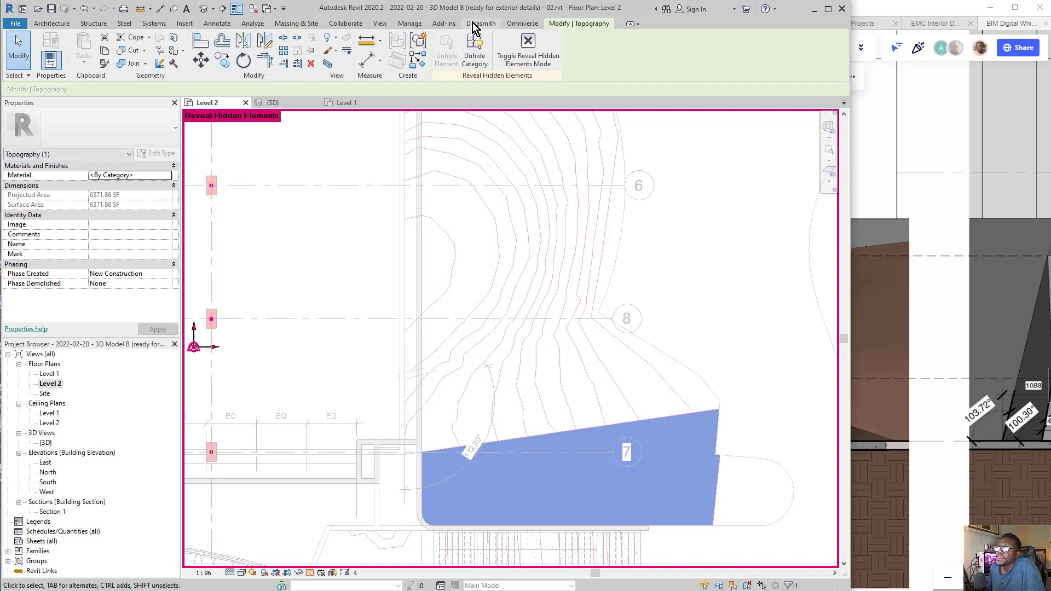
{"action": "left_click", "coordinate": [293, 24]}
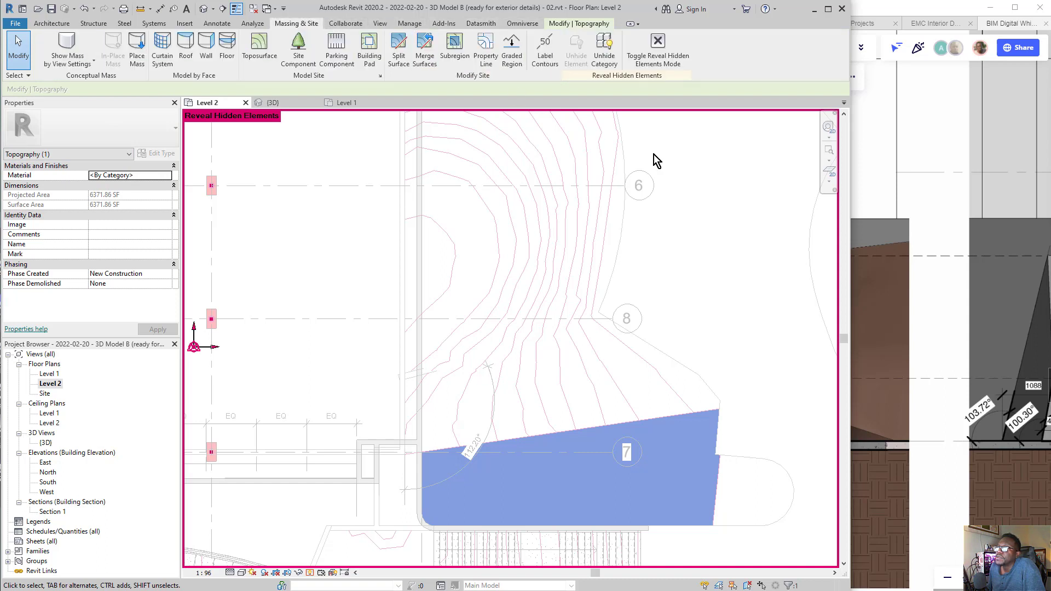
{"action": "left_click", "coordinate": [608, 59]}
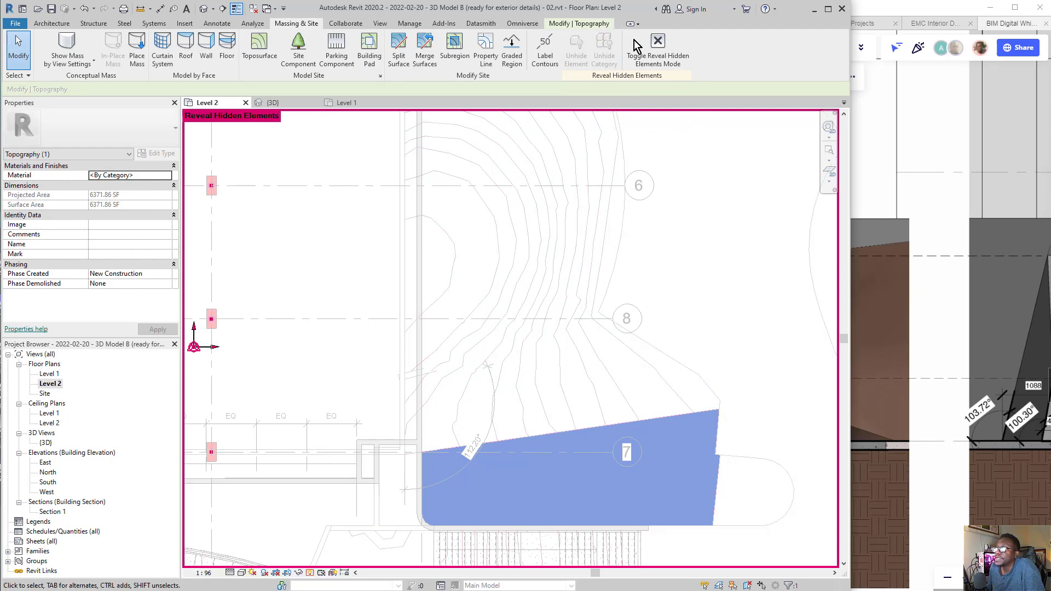
{"action": "left_click", "coordinate": [657, 44]}
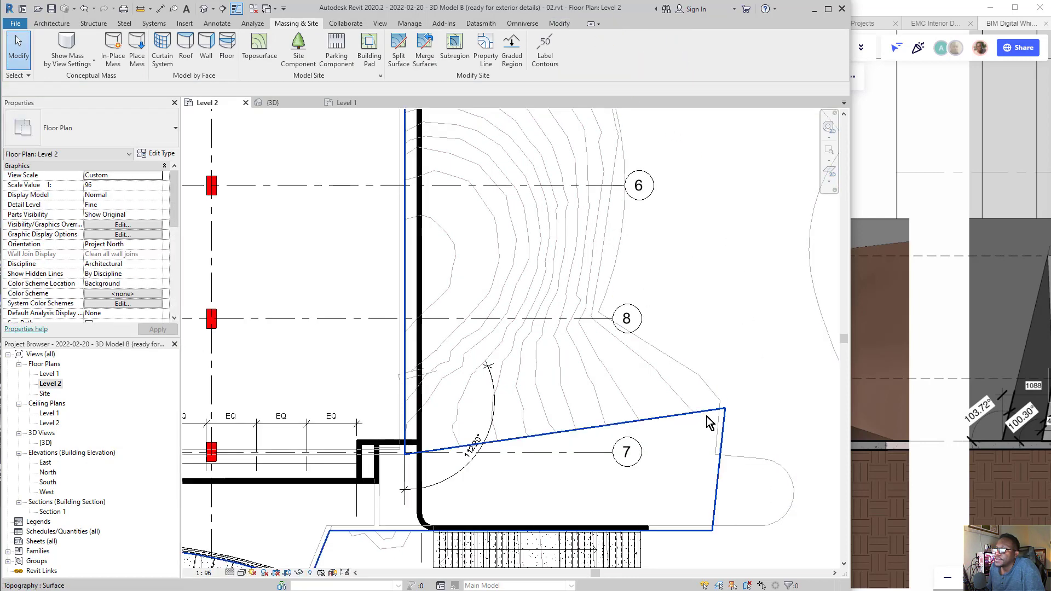
Select the surface at grid line 7 and the adjoining contoured topography in turn to examine their shared boundary, then clear the selection
{"action": "left_click", "coordinate": [691, 417]}
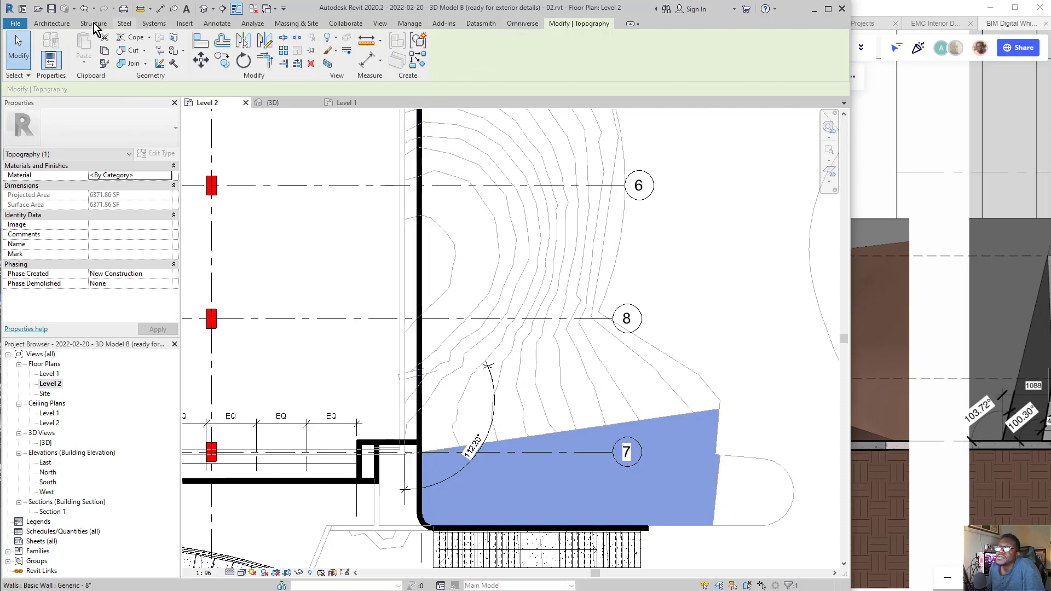
{"action": "left_click", "coordinate": [51, 23]}
{"action": "left_click", "coordinate": [669, 398]}
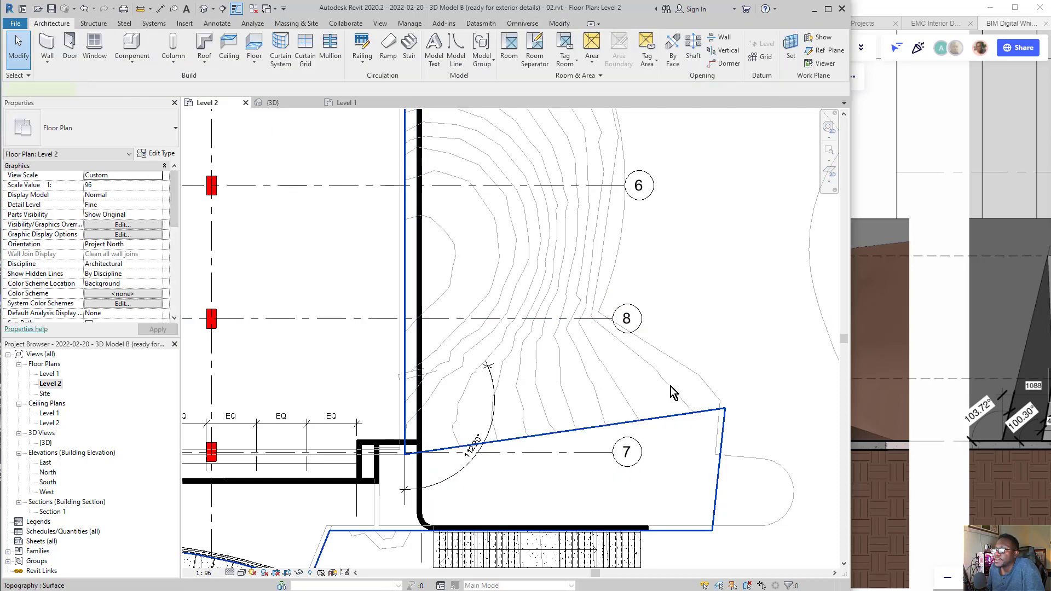
{"action": "left_click", "coordinate": [673, 393]}
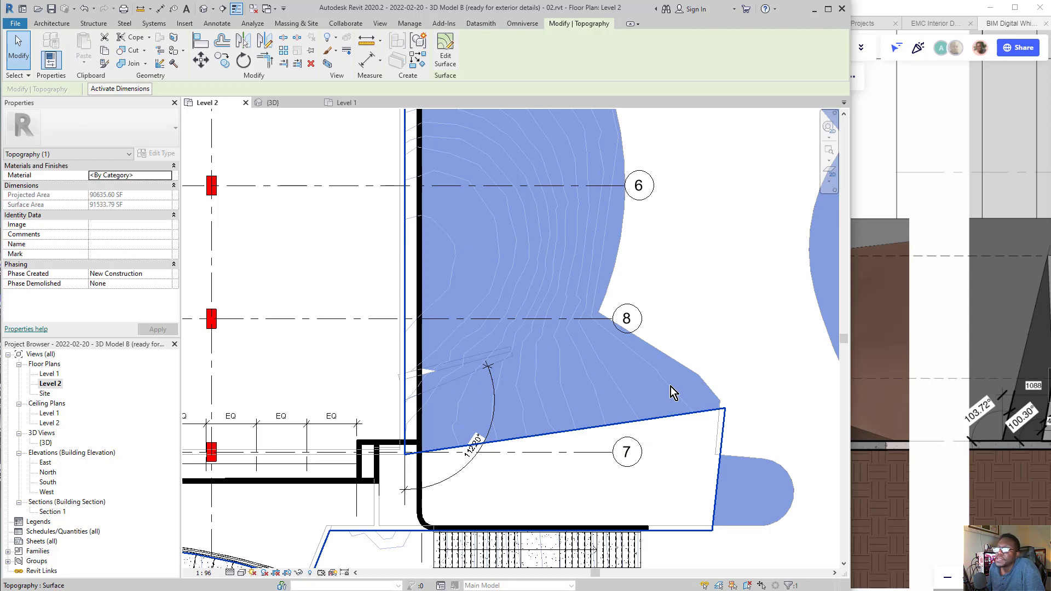
{"action": "key", "text": "Escape"}
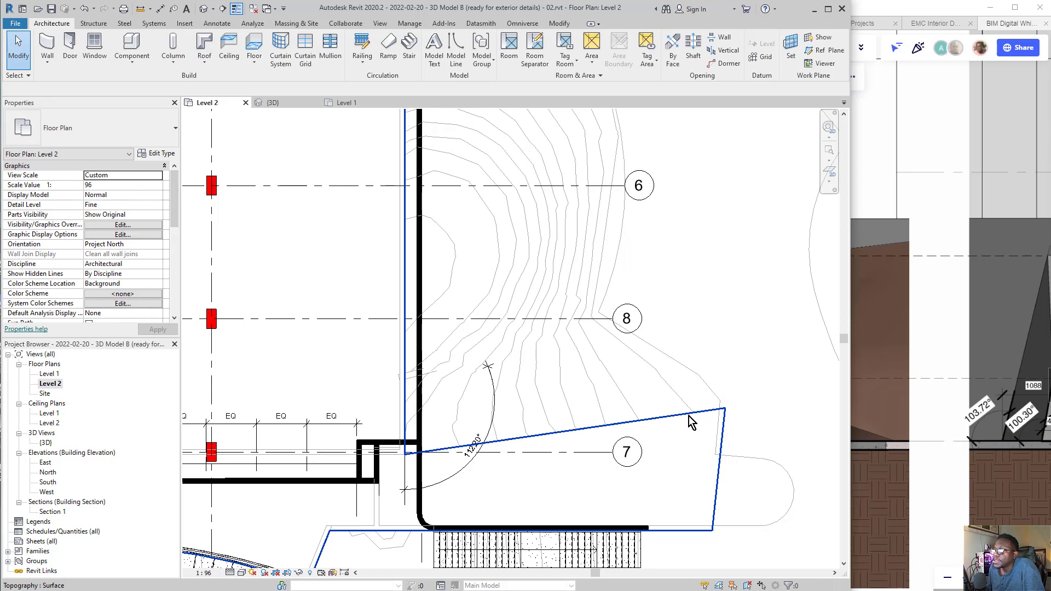
Examine the surfaces meeting at the sloping boundary near grid line 7, both normally and with hidden elements revealed
{"action": "left_click", "coordinate": [690, 421]}
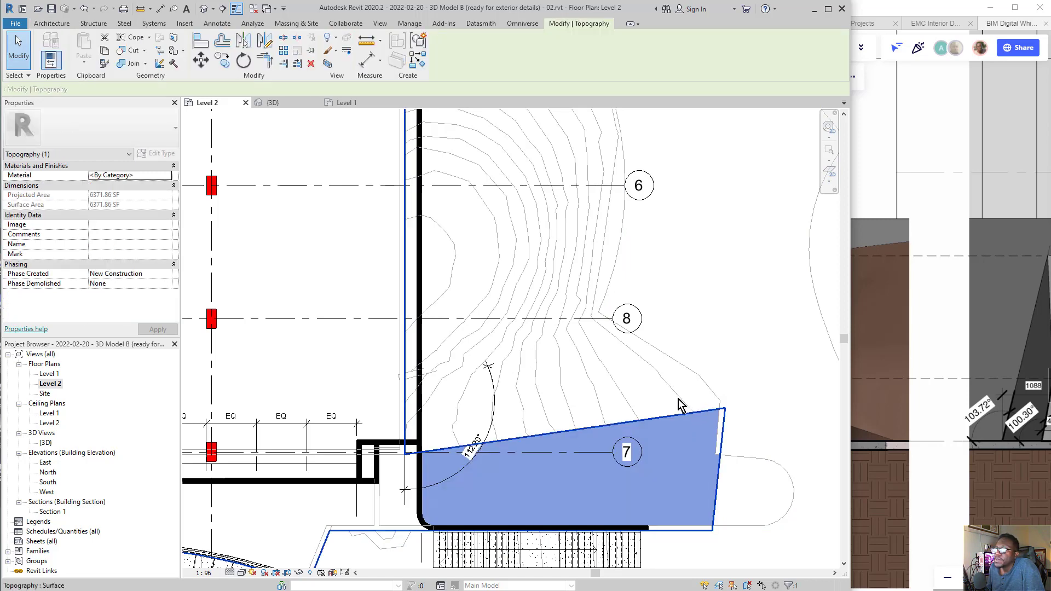
{"action": "left_click", "coordinate": [680, 405]}
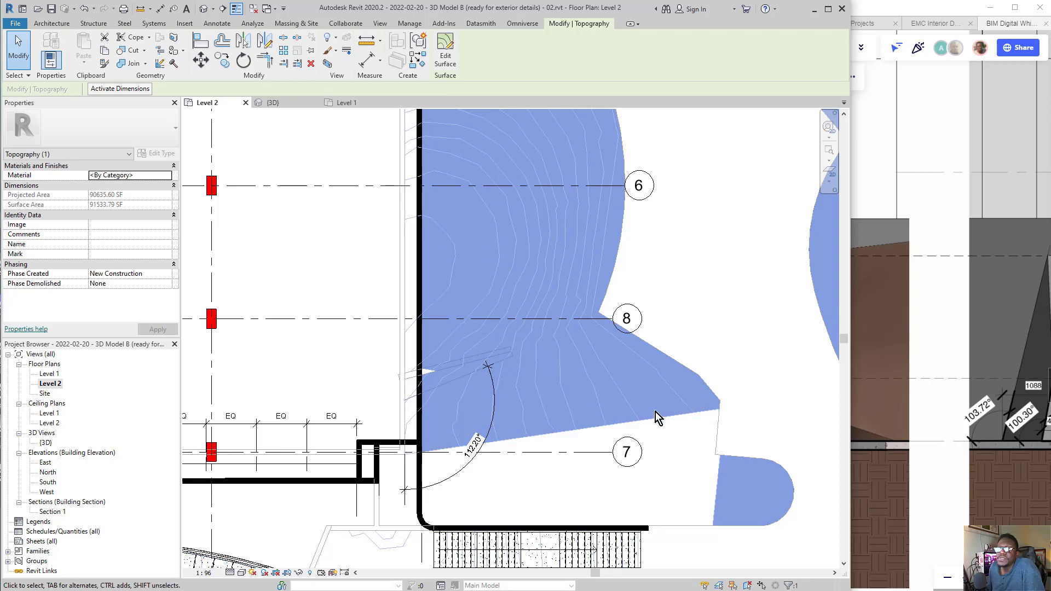
{"action": "left_click", "coordinate": [643, 426]}
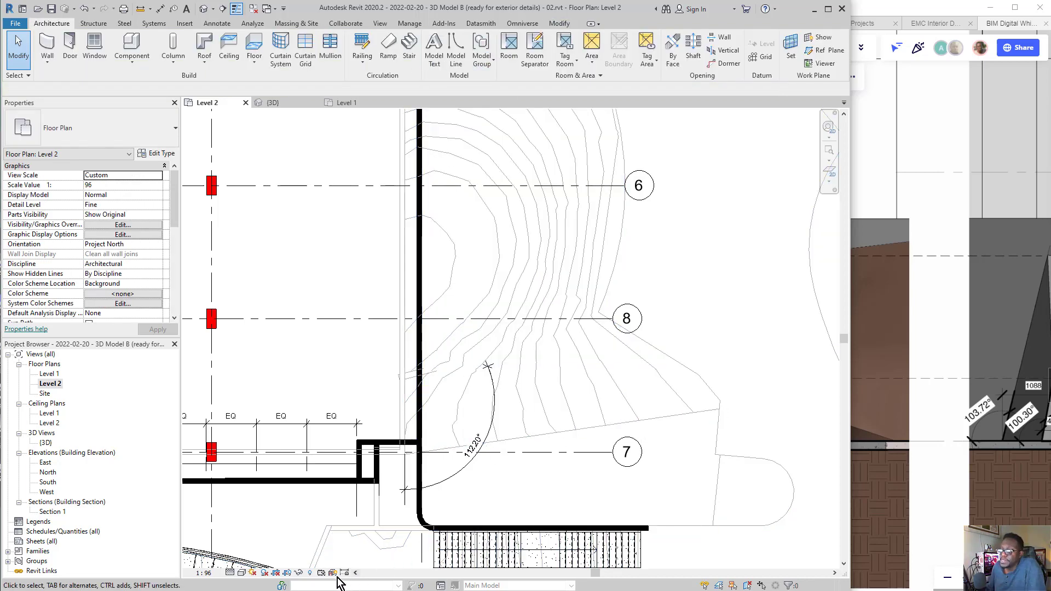
{"action": "left_click", "coordinate": [310, 573]}
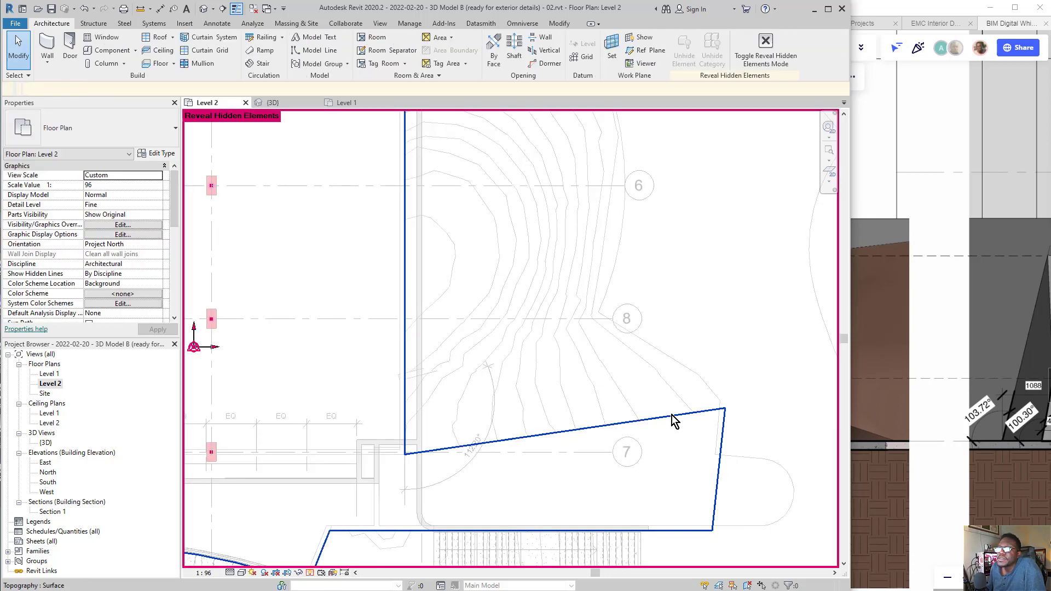
{"action": "left_click", "coordinate": [673, 421]}
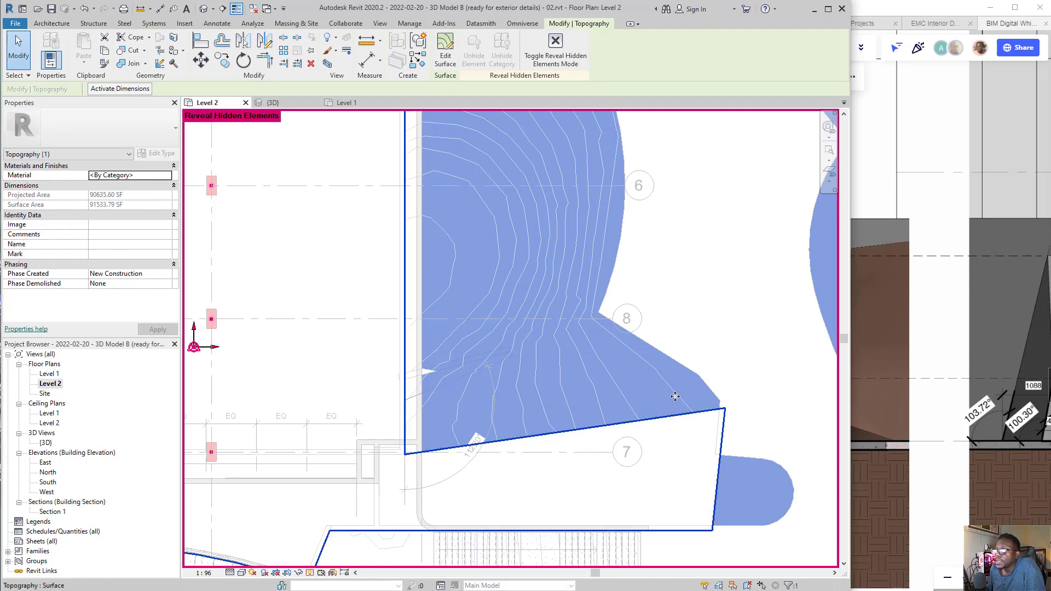
{"action": "key", "text": "Escape"}
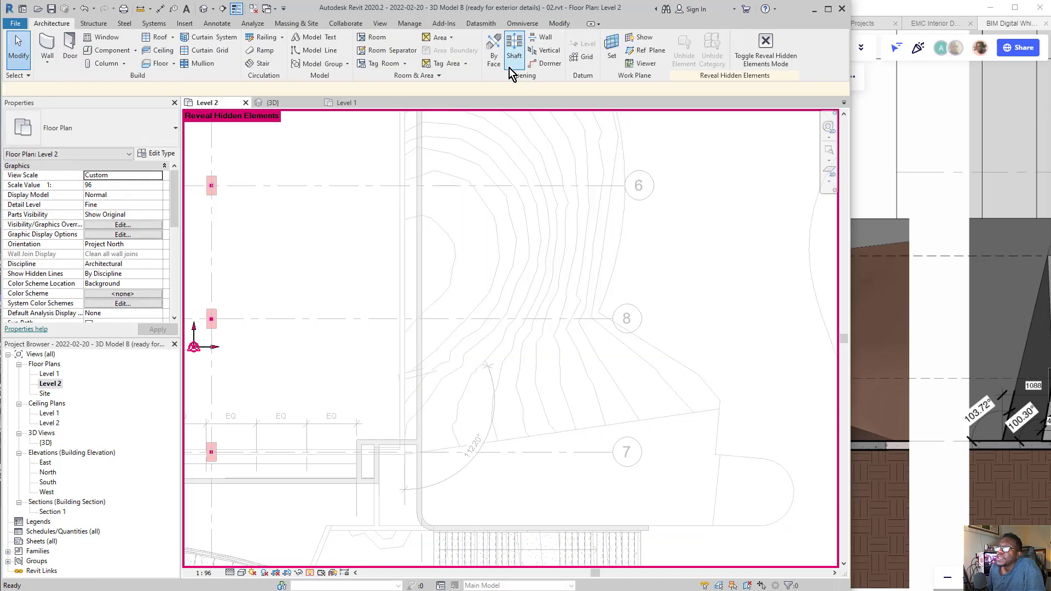
{"action": "left_click", "coordinate": [764, 47]}
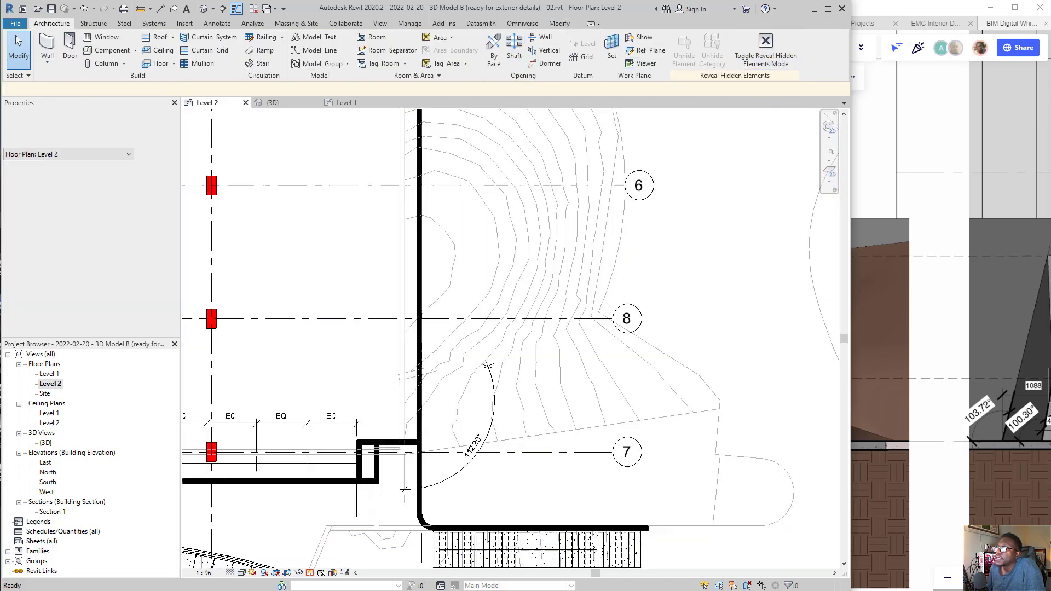
In the 3D view, select the building pad in the gap beside the hill and open its boundary sketch for editing
{"action": "key", "text": "ctrl+Tab"}
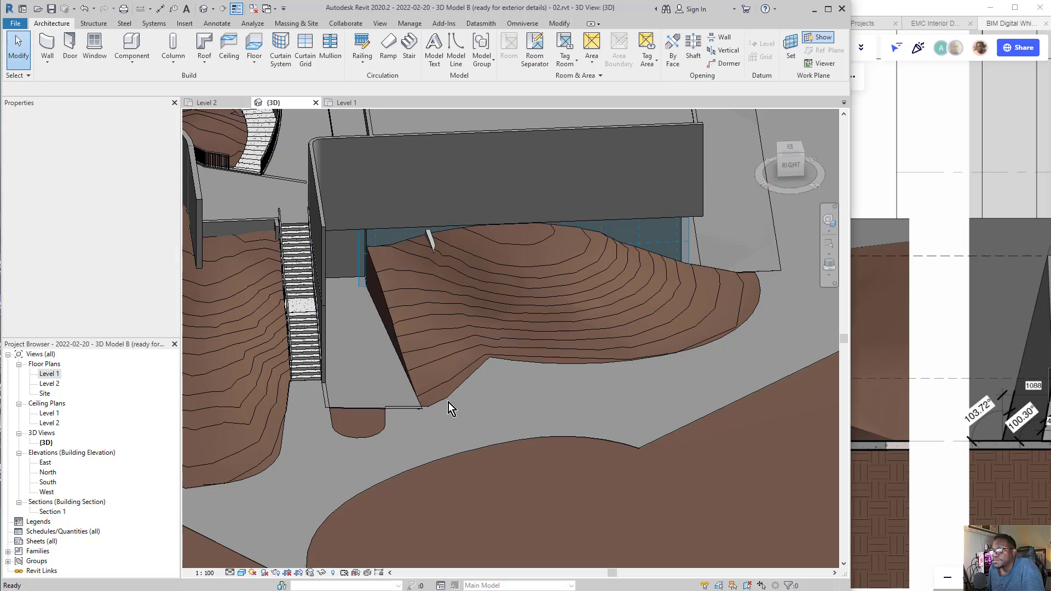
{"action": "key", "text": "Tab"}
{"action": "left_click", "coordinate": [396, 410]}
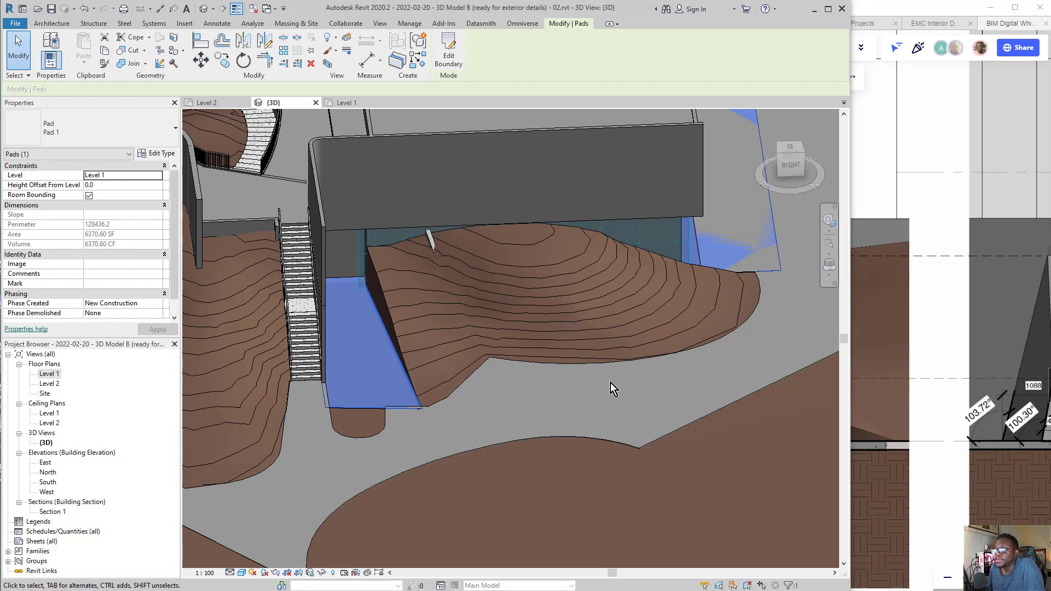
{"action": "left_click", "coordinate": [448, 60]}
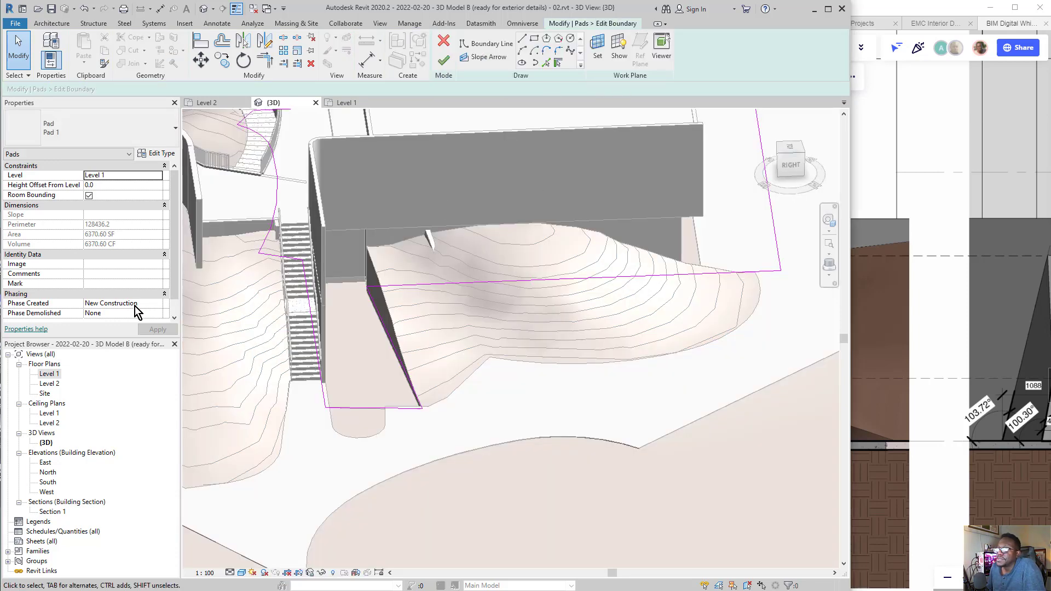
Open the Level 1 floor plan at the tapered wall near grid line 7 and change its visual style to expose the obscured edges
{"action": "double_click", "coordinate": [47, 385]}
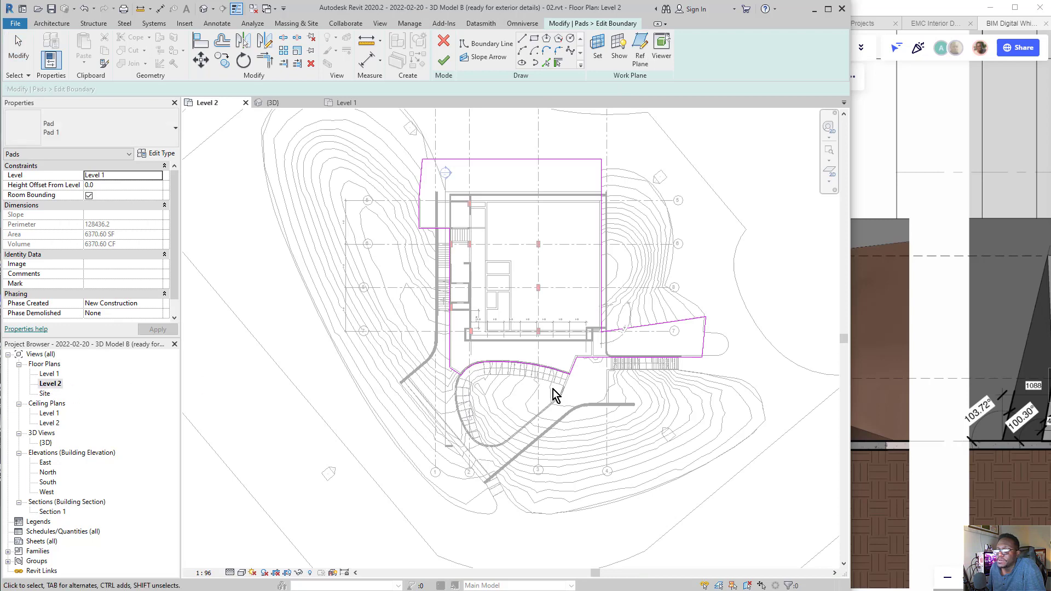
{"action": "scroll", "coordinate": [589, 340], "scroll_direction": "up", "scroll_amount": 5}
{"action": "scroll", "coordinate": [589, 339], "scroll_direction": "up", "scroll_amount": 2}
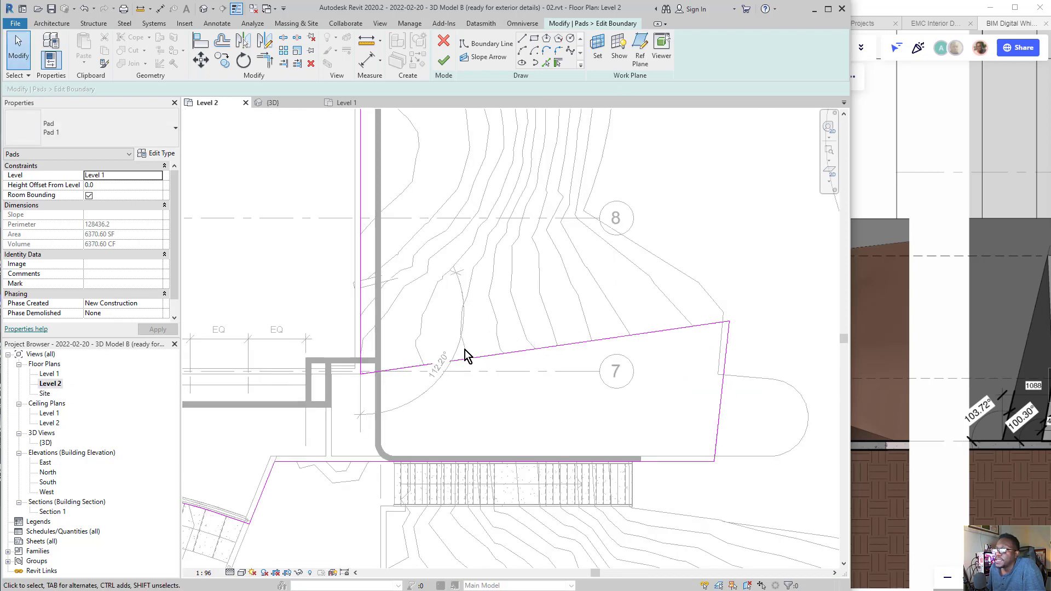
{"action": "double_click", "coordinate": [48, 375]}
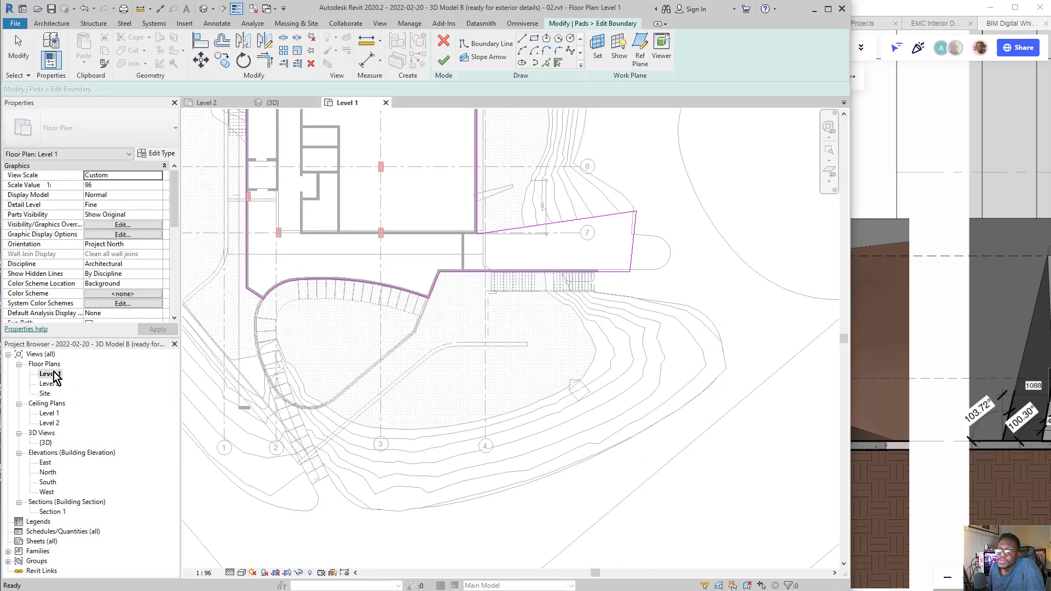
{"action": "scroll", "coordinate": [525, 170], "scroll_direction": "up", "scroll_amount": 4}
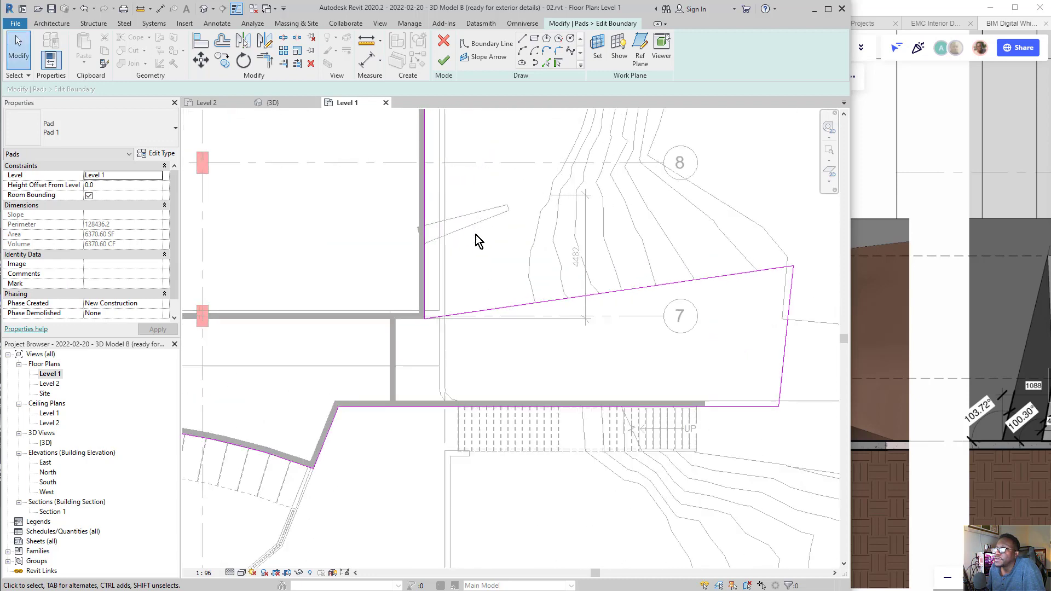
{"action": "left_click", "coordinate": [242, 573]}
{"action": "left_click", "coordinate": [261, 506]}
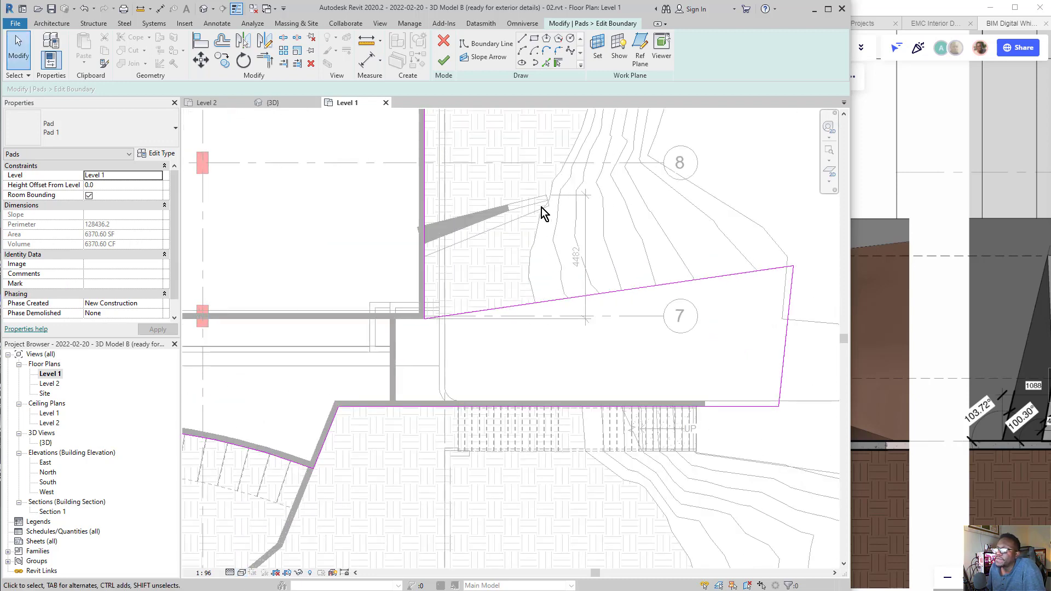
Reposition the sloping pad boundary line along the tapered wall's upper edge, about 12100 long, and try to finish the sketch
{"action": "left_click", "coordinate": [533, 303]}
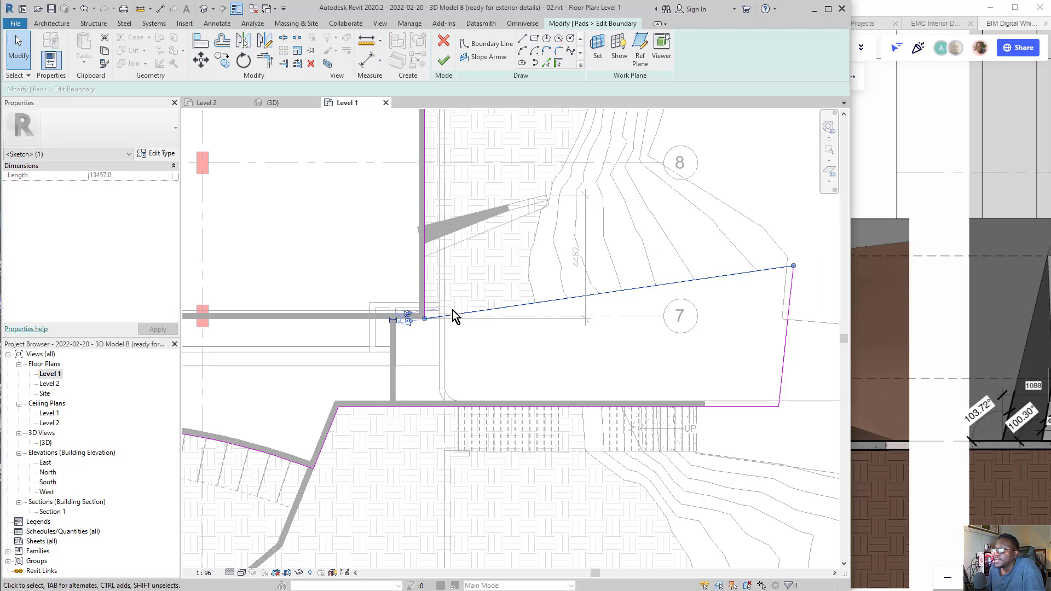
{"action": "left_click_drag", "start_coordinate": [425, 318], "coordinate": [425, 226]}
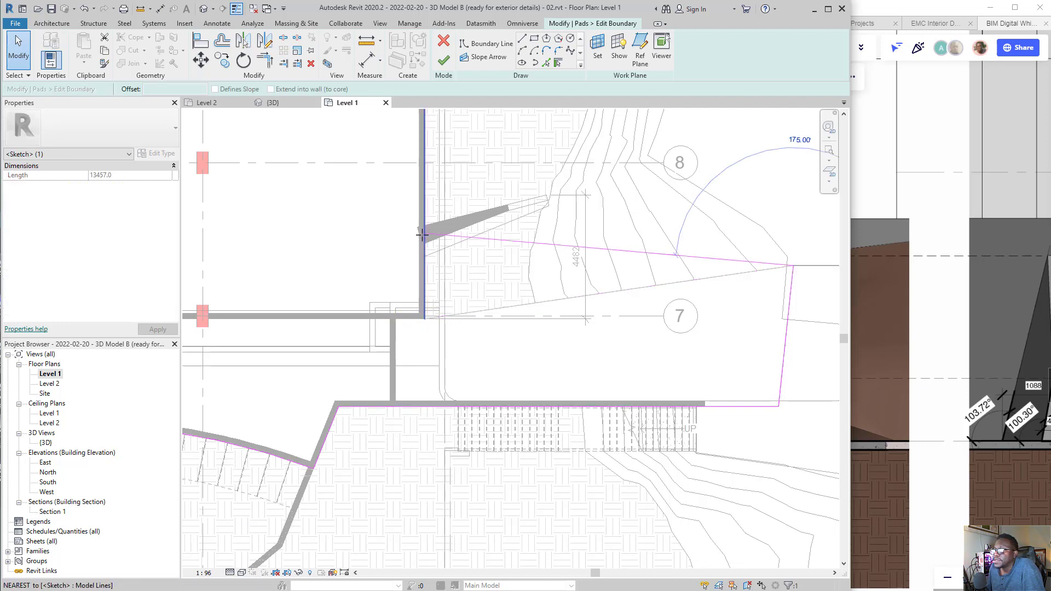
{"action": "scroll", "coordinate": [421, 236], "scroll_direction": "down", "scroll_amount": 1}
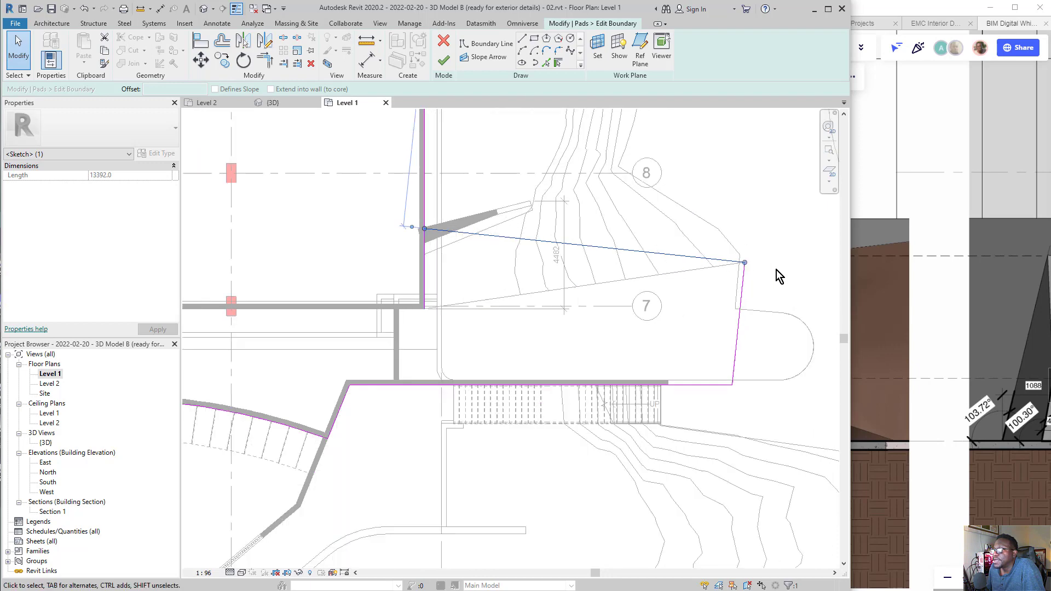
{"action": "left_click_drag", "start_coordinate": [747, 265], "coordinate": [706, 154]}
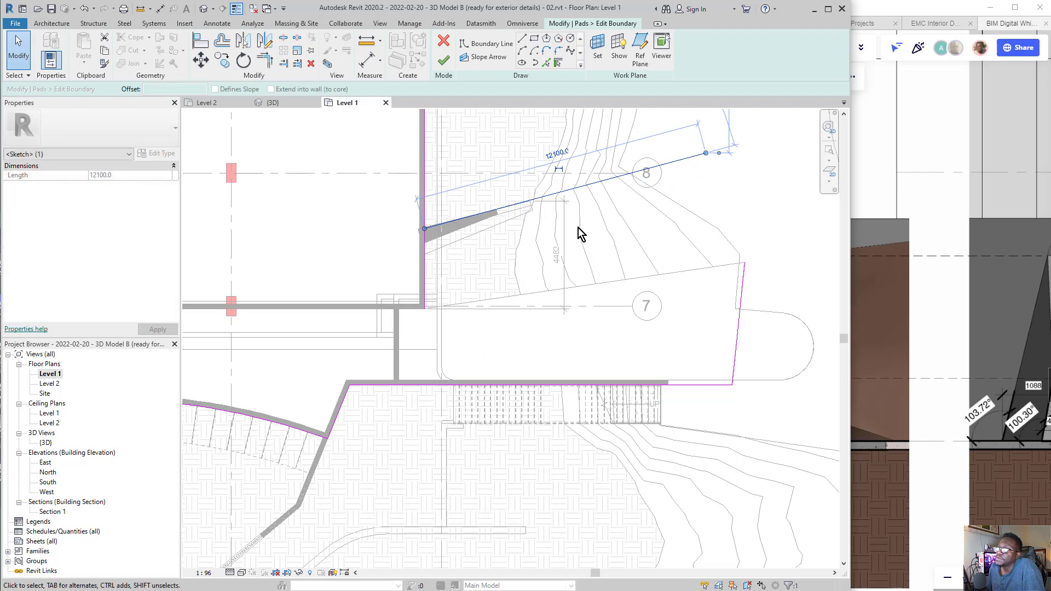
{"action": "left_click", "coordinate": [444, 60]}
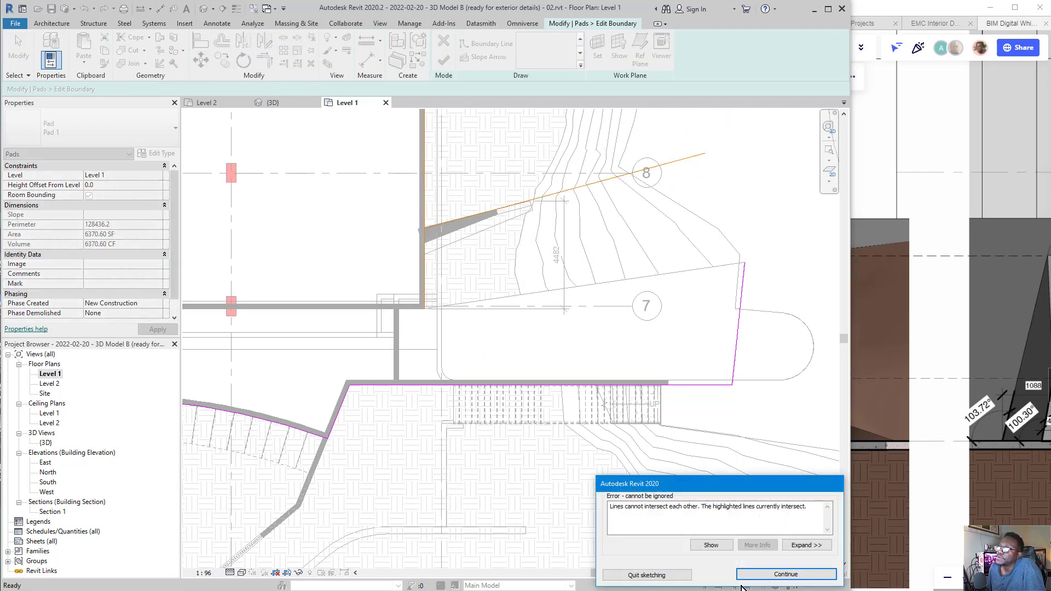
{"action": "left_click", "coordinate": [781, 573]}
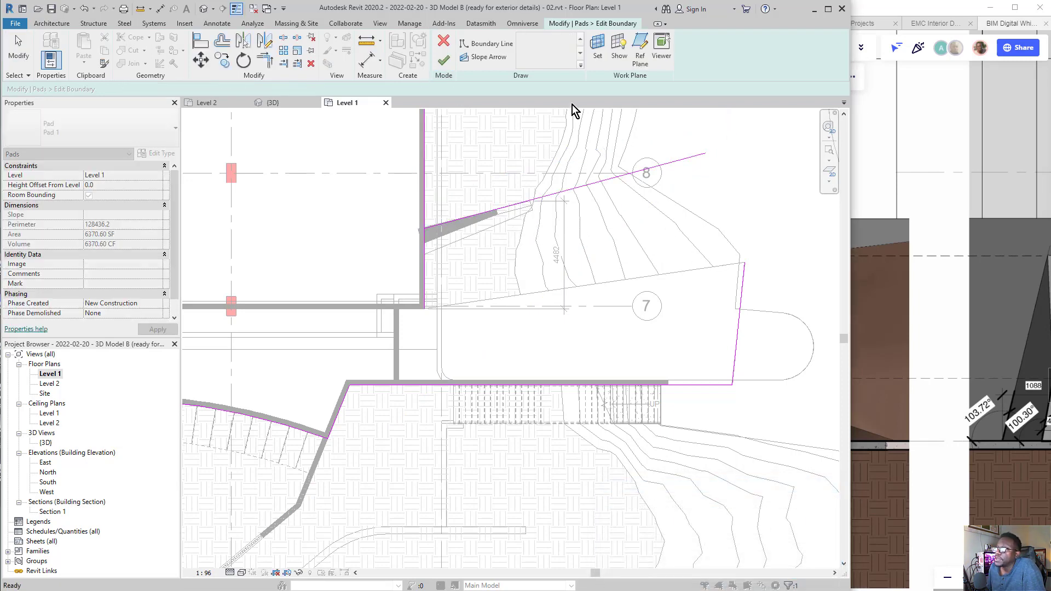
Connect the outer boundary line to the sloping line's free end, move it outward to about 5100 from the stair wall's end, and try finishing
{"action": "scroll", "coordinate": [708, 284], "scroll_direction": "down", "scroll_amount": 2}
{"action": "left_click", "coordinate": [722, 281]}
{"action": "scroll", "coordinate": [723, 276], "scroll_direction": "up", "scroll_amount": 2}
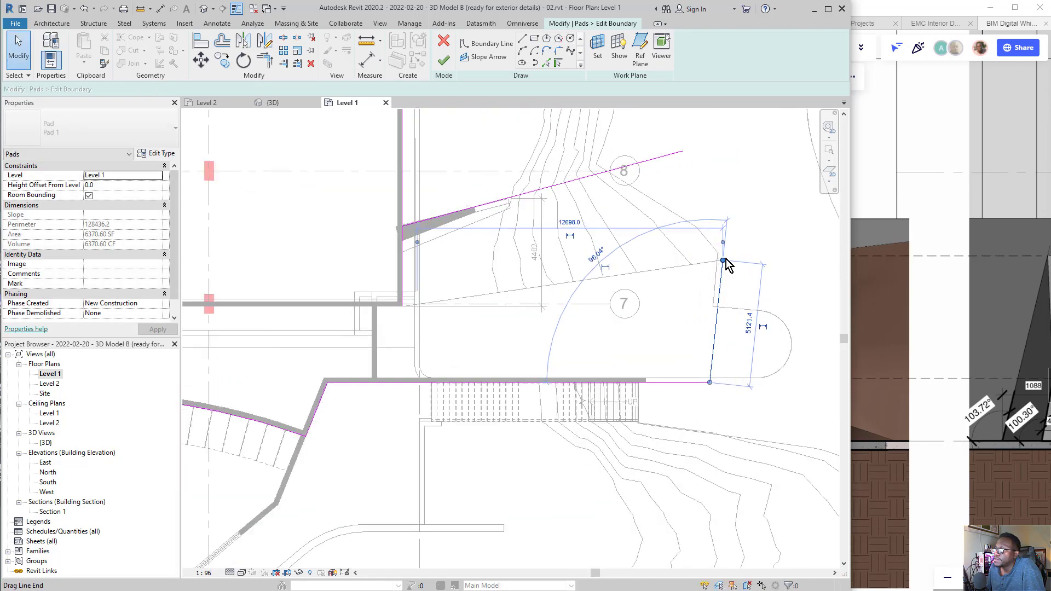
{"action": "left_click_drag", "start_coordinate": [722, 261], "coordinate": [677, 135]}
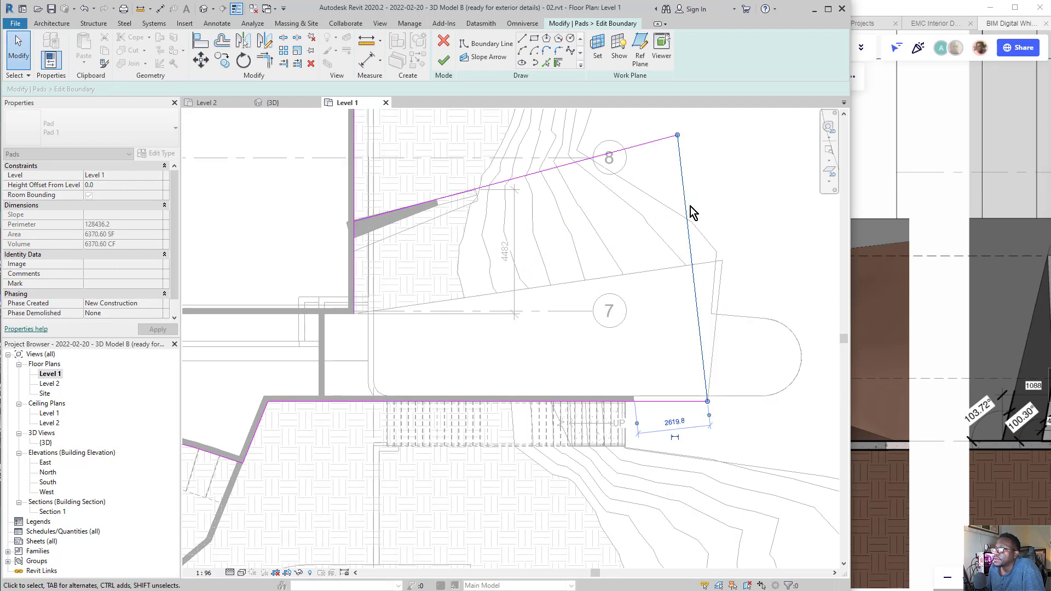
{"action": "left_click", "coordinate": [694, 208]}
{"action": "left_click_drag", "start_coordinate": [693, 208], "coordinate": [756, 207]}
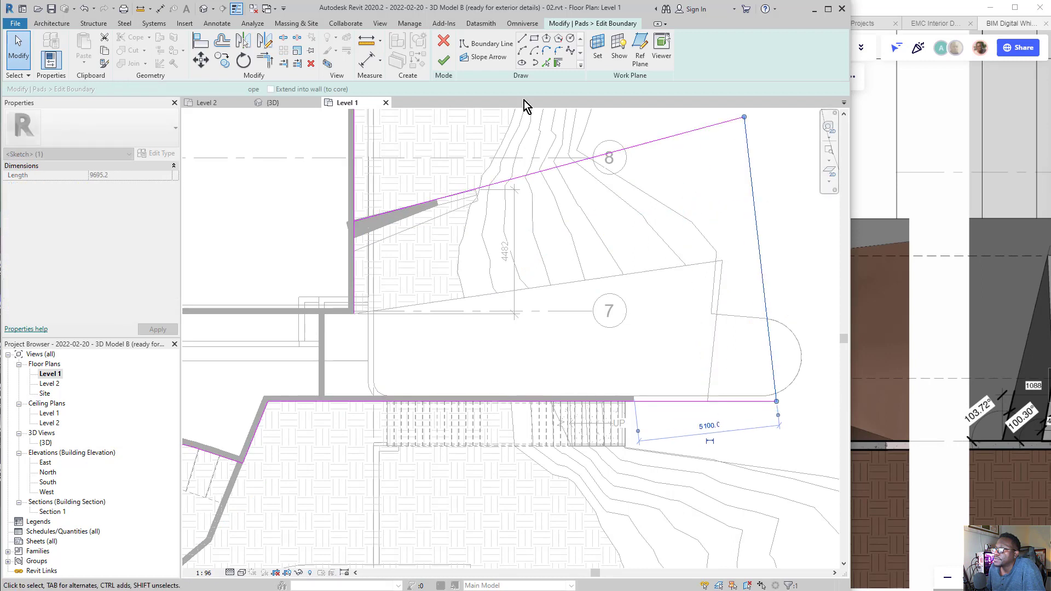
{"action": "left_click", "coordinate": [444, 60]}
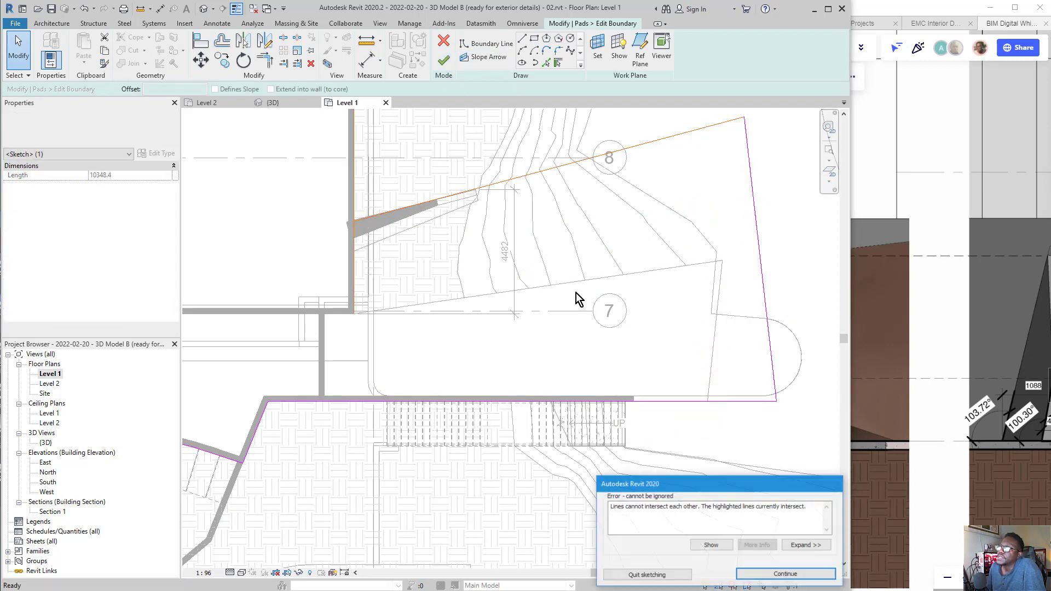
{"action": "left_click", "coordinate": [772, 575]}
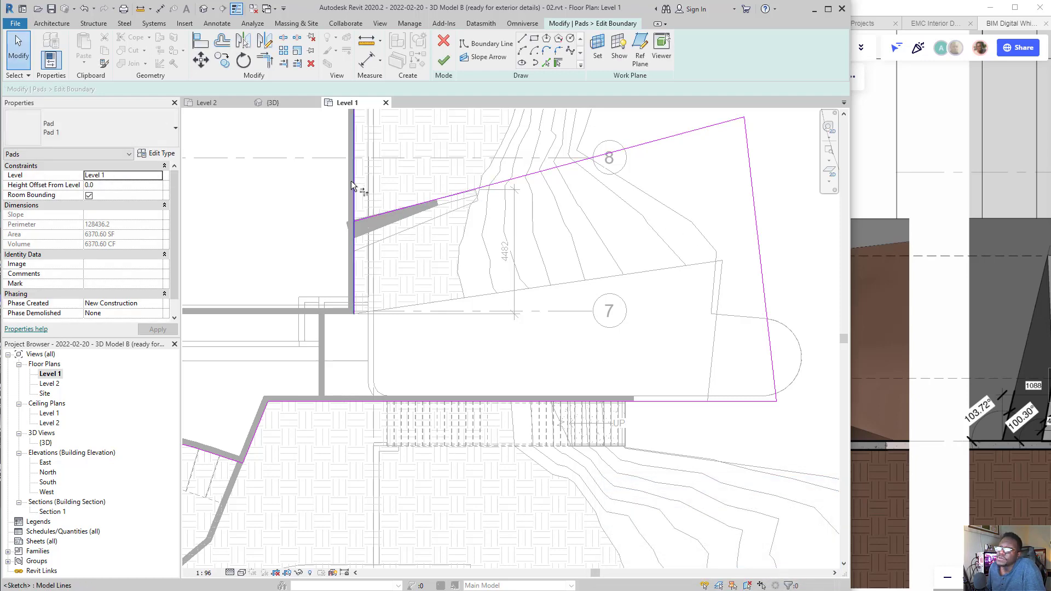
Trim the pad boundary line along the building wall to the sloping line, finish the boundary, and deselect the pad
{"action": "key", "text": "t"}
{"action": "key", "text": "r"}
{"action": "left_click", "coordinate": [367, 206]}
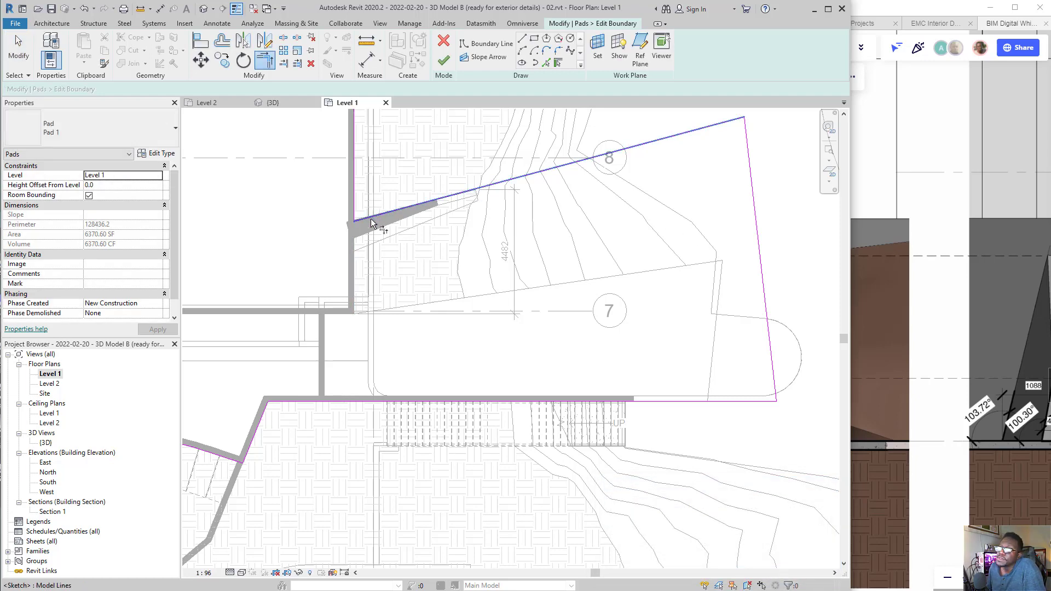
{"action": "left_click", "coordinate": [444, 61]}
{"action": "scroll", "coordinate": [511, 442], "scroll_direction": "down", "scroll_amount": 2}
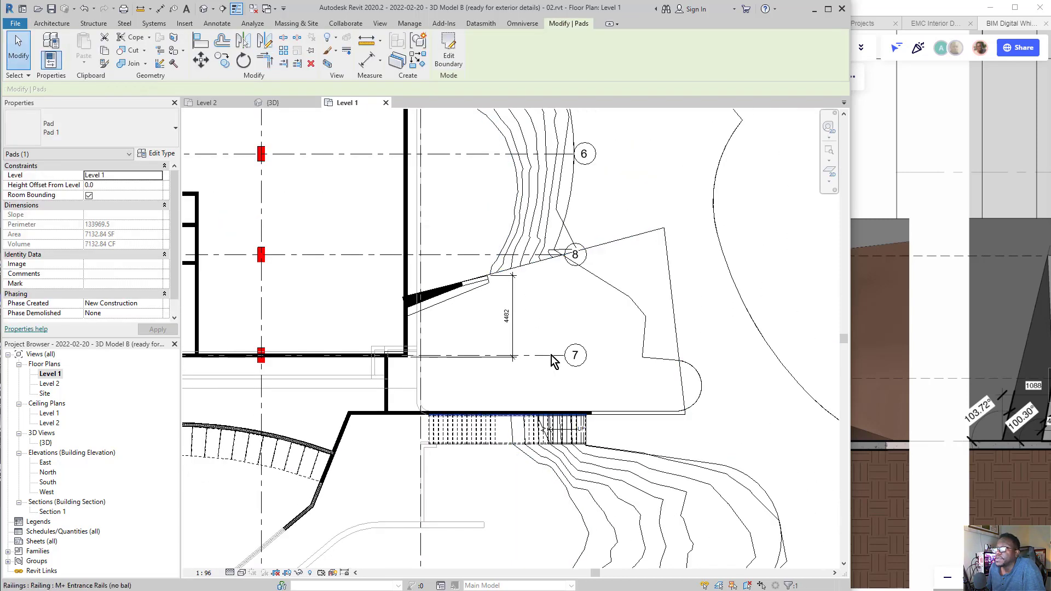
{"action": "key", "text": "Escape"}
Inspect the reshaped pad around the tapered retaining wall in the 3D view and open the wall for in-place editing
{"action": "left_click", "coordinate": [278, 101]}
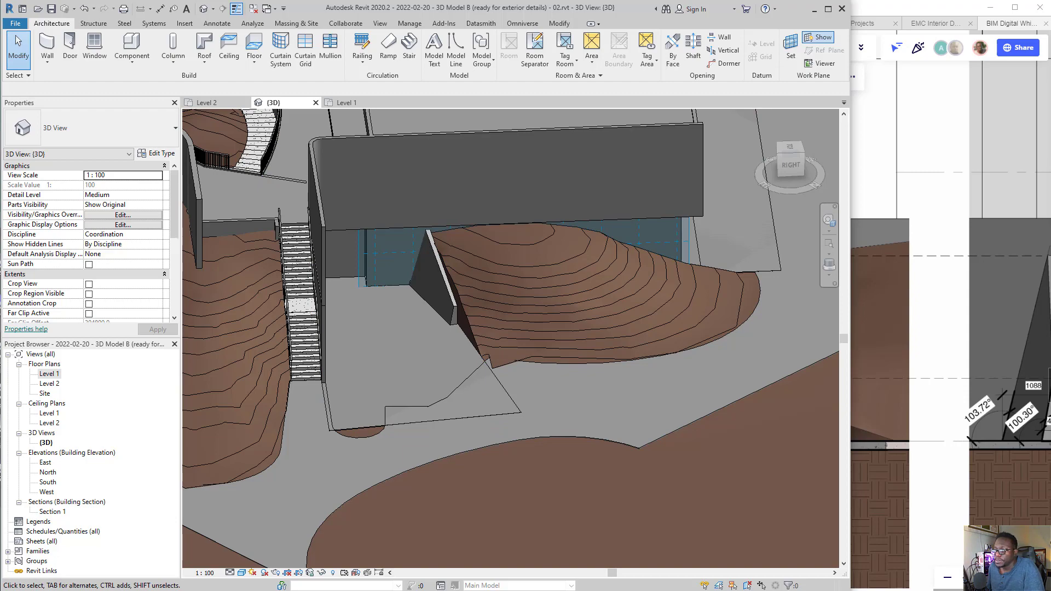
{"action": "scroll", "coordinate": [406, 271], "scroll_direction": "up", "scroll_amount": 2}
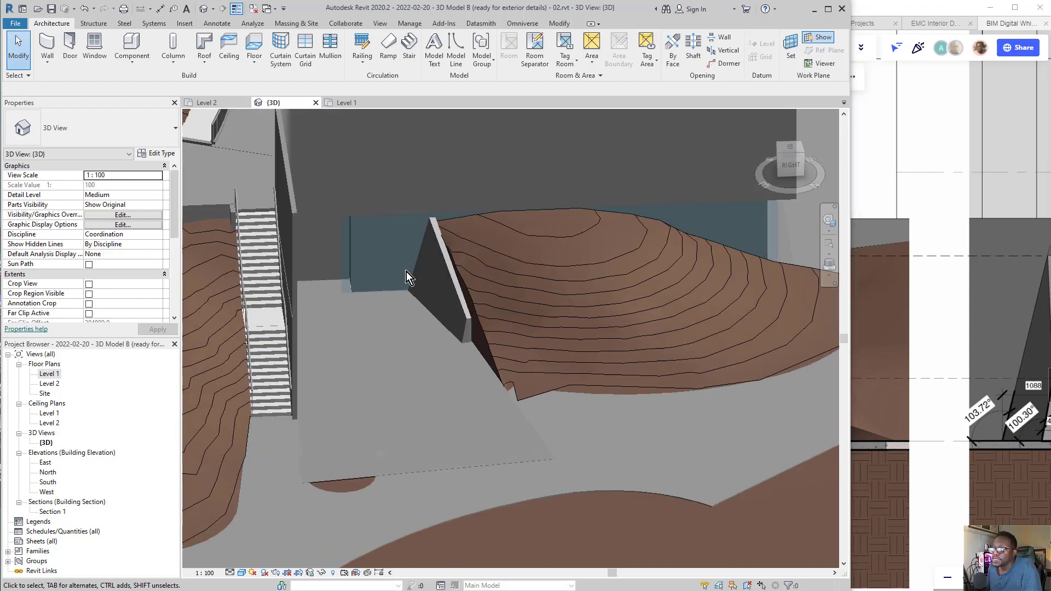
{"action": "mouse_move", "coordinate": [404, 340]}
{"action": "middle_mouse_down", "text": "shift"}
{"action": "mouse_move", "coordinate": [544, 334]}
{"action": "mouse_move", "coordinate": [478, 354]}
{"action": "mouse_move", "coordinate": [451, 401]}
{"action": "mouse_move", "coordinate": [445, 461]}
{"action": "mouse_move", "coordinate": [458, 448]}
{"action": "mouse_move", "coordinate": [453, 408]}
{"action": "mouse_move", "coordinate": [448, 458]}
{"action": "middle_mouse_up", "text": "shift"}
{"action": "left_click", "coordinate": [458, 457]}
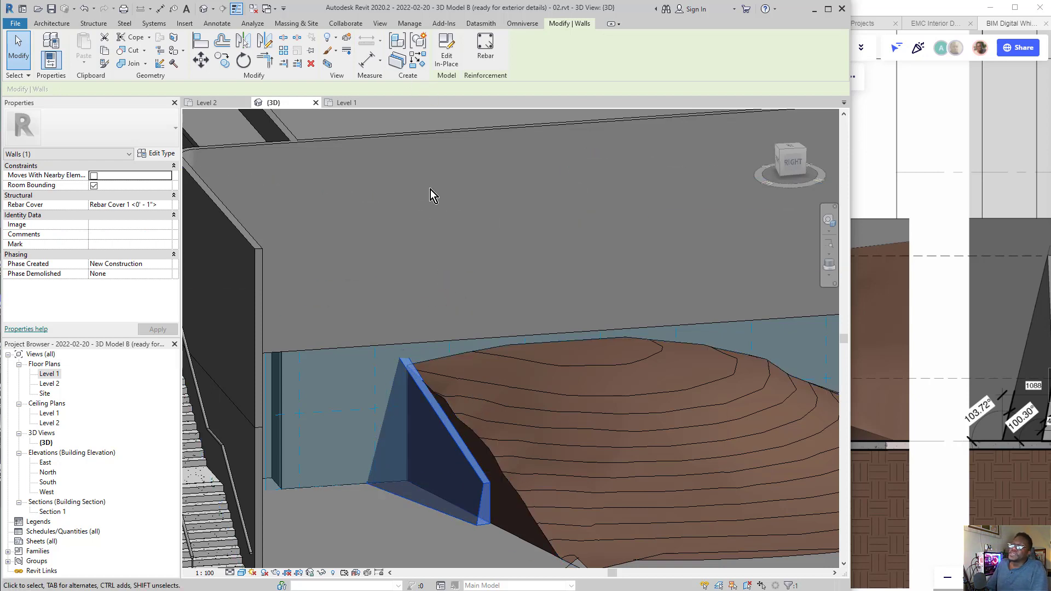
{"action": "left_click", "coordinate": [446, 52]}
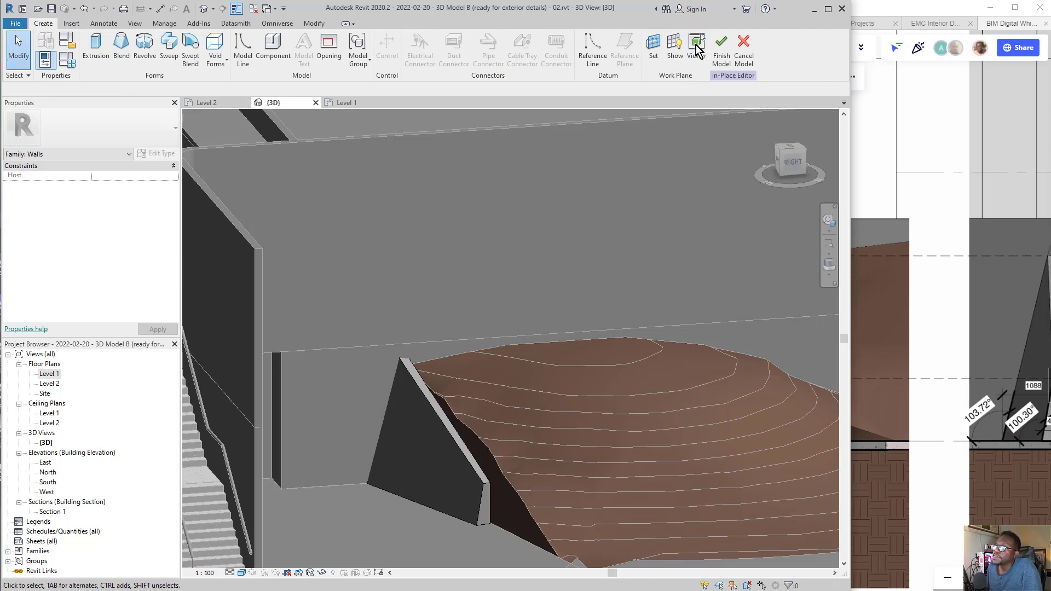
Edit the tapered wall's swept blend, check its two end profiles, and open the path sketch with the path line selected
{"action": "left_click", "coordinate": [409, 379]}
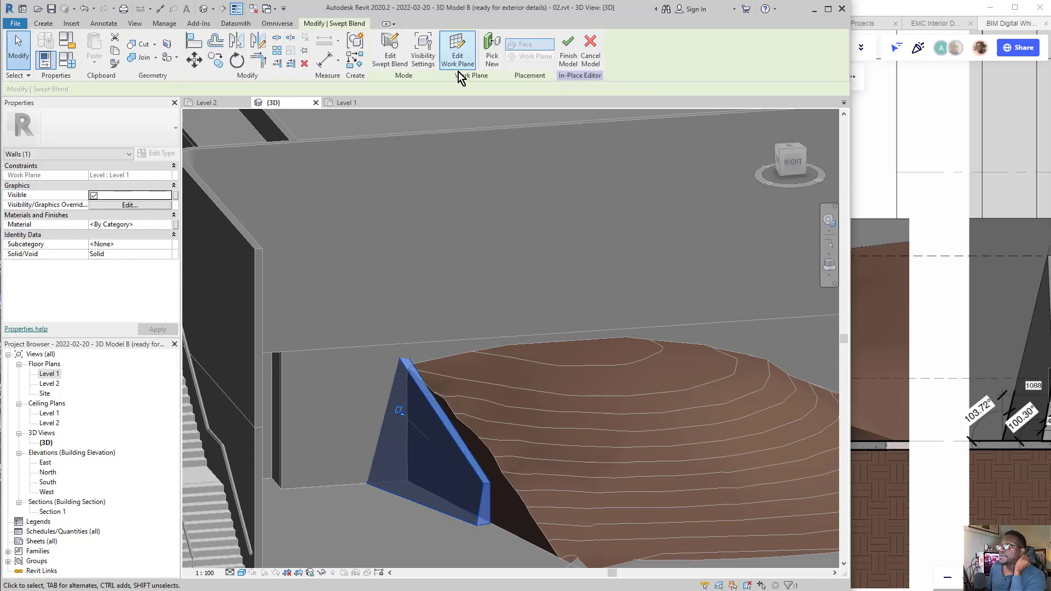
{"action": "left_click", "coordinate": [392, 54]}
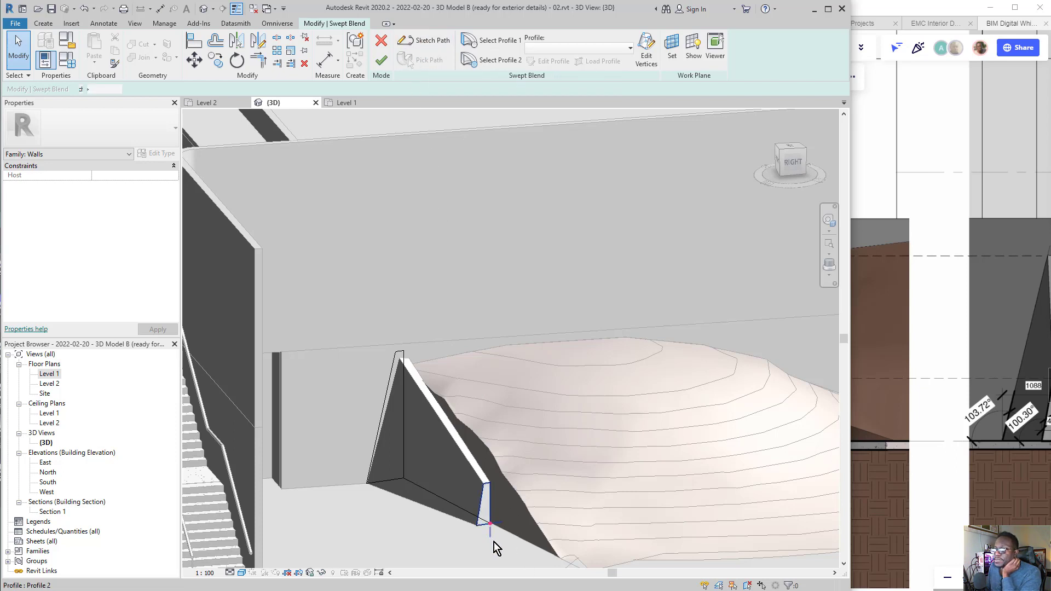
{"action": "left_click", "coordinate": [475, 518]}
{"action": "left_click", "coordinate": [398, 480]}
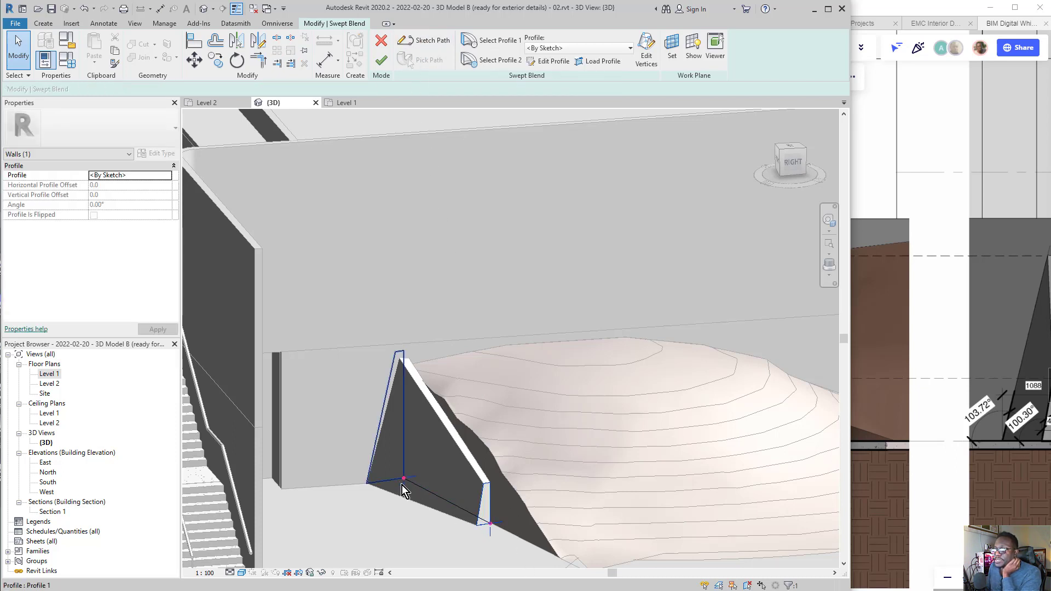
{"action": "left_click", "coordinate": [493, 524]}
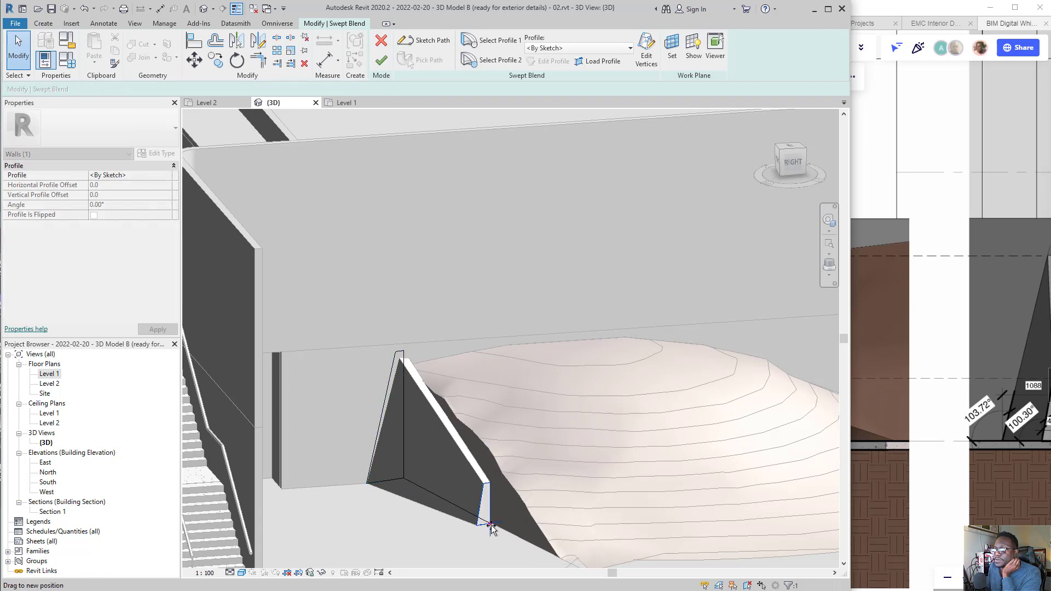
{"action": "left_click", "coordinate": [425, 40]}
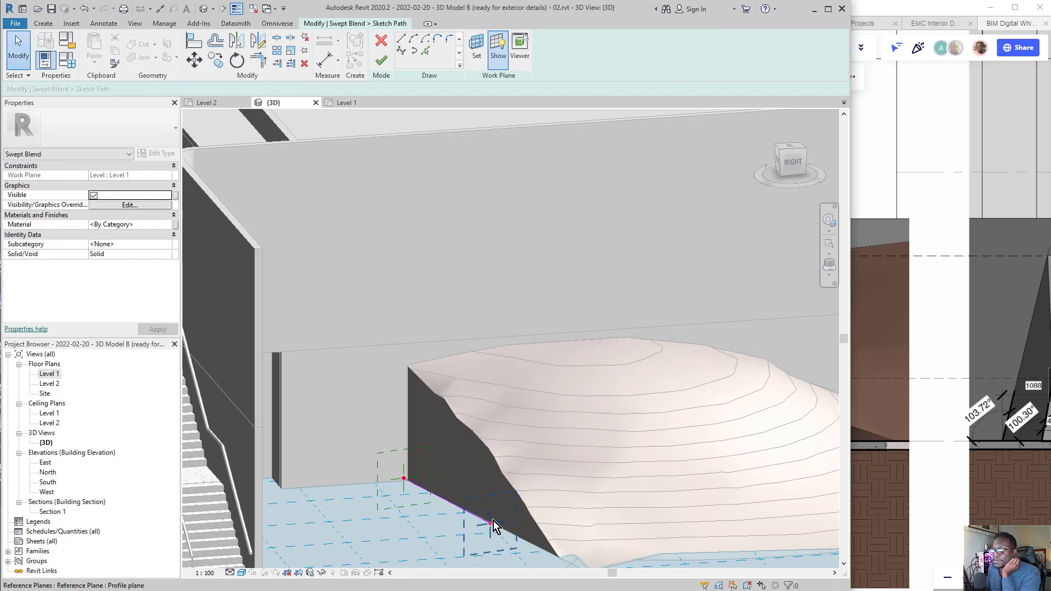
{"action": "left_click", "coordinate": [492, 526]}
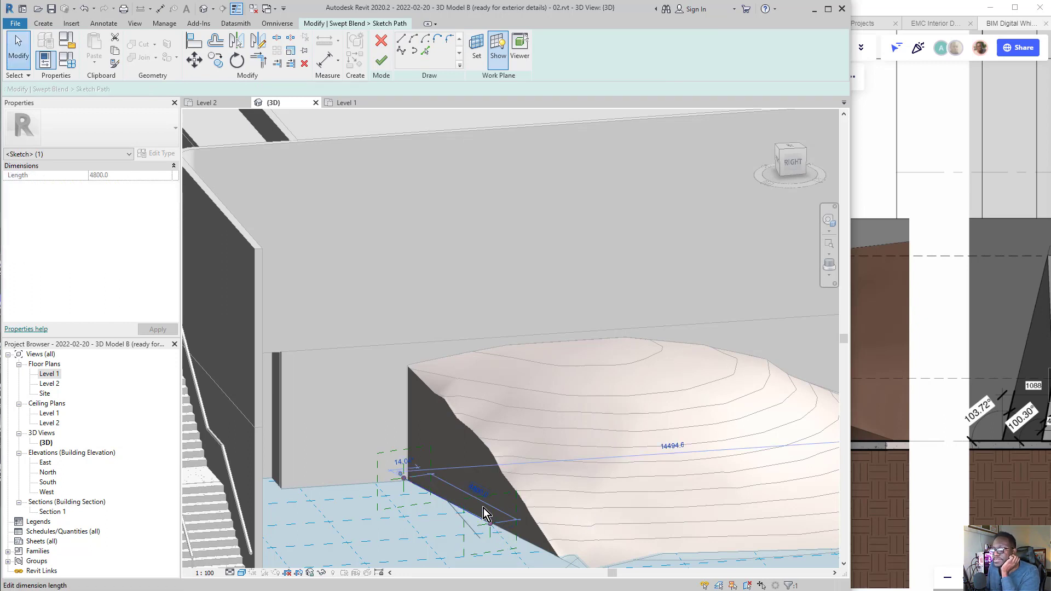
Look up the tapered retaining wall's length on the floor construction drawing in the reference board
{"action": "scroll", "coordinate": [484, 501], "scroll_direction": "up", "scroll_amount": 3}
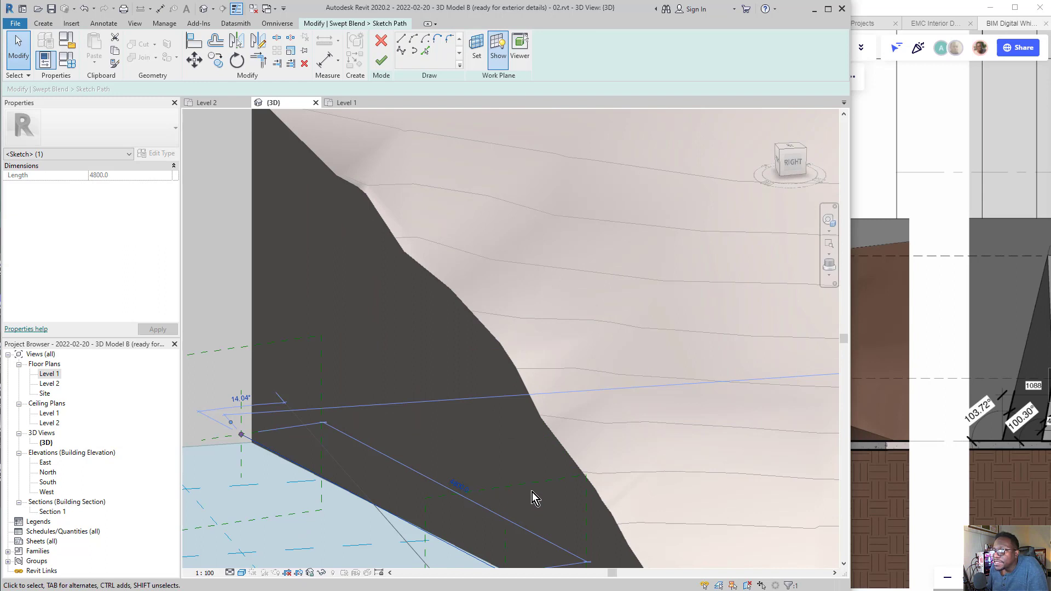
{"action": "mouse_move", "coordinate": [481, 460]}
{"action": "left_mouse_down"}
{"action": "mouse_move", "coordinate": [436, 476]}
{"action": "mouse_move", "coordinate": [481, 458]}
{"action": "left_mouse_up"}
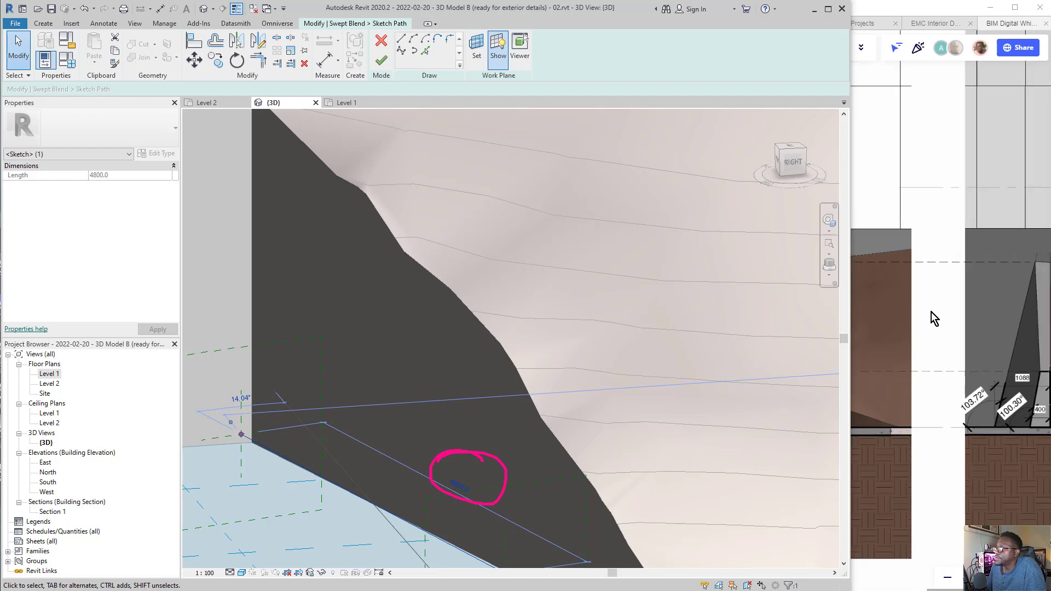
{"action": "scroll", "coordinate": [931, 312], "scroll_direction": "down", "scroll_amount": 5}
{"action": "scroll", "coordinate": [943, 357], "scroll_direction": "down", "scroll_amount": 3}
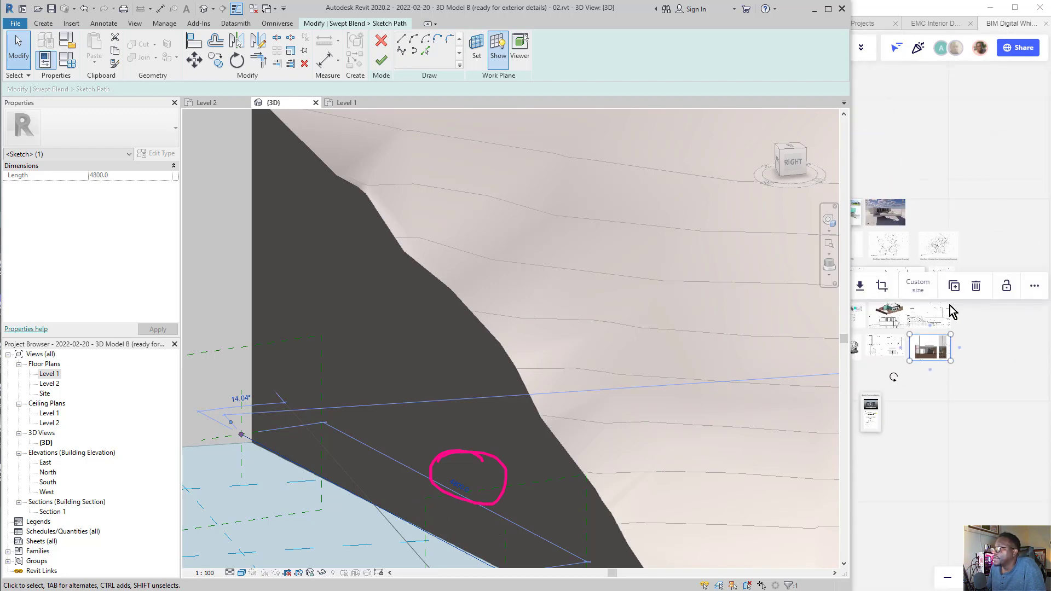
{"action": "scroll", "coordinate": [925, 253], "scroll_direction": "up", "scroll_amount": 3}
{"action": "scroll", "coordinate": [945, 285], "scroll_direction": "up", "scroll_amount": 6}
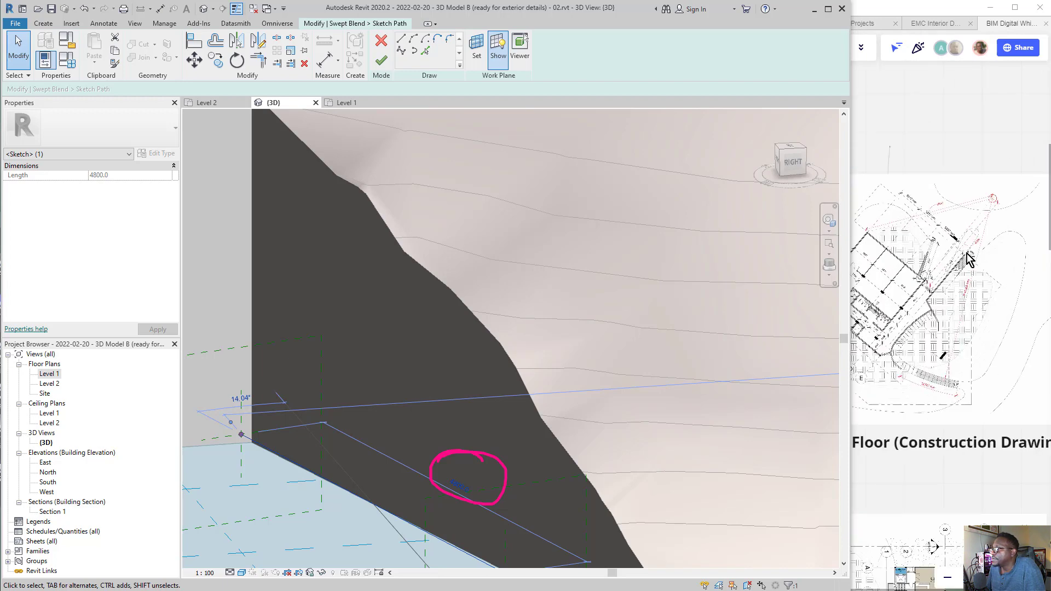
{"action": "scroll", "coordinate": [997, 294], "scroll_direction": "up", "scroll_amount": 5}
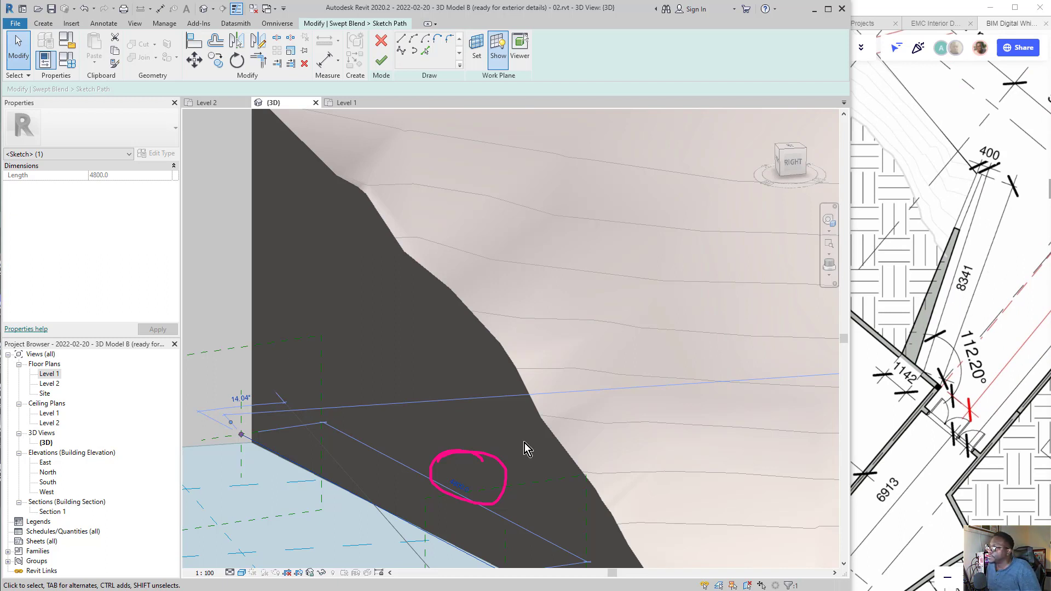
Try to set the swept blend path's length to 8341
{"action": "left_click", "coordinate": [454, 489]}
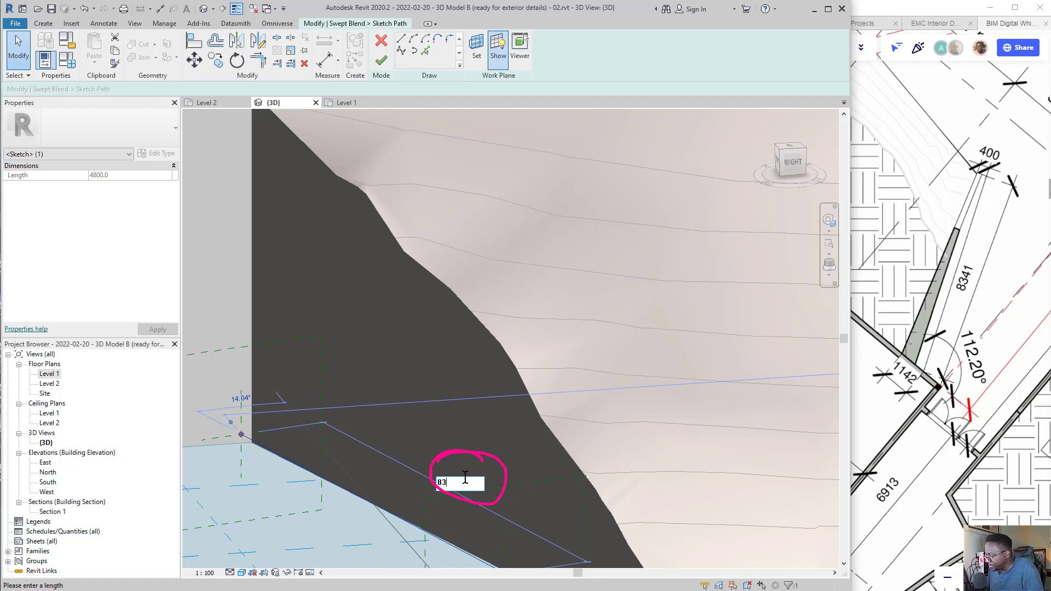
{"action": "key", "text": "Return"}
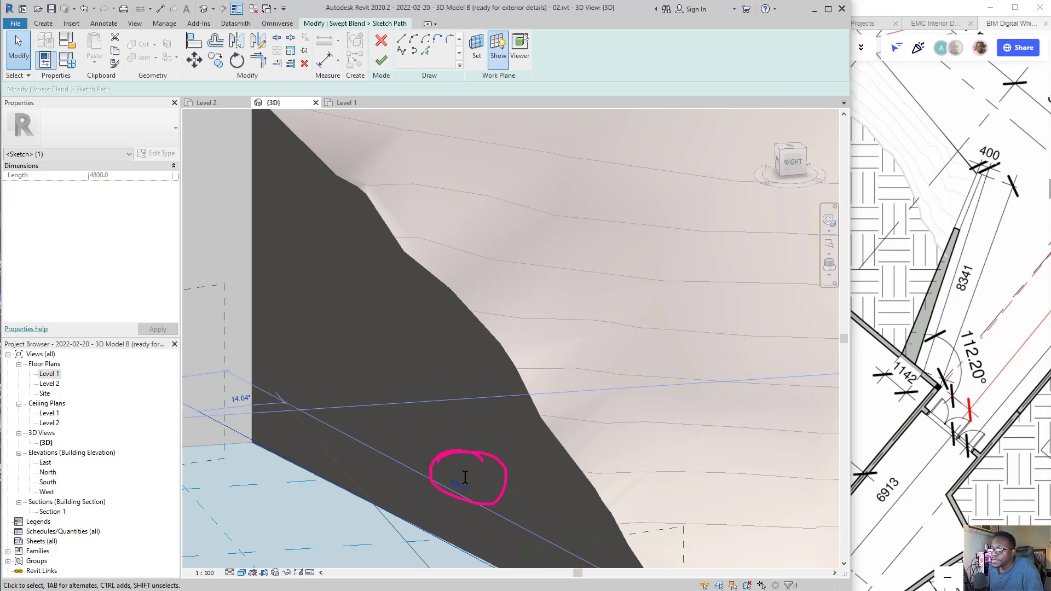
{"action": "scroll", "coordinate": [446, 395], "scroll_direction": "down", "scroll_amount": 2}
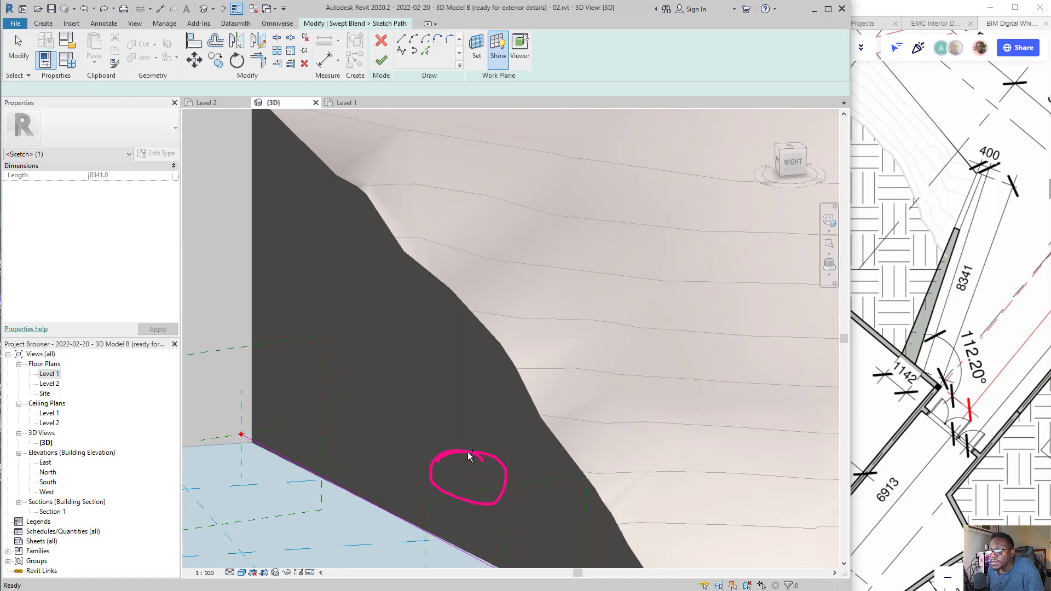
{"action": "left_click", "coordinate": [467, 452]}
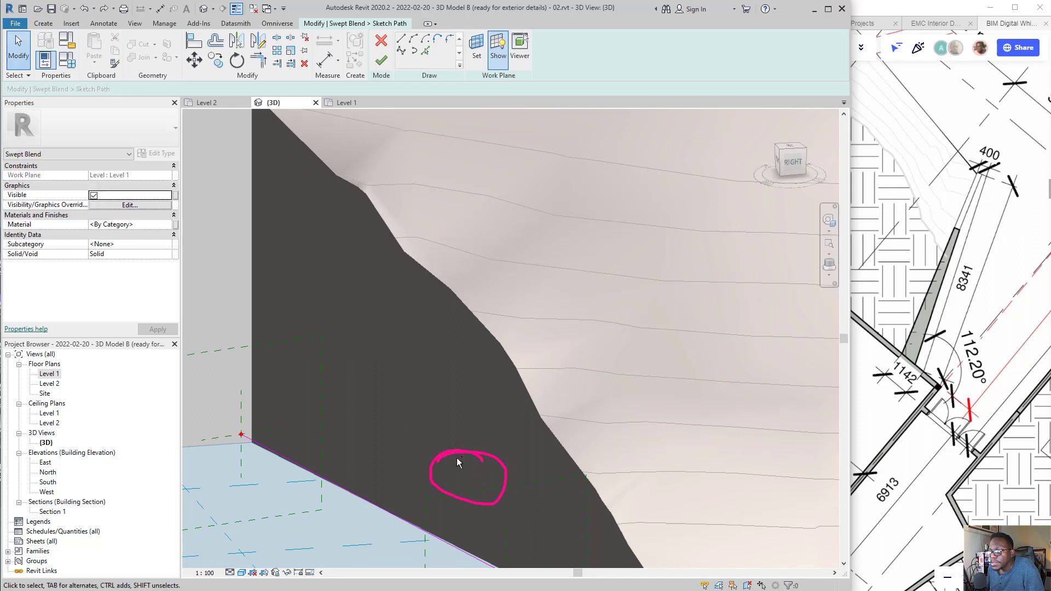
Reselect the path line from its outer end and set its length to 8341
{"action": "scroll", "coordinate": [475, 448], "scroll_direction": "down", "scroll_amount": 2}
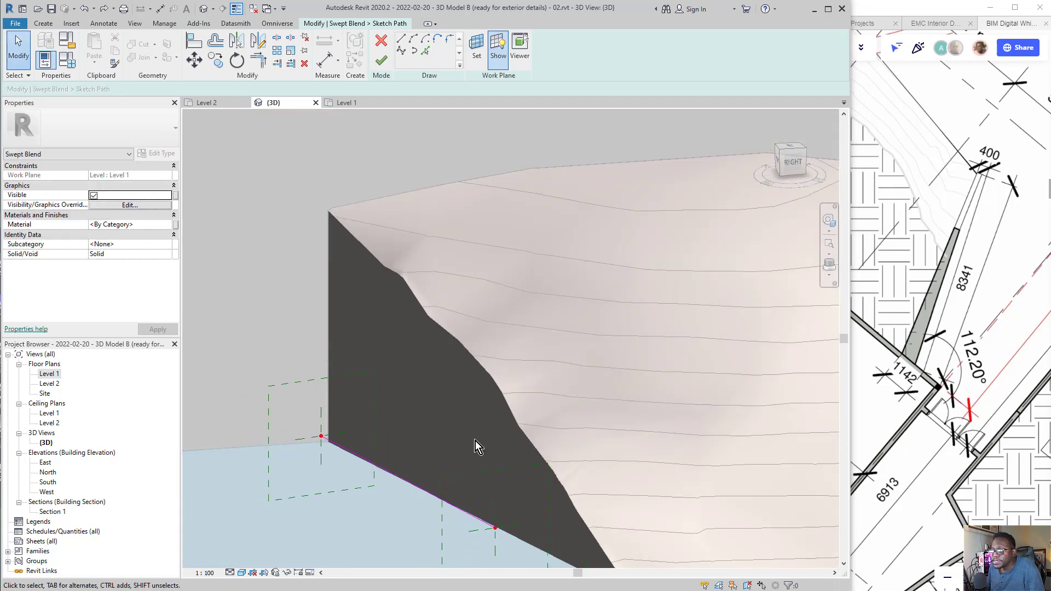
{"action": "left_click", "coordinate": [500, 471]}
{"action": "scroll", "coordinate": [503, 475], "scroll_direction": "down", "scroll_amount": 2}
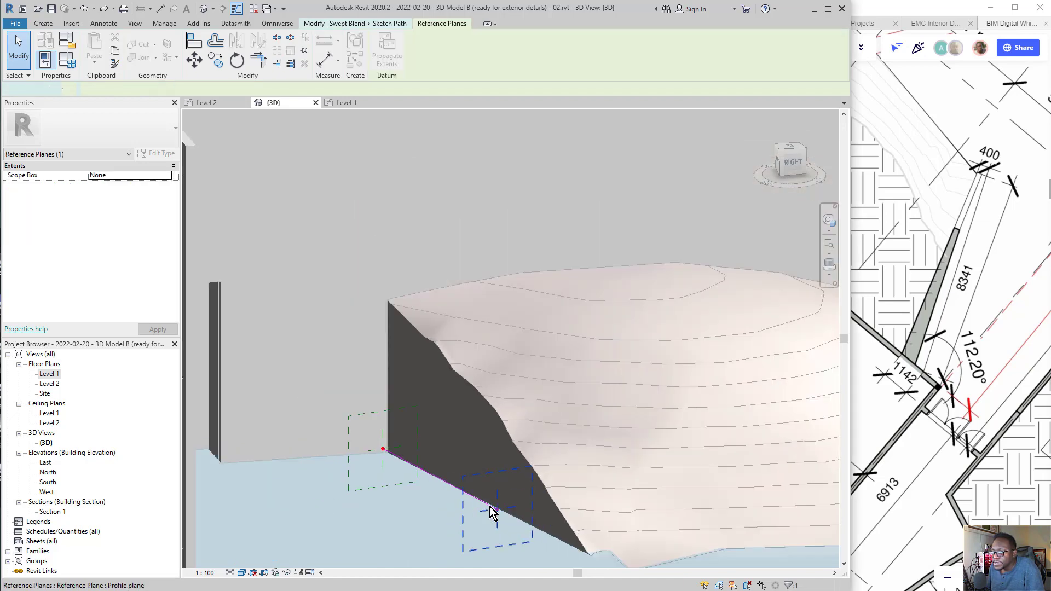
{"action": "key", "text": "Escape"}
{"action": "left_click", "coordinate": [498, 511]}
{"action": "scroll", "coordinate": [498, 512], "scroll_direction": "up", "scroll_amount": 2}
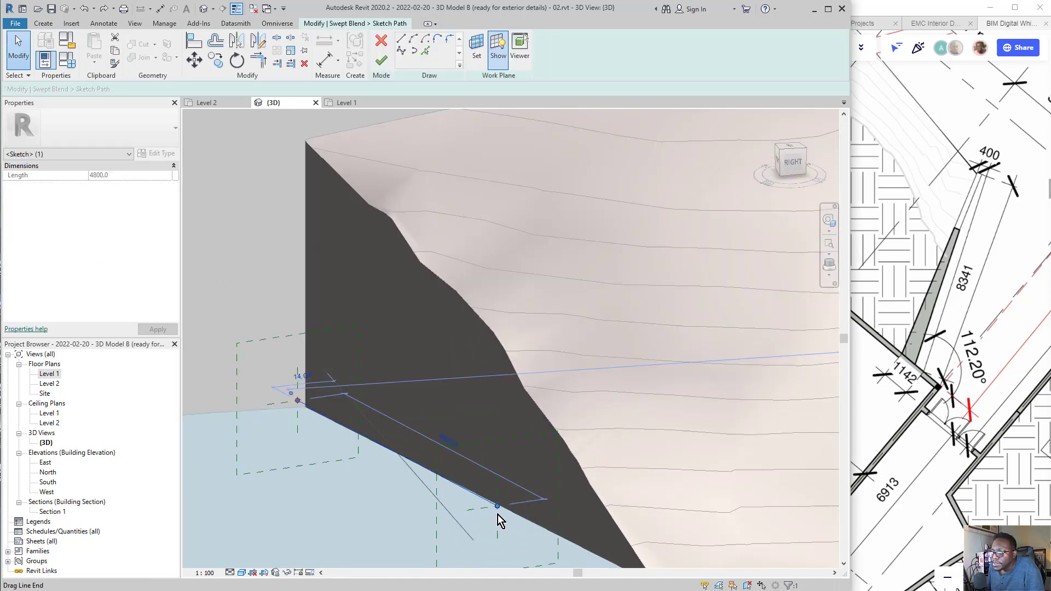
{"action": "left_click", "coordinate": [527, 507]}
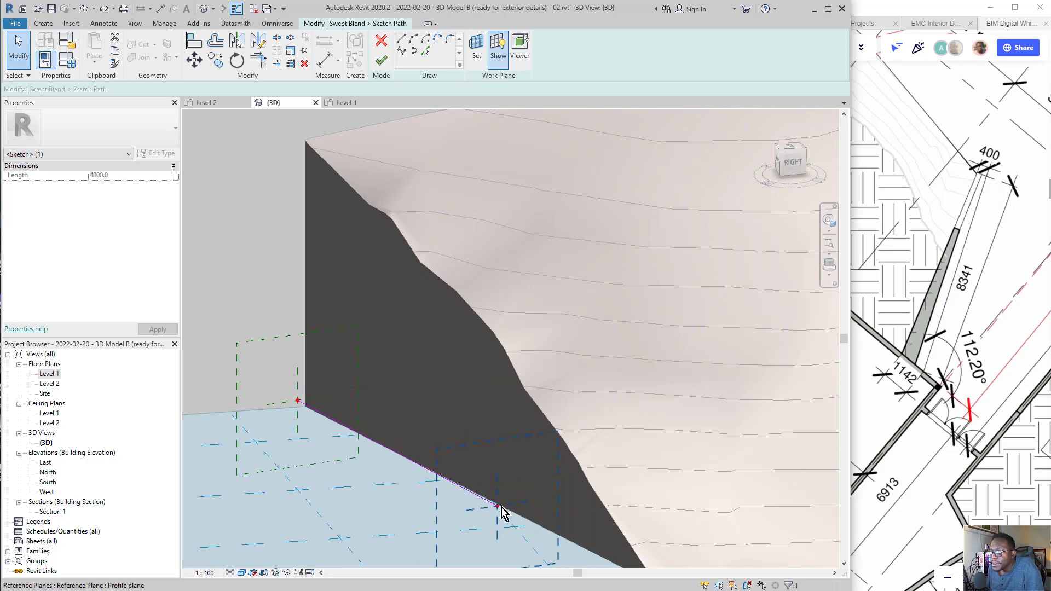
{"action": "left_click", "coordinate": [499, 508]}
{"action": "left_click", "coordinate": [426, 441]}
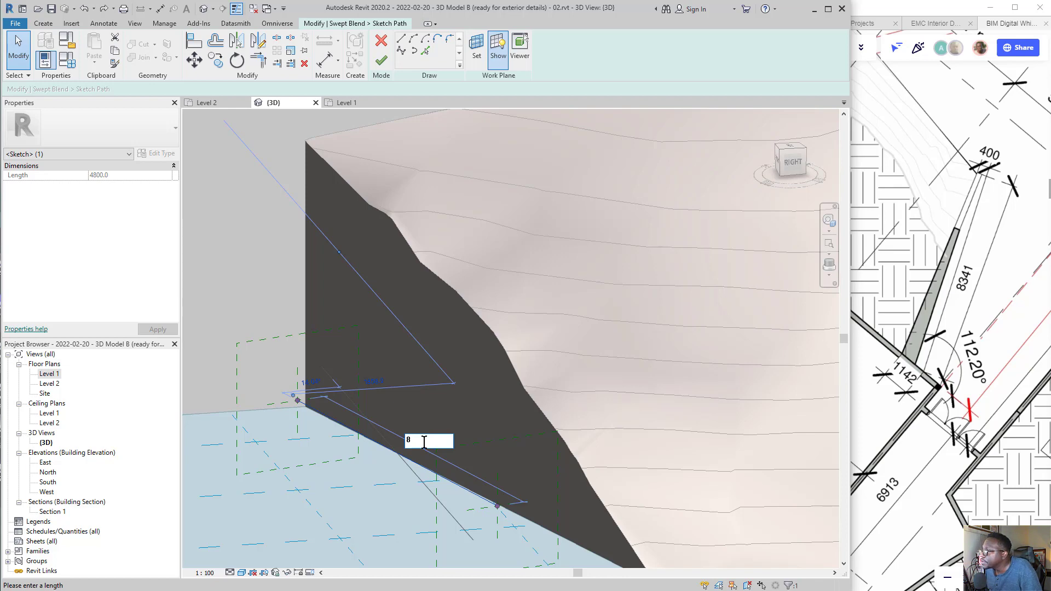
{"action": "type", "text": "8341"}
{"action": "key", "text": "Return"}
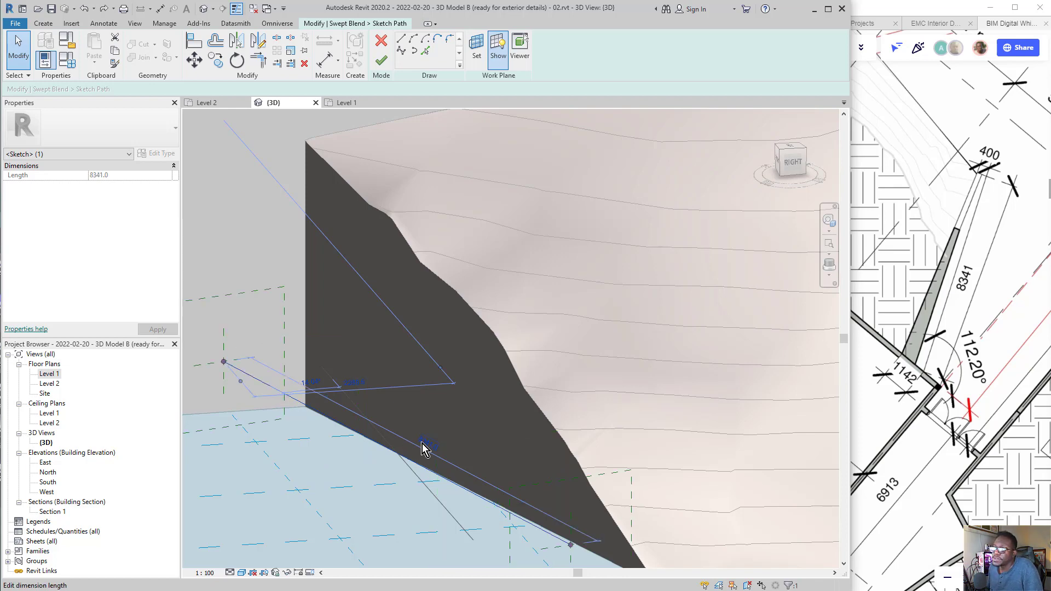
{"action": "scroll", "coordinate": [380, 416], "scroll_direction": "down", "scroll_amount": 4}
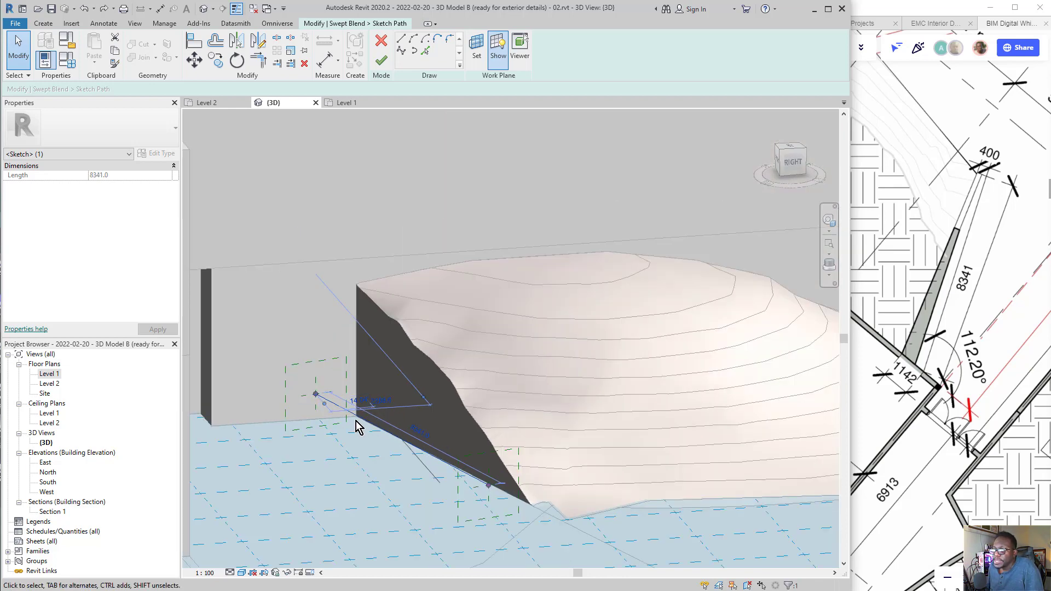
{"action": "mouse_move", "coordinate": [257, 347]}
{"action": "left_mouse_down"}
{"action": "mouse_move", "coordinate": [544, 535]}
{"action": "mouse_move", "coordinate": [583, 545]}
{"action": "left_mouse_up"}
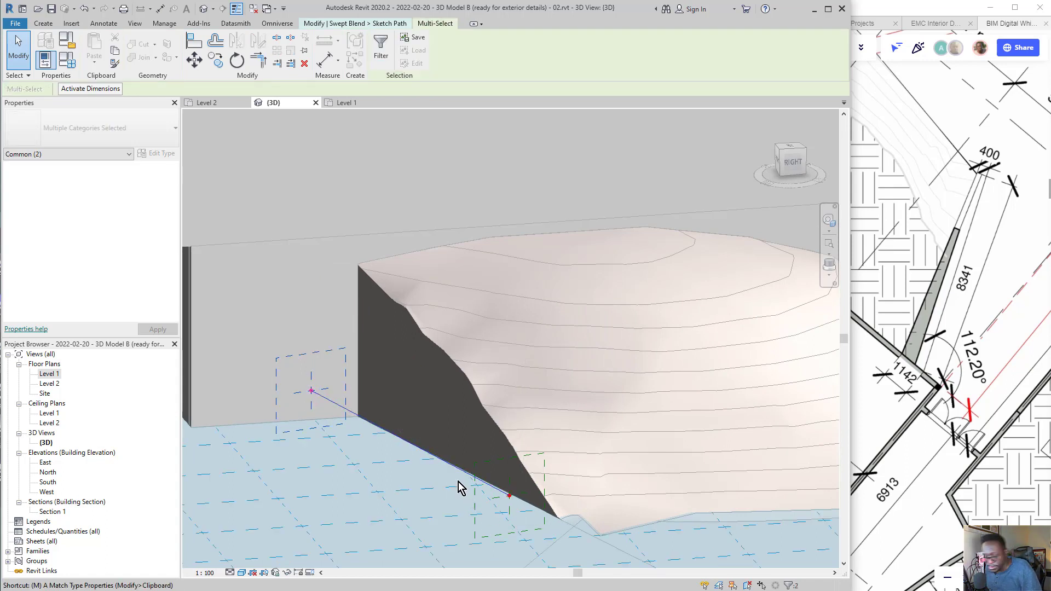
{"action": "key", "text": "m"}
{"action": "key", "text": "v"}
{"action": "scroll", "coordinate": [305, 372], "scroll_direction": "up", "scroll_amount": 3}
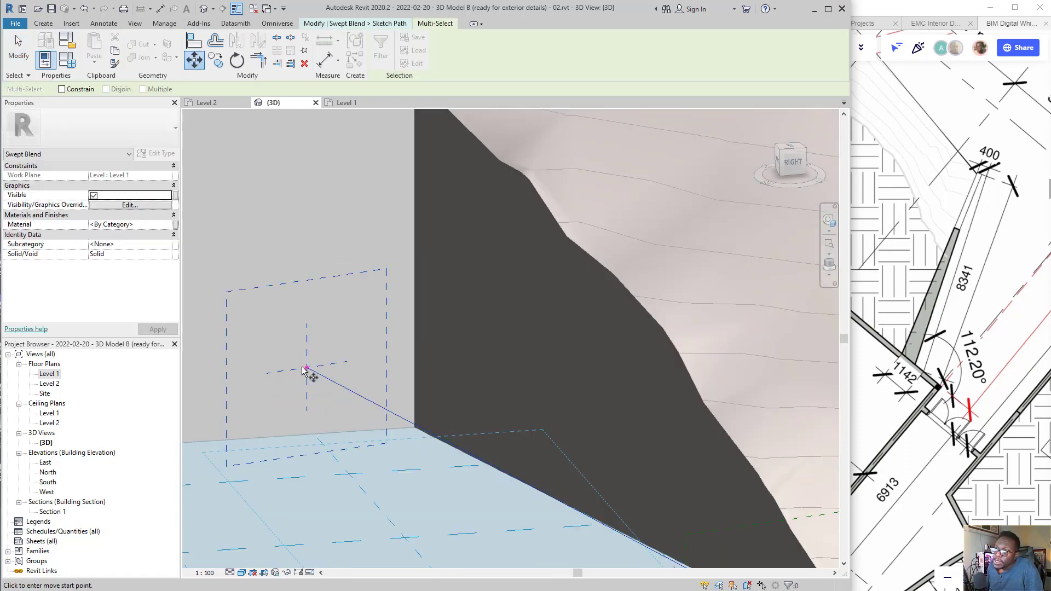
{"action": "left_click", "coordinate": [413, 426]}
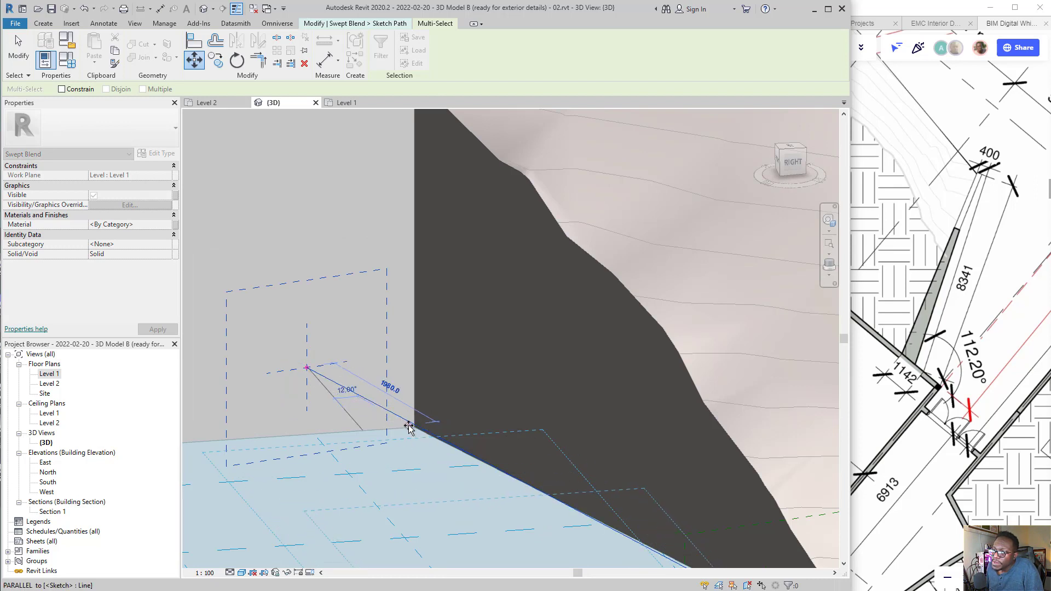
In the Level 1 floor plan, move the path line and its profile planes so the inner end meets the building wall's outer face
{"action": "double_click", "coordinate": [49, 374]}
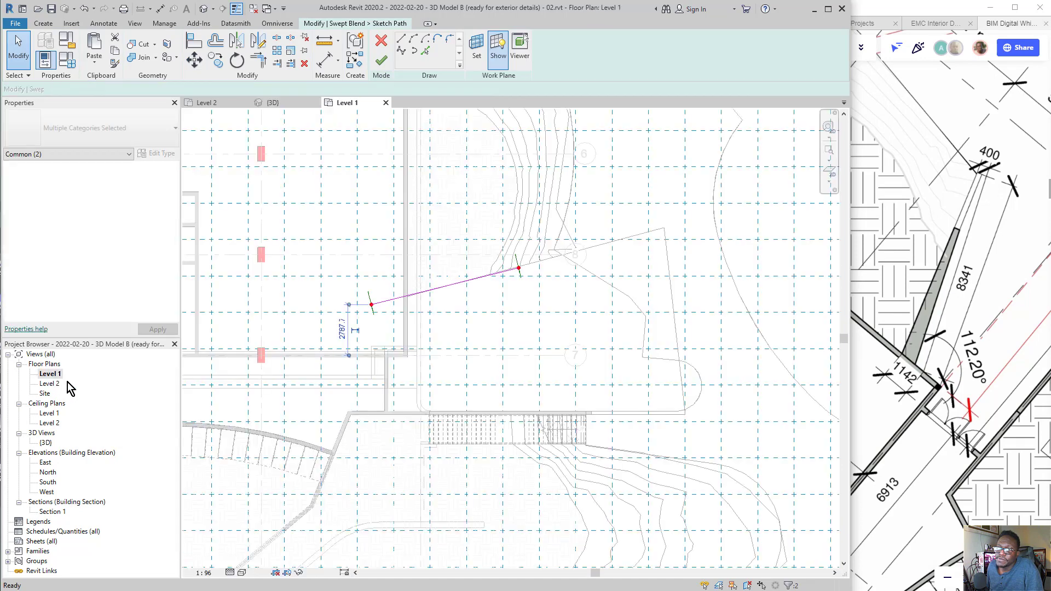
{"action": "scroll", "coordinate": [417, 265], "scroll_direction": "down", "scroll_amount": 2}
{"action": "scroll", "coordinate": [413, 318], "scroll_direction": "up", "scroll_amount": 2}
{"action": "left_click_drag", "start_coordinate": [381, 261], "coordinate": [640, 413]}
{"action": "scroll", "coordinate": [441, 375], "scroll_direction": "up", "scroll_amount": 2}
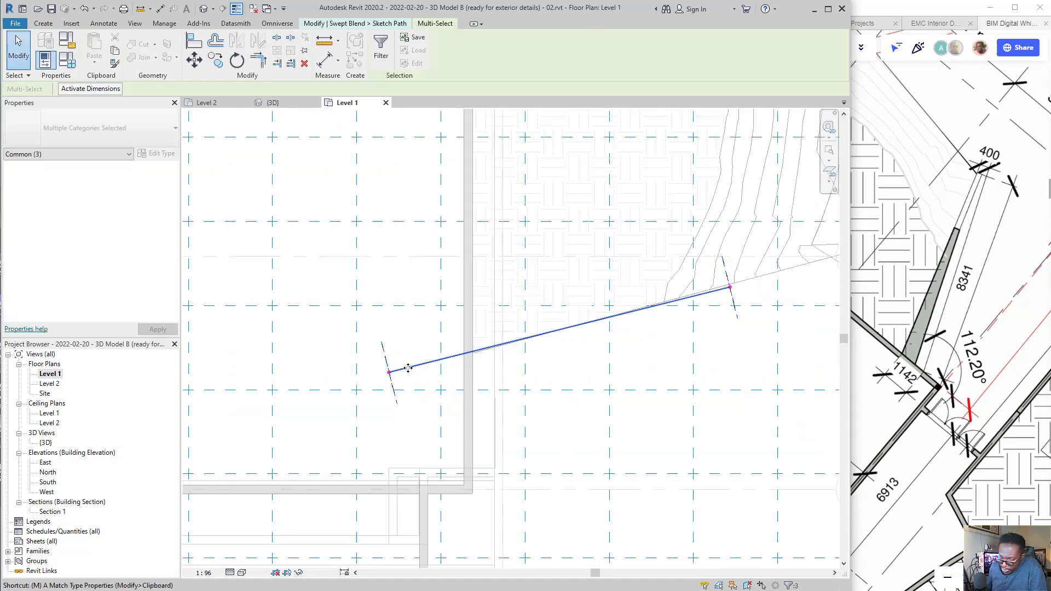
{"action": "key", "text": "v"}
{"action": "left_click", "coordinate": [389, 373]}
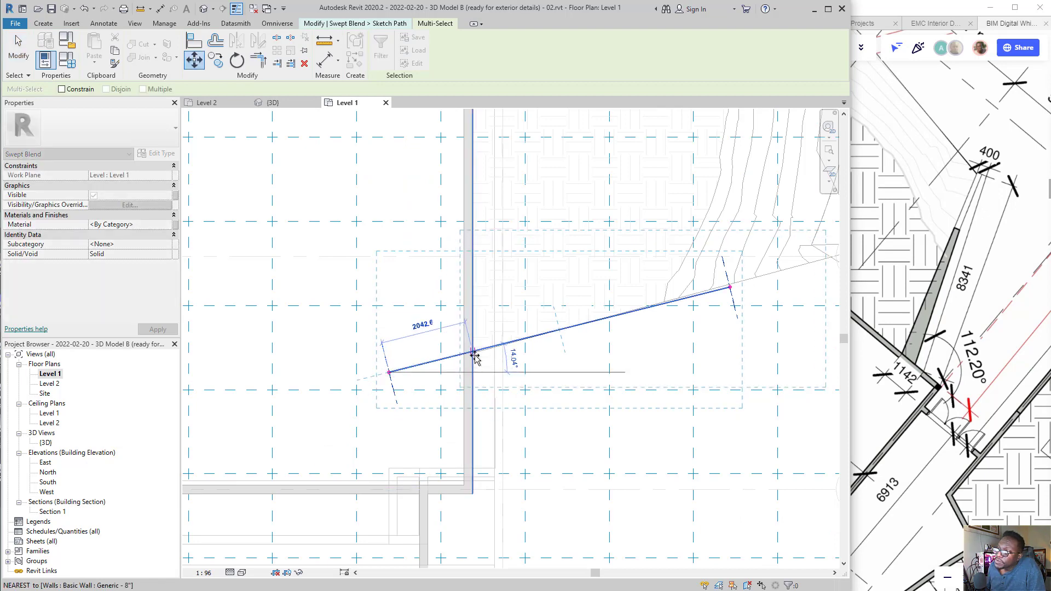
{"action": "left_click", "coordinate": [473, 352]}
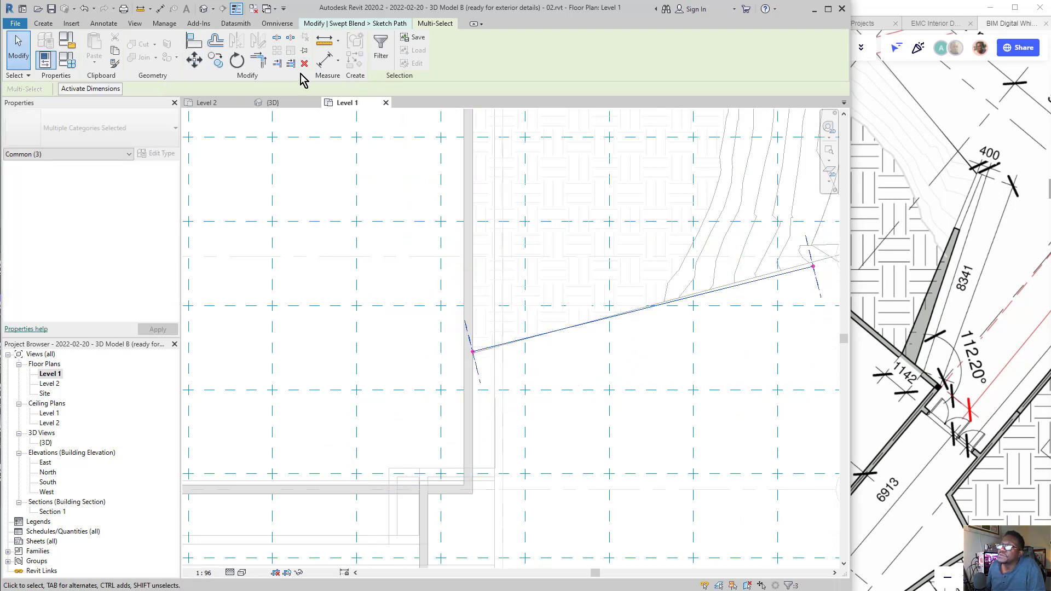
Finish the path sketch, the swept blend, and the in-place wall model
{"action": "scroll", "coordinate": [516, 133], "scroll_direction": "down", "scroll_amount": 1}
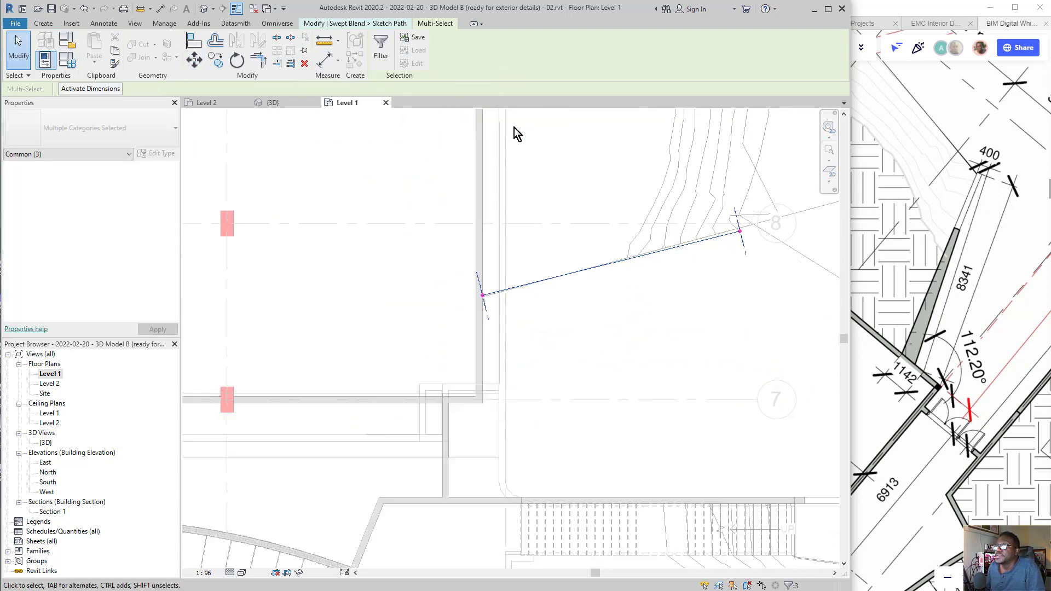
{"action": "scroll", "coordinate": [521, 286], "scroll_direction": "down", "scroll_amount": 1}
{"action": "scroll", "coordinate": [557, 268], "scroll_direction": "down", "scroll_amount": 1}
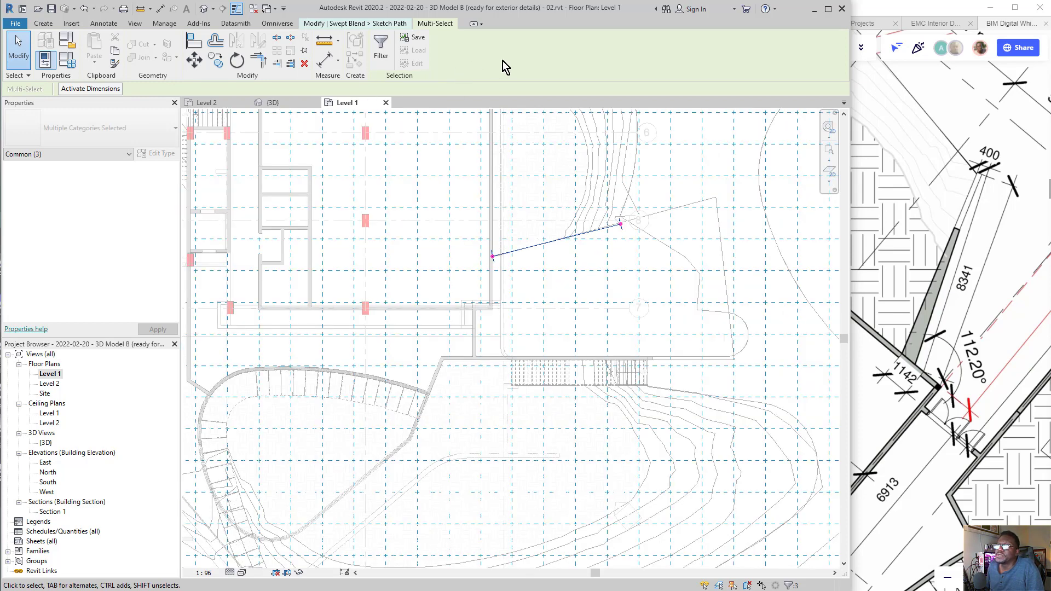
{"action": "left_click", "coordinate": [411, 24]}
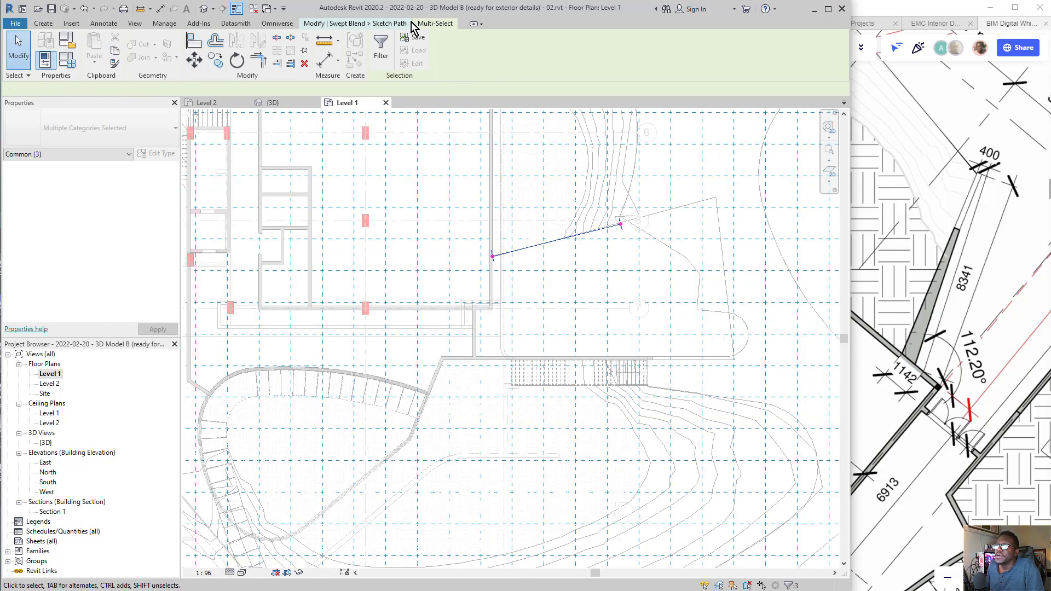
{"action": "left_click", "coordinate": [381, 61]}
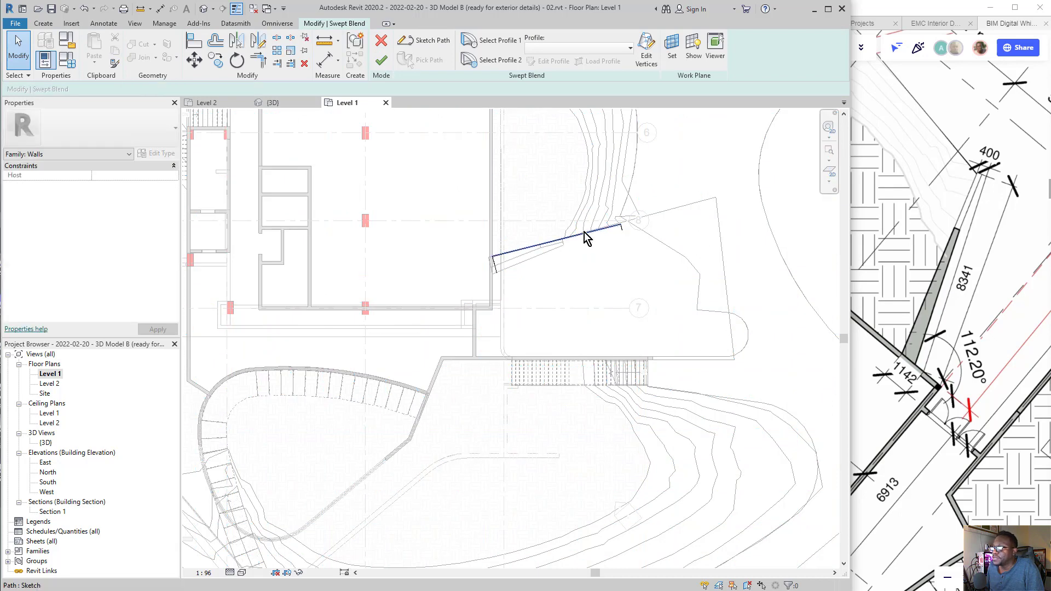
{"action": "left_click", "coordinate": [382, 61]}
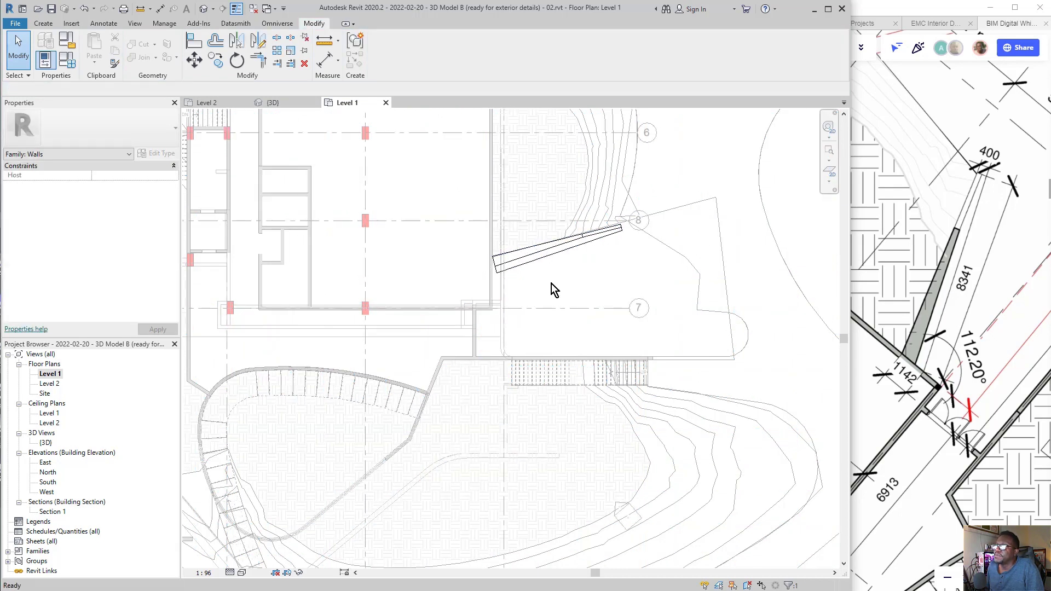
{"action": "left_click", "coordinate": [568, 49]}
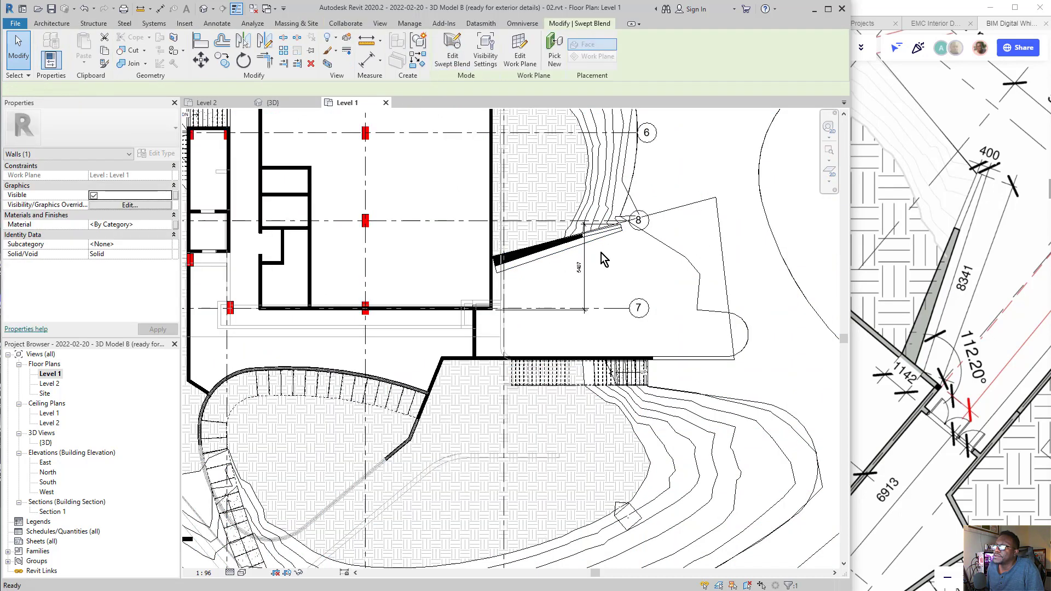
Examine the retaining wall and its meeting with the building wall in the 3D view from the stair side
{"action": "left_click", "coordinate": [269, 102]}
{"action": "scroll", "coordinate": [481, 360], "scroll_direction": "down", "scroll_amount": 5}
{"action": "mouse_move", "coordinate": [480, 359]}
{"action": "middle_mouse_down", "text": "shift"}
{"action": "mouse_move", "coordinate": [564, 421]}
{"action": "mouse_move", "coordinate": [537, 455]}
{"action": "mouse_move", "coordinate": [502, 331]}
{"action": "middle_mouse_up", "text": "shift"}
{"action": "mouse_move", "coordinate": [555, 451]}
{"action": "middle_mouse_down", "text": "shift"}
{"action": "mouse_move", "coordinate": [581, 431]}
{"action": "mouse_move", "coordinate": [538, 416]}
{"action": "middle_mouse_up", "text": "shift"}
{"action": "scroll", "coordinate": [538, 418], "scroll_direction": "up", "scroll_amount": 3}
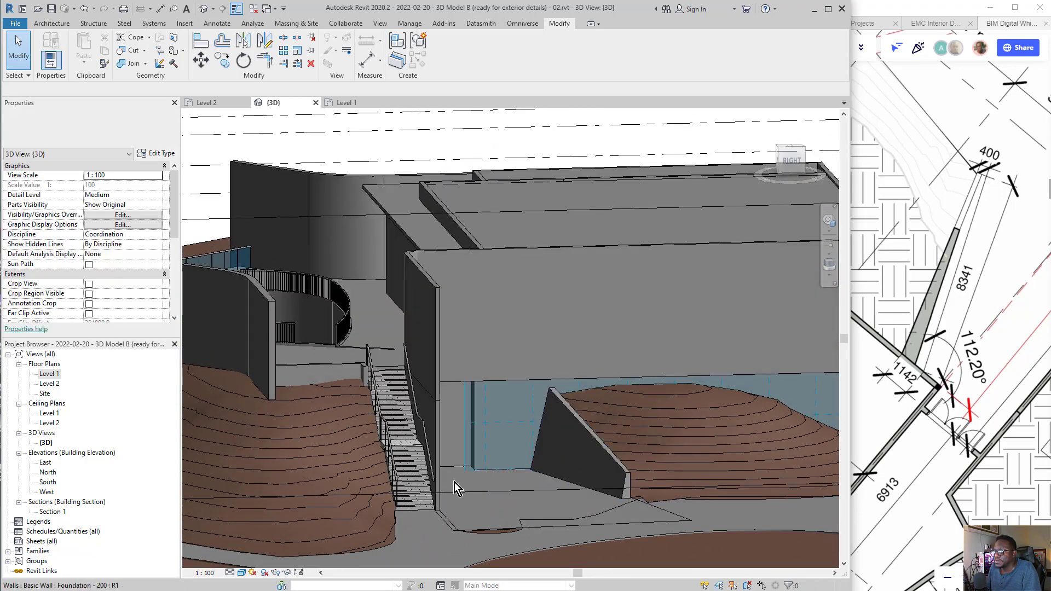
{"action": "mouse_move", "coordinate": [454, 482]}
{"action": "middle_mouse_down", "text": "shift"}
{"action": "mouse_move", "coordinate": [514, 426]}
{"action": "mouse_move", "coordinate": [574, 508]}
{"action": "mouse_move", "coordinate": [655, 530]}
{"action": "mouse_move", "coordinate": [510, 357]}
{"action": "mouse_move", "coordinate": [570, 402]}
{"action": "middle_mouse_up", "text": "shift"}
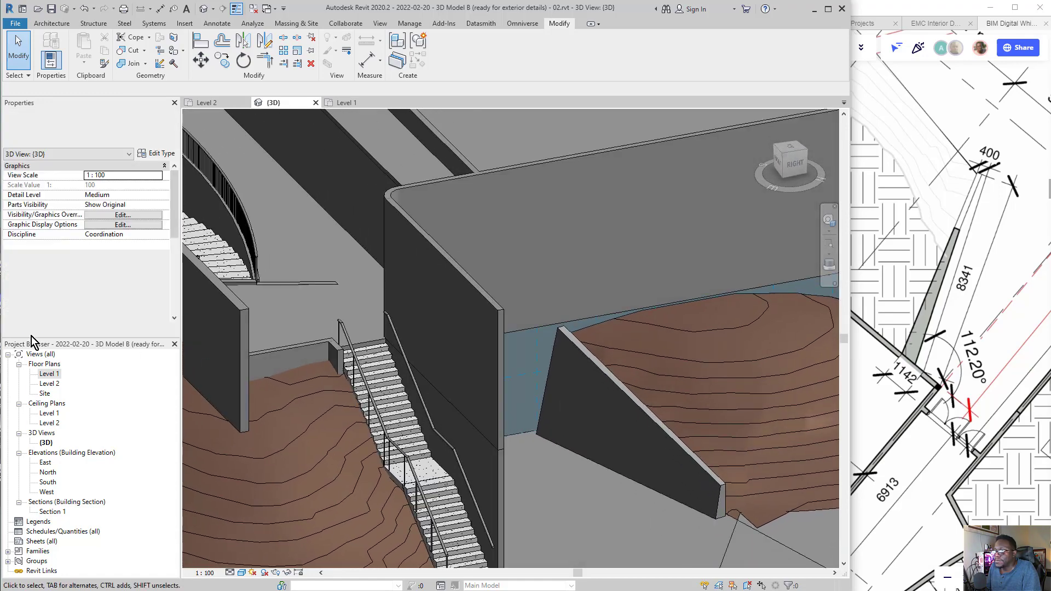
In the Level 1 floor plan, select the retaining wall and nudge its inner end into the building wall's thickness
{"action": "left_click", "coordinate": [50, 374]}
{"action": "double_click", "coordinate": [50, 374]}
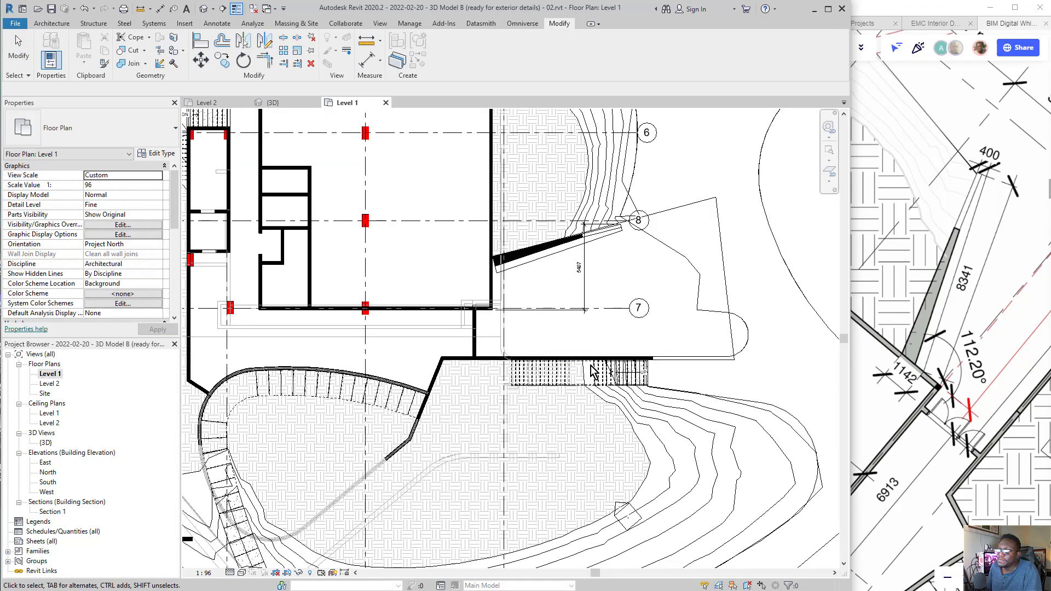
{"action": "scroll", "coordinate": [515, 307], "scroll_direction": "down", "scroll_amount": 2}
{"action": "scroll", "coordinate": [517, 306], "scroll_direction": "up", "scroll_amount": 6}
{"action": "scroll", "coordinate": [516, 306], "scroll_direction": "up", "scroll_amount": 2}
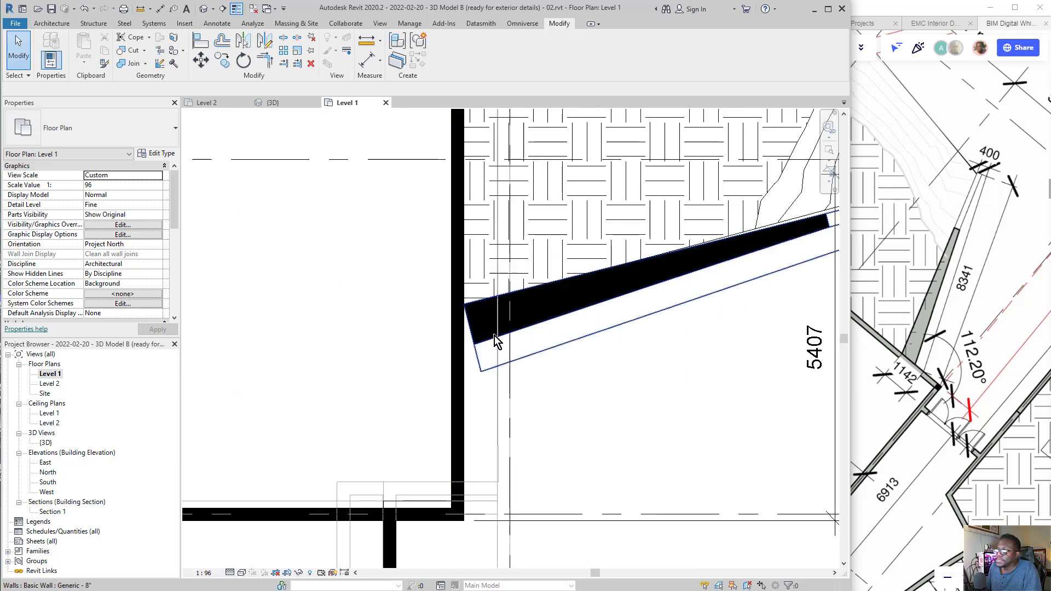
{"action": "scroll", "coordinate": [482, 343], "scroll_direction": "down", "scroll_amount": 1}
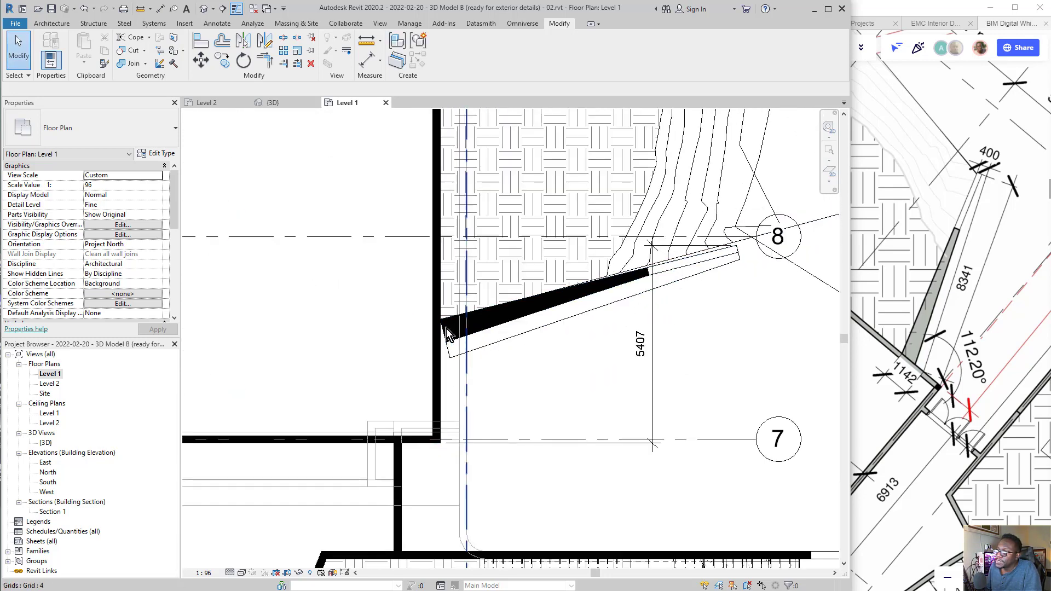
{"action": "scroll", "coordinate": [444, 346], "scroll_direction": "up", "scroll_amount": 2}
{"action": "left_click", "coordinate": [446, 351]}
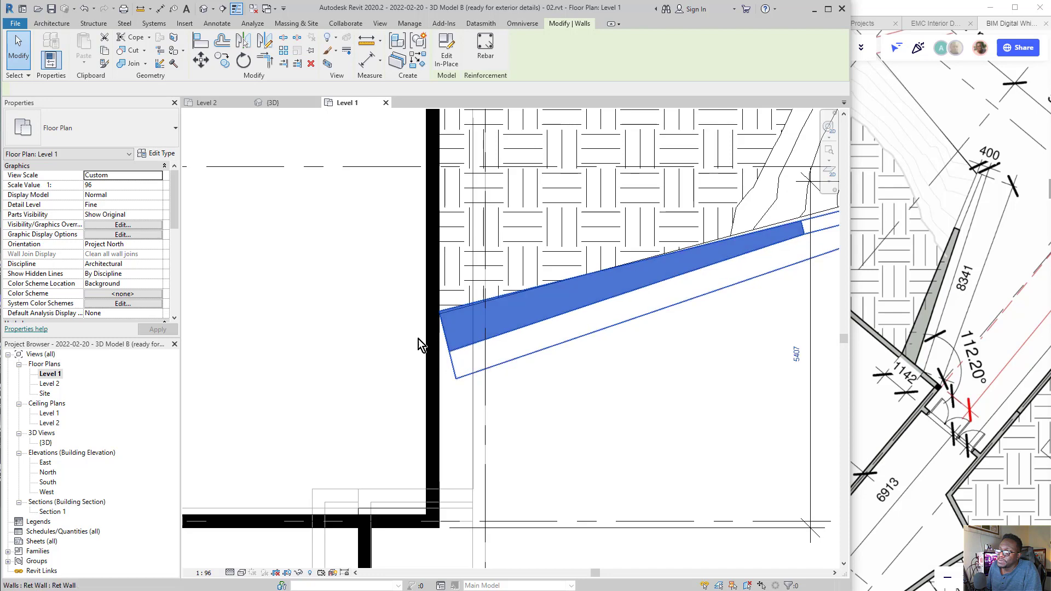
{"action": "scroll", "coordinate": [340, 360], "scroll_direction": "down", "scroll_amount": 1}
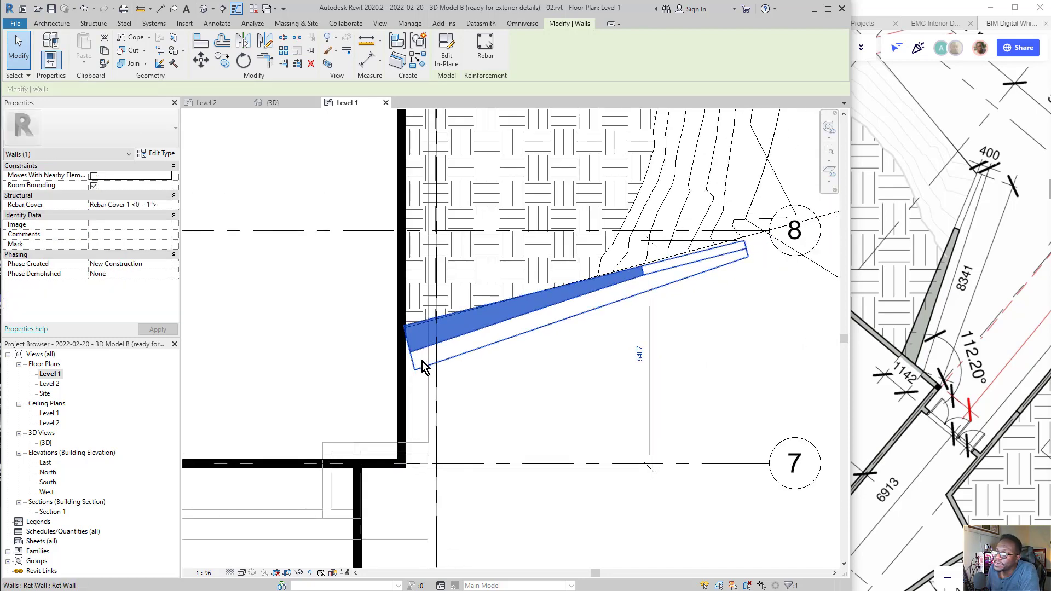
{"action": "scroll", "coordinate": [413, 350], "scroll_direction": "up", "scroll_amount": 1}
{"action": "scroll", "coordinate": [413, 351], "scroll_direction": "up", "scroll_amount": 1}
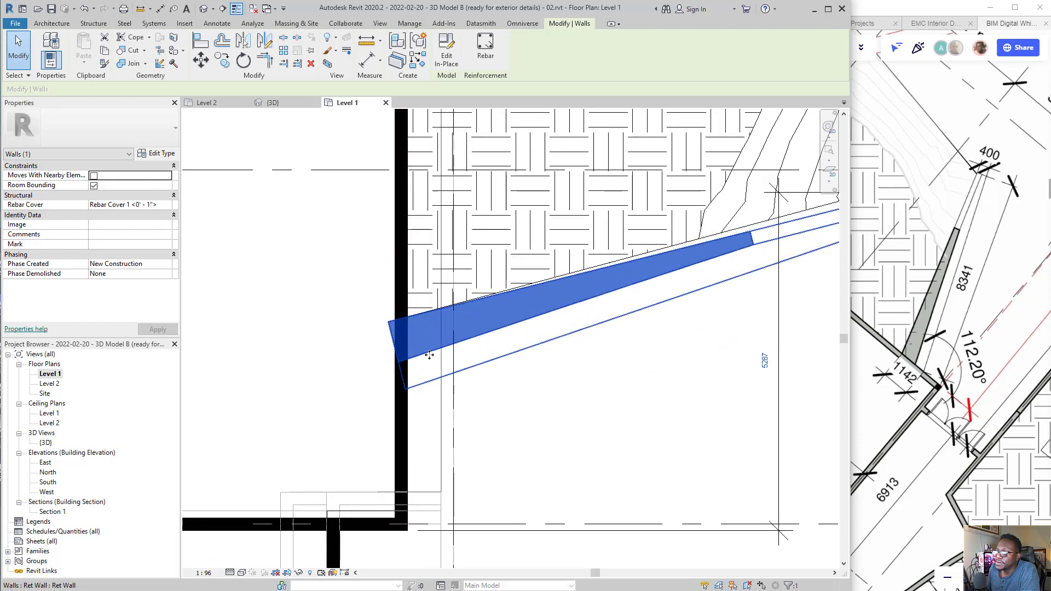
{"action": "scroll", "coordinate": [355, 361], "scroll_direction": "down", "scroll_amount": 1}
Fine-tune the retaining wall's position with small nudges toward the terrain edge, keeping its inner end embedded in the building wall
{"action": "key", "text": "Down"}
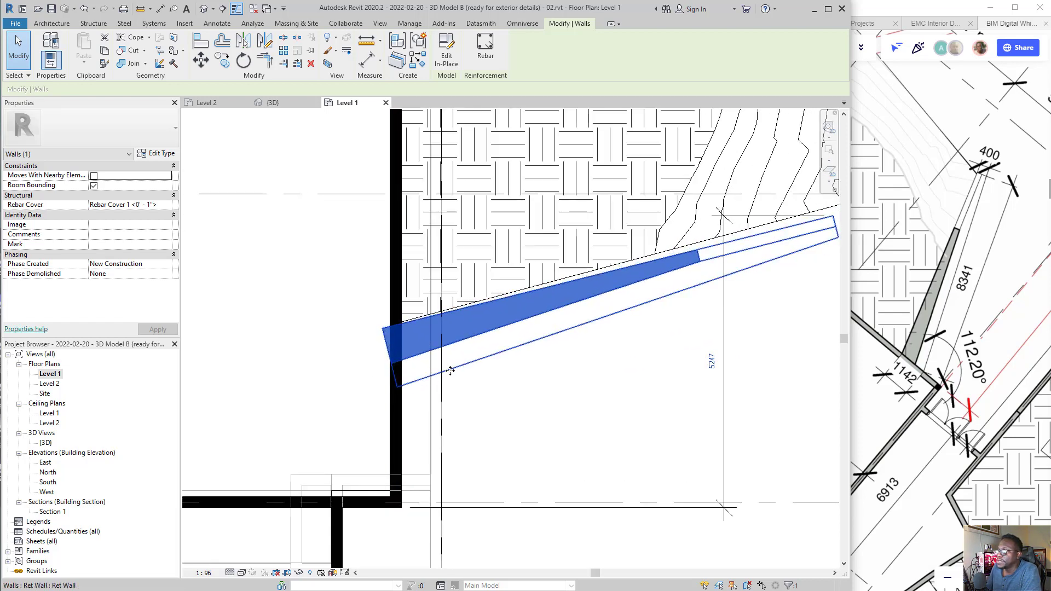
{"action": "key", "text": "Up"}
{"action": "key", "text": "Up"}
{"action": "key", "text": "Up"}
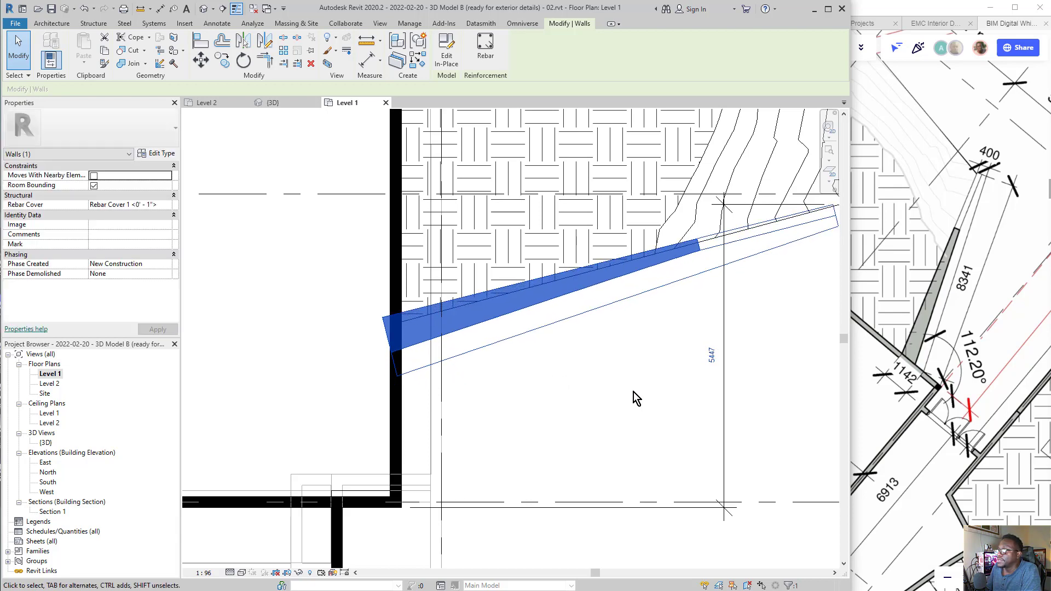
{"action": "key", "text": "Left"}
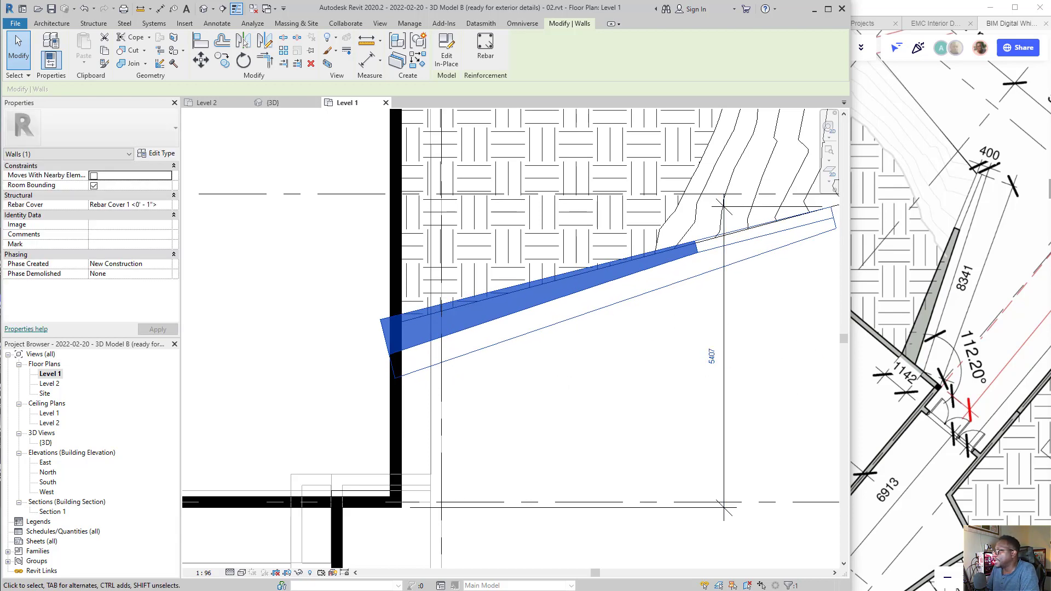
{"action": "scroll", "coordinate": [544, 403], "scroll_direction": "down", "scroll_amount": 1}
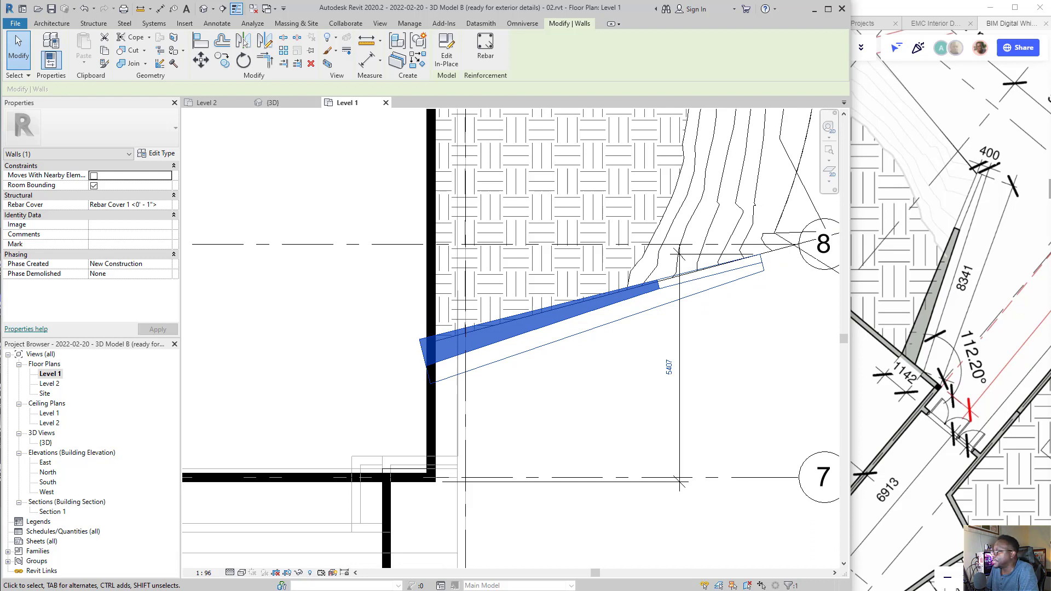
Check the retaining wall in the building elevations, ending with a close view of the East elevation
{"action": "left_click", "coordinate": [52, 383]}
{"action": "left_click", "coordinate": [48, 472]}
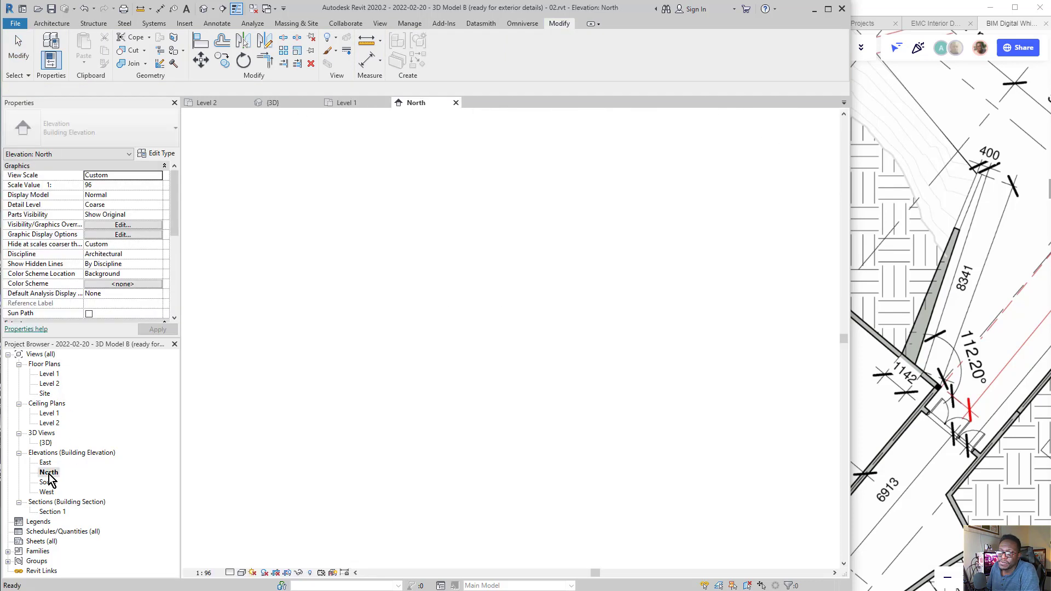
{"action": "left_click", "coordinate": [48, 483]}
{"action": "double_click", "coordinate": [47, 483]}
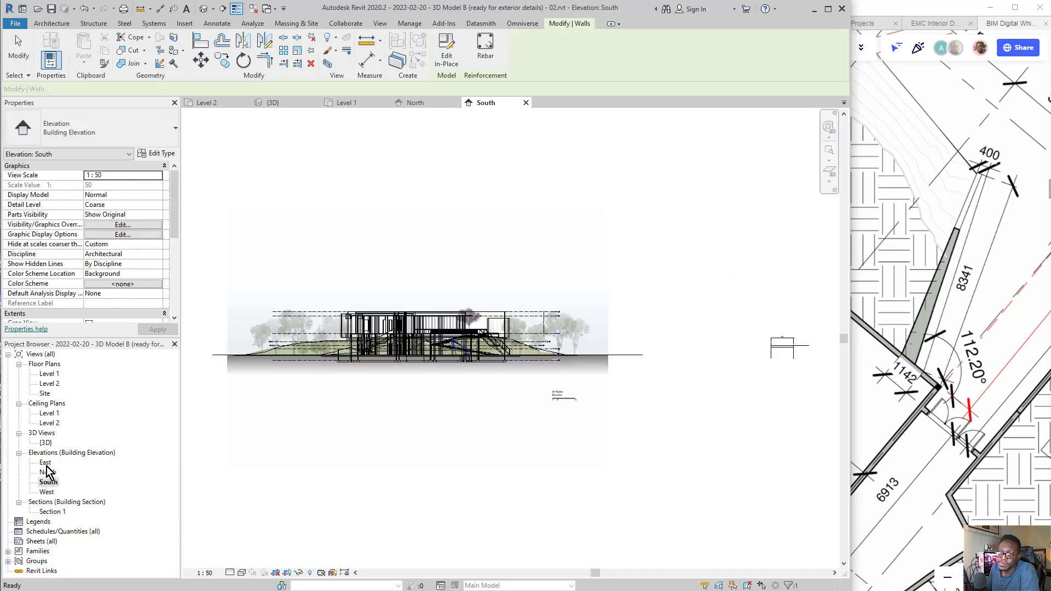
{"action": "left_click", "coordinate": [48, 463]}
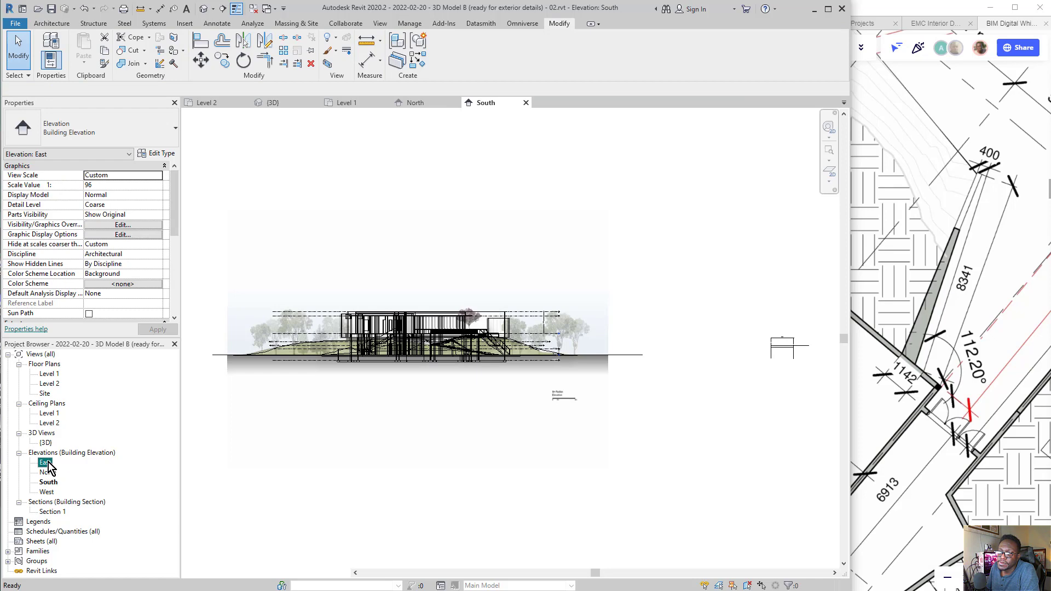
{"action": "double_click", "coordinate": [48, 462]}
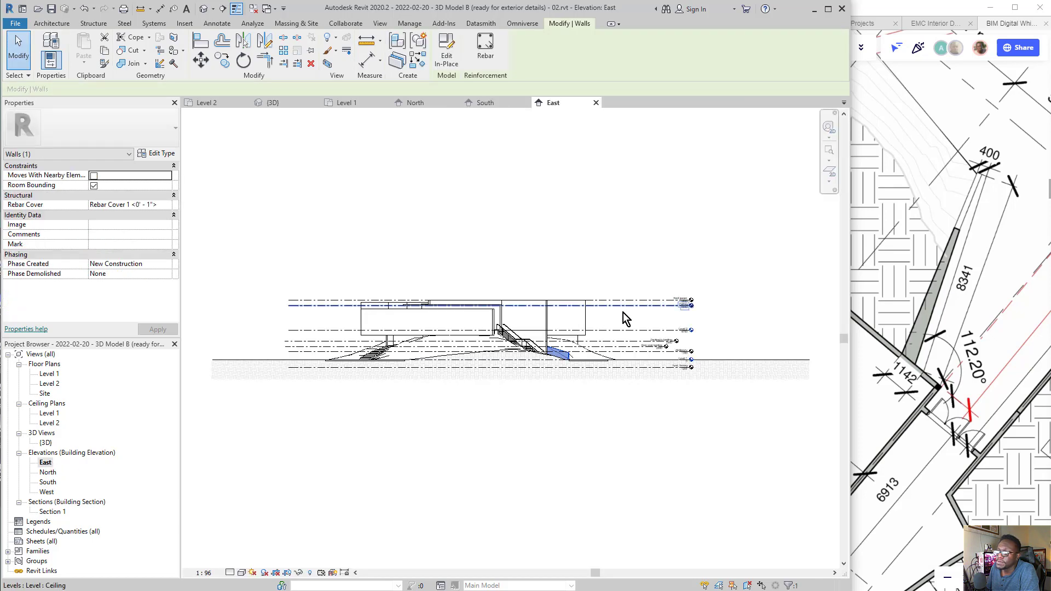
{"action": "scroll", "coordinate": [565, 346], "scroll_direction": "up", "scroll_amount": 5}
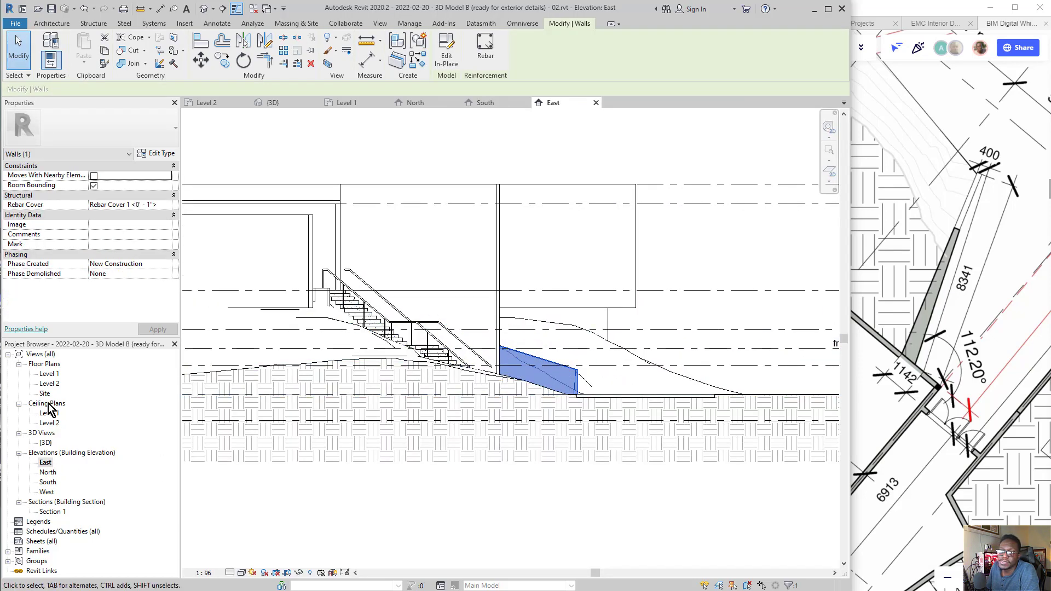
In the Level 1 floor plan, reposition the retaining wall by setting the dimension between its outer end and the building's grid 7 wall to 4482
{"action": "double_click", "coordinate": [48, 373]}
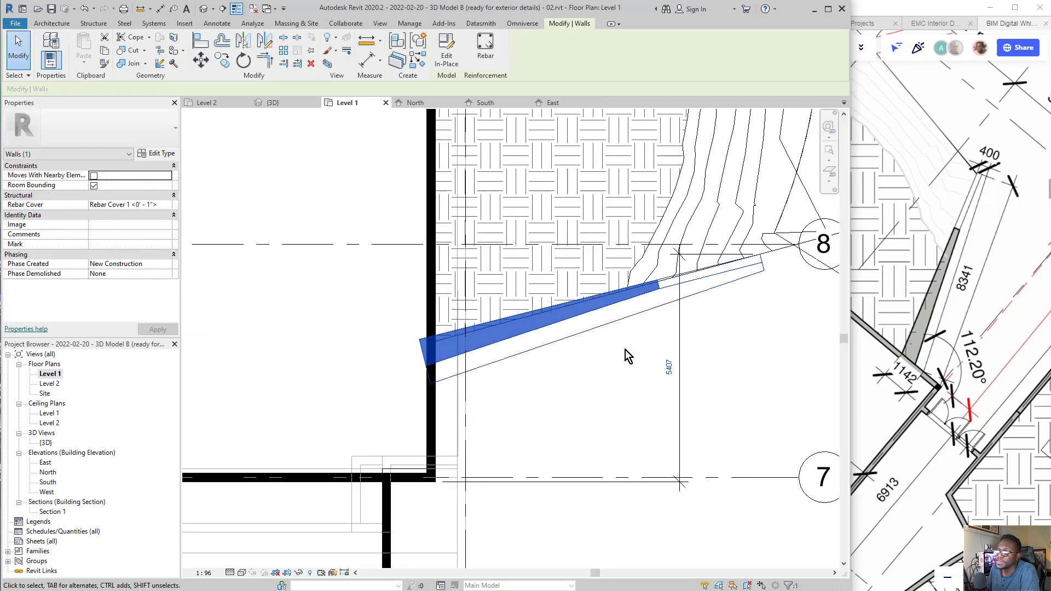
{"action": "scroll", "coordinate": [570, 356], "scroll_direction": "down", "scroll_amount": 8}
{"action": "key", "text": "Escape"}
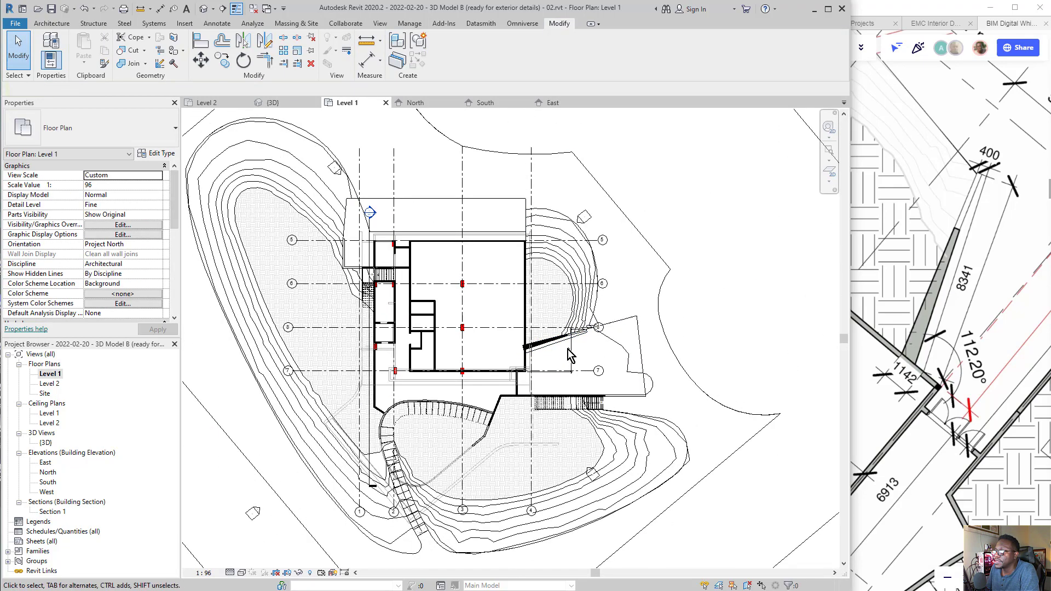
{"action": "scroll", "coordinate": [570, 355], "scroll_direction": "up", "scroll_amount": 4}
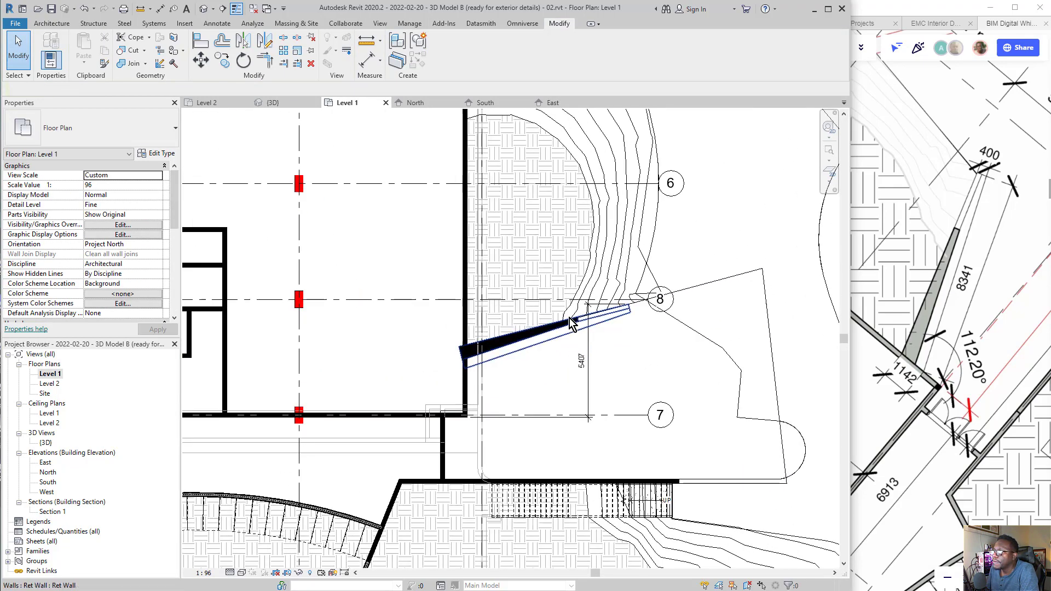
{"action": "scroll", "coordinate": [571, 324], "scroll_direction": "up", "scroll_amount": 5}
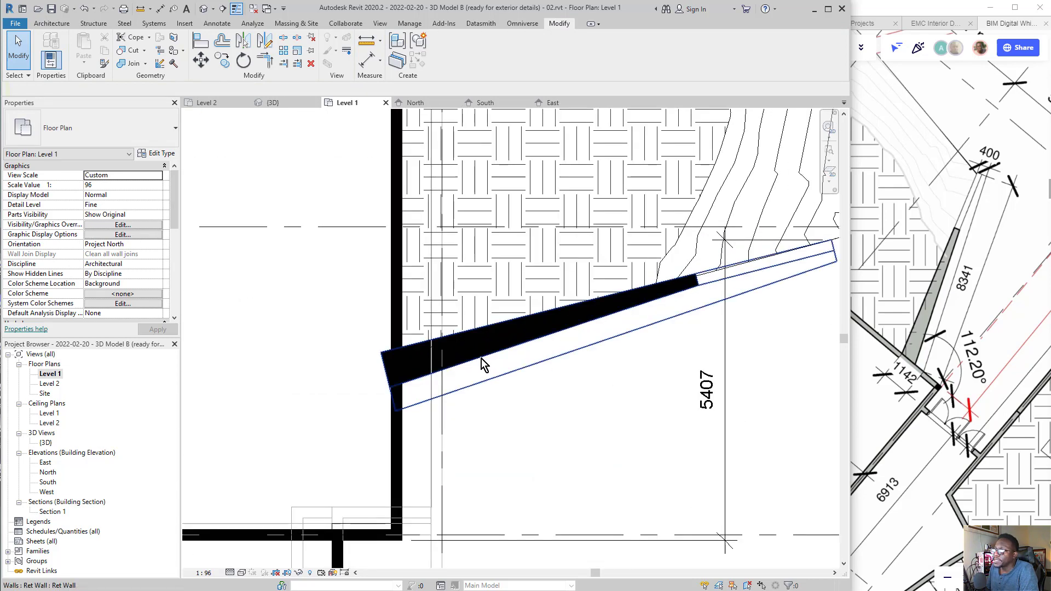
{"action": "scroll", "coordinate": [484, 364], "scroll_direction": "down", "scroll_amount": 4}
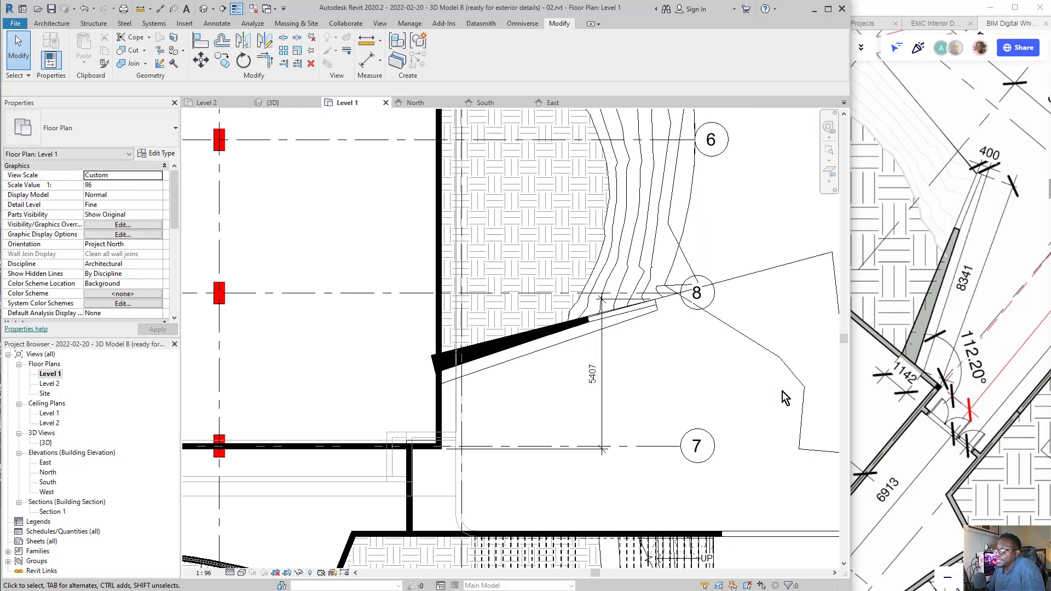
{"action": "scroll", "coordinate": [661, 320], "scroll_direction": "up", "scroll_amount": 3}
{"action": "left_click", "coordinate": [649, 286]}
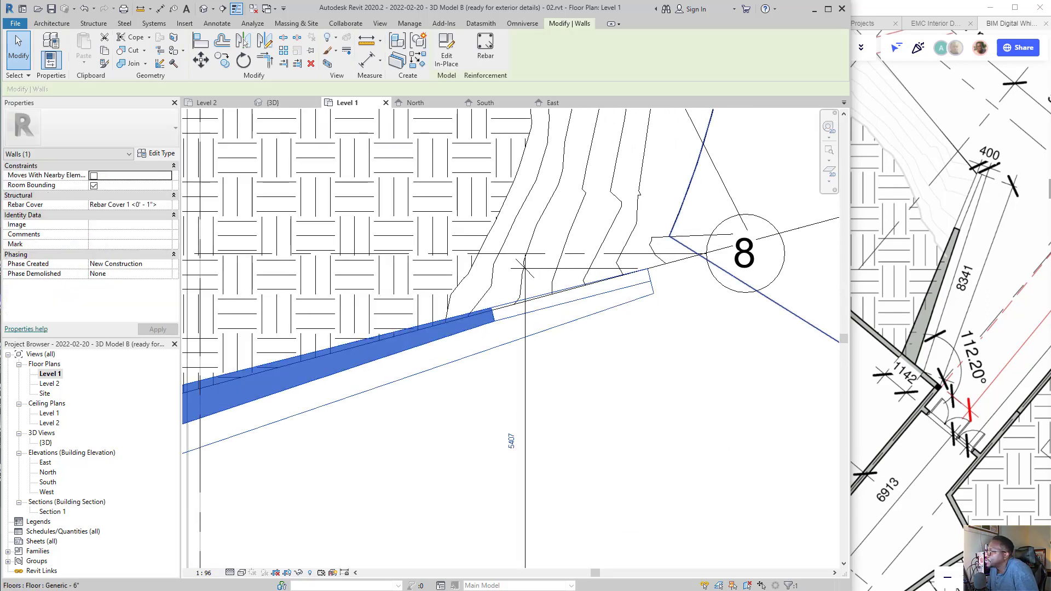
{"action": "left_click", "coordinate": [514, 443]}
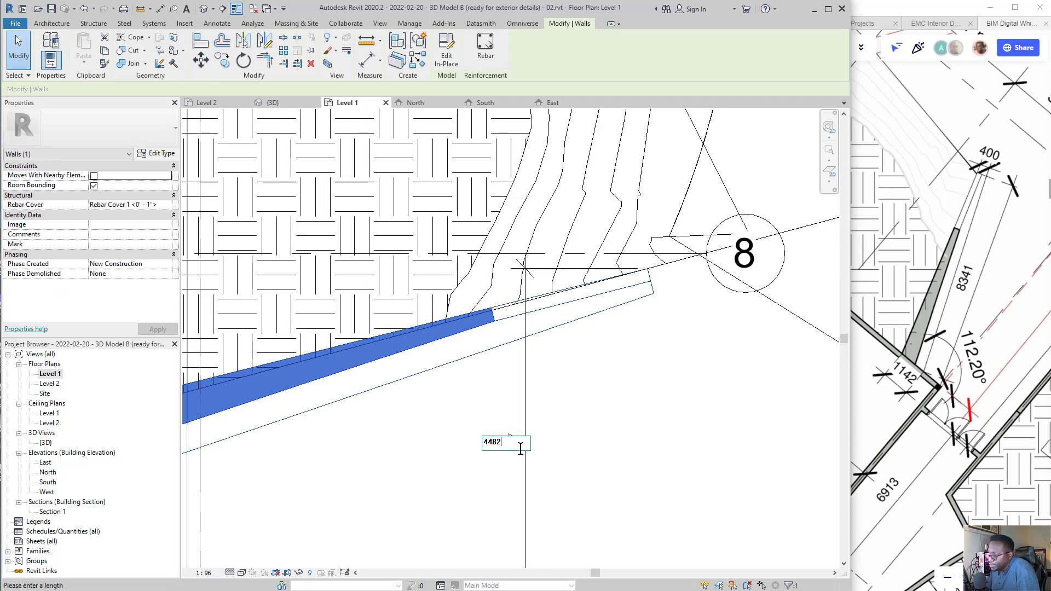
{"action": "type", "text": "4482"}
{"action": "key", "text": "Return"}
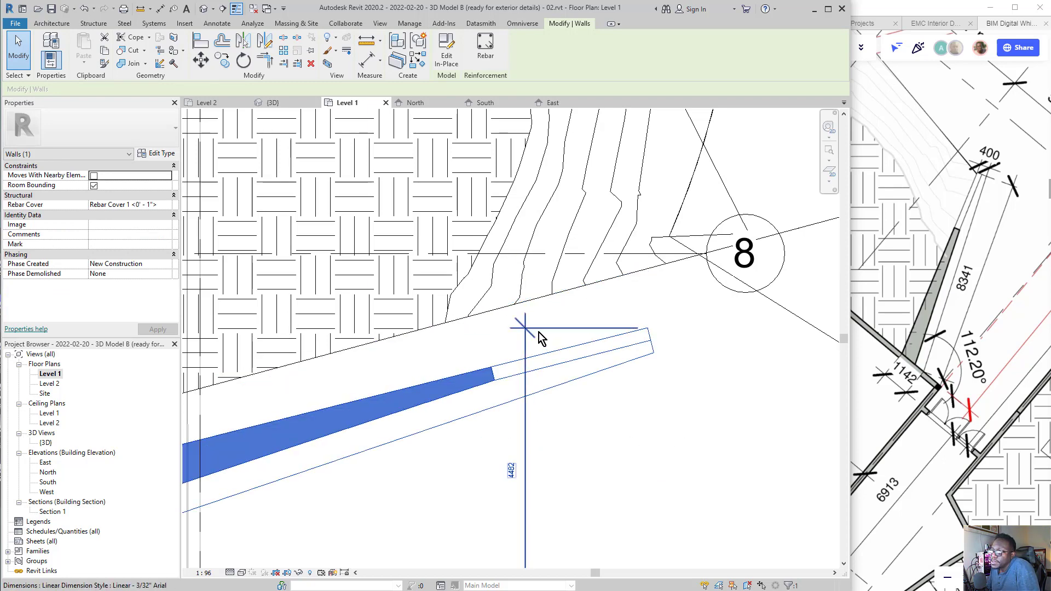
Compare the repositioned retaining wall's 4482 dimension with the retaining wall elevation on the reference board
{"action": "scroll", "coordinate": [539, 335], "scroll_direction": "down", "scroll_amount": 3}
{"action": "scroll", "coordinate": [423, 411], "scroll_direction": "up", "scroll_amount": 1}
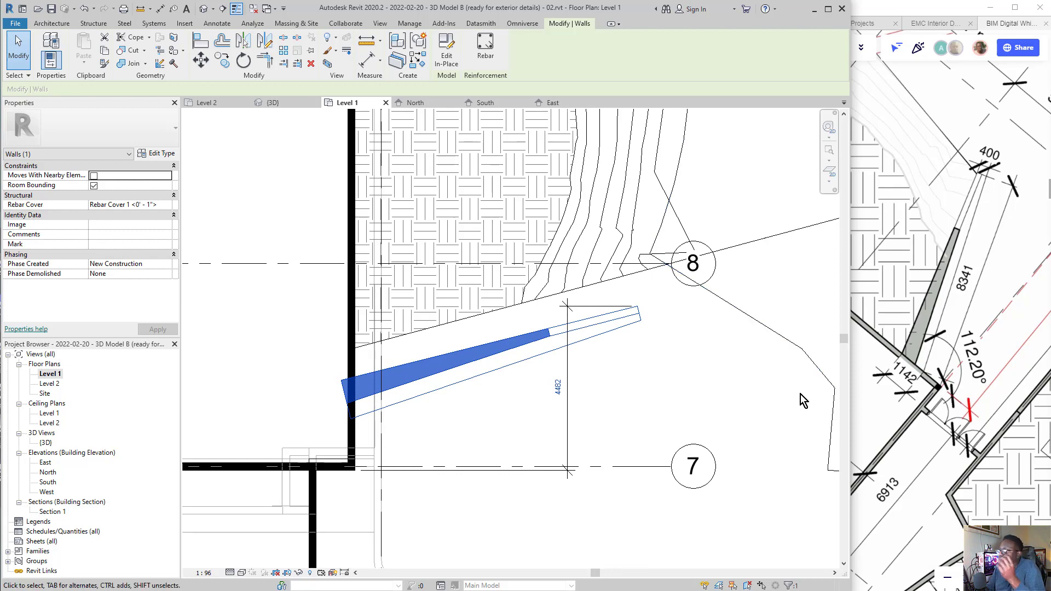
{"action": "scroll", "coordinate": [931, 326], "scroll_direction": "down", "scroll_amount": 5}
{"action": "scroll", "coordinate": [930, 326], "scroll_direction": "down", "scroll_amount": 2}
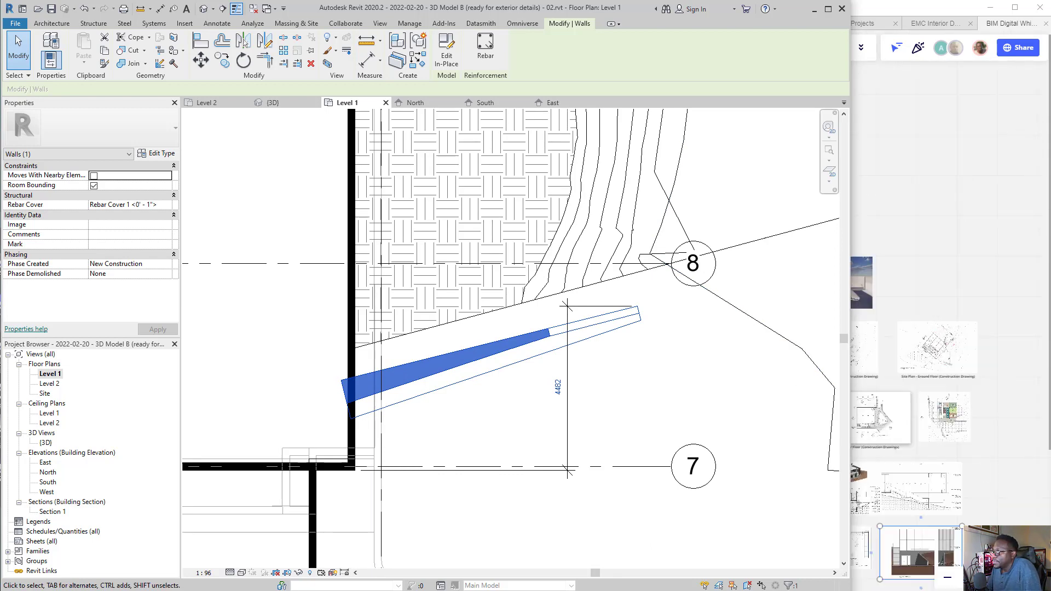
{"action": "left_click", "coordinate": [947, 500]}
{"action": "scroll", "coordinate": [958, 493], "scroll_direction": "up", "scroll_amount": 6}
{"action": "scroll", "coordinate": [971, 462], "scroll_direction": "down", "scroll_amount": 3}
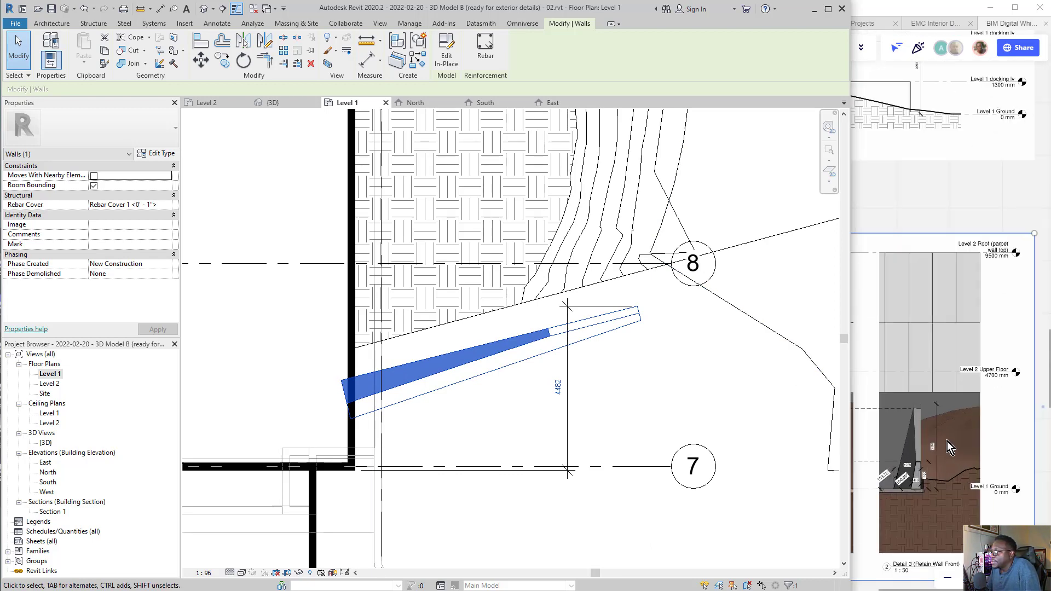
{"action": "scroll", "coordinate": [921, 428], "scroll_direction": "up", "scroll_amount": 6}
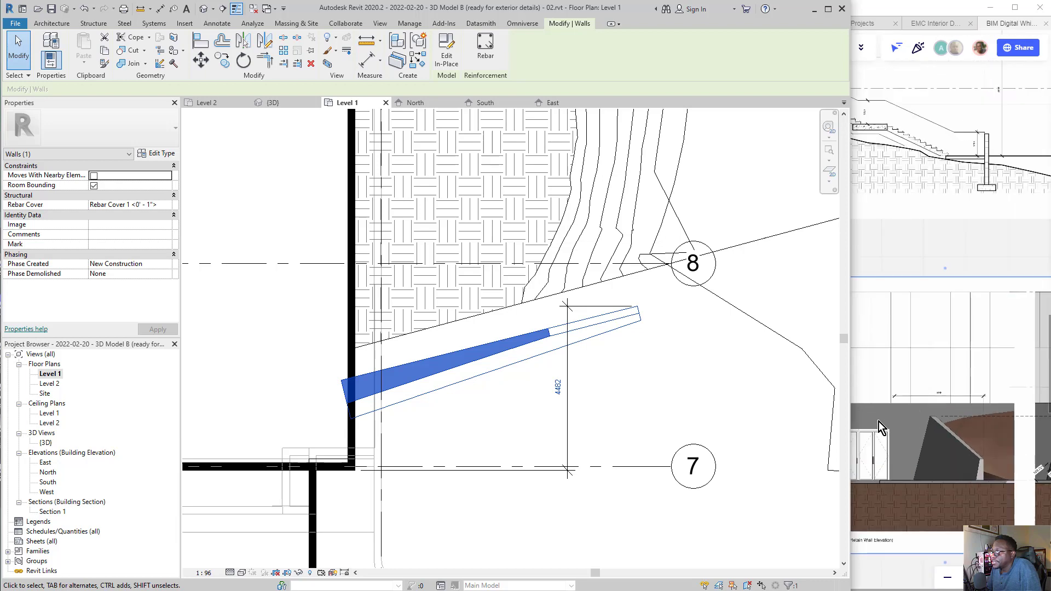
{"action": "scroll", "coordinate": [969, 406], "scroll_direction": "down", "scroll_amount": 1}
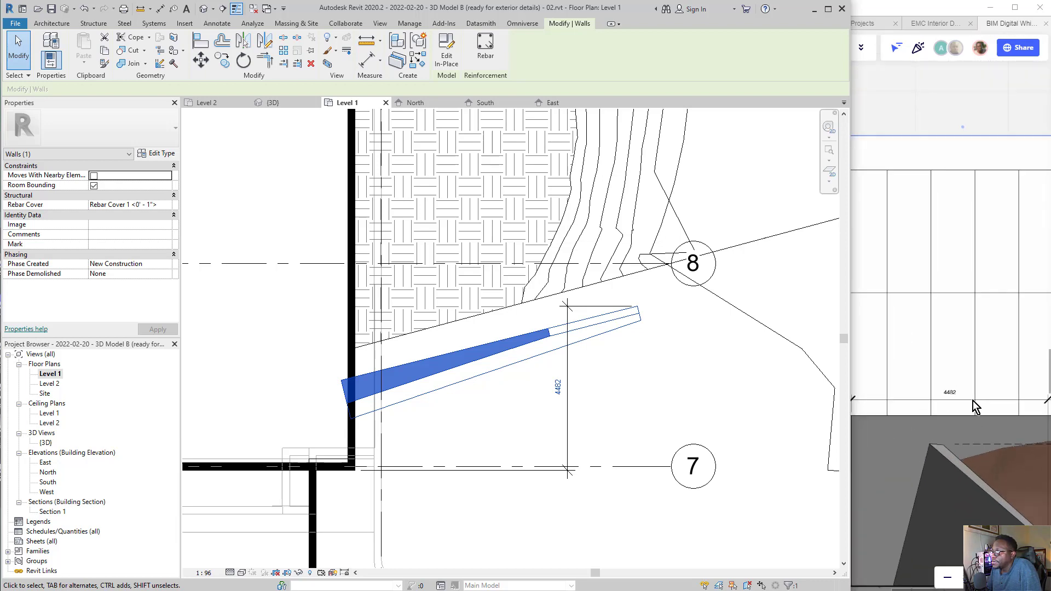
{"action": "key", "text": "p"}
{"action": "left_click_drag", "start_coordinate": [966, 379], "coordinate": [950, 375]}
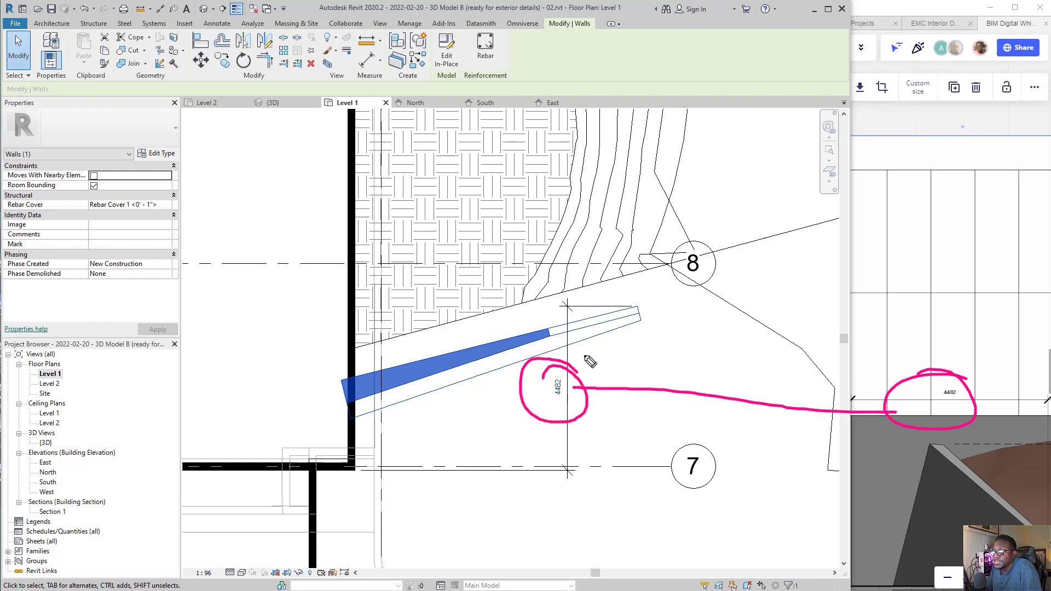
{"action": "key", "text": "ctrl+shift+5"}
{"action": "mouse_move", "coordinate": [591, 317]}
{"action": "left_mouse_down"}
{"action": "mouse_move", "coordinate": [583, 451]}
{"action": "mouse_move", "coordinate": [981, 401]}
{"action": "left_mouse_up"}
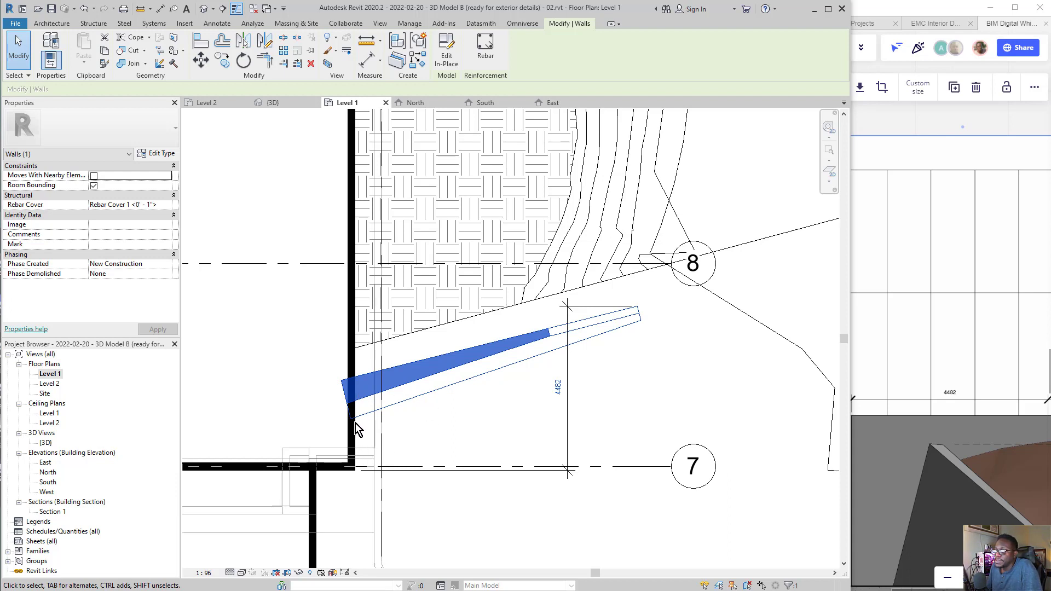
Return to the reference floor plan on the board and examine the retaining wall's 8341 length and 112.20° angle
{"action": "scroll", "coordinate": [1008, 311], "scroll_direction": "down", "scroll_amount": 5}
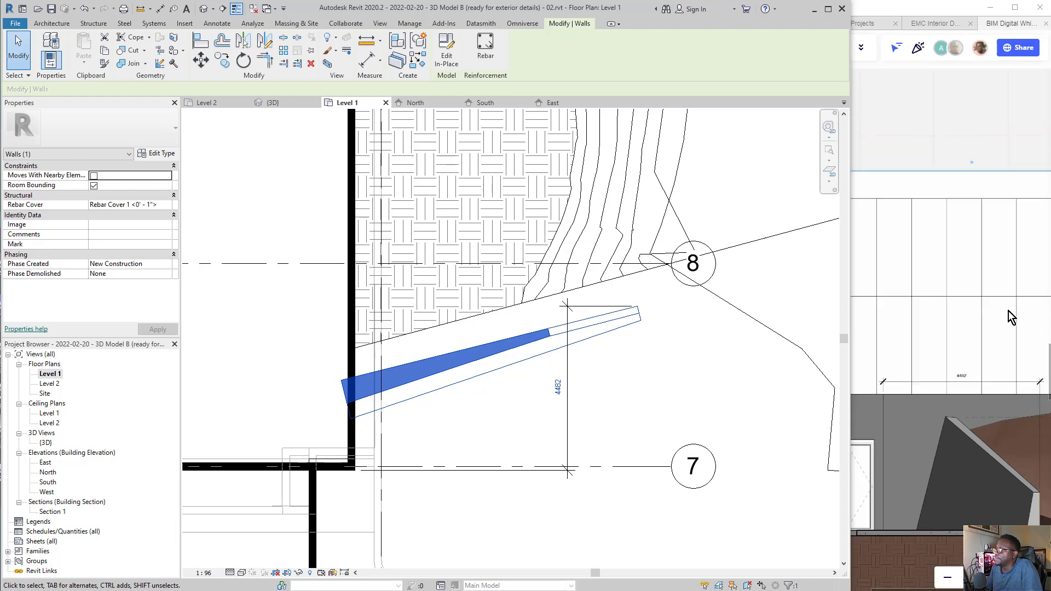
{"action": "scroll", "coordinate": [937, 404], "scroll_direction": "down", "scroll_amount": 5}
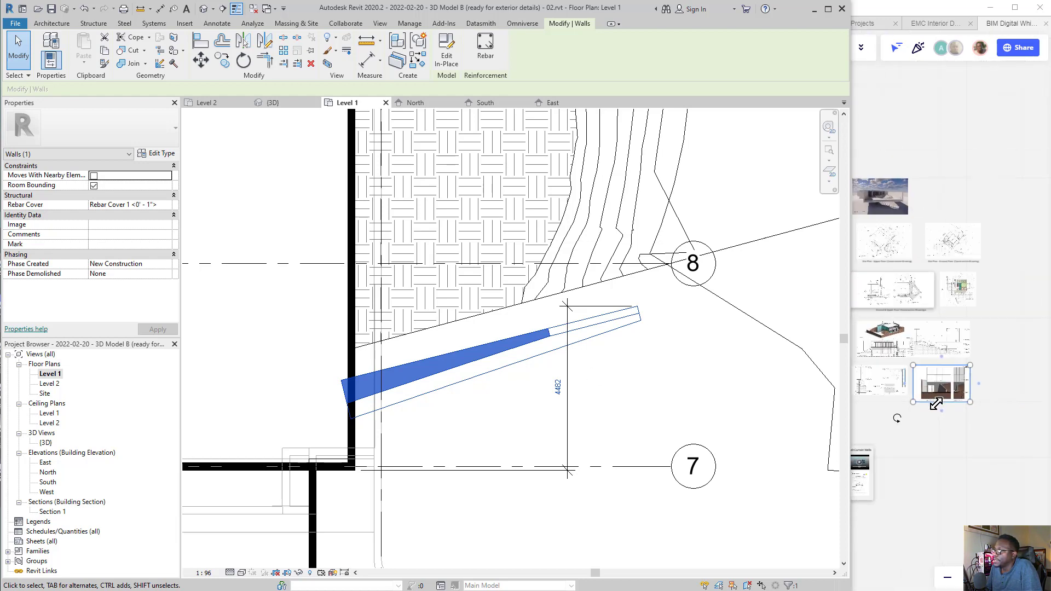
{"action": "scroll", "coordinate": [950, 298], "scroll_direction": "up", "scroll_amount": 5}
{"action": "scroll", "coordinate": [995, 234], "scroll_direction": "up", "scroll_amount": 10}
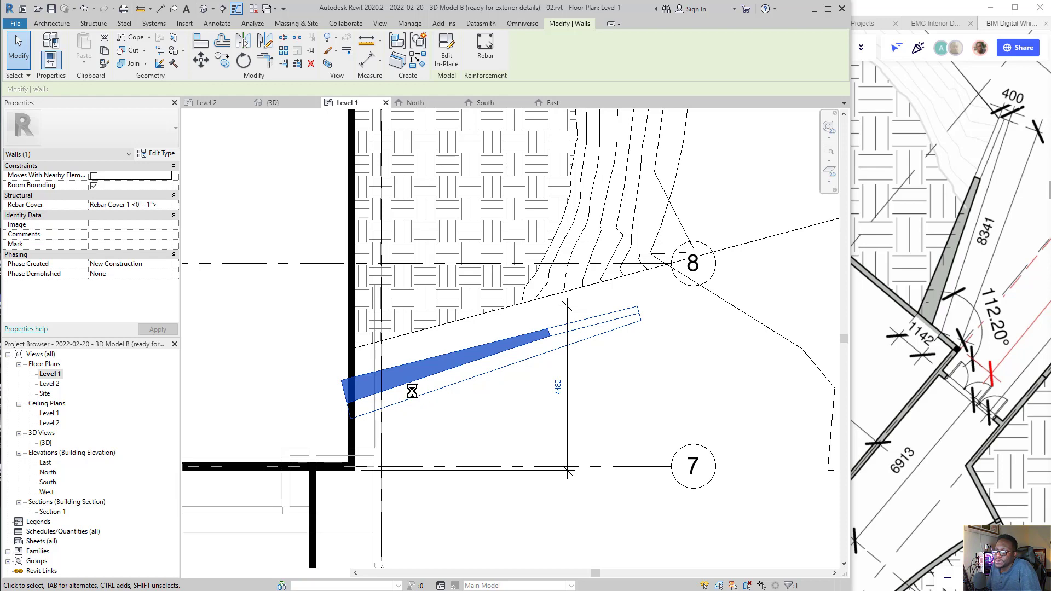
Select the tapered retaining wall at its inner end, where it crosses the building wall in the Level 1 plan
{"action": "key", "text": "Escape"}
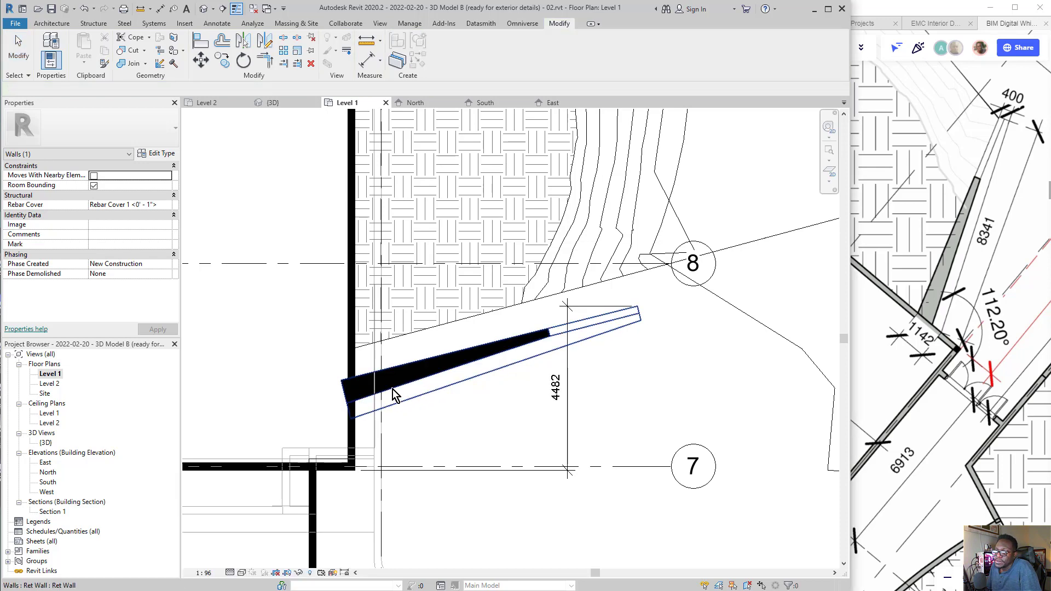
{"action": "scroll", "coordinate": [353, 411], "scroll_direction": "up", "scroll_amount": 5}
{"action": "scroll", "coordinate": [347, 410], "scroll_direction": "up", "scroll_amount": 2}
{"action": "left_click", "coordinate": [314, 382]}
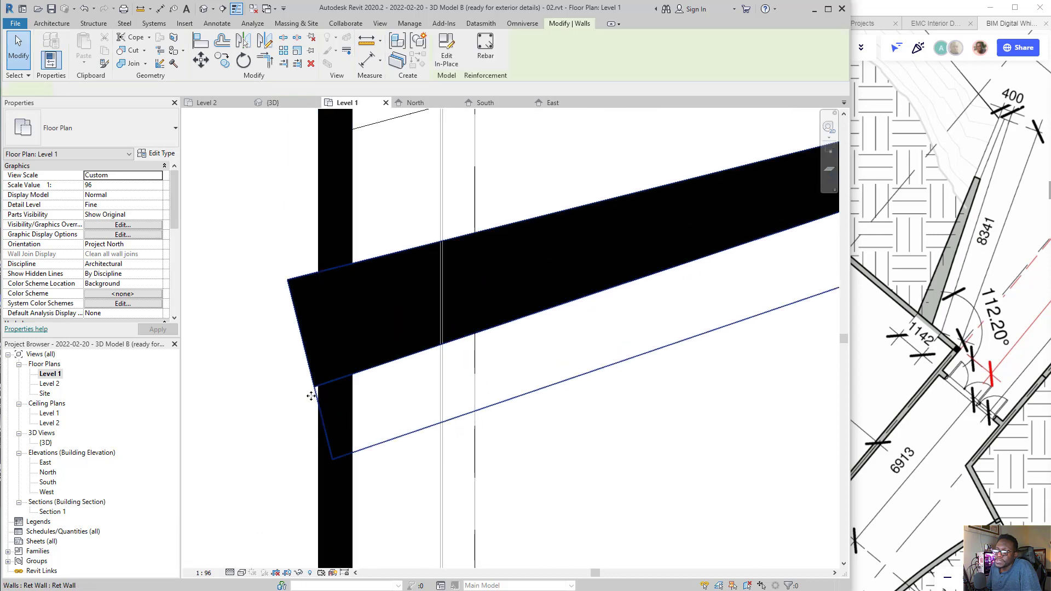
{"action": "right_click", "coordinate": [279, 400]}
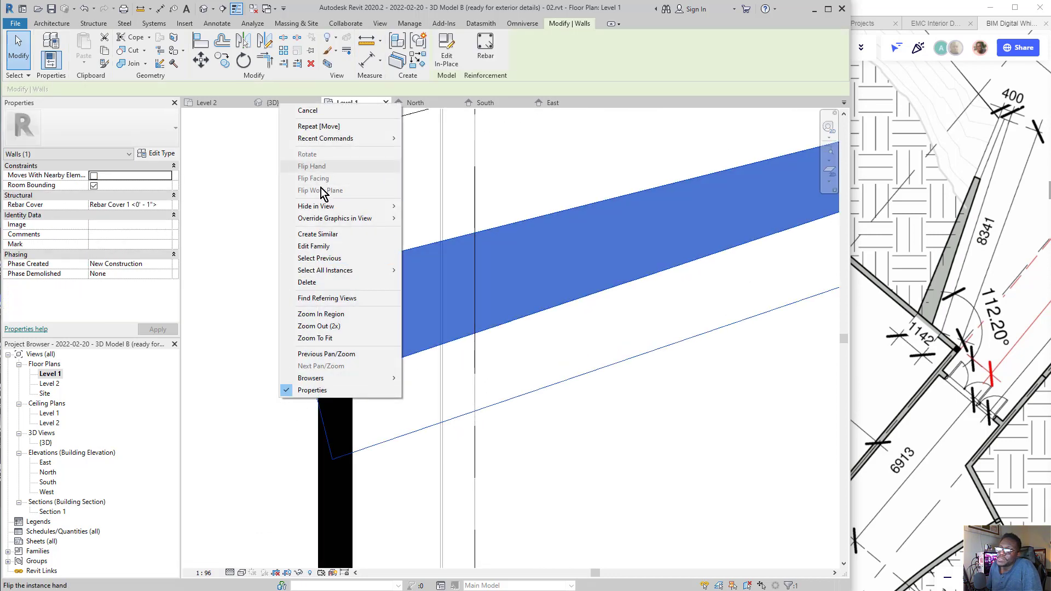
{"action": "key", "text": "Escape"}
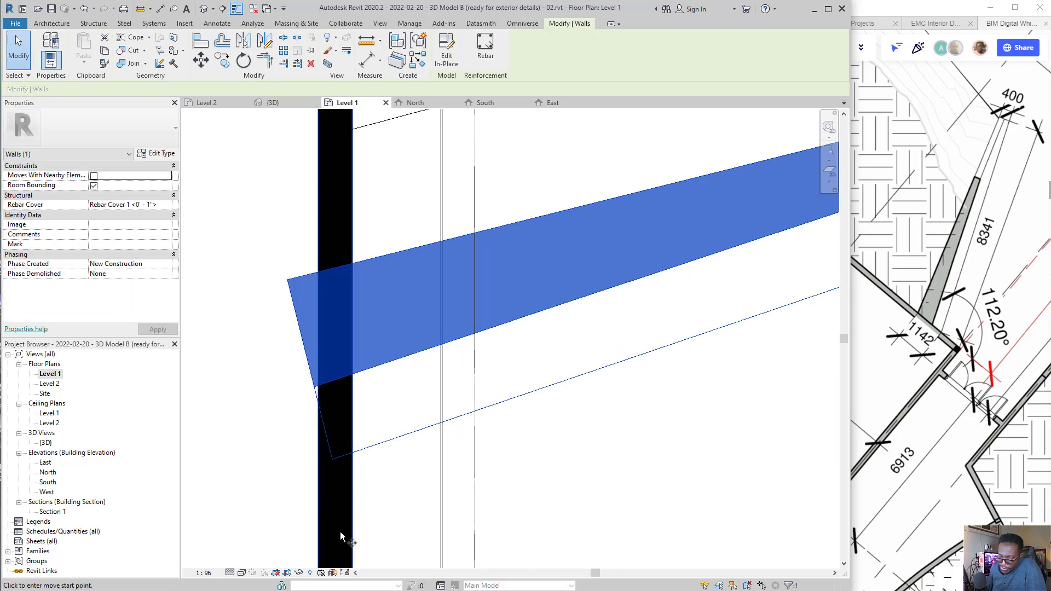
{"action": "key", "text": "v"}
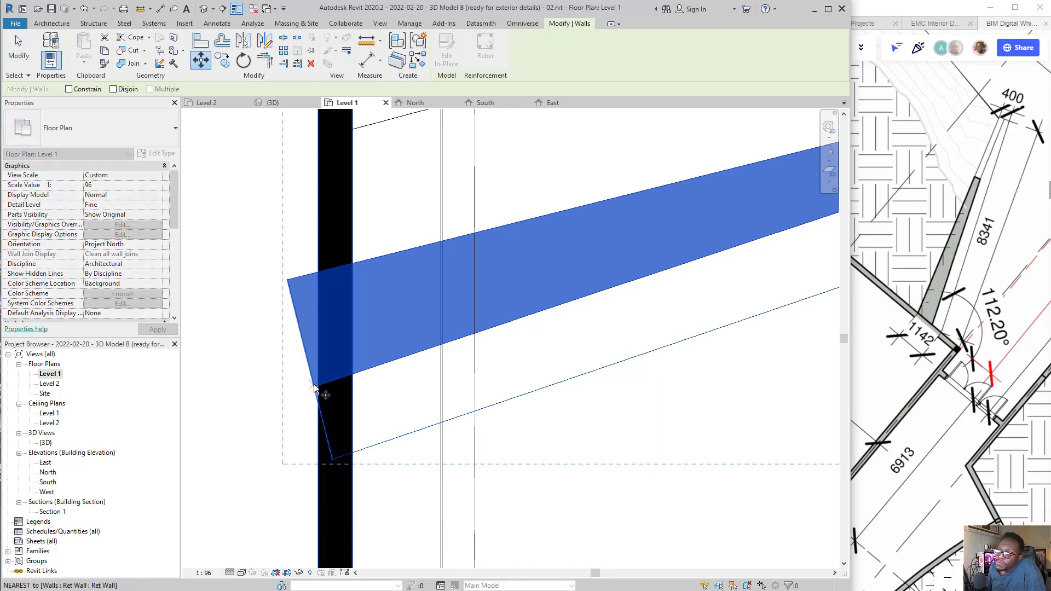
{"action": "scroll", "coordinate": [315, 392], "scroll_direction": "up", "scroll_amount": 3}
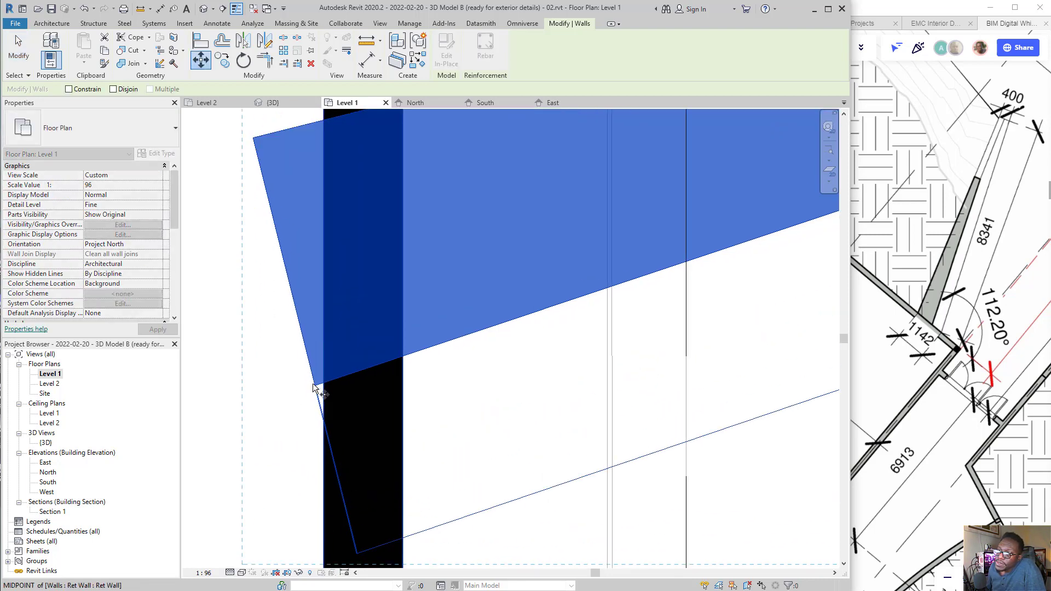
{"action": "left_click", "coordinate": [304, 348]}
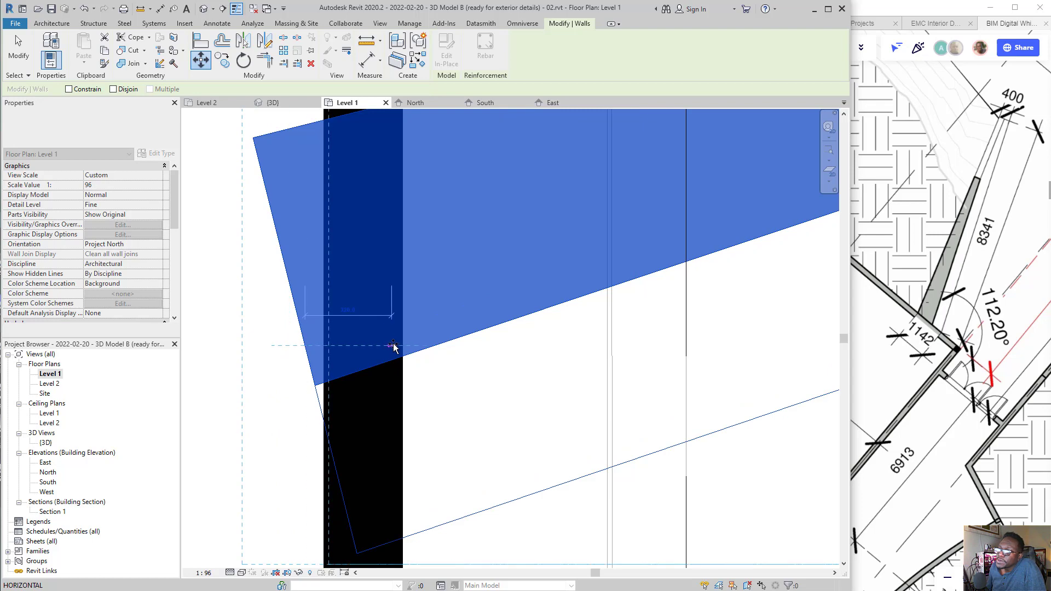
{"action": "key", "text": "Escape"}
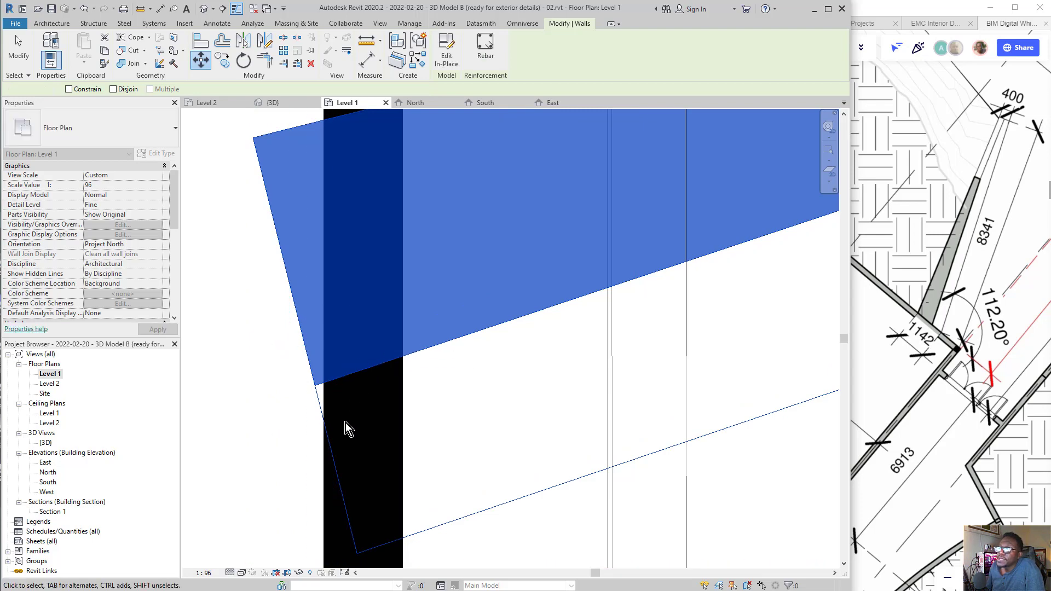
Move the retaining wall horizontally so the upper corner of its thick end meets the outer face of the building wall
{"action": "scroll", "coordinate": [346, 423], "scroll_direction": "down", "scroll_amount": 2}
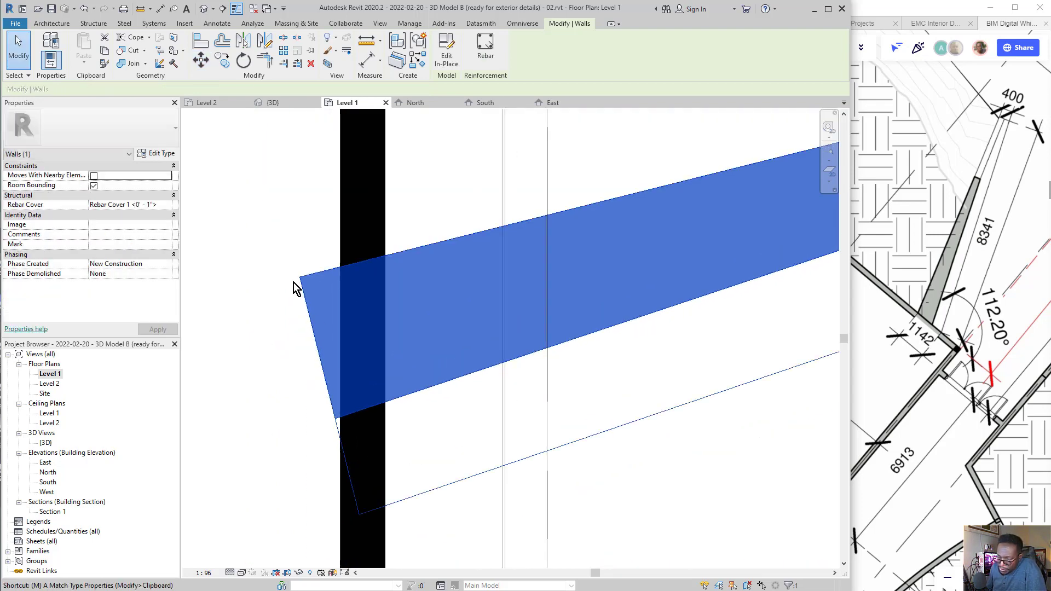
{"action": "key", "text": "v"}
{"action": "left_click", "coordinate": [301, 278]}
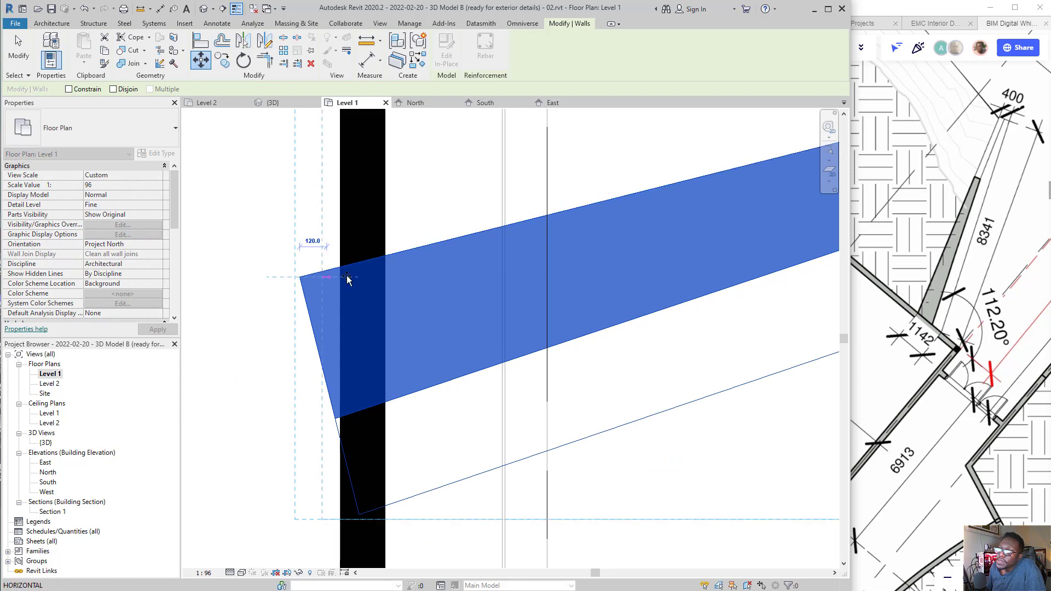
{"action": "left_click", "coordinate": [387, 280]}
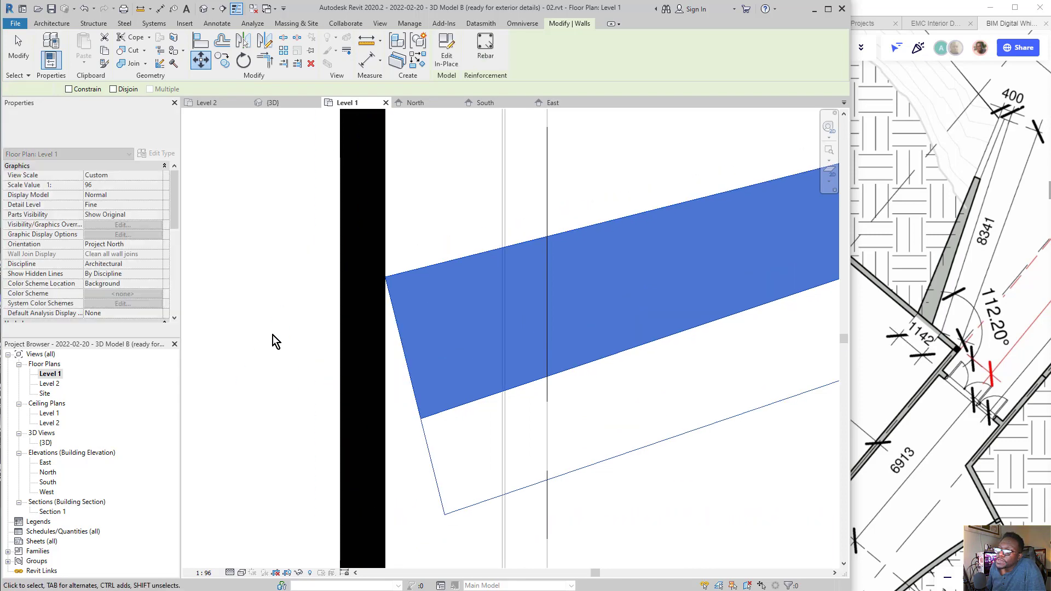
{"action": "scroll", "coordinate": [275, 336], "scroll_direction": "down", "scroll_amount": 5}
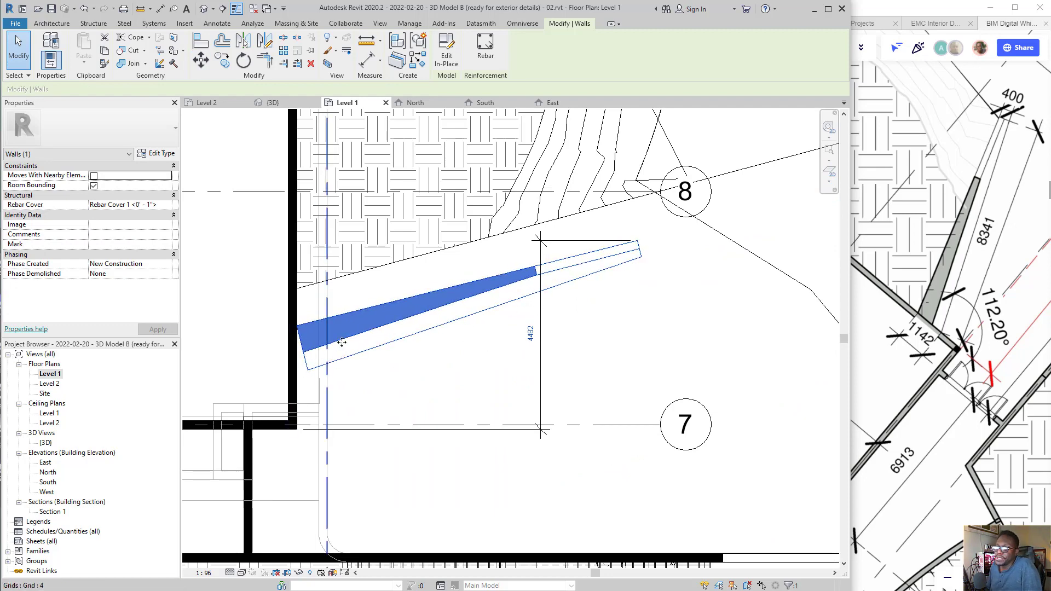
{"action": "key", "text": "Escape"}
Extend the in-place retaining wall's swept blend path through the building wall to about 8760 long, and finish the model
{"action": "left_click", "coordinate": [374, 330]}
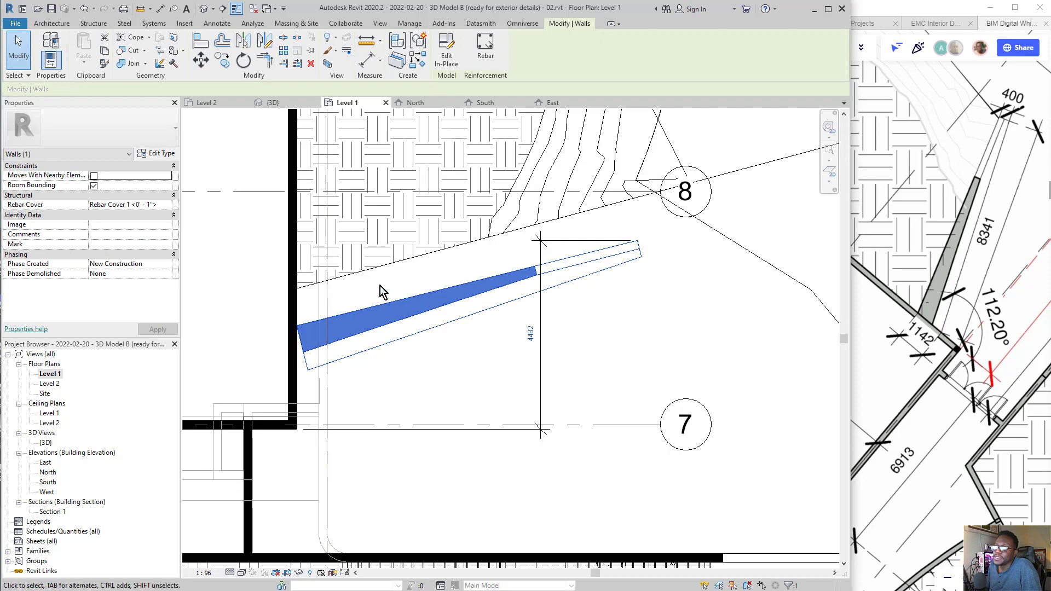
{"action": "left_click", "coordinate": [447, 71]}
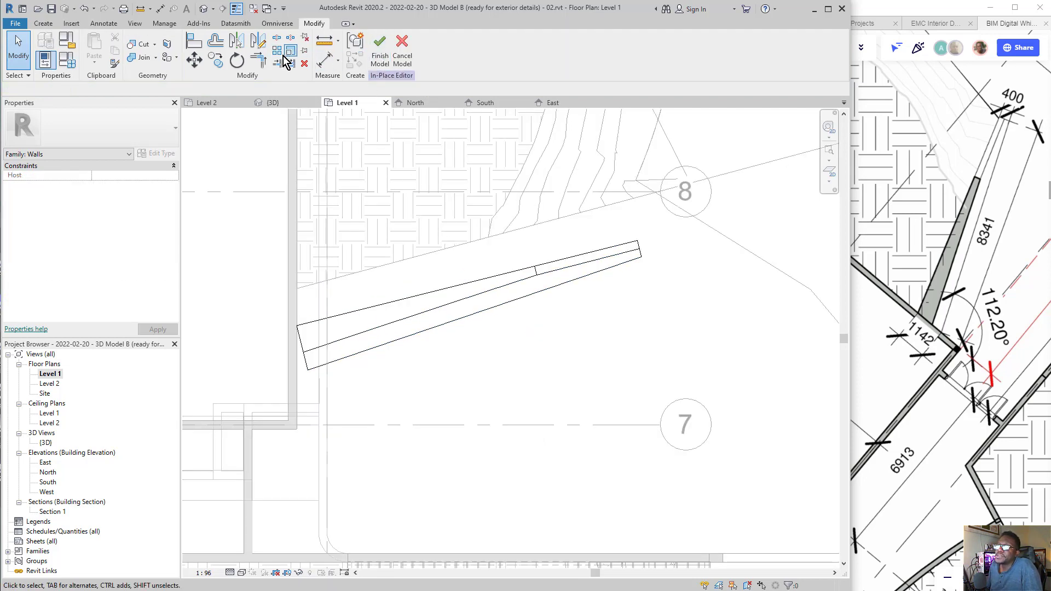
{"action": "double_click", "coordinate": [369, 318]}
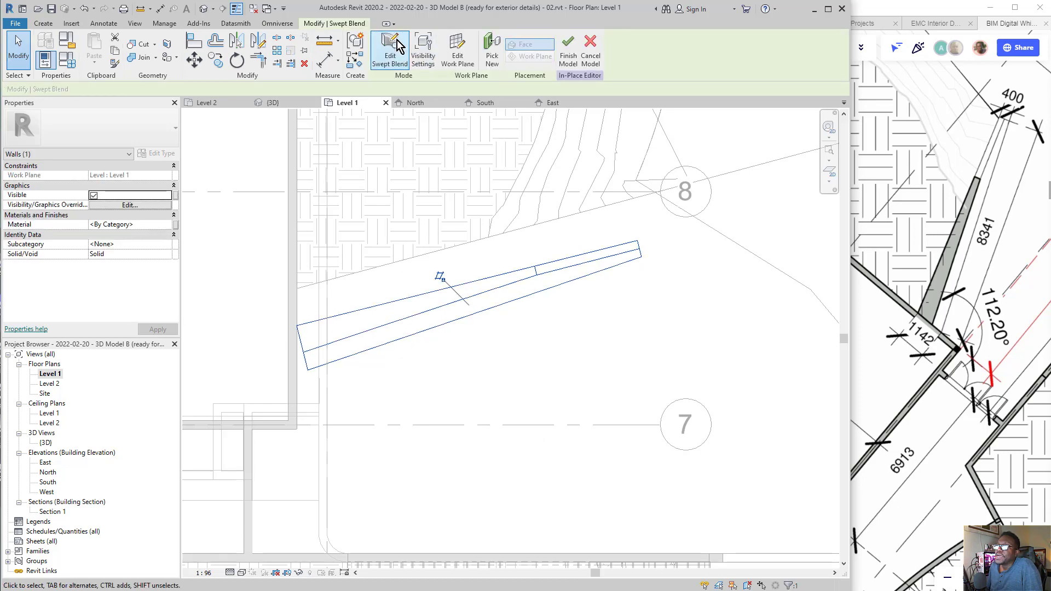
{"action": "scroll", "coordinate": [274, 353], "scroll_direction": "up", "scroll_amount": 2}
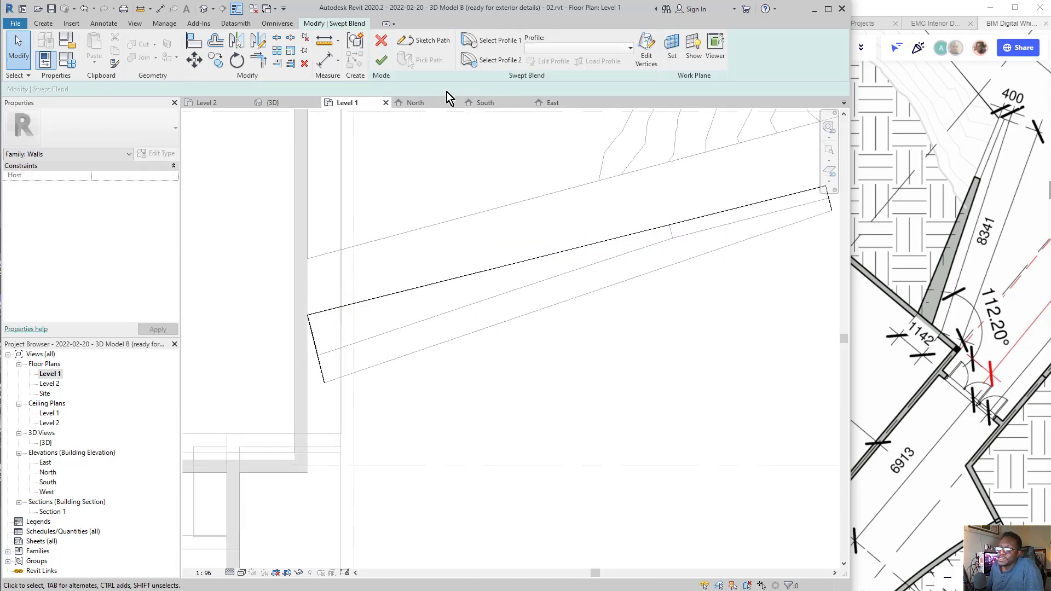
{"action": "left_click", "coordinate": [428, 56]}
{"action": "scroll", "coordinate": [295, 334], "scroll_direction": "up", "scroll_amount": 1}
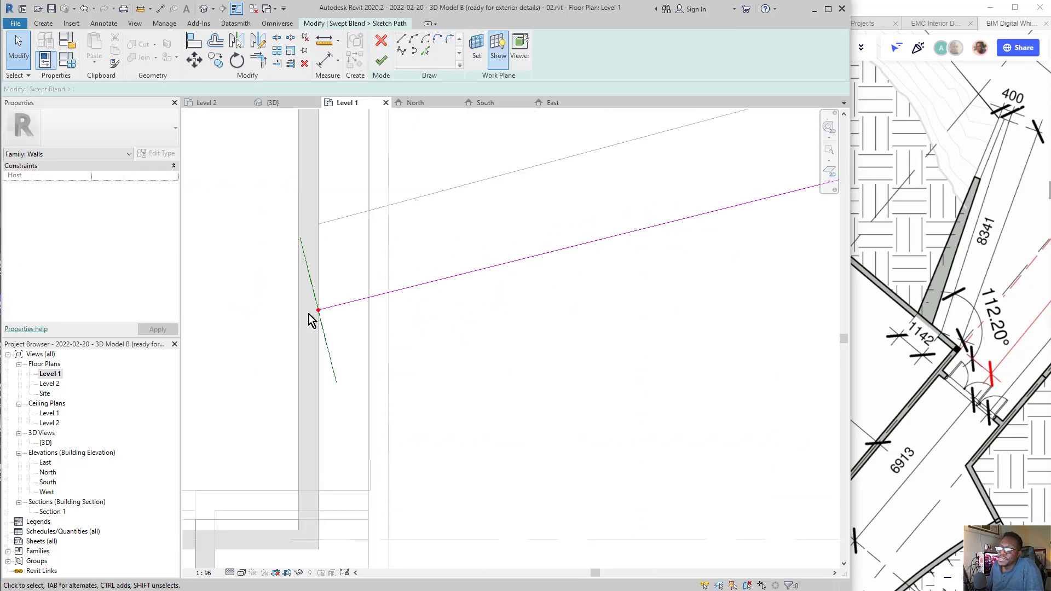
{"action": "left_click", "coordinate": [314, 313]}
{"action": "left_click_drag", "start_coordinate": [316, 311], "coordinate": [279, 321]}
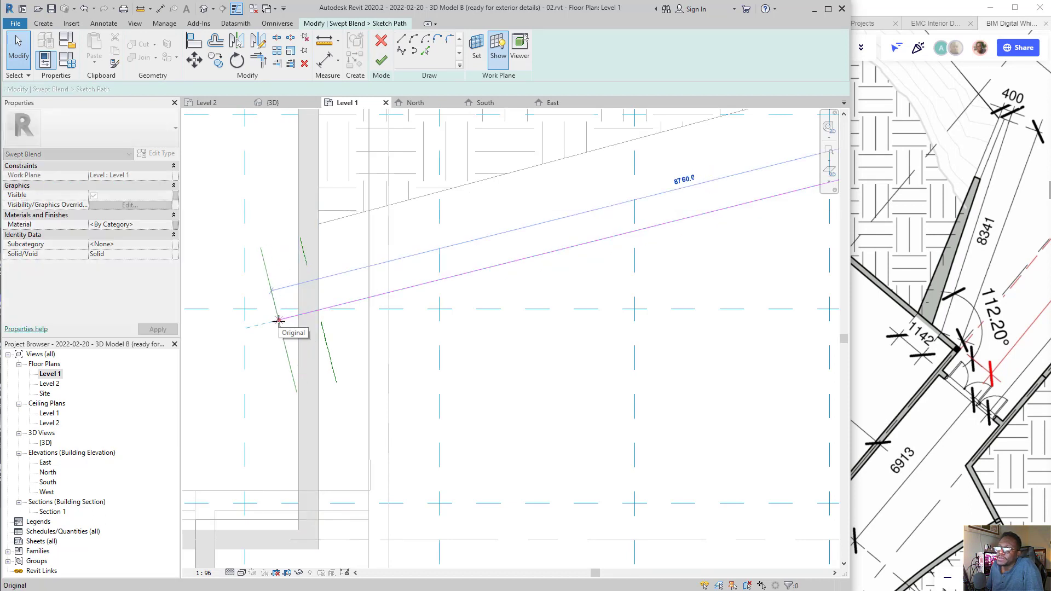
{"action": "left_click", "coordinate": [381, 60]}
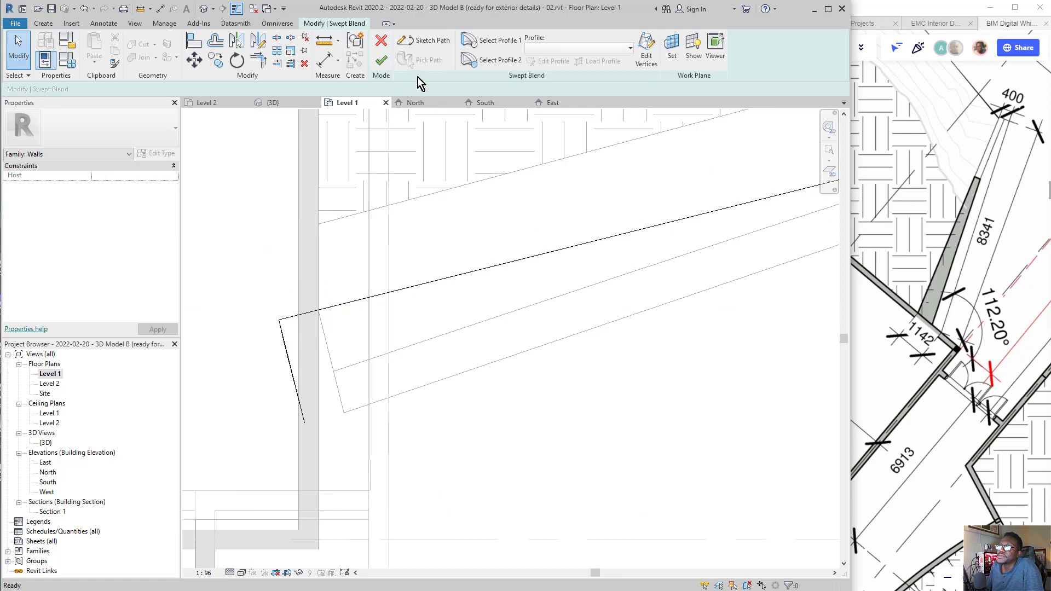
{"action": "left_click", "coordinate": [382, 60]}
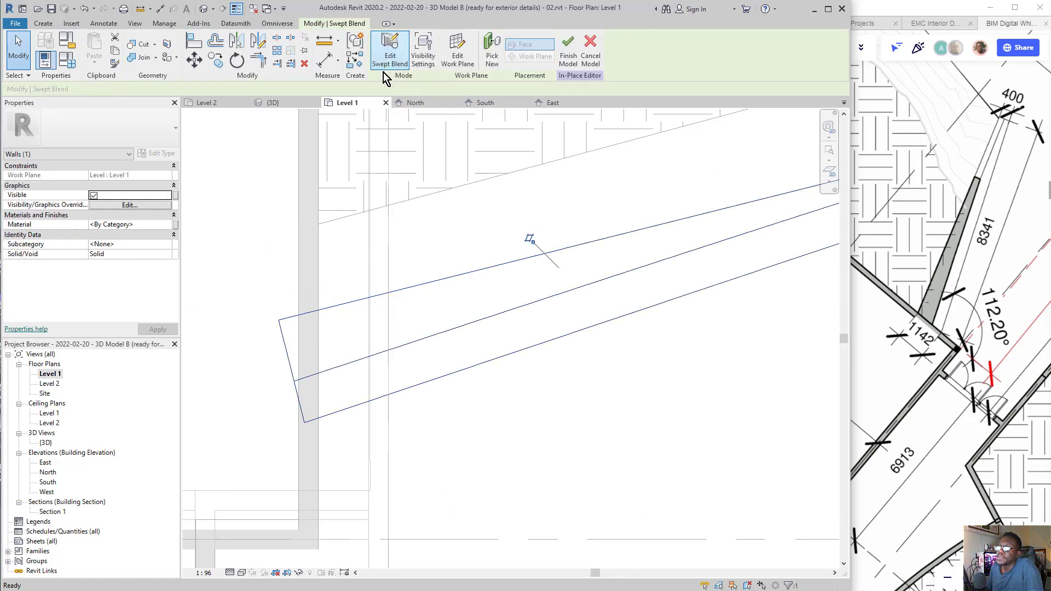
{"action": "left_click", "coordinate": [569, 49]}
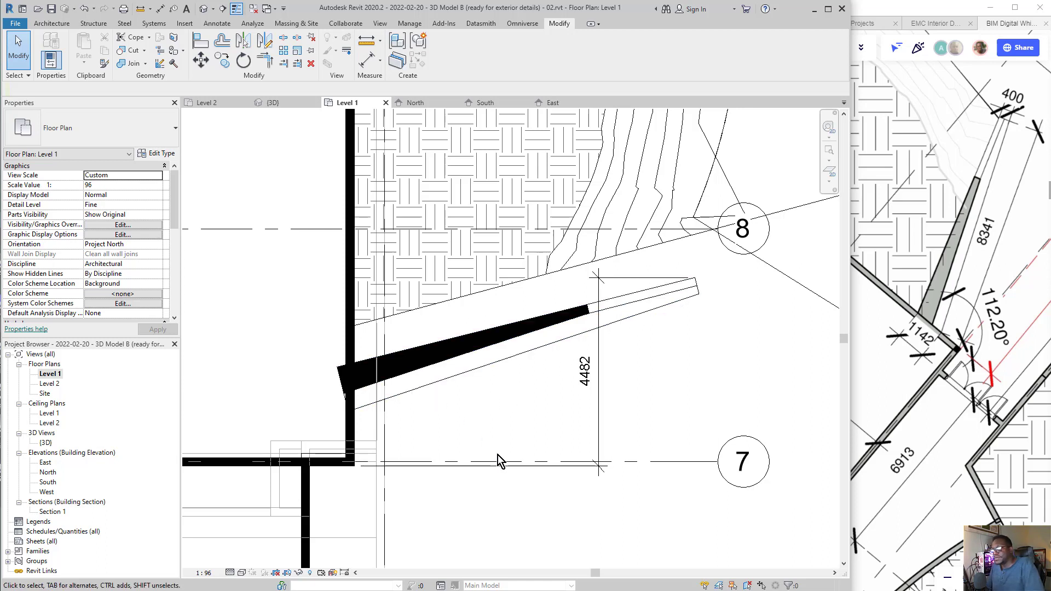
Reopen the retaining wall for in-place editing, with its overlap with the building wall in view
{"action": "scroll", "coordinate": [340, 367], "scroll_direction": "up", "scroll_amount": 3}
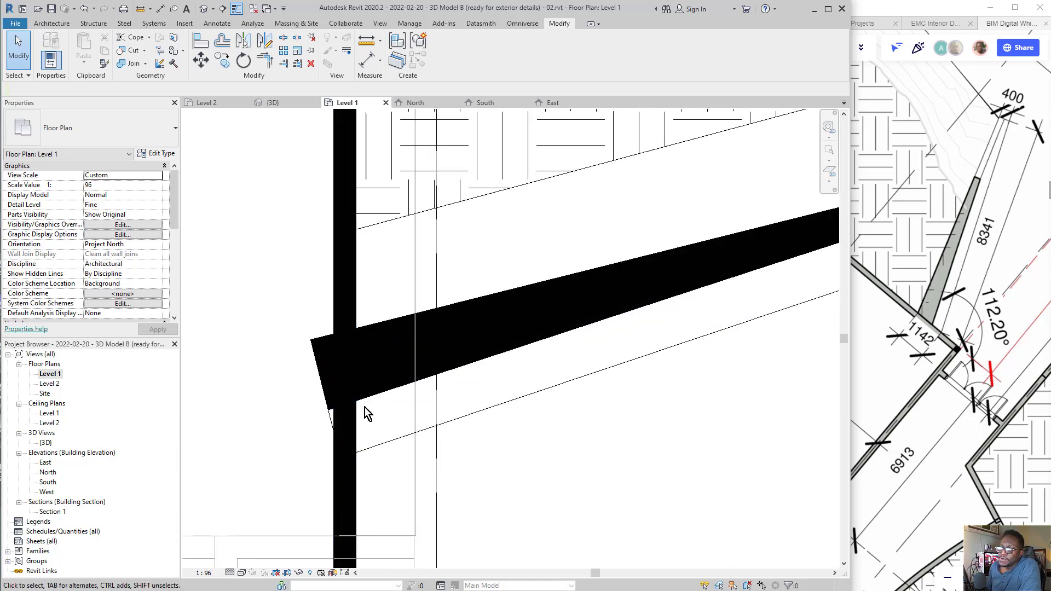
{"action": "mouse_move", "coordinate": [334, 314]}
{"action": "left_mouse_down"}
{"action": "mouse_move", "coordinate": [355, 435]}
{"action": "mouse_move", "coordinate": [284, 310]}
{"action": "left_mouse_up"}
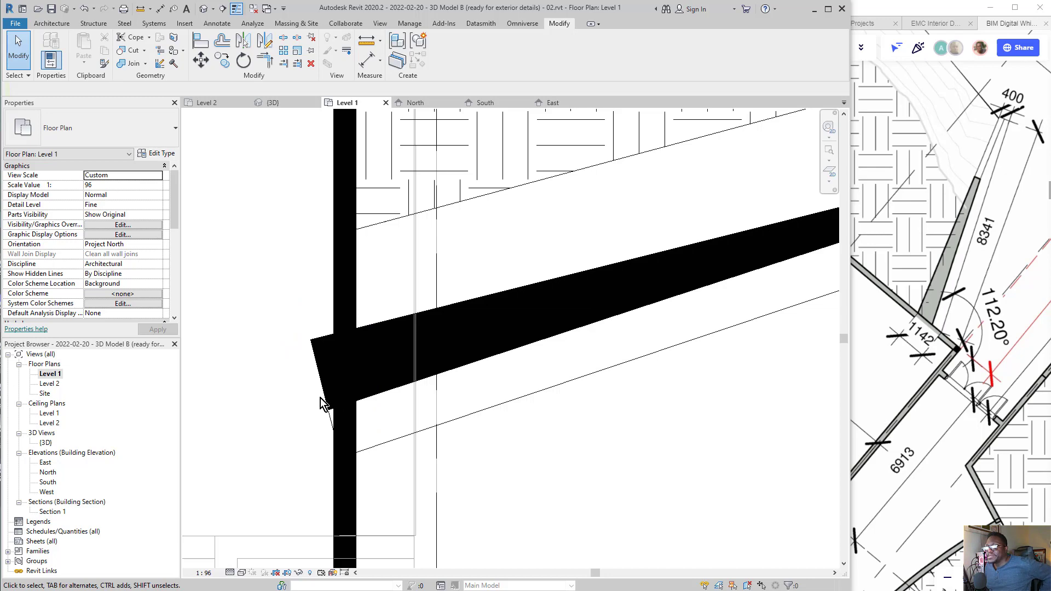
{"action": "scroll", "coordinate": [328, 389], "scroll_direction": "down", "scroll_amount": 3}
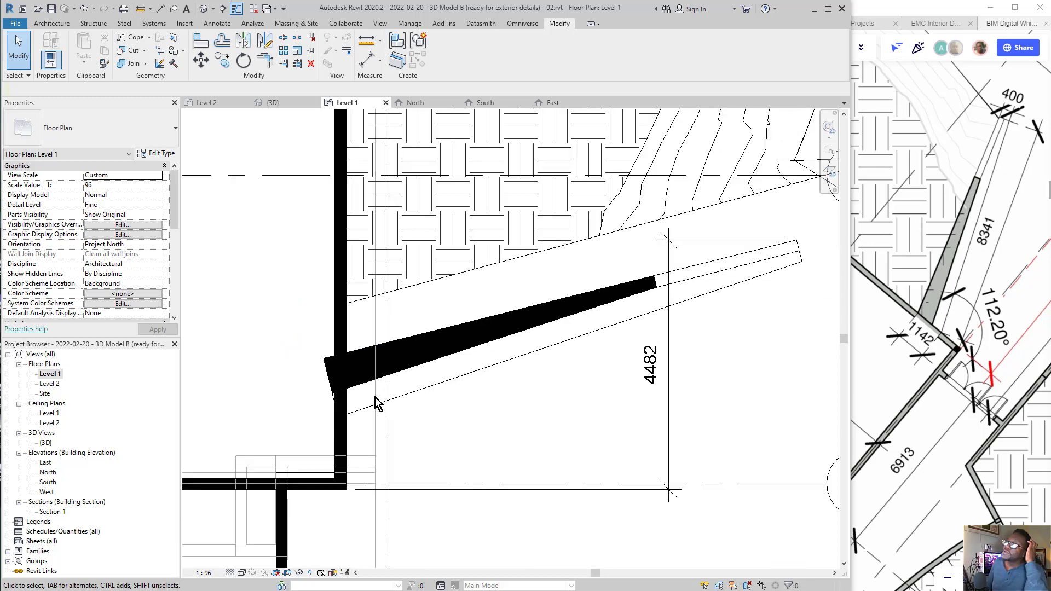
{"action": "left_click", "coordinate": [50, 25]}
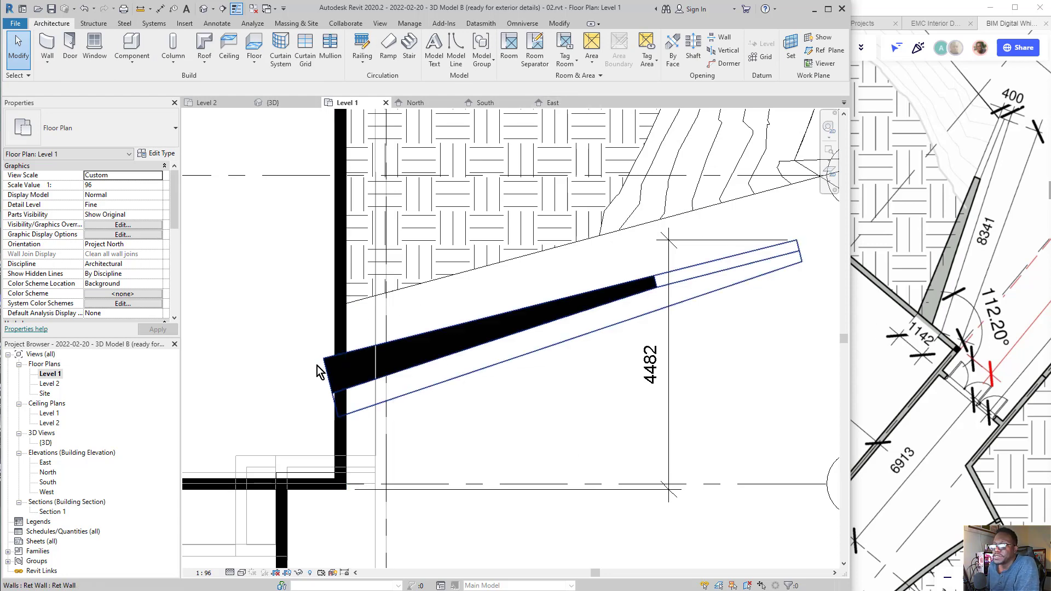
{"action": "scroll", "coordinate": [317, 366], "scroll_direction": "up", "scroll_amount": 1}
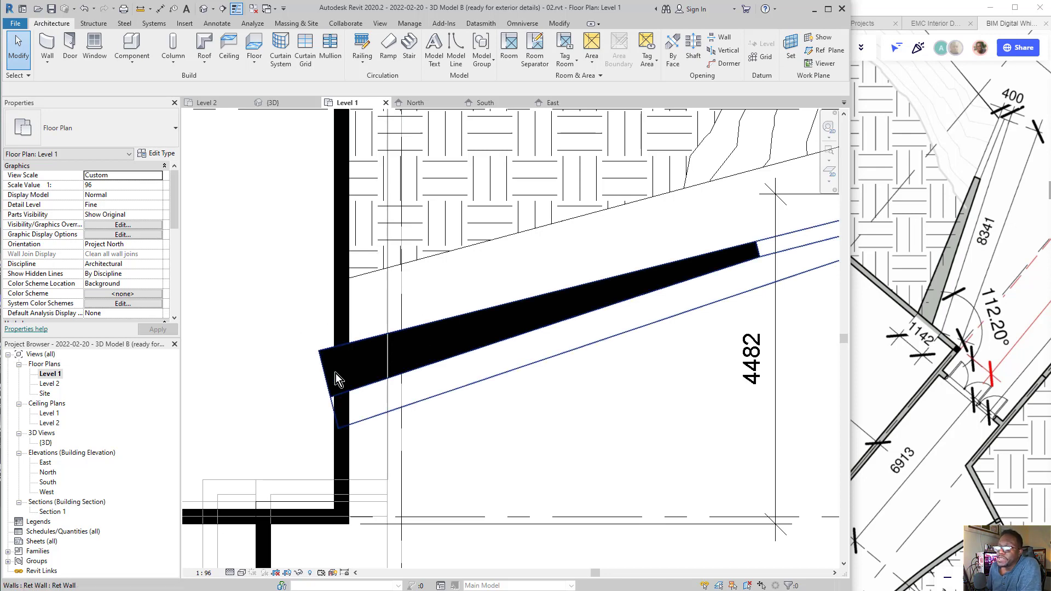
{"action": "left_click", "coordinate": [416, 390]}
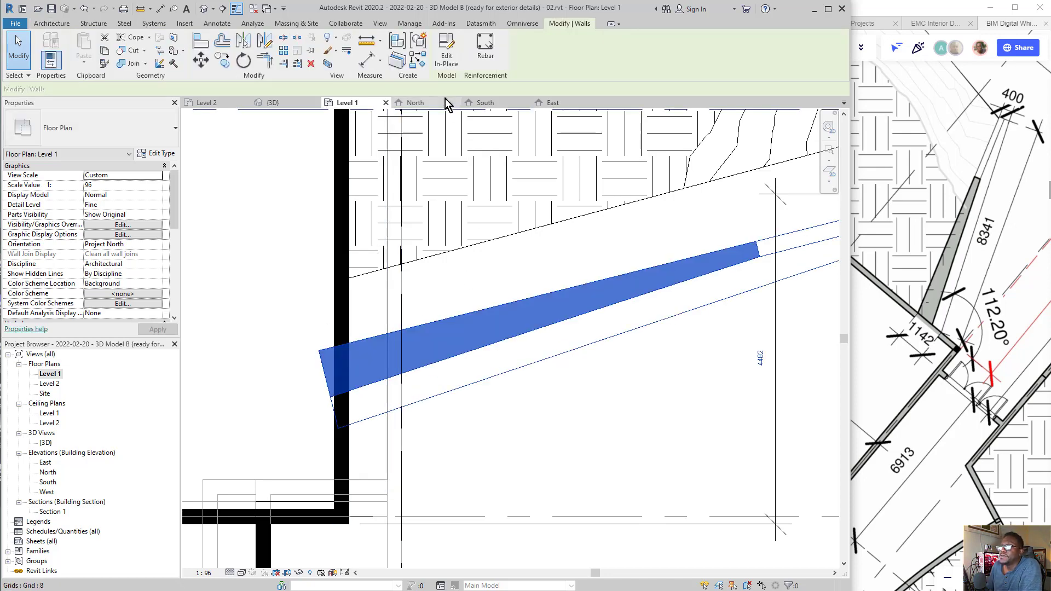
{"action": "left_click", "coordinate": [443, 54]}
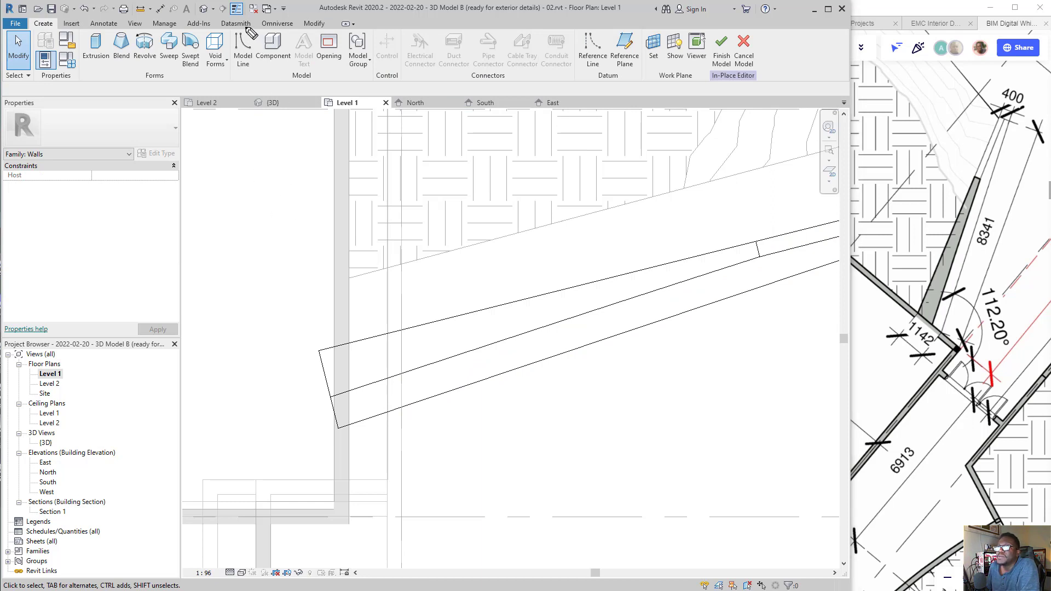
{"action": "mouse_move", "coordinate": [244, 28]}
{"action": "left_mouse_down"}
{"action": "mouse_move", "coordinate": [214, 34]}
{"action": "mouse_move", "coordinate": [226, 22]}
{"action": "mouse_move", "coordinate": [210, 154]}
{"action": "left_mouse_up"}
{"action": "key", "text": "ctrl+shift+5"}
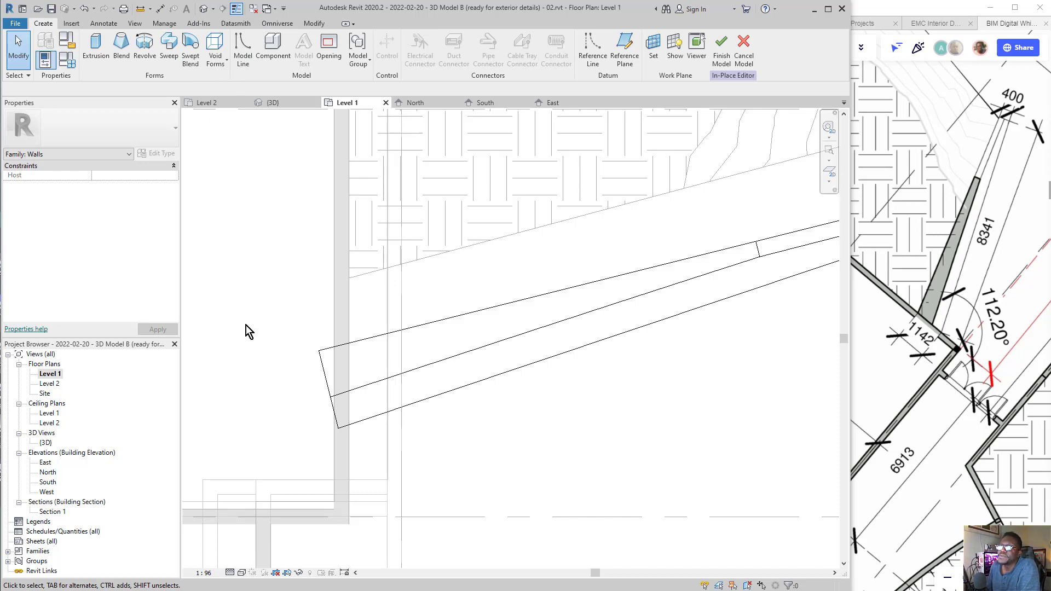
{"action": "left_click_drag", "start_coordinate": [246, 351], "coordinate": [217, 63]}
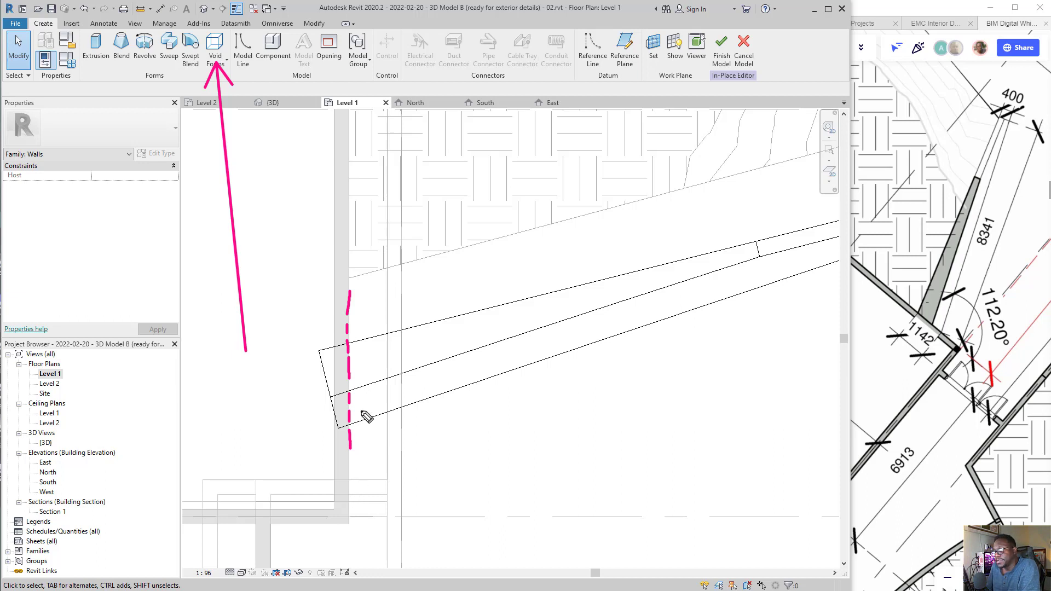
{"action": "left_click_drag", "start_coordinate": [334, 341], "coordinate": [317, 369]}
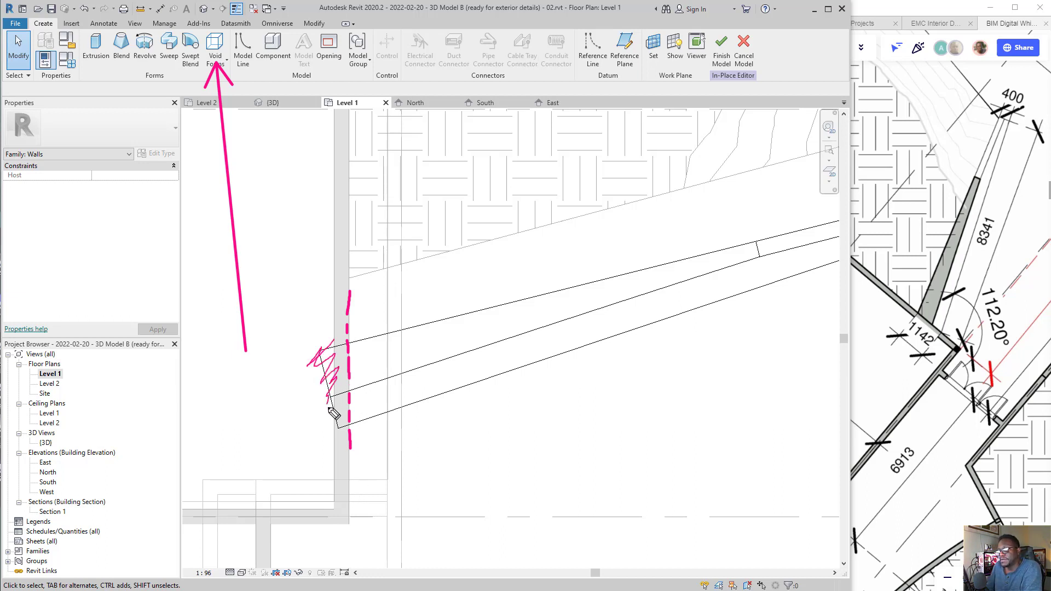
{"action": "left_click_drag", "start_coordinate": [343, 432], "coordinate": [325, 394]}
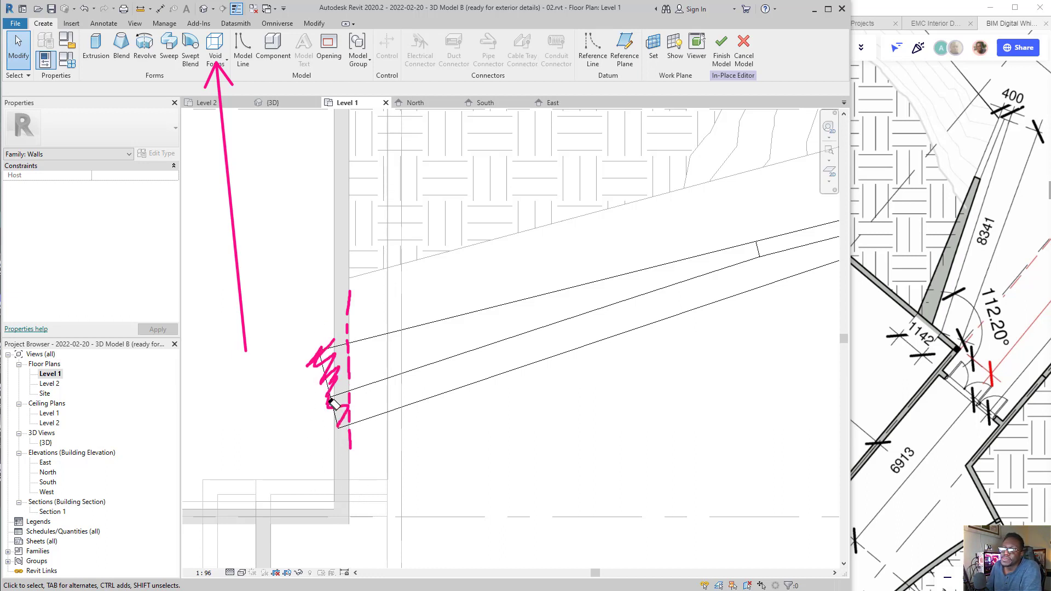
{"action": "left_click", "coordinate": [334, 404]}
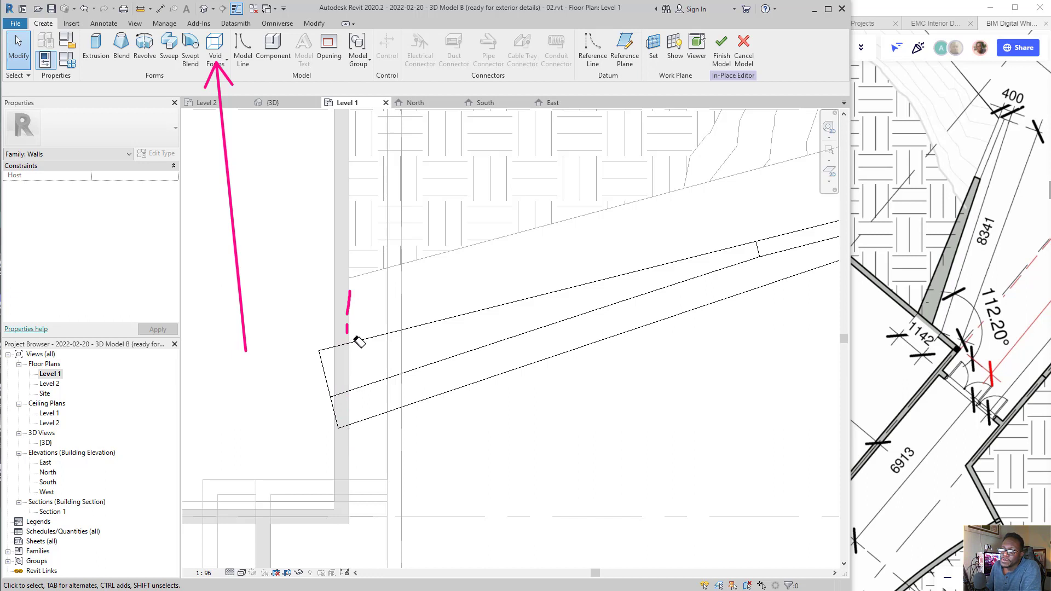
{"action": "left_click_drag", "start_coordinate": [354, 326], "coordinate": [234, 186]}
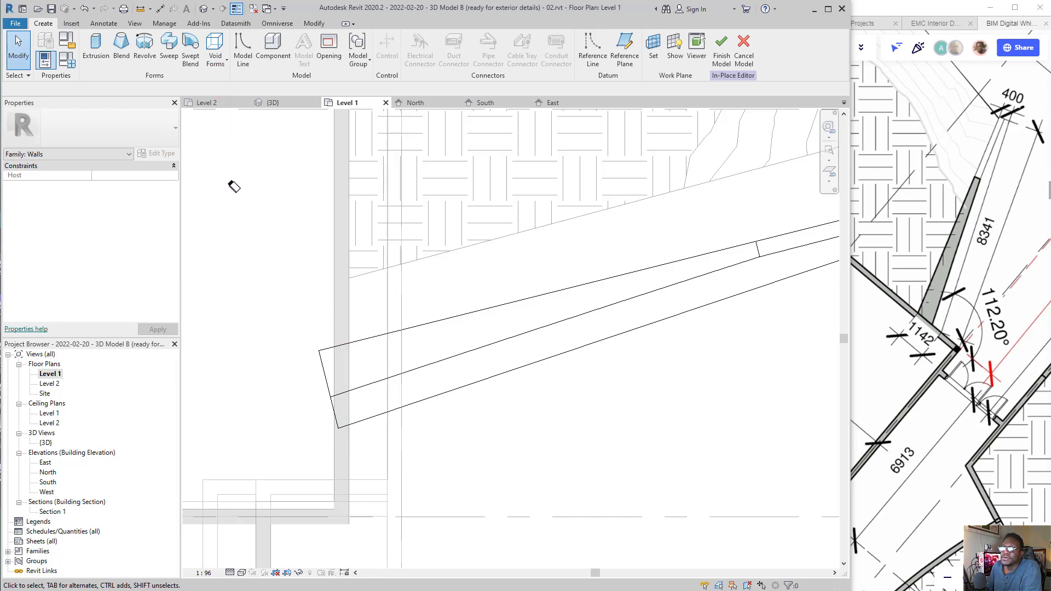
Create a void extrusion from a rectangle about 1918 mm long, covering the retaining wall's end up to the building wall's outer face
{"action": "left_click", "coordinate": [225, 58]}
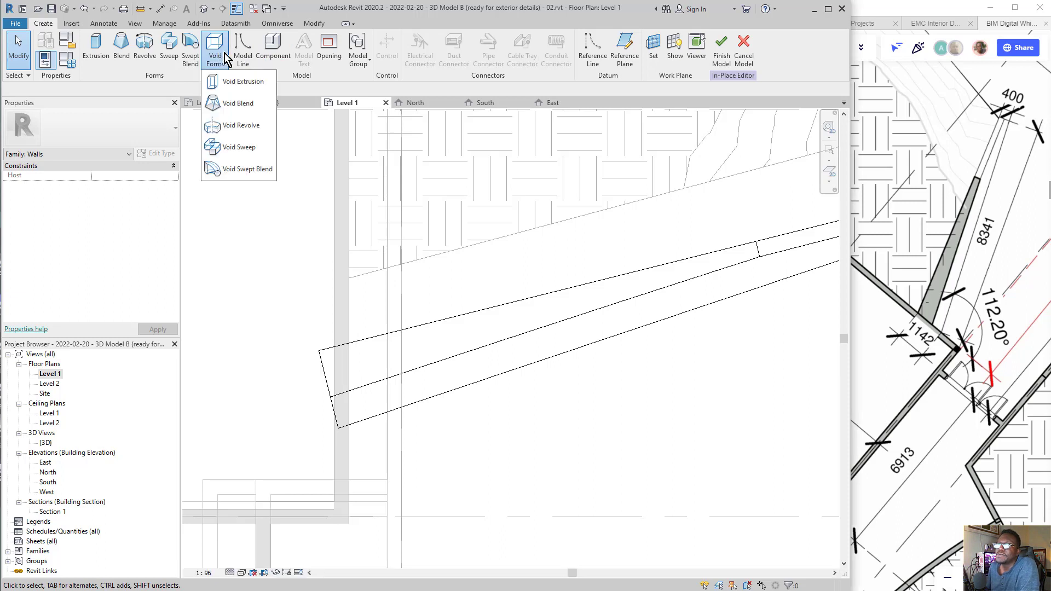
{"action": "left_click", "coordinate": [241, 81]}
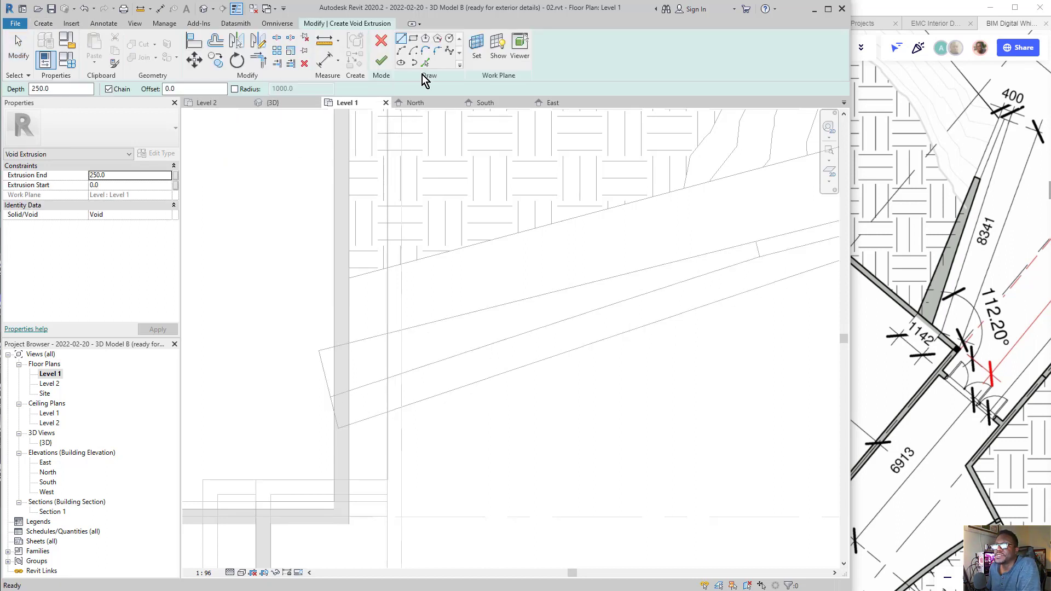
{"action": "left_click", "coordinate": [412, 41]}
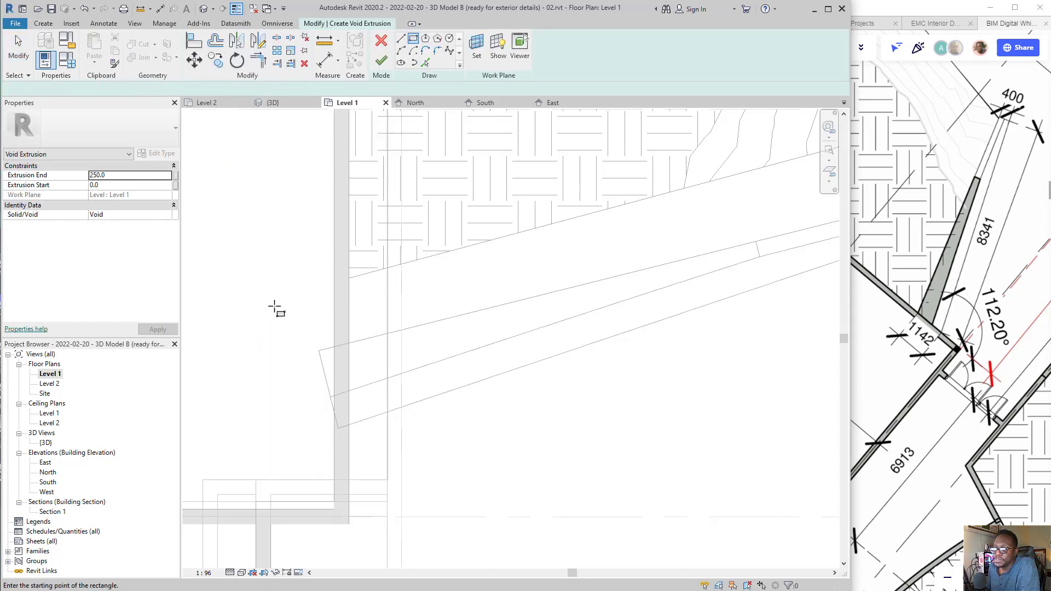
{"action": "left_click", "coordinate": [271, 306]}
{"action": "left_click", "coordinate": [349, 446]}
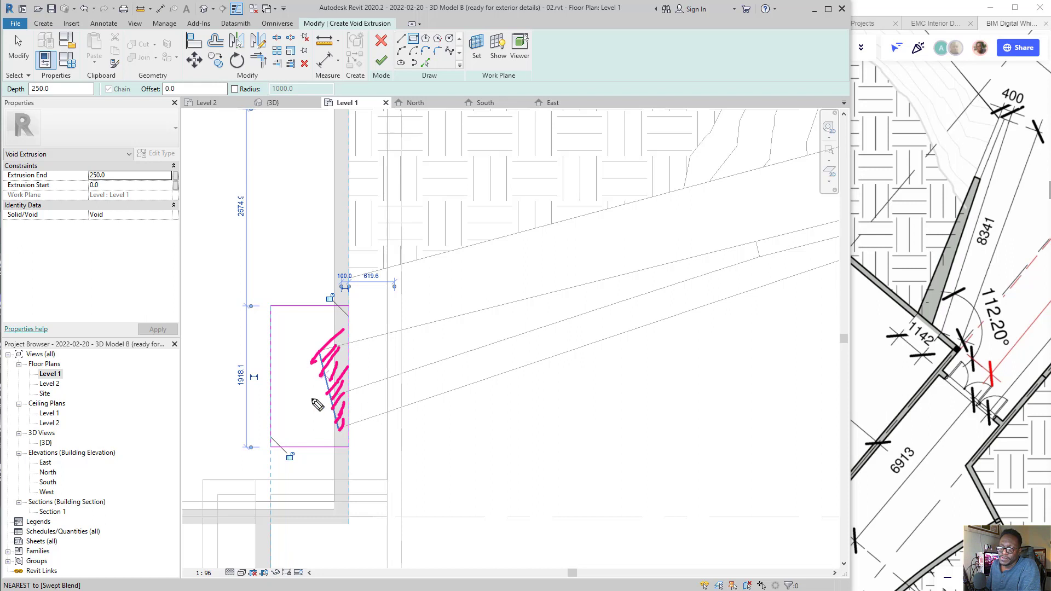
{"action": "key", "text": "ctrl+shift+5"}
{"action": "left_click_drag", "start_coordinate": [331, 317], "coordinate": [349, 455]}
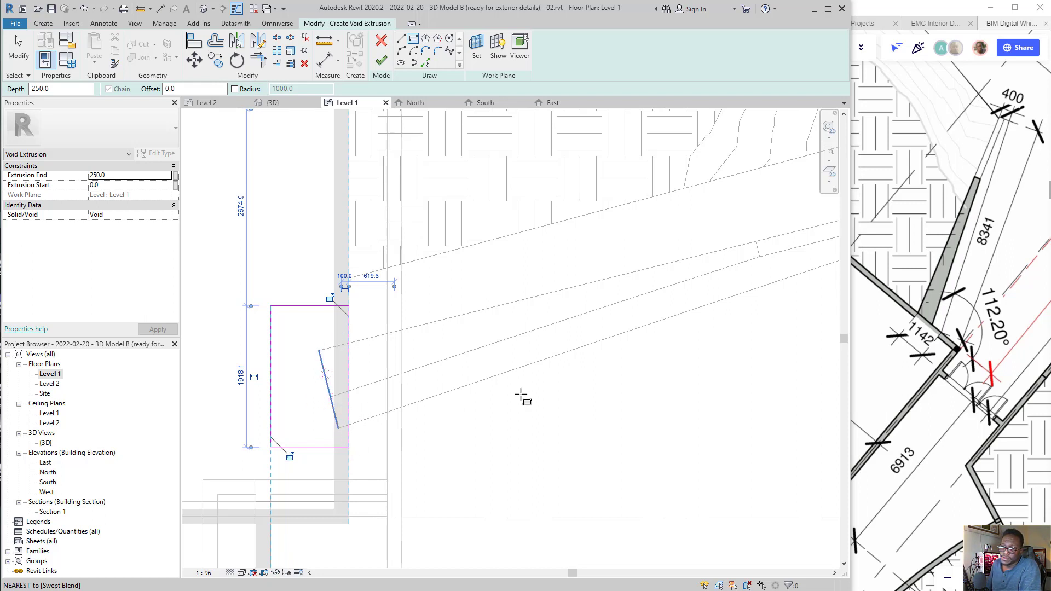
{"action": "left_click", "coordinate": [384, 63]}
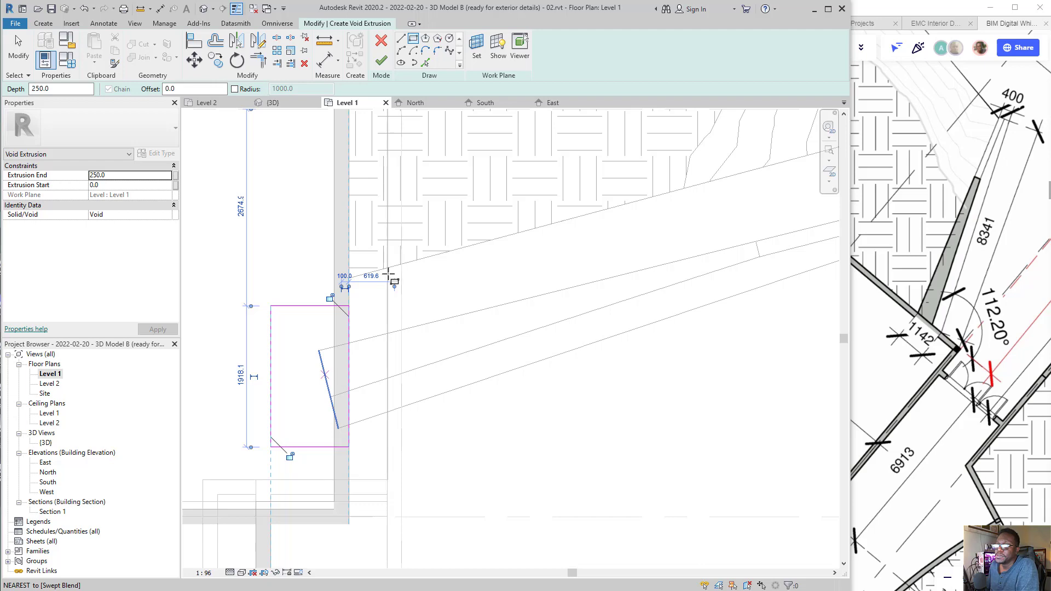
{"action": "left_click", "coordinate": [282, 102]}
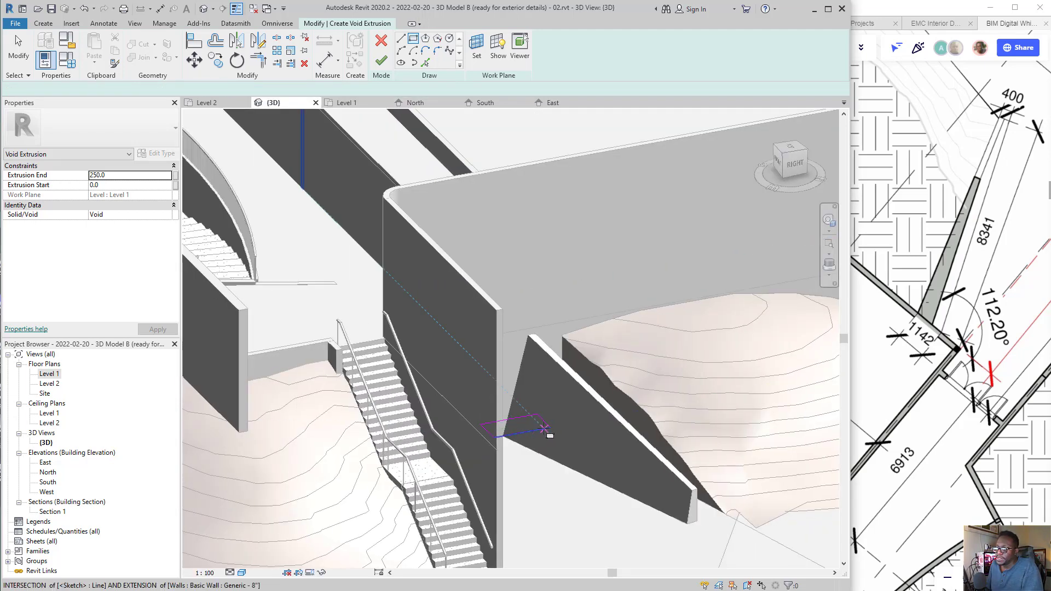
{"action": "mouse_move", "coordinate": [545, 420]}
{"action": "middle_mouse_down"}
{"action": "mouse_move", "coordinate": [500, 429]}
{"action": "mouse_move", "coordinate": [531, 448]}
{"action": "mouse_move", "coordinate": [482, 284]}
{"action": "mouse_move", "coordinate": [416, 151]}
{"action": "middle_mouse_up"}
{"action": "left_click", "coordinate": [381, 60]}
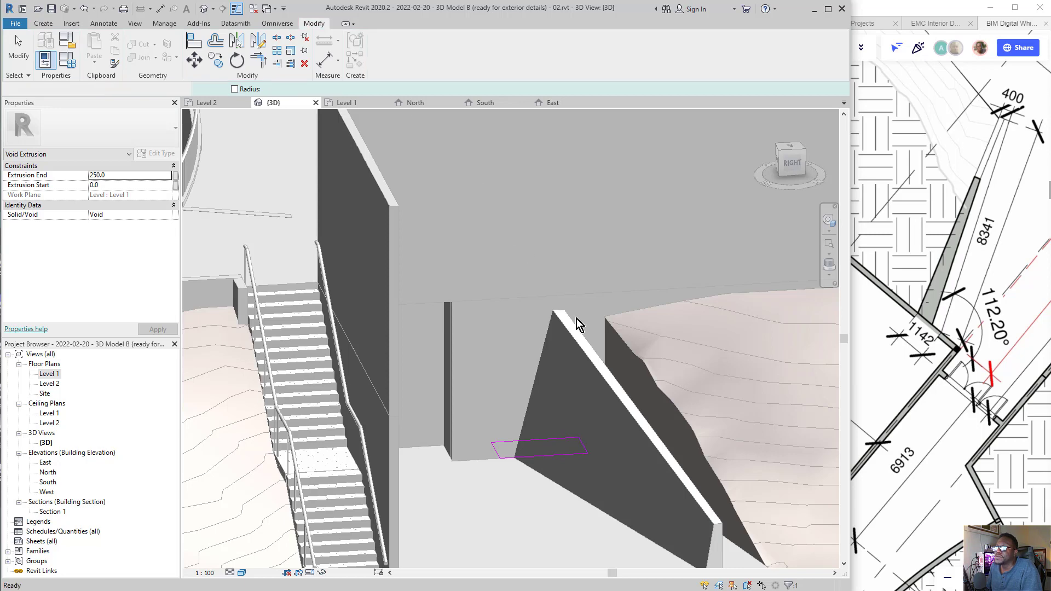
Stretch the void extrusion upward to an extrusion end of 3900, and start cutting the retaining wall's swept blend with it
{"action": "left_click", "coordinate": [509, 450]}
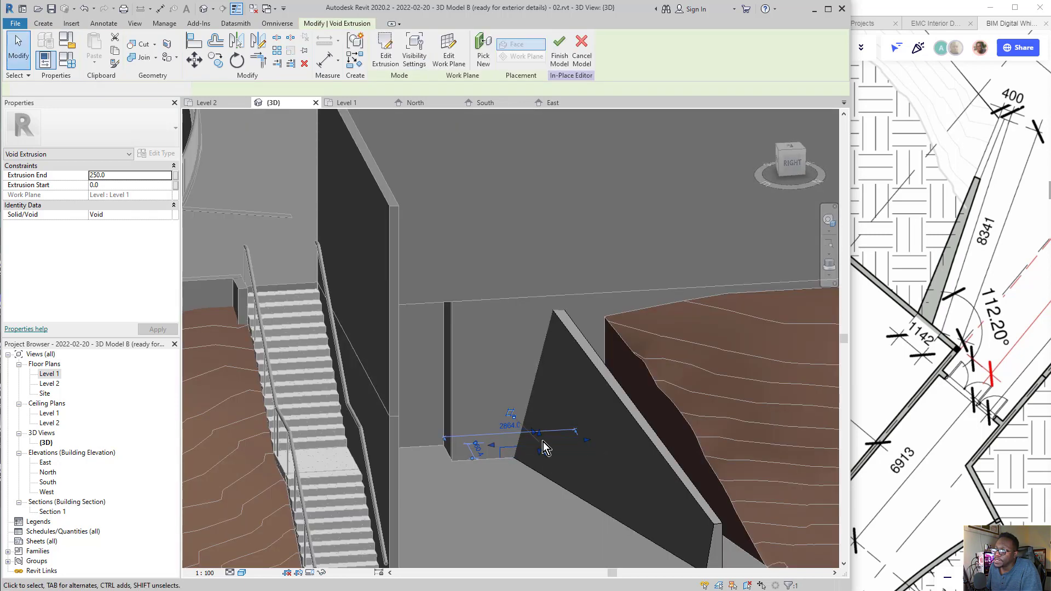
{"action": "left_click_drag", "start_coordinate": [540, 435], "coordinate": [569, 309]}
{"action": "mouse_move", "coordinate": [569, 309]}
{"action": "middle_mouse_down", "text": "shift"}
{"action": "mouse_move", "coordinate": [580, 361]}
{"action": "mouse_move", "coordinate": [572, 386]}
{"action": "mouse_move", "coordinate": [552, 379]}
{"action": "mouse_move", "coordinate": [564, 361]}
{"action": "mouse_move", "coordinate": [605, 350]}
{"action": "mouse_move", "coordinate": [575, 352]}
{"action": "mouse_move", "coordinate": [525, 322]}
{"action": "mouse_move", "coordinate": [587, 332]}
{"action": "mouse_move", "coordinate": [476, 250]}
{"action": "mouse_move", "coordinate": [509, 164]}
{"action": "middle_mouse_up", "text": "shift"}
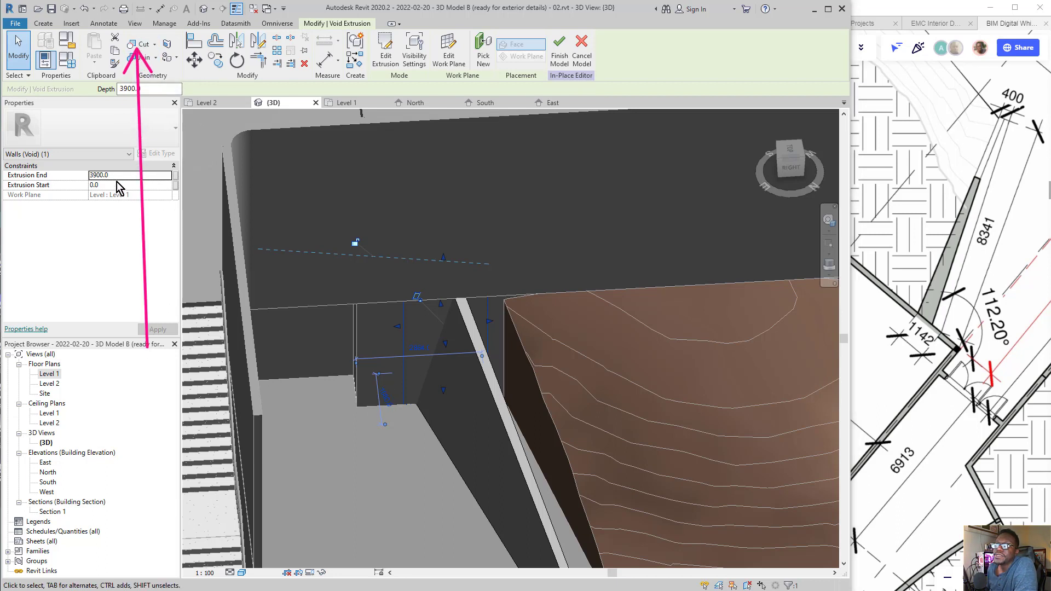
{"action": "left_click", "coordinate": [140, 43]}
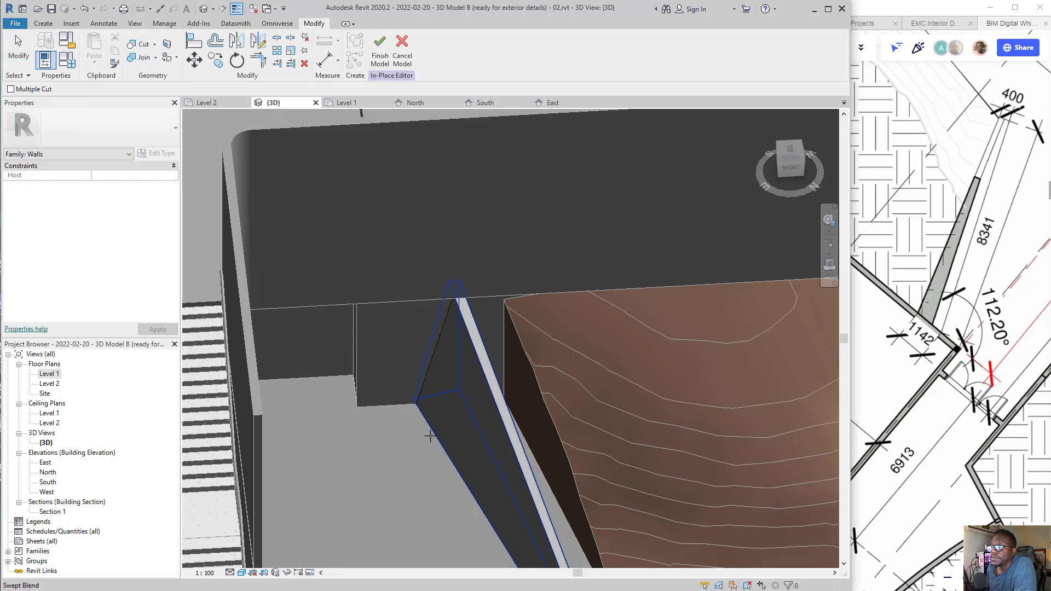
{"action": "left_click", "coordinate": [480, 370]}
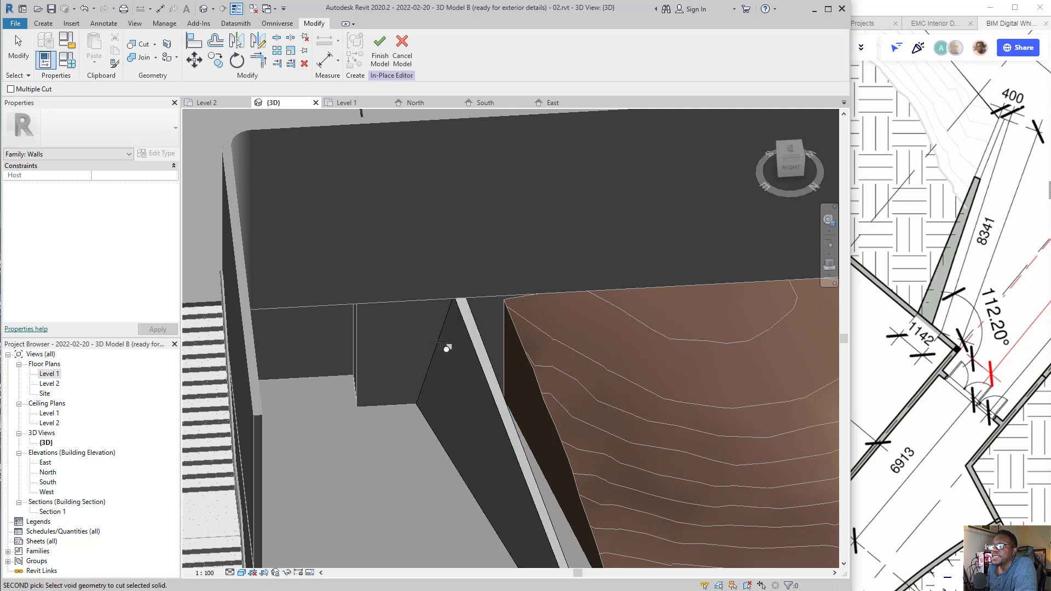
{"action": "key", "text": "v"}
{"action": "key", "text": "e"}
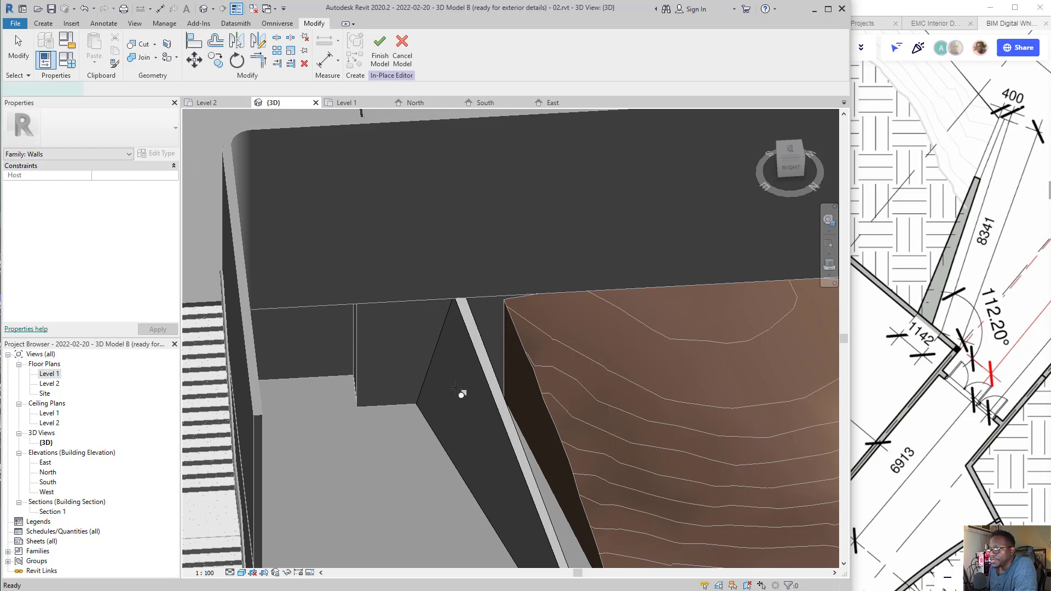
{"action": "scroll", "coordinate": [443, 339], "scroll_direction": "down", "scroll_amount": 1}
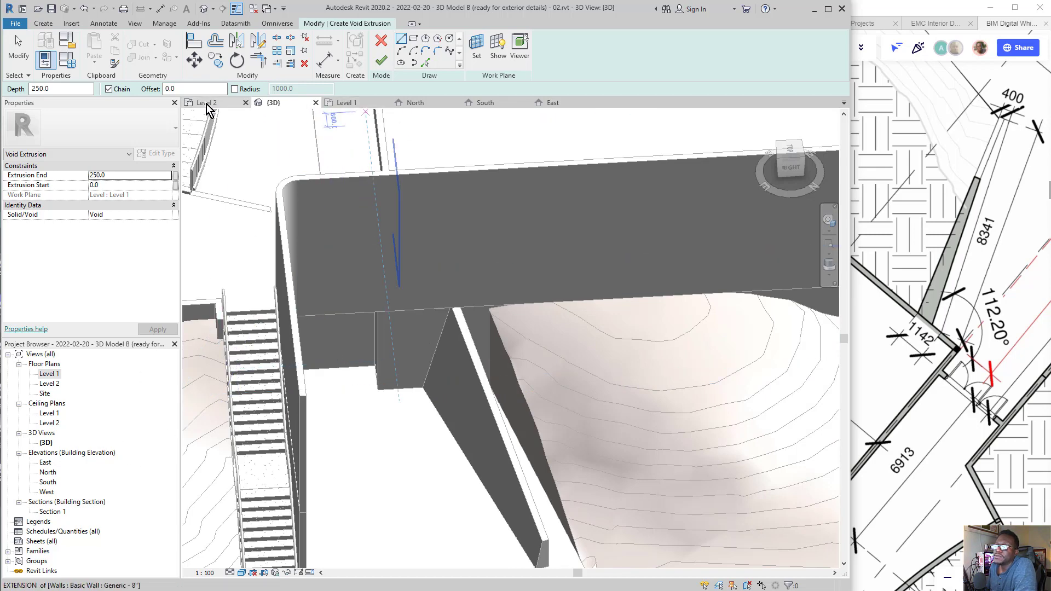
{"action": "left_click", "coordinate": [228, 103]}
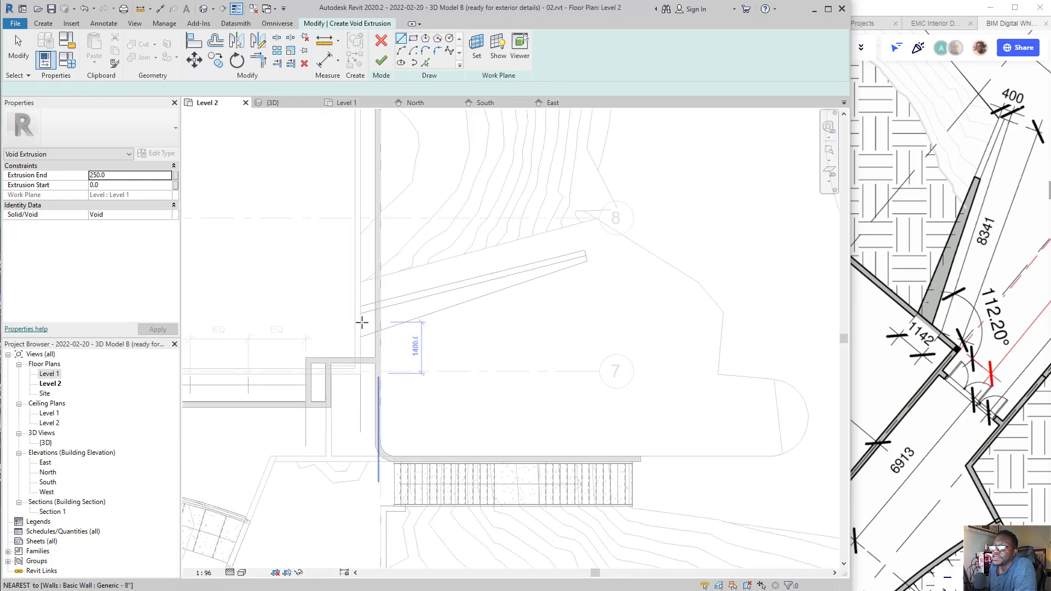
{"action": "mouse_move", "coordinate": [404, 214]}
{"action": "left_mouse_down"}
{"action": "mouse_move", "coordinate": [307, 206]}
{"action": "mouse_move", "coordinate": [301, 155]}
{"action": "mouse_move", "coordinate": [257, 168]}
{"action": "left_mouse_up"}
{"action": "left_click_drag", "start_coordinate": [366, 160], "coordinate": [342, 259]}
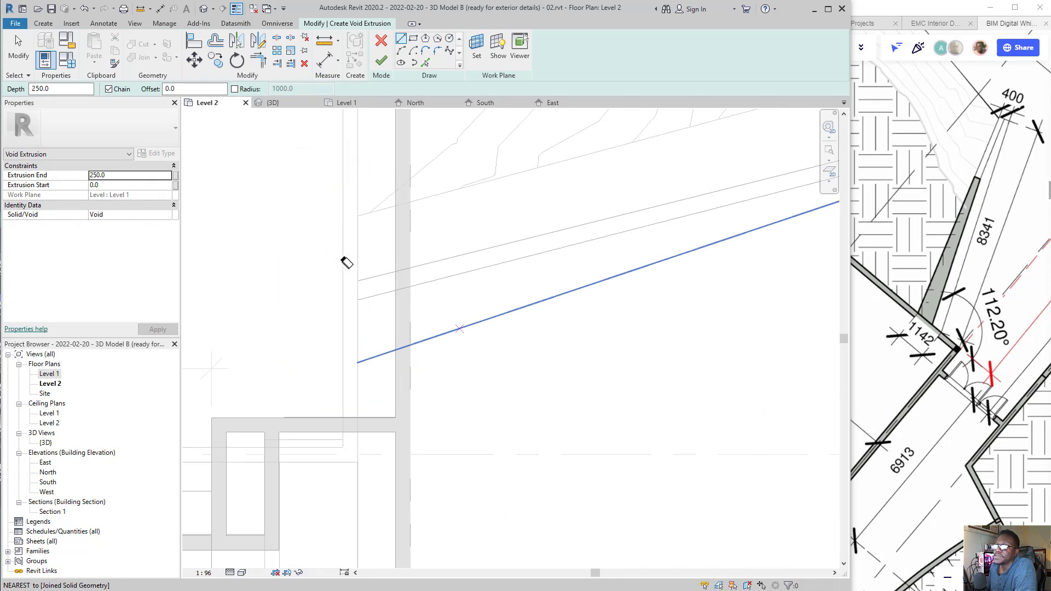
{"action": "left_click", "coordinate": [381, 61]}
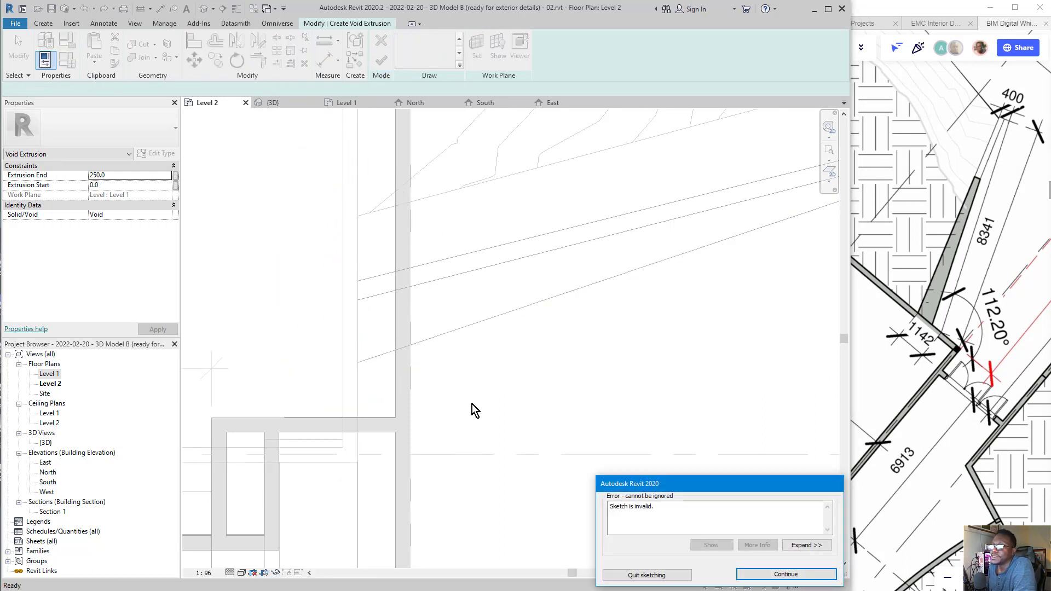
{"action": "left_click", "coordinate": [769, 574]}
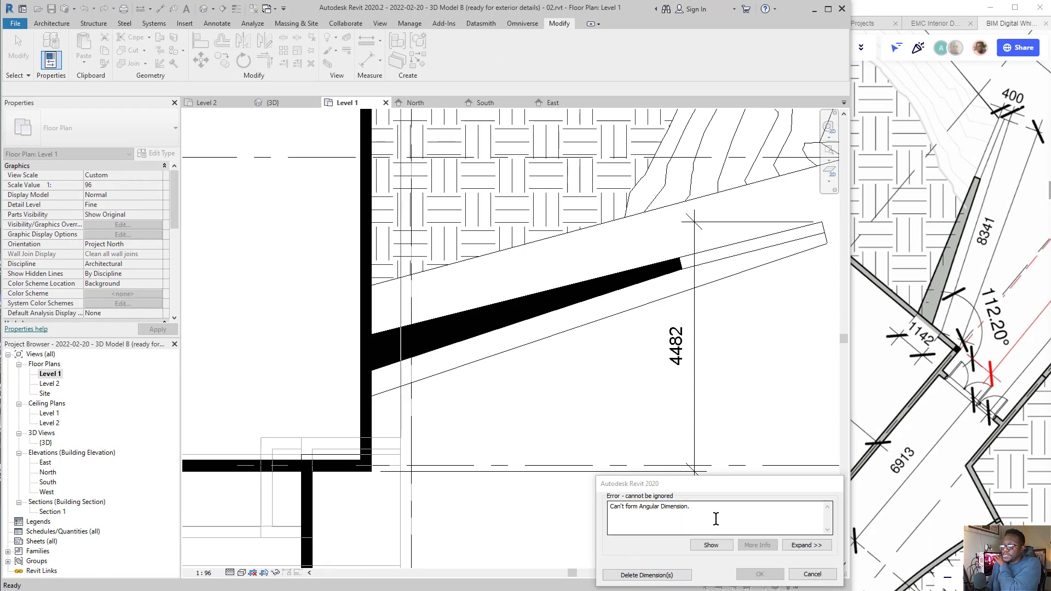
Delete the invalid angular dimension, and bring the retaining wall and adjoining terrain into view in 3D
{"action": "left_click", "coordinate": [651, 575]}
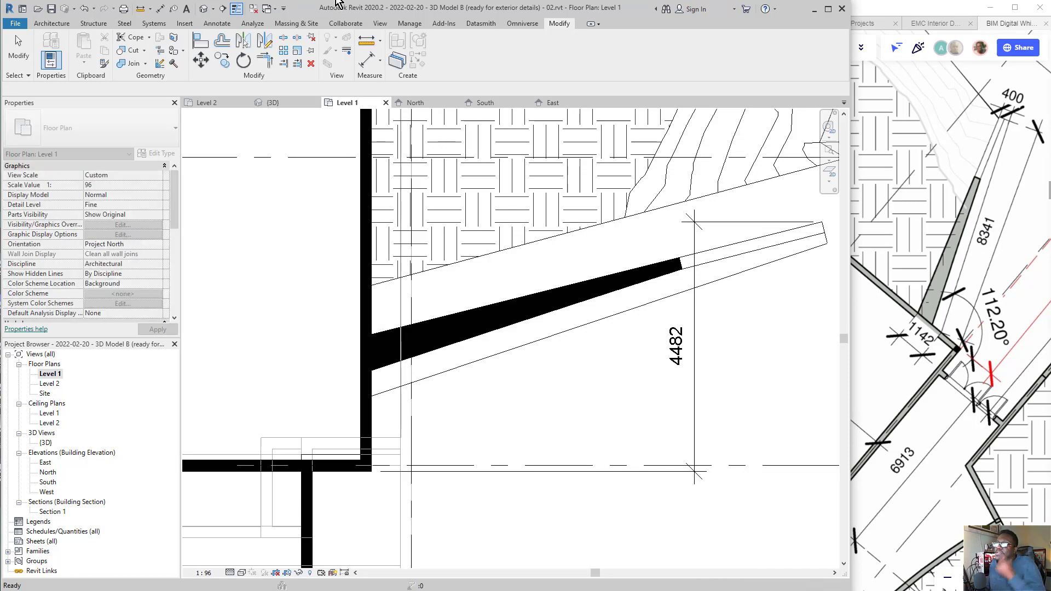
{"action": "left_click", "coordinate": [204, 8]}
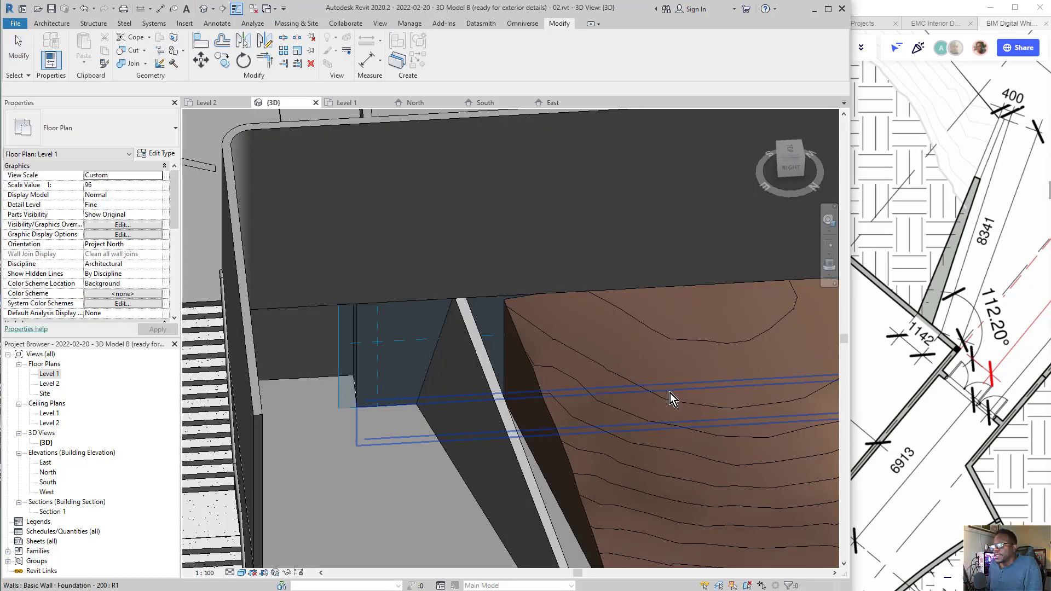
{"action": "scroll", "coordinate": [372, 374], "scroll_direction": "down", "scroll_amount": 5}
{"action": "mouse_move", "coordinate": [400, 413]}
{"action": "middle_mouse_down", "text": "shift"}
{"action": "mouse_move", "coordinate": [470, 237]}
{"action": "mouse_move", "coordinate": [437, 303]}
{"action": "mouse_move", "coordinate": [501, 376]}
{"action": "mouse_move", "coordinate": [460, 382]}
{"action": "mouse_move", "coordinate": [475, 389]}
{"action": "mouse_move", "coordinate": [471, 414]}
{"action": "middle_mouse_up", "text": "shift"}
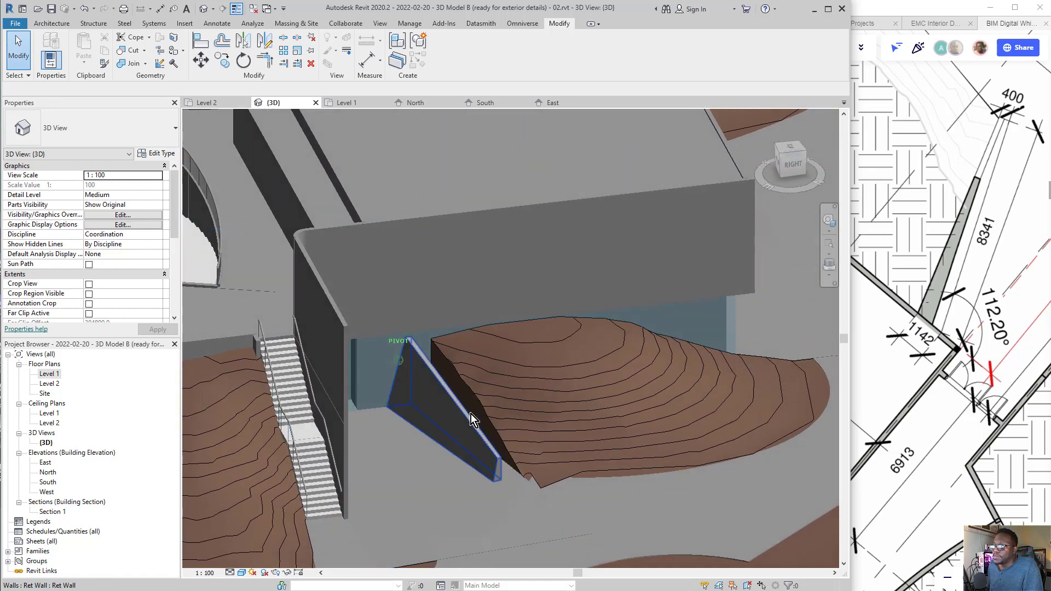
{"action": "left_click", "coordinate": [498, 436]}
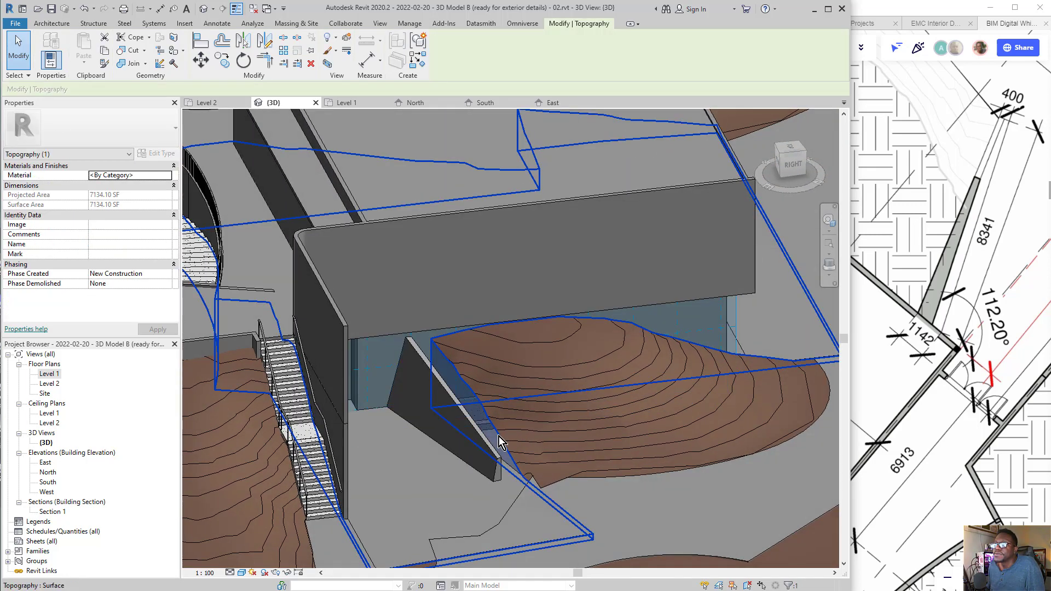
{"action": "left_click", "coordinate": [498, 436]}
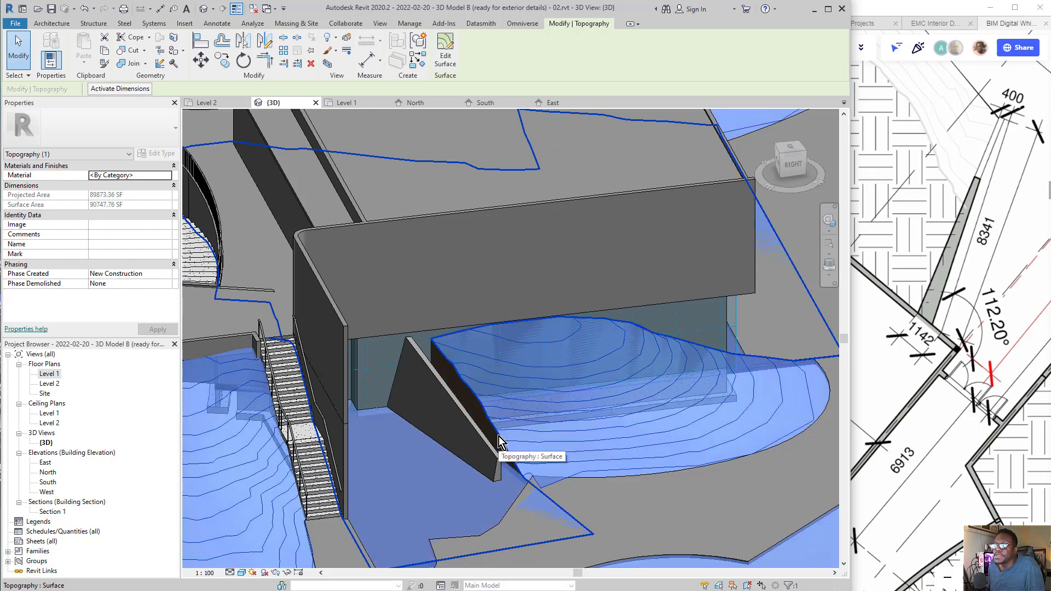
{"action": "key", "text": "Escape"}
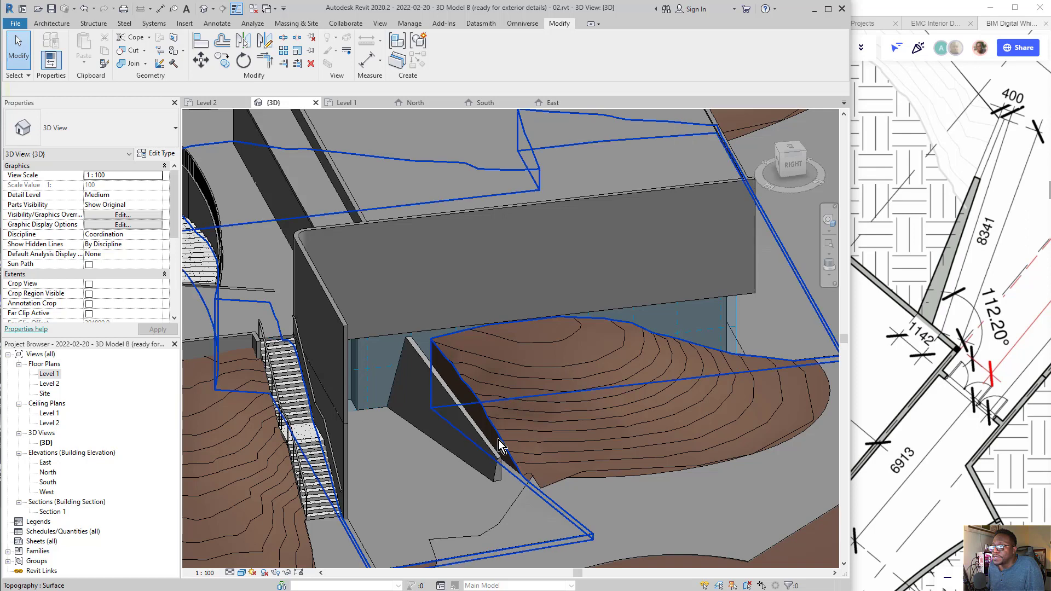
Edit the Level 1 pad's boundary so its sloped edge runs along the retaining wall's terrain-side face, and finish the sketch
{"action": "left_click", "coordinate": [523, 483]}
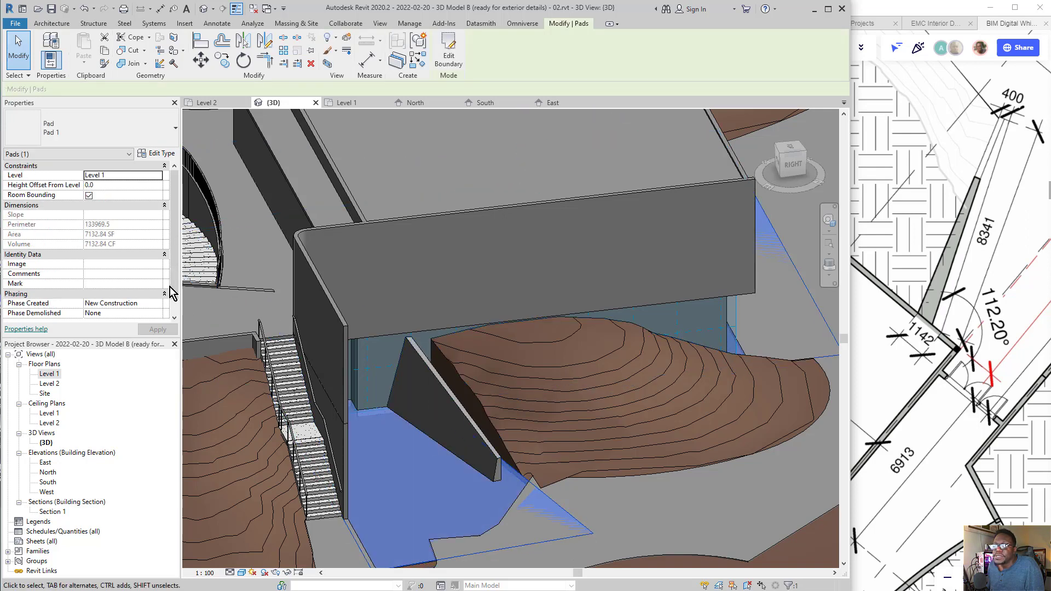
{"action": "left_click", "coordinate": [449, 54]}
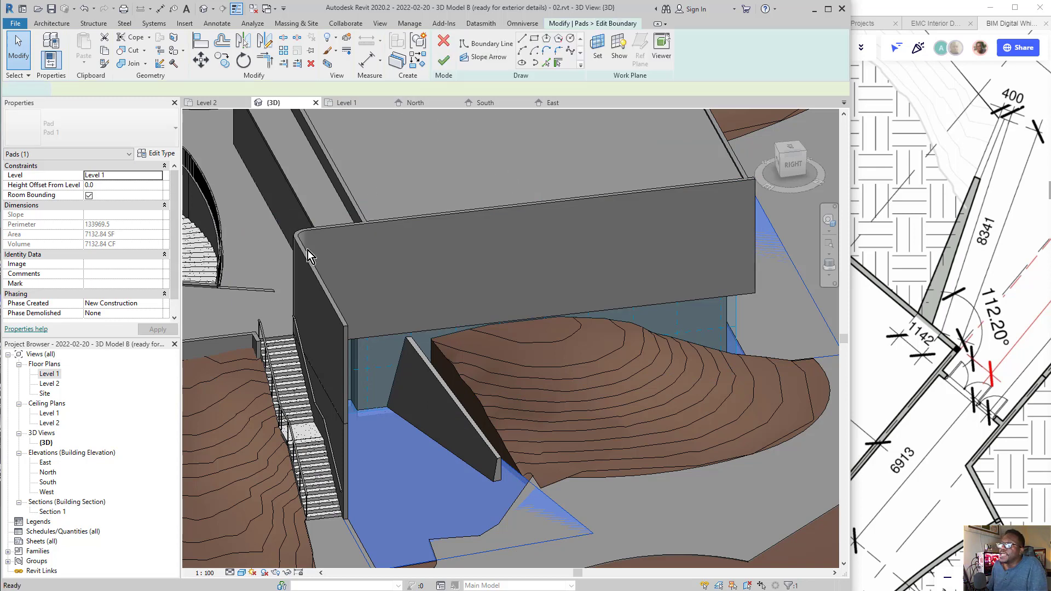
{"action": "double_click", "coordinate": [50, 382]}
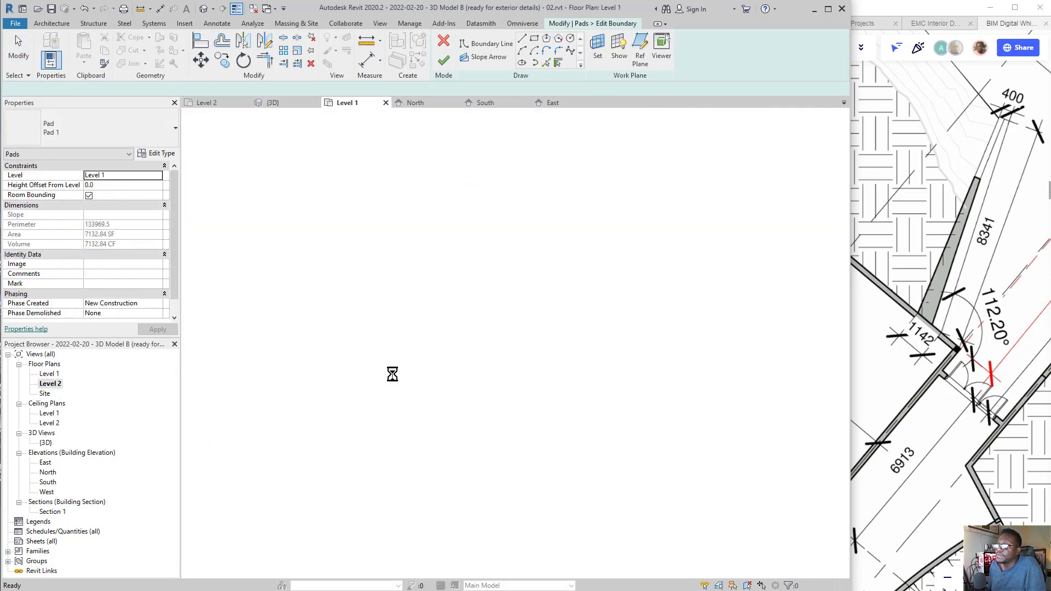
{"action": "scroll", "coordinate": [392, 376], "scroll_direction": "down", "scroll_amount": 2}
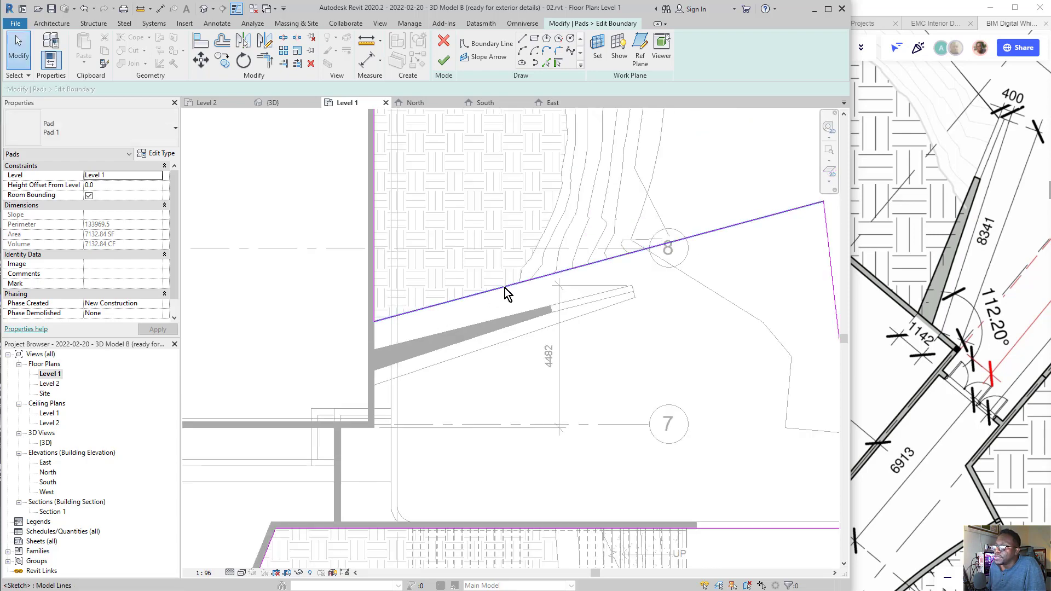
{"action": "left_click_drag", "start_coordinate": [505, 288], "coordinate": [512, 321]}
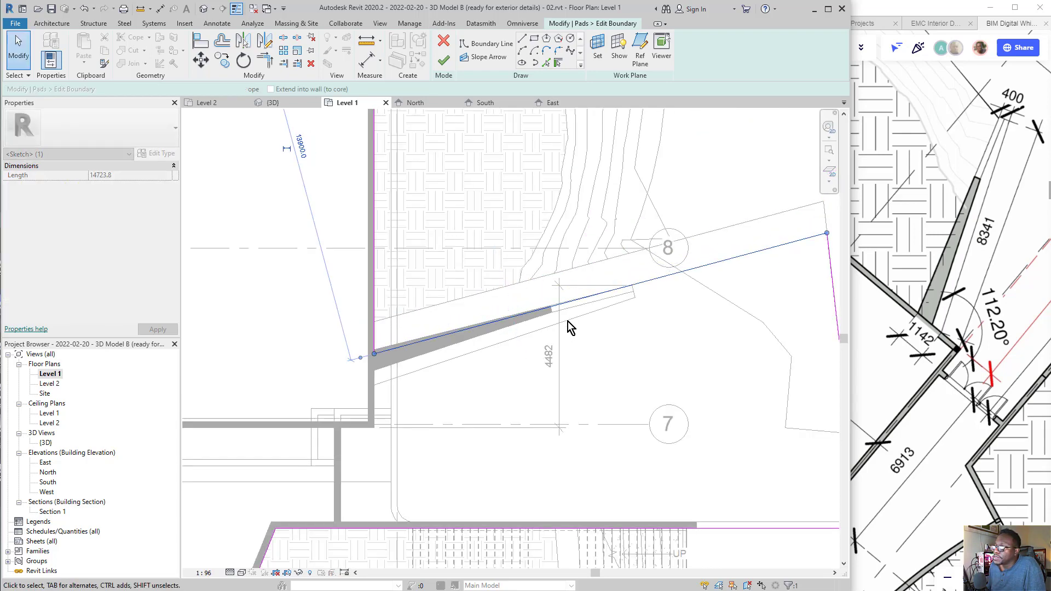
{"action": "left_click", "coordinate": [443, 60]}
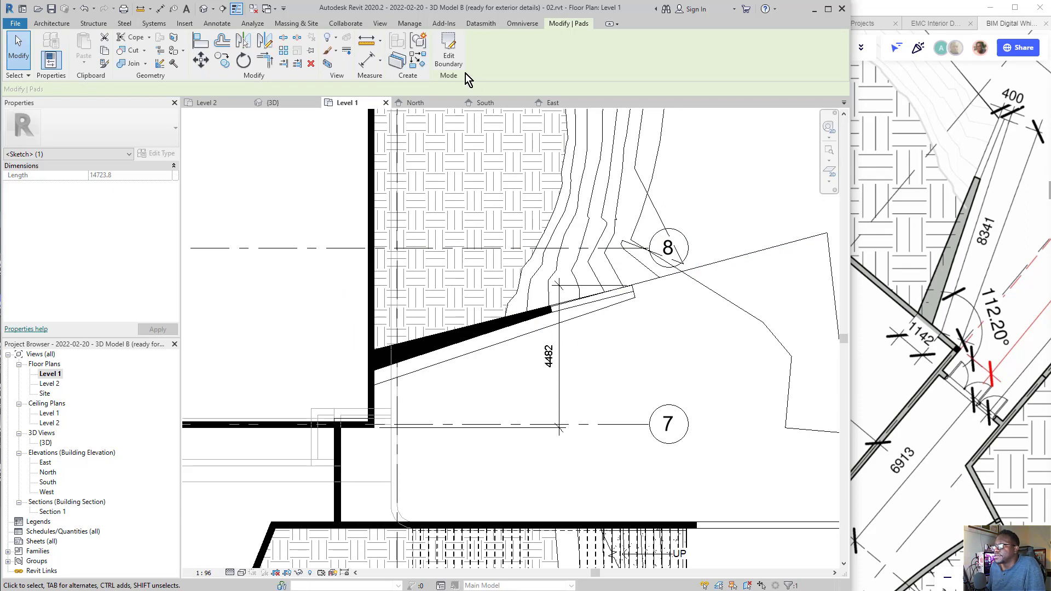
{"action": "key", "text": "Escape"}
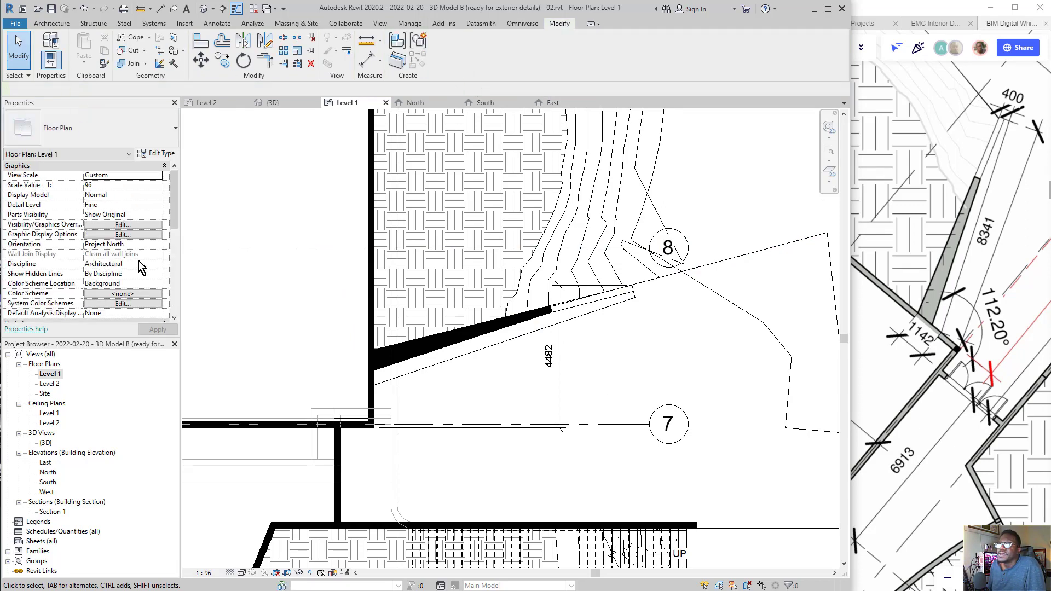
Examine in 3D how the terrain meets the retaining wall and the surrounding site
{"action": "left_click", "coordinate": [272, 103]}
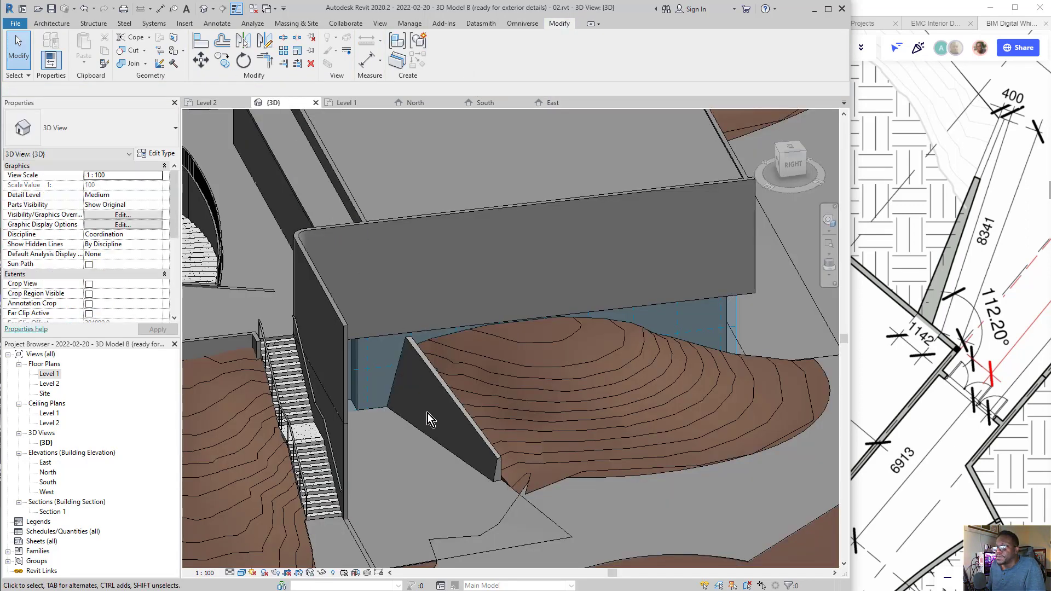
{"action": "left_click", "coordinate": [530, 506]}
{"action": "mouse_move", "coordinate": [530, 506]}
{"action": "middle_mouse_down", "text": "shift"}
{"action": "mouse_move", "coordinate": [500, 476]}
{"action": "mouse_move", "coordinate": [570, 399]}
{"action": "mouse_move", "coordinate": [669, 477]}
{"action": "mouse_move", "coordinate": [360, 294]}
{"action": "middle_mouse_up", "text": "shift"}
{"action": "scroll", "coordinate": [500, 476], "scroll_direction": "down", "scroll_amount": 2}
{"action": "left_click", "coordinate": [669, 478]}
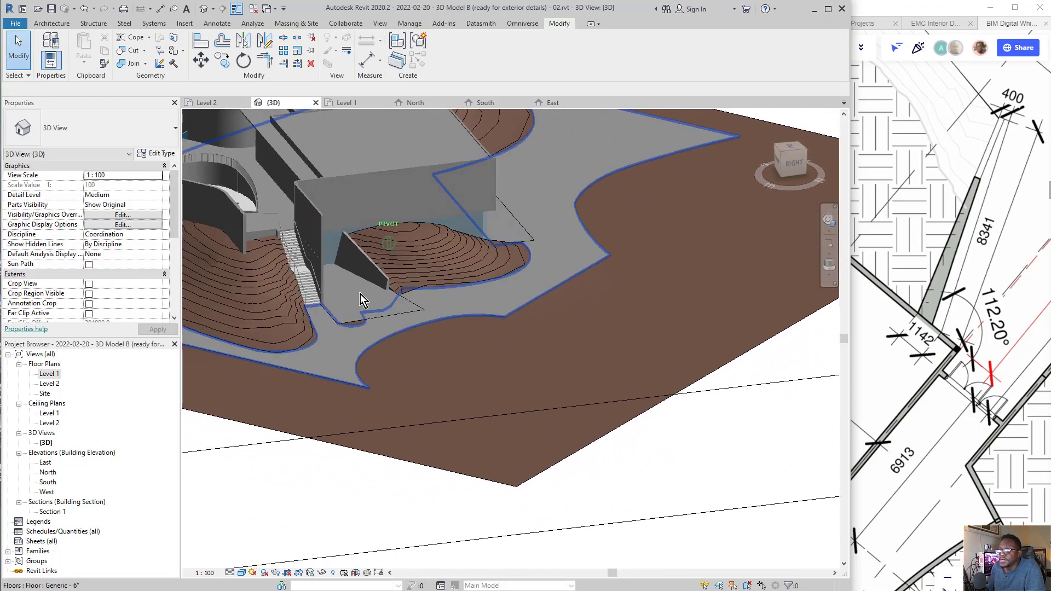
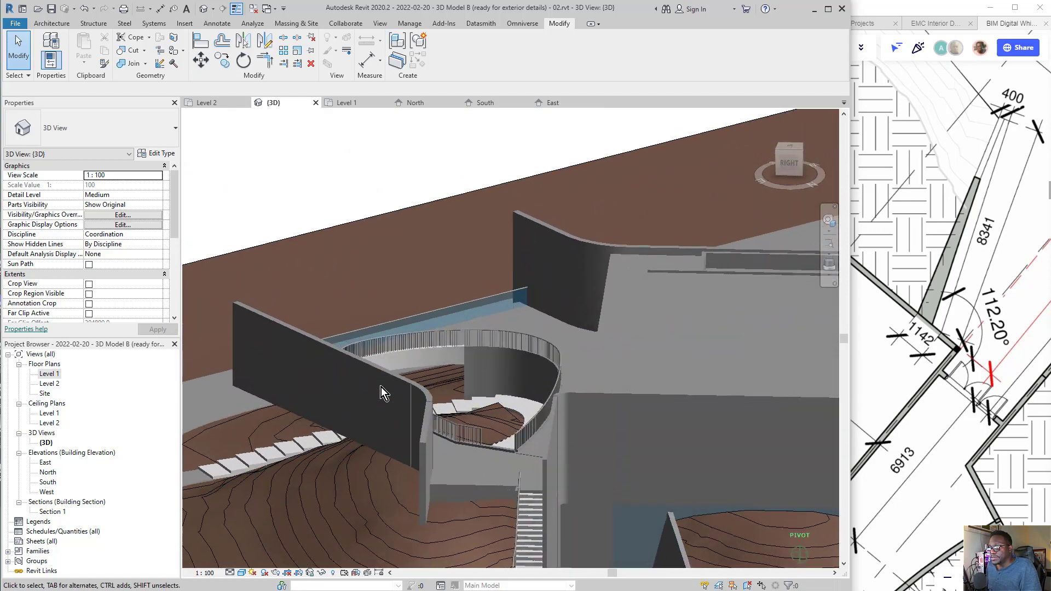
Switch to the Miro board and examine the glazed facade panels on the building's elevation drawing
{"action": "left_click", "coordinate": [914, 149]}
{"action": "scroll", "coordinate": [640, 303], "scroll_direction": "down", "scroll_amount": 6}
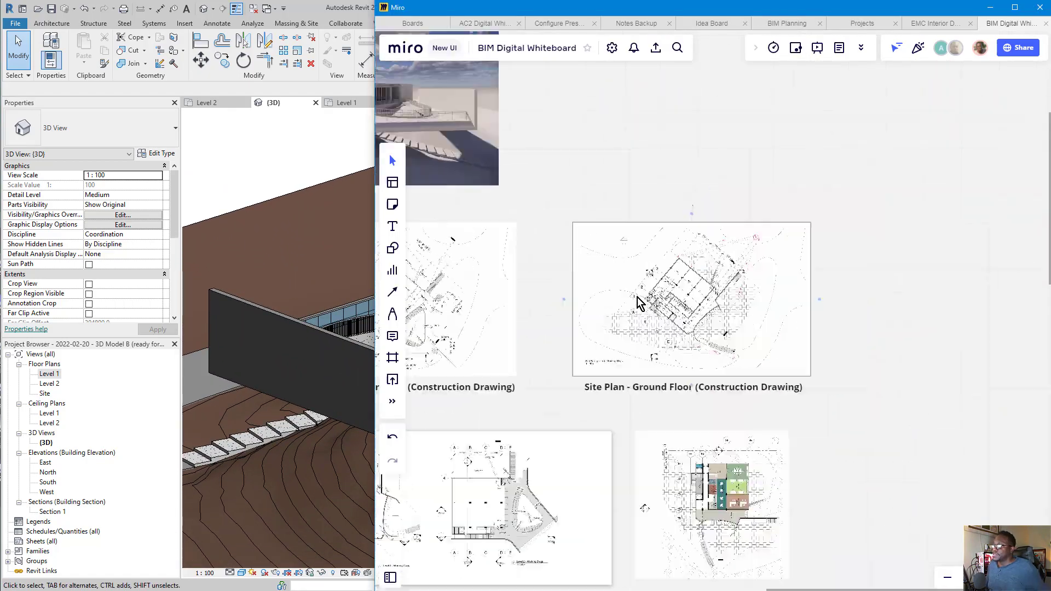
{"action": "scroll", "coordinate": [640, 302], "scroll_direction": "down", "scroll_amount": 10}
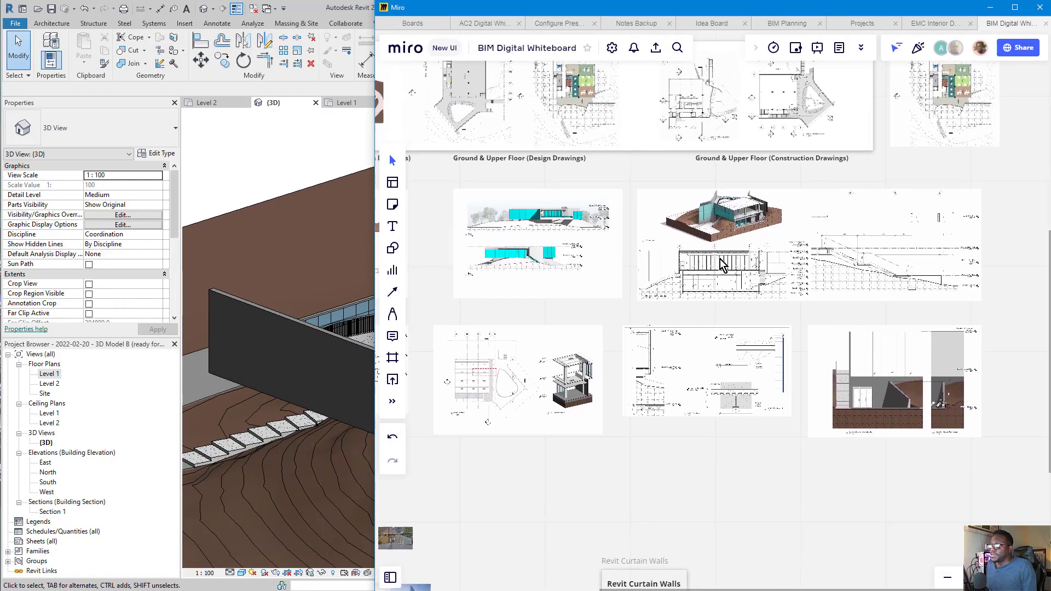
{"action": "scroll", "coordinate": [536, 252], "scroll_direction": "up", "scroll_amount": 10}
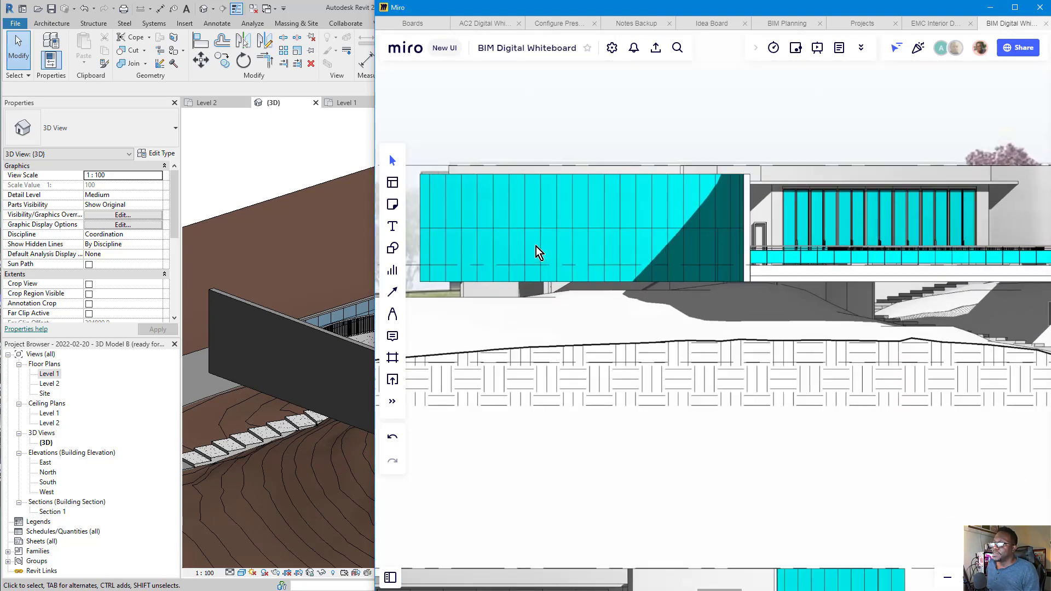
{"action": "scroll", "coordinate": [536, 252], "scroll_direction": "up", "scroll_amount": 2}
{"action": "key", "text": "p"}
{"action": "left_click_drag", "start_coordinate": [755, 150], "coordinate": [667, 178]}
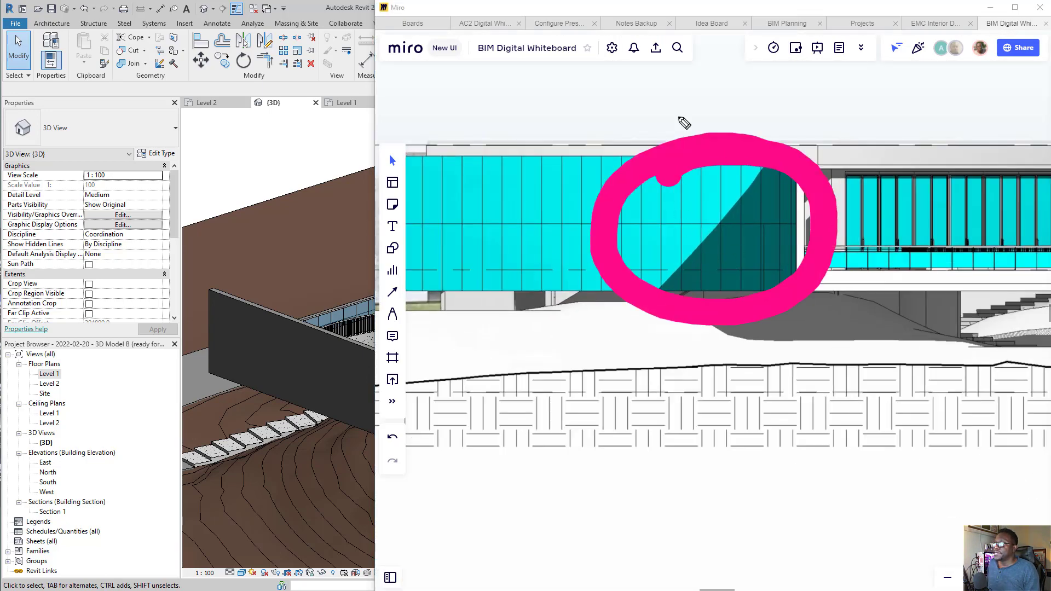
{"action": "left_click_drag", "start_coordinate": [698, 93], "coordinate": [711, 325]}
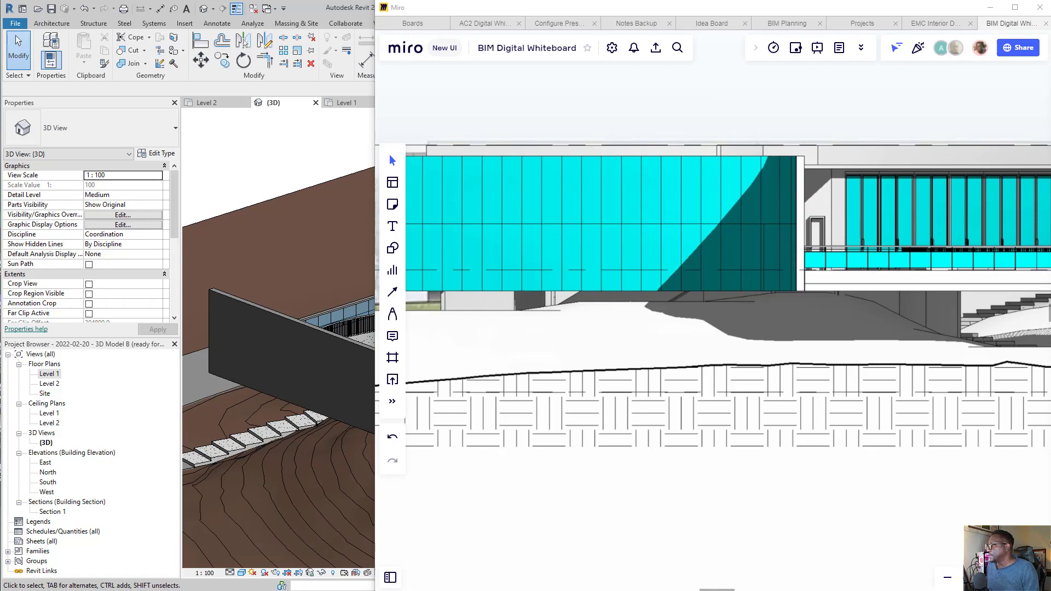
{"action": "left_click", "coordinate": [692, 286]}
Examine the reflective facade cladding in the M+ exterior reference photos
{"action": "scroll", "coordinate": [612, 279], "scroll_direction": "down", "scroll_amount": 10}
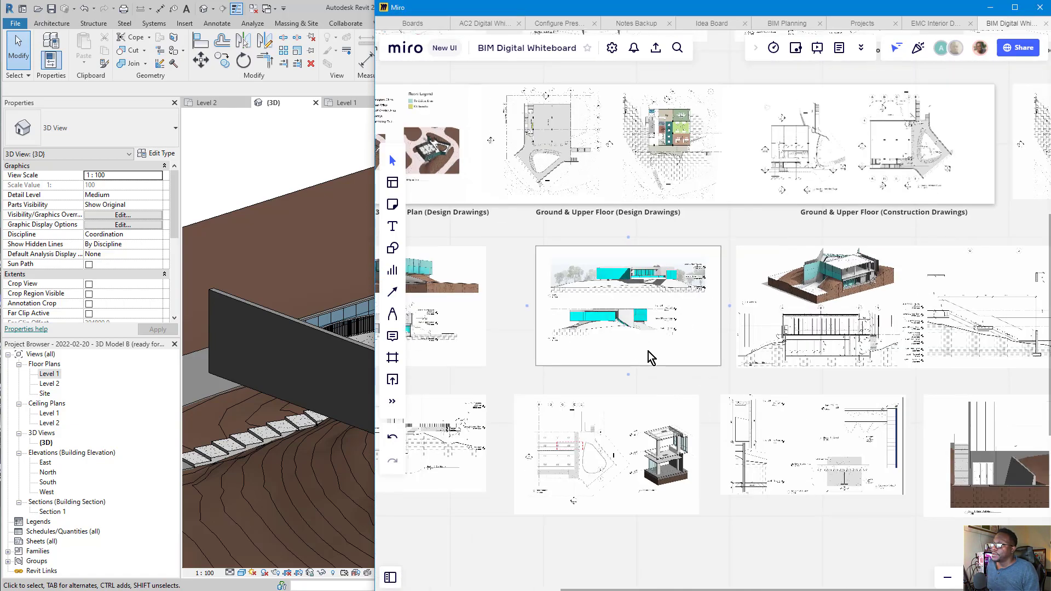
{"action": "scroll", "coordinate": [648, 351], "scroll_direction": "down", "scroll_amount": 3}
{"action": "middle_click_drag", "start_coordinate": [685, 151], "coordinate": [699, 302]}
{"action": "middle_click_drag", "start_coordinate": [673, 481], "coordinate": [677, 214]}
{"action": "middle_click_drag", "start_coordinate": [629, 417], "coordinate": [673, 286]}
{"action": "scroll", "coordinate": [538, 340], "scroll_direction": "up", "scroll_amount": 2}
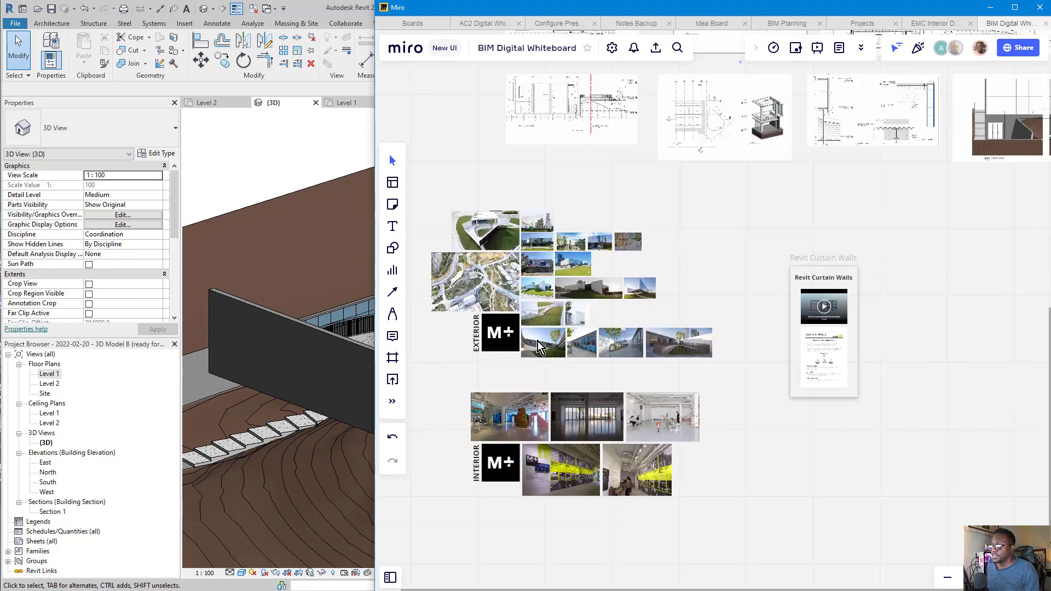
{"action": "scroll", "coordinate": [566, 258], "scroll_direction": "up", "scroll_amount": 3}
{"action": "scroll", "coordinate": [492, 244], "scroll_direction": "up", "scroll_amount": 4}
{"action": "middle_click_drag", "start_coordinate": [492, 400], "coordinate": [639, 473]}
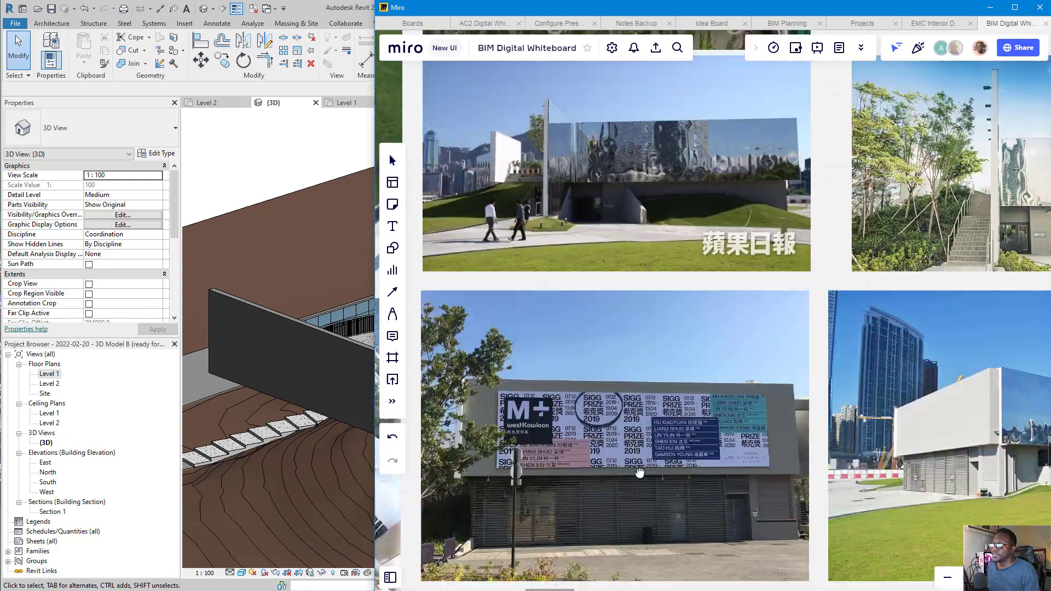
{"action": "scroll", "coordinate": [631, 304], "scroll_direction": "up", "scroll_amount": 5}
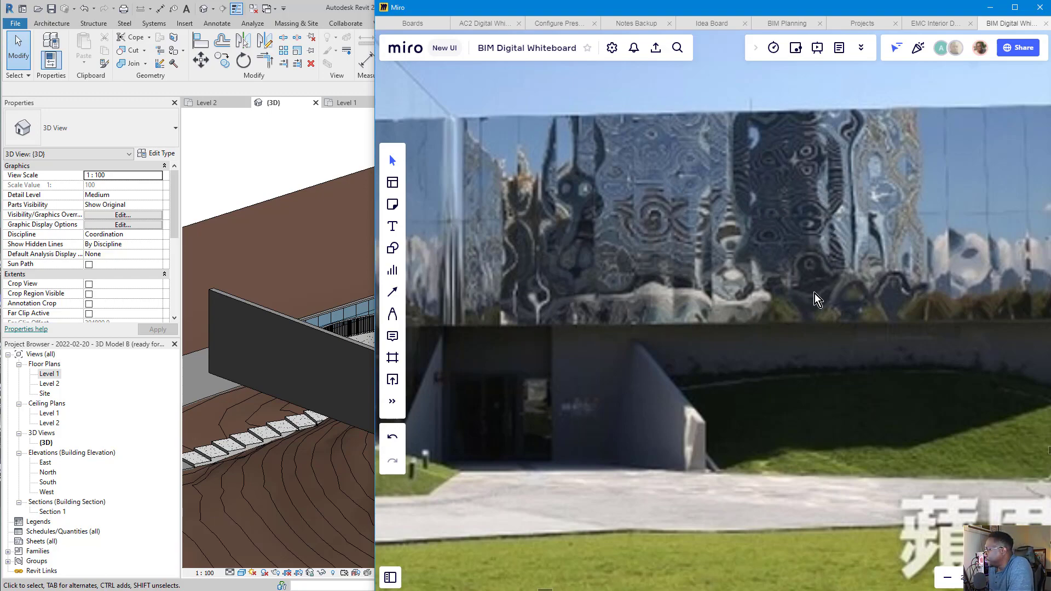
Examine the parapet detail in the section callouts for the thicknesses of the wall, gap and outer cladding panel
{"action": "scroll", "coordinate": [814, 295], "scroll_direction": "down", "scroll_amount": 10}
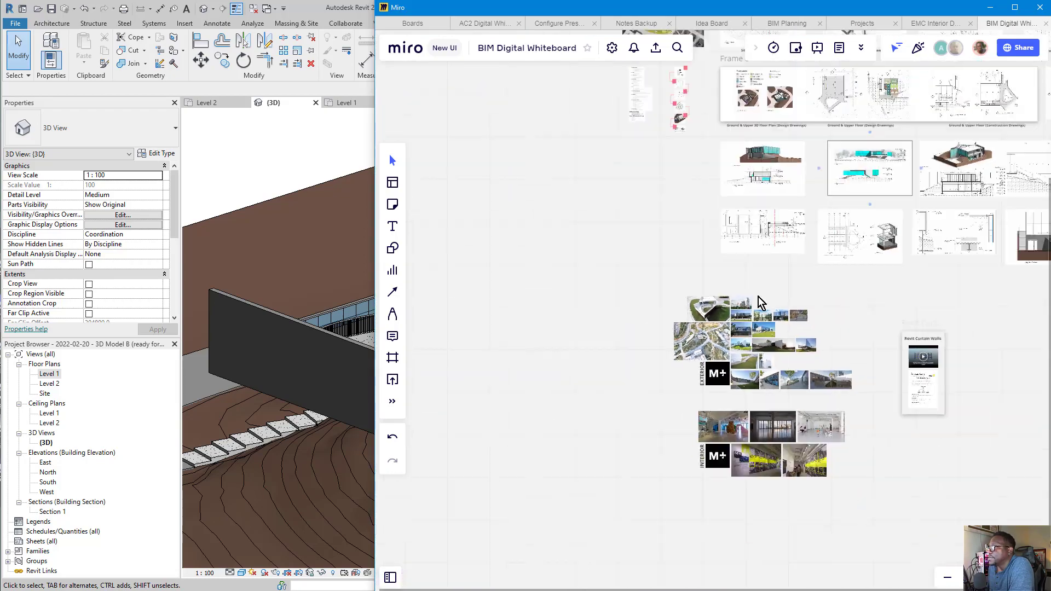
{"action": "scroll", "coordinate": [761, 303], "scroll_direction": "up", "scroll_amount": 10}
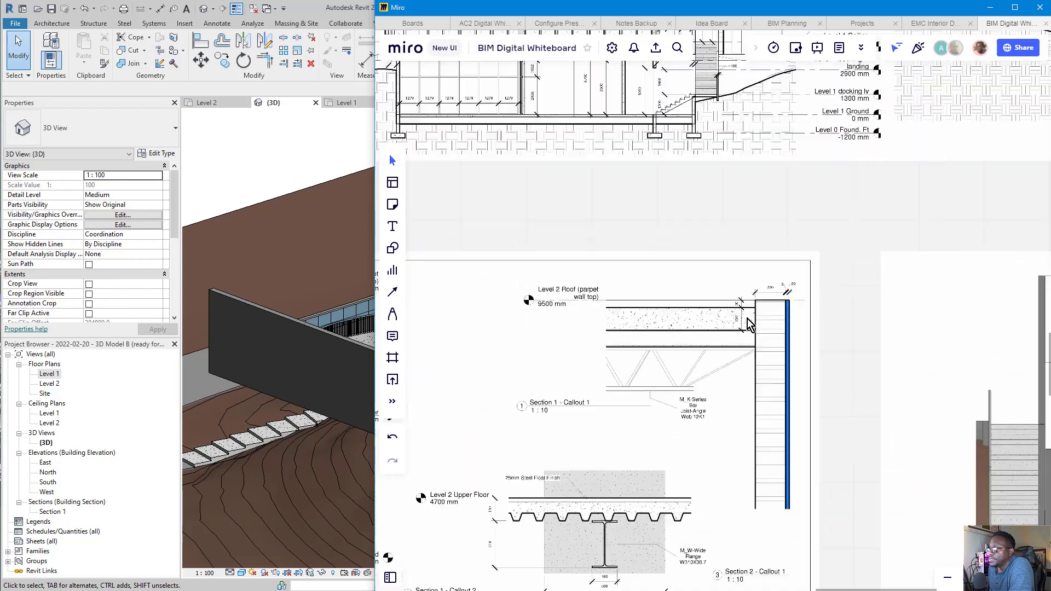
{"action": "scroll", "coordinate": [750, 324], "scroll_direction": "up", "scroll_amount": 8}
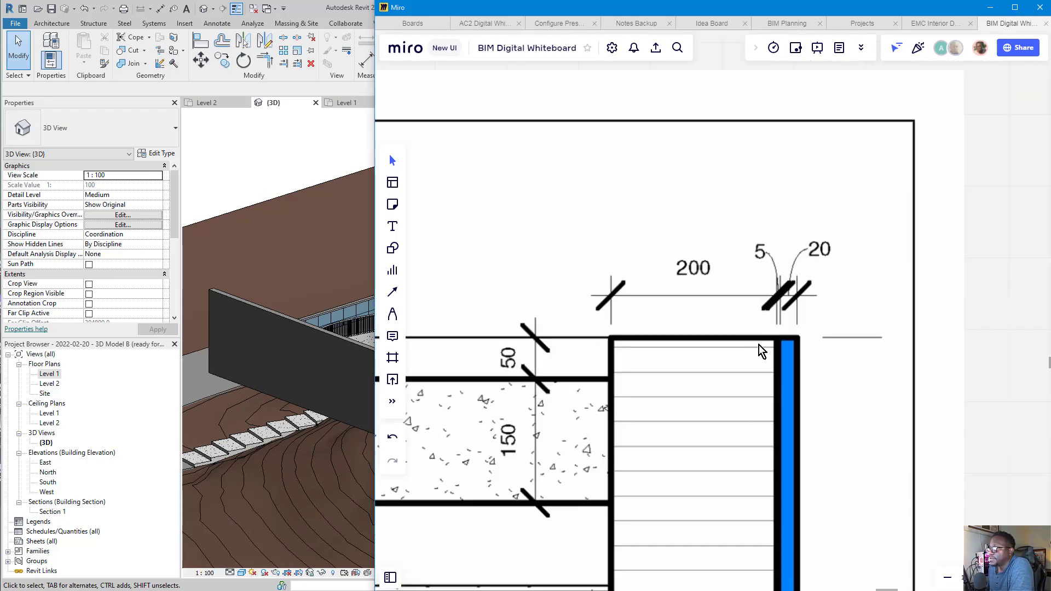
{"action": "middle_click_drag", "start_coordinate": [805, 363], "coordinate": [782, 319]}
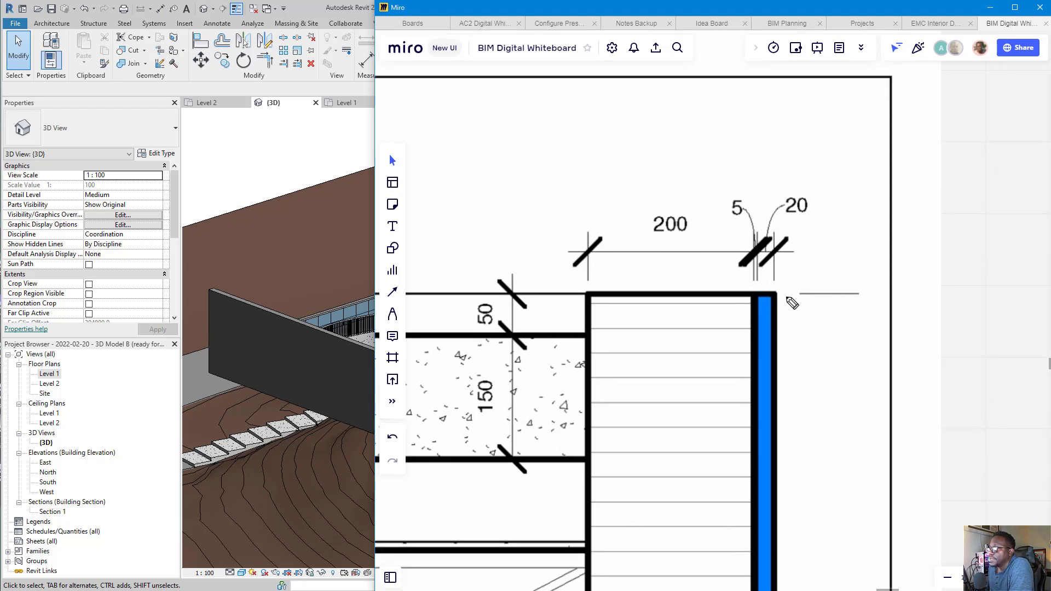
{"action": "left_click_drag", "start_coordinate": [887, 303], "coordinate": [773, 313]}
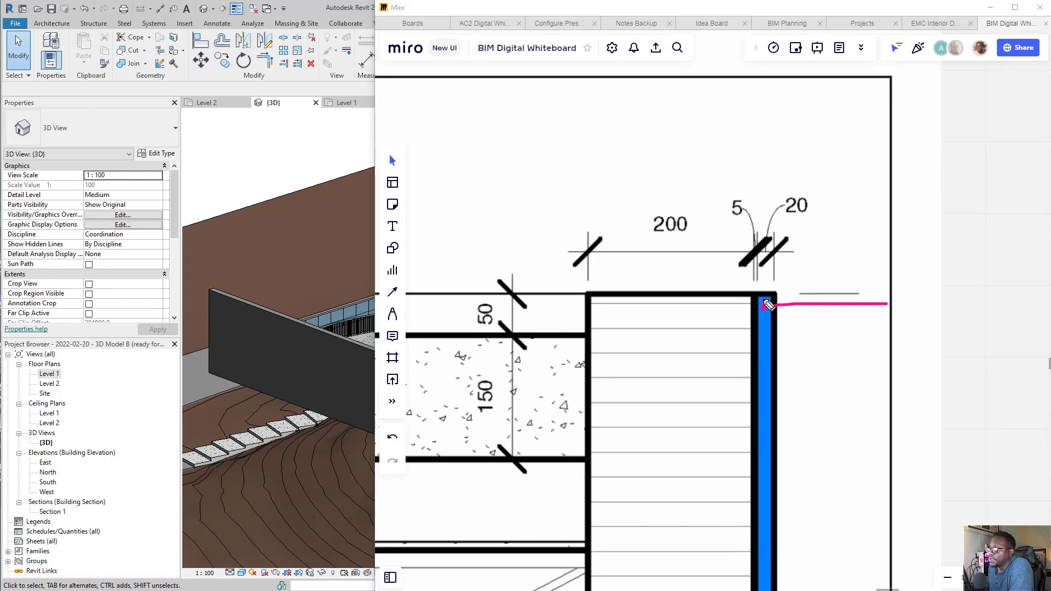
{"action": "mouse_move", "coordinate": [816, 214]}
{"action": "left_mouse_down"}
{"action": "mouse_move", "coordinate": [775, 195]}
{"action": "mouse_move", "coordinate": [727, 198]}
{"action": "left_mouse_up"}
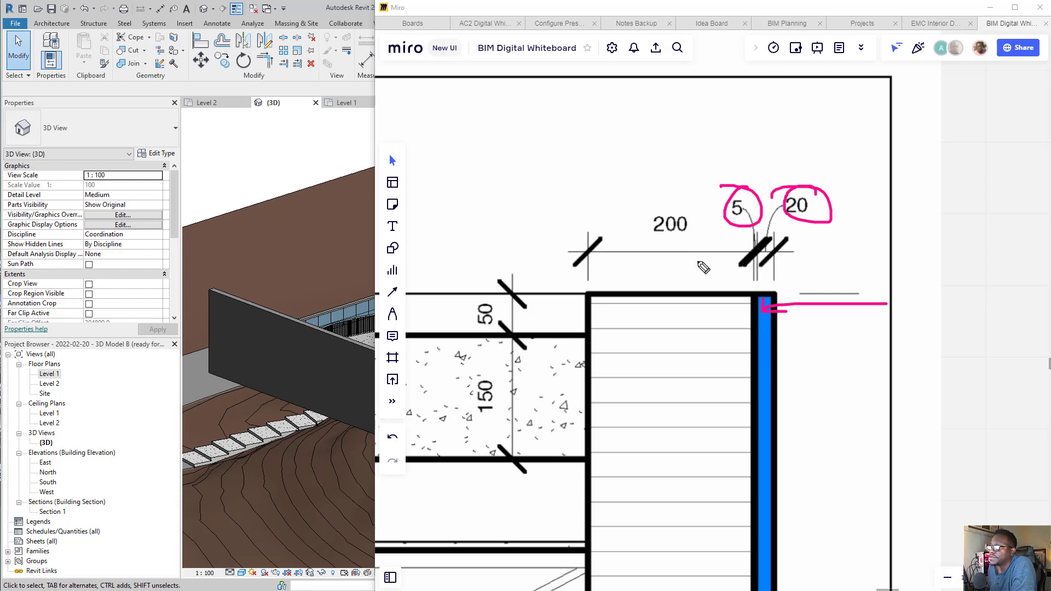
{"action": "left_click_drag", "start_coordinate": [707, 232], "coordinate": [689, 220]}
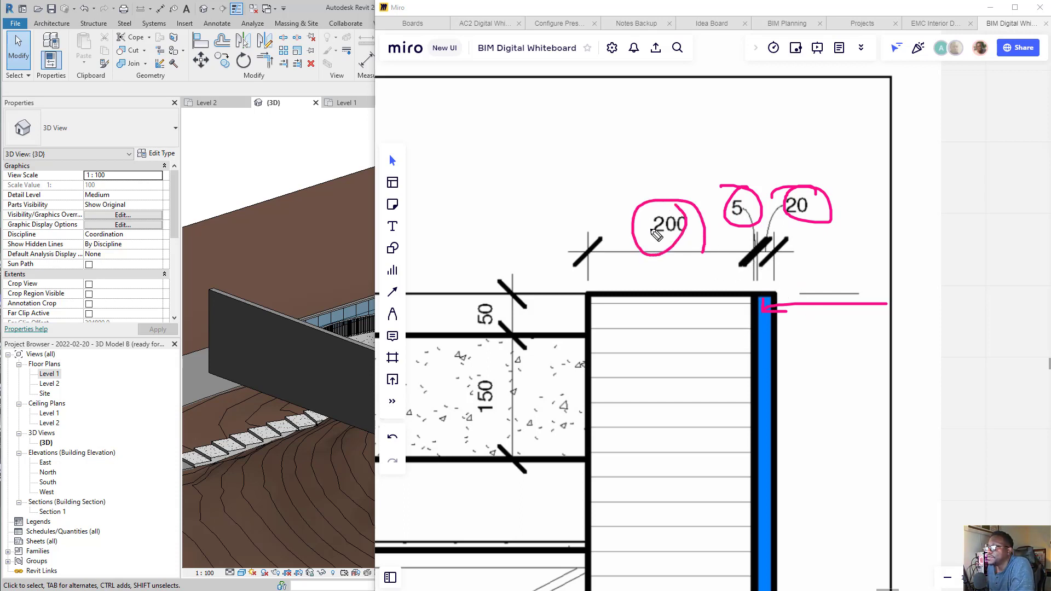
{"action": "mouse_move", "coordinate": [662, 164]}
{"action": "left_mouse_down"}
{"action": "mouse_move", "coordinate": [704, 241]}
{"action": "mouse_move", "coordinate": [728, 202]}
{"action": "mouse_move", "coordinate": [782, 229]}
{"action": "mouse_move", "coordinate": [756, 351]}
{"action": "left_mouse_up"}
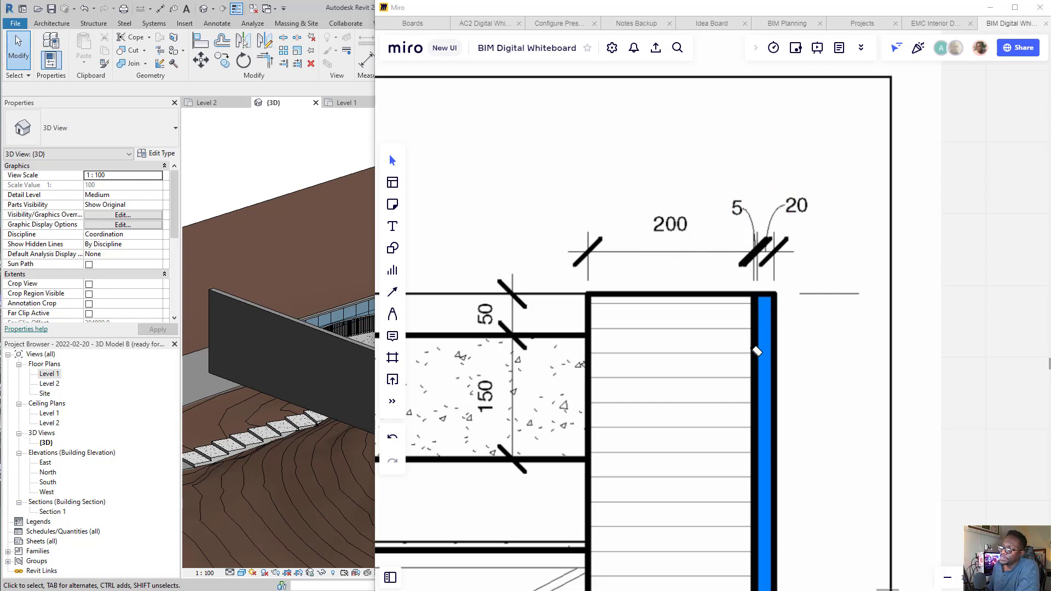
Switch back to Revit and examine in 3D the upper facade wall and the curved freestanding wall beside the stairs
{"action": "left_click", "coordinate": [317, 340]}
{"action": "scroll", "coordinate": [436, 338], "scroll_direction": "down", "scroll_amount": 2}
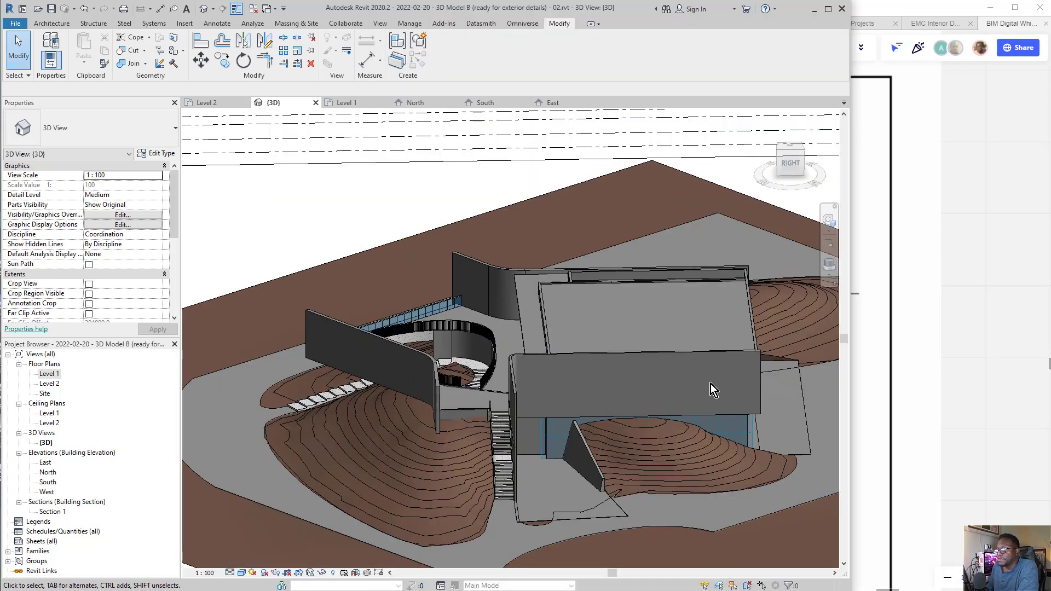
{"action": "left_click_drag", "start_coordinate": [757, 349], "coordinate": [508, 350]}
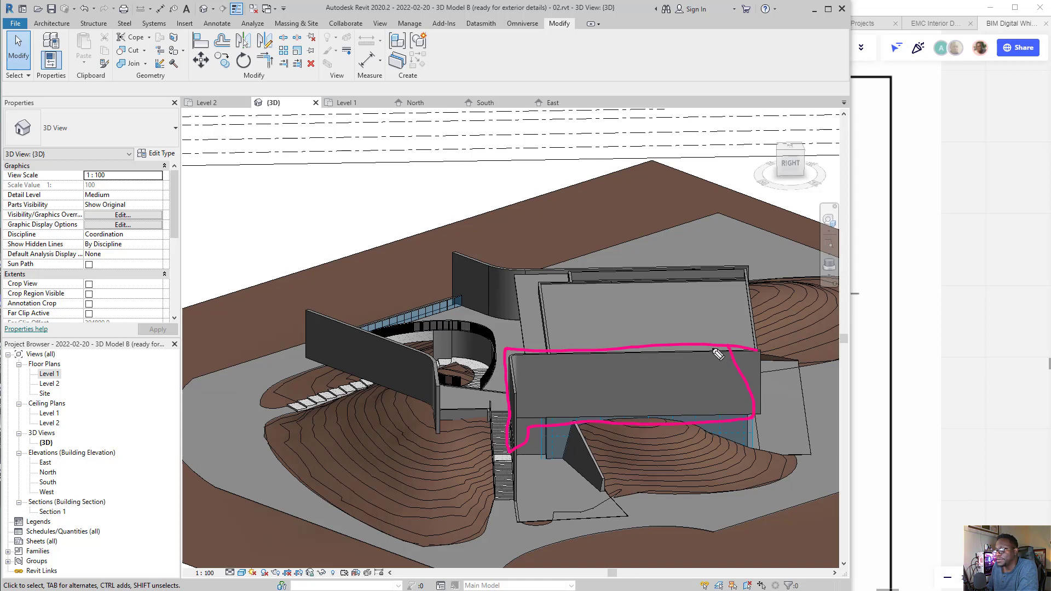
{"action": "mouse_move", "coordinate": [302, 381]}
{"action": "left_mouse_down"}
{"action": "mouse_move", "coordinate": [438, 457]}
{"action": "mouse_move", "coordinate": [253, 302]}
{"action": "left_mouse_up"}
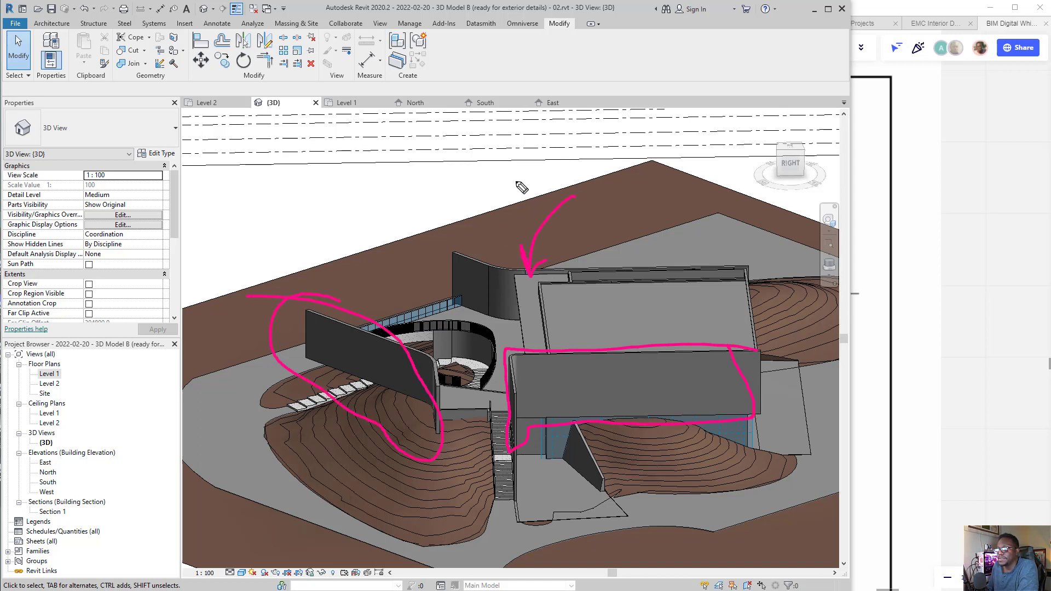
{"action": "left_click_drag", "start_coordinate": [533, 239], "coordinate": [757, 379]}
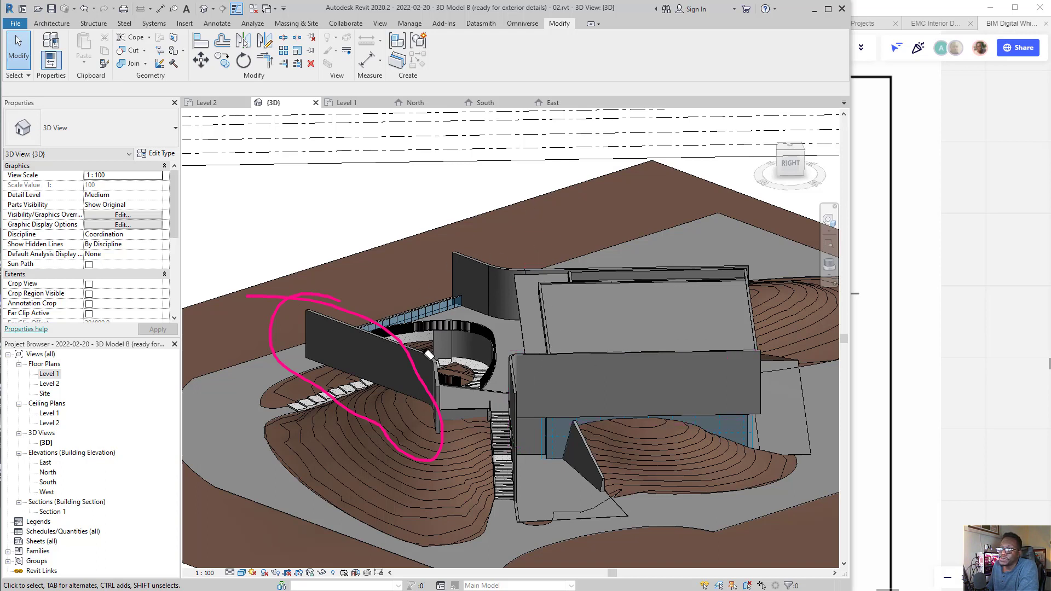
{"action": "left_click_drag", "start_coordinate": [307, 522], "coordinate": [334, 394]}
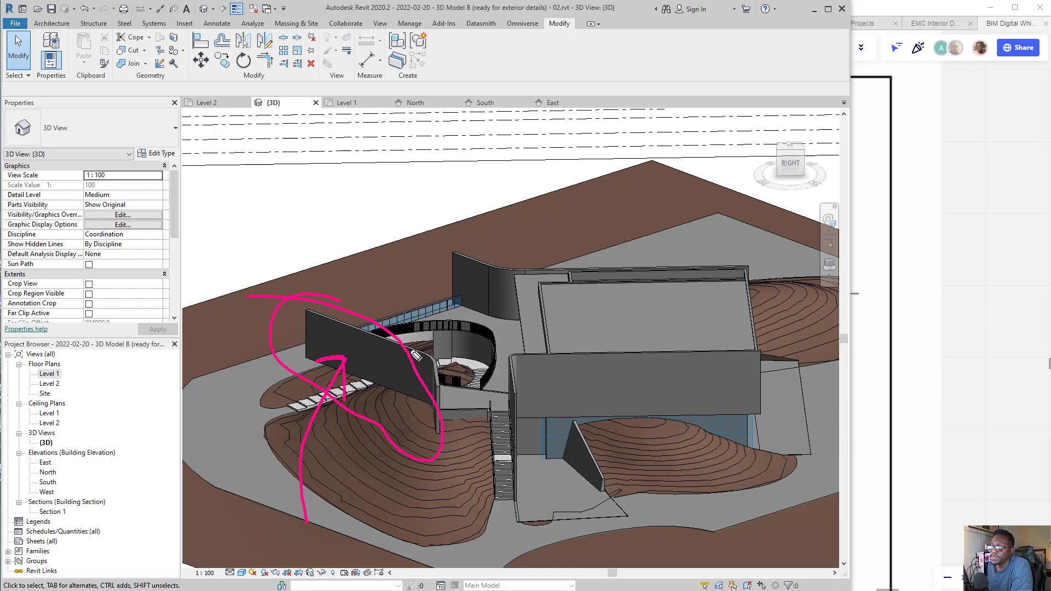
{"action": "left_click_drag", "start_coordinate": [404, 350], "coordinate": [479, 285]}
{"action": "left_click_drag", "start_coordinate": [424, 376], "coordinate": [607, 382]}
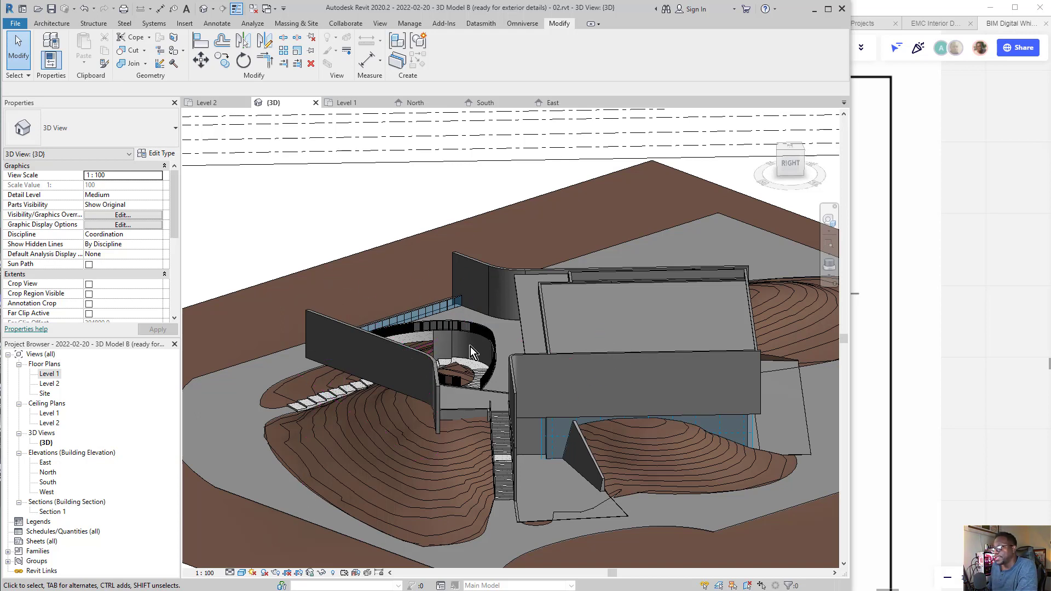
{"action": "scroll", "coordinate": [343, 389], "scroll_direction": "up", "scroll_amount": 5}
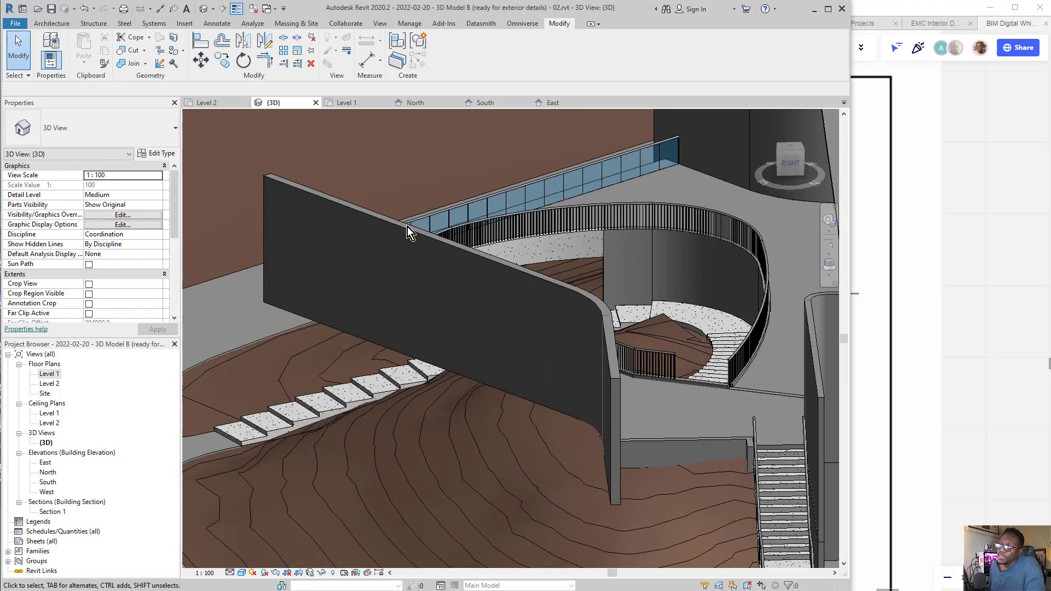
{"action": "middle_click_drag", "start_coordinate": [428, 306], "coordinate": [433, 295], "text": "shift"}
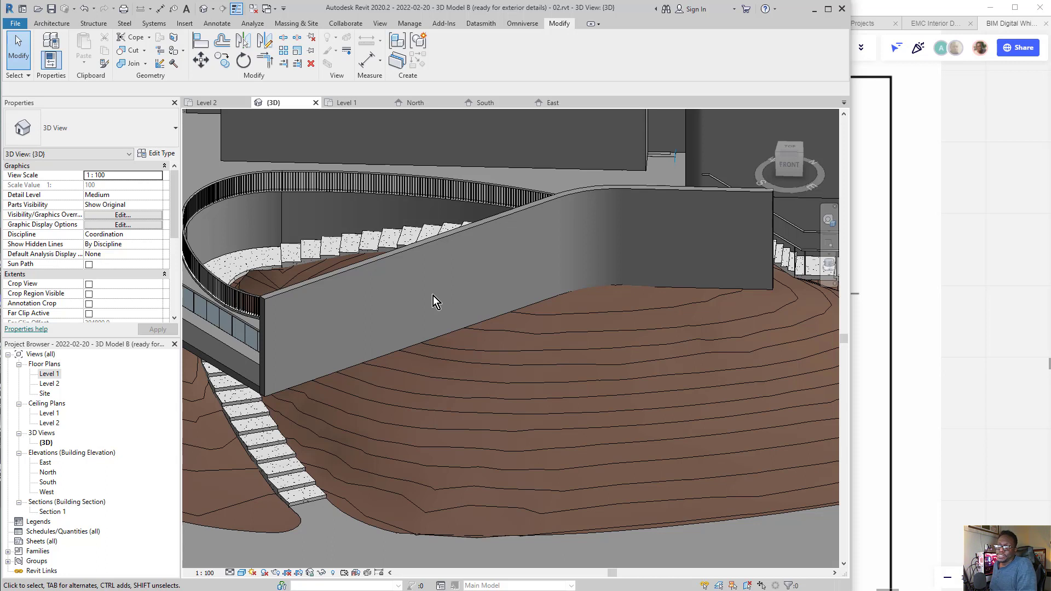
Start a new wall with the Curtain Wall 1 type, and open the Level 2 floor plan at the upper facade wall
{"action": "key", "text": "Tab"}
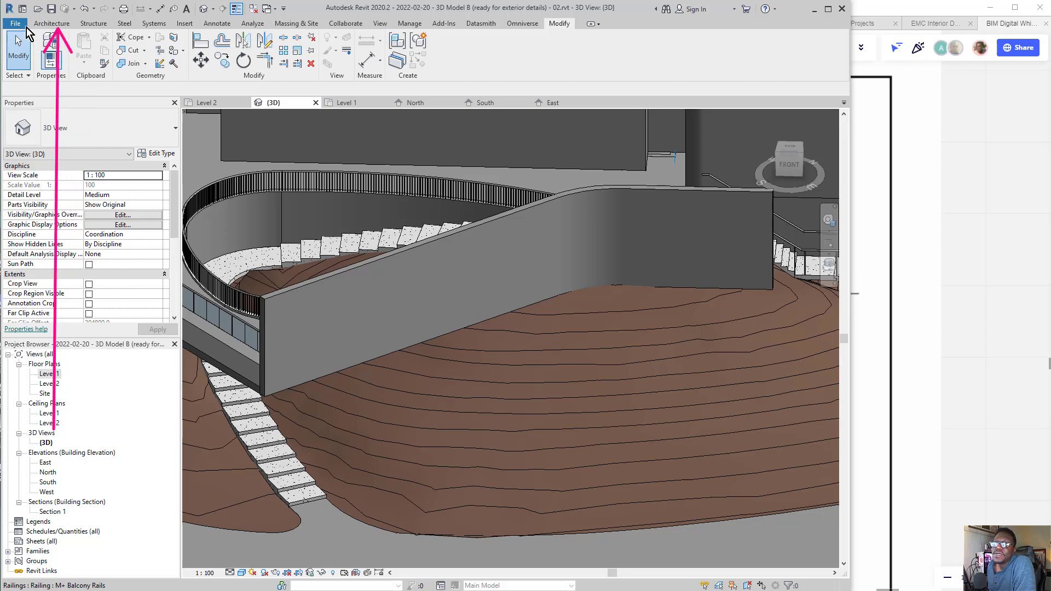
{"action": "left_click", "coordinate": [51, 23]}
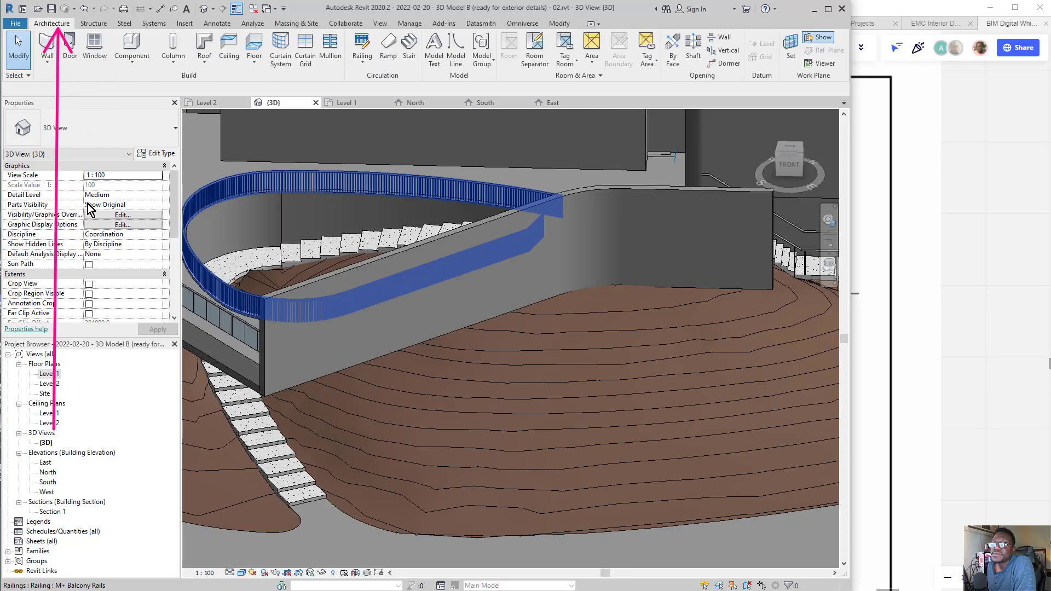
{"action": "left_click", "coordinate": [48, 46]}
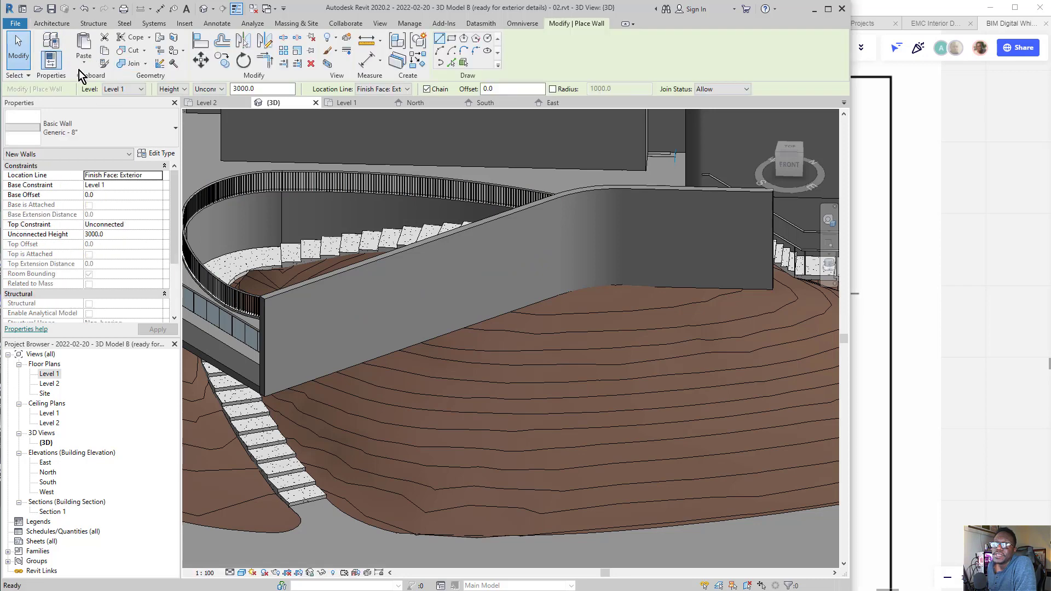
{"action": "left_click", "coordinate": [74, 130]}
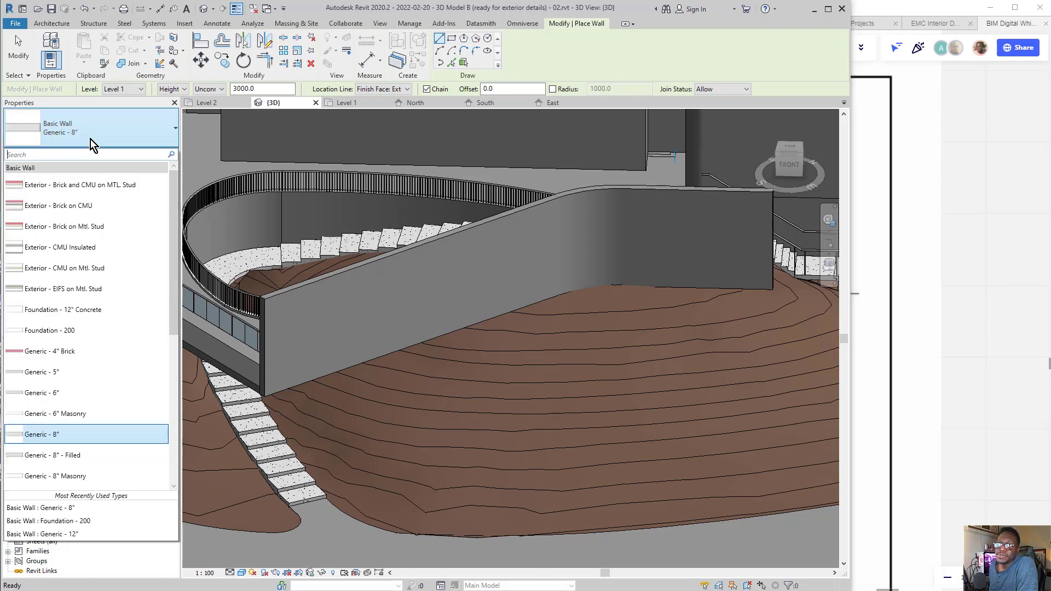
{"action": "scroll", "coordinate": [84, 342], "scroll_direction": "down", "scroll_amount": 5}
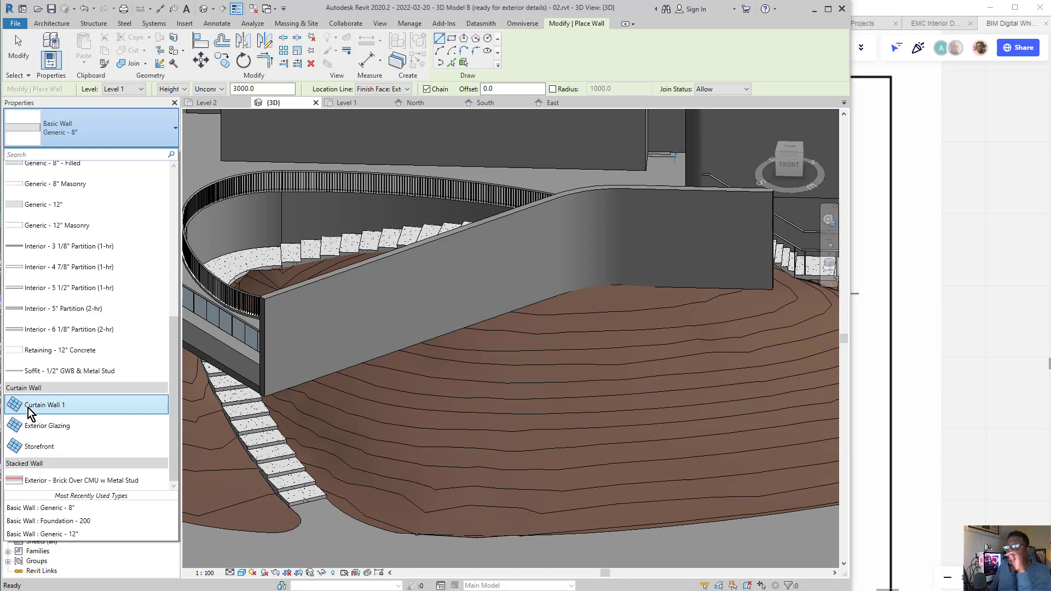
{"action": "left_click", "coordinate": [62, 405]}
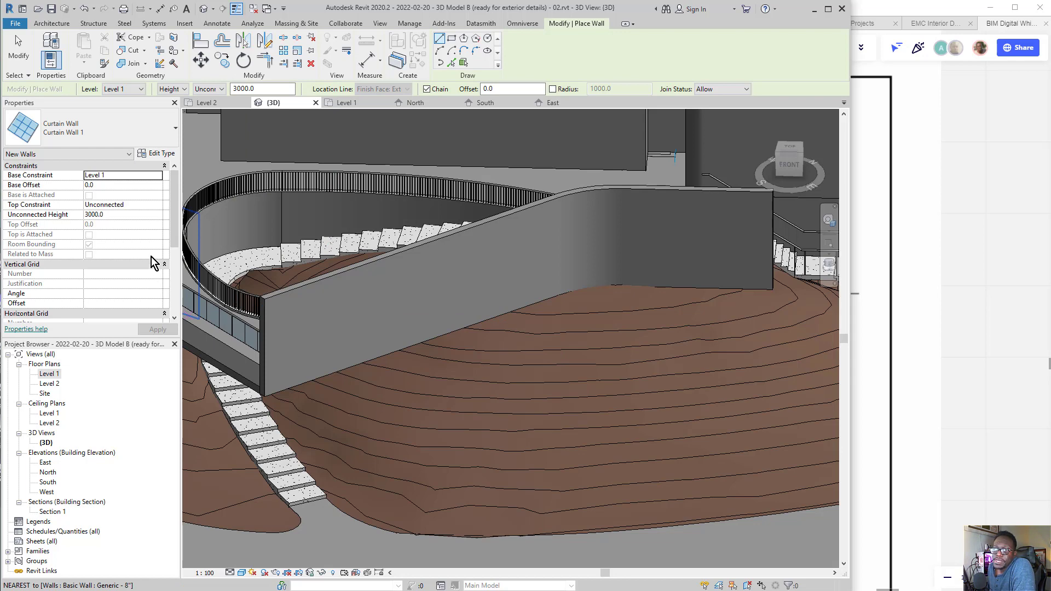
{"action": "double_click", "coordinate": [49, 383]}
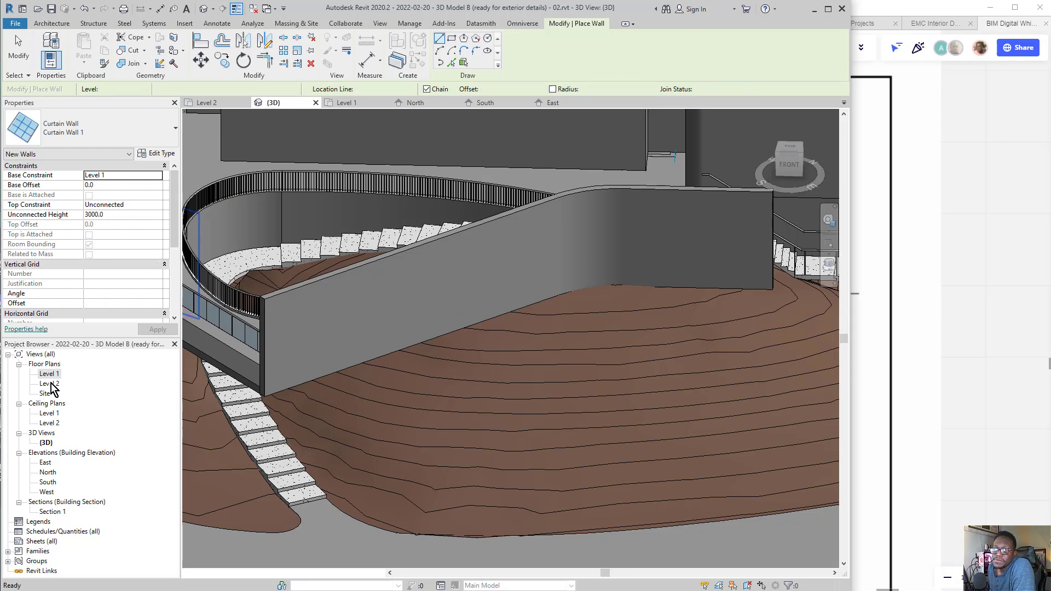
{"action": "scroll", "coordinate": [429, 373], "scroll_direction": "down", "scroll_amount": 2}
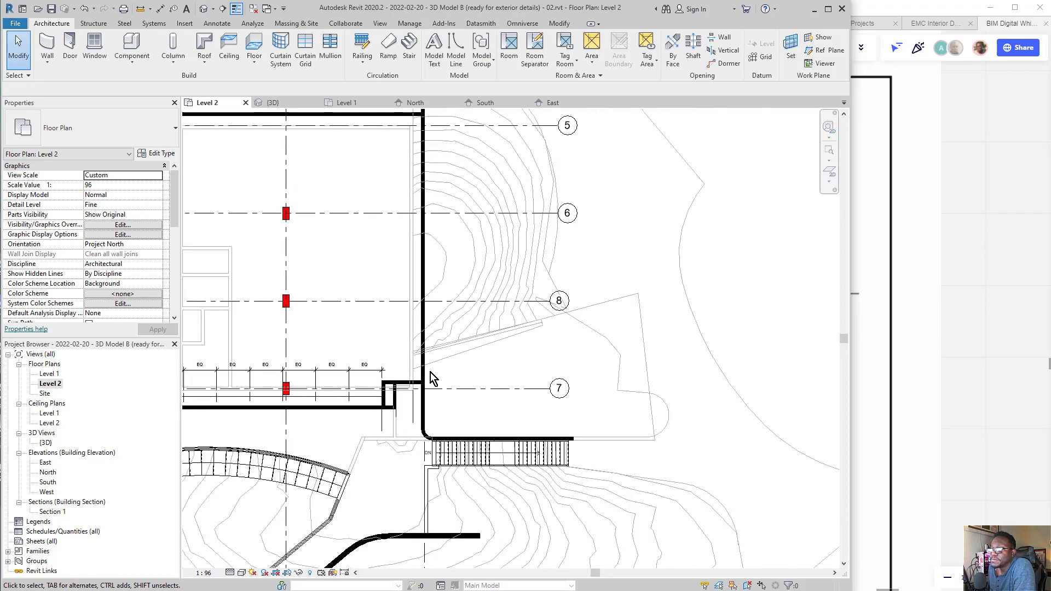
{"action": "middle_click_drag", "start_coordinate": [491, 452], "coordinate": [615, 231]}
{"action": "scroll", "coordinate": [258, 491], "scroll_direction": "up", "scroll_amount": 9}
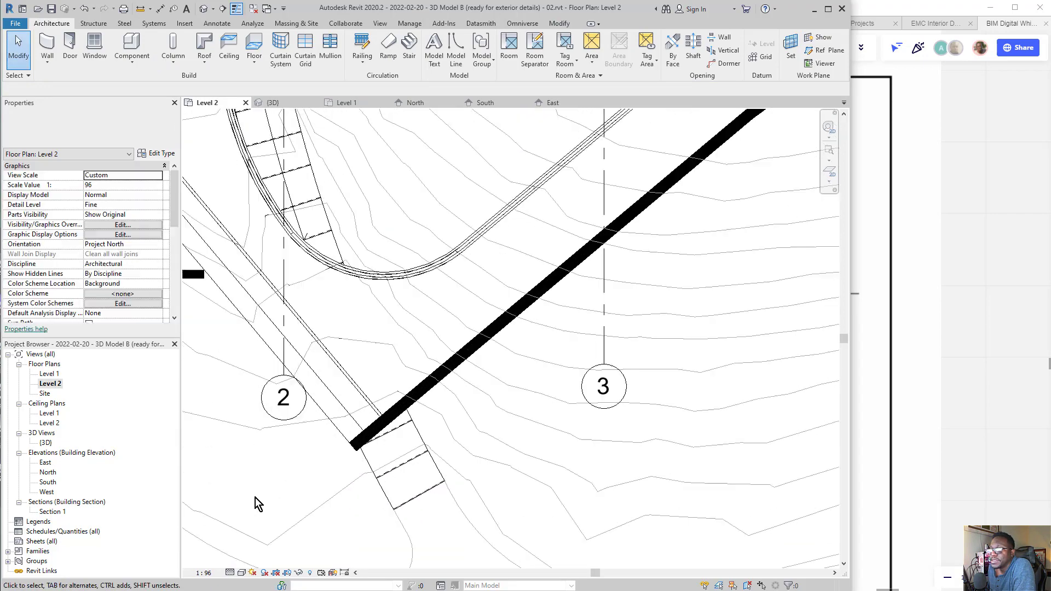
{"action": "middle_click_drag", "start_coordinate": [446, 353], "coordinate": [262, 383]}
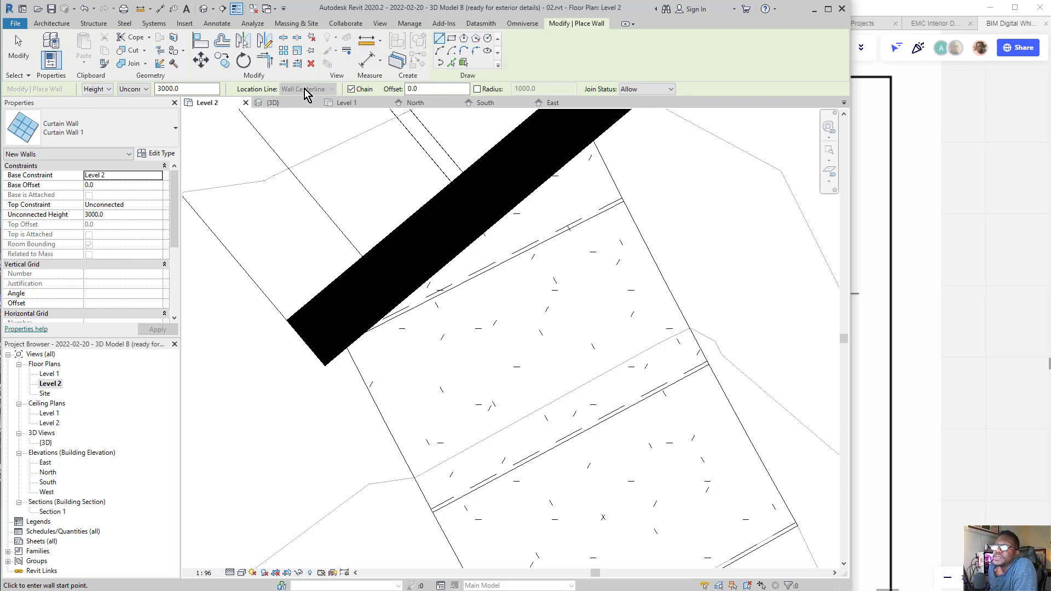
{"action": "left_click", "coordinate": [450, 62]}
{"action": "scroll", "coordinate": [377, 347], "scroll_direction": "down", "scroll_amount": 1}
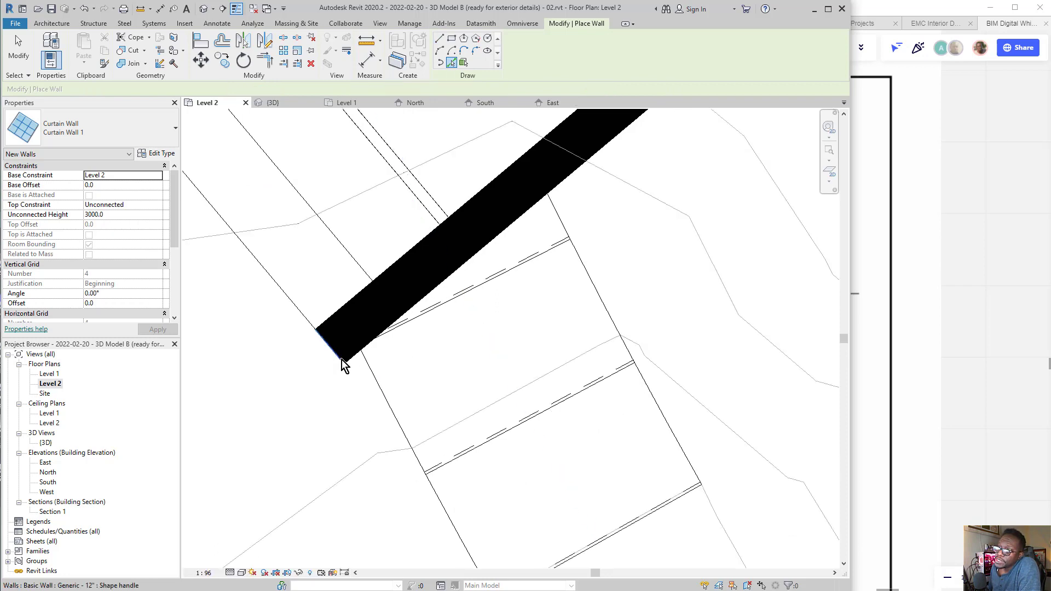
{"action": "scroll", "coordinate": [432, 301], "scroll_direction": "up", "scroll_amount": 2}
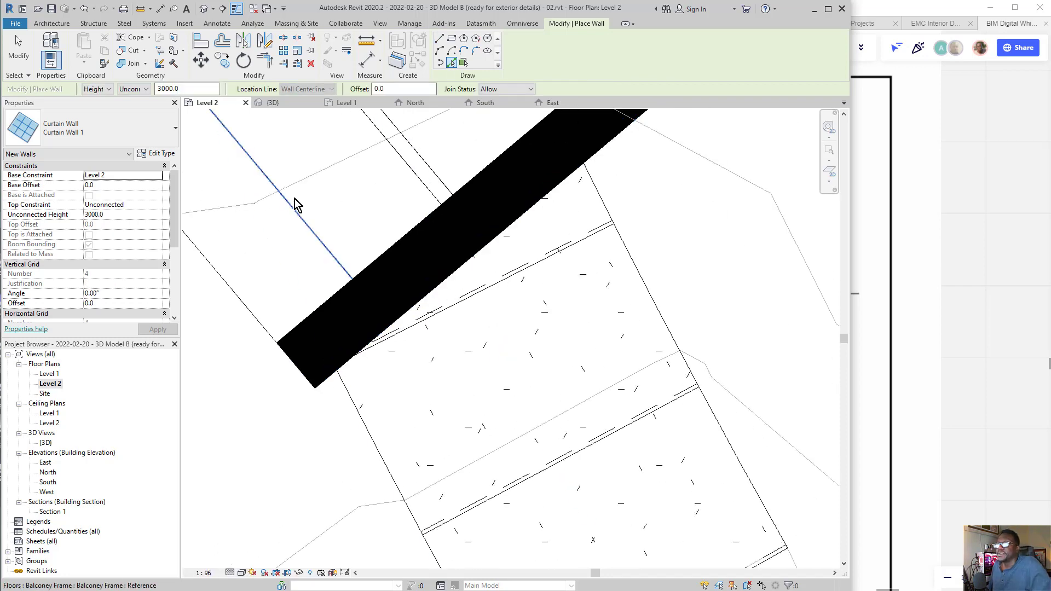
{"action": "key", "text": "Escape"}
{"action": "key", "text": "Escape"}
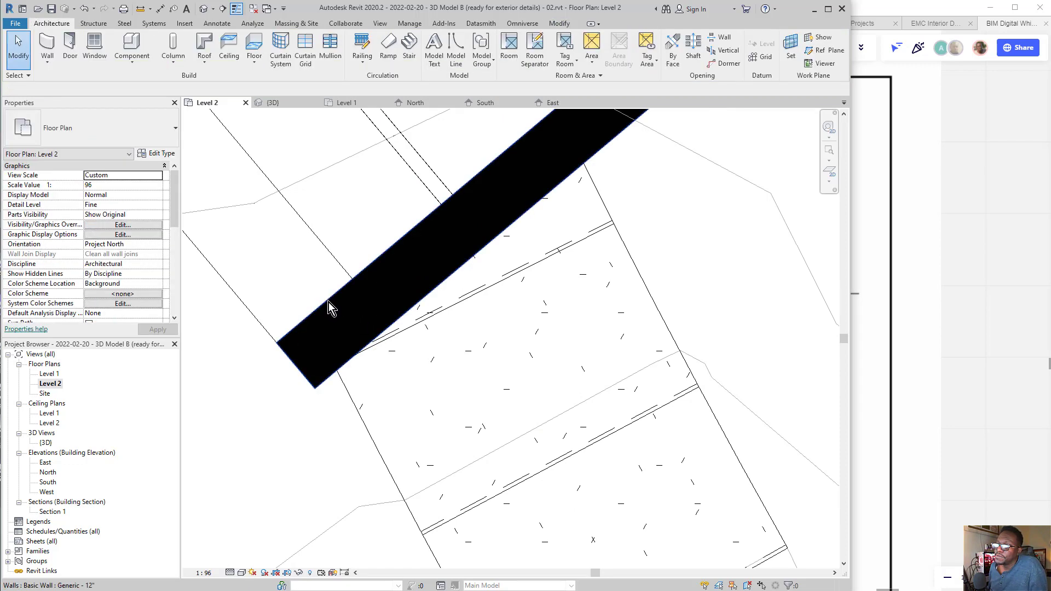
Hide the topography element in the Level 2 floor plan view
{"action": "scroll", "coordinate": [271, 401], "scroll_direction": "down", "scroll_amount": 5}
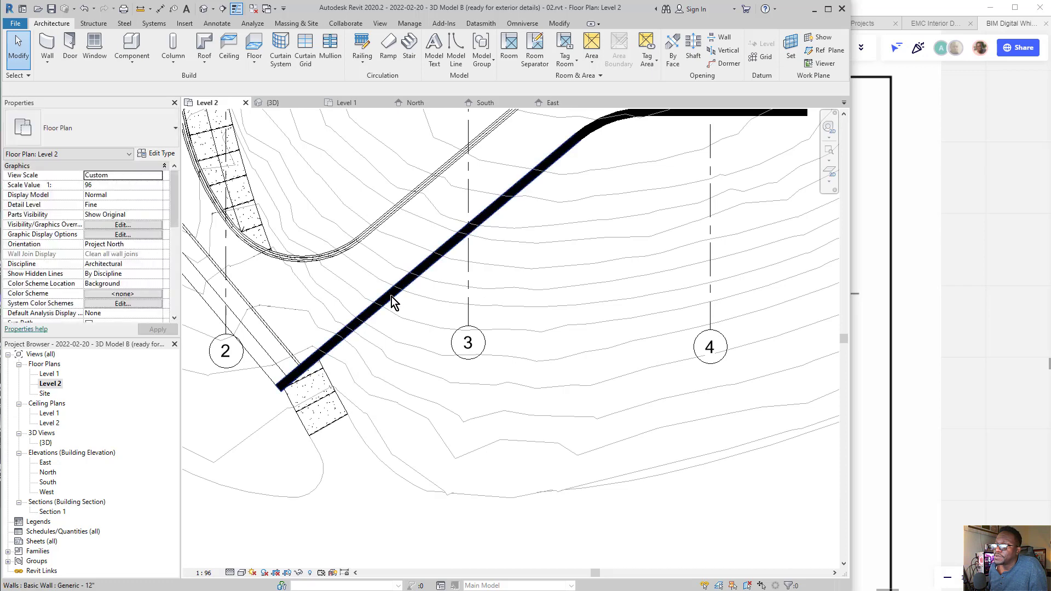
{"action": "left_click", "coordinate": [422, 314]}
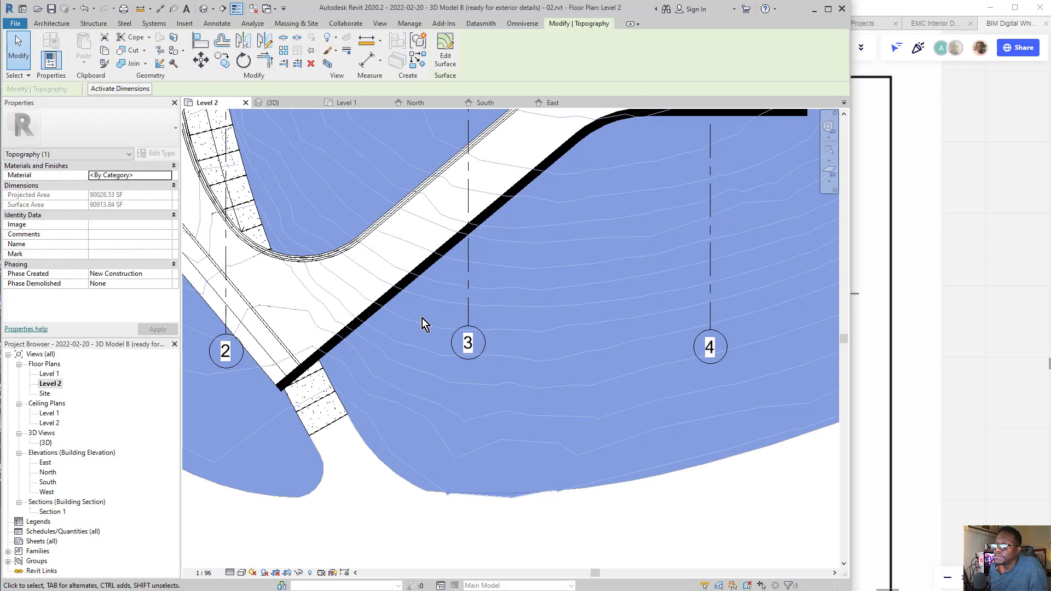
{"action": "right_click", "coordinate": [445, 381]}
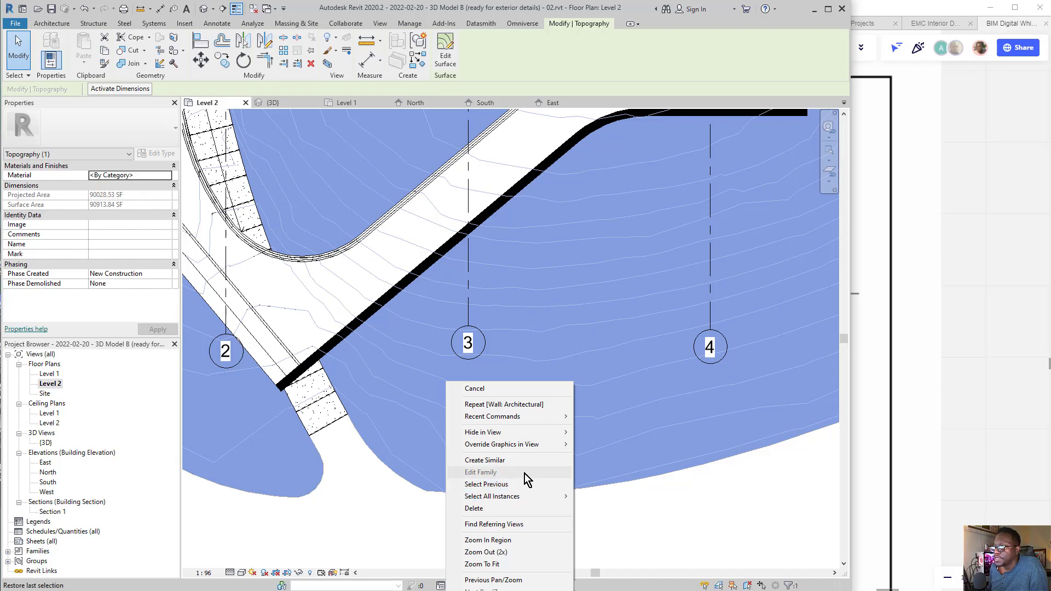
{"action": "left_click", "coordinate": [586, 432]}
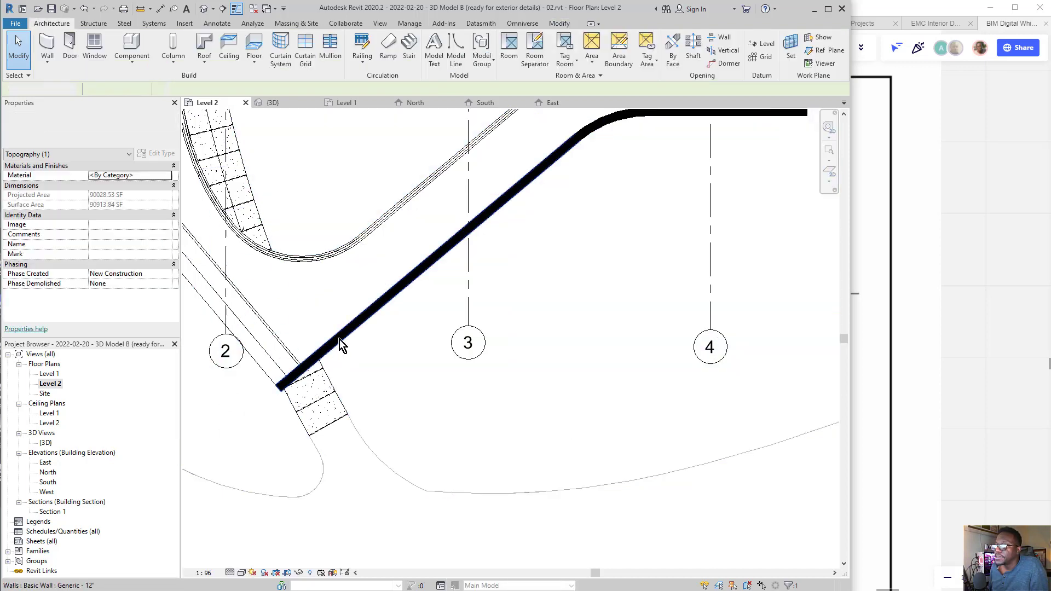
Override the wall category's graphics in this view, setting the cut foreground pattern to <By Object Style>
{"action": "left_click", "coordinate": [357, 330]}
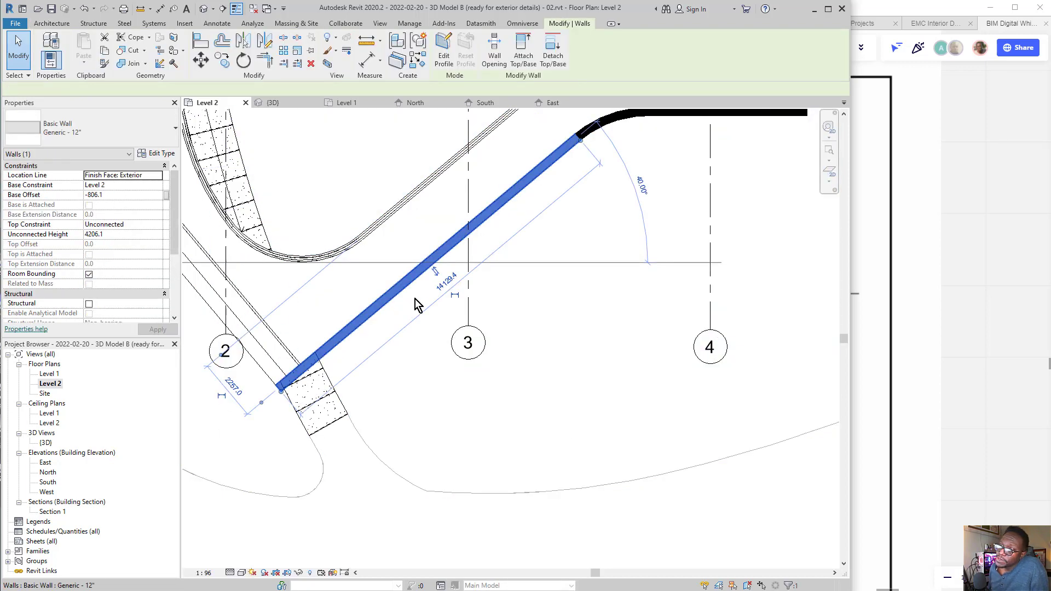
{"action": "middle_click_drag", "start_coordinate": [502, 228], "coordinate": [423, 257]}
{"action": "scroll", "coordinate": [280, 362], "scroll_direction": "up", "scroll_amount": 2}
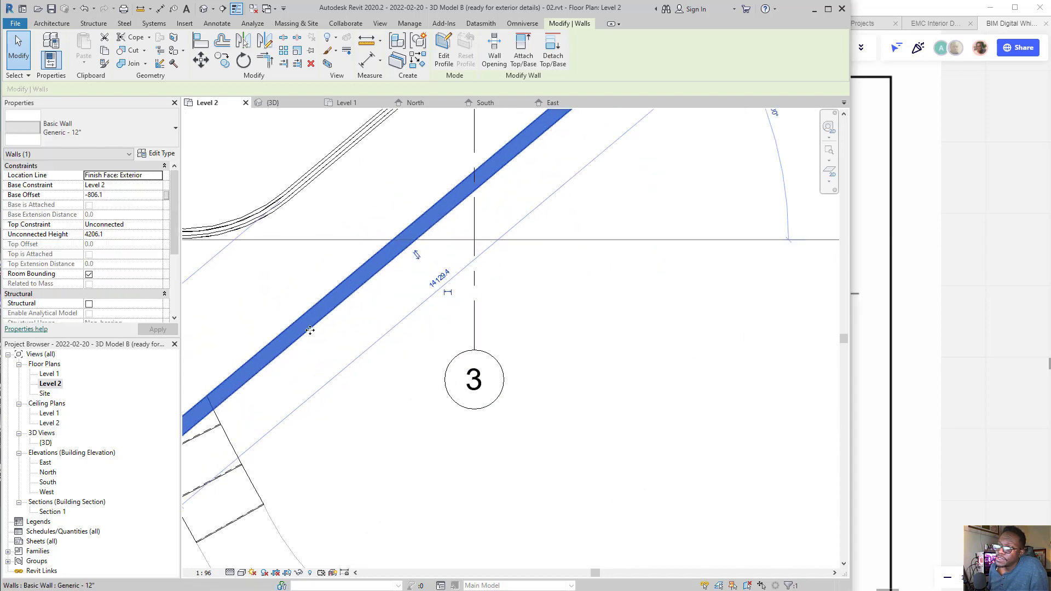
{"action": "right_click", "coordinate": [311, 332]}
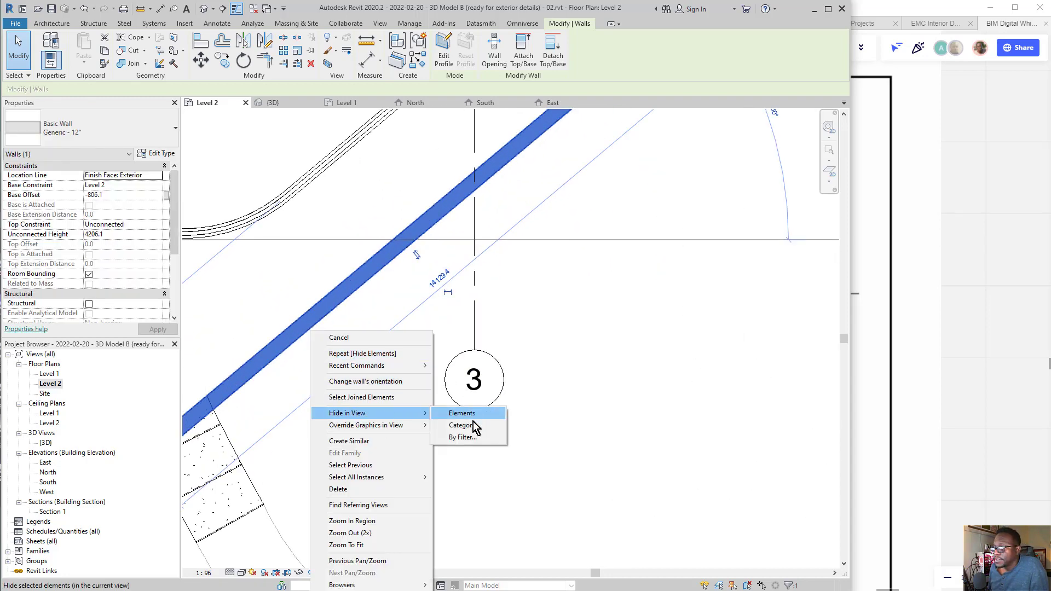
{"action": "mouse_move", "coordinate": [421, 426]}
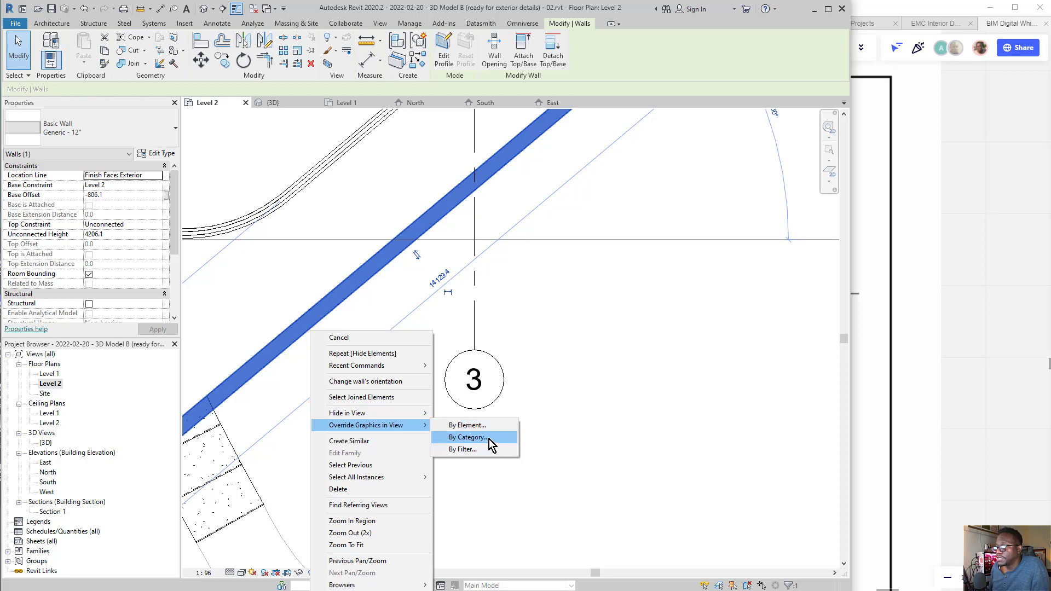
{"action": "left_click", "coordinate": [485, 438]}
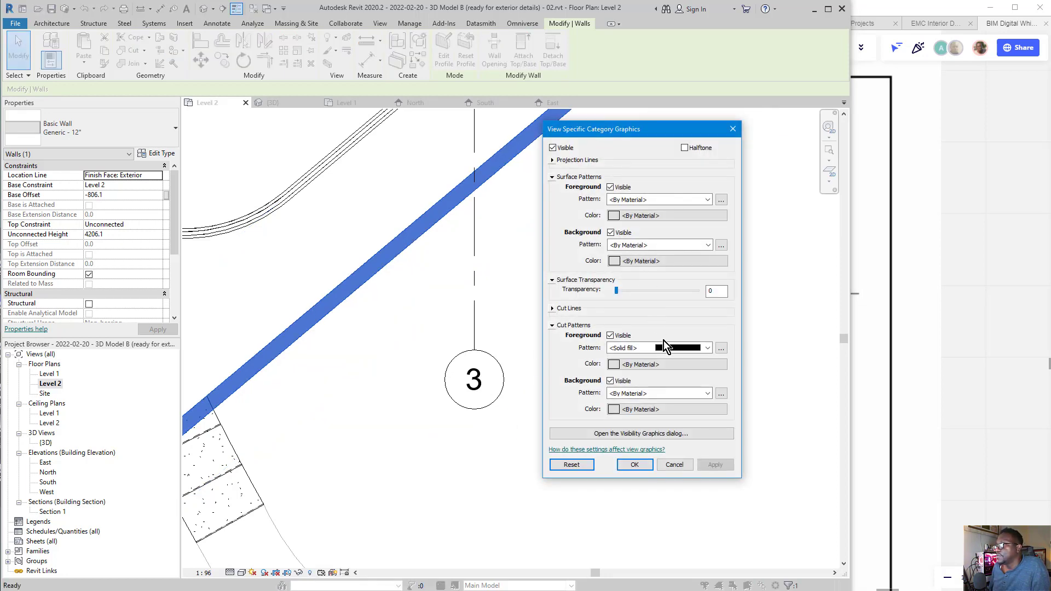
{"action": "left_click", "coordinate": [667, 347]}
{"action": "scroll", "coordinate": [662, 359], "scroll_direction": "up", "scroll_amount": 3}
{"action": "left_click", "coordinate": [654, 365]}
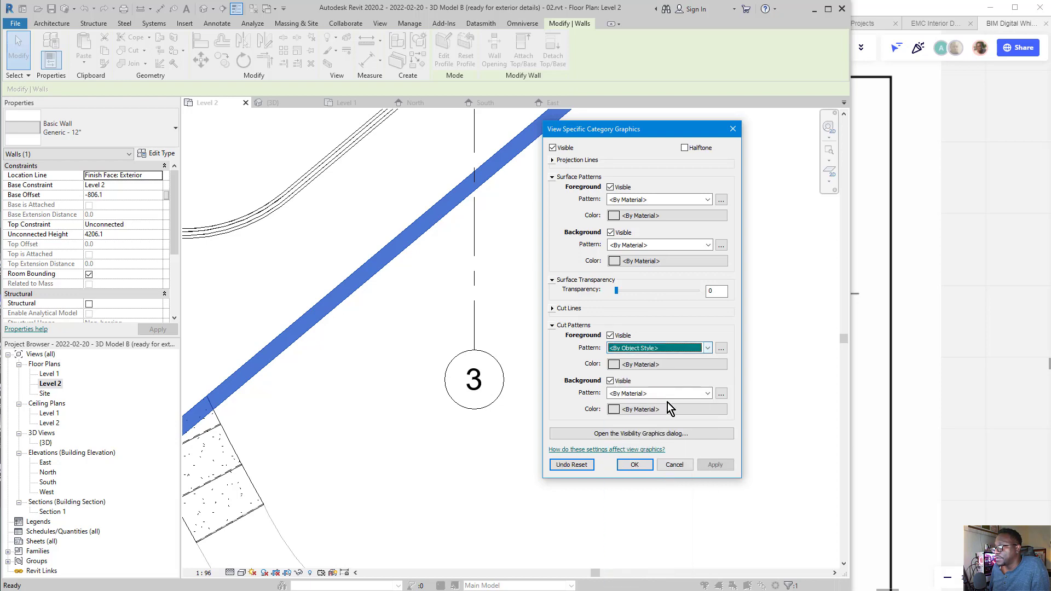
{"action": "left_click", "coordinate": [635, 464]}
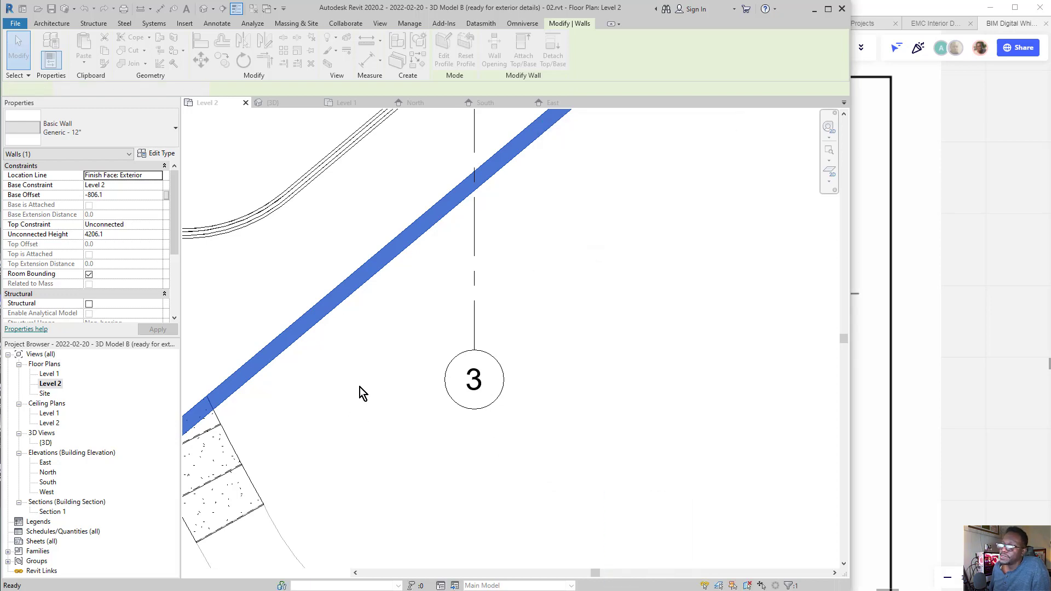
{"action": "left_click", "coordinate": [422, 364]}
{"action": "scroll", "coordinate": [391, 368], "scroll_direction": "down", "scroll_amount": 3}
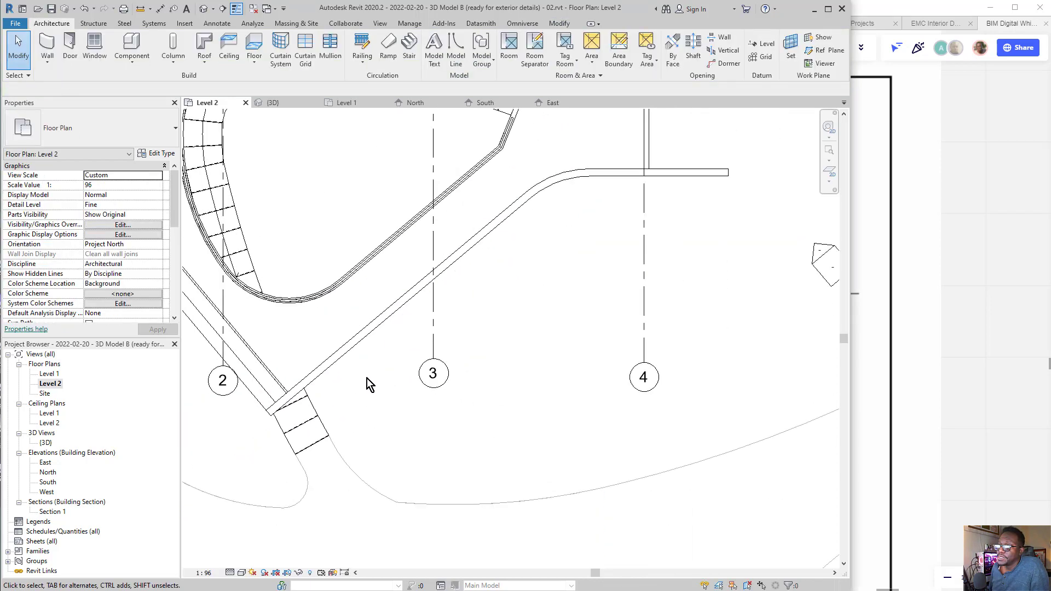
Place a Curtain Wall 1 with Pick Lines along the outer face of the diagonal wall at the steps
{"action": "scroll", "coordinate": [278, 428], "scroll_direction": "up", "scroll_amount": 5}
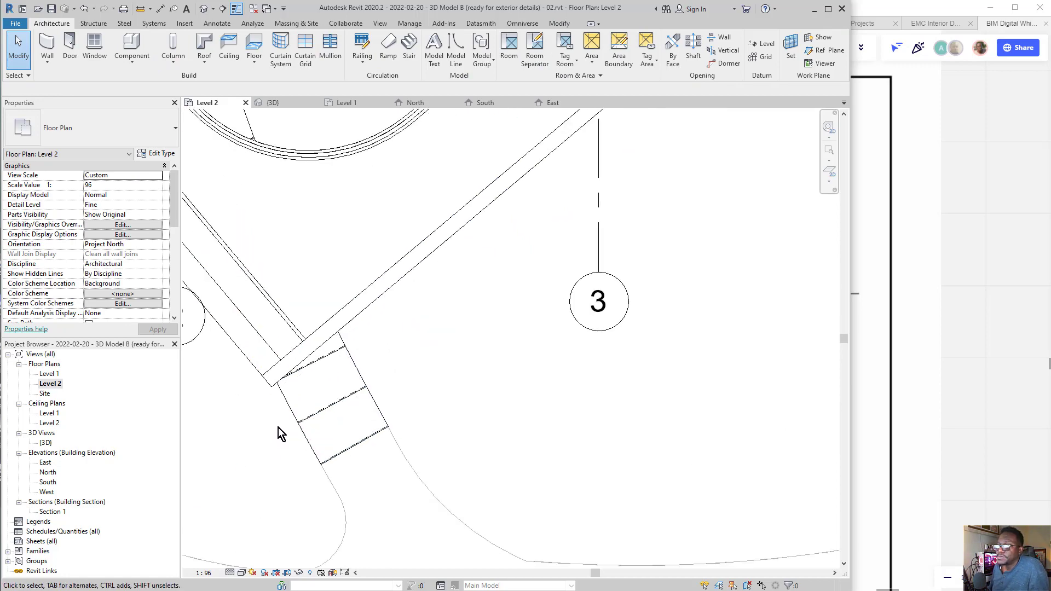
{"action": "scroll", "coordinate": [301, 327], "scroll_direction": "up", "scroll_amount": 3}
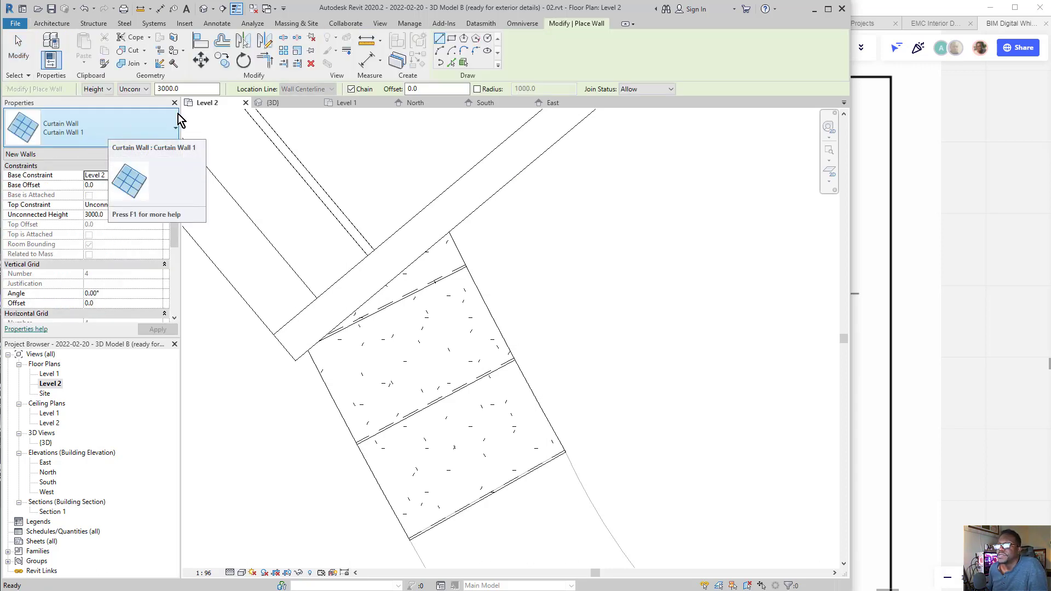
{"action": "left_click", "coordinate": [452, 63]}
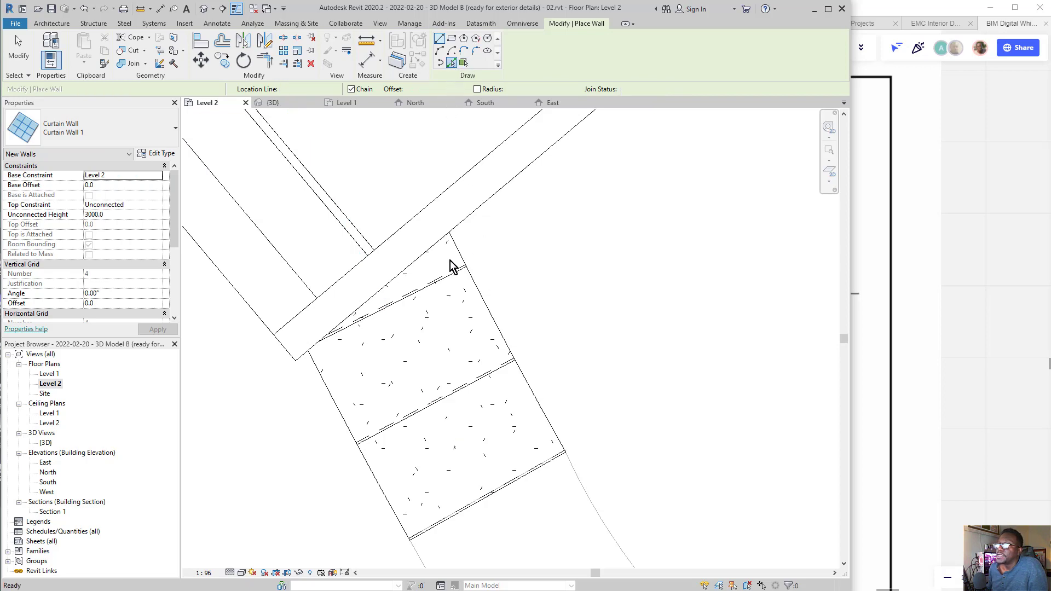
{"action": "left_click", "coordinate": [437, 252]}
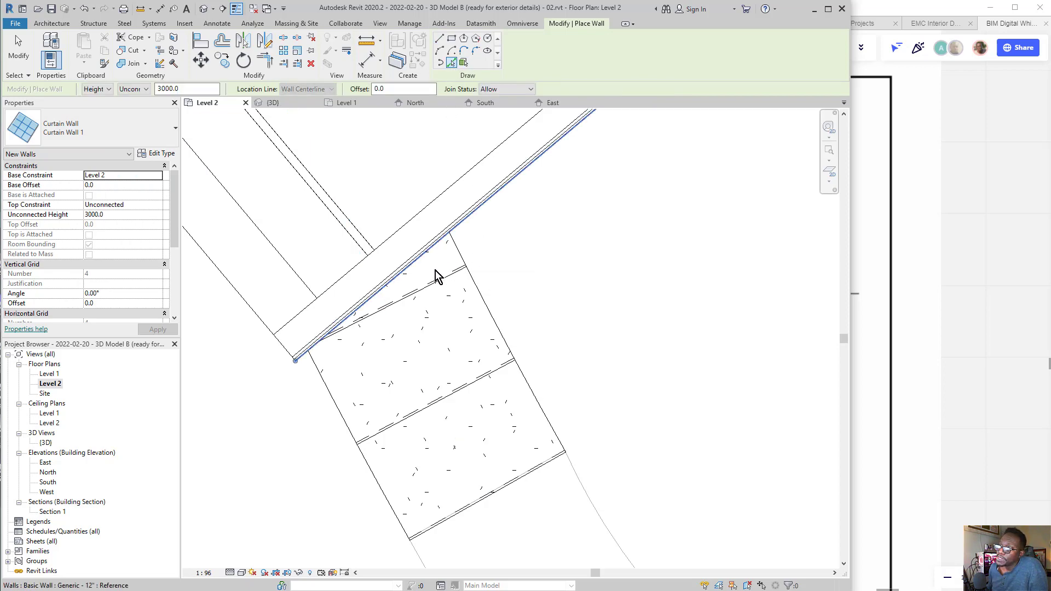
Place a curtain wall along the outer face of the curved wall that continues the diagonal wall
{"action": "scroll", "coordinate": [437, 277], "scroll_direction": "down", "scroll_amount": 3}
{"action": "middle_click_drag", "start_coordinate": [542, 212], "coordinate": [464, 254]}
{"action": "scroll", "coordinate": [298, 360], "scroll_direction": "up", "scroll_amount": 5}
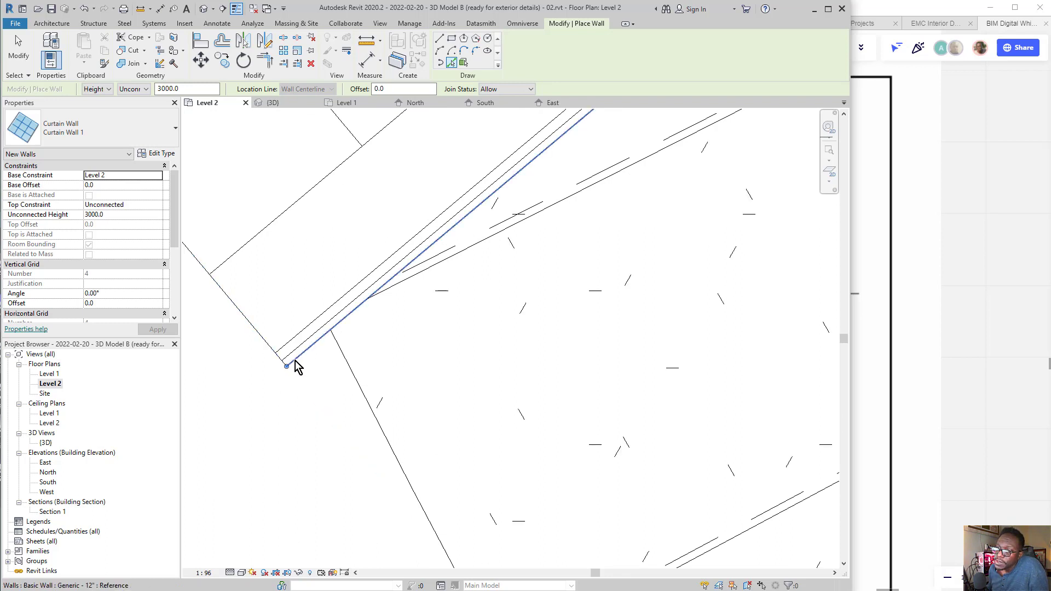
{"action": "scroll", "coordinate": [253, 375], "scroll_direction": "down", "scroll_amount": 6}
{"action": "middle_click_drag", "start_coordinate": [531, 241], "coordinate": [338, 488]}
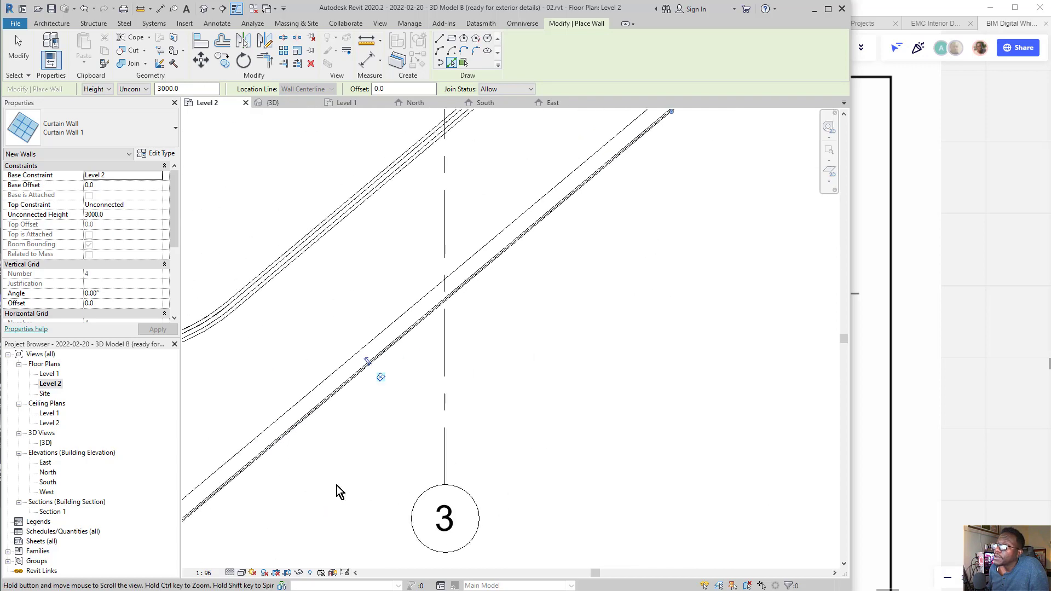
{"action": "middle_click_drag", "start_coordinate": [496, 306], "coordinate": [108, 576]}
{"action": "scroll", "coordinate": [347, 363], "scroll_direction": "up", "scroll_amount": 5}
{"action": "scroll", "coordinate": [297, 362], "scroll_direction": "up", "scroll_amount": 2}
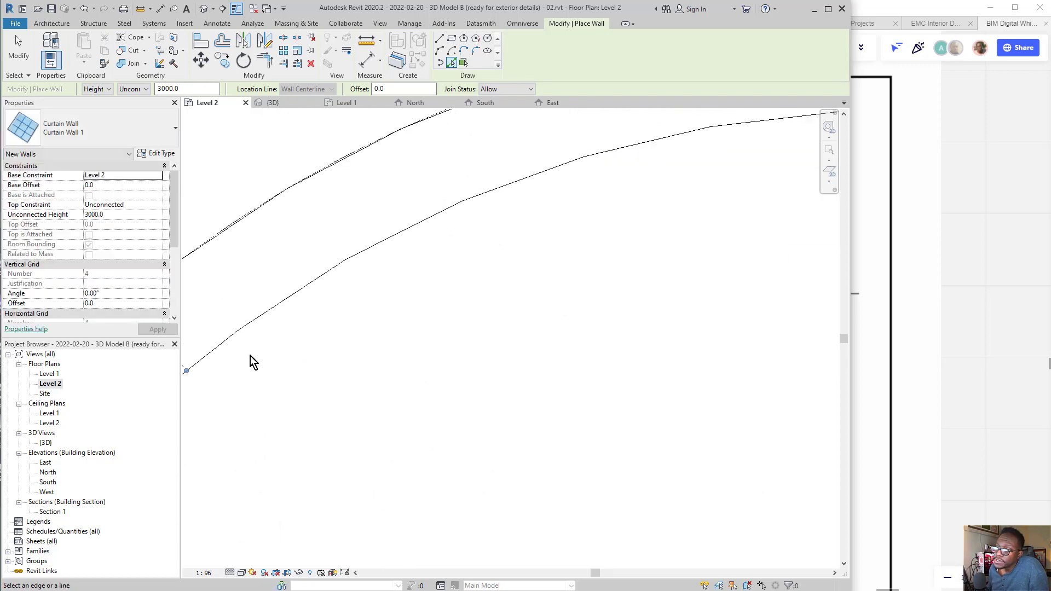
{"action": "middle_click_drag", "start_coordinate": [275, 369], "coordinate": [384, 365]}
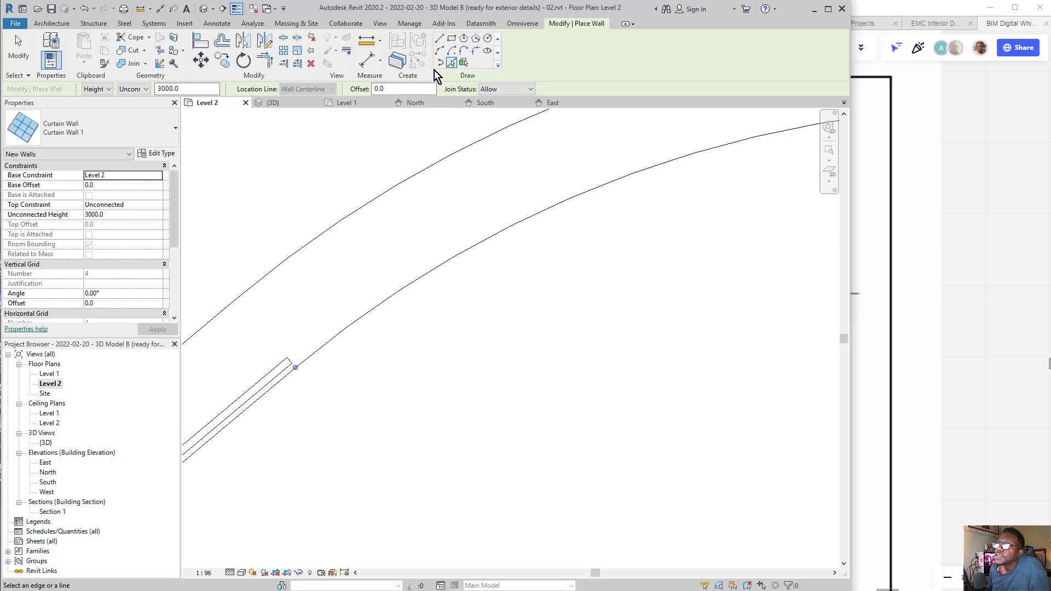
{"action": "left_click", "coordinate": [456, 62]}
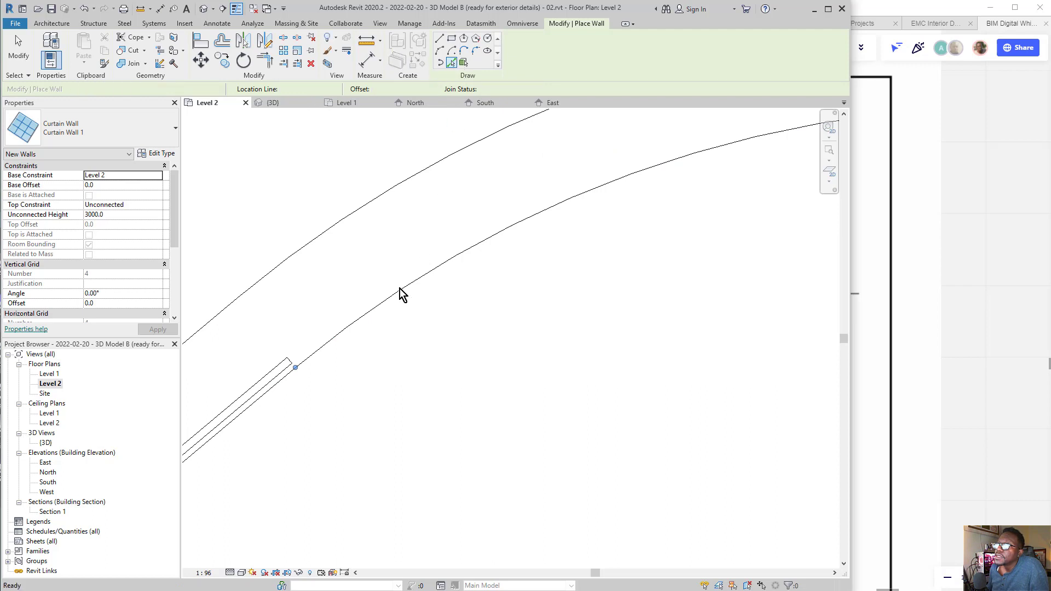
{"action": "left_click", "coordinate": [320, 351]}
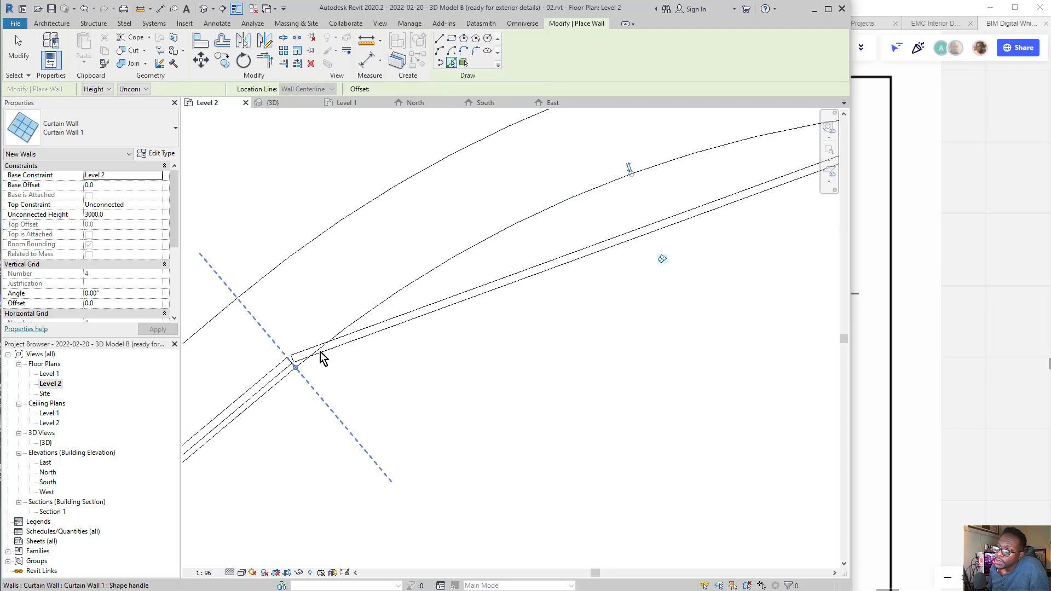
{"action": "scroll", "coordinate": [274, 340], "scroll_direction": "down", "scroll_amount": 4}
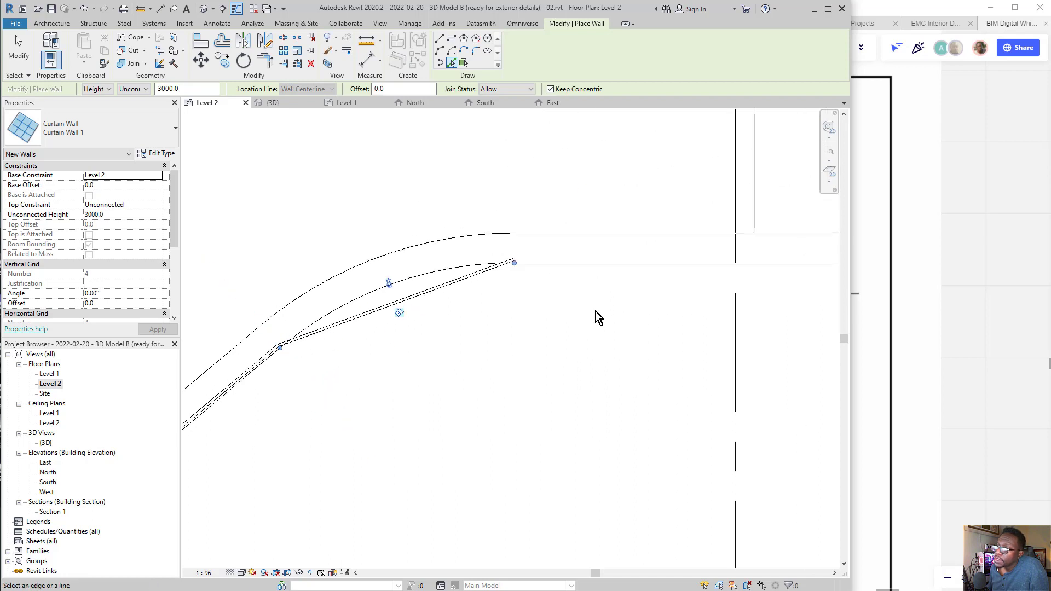
Place a curtain wall along the outer face of the straight horizontal wall after the curve and end wall placement
{"action": "left_click", "coordinate": [575, 263]}
{"action": "scroll", "coordinate": [574, 263], "scroll_direction": "up", "scroll_amount": 2}
{"action": "scroll", "coordinate": [714, 279], "scroll_direction": "down", "scroll_amount": 2}
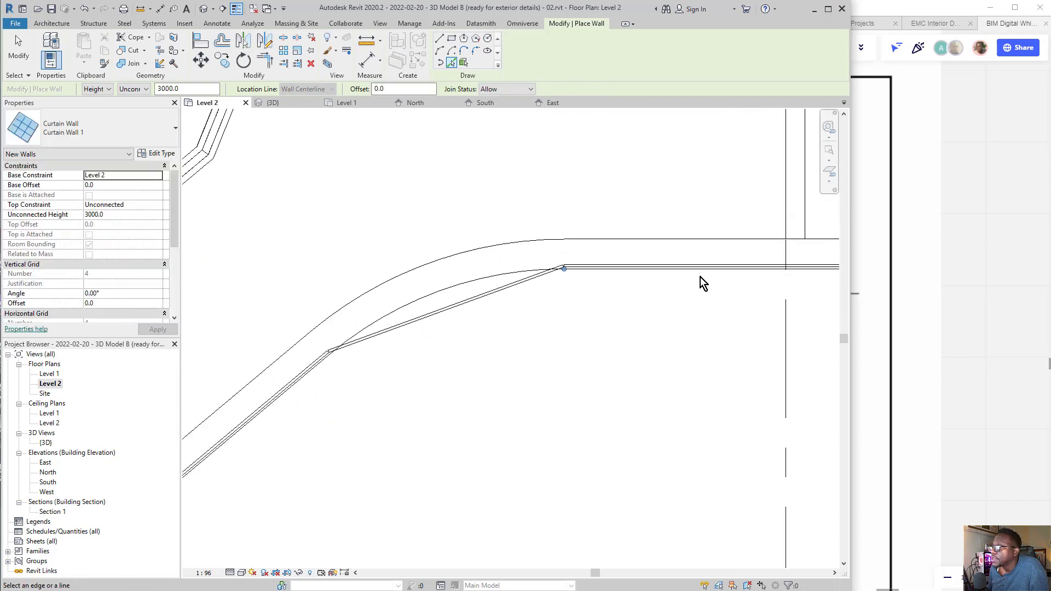
{"action": "middle_click_drag", "start_coordinate": [703, 286], "coordinate": [618, 263]}
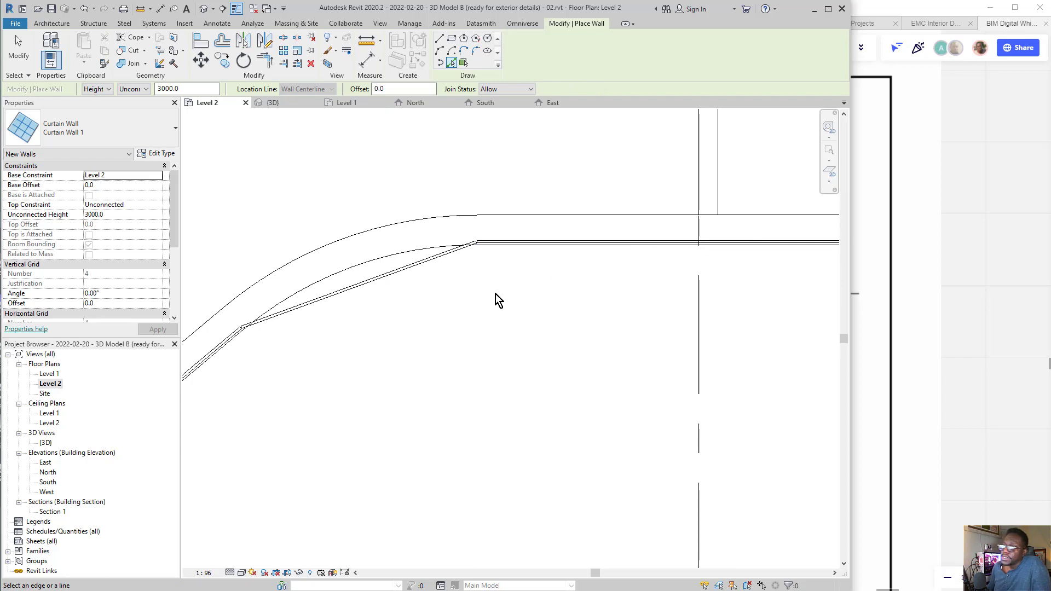
{"action": "key", "text": "Escape"}
{"action": "key", "text": "Escape"}
Flip the orientation of the diagonal curtain wall beside the steps so its panel faces the other side of its location line
{"action": "scroll", "coordinate": [355, 296], "scroll_direction": "up", "scroll_amount": 3}
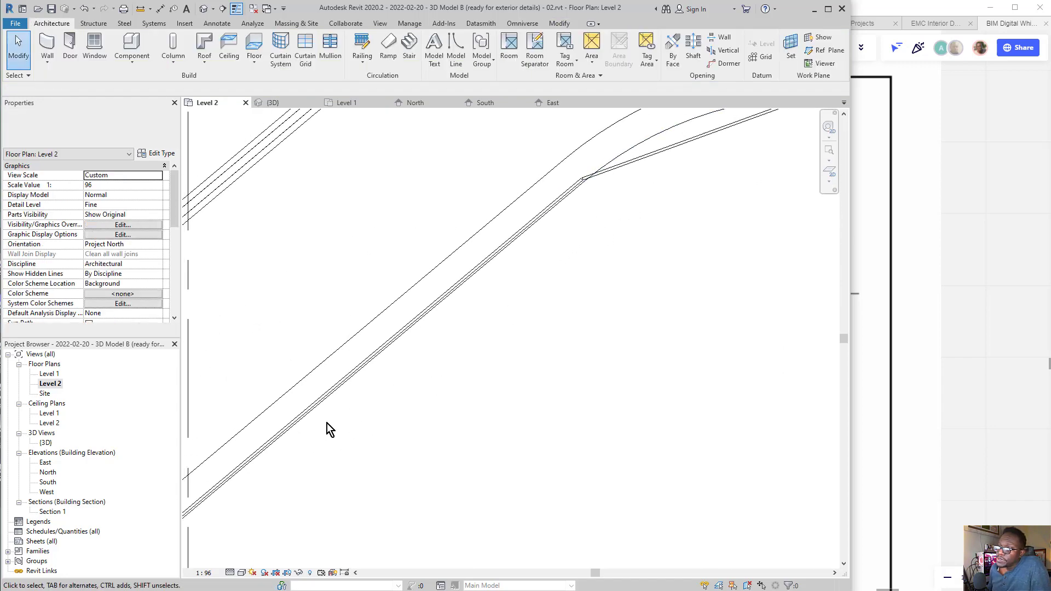
{"action": "middle_click_drag", "start_coordinate": [327, 423], "coordinate": [550, 294]}
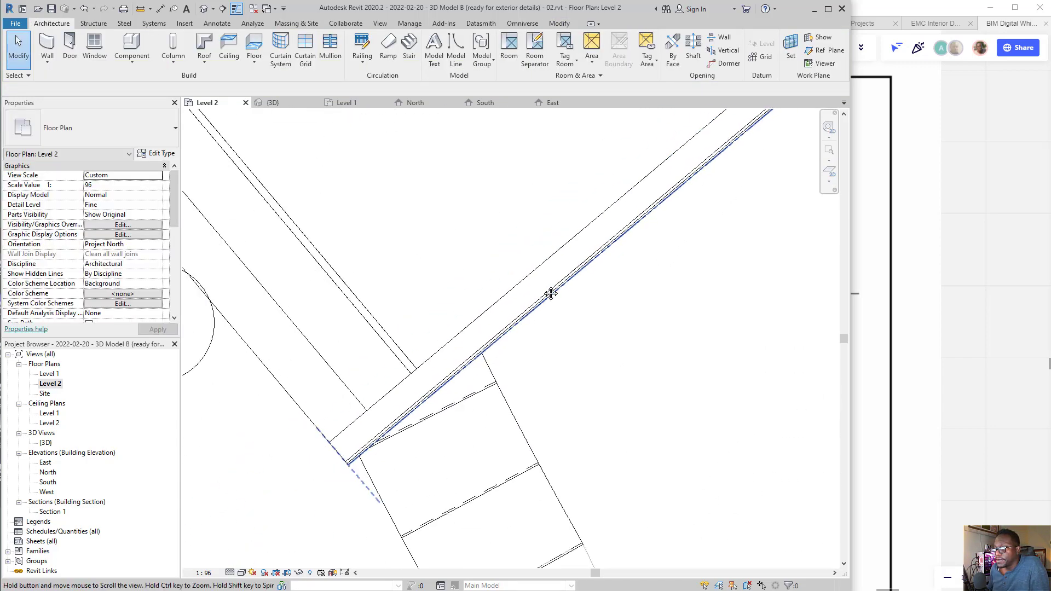
{"action": "scroll", "coordinate": [411, 375], "scroll_direction": "up", "scroll_amount": 3}
{"action": "left_click", "coordinate": [450, 383]}
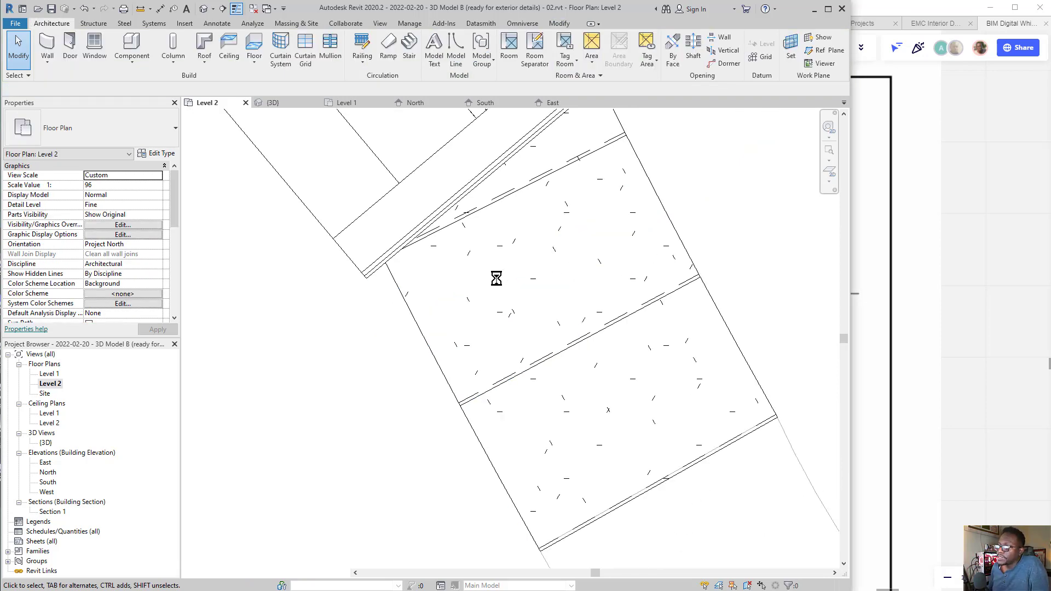
{"action": "scroll", "coordinate": [460, 345], "scroll_direction": "up", "scroll_amount": 2}
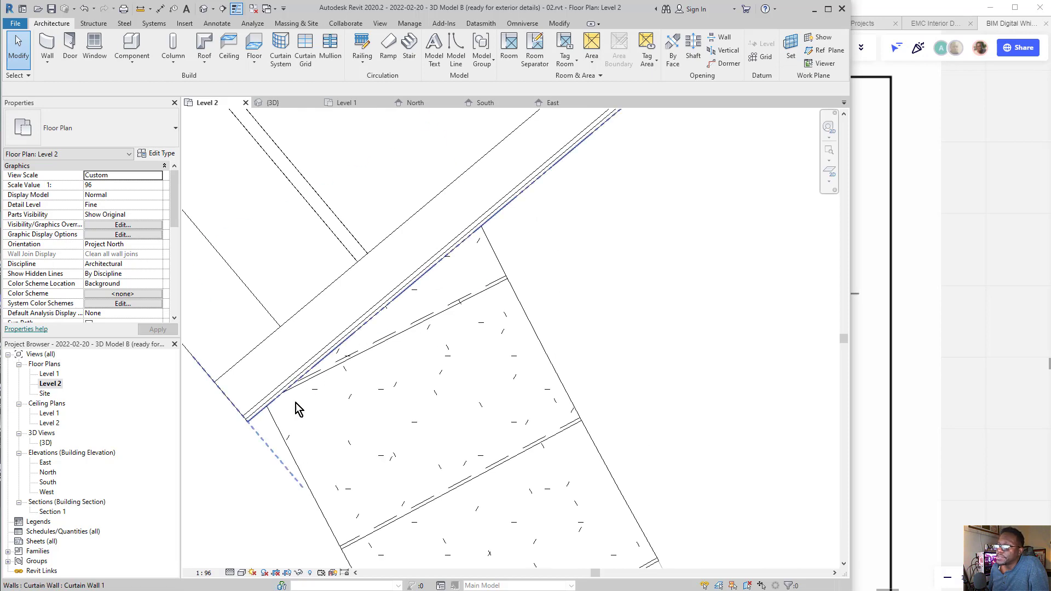
{"action": "scroll", "coordinate": [254, 416], "scroll_direction": "up", "scroll_amount": 3}
{"action": "left_click", "coordinate": [244, 384]}
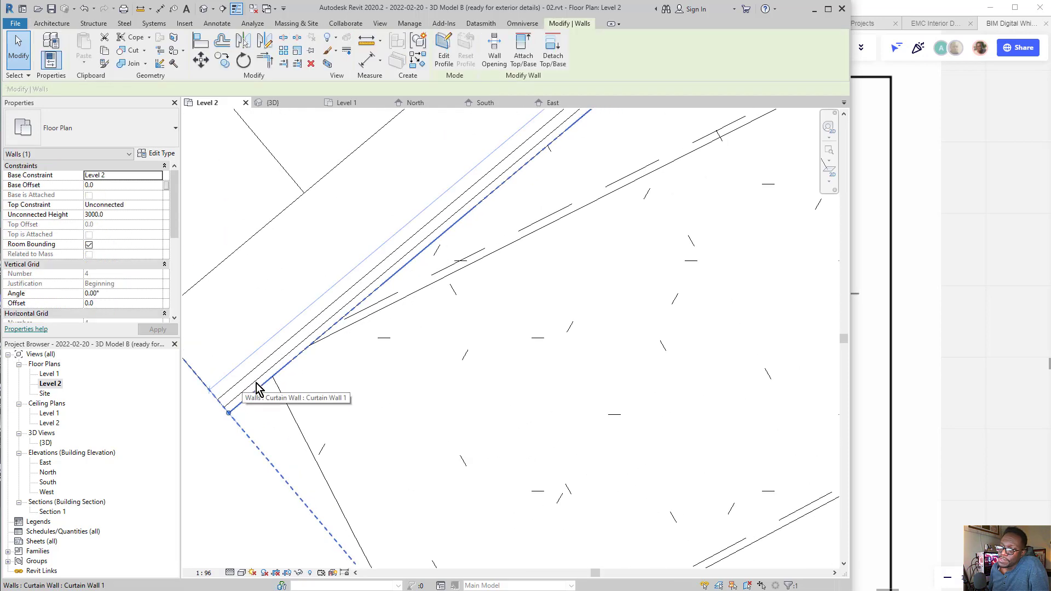
{"action": "scroll", "coordinate": [232, 383], "scroll_direction": "down", "scroll_amount": 3}
{"action": "scroll", "coordinate": [260, 376], "scroll_direction": "down", "scroll_amount": 3}
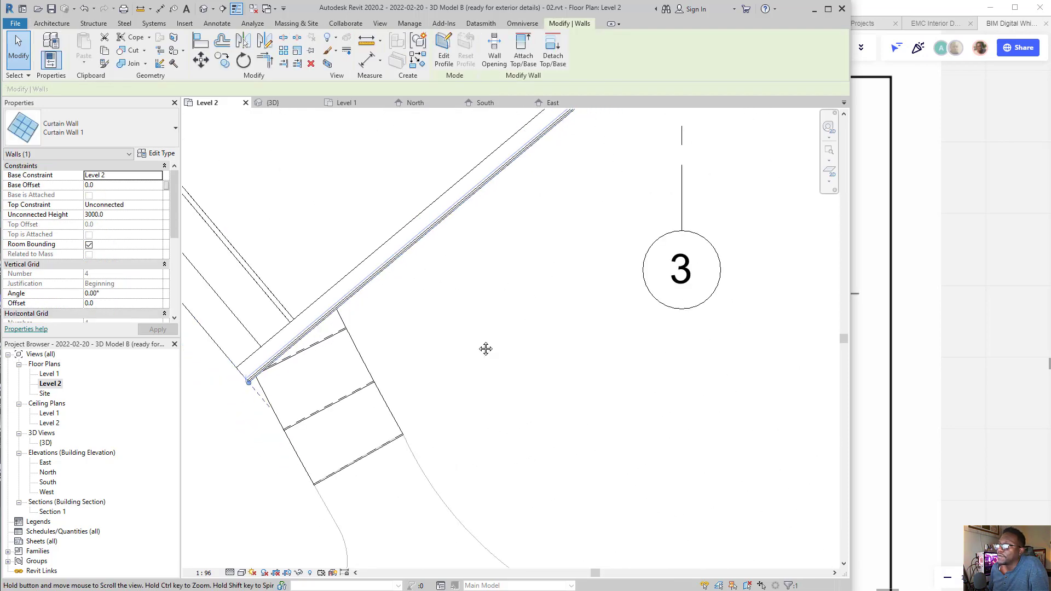
{"action": "middle_click_drag", "start_coordinate": [542, 259], "coordinate": [327, 500]}
{"action": "scroll", "coordinate": [326, 500], "scroll_direction": "down", "scroll_amount": 2}
{"action": "scroll", "coordinate": [521, 293], "scroll_direction": "up", "scroll_amount": 5}
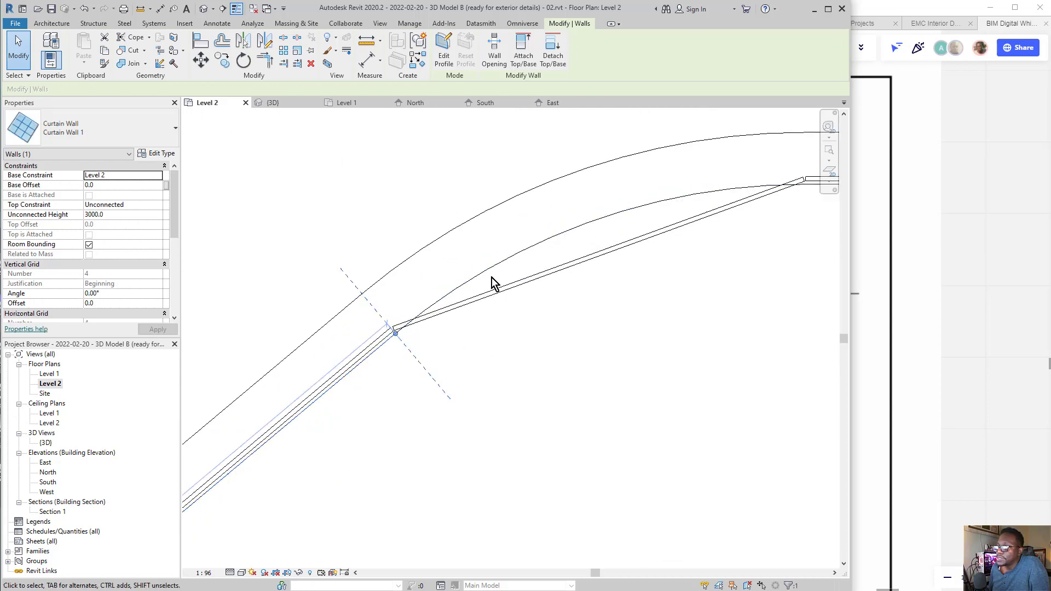
{"action": "scroll", "coordinate": [722, 221], "scroll_direction": "down", "scroll_amount": 3}
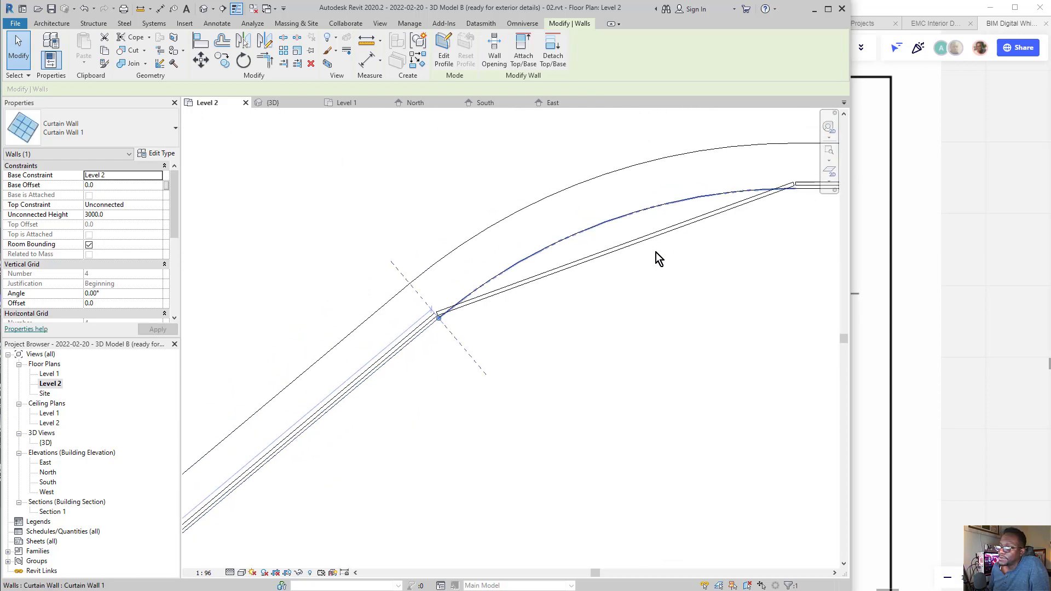
{"action": "middle_click_drag", "start_coordinate": [460, 416], "coordinate": [651, 173]}
{"action": "middle_click_drag", "start_coordinate": [504, 333], "coordinate": [527, 305]}
{"action": "scroll", "coordinate": [559, 244], "scroll_direction": "up", "scroll_amount": 4}
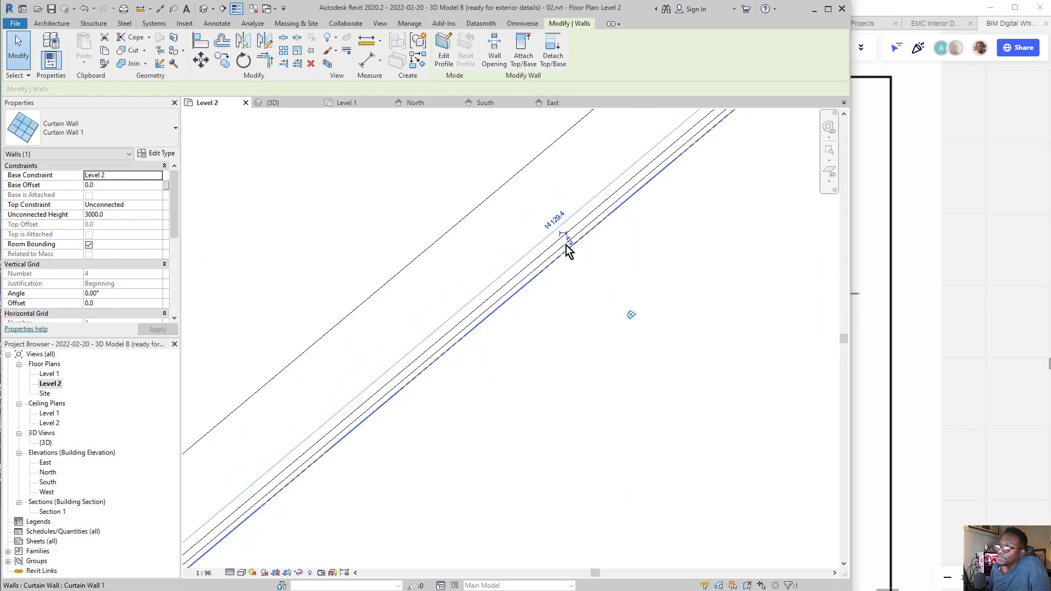
{"action": "left_click", "coordinate": [569, 241]}
Flip the orientation of the curtain wall placed along the curved section of the exterior wall
{"action": "scroll", "coordinate": [469, 284], "scroll_direction": "down", "scroll_amount": 3}
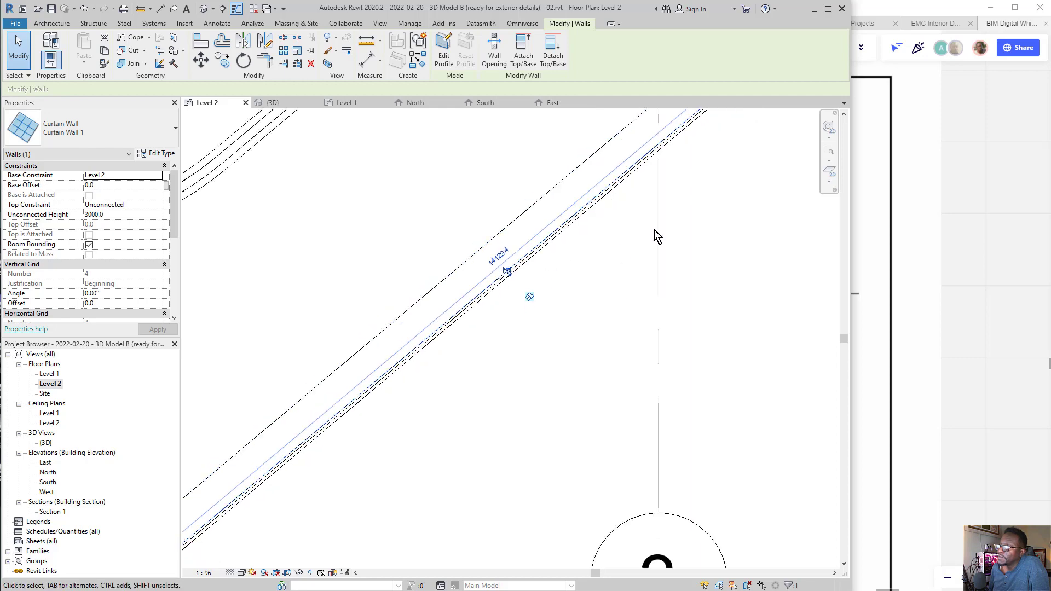
{"action": "middle_click_drag", "start_coordinate": [713, 216], "coordinate": [418, 500]}
{"action": "middle_click_drag", "start_coordinate": [788, 203], "coordinate": [432, 441]}
{"action": "left_click", "coordinate": [453, 297]}
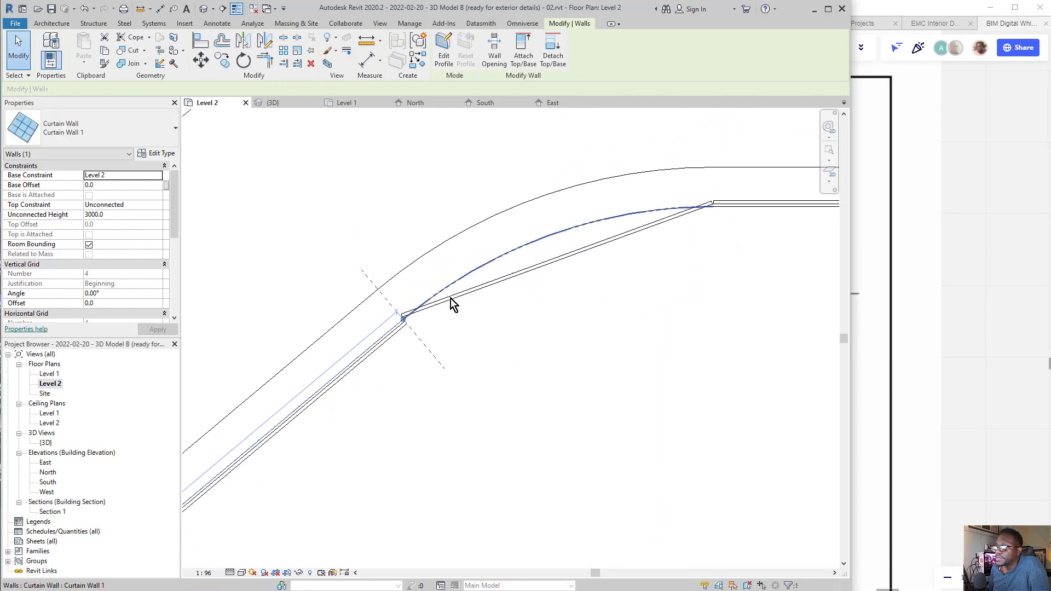
{"action": "scroll", "coordinate": [455, 298], "scroll_direction": "up", "scroll_amount": 1}
{"action": "left_click", "coordinate": [562, 222]}
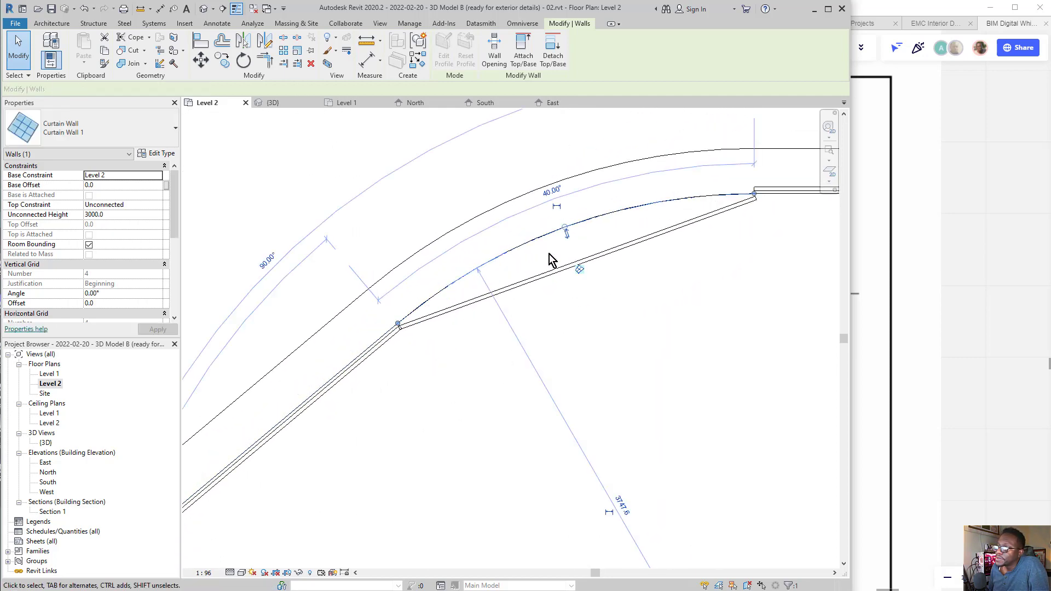
Flip the orientation of the straight horizontal curtain wall beyond the curve and clear the selection
{"action": "middle_click_drag", "start_coordinate": [585, 332], "coordinate": [81, 411]}
{"action": "left_click", "coordinate": [427, 267]}
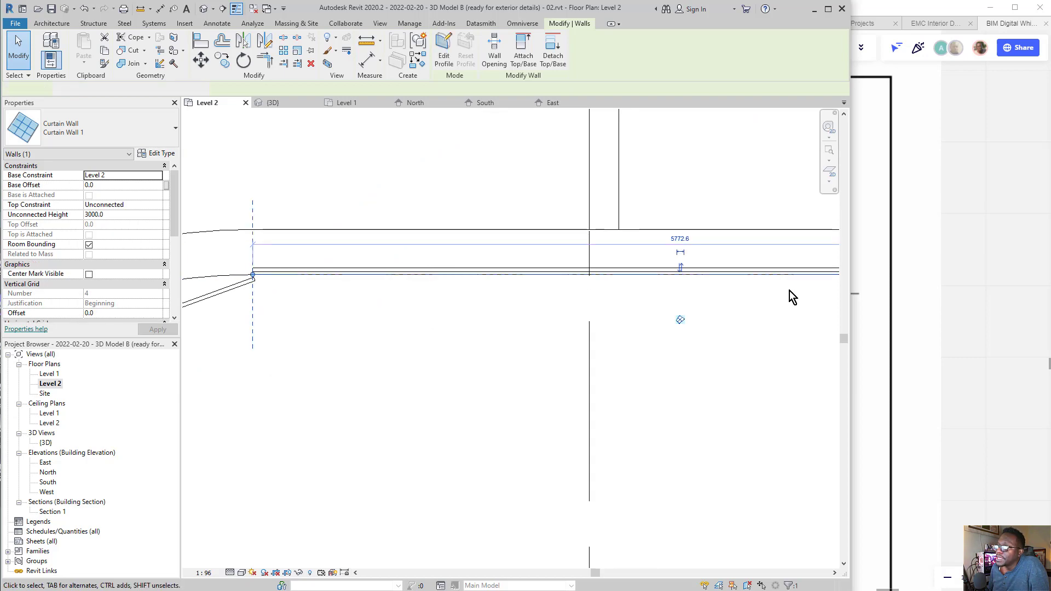
{"action": "middle_click_drag", "start_coordinate": [790, 290], "coordinate": [537, 311]}
{"action": "left_click", "coordinate": [424, 288]}
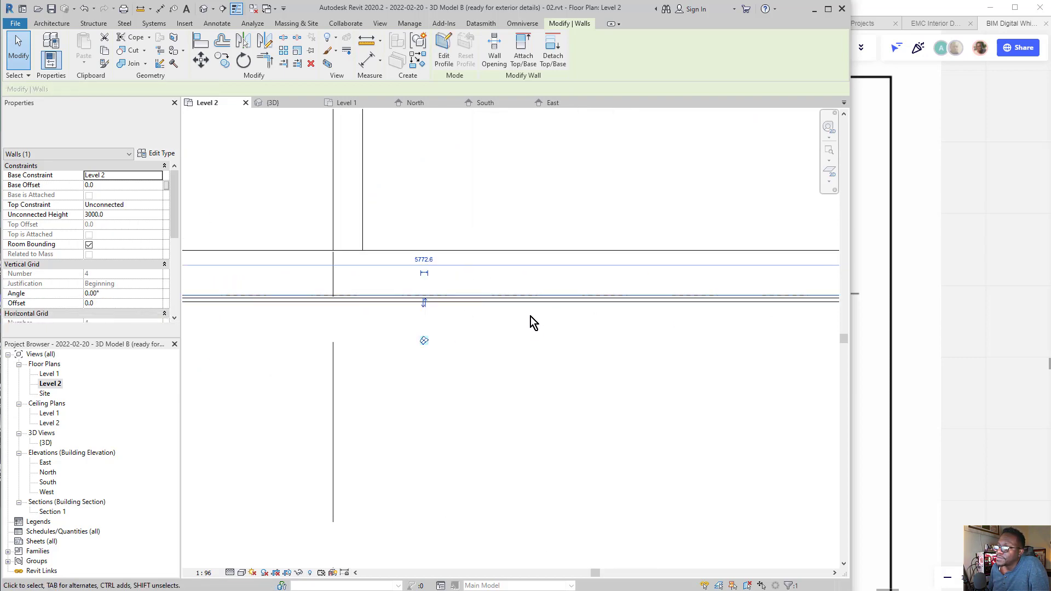
{"action": "scroll", "coordinate": [669, 320], "scroll_direction": "down", "scroll_amount": 3}
{"action": "key", "text": "Escape"}
Examine how the curtain wall panel follows the curved exterior wall section, first in the Level 2 plan and also in the {3D} view
{"action": "middle_click_drag", "start_coordinate": [264, 380], "coordinate": [515, 301]}
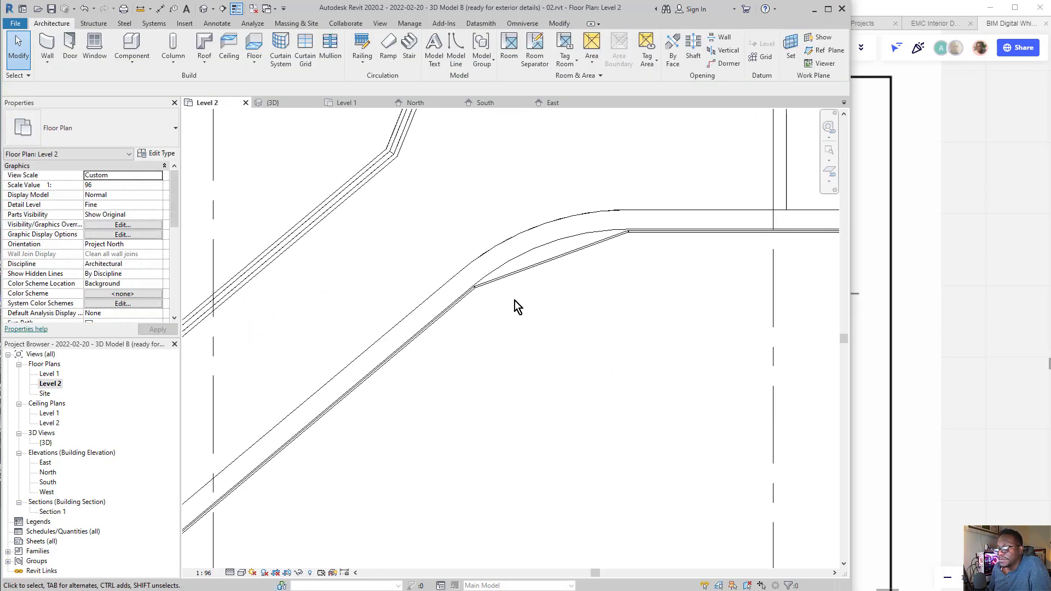
{"action": "scroll", "coordinate": [515, 300], "scroll_direction": "up", "scroll_amount": 3}
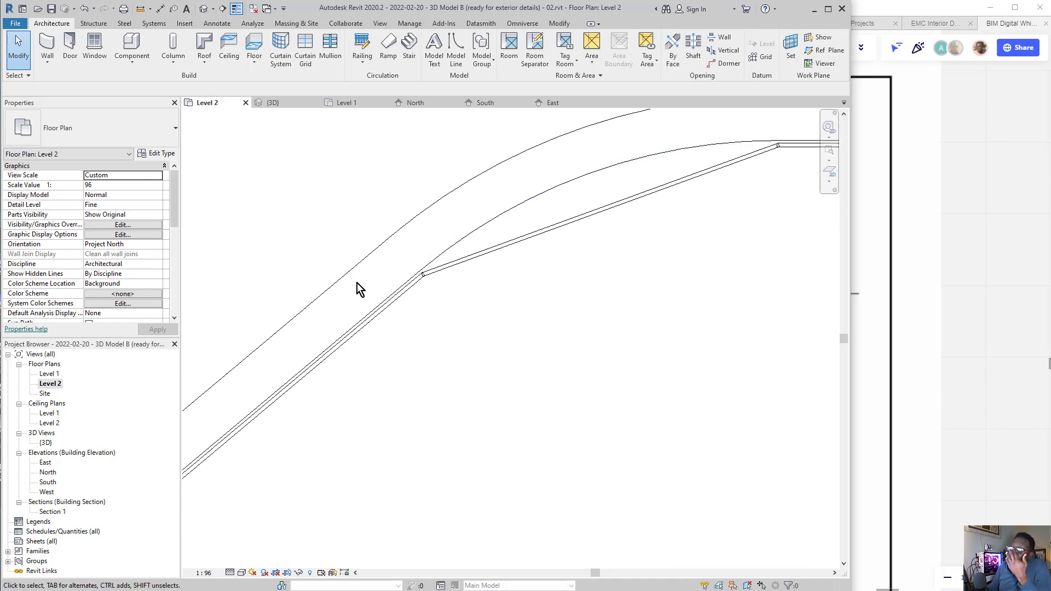
{"action": "scroll", "coordinate": [357, 283], "scroll_direction": "down", "scroll_amount": 2}
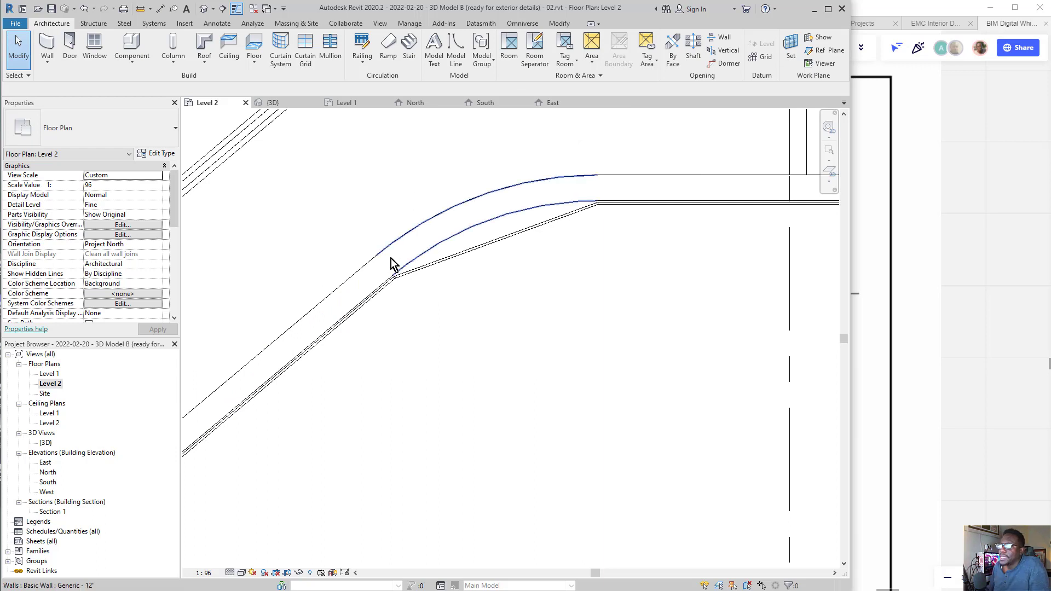
{"action": "mouse_move", "coordinate": [674, 214]}
{"action": "left_mouse_down"}
{"action": "mouse_move", "coordinate": [416, 306]}
{"action": "mouse_move", "coordinate": [534, 147]}
{"action": "left_mouse_up"}
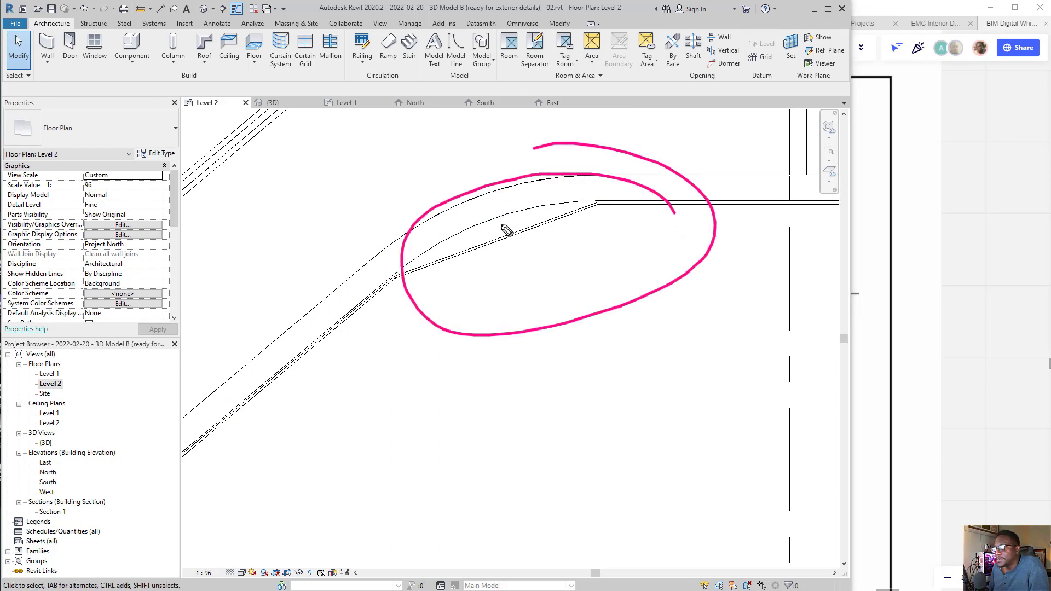
{"action": "left_click_drag", "start_coordinate": [586, 114], "coordinate": [519, 281]}
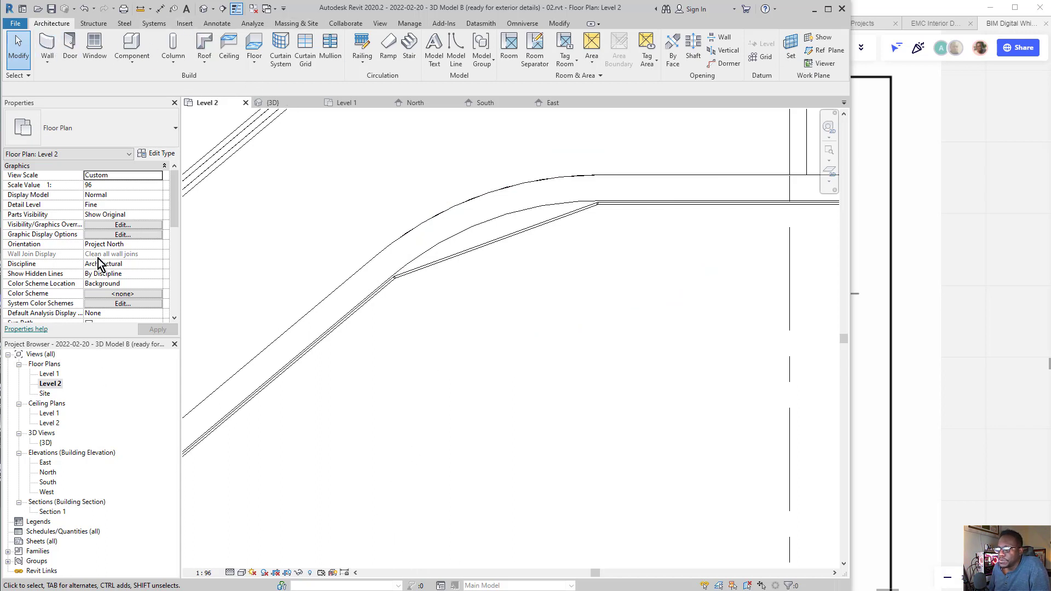
{"action": "left_click", "coordinate": [272, 107]}
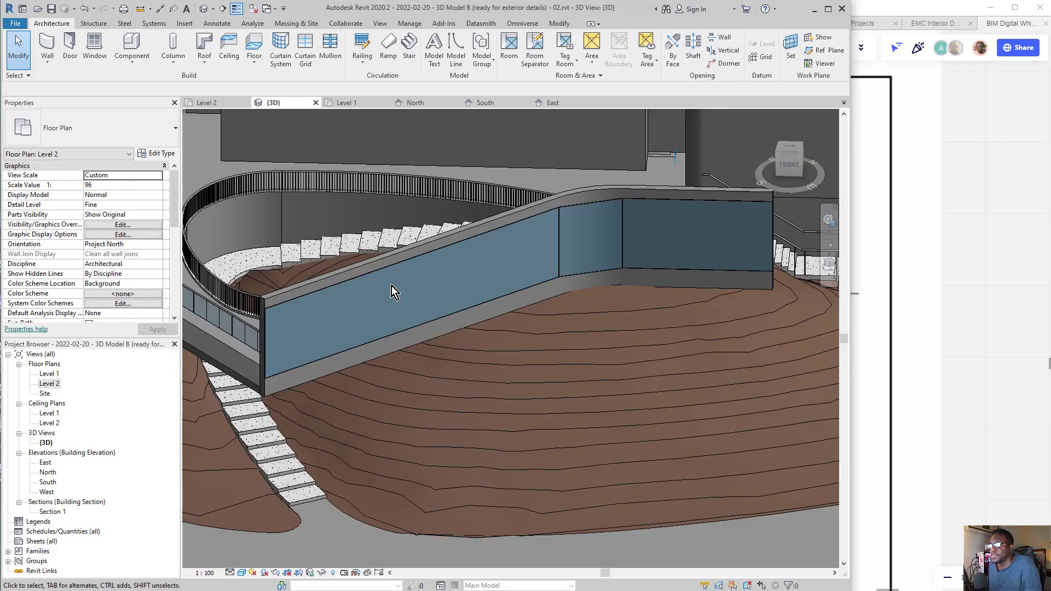
{"action": "scroll", "coordinate": [278, 313], "scroll_direction": "up", "scroll_amount": 5}
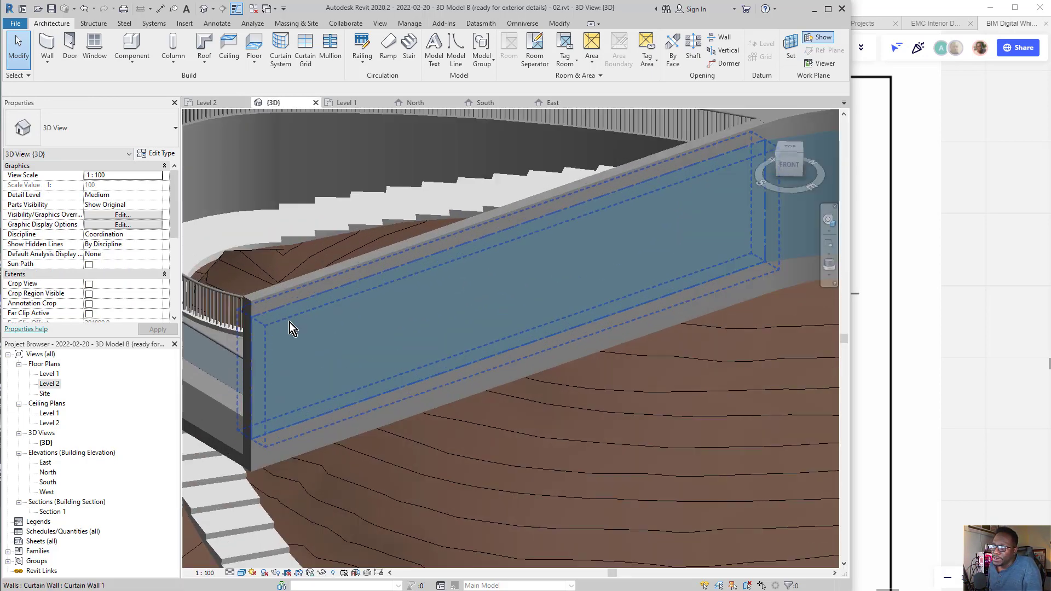
{"action": "scroll", "coordinate": [478, 304], "scroll_direction": "down", "scroll_amount": 3}
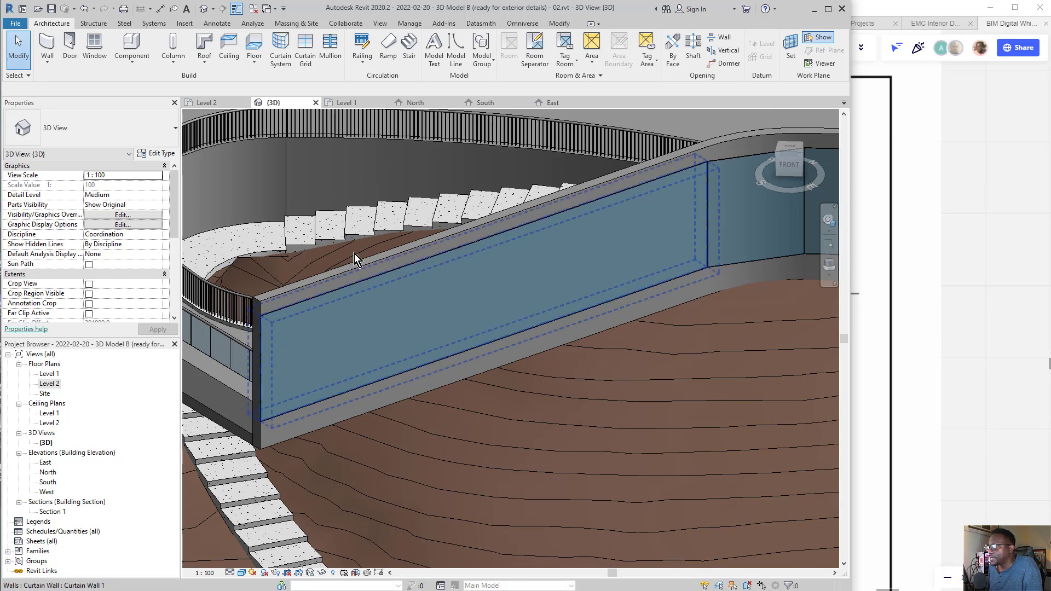
{"action": "scroll", "coordinate": [620, 189], "scroll_direction": "up", "scroll_amount": 3}
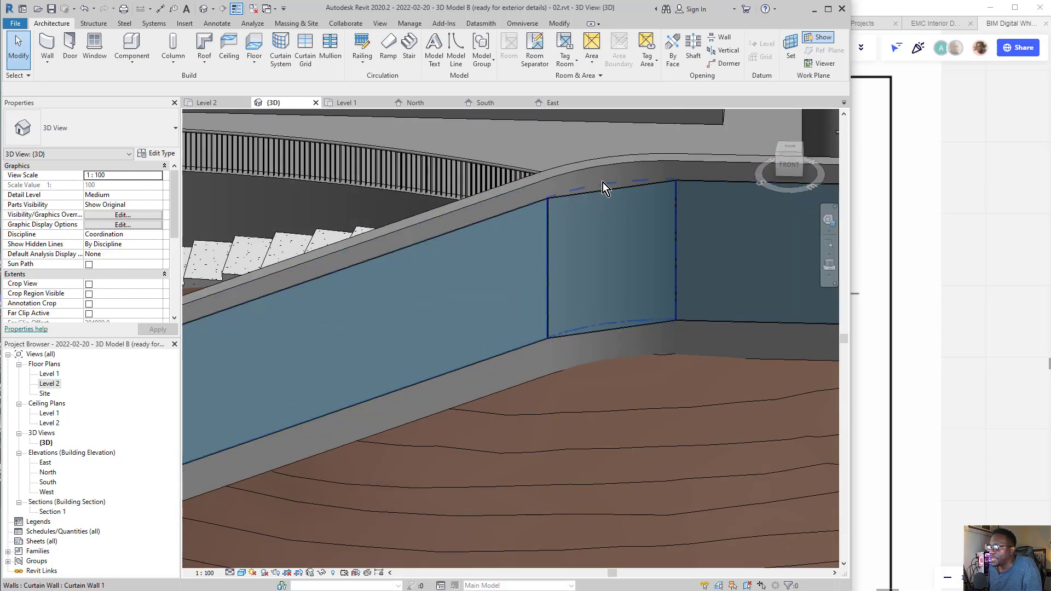
{"action": "scroll", "coordinate": [603, 183], "scroll_direction": "up", "scroll_amount": 3}
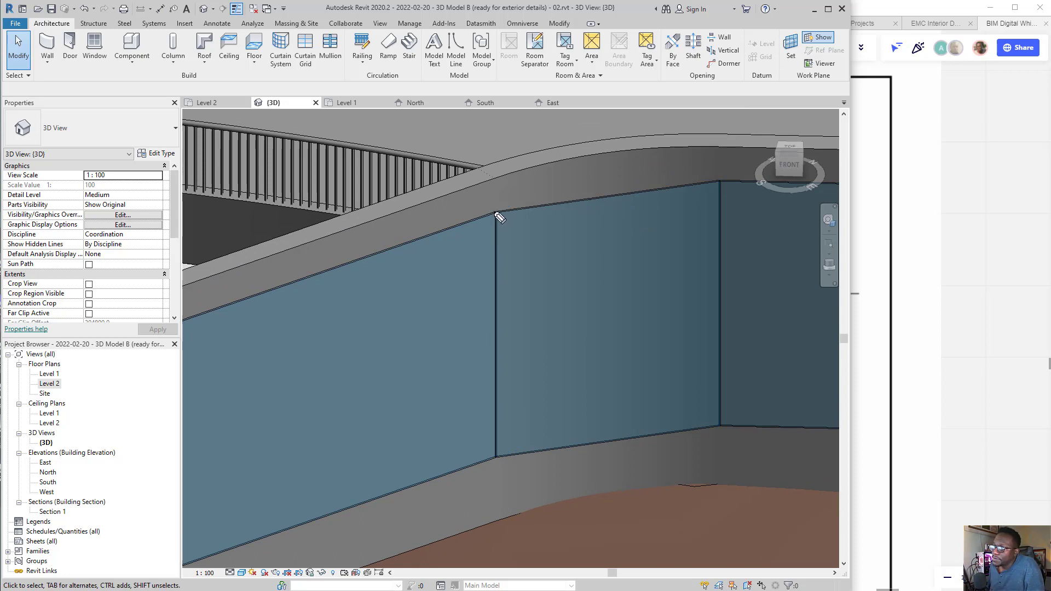
{"action": "left_click_drag", "start_coordinate": [495, 213], "coordinate": [550, 200]}
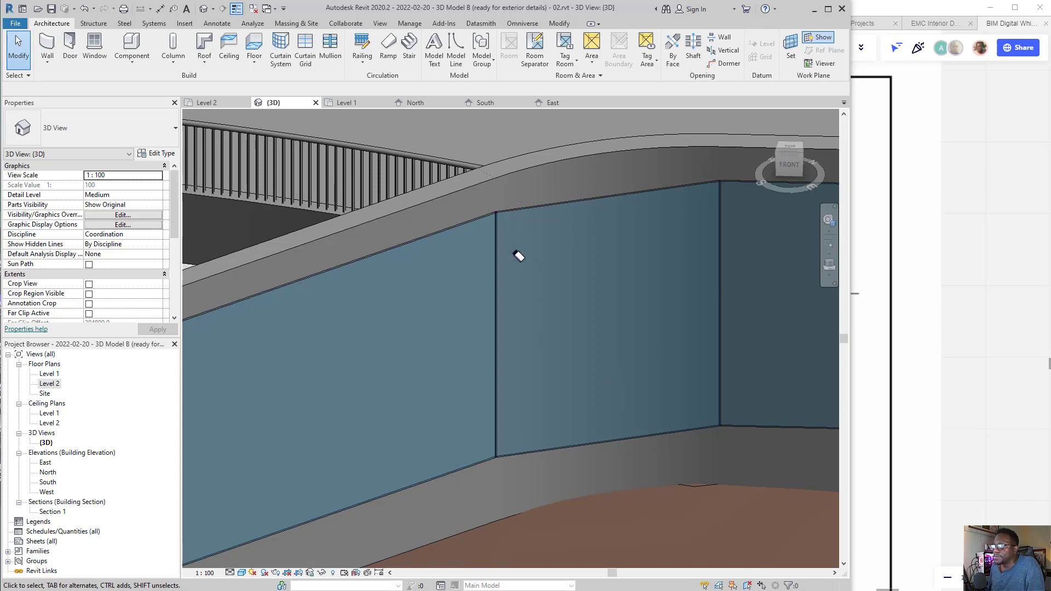
{"action": "scroll", "coordinate": [614, 234], "scroll_direction": "down", "scroll_amount": 3}
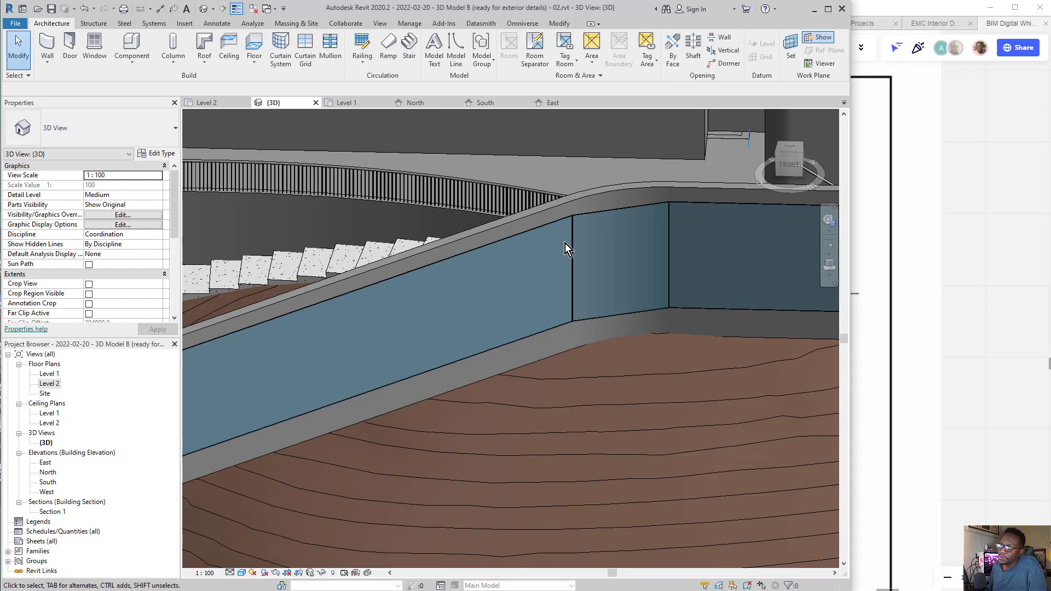
{"action": "middle_click_drag", "start_coordinate": [520, 269], "coordinate": [458, 300]}
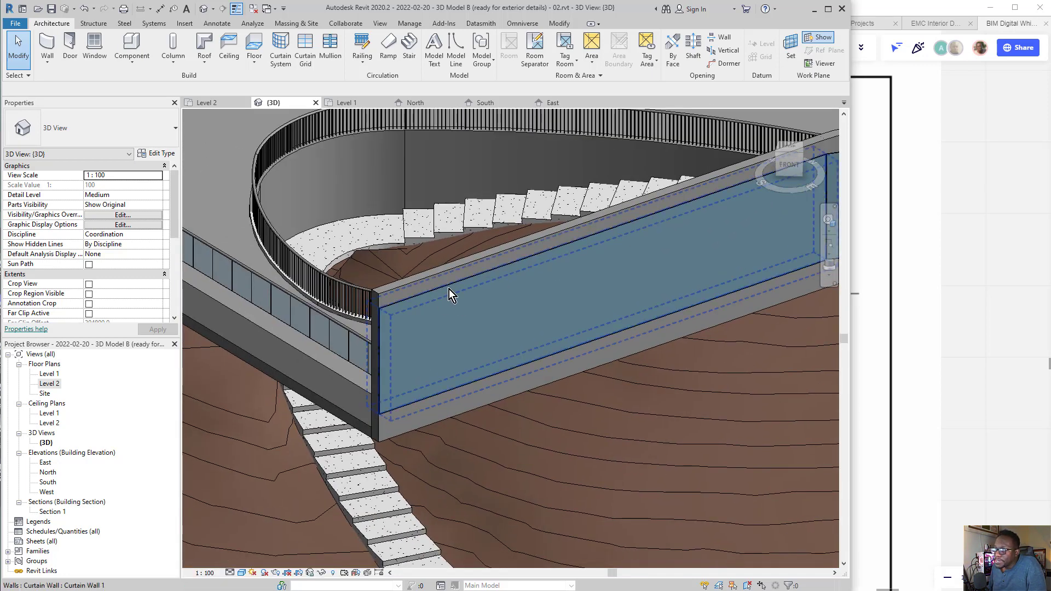
Align the top edge of the diagonal curtain wall with the top of the Generic - 12" wall behind it
{"action": "left_click", "coordinate": [448, 289]}
{"action": "scroll", "coordinate": [602, 230], "scroll_direction": "up", "scroll_amount": 4}
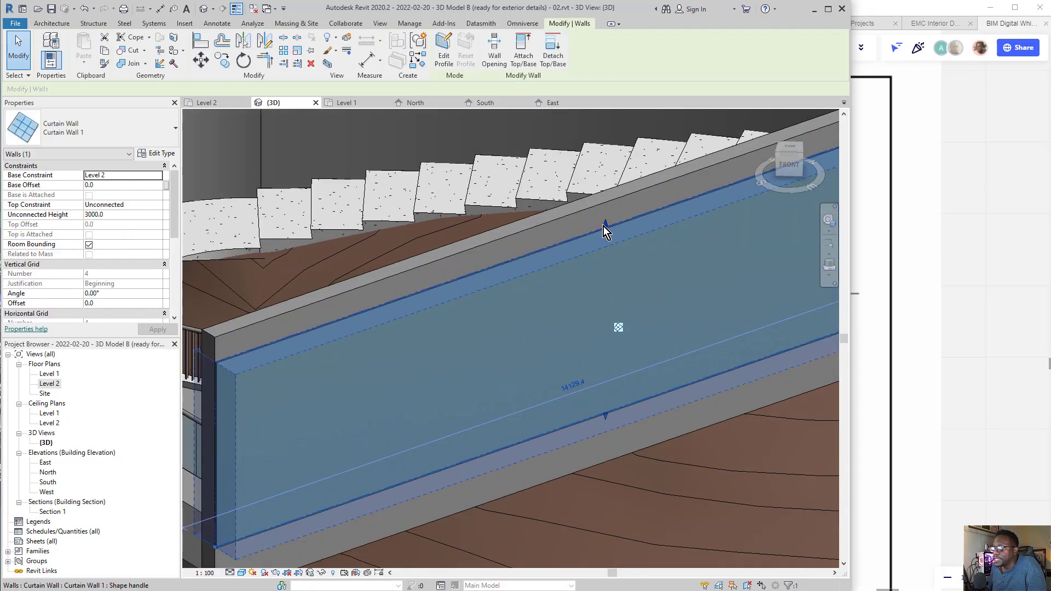
{"action": "key", "text": "Escape"}
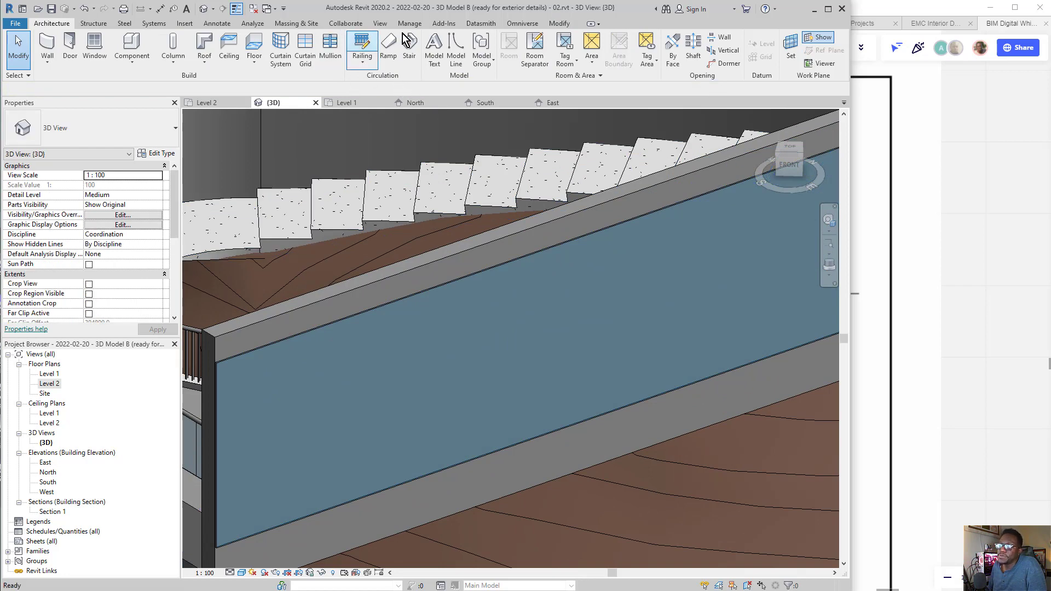
{"action": "left_click", "coordinate": [560, 23]}
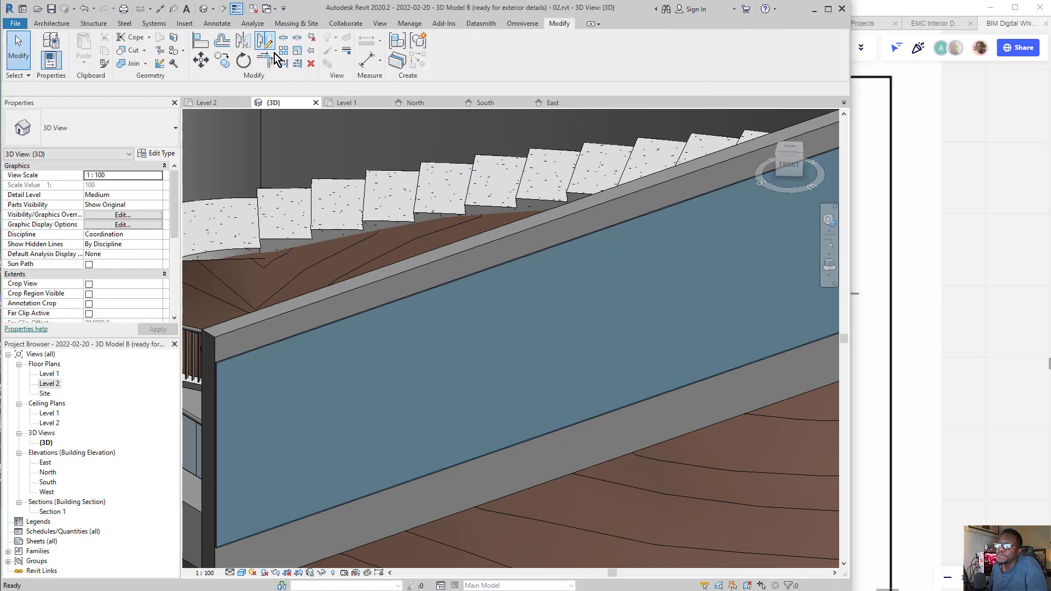
{"action": "left_click", "coordinate": [200, 40]}
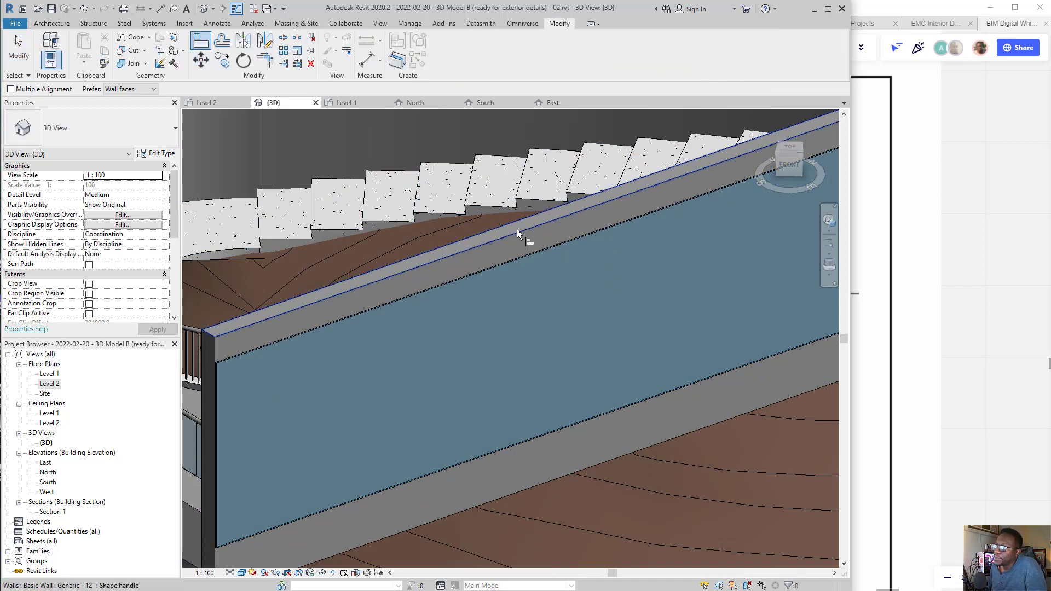
{"action": "left_click", "coordinate": [534, 252]}
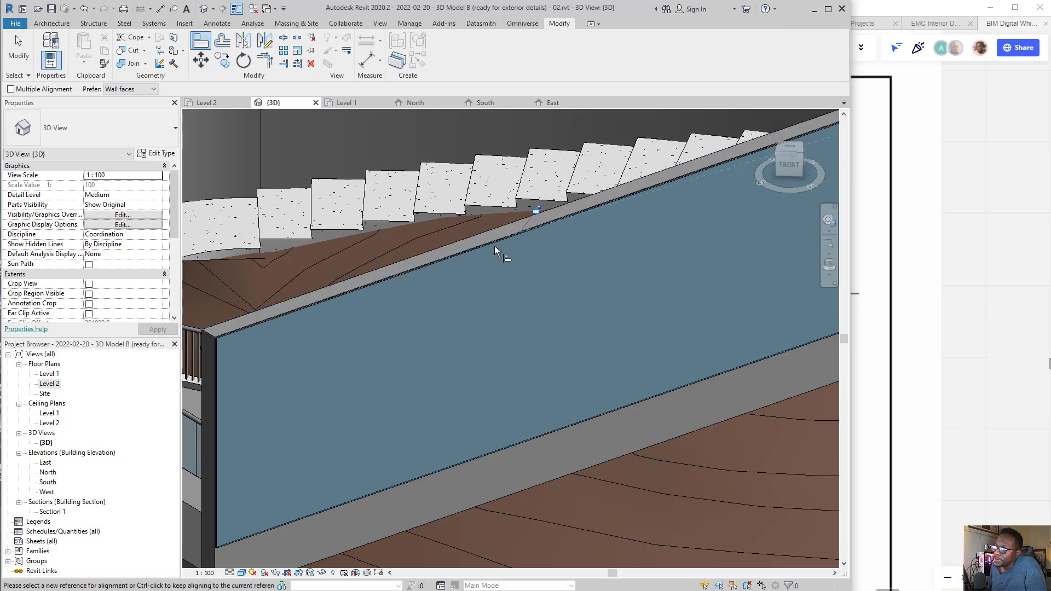
Align the bottom edge of the diagonal curtain wall with the base of the Generic - 12" wall
{"action": "scroll", "coordinate": [443, 358], "scroll_direction": "down", "scroll_amount": 3}
{"action": "scroll", "coordinate": [415, 394], "scroll_direction": "up", "scroll_amount": 2}
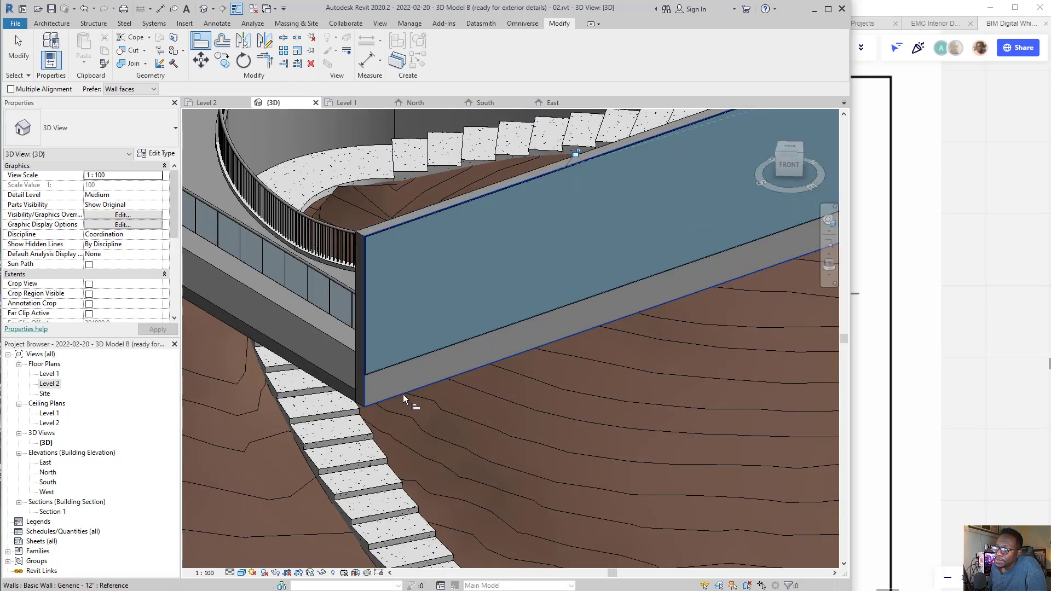
{"action": "left_click", "coordinate": [404, 398]}
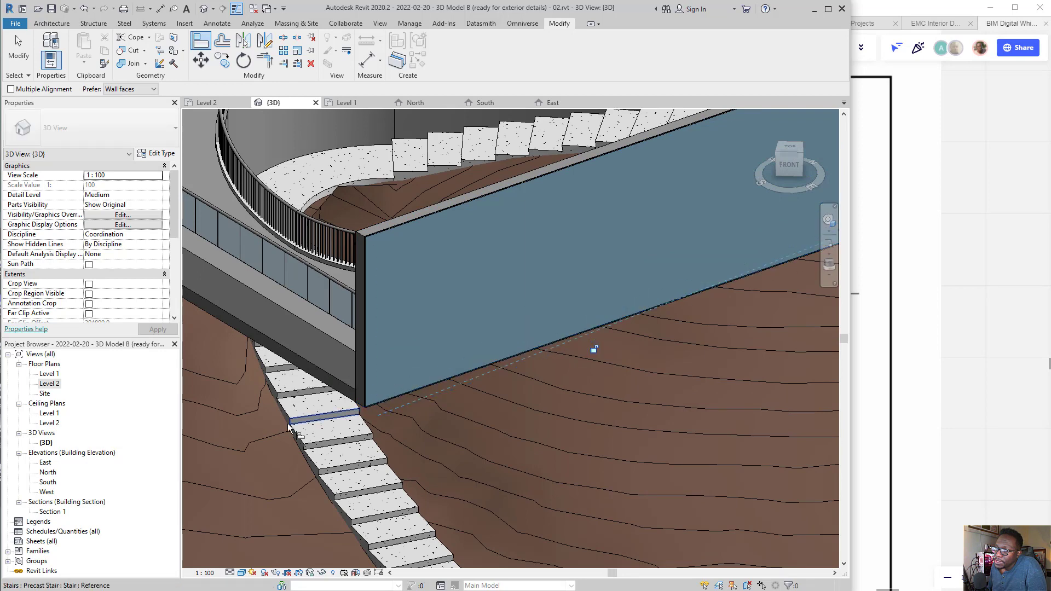
Align the bottom edges of the curved and the straight horizontal curtain walls with the base of the Generic - 12" walls behind them
{"action": "scroll", "coordinate": [314, 388], "scroll_direction": "down", "scroll_amount": 3}
{"action": "scroll", "coordinate": [497, 337], "scroll_direction": "up", "scroll_amount": 5}
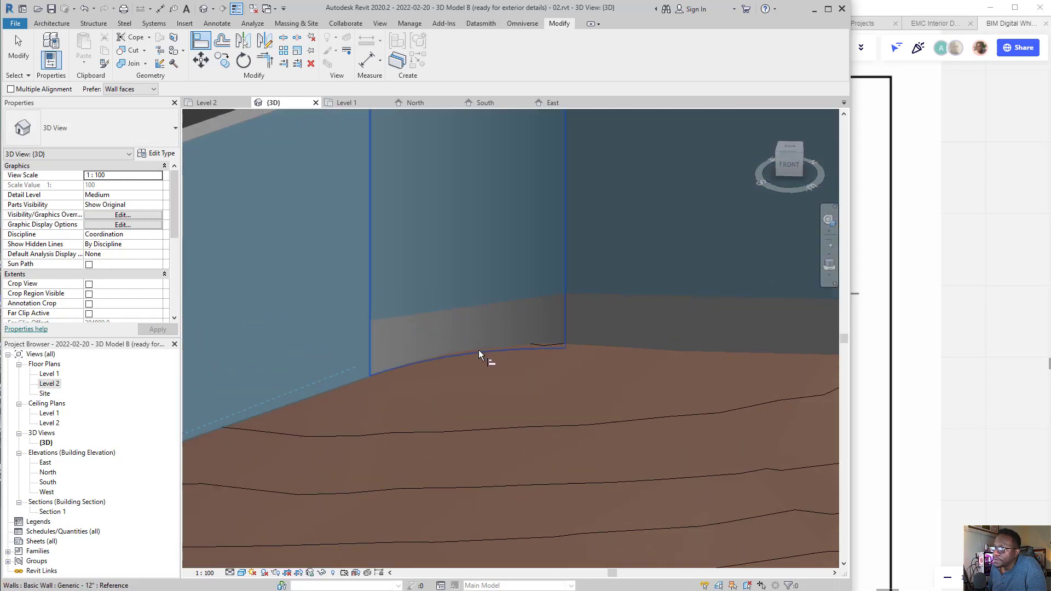
{"action": "left_click", "coordinate": [478, 353]}
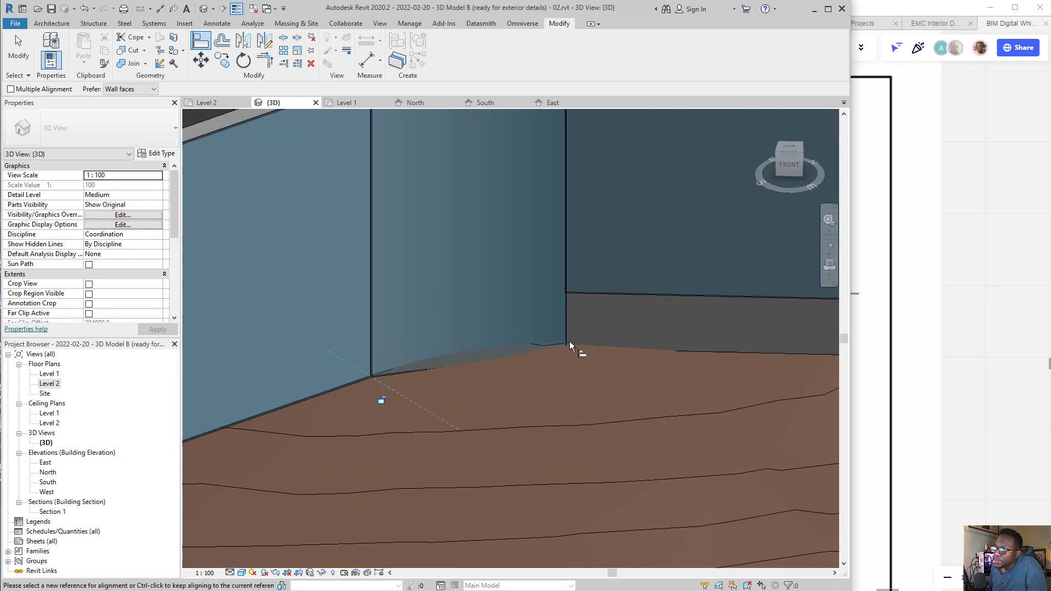
{"action": "left_click", "coordinate": [650, 351]}
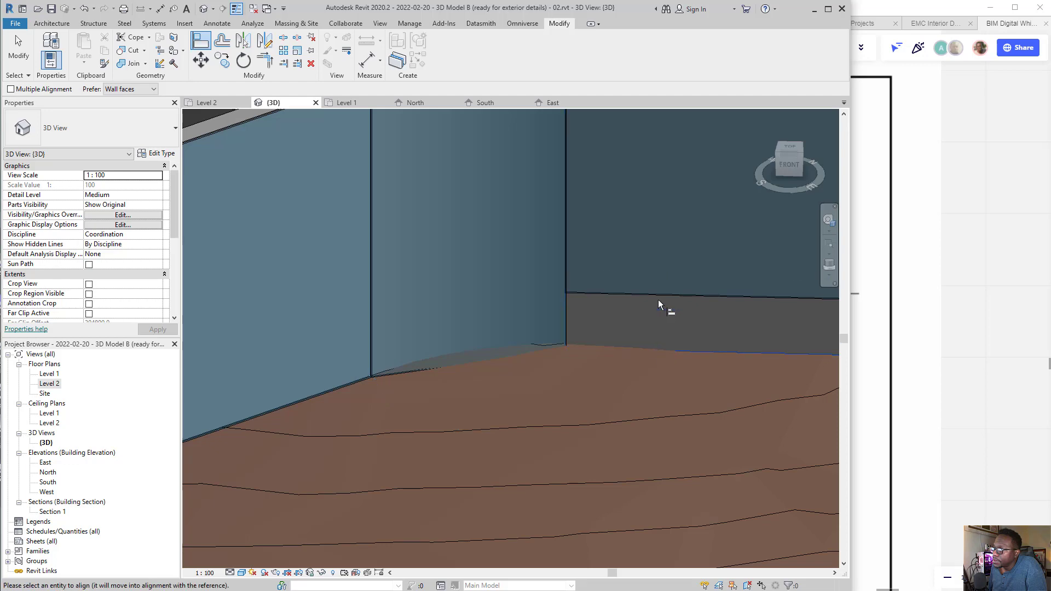
Align the top edge of the curved section's curtain wall with the top of the Generic - 12" wall behind it
{"action": "scroll", "coordinate": [541, 430], "scroll_direction": "down", "scroll_amount": 3}
{"action": "scroll", "coordinate": [523, 269], "scroll_direction": "up", "scroll_amount": 3}
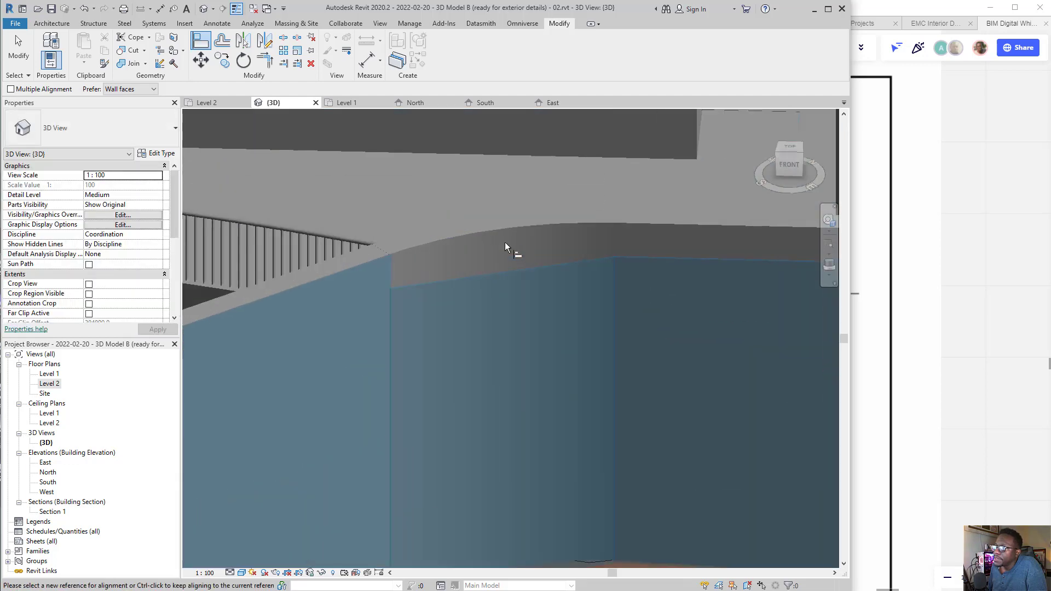
{"action": "left_click", "coordinate": [503, 227]}
{"action": "left_click", "coordinate": [512, 273]}
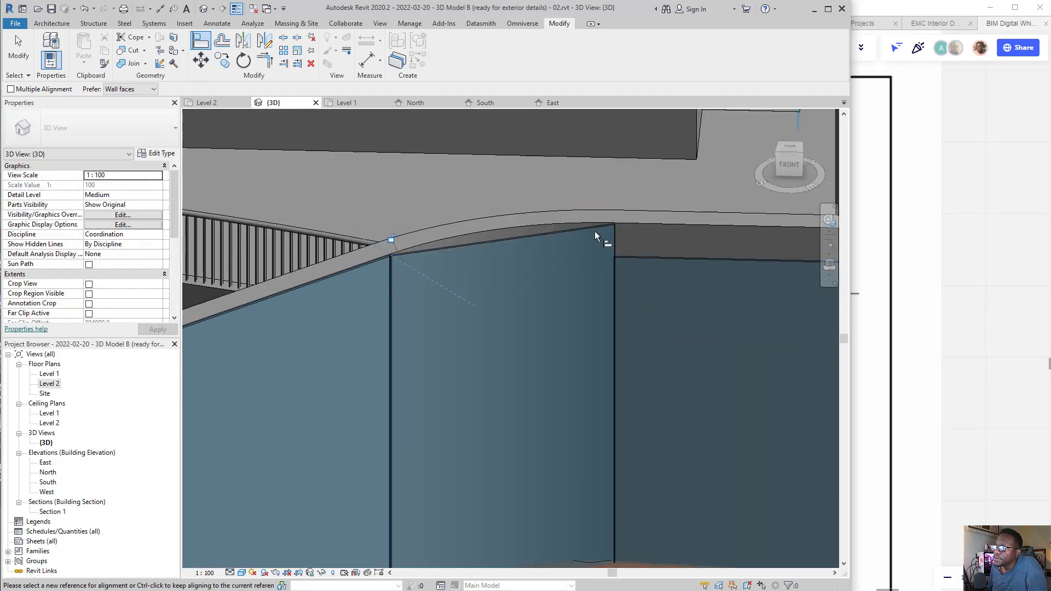
{"action": "key", "text": "Escape"}
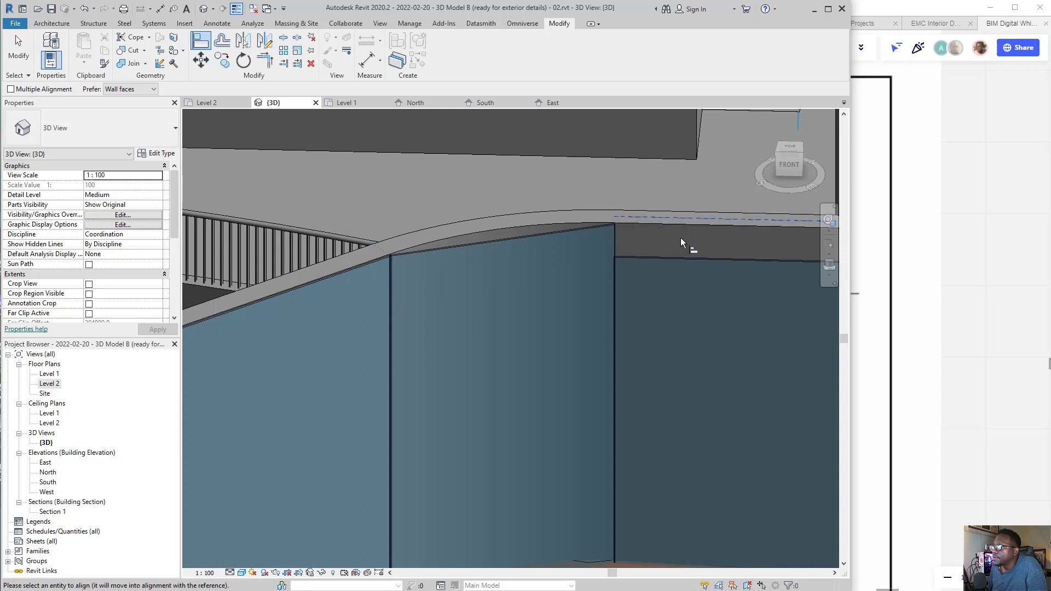
{"action": "key", "text": "Escape"}
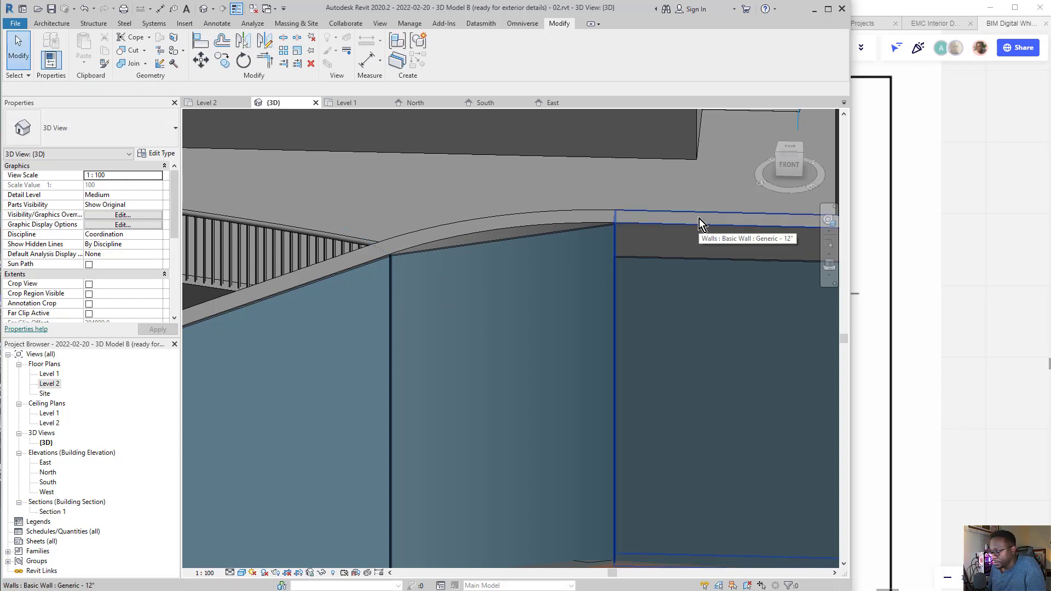
Align the top edge of the straight horizontal curtain wall with the top of its Generic - 12" wall
{"action": "key", "text": "a"}
{"action": "key", "text": "l"}
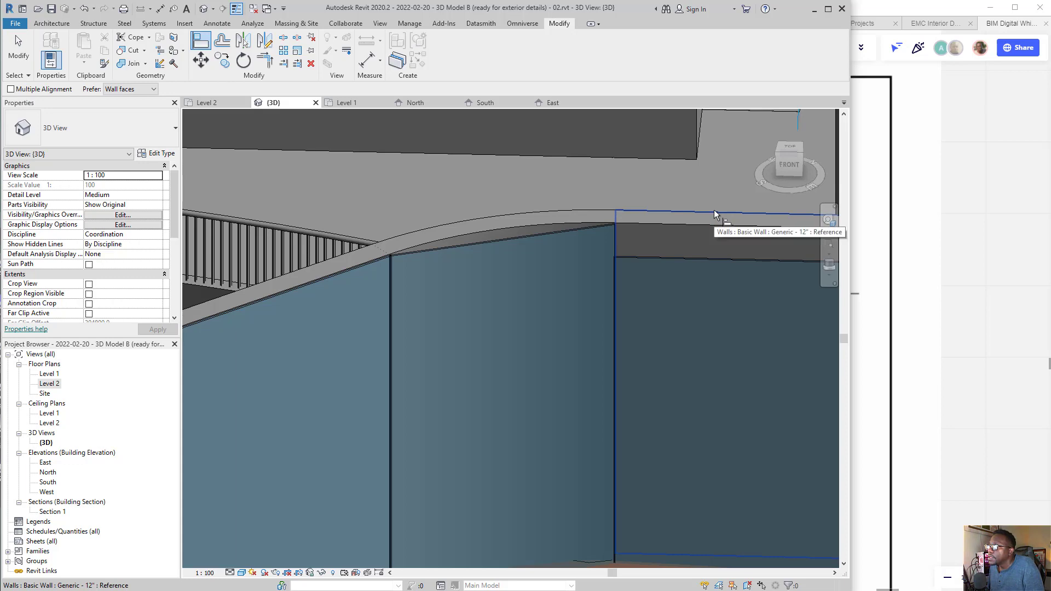
{"action": "left_click", "coordinate": [713, 210]}
{"action": "scroll", "coordinate": [514, 322], "scroll_direction": "down", "scroll_amount": 5}
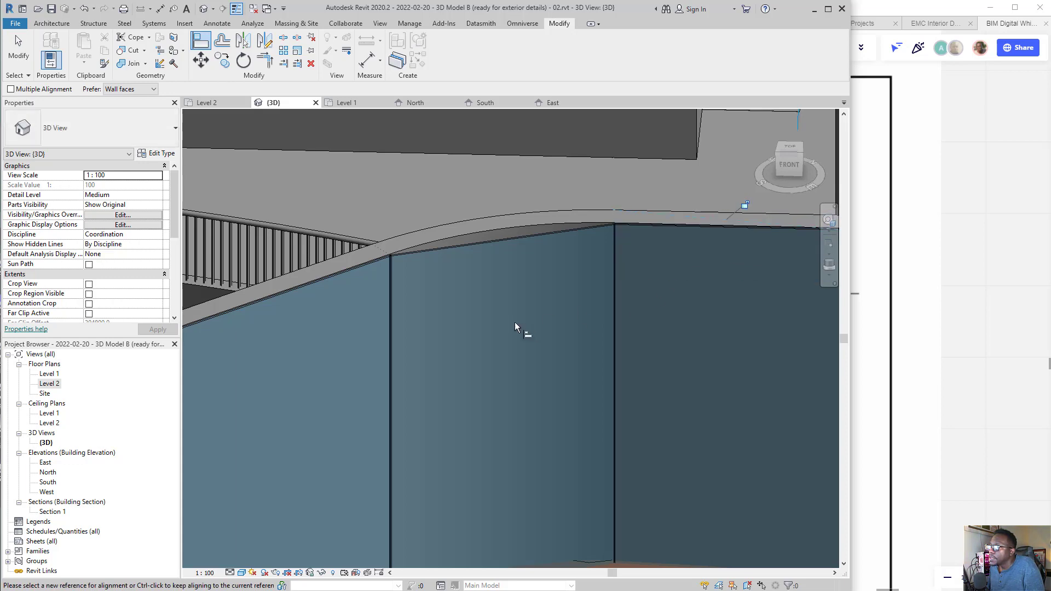
{"action": "key", "text": "Escape"}
Examine how the curtain wall panel at the curved section meets the host wall and neighbouring panels along its top and bottom edges
{"action": "middle_click_drag", "start_coordinate": [513, 316], "coordinate": [483, 401], "text": "shift"}
{"action": "middle_click_drag", "start_coordinate": [649, 348], "coordinate": [497, 379]}
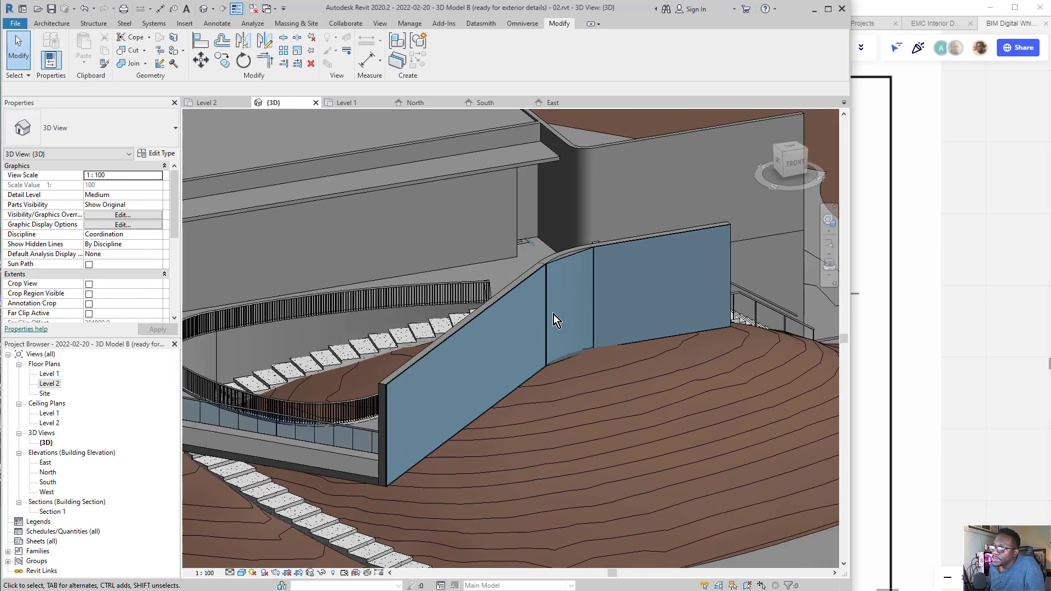
{"action": "scroll", "coordinate": [589, 252], "scroll_direction": "up", "scroll_amount": 4}
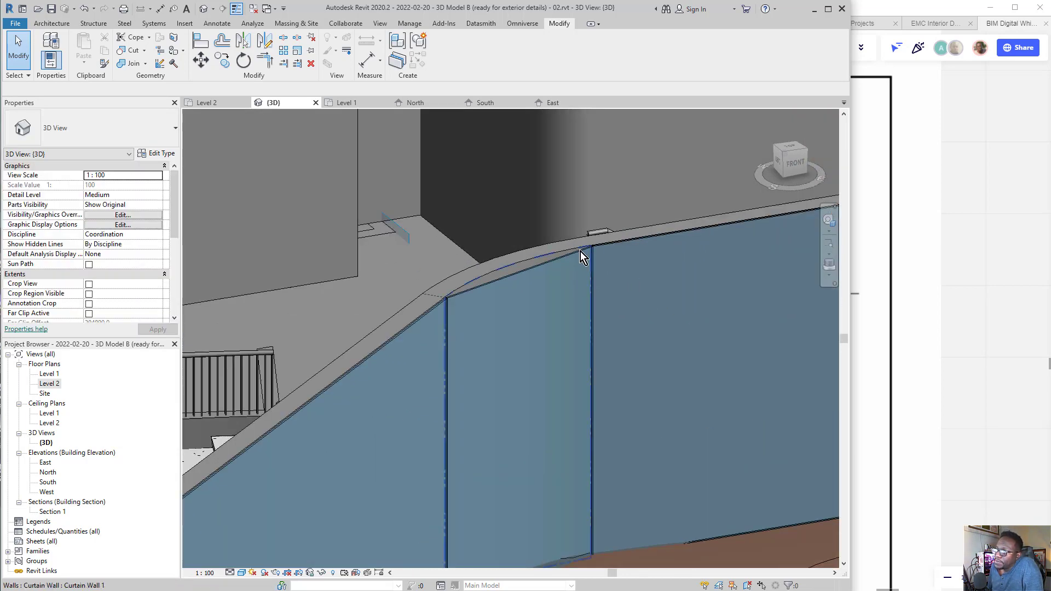
{"action": "middle_click_drag", "start_coordinate": [465, 281], "coordinate": [470, 281]}
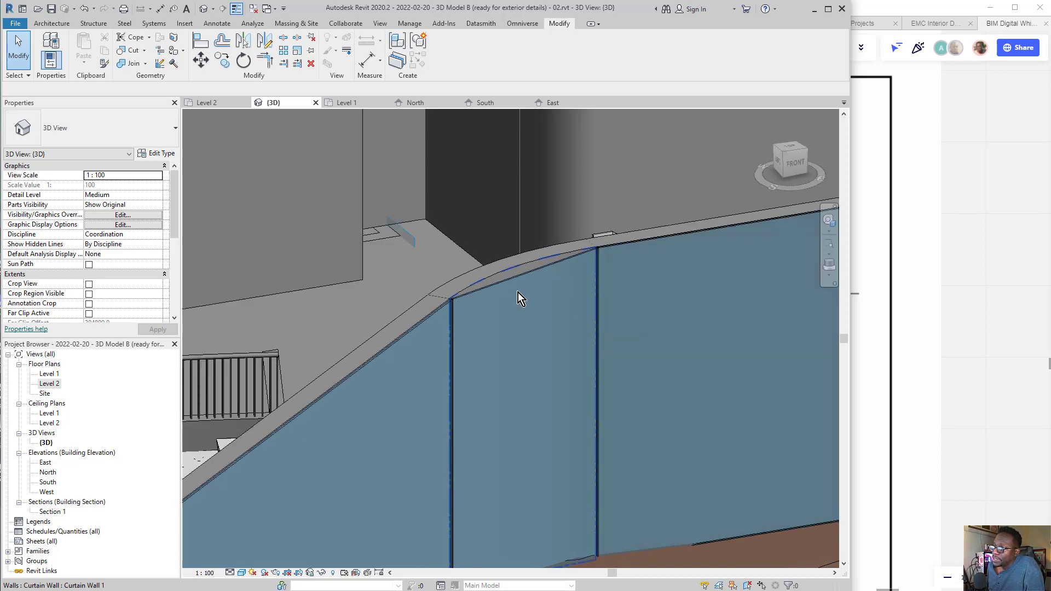
{"action": "scroll", "coordinate": [496, 292], "scroll_direction": "down", "scroll_amount": 1}
{"action": "scroll", "coordinate": [479, 291], "scroll_direction": "up", "scroll_amount": 1}
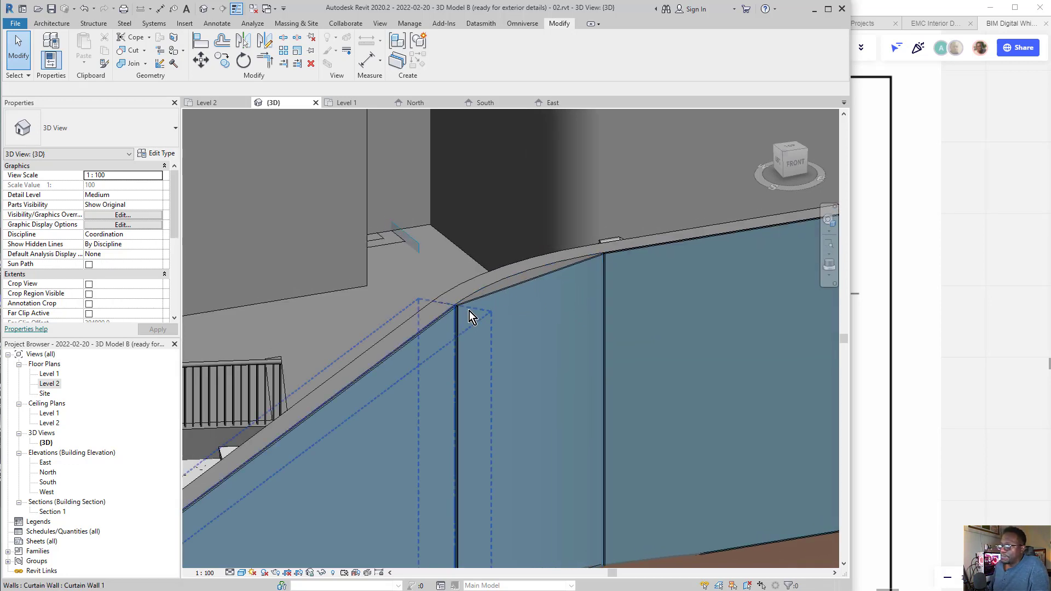
{"action": "scroll", "coordinate": [469, 311], "scroll_direction": "up", "scroll_amount": 3}
{"action": "scroll", "coordinate": [463, 304], "scroll_direction": "up", "scroll_amount": 3}
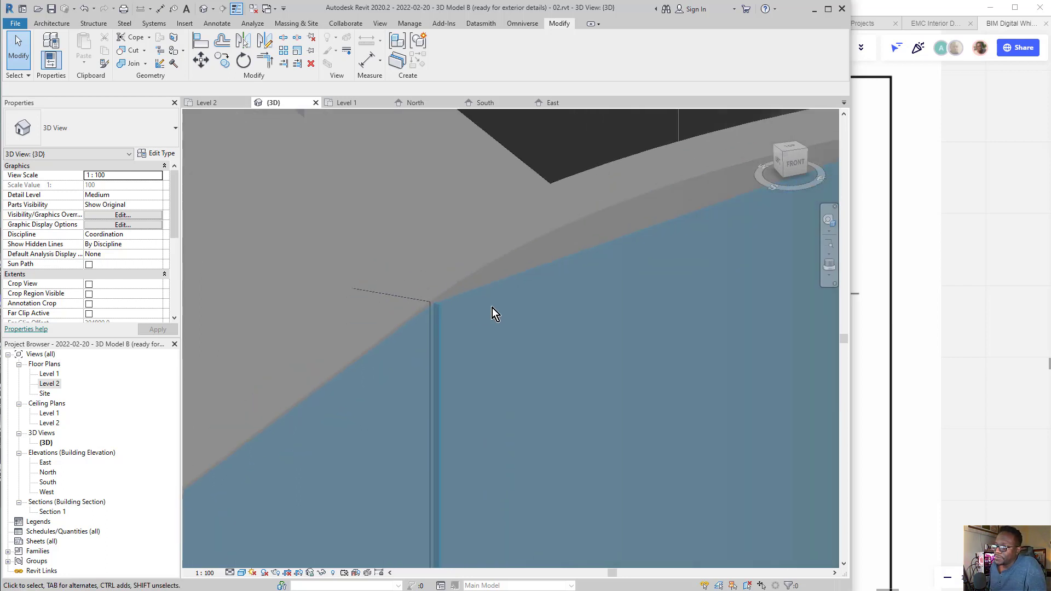
{"action": "scroll", "coordinate": [492, 307], "scroll_direction": "down", "scroll_amount": 1}
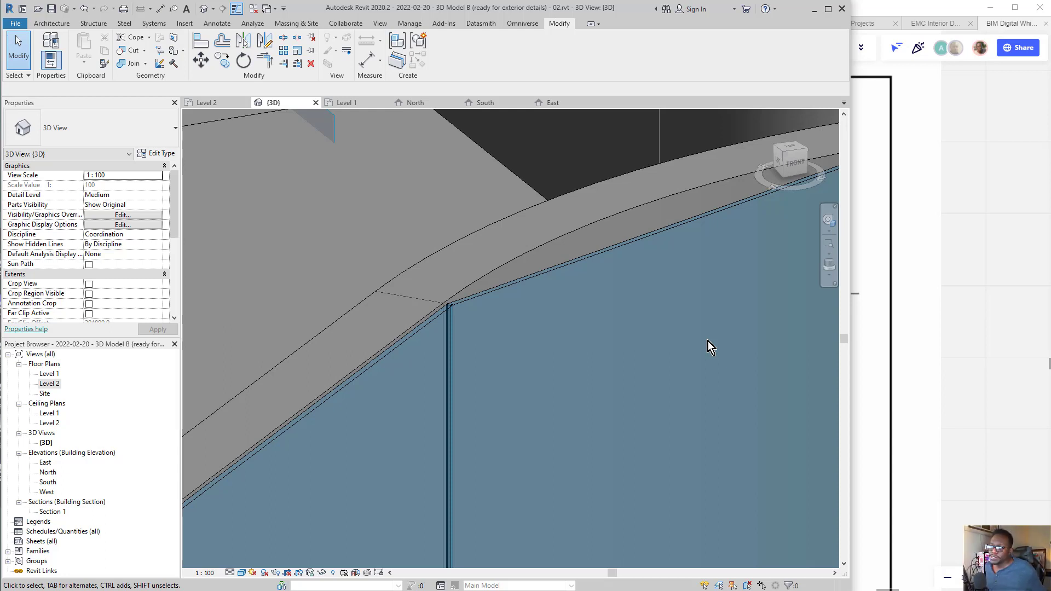
{"action": "scroll", "coordinate": [451, 316], "scroll_direction": "down", "scroll_amount": 3}
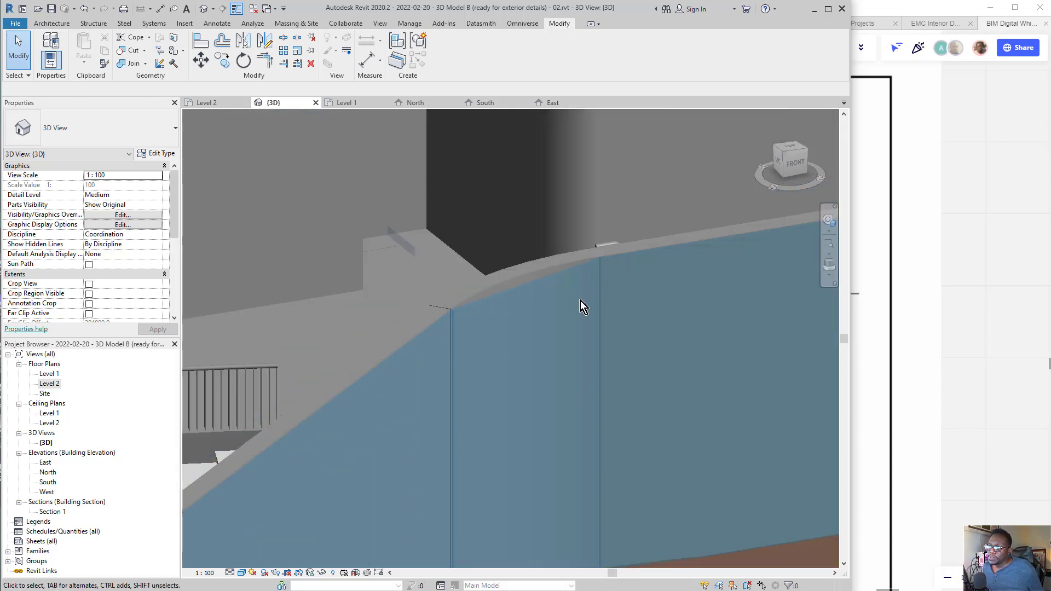
{"action": "middle_click_drag", "start_coordinate": [596, 383], "coordinate": [574, 190]}
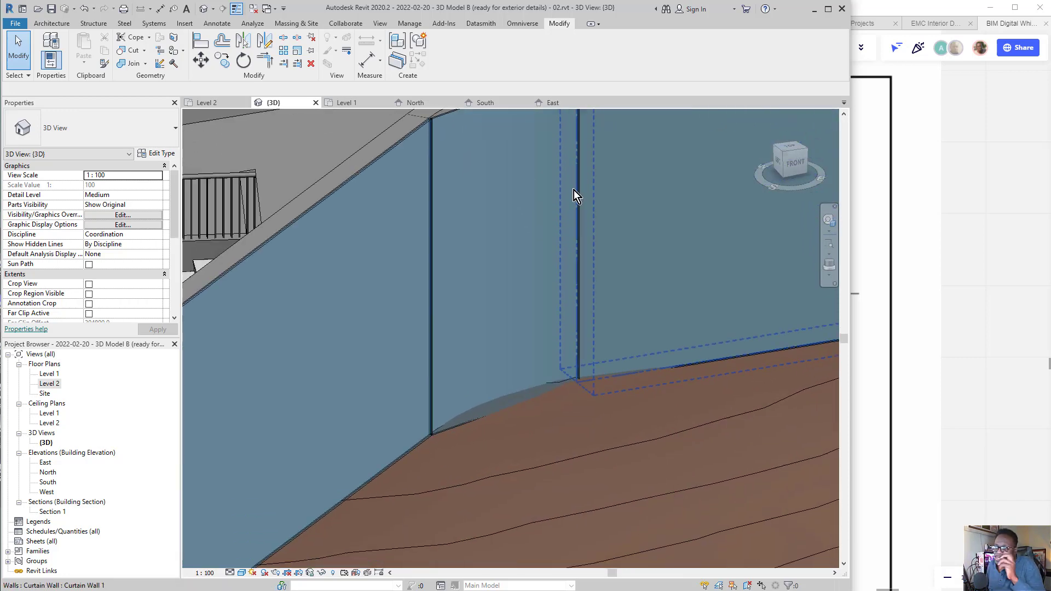
Open the Level 2 floor plan at the curtain walls around grids 3 and 4
{"action": "double_click", "coordinate": [49, 373]}
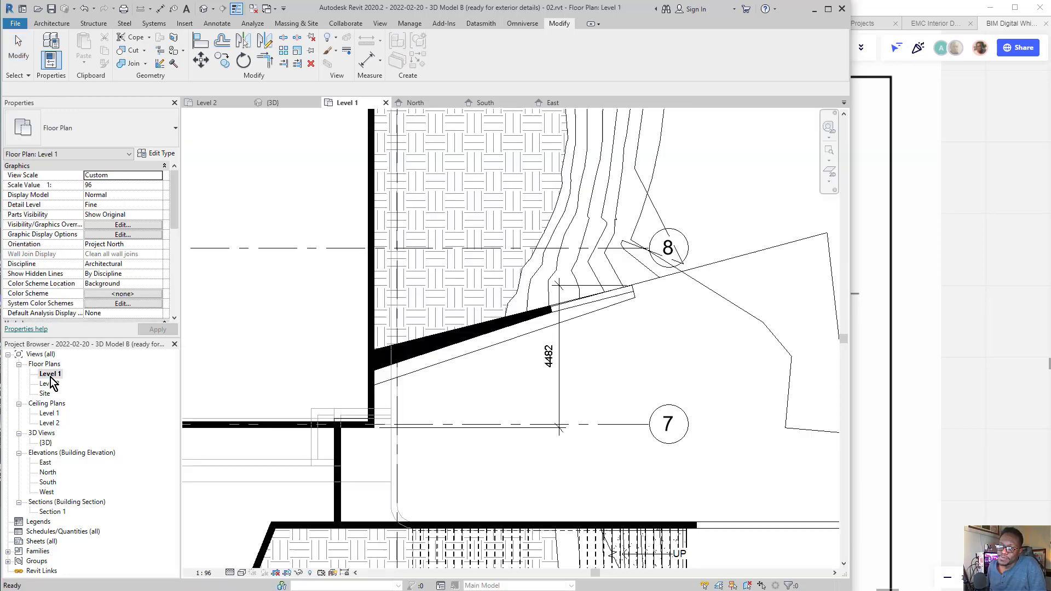
{"action": "left_click", "coordinate": [53, 385]}
{"action": "double_click", "coordinate": [49, 383]}
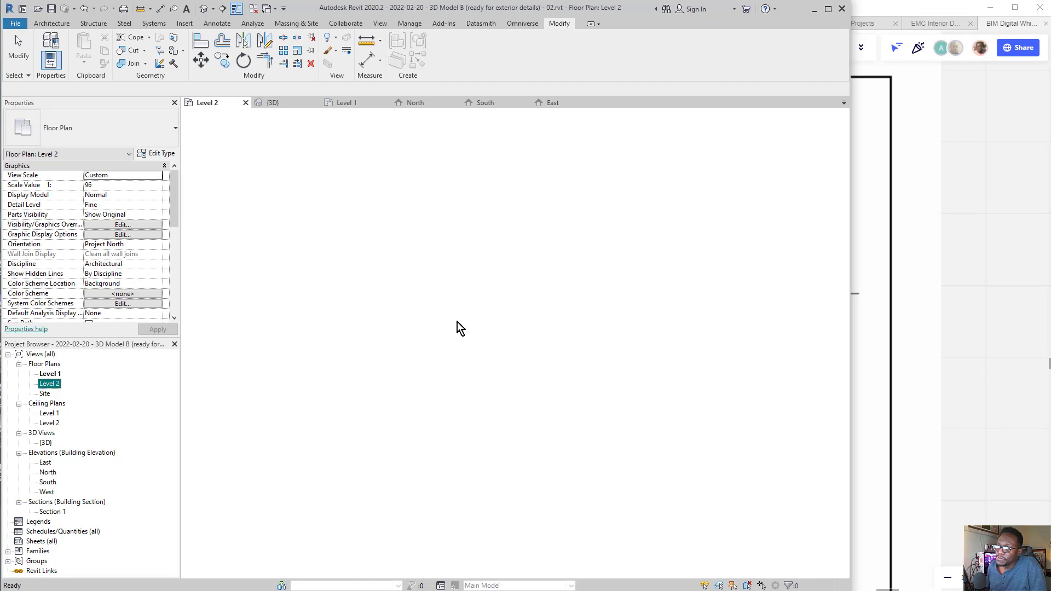
{"action": "scroll", "coordinate": [490, 334], "scroll_direction": "down", "scroll_amount": 3}
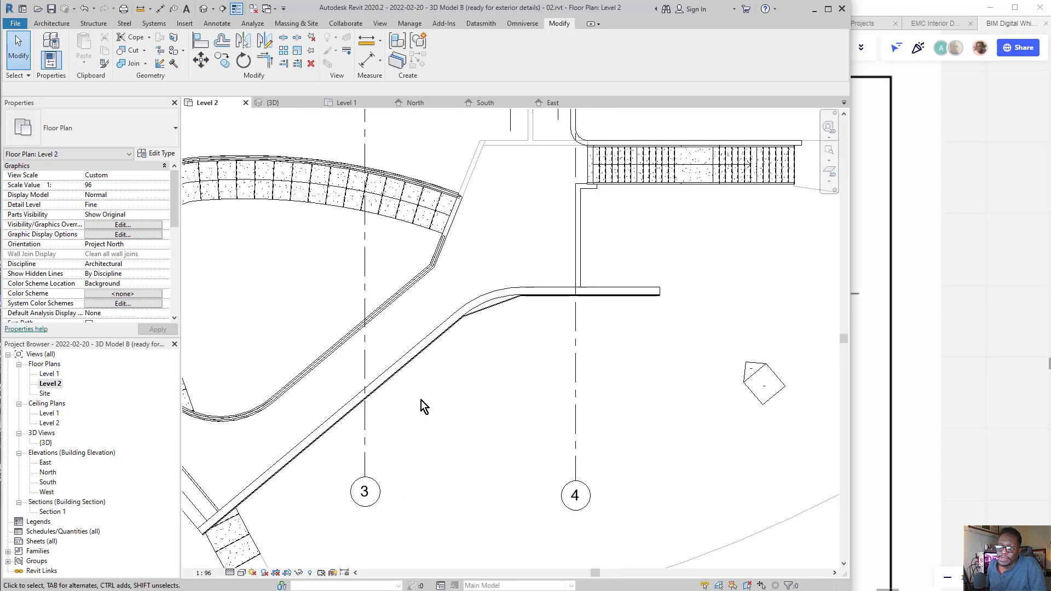
Draw a chain of five short straight Curtain Wall 1 segments approximating a curve in the empty area between grids 3 and 4
{"action": "left_click", "coordinate": [53, 24]}
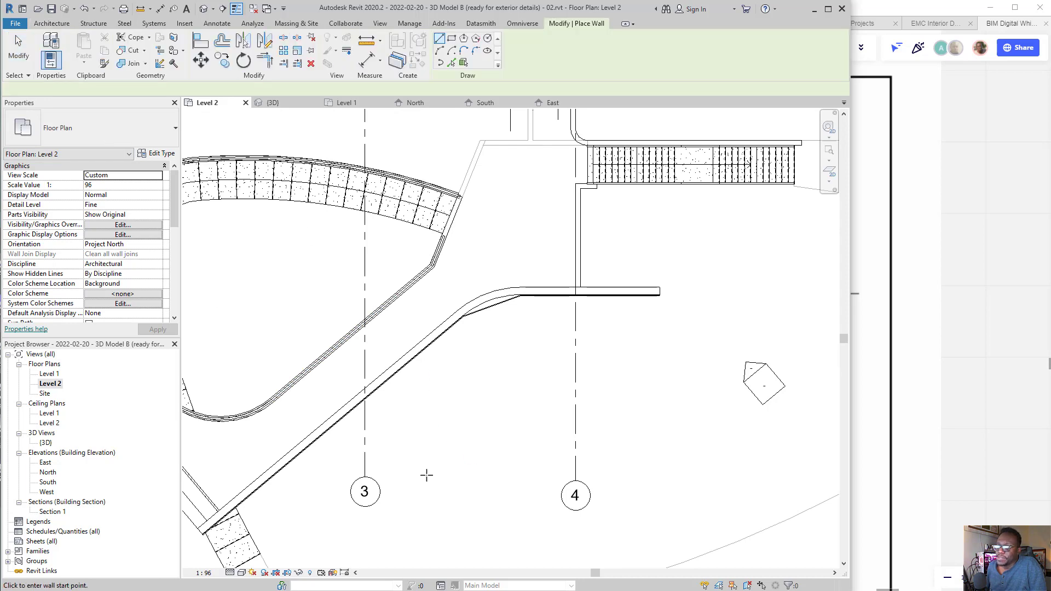
{"action": "scroll", "coordinate": [423, 488], "scroll_direction": "up", "scroll_amount": 7}
{"action": "left_click", "coordinate": [409, 490]}
{"action": "left_click", "coordinate": [408, 447]}
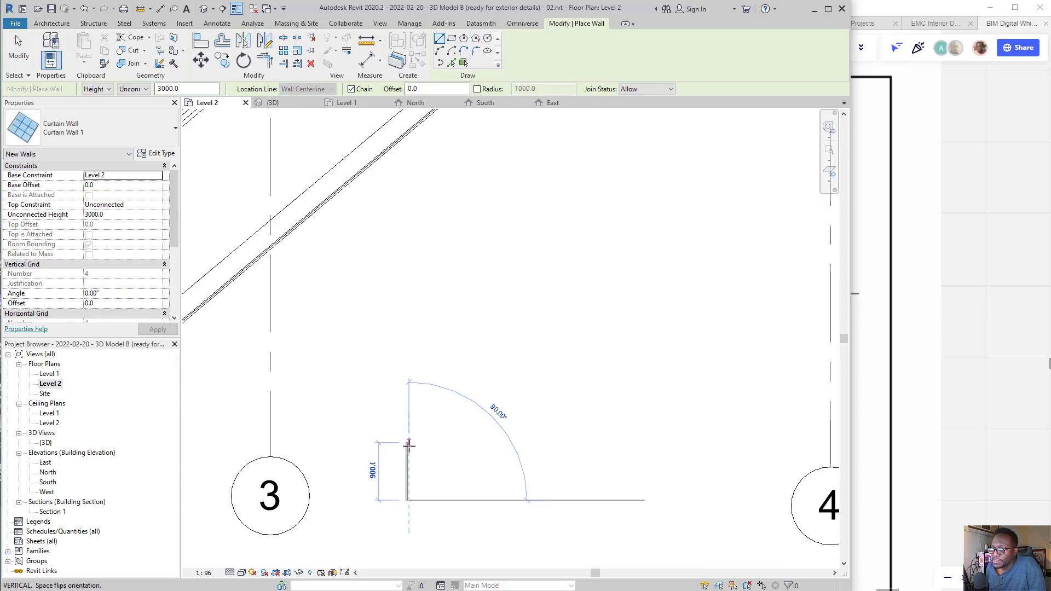
{"action": "left_click", "coordinate": [411, 418]}
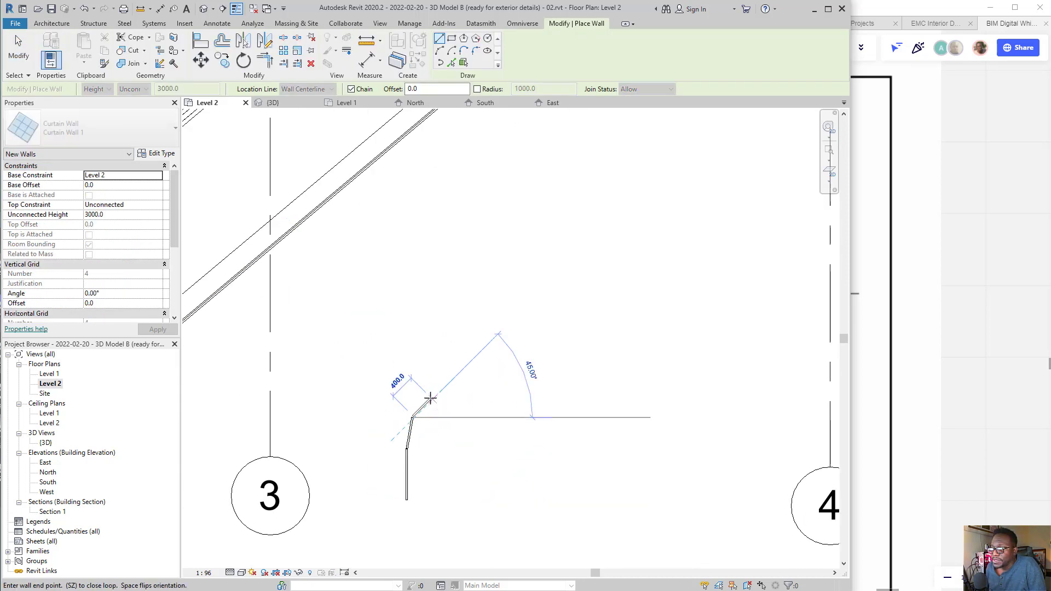
{"action": "left_click", "coordinate": [450, 380]}
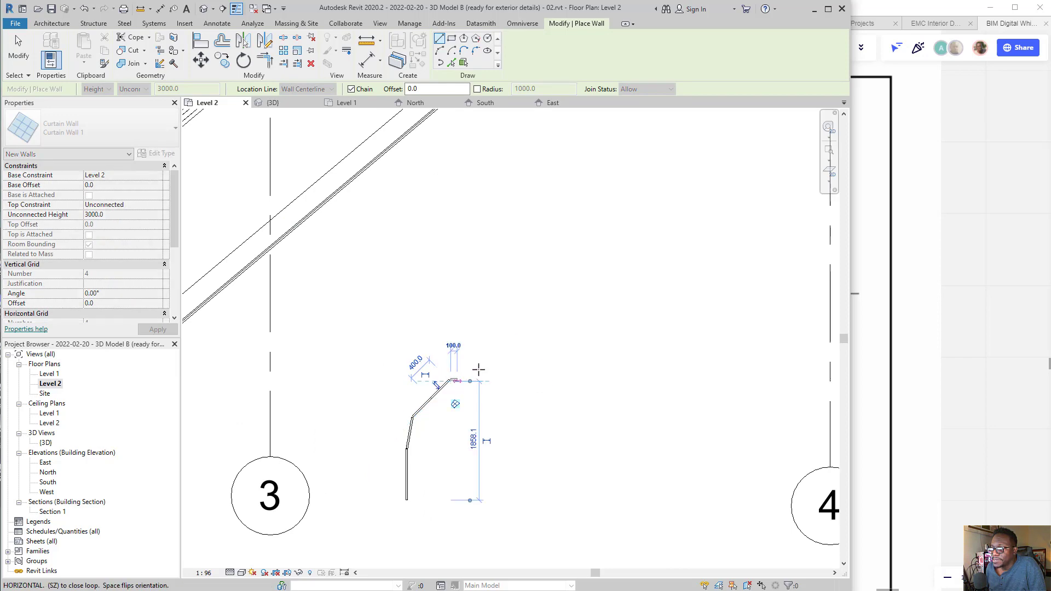
{"action": "left_click", "coordinate": [528, 366]}
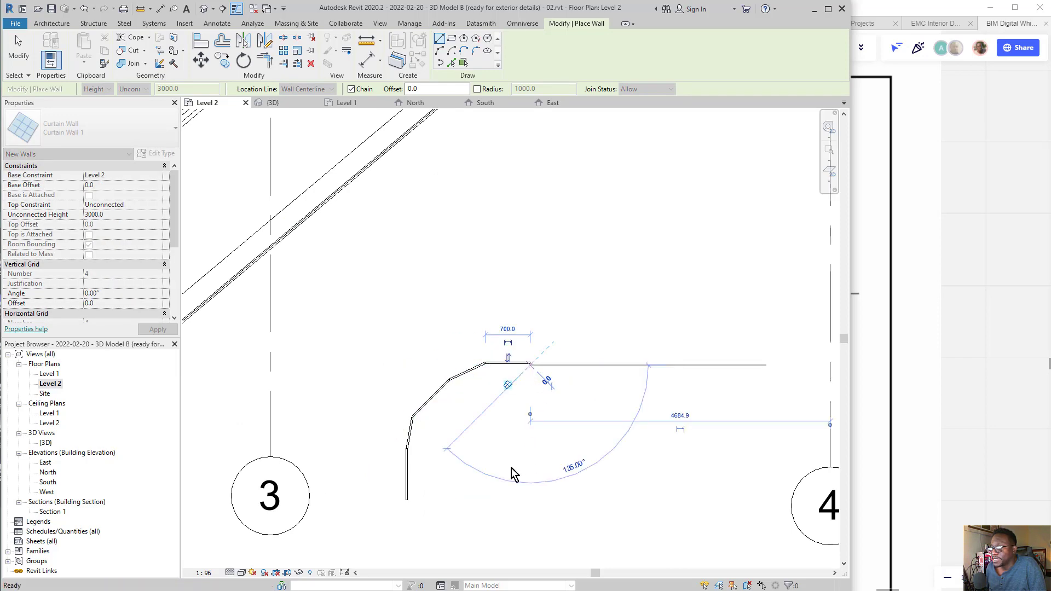
{"action": "key", "text": "Escape"}
{"action": "key", "text": "Escape"}
{"action": "key", "text": "Escape"}
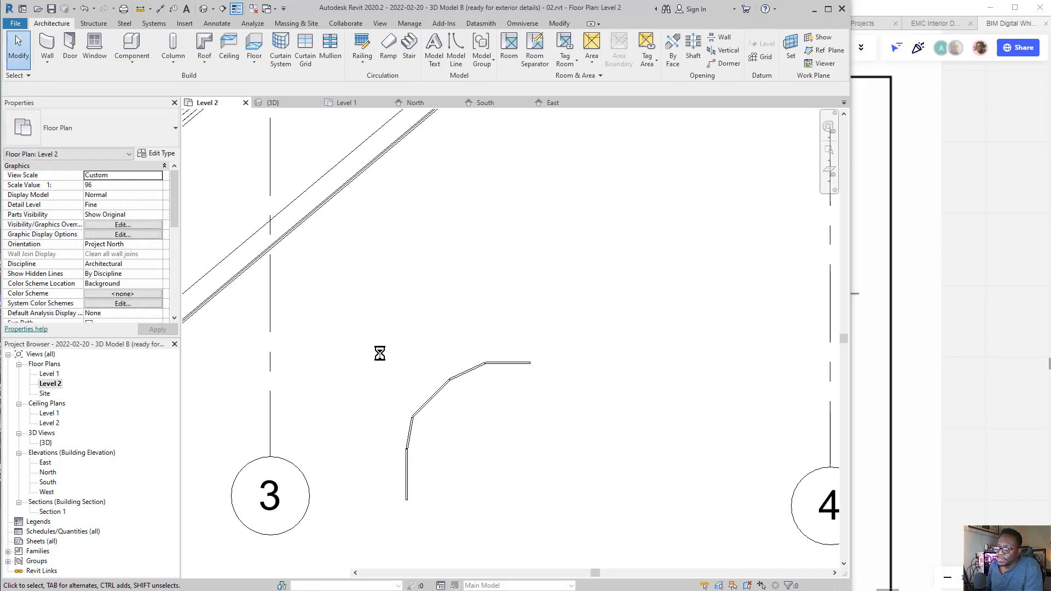
Delete the whole chain of short curtain wall segments between grids 3 and 4
{"action": "left_click_drag", "start_coordinate": [600, 526], "coordinate": [394, 343]}
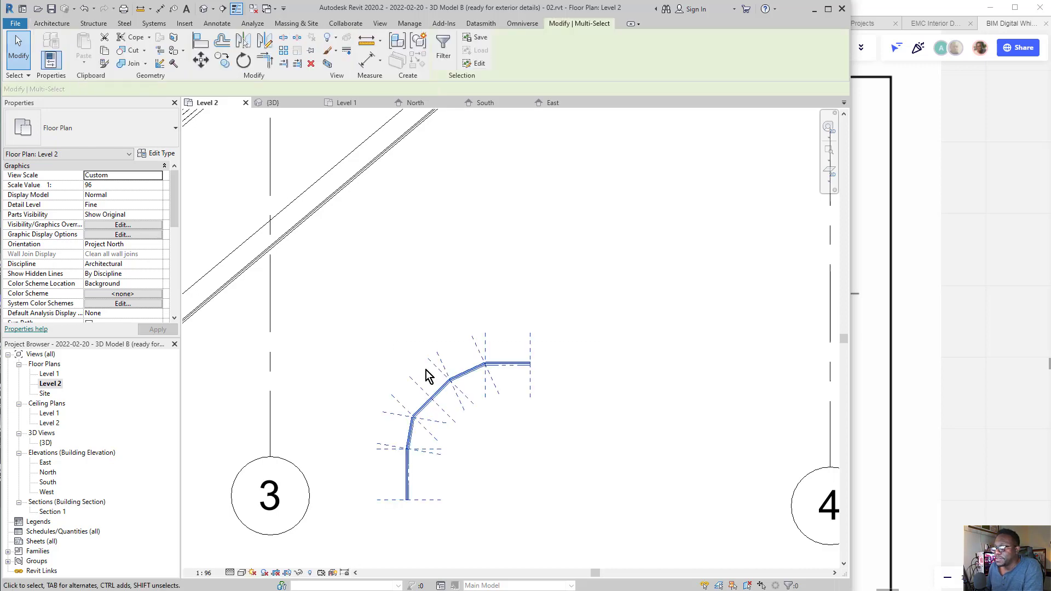
{"action": "key", "text": "Delete"}
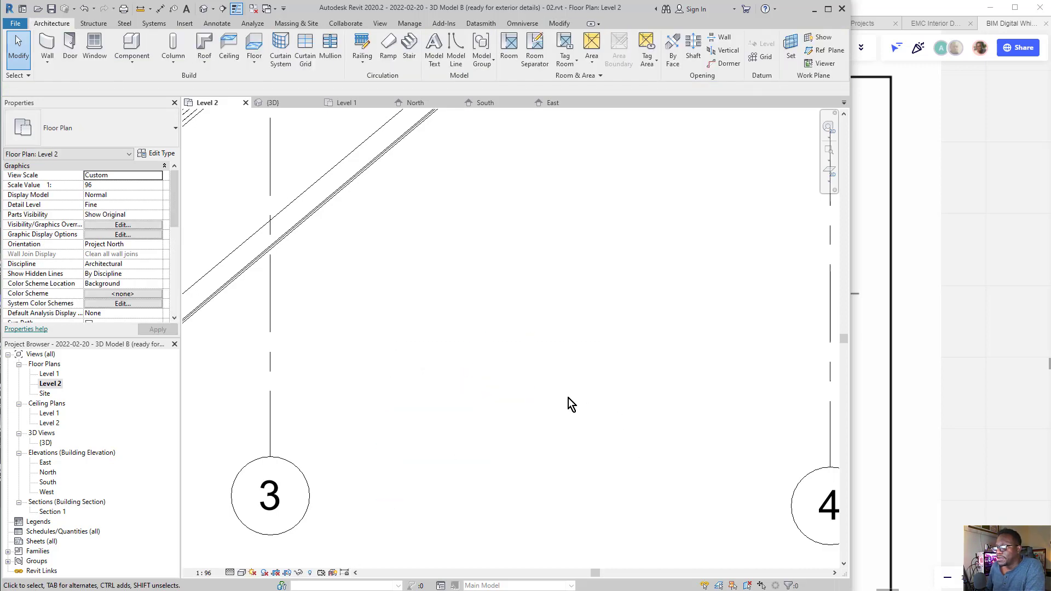
{"action": "scroll", "coordinate": [568, 401], "scroll_direction": "down", "scroll_amount": 2}
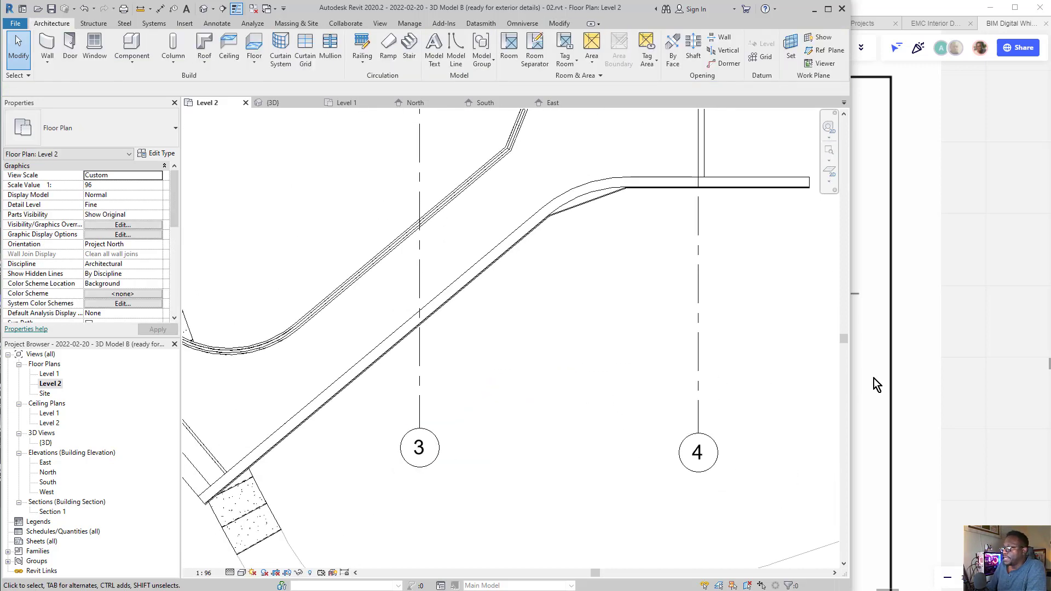
Switch to the Miro board and examine the exterior reference photos for how the reflective panels follow the curved wall
{"action": "left_click", "coordinate": [960, 384]}
{"action": "scroll", "coordinate": [951, 386], "scroll_direction": "down", "scroll_amount": 10}
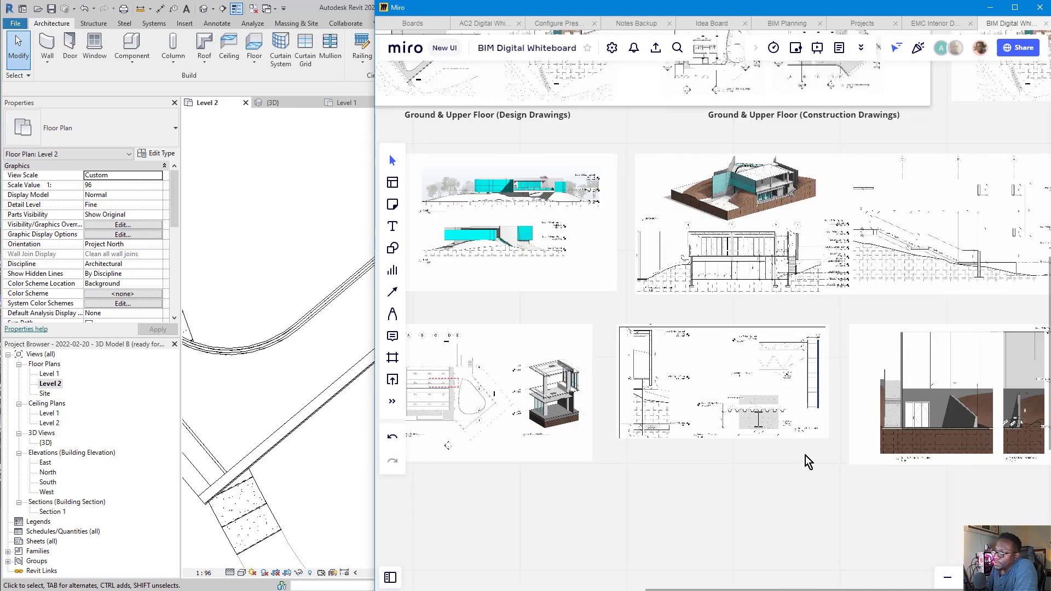
{"action": "middle_click_drag", "start_coordinate": [805, 456], "coordinate": [701, 491]}
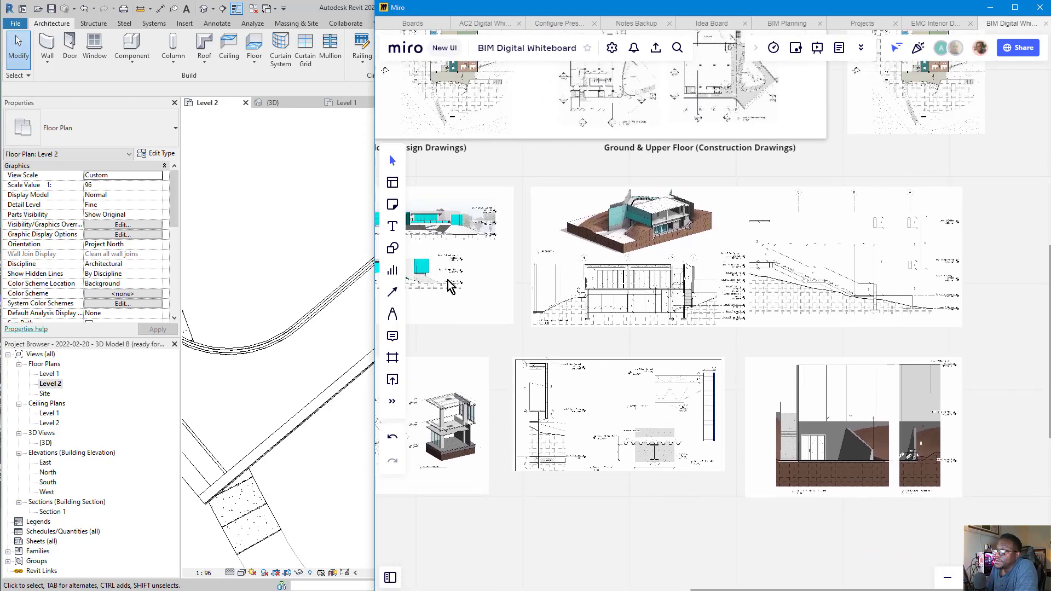
{"action": "mouse_move", "coordinate": [464, 321]}
{"action": "middle_mouse_down"}
{"action": "mouse_move", "coordinate": [648, 313]}
{"action": "mouse_move", "coordinate": [661, 416]}
{"action": "middle_mouse_up"}
{"action": "middle_click_drag", "start_coordinate": [732, 167], "coordinate": [695, 381]}
{"action": "scroll", "coordinate": [731, 197], "scroll_direction": "down", "scroll_amount": 5}
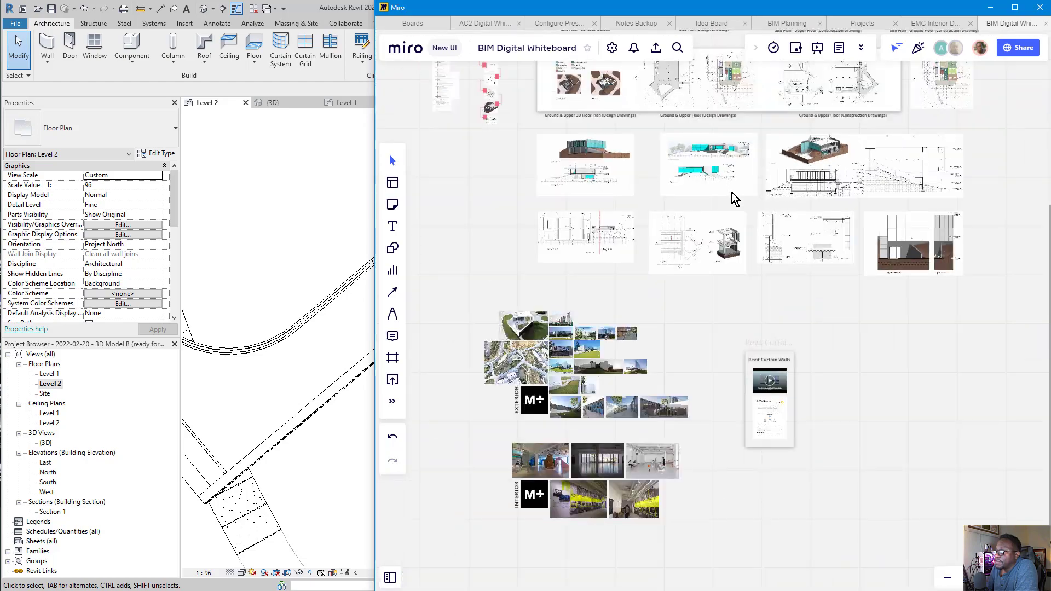
{"action": "scroll", "coordinate": [585, 419], "scroll_direction": "up", "scroll_amount": 10}
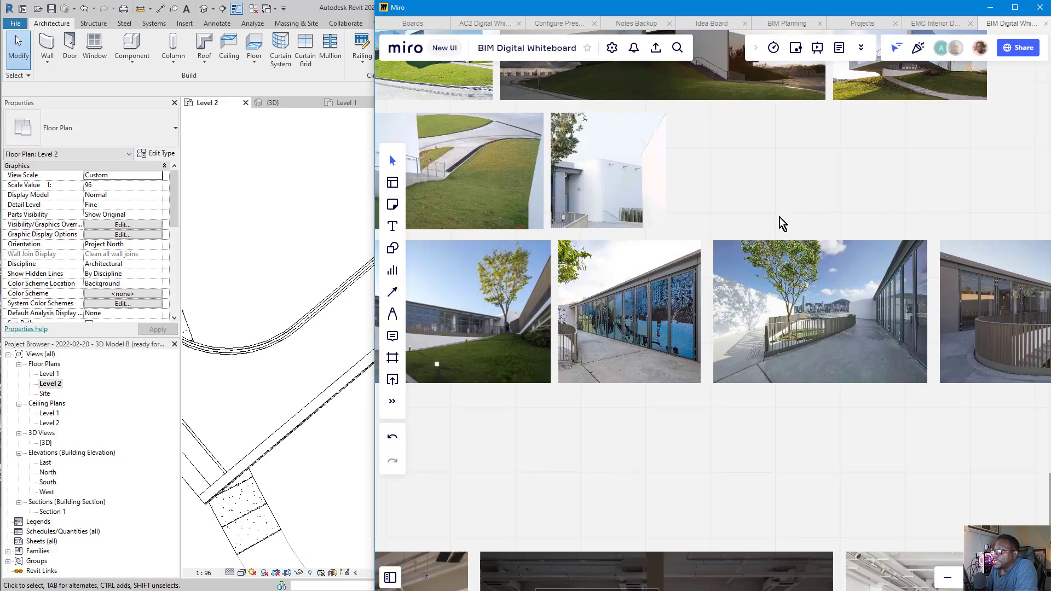
{"action": "middle_click_drag", "start_coordinate": [779, 222], "coordinate": [694, 428]}
{"action": "scroll", "coordinate": [525, 240], "scroll_direction": "up", "scroll_amount": 10}
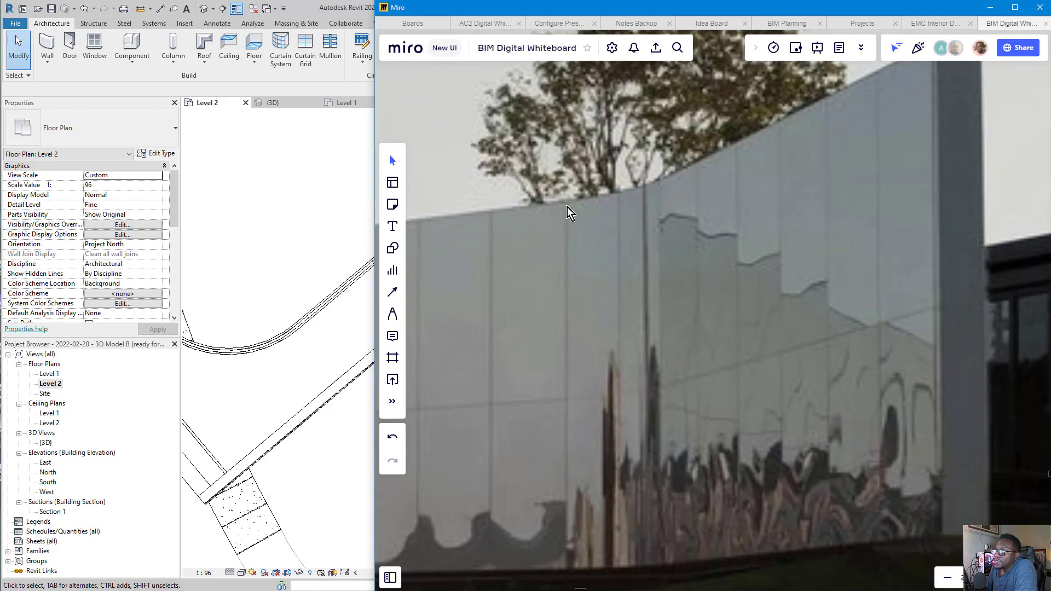
{"action": "scroll", "coordinate": [564, 235], "scroll_direction": "down", "scroll_amount": 5}
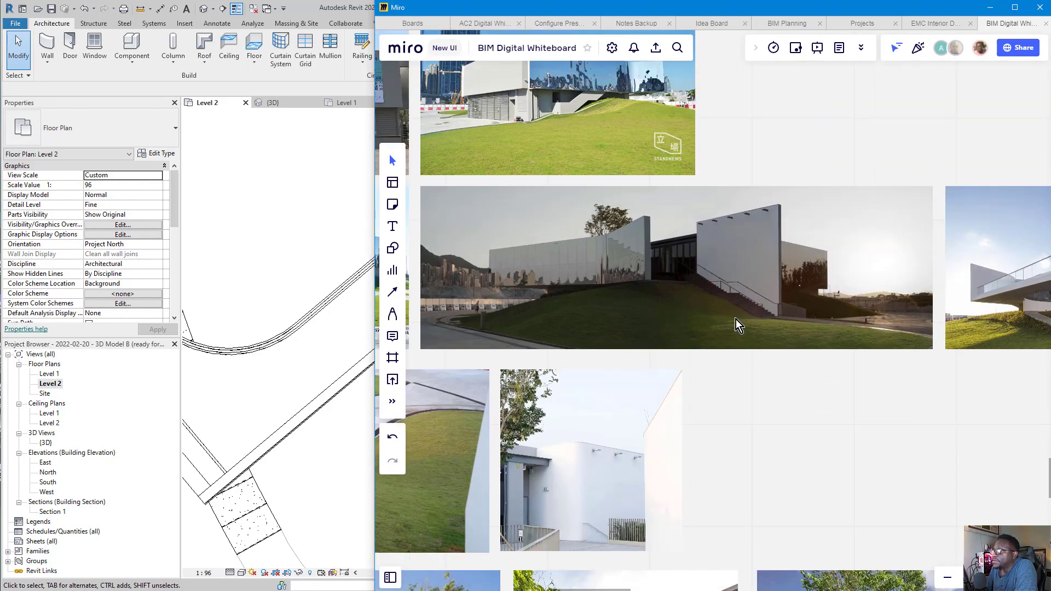
Examine the reflective panels at the wall's bend in the reference photo, and switch back to Revit's Level 2 plan to compare the curved section
{"action": "scroll", "coordinate": [736, 319], "scroll_direction": "up", "scroll_amount": 10}
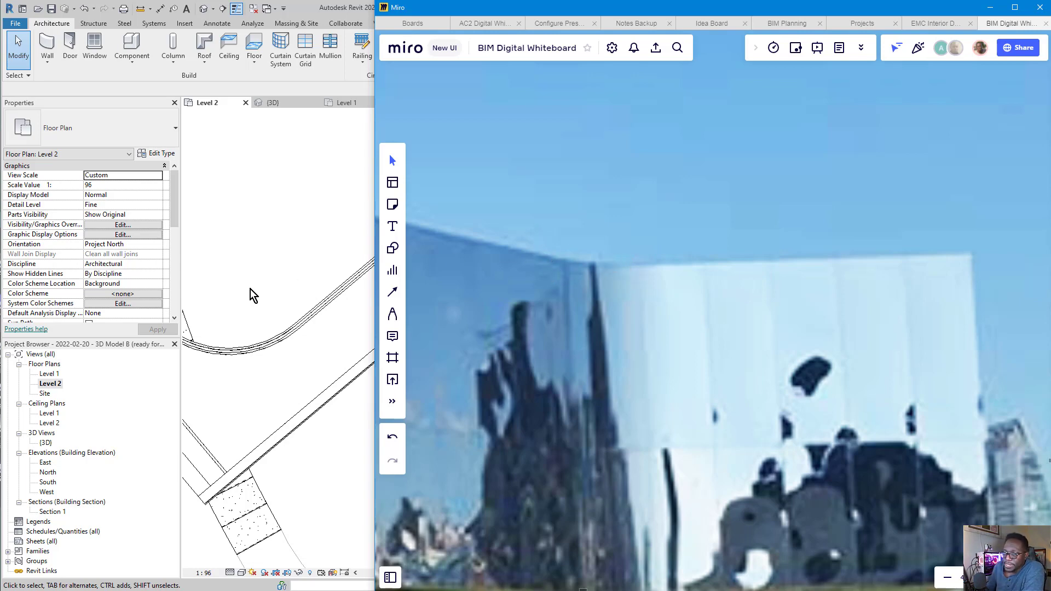
{"action": "left_click", "coordinate": [274, 285]}
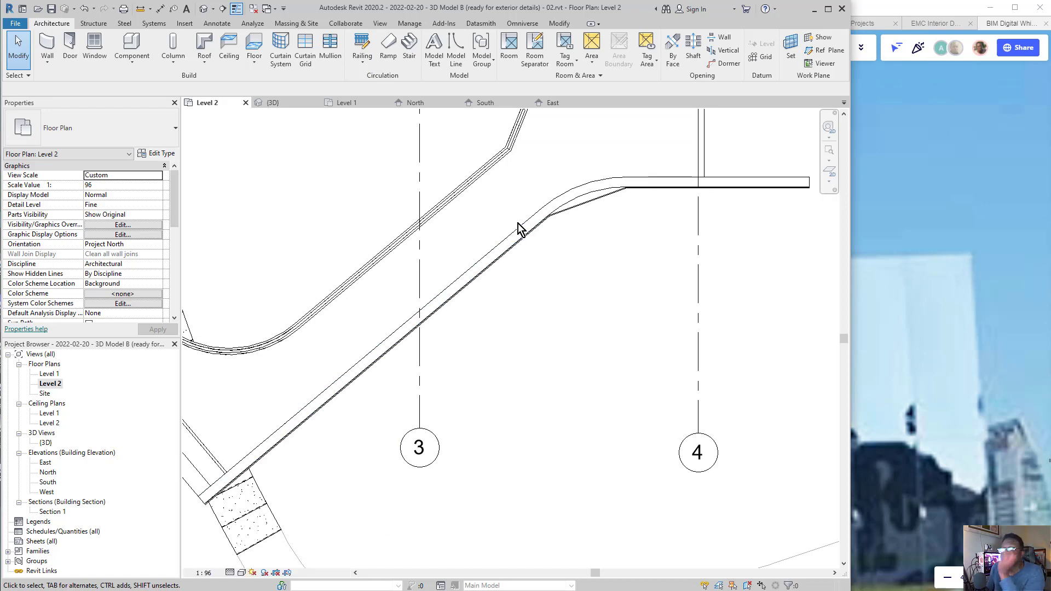
{"action": "scroll", "coordinate": [564, 211], "scroll_direction": "down", "scroll_amount": 4}
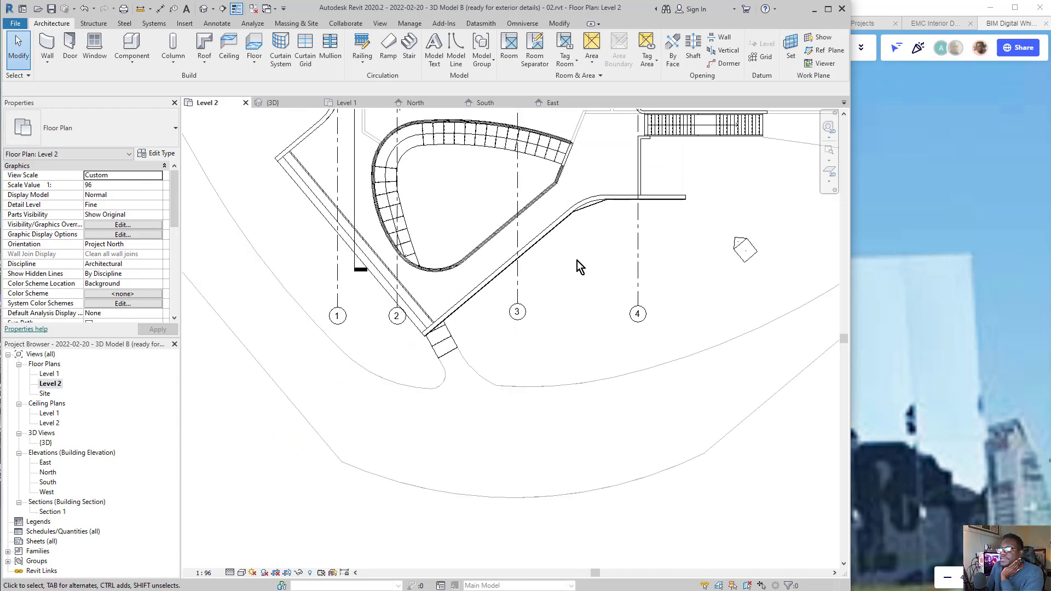
{"action": "scroll", "coordinate": [550, 222], "scroll_direction": "up", "scroll_amount": 1}
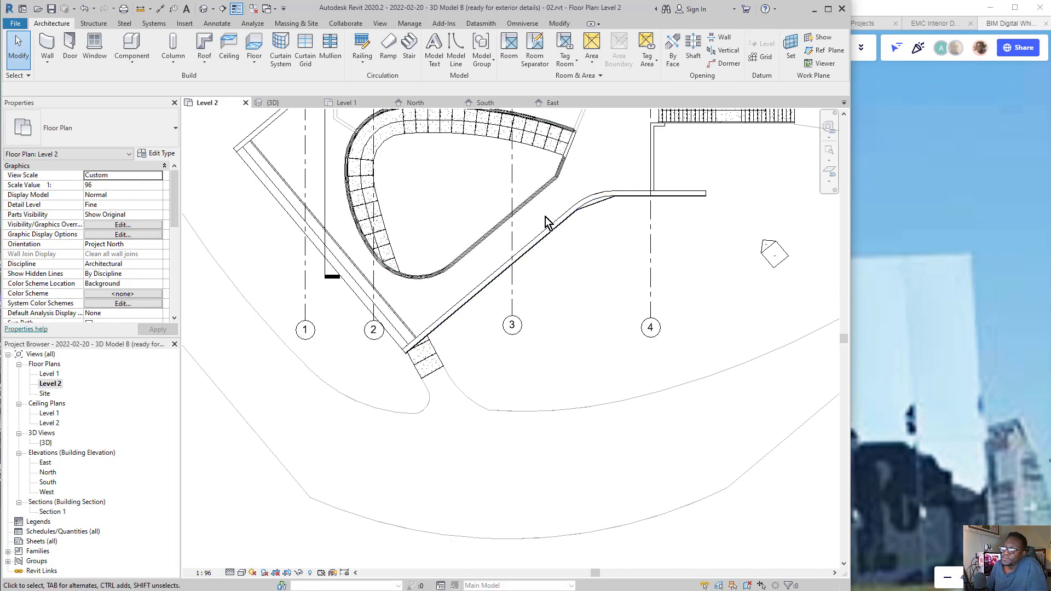
{"action": "left_click", "coordinate": [452, 170]}
Open the 3D view and examine how the curtain walls meet the curved section of the exterior wall
{"action": "left_click", "coordinate": [269, 103]}
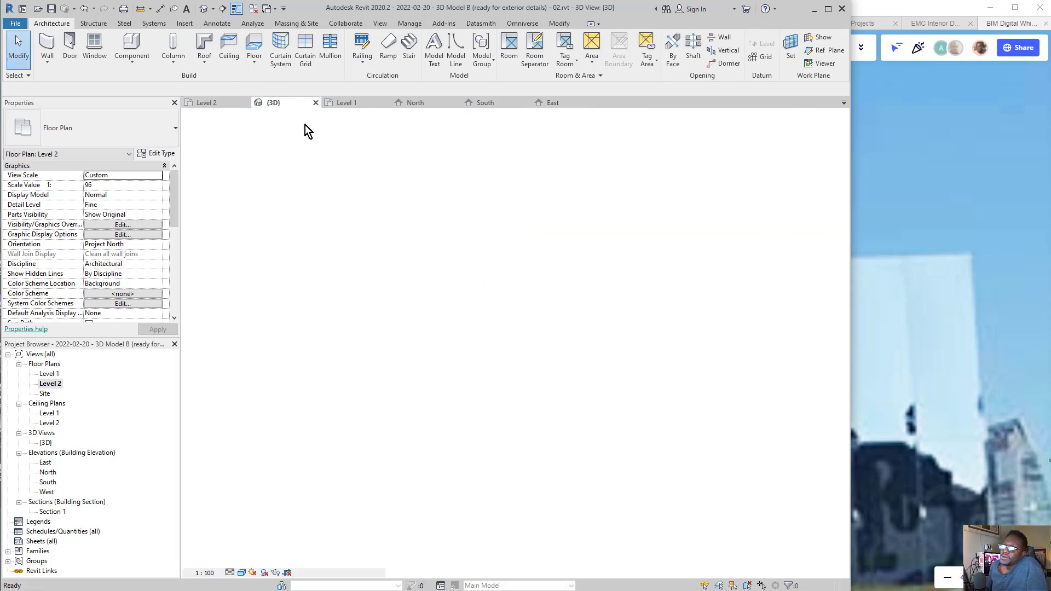
{"action": "scroll", "coordinate": [465, 293], "scroll_direction": "down", "scroll_amount": 4}
{"action": "middle_click_drag", "start_coordinate": [523, 445], "coordinate": [521, 361]}
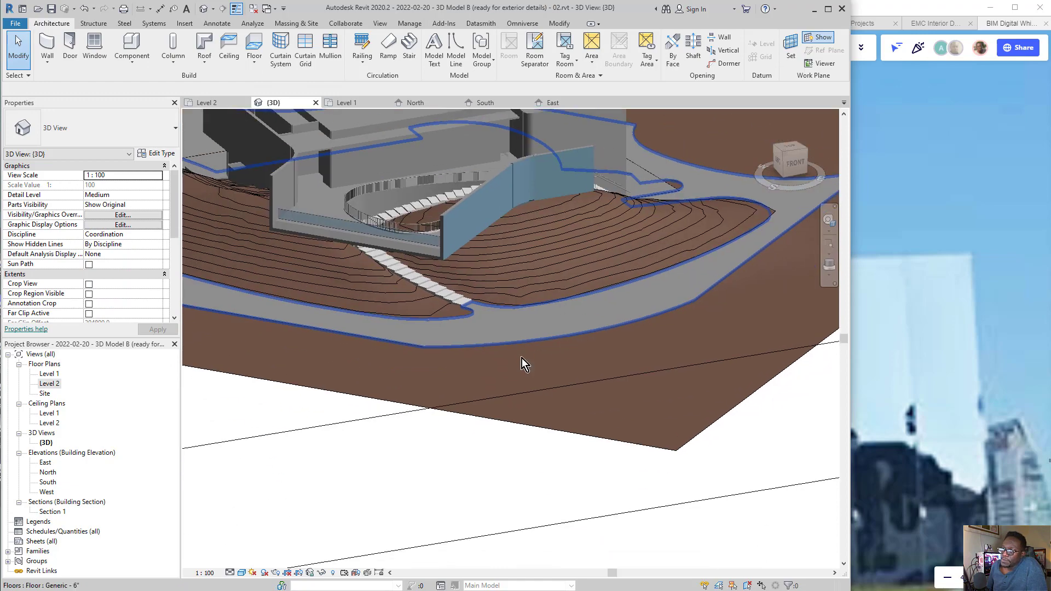
{"action": "scroll", "coordinate": [365, 471], "scroll_direction": "up", "scroll_amount": 3}
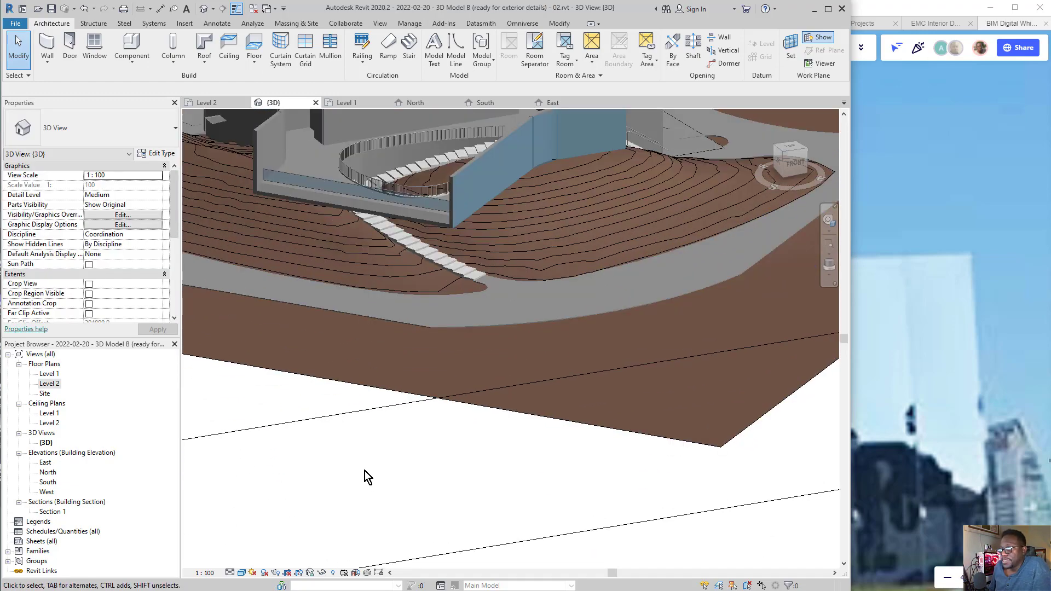
{"action": "scroll", "coordinate": [364, 471], "scroll_direction": "down", "scroll_amount": 2}
{"action": "middle_click_drag", "start_coordinate": [479, 295], "coordinate": [479, 295]}
{"action": "scroll", "coordinate": [460, 271], "scroll_direction": "down", "scroll_amount": 3}
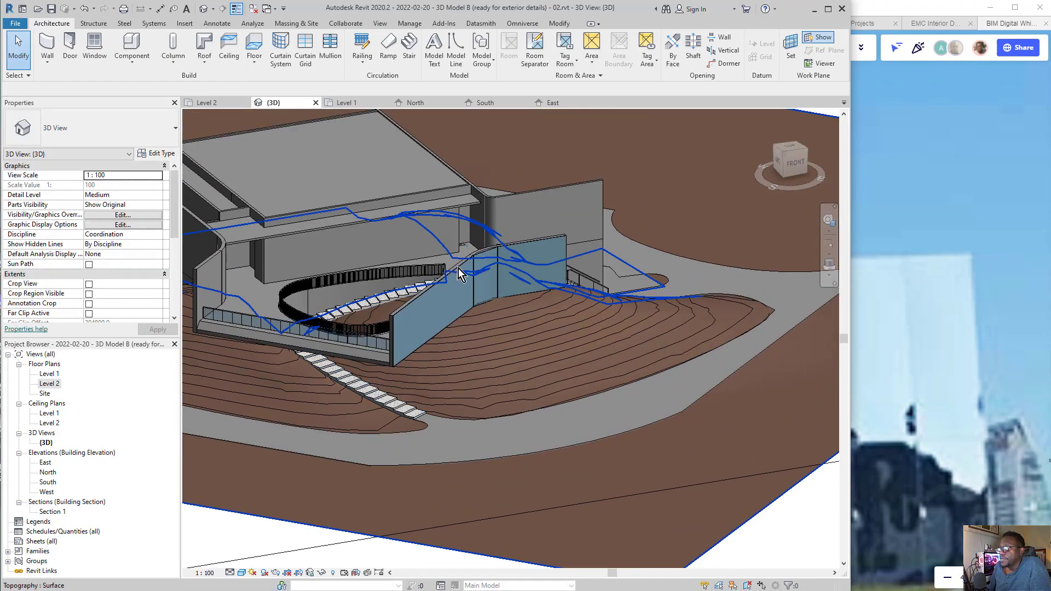
{"action": "scroll", "coordinate": [468, 250], "scroll_direction": "up", "scroll_amount": 5}
{"action": "scroll", "coordinate": [503, 225], "scroll_direction": "up", "scroll_amount": 1}
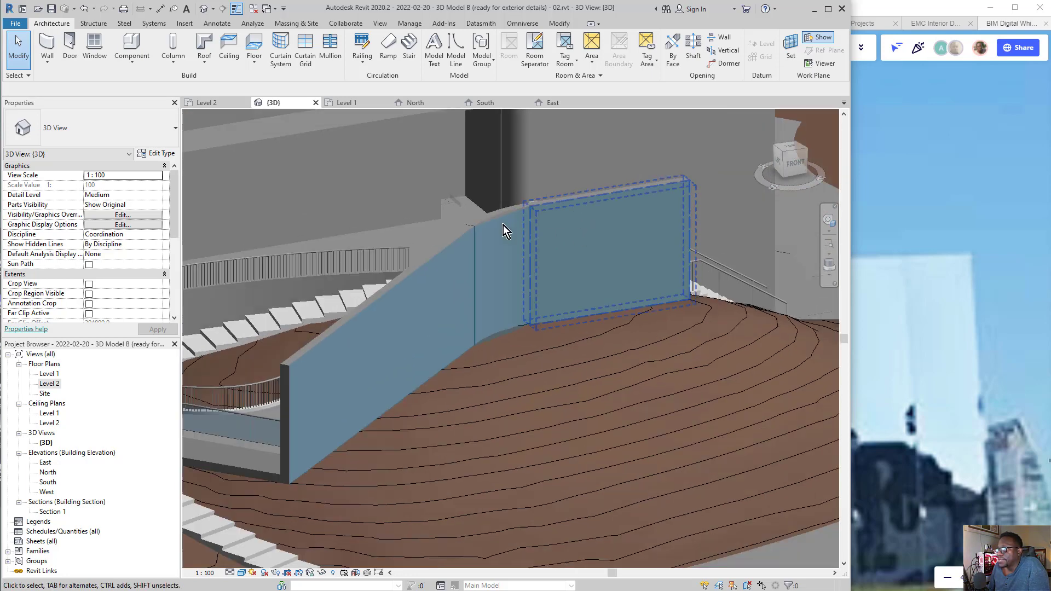
{"action": "scroll", "coordinate": [554, 213], "scroll_direction": "up", "scroll_amount": 4}
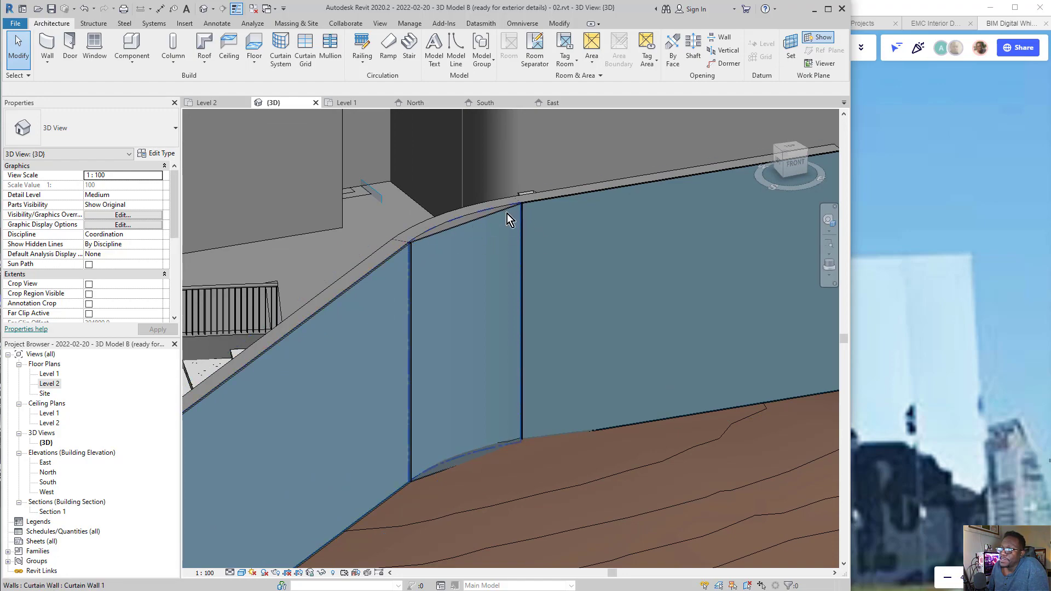
{"action": "scroll", "coordinate": [504, 291], "scroll_direction": "down", "scroll_amount": 5}
{"action": "middle_click_drag", "start_coordinate": [505, 291], "coordinate": [510, 360], "text": "shift"}
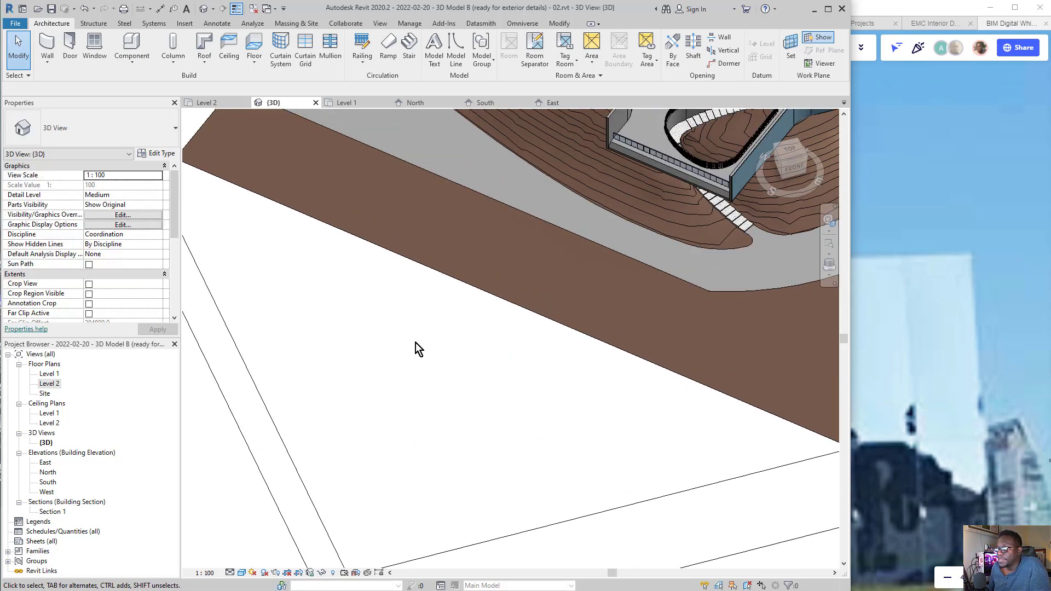
Draw a straight 4000 mm long Generic - 6" basic wall on Level 2 in the empty area outside the site
{"action": "left_click", "coordinate": [47, 47]}
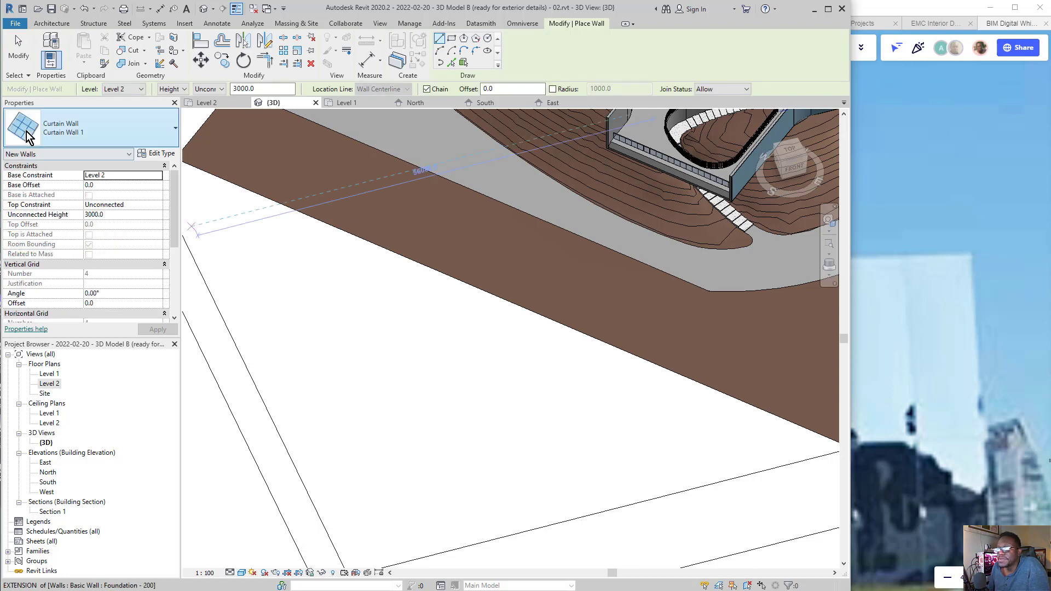
{"action": "left_click", "coordinate": [77, 133]}
{"action": "scroll", "coordinate": [86, 229], "scroll_direction": "up", "scroll_amount": 5}
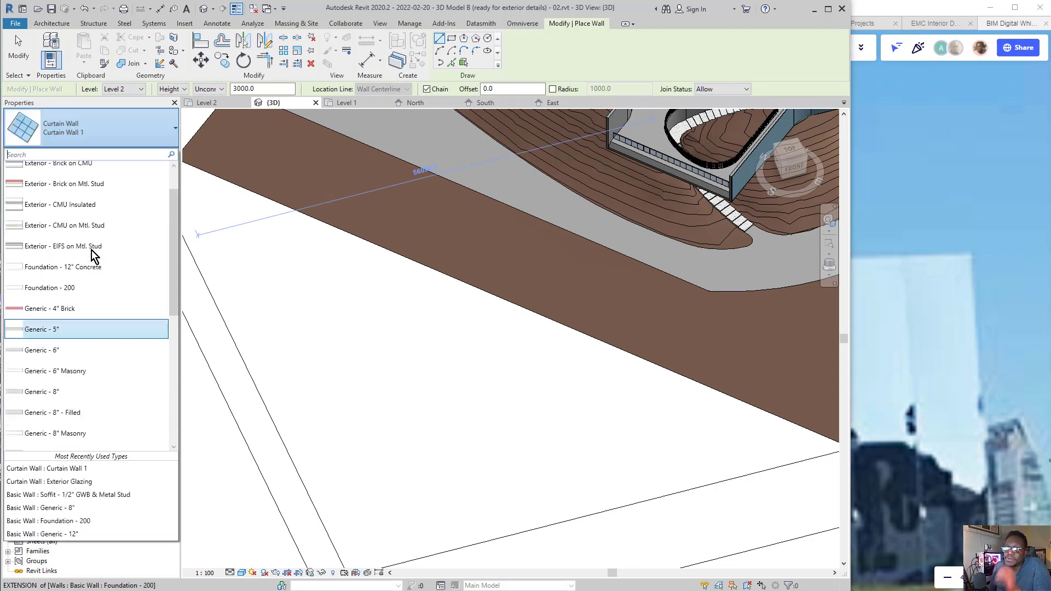
{"action": "scroll", "coordinate": [92, 274], "scroll_direction": "down", "scroll_amount": 3}
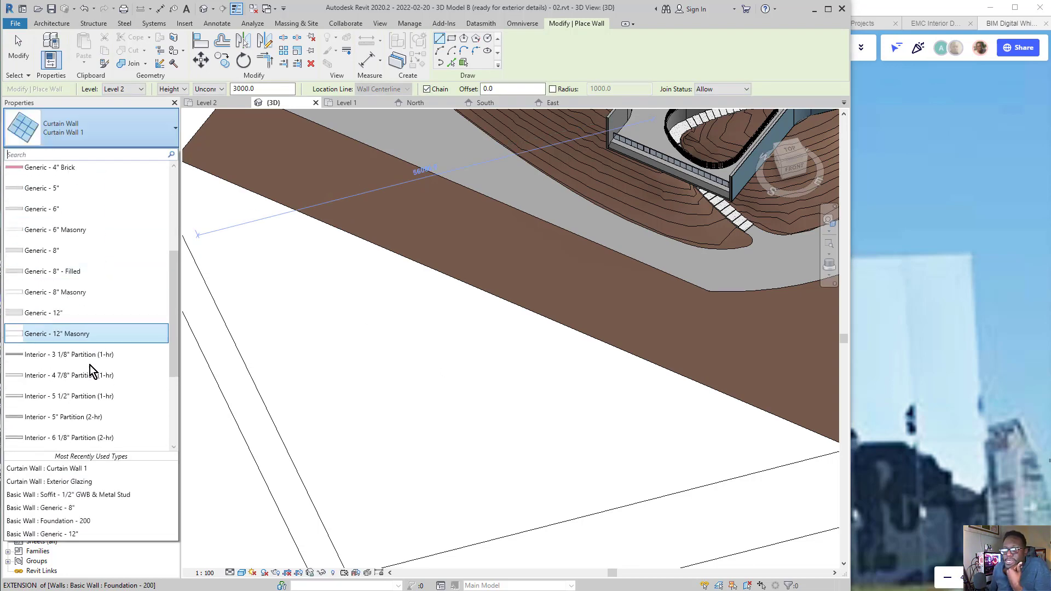
{"action": "scroll", "coordinate": [91, 371], "scroll_direction": "down", "scroll_amount": 4}
{"action": "scroll", "coordinate": [90, 372], "scroll_direction": "up", "scroll_amount": 7}
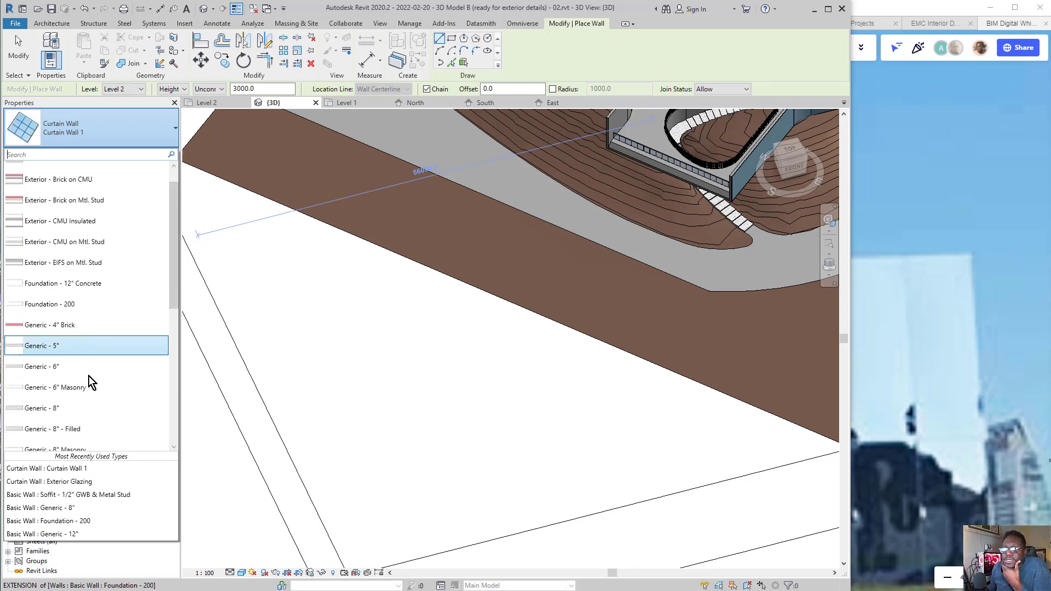
{"action": "left_click", "coordinate": [60, 367]}
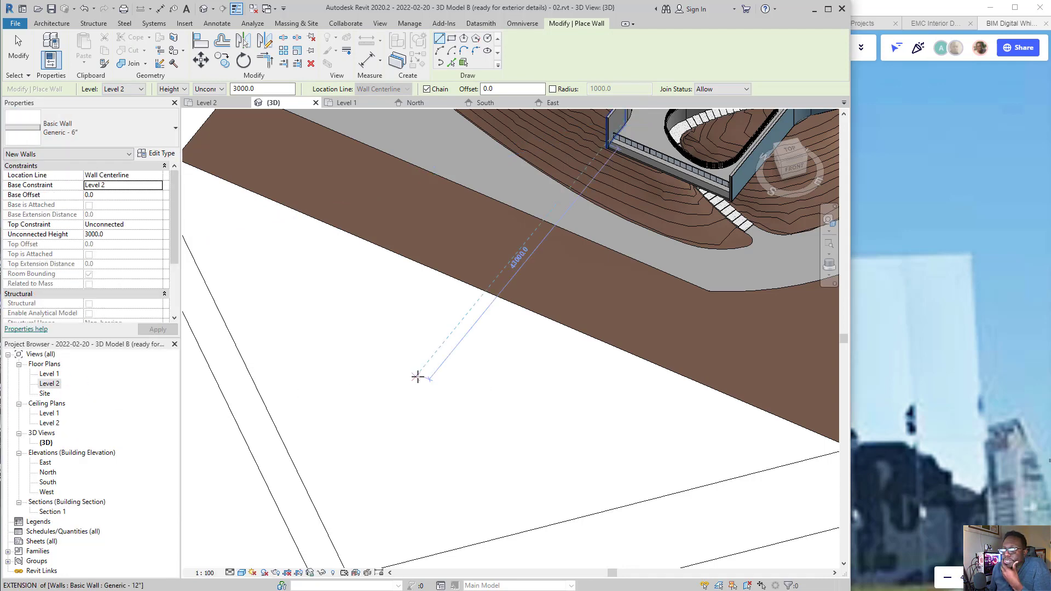
{"action": "left_click", "coordinate": [483, 342]}
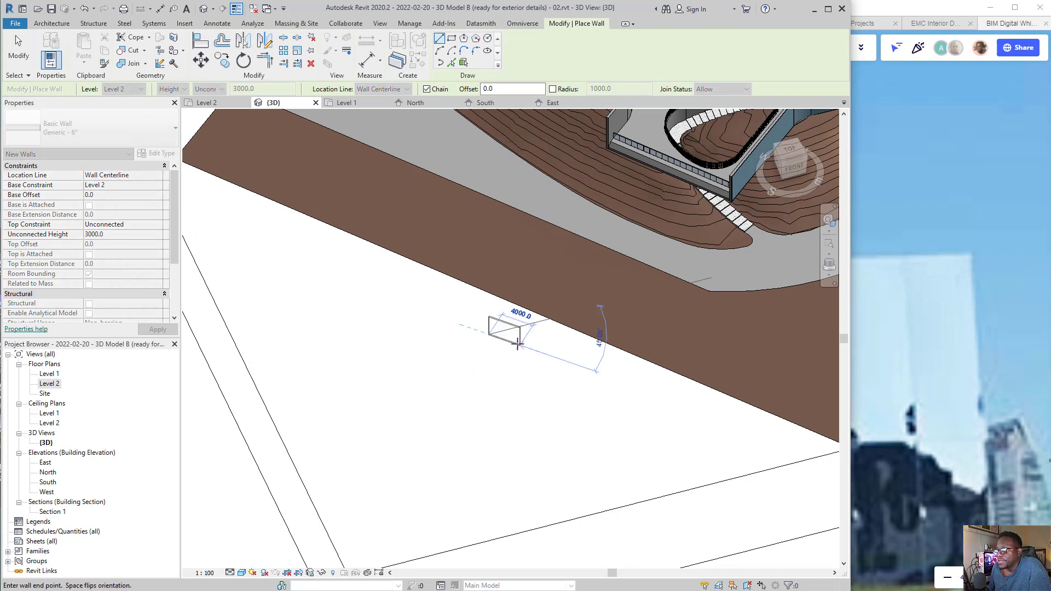
{"action": "left_click", "coordinate": [517, 343]}
{"action": "key", "text": "Escape"}
{"action": "key", "text": "Escape"}
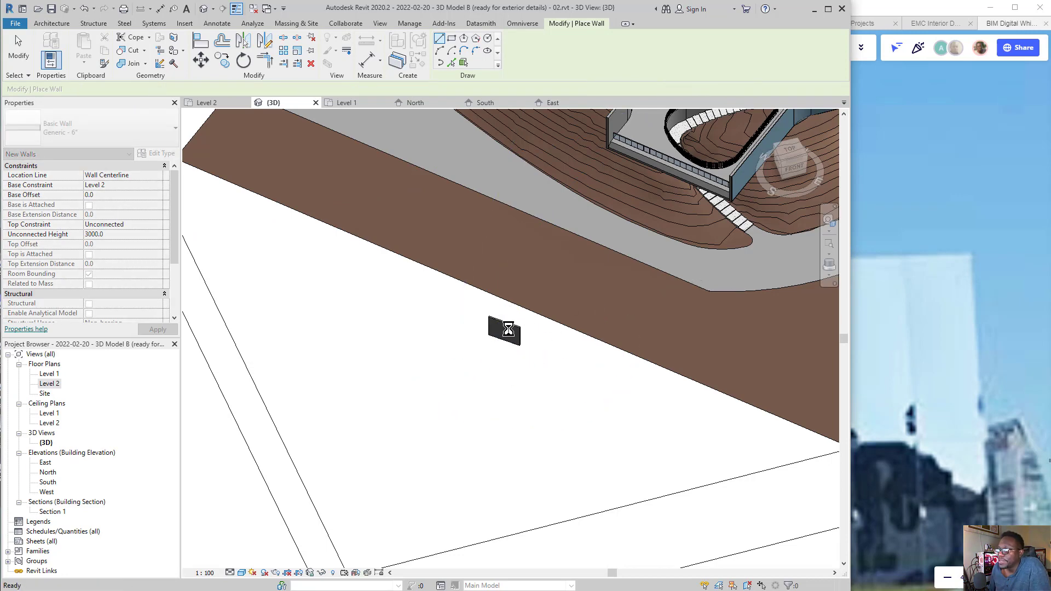
{"action": "scroll", "coordinate": [506, 328], "scroll_direction": "up", "scroll_amount": 8}
{"action": "key", "text": "Escape"}
{"action": "middle_click_drag", "start_coordinate": [431, 292], "coordinate": [404, 314]}
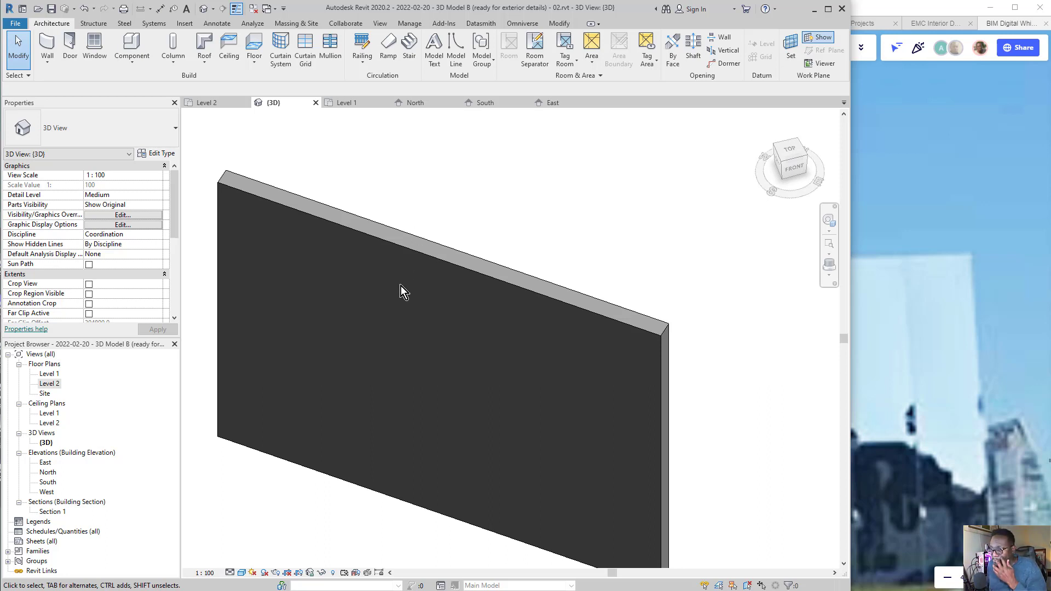
Examine the building's curved exterior walls and curtain wall cladding around the terrace and stair opening in 3D
{"action": "scroll", "coordinate": [333, 367], "scroll_direction": "down", "scroll_amount": 4}
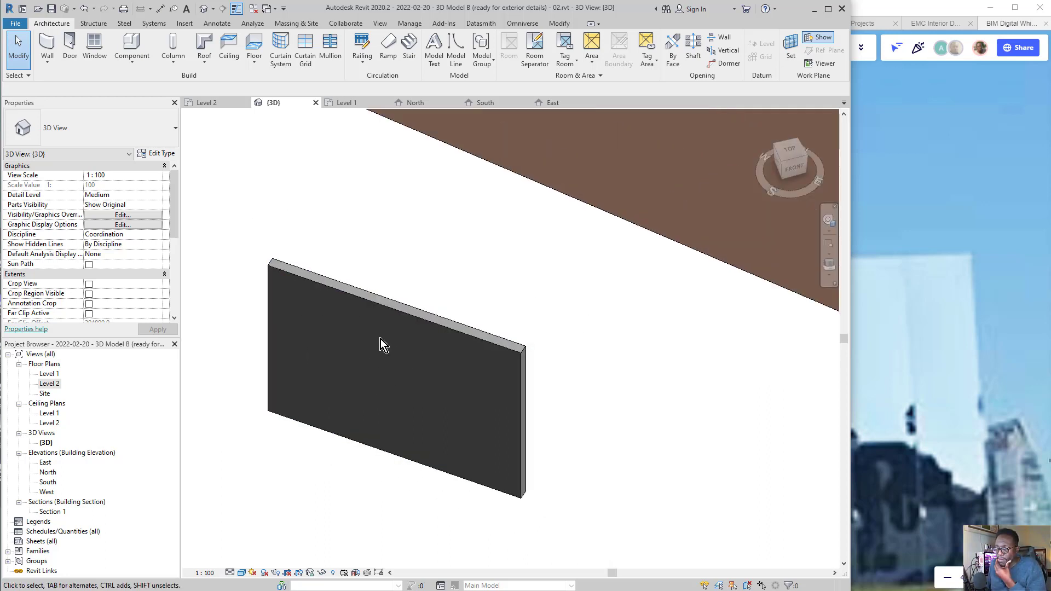
{"action": "scroll", "coordinate": [288, 332], "scroll_direction": "down", "scroll_amount": 2}
{"action": "scroll", "coordinate": [288, 331], "scroll_direction": "down", "scroll_amount": 5}
{"action": "scroll", "coordinate": [487, 239], "scroll_direction": "up", "scroll_amount": 6}
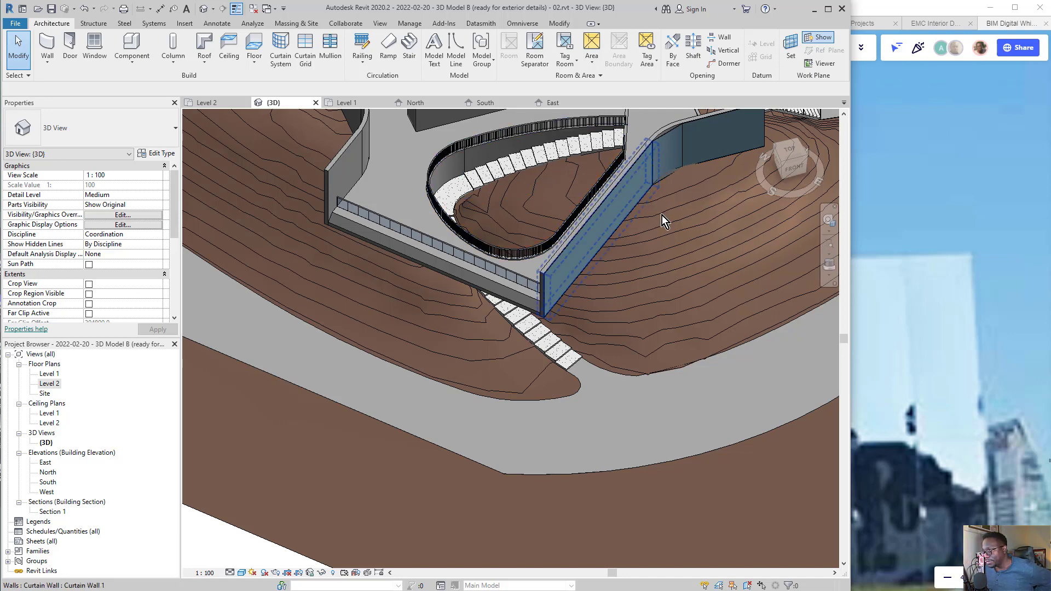
{"action": "scroll", "coordinate": [646, 167], "scroll_direction": "down", "scroll_amount": 3}
{"action": "scroll", "coordinate": [643, 165], "scroll_direction": "up", "scroll_amount": 5}
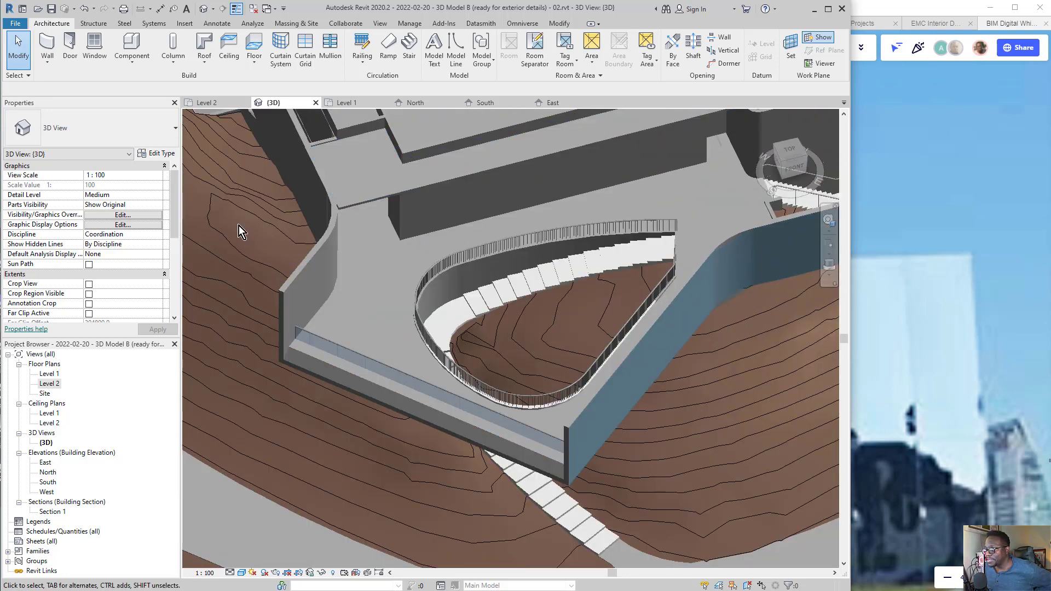
{"action": "scroll", "coordinate": [353, 204], "scroll_direction": "up", "scroll_amount": 3}
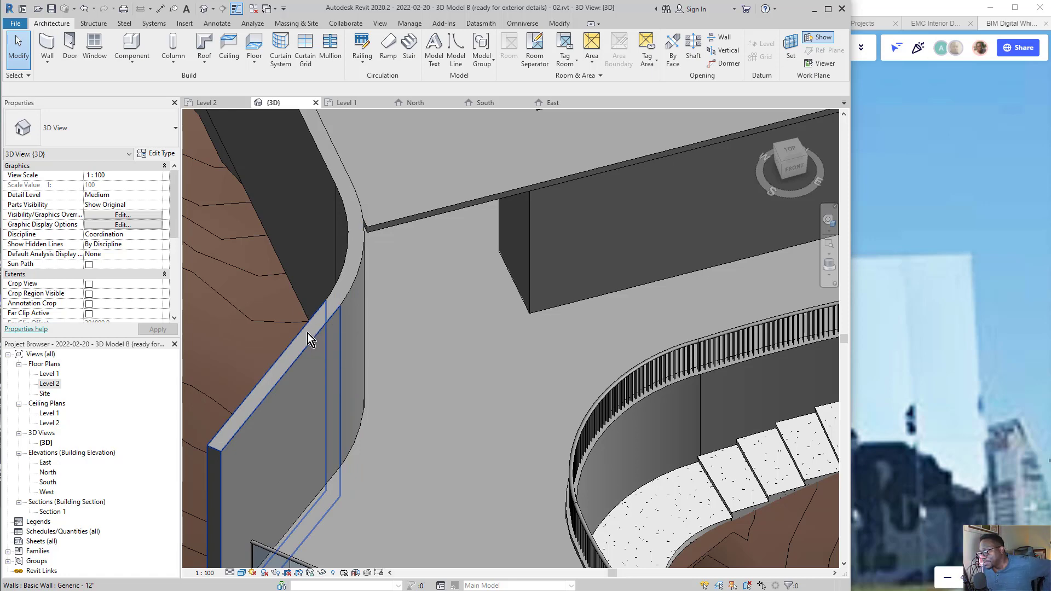
{"action": "scroll", "coordinate": [307, 337], "scroll_direction": "down", "scroll_amount": 5}
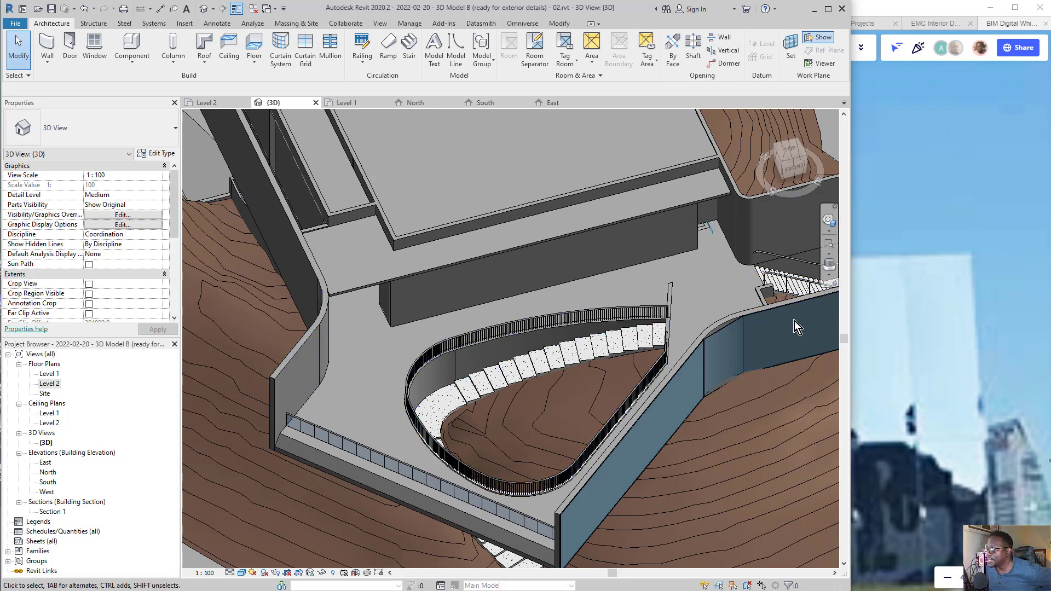
{"action": "scroll", "coordinate": [794, 321], "scroll_direction": "up", "scroll_amount": 4}
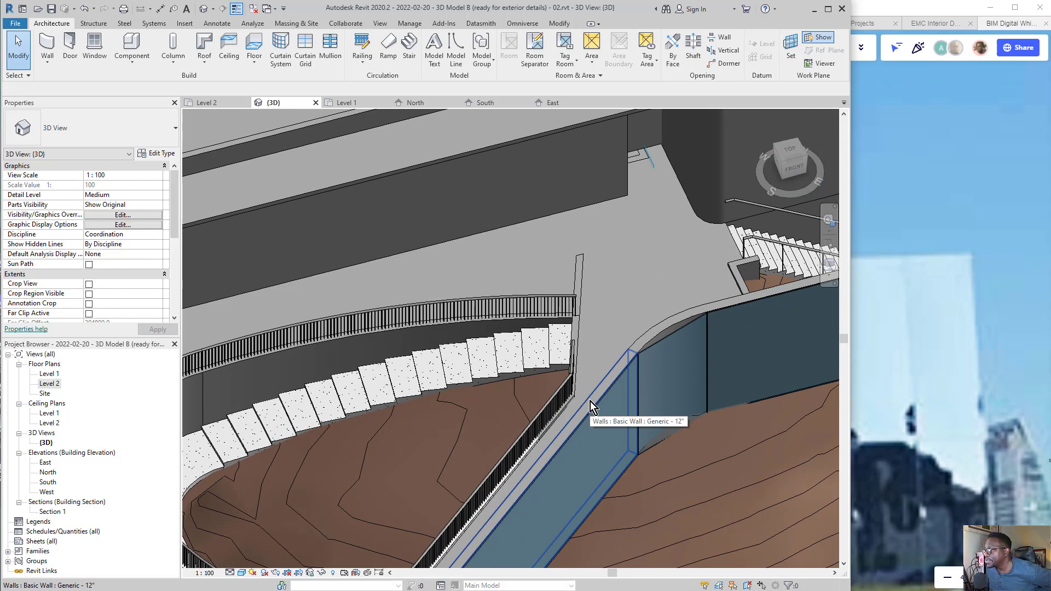
{"action": "scroll", "coordinate": [595, 333], "scroll_direction": "down", "scroll_amount": 6}
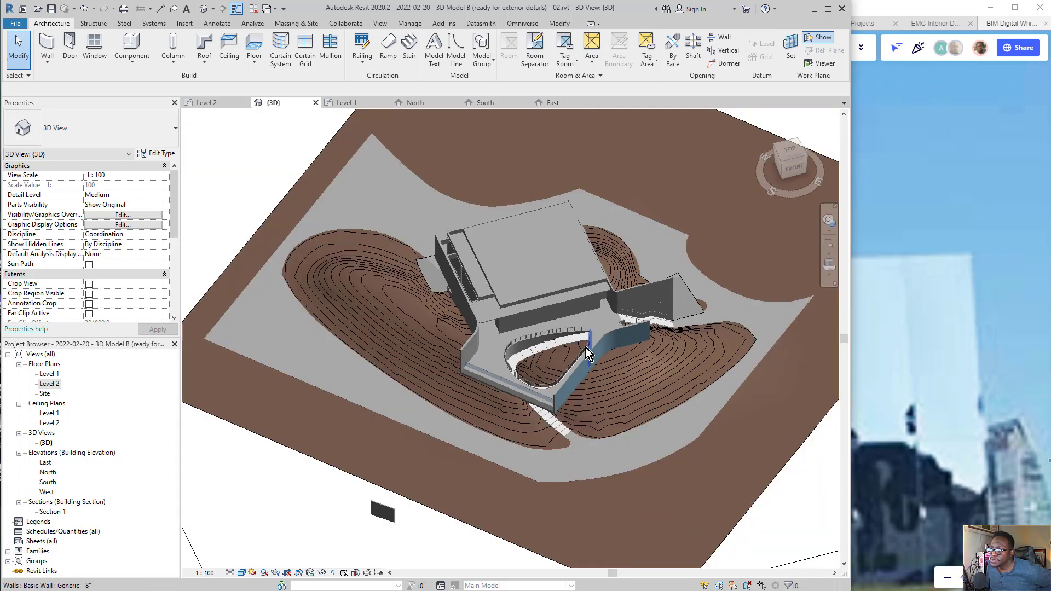
{"action": "scroll", "coordinate": [586, 347], "scroll_direction": "down", "scroll_amount": 1}
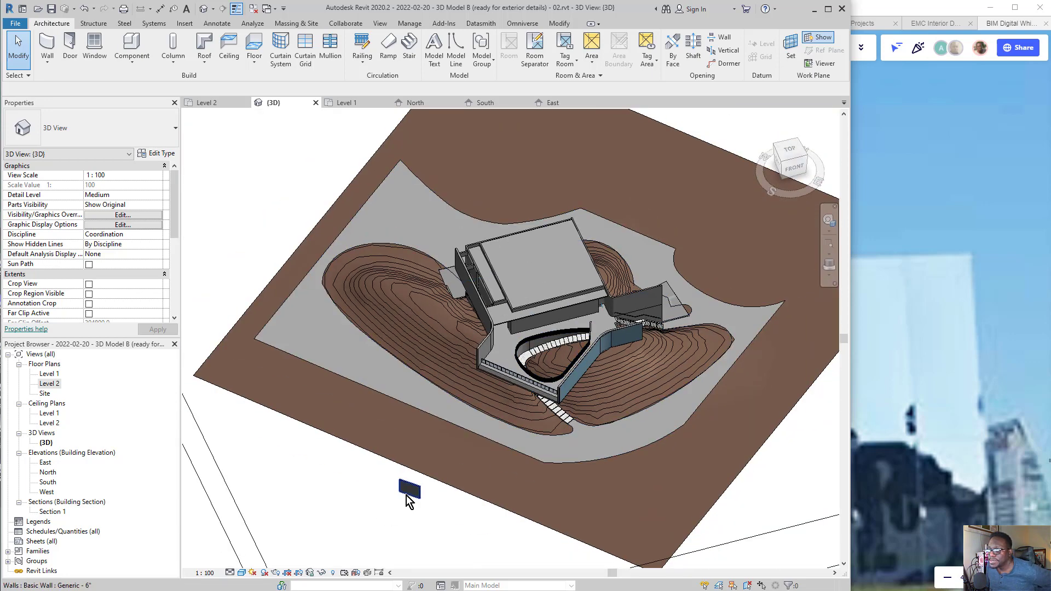
Duplicate the type of the standalone 4000 mm Generic - 6" wall outside the site as "M+ Glass"
{"action": "scroll", "coordinate": [408, 529], "scroll_direction": "up", "scroll_amount": 4}
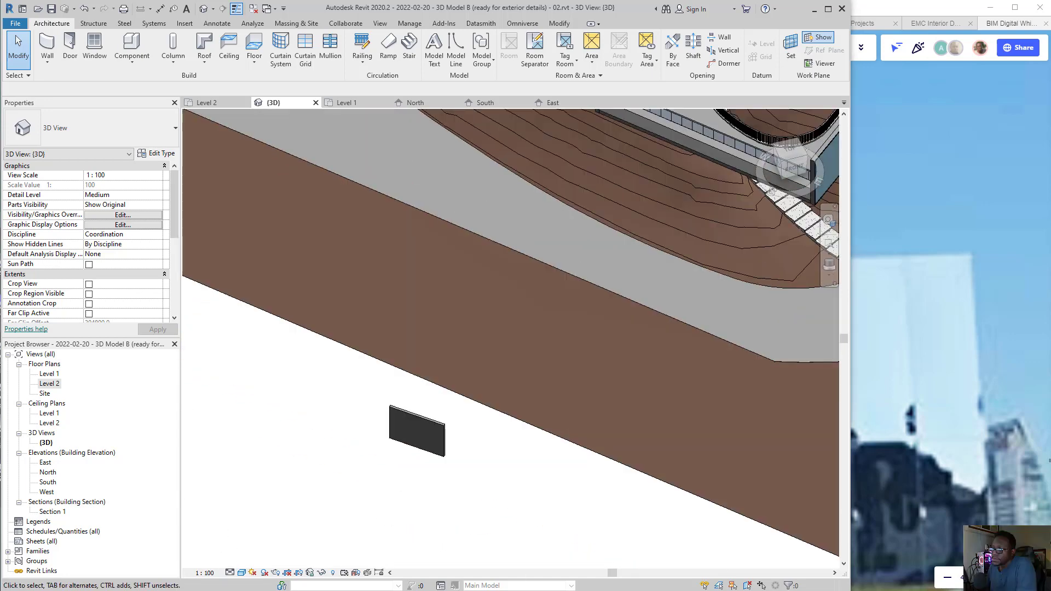
{"action": "scroll", "coordinate": [414, 432], "scroll_direction": "up", "scroll_amount": 3}
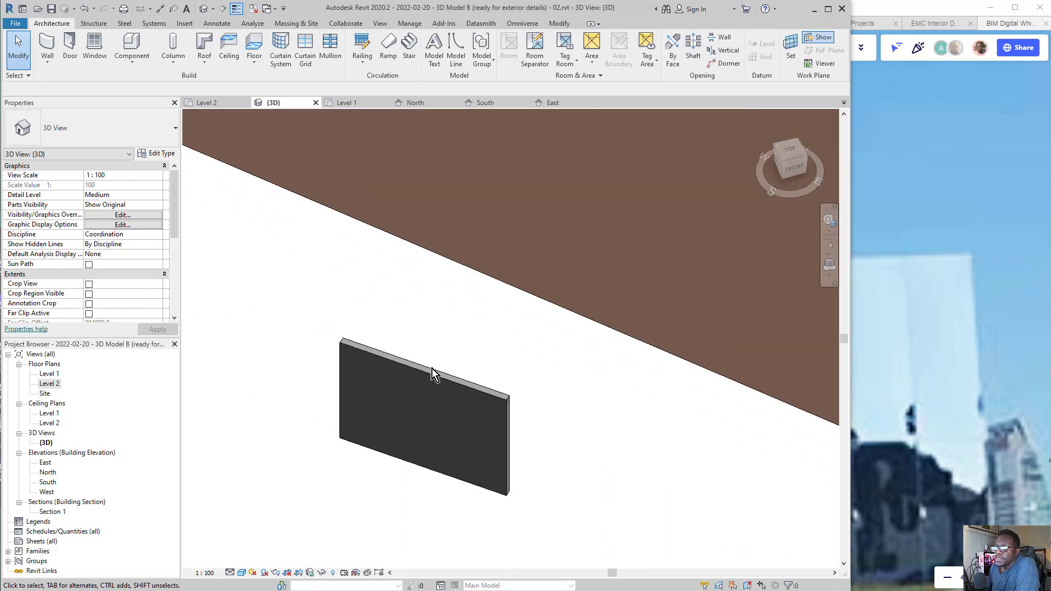
{"action": "scroll", "coordinate": [420, 378], "scroll_direction": "up", "scroll_amount": 2}
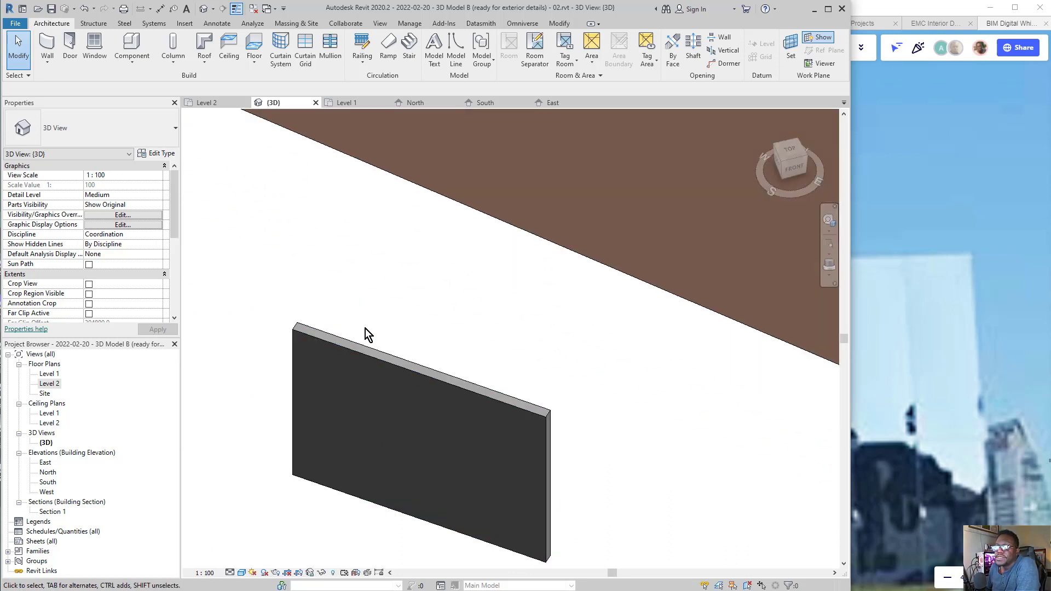
{"action": "left_click", "coordinate": [336, 349]}
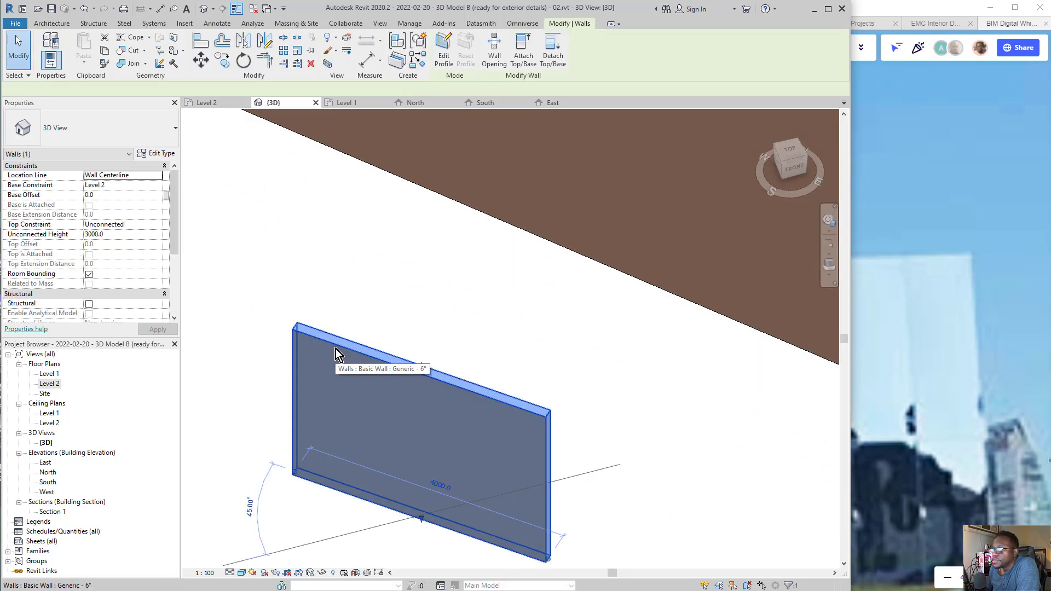
{"action": "left_click", "coordinate": [149, 156]}
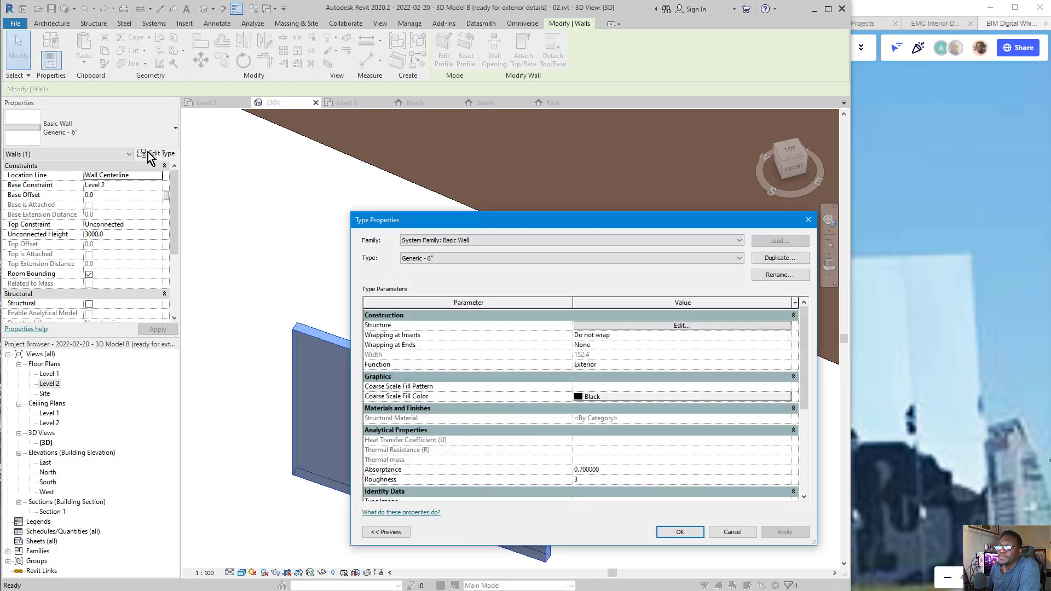
{"action": "left_click", "coordinate": [763, 258]}
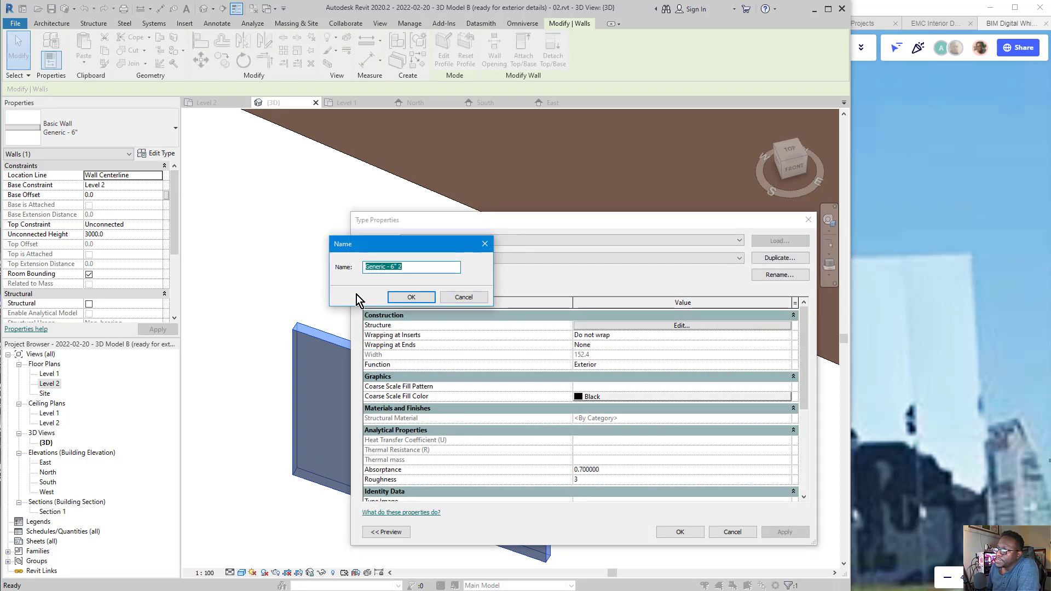
{"action": "type", "text": "M"}
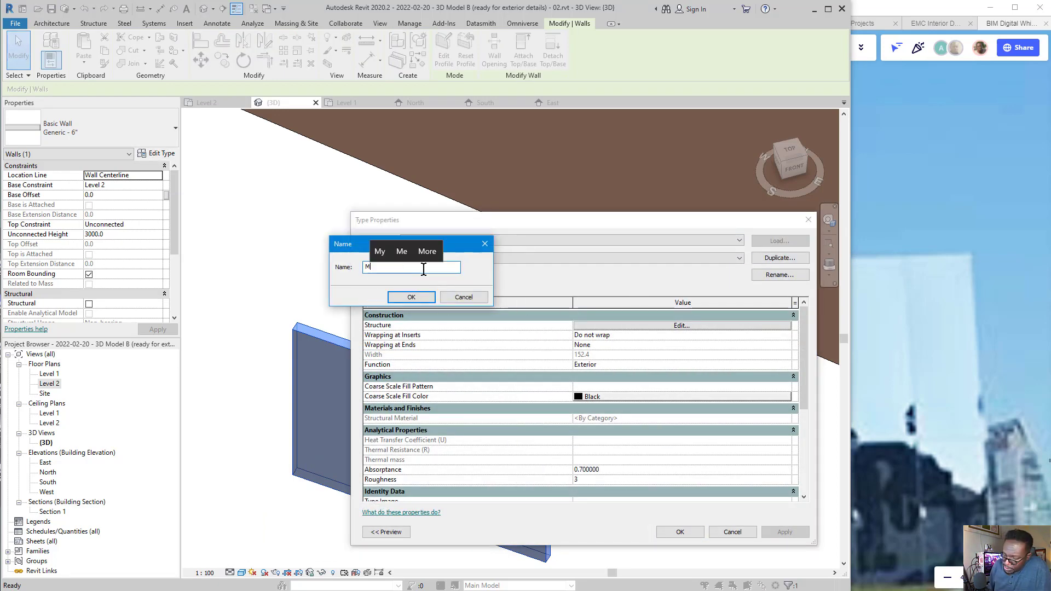
{"action": "type", "text": "+ Glass"}
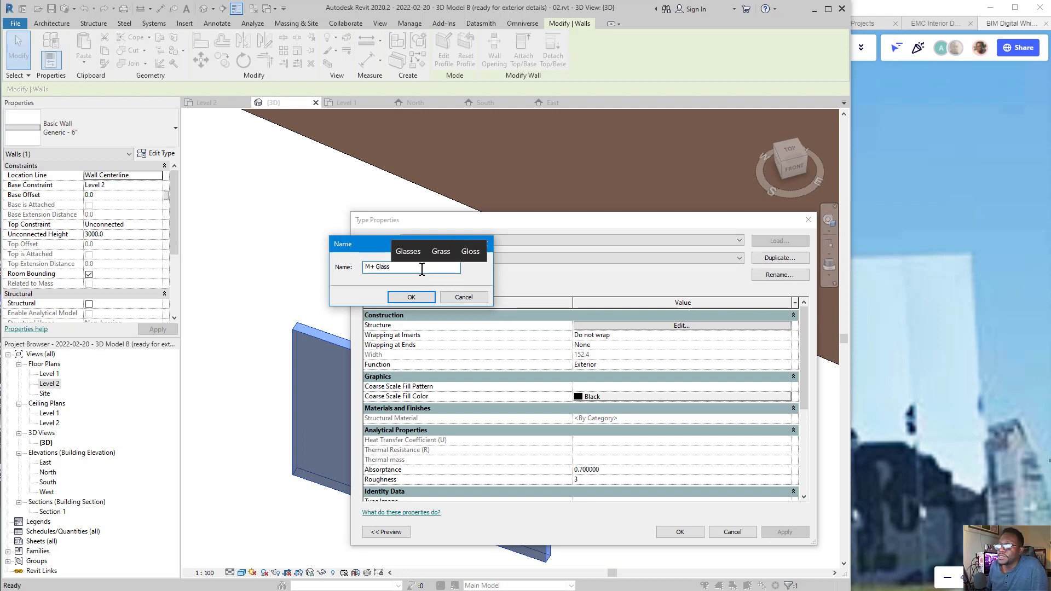
{"action": "left_click", "coordinate": [418, 297]}
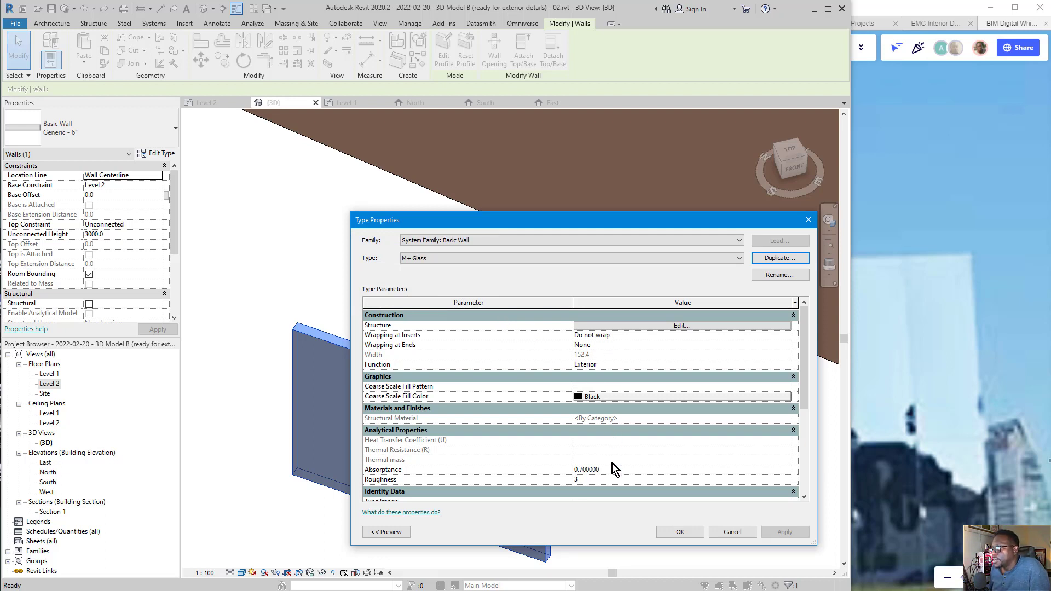
Open the M+ Glass wall's structure and assign the Glass, Clear Glazing material to its Structure [1] layer
{"action": "left_click_drag", "start_coordinate": [612, 463], "coordinate": [652, 326]}
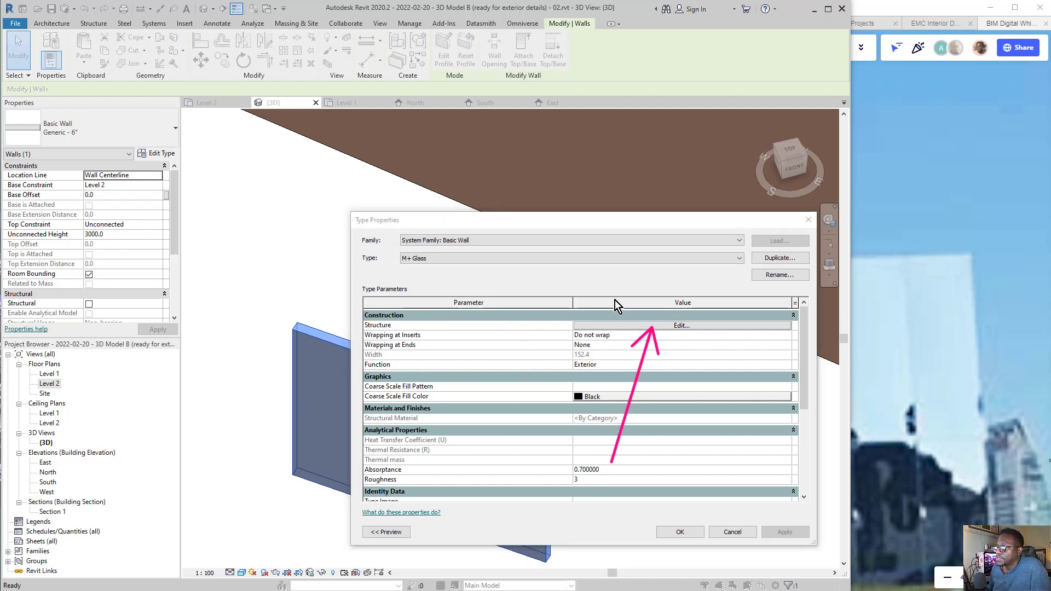
{"action": "left_click_drag", "start_coordinate": [721, 443], "coordinate": [617, 401]}
{"action": "left_click", "coordinate": [648, 333]}
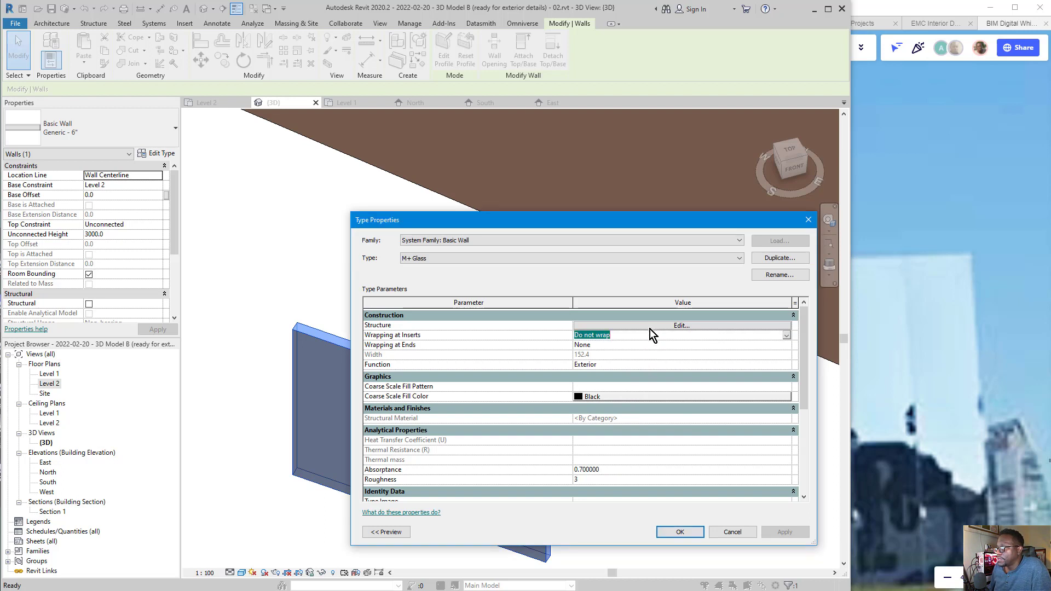
{"action": "left_click", "coordinate": [650, 327]}
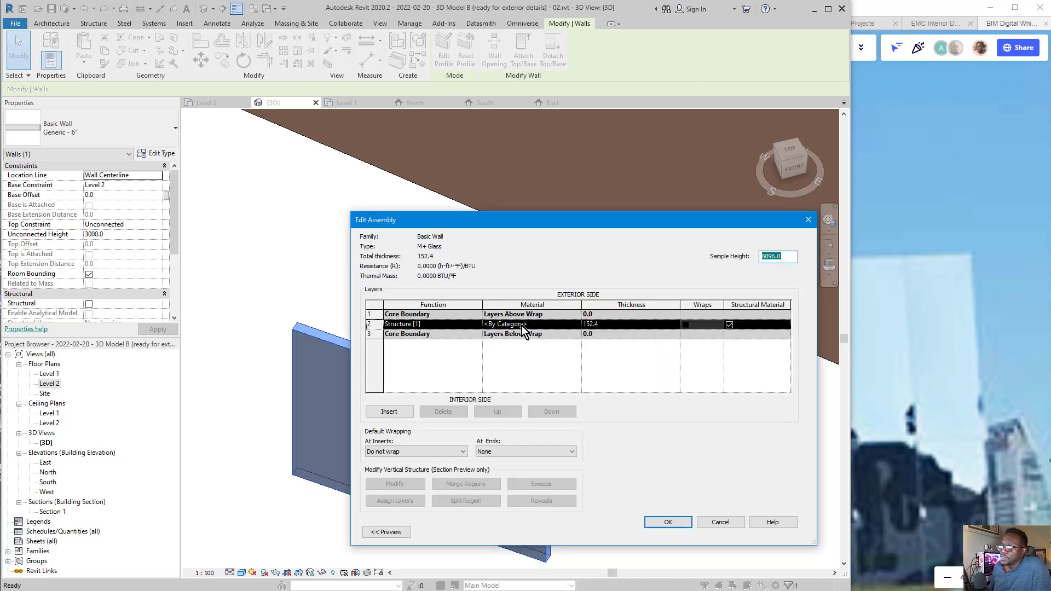
{"action": "left_click", "coordinate": [608, 327]}
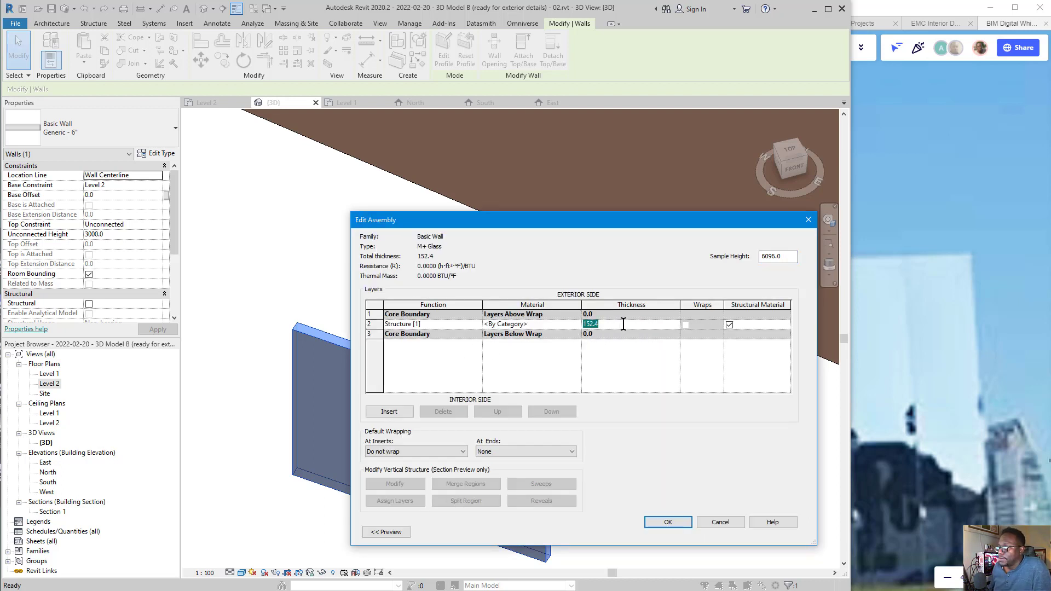
{"action": "left_click", "coordinate": [437, 328]}
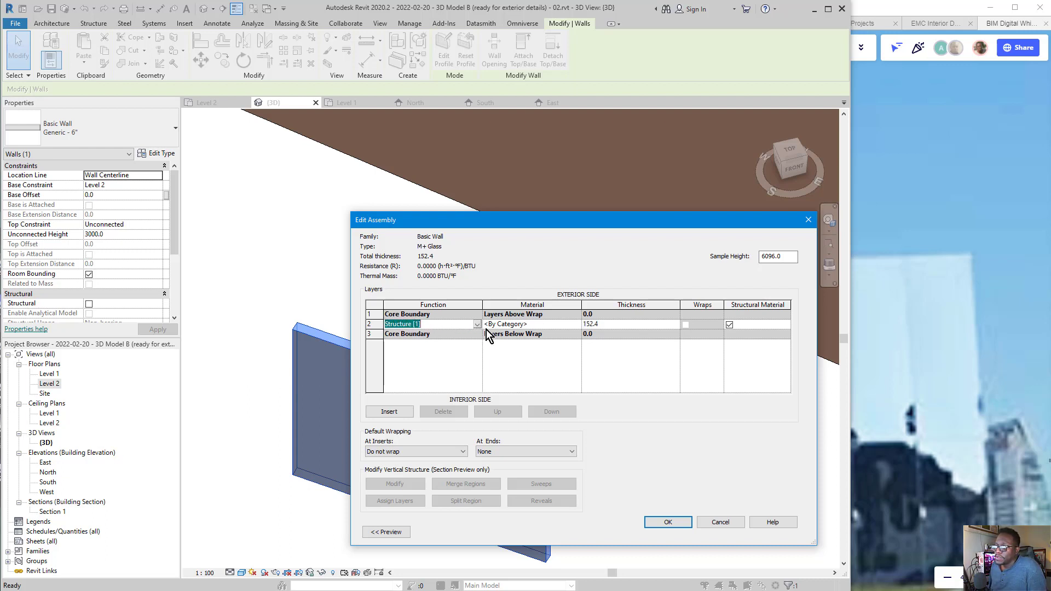
{"action": "left_click", "coordinate": [556, 326]}
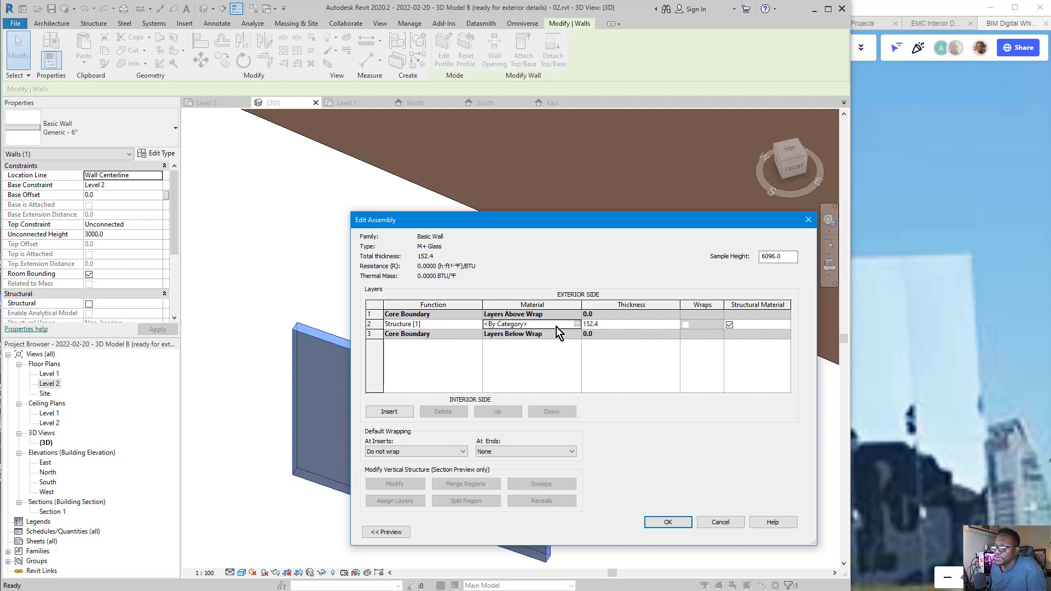
{"action": "left_click", "coordinate": [577, 325]}
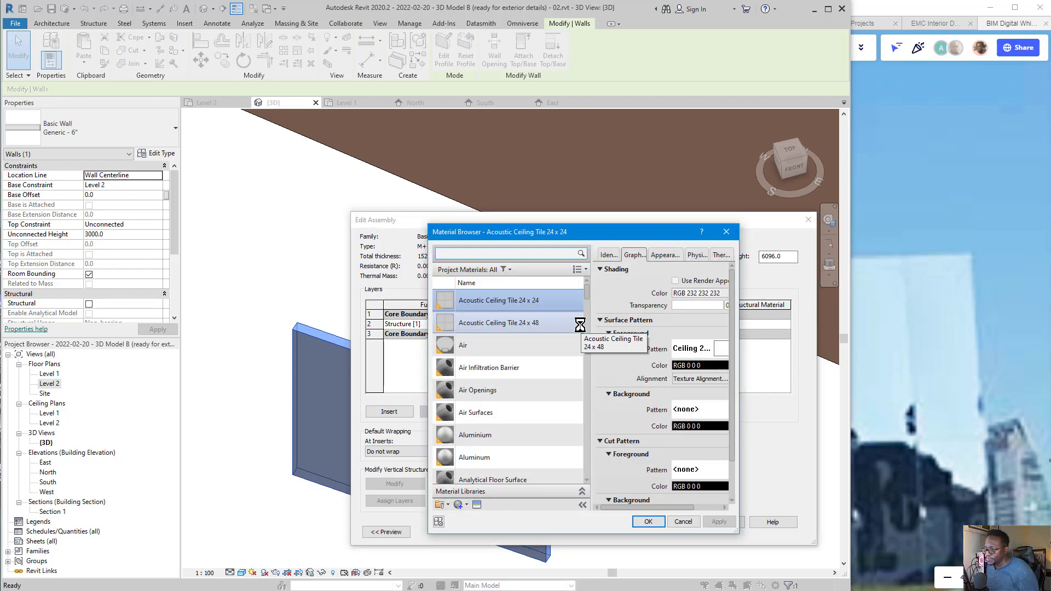
{"action": "left_click", "coordinate": [524, 253]}
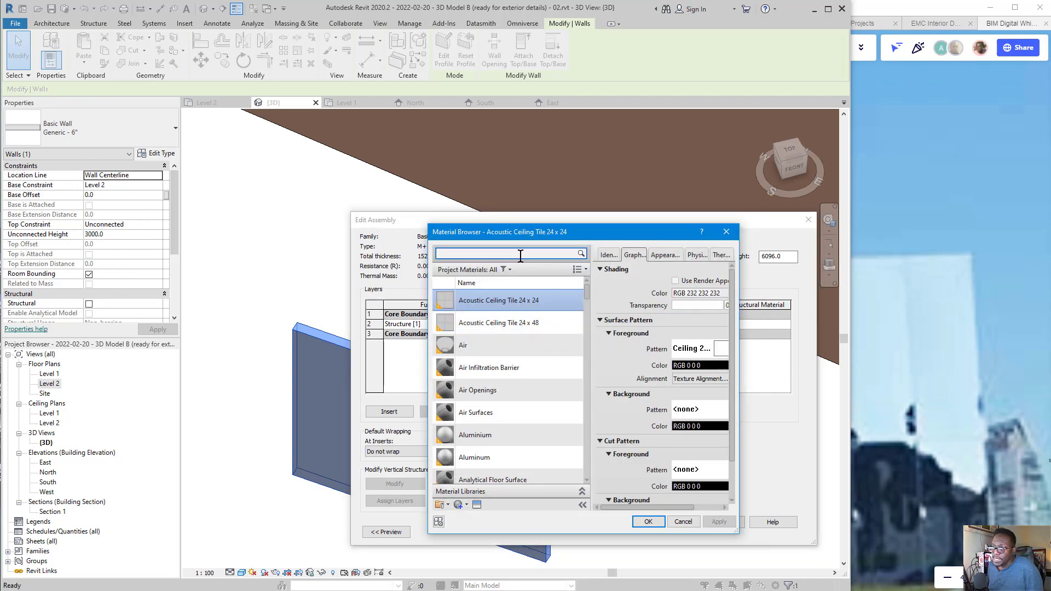
{"action": "type", "text": "glass"}
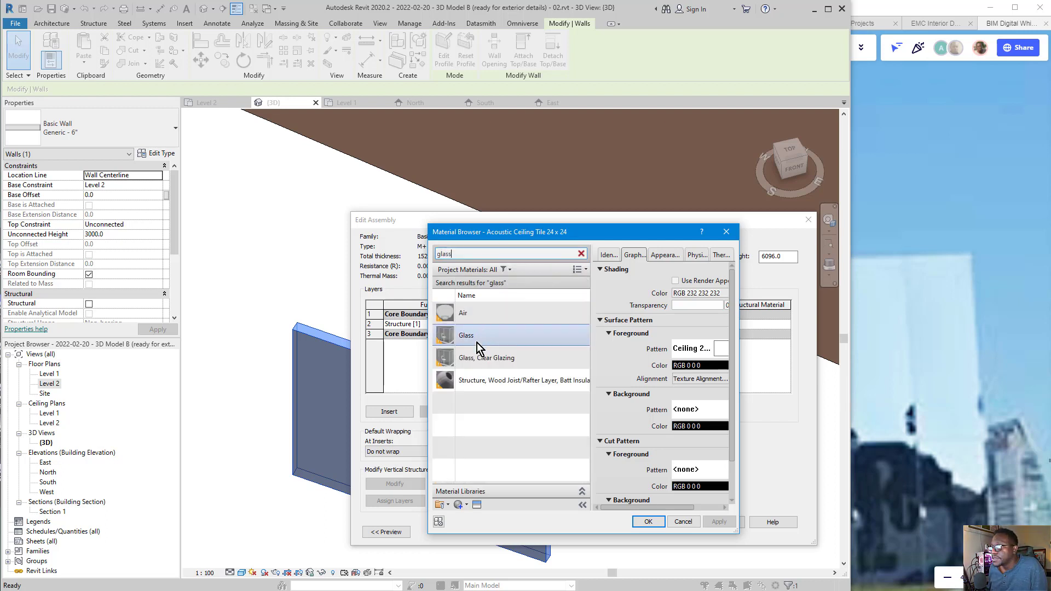
{"action": "left_click", "coordinate": [477, 357]}
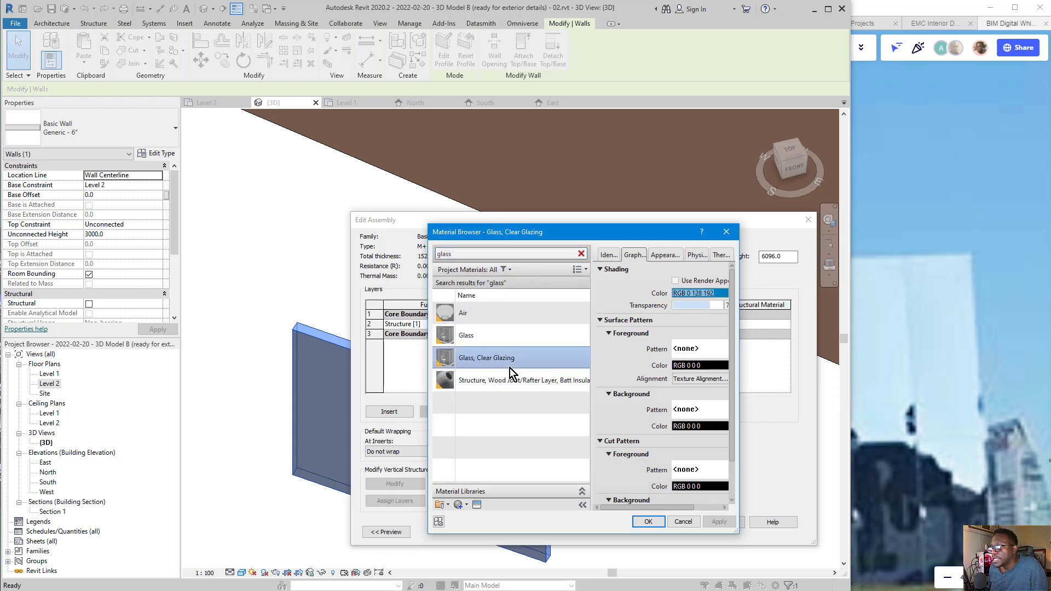
{"action": "left_click", "coordinate": [657, 521]}
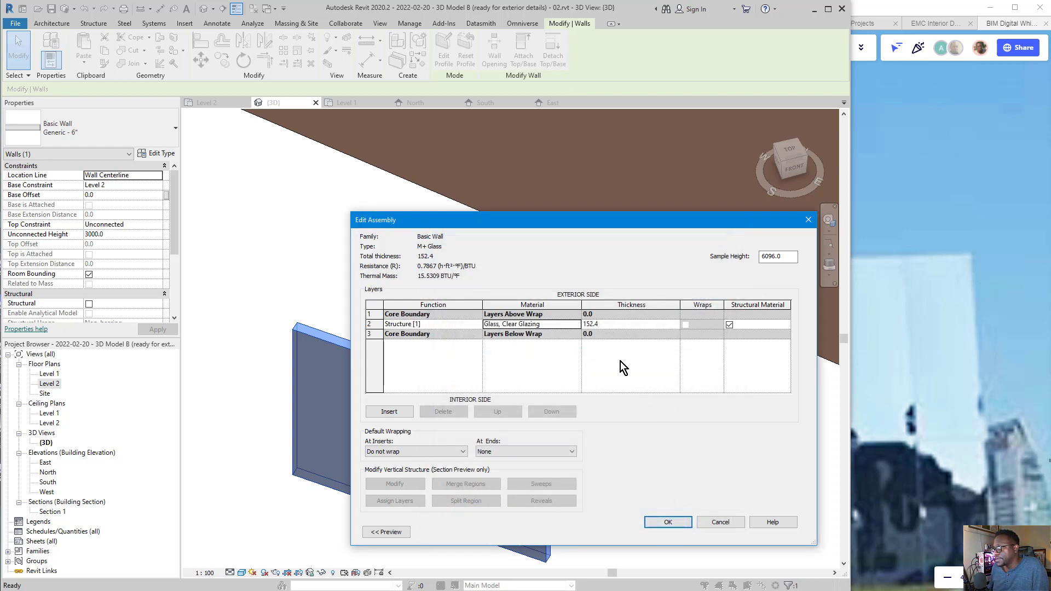
Set the thickness of the glass structure layer to 20 mm
{"action": "left_click", "coordinate": [610, 325]}
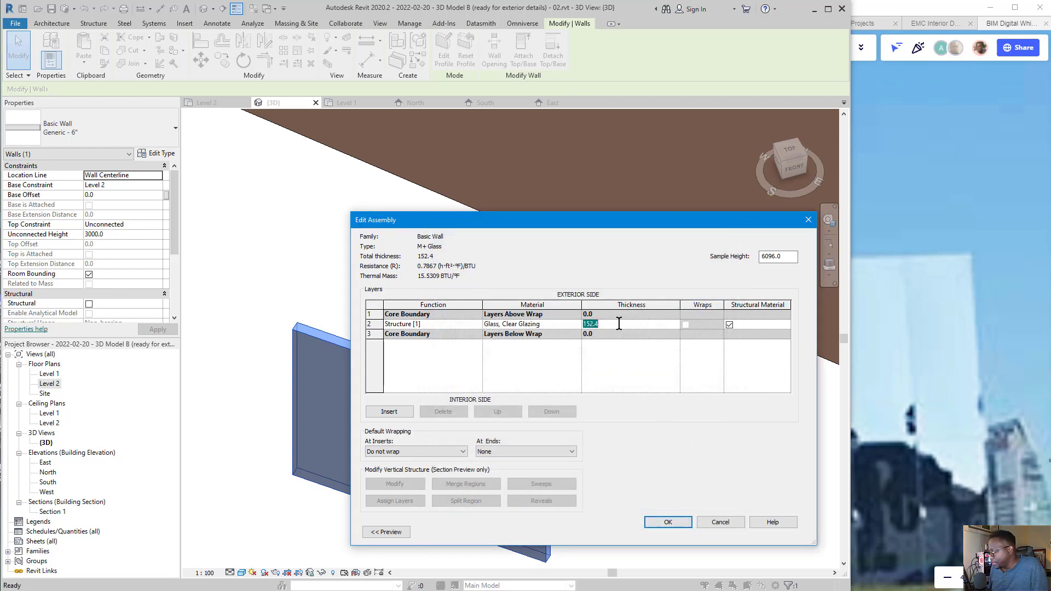
{"action": "type", "text": "20"}
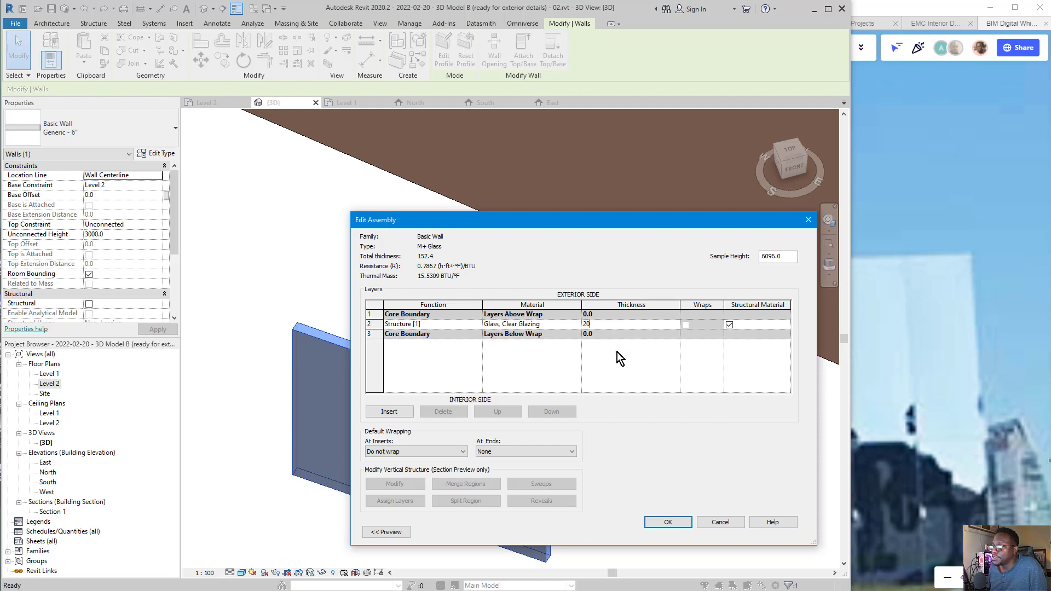
{"action": "key", "text": "Return"}
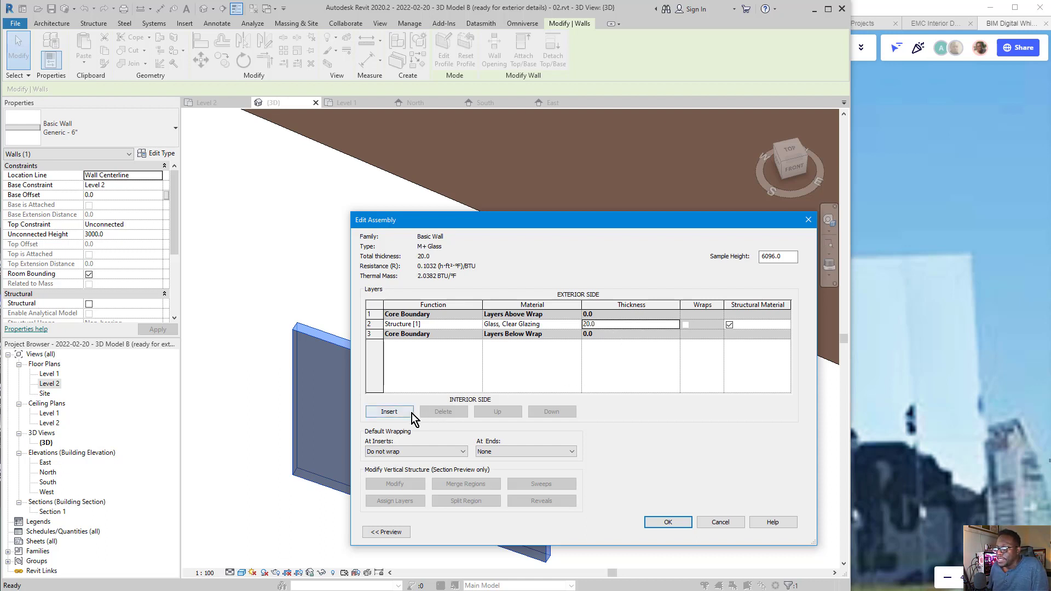
Insert a new layer on the exterior side of the glass layer and set its function to Thermal/Air Layer [3]
{"action": "left_click_drag", "start_coordinate": [414, 364], "coordinate": [391, 408]}
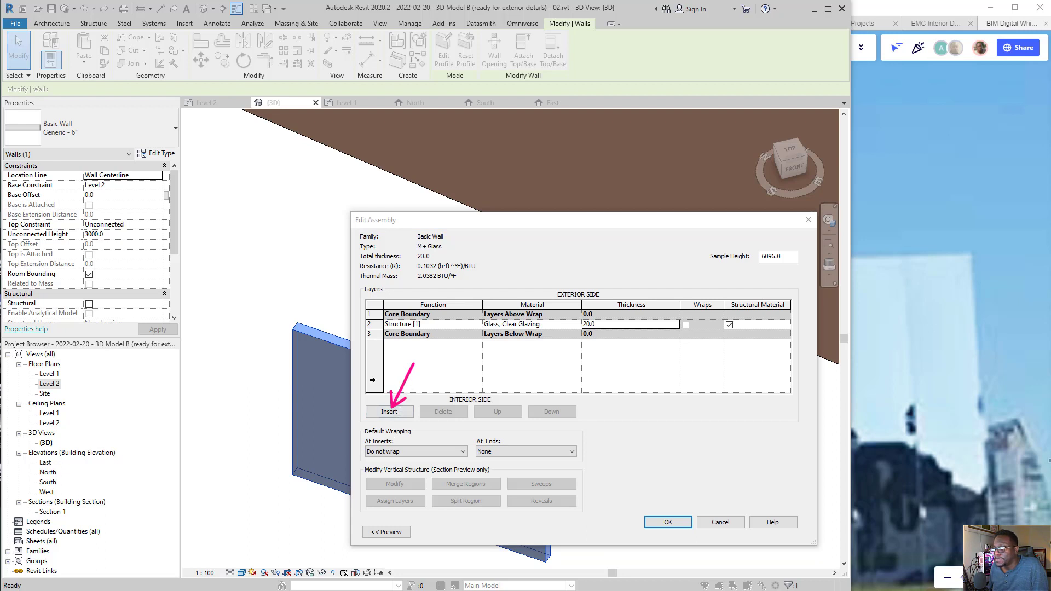
{"action": "left_click", "coordinate": [386, 412]}
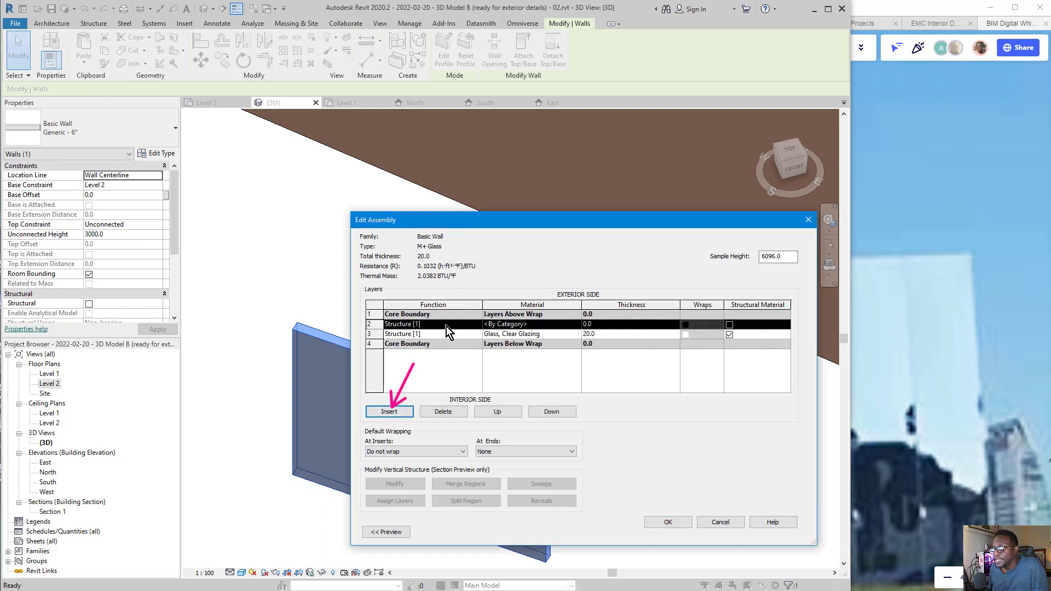
{"action": "left_click", "coordinate": [469, 326]}
{"action": "left_click", "coordinate": [477, 324]}
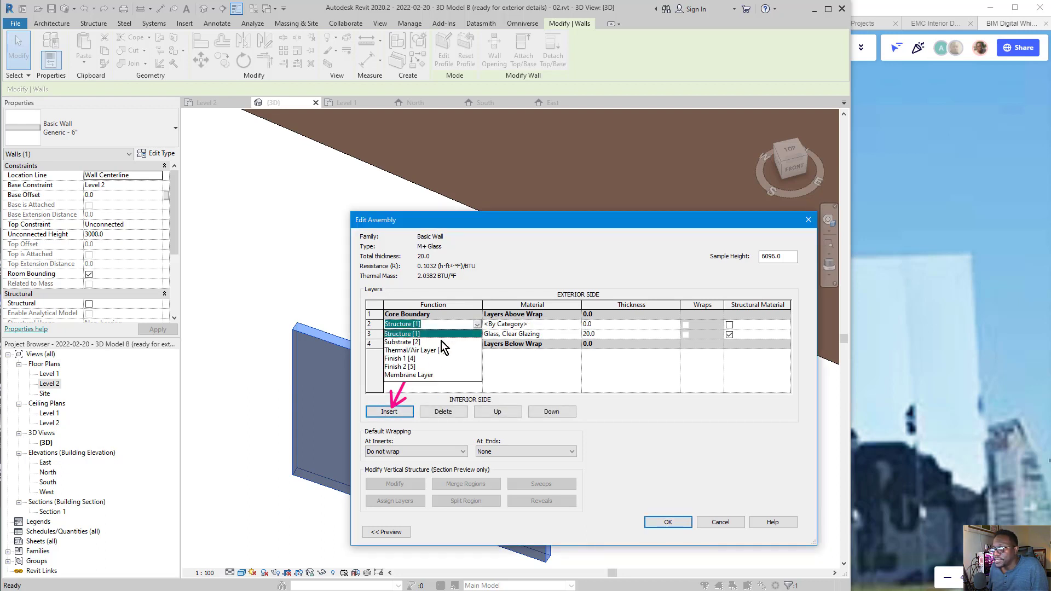
{"action": "left_click", "coordinate": [415, 350]}
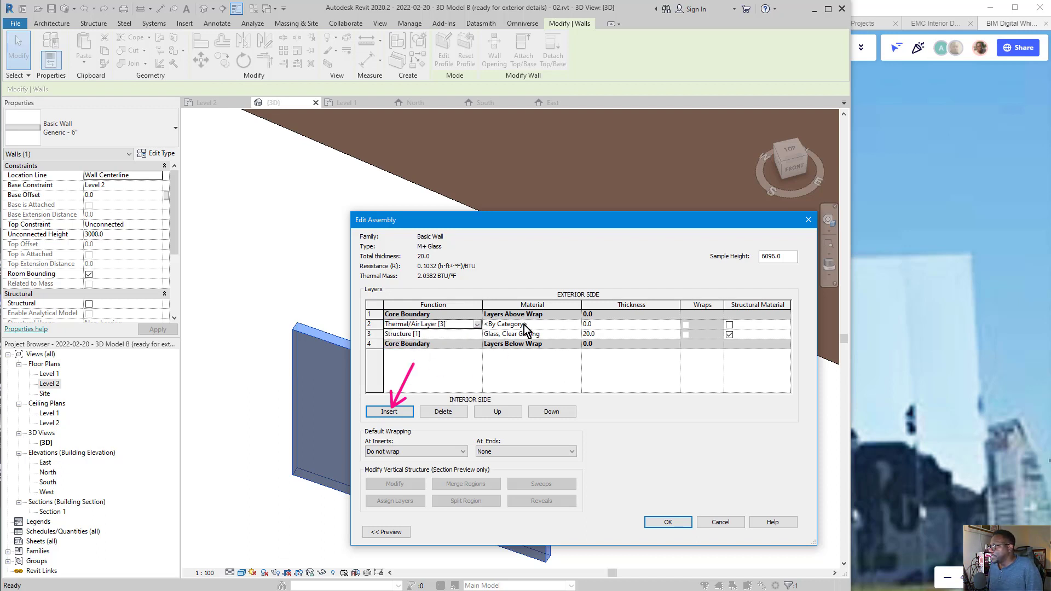
Set the thermal/air layer's thickness to 5 mm, following the reference section callout, and apply the M+ Glass type to the wall
{"action": "scroll", "coordinate": [990, 307], "scroll_direction": "down", "scroll_amount": 12}
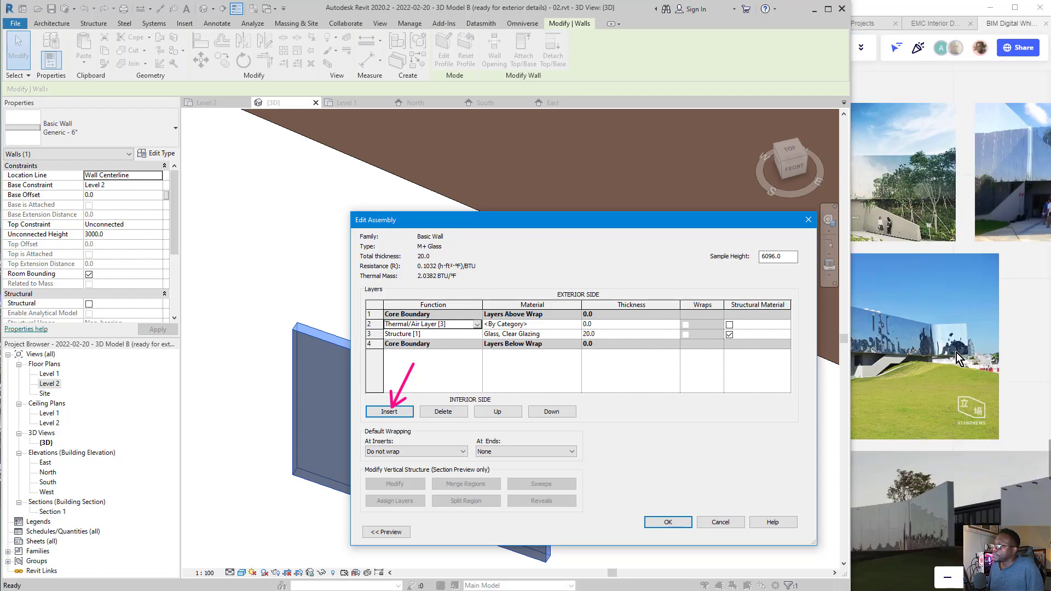
{"action": "scroll", "coordinate": [904, 380], "scroll_direction": "down", "scroll_amount": 6}
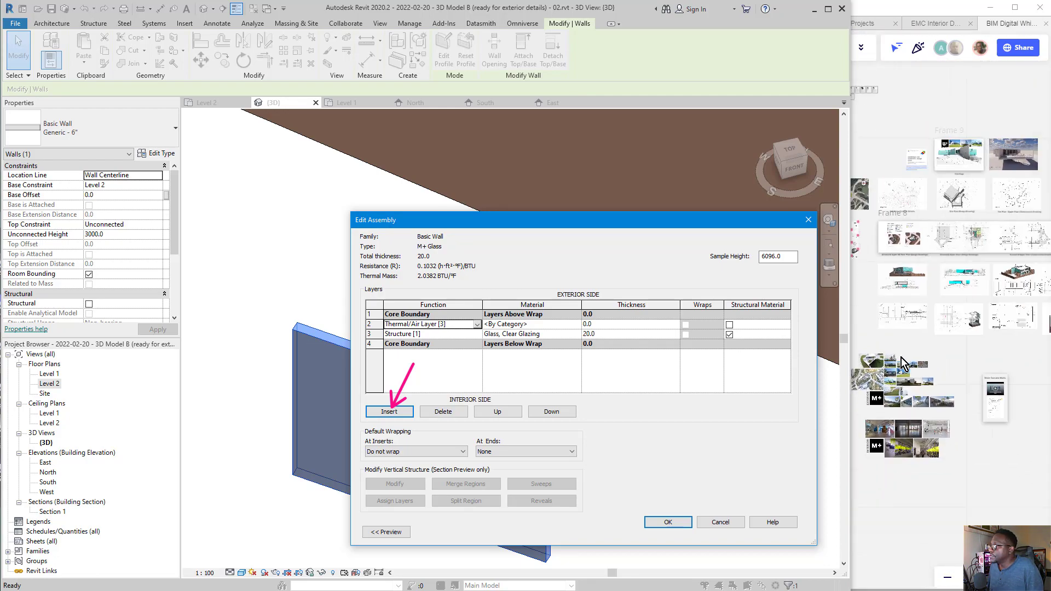
{"action": "scroll", "coordinate": [922, 345], "scroll_direction": "up", "scroll_amount": 4}
{"action": "scroll", "coordinate": [922, 350], "scroll_direction": "up", "scroll_amount": 8}
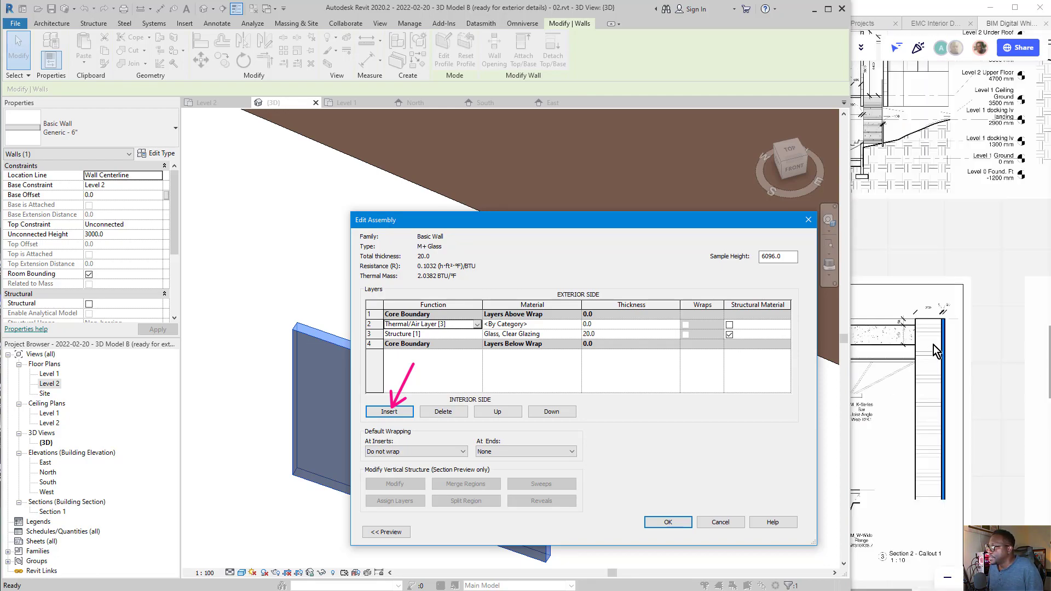
{"action": "scroll", "coordinate": [959, 262], "scroll_direction": "up", "scroll_amount": 1}
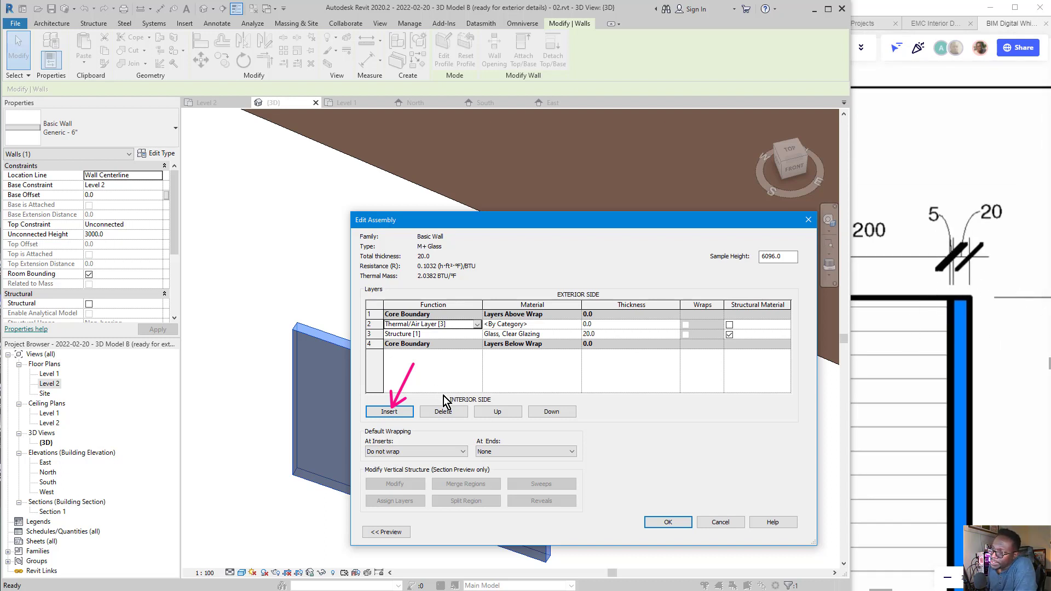
{"action": "left_click", "coordinate": [602, 323]}
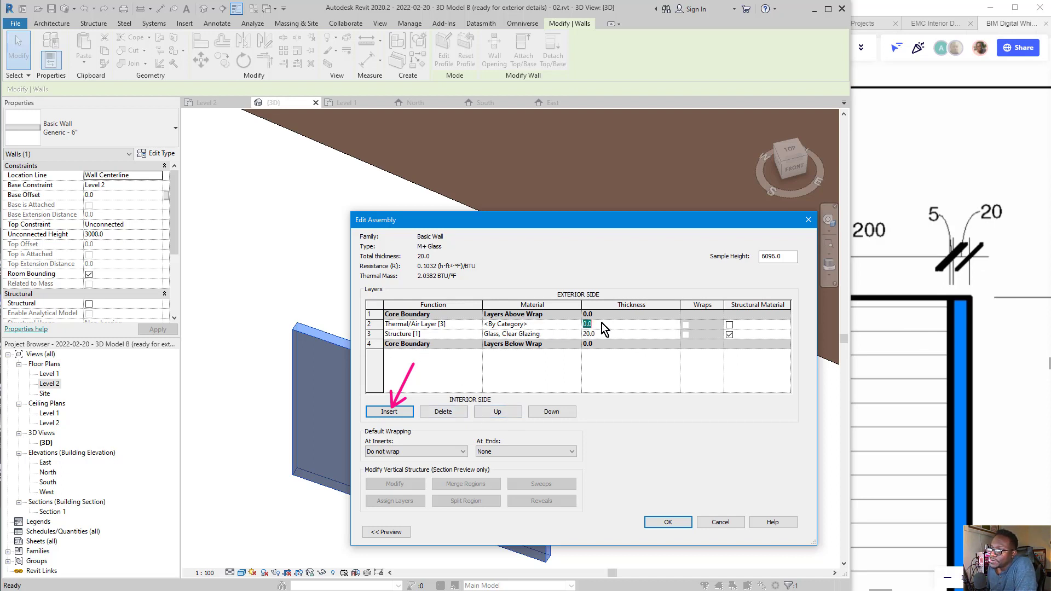
{"action": "type", "text": "5"}
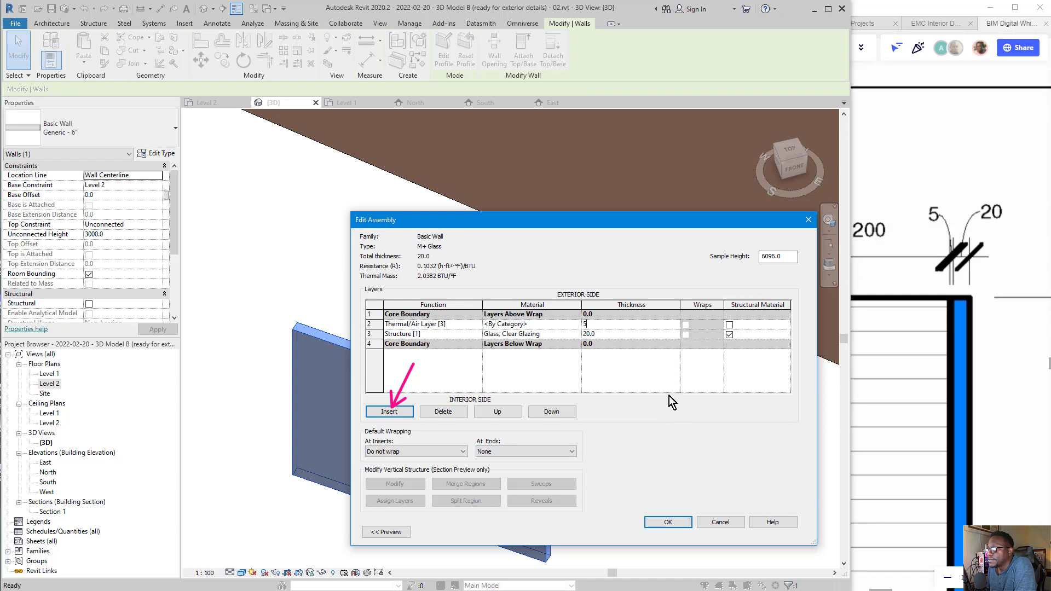
{"action": "left_click", "coordinate": [641, 335]}
{"action": "left_click", "coordinate": [672, 523]}
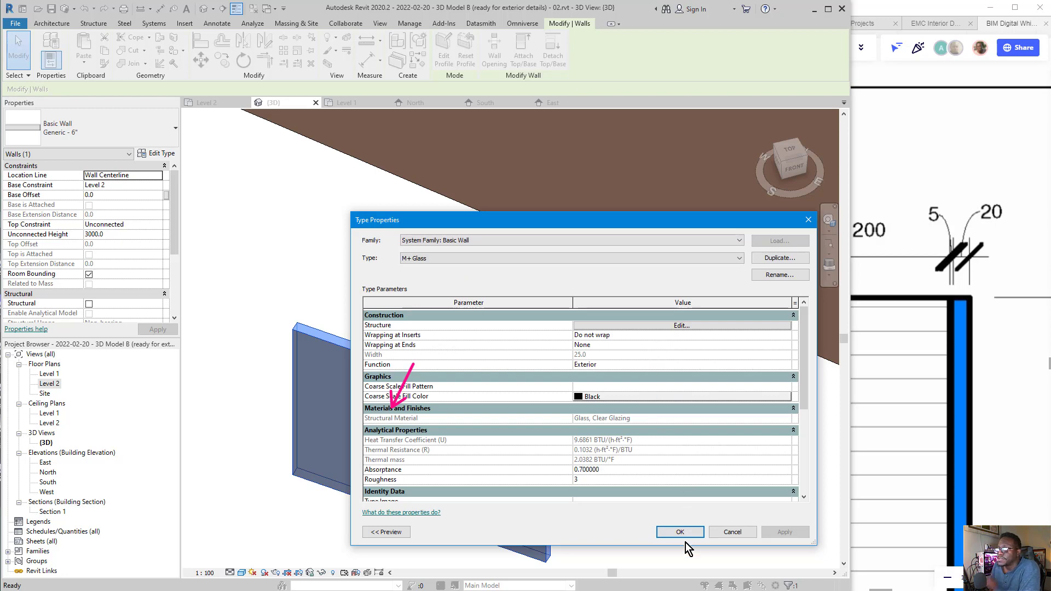
{"action": "left_click", "coordinate": [694, 531]}
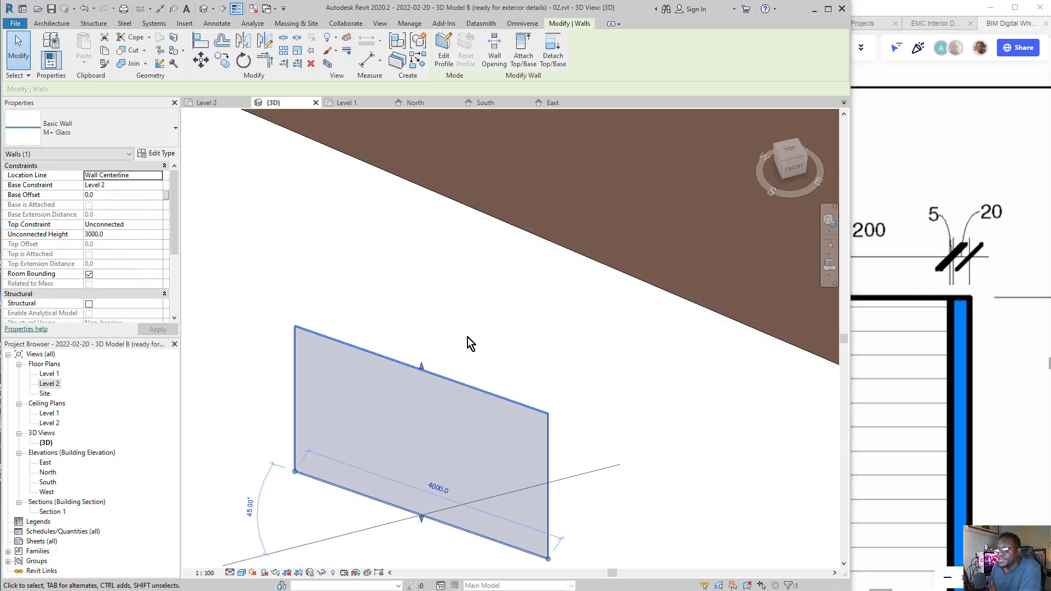
Select the curtain wall on the straight section of the exterior wall and open its type properties
{"action": "scroll", "coordinate": [431, 395], "scroll_direction": "up", "scroll_amount": 3}
{"action": "scroll", "coordinate": [431, 396], "scroll_direction": "up", "scroll_amount": 2}
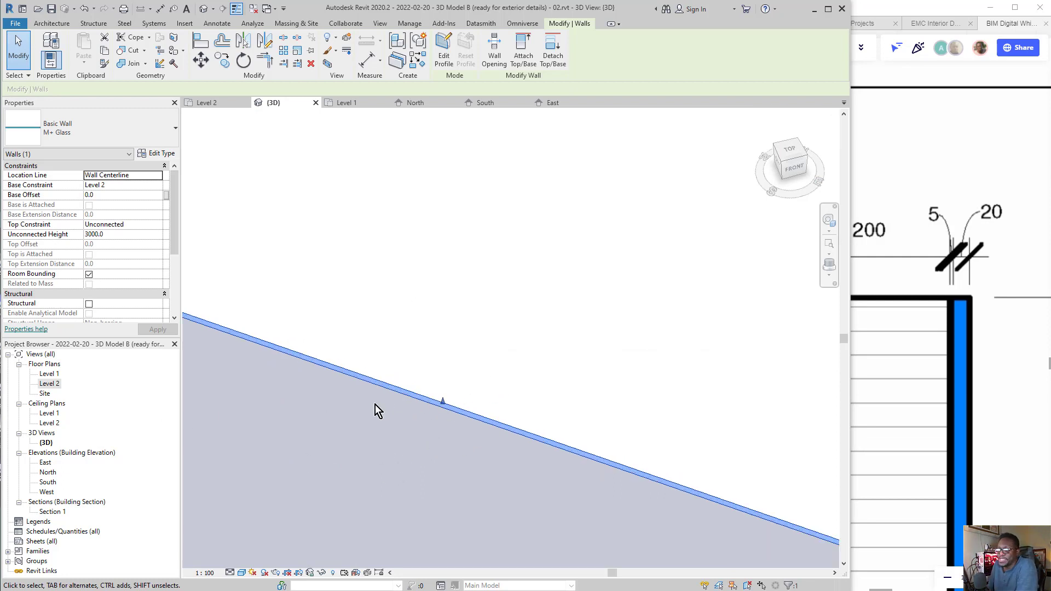
{"action": "scroll", "coordinate": [520, 382], "scroll_direction": "down", "scroll_amount": 8}
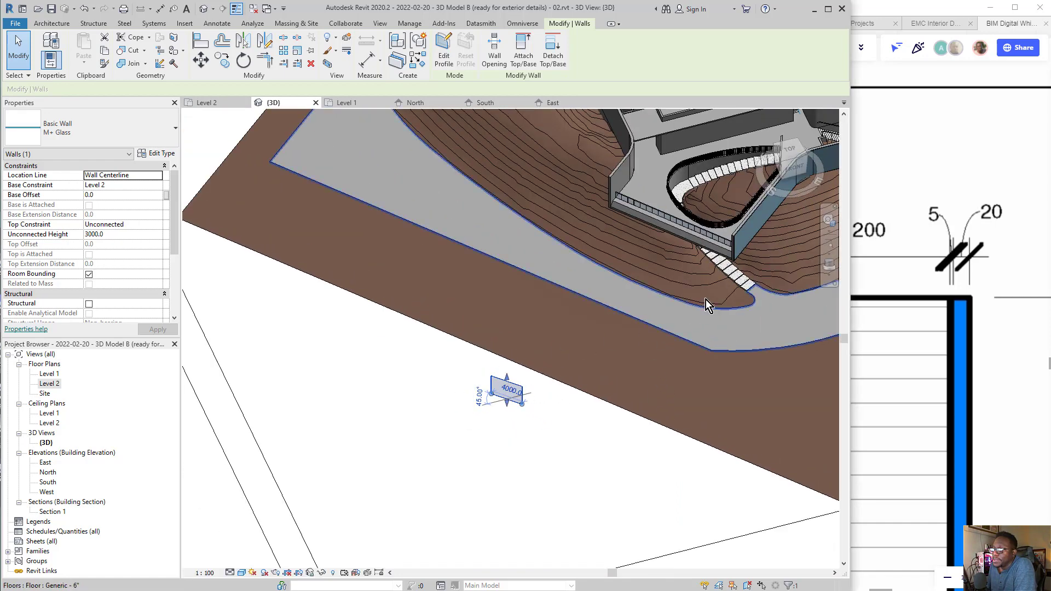
{"action": "middle_click_drag", "start_coordinate": [789, 210], "coordinate": [614, 307]}
{"action": "scroll", "coordinate": [619, 297], "scroll_direction": "up", "scroll_amount": 4}
{"action": "scroll", "coordinate": [493, 337], "scroll_direction": "up", "scroll_amount": 4}
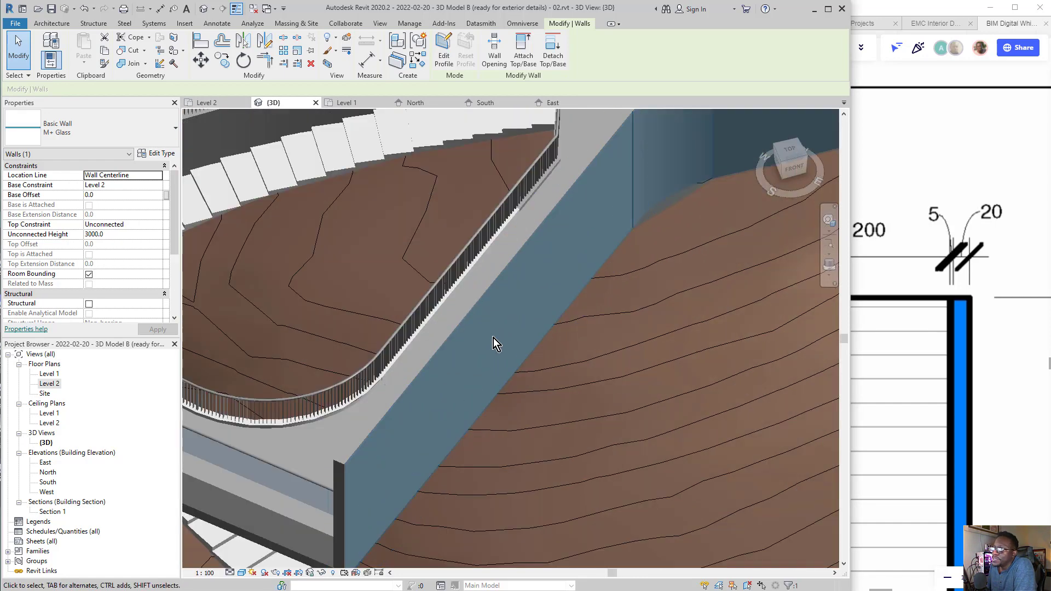
{"action": "scroll", "coordinate": [376, 507], "scroll_direction": "up", "scroll_amount": 5}
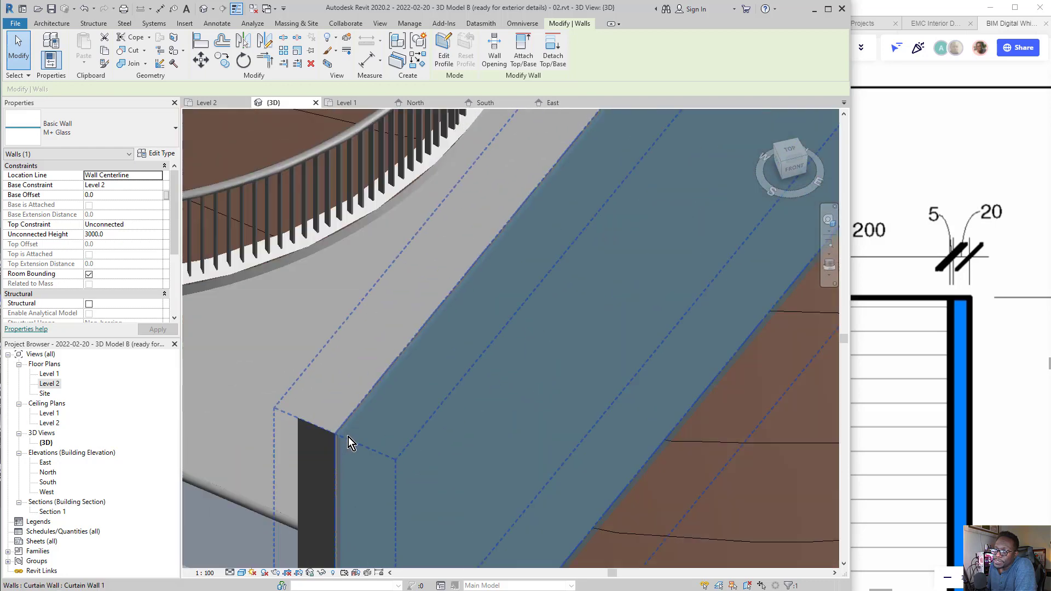
{"action": "left_click", "coordinate": [353, 427]}
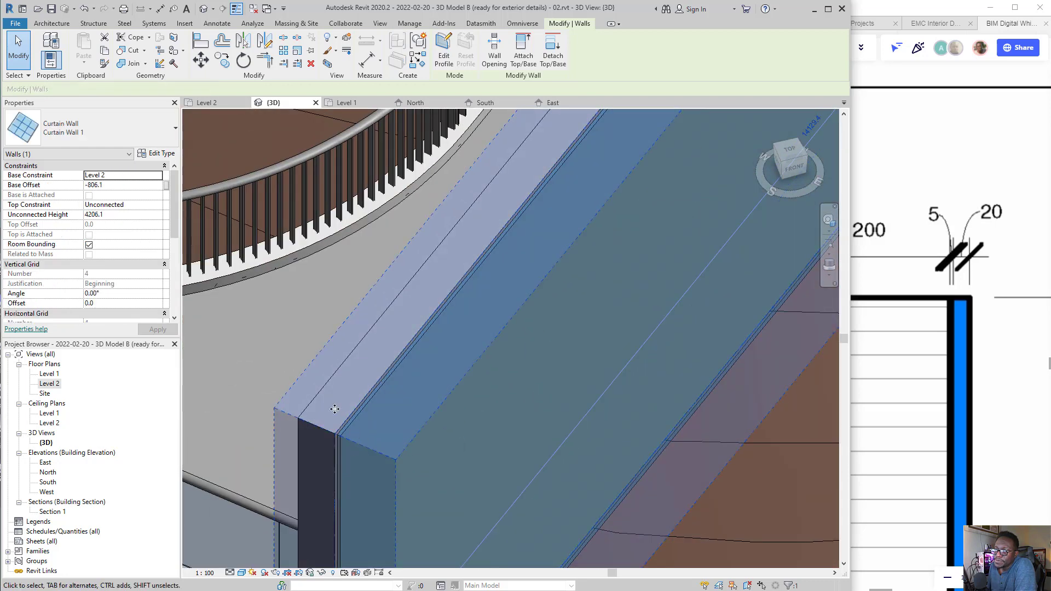
{"action": "left_click", "coordinate": [160, 154]}
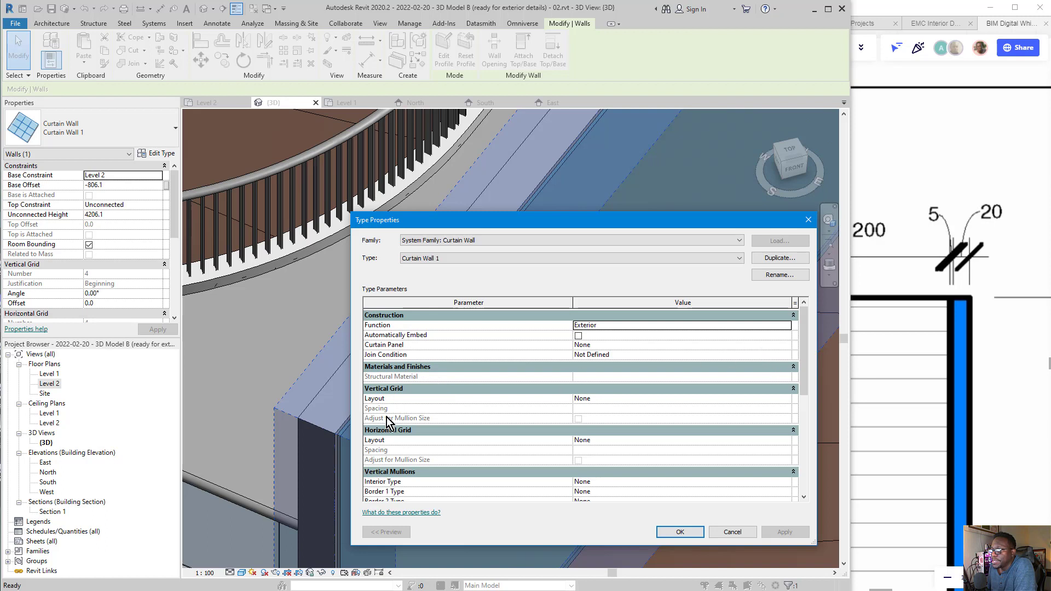
Set the Curtain Panel of the Curtain Wall 1 type to Basic Wall : M+ Glass and apply the change
{"action": "left_click_drag", "start_coordinate": [434, 483], "coordinate": [399, 352]}
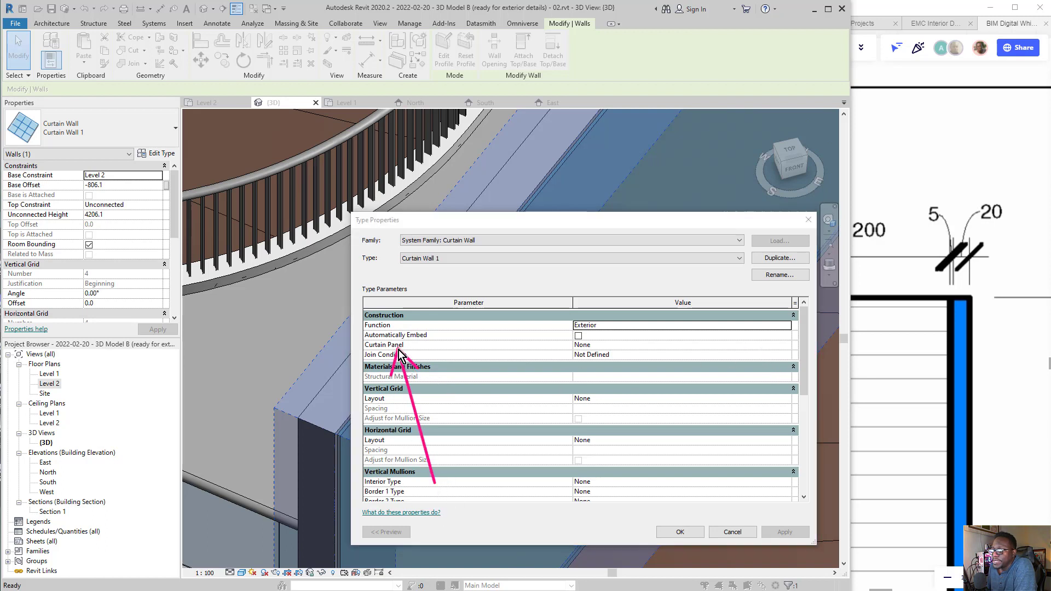
{"action": "left_click", "coordinate": [787, 346]}
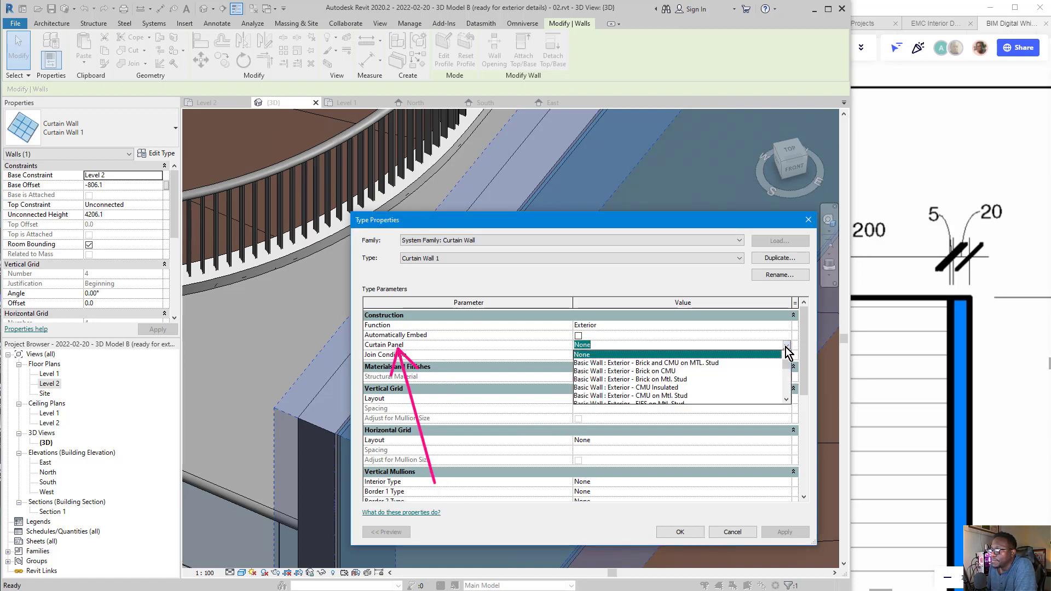
{"action": "scroll", "coordinate": [689, 385], "scroll_direction": "down", "scroll_amount": 5}
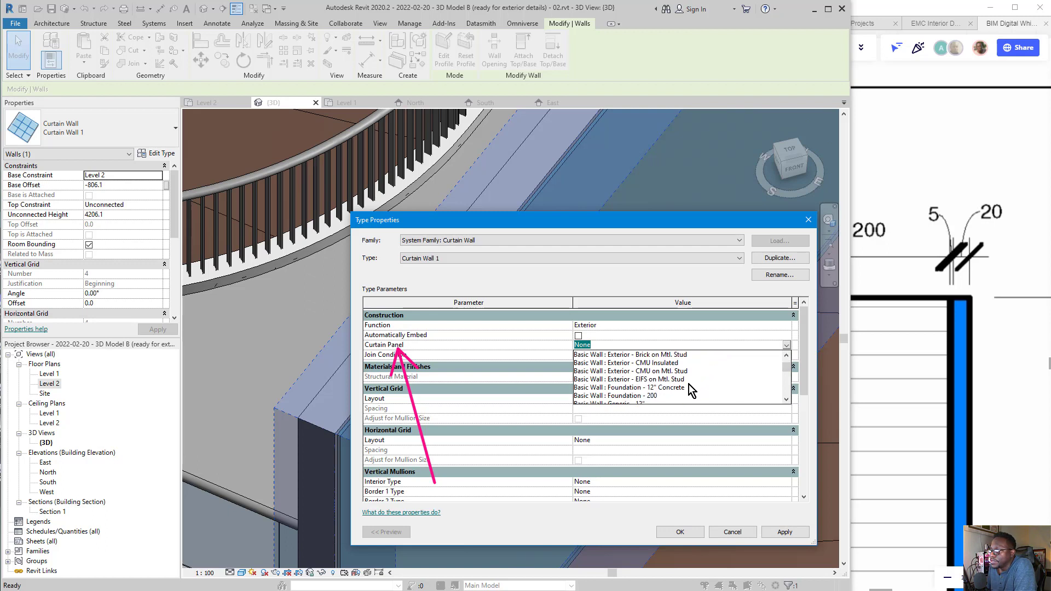
{"action": "scroll", "coordinate": [668, 394], "scroll_direction": "down", "scroll_amount": 6}
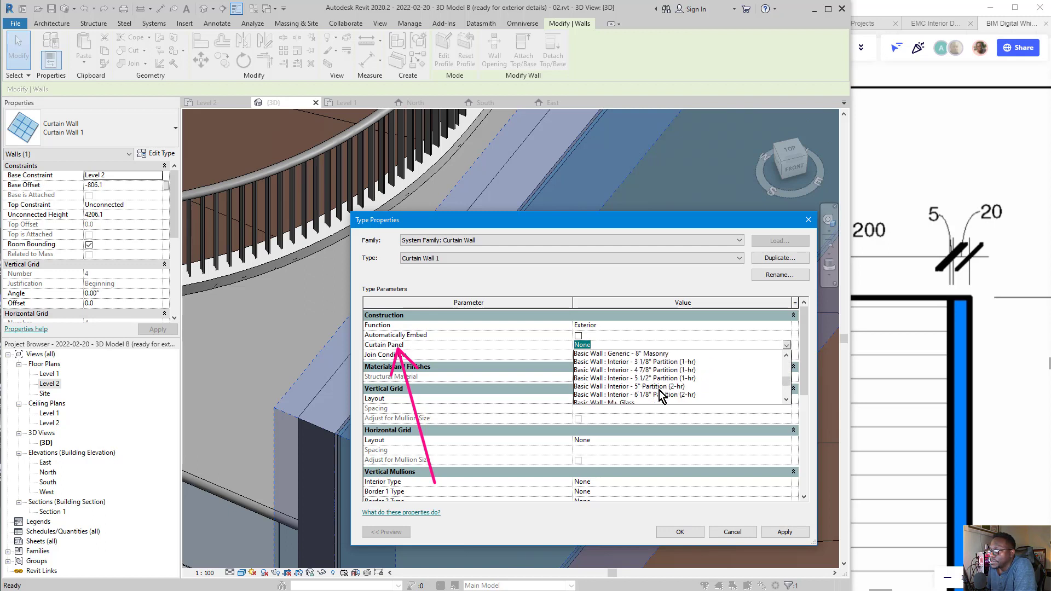
{"action": "scroll", "coordinate": [649, 398], "scroll_direction": "down", "scroll_amount": 2}
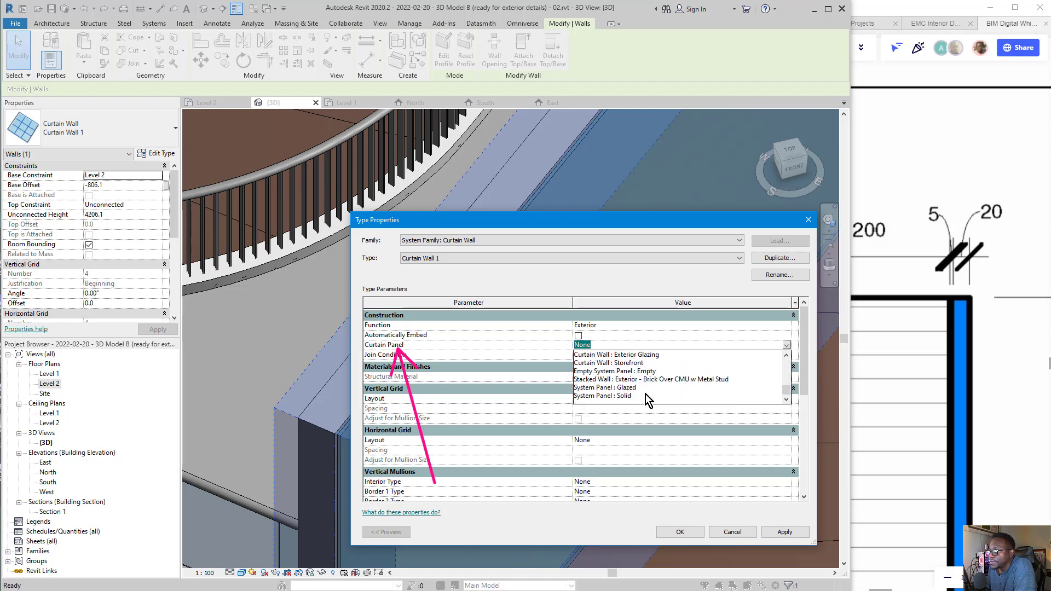
{"action": "scroll", "coordinate": [645, 394], "scroll_direction": "up", "scroll_amount": 13}
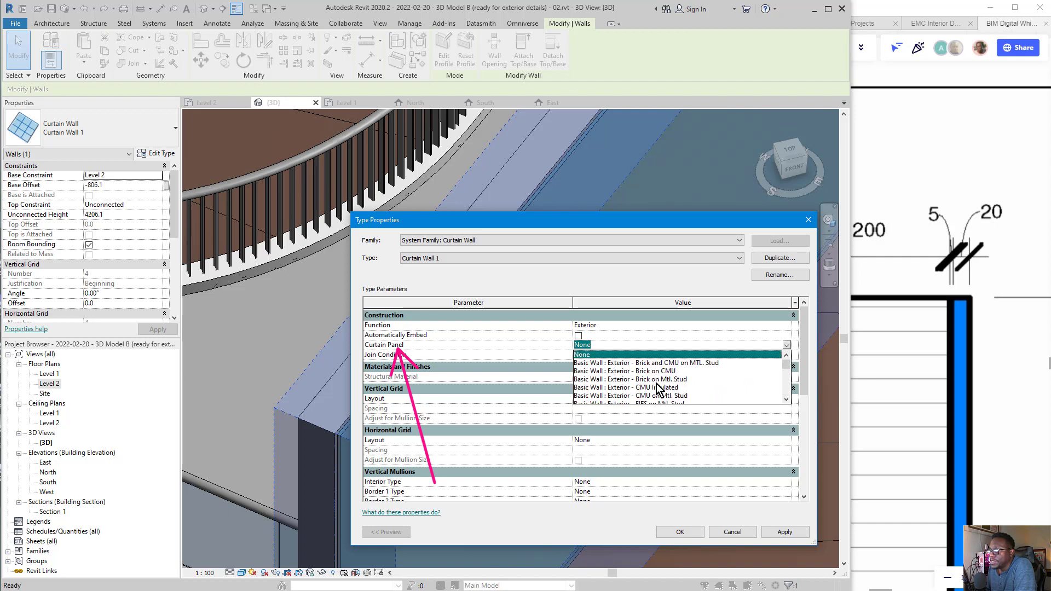
{"action": "scroll", "coordinate": [671, 383], "scroll_direction": "down", "scroll_amount": 2}
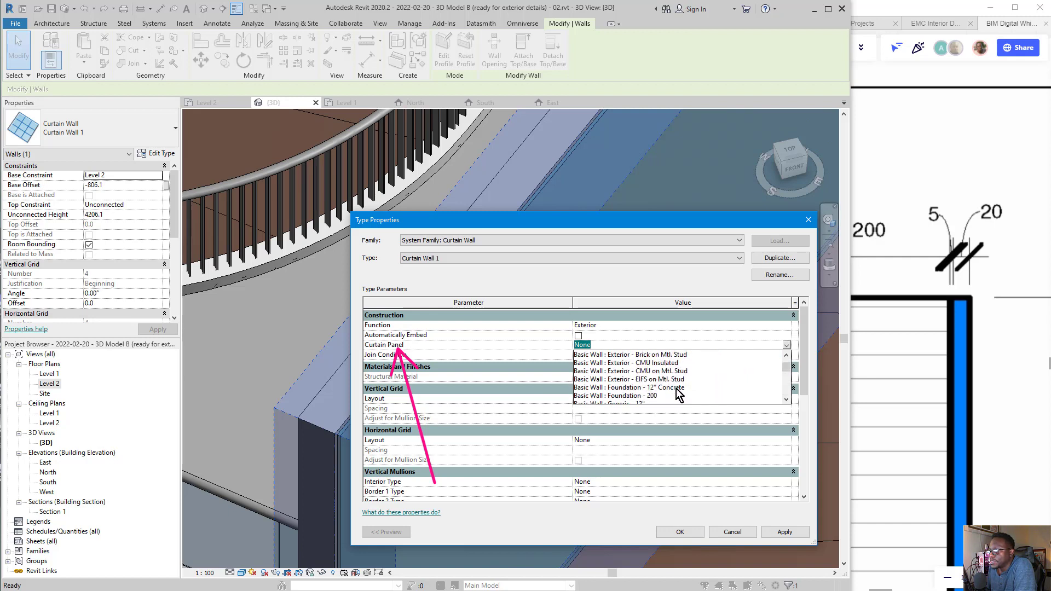
{"action": "scroll", "coordinate": [676, 395], "scroll_direction": "down", "scroll_amount": 3}
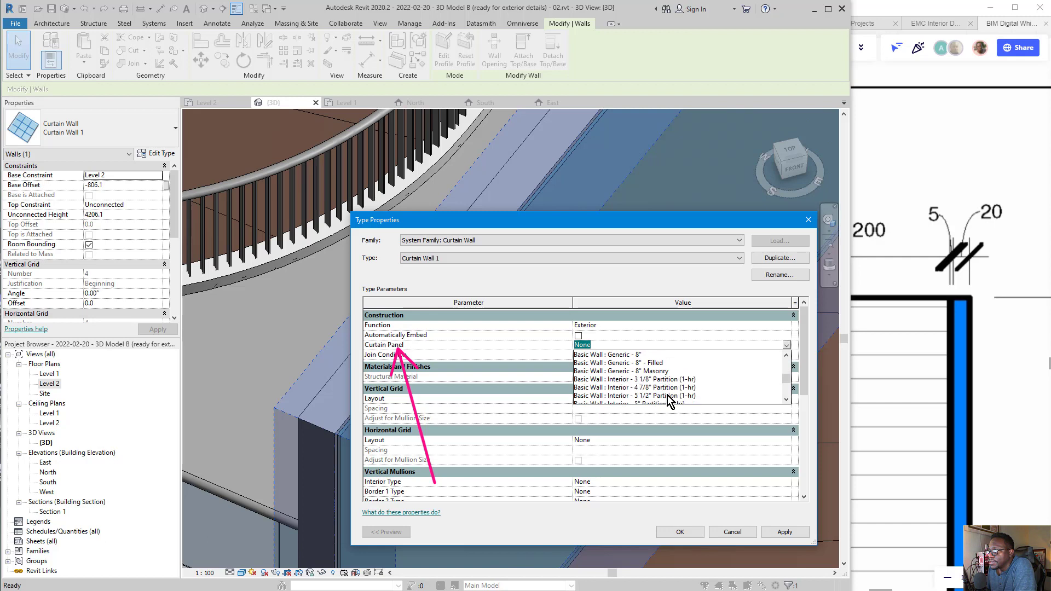
{"action": "scroll", "coordinate": [665, 395], "scroll_direction": "down", "scroll_amount": 3}
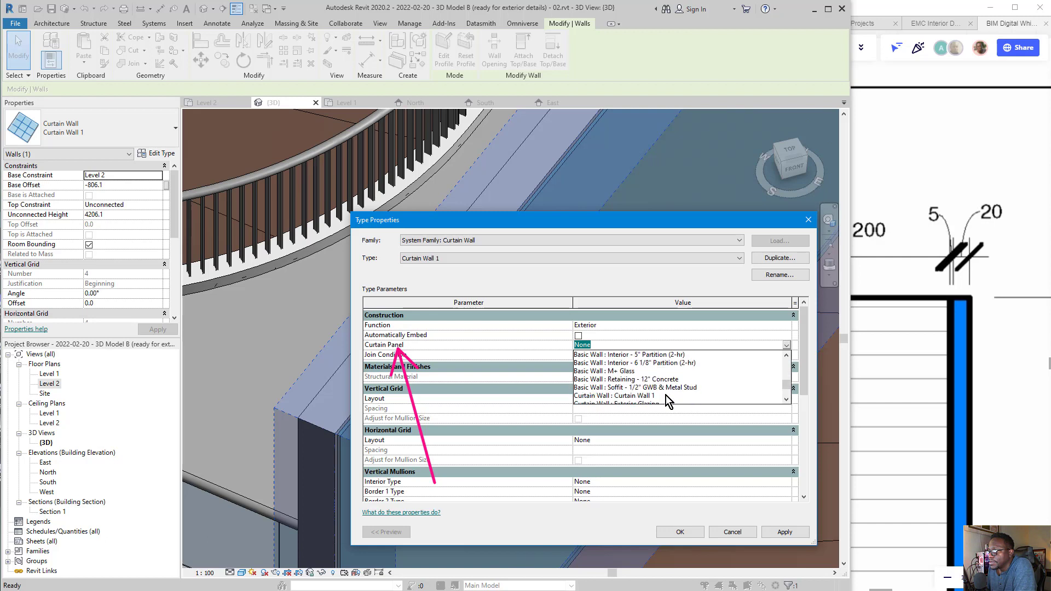
{"action": "scroll", "coordinate": [621, 378], "scroll_direction": "down", "scroll_amount": 1}
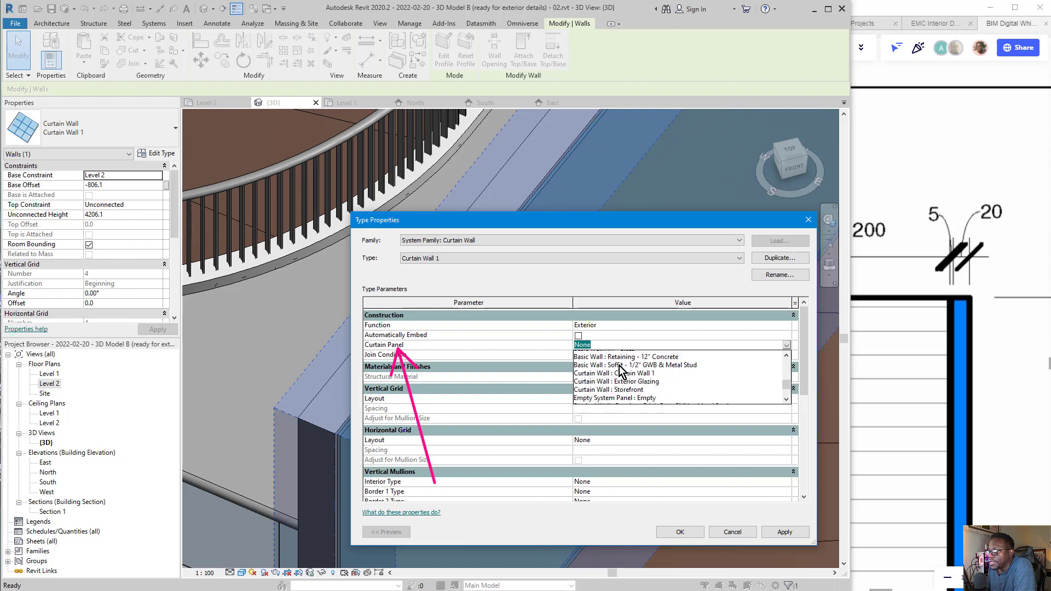
{"action": "scroll", "coordinate": [624, 376], "scroll_direction": "up", "scroll_amount": 1}
{"action": "left_click", "coordinate": [626, 372]}
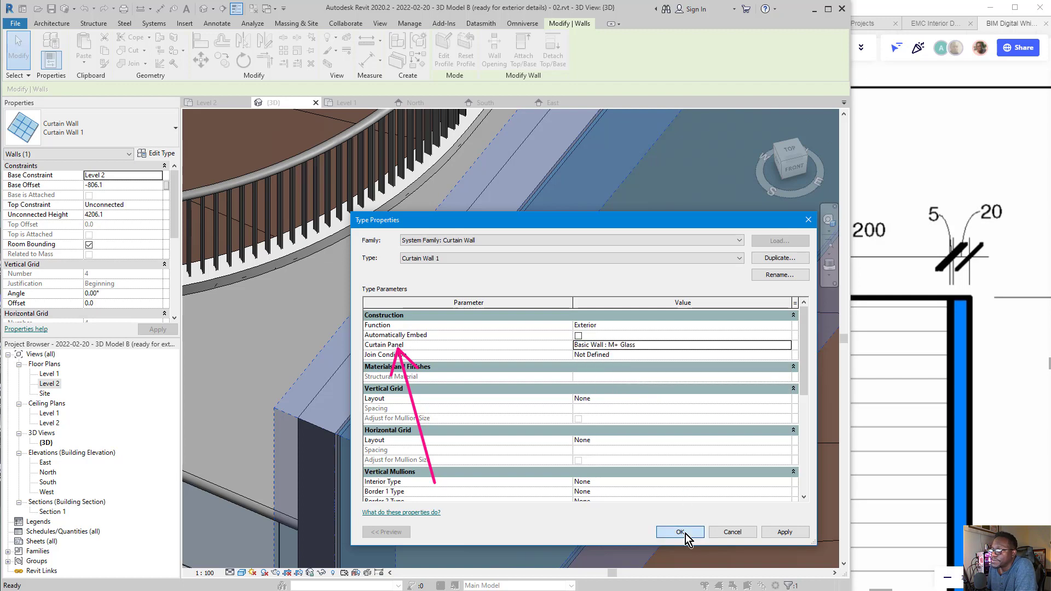
{"action": "left_click", "coordinate": [683, 531]}
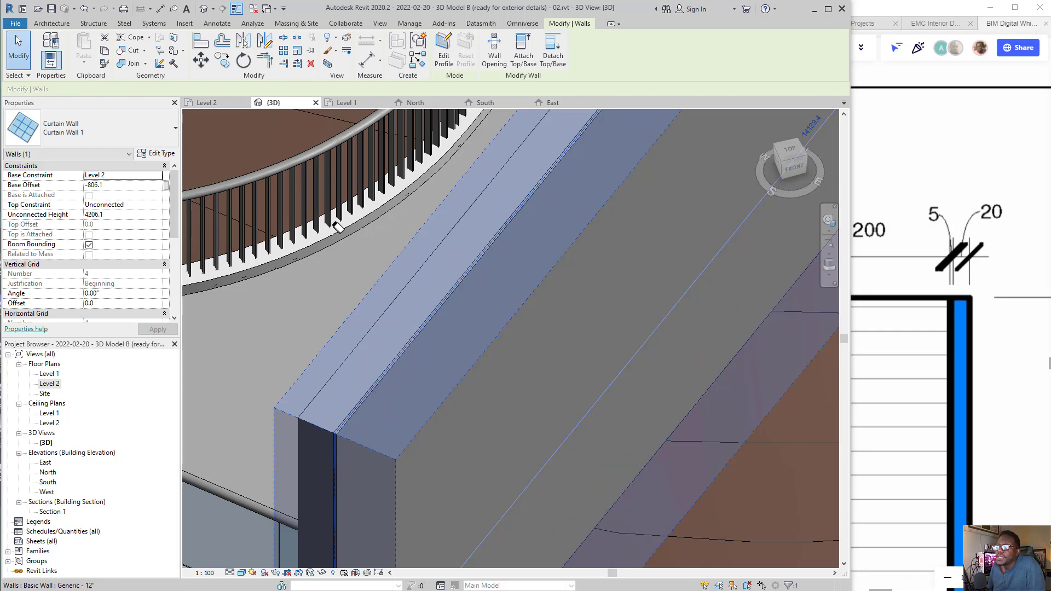
Examine how the glass panels sit against the wall at its free end and at the start of the curved section
{"action": "left_click", "coordinate": [350, 235]}
{"action": "scroll", "coordinate": [353, 366], "scroll_direction": "down", "scroll_amount": 1}
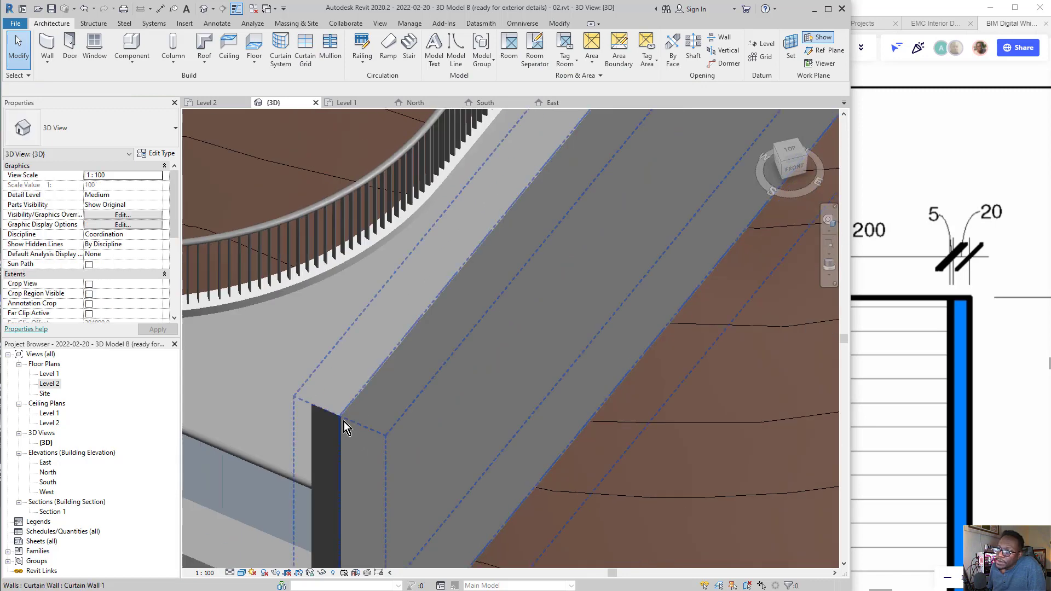
{"action": "scroll", "coordinate": [344, 422], "scroll_direction": "up", "scroll_amount": 3}
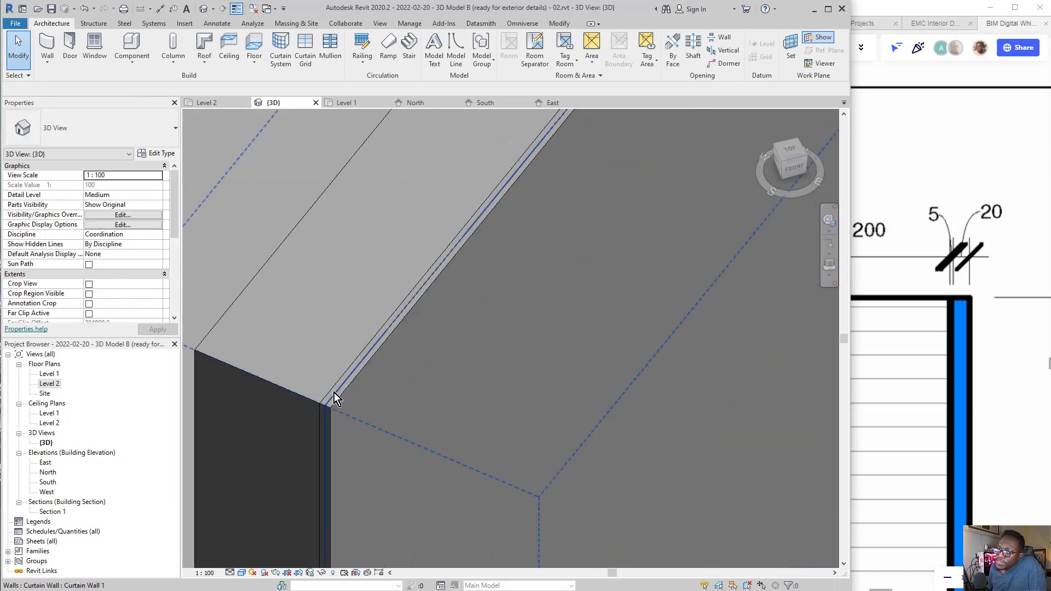
{"action": "left_click", "coordinate": [336, 402]}
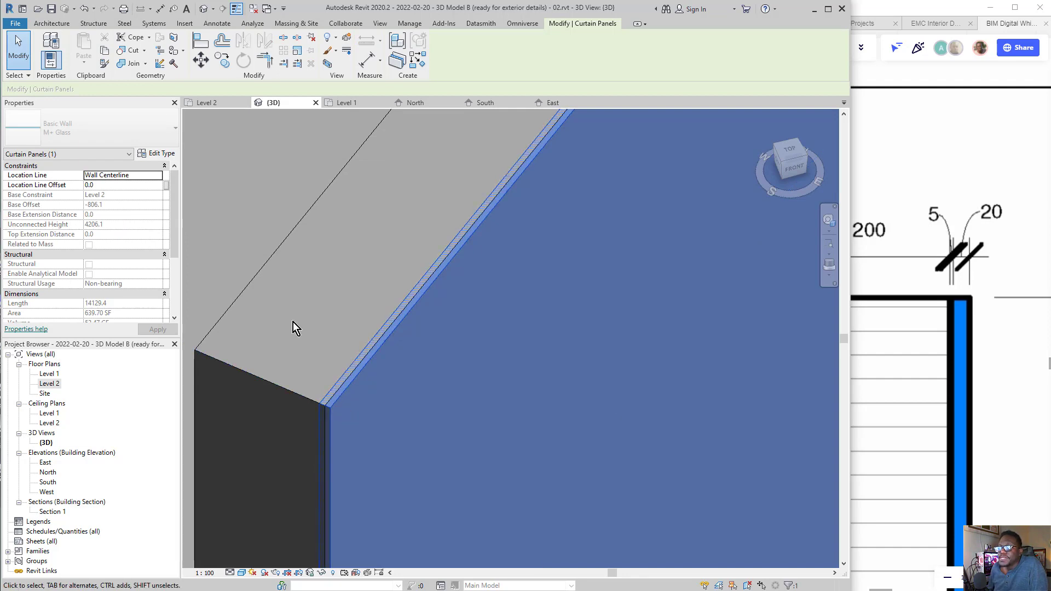
{"action": "key", "text": "Escape"}
{"action": "scroll", "coordinate": [387, 329], "scroll_direction": "down", "scroll_amount": 5}
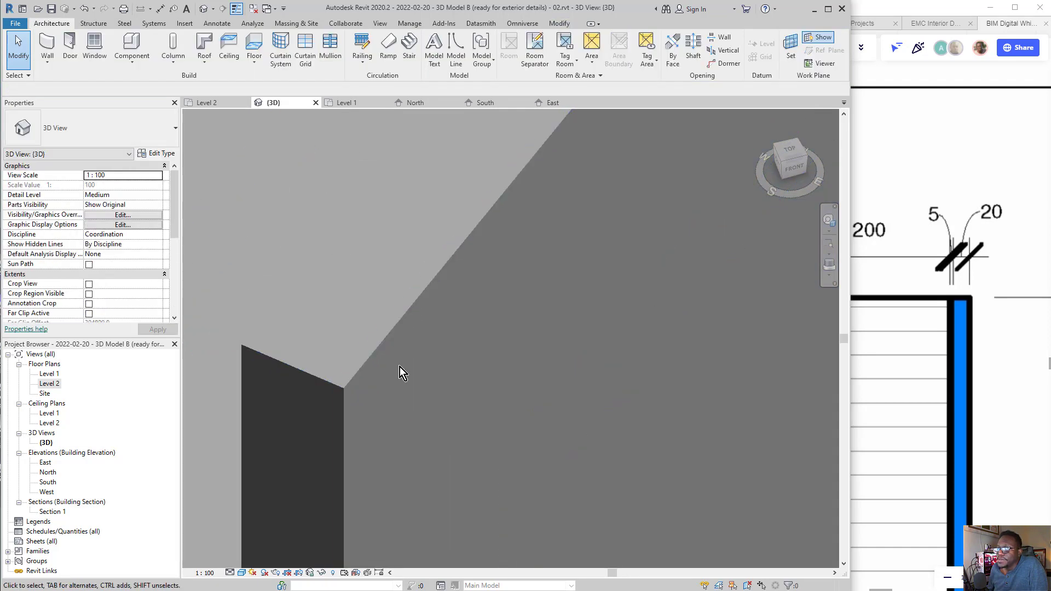
{"action": "scroll", "coordinate": [399, 366], "scroll_direction": "down", "scroll_amount": 6}
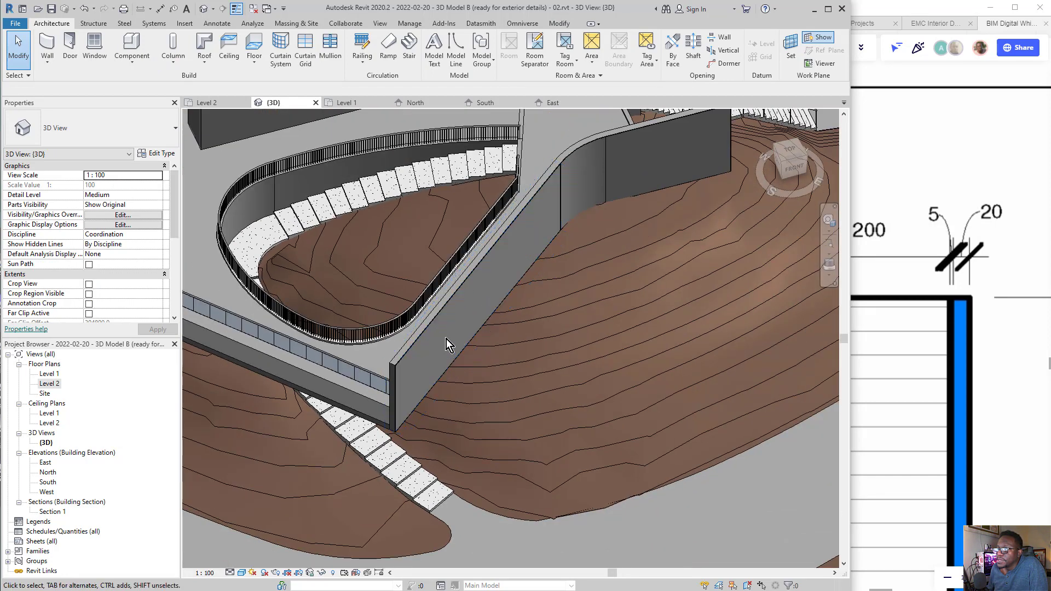
{"action": "scroll", "coordinate": [581, 170], "scroll_direction": "up", "scroll_amount": 6}
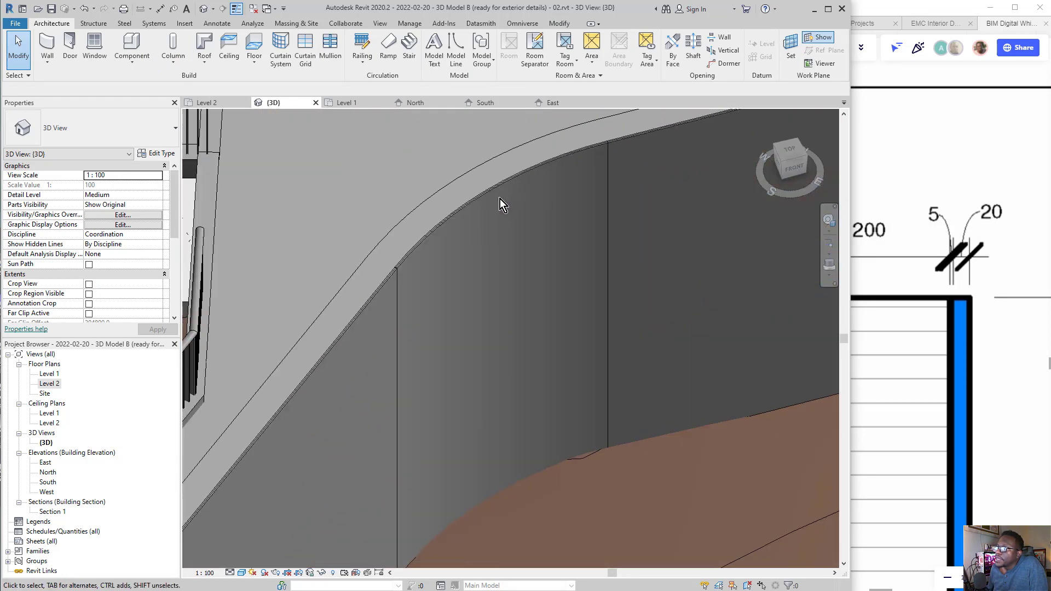
{"action": "scroll", "coordinate": [420, 258], "scroll_direction": "up", "scroll_amount": 3}
{"action": "scroll", "coordinate": [422, 260], "scroll_direction": "down", "scroll_amount": 1}
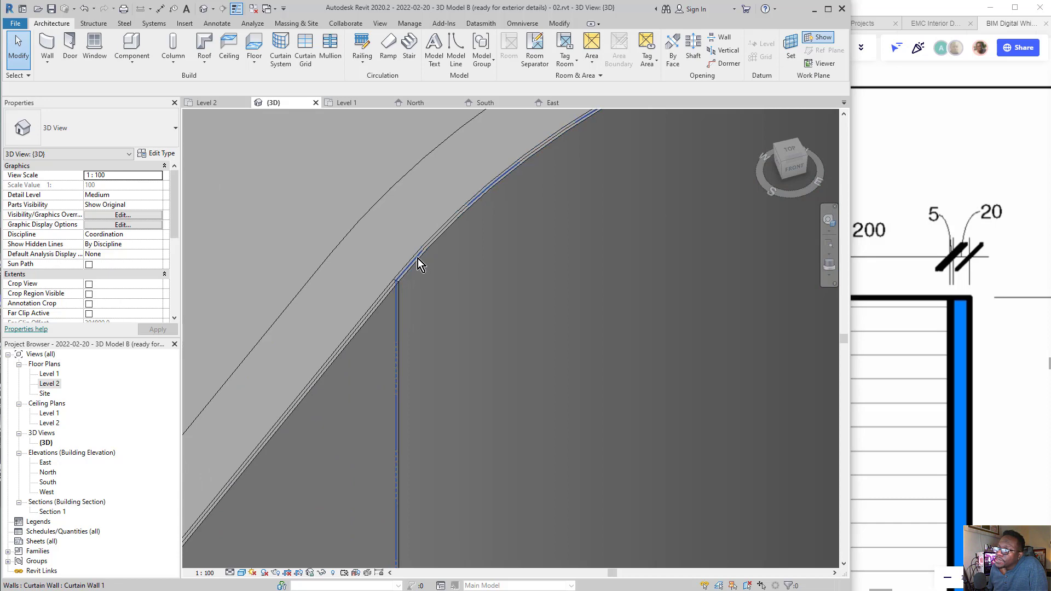
{"action": "left_click", "coordinate": [419, 247]}
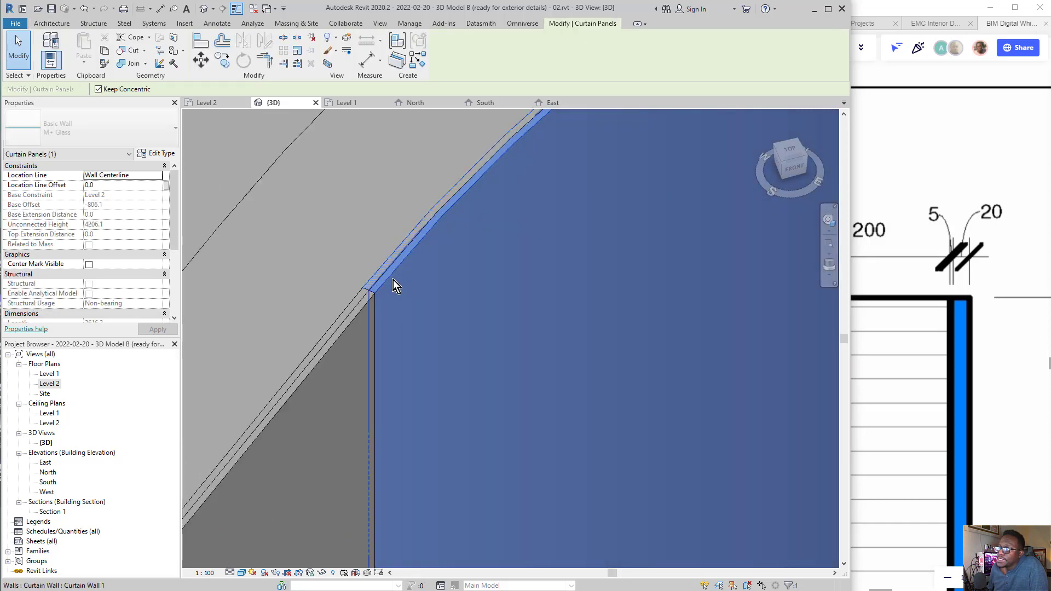
Set the Location Line of the glass panel on the straight wall section to Finish Face: Interior
{"action": "scroll", "coordinate": [492, 235], "scroll_direction": "down", "scroll_amount": 5}
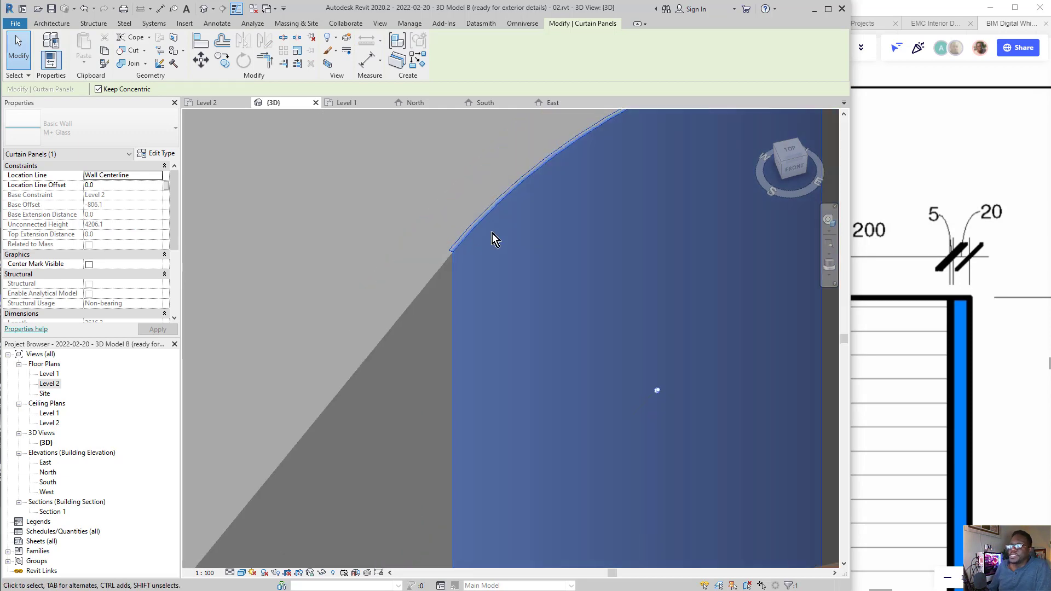
{"action": "scroll", "coordinate": [489, 240], "scroll_direction": "down", "scroll_amount": 3}
{"action": "scroll", "coordinate": [267, 521], "scroll_direction": "up", "scroll_amount": 6}
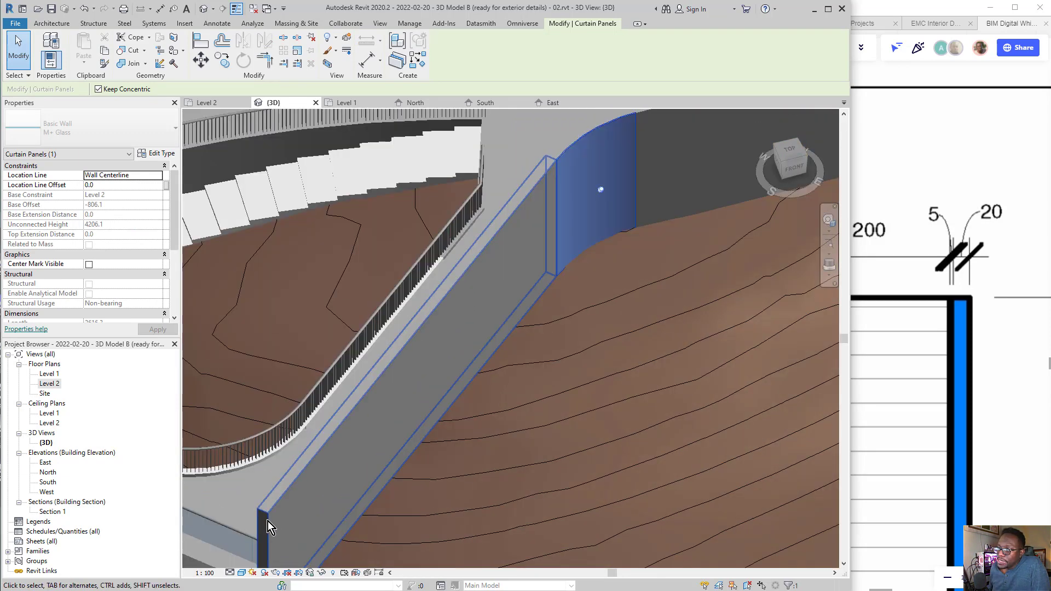
{"action": "scroll", "coordinate": [282, 510], "scroll_direction": "up", "scroll_amount": 2}
{"action": "middle_click_drag", "start_coordinate": [315, 462], "coordinate": [413, 278]}
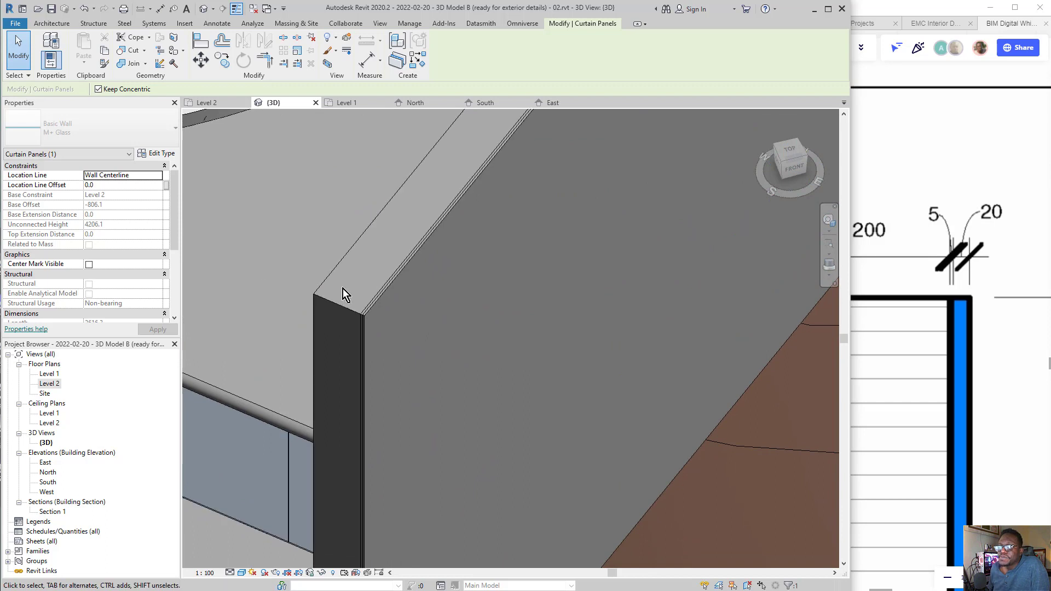
{"action": "left_click", "coordinate": [385, 301]}
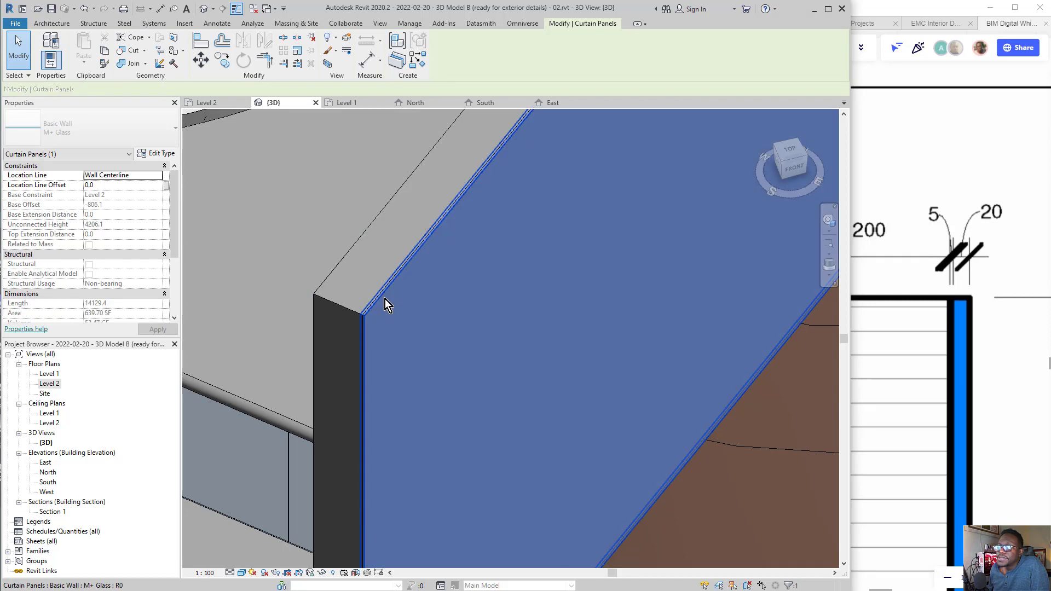
{"action": "left_click", "coordinate": [162, 179]}
{"action": "left_click", "coordinate": [159, 176]}
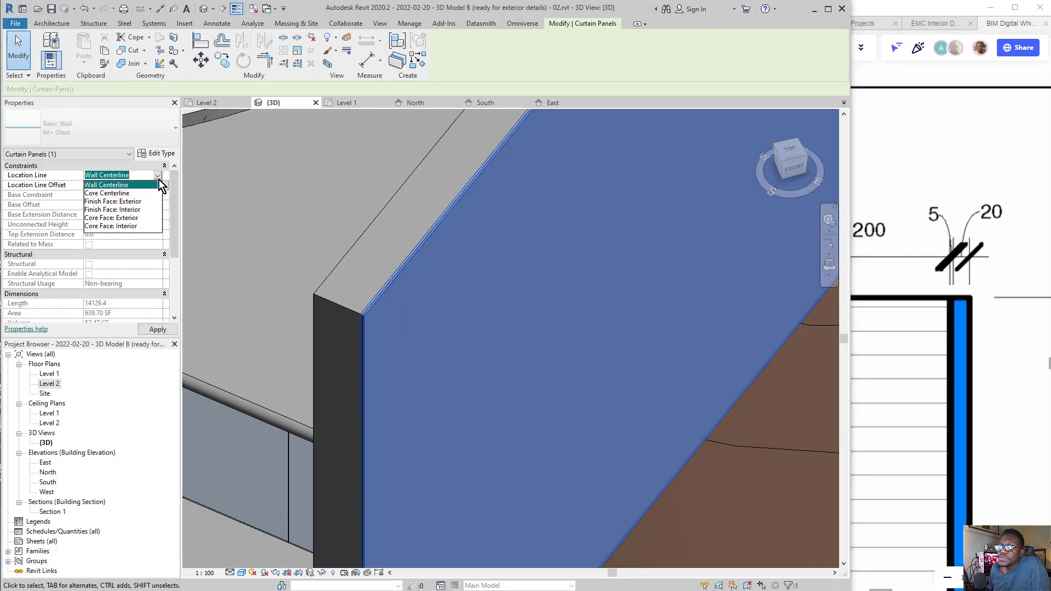
{"action": "left_click", "coordinate": [133, 201]}
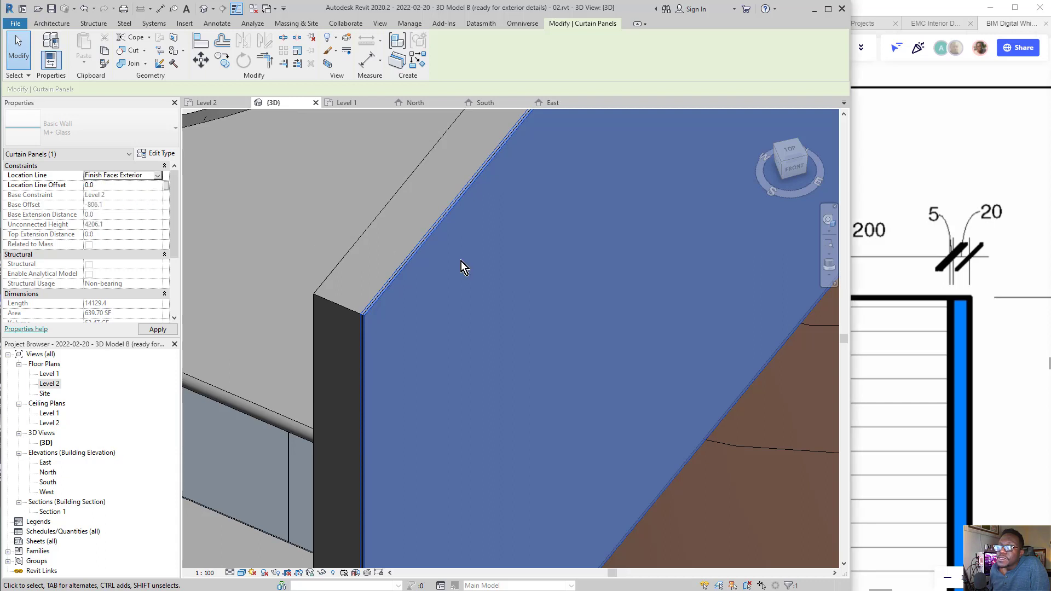
{"action": "left_click", "coordinate": [158, 180]}
{"action": "left_click", "coordinate": [158, 176]}
{"action": "left_click", "coordinate": [132, 210]}
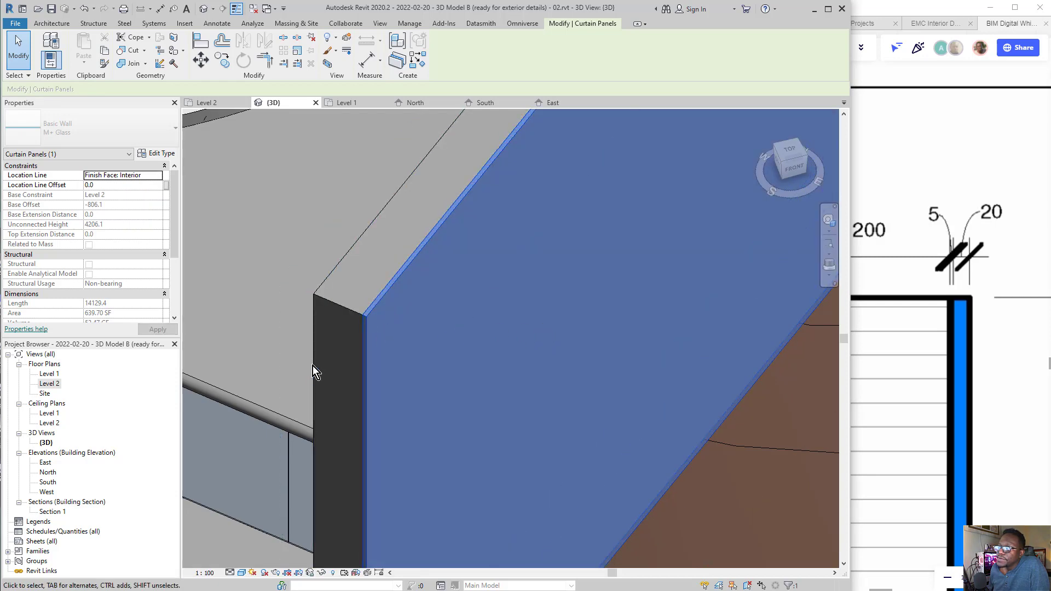
{"action": "scroll", "coordinate": [348, 342], "scroll_direction": "down", "scroll_amount": 6}
{"action": "middle_click_drag", "start_coordinate": [585, 171], "coordinate": [483, 241]}
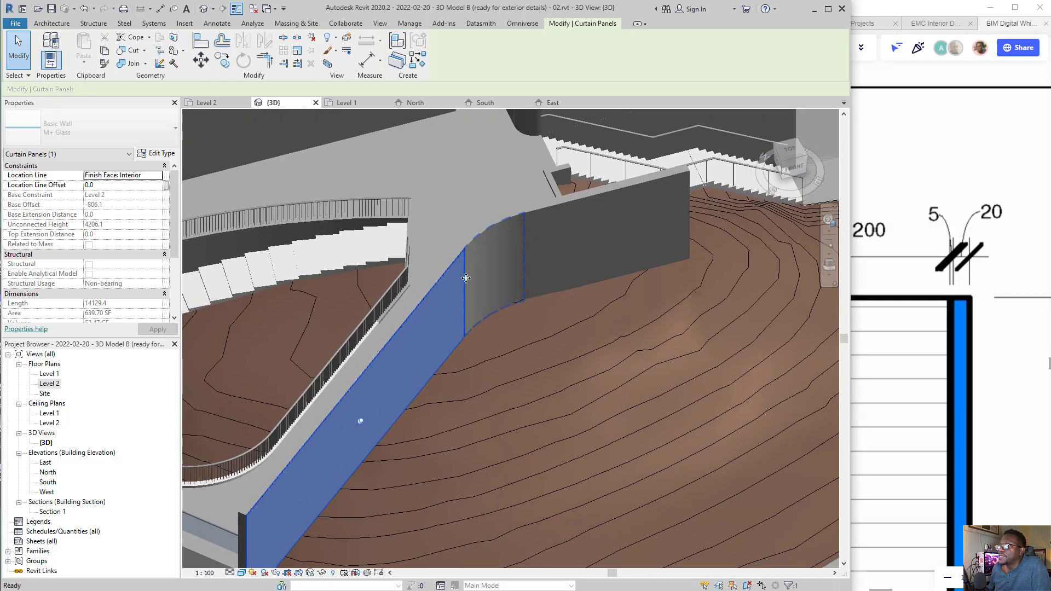
{"action": "scroll", "coordinate": [483, 241], "scroll_direction": "up", "scroll_amount": 4}
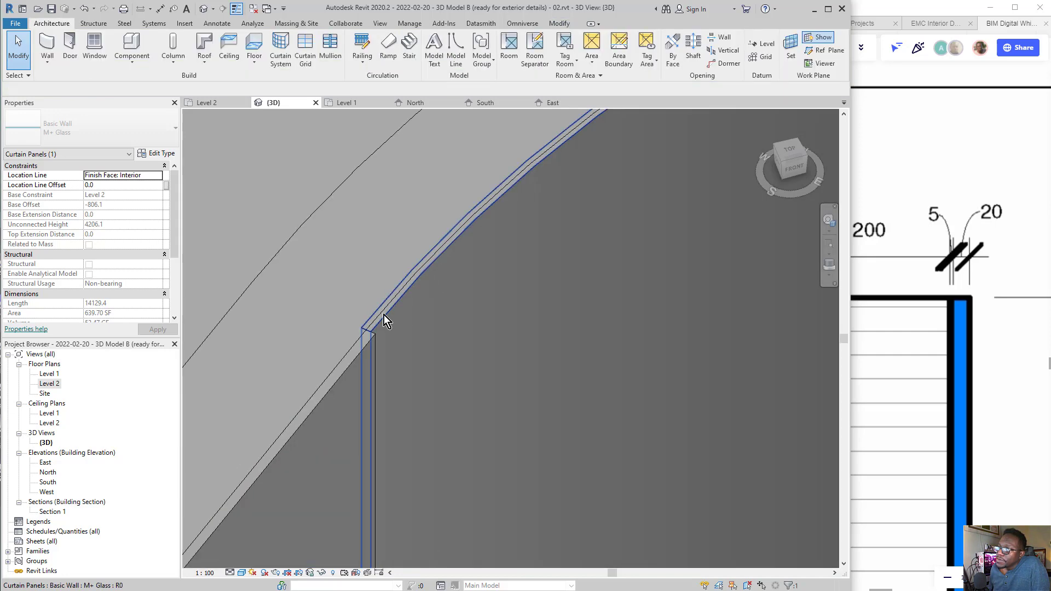
{"action": "left_click", "coordinate": [383, 314]}
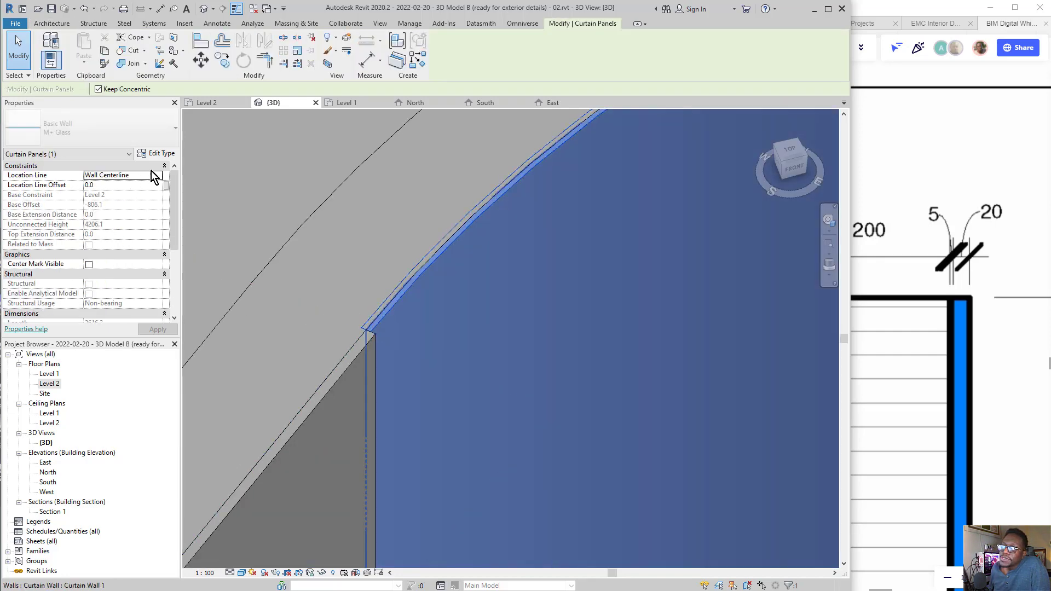
{"action": "left_click", "coordinate": [154, 175]}
{"action": "left_click", "coordinate": [157, 175]}
{"action": "key", "text": "Escape"}
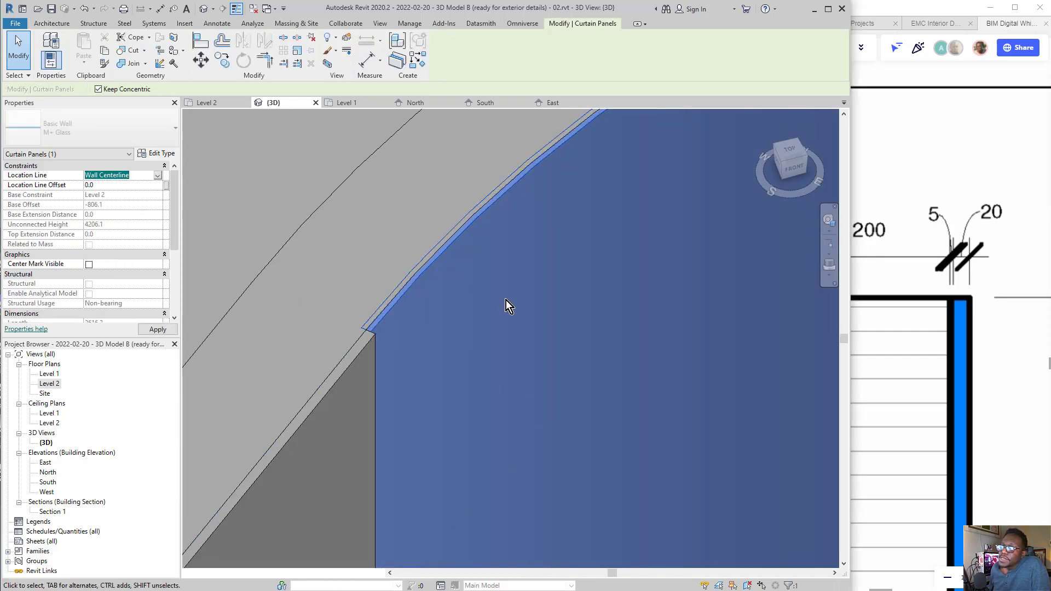
{"action": "key", "text": "Escape"}
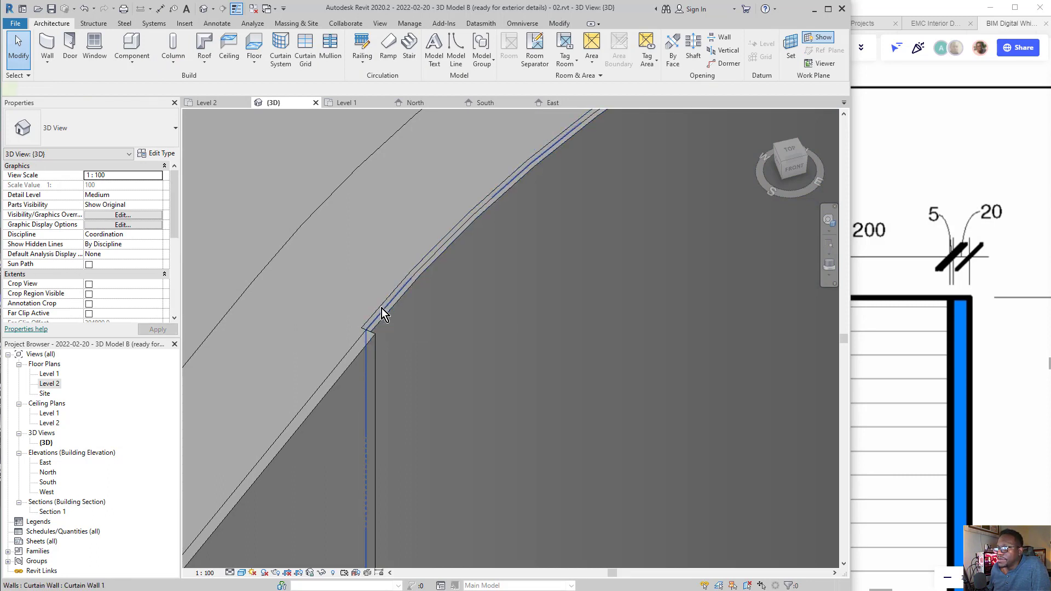
{"action": "left_click", "coordinate": [382, 314]}
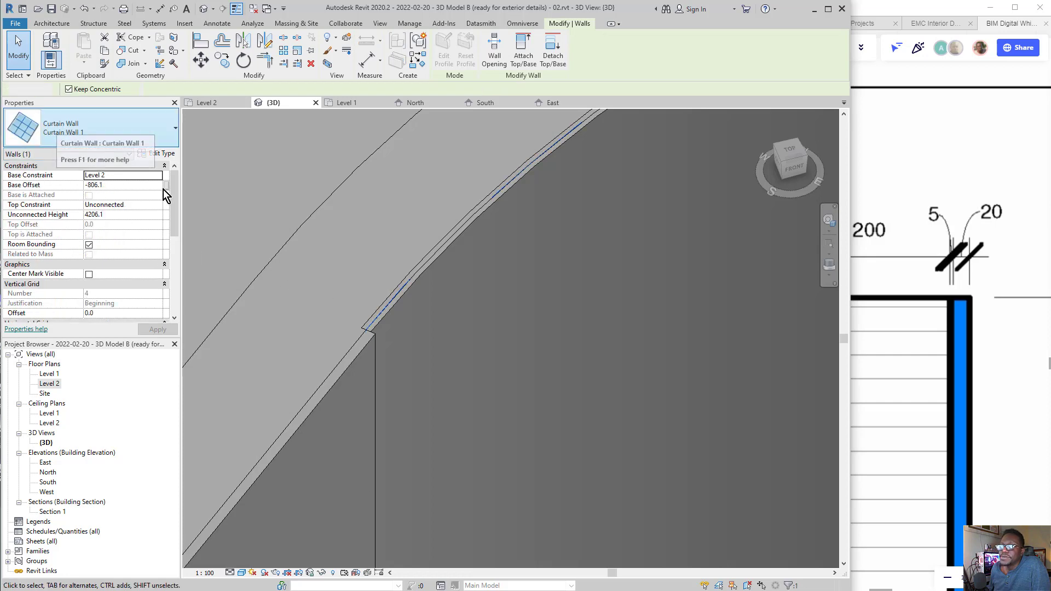
{"action": "key", "text": "Escape"}
Set the Location Line of the glass panel on the curved wall section to Finish Face: Interior
{"action": "left_click", "coordinate": [390, 313]}
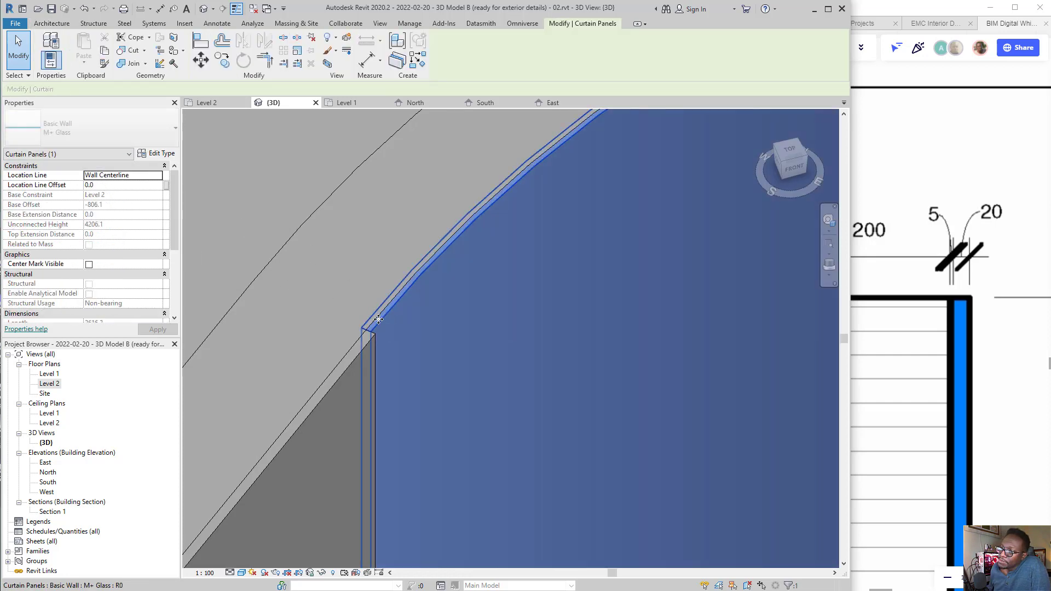
{"action": "left_click", "coordinate": [153, 175]}
{"action": "left_click", "coordinate": [156, 175]}
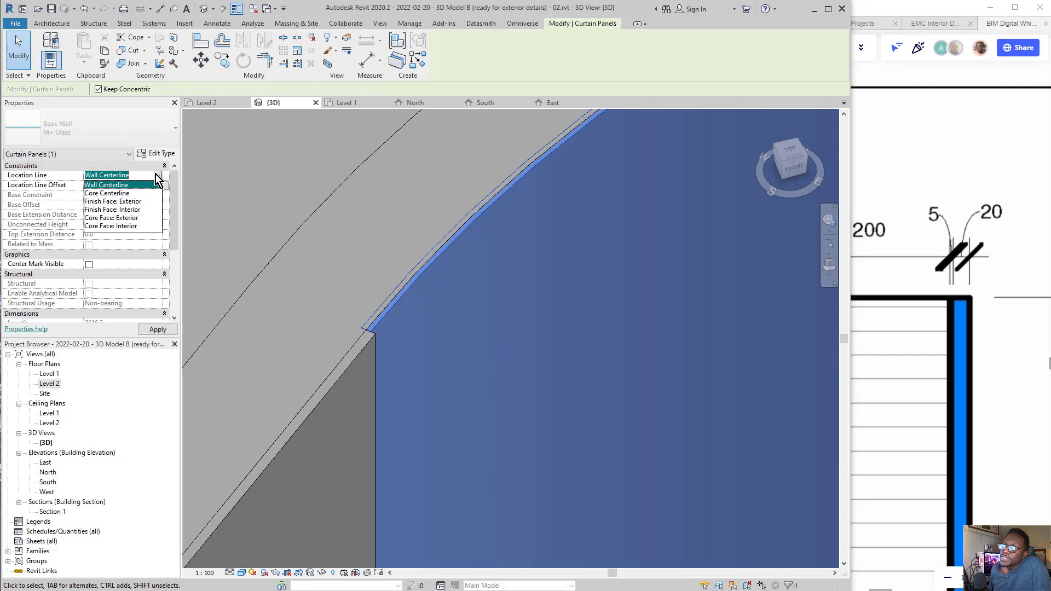
{"action": "left_click", "coordinate": [137, 210]}
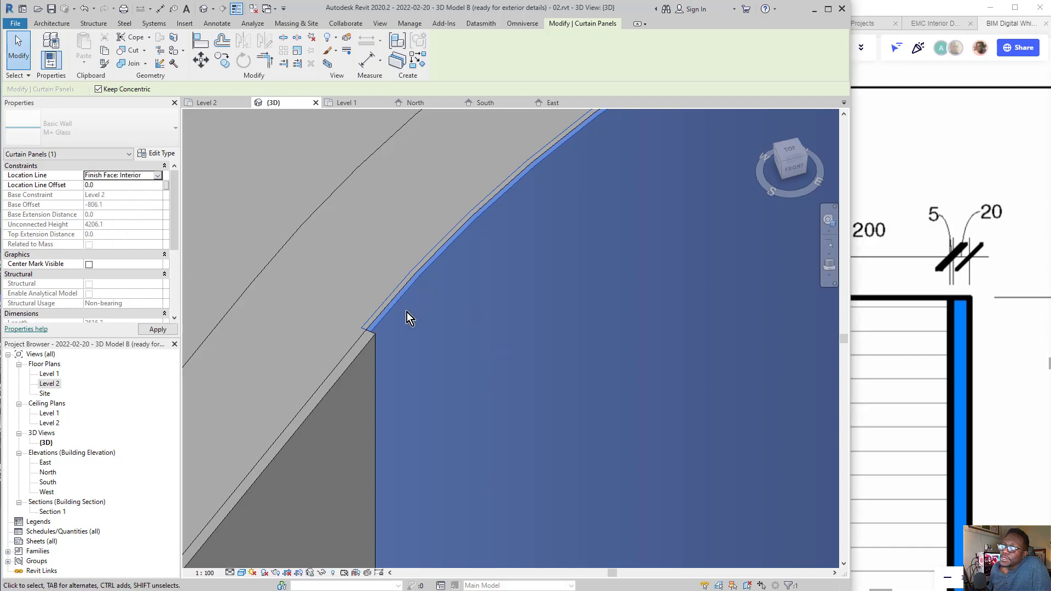
{"action": "key", "text": "Escape"}
Set the Location Line of the glass panel on the shorter straight section beyond the curve to Finish Face: Interior
{"action": "scroll", "coordinate": [351, 345], "scroll_direction": "down", "scroll_amount": 6}
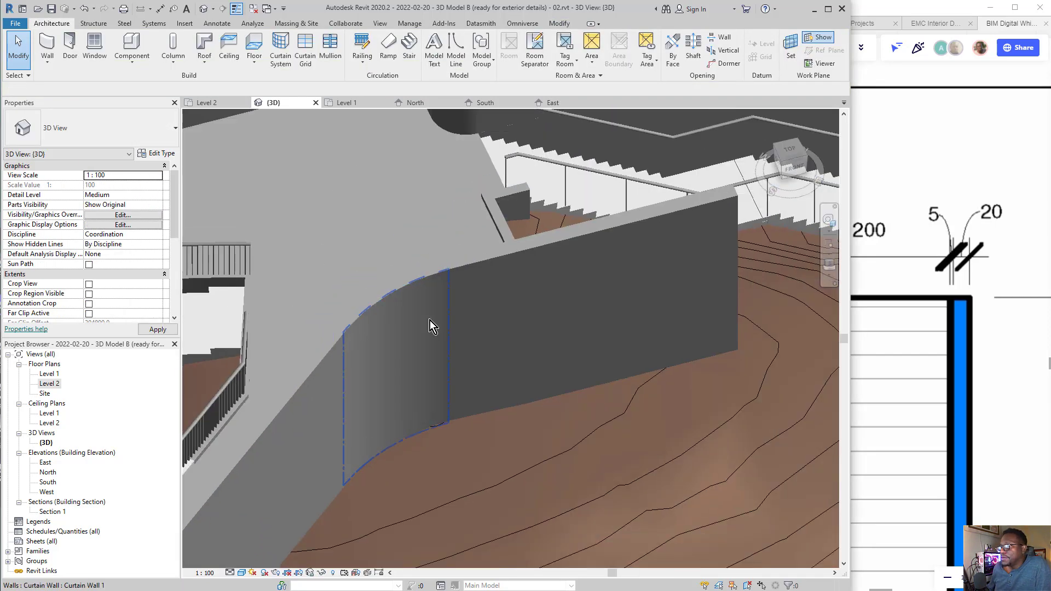
{"action": "scroll", "coordinate": [480, 279], "scroll_direction": "up", "scroll_amount": 8}
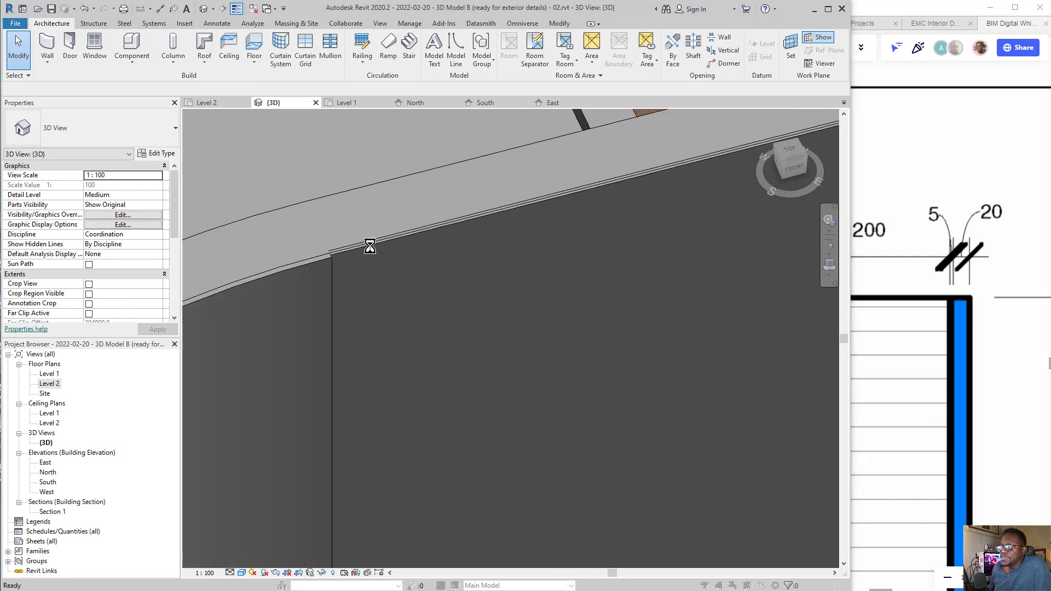
{"action": "key", "text": "Escape"}
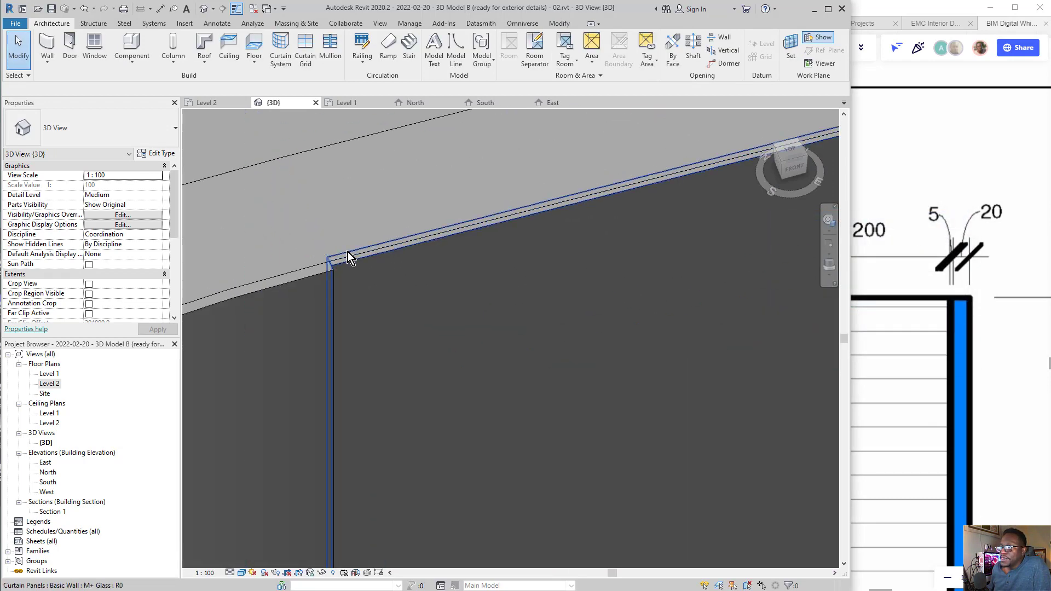
{"action": "left_click", "coordinate": [347, 252]}
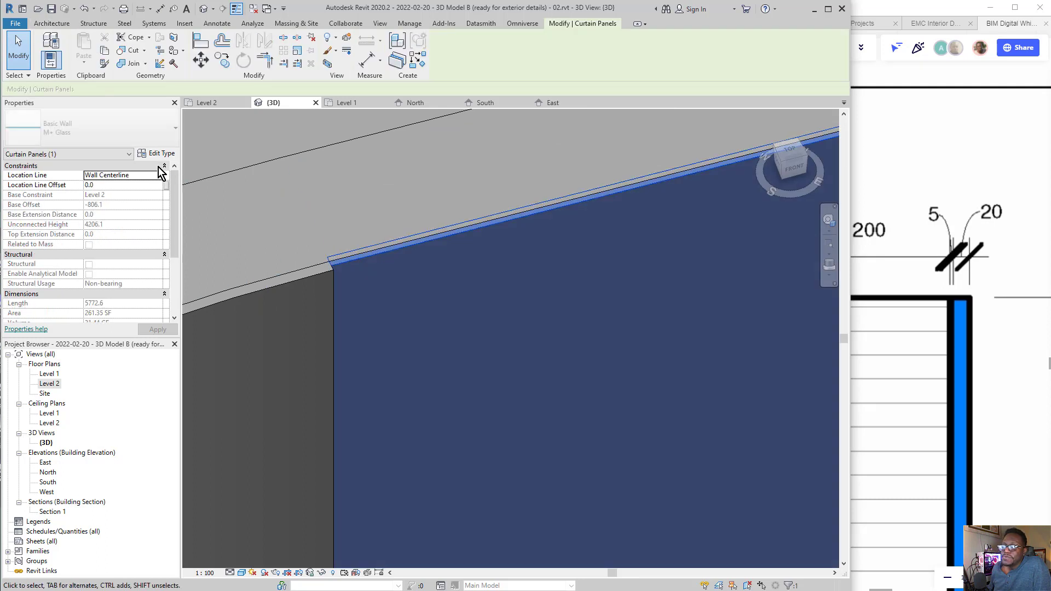
{"action": "left_click", "coordinate": [157, 175]}
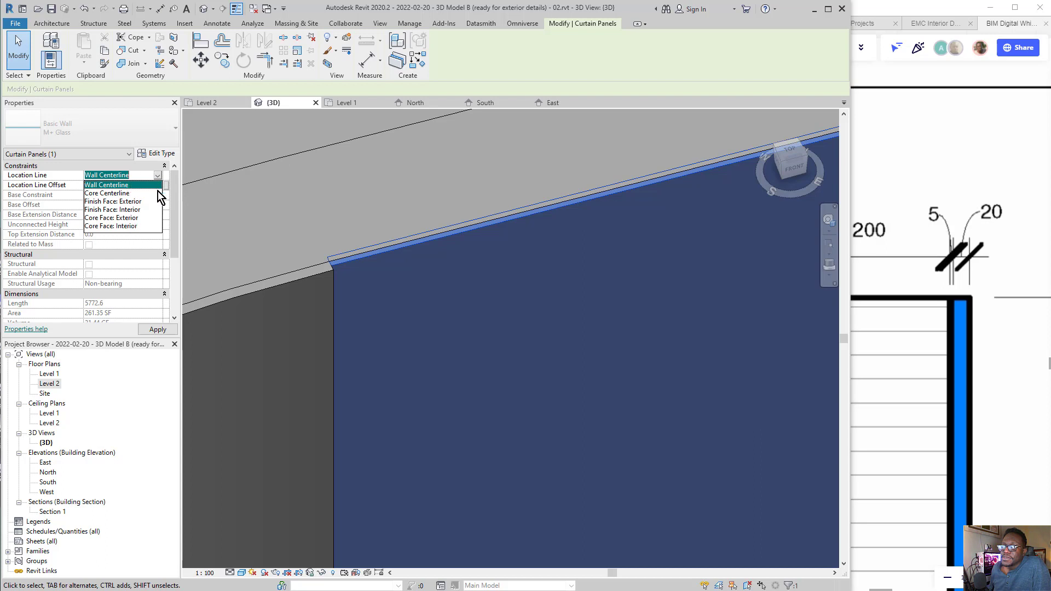
{"action": "left_click", "coordinate": [133, 210]}
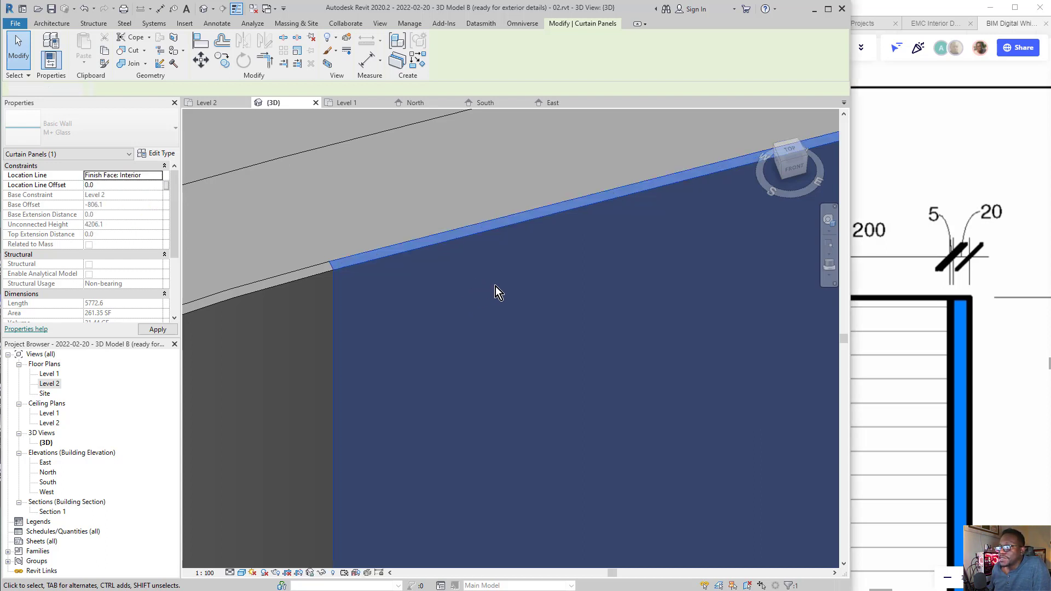
{"action": "key", "text": "Escape"}
Set the detail level of the 3D view to Fine
{"action": "scroll", "coordinate": [496, 253], "scroll_direction": "down", "scroll_amount": 6}
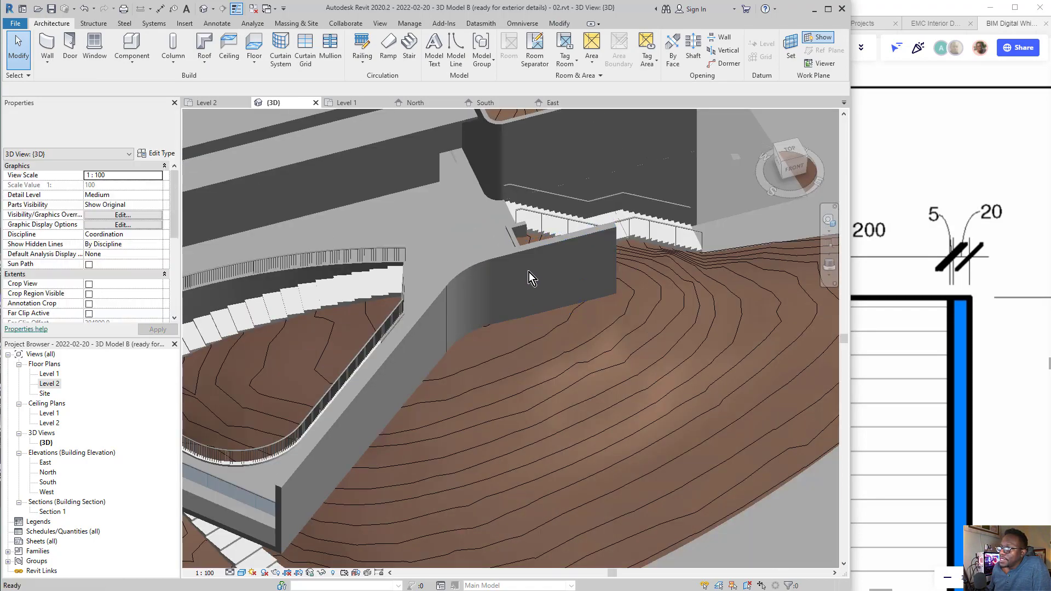
{"action": "middle_click_drag", "start_coordinate": [464, 365], "coordinate": [401, 464]}
{"action": "scroll", "coordinate": [403, 465], "scroll_direction": "up", "scroll_amount": 3}
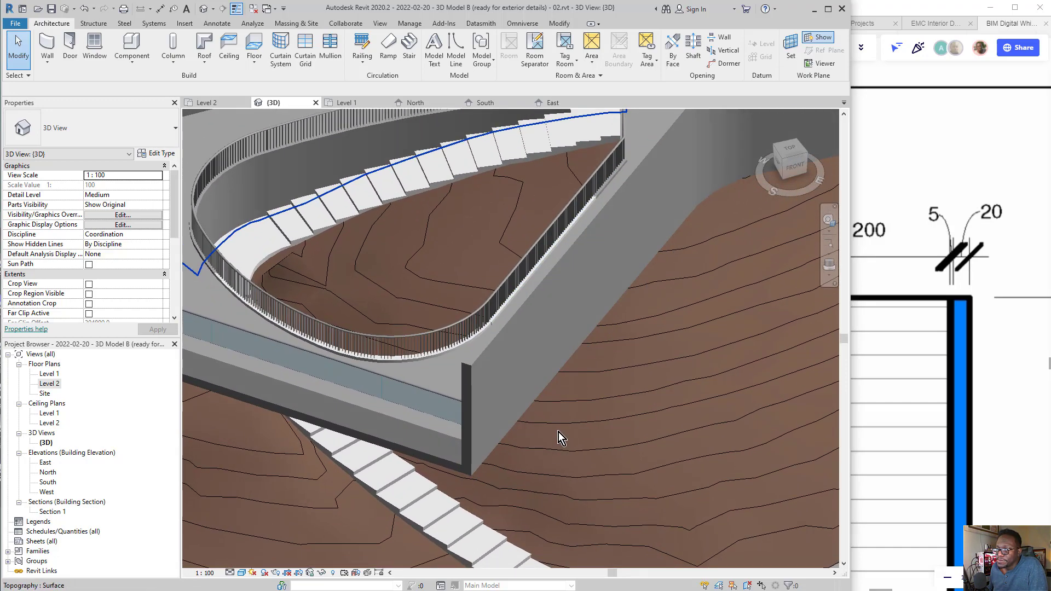
{"action": "middle_click_drag", "start_coordinate": [558, 432], "coordinate": [521, 357], "text": "shift"}
{"action": "left_click", "coordinate": [230, 572]}
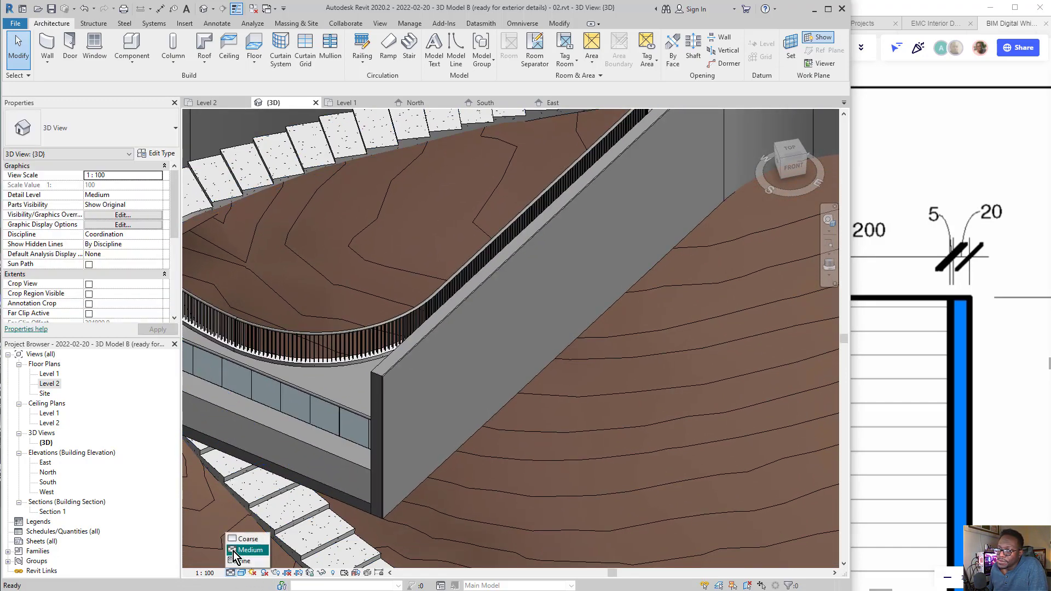
{"action": "left_click", "coordinate": [241, 561]}
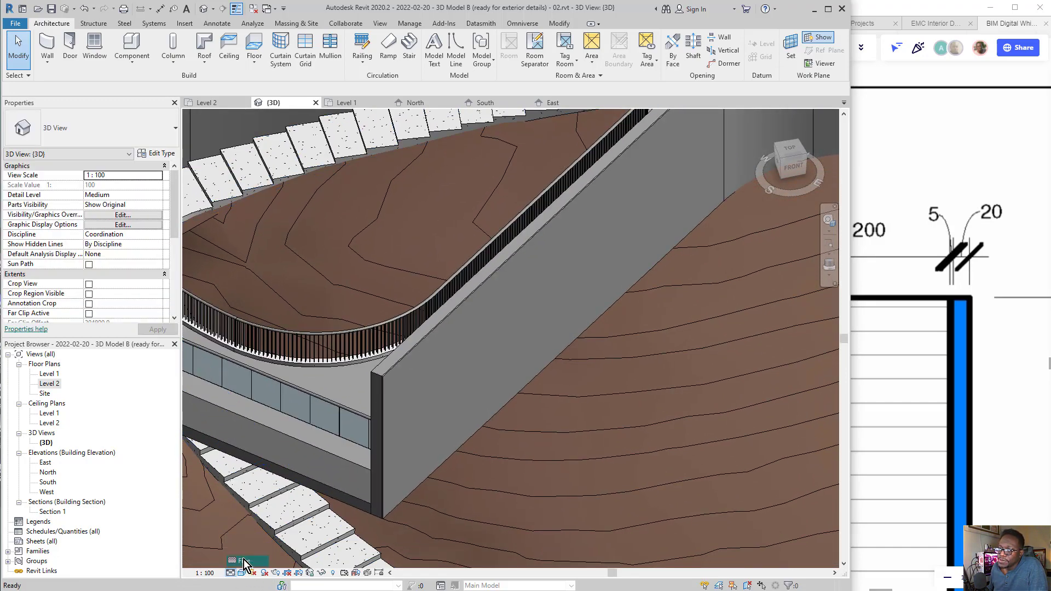
Change the material of the Structure layer in the M+ Glass wall type to Glass and accept the type changes
{"action": "left_click", "coordinate": [396, 371]}
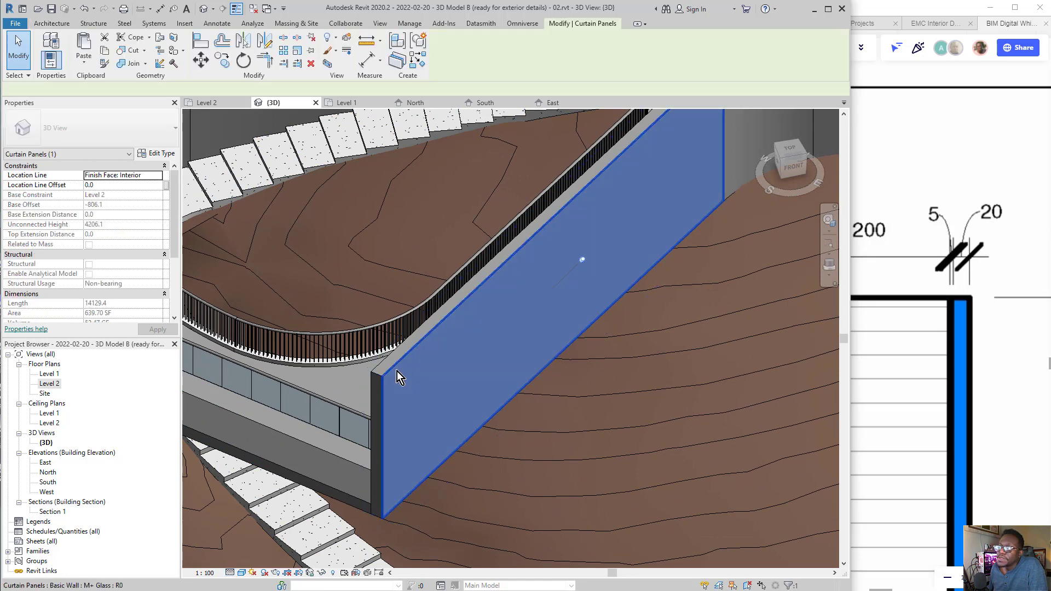
{"action": "left_click", "coordinate": [160, 154]}
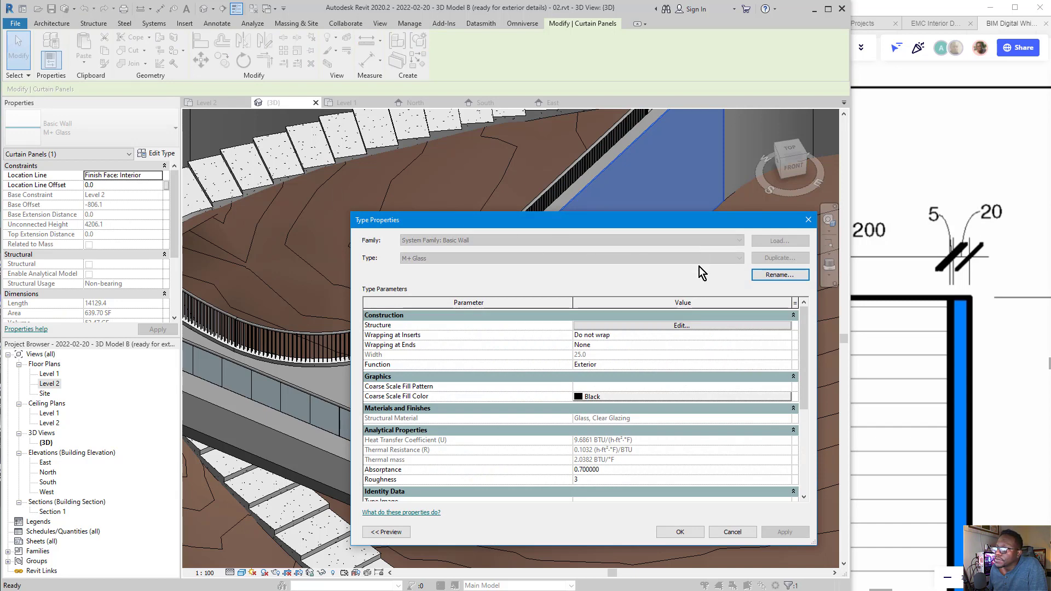
{"action": "left_click", "coordinate": [676, 320]}
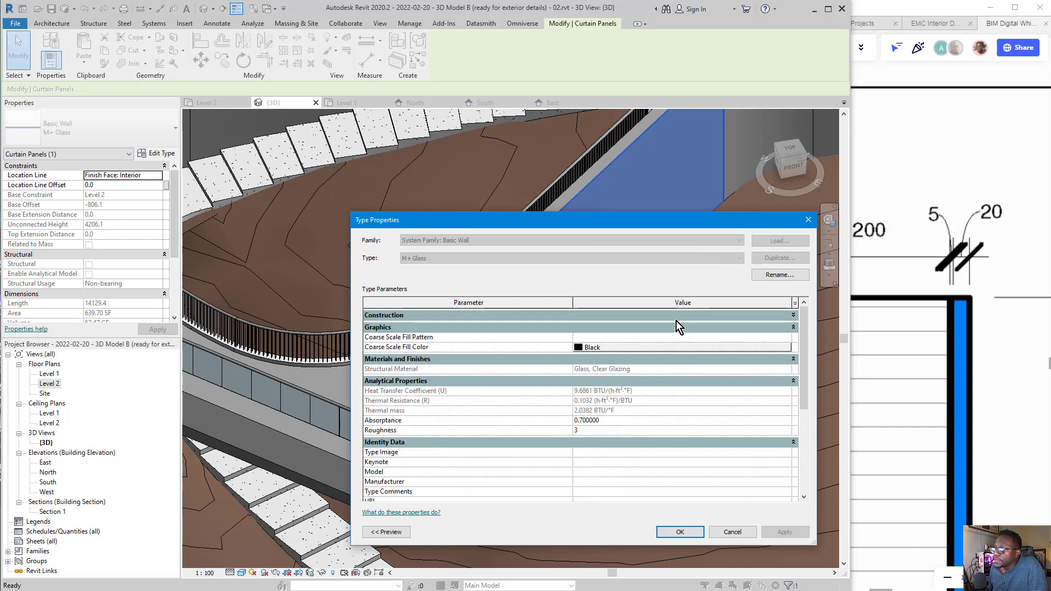
{"action": "left_click", "coordinate": [676, 320]}
{"action": "left_click", "coordinate": [679, 327]}
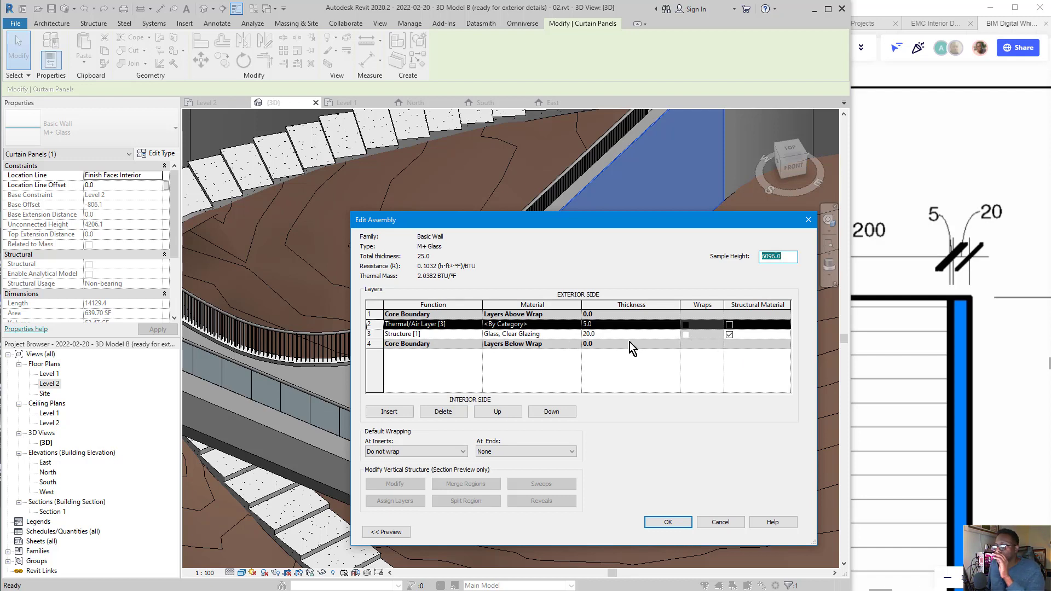
{"action": "left_click", "coordinate": [575, 335]}
{"action": "left_click", "coordinate": [576, 335]}
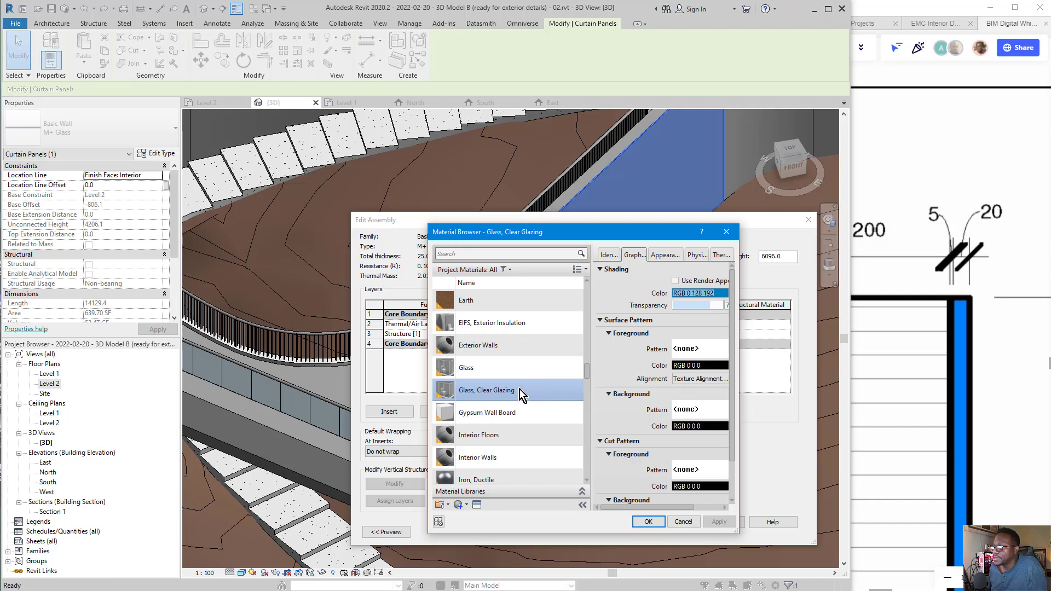
{"action": "left_click", "coordinate": [540, 364]}
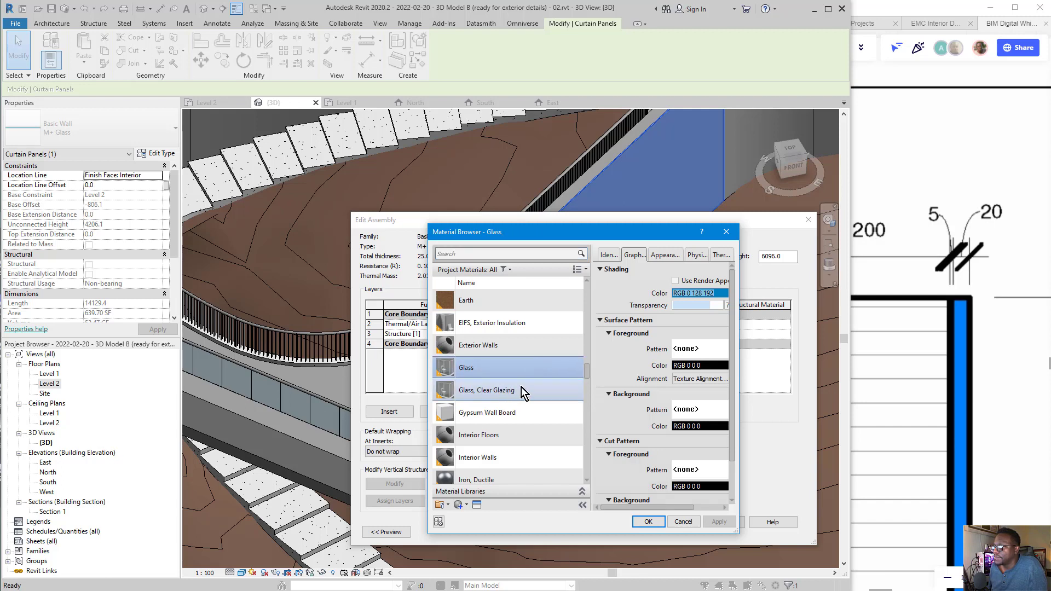
{"action": "left_click", "coordinate": [654, 523]}
{"action": "left_click", "coordinate": [674, 526]}
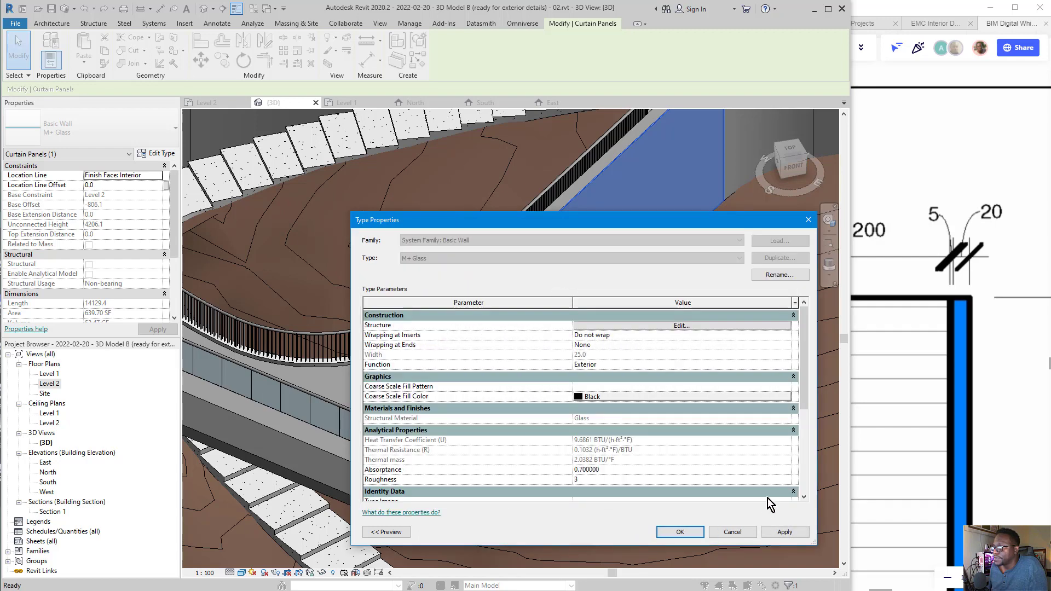
{"action": "left_click", "coordinate": [682, 531]}
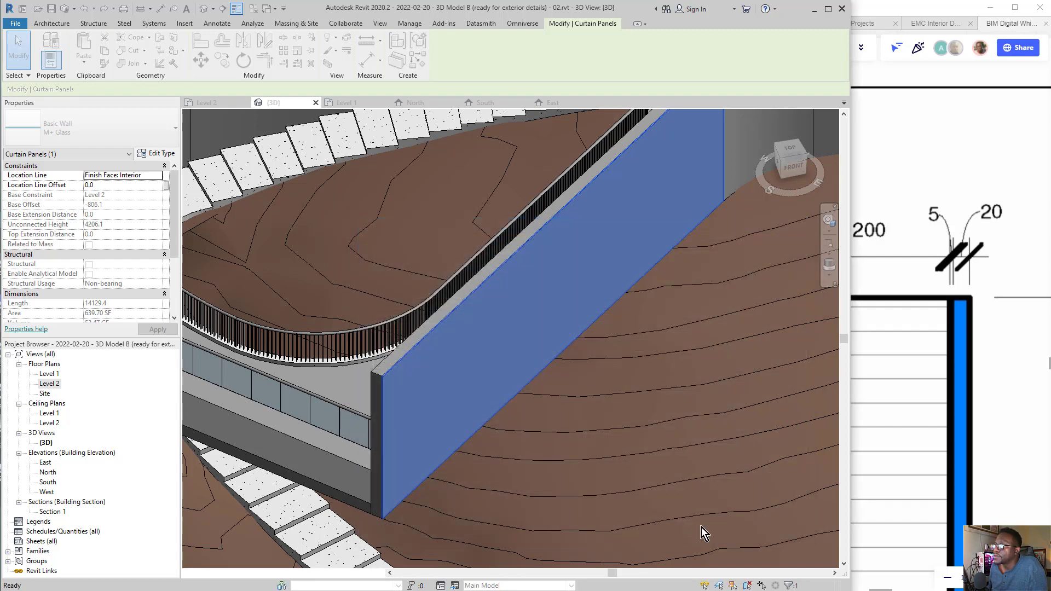
{"action": "key", "text": "Escape"}
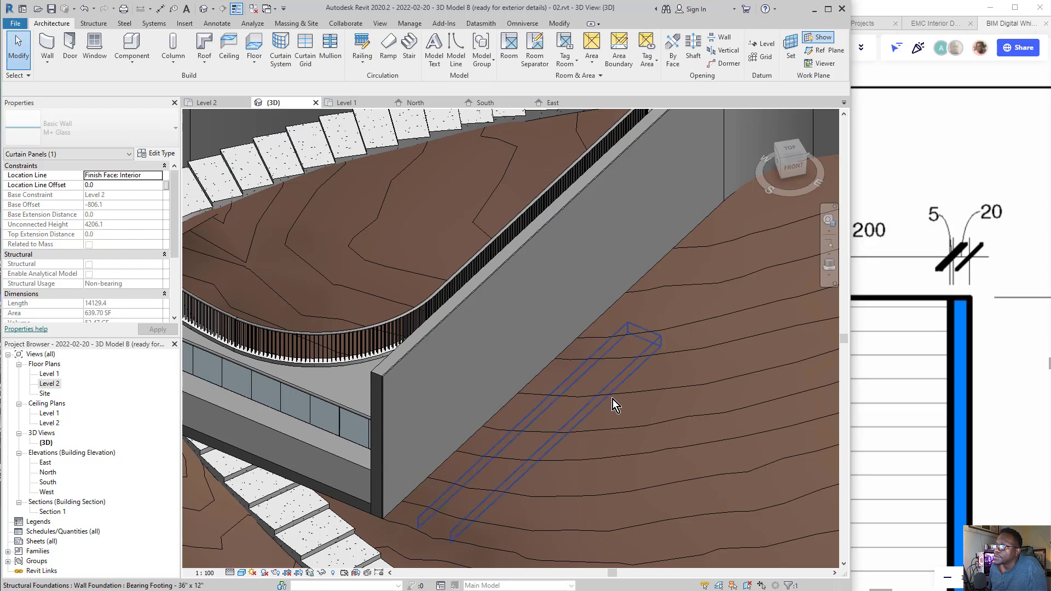
Switch the 3D view to the Hidden Line visual style at the free end of the clad wall
{"action": "scroll", "coordinate": [392, 374], "scroll_direction": "up", "scroll_amount": 4}
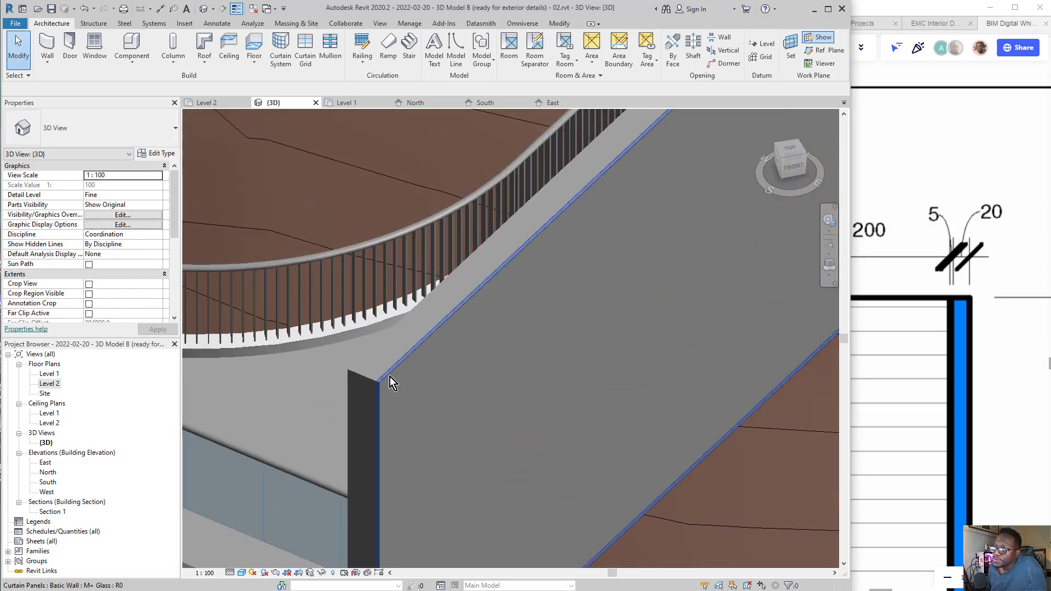
{"action": "left_click", "coordinate": [242, 573]}
{"action": "left_click", "coordinate": [260, 515]}
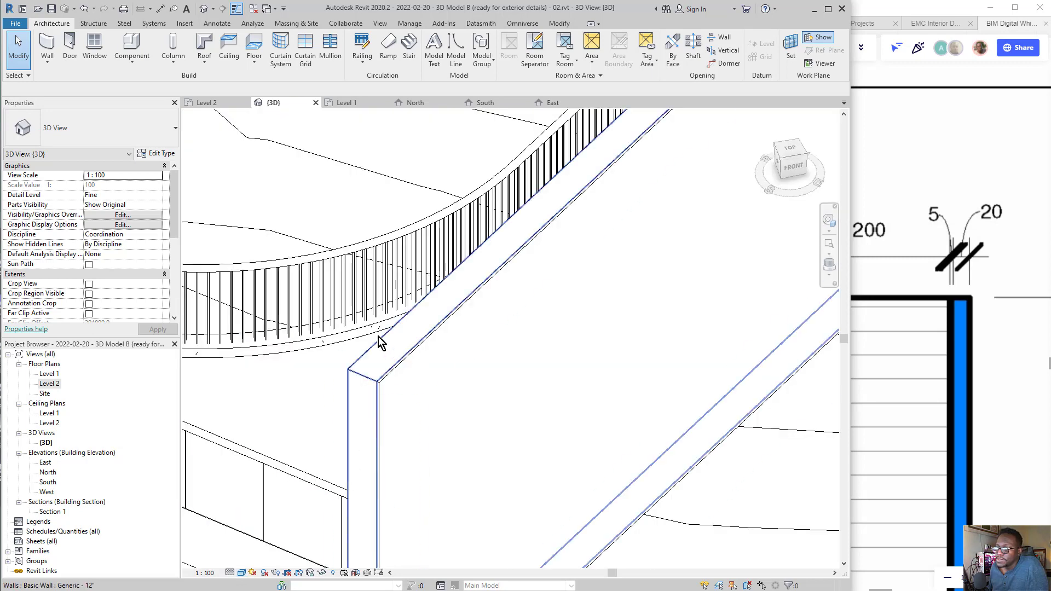
Examine the glass panel, its curtain wall and the Generic - 12" wall behind it at the wall's free end
{"action": "scroll", "coordinate": [382, 389], "scroll_direction": "up", "scroll_amount": 3}
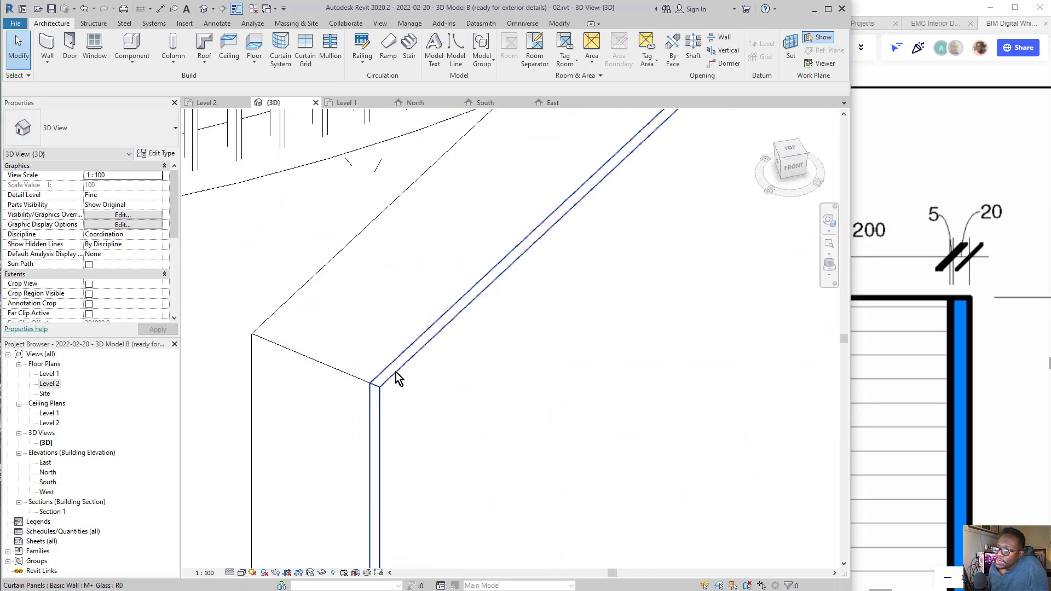
{"action": "left_click", "coordinate": [340, 376]}
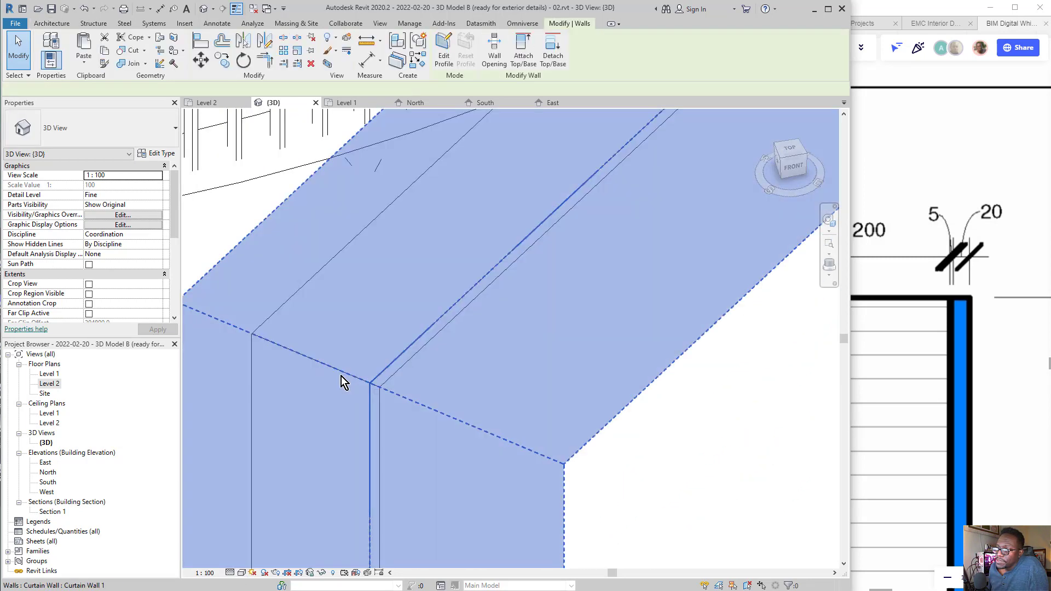
{"action": "key", "text": "Escape"}
{"action": "key", "text": "Tab"}
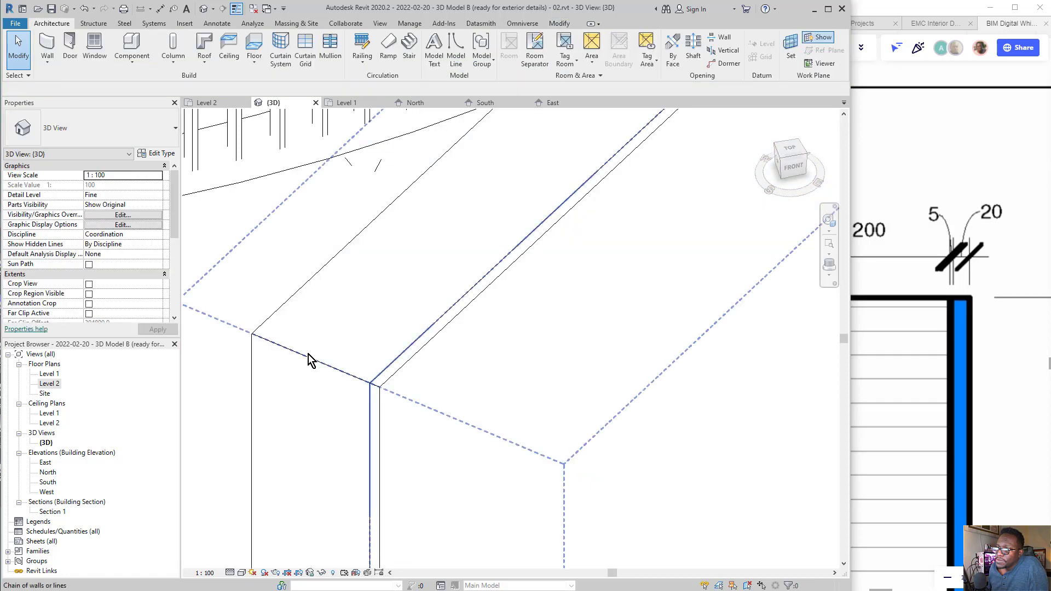
{"action": "left_click", "coordinate": [294, 297]}
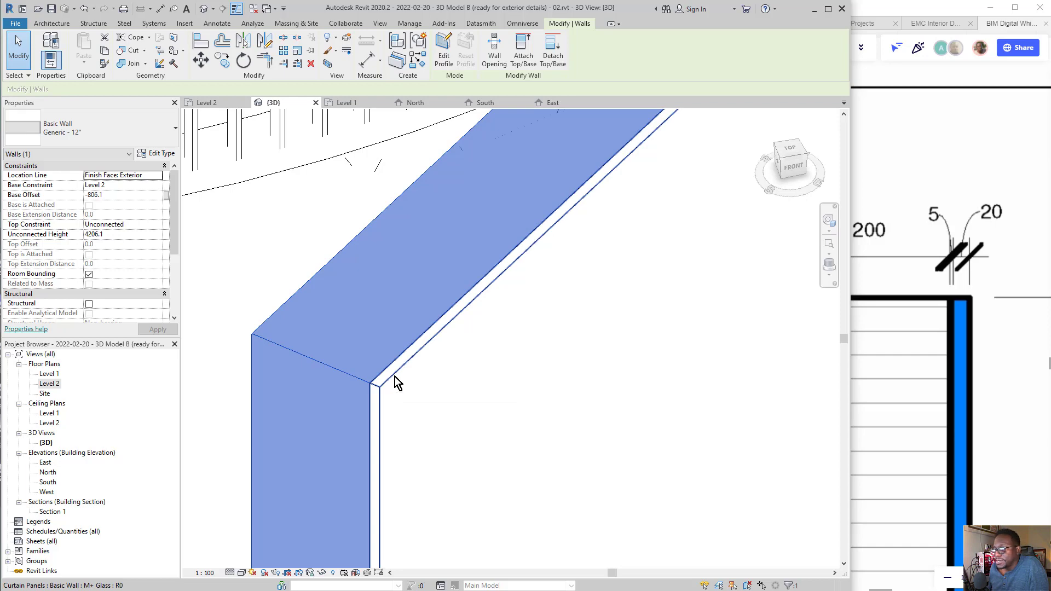
{"action": "key", "text": "Escape"}
{"action": "scroll", "coordinate": [395, 376], "scroll_direction": "down", "scroll_amount": 6}
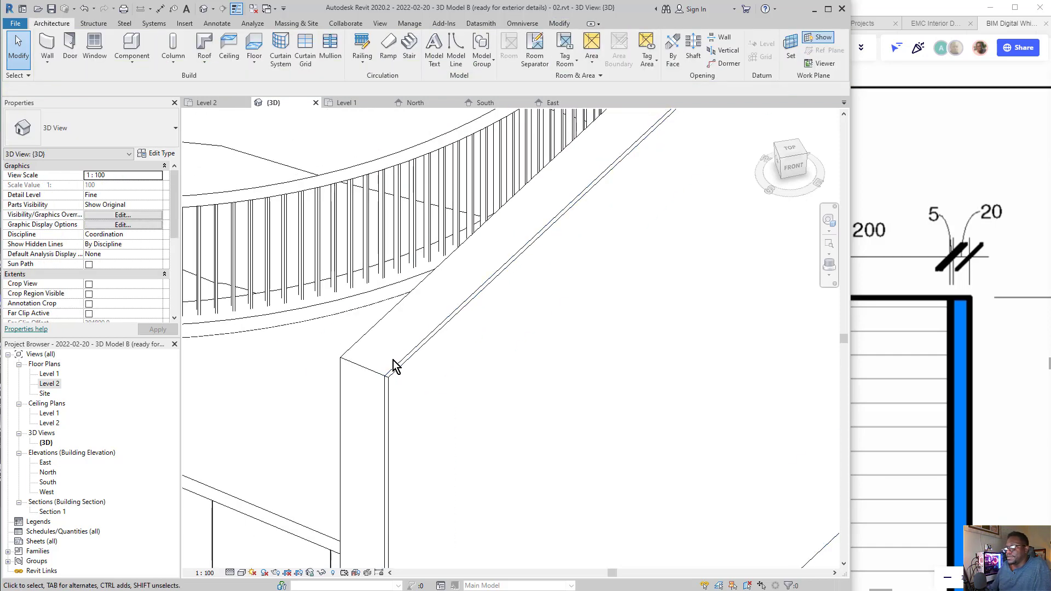
{"action": "middle_click_drag", "start_coordinate": [396, 376], "coordinate": [364, 448]}
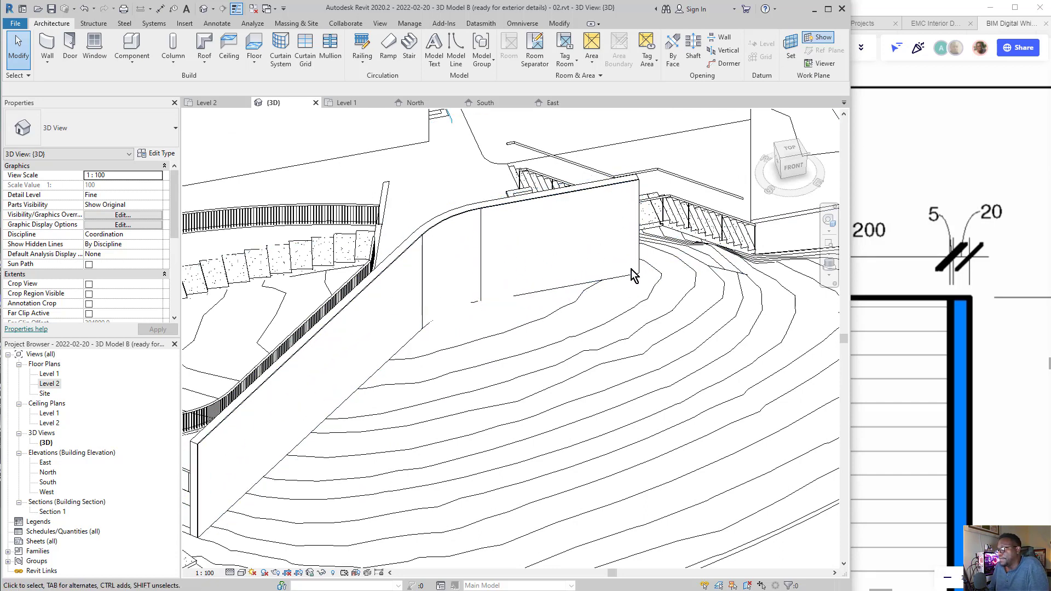
{"action": "middle_click_drag", "start_coordinate": [290, 385], "coordinate": [417, 329]}
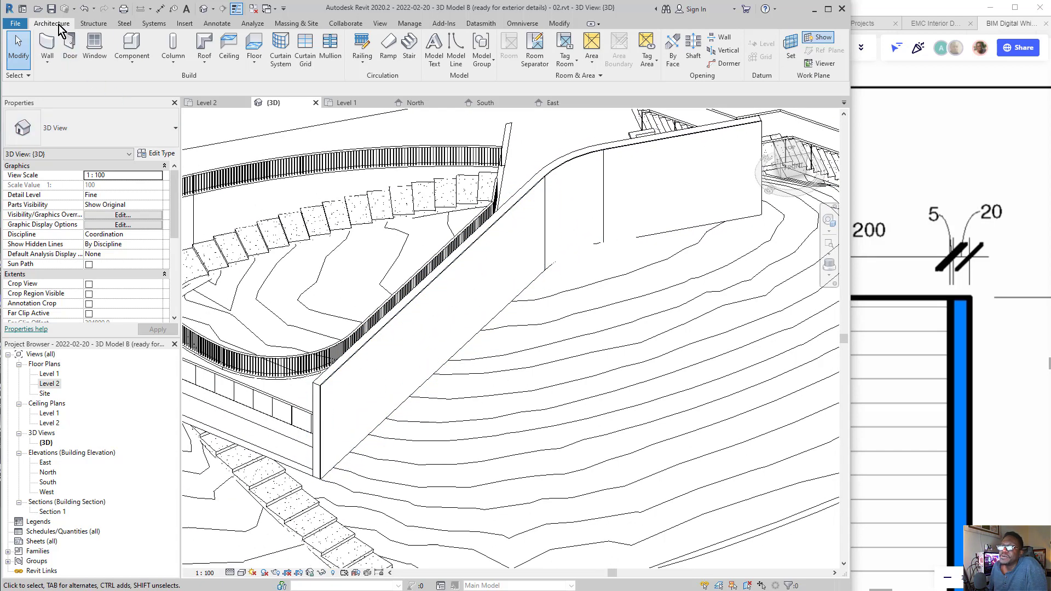
{"action": "mouse_move", "coordinate": [257, 417]}
{"action": "left_mouse_down"}
{"action": "mouse_move", "coordinate": [311, 138]}
{"action": "mouse_move", "coordinate": [304, 78]}
{"action": "left_mouse_up"}
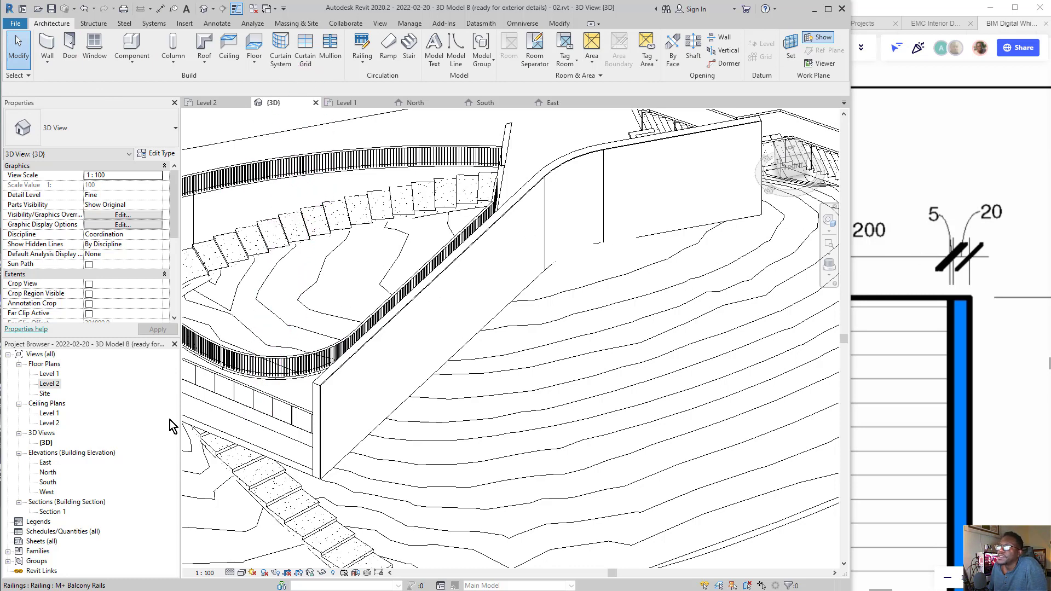
{"action": "left_click_drag", "start_coordinate": [159, 448], "coordinate": [304, 65]}
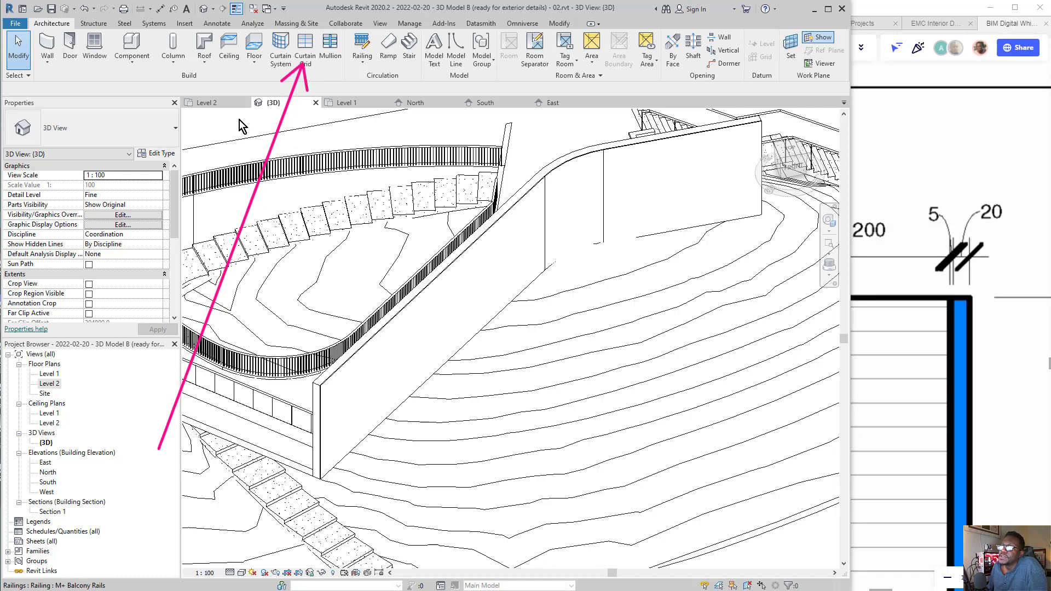
{"action": "left_click", "coordinate": [313, 51]}
{"action": "scroll", "coordinate": [367, 361], "scroll_direction": "up", "scroll_amount": 2}
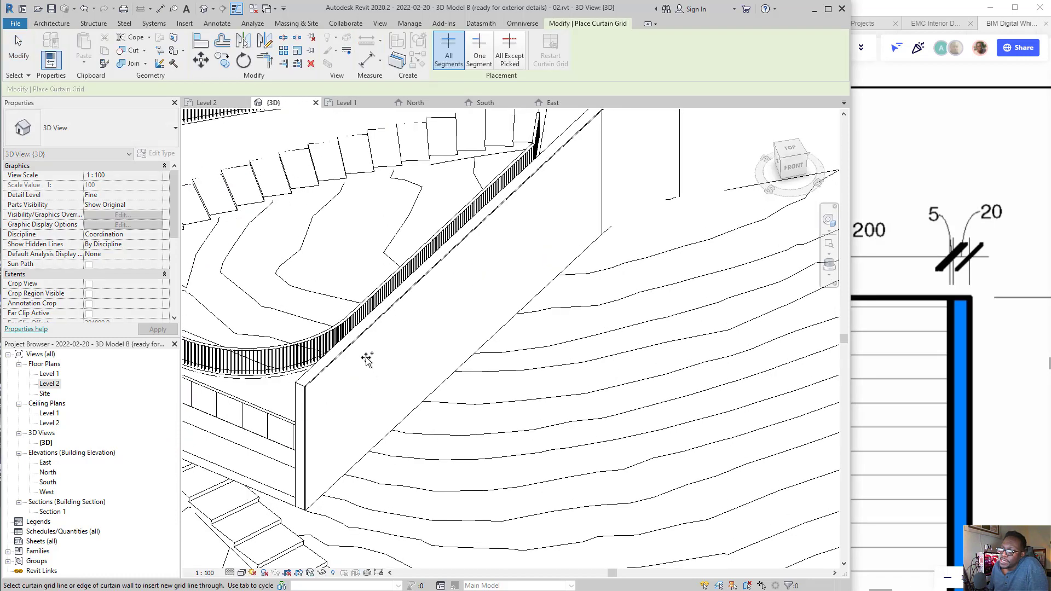
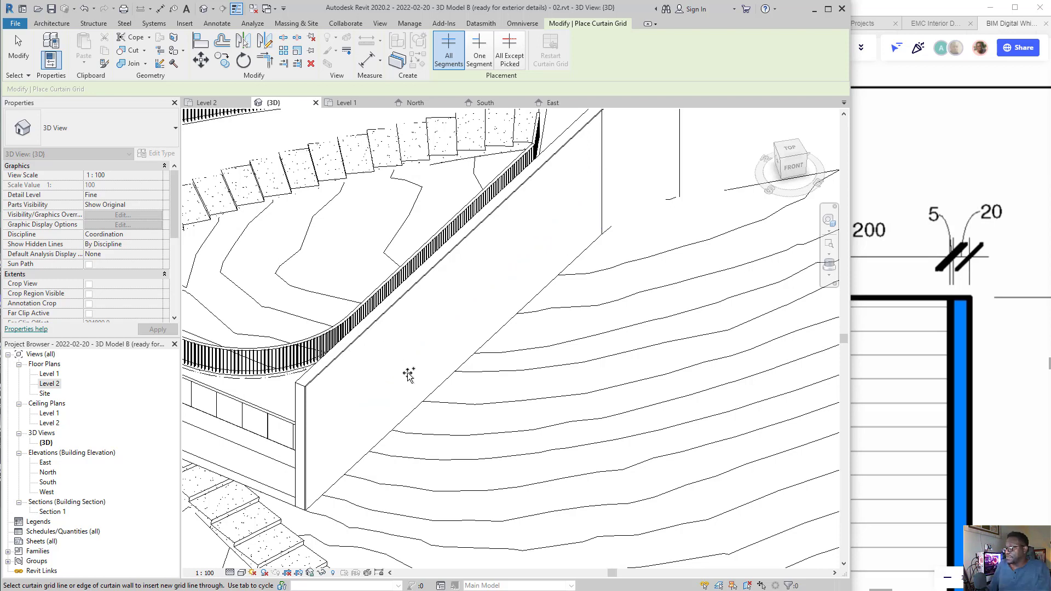
{"action": "key", "text": "Escape"}
Place five vertical curtain grid lines about 2 m apart along the long straight curtain wall, starting about 1800 mm from its free end
{"action": "middle_click_drag", "start_coordinate": [526, 258], "coordinate": [514, 214], "text": "shift"}
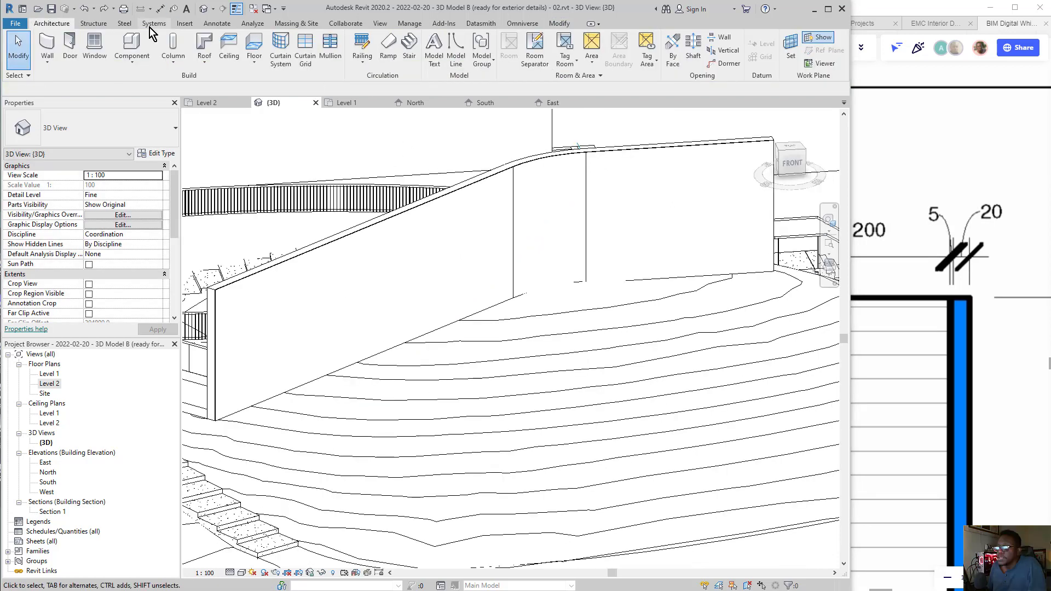
{"action": "left_click", "coordinate": [307, 47]}
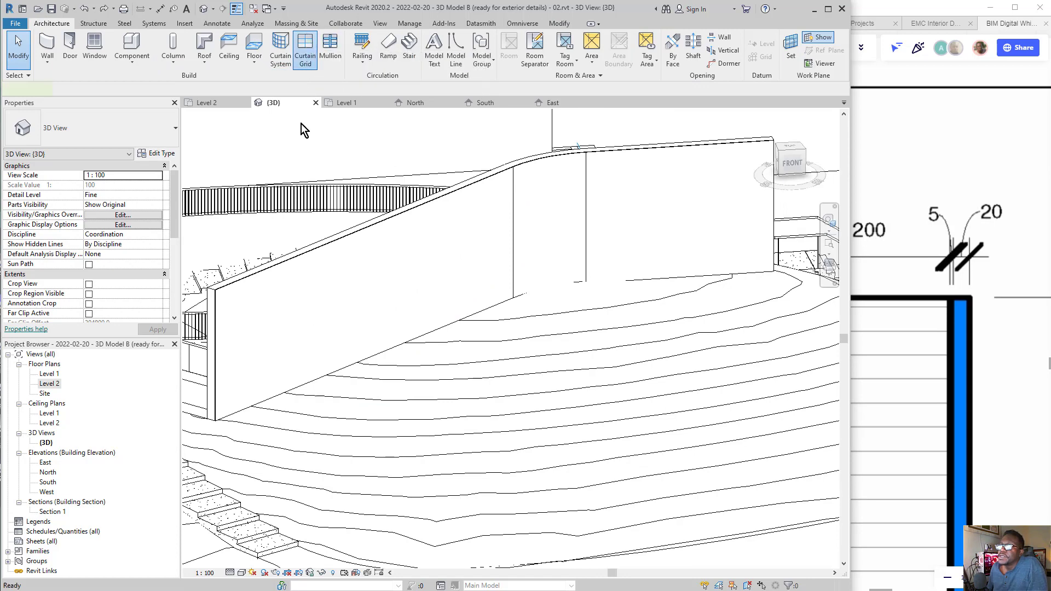
{"action": "left_click", "coordinate": [253, 274]}
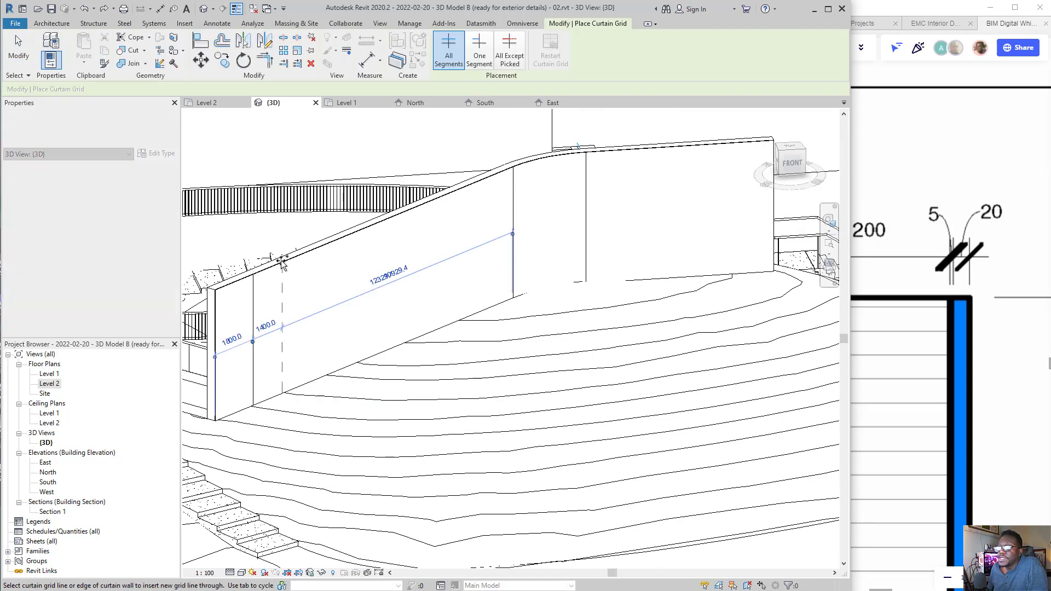
{"action": "left_click", "coordinate": [299, 257]}
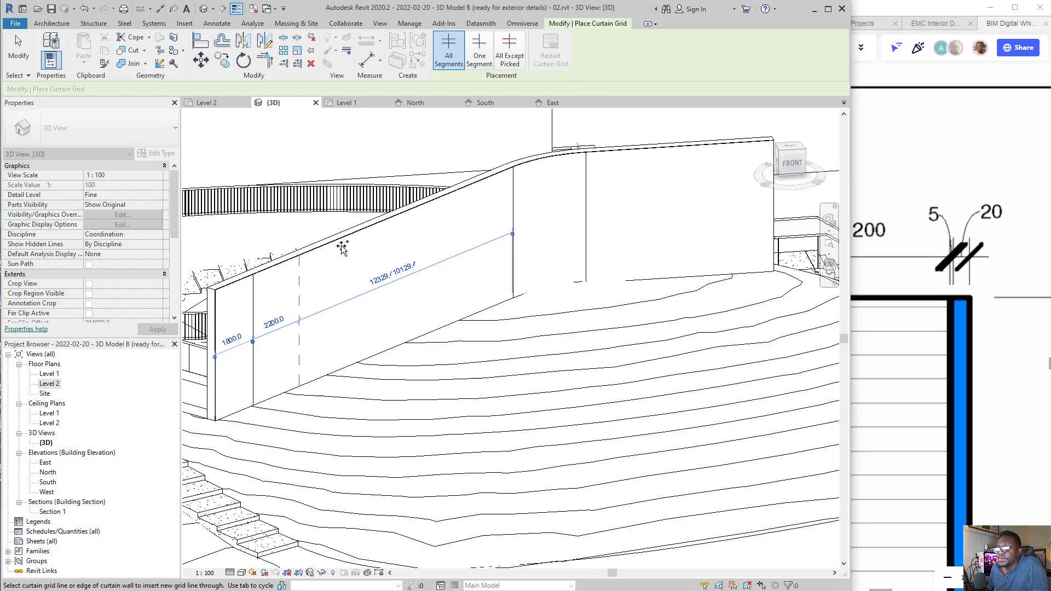
{"action": "left_click", "coordinate": [345, 237]}
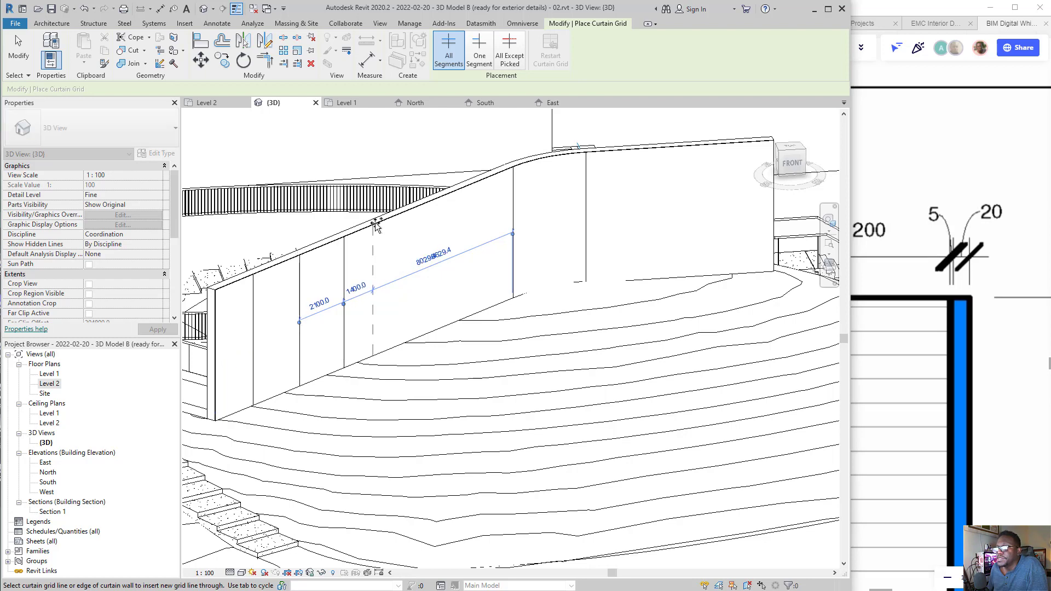
{"action": "left_click", "coordinate": [384, 220]}
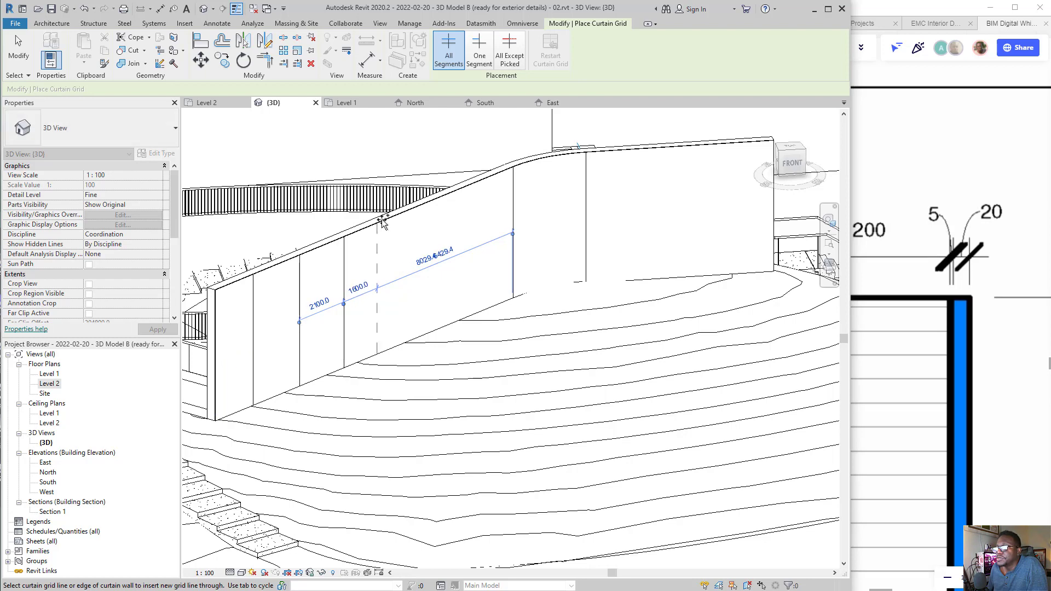
{"action": "left_click", "coordinate": [427, 206]}
Add three horizontal curtain grid lines across the full length of the long straight curtain wall
{"action": "left_click", "coordinate": [219, 327]}
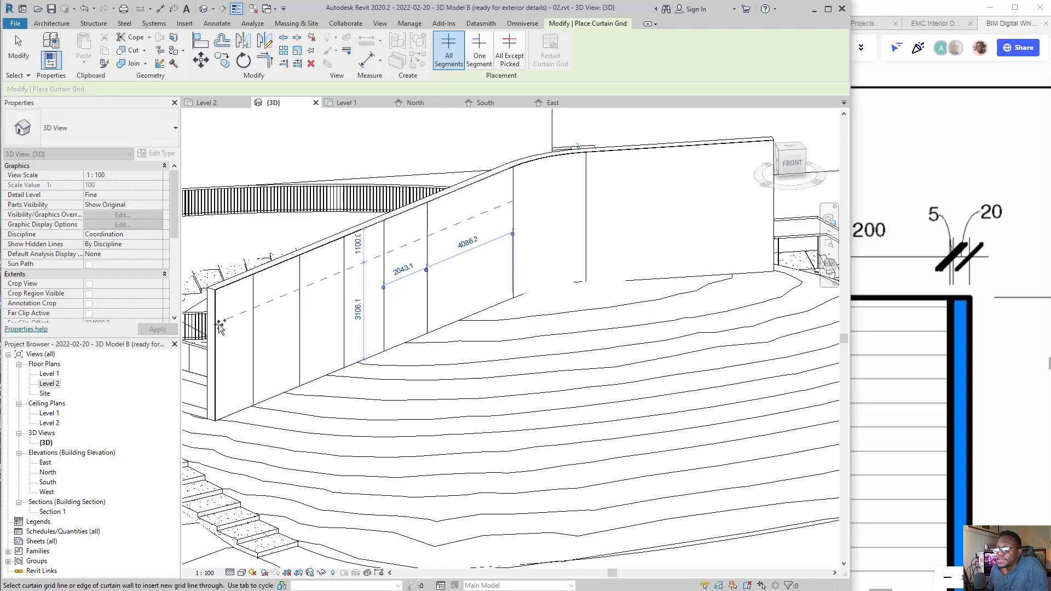
{"action": "left_click", "coordinate": [218, 357]}
{"action": "left_click", "coordinate": [218, 393]}
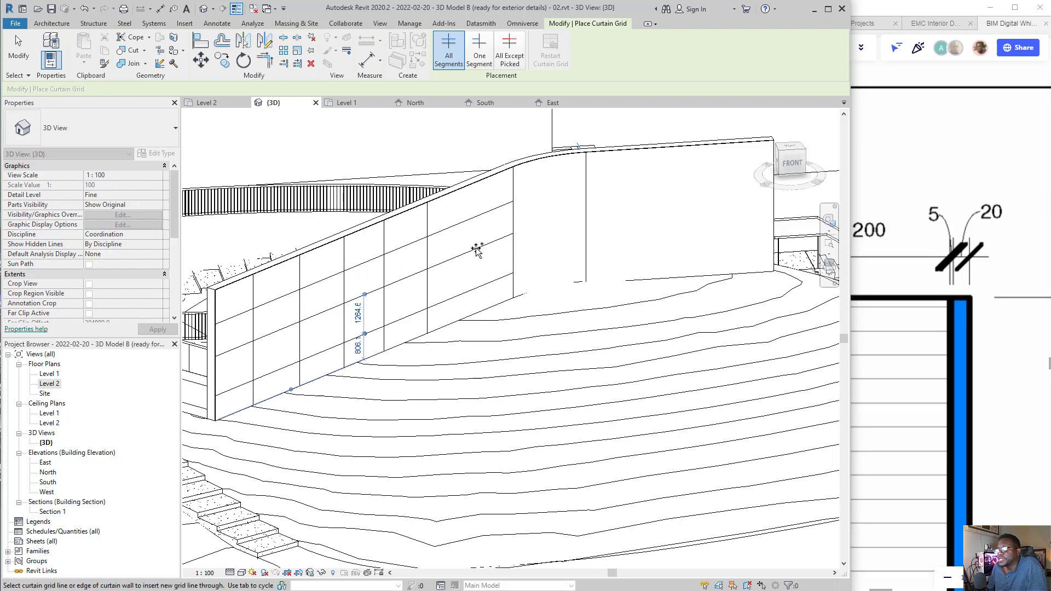
{"action": "key", "text": "Escape"}
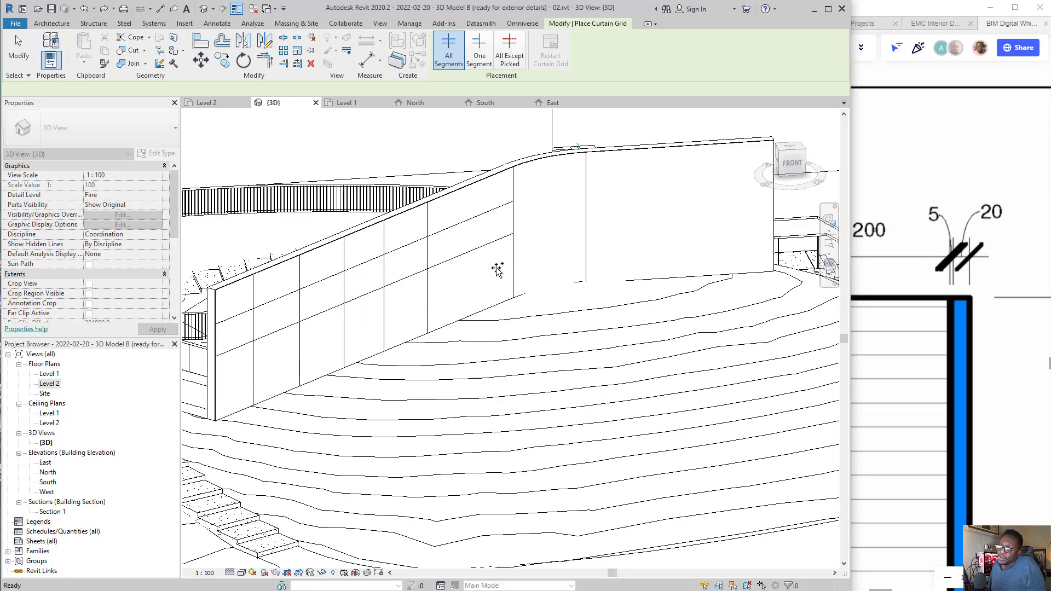
Undo all the vertical and horizontal grid lines placed on the long straight curtain wall and leave the Curtain Grid command
{"action": "key", "text": "ctrl+z"}
{"action": "key", "text": "ctrl+z"}
{"action": "key", "text": "ctrl+z"}
{"action": "key", "text": "ctrl+z"}
{"action": "key", "text": "ctrl+z"}
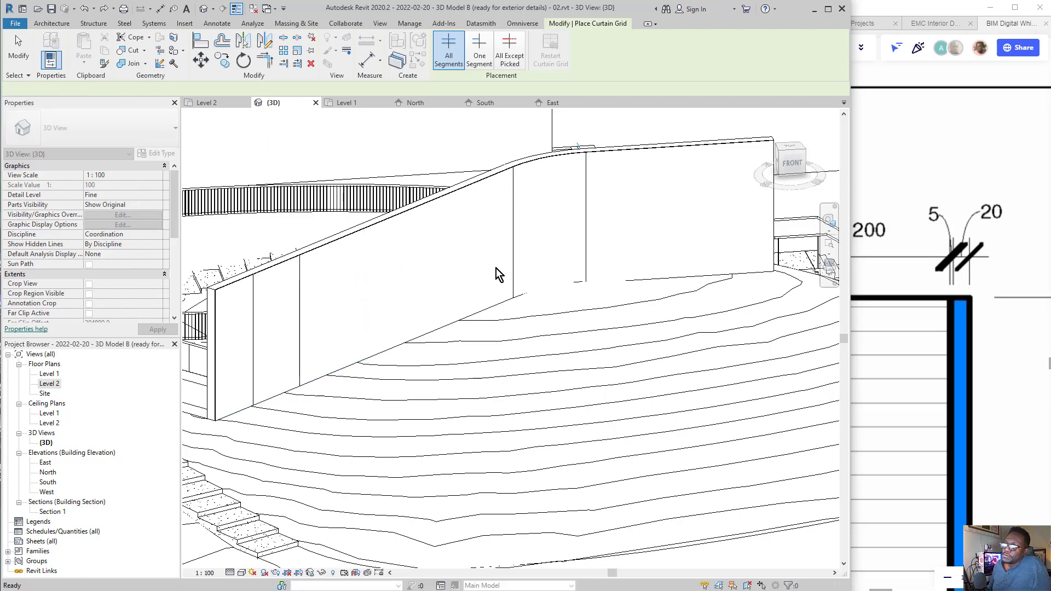
{"action": "key", "text": "ctrl+z"}
{"action": "key", "text": "ctrl+z"}
{"action": "key", "text": "Escape"}
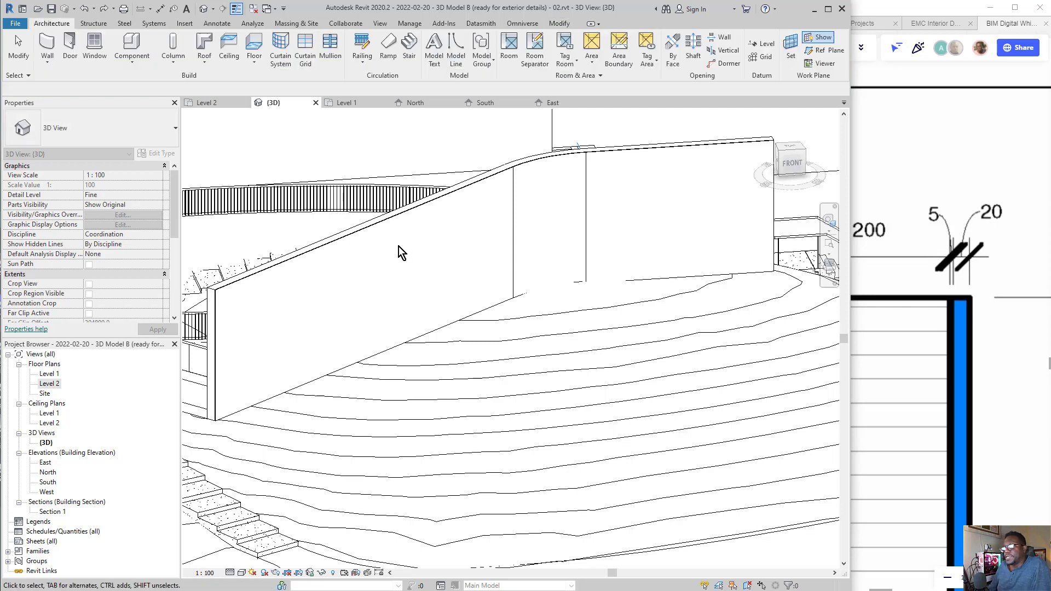
Duplicate the long straight wall's Curtain Wall 1 type as "m+ Panels" and apply the new type to it
{"action": "left_click", "coordinate": [350, 235]}
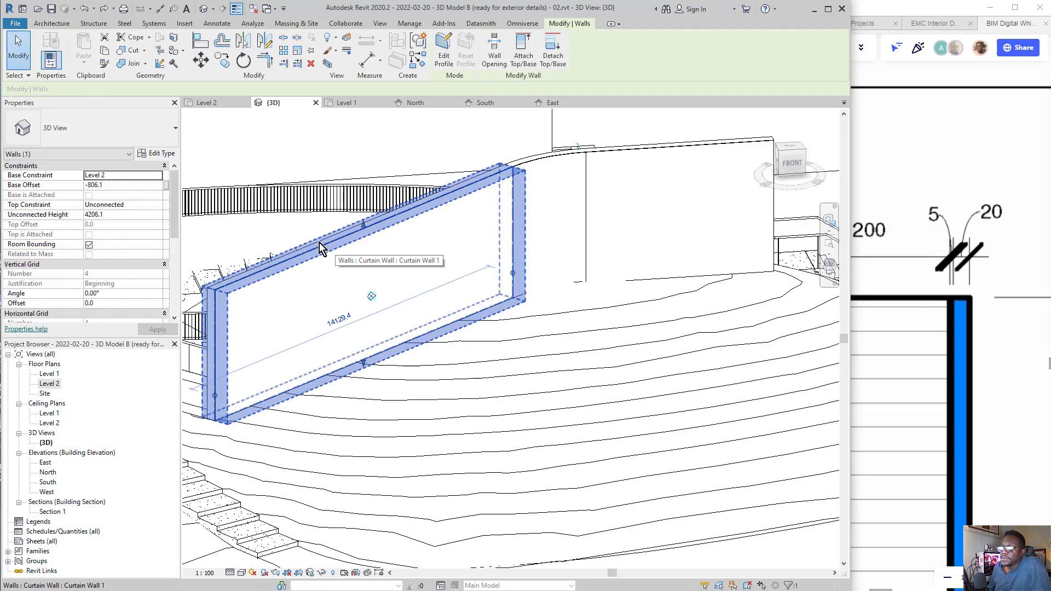
{"action": "left_click", "coordinate": [162, 154]}
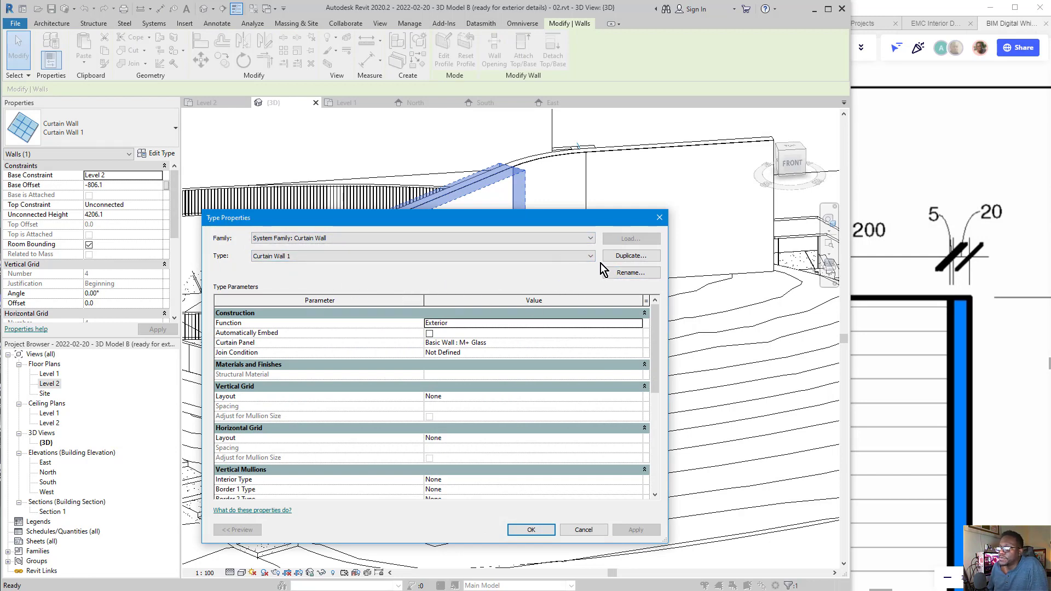
{"action": "left_click", "coordinate": [635, 255]}
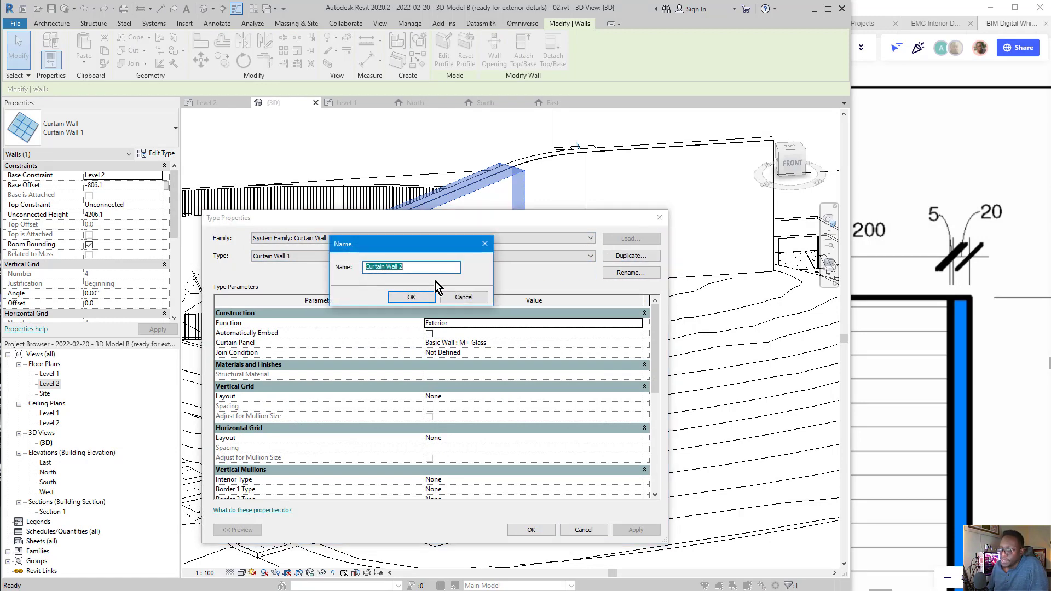
{"action": "type", "text": "m+"}
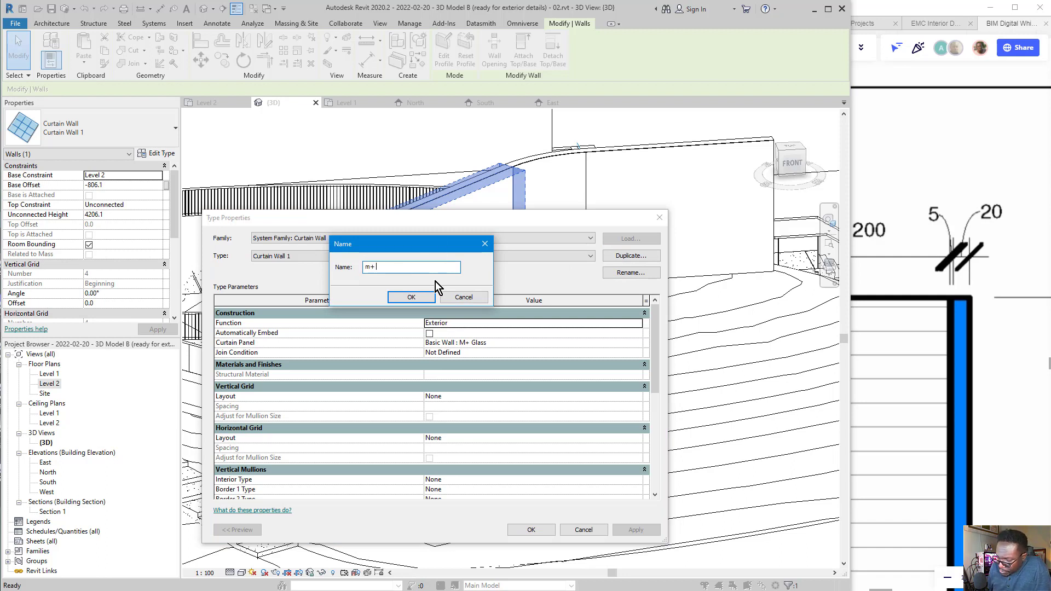
{"action": "type", "text": " p"}
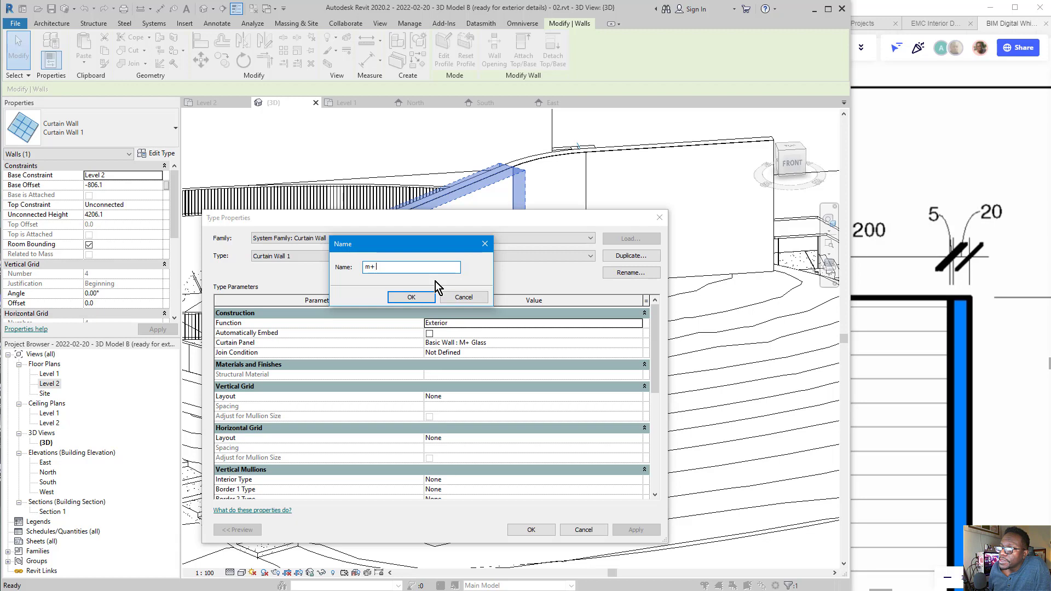
{"action": "type", "text": "Panels"}
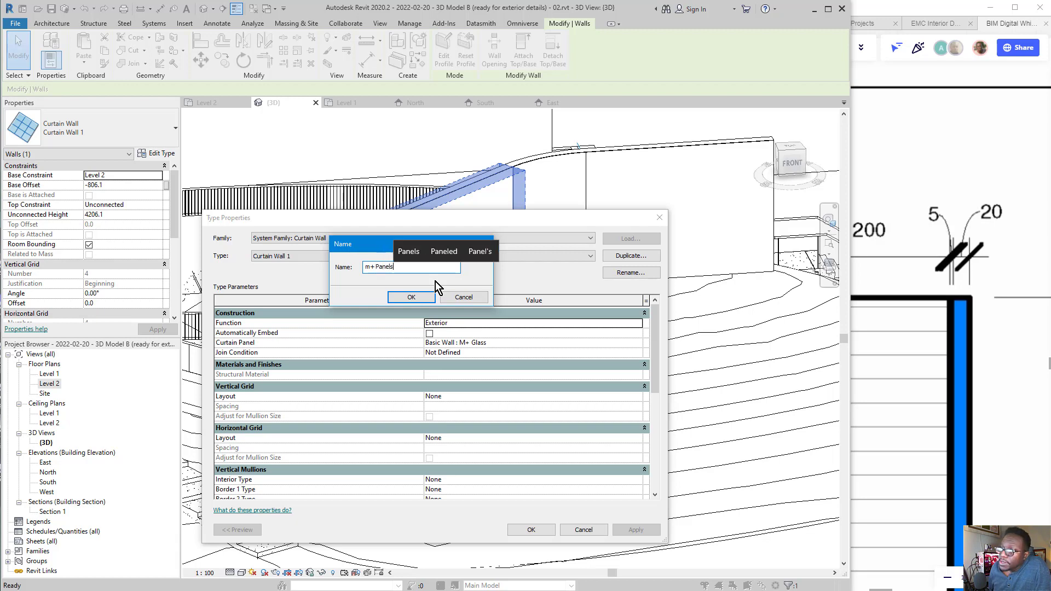
{"action": "left_click", "coordinate": [411, 297]}
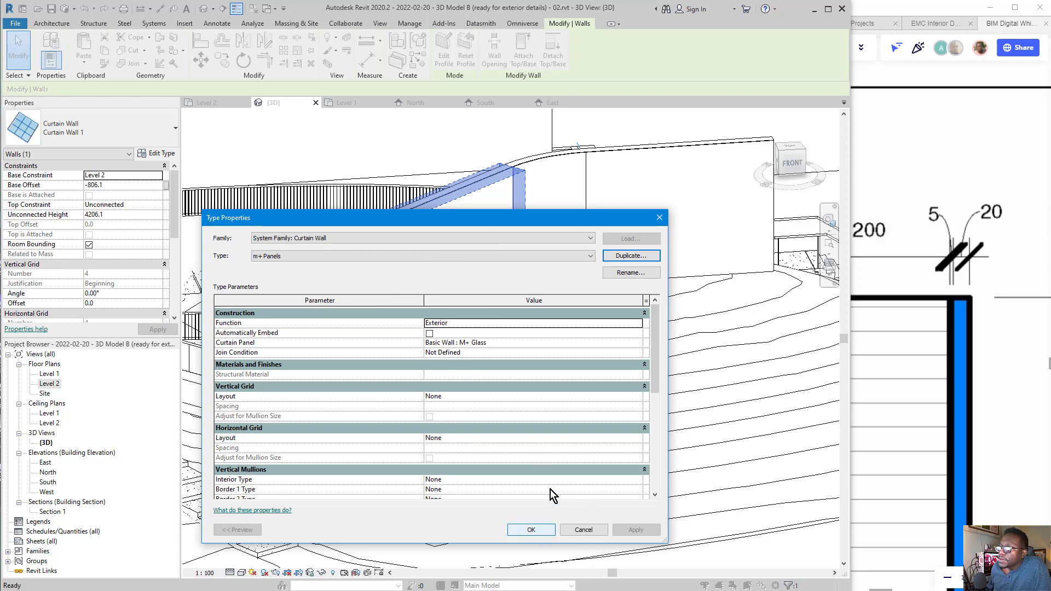
{"action": "left_click", "coordinate": [531, 530]}
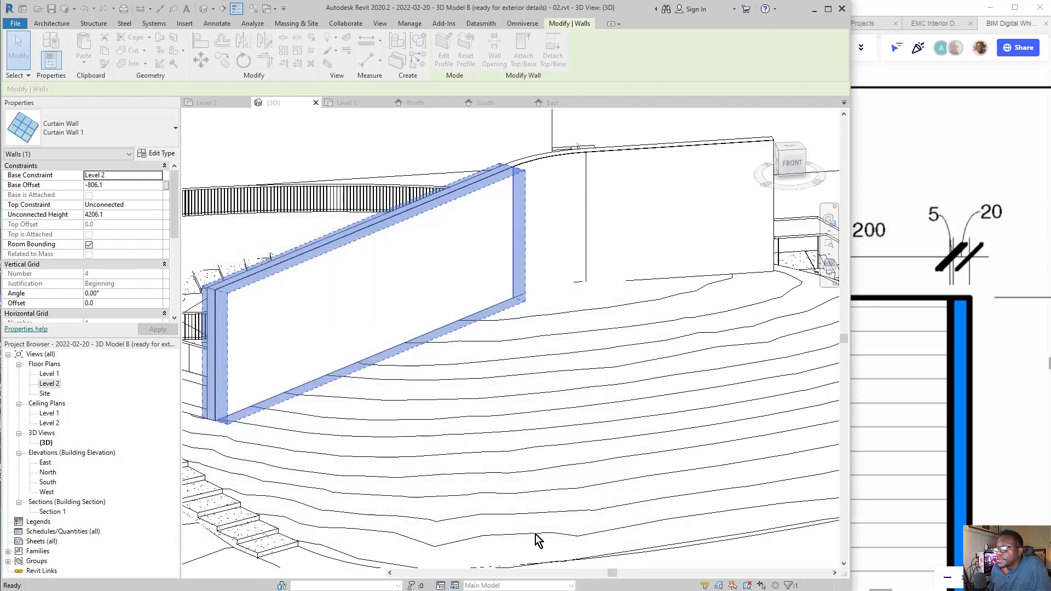
{"action": "key", "text": "Escape"}
Change the curved curtain wall and the short straight one beyond it to the m+ Panels type
{"action": "left_click", "coordinate": [540, 163]}
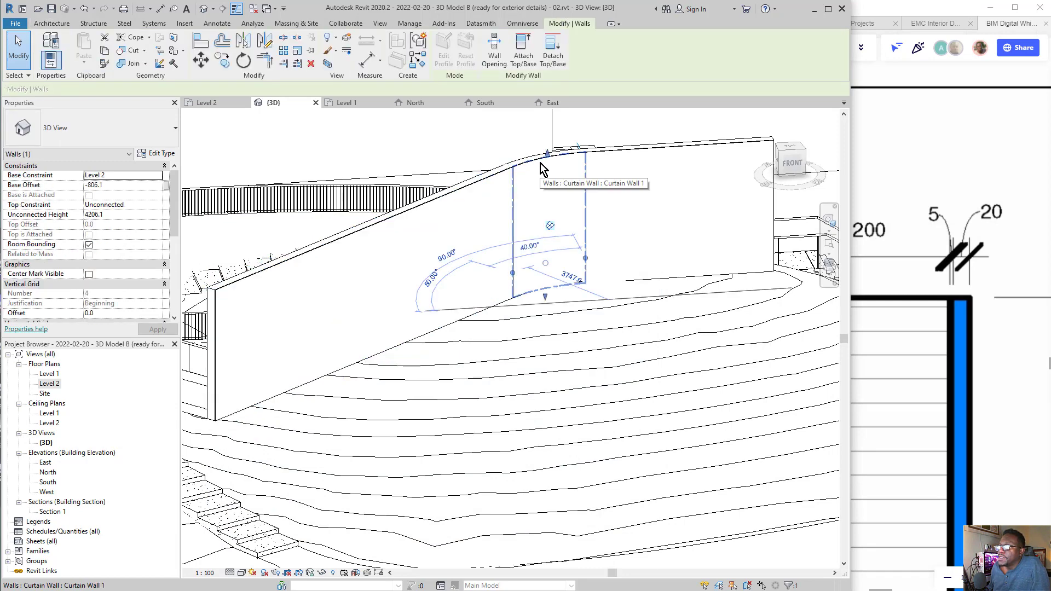
{"action": "left_click", "coordinate": [106, 134]}
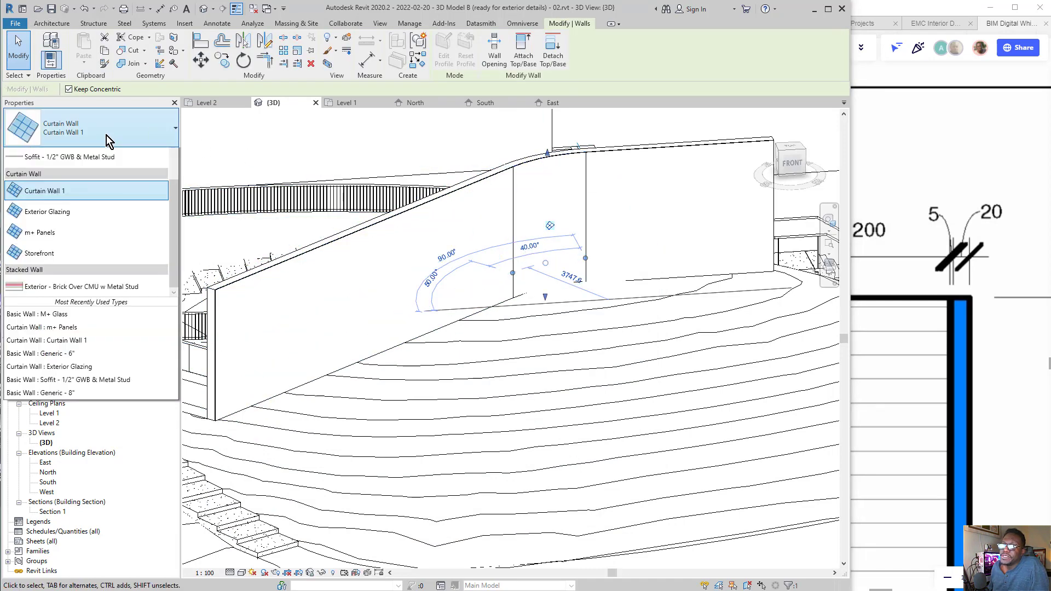
{"action": "left_click", "coordinate": [67, 377]}
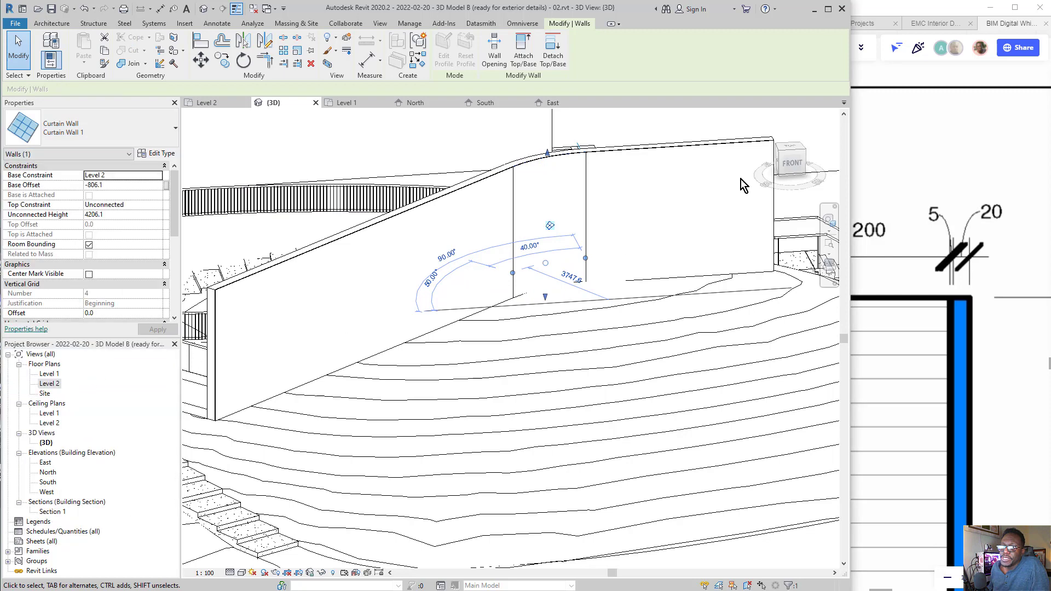
{"action": "left_click", "coordinate": [614, 156]}
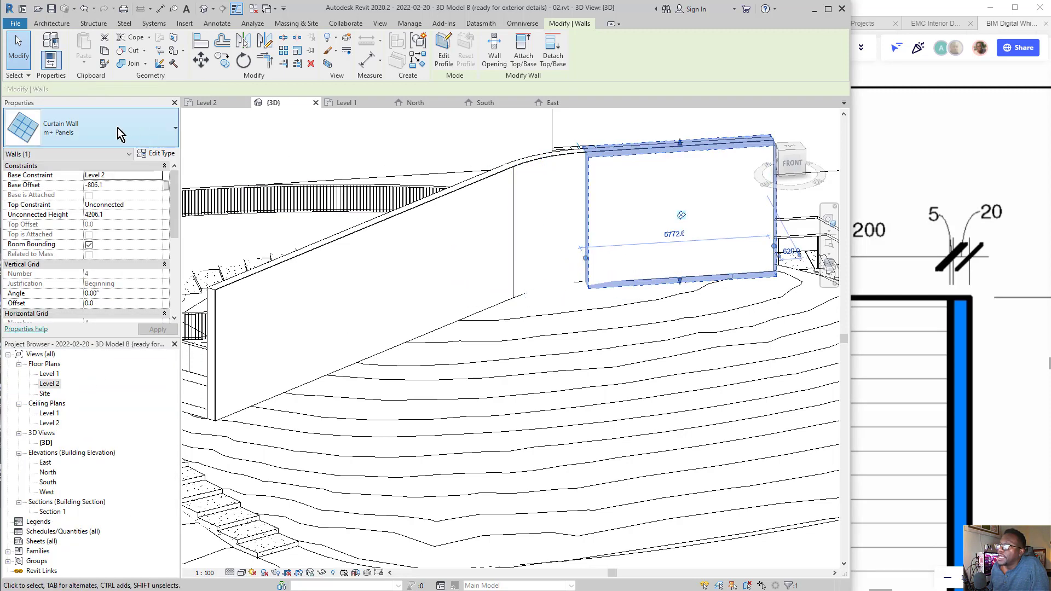
{"action": "left_click", "coordinate": [131, 141]}
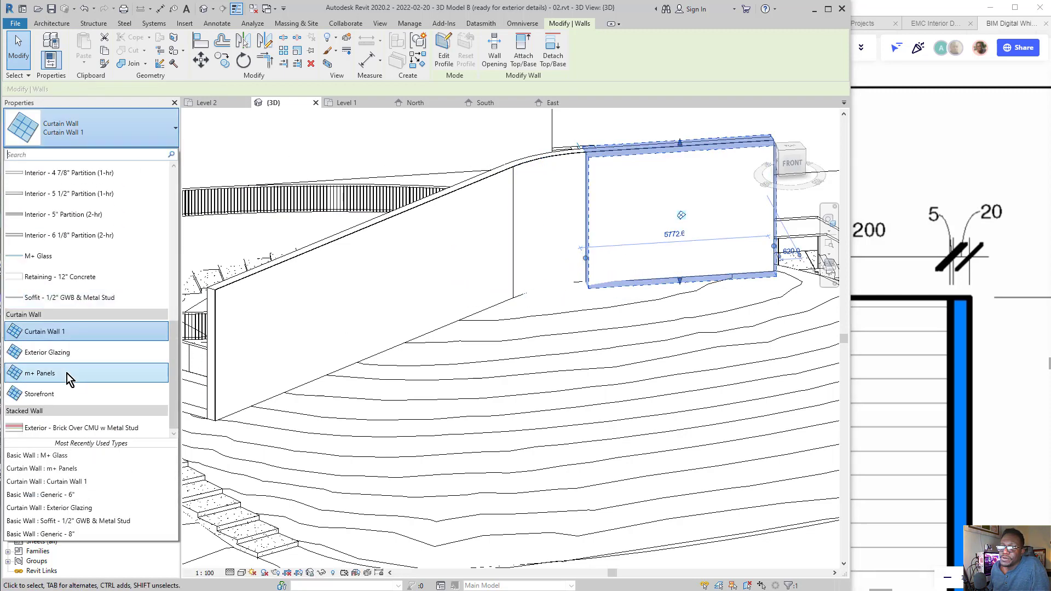
{"action": "left_click", "coordinate": [66, 373]}
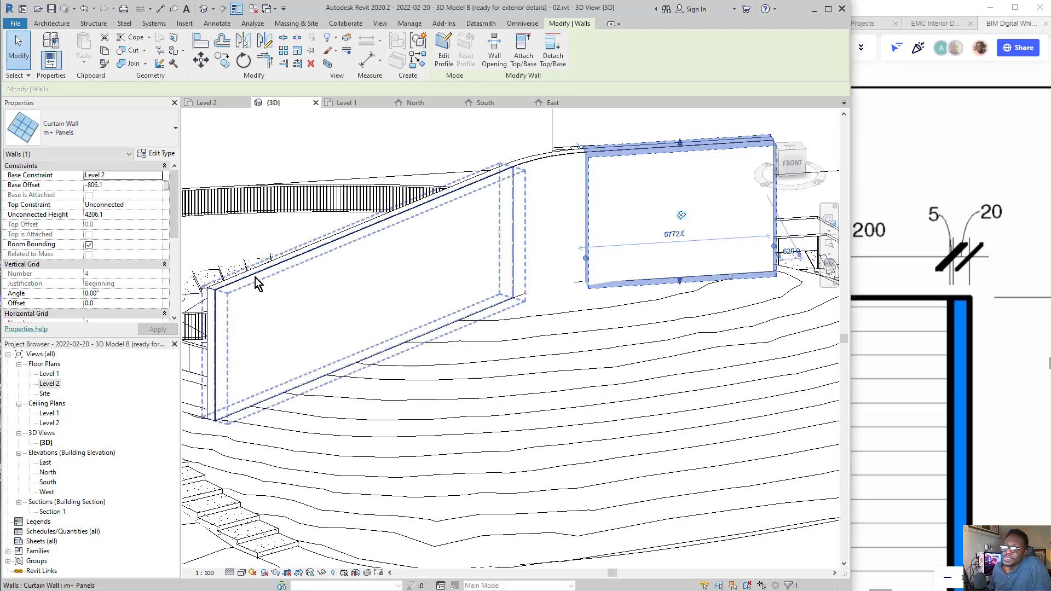
Set the vertical and horizontal grid layouts of the m+ Panels type to Minimum Spacing, both at 1500 mm, and apply them
{"action": "left_click", "coordinate": [255, 278]}
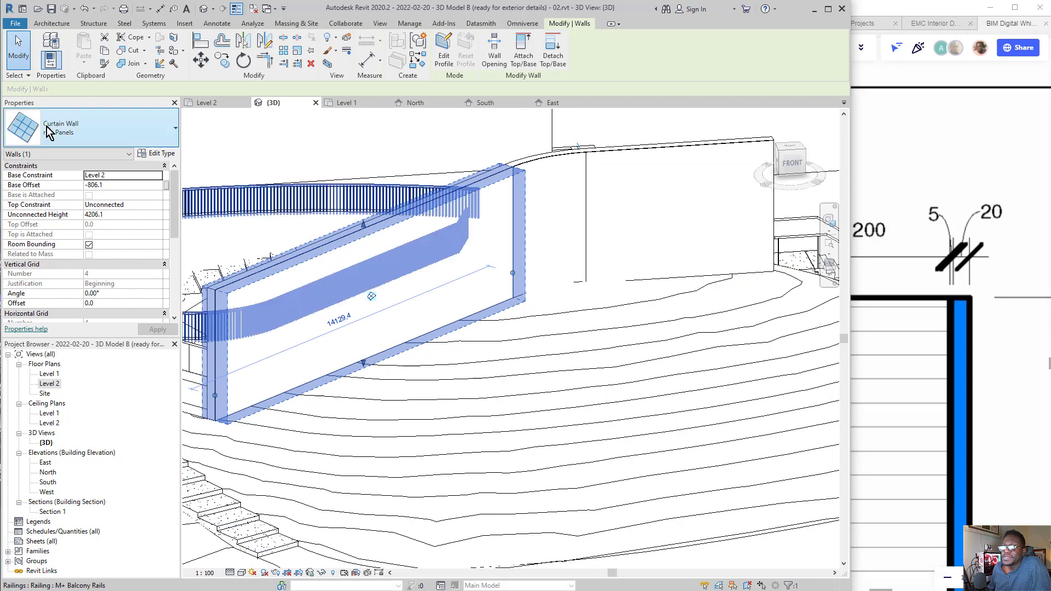
{"action": "left_click", "coordinate": [157, 156]}
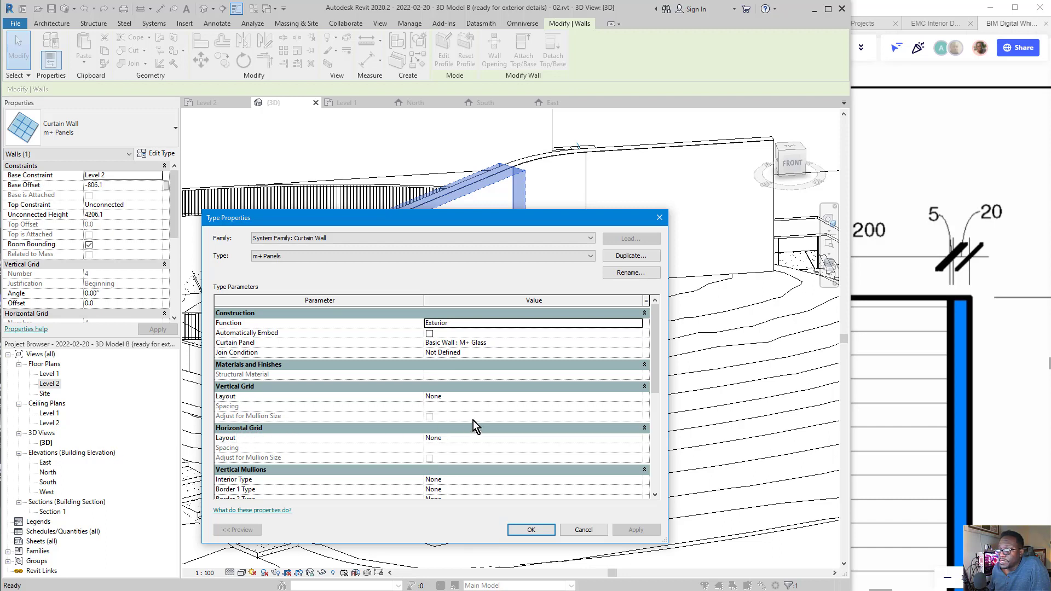
{"action": "left_click", "coordinate": [604, 396]}
{"action": "left_click", "coordinate": [638, 396]}
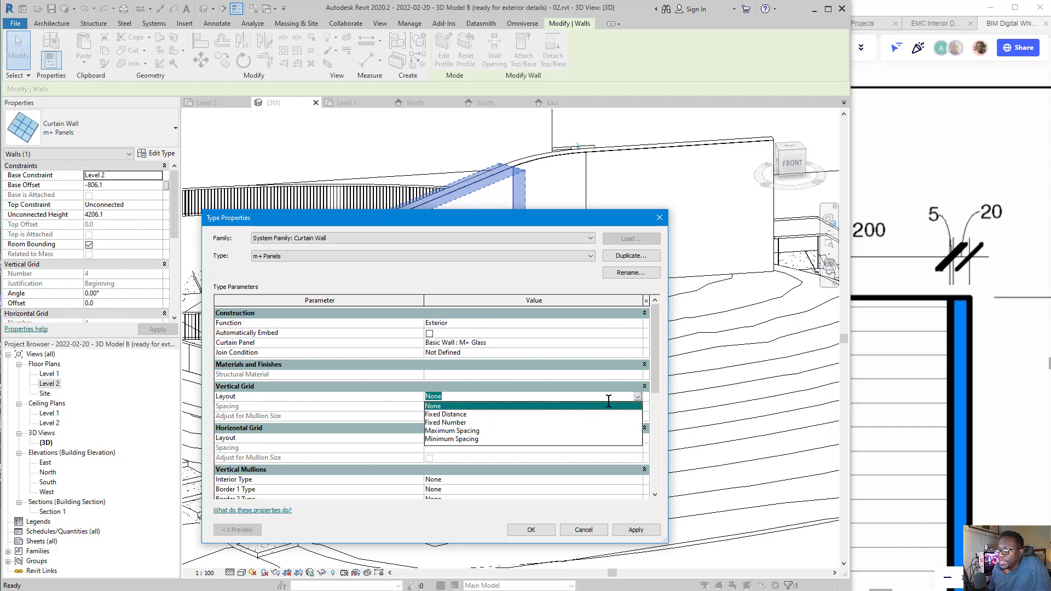
{"action": "left_click", "coordinate": [443, 438]}
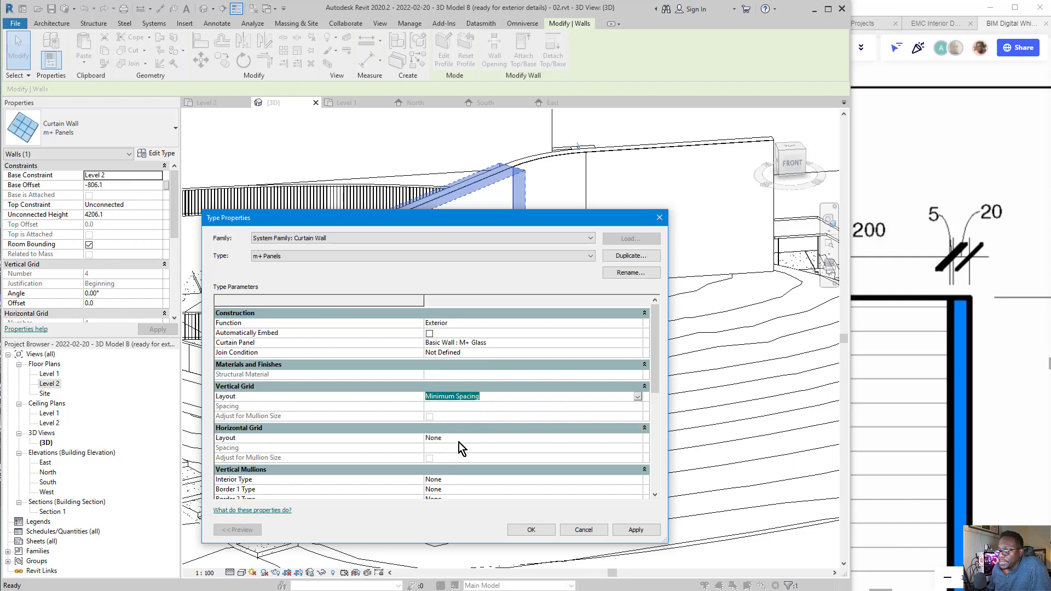
{"action": "left_click", "coordinate": [638, 438]}
{"action": "left_click", "coordinate": [637, 438]}
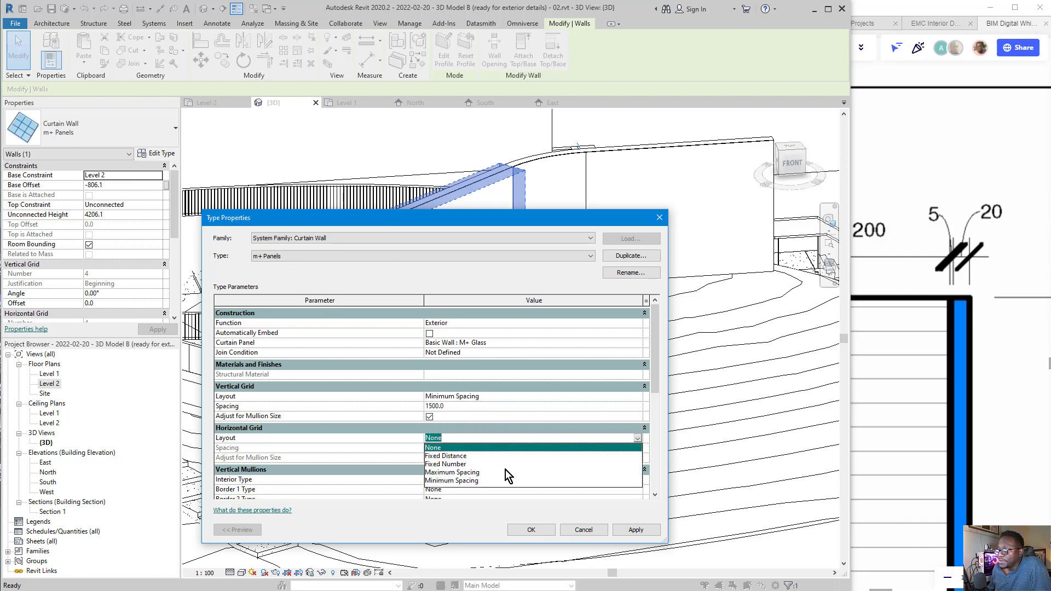
{"action": "left_click", "coordinate": [444, 481]}
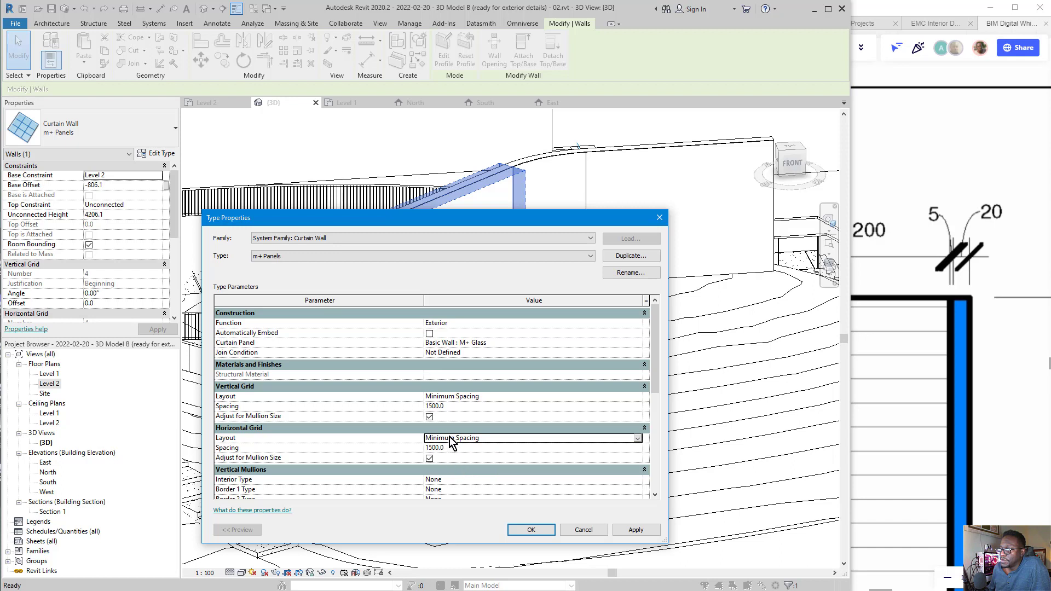
{"action": "left_click", "coordinate": [449, 405]}
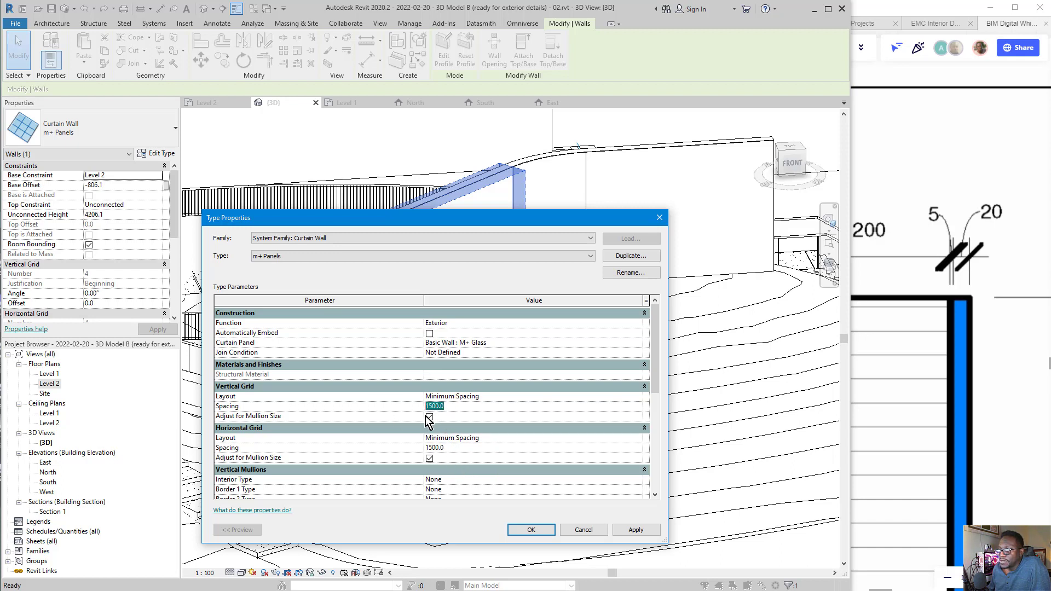
{"action": "left_click", "coordinate": [455, 448]}
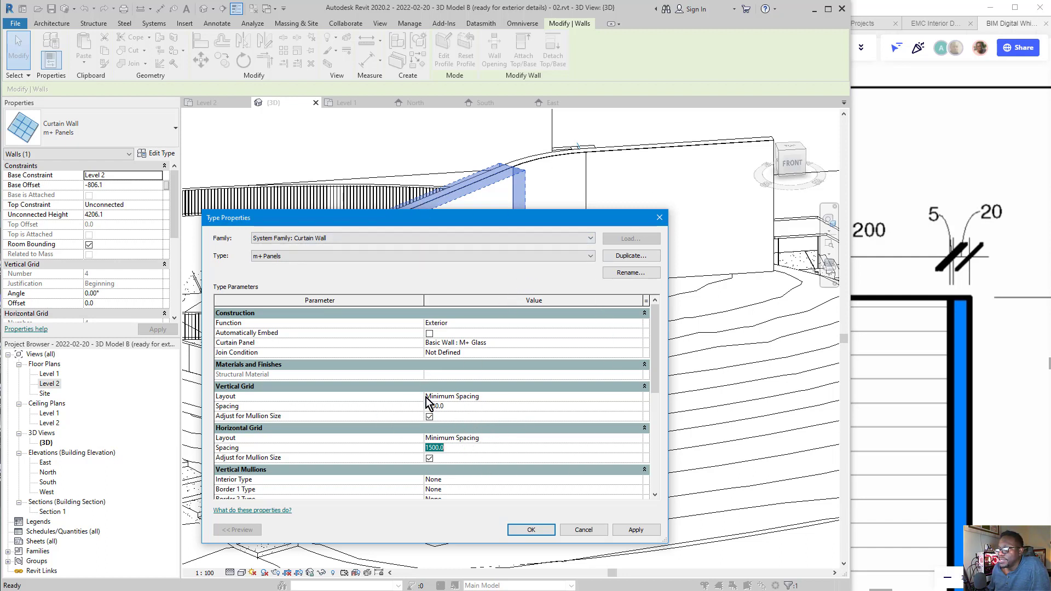
{"action": "left_click", "coordinate": [535, 531]}
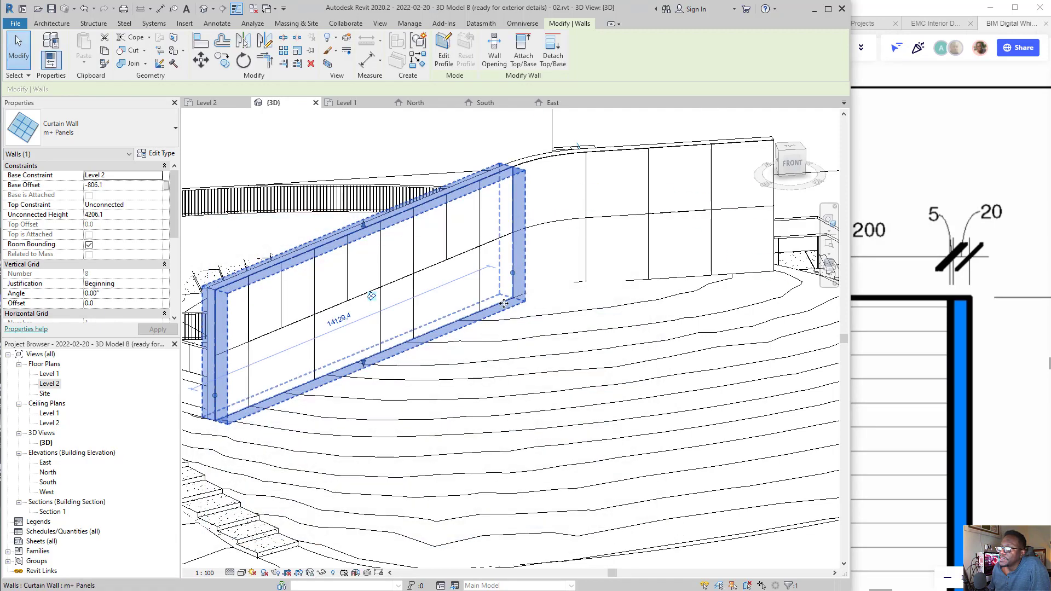
{"action": "key", "text": "Escape"}
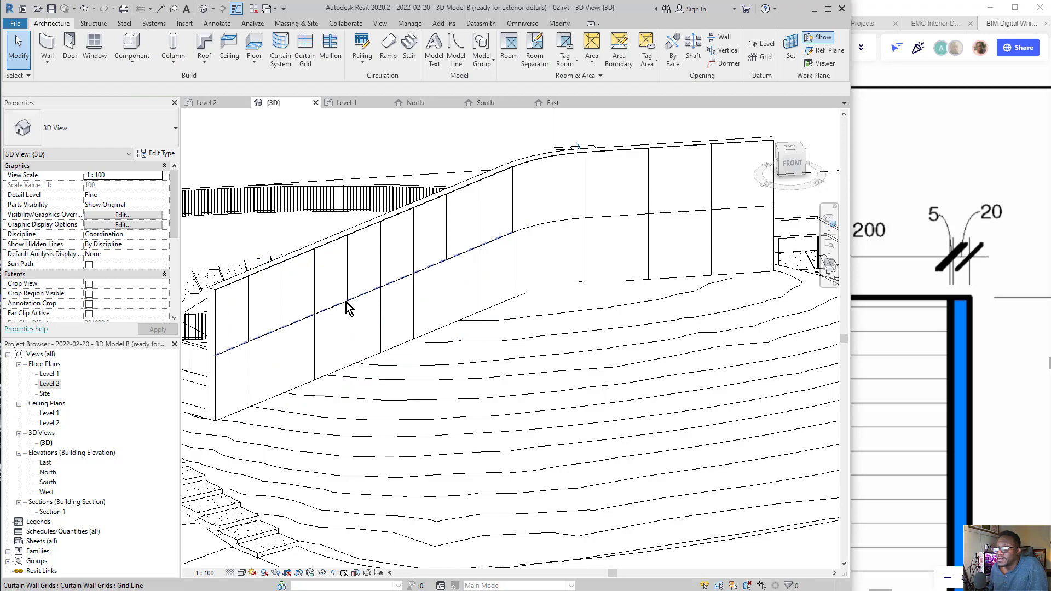
Examine how the grid divides the lower row of the long straight wall and the adjoining curved wall by selecting a grid line and individual panels
{"action": "mouse_move", "coordinate": [346, 305]}
{"action": "middle_mouse_down", "text": "shift"}
{"action": "mouse_move", "coordinate": [344, 378]}
{"action": "mouse_move", "coordinate": [557, 400]}
{"action": "mouse_move", "coordinate": [508, 379]}
{"action": "mouse_move", "coordinate": [477, 347]}
{"action": "mouse_move", "coordinate": [504, 371]}
{"action": "mouse_move", "coordinate": [486, 377]}
{"action": "mouse_move", "coordinate": [501, 360]}
{"action": "mouse_move", "coordinate": [485, 362]}
{"action": "mouse_move", "coordinate": [497, 368]}
{"action": "mouse_move", "coordinate": [431, 406]}
{"action": "mouse_move", "coordinate": [426, 381]}
{"action": "middle_mouse_up", "text": "shift"}
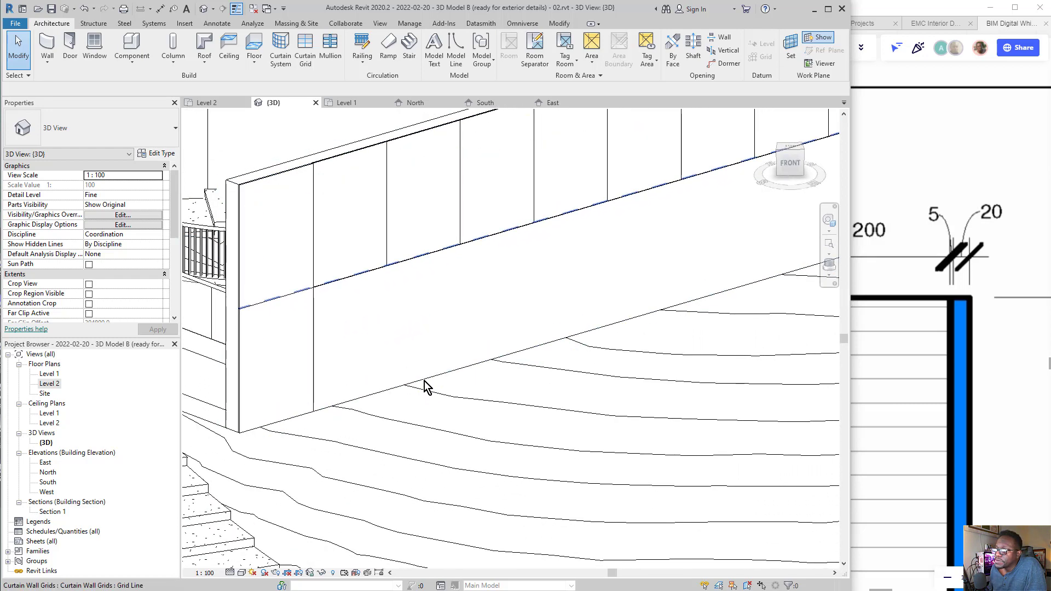
{"action": "left_click", "coordinate": [425, 383]}
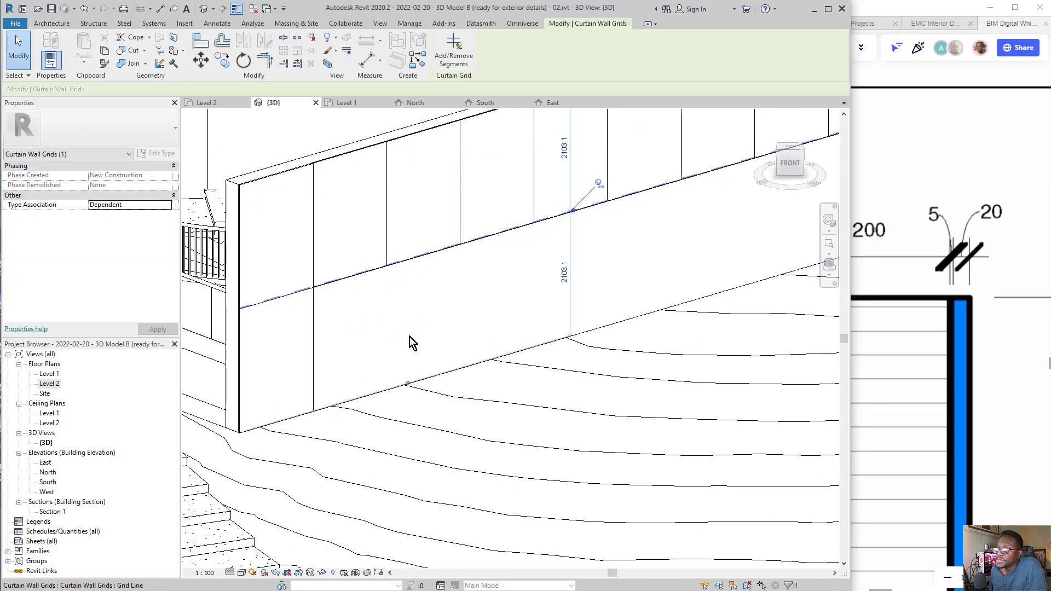
{"action": "key", "text": "Escape"}
{"action": "mouse_move", "coordinate": [401, 265]}
{"action": "middle_mouse_down", "text": "shift"}
{"action": "mouse_move", "coordinate": [376, 292]}
{"action": "mouse_move", "coordinate": [385, 310]}
{"action": "mouse_move", "coordinate": [618, 311]}
{"action": "mouse_move", "coordinate": [464, 412]}
{"action": "middle_mouse_up", "text": "shift"}
{"action": "key", "text": "Tab"}
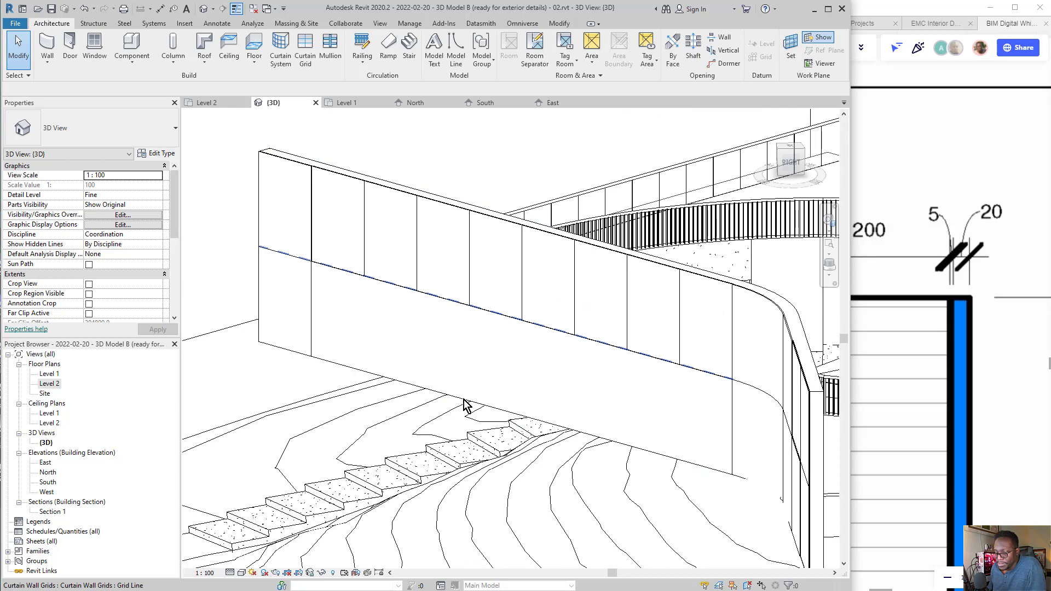
{"action": "key", "text": "Tab"}
{"action": "left_click", "coordinate": [464, 406]}
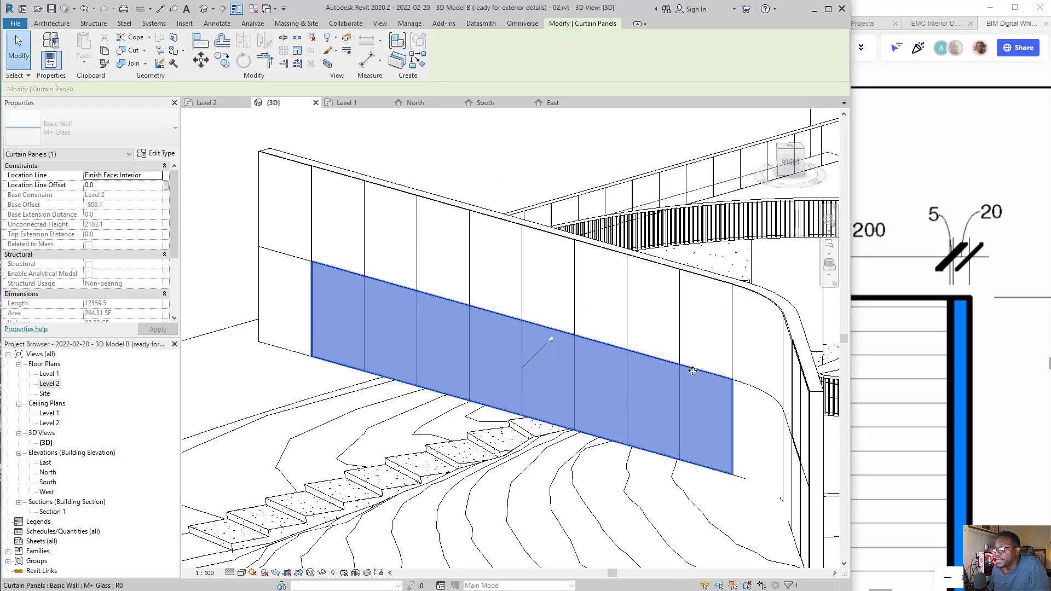
{"action": "key", "text": "Escape"}
{"action": "key", "text": "Tab"}
{"action": "left_click", "coordinate": [743, 392]}
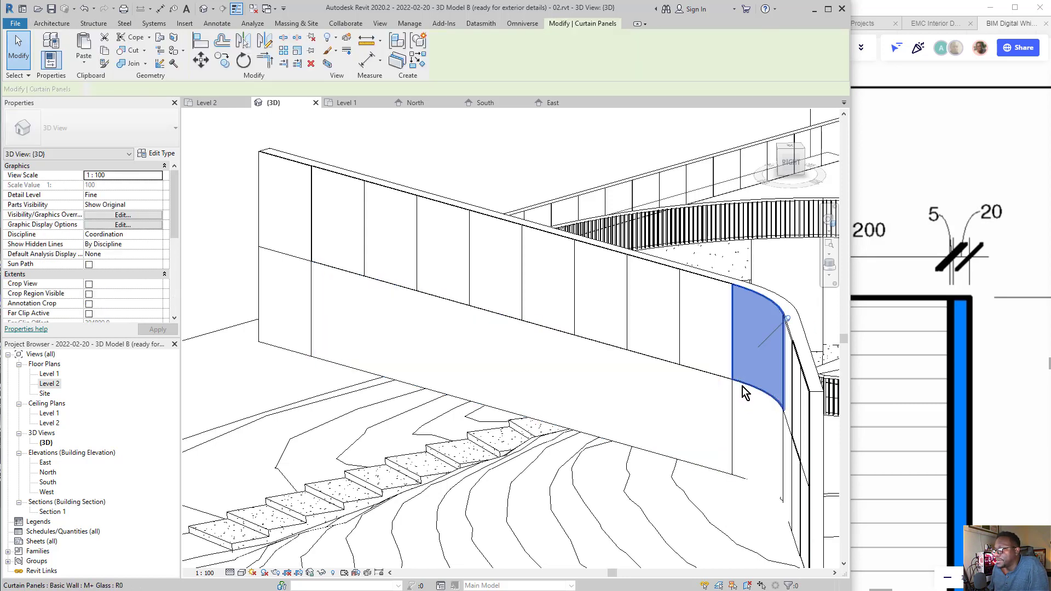
{"action": "key", "text": "Escape"}
Show the 3D view in Wireframe and examine the grid lines along the lower part of the long straight wall
{"action": "left_click", "coordinate": [241, 572]}
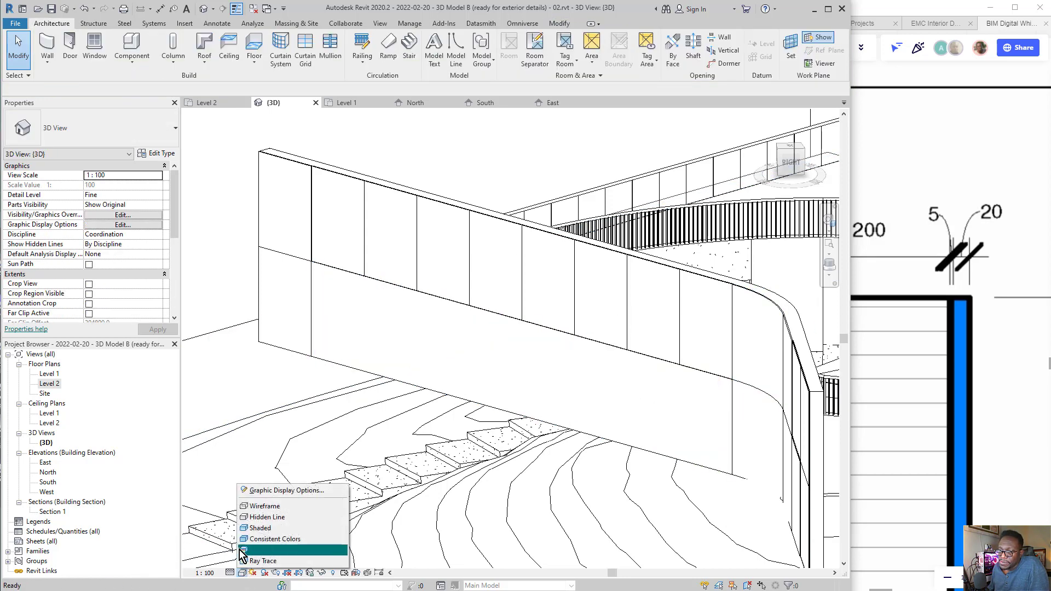
{"action": "left_click", "coordinate": [262, 509]}
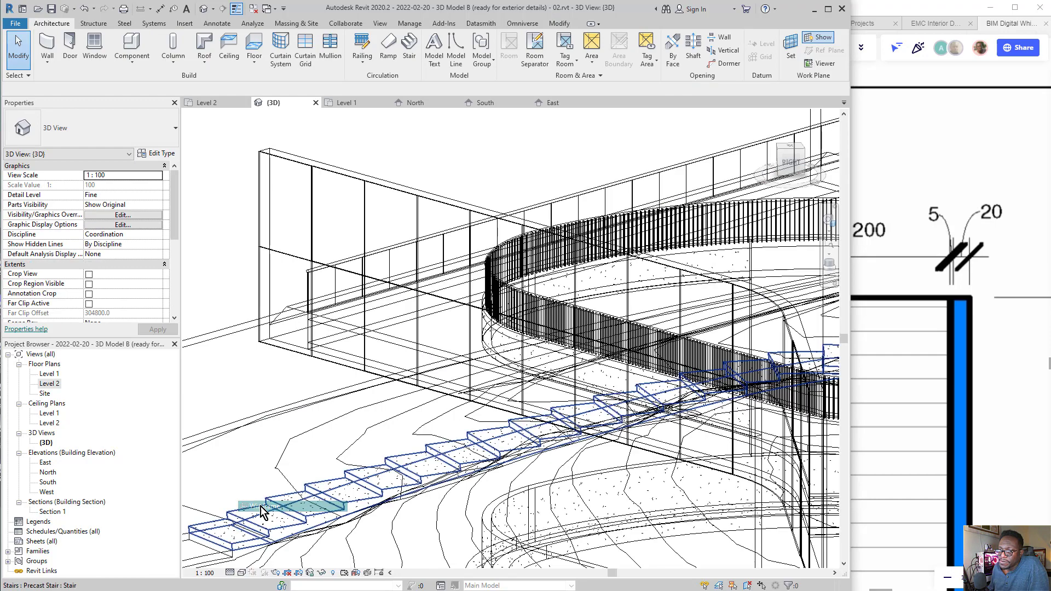
{"action": "left_click", "coordinate": [248, 346]}
{"action": "scroll", "coordinate": [366, 331], "scroll_direction": "up", "scroll_amount": 5}
{"action": "key", "text": "Escape"}
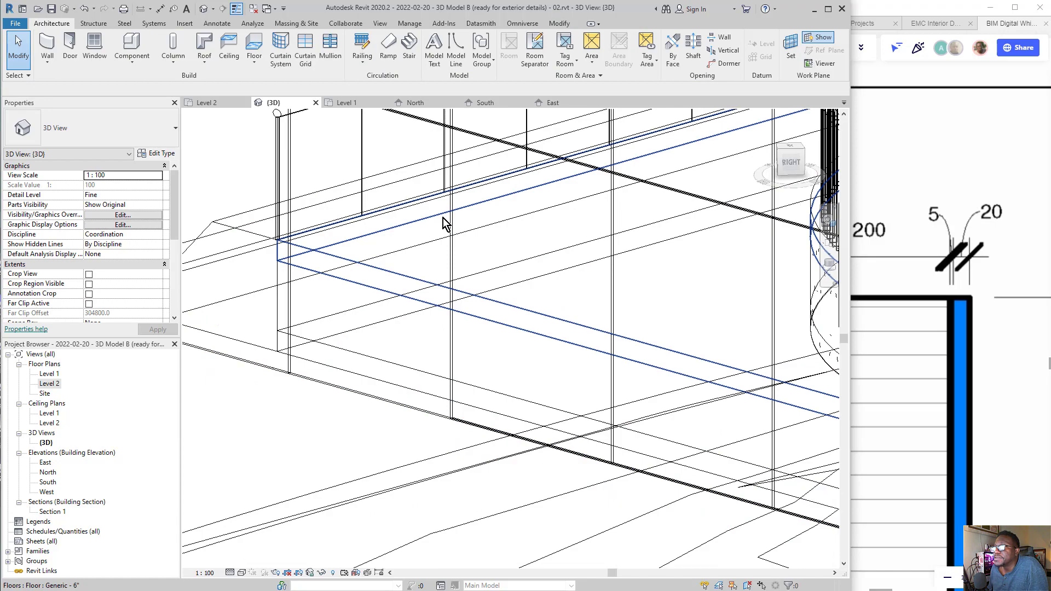
{"action": "scroll", "coordinate": [373, 422], "scroll_direction": "down", "scroll_amount": 5}
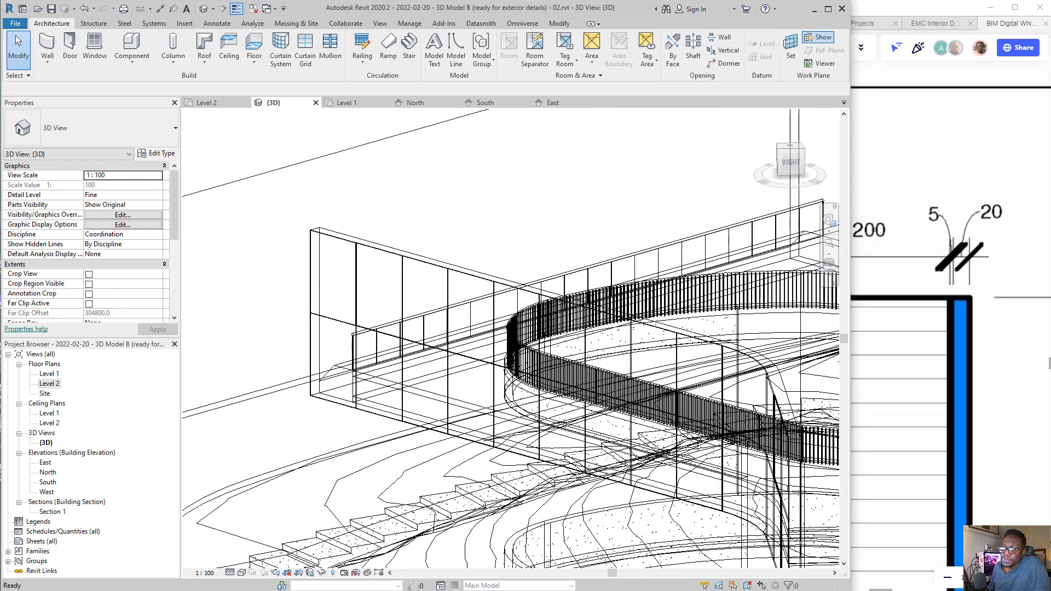
Try the Shaded visual style in the 3D view and settle on Consistent Colors
{"action": "left_click", "coordinate": [247, 568]}
{"action": "left_click", "coordinate": [241, 573]}
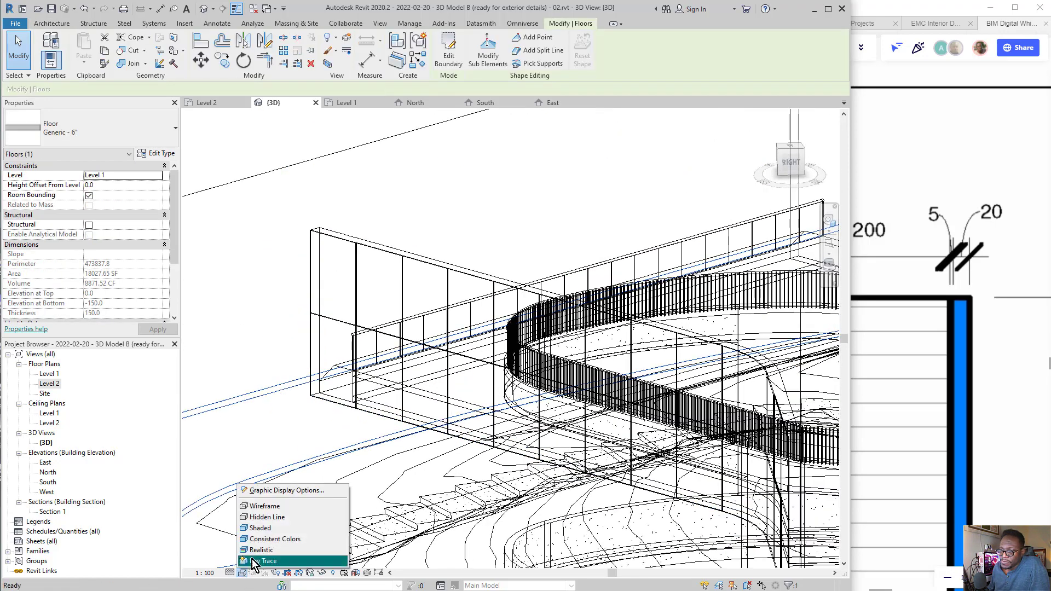
{"action": "left_click", "coordinate": [284, 529]}
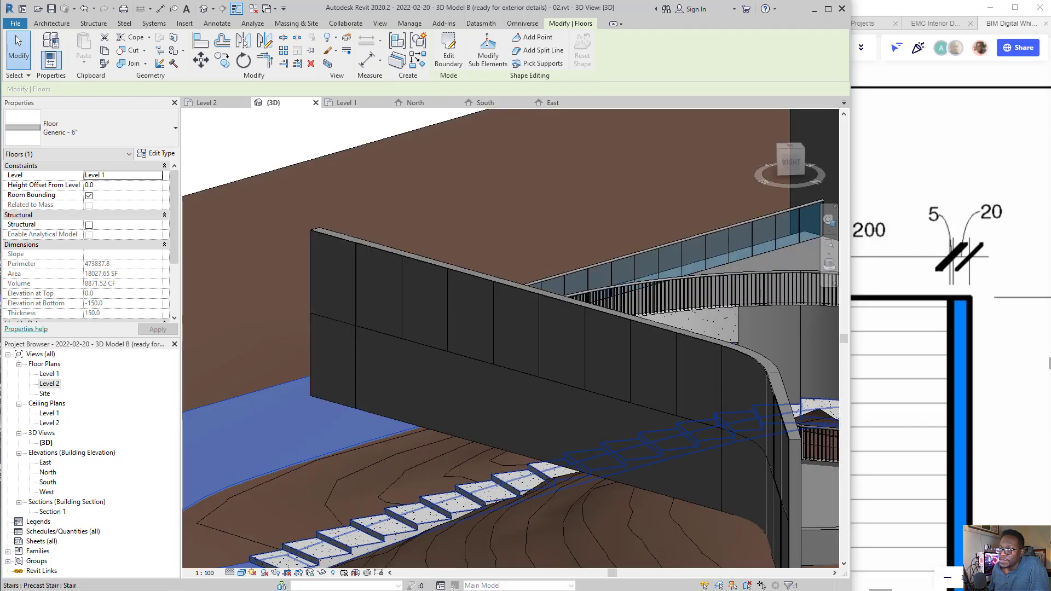
{"action": "left_click", "coordinate": [241, 572]}
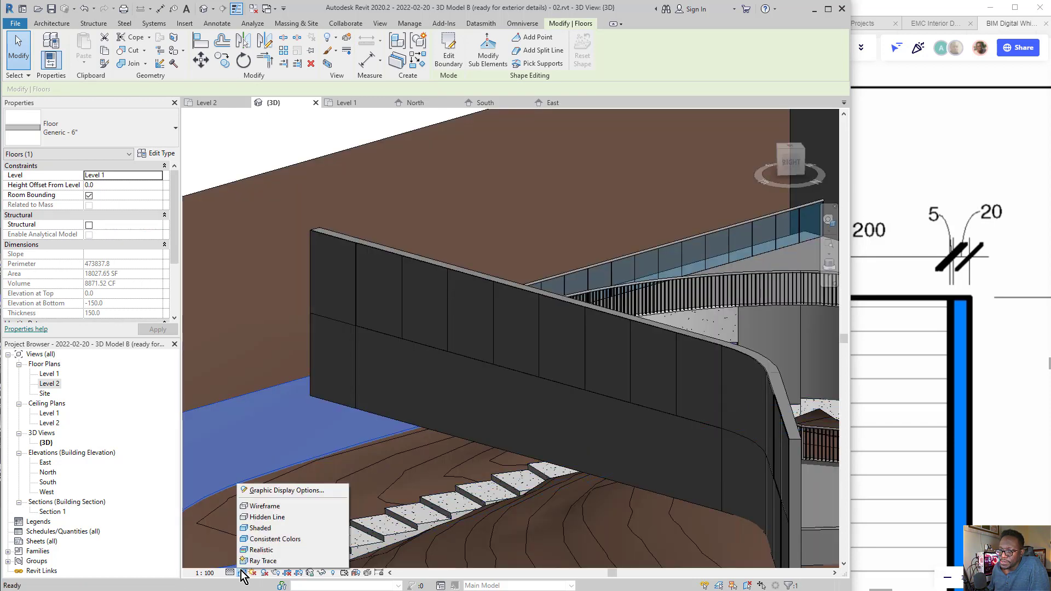
{"action": "left_click", "coordinate": [268, 539]}
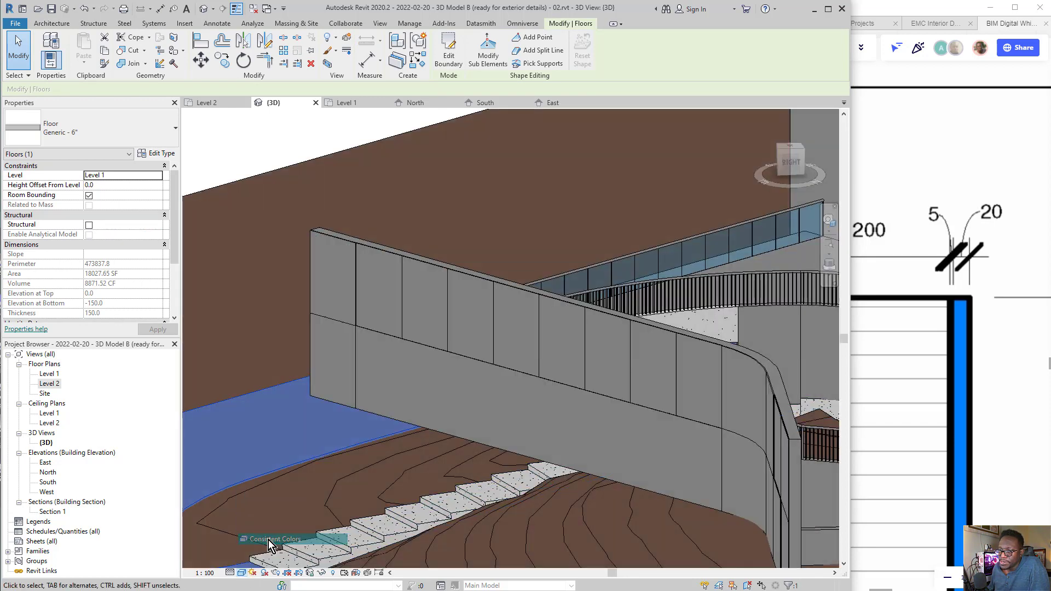
Inspect a vertical and the horizontal grid line of the long straight curtain wall
{"action": "left_click", "coordinate": [432, 430]}
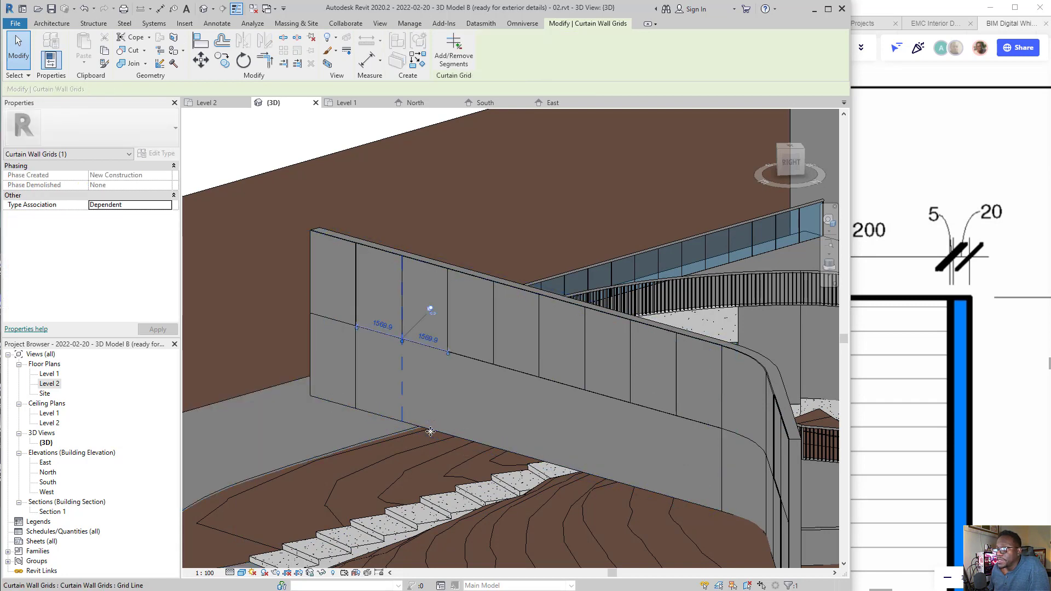
{"action": "key", "text": "Escape"}
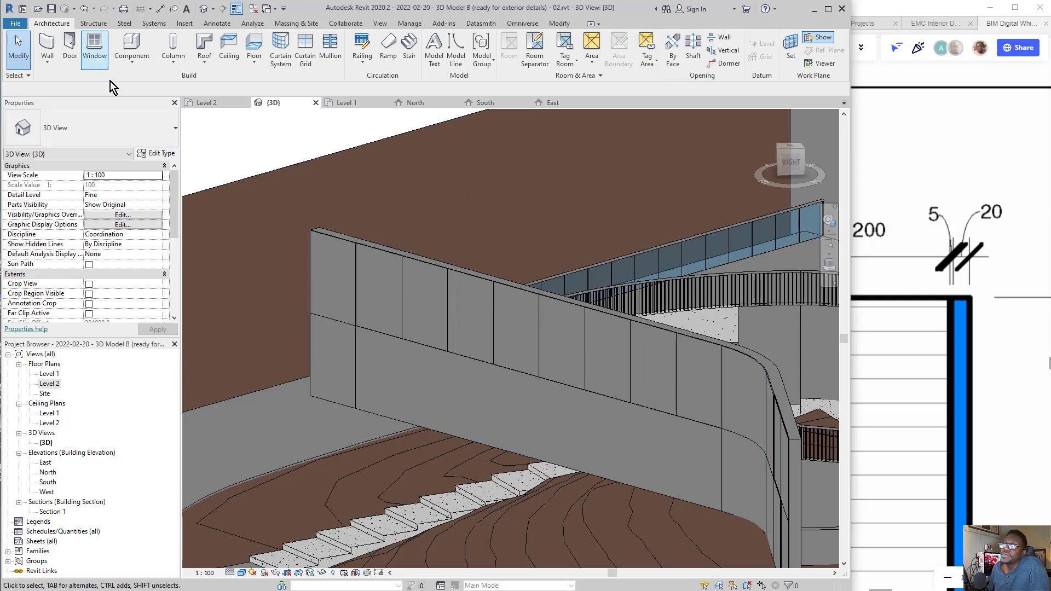
{"action": "left_click", "coordinate": [325, 403]}
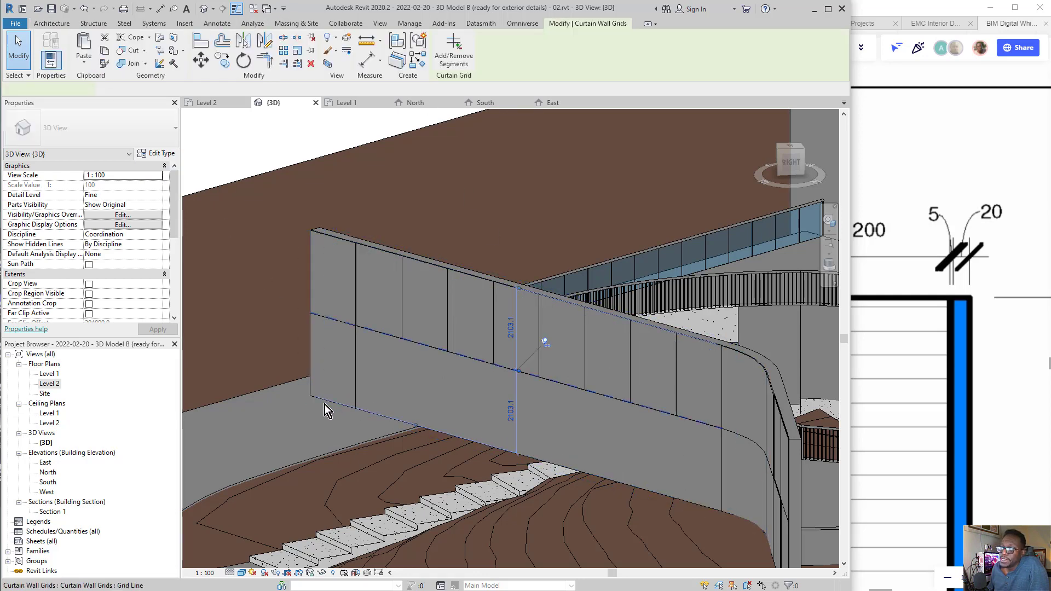
{"action": "key", "text": "Escape"}
Try adding a vertical curtain grid line one third across the third panel from the long wall's free end, undo it and leave Curtain Grid
{"action": "left_click", "coordinate": [327, 407]}
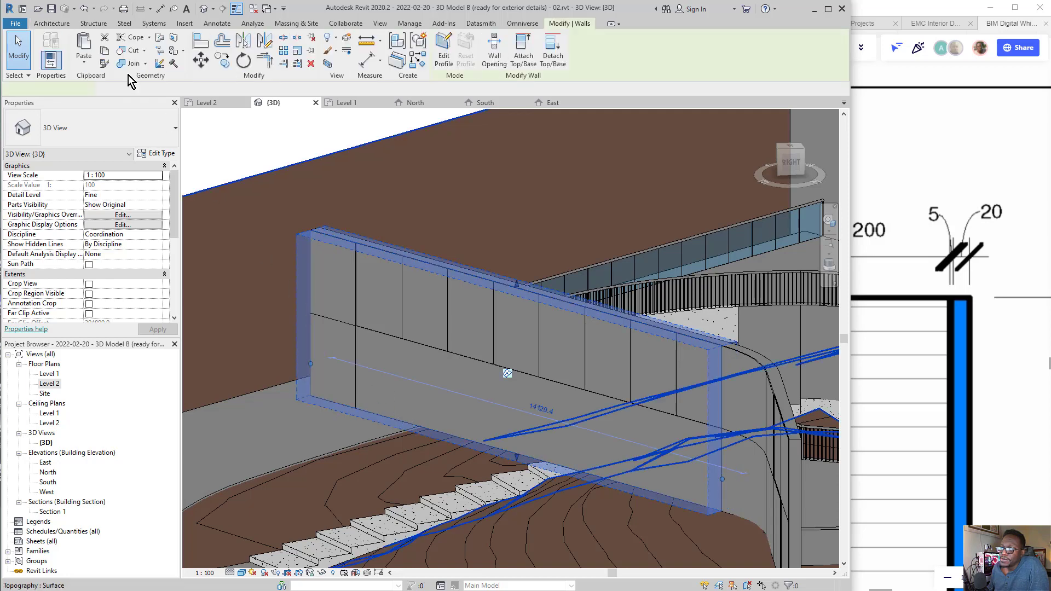
{"action": "left_click", "coordinate": [51, 23]}
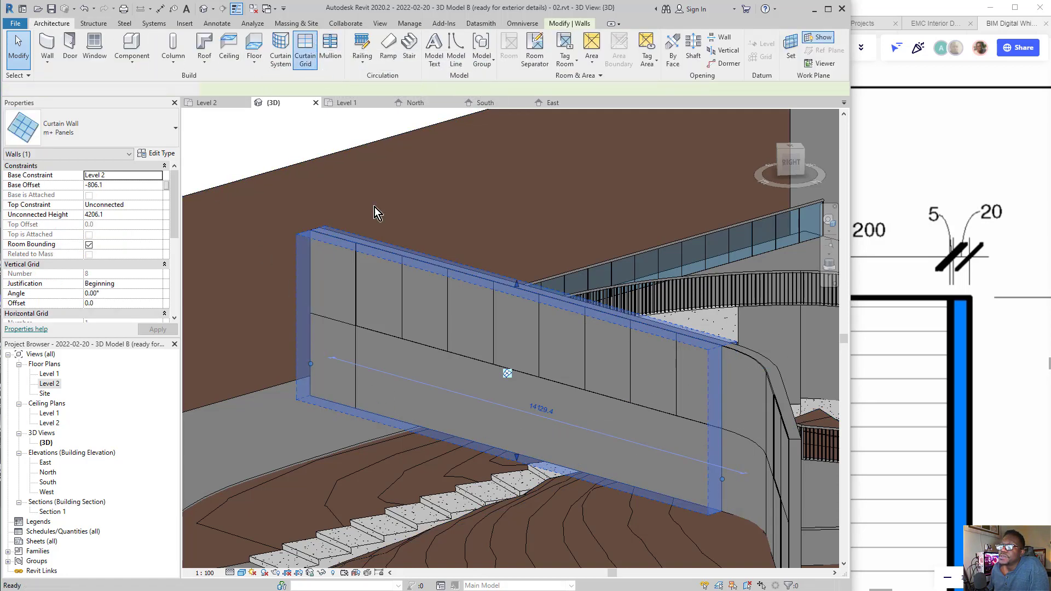
{"action": "left_click", "coordinate": [305, 48]}
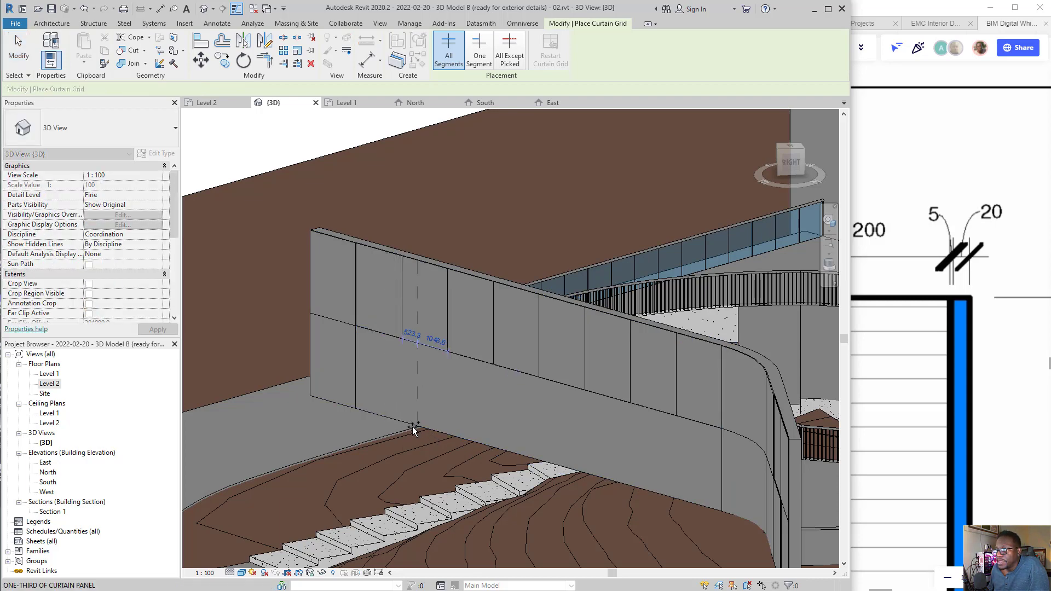
{"action": "left_click", "coordinate": [413, 425]}
{"action": "scroll", "coordinate": [419, 357], "scroll_direction": "up", "scroll_amount": 5}
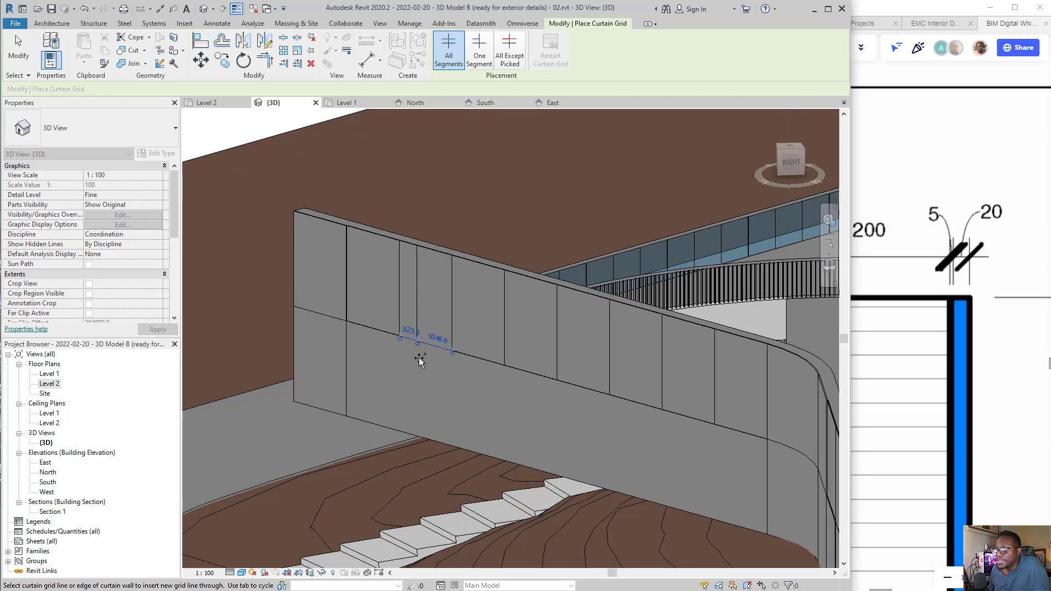
{"action": "scroll", "coordinate": [433, 318], "scroll_direction": "down", "scroll_amount": 2}
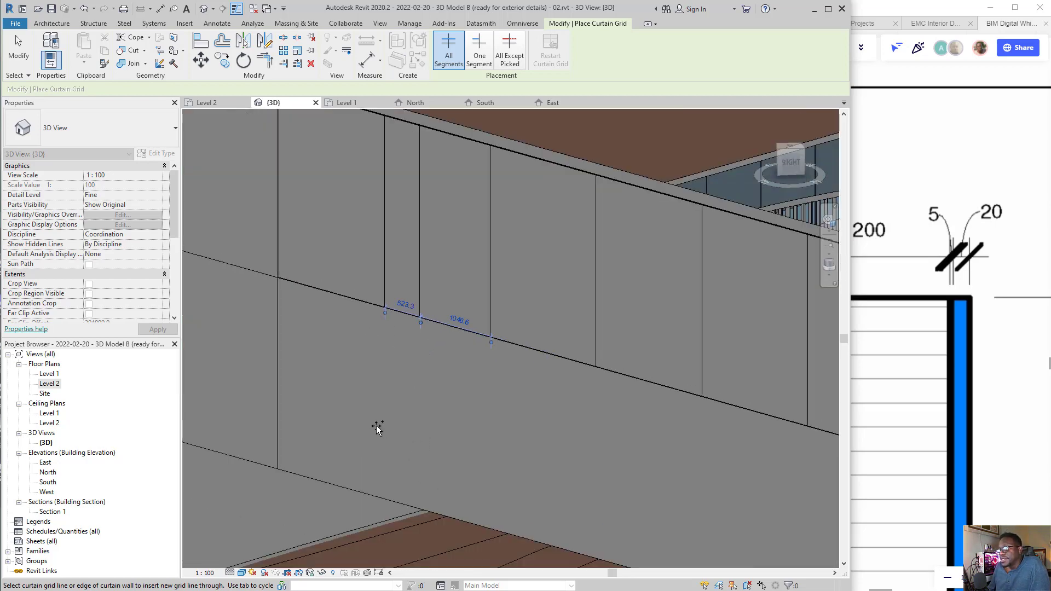
{"action": "scroll", "coordinate": [378, 427], "scroll_direction": "down", "scroll_amount": 4}
{"action": "scroll", "coordinate": [386, 373], "scroll_direction": "up", "scroll_amount": 5}
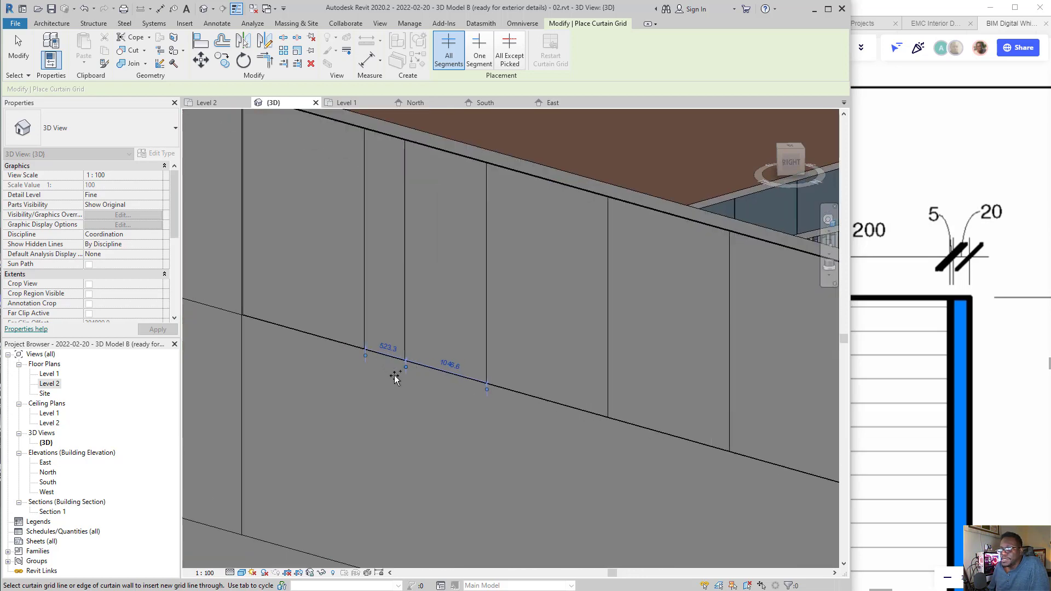
{"action": "scroll", "coordinate": [395, 378], "scroll_direction": "up", "scroll_amount": 5}
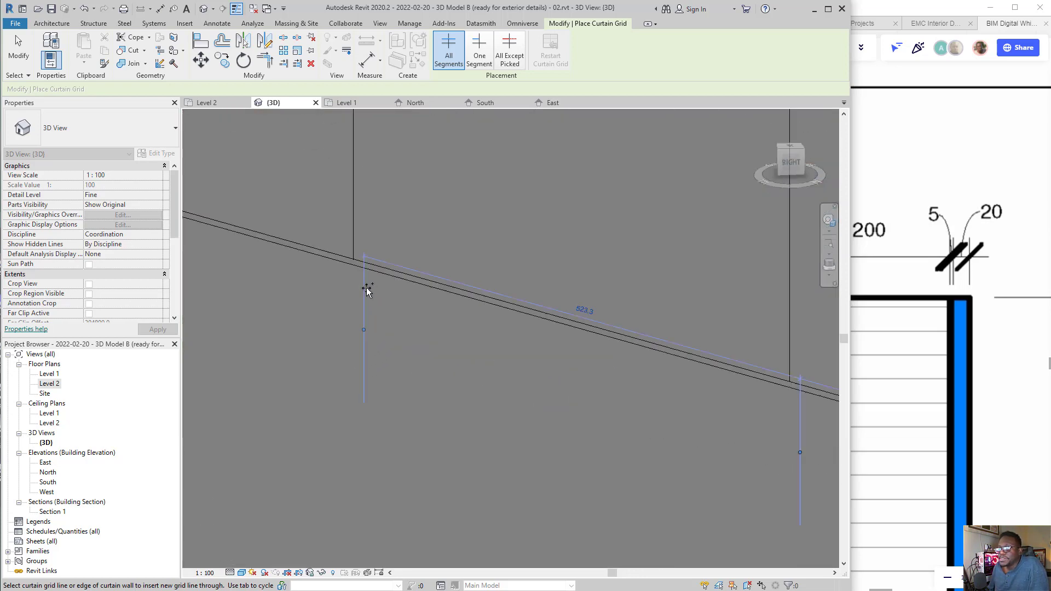
{"action": "scroll", "coordinate": [384, 303], "scroll_direction": "down", "scroll_amount": 5}
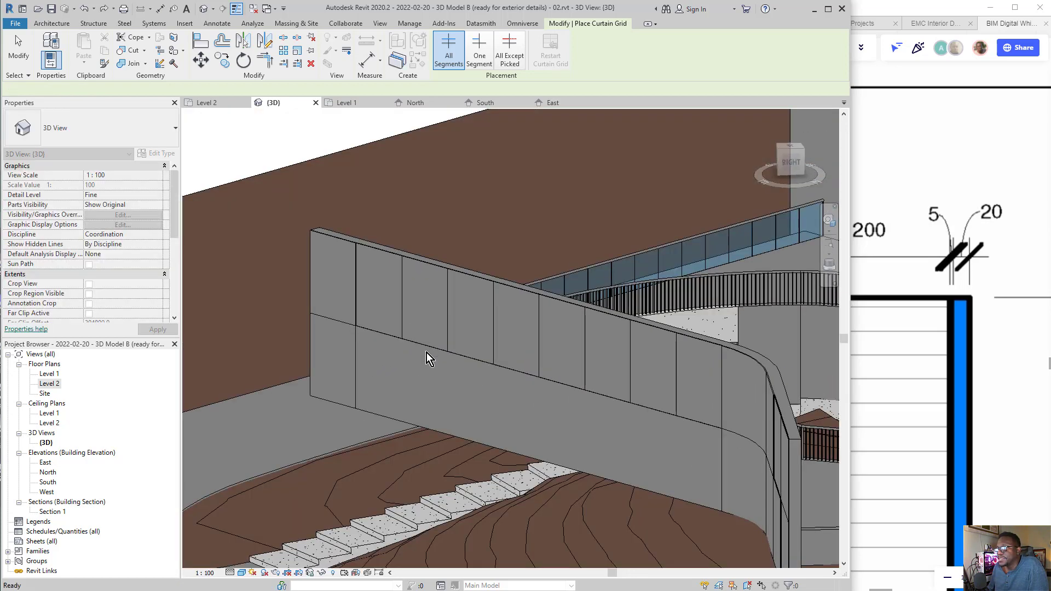
{"action": "key", "text": "Escape"}
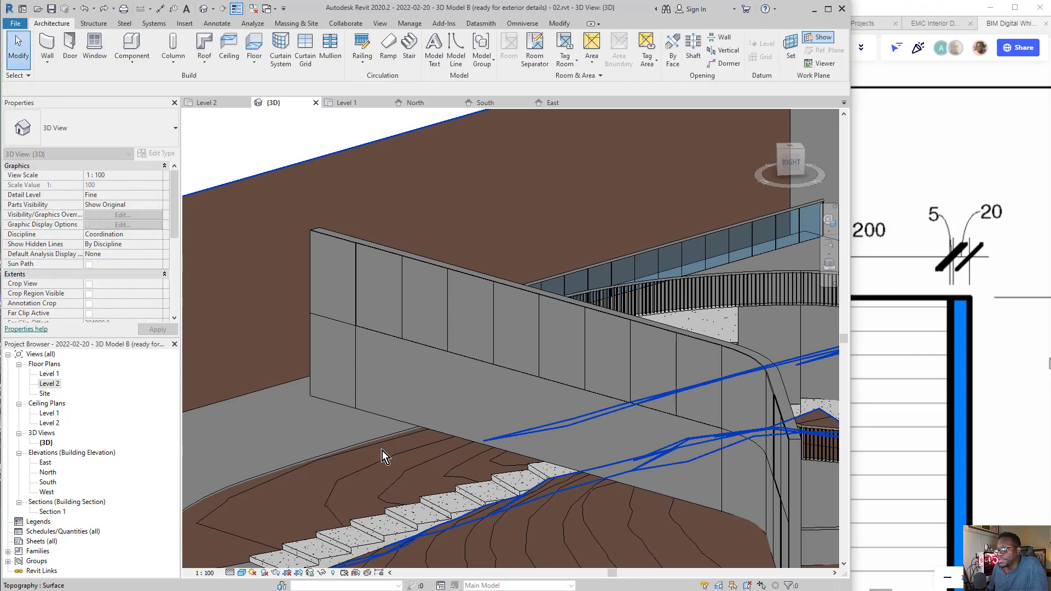
Give the m+ Panels curtain wall type Minimum Spacing layouts with 800 mm vertical and horizontal grid spacing and apply them to the long wall
{"action": "middle_click_drag", "start_coordinate": [382, 451], "coordinate": [552, 432], "text": "shift"}
{"action": "scroll", "coordinate": [604, 363], "scroll_direction": "up", "scroll_amount": 3}
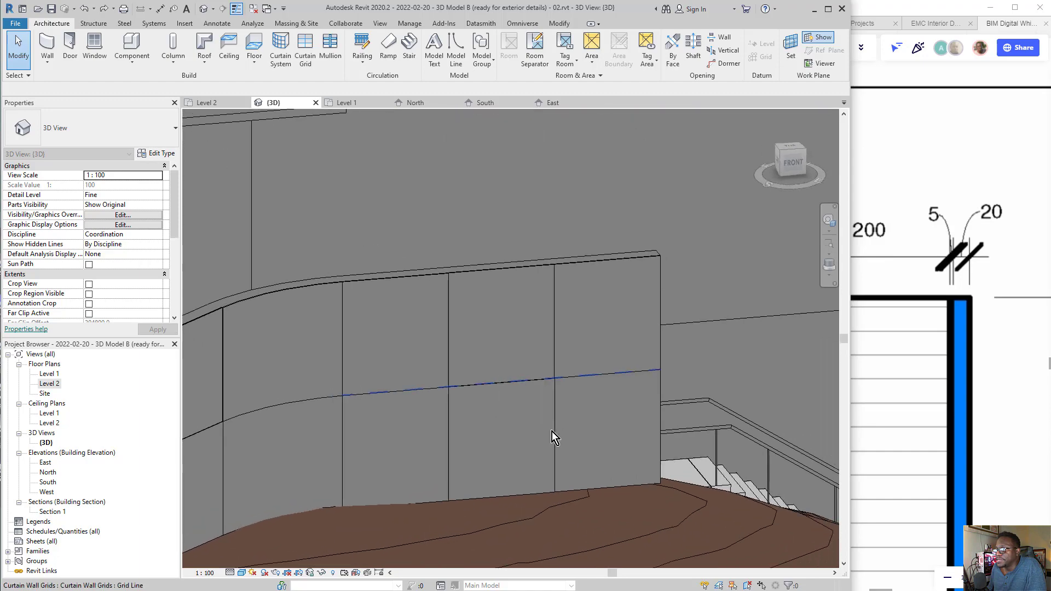
{"action": "middle_click_drag", "start_coordinate": [431, 433], "coordinate": [554, 433]}
{"action": "middle_click_drag", "start_coordinate": [462, 409], "coordinate": [346, 399], "text": "shift"}
{"action": "scroll", "coordinate": [415, 450], "scroll_direction": "down", "scroll_amount": 5}
{"action": "scroll", "coordinate": [533, 287], "scroll_direction": "up", "scroll_amount": 4}
{"action": "middle_click_drag", "start_coordinate": [533, 287], "coordinate": [513, 314], "text": "shift"}
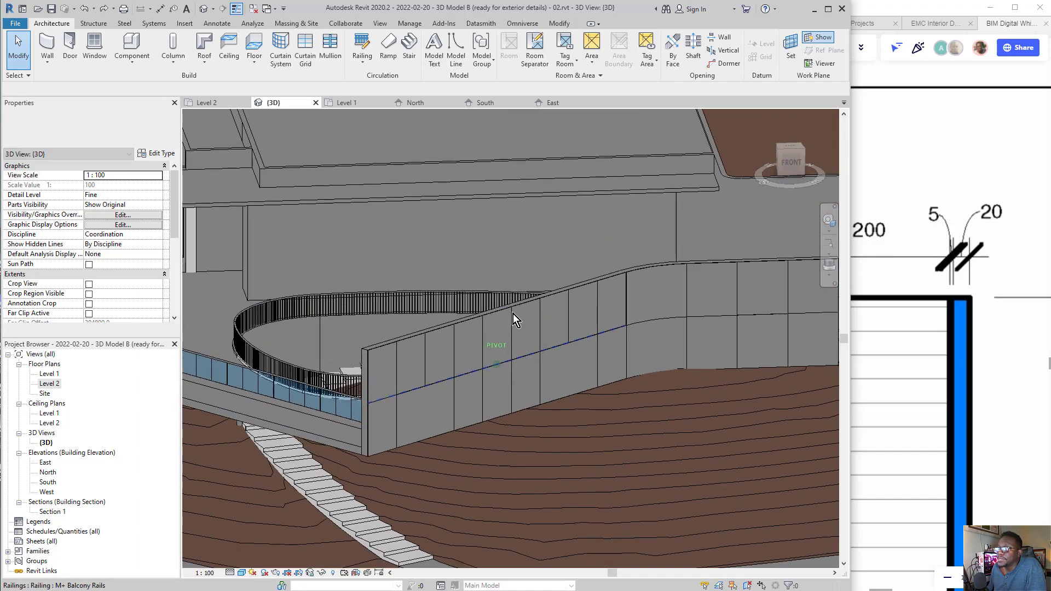
{"action": "left_click", "coordinate": [505, 316]}
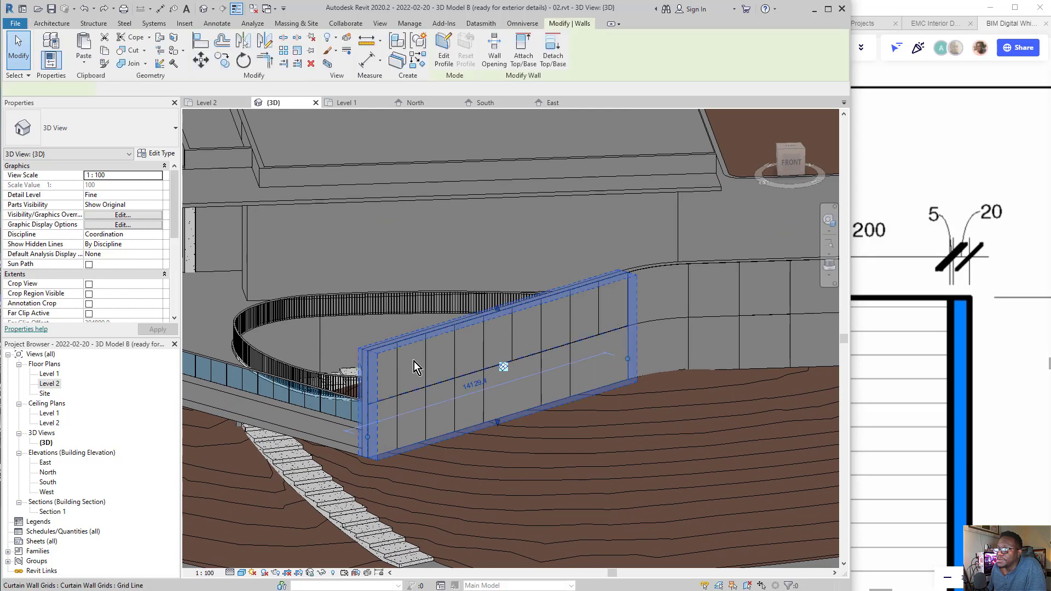
{"action": "left_click", "coordinate": [145, 154]}
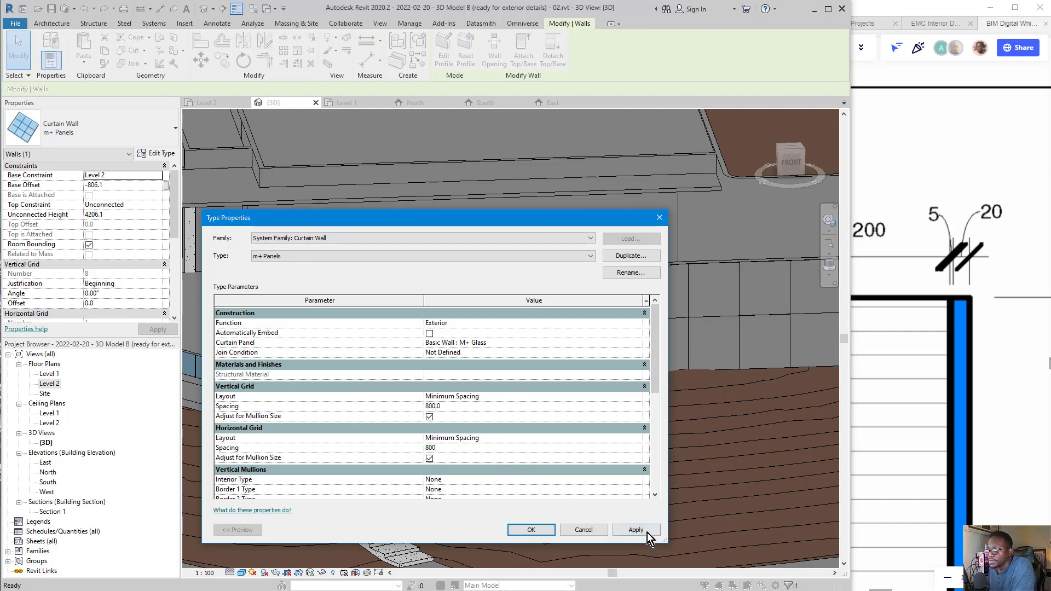
{"action": "left_click", "coordinate": [647, 532]}
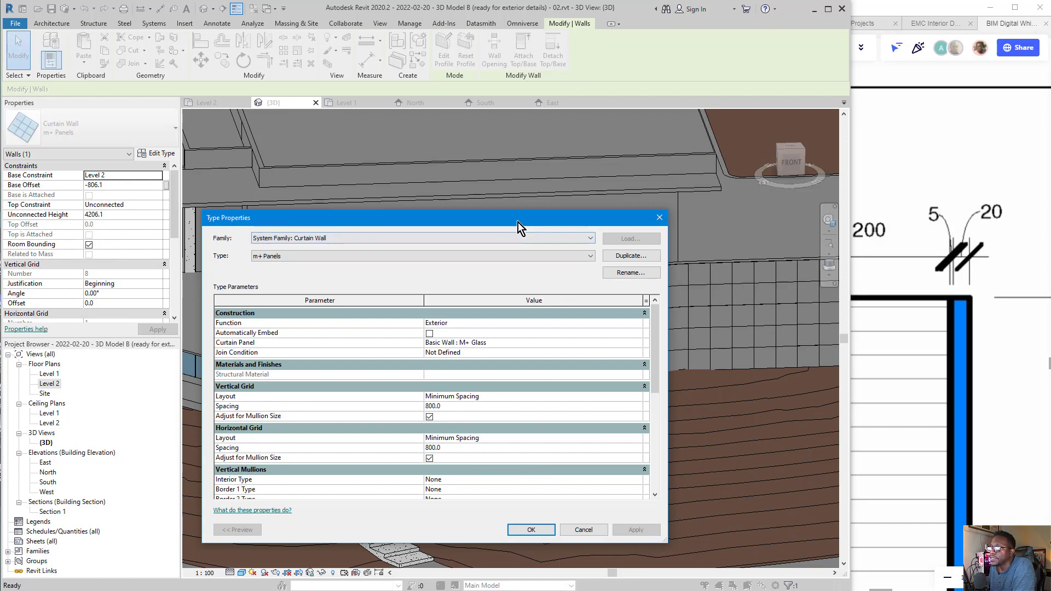
Set the m+ Panels type's horizontal grid spacing to 1200 mm and vertical grid spacing to 1000 mm, and accept the type properties
{"action": "left_click_drag", "start_coordinate": [518, 223], "coordinate": [1041, 171]}
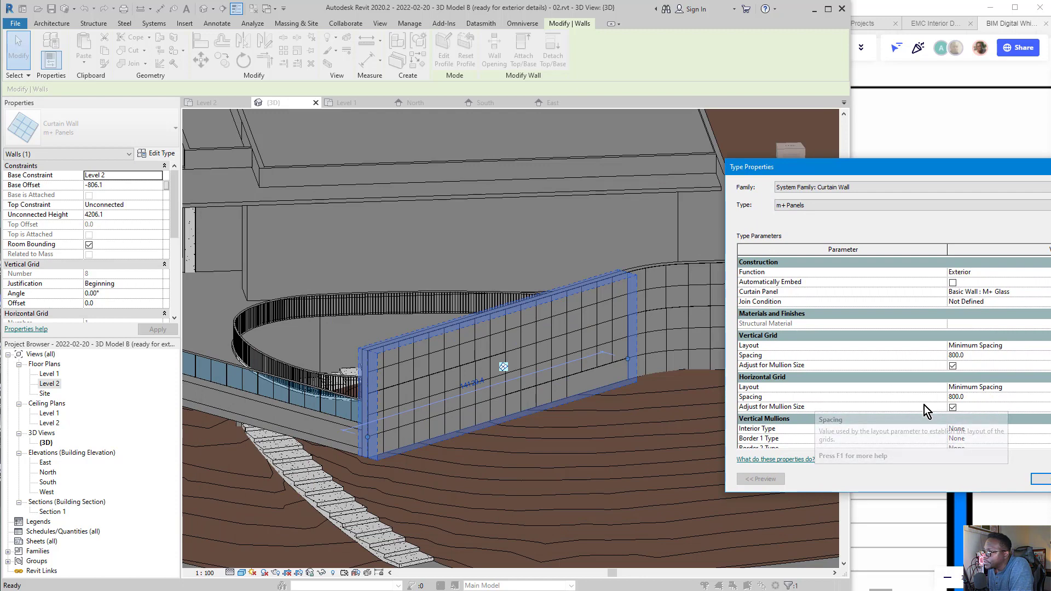
{"action": "left_click", "coordinate": [989, 399]}
{"action": "type", "text": "1"}
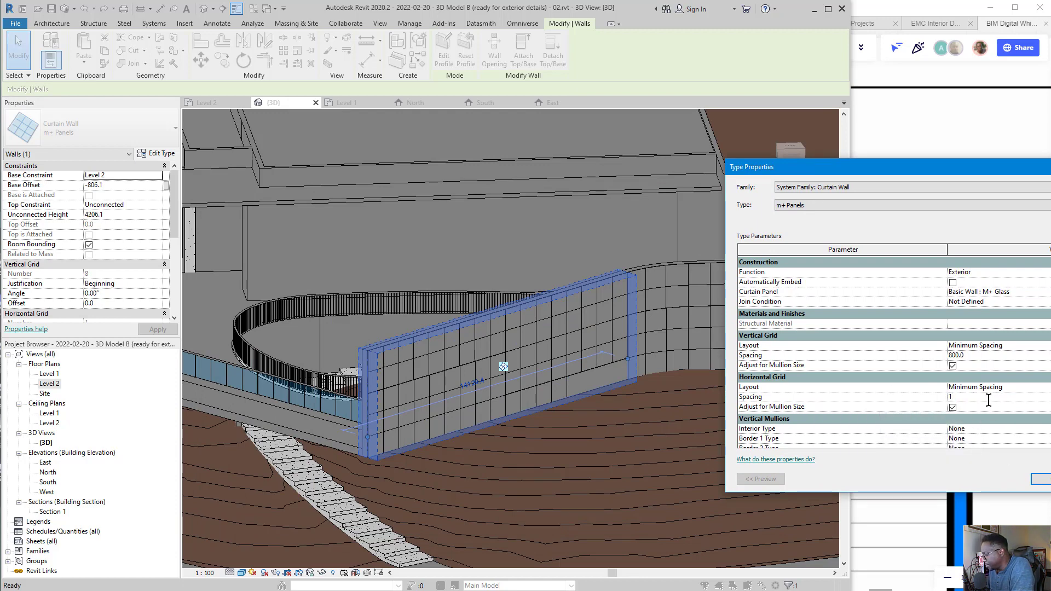
{"action": "type", "text": "20"}
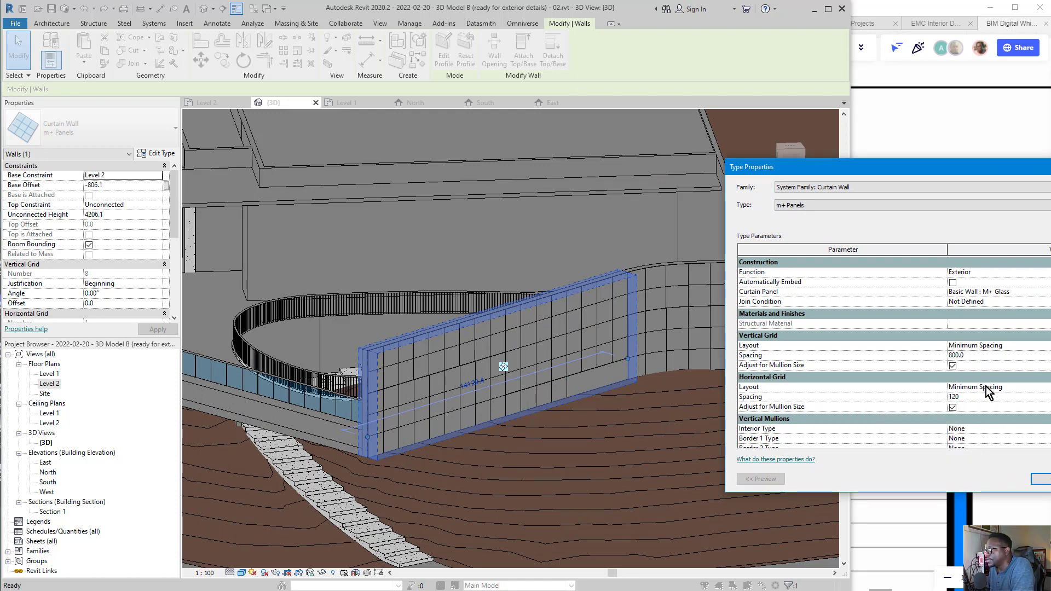
{"action": "type", "text": "0"}
{"action": "left_click", "coordinate": [982, 356]}
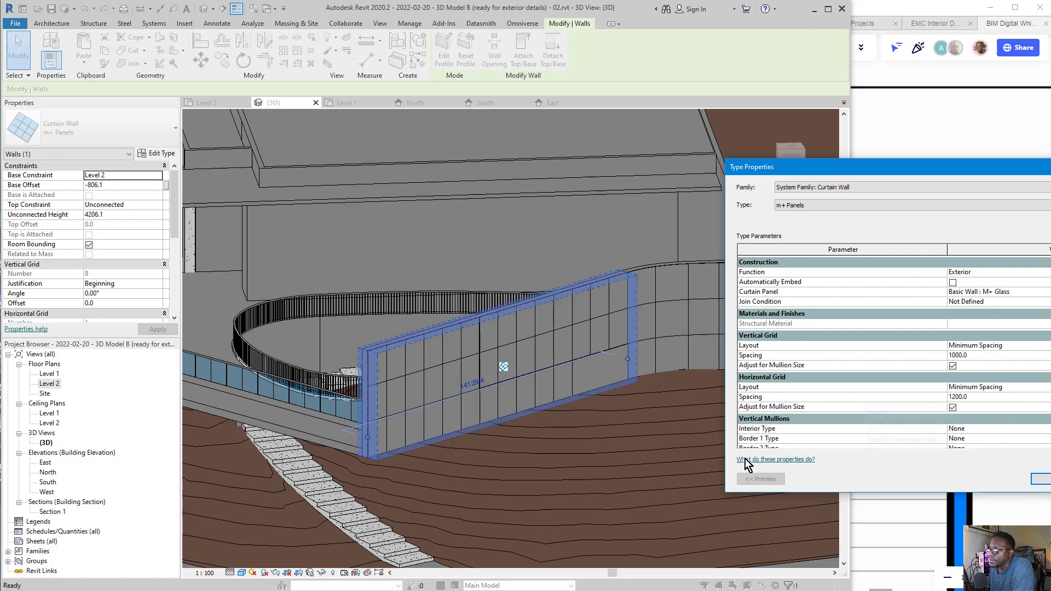
{"action": "left_click", "coordinate": [1040, 479]}
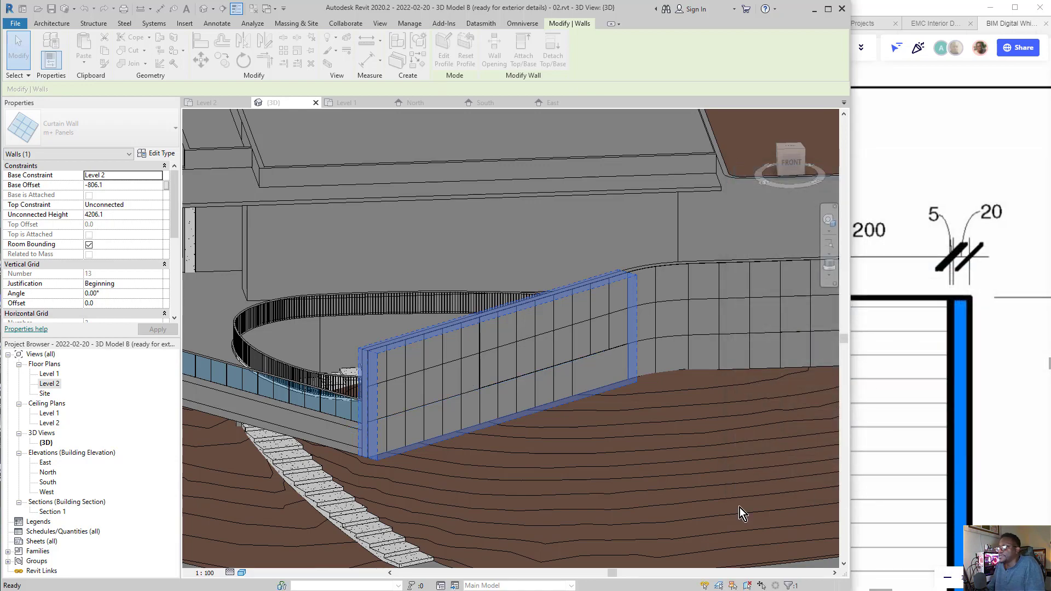
{"action": "left_click", "coordinate": [657, 524]}
Try adding an arc of about 2847 mm radius across the lower free corner of the short curtain wall's profile beside the stairs
{"action": "middle_click_drag", "start_coordinate": [440, 397], "coordinate": [677, 205], "text": "shift"}
{"action": "key", "text": "Escape"}
{"action": "middle_click_drag", "start_coordinate": [799, 120], "coordinate": [623, 336], "text": "shift"}
{"action": "scroll", "coordinate": [545, 317], "scroll_direction": "up", "scroll_amount": 2}
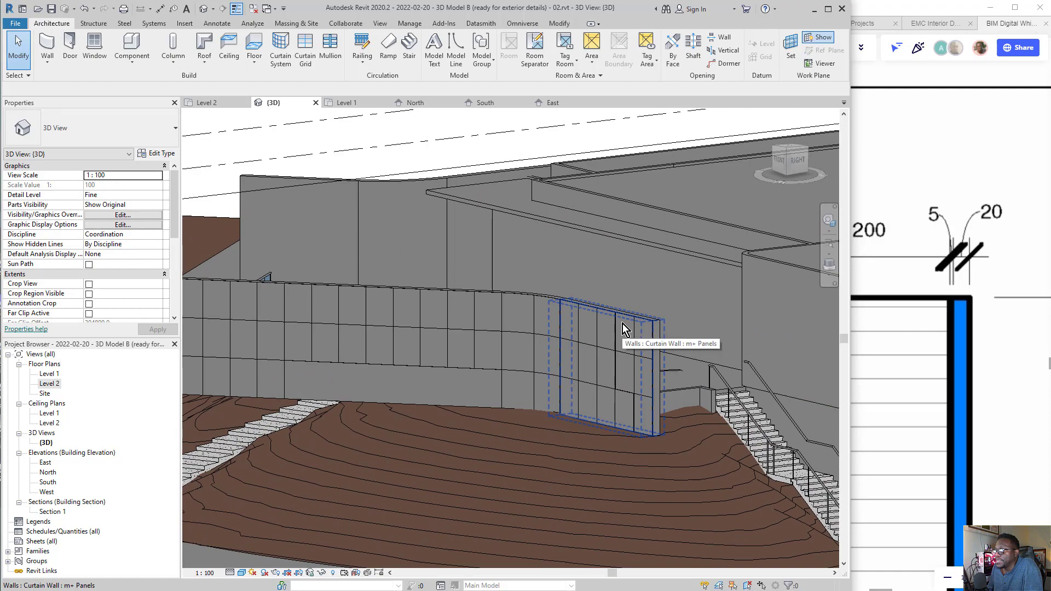
{"action": "left_click", "coordinate": [623, 324]}
{"action": "left_click", "coordinate": [623, 329]}
{"action": "middle_click_drag", "start_coordinate": [623, 331], "coordinate": [589, 234], "text": "shift"}
{"action": "left_click", "coordinate": [589, 234]}
{"action": "left_click", "coordinate": [443, 61]}
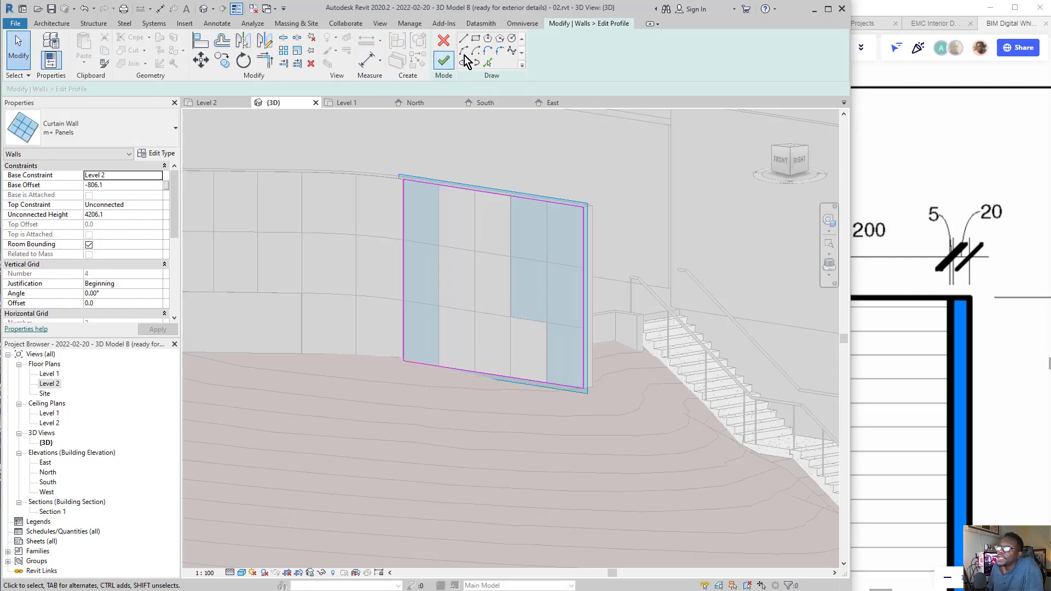
{"action": "left_click", "coordinate": [464, 51]}
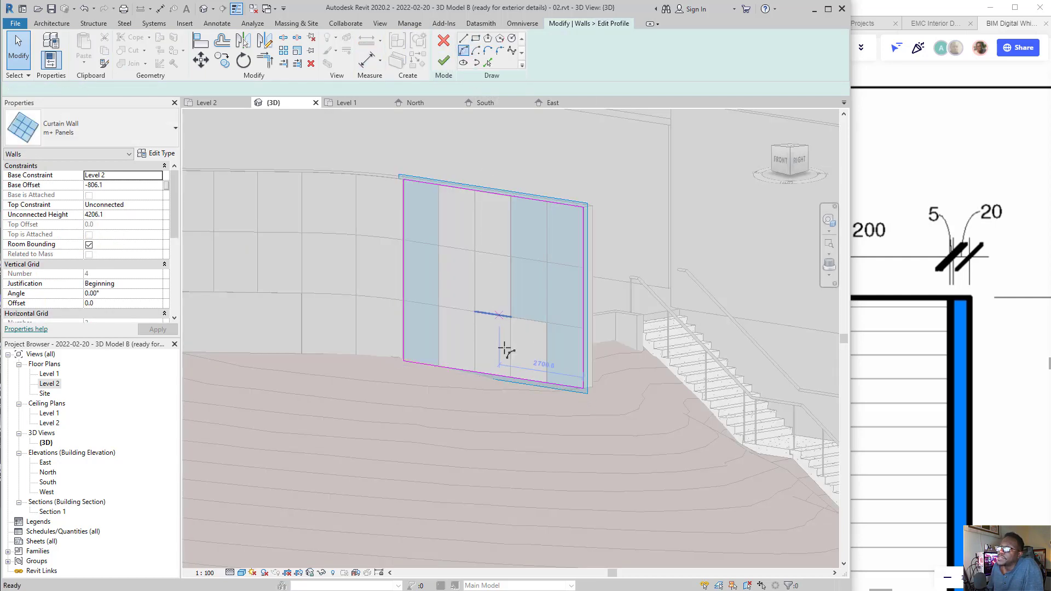
{"action": "left_click", "coordinate": [502, 377]}
{"action": "left_click", "coordinate": [585, 300]}
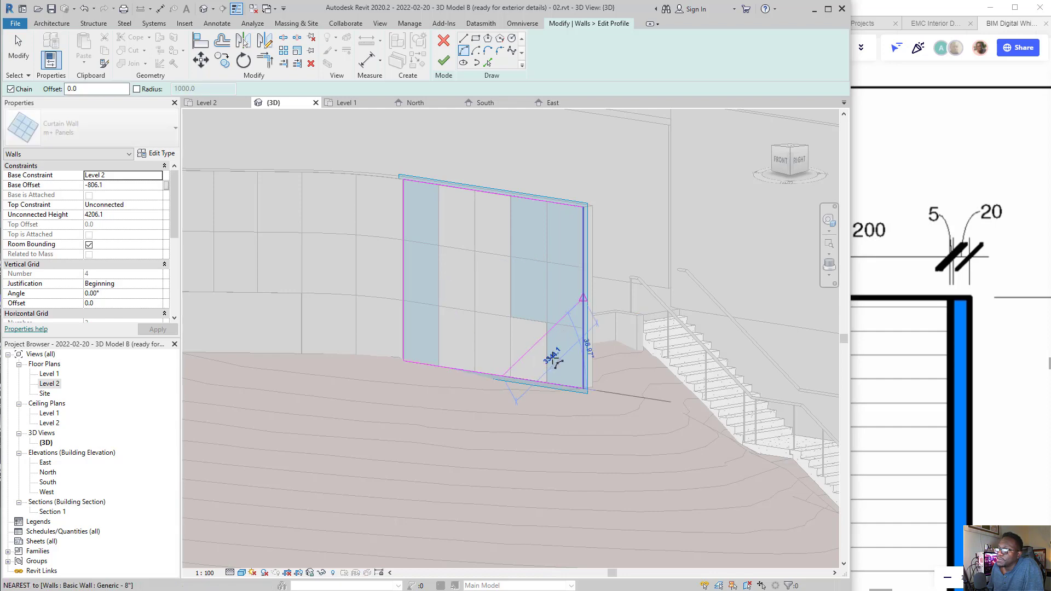
{"action": "left_click", "coordinate": [556, 361]}
Trim the short curtain wall's bottom and free-end profile lines to the corner arc and finish the profile edit
{"action": "key", "text": "t"}
{"action": "key", "text": "r"}
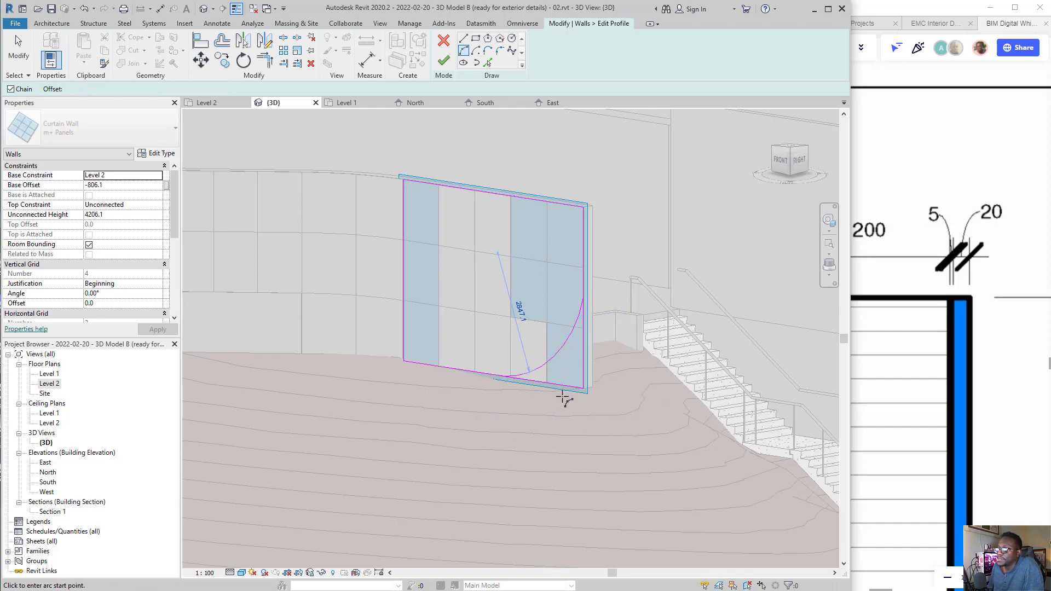
{"action": "left_click", "coordinate": [506, 376]}
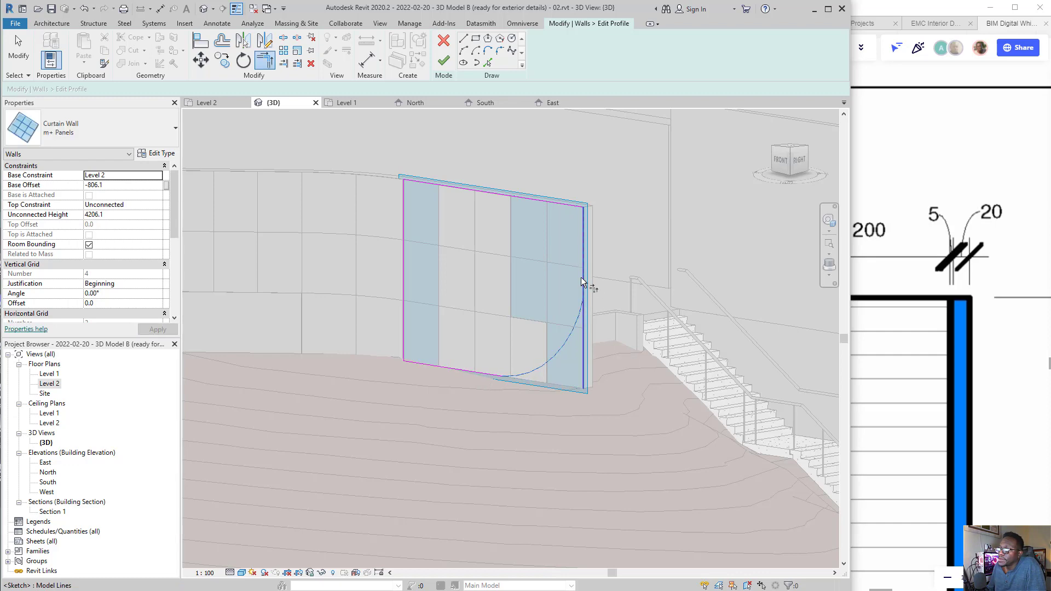
{"action": "left_click", "coordinate": [587, 291]}
{"action": "left_click", "coordinate": [446, 66]}
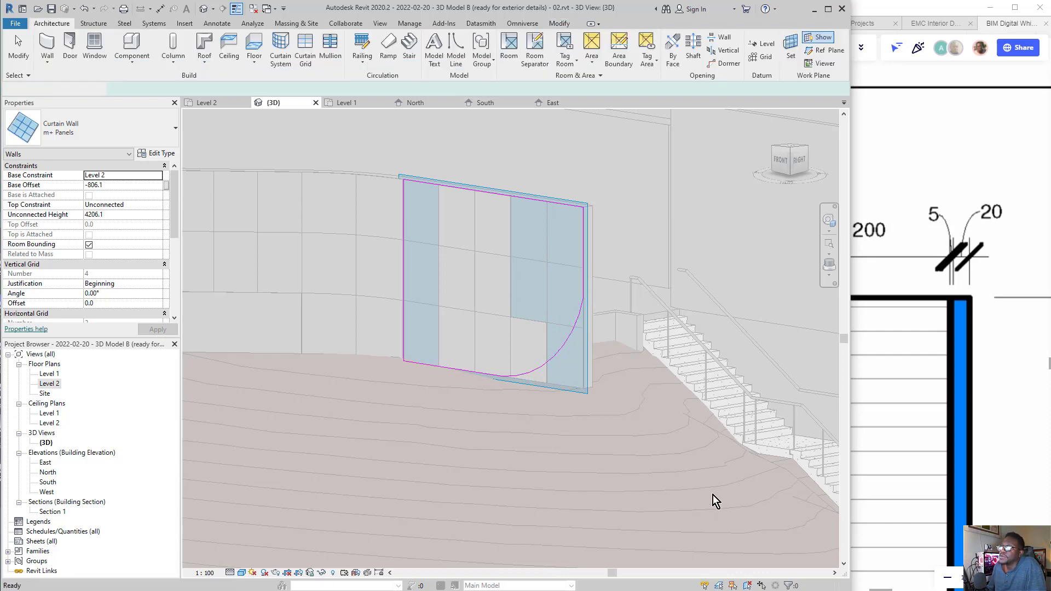
{"action": "key", "text": "Escape"}
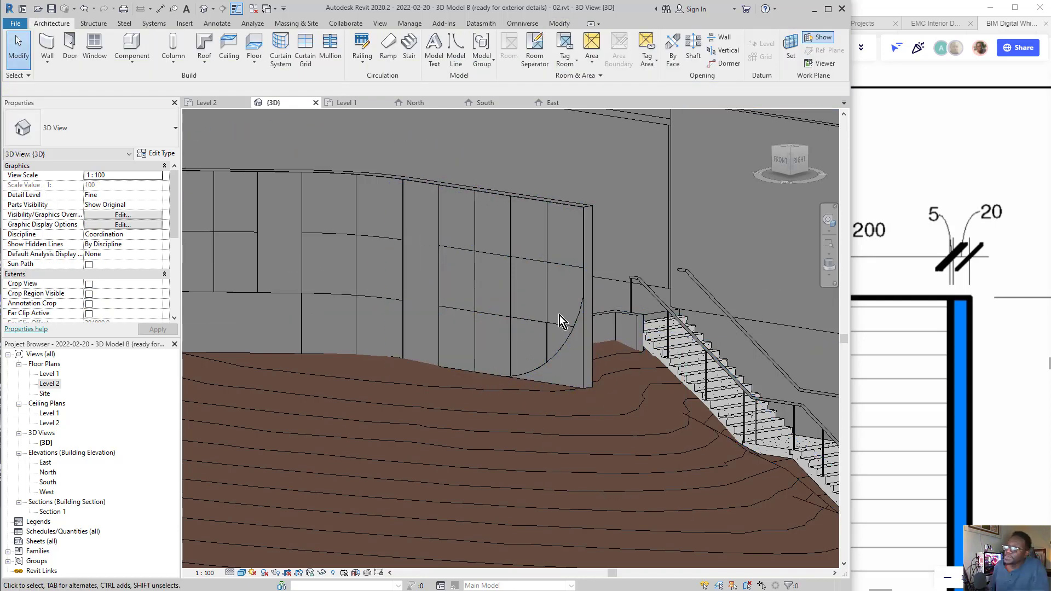
Reopen the short curtain wall's profile and undo the rounded-corner edit
{"action": "double_click", "coordinate": [550, 380]}
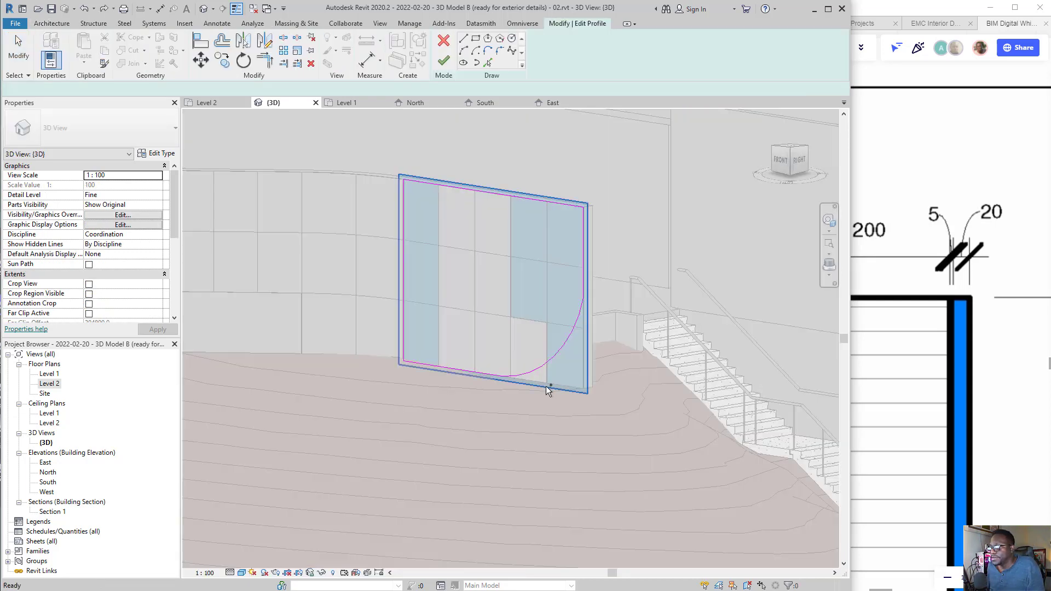
{"action": "key", "text": "ctrl+z"}
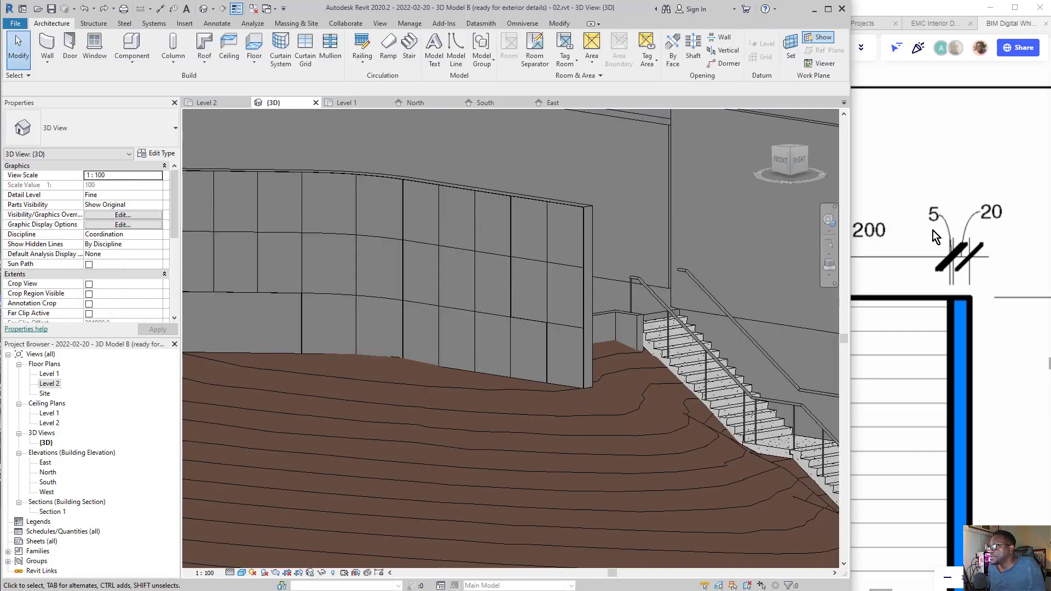
Switch to the Miro whiteboard and examine the sloping walls beside the ground-floor entrance in the reference photo of the mirrored facade
{"action": "left_click", "coordinate": [933, 231]}
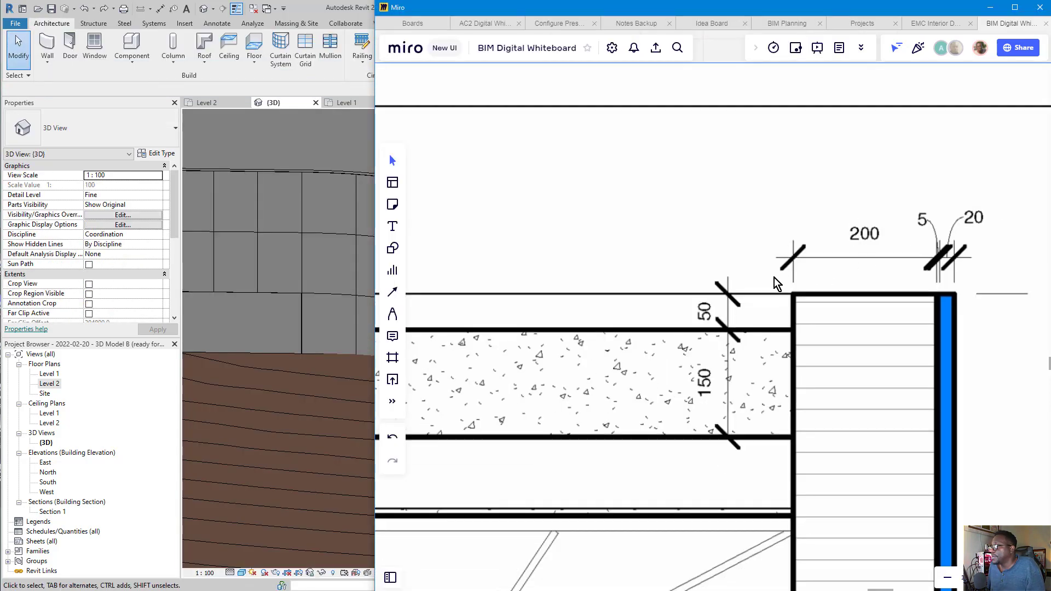
{"action": "scroll", "coordinate": [661, 364], "scroll_direction": "down", "scroll_amount": 10}
{"action": "scroll", "coordinate": [657, 357], "scroll_direction": "down", "scroll_amount": 1}
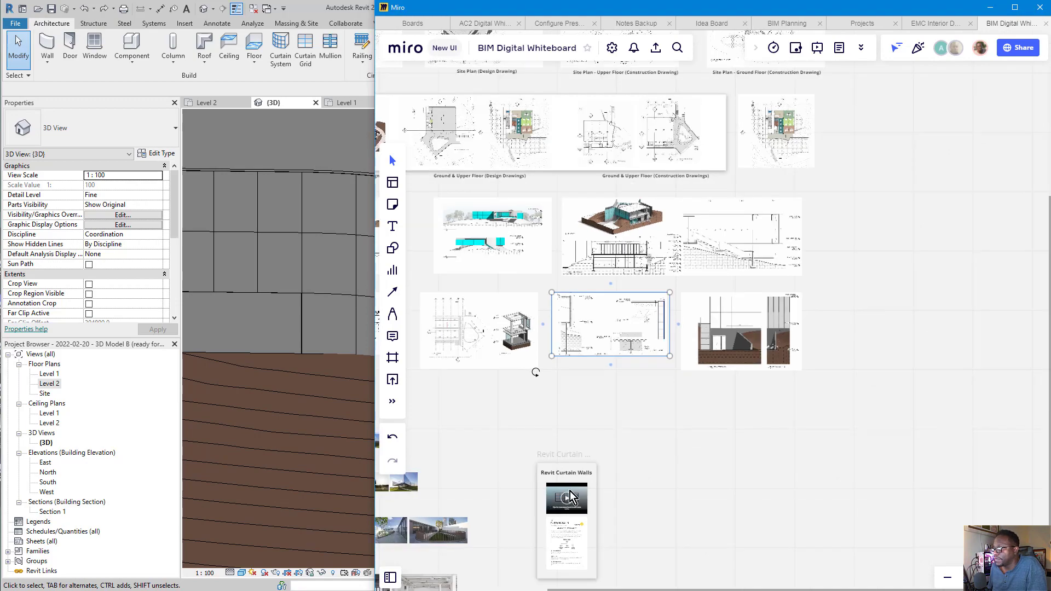
{"action": "scroll", "coordinate": [569, 490], "scroll_direction": "down", "scroll_amount": 3}
{"action": "middle_click_drag", "start_coordinate": [569, 490], "coordinate": [706, 386]}
{"action": "scroll", "coordinate": [542, 376], "scroll_direction": "up", "scroll_amount": 8}
{"action": "scroll", "coordinate": [655, 275], "scroll_direction": "up", "scroll_amount": 3}
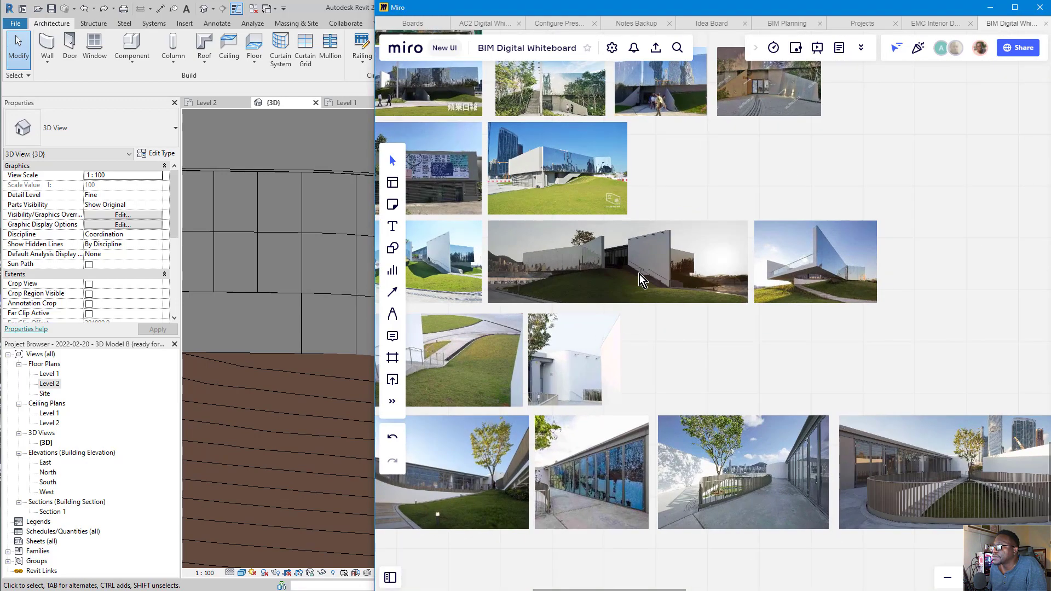
{"action": "middle_click_drag", "start_coordinate": [627, 164], "coordinate": [586, 297]}
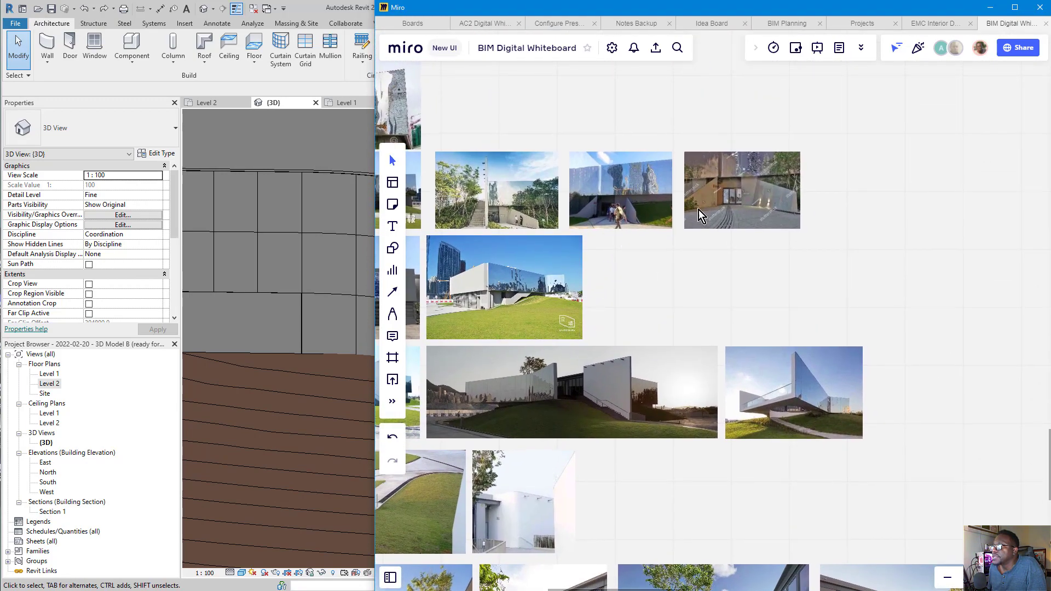
{"action": "middle_click_drag", "start_coordinate": [606, 237], "coordinate": [831, 222]}
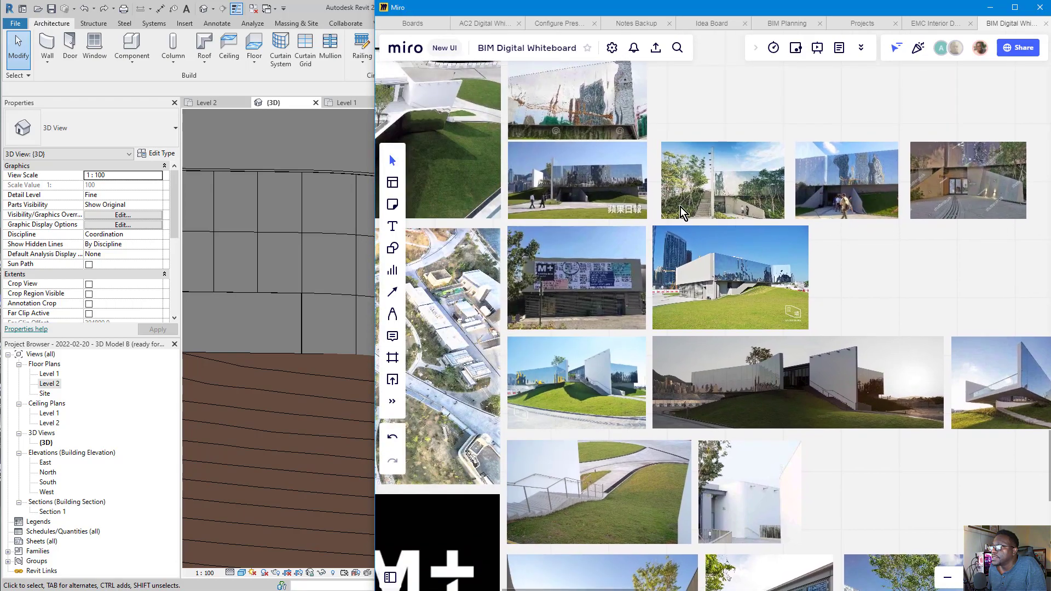
{"action": "scroll", "coordinate": [550, 176], "scroll_direction": "up", "scroll_amount": 10}
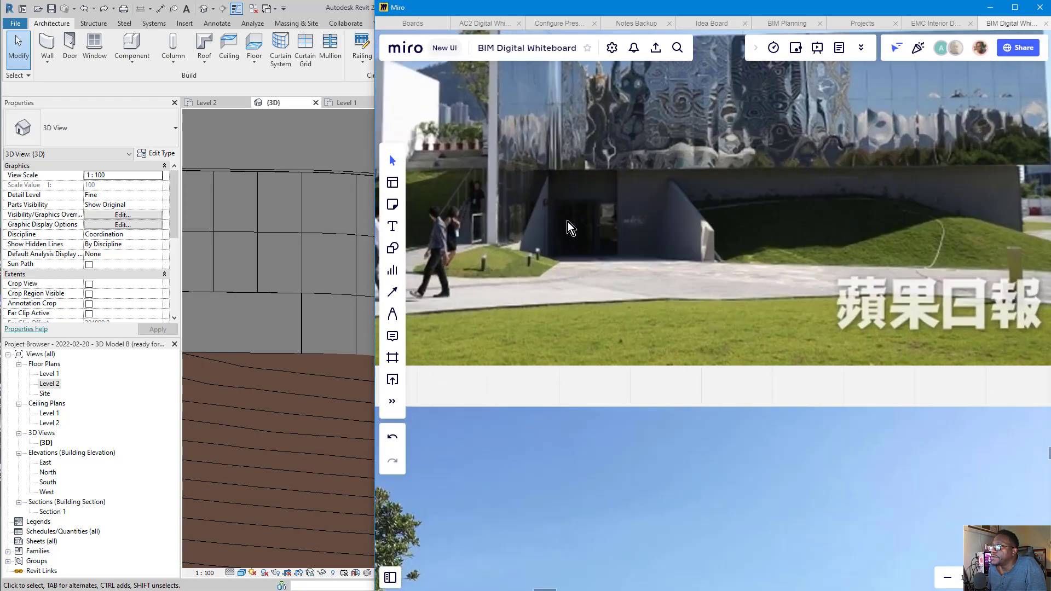
{"action": "left_click_drag", "start_coordinate": [558, 162], "coordinate": [501, 261]}
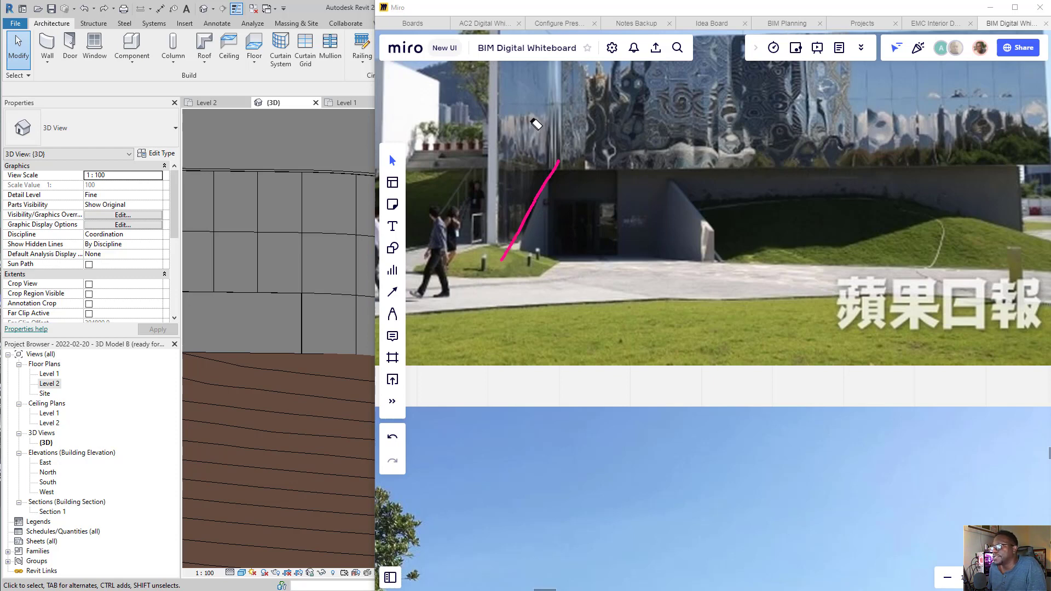
{"action": "left_click_drag", "start_coordinate": [545, 206], "coordinate": [555, 234]}
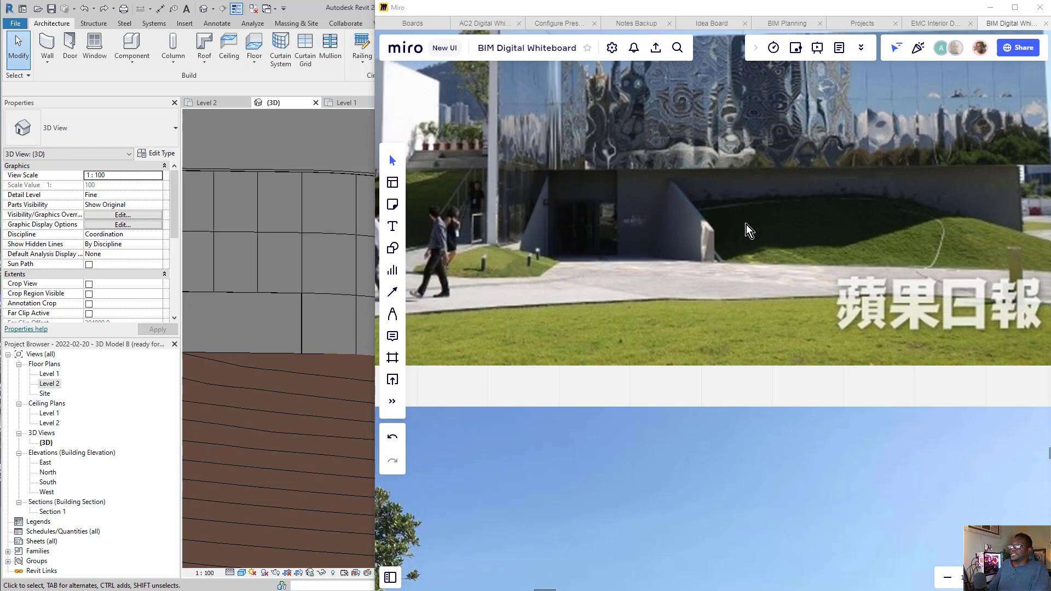
Switch back to Revit and examine the terrace's glass balustrade, the curved railing and the sloping wall at the ground-floor entrance in 3D
{"action": "scroll", "coordinate": [298, 363], "scroll_direction": "down", "scroll_amount": 5}
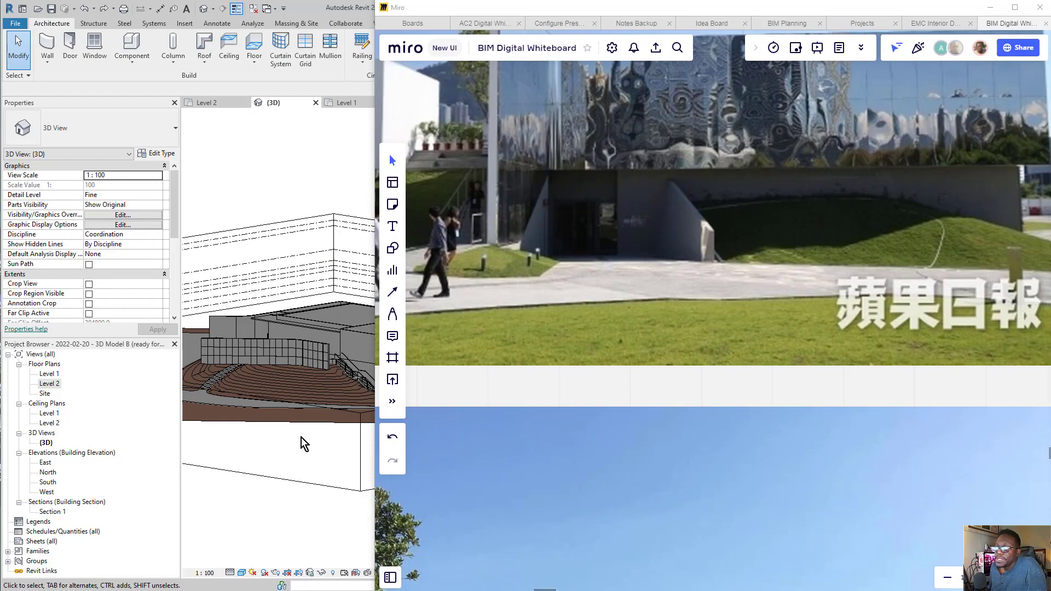
{"action": "left_click", "coordinate": [301, 438]}
{"action": "scroll", "coordinate": [293, 364], "scroll_direction": "up", "scroll_amount": 4}
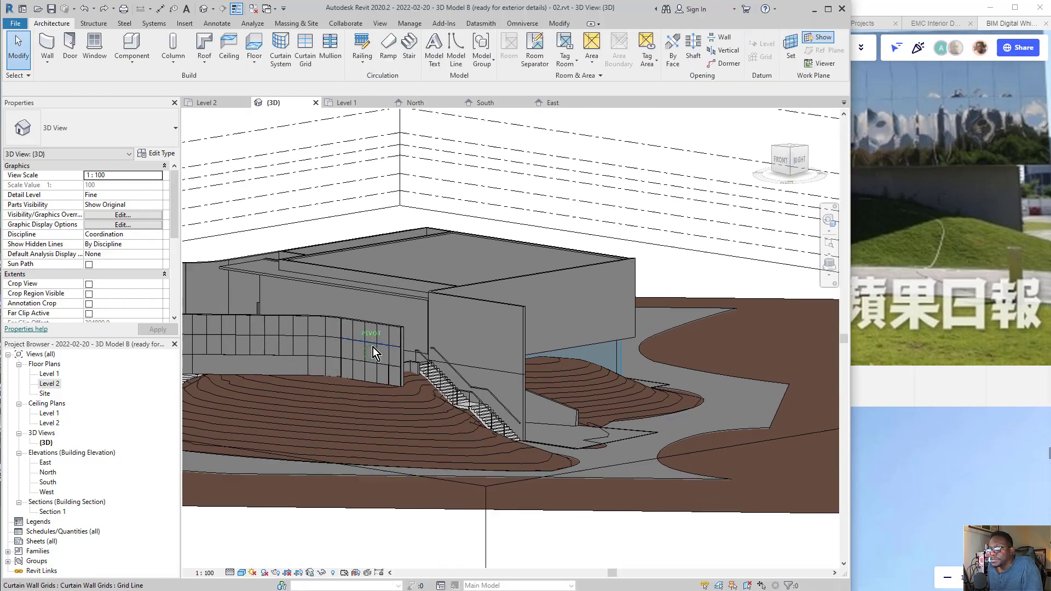
{"action": "middle_click_drag", "start_coordinate": [372, 353], "coordinate": [383, 343], "text": "shift"}
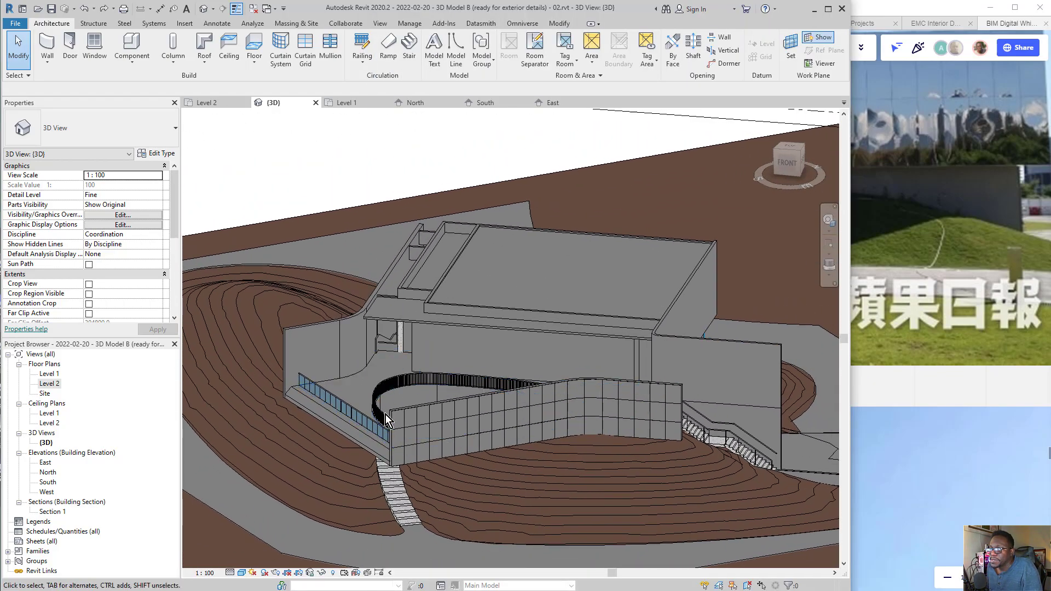
{"action": "middle_click_drag", "start_coordinate": [385, 415], "coordinate": [370, 420], "text": "shift"}
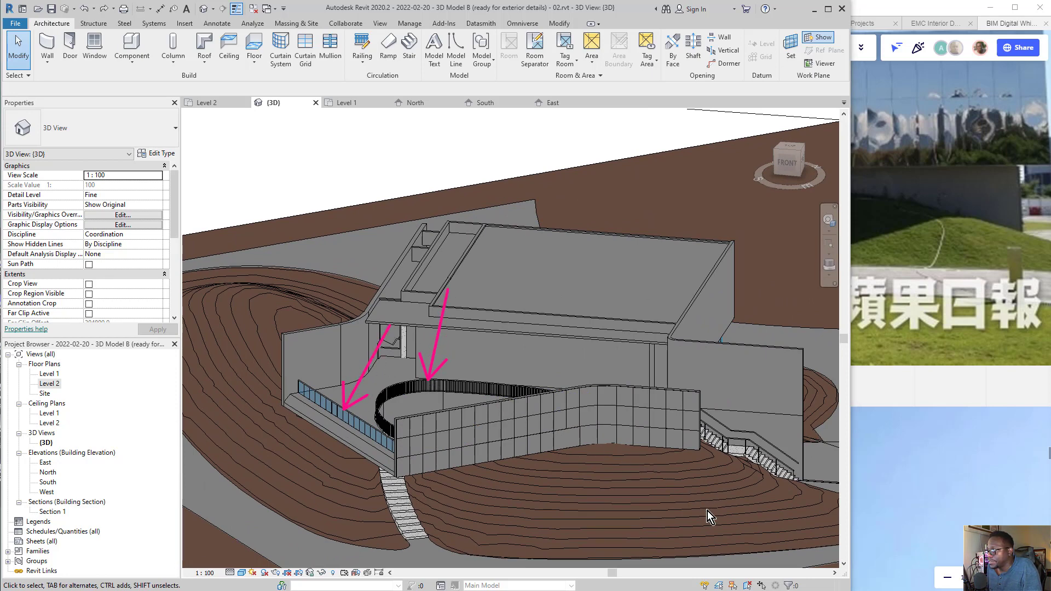
{"action": "left_click_drag", "start_coordinate": [720, 564], "coordinate": [728, 531]}
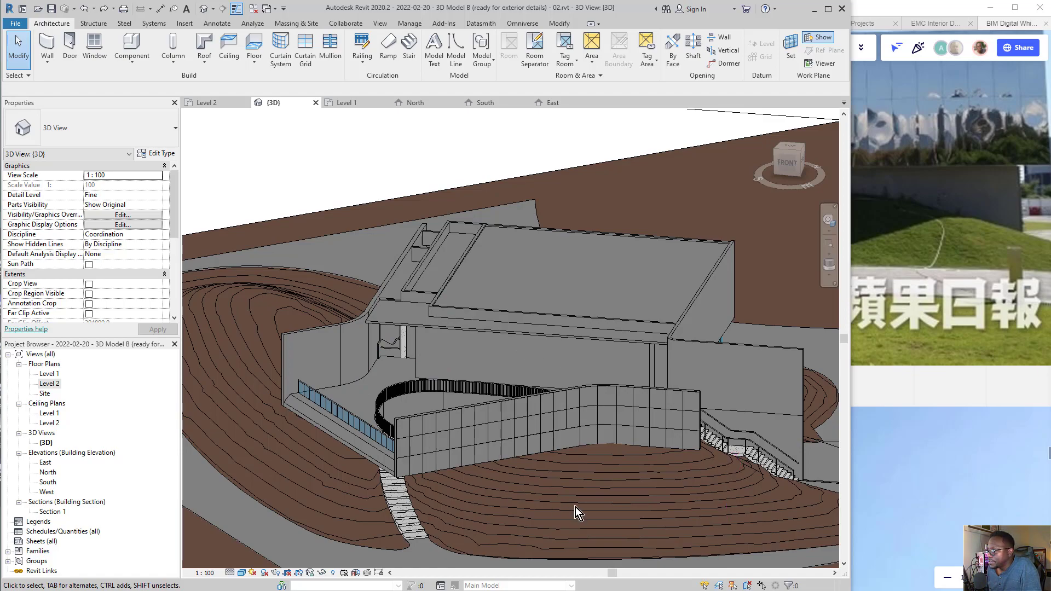
{"action": "mouse_move", "coordinate": [307, 502]}
{"action": "middle_mouse_down", "text": "shift"}
{"action": "mouse_move", "coordinate": [482, 492]}
{"action": "mouse_move", "coordinate": [625, 516]}
{"action": "mouse_move", "coordinate": [648, 502]}
{"action": "middle_mouse_up", "text": "shift"}
{"action": "scroll", "coordinate": [647, 505], "scroll_direction": "up", "scroll_amount": 4}
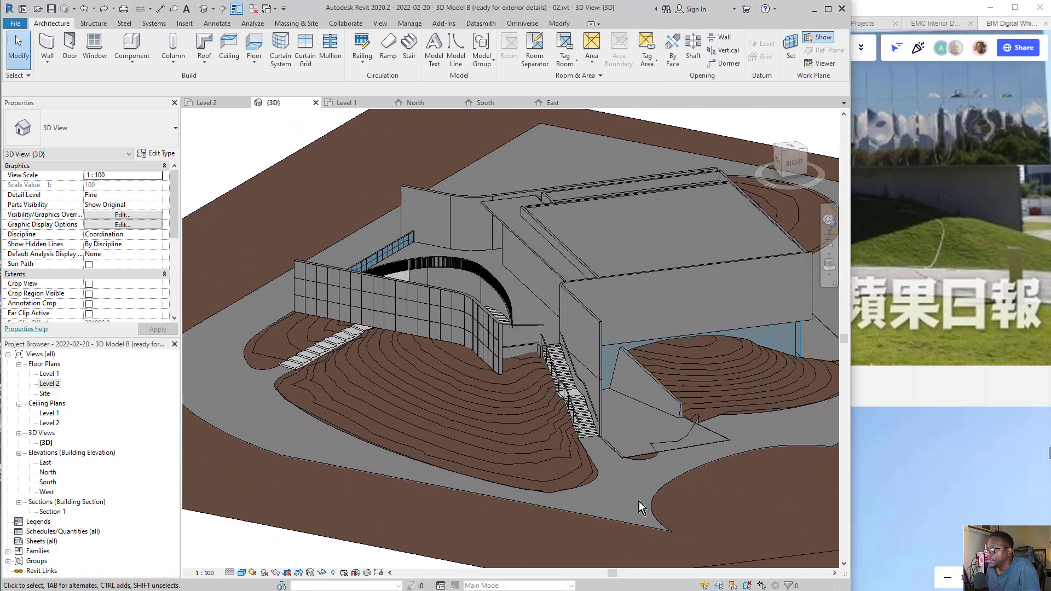
{"action": "mouse_move", "coordinate": [608, 588]}
{"action": "left_mouse_down"}
{"action": "mouse_move", "coordinate": [642, 482]}
{"action": "mouse_move", "coordinate": [652, 387]}
{"action": "mouse_move", "coordinate": [646, 392]}
{"action": "left_mouse_up"}
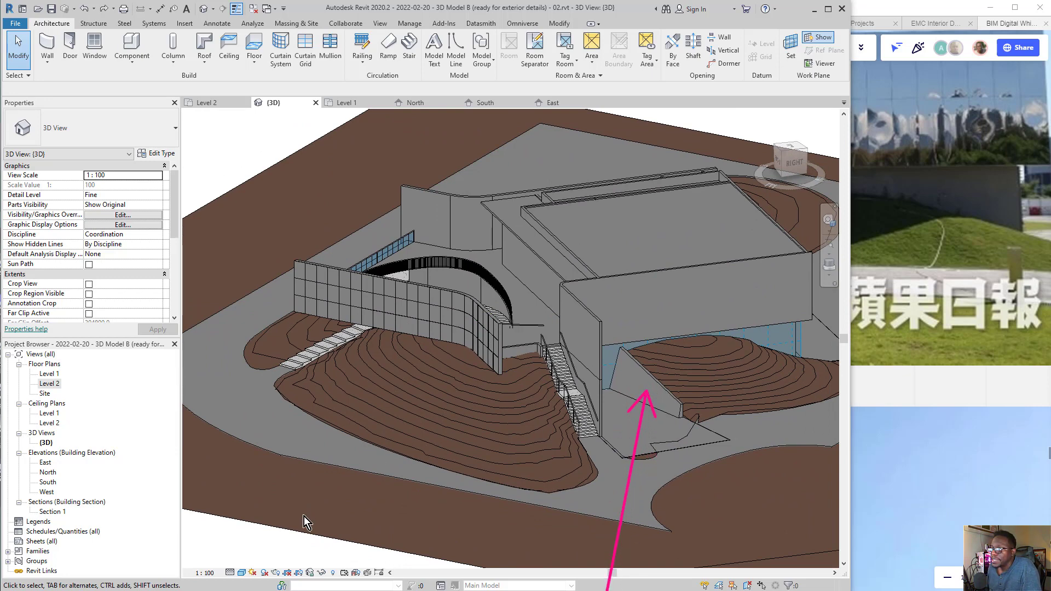
{"action": "left_click_drag", "start_coordinate": [324, 462], "coordinate": [392, 316]}
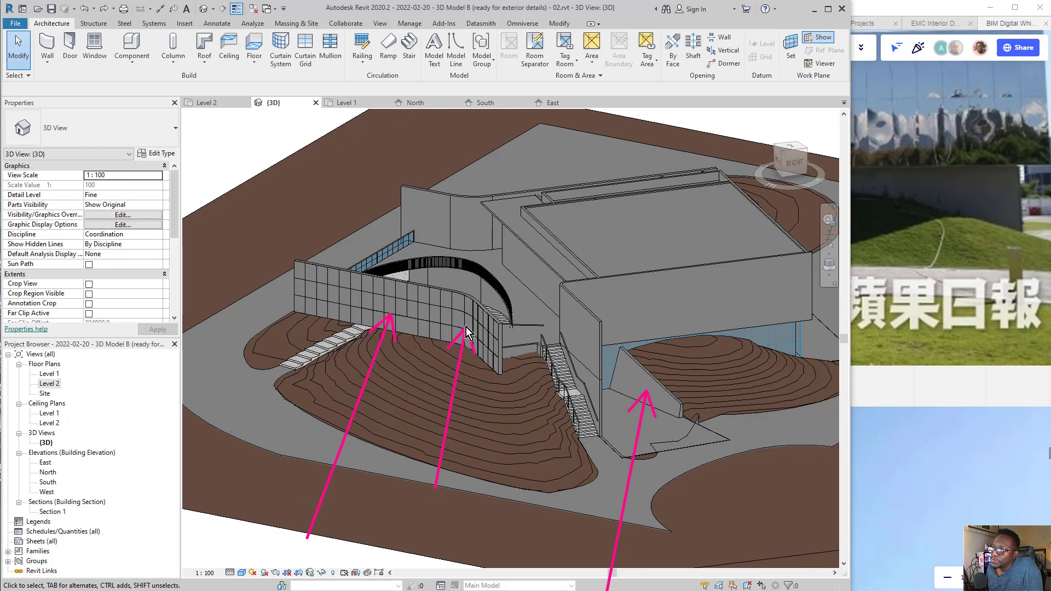
{"action": "key", "text": "ctrl+shift+5"}
{"action": "left_click_drag", "start_coordinate": [331, 339], "coordinate": [677, 509]}
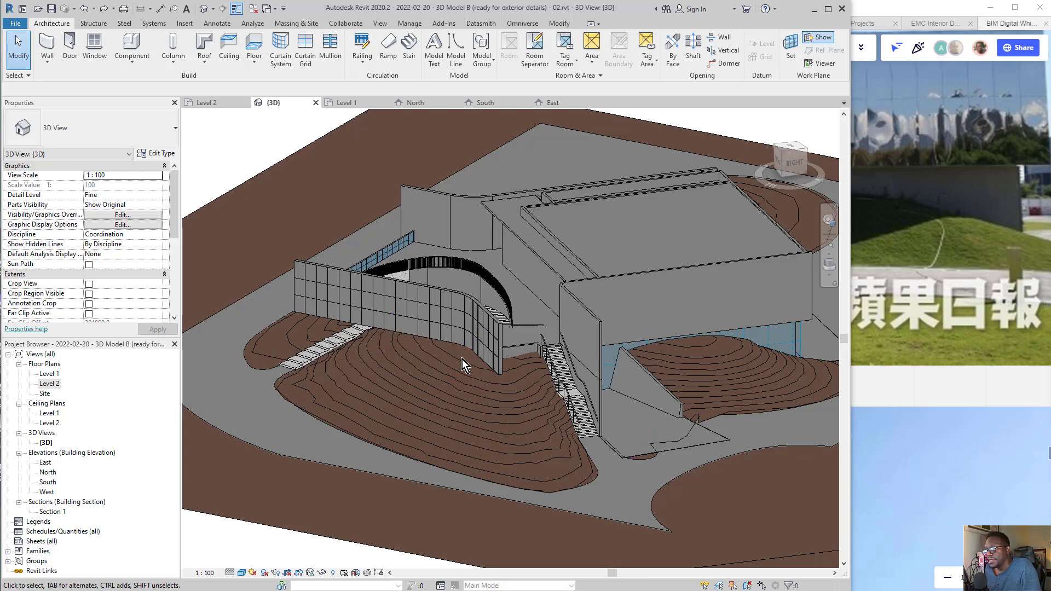
Examine the panelled curving wall, the stairs beside its free end and the main building's roof and rear in 3D
{"action": "middle_click_drag", "start_coordinate": [427, 349], "coordinate": [511, 374], "text": "shift"}
{"action": "scroll", "coordinate": [489, 337], "scroll_direction": "up", "scroll_amount": 3}
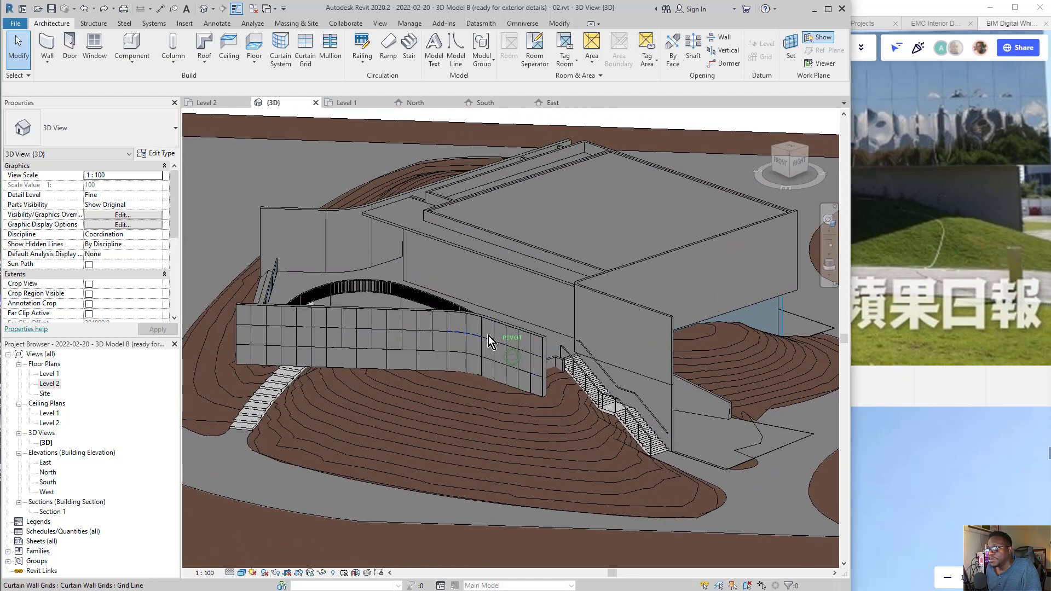
{"action": "scroll", "coordinate": [468, 345], "scroll_direction": "down", "scroll_amount": 1}
{"action": "middle_click_drag", "start_coordinate": [468, 345], "coordinate": [468, 349], "text": "shift"}
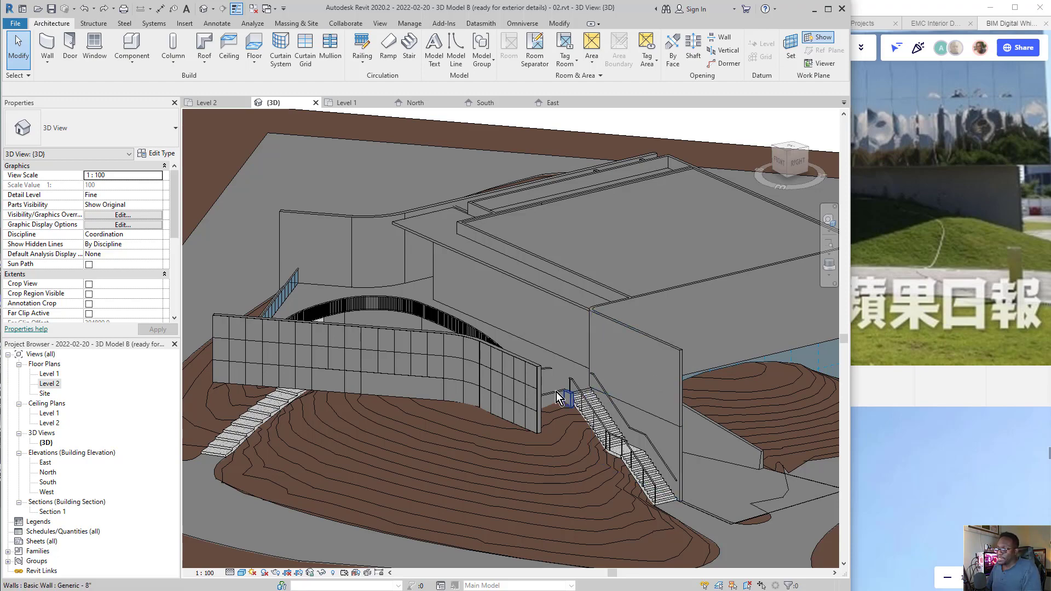
{"action": "mouse_move", "coordinate": [556, 392]}
{"action": "middle_mouse_down", "text": "shift"}
{"action": "mouse_move", "coordinate": [715, 422]}
{"action": "mouse_move", "coordinate": [585, 377]}
{"action": "middle_mouse_up", "text": "shift"}
{"action": "middle_click_drag", "start_coordinate": [552, 333], "coordinate": [610, 362], "text": "shift"}
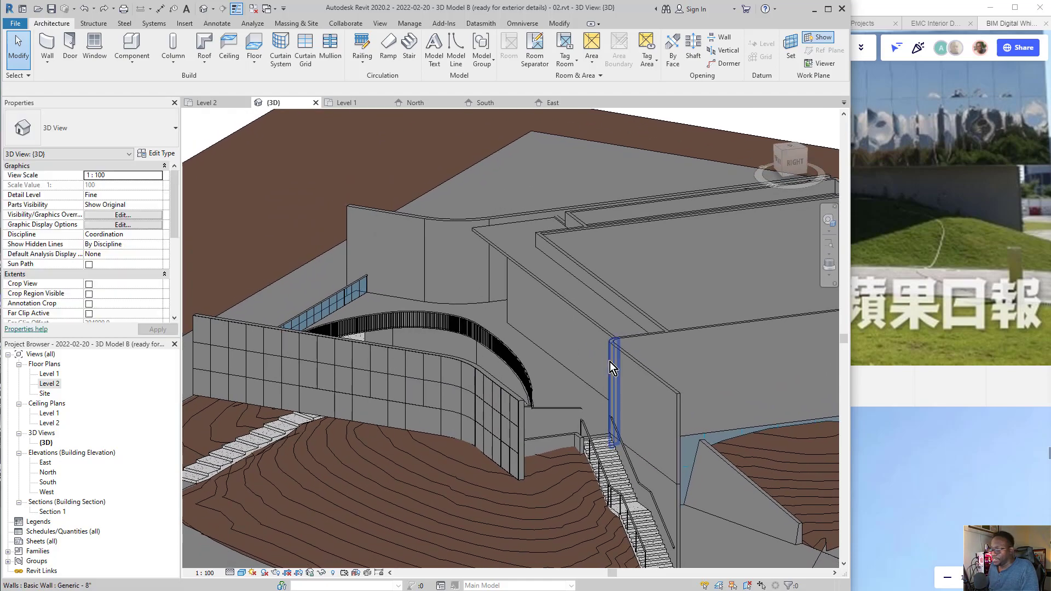
{"action": "mouse_move", "coordinate": [456, 290]}
{"action": "middle_mouse_down", "text": "shift"}
{"action": "mouse_move", "coordinate": [537, 324]}
{"action": "mouse_move", "coordinate": [388, 290]}
{"action": "mouse_move", "coordinate": [494, 345]}
{"action": "mouse_move", "coordinate": [475, 307]}
{"action": "mouse_move", "coordinate": [477, 384]}
{"action": "mouse_move", "coordinate": [497, 393]}
{"action": "middle_mouse_up", "text": "shift"}
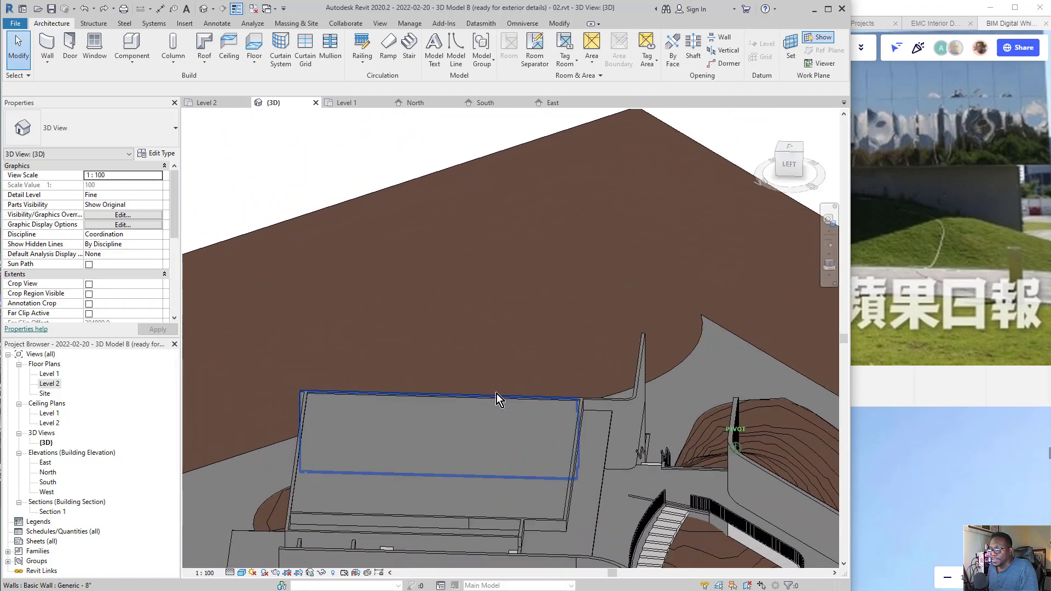